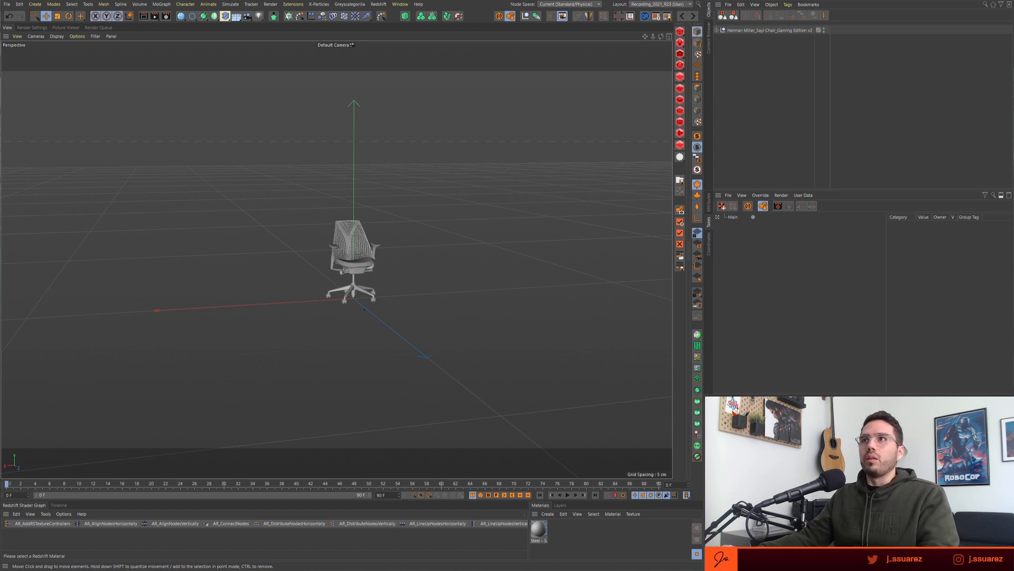
- Switch to the Opera browser and show the Render Weekly home page maximized on the main screen
key(alt+Tab)
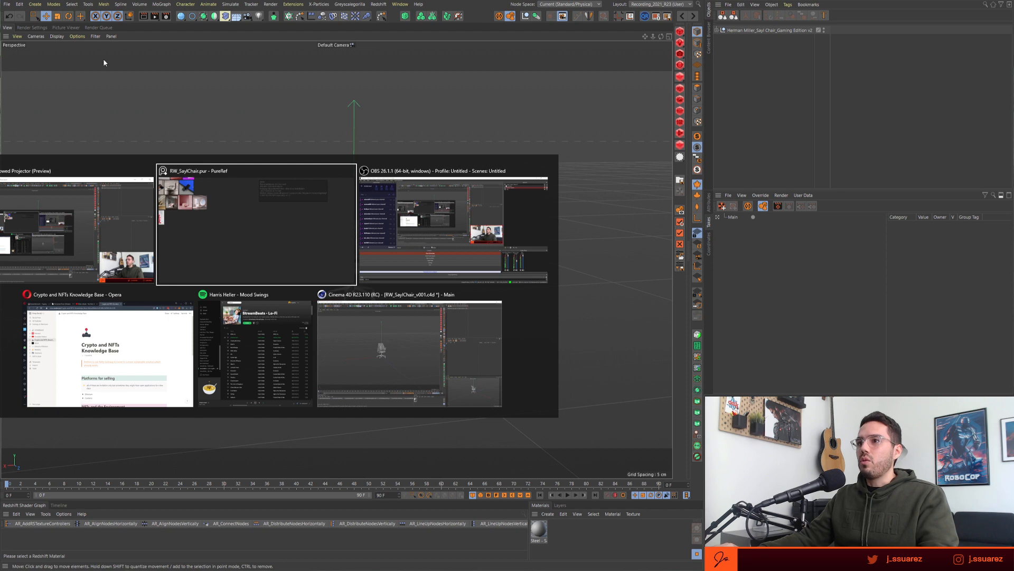
click(110, 346)
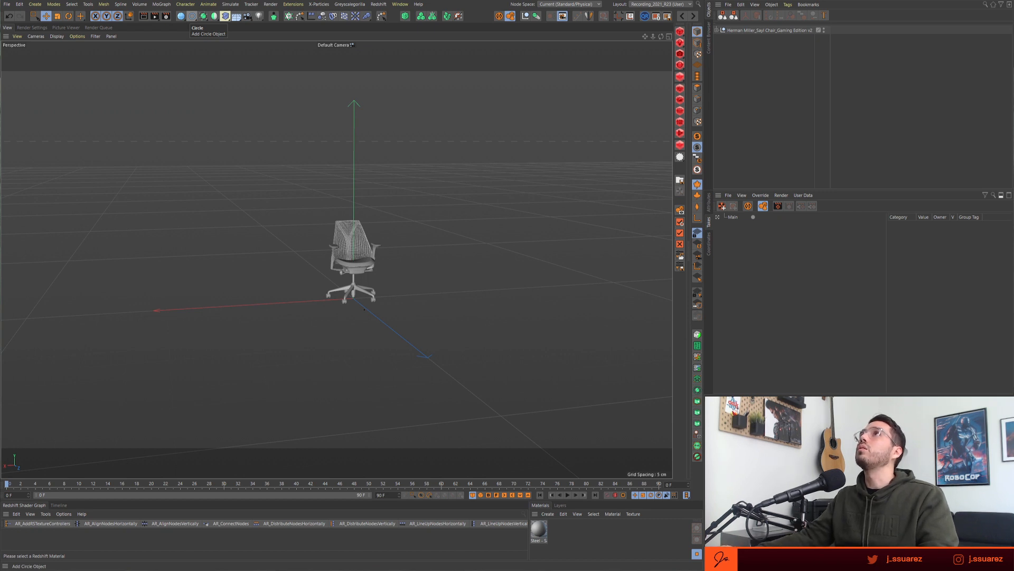
drag(400, 0, 176, 120)
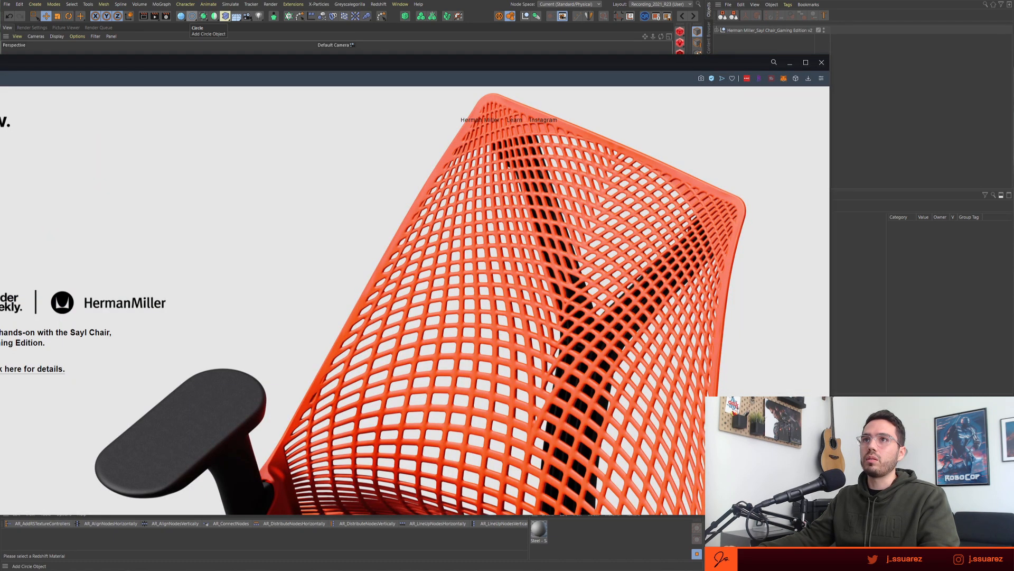
key(super+Up)
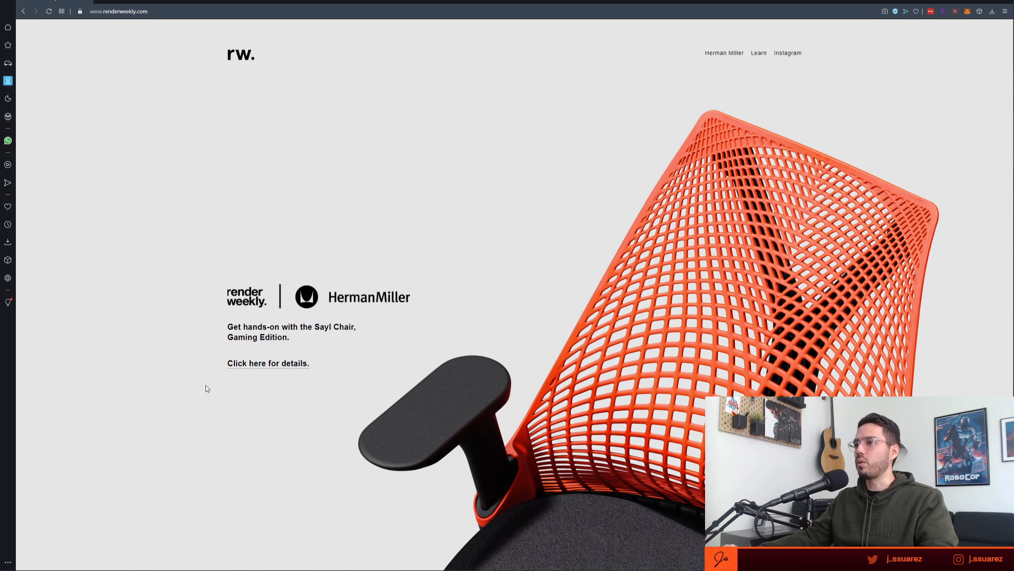
- Open the Sayl Chair Gaming Edition collaboration details, read through the contest and collab sections, and put the browser away
click(284, 364)
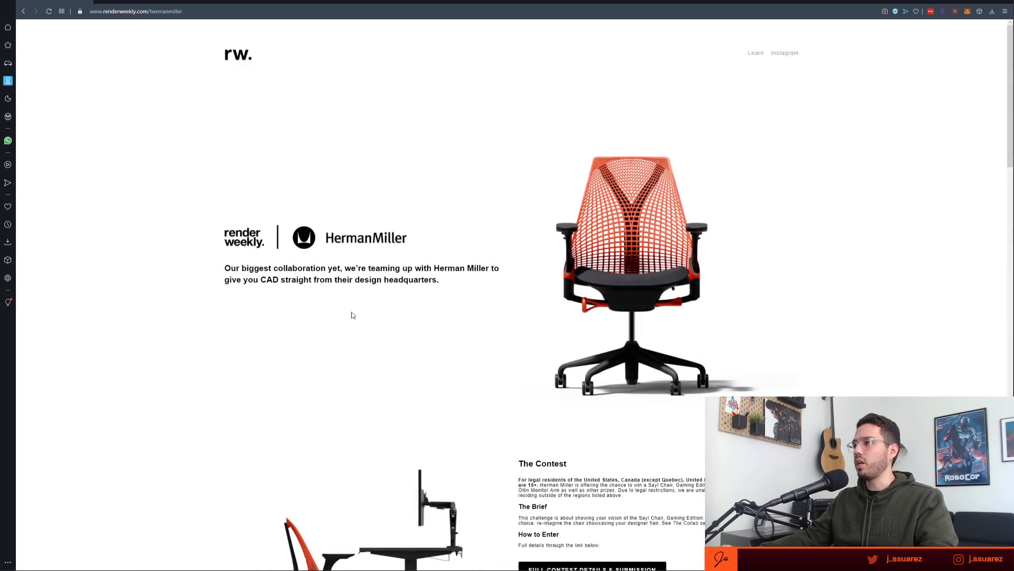
scroll(249, 313, down, 3)
scroll(250, 312, up, 2)
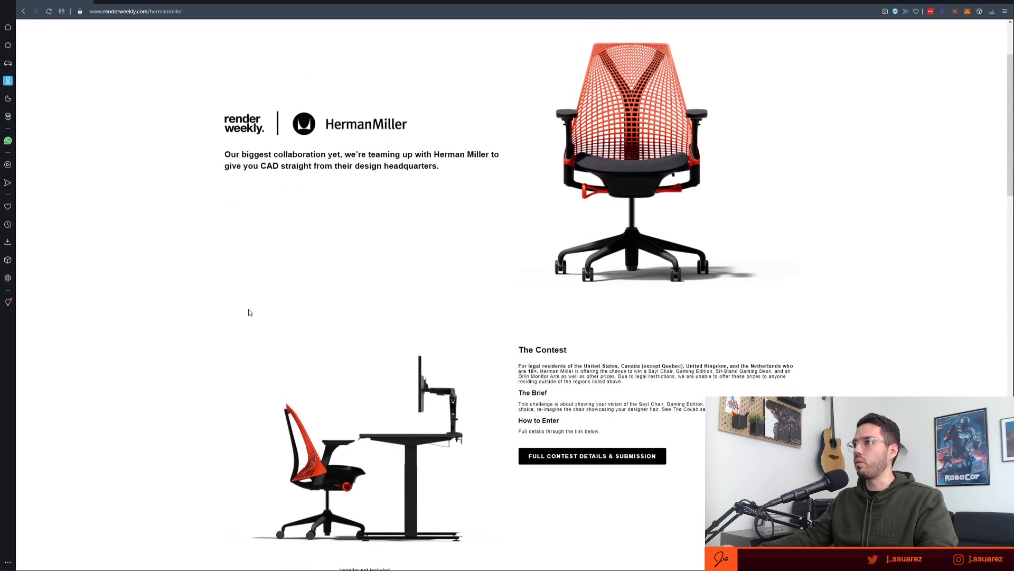
scroll(250, 312, down, 1)
scroll(249, 312, down, 4)
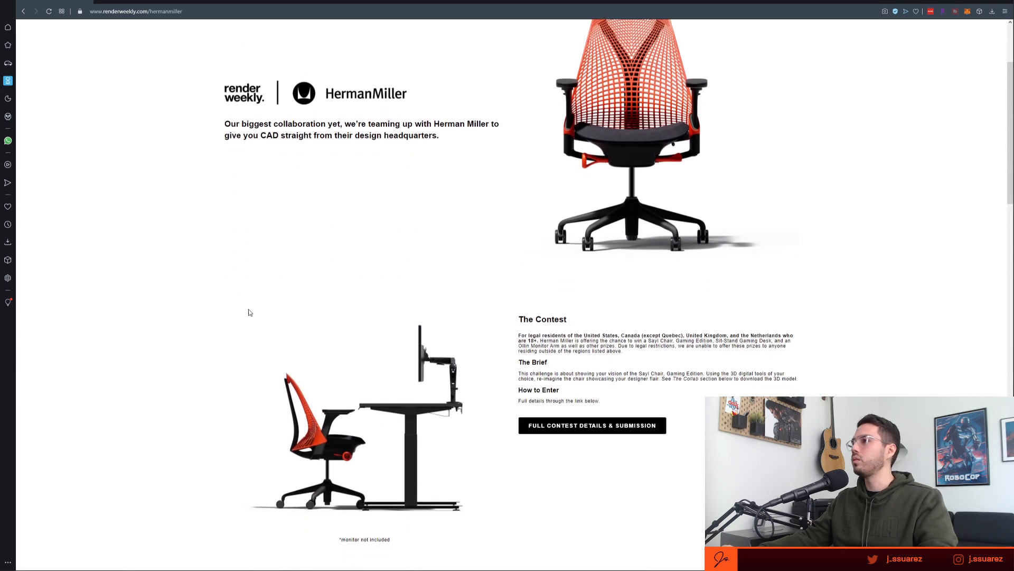
scroll(249, 312, down, 2)
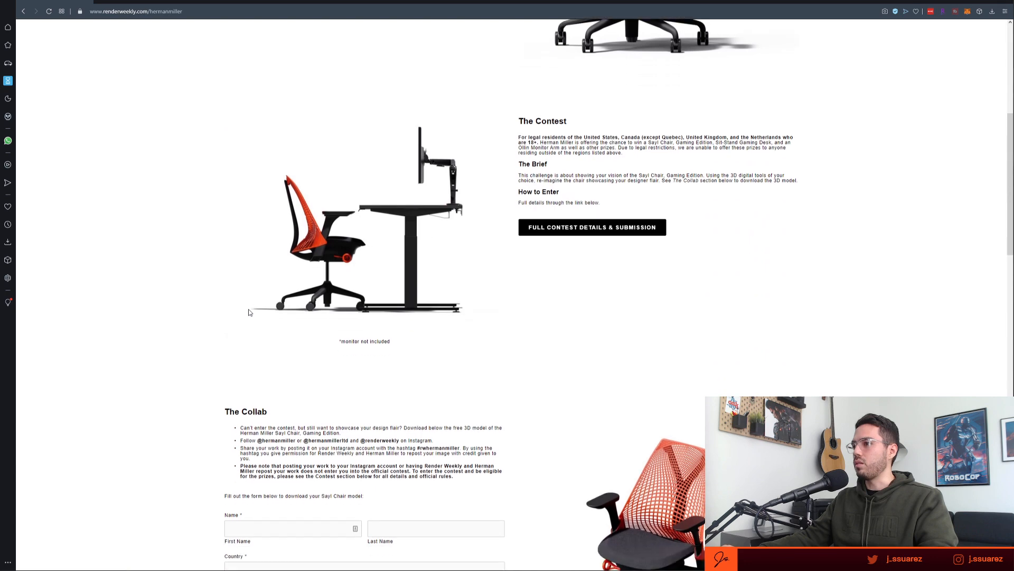
scroll(249, 312, up, 4)
scroll(249, 312, up, 4)
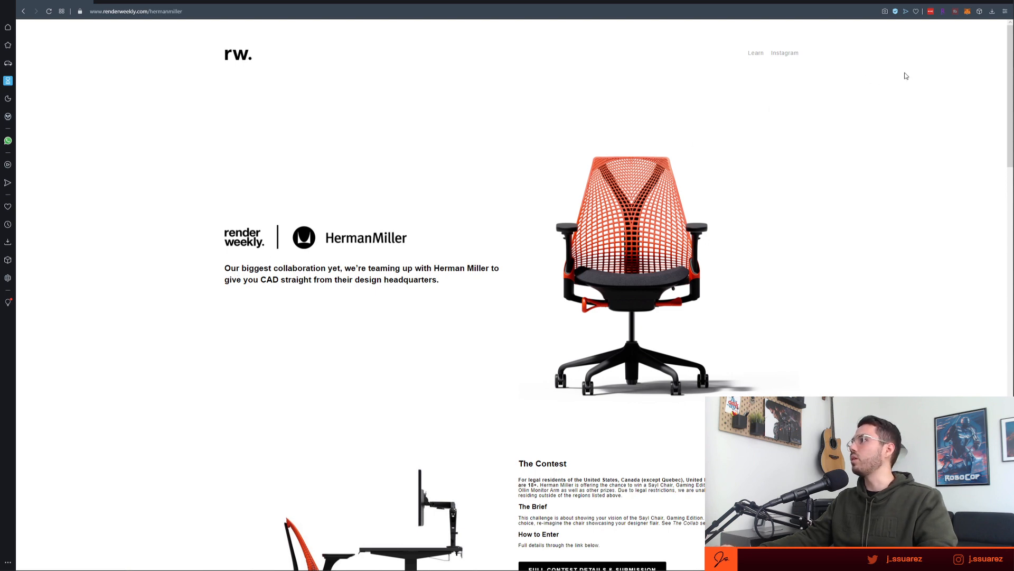
click(974, 2)
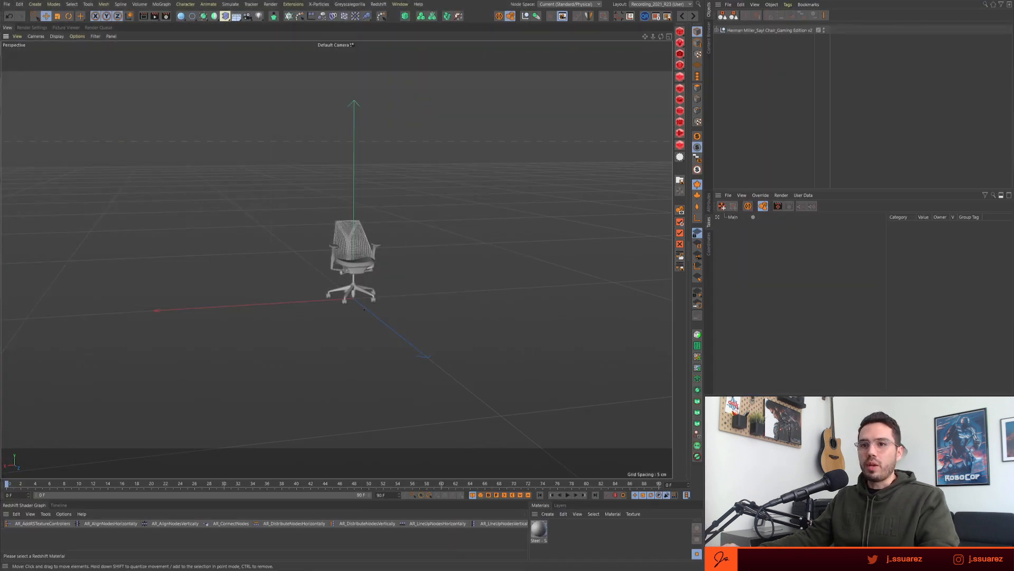
- Bring the PureRef reference board onto the main screen, enlarge its window, and fit all the references inside it
right_drag(305, 240, 175, 99)
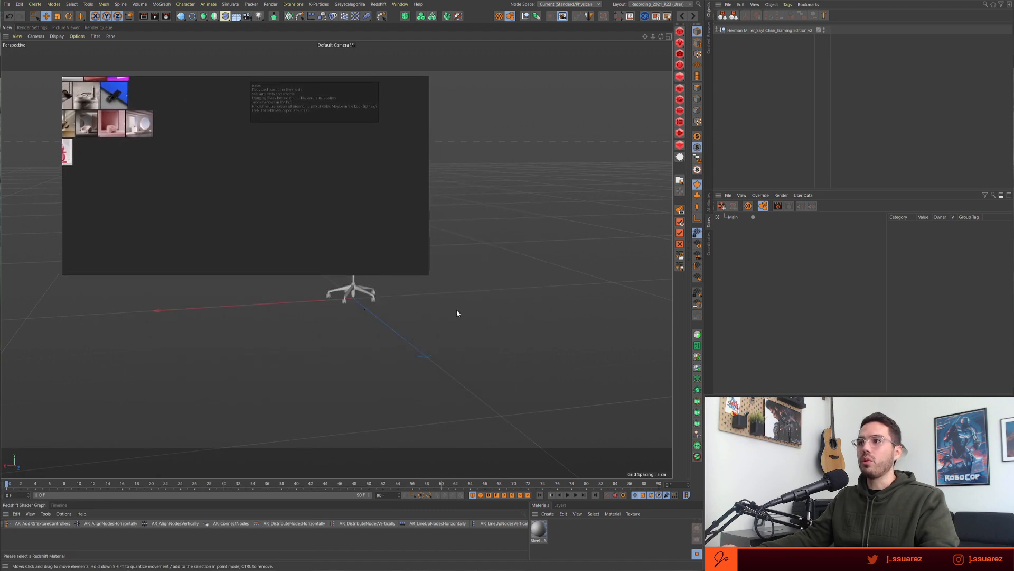
drag(429, 276, 874, 537)
scroll(347, 252, down, 2)
middle_drag(296, 202, 536, 379)
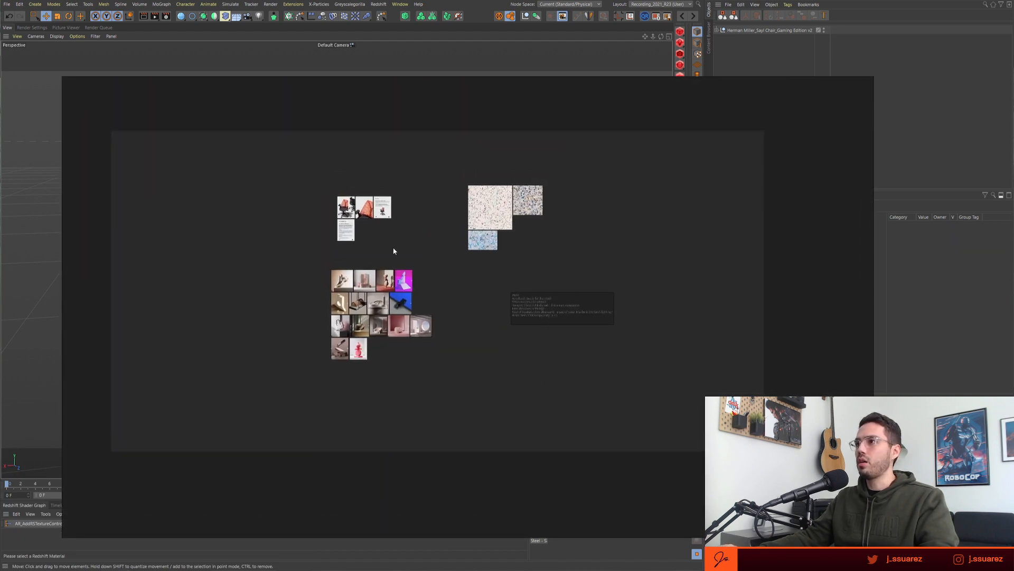
drag(273, 145, 706, 410)
key(space)
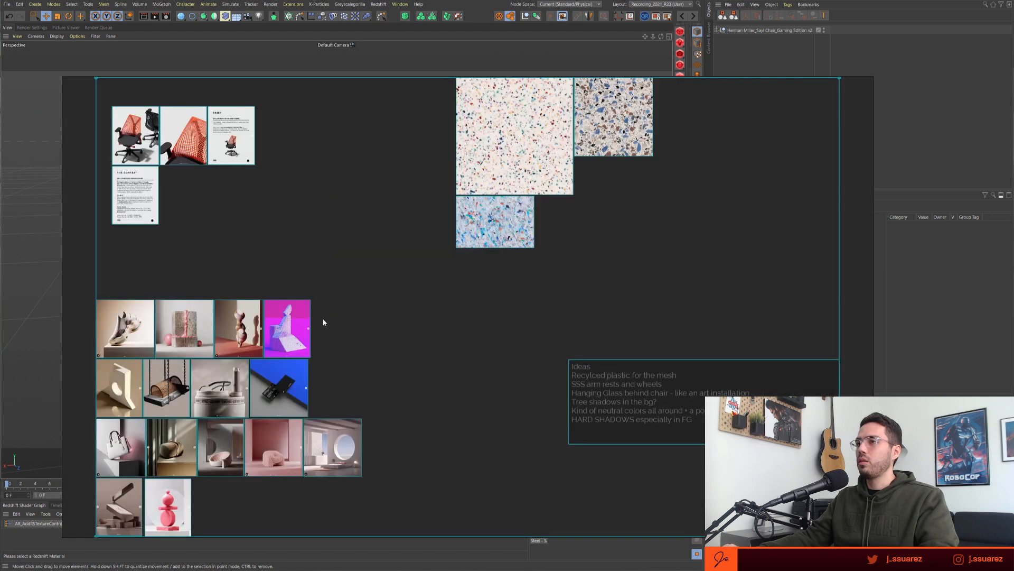
click(355, 257)
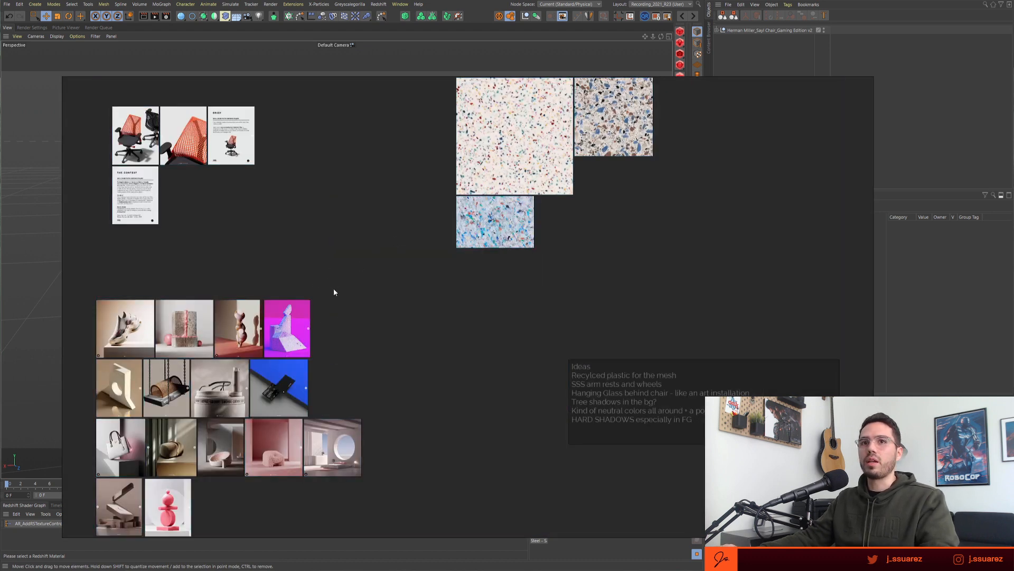
- Examine the product-render references closely, from the shoe and the concrete block with pink drips to the sculpture with hard shadows
middle_drag(365, 306, 390, 269)
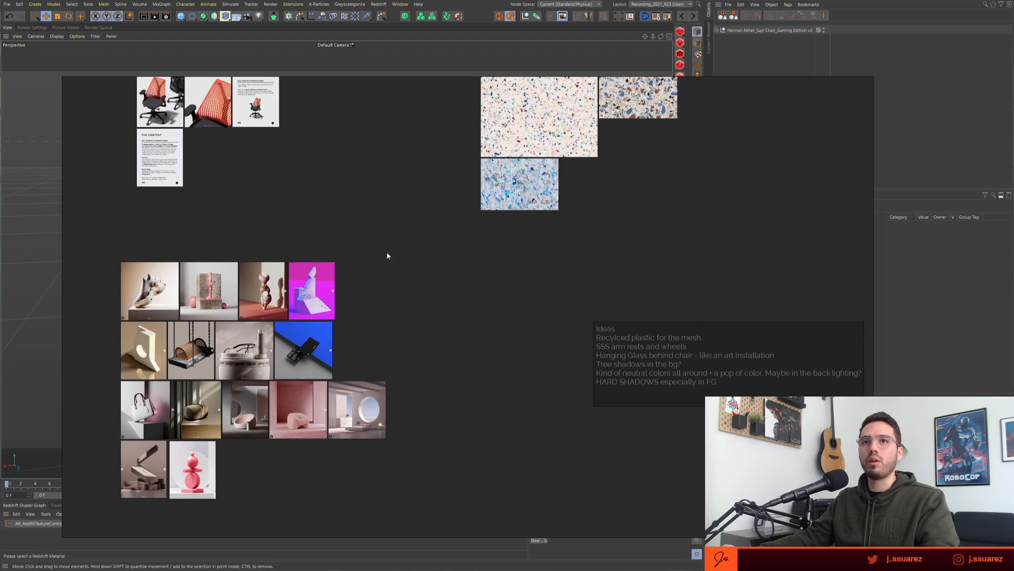
scroll(257, 421, up, 2)
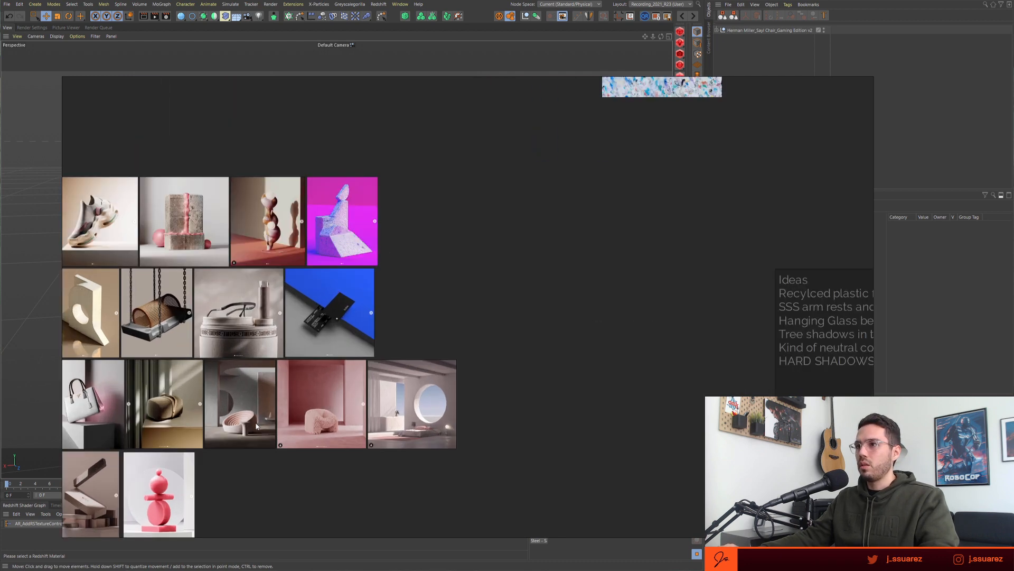
middle_drag(155, 383, 336, 334)
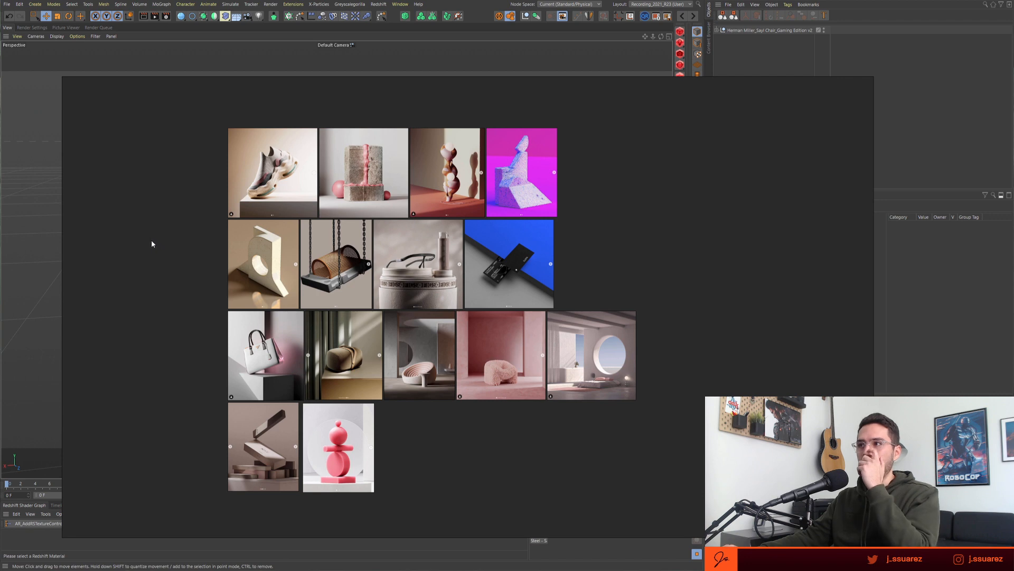
click(280, 140)
scroll(173, 207, down, 2)
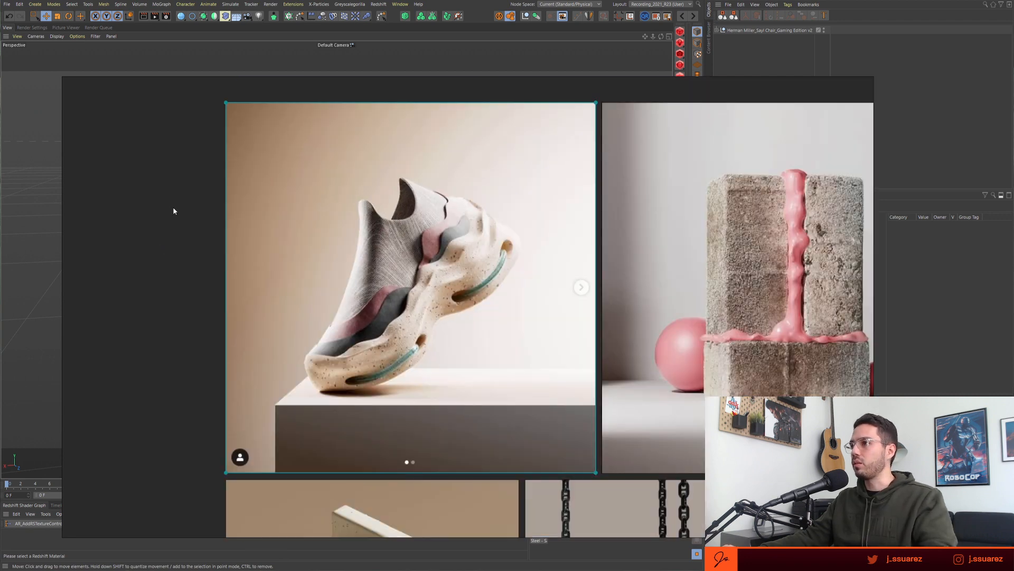
middle_drag(607, 241, 454, 240)
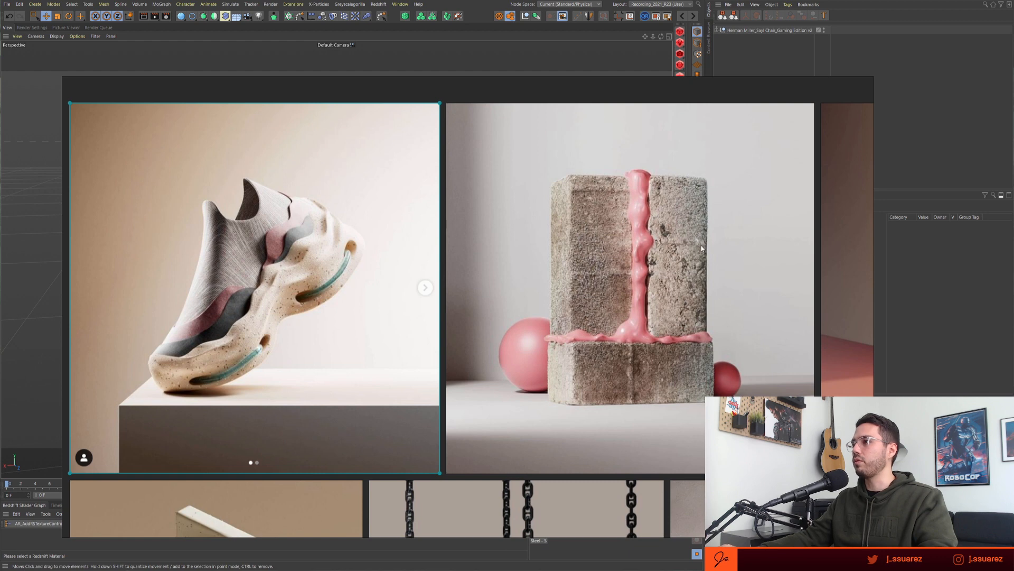
middle_drag(701, 246, 126, 256)
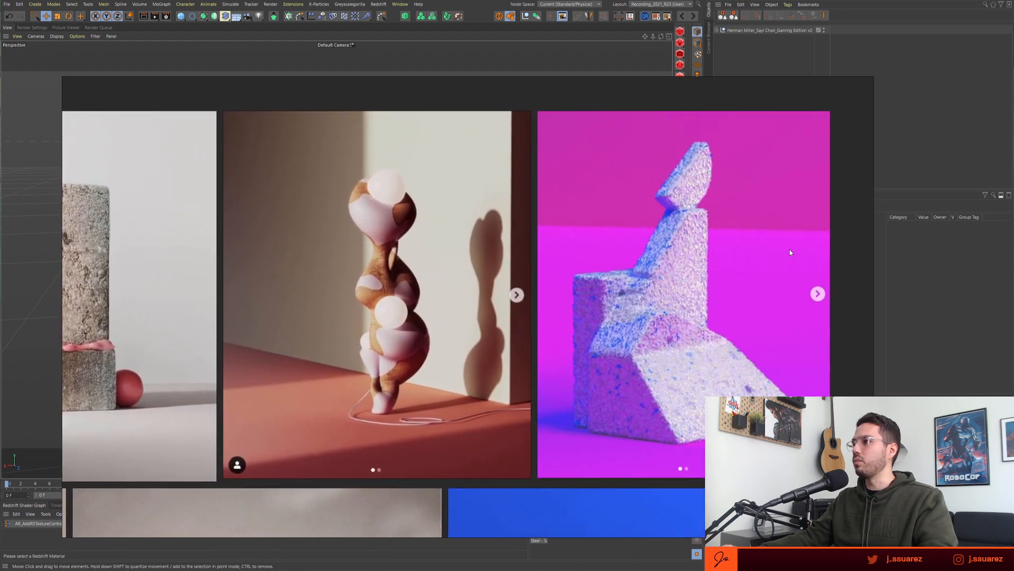
- Examine the magenta-lit stone sculpture, the remaining rows of product and interior renders, and the blue-background business card reference
click(713, 253)
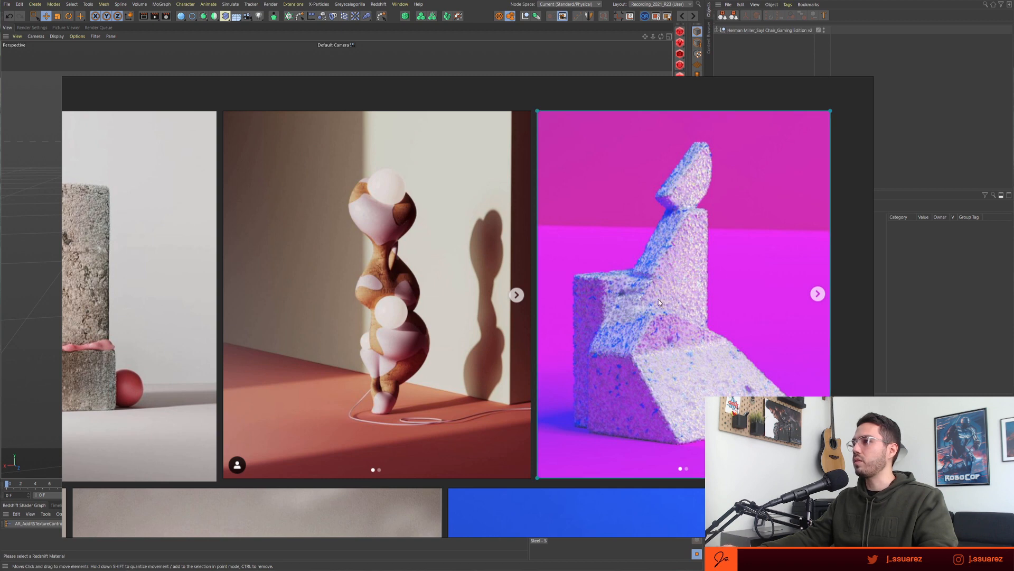
scroll(613, 309, down, 2)
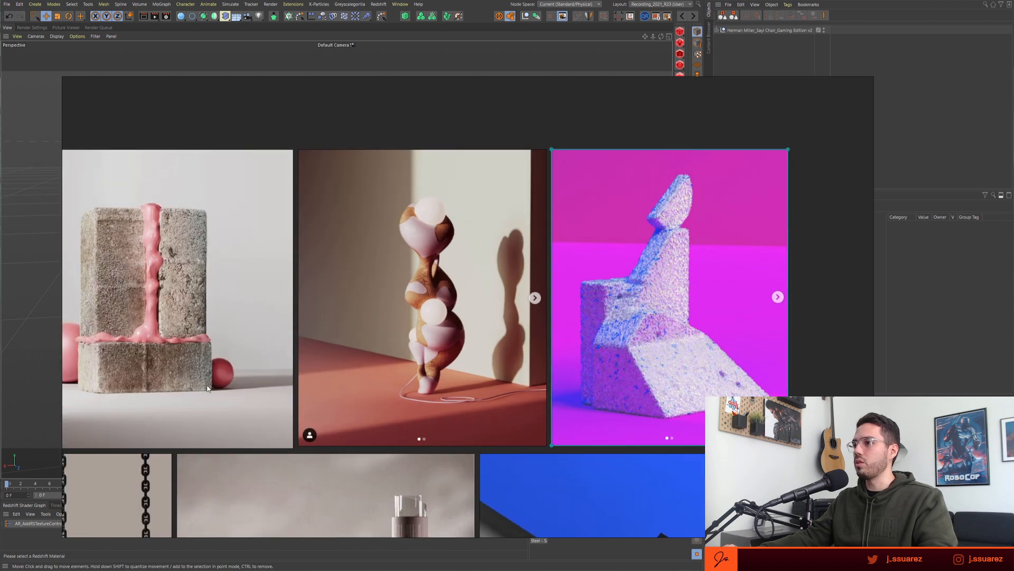
scroll(207, 389, down, 3)
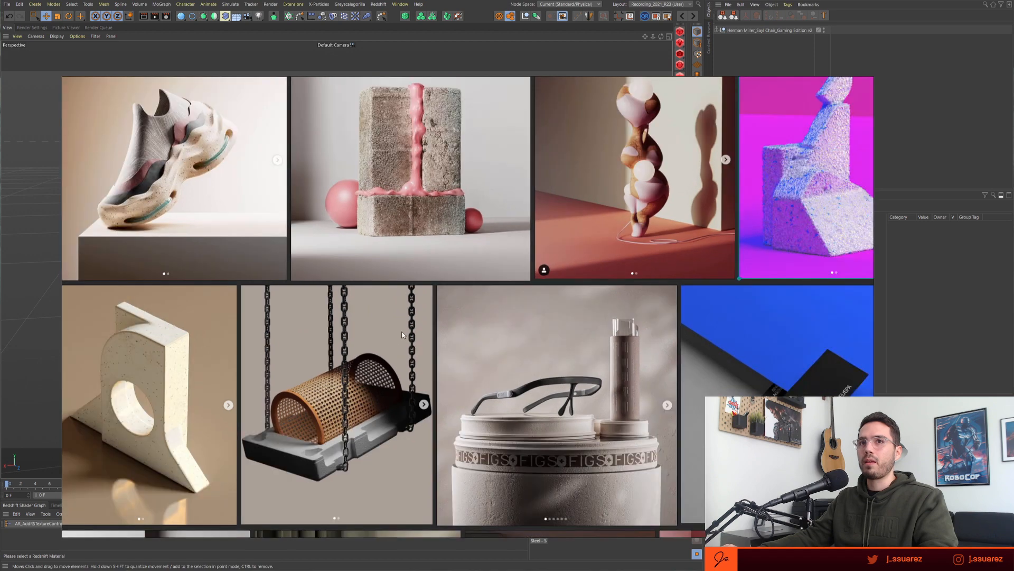
scroll(401, 335, down, 4)
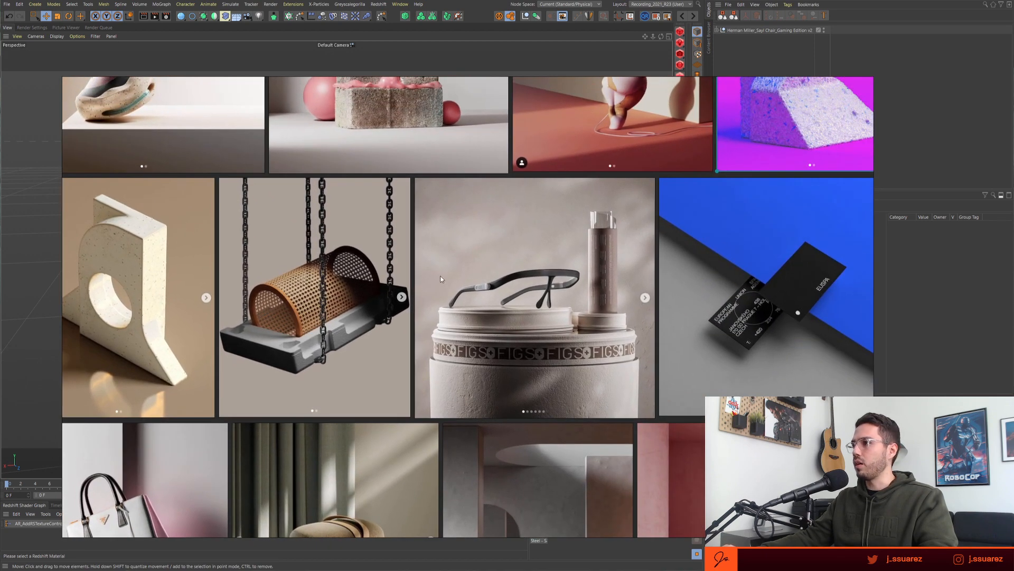
scroll(441, 279, down, 2)
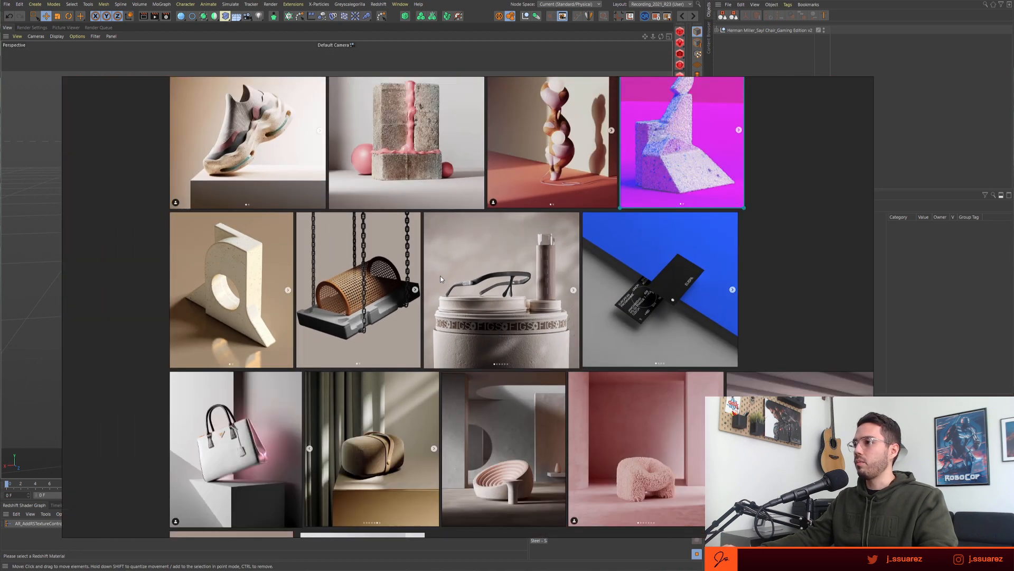
scroll(440, 275, down, 2)
middle_drag(439, 274, 355, 223)
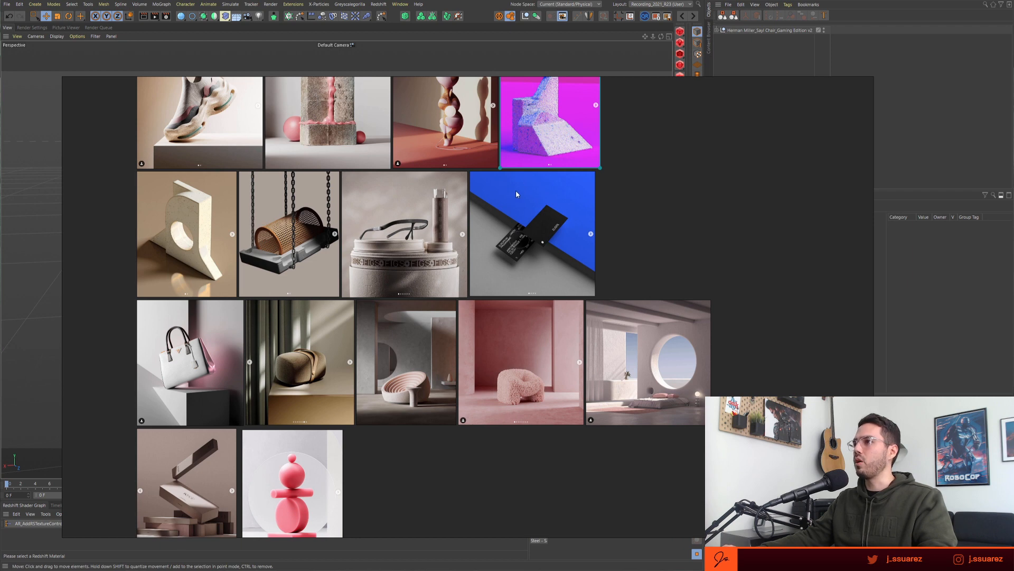
click(540, 201)
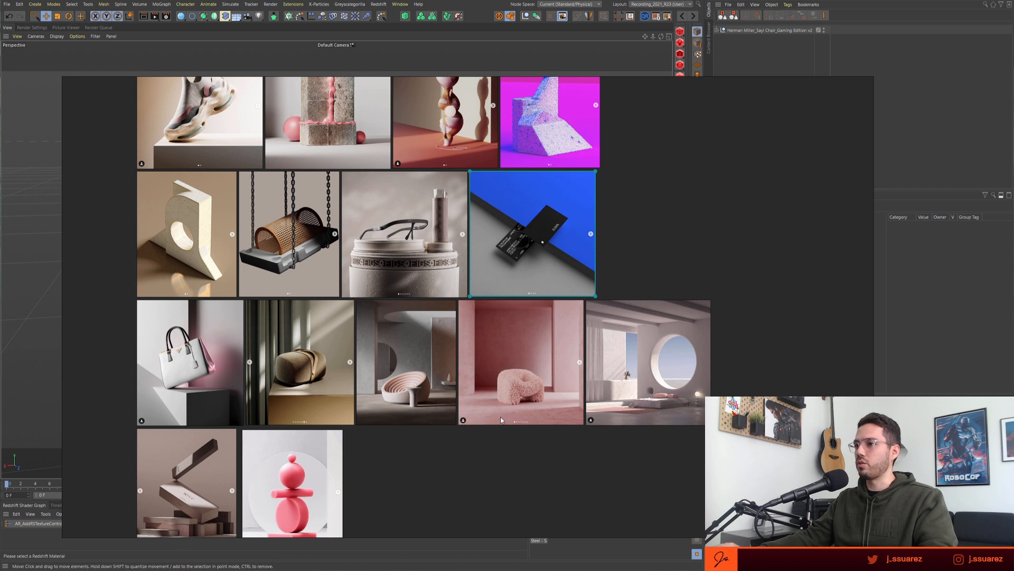
- Go to the material references and inspect the blue recycled-plastic texture up close
scroll(512, 397, down, 4)
middle_drag(562, 296, 450, 447)
middle_drag(544, 334, 416, 459)
middle_drag(405, 349, 438, 397)
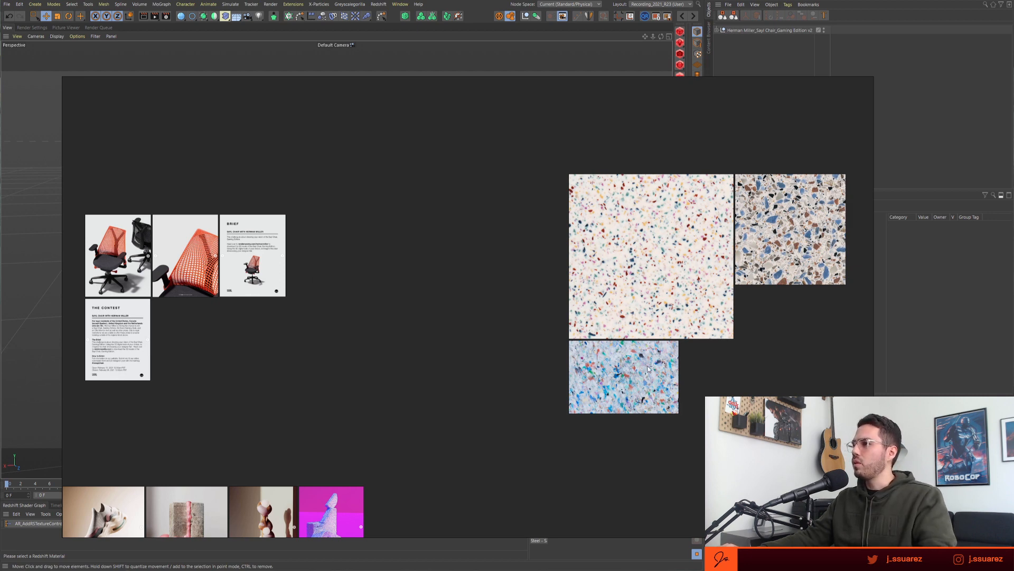
double_click(638, 379)
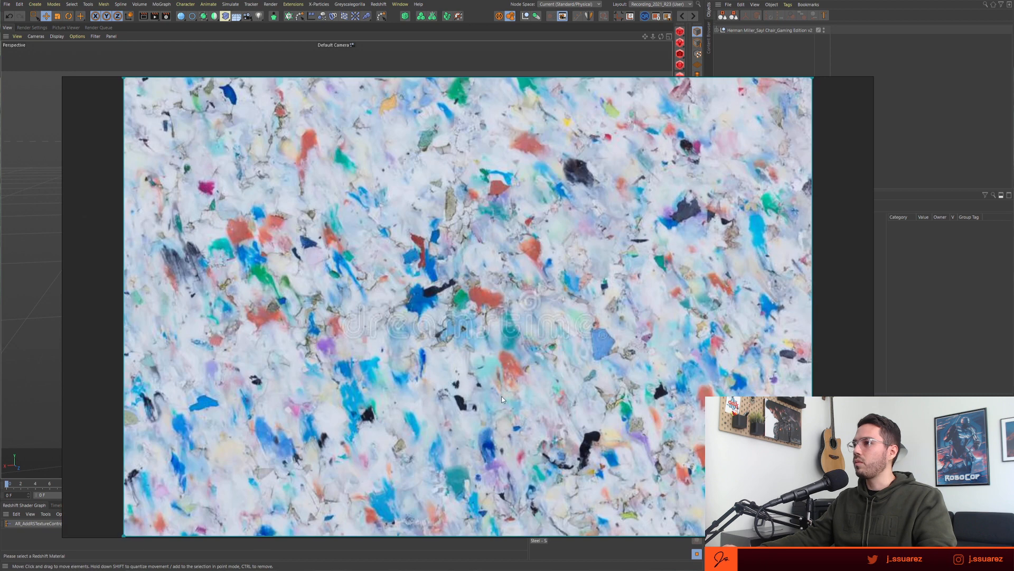
double_click(531, 380)
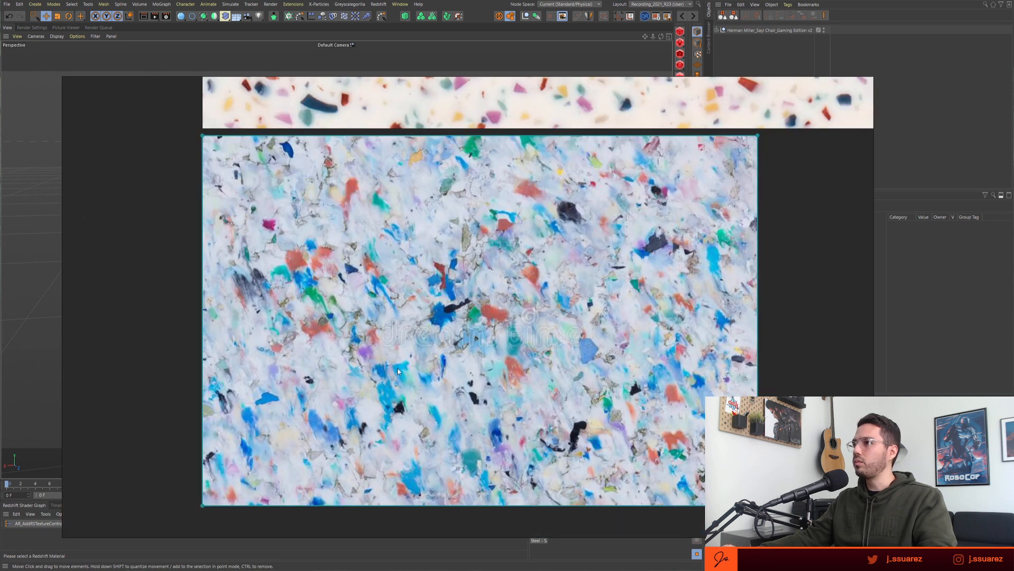
- Examine the multicoloured white speckled texture and the blue and brown terrazzo texture beside it
scroll(519, 334, down, 2)
mouse_move(564, 300)
middle_down()
mouse_move(399, 455)
mouse_move(446, 401)
mouse_move(423, 416)
middle_up()
mouse_move(522, 325)
middle_down()
mouse_move(447, 379)
mouse_move(525, 352)
mouse_move(529, 340)
middle_up()
scroll(447, 379, down, 2)
click(528, 341)
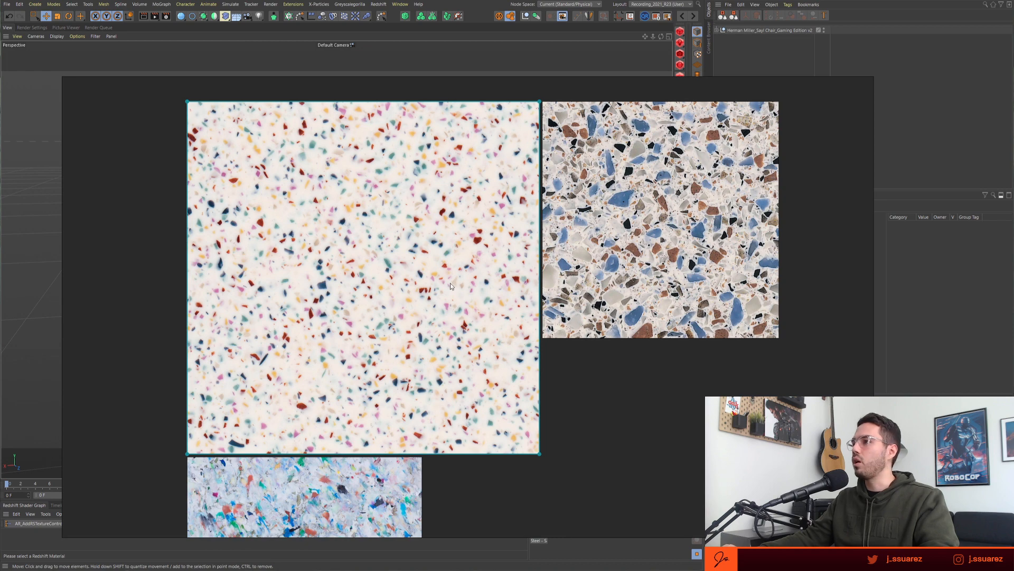
scroll(450, 285, down, 3)
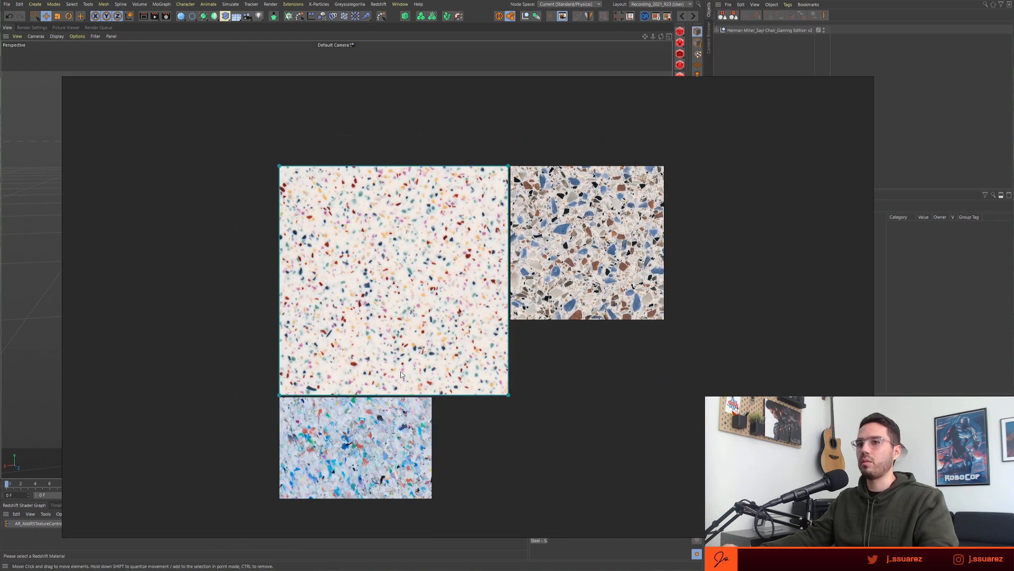
- Shrink the PureRef window so it frames only the Ideas note and uncovers the chair in the viewport
middle_drag(401, 371, 477, 166)
scroll(468, 233, down, 2)
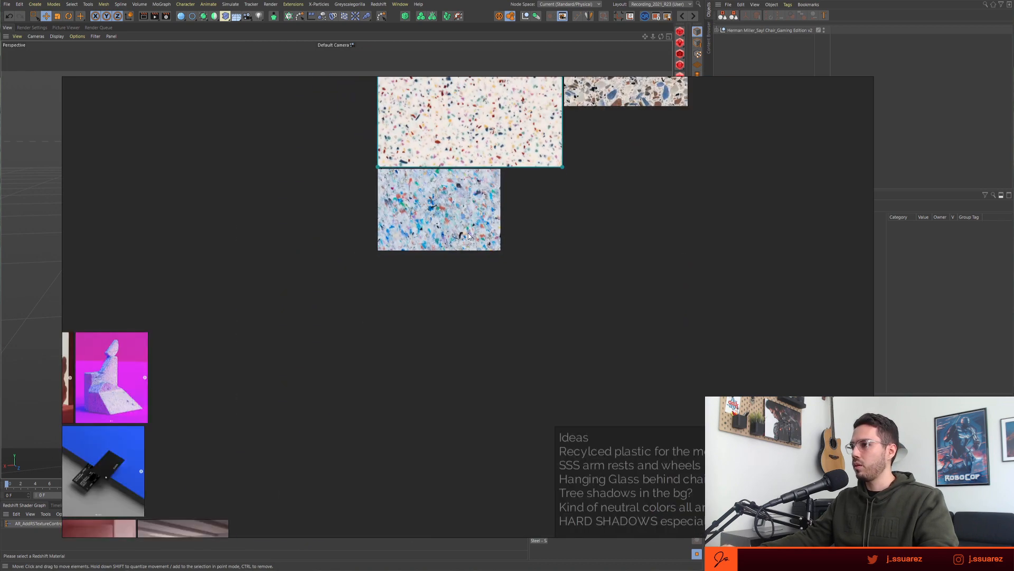
scroll(468, 233, down, 3)
middle_drag(381, 280, 408, 247)
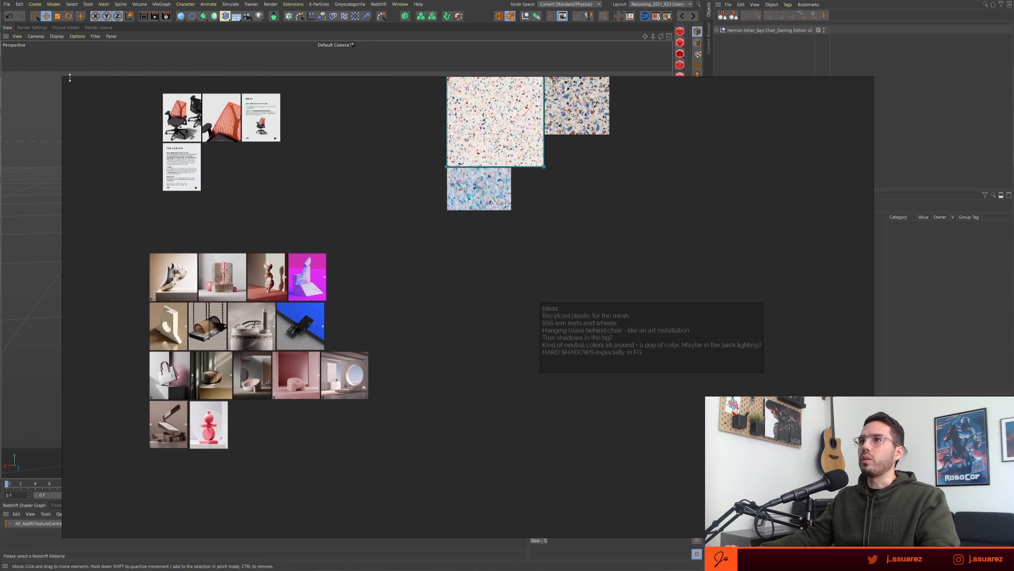
drag(62, 78, 480, 244)
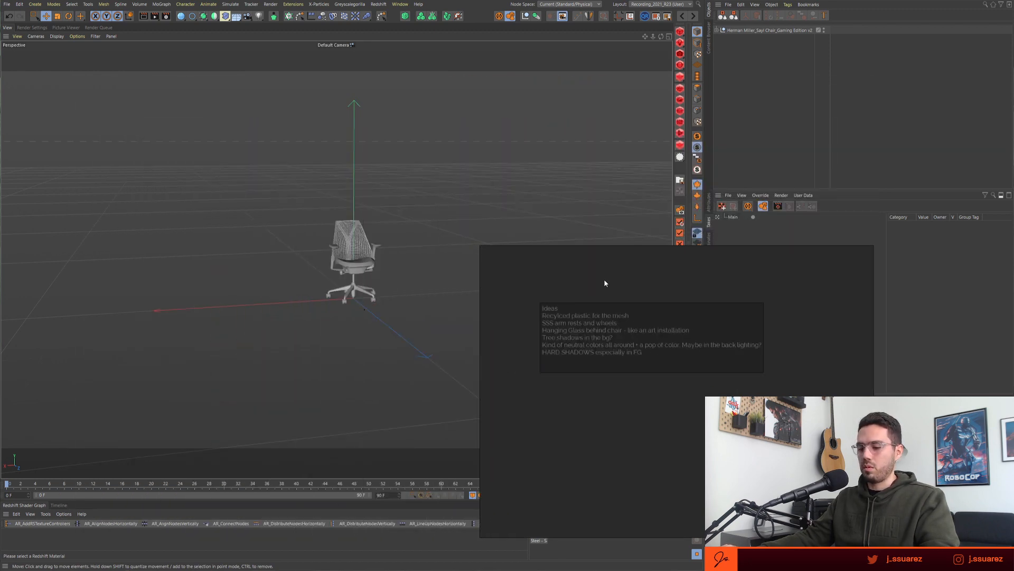
- Move the PureRef reference window off the Cinema 4D viewport so the whole scene is uncovered
scroll(604, 283, down, 5)
middle_drag(687, 307, 786, 420)
right_drag(746, 382, 0, 403)
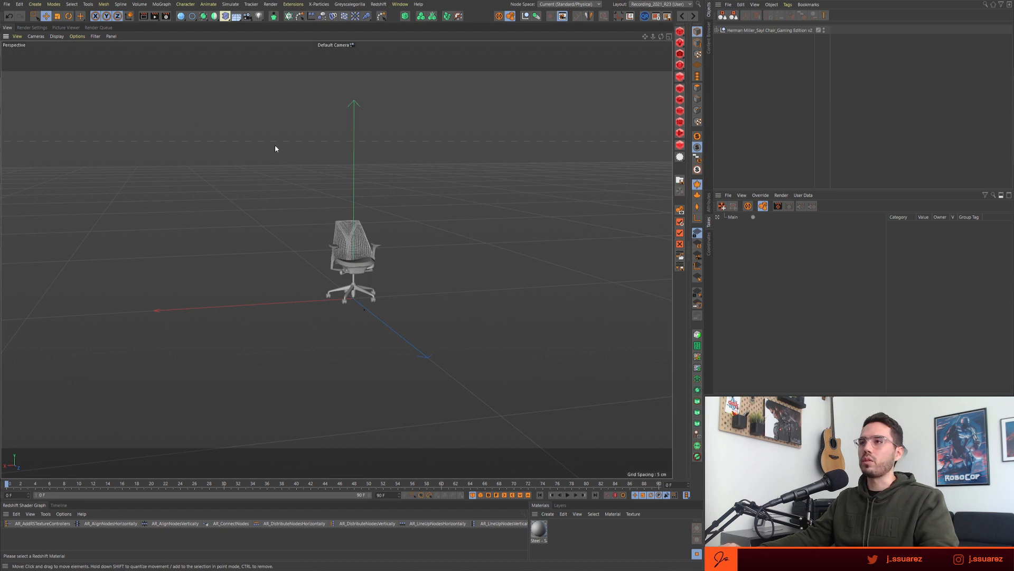
- Add a cube primitive and stretch it along X and Z into a wide slab around the chair's base
click(181, 15)
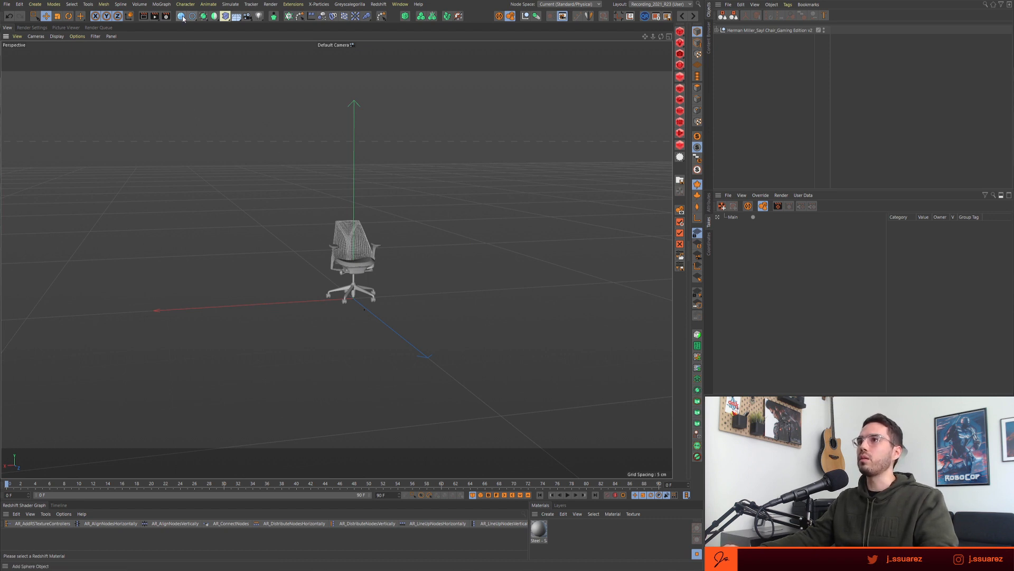
click(246, 28)
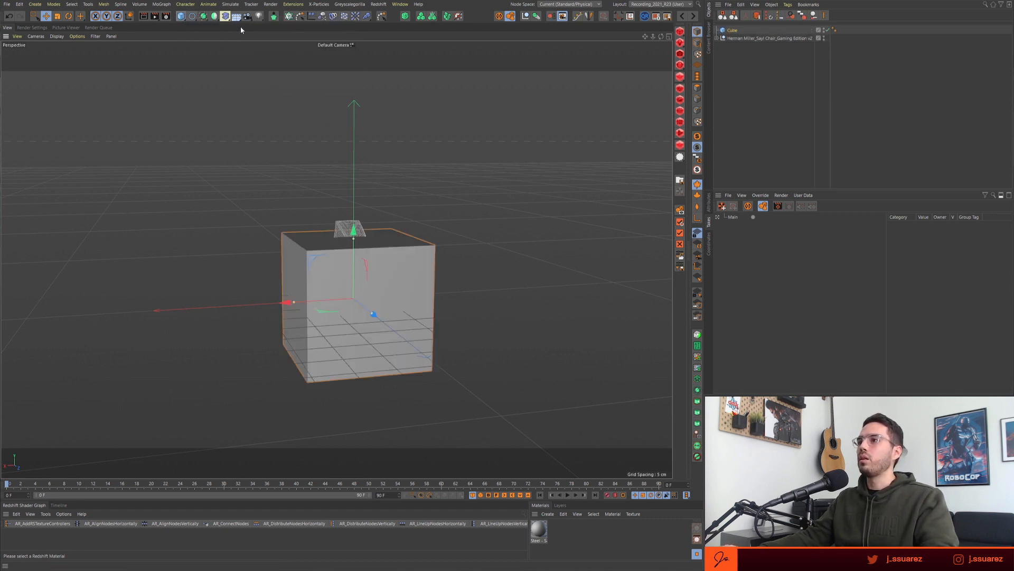
alt+drag(337, 301, 295, 256)
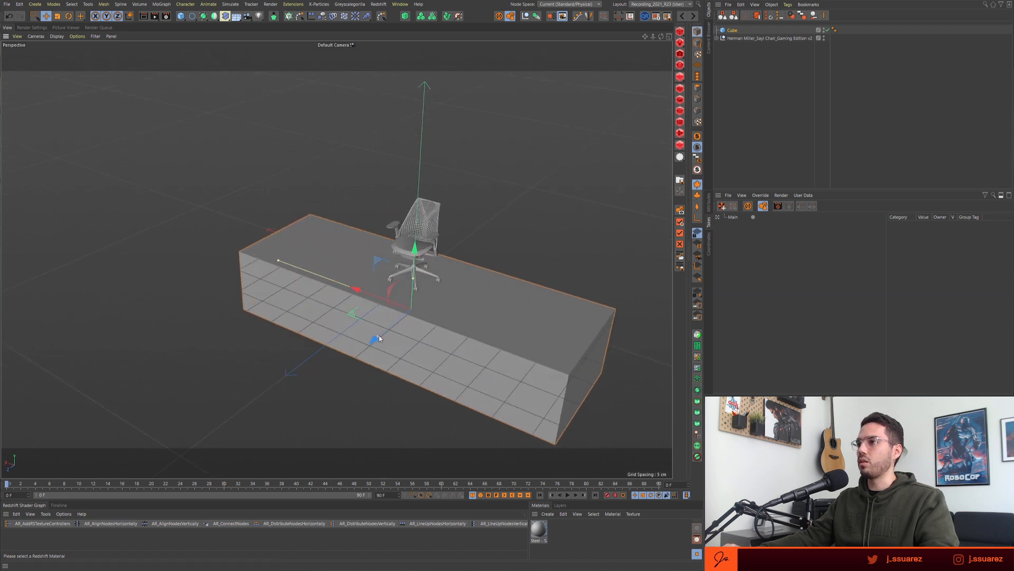
drag(376, 337, 281, 397)
drag(281, 261, 249, 247)
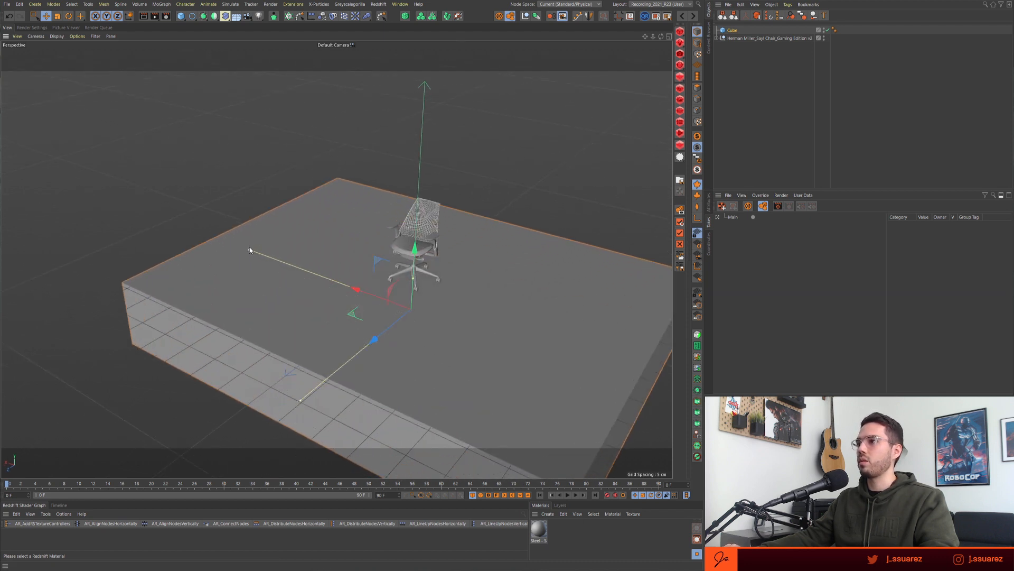
scroll(431, 334, down, 3)
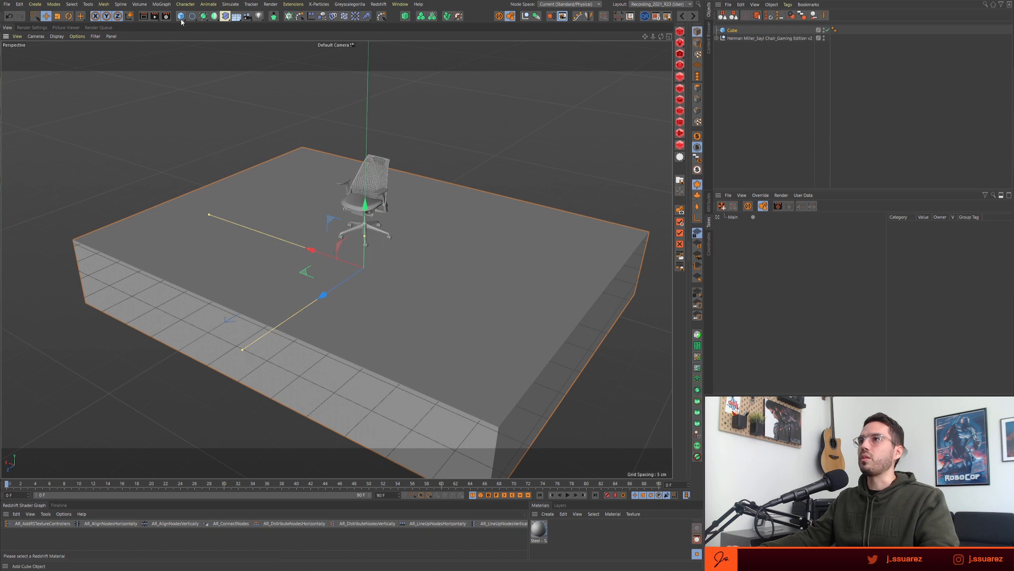
- Add a plane primitive as the ground and delete the slab cube
drag(181, 20, 250, 41)
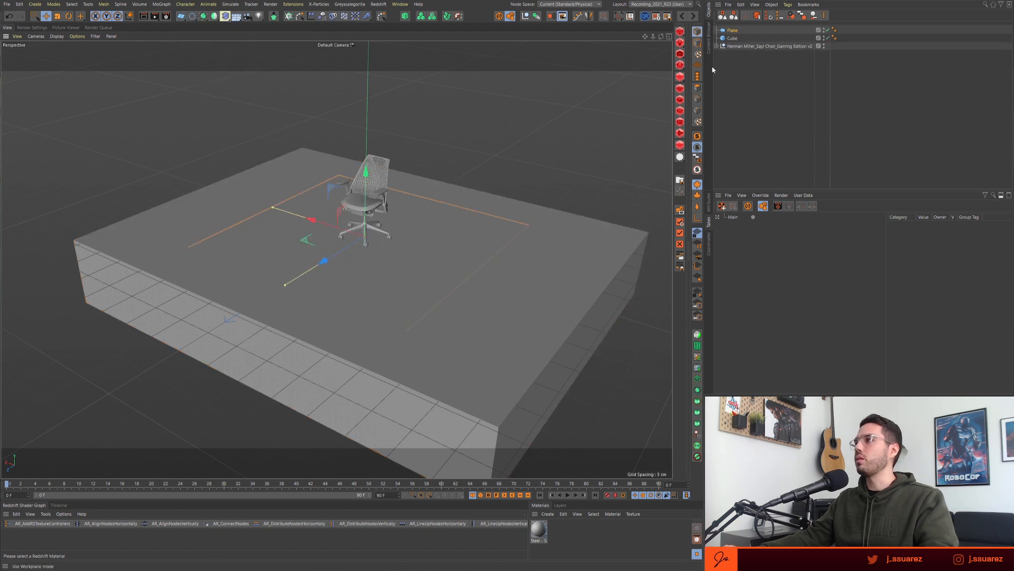
click(732, 38)
key(Delete)
click(408, 271)
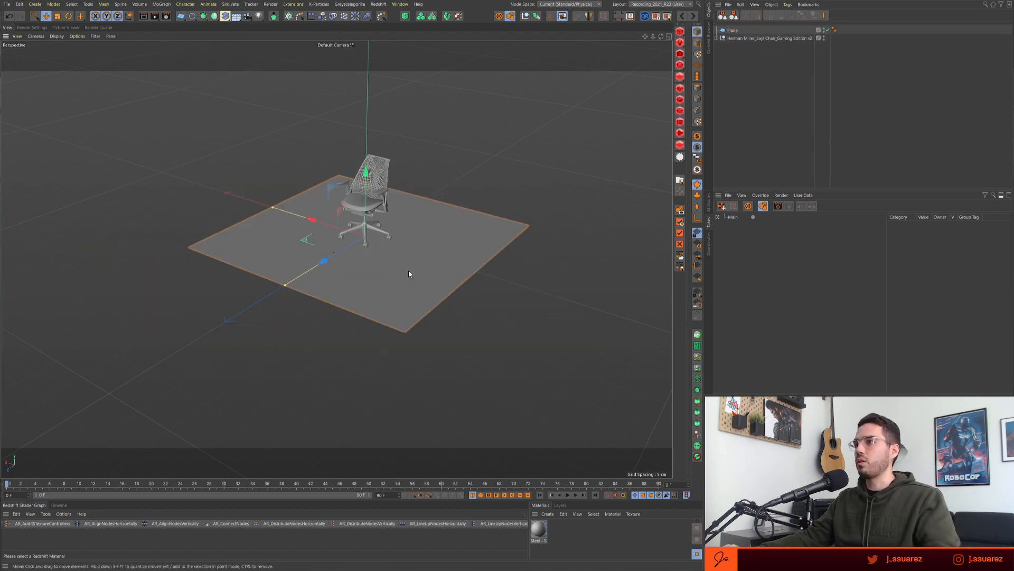
- Scale the ground plane up uniformly to about 146 cm square around the chair
key(t)
drag(182, 362, 512, 290)
key(e)
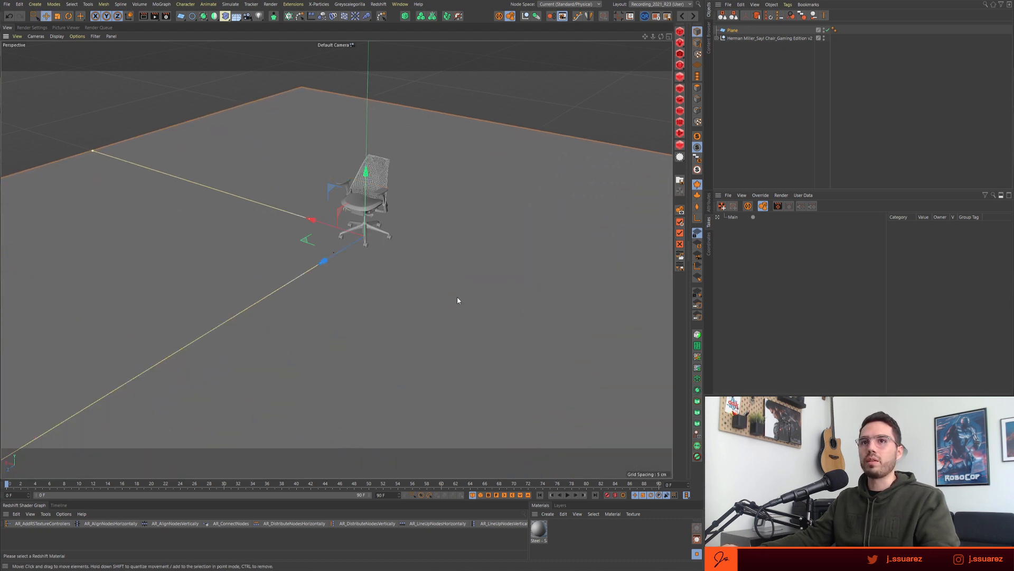
alt+drag(372, 312, 385, 260)
click(451, 131)
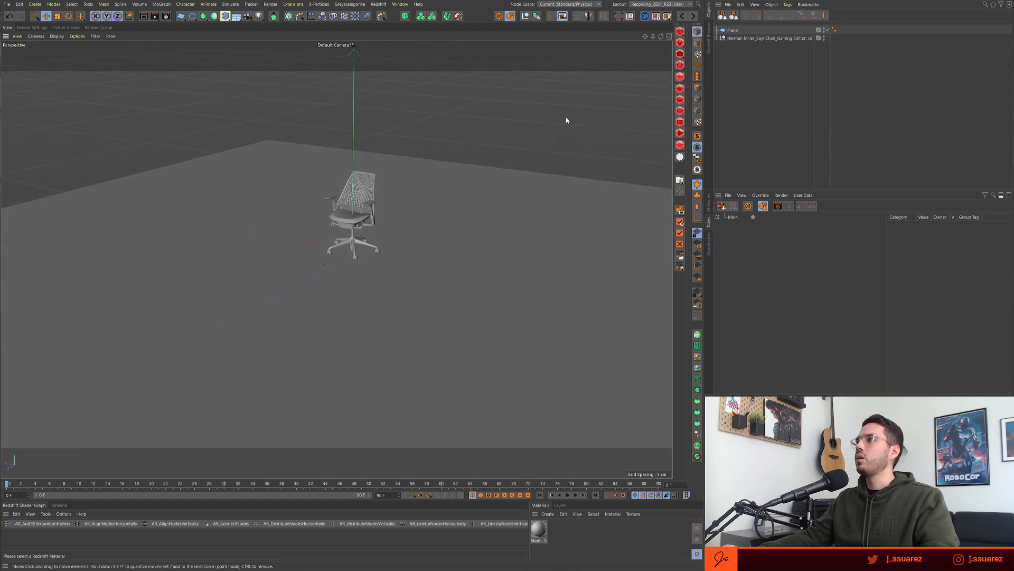
- Create a Redshift camera, rename it A-Cam, and look through it in the viewport
click(680, 61)
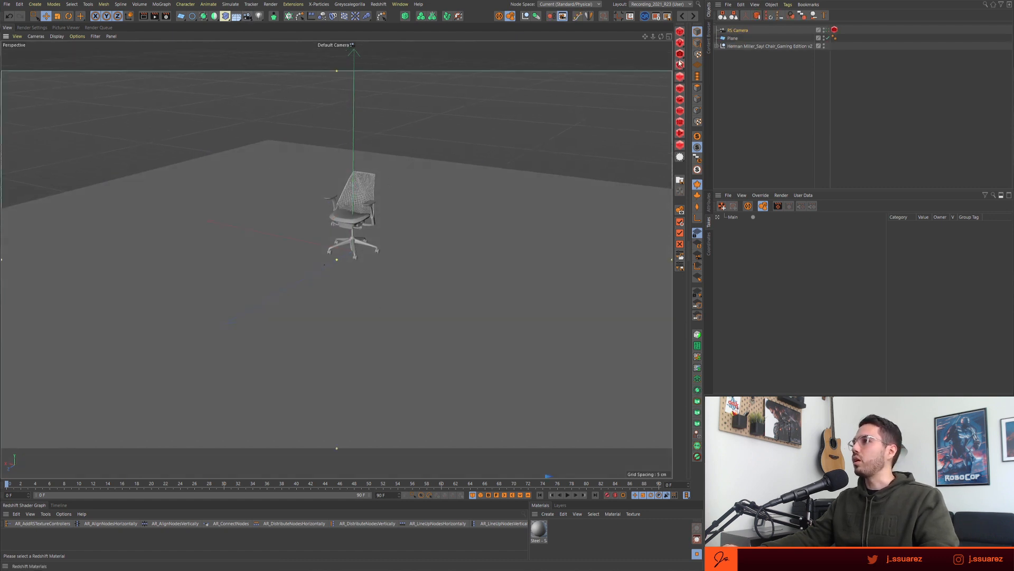
double_click(739, 32)
text(A-Cam)
key(Return)
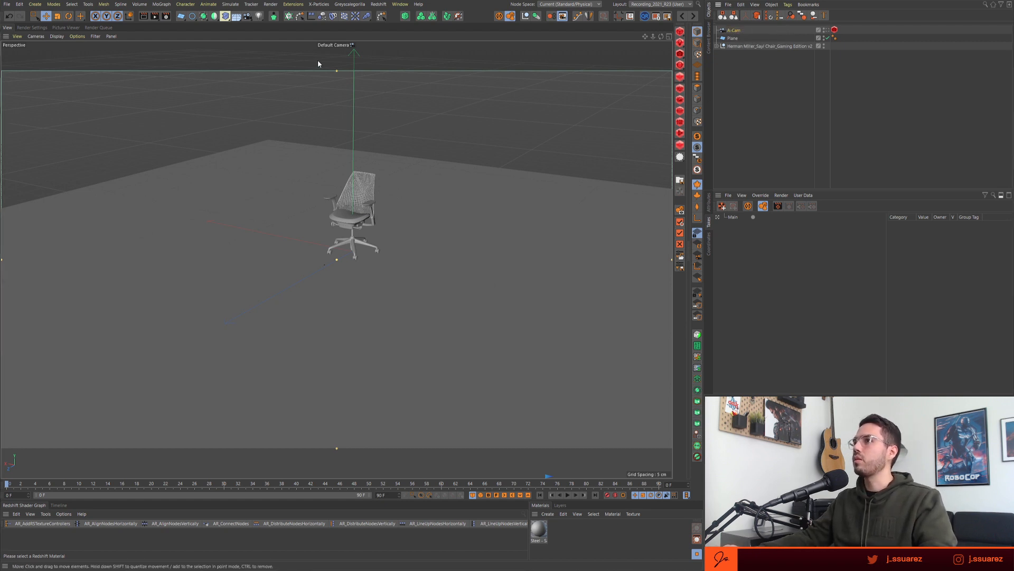
click(334, 45)
click(349, 62)
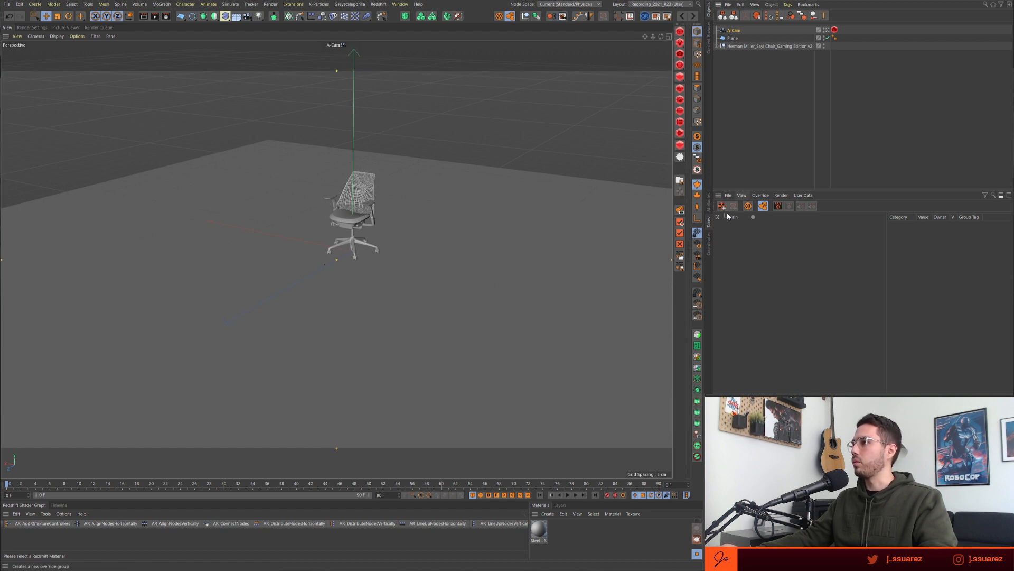
- Set A-Cam's focal length to 90 mm and reframe the view so the whole chair fits in the shot
click(710, 207)
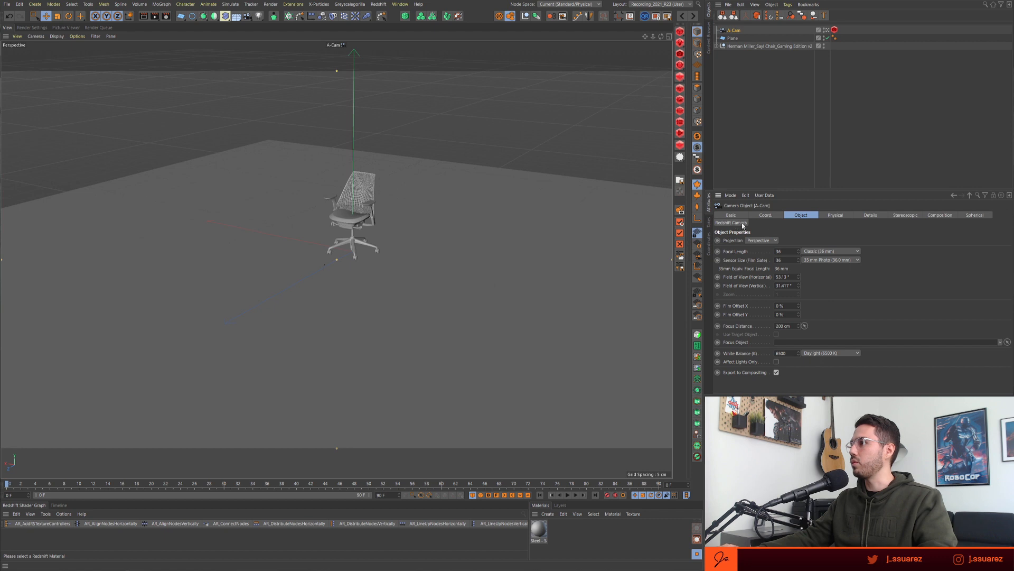
double_click(790, 252)
text(90)
key(Return)
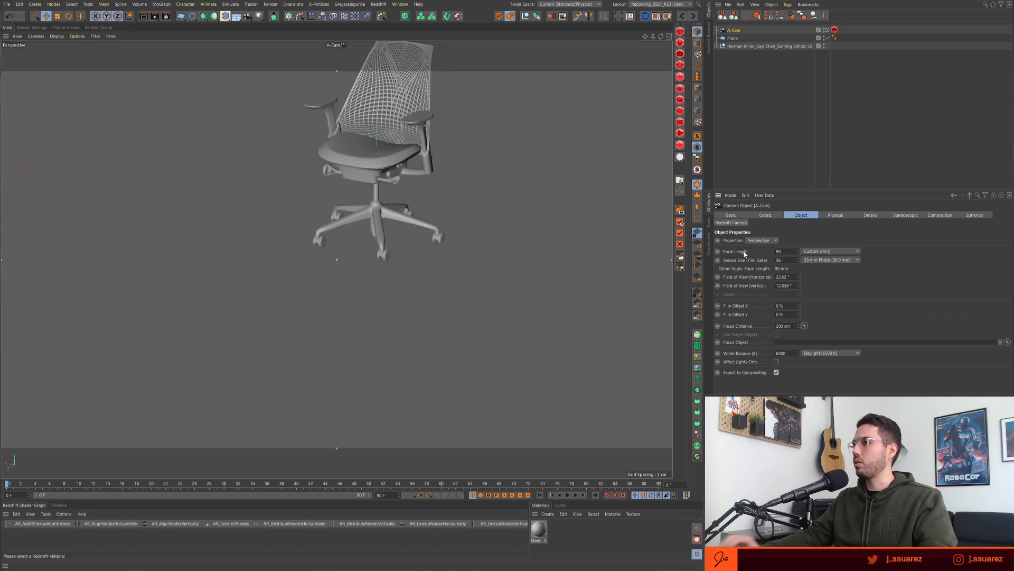
alt+drag(366, 253, 383, 187)
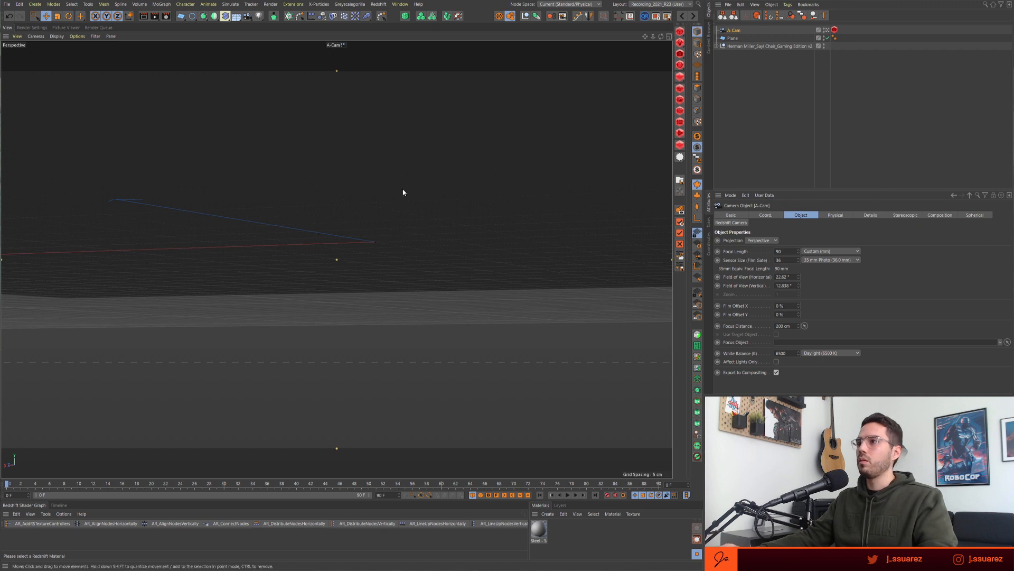
click(355, 294)
alt+drag(355, 293, 317, 320)
alt+middle_drag(317, 319, 375, 207)
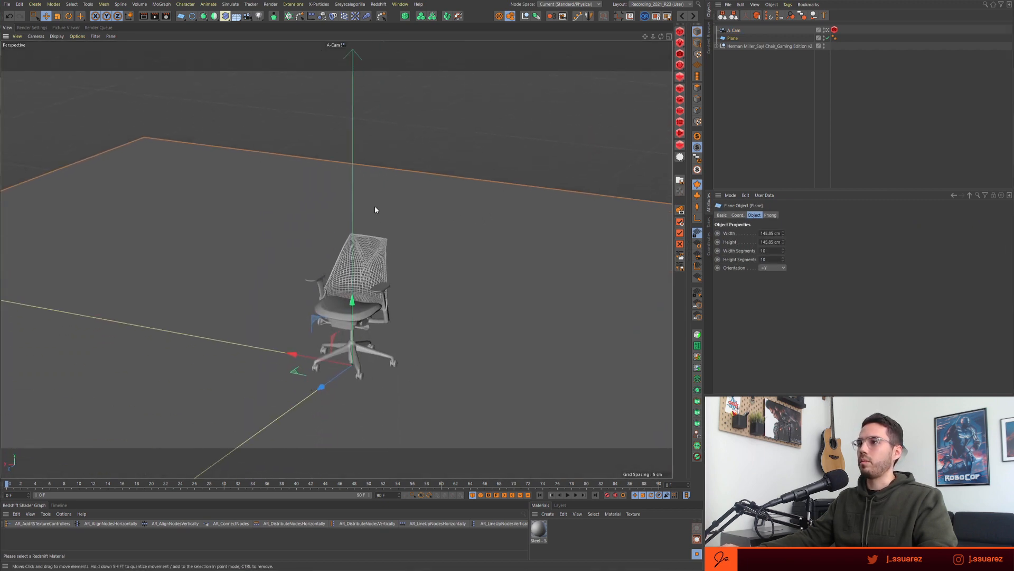
alt+drag(375, 207, 338, 230)
- Enable the Grid and Diagonal composition helpers for A-Cam
click(739, 30)
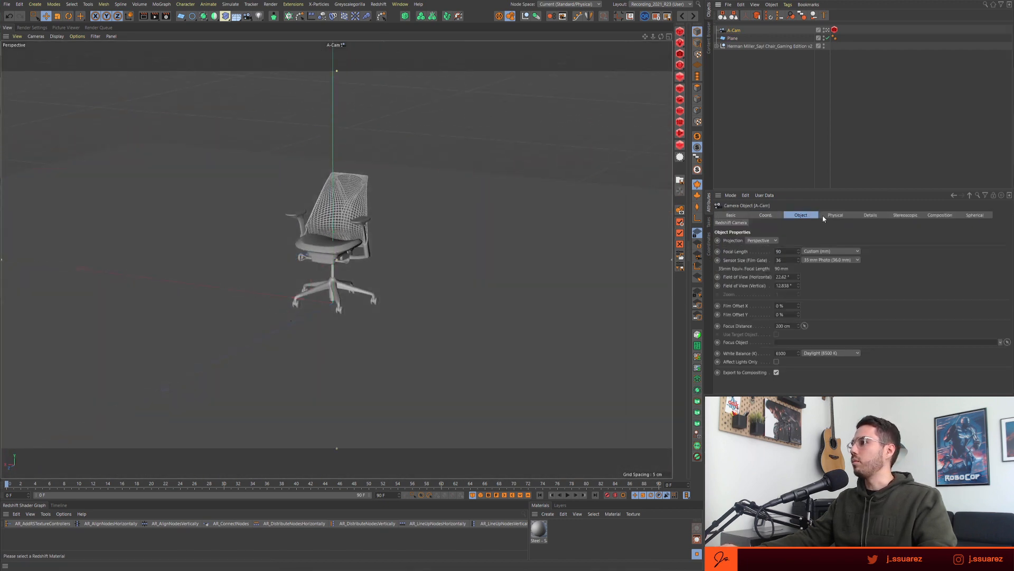
click(939, 216)
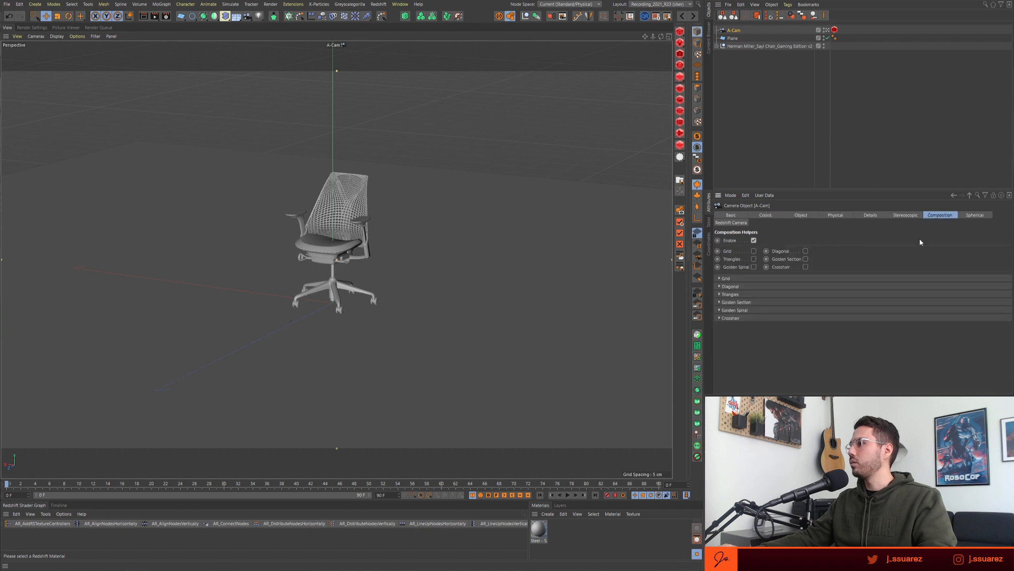
click(754, 251)
click(806, 251)
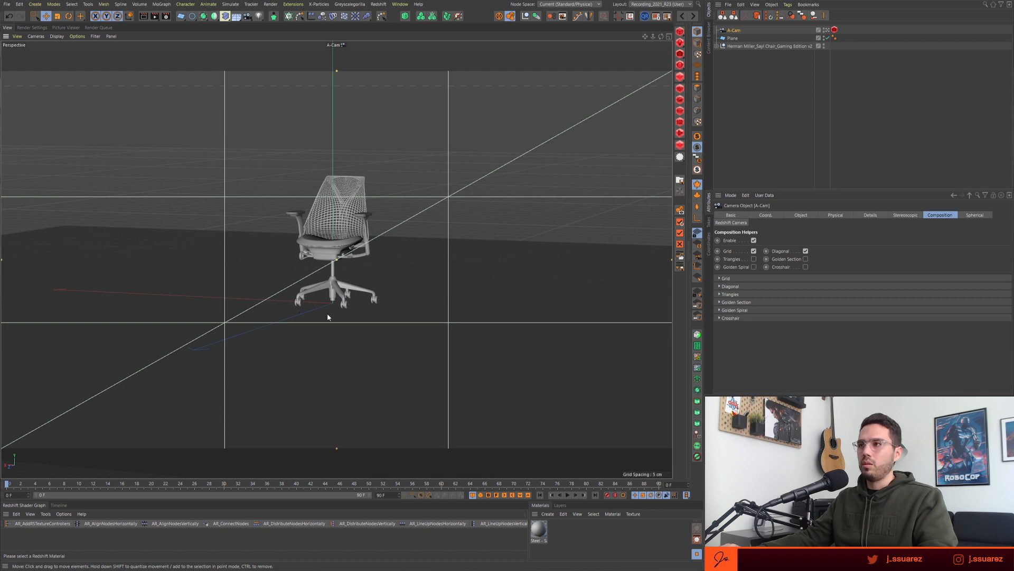
- Lower A-Cam's viewing angle and frame the chair with its base around the lower third line
alt+drag(327, 313, 355, 269)
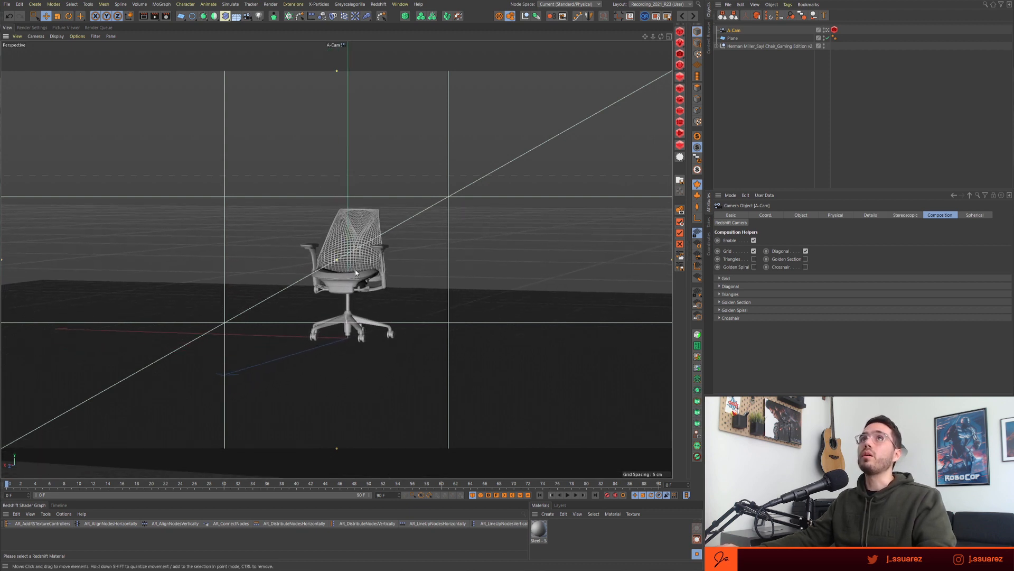
alt+drag(356, 270, 356, 271)
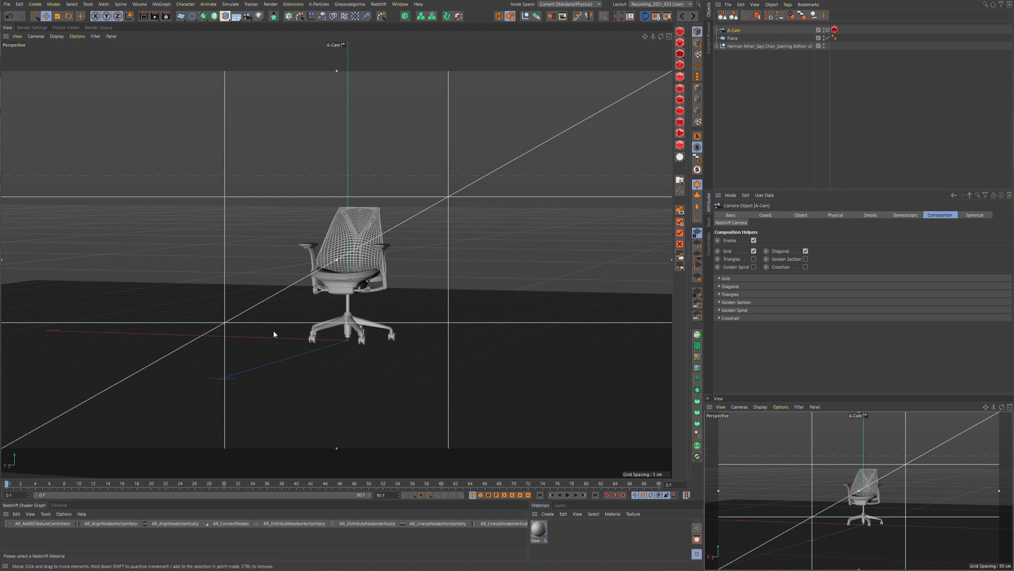
click(392, 123)
mouse_move(346, 286)
alt+mouse_down()
mouse_move(345, 300)
mouse_move(338, 283)
mouse_move(350, 283)
alt+mouse_up()
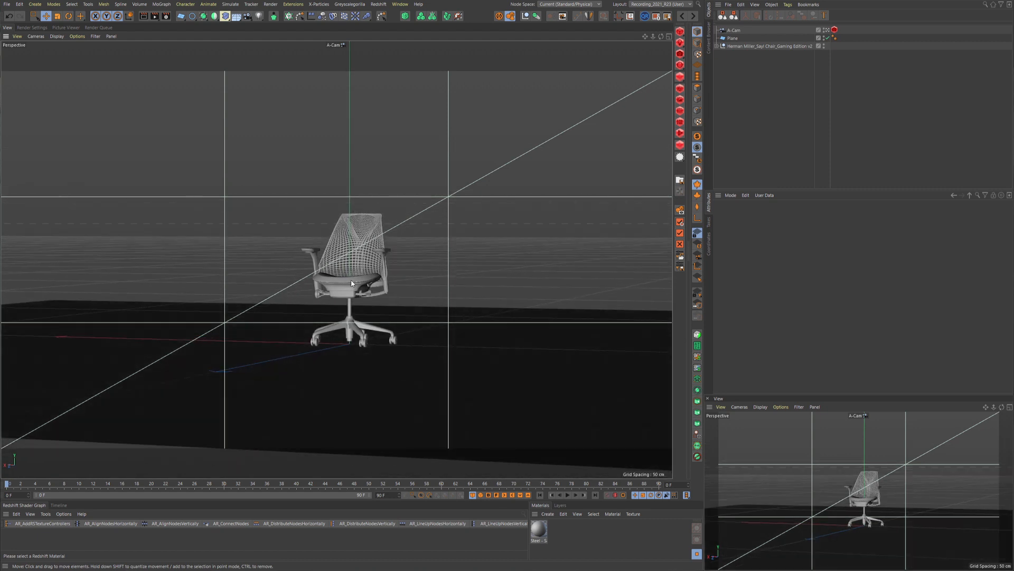
- Set A-Cam's focal length to 150 mm and pull back so the chair sits small in the lower half of the frame
click(734, 30)
click(800, 215)
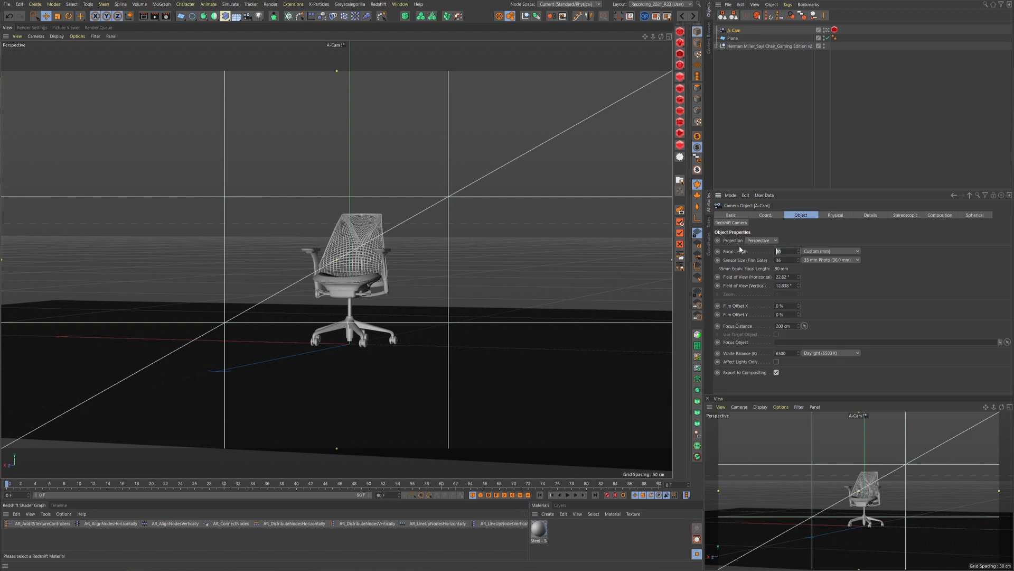
text(150)
key(Return)
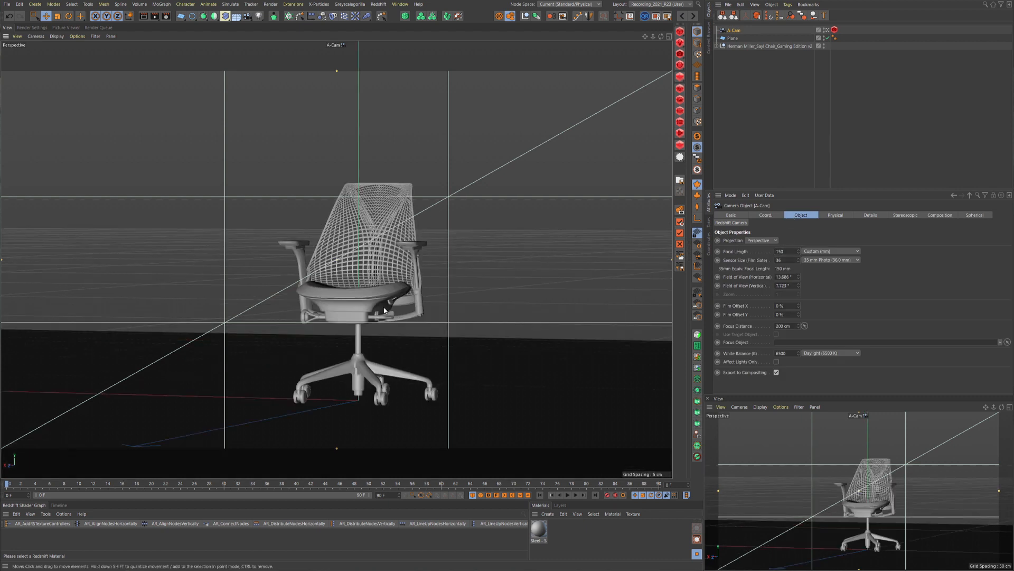
alt+right_drag(312, 264, 317, 272)
alt+drag(317, 271, 368, 292)
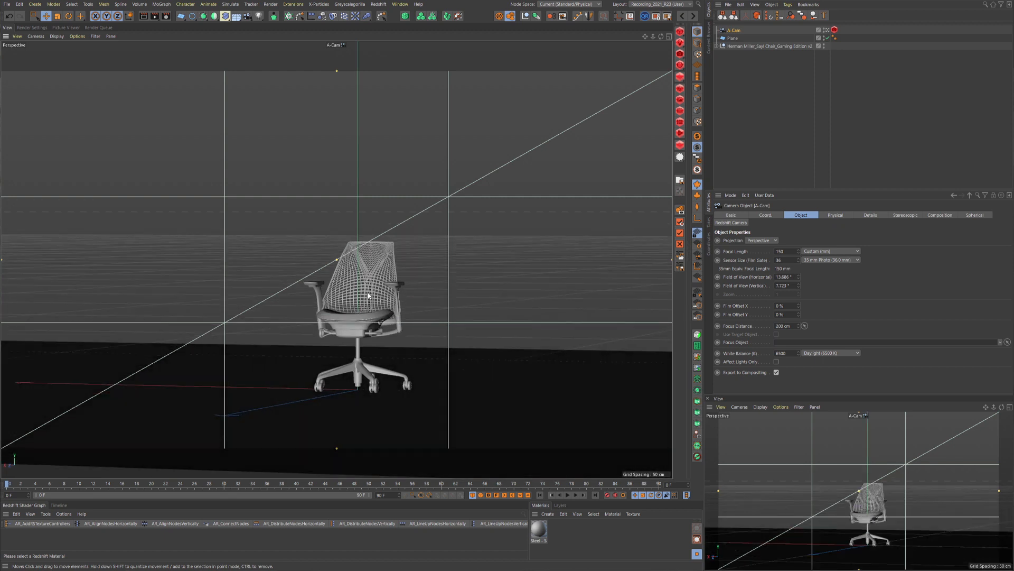
- Compare the A-Cam framing with a free view of the scene, leaving the main viewport on the Default Camera
click(336, 45)
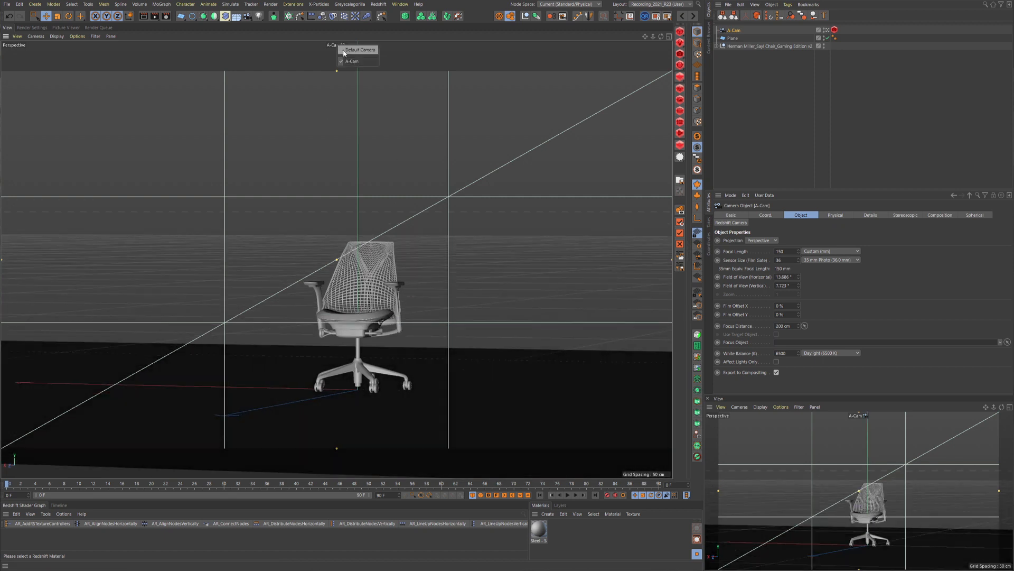
click(350, 49)
click(259, 99)
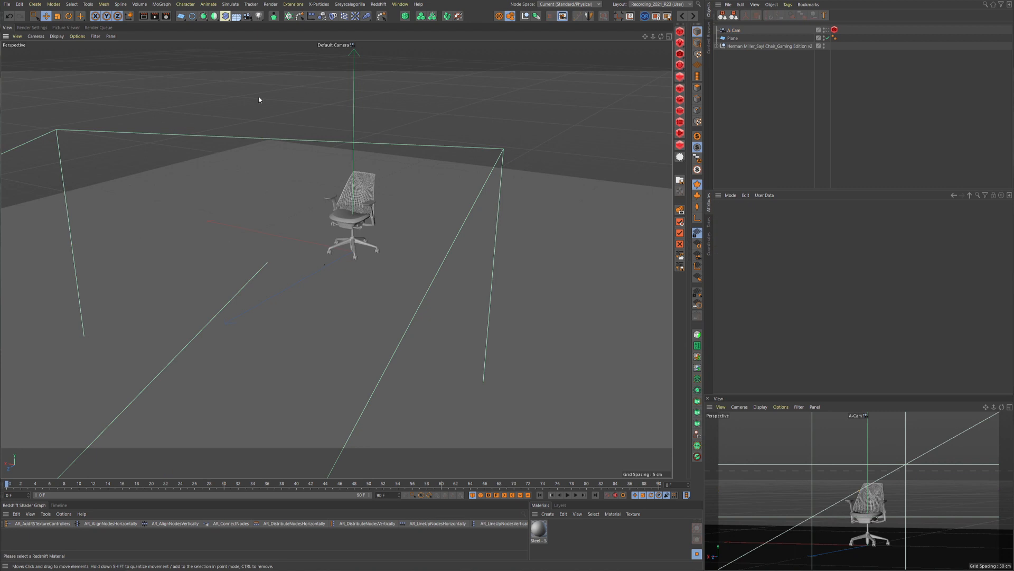
alt+drag(347, 287, 401, 293)
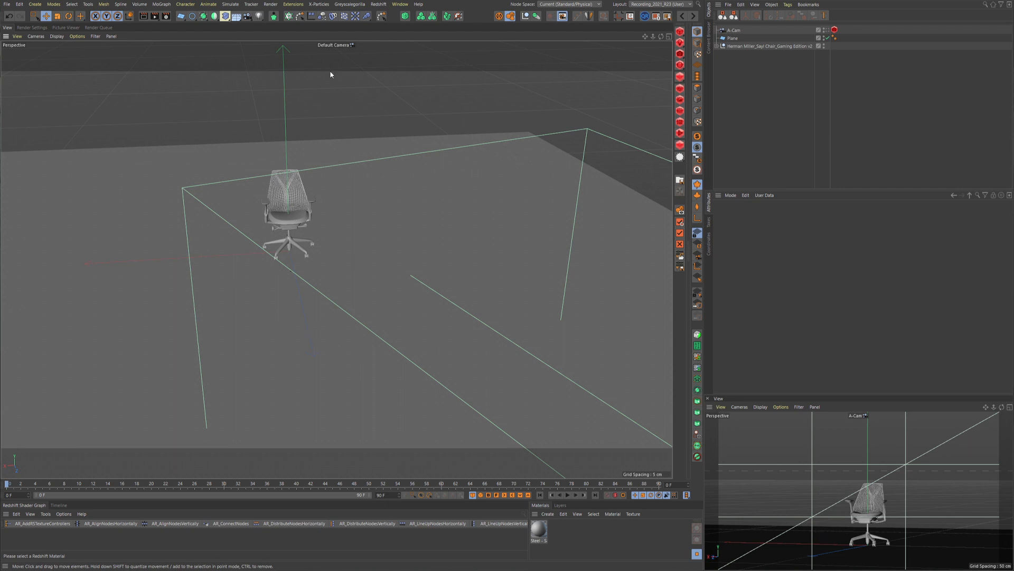
click(353, 45)
click(355, 60)
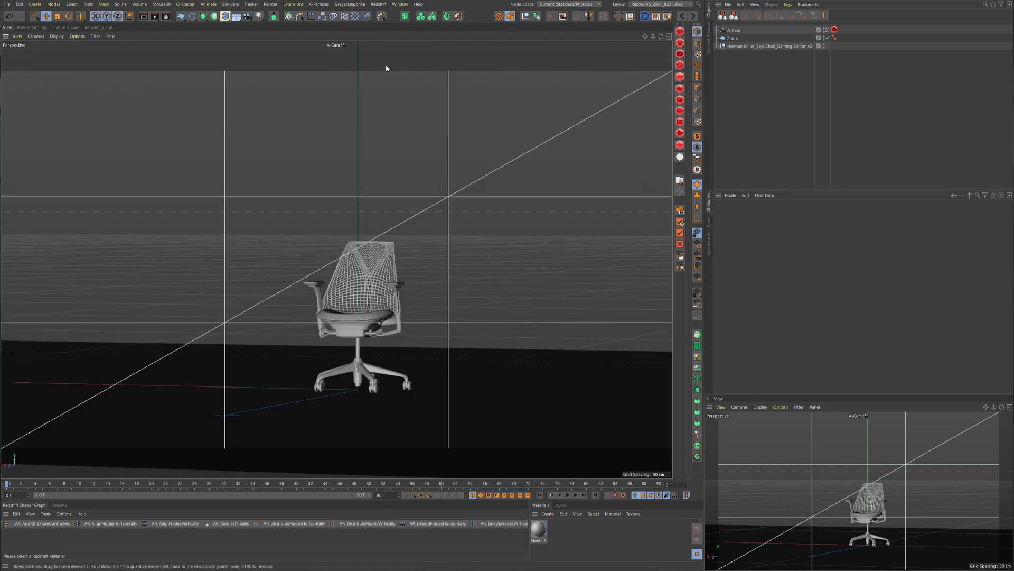
click(354, 49)
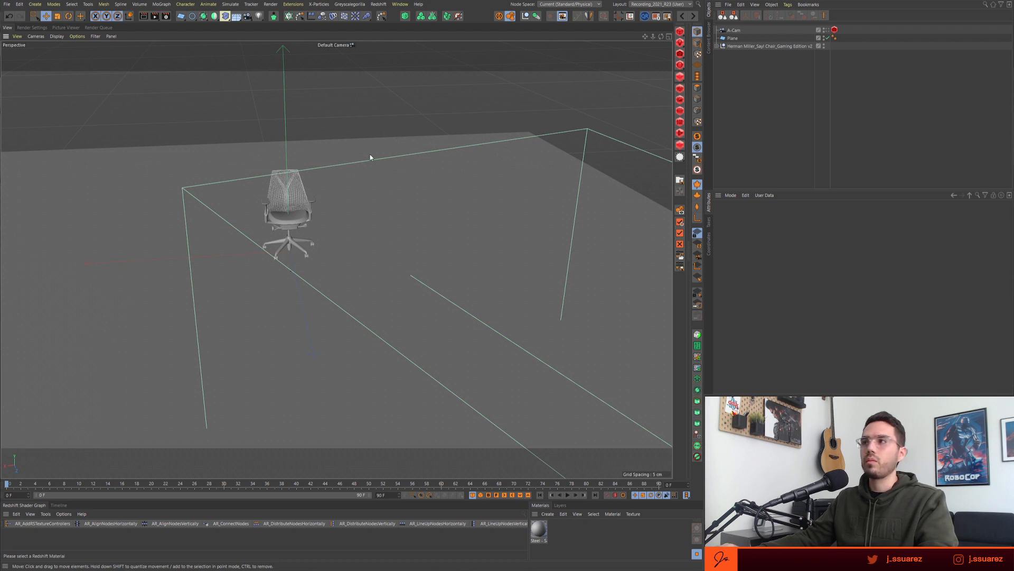
- Add a cube, move it along X to one side of the chair, and raise its height to about 37 cm
alt+drag(295, 241, 253, 257)
scroll(285, 252, down, 4)
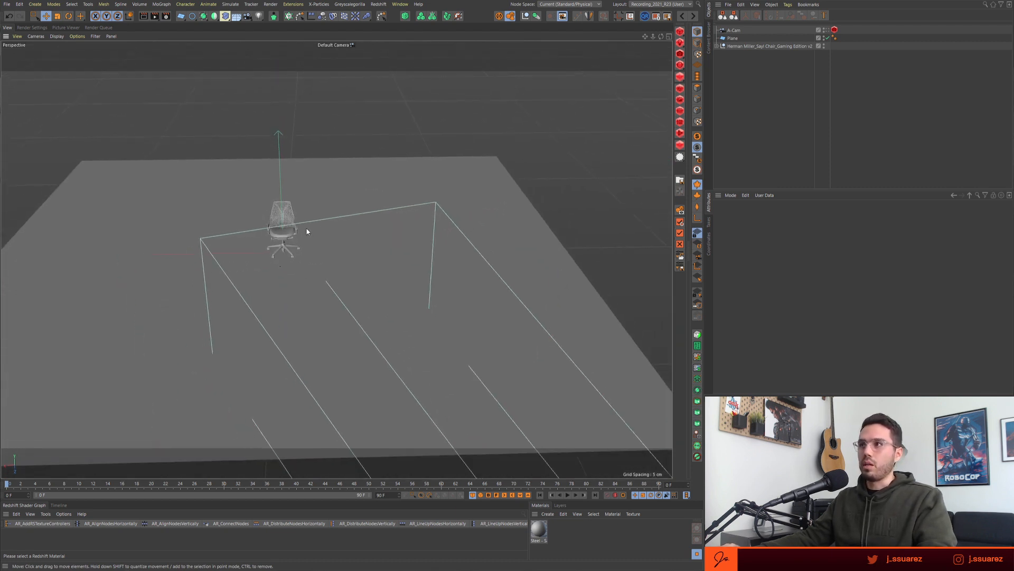
click(181, 16)
click(247, 27)
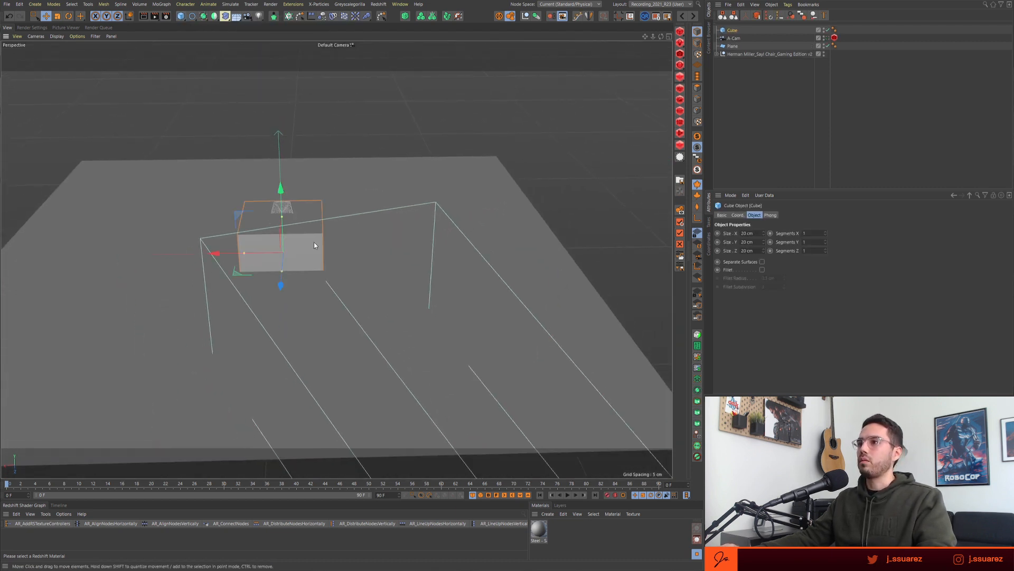
drag(215, 254, 29, 255)
alt+drag(136, 264, 144, 267)
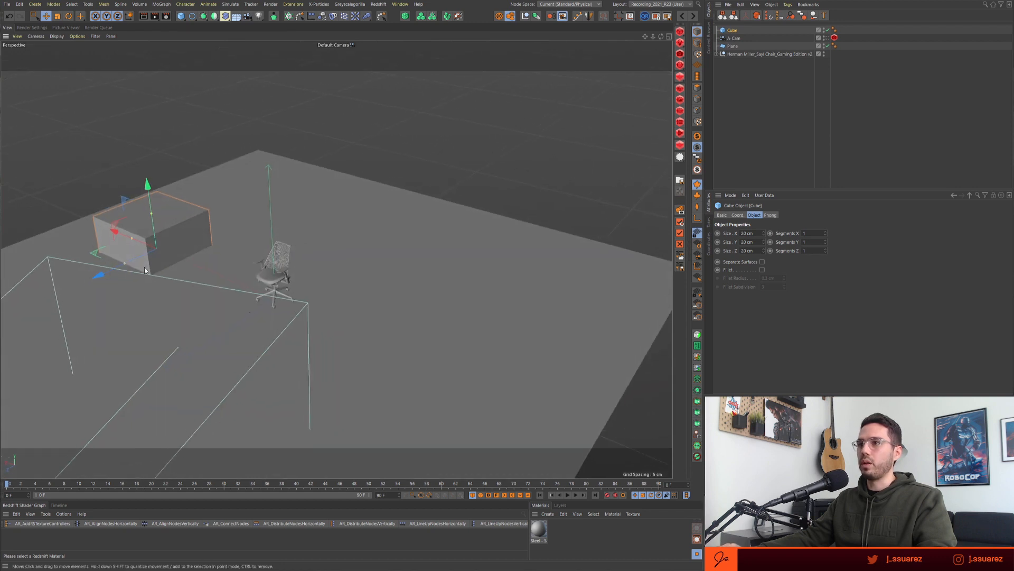
drag(147, 193, 142, 151)
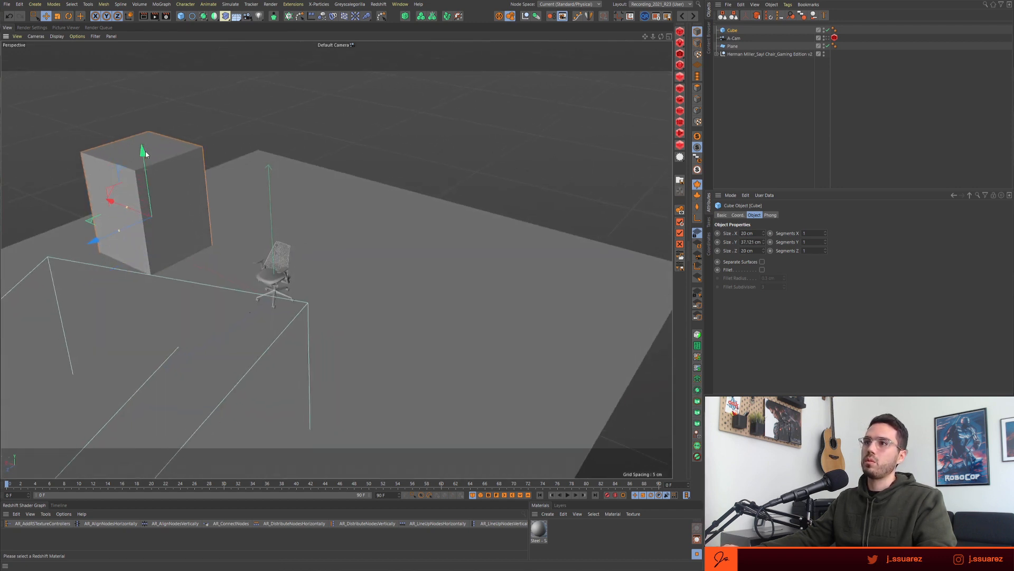
- Reshape the cube into an upright wall slab about 9 cm thick, 34 cm high and 62 cm long
drag(121, 206, 63, 206)
drag(157, 184, 163, 151)
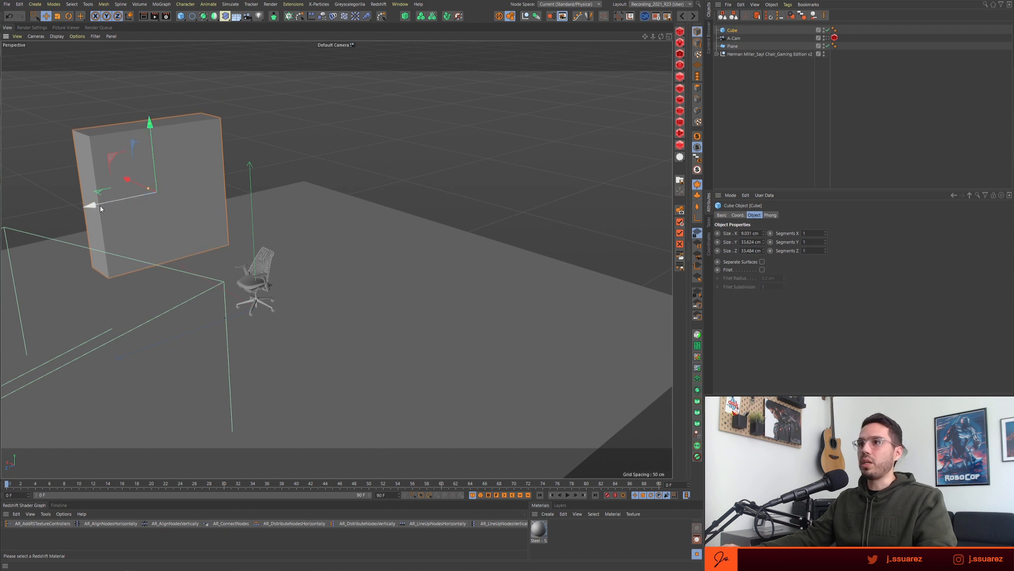
drag(94, 205, 24, 222)
alt+drag(201, 222, 183, 241)
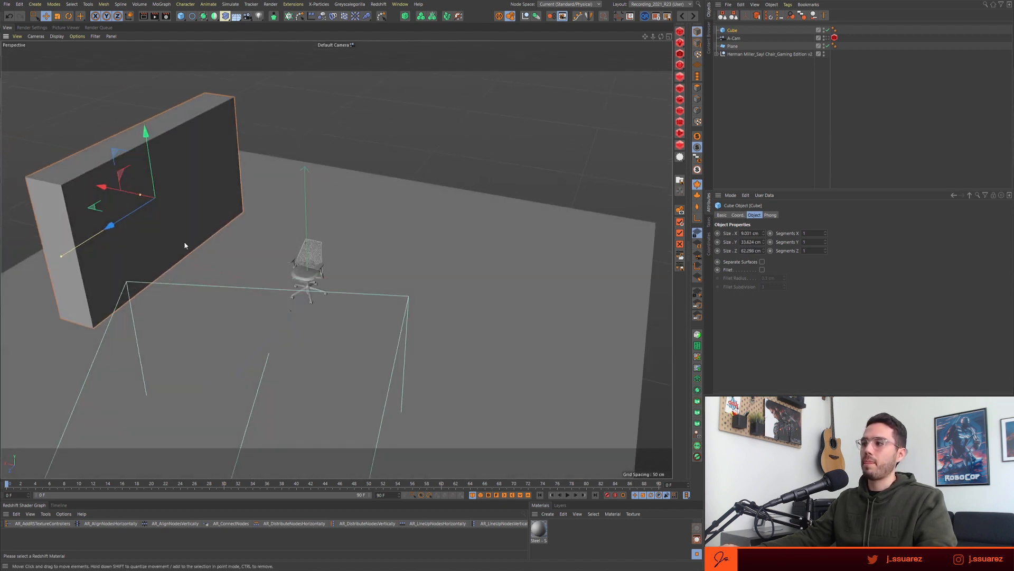
alt+middle_drag(184, 241, 249, 268)
alt+drag(249, 268, 227, 234)
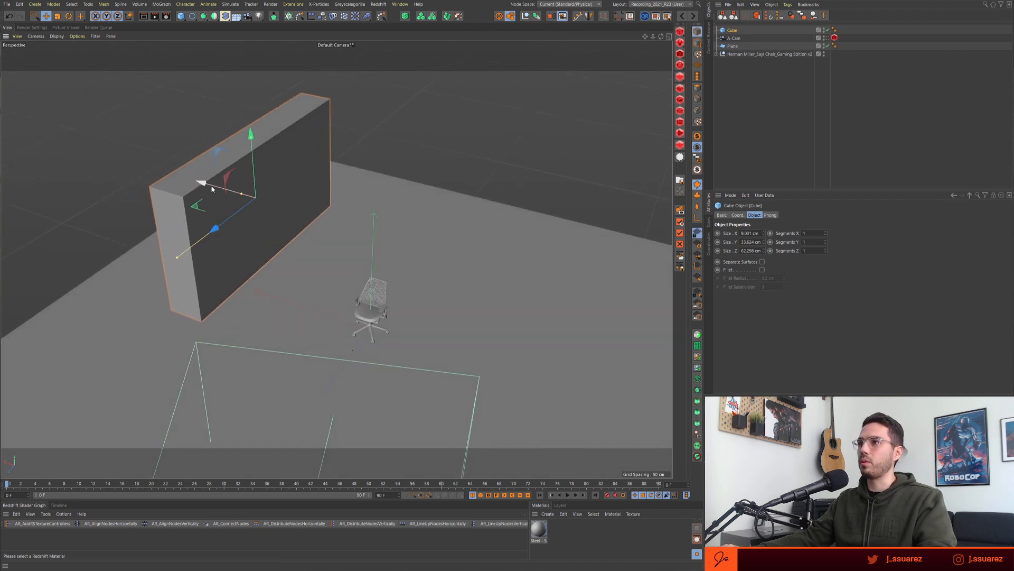
- Move the wall slab closer to the chair and enlarge it to about 78 cm long and 53 cm high
drag(212, 189, 232, 203)
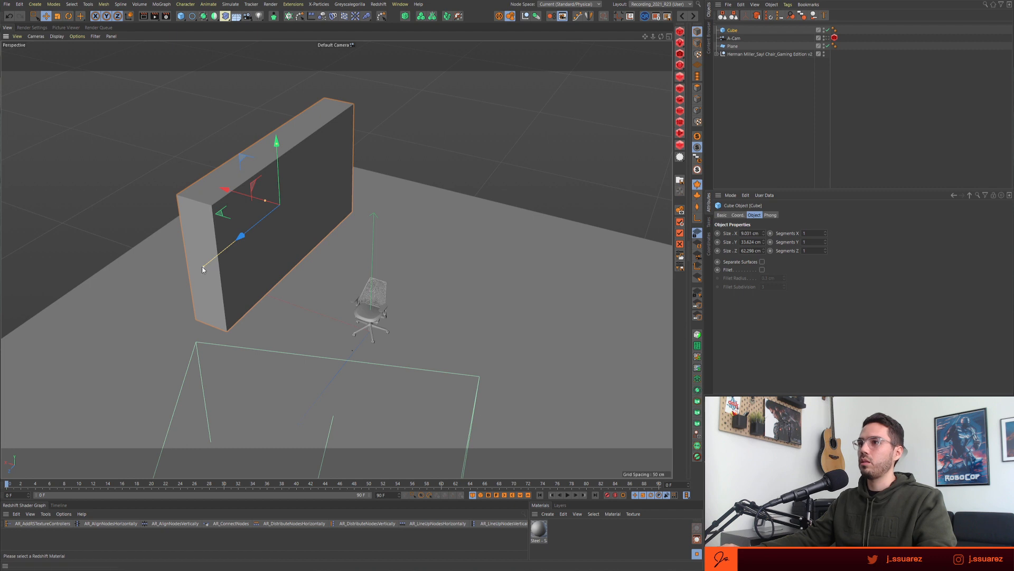
drag(204, 266, 178, 284)
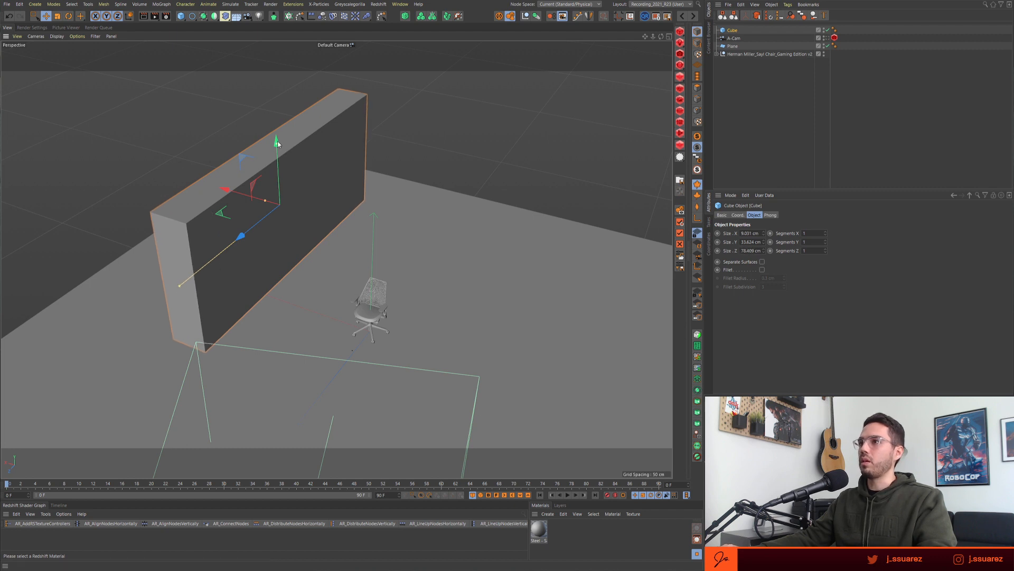
drag(277, 147, 277, 104)
drag(277, 143, 273, 121)
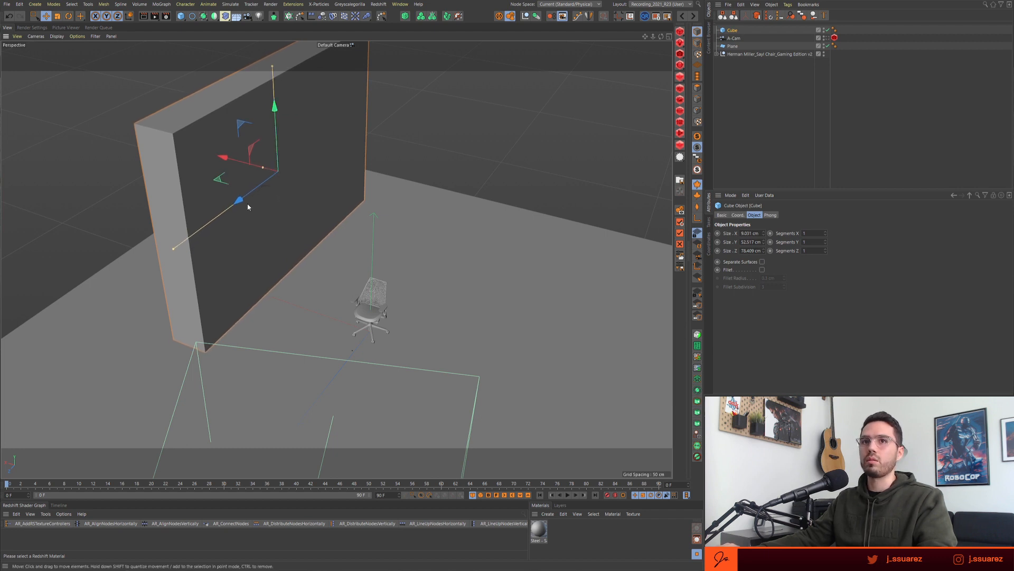
- Duplicate the wall slab, rotate the copy perpendicular to the original, and place it behind the chair as a backdrop
alt+drag(258, 263, 256, 259)
alt+middle_drag(256, 260, 181, 270)
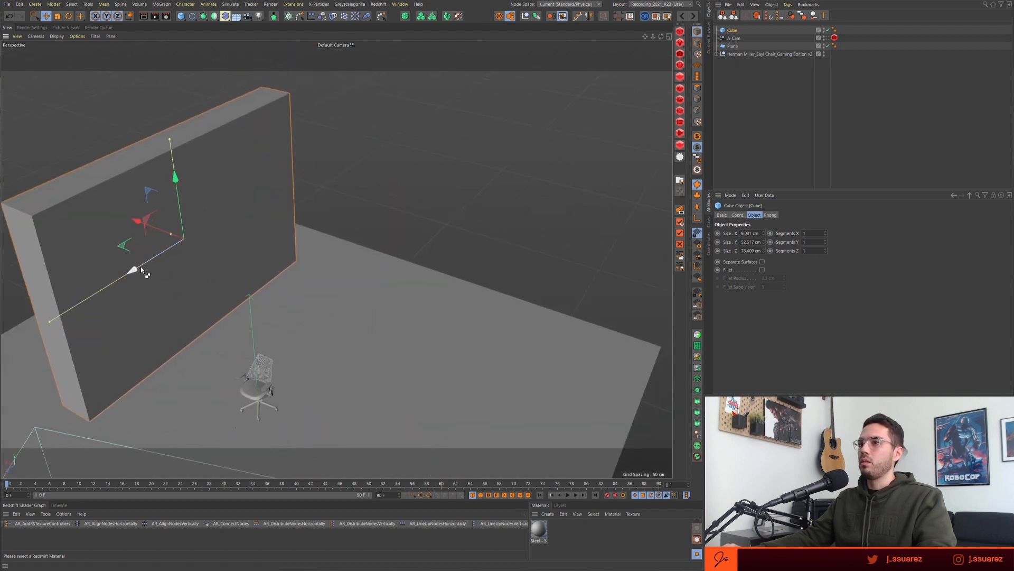
ctrl+drag(141, 266, 401, 160)
key(r)
key(e)
alt+right_drag(336, 228, 290, 249)
alt+middle_drag(368, 264, 275, 297)
alt+drag(275, 297, 323, 294)
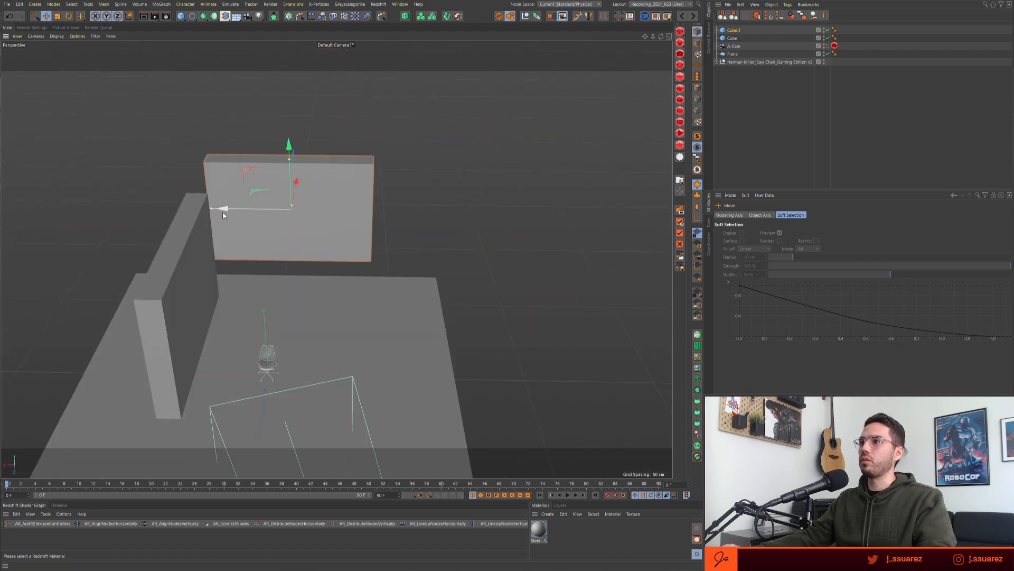
- Widen the back wall to span the ground plane and raise it until its base sits at ground level
alt+drag(210, 210, 319, 109)
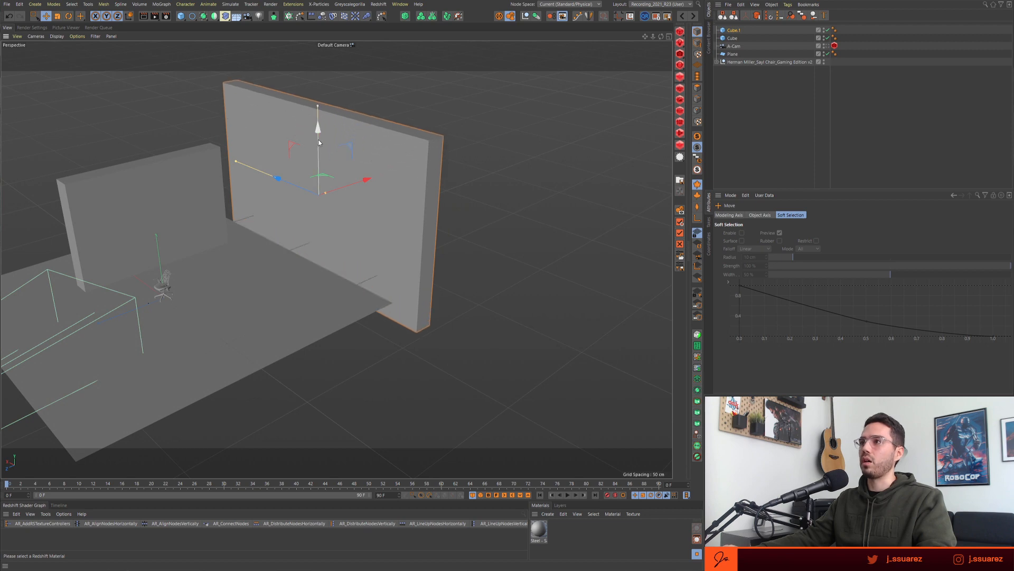
drag(326, 194, 331, 191)
drag(319, 150, 321, 123)
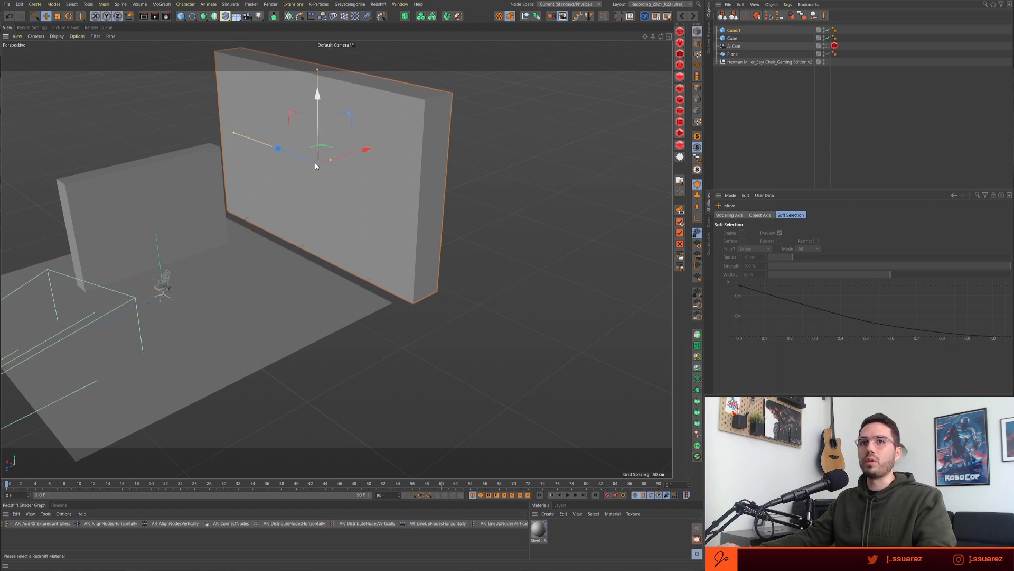
alt+drag(220, 276, 227, 295)
- Check the ground plane against the two walls and hide A-Cam from the viewport
click(203, 312)
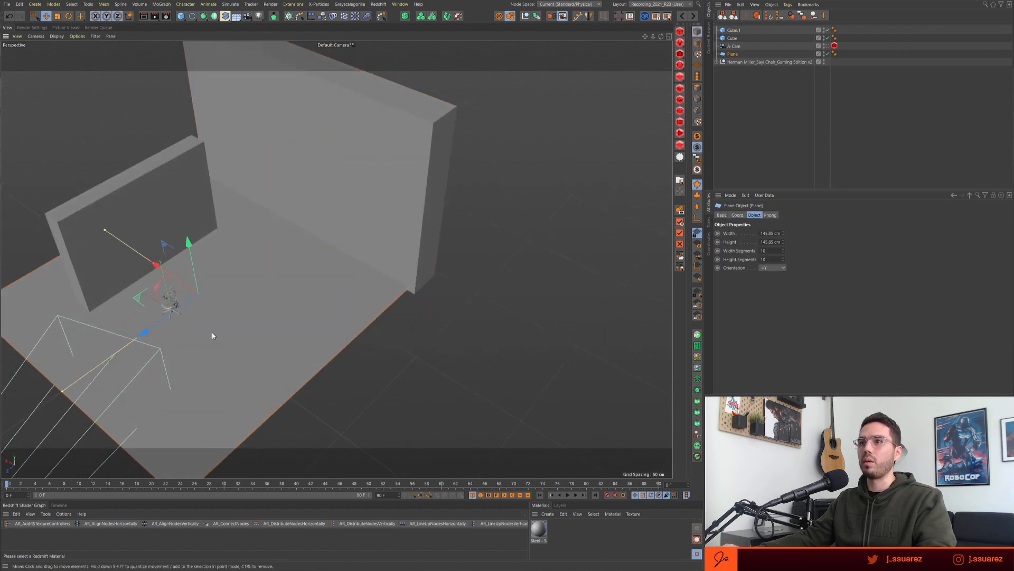
alt+drag(211, 332, 304, 317)
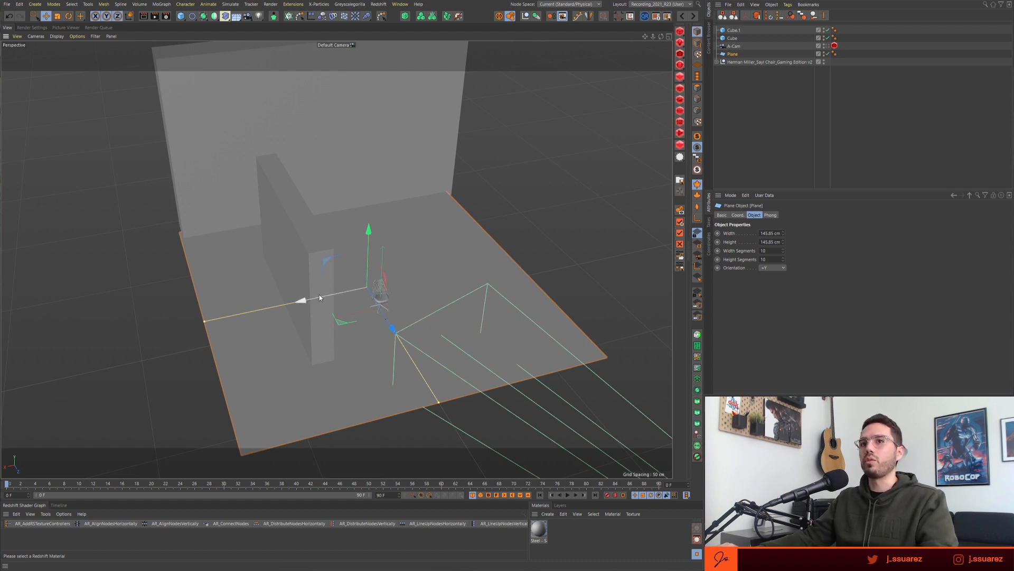
click(586, 210)
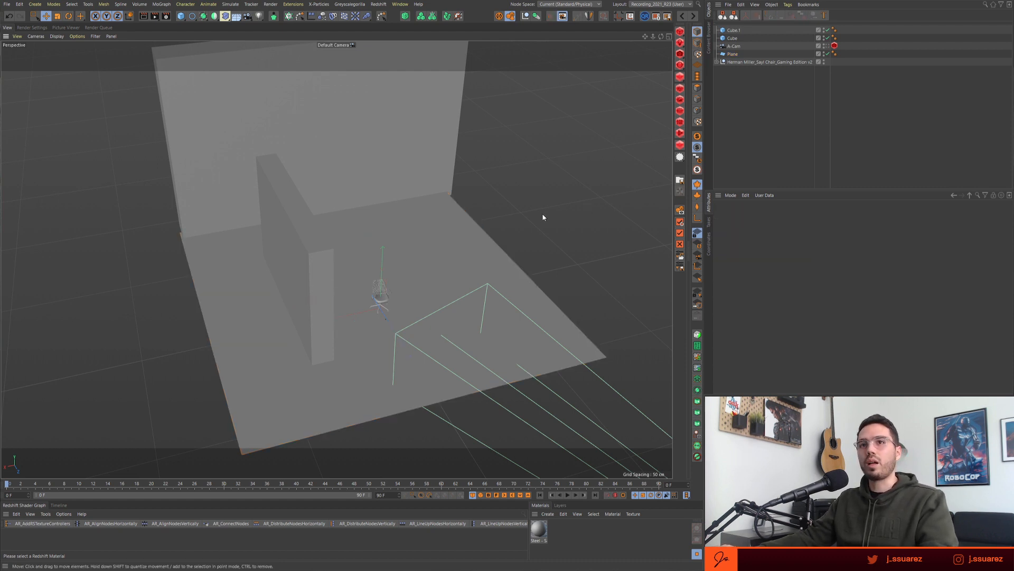
alt+drag(512, 246, 489, 236)
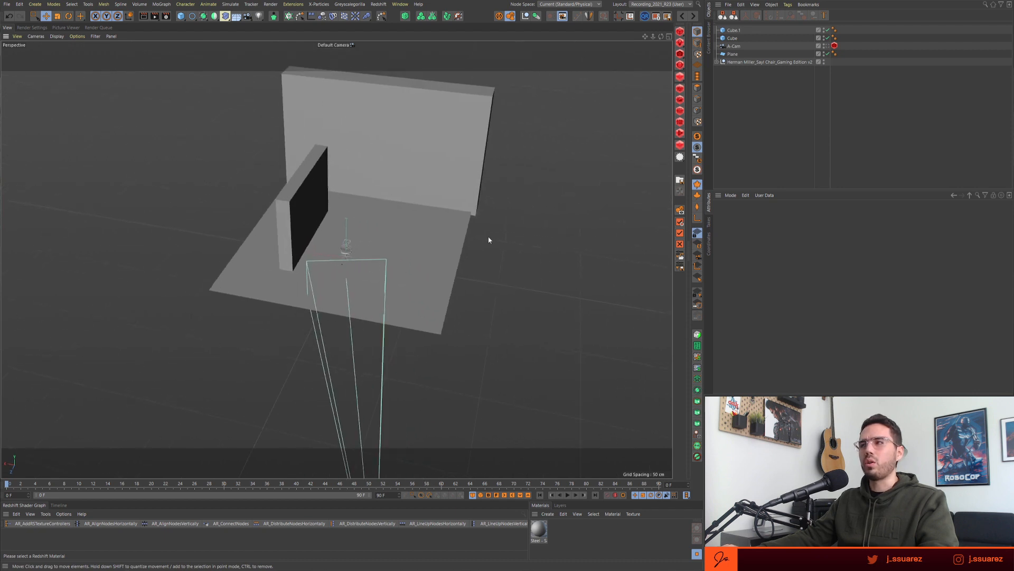
click(730, 46)
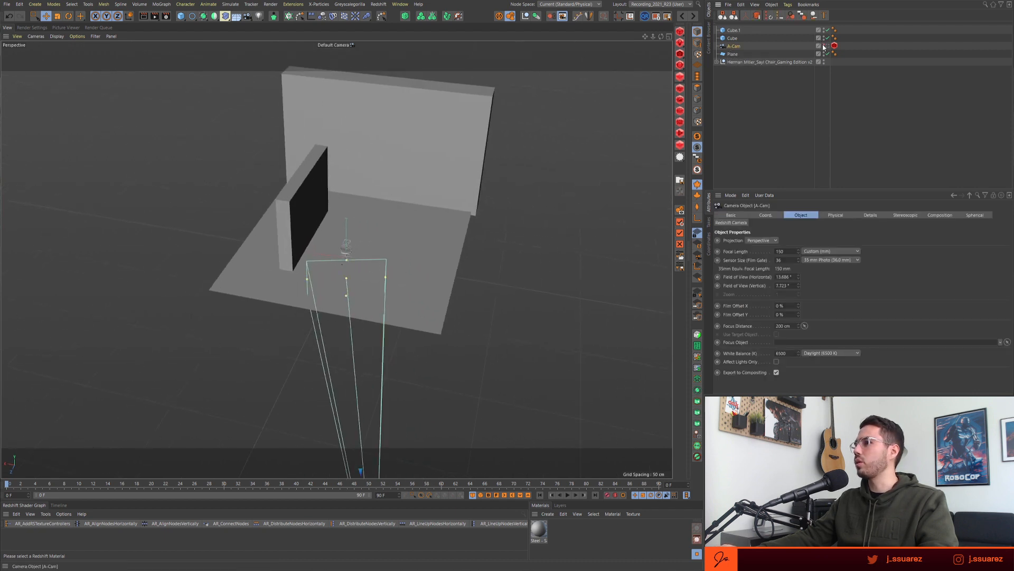
click(772, 123)
alt+drag(386, 290, 289, 306)
- Add a 20 cm cube beneath the chair as a platform and shift it slightly along X
drag(180, 16, 258, 27)
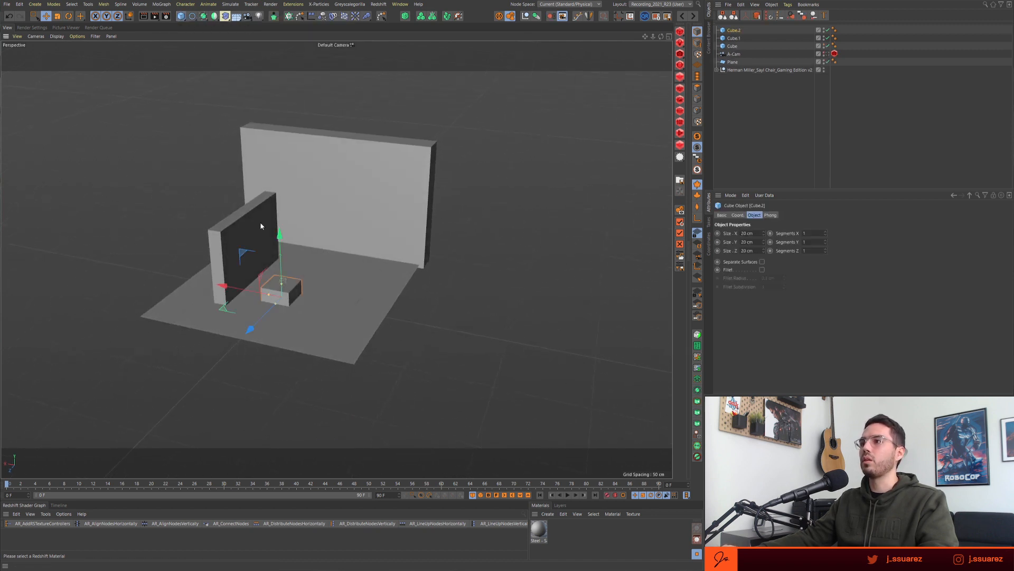
key(o)
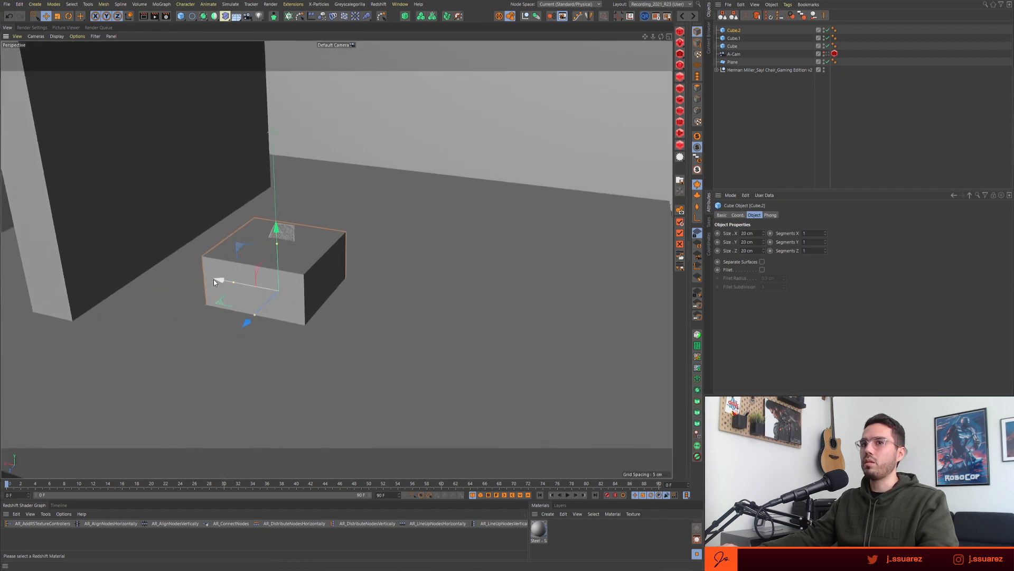
drag(214, 281, 234, 283)
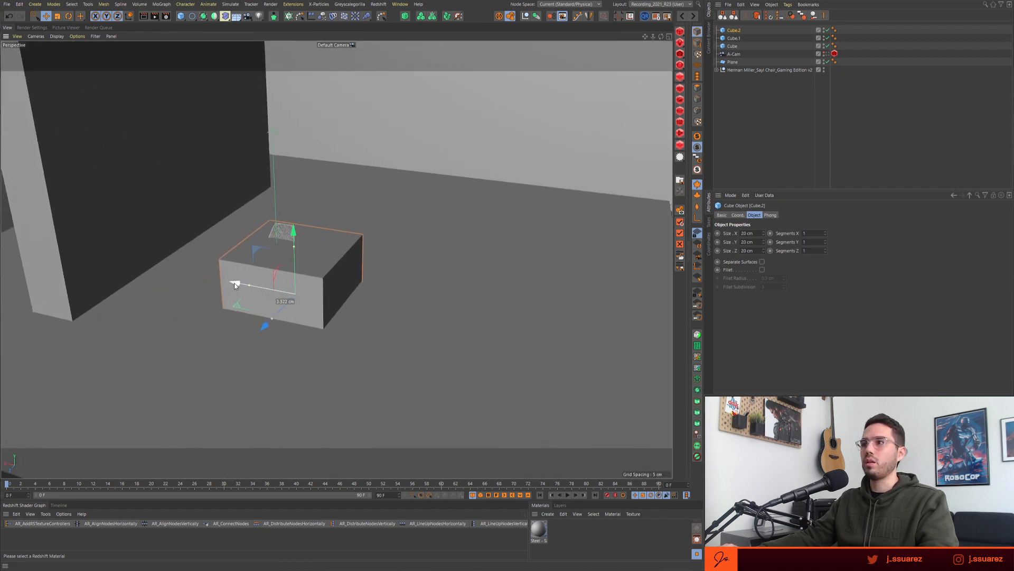
- Raise the chair onto the platform cube, center it there along X and rotate it around its vertical axis
click(740, 71)
drag(276, 226, 281, 189)
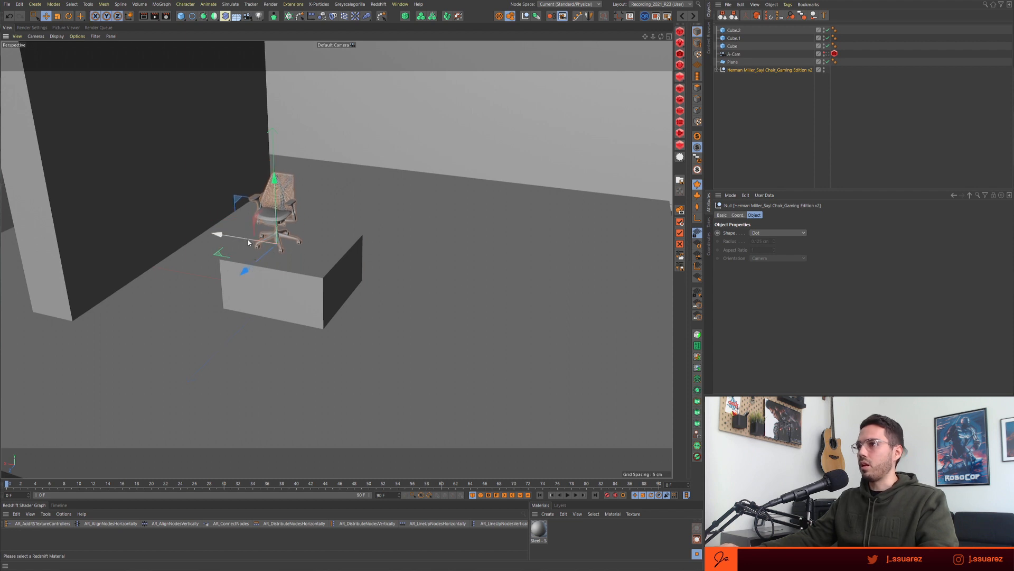
drag(248, 242, 362, 265)
key(r)
key(e)
- Examine the chair, platform and walls from several angles, with line shading turned on
scroll(174, 330, down, 5)
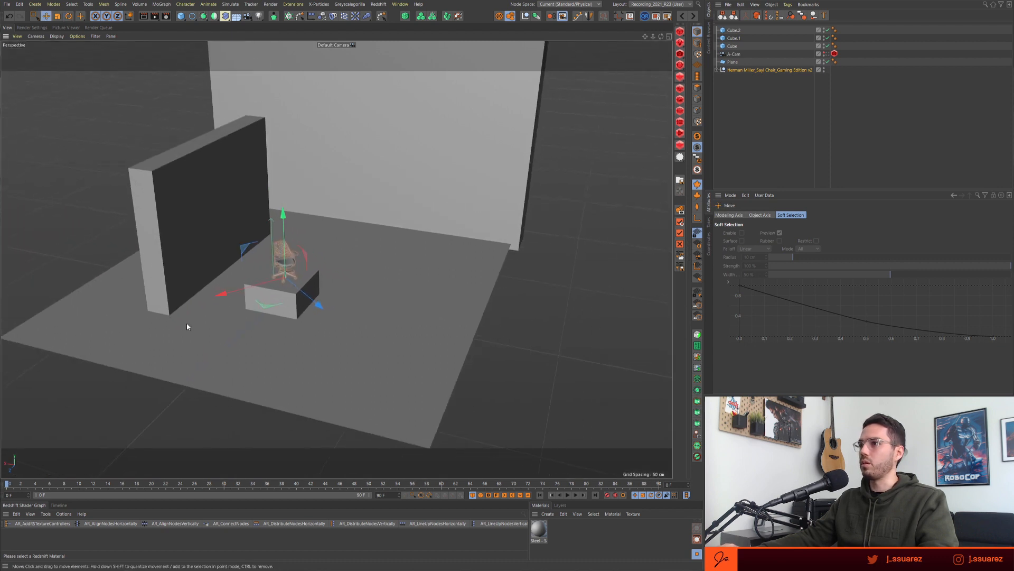
alt+middle_drag(338, 318, 320, 345)
alt+drag(320, 345, 302, 353)
alt+drag(325, 319, 419, 324)
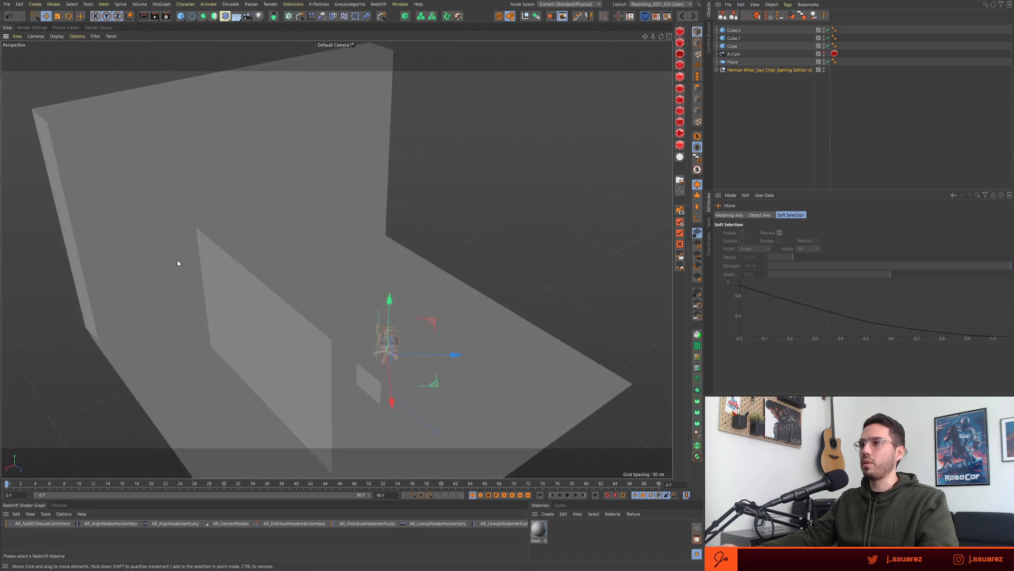
alt+drag(191, 341, 189, 345)
alt+middle_drag(189, 345, 198, 318)
mouse_move(198, 318)
alt+mouse_down()
mouse_move(211, 316)
mouse_move(194, 312)
alt+mouse_up()
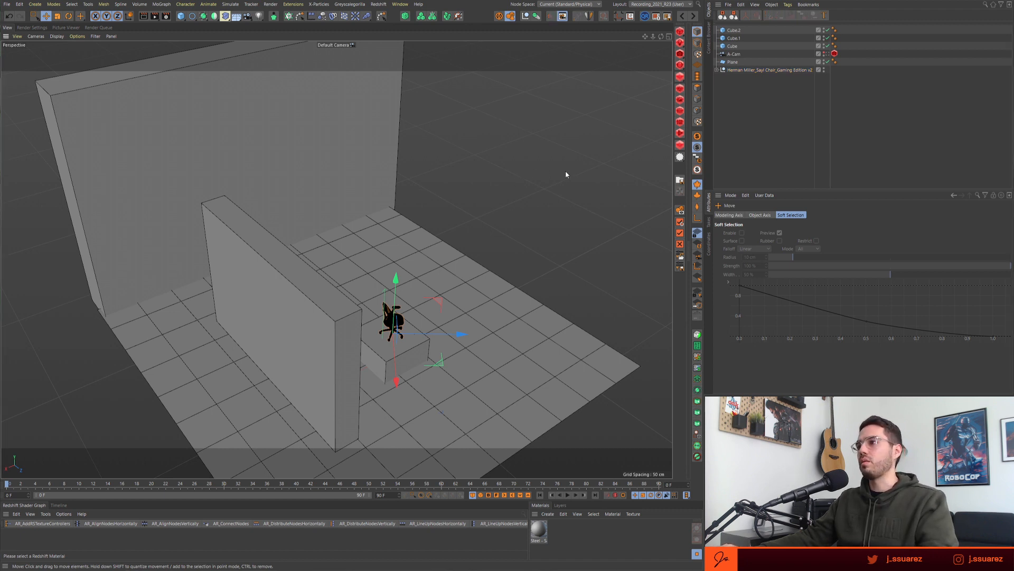
alt+drag(439, 291, 483, 194)
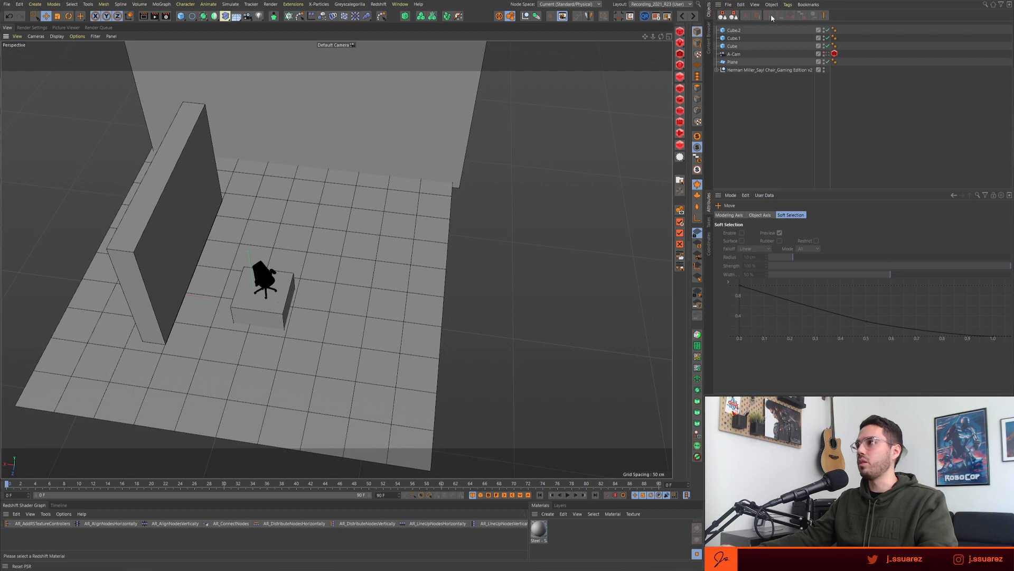
- Fine-tune the chair's height so its casters rest on the platform, and set the viewport to Gouraud Shading
click(752, 71)
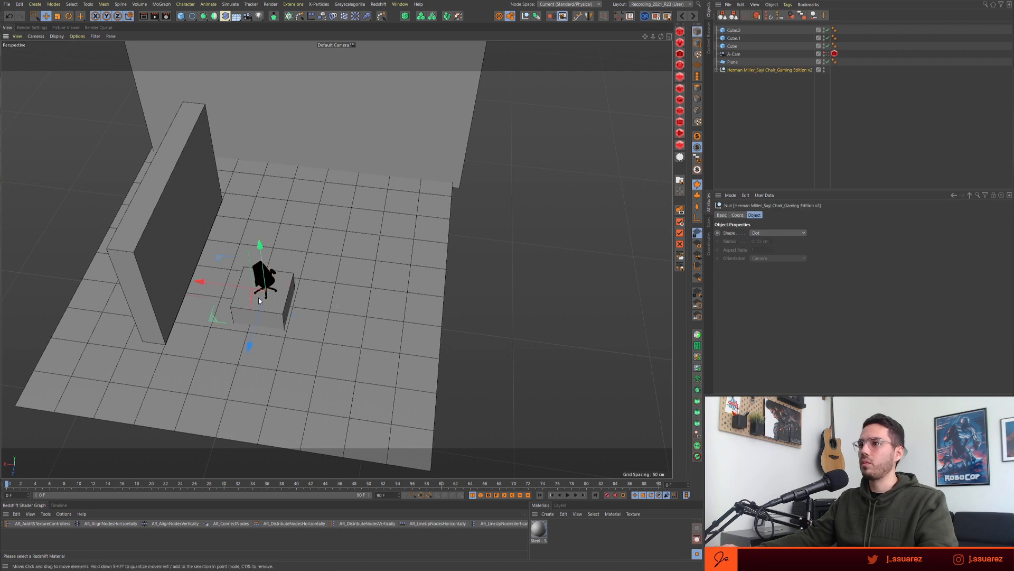
alt+right_drag(259, 298, 347, 280)
mouse_move(346, 280)
alt+mouse_down()
mouse_move(271, 296)
mouse_move(287, 316)
mouse_move(344, 290)
alt+mouse_up()
alt+right_drag(344, 290, 300, 211)
drag(276, 242, 277, 243)
key(n)
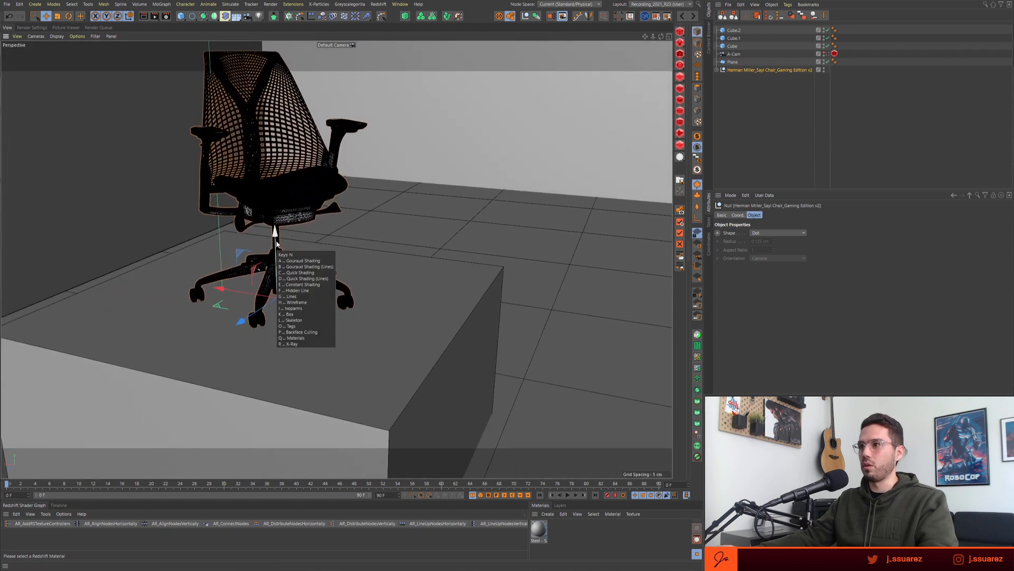
key(a)
- Select the platform cube and look at the scene through A-Cam
alt+right_drag(330, 341, 213, 359)
alt+right_drag(311, 361, 235, 373)
alt+middle_drag(313, 389, 264, 325)
alt+drag(264, 325, 271, 312)
click(272, 313)
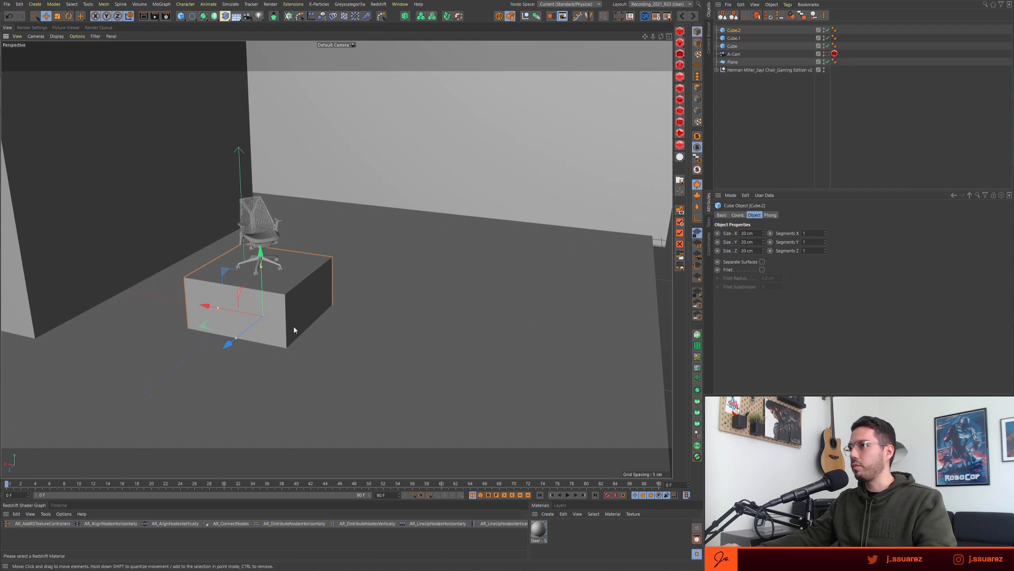
click(354, 46)
click(362, 64)
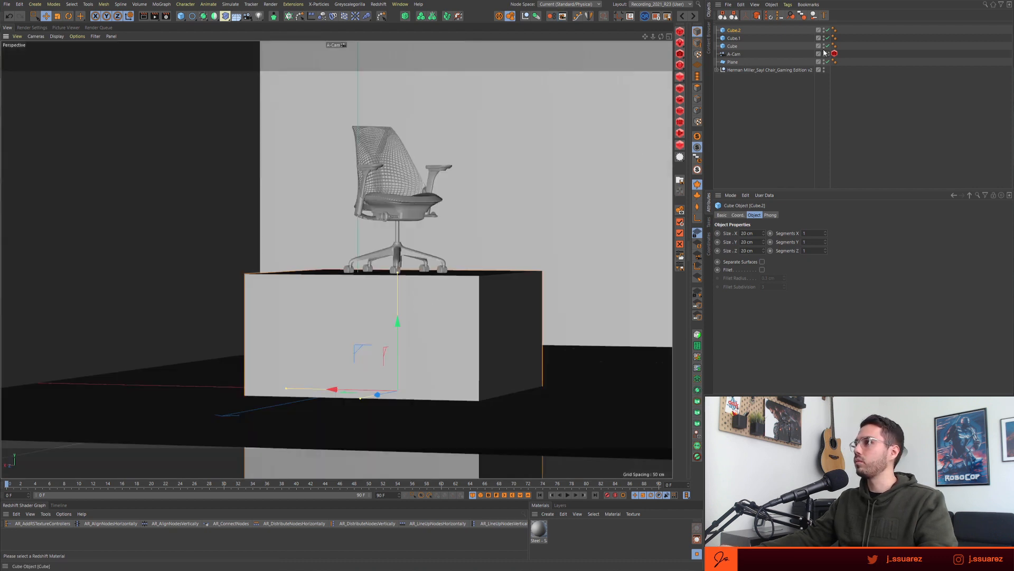
- Reframe A-Cam slightly farther back and higher so the whole platform shows, with the chair's base near the lower third line
alt+right_drag(429, 299, 402, 299)
alt+middle_drag(401, 299, 405, 351)
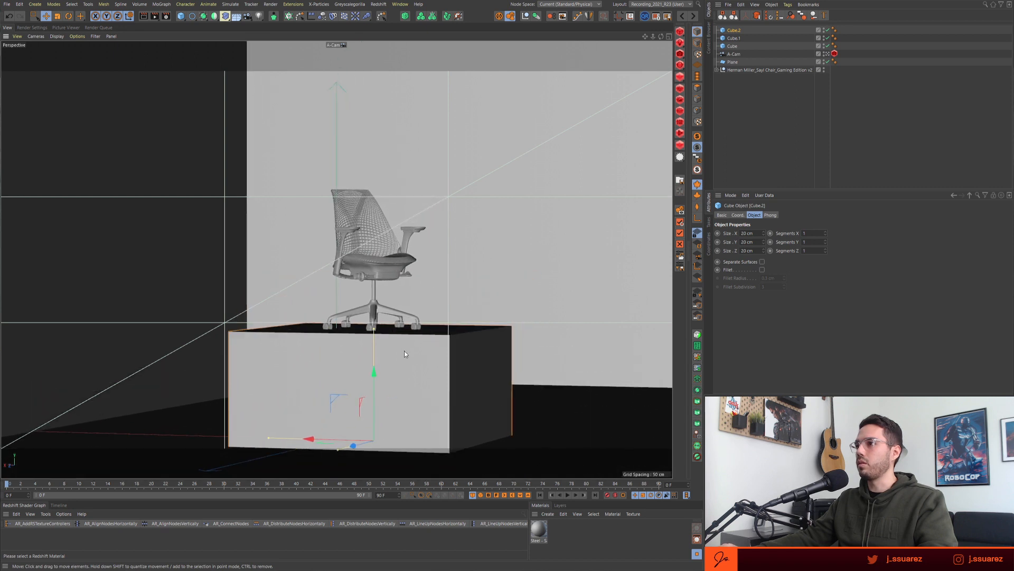
alt+drag(404, 351, 405, 360)
alt+middle_drag(404, 360, 452, 354)
alt+drag(452, 354, 446, 354)
alt+middle_drag(446, 354, 462, 350)
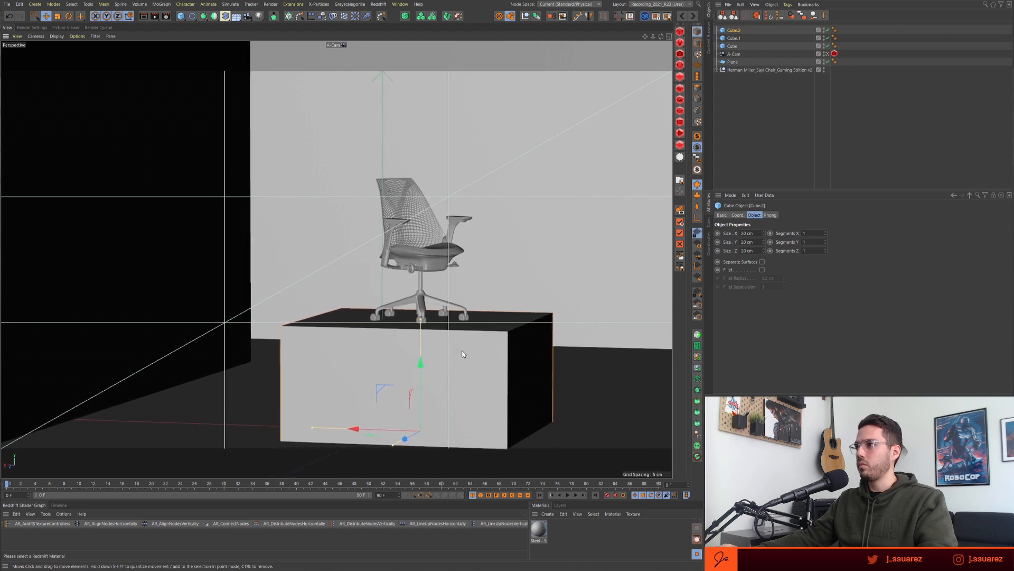
alt+right_drag(462, 351, 470, 352)
- Lower the platform along Y and bring the chair down to rest on its top surface
drag(419, 367, 423, 391)
click(419, 249)
drag(420, 259, 419, 274)
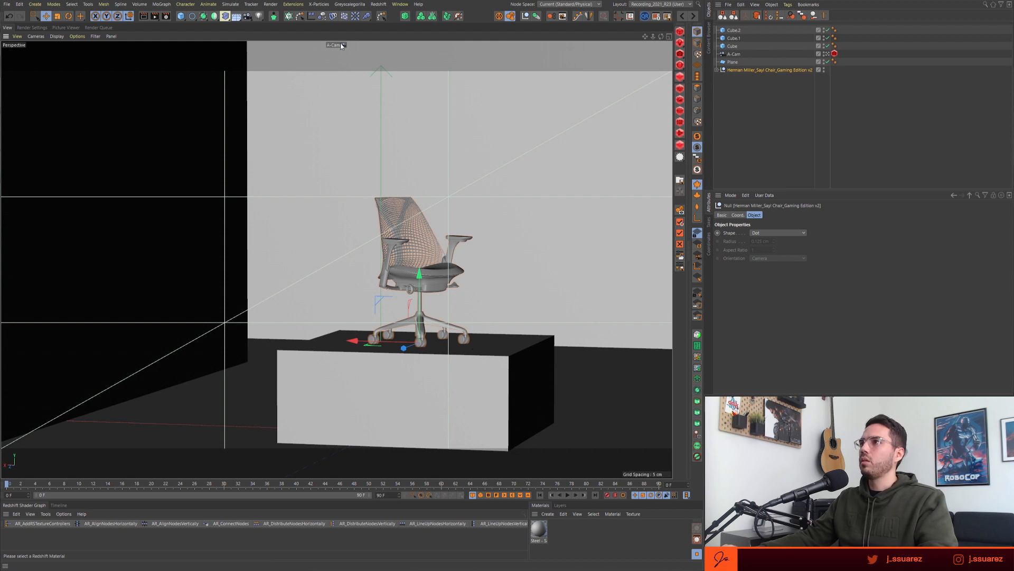
- Return the viewport to the Default Camera, hide A-Cam again and clear the selection
click(359, 50)
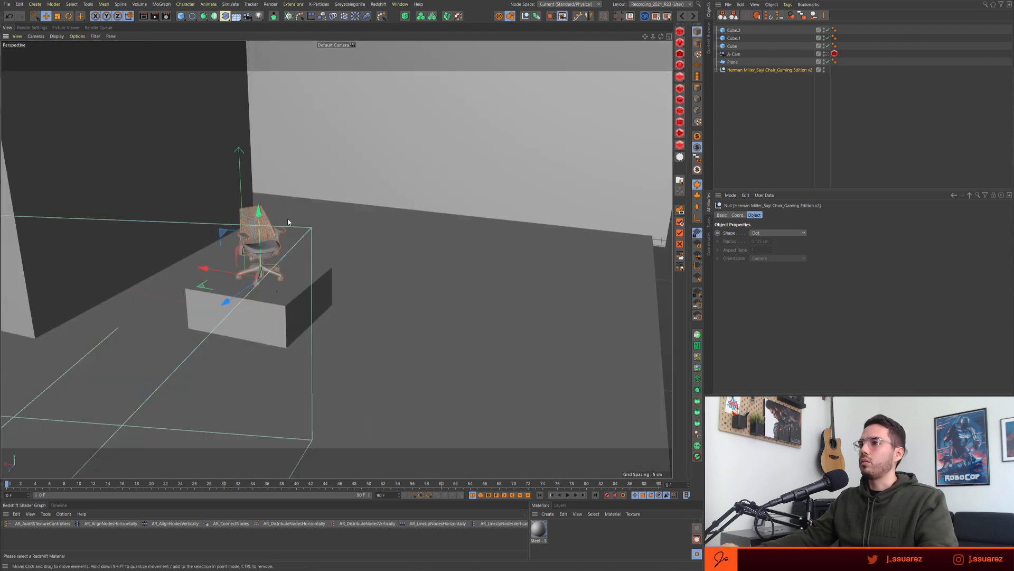
click(420, 222)
mouse_move(328, 287)
alt+mouse_down()
mouse_move(308, 317)
mouse_move(334, 282)
alt+mouse_up()
alt+click(824, 53)
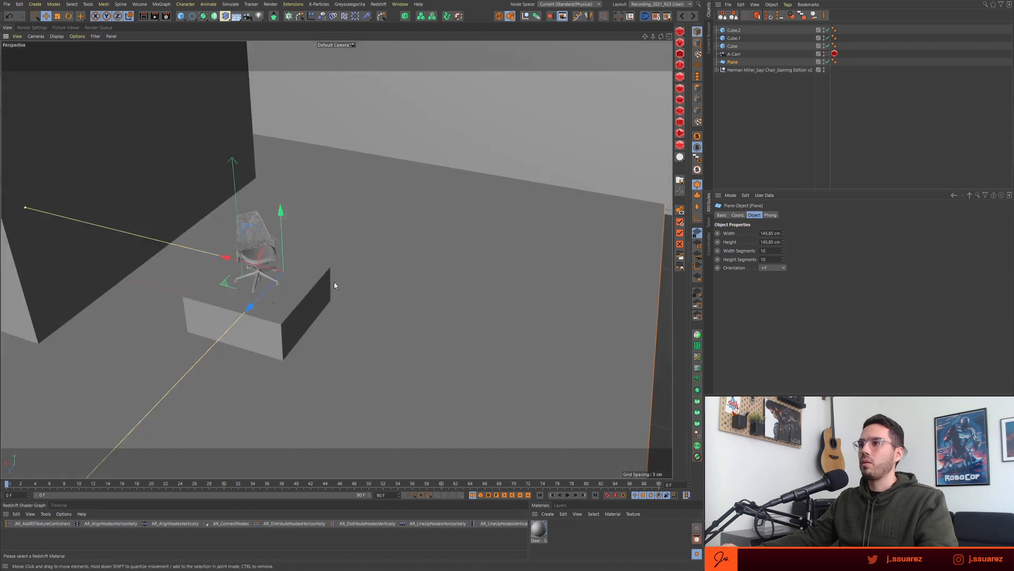
alt+right_drag(391, 273, 233, 285)
click(505, 305)
alt+drag(497, 303, 344, 335)
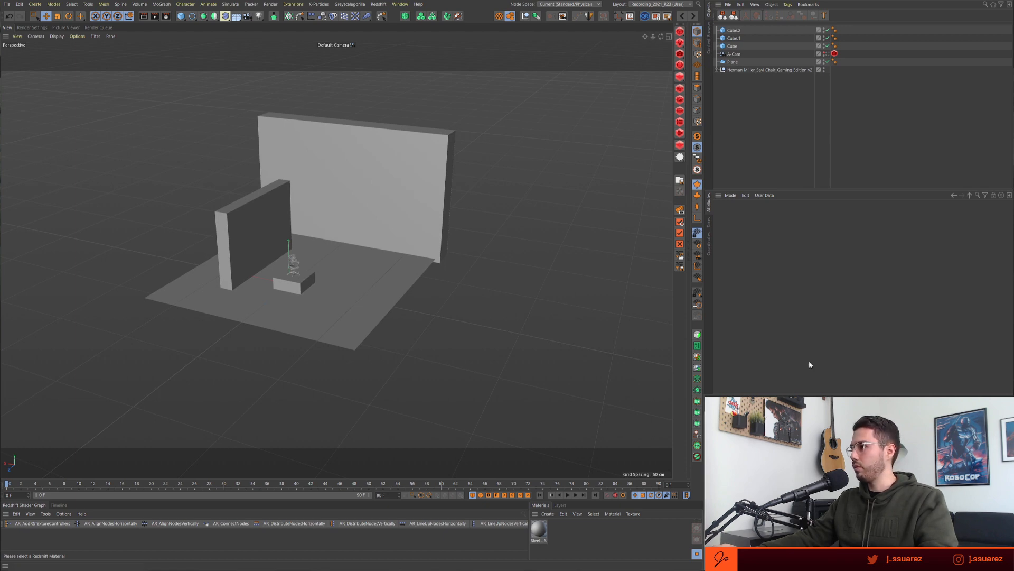
- Open the Redshift RenderView docked beside the perspective viewport
alt+drag(417, 280, 278, 311)
alt+right_drag(278, 311, 383, 298)
mouse_move(257, 305)
alt+mouse_down()
mouse_move(283, 299)
mouse_move(256, 312)
alt+mouse_up()
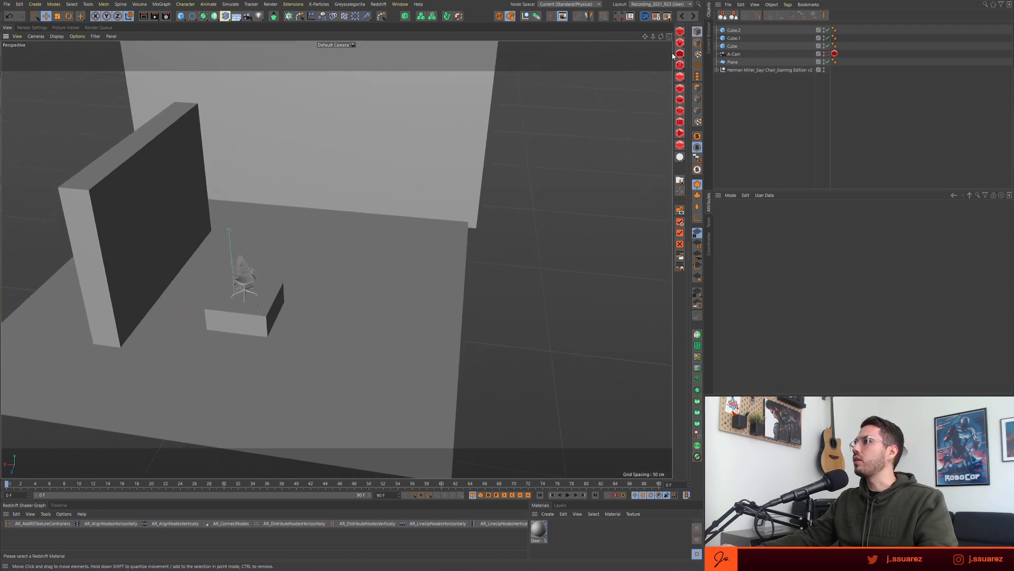
click(689, 86)
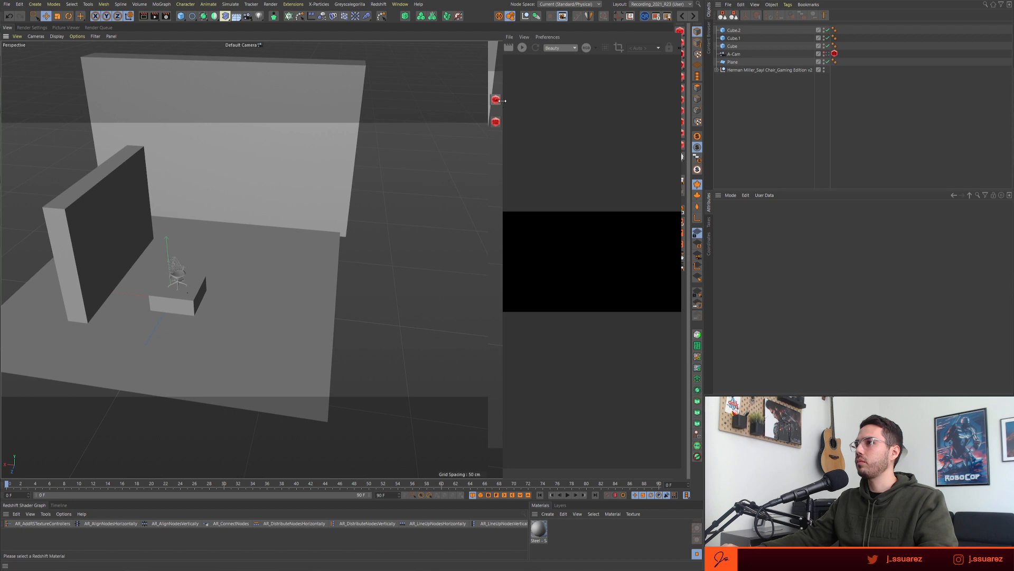
- Widen the docked Redshift RenderView by narrowing the perspective viewport
drag(501, 100, 400, 104)
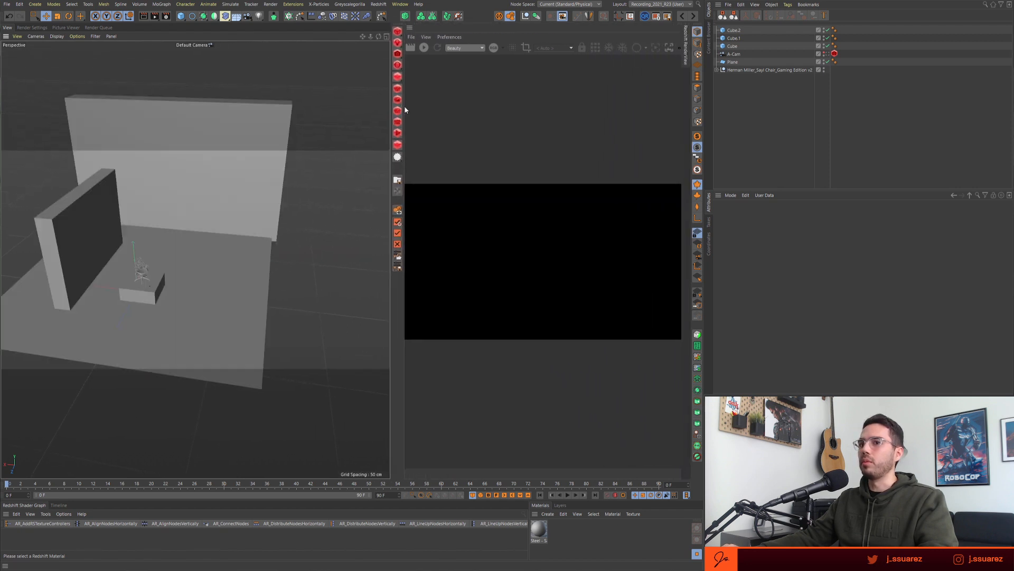
drag(403, 105, 342, 114)
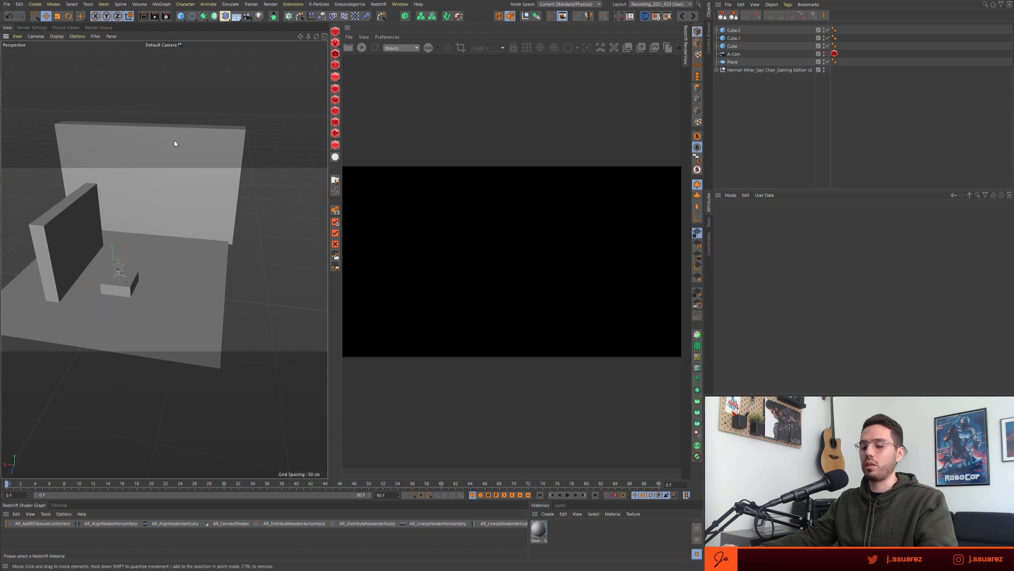
- Exclude the GeForce RTX 2080 Ti from Redshift's compute devices in the preferences, keeping the RTX 3090 enabled
key(ctrl+e)
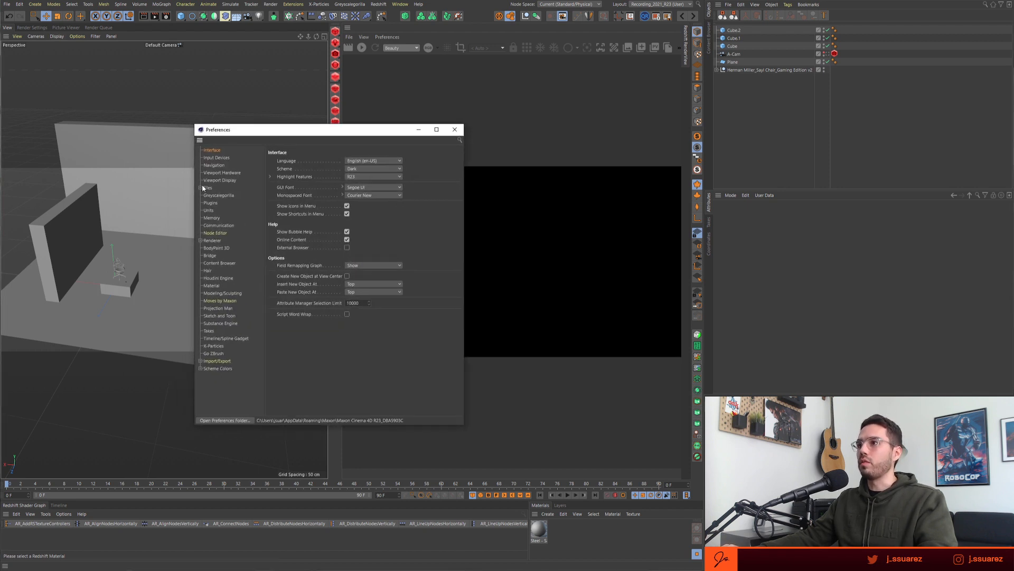
click(201, 240)
click(218, 248)
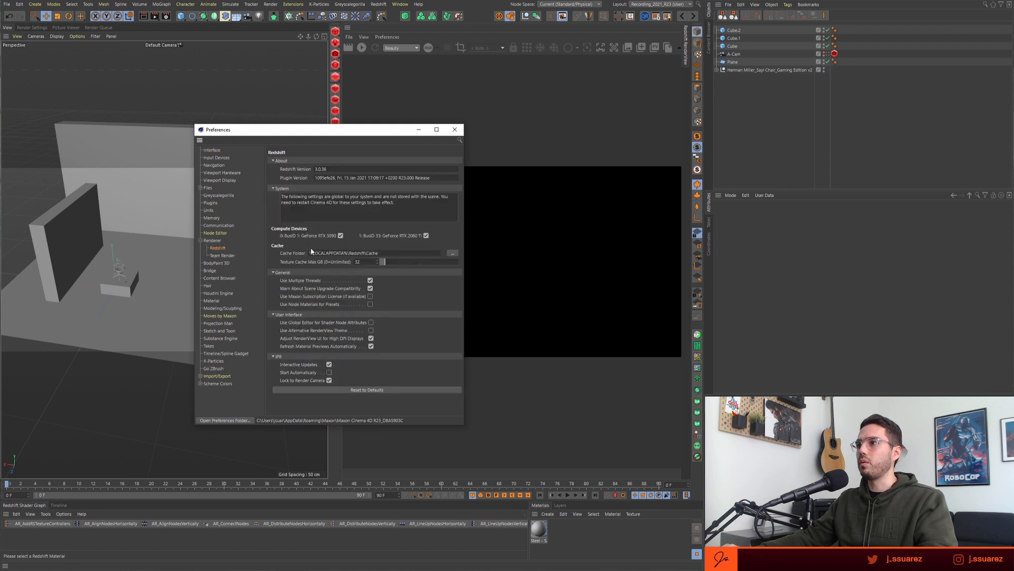
click(427, 236)
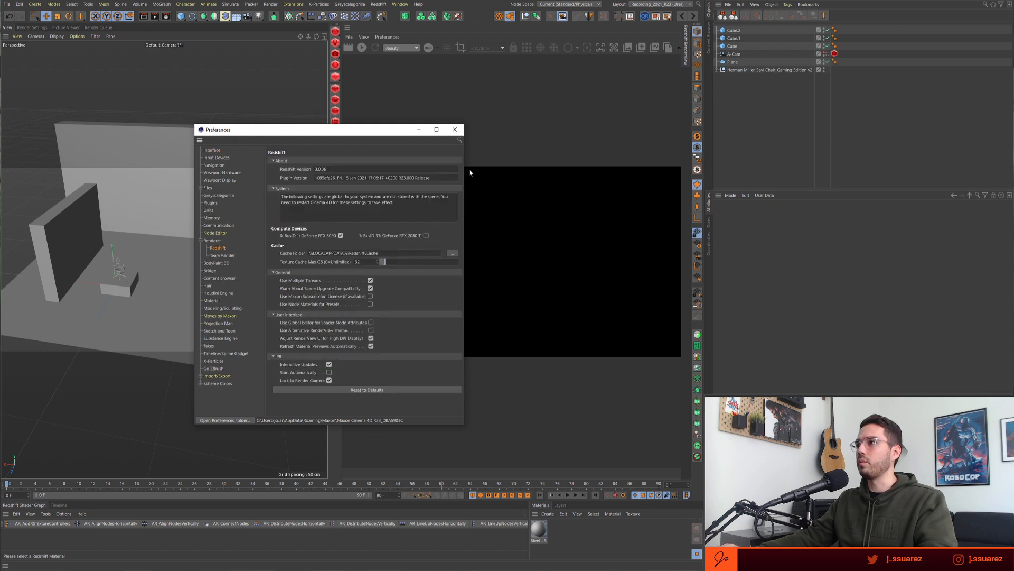
click(456, 133)
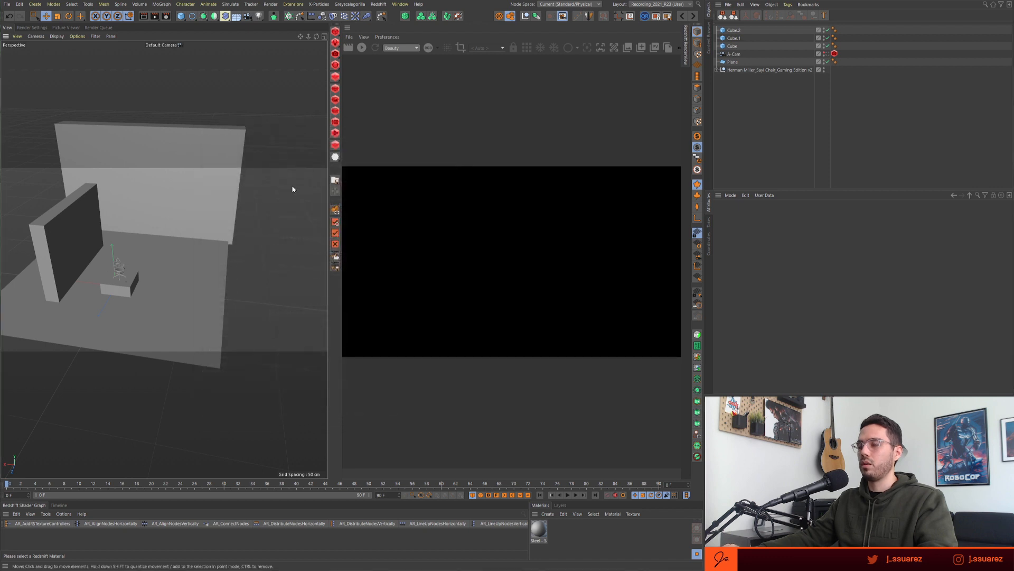
key(Return)
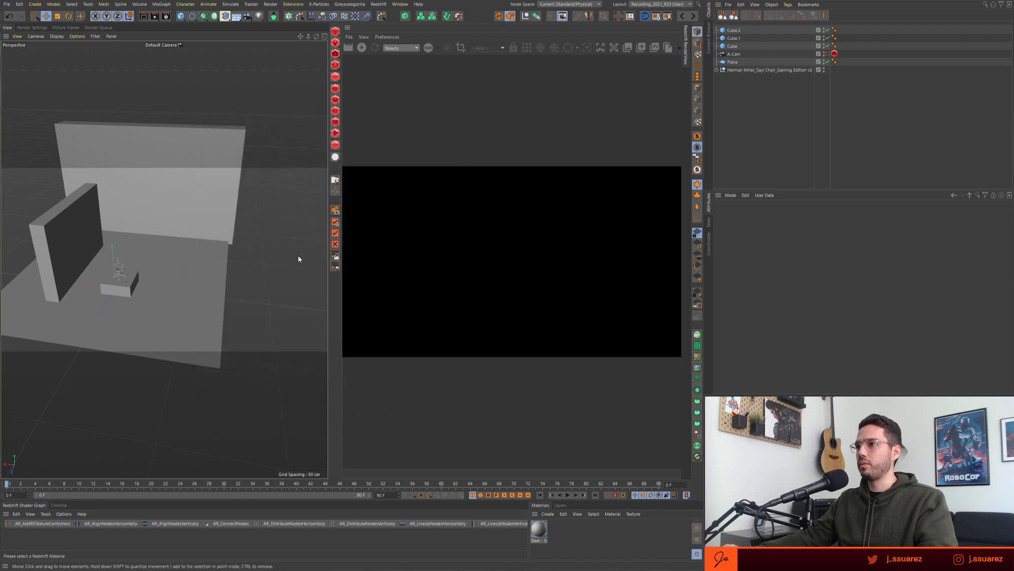
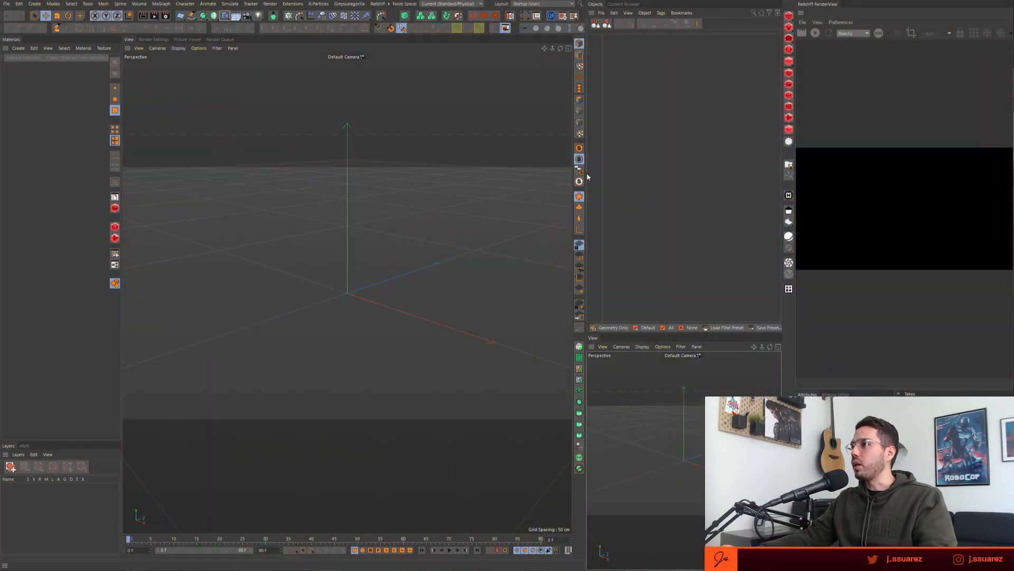
- Switch the interface to the Recording_2021_R23 (User) layout
drag(583, 172, 508, 175)
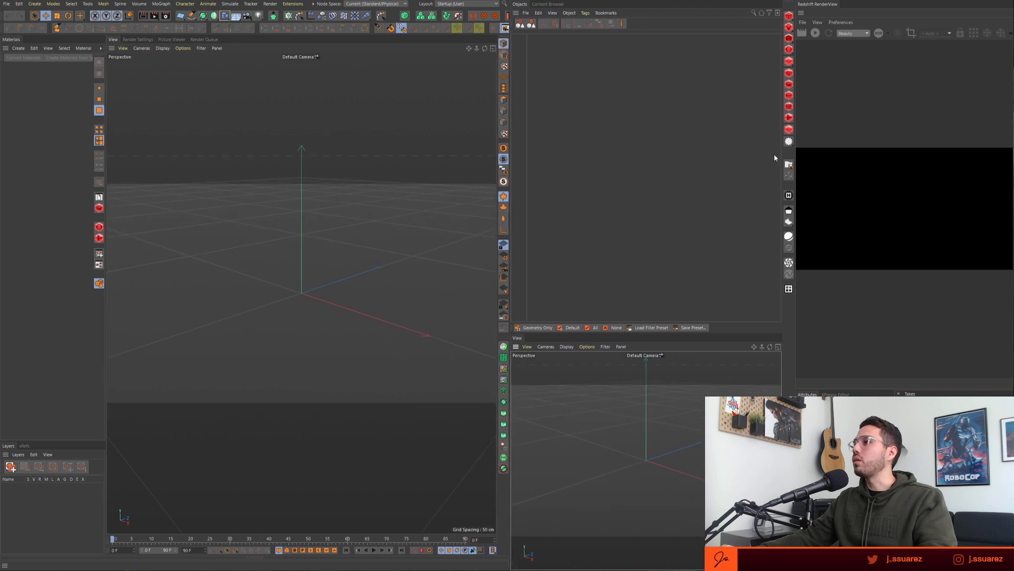
drag(795, 149, 706, 157)
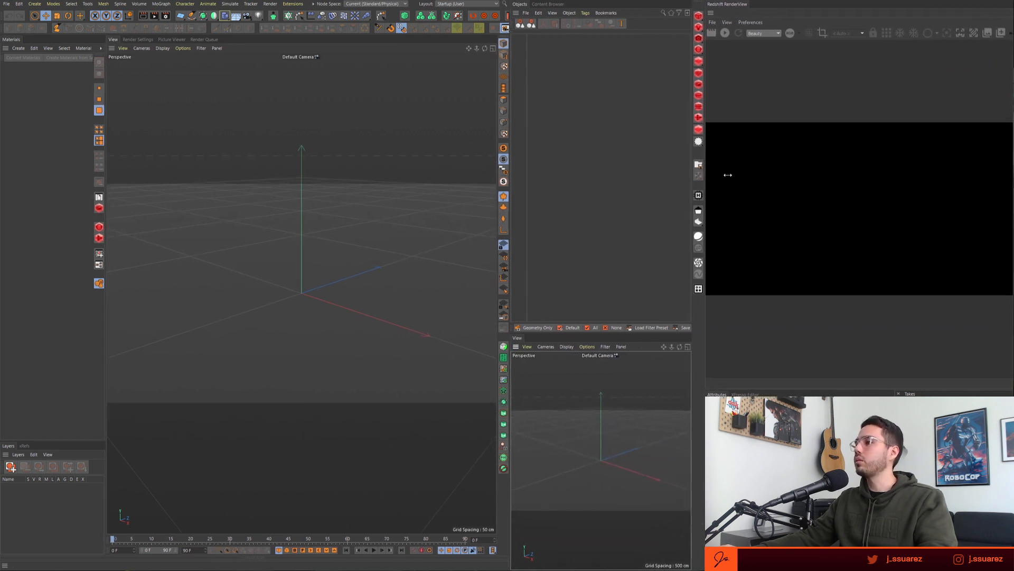
click(482, 5)
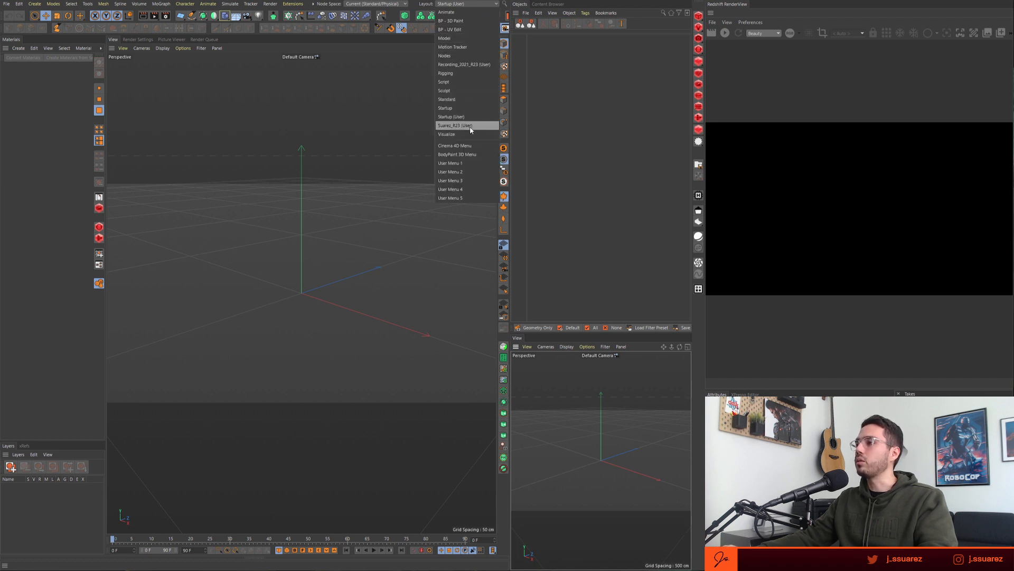
click(467, 64)
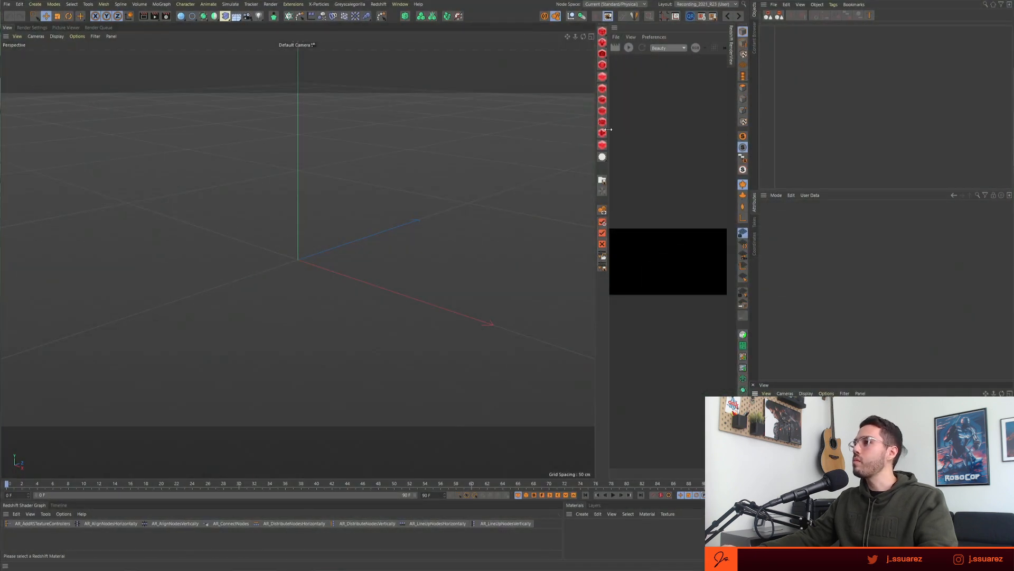
- Enlarge the object and attribute managers, shrink the second viewport below them, and widen the RenderView
drag(749, 110, 704, 117)
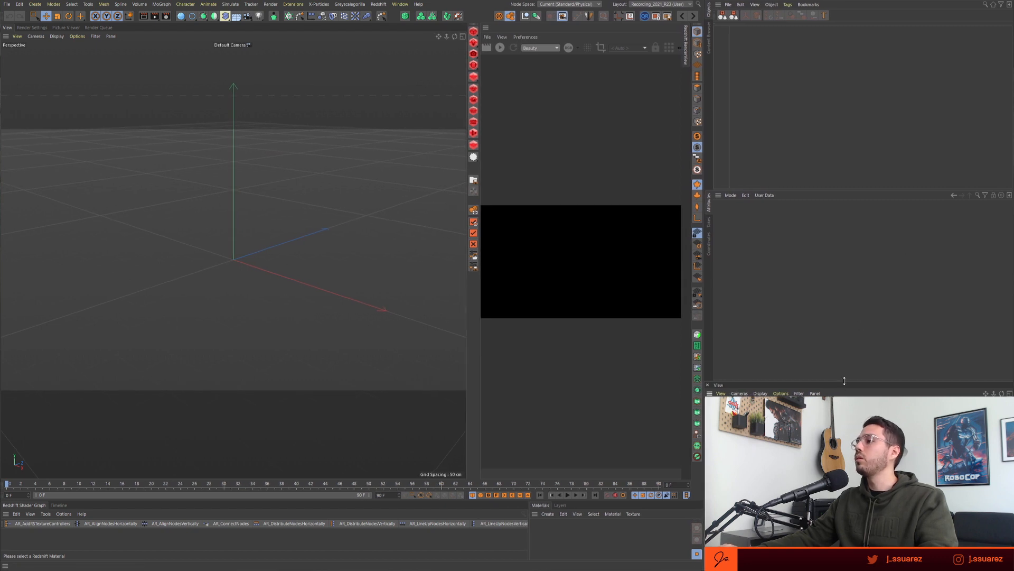
drag(844, 381, 846, 394)
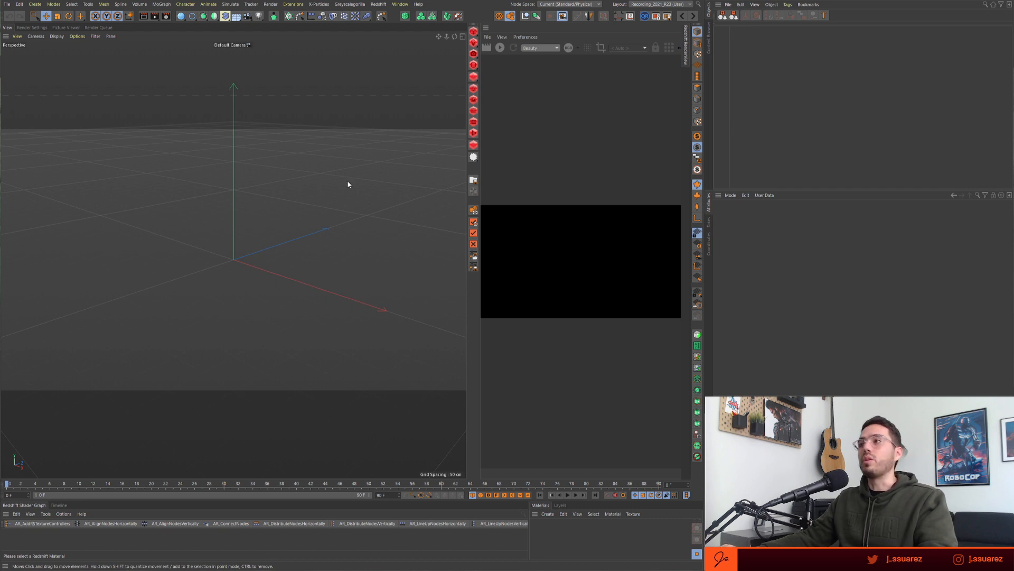
drag(481, 109, 446, 109)
- Reopen the recent project RW_SaylChair_v001.c4d
click(7, 4)
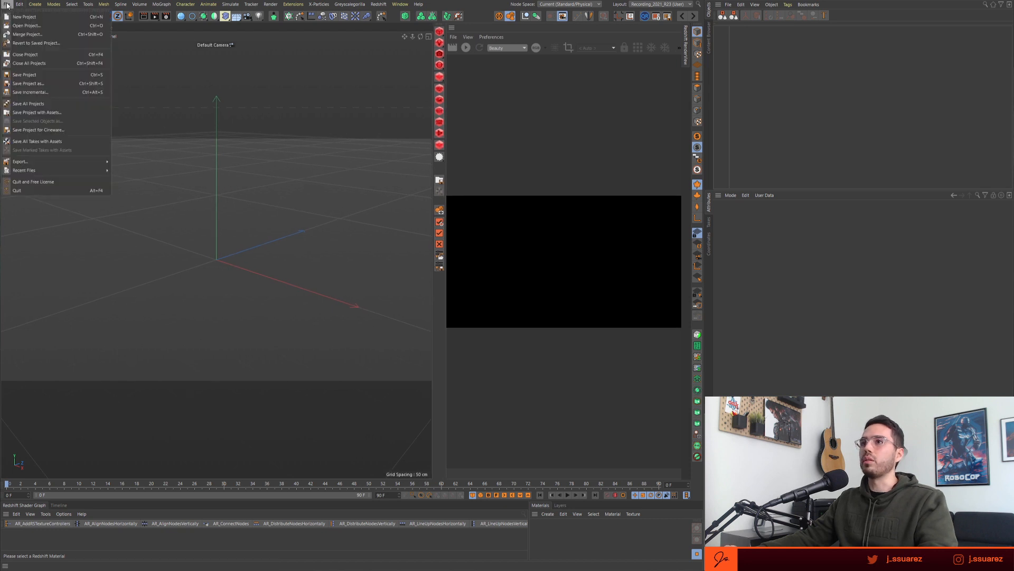
mouse_move(65, 169)
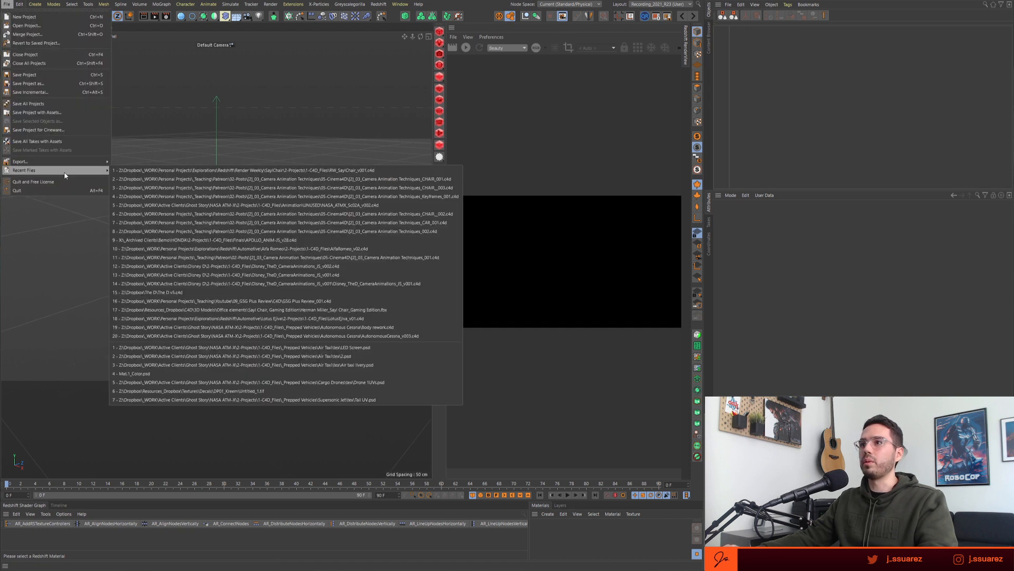
click(187, 170)
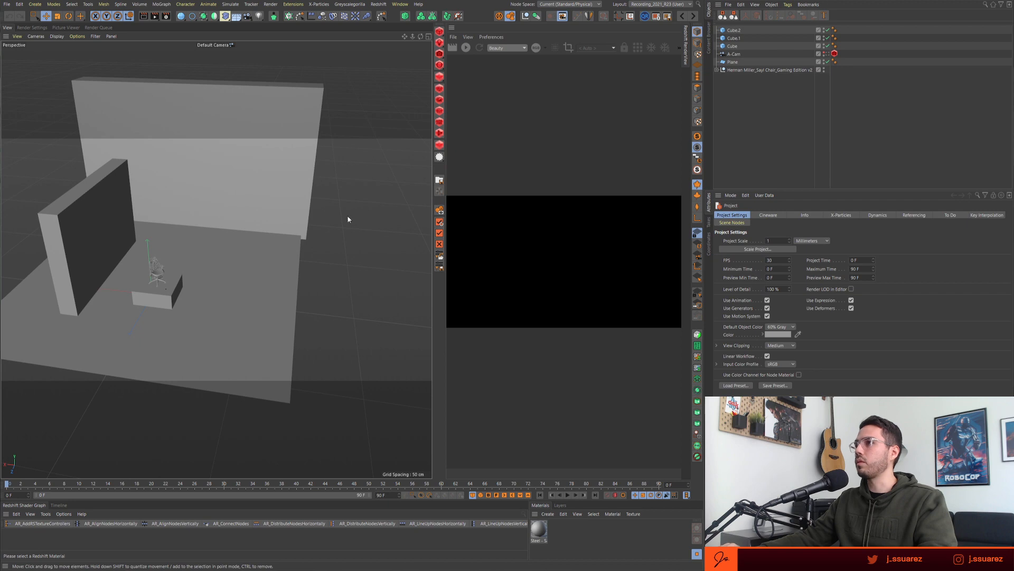
click(667, 16)
key(Return)
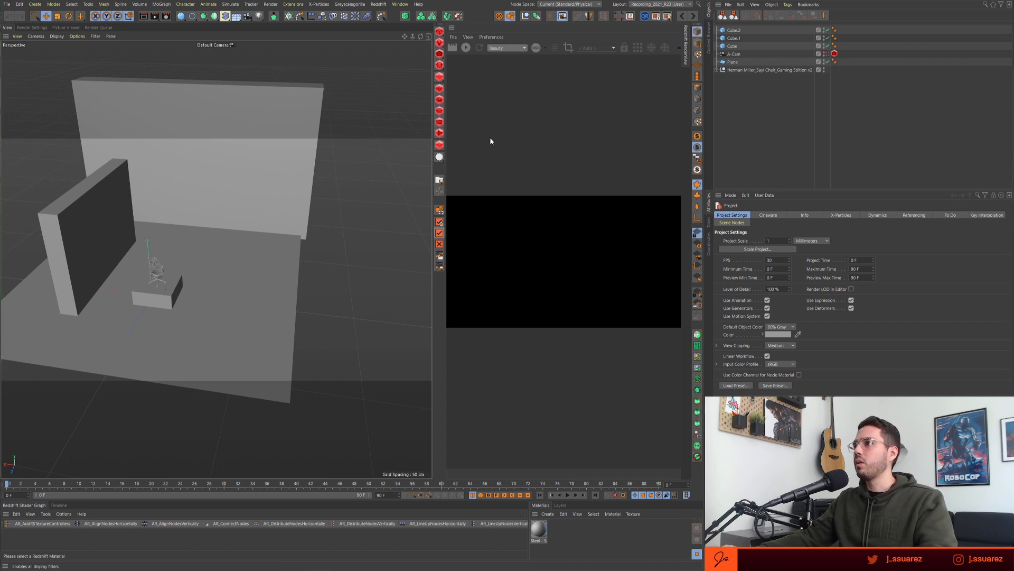
- Start the interactive Redshift render of the chair scene and widen the RenderView to more than half the workspace
drag(445, 71, 329, 88)
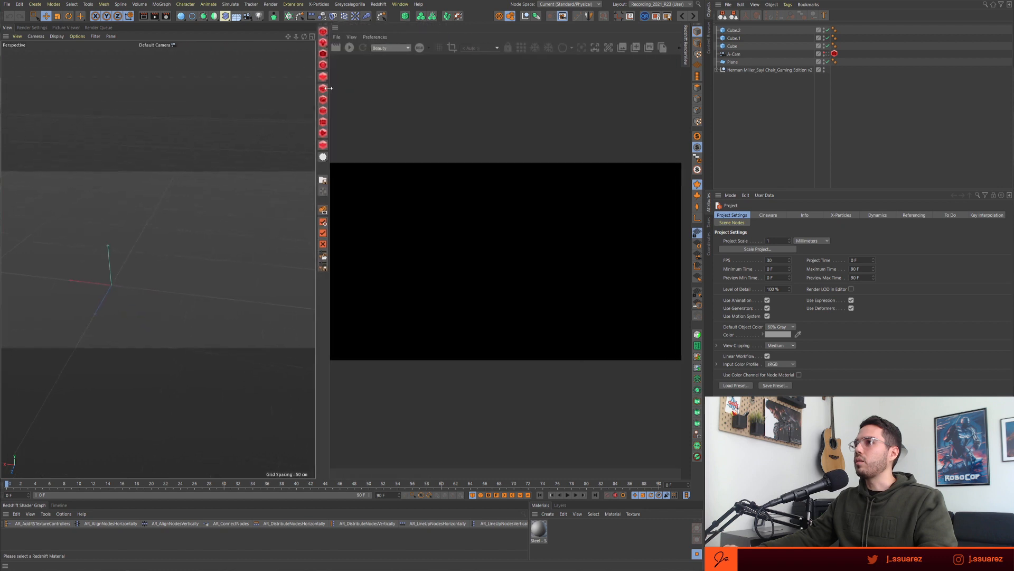
click(350, 47)
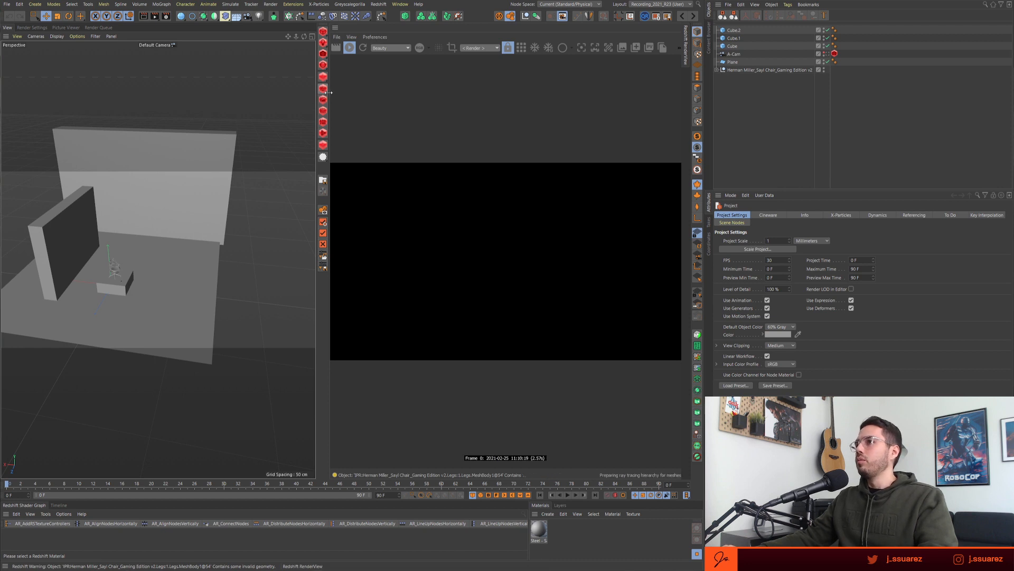
drag(298, 93, 274, 144)
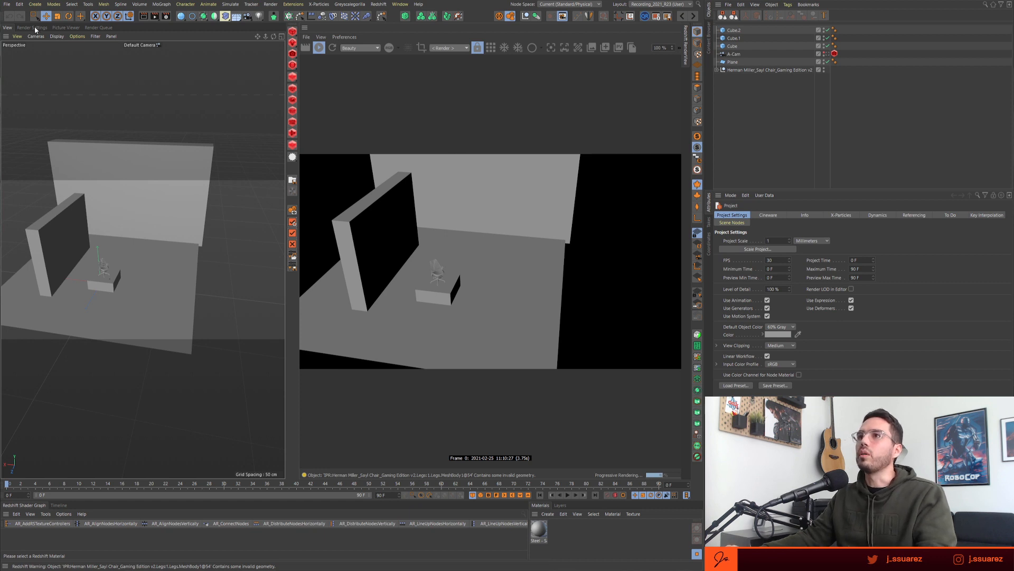
- Set the project's renderer to Redshift in the render settings
key(ctrl+b)
click(64, 46)
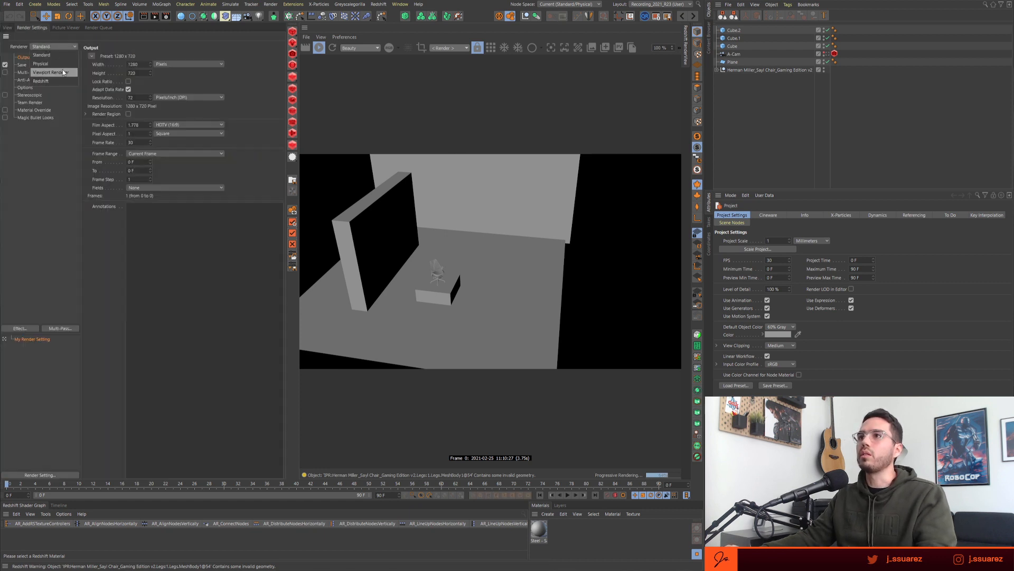
click(42, 81)
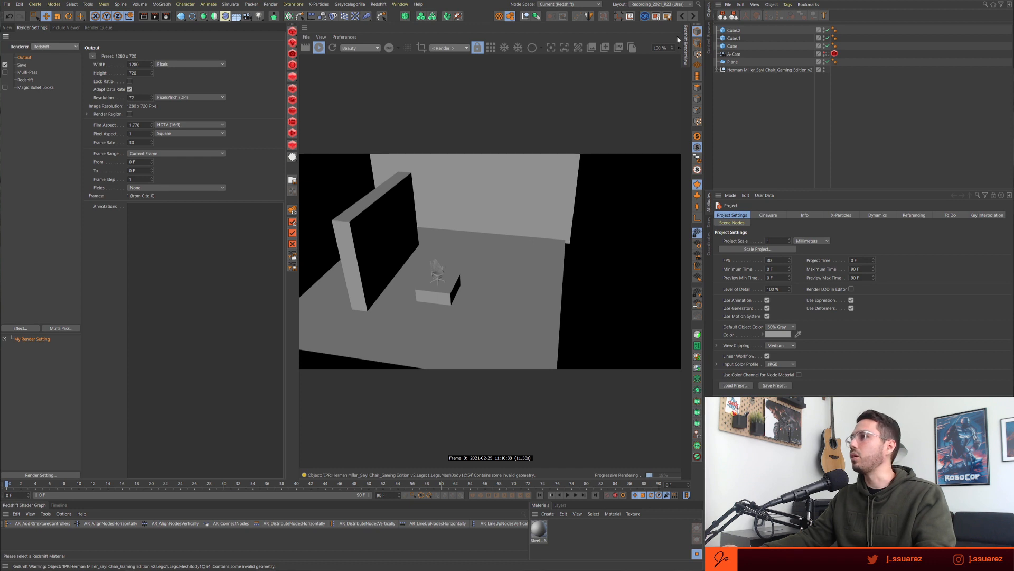
- Open JS_StarterScene_RS.c4d from the Content Browser favorites, enlarging the browser to reach it
click(709, 39)
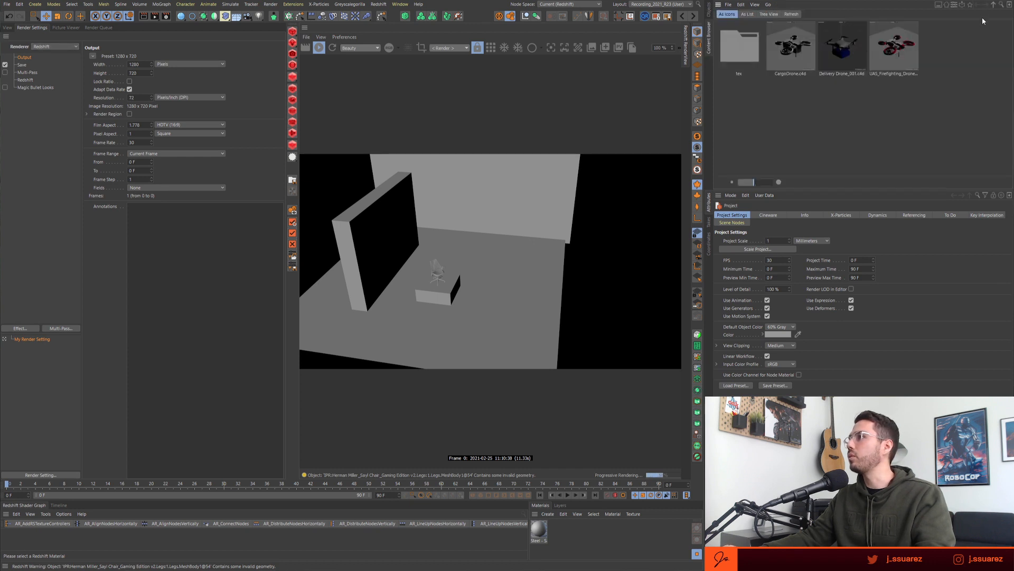
click(970, 4)
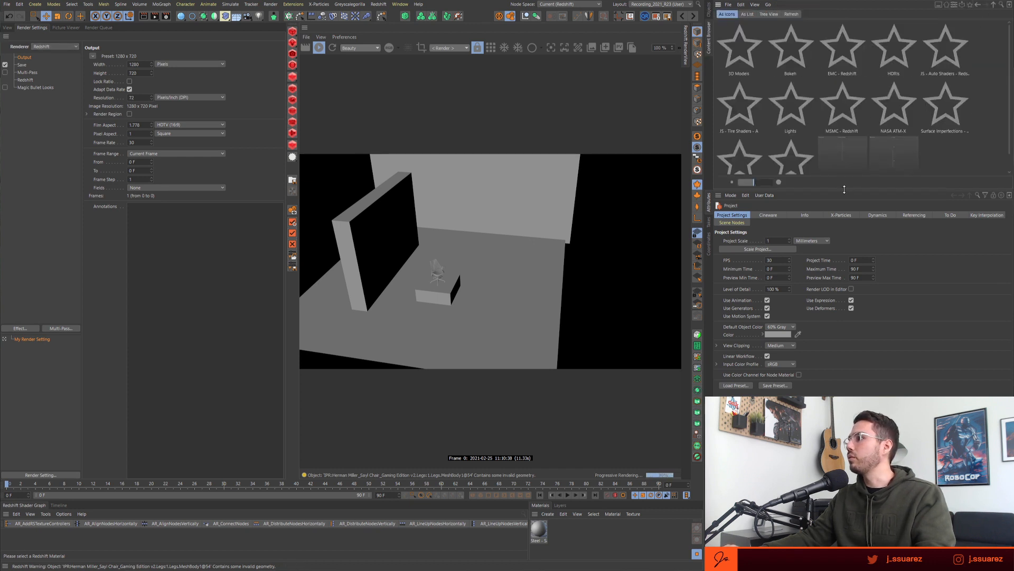
drag(845, 189, 844, 285)
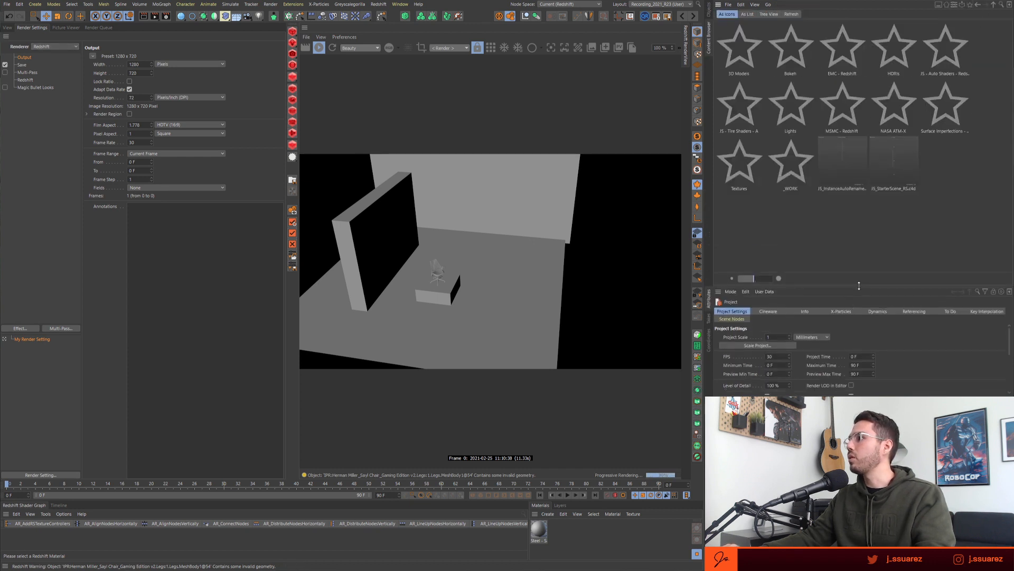
double_click(901, 167)
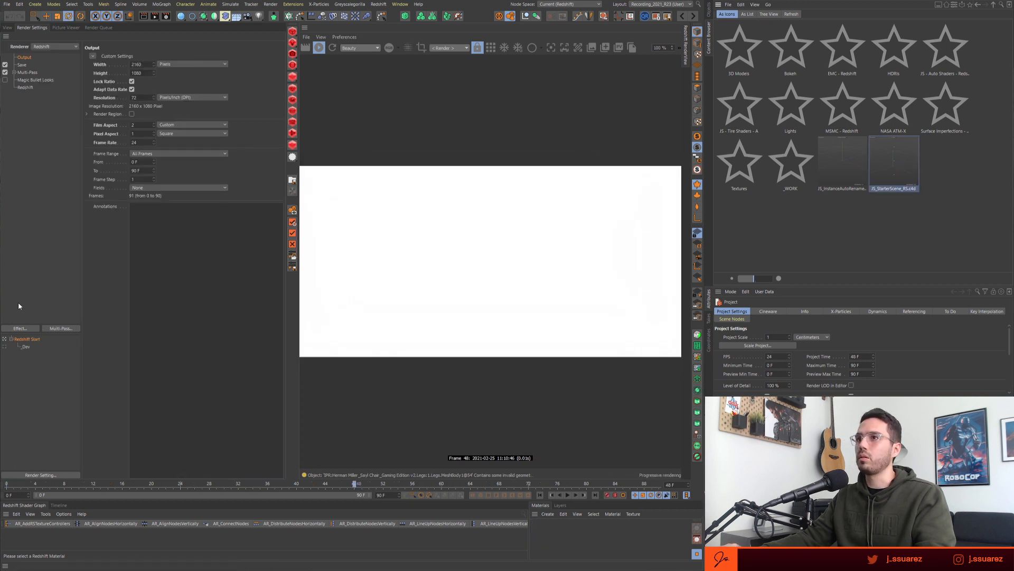
- Examine the starter scene's viewport contents and its Redshift output, progressive rendering, sampling and motion blur settings
click(7, 27)
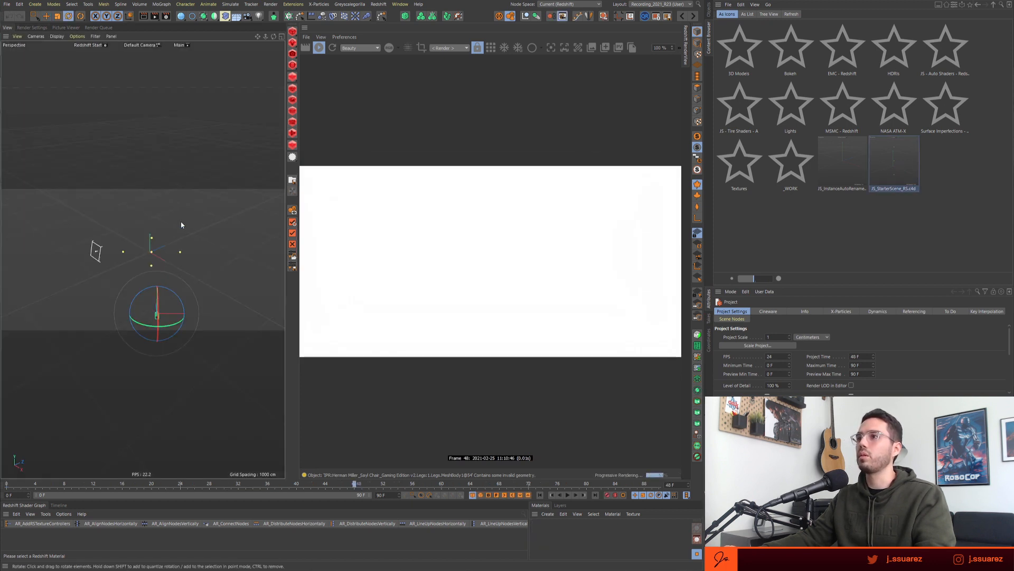
click(30, 27)
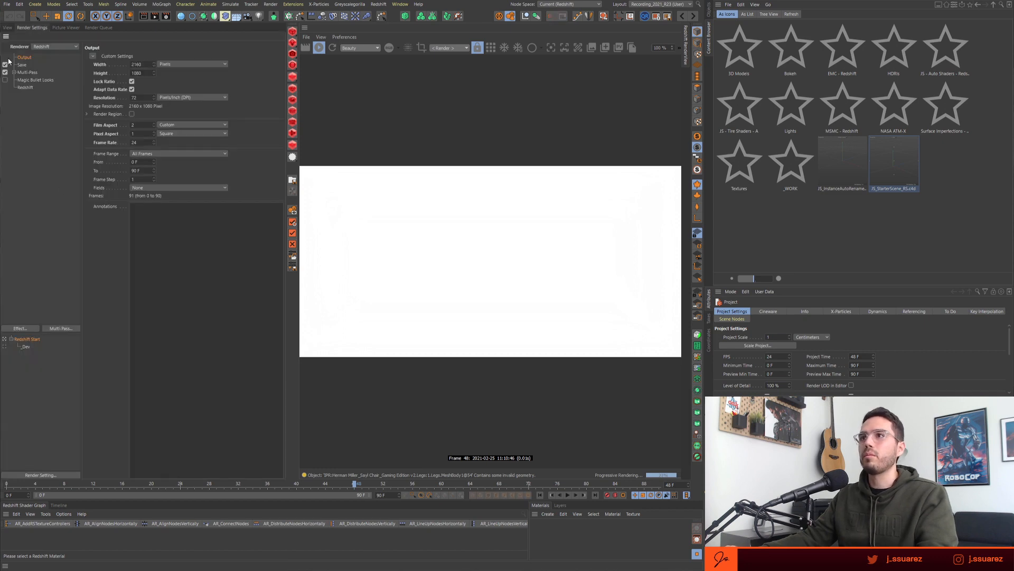
click(25, 87)
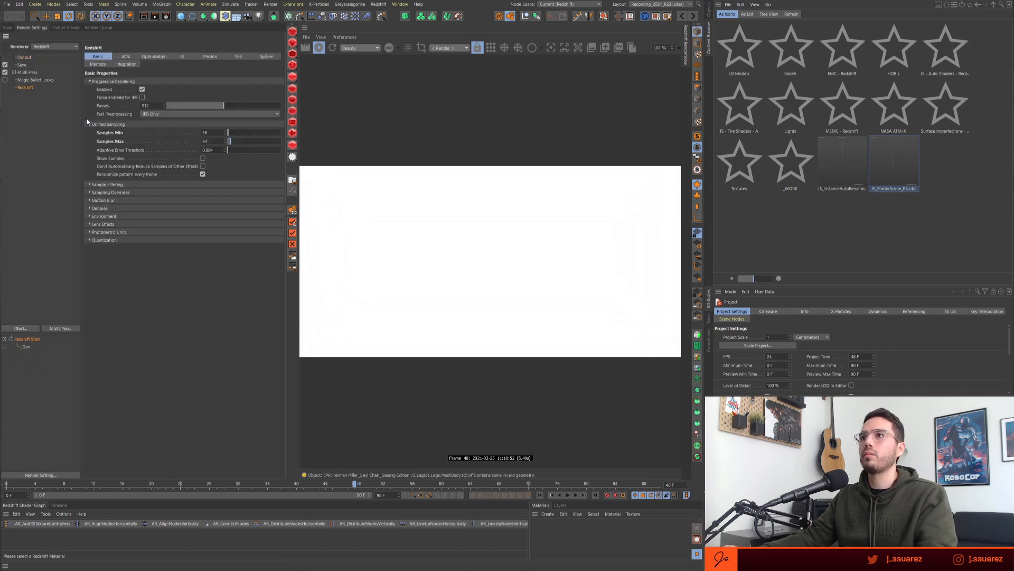
click(90, 201)
click(90, 201)
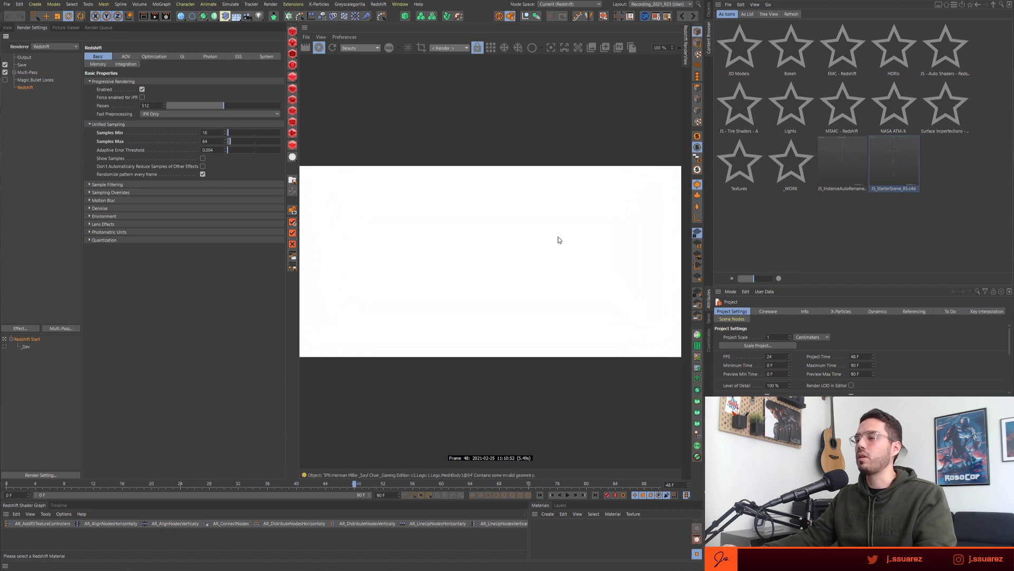
click(6, 29)
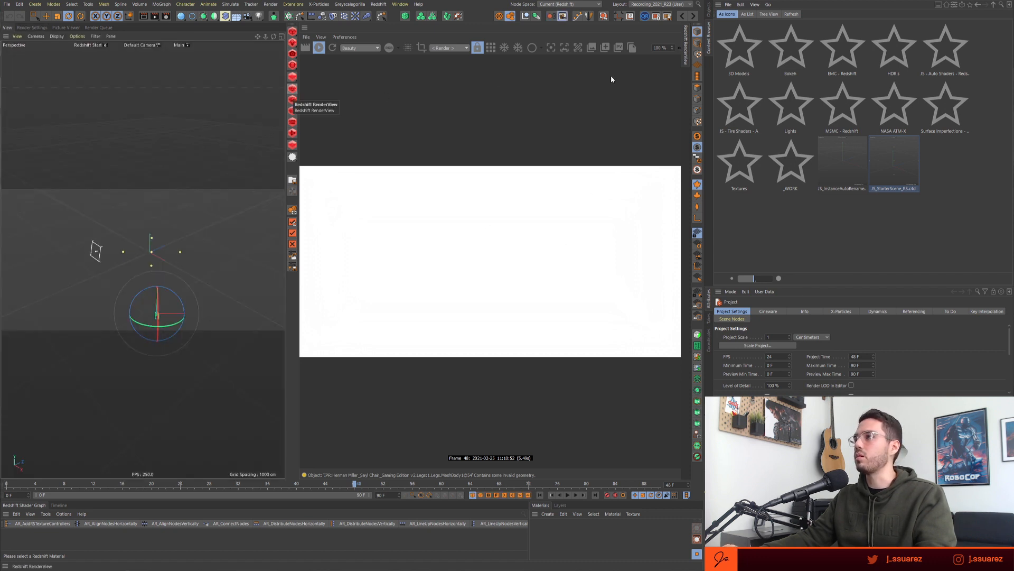
- Refresh the starter scene's render and display its object hierarchy with a wider name column
click(333, 49)
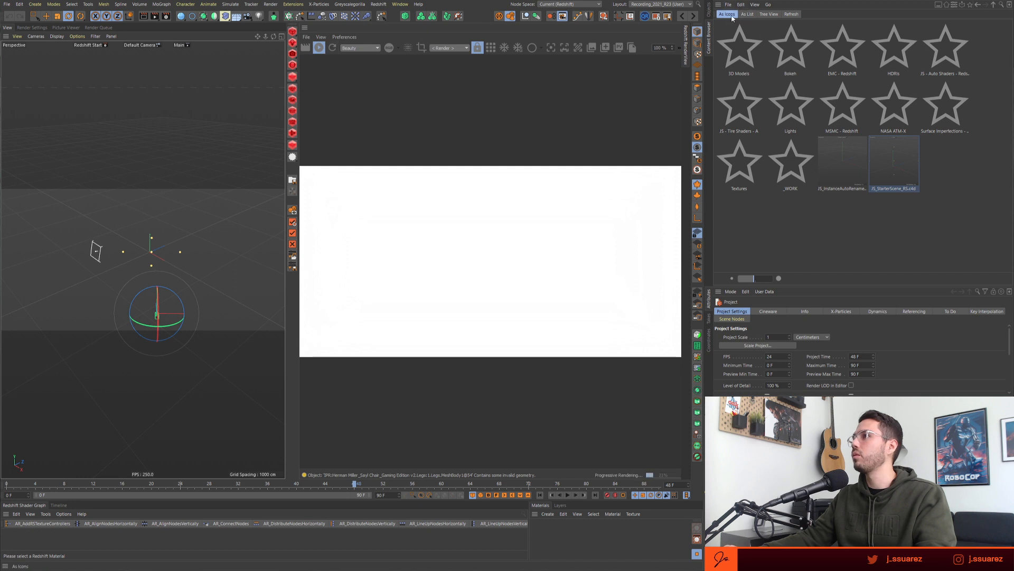
click(708, 15)
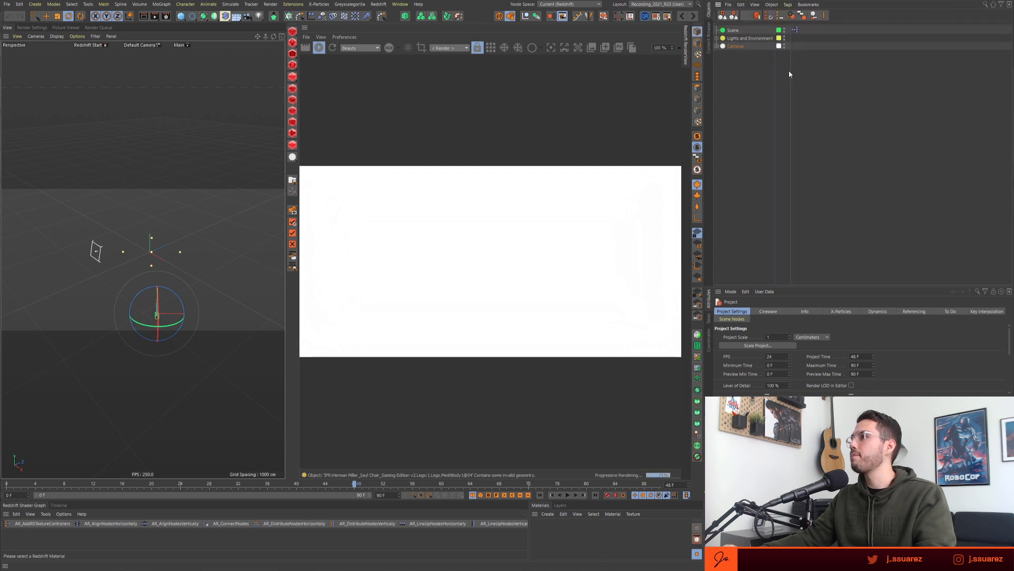
drag(791, 74, 831, 73)
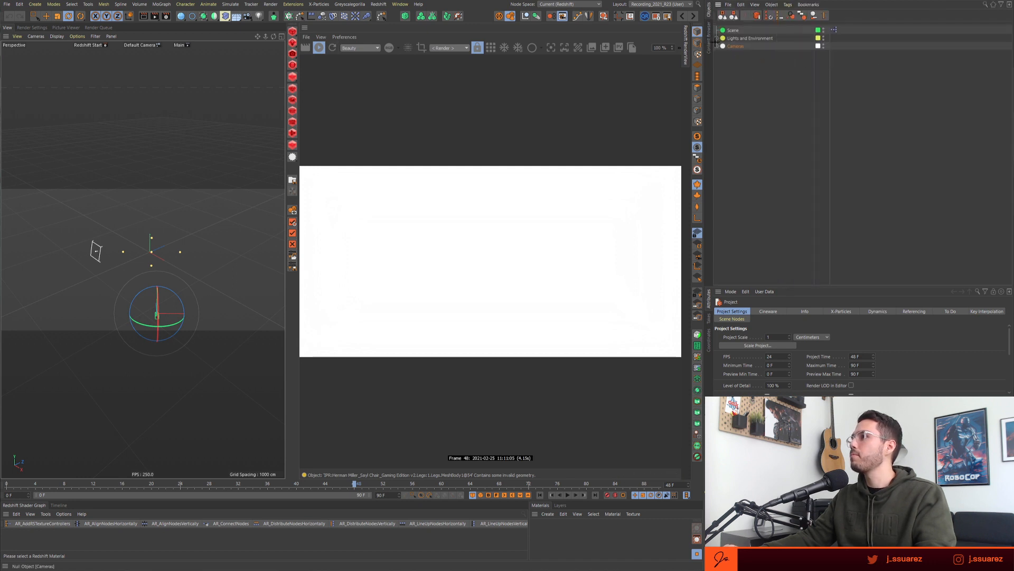
- Inspect the starter scene's Cameras and Lights and Environment groups, then switch back to the Herman Miller Sayl Chair project
click(716, 47)
click(716, 46)
click(716, 38)
click(716, 38)
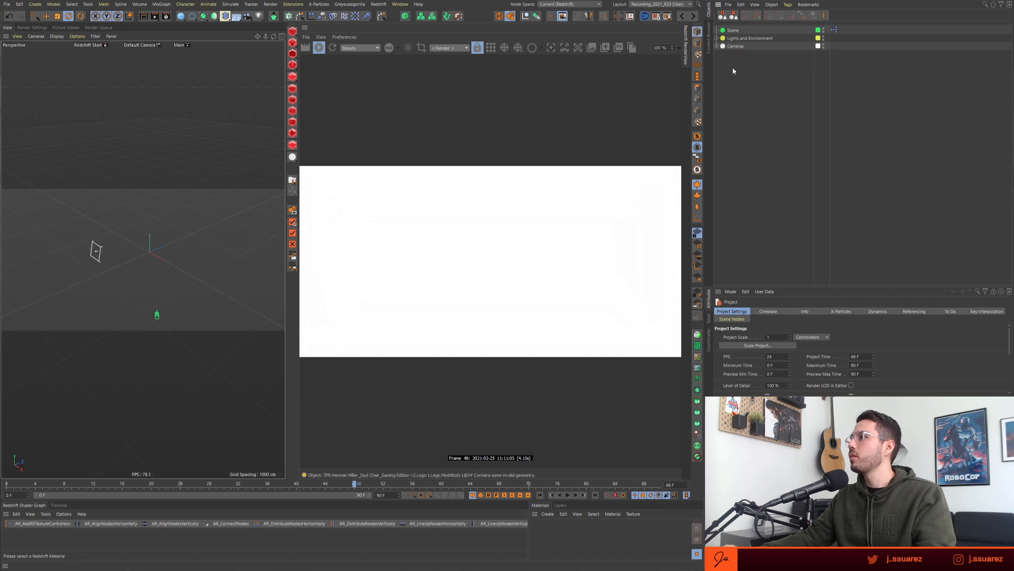
key(v)
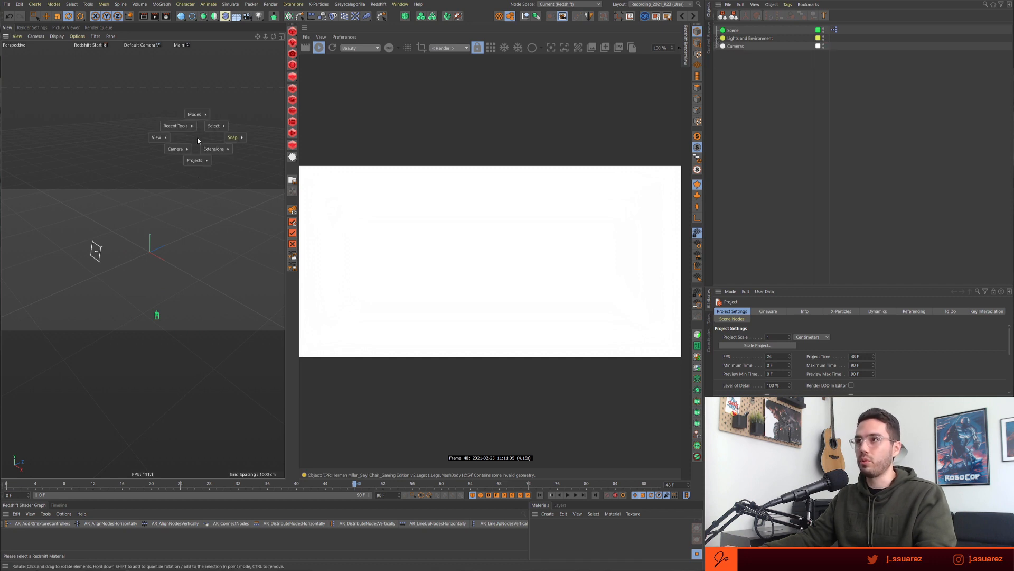
click(198, 179)
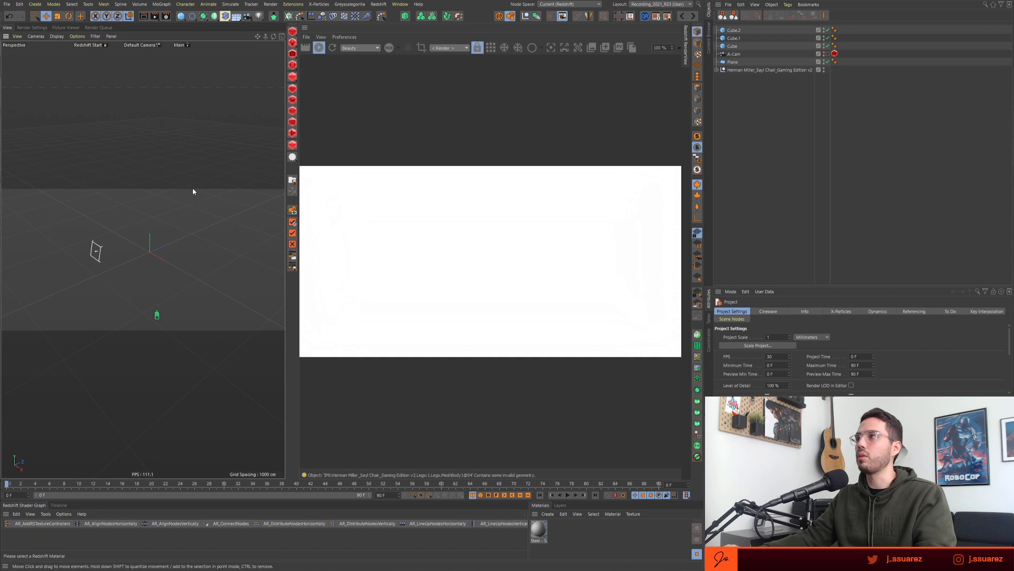
- Load the Redshift Start preset into the chair project's render settings
click(709, 41)
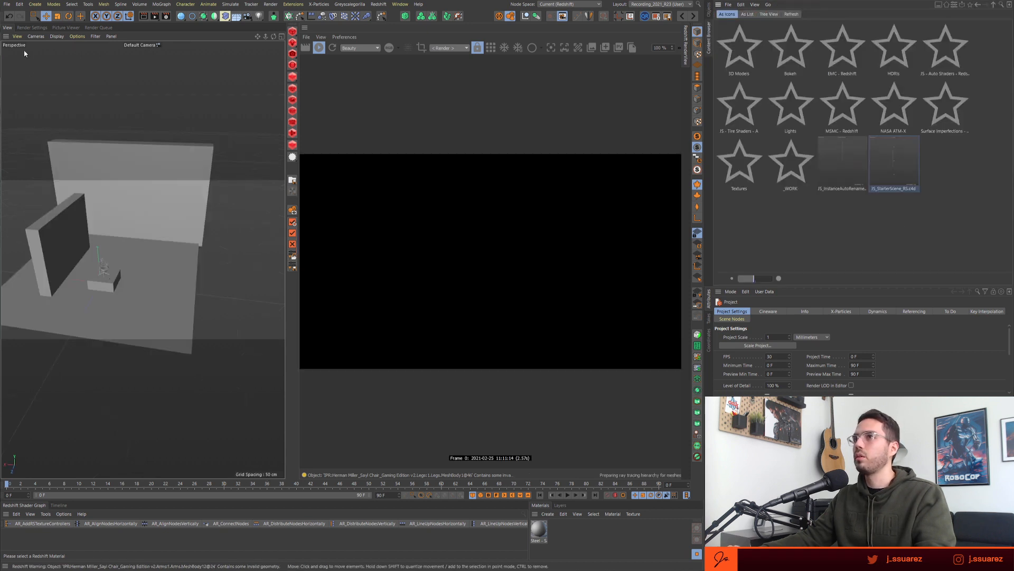
click(32, 28)
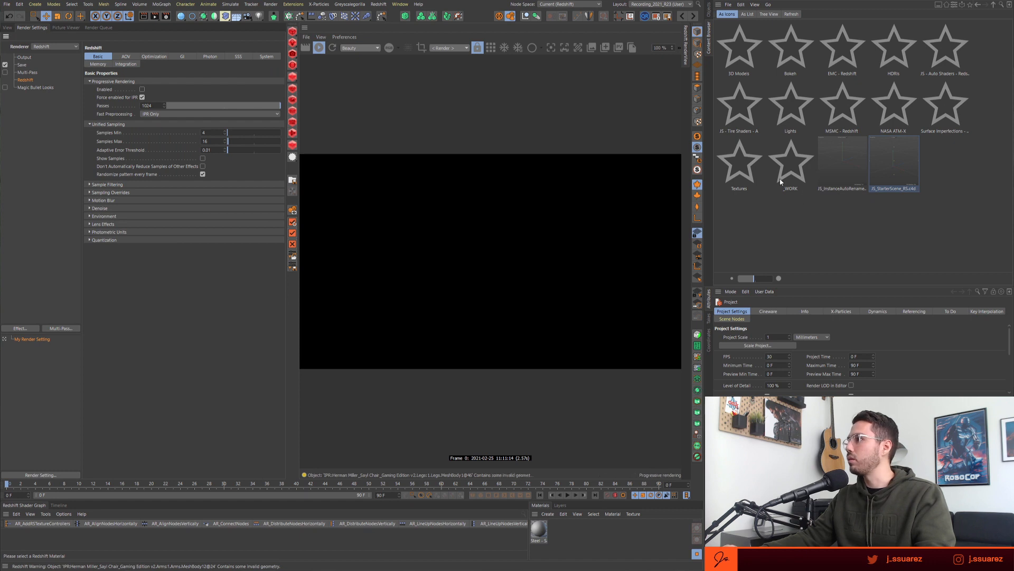
right_click(43, 339)
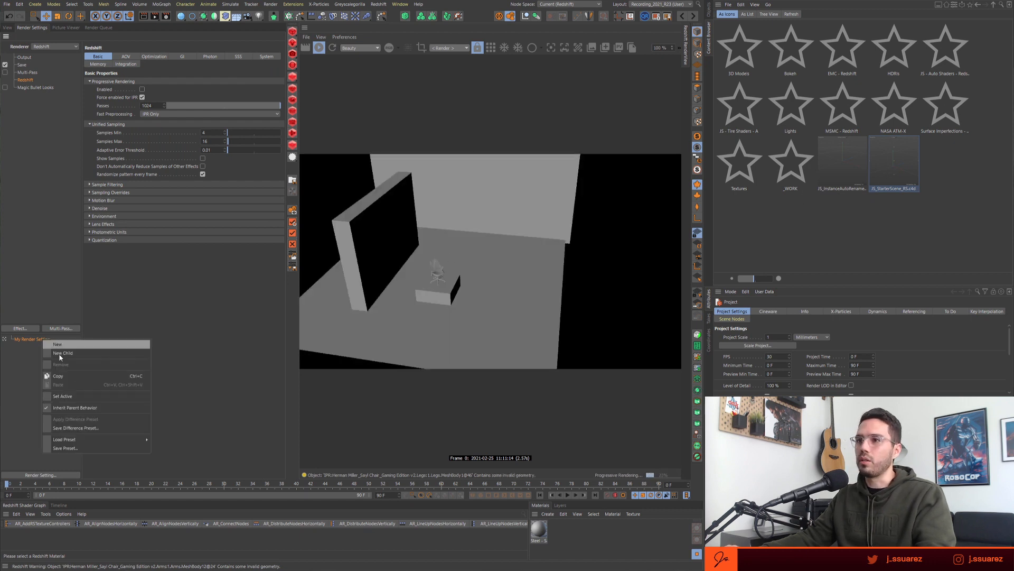
mouse_move(133, 443)
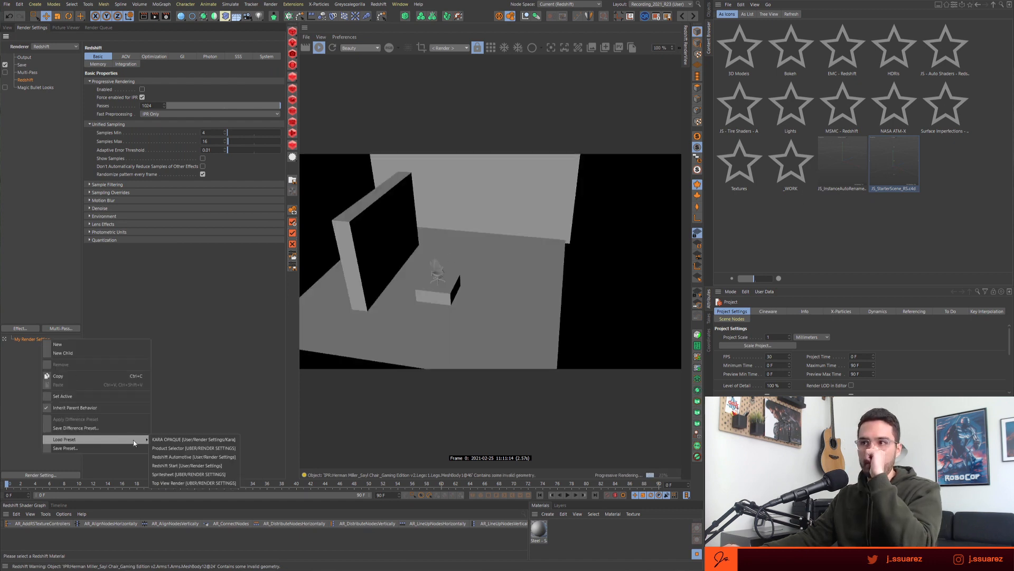
click(214, 464)
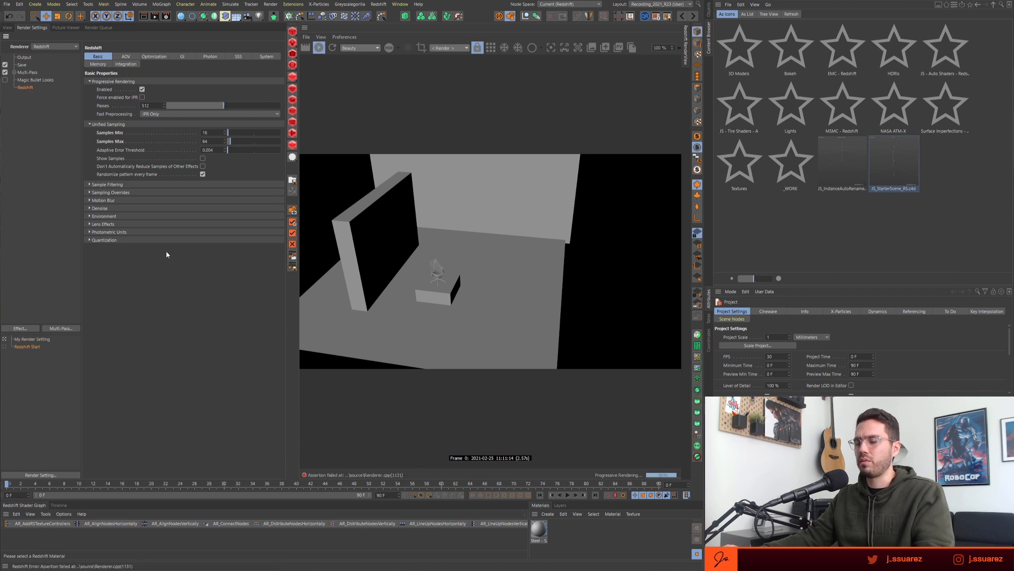
- Set the Redshift RenderView to render through A-Cam, then widen the perspective viewport and reveal the remaining RenderView controls
click(709, 11)
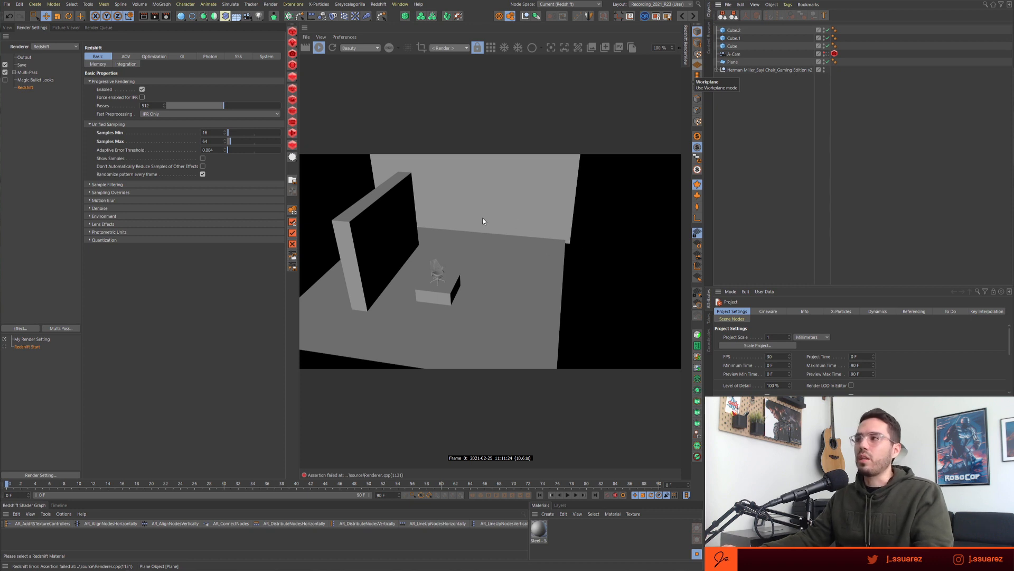
click(10, 28)
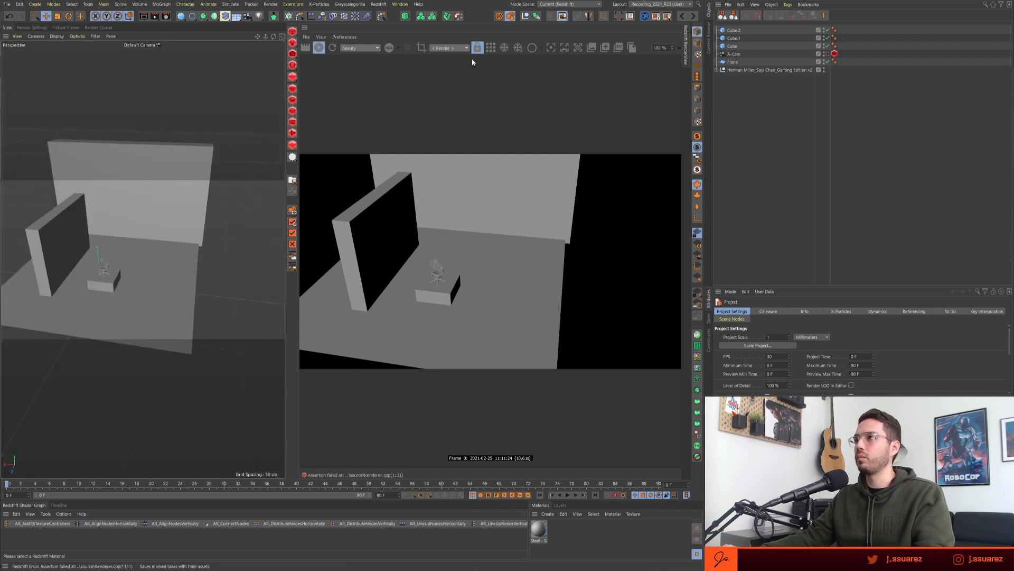
click(449, 49)
click(454, 68)
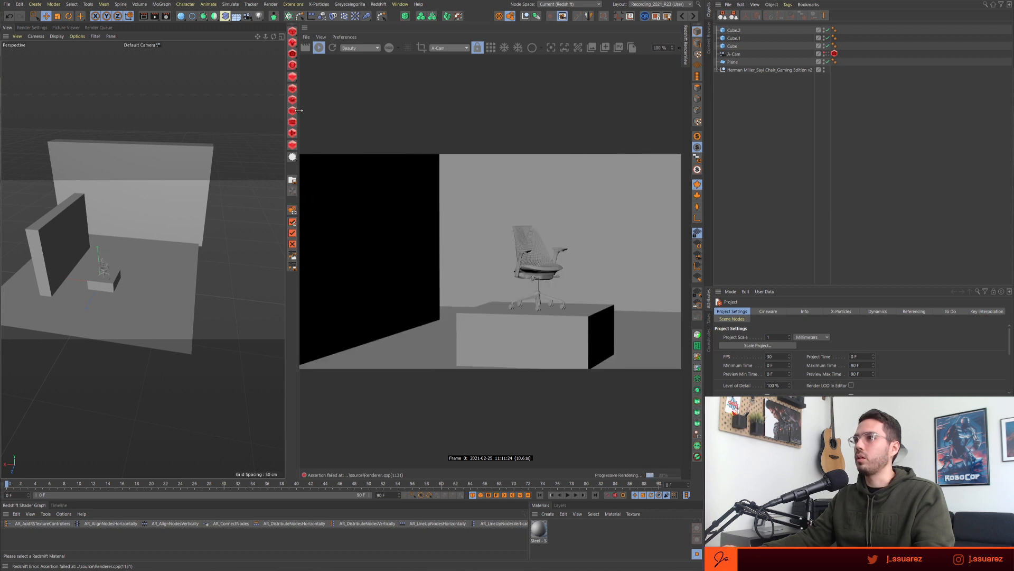
drag(299, 111, 396, 119)
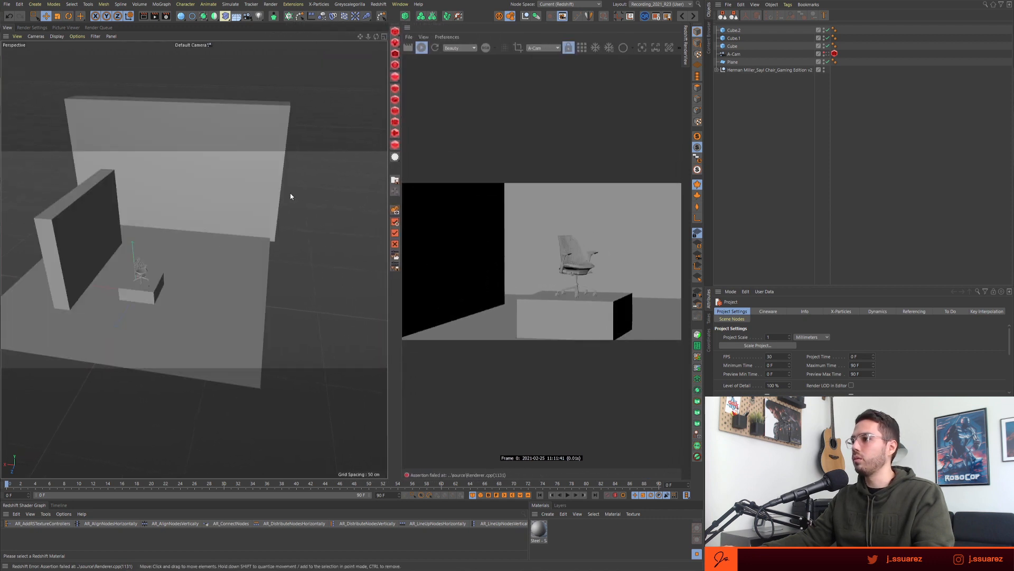
click(248, 237)
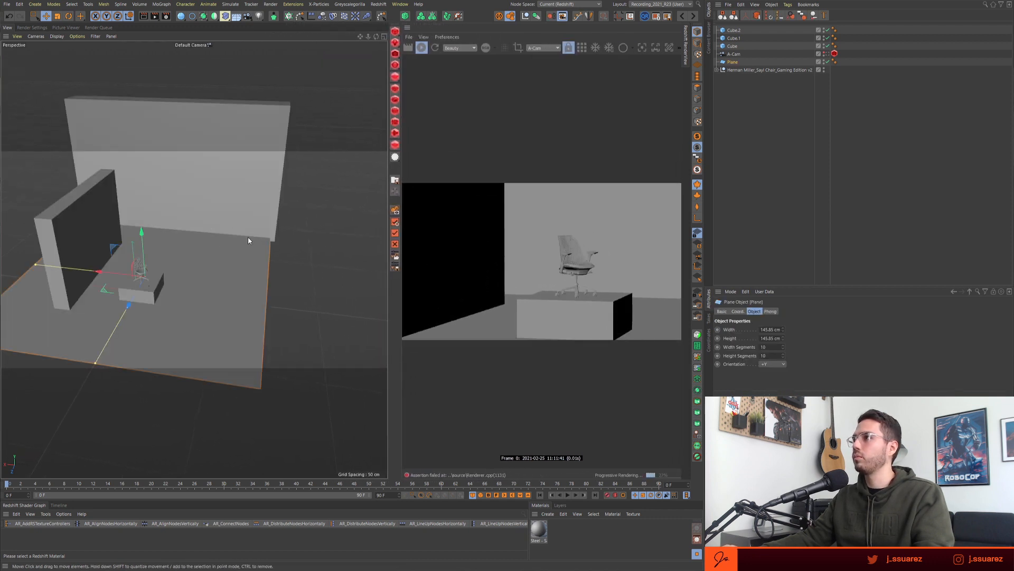
click(679, 50)
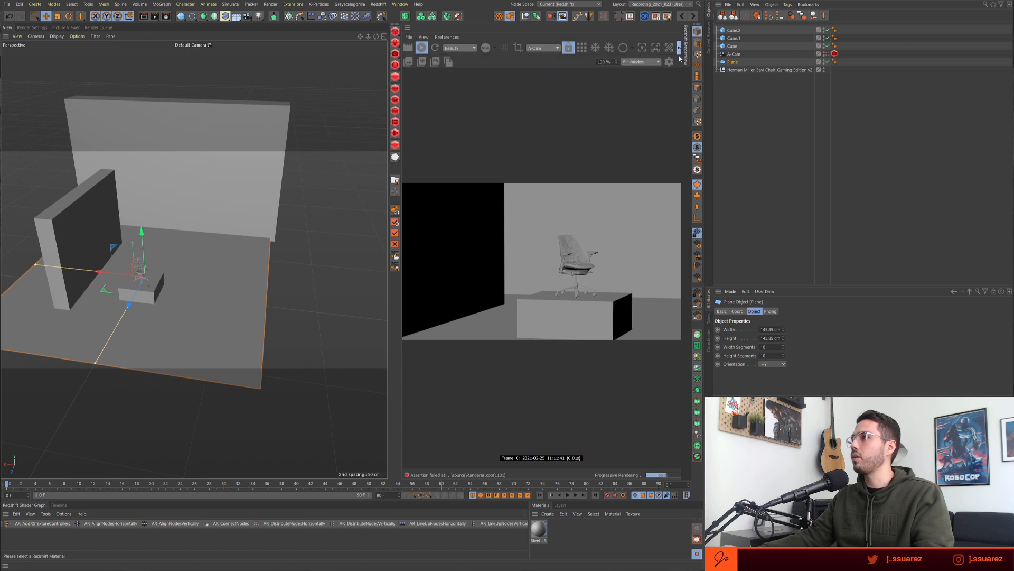
- Deselect the floor plane and add a Redshift Dome Light to the scene
click(314, 172)
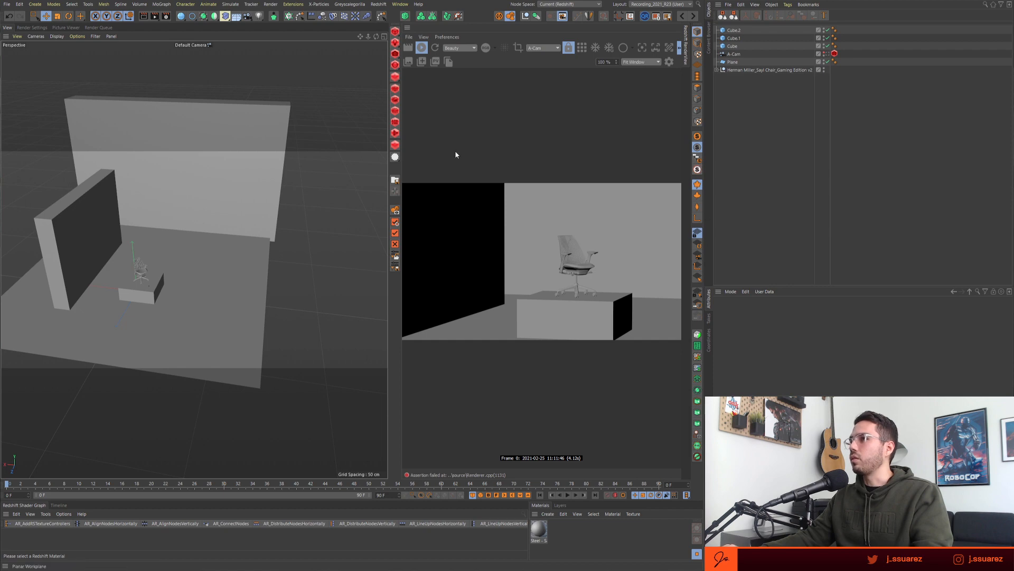
click(395, 42)
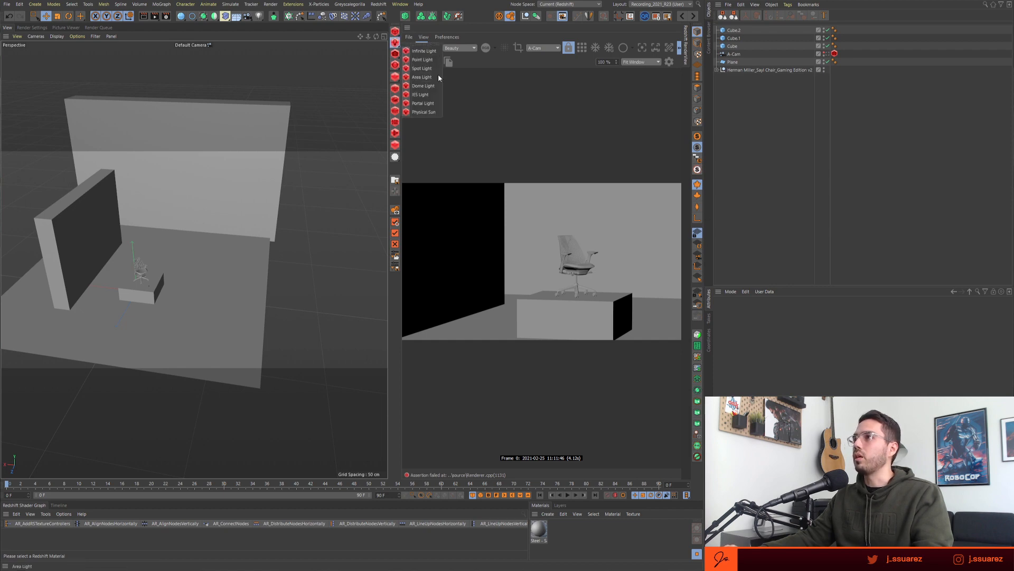
click(426, 85)
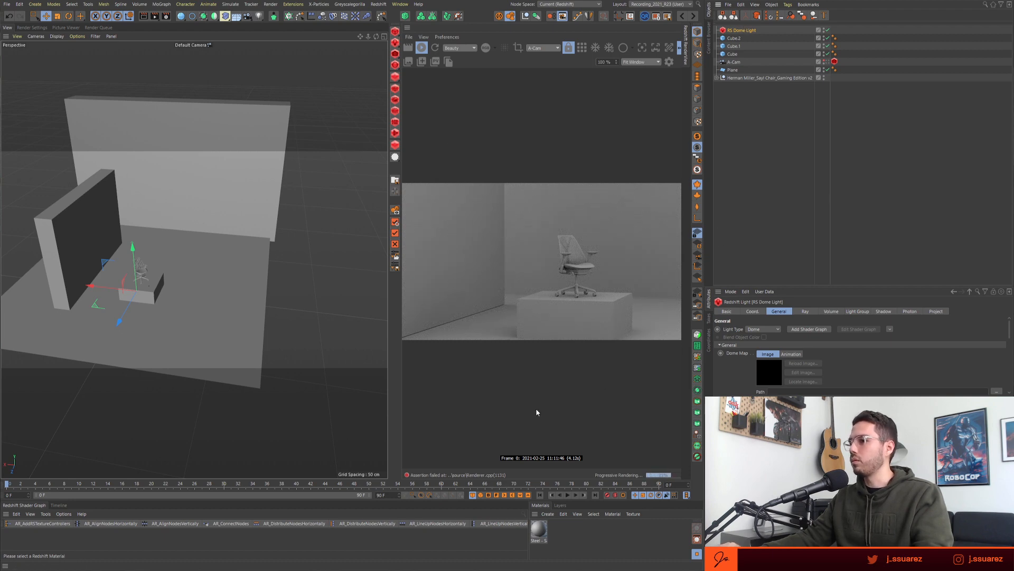
- Open the Greyscalegorilla Plus Library and fit its window over the perspective viewport, leaving the render visible
key(shift+c)
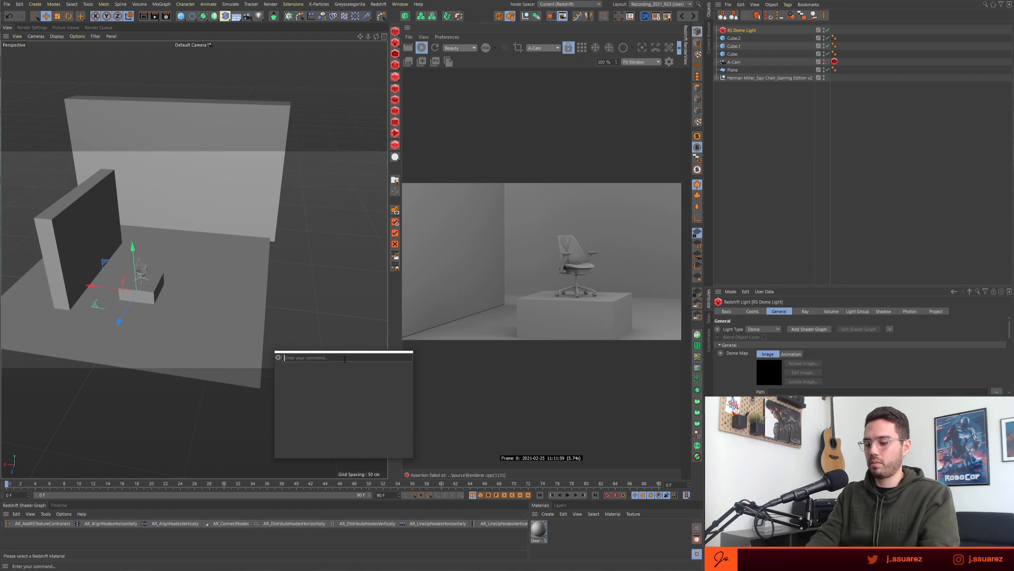
key(Escape)
scroll(344, 361, up, 2)
click(348, 4)
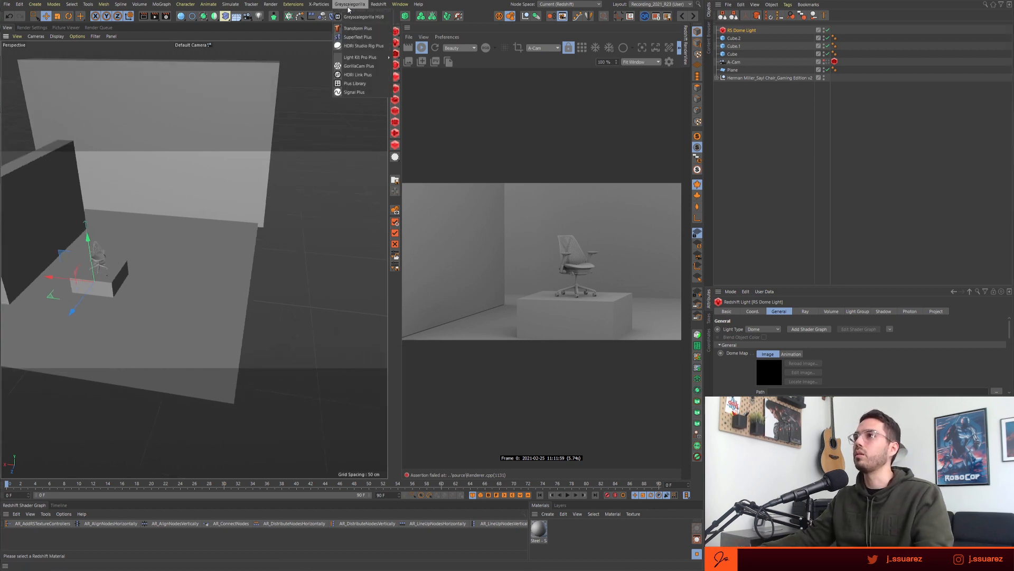
click(354, 83)
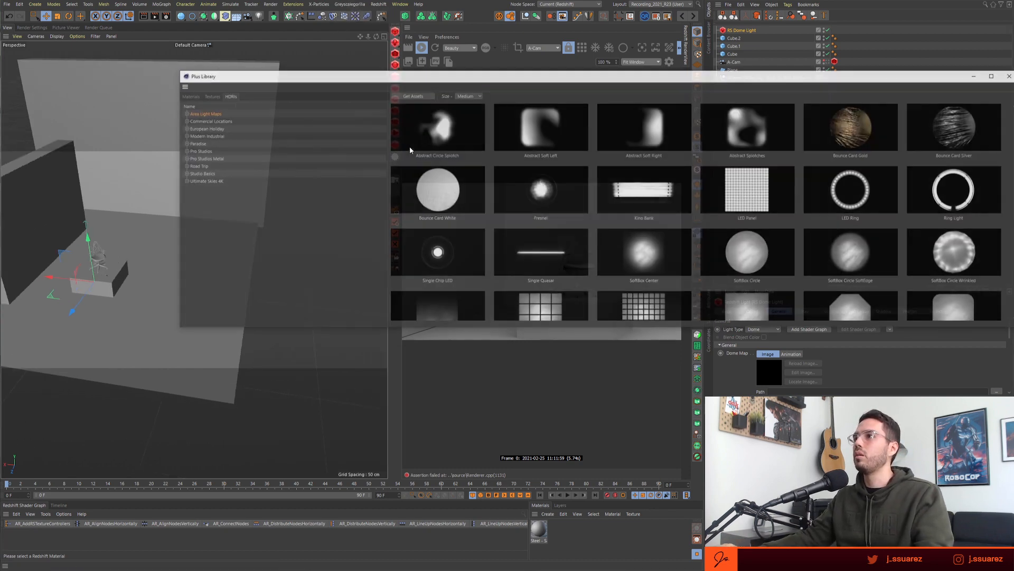
drag(417, 76, 308, 101)
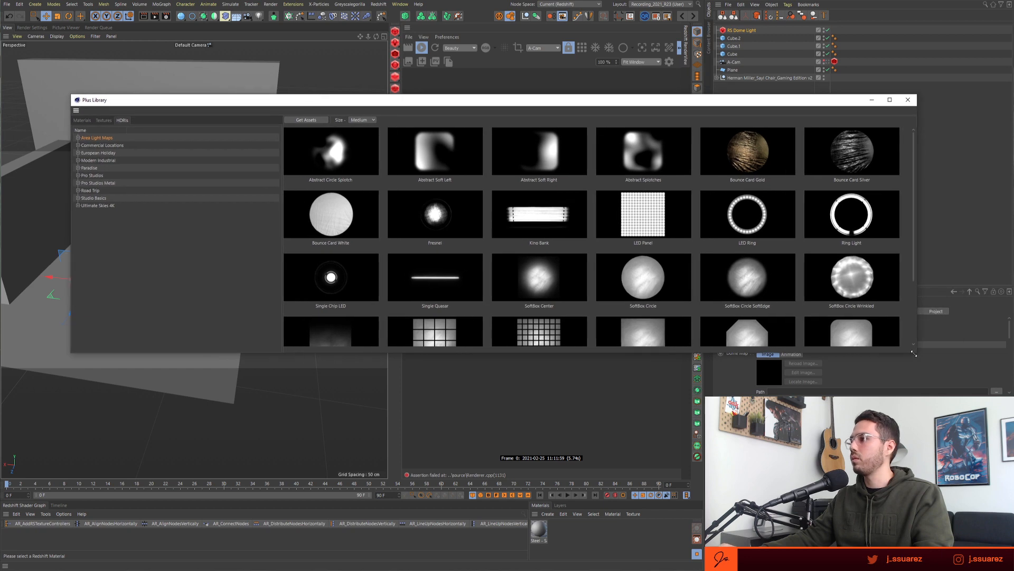
drag(914, 353, 359, 439)
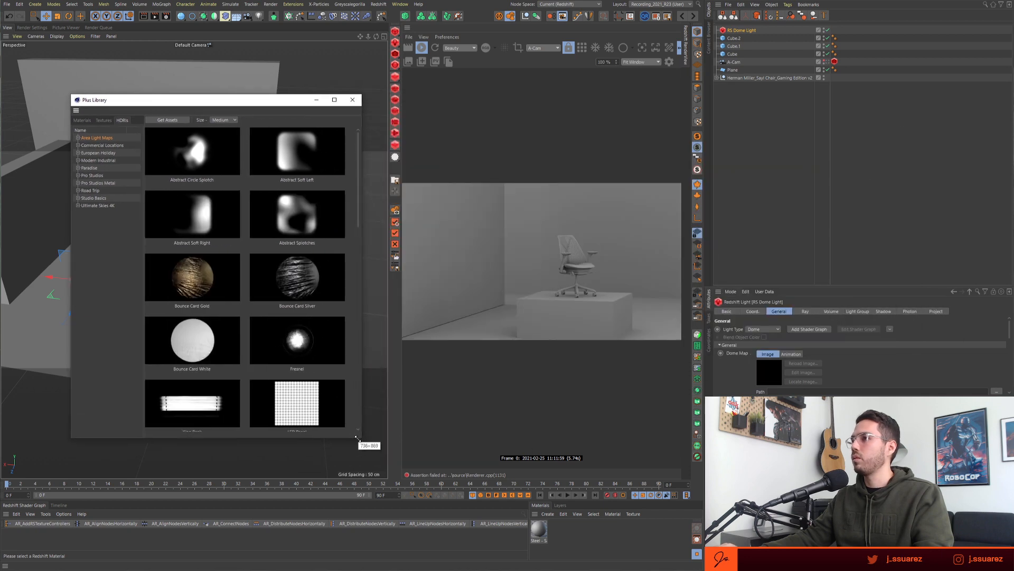
- Add an HDRI Link Plus tag to the RS Dome Light and link it to the light's Dome Map
right_click(741, 30)
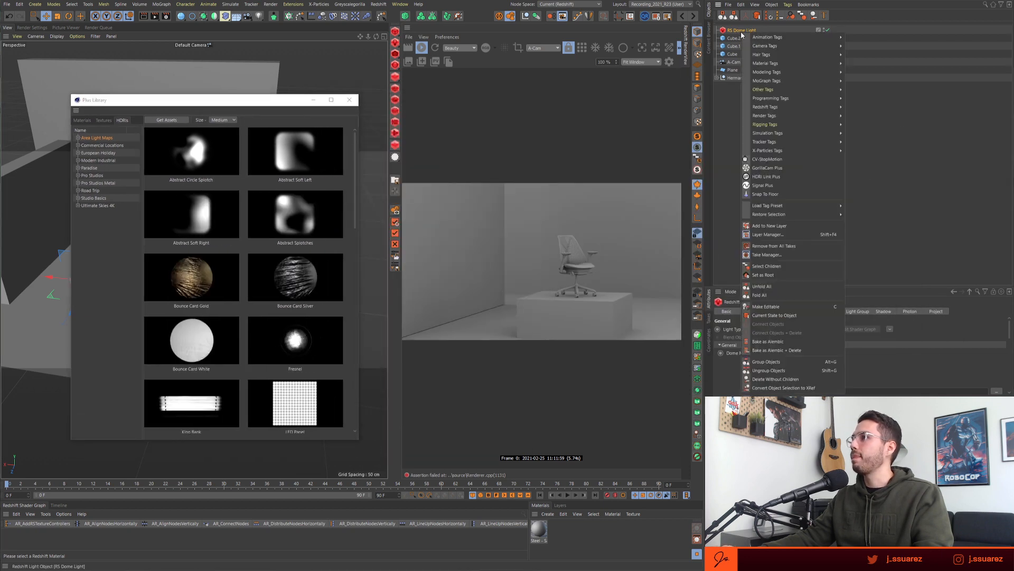
click(770, 177)
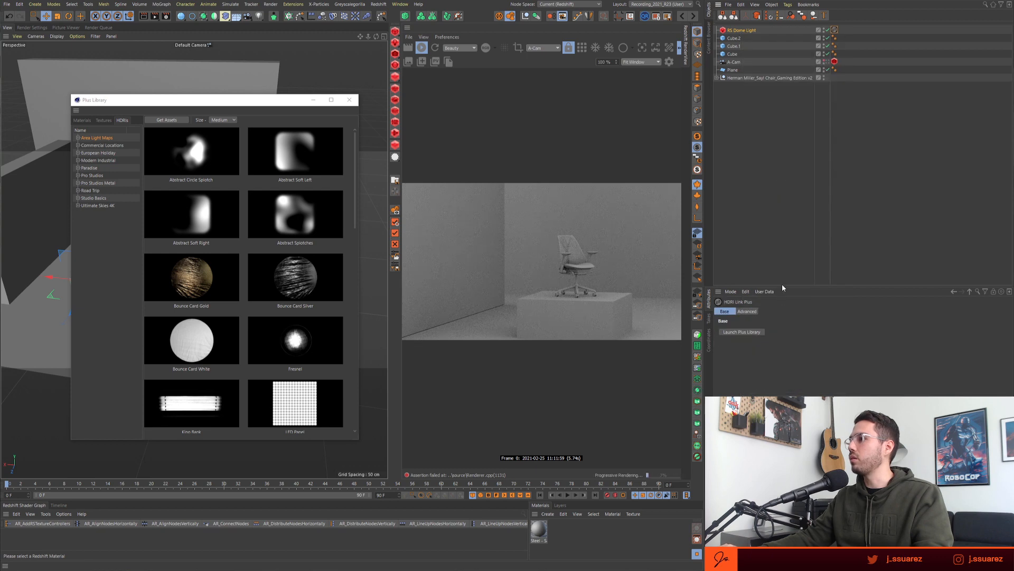
drag(782, 285, 766, 153)
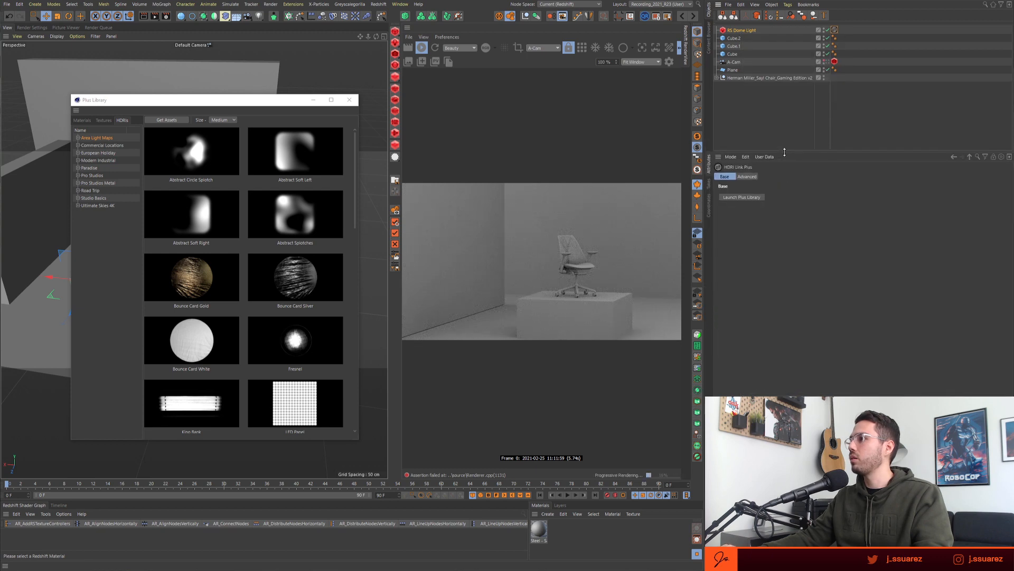
click(748, 178)
click(740, 32)
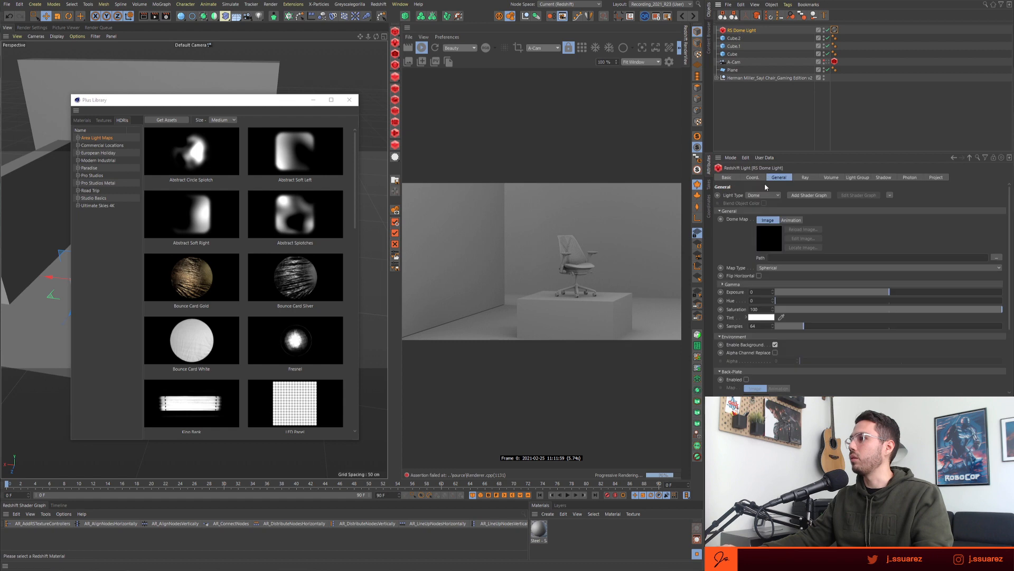
drag(835, 33, 835, 31)
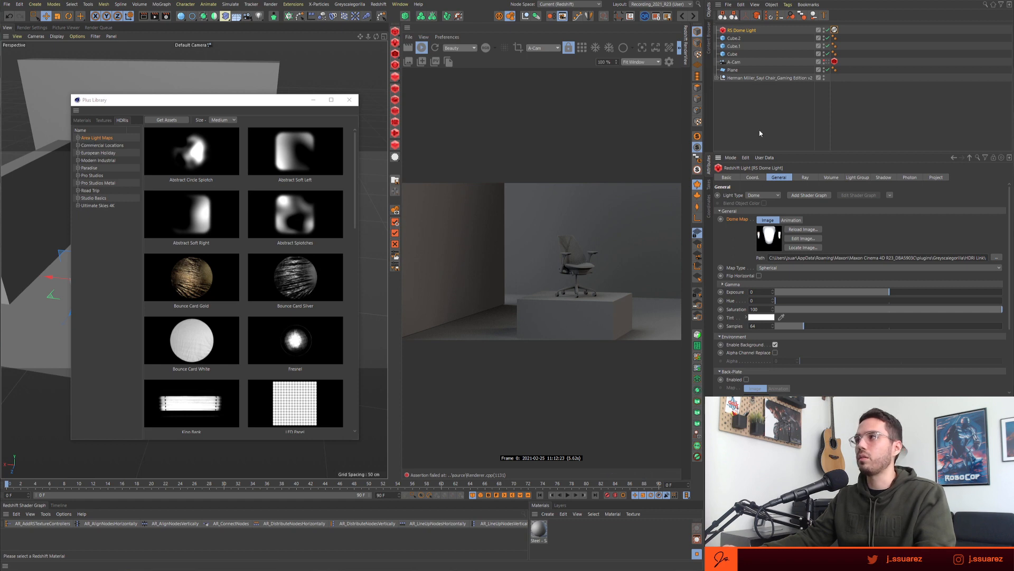
- Try the Abstract Circle Splotch map on the dome light, then load the Ultimate Skies 4k 0000 HDRI instead
click(835, 30)
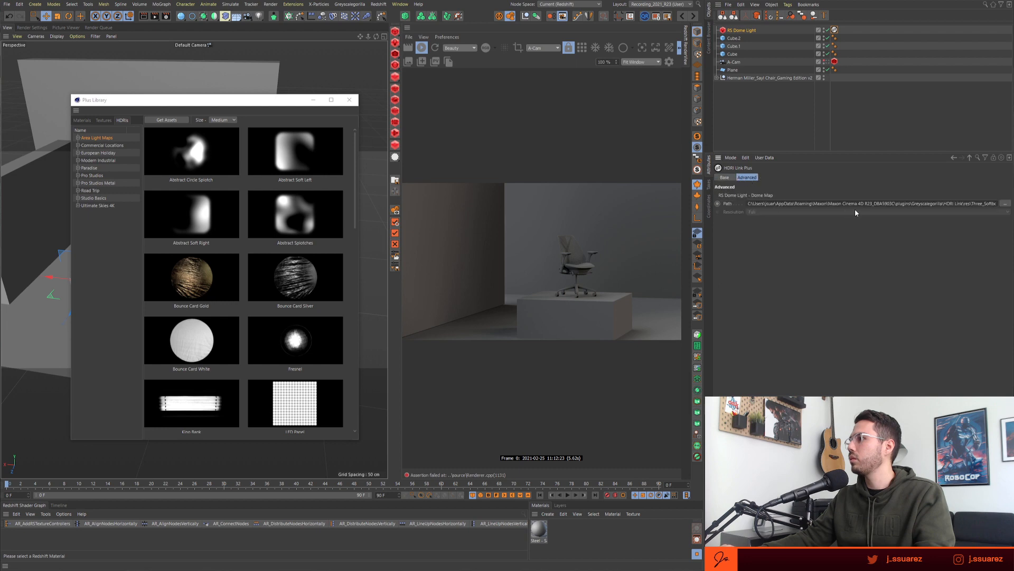
click(195, 155)
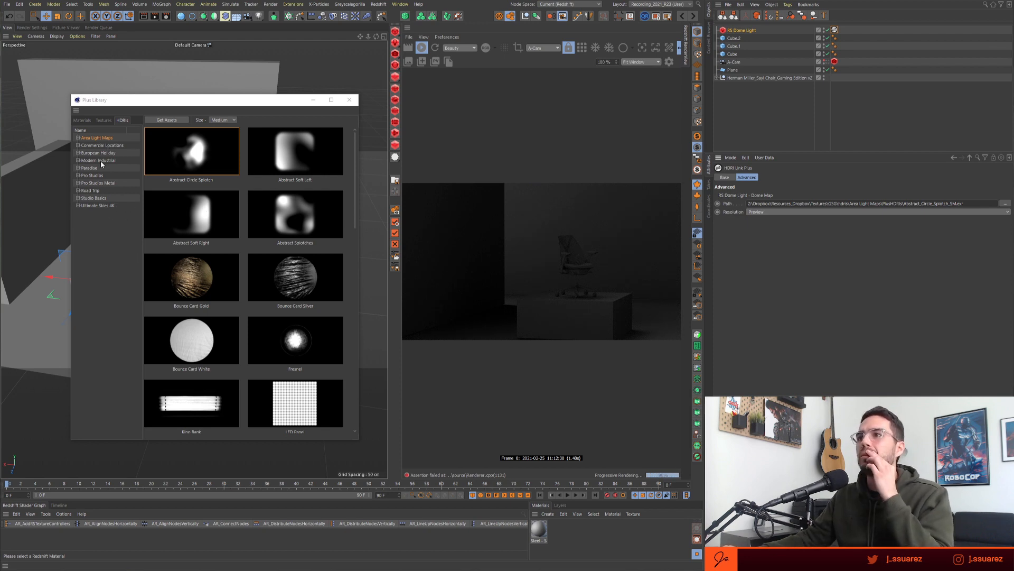
click(97, 206)
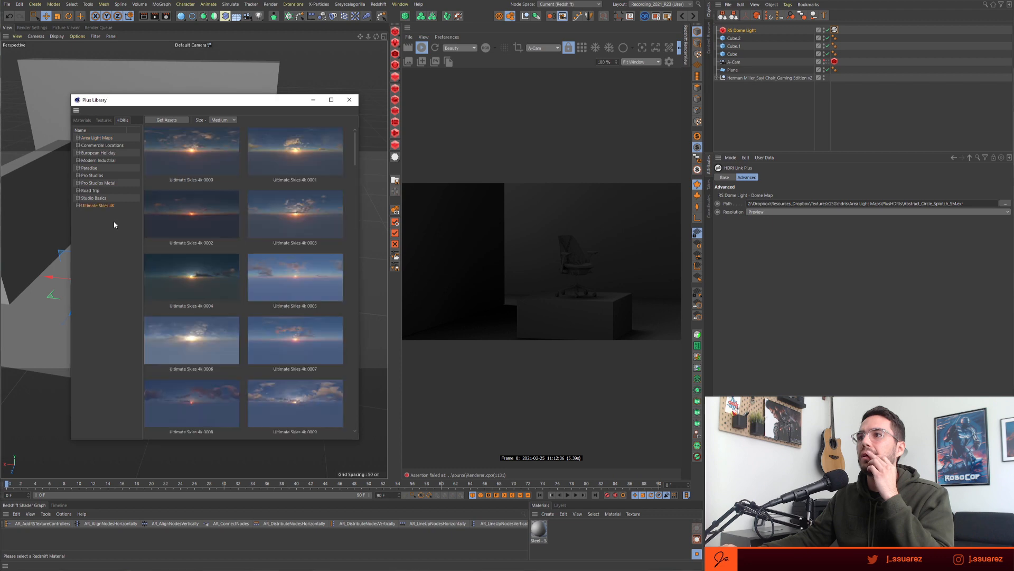
click(186, 172)
- Move the Plus Library clear of the viewport and rotate the dome light horizontally until sunlight strikes the chair and pedestal
drag(276, 104, 303, 404)
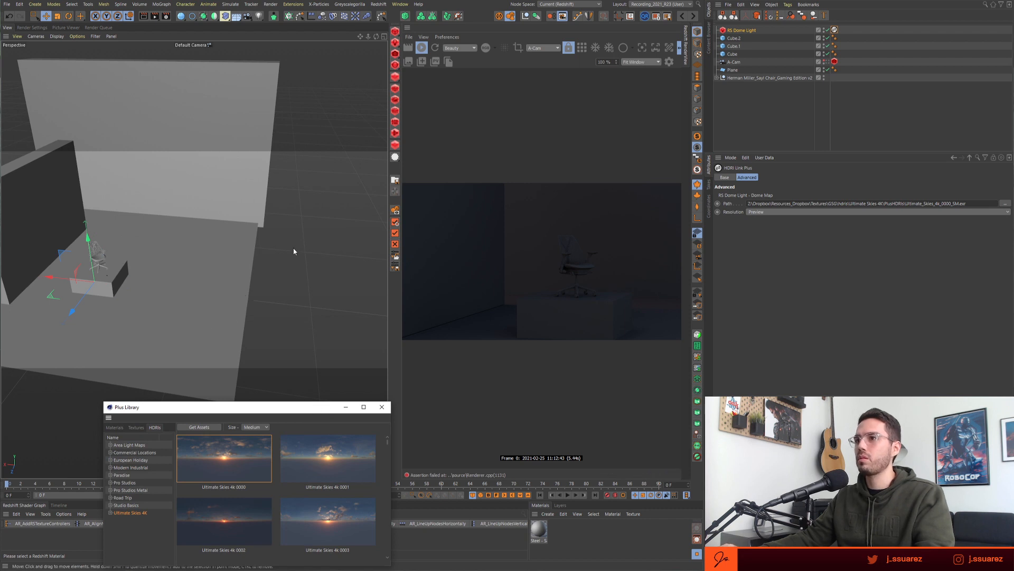
key(r)
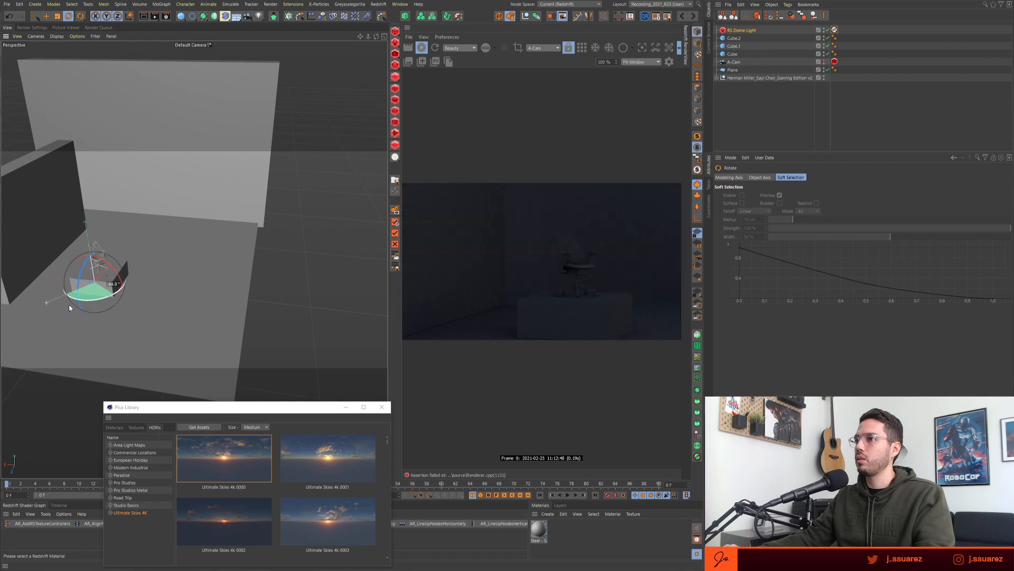
drag(128, 284, 157, 271)
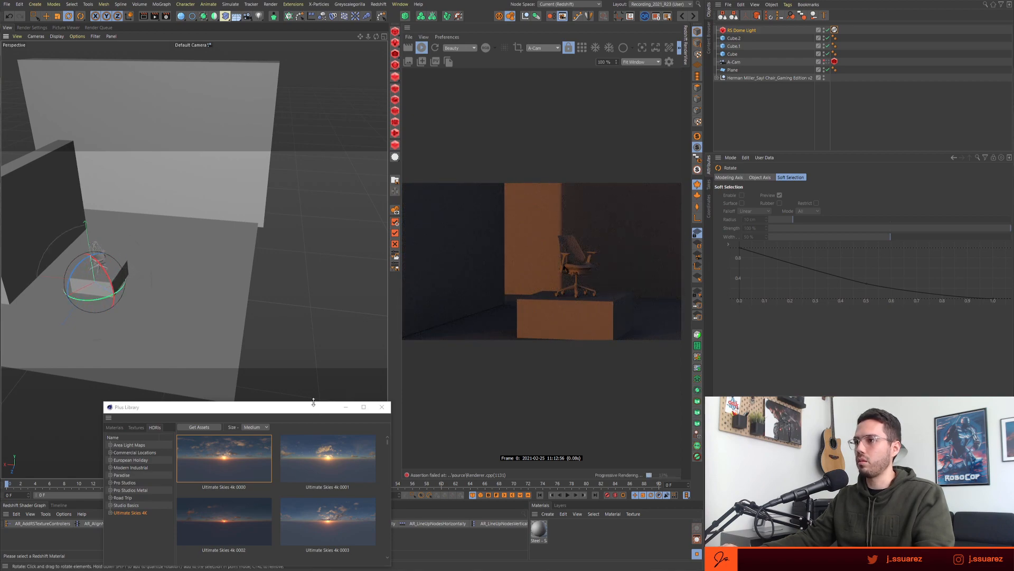
- Load the Concrete Office Outside HDRI from Commercial Locations onto the dome light and close the Plus Library
drag(313, 402, 311, 330)
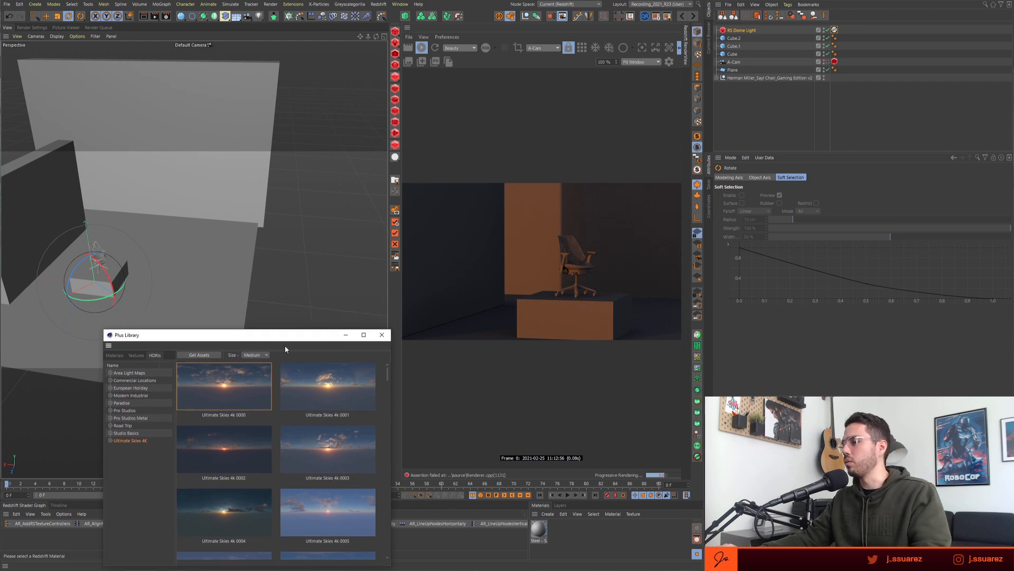
click(143, 380)
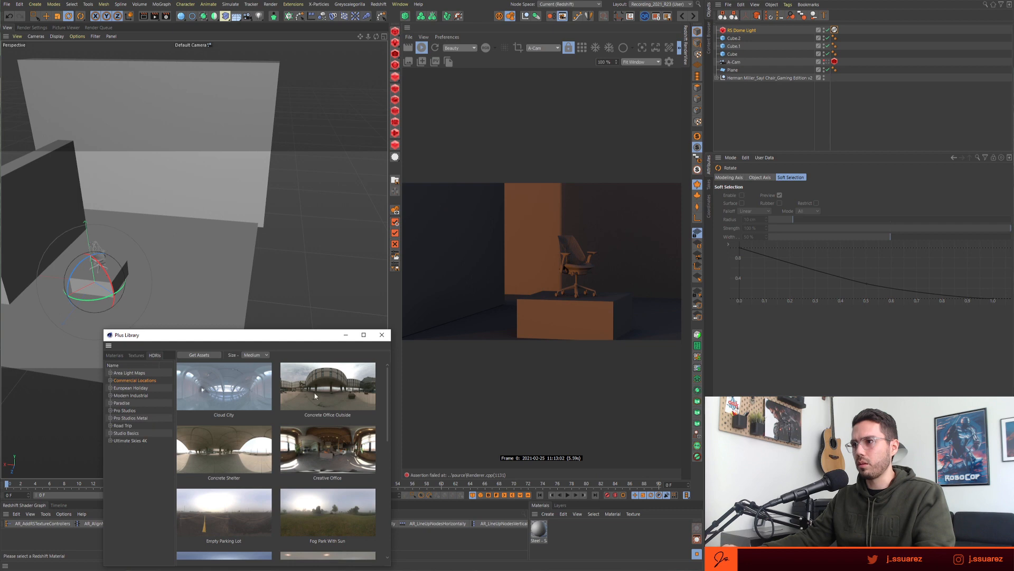
click(315, 394)
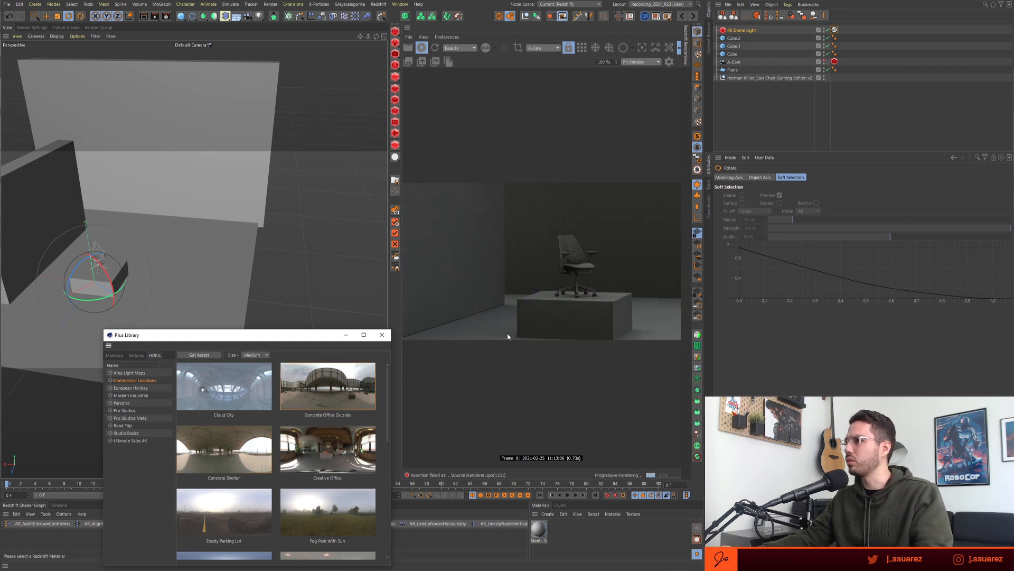
click(382, 336)
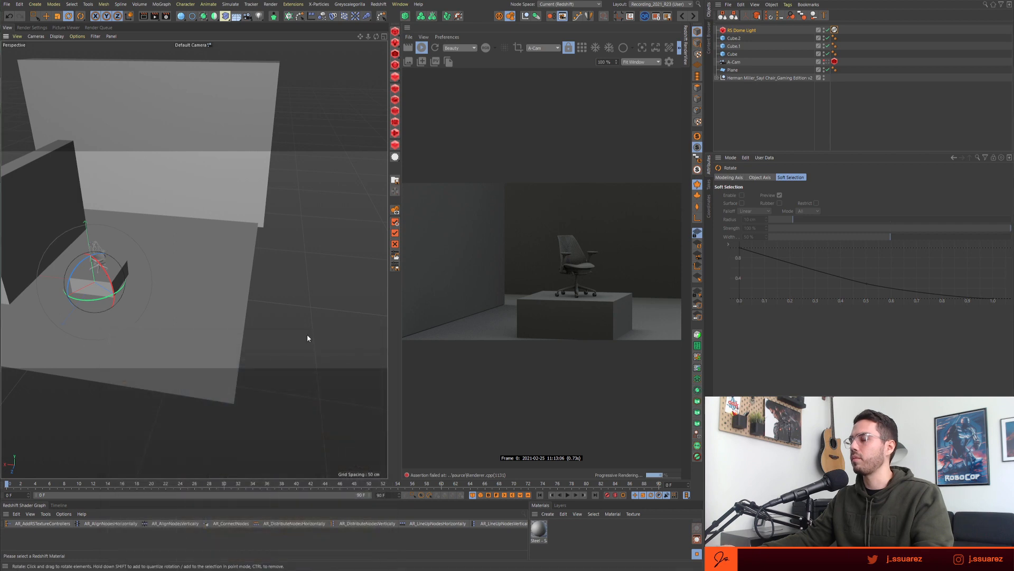
- Add a Redshift spot light and raise it well above the chair
click(292, 291)
alt+middle_drag(162, 304, 253, 316)
alt+drag(252, 312, 227, 296)
alt+right_drag(227, 296, 202, 308)
alt+middle_drag(258, 299, 220, 322)
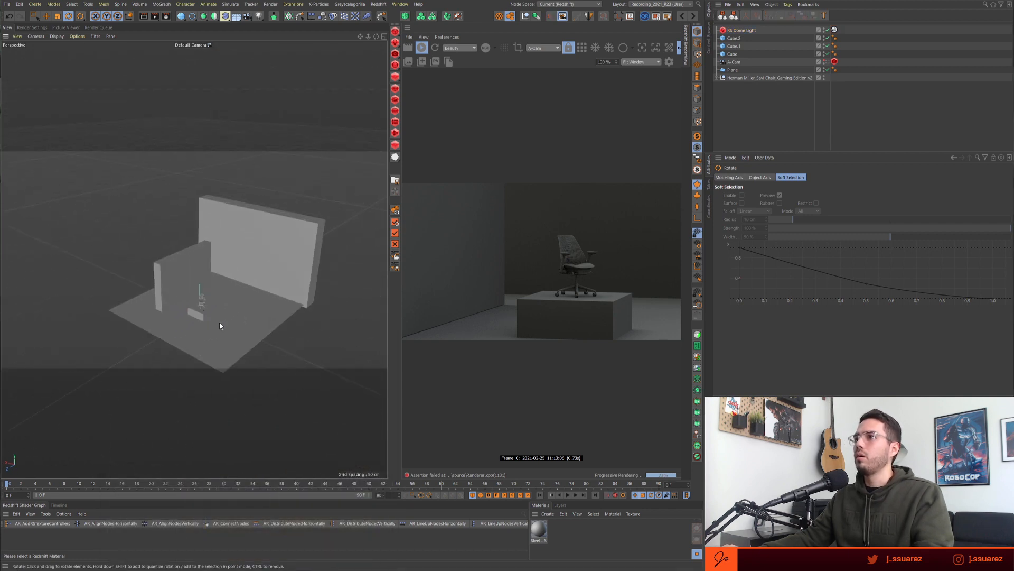
alt+drag(220, 322, 239, 318)
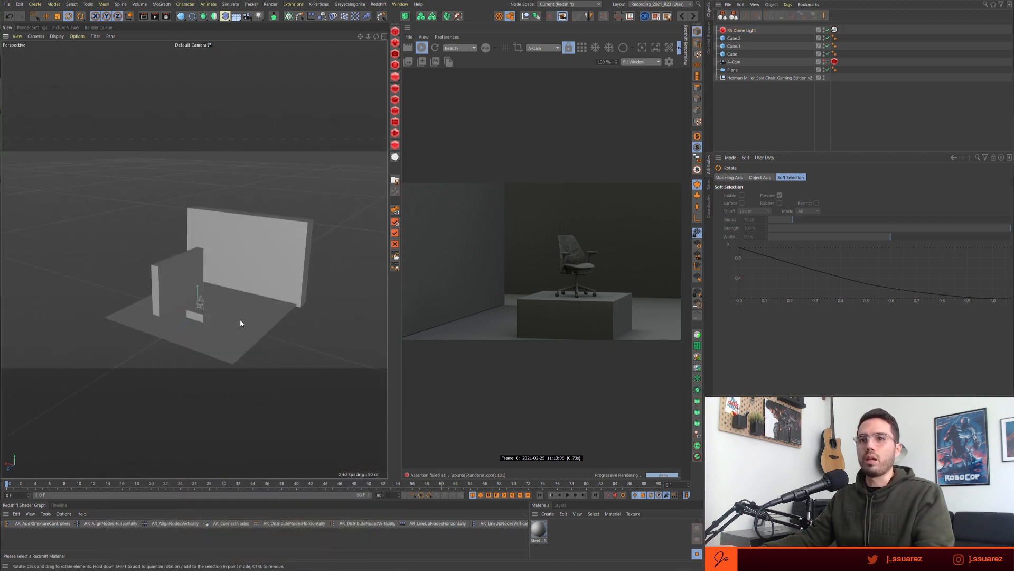
click(394, 44)
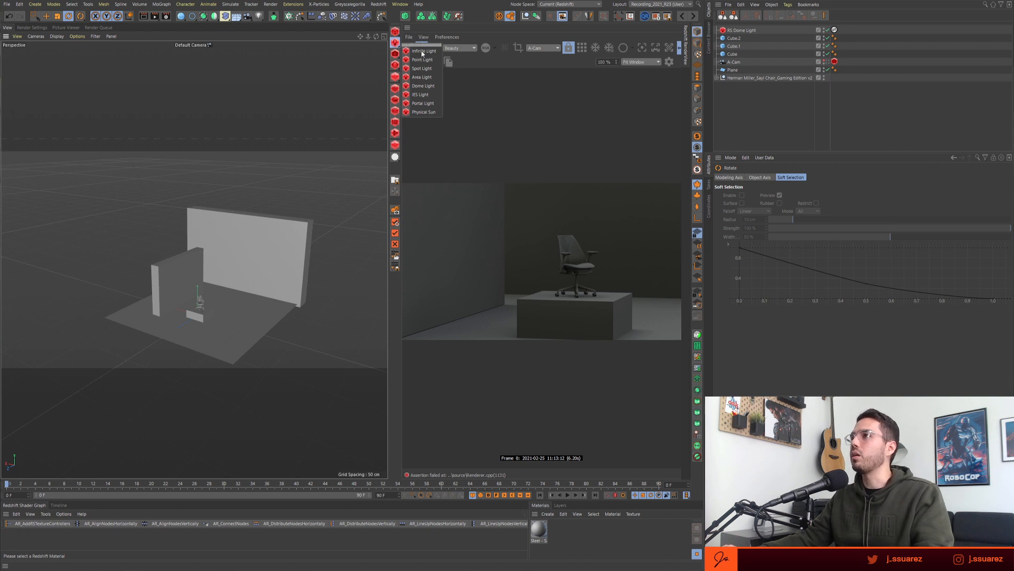
click(424, 68)
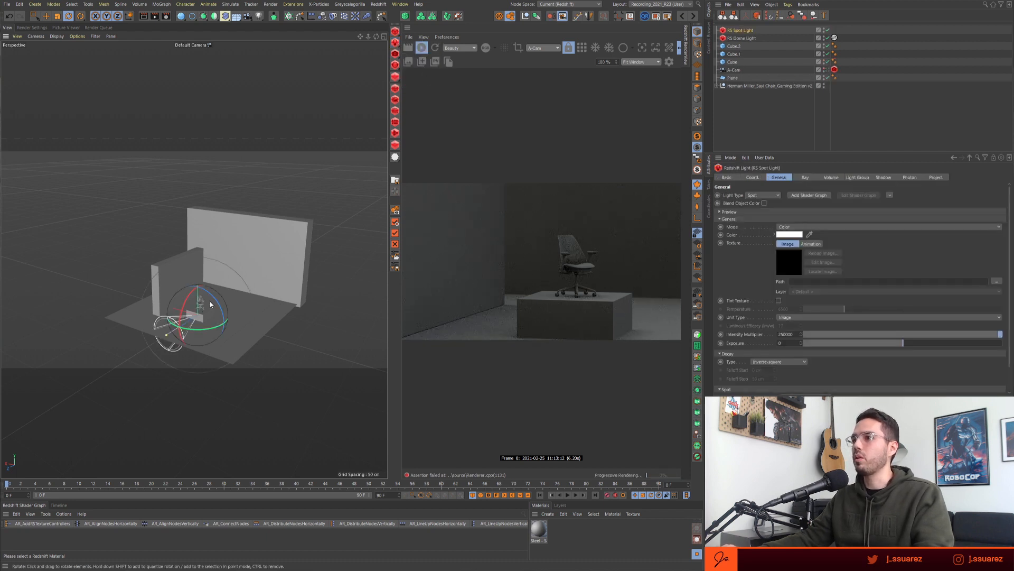
key(e)
drag(198, 259, 197, 196)
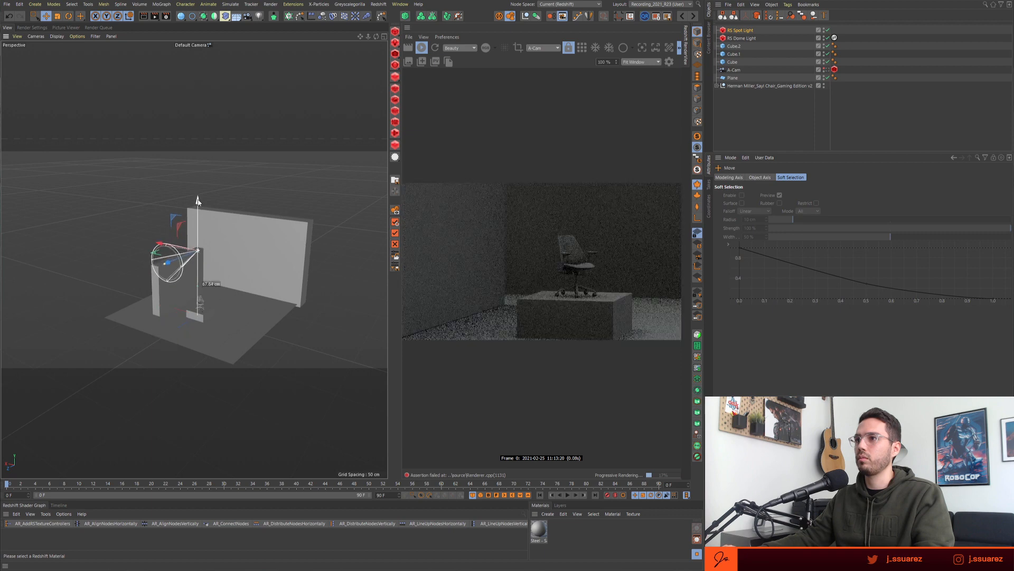
- Rotate the spot light to shine down toward the chair and fine-tune its placement above the pedestal
key(r)
drag(188, 236, 182, 273)
key(e)
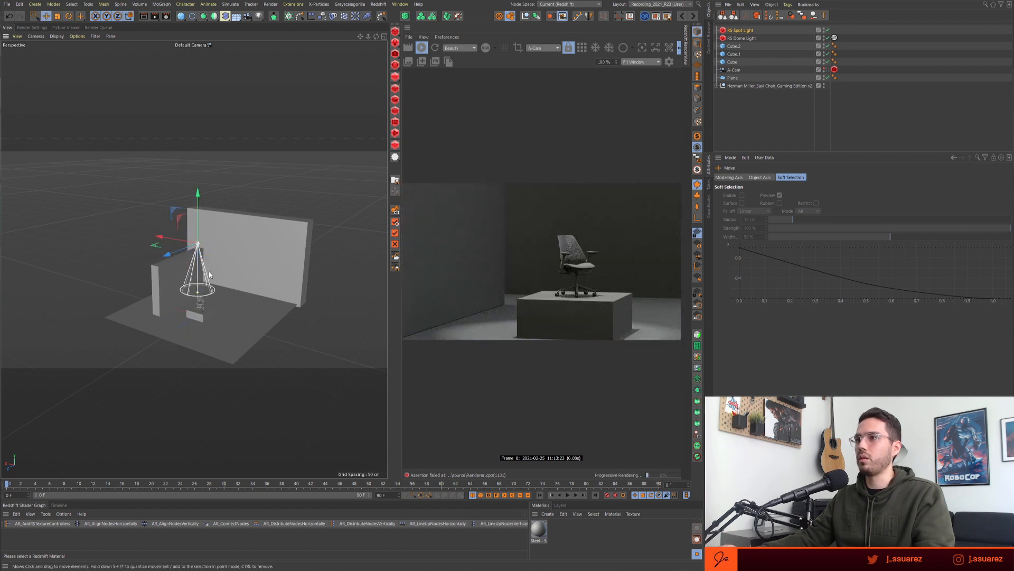
alt+drag(202, 314, 199, 240)
key(r)
key(e)
drag(195, 201, 195, 218)
- Duplicate the side wall to the opposite side of the set and turn another copy into a ceiling across both walls
click(141, 292)
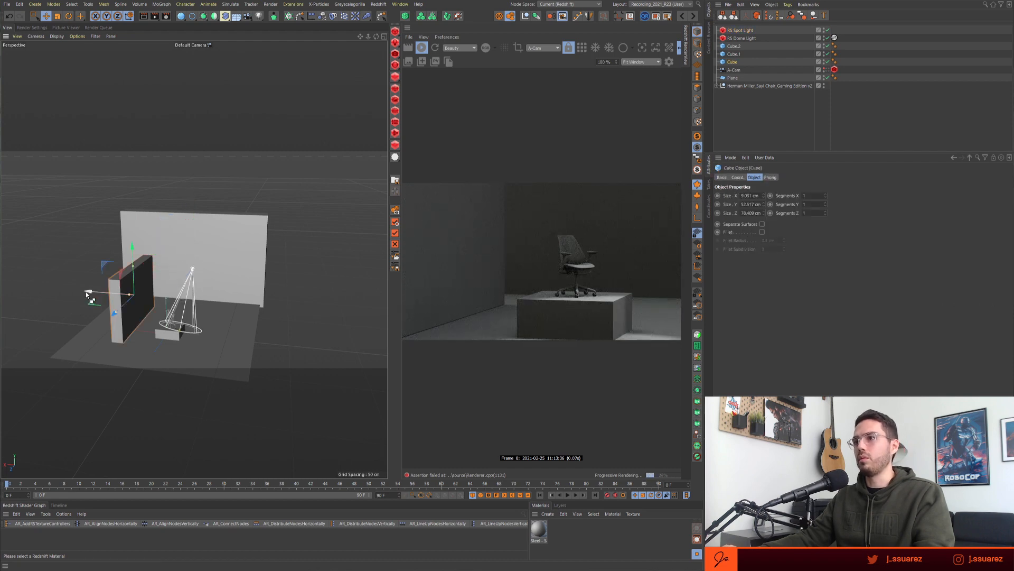
ctrl+drag(87, 294, 198, 310)
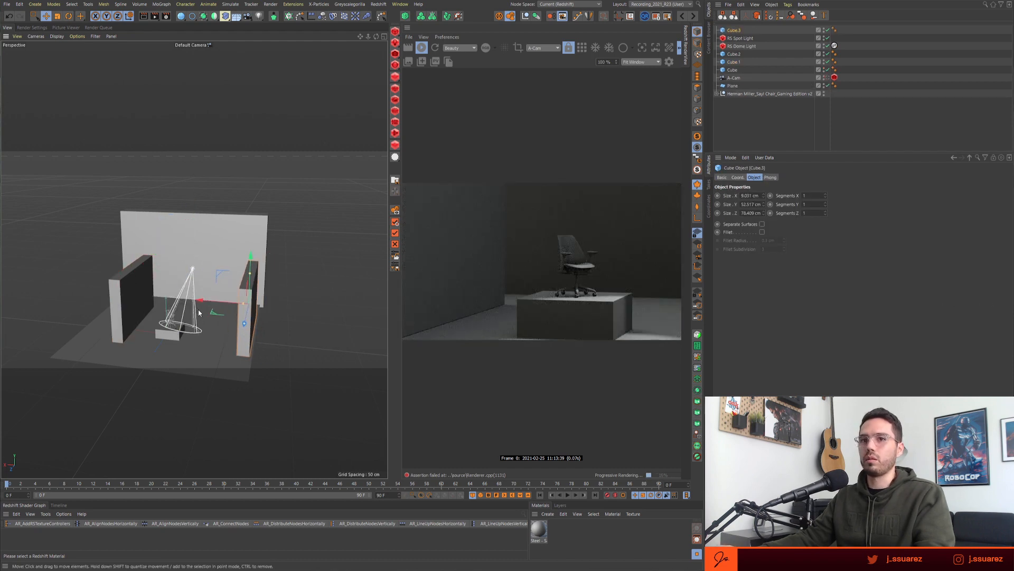
alt+drag(214, 343, 125, 370)
alt+drag(197, 331, 253, 317)
ctrl+drag(200, 299, 220, 328)
key(r)
key(e)
alt+middle_drag(243, 326, 235, 287)
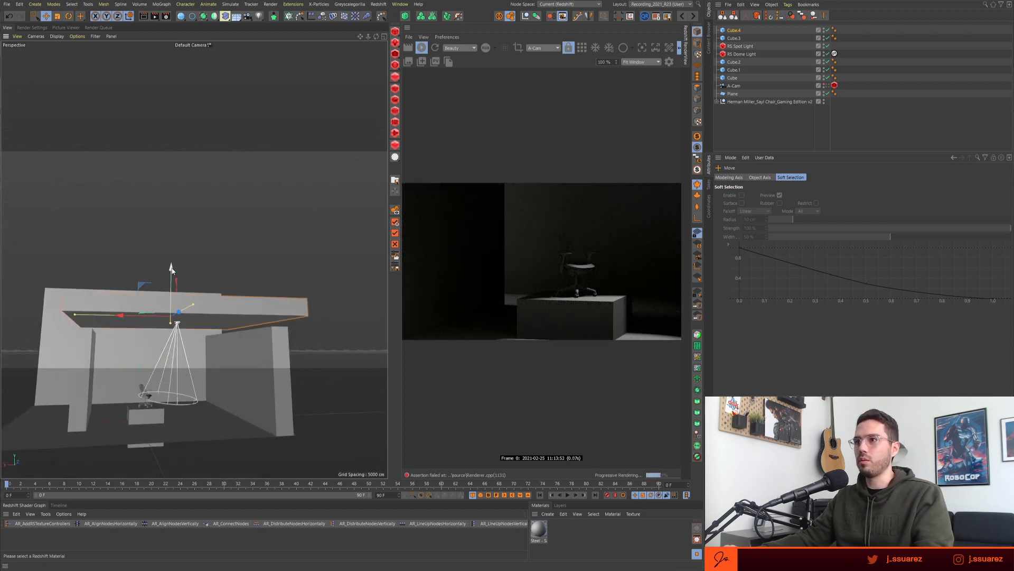
drag(172, 279, 174, 277)
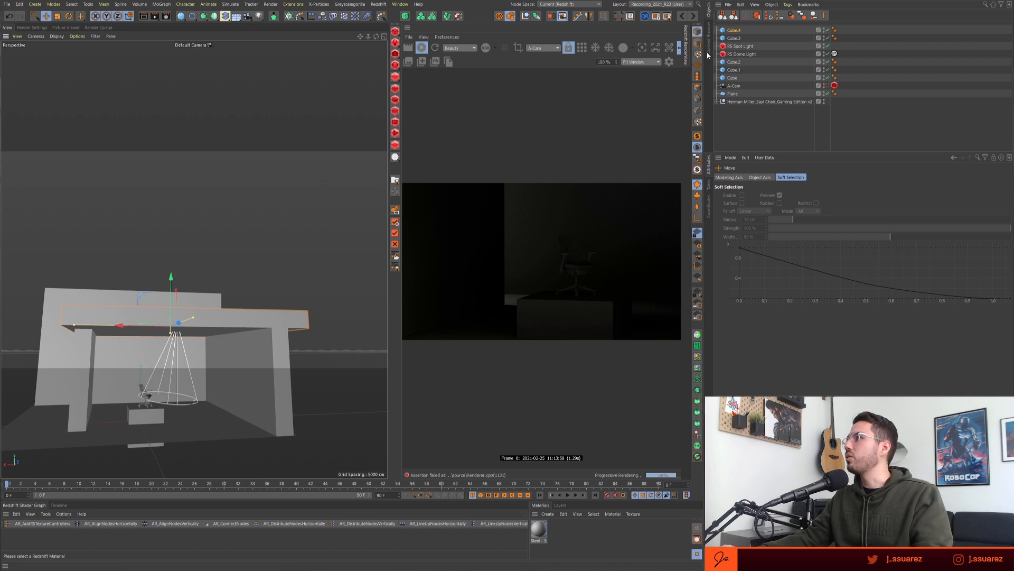
- Lower the spot light beneath the ceiling slab and shift it sideways over the chair
click(739, 47)
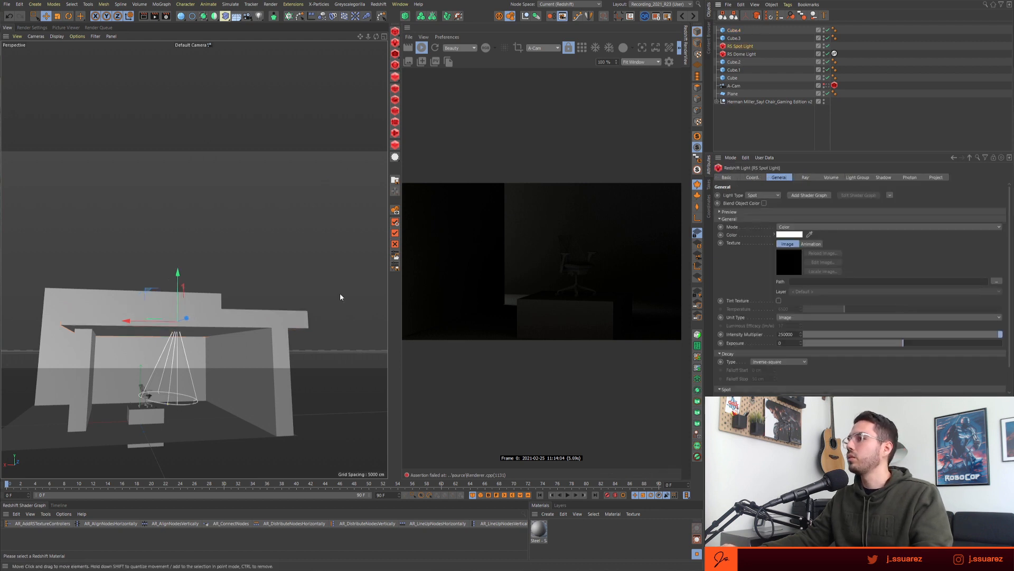
drag(182, 280, 178, 287)
drag(126, 334, 113, 335)
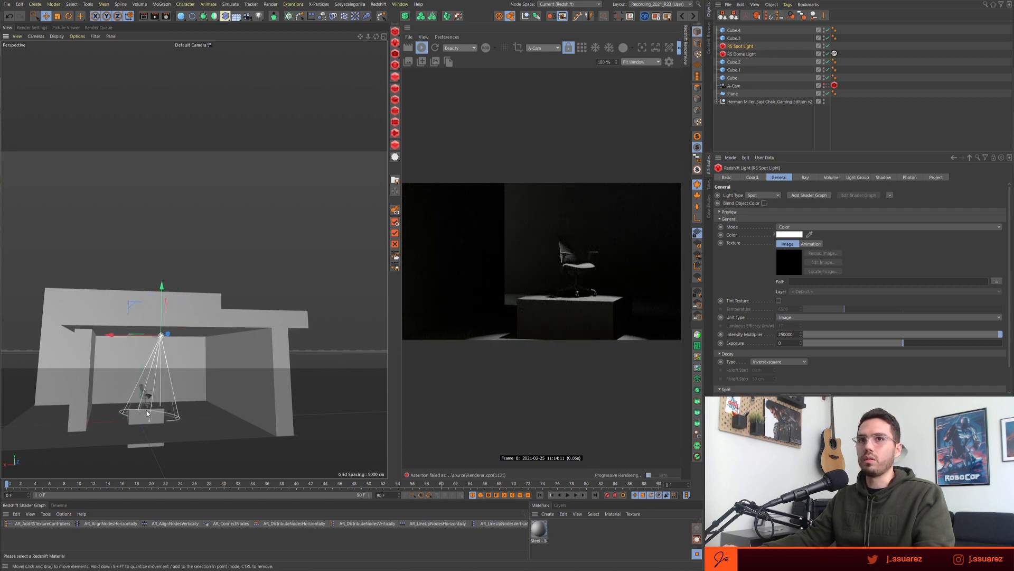
alt+middle_drag(147, 414, 230, 393)
alt+drag(230, 394, 247, 392)
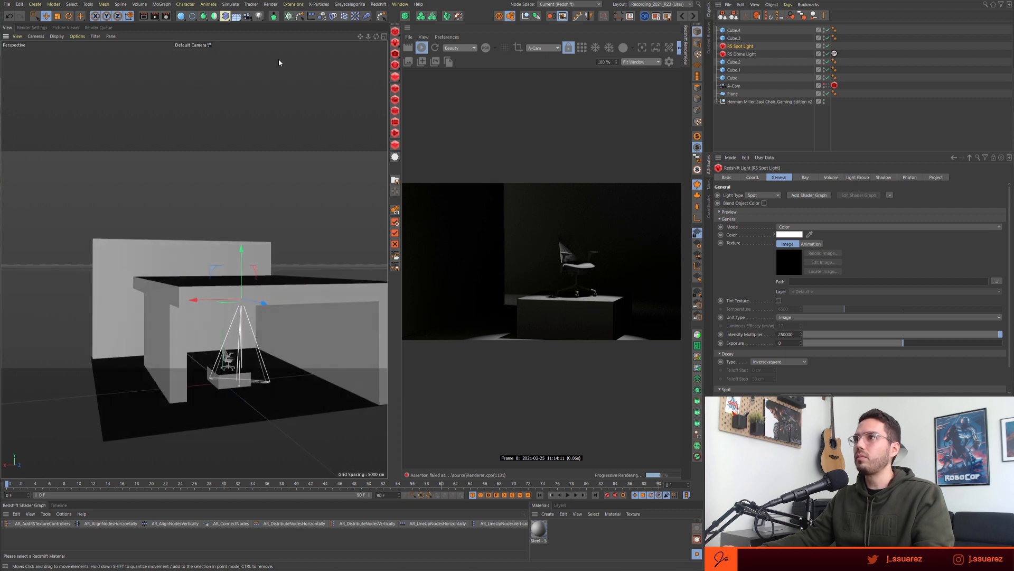
- Turn off Render Safe in the perspective viewport's safe frame settings
key(shift+v)
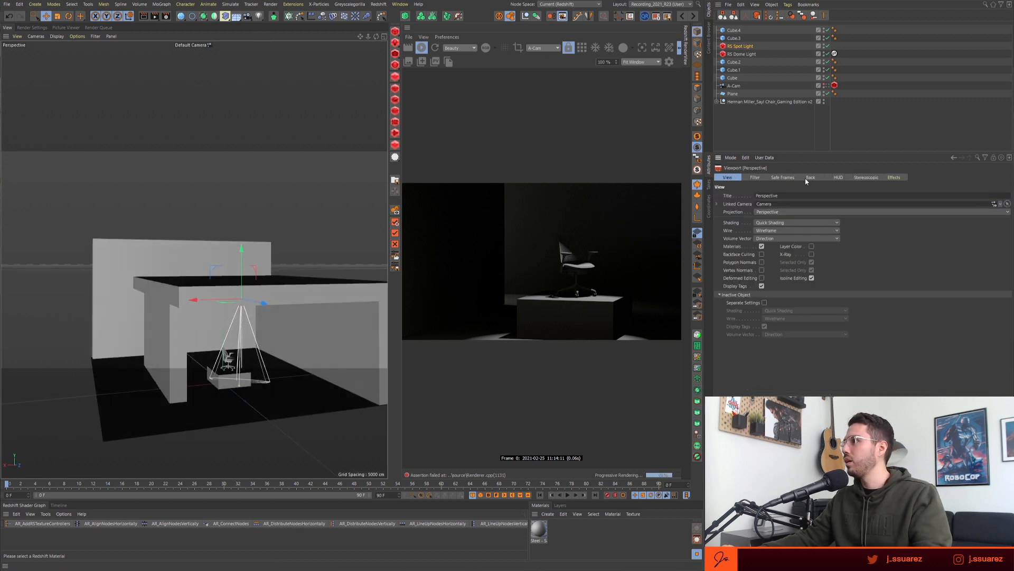
click(783, 177)
click(751, 242)
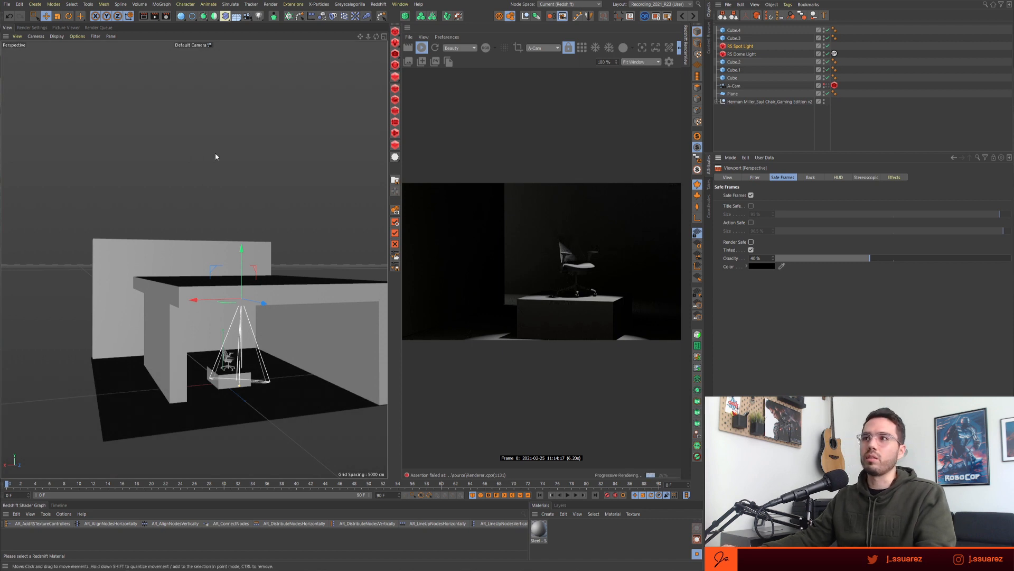
click(215, 153)
- Check the renderer choice in the render settings, keep Redshift, and return to the viewport
click(33, 28)
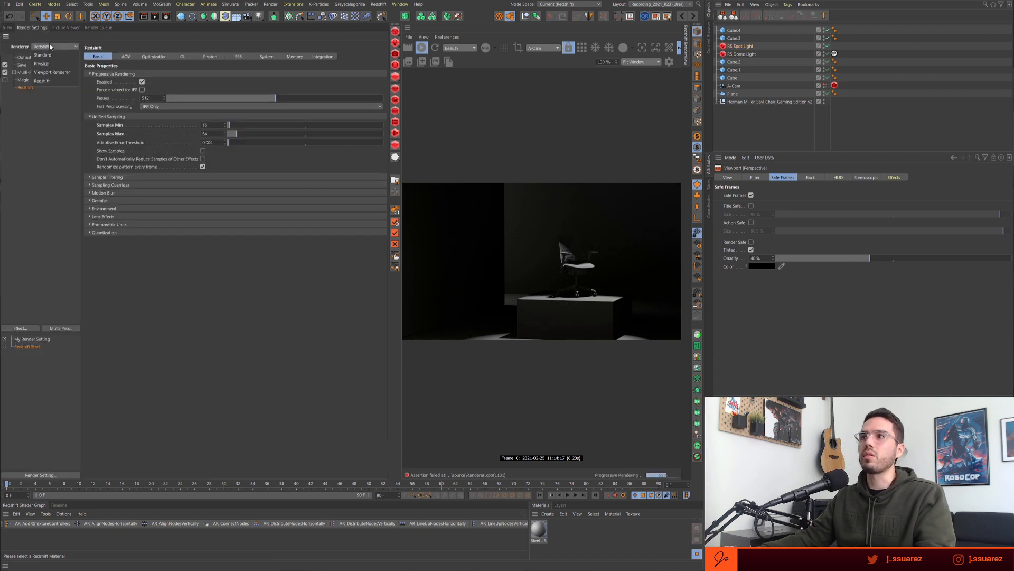
click(42, 81)
click(7, 27)
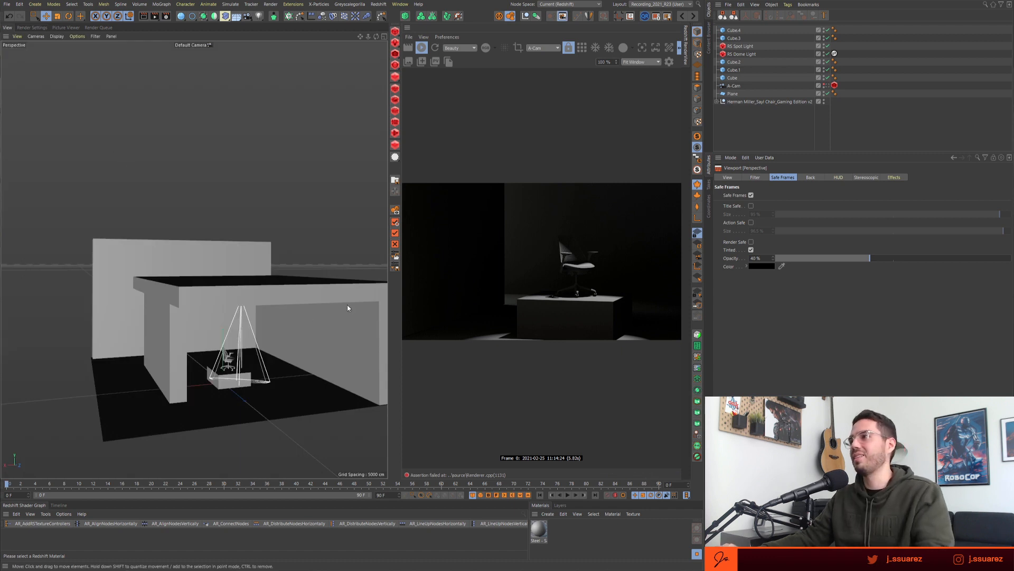
- Reposition the spot light sideways and in depth so it lights the chair and pedestal from the front
click(739, 46)
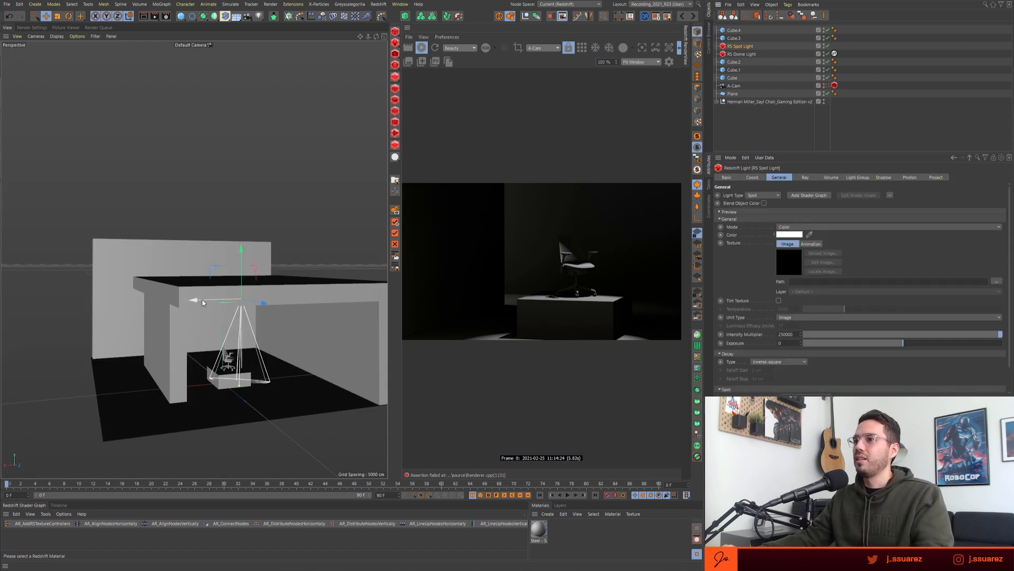
drag(189, 299, 203, 300)
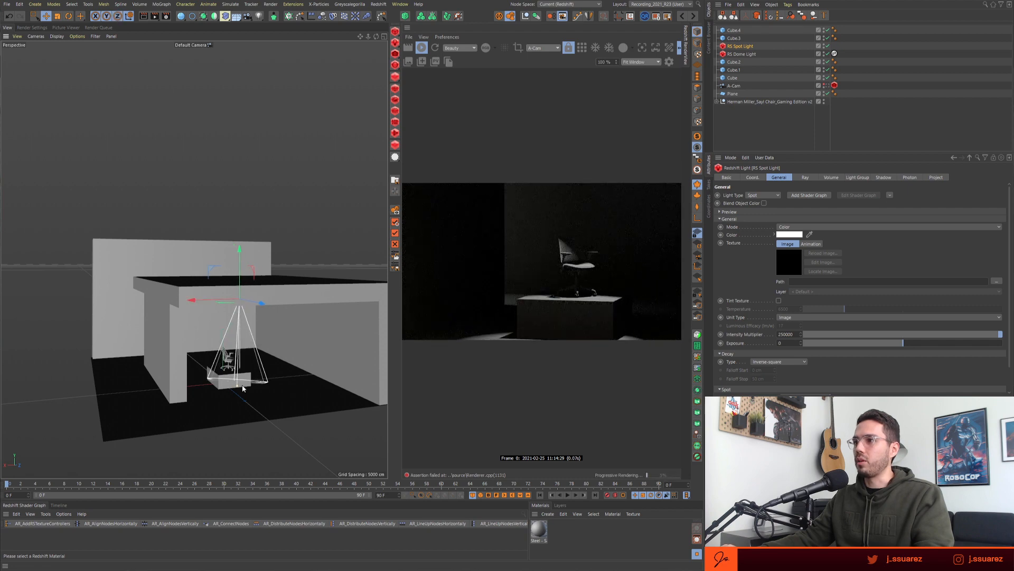
alt+drag(242, 387, 185, 415)
drag(234, 324, 251, 319)
- Widen the spot light's cone angle to 52.1°
alt+drag(246, 395, 249, 387)
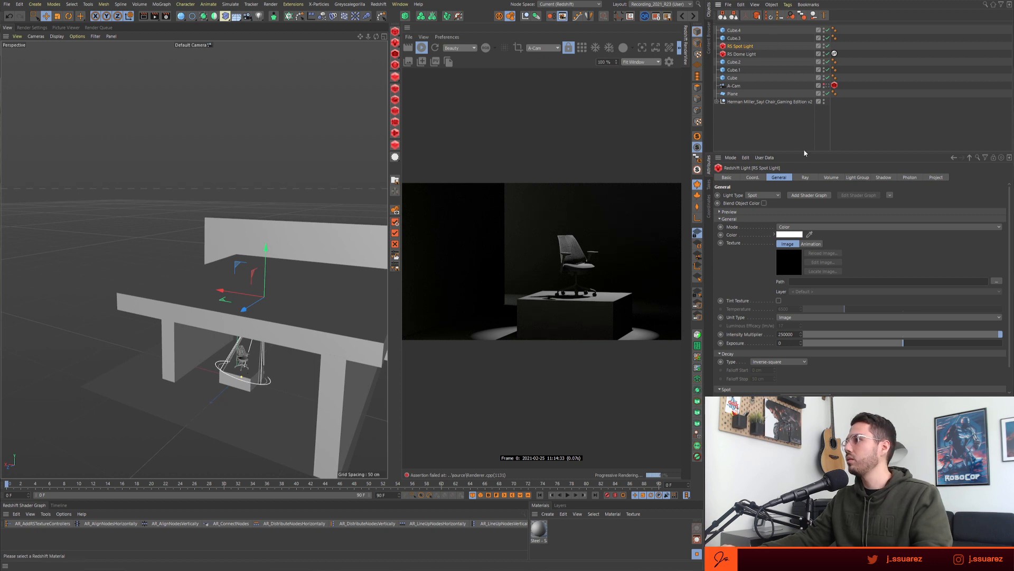
drag(804, 152, 805, 122)
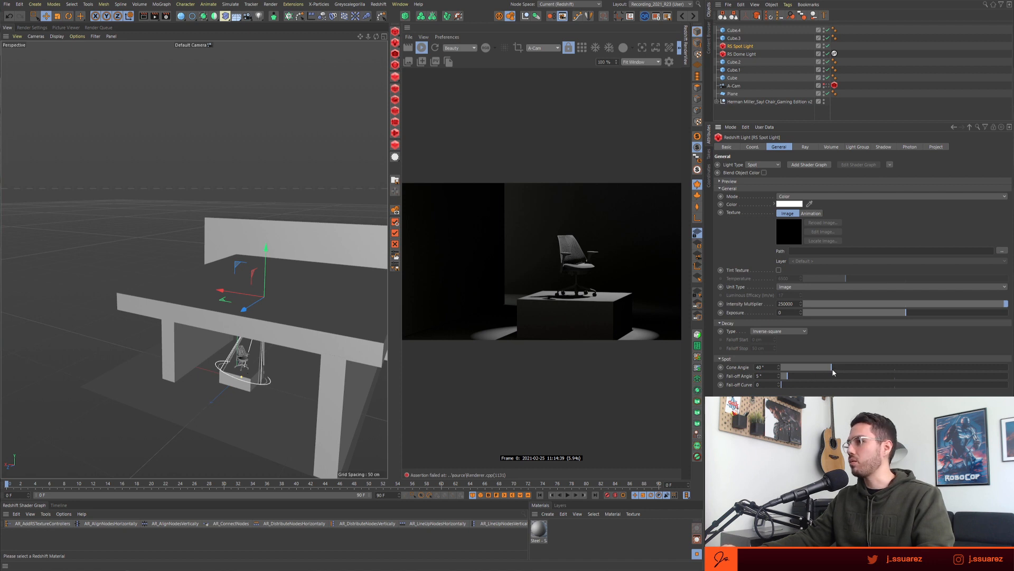
drag(836, 369, 847, 367)
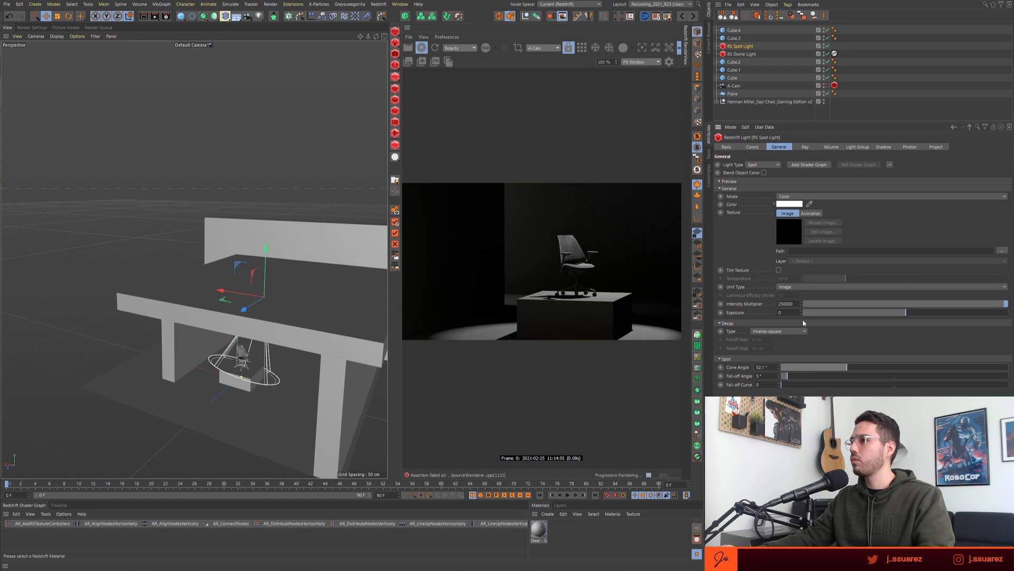
- Add a Redshift area light to the scene and clear the selection
click(396, 44)
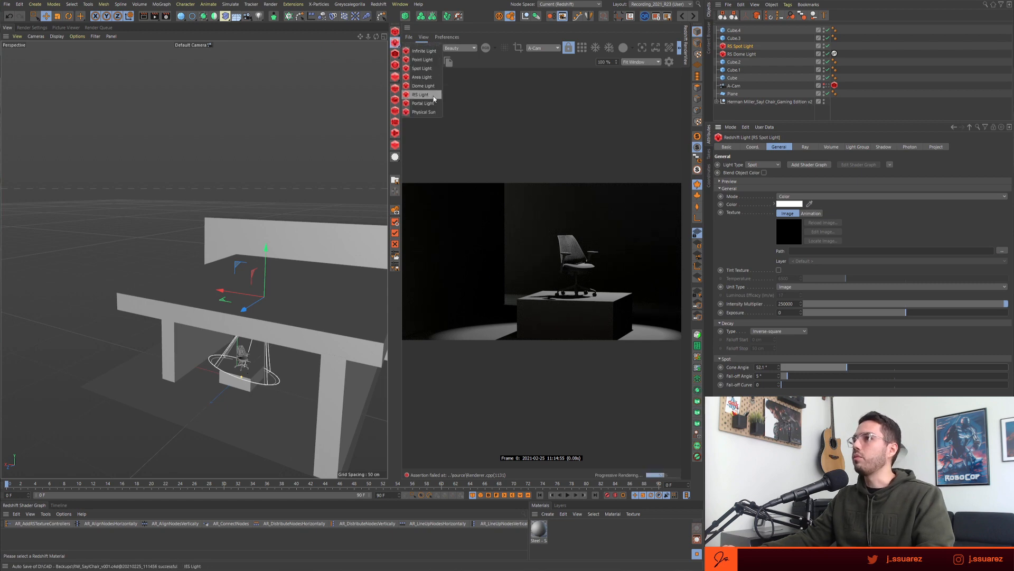
click(422, 78)
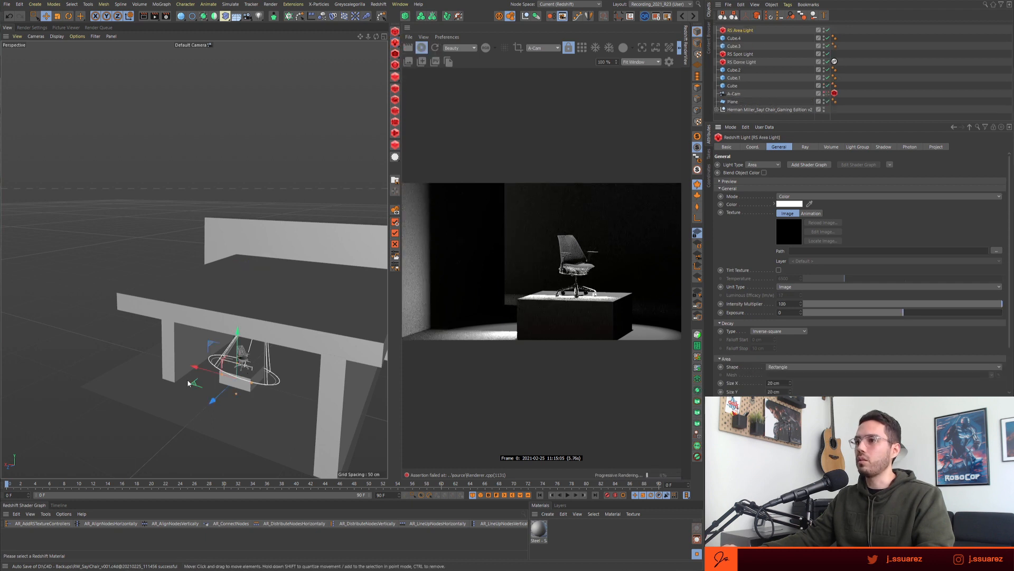
click(334, 124)
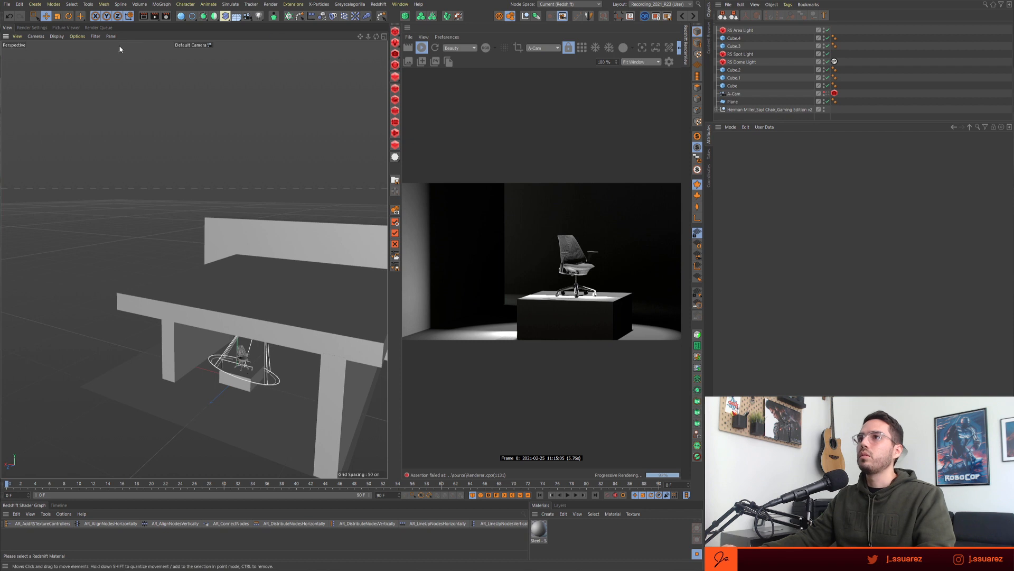
- Select the RS area light and set it as the viewport's active camera
click(32, 37)
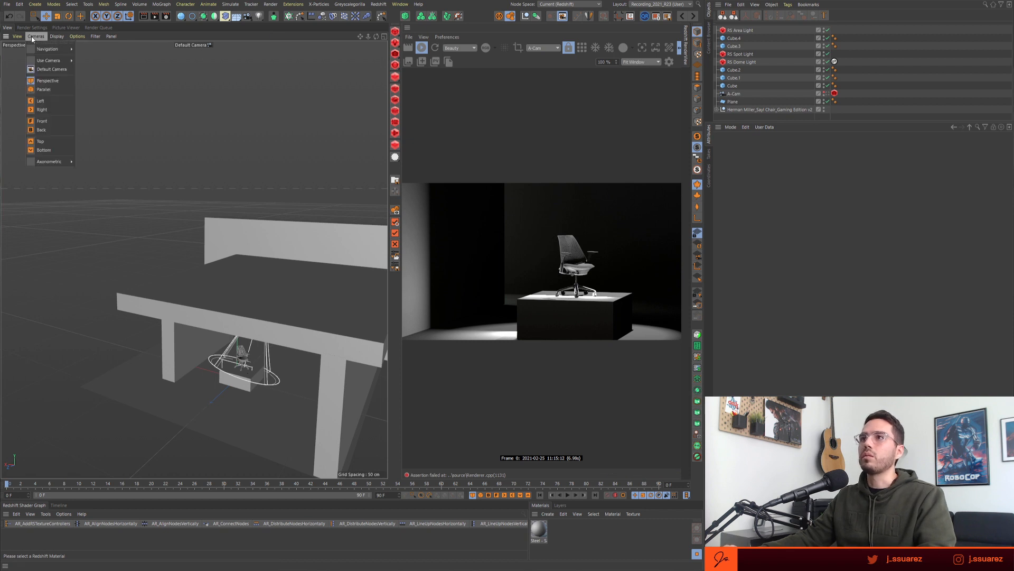
mouse_move(50, 50)
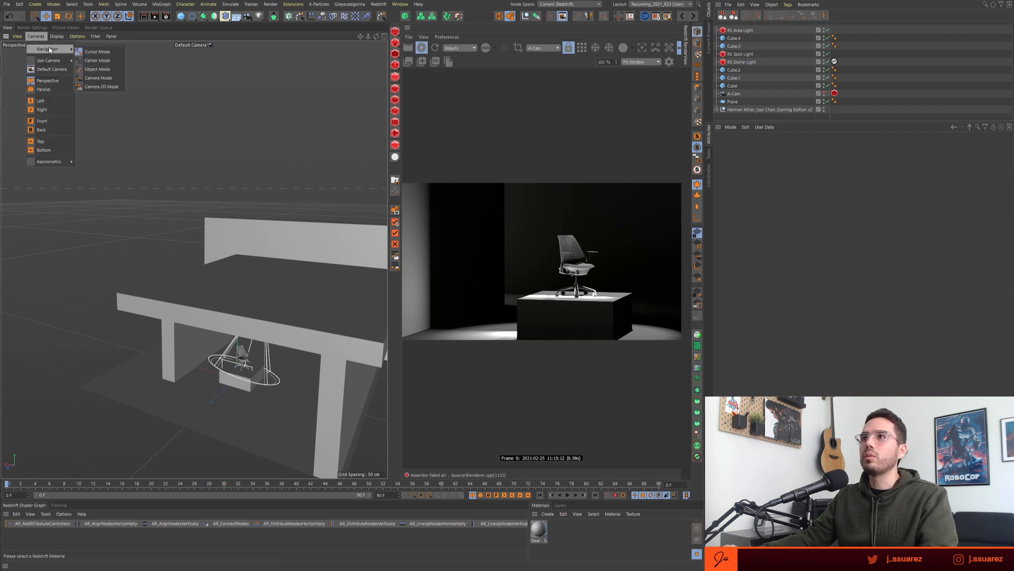
click(22, 38)
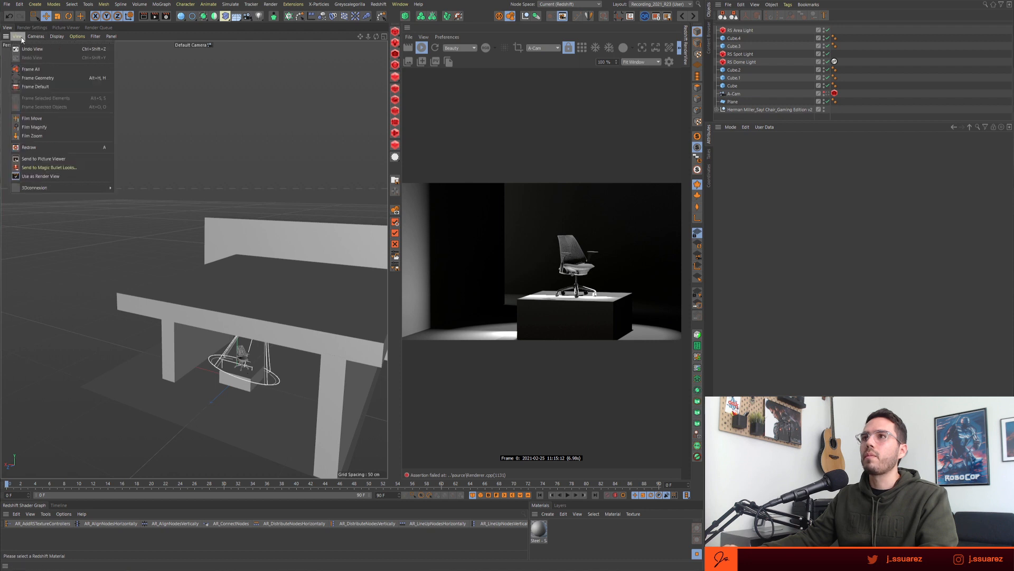
click(54, 36)
mouse_move(35, 36)
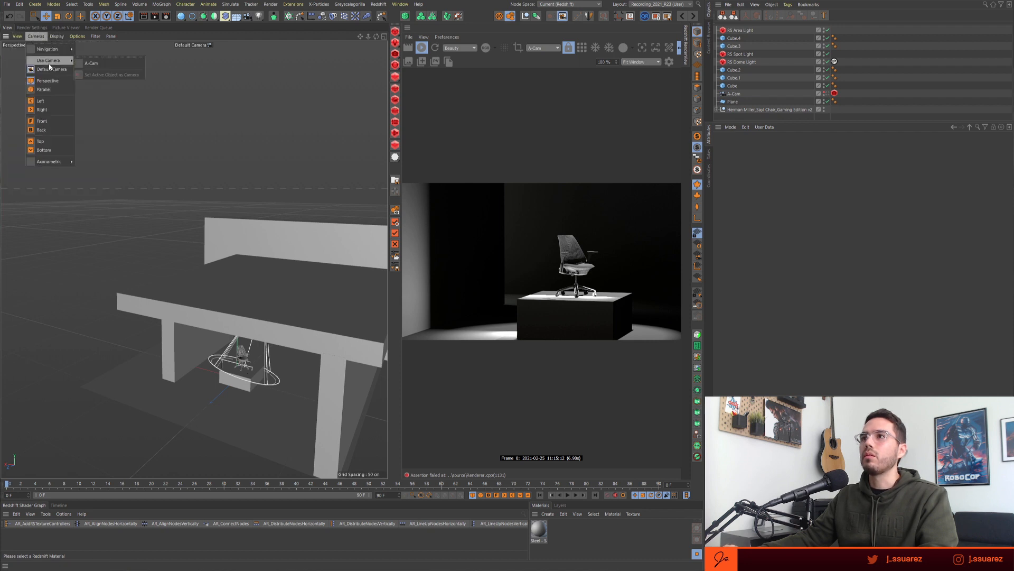
click(738, 33)
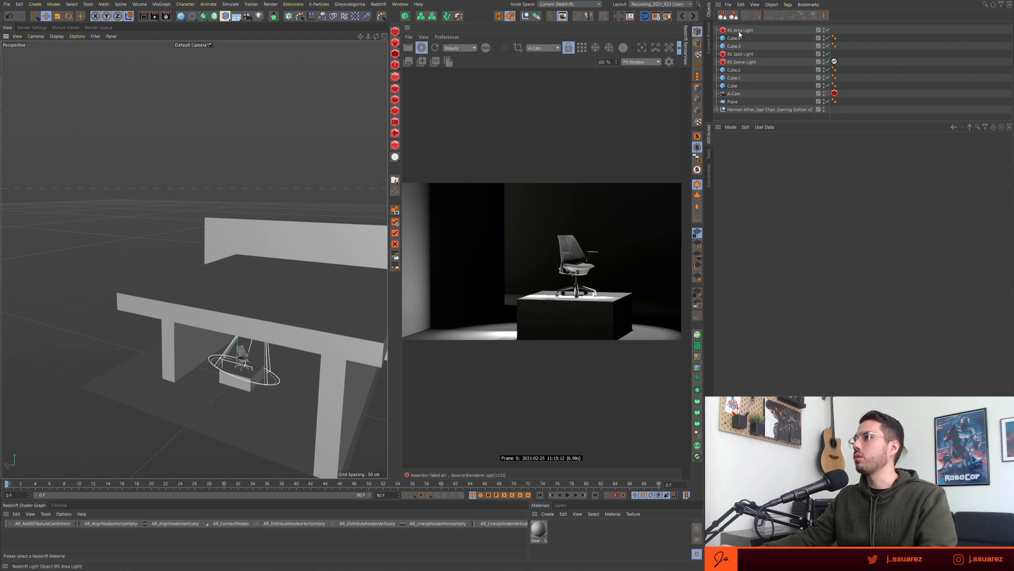
click(740, 33)
click(57, 36)
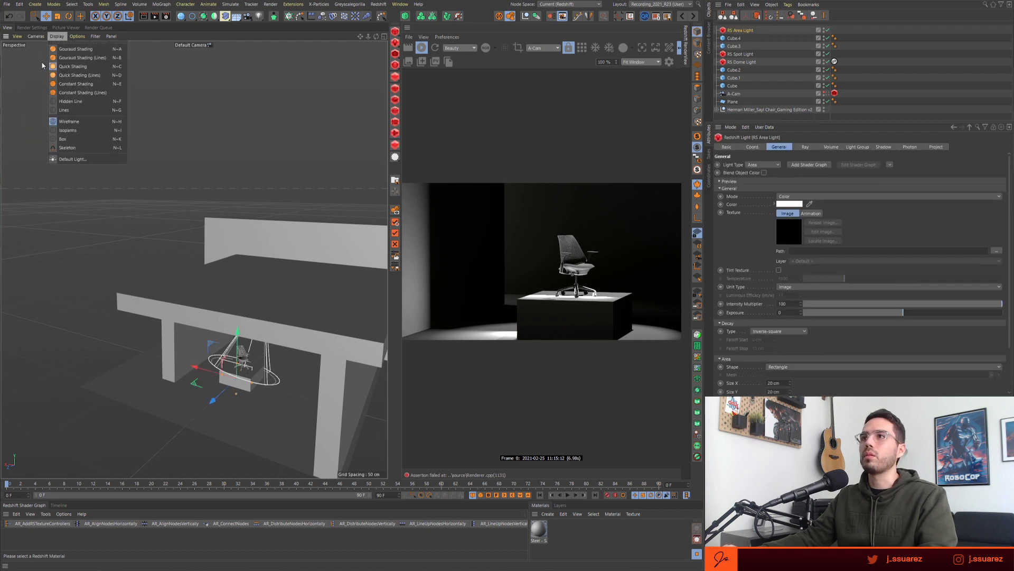
mouse_move(36, 36)
mouse_move(47, 61)
click(112, 75)
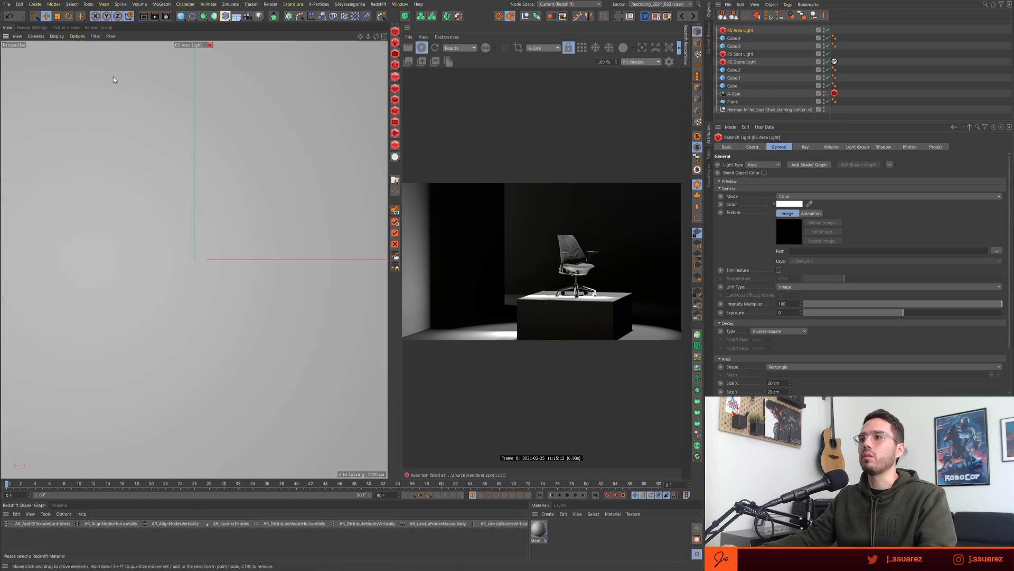
- Position and aim the area light beside the side walls by navigating while looking through it
alt+drag(262, 275, 84, 277)
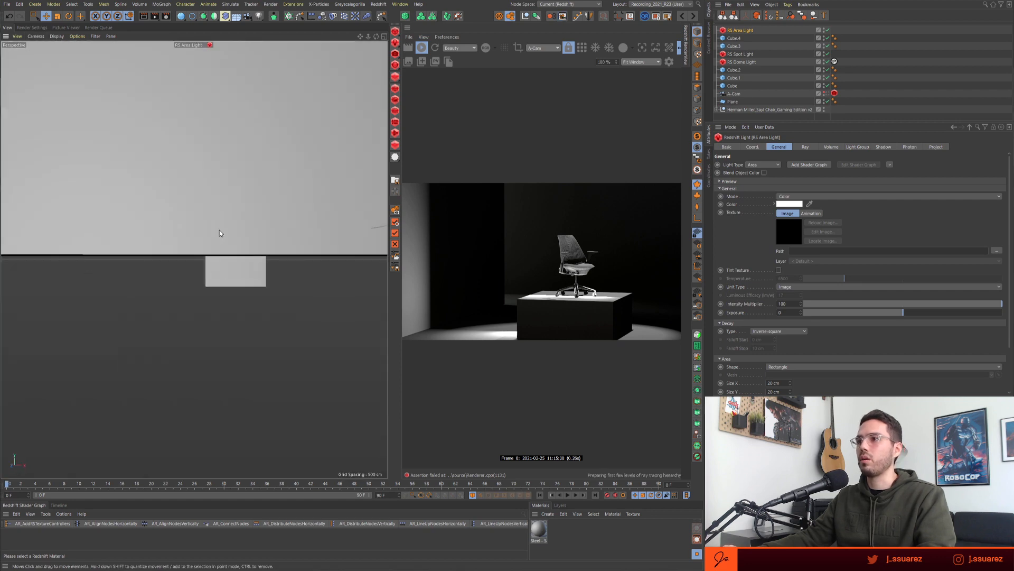
alt+drag(219, 230, 385, 267)
alt+middle_drag(66, 266, 171, 266)
alt+drag(172, 265, 200, 252)
alt+right_drag(199, 249, 239, 237)
alt+middle_drag(240, 237, 144, 276)
scroll(144, 277, up, 1)
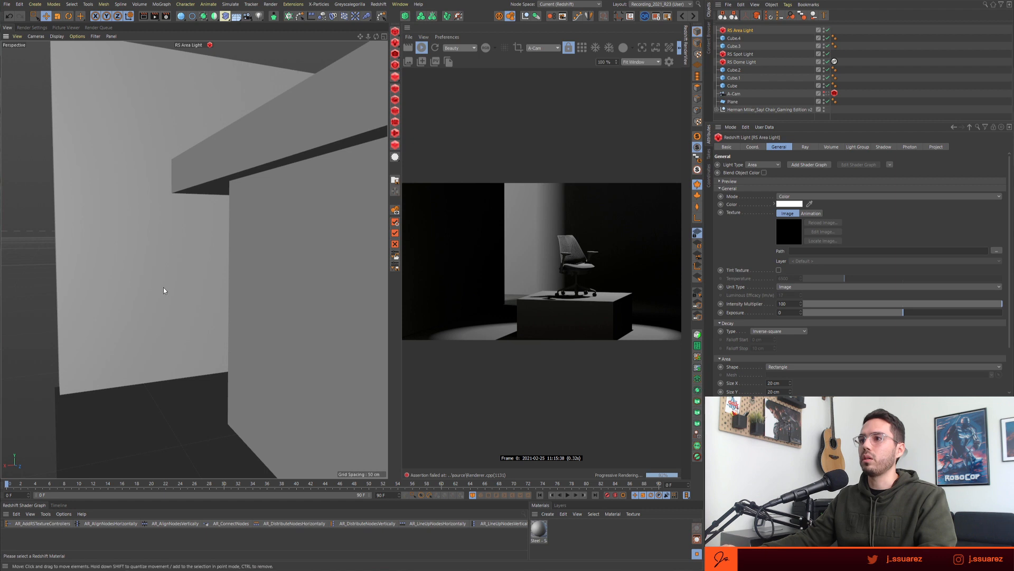
alt+right_drag(163, 290, 161, 288)
alt+middle_drag(161, 288, 169, 259)
alt+right_drag(169, 263, 168, 263)
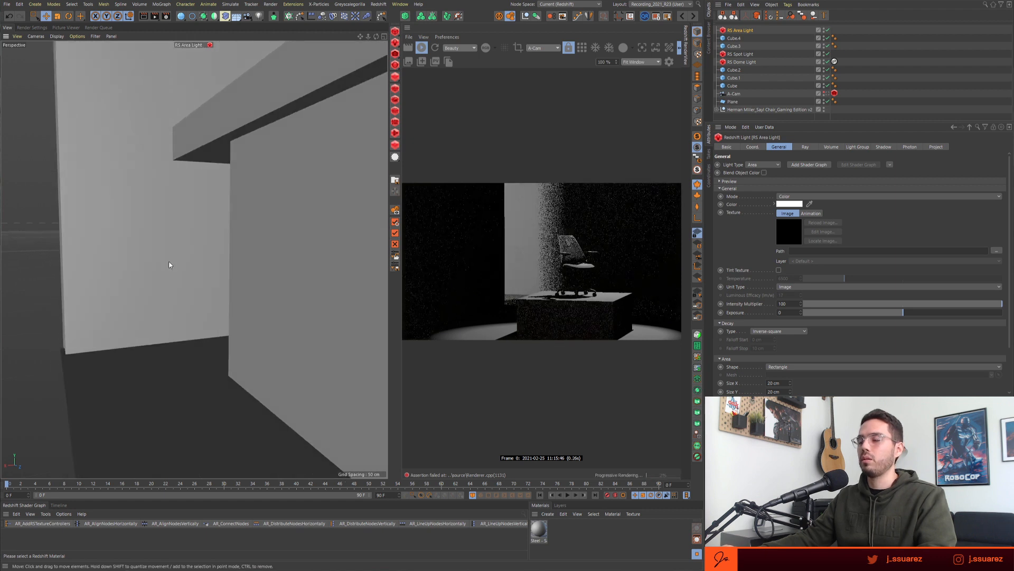
- Scale the area light down to about 2.2 cm and return the viewport to the default camera
key(t)
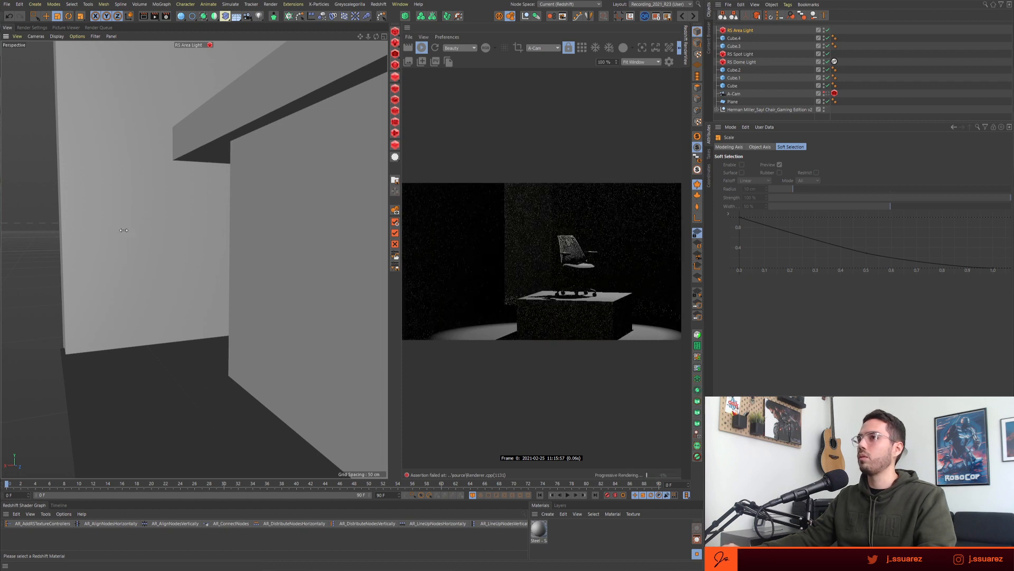
click(182, 46)
click(205, 53)
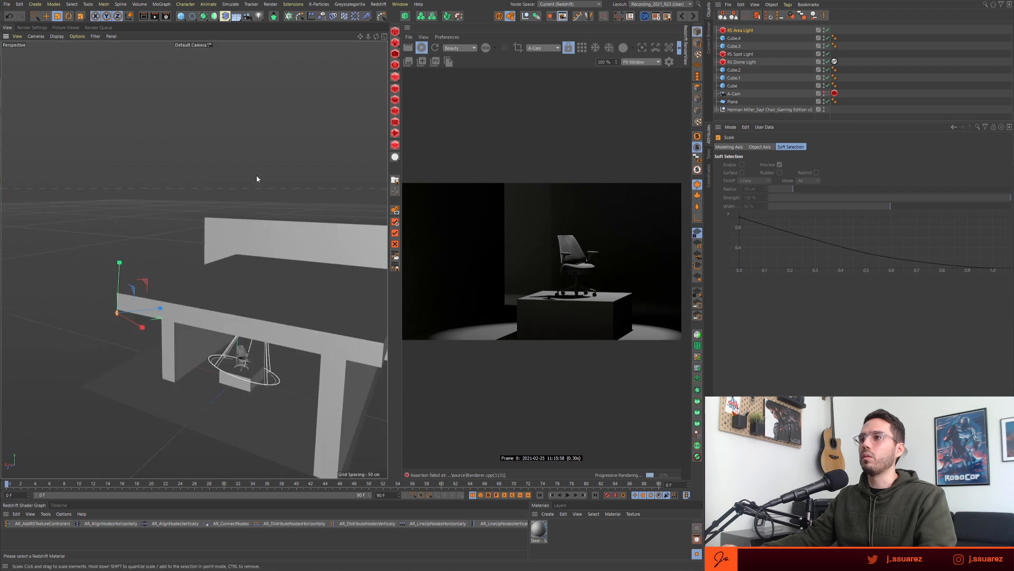
alt+drag(171, 339, 218, 324)
key(e)
alt+right_drag(148, 334, 170, 329)
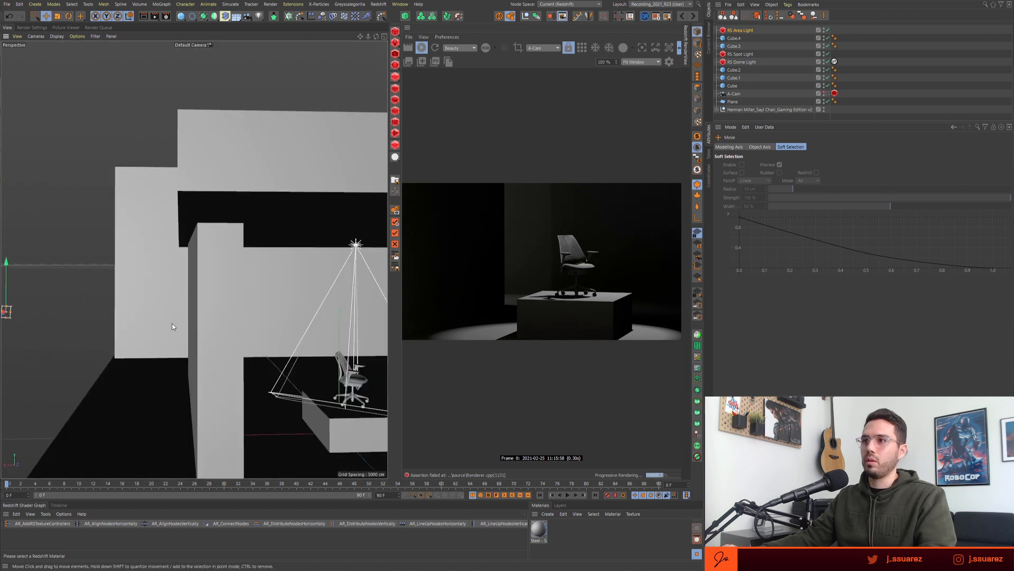
alt+middle_drag(170, 328, 236, 310)
alt+drag(236, 313, 211, 312)
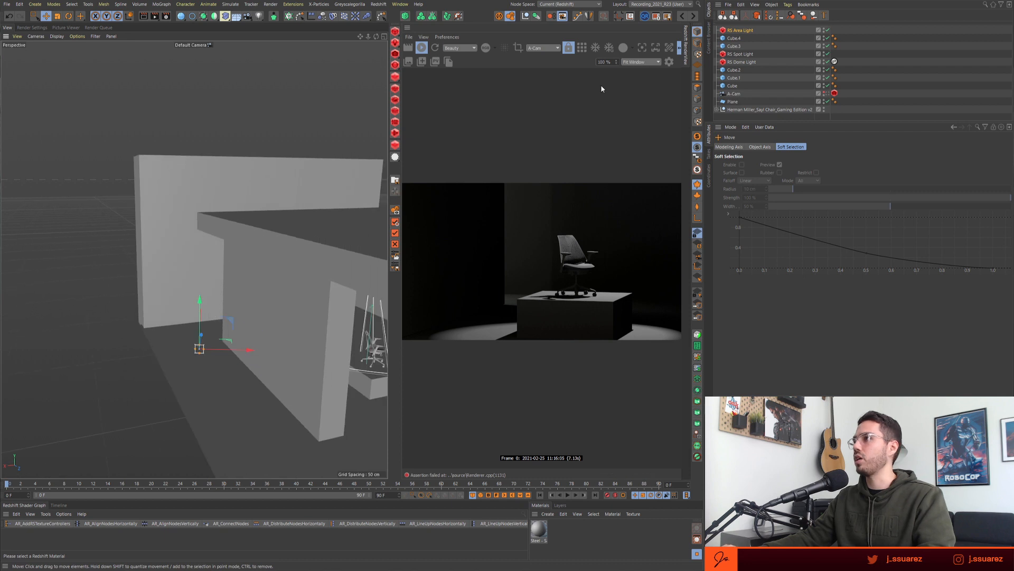
- Set the area light's intensity multiplier to 2500 and shift the light sideways and upward near the back wall
click(738, 31)
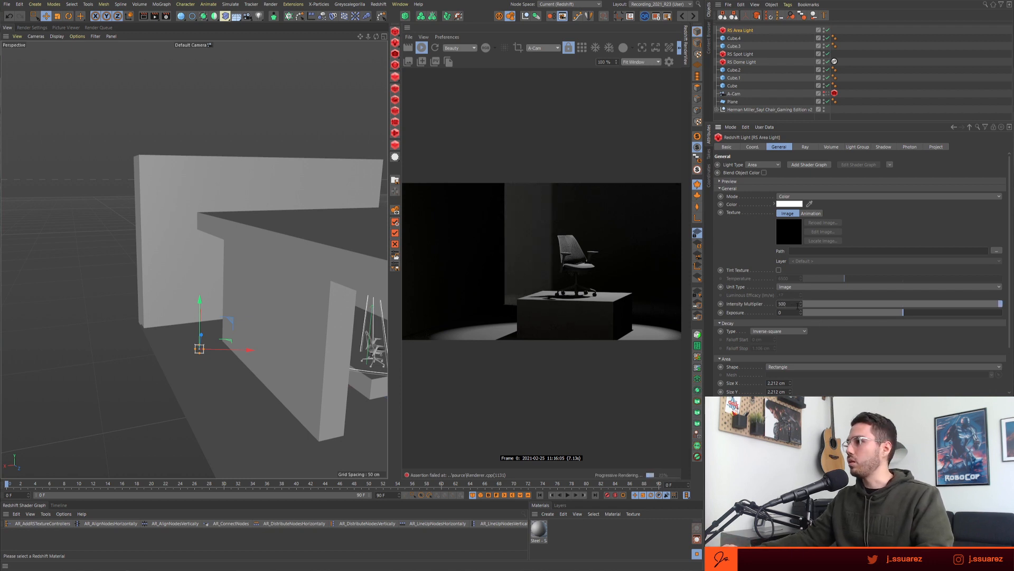
text(2500)
key(Return)
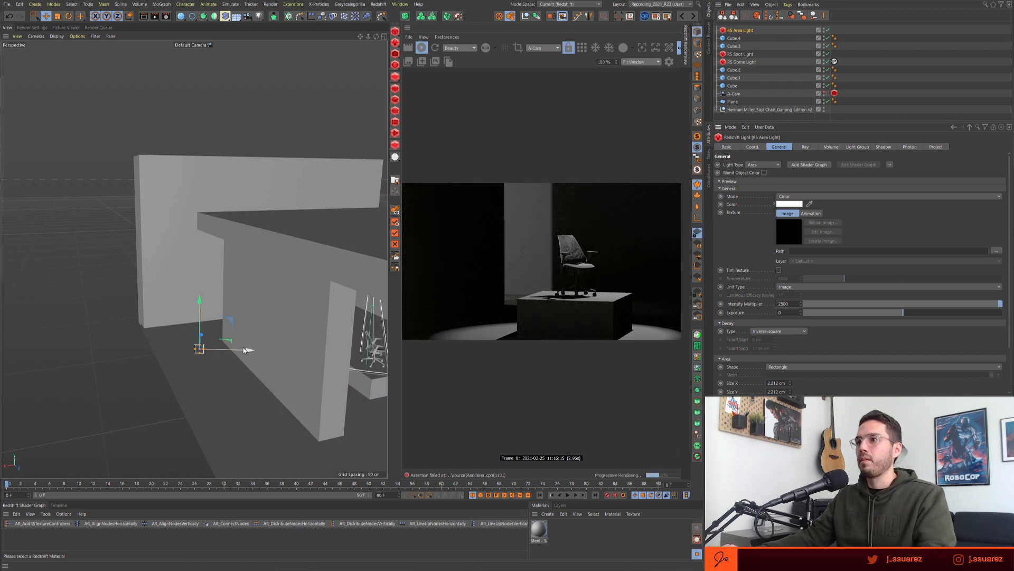
drag(245, 351, 202, 348)
drag(162, 264, 164, 252)
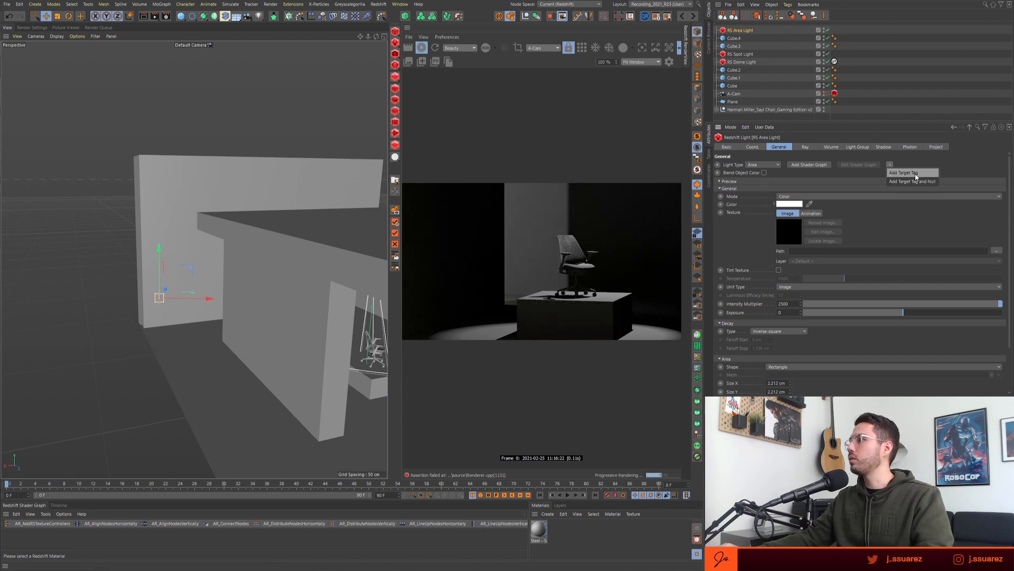
- Add a Target tag to the area light and create a null named Light target
click(915, 173)
click(525, 16)
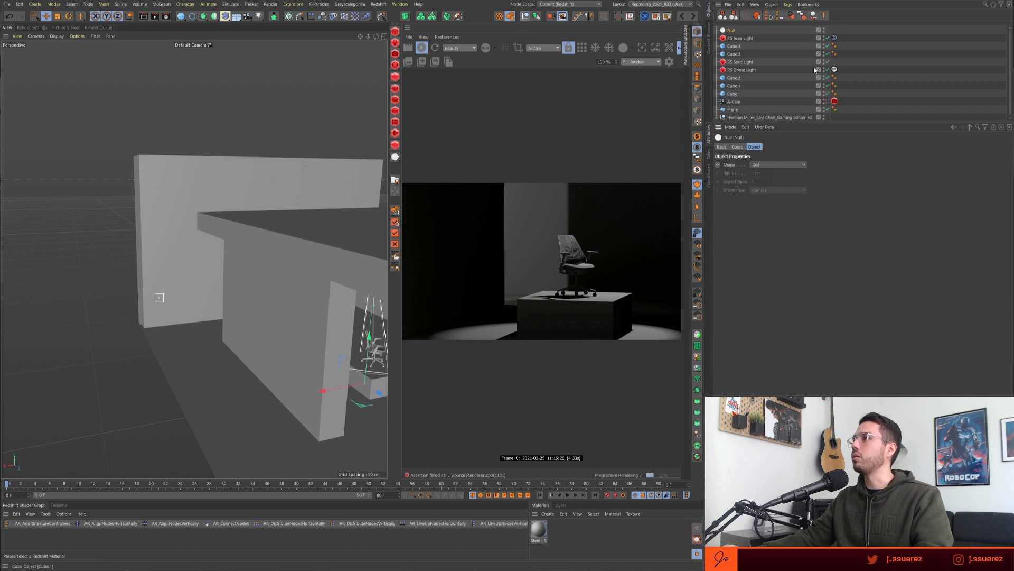
double_click(732, 31)
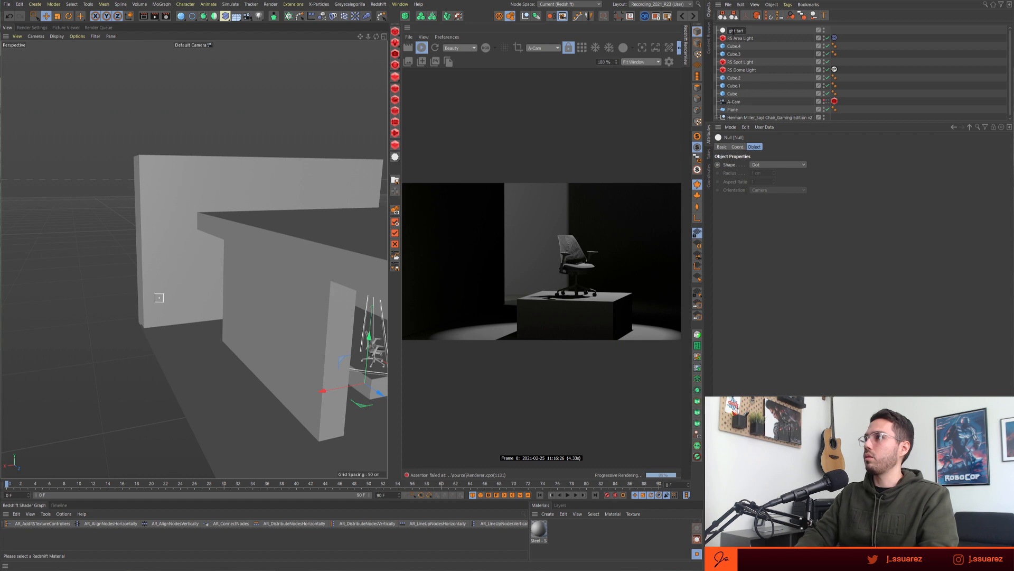
text(Light tartg)
key(BackSpace)
key(BackSpace)
key(BackSpace)
text(rge)
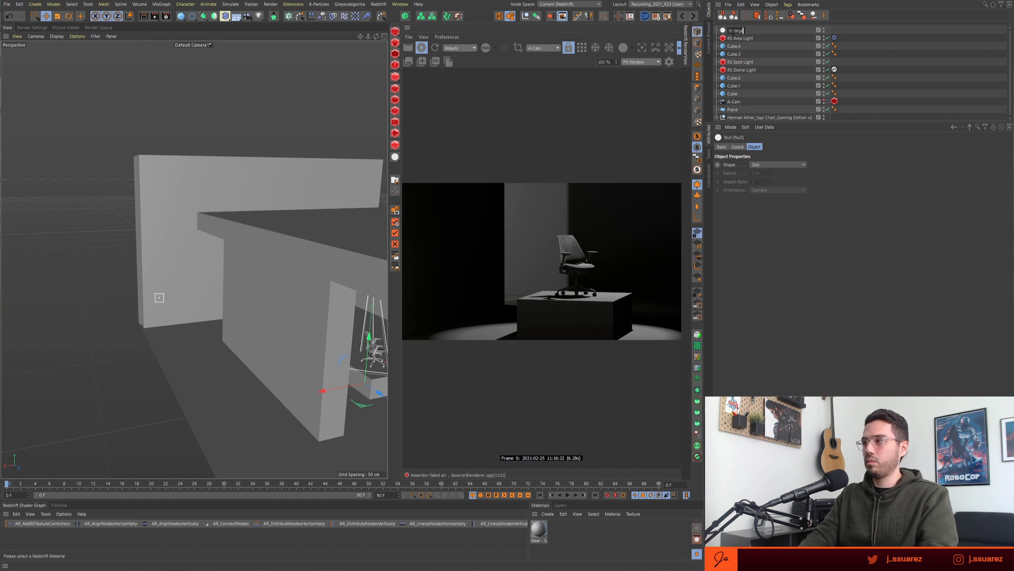
text(t)
key(Return)
- Assign the Light target null as the target object of the area light's Target tag
click(741, 37)
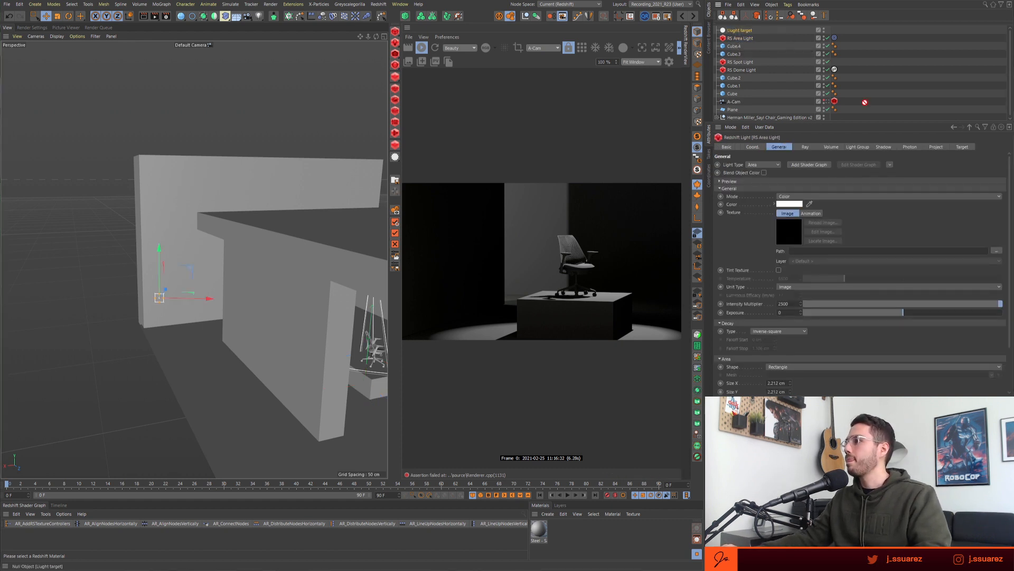
drag(865, 102, 819, 253)
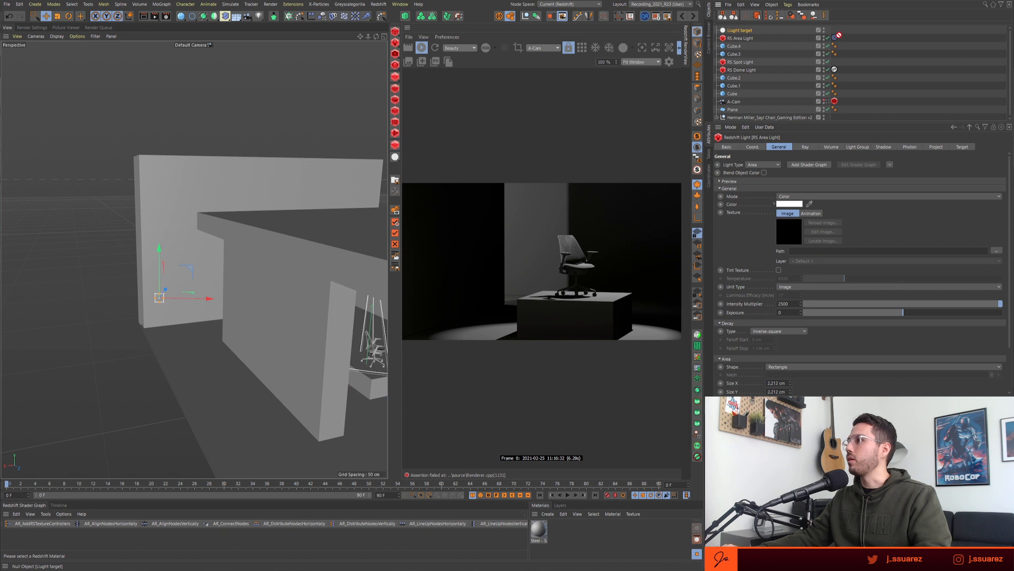
click(836, 39)
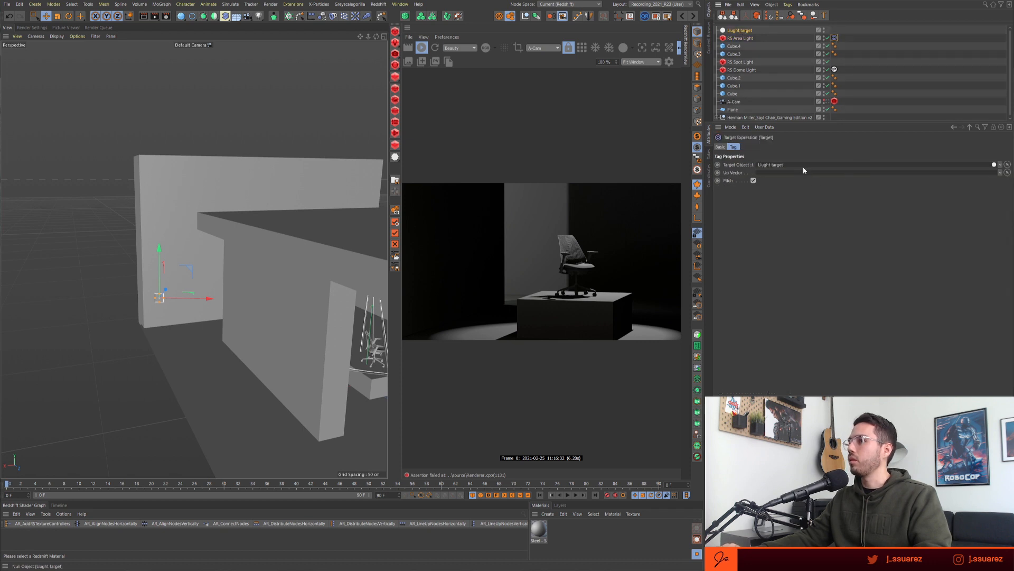
- Move the Light target null to the gap beside the back wall and set its display shape to Sphere
click(742, 30)
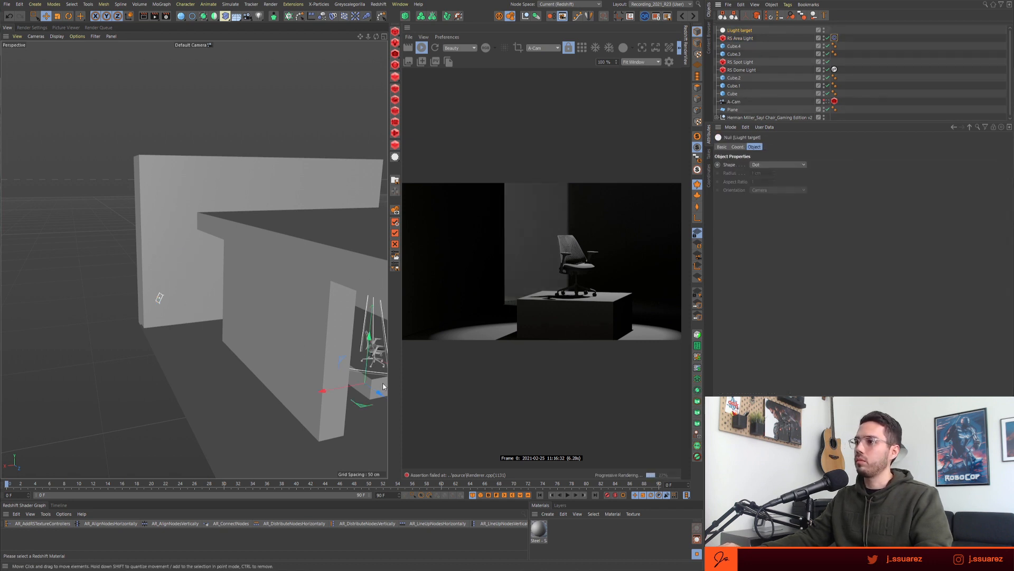
drag(383, 386, 159, 316)
drag(201, 258, 201, 243)
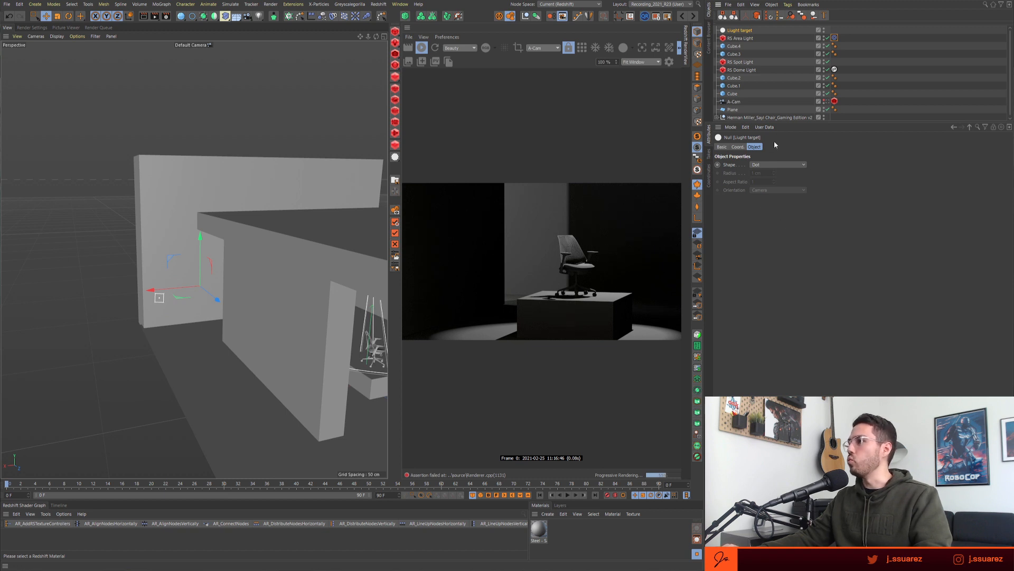
click(777, 165)
click(779, 293)
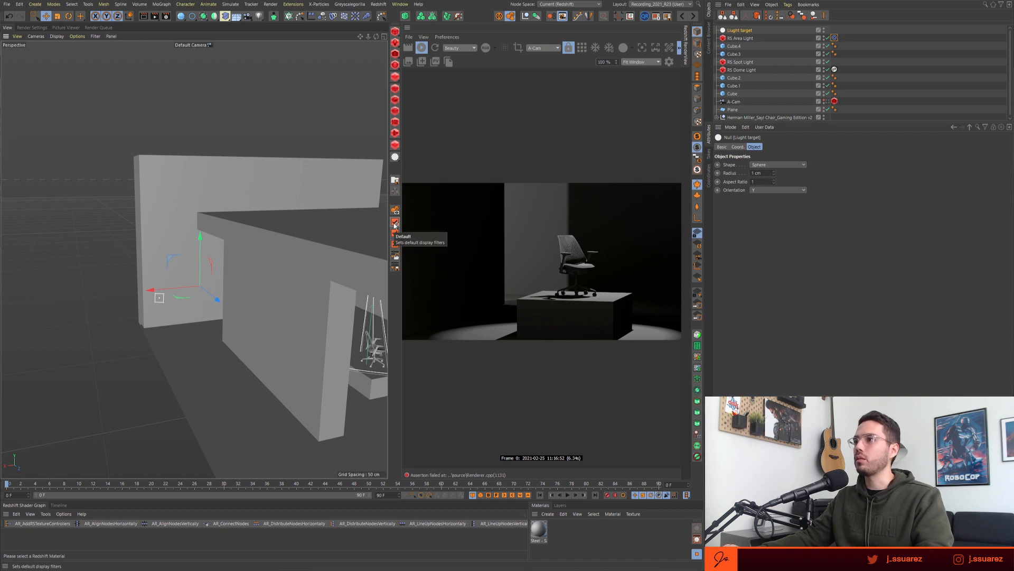
- Move the target null away from the back wall in depth and scale it up
alt+drag(175, 300, 201, 326)
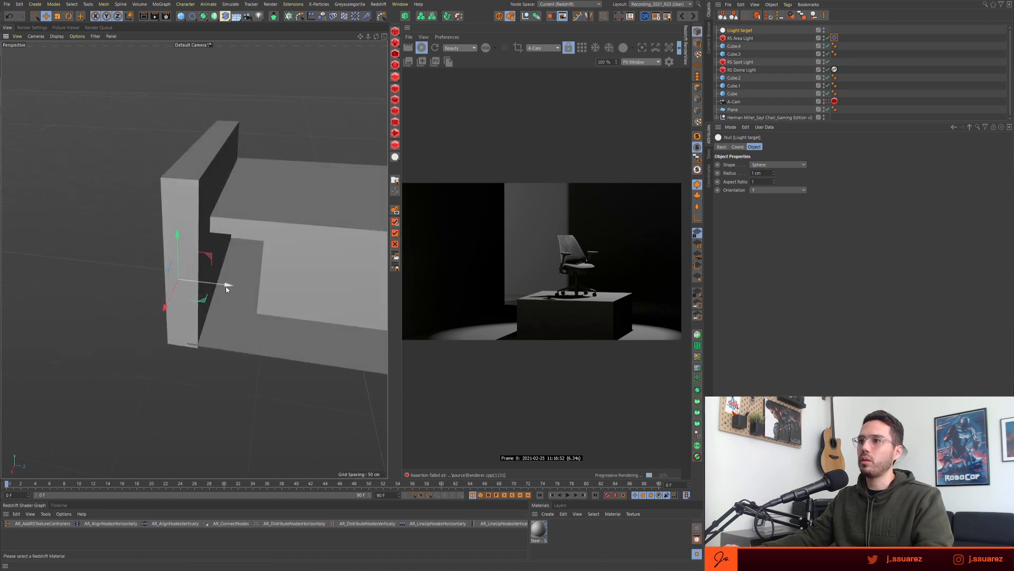
drag(225, 286, 261, 291)
key(t)
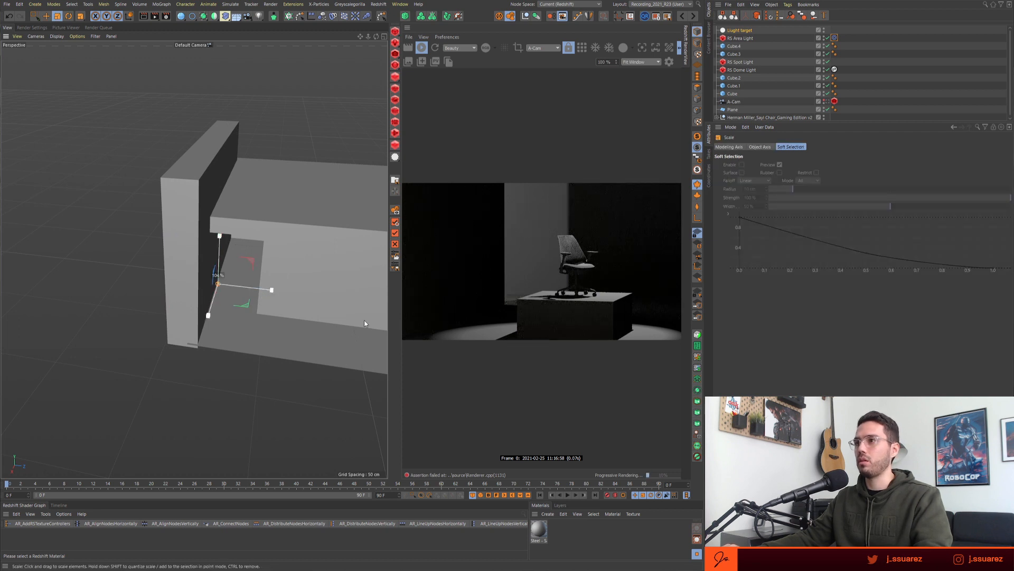
key(e)
- Raise the target null about 9.2 cm and nudge it slightly sideways
alt+drag(284, 346, 229, 347)
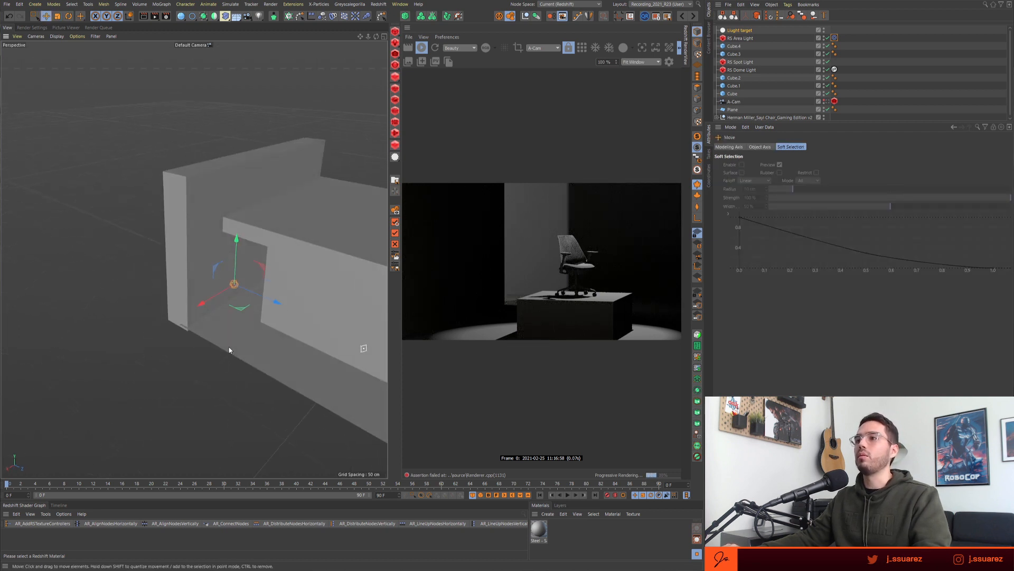
drag(242, 246, 244, 239)
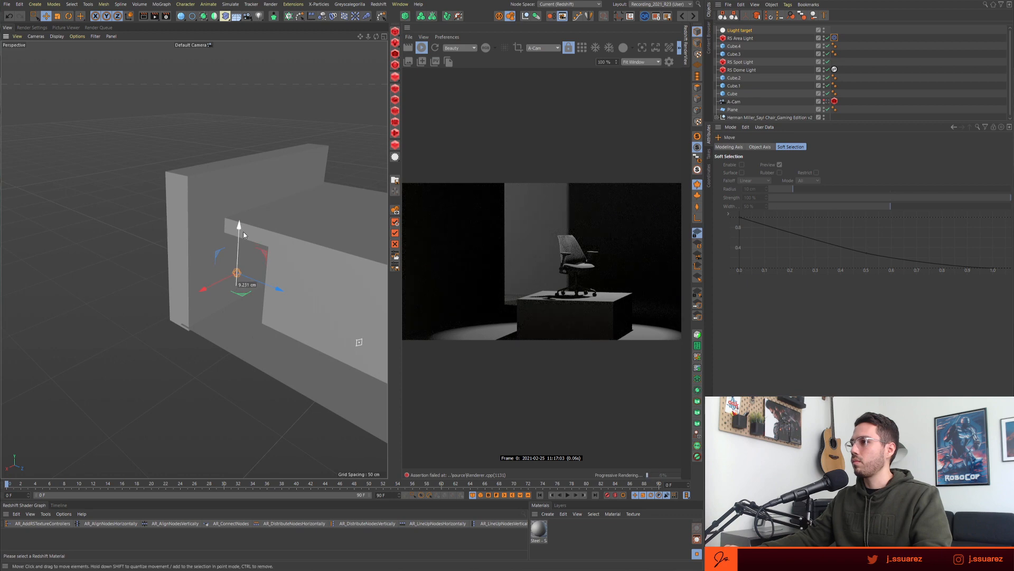
drag(204, 290, 206, 289)
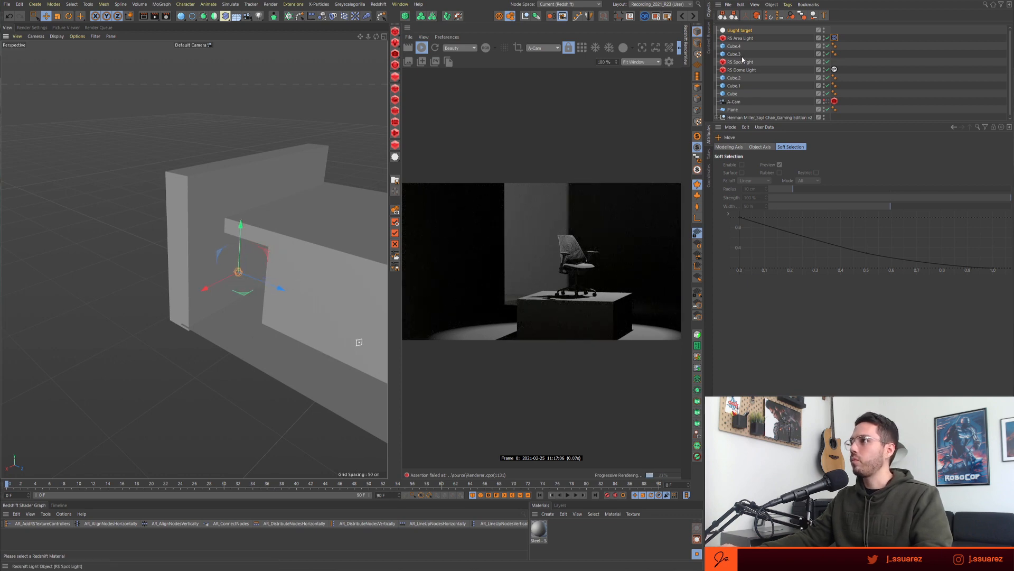
- Move the area light sideways toward the gap behind the side wall and raise it slightly
click(740, 38)
alt+middle_drag(369, 313, 260, 285)
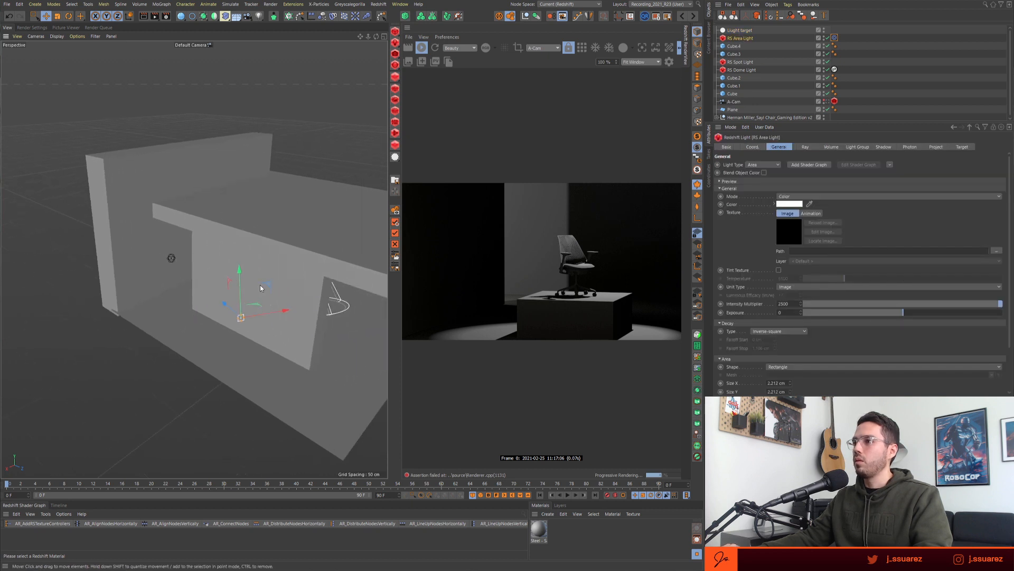
drag(281, 311, 245, 318)
drag(206, 273, 206, 265)
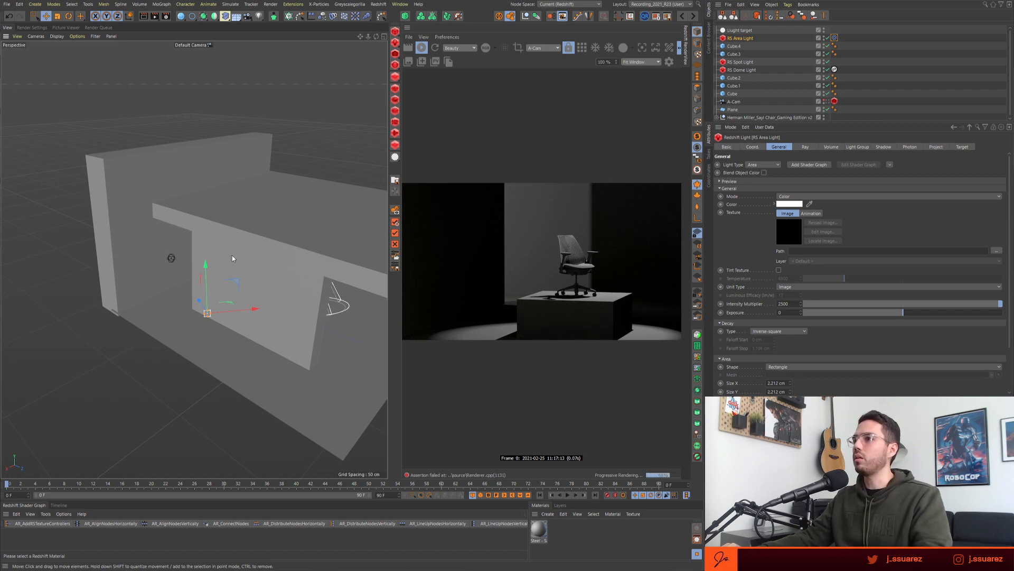
- Add a cube, resize it into a long bar about 52 × 7 × 6.3 cm, and place it in front of the side wall
click(180, 16)
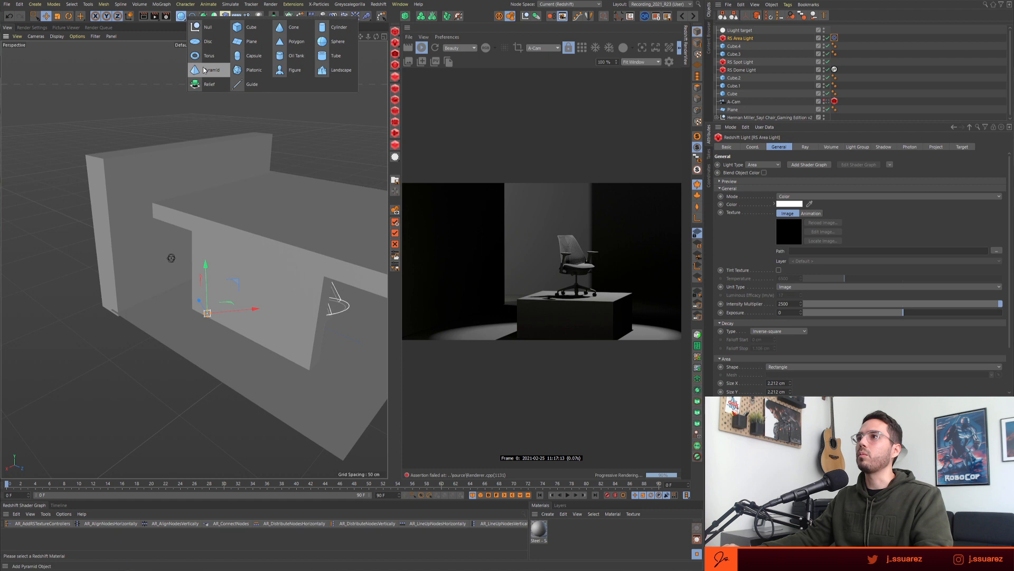
click(239, 30)
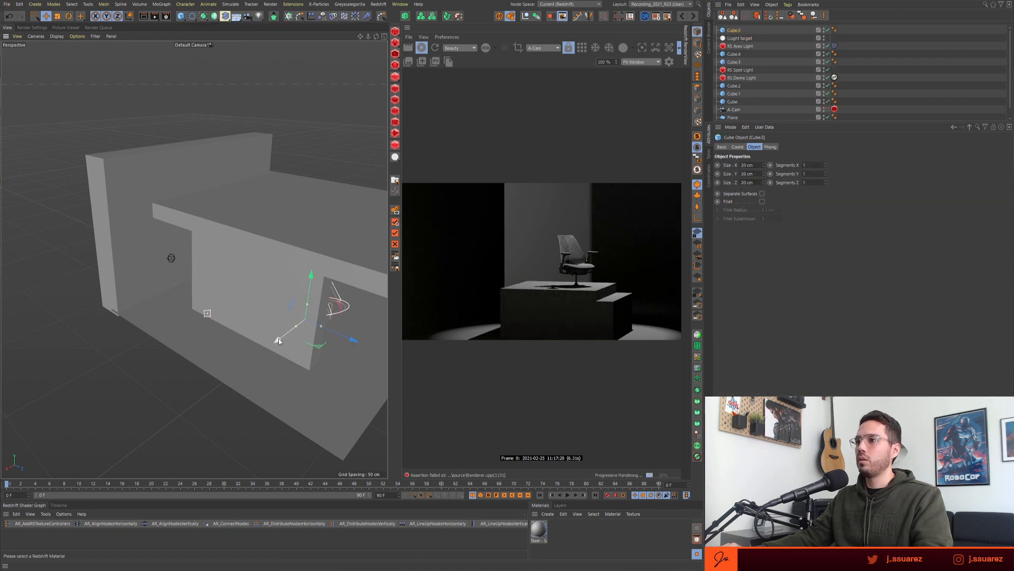
drag(279, 340, 205, 394)
drag(243, 359, 243, 365)
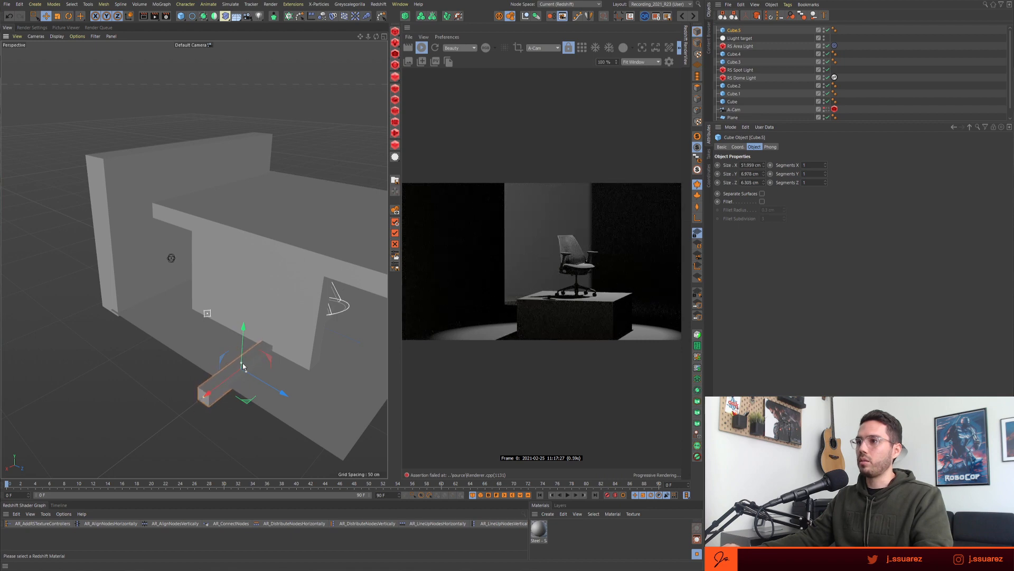
- Put the bar in a Cloner to create a grid array and raise the array to the gap beside the back wall
alt+click(289, 19)
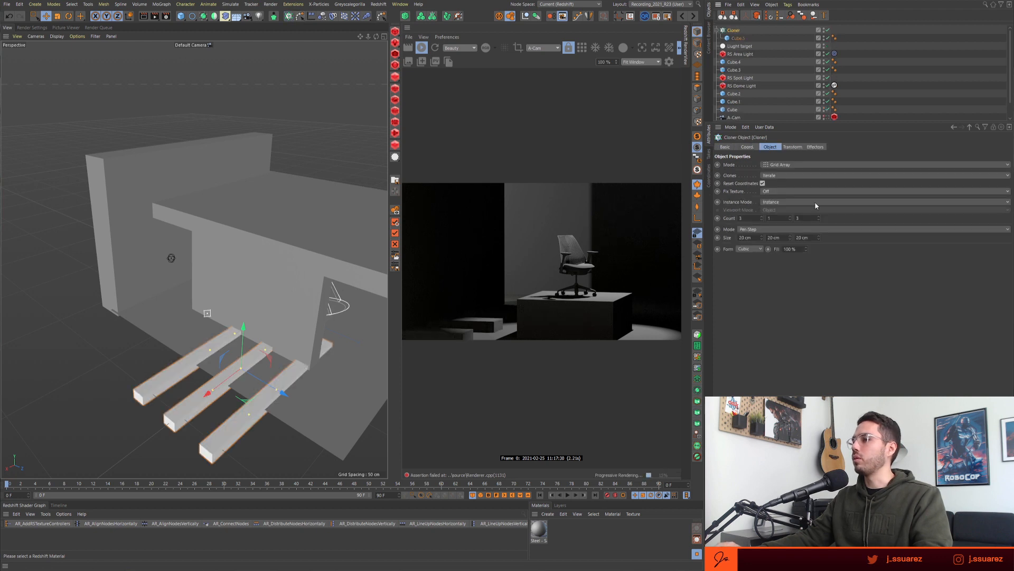
drag(241, 329, 255, 213)
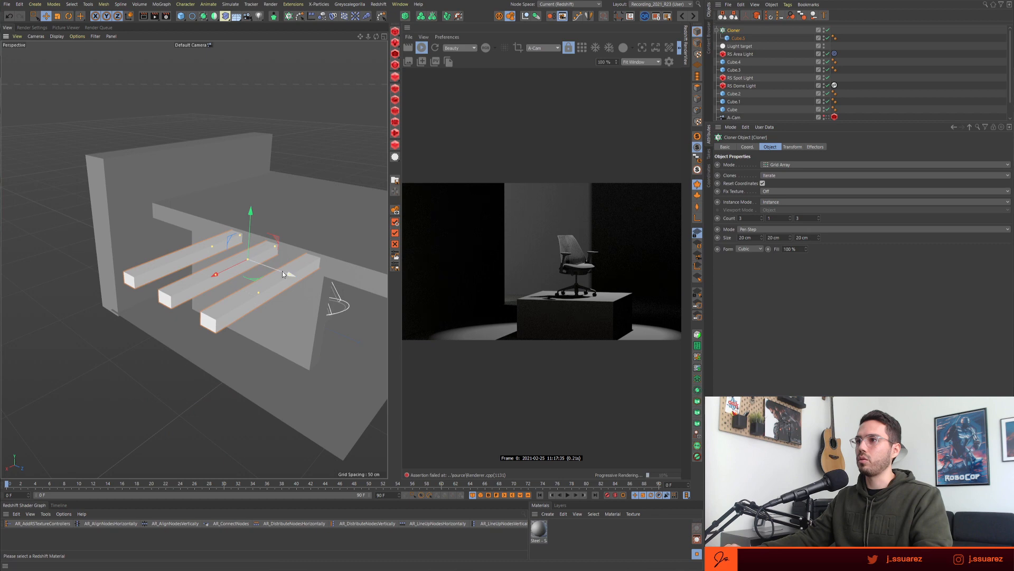
drag(282, 271, 288, 299)
- Move the area light higher and farther out from the cloned bars, and set its exposure to 1
click(739, 54)
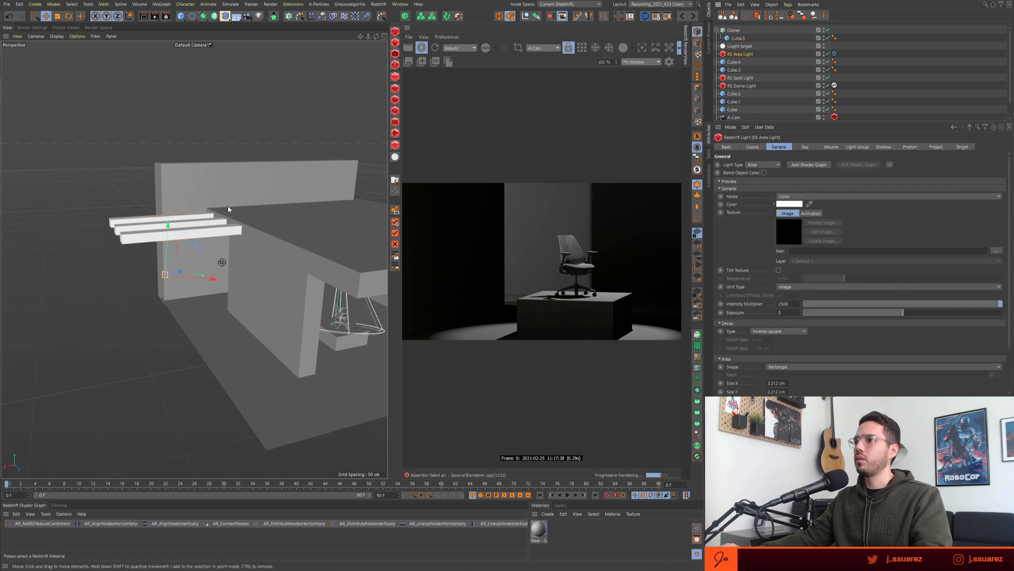
drag(168, 226, 189, 157)
alt+drag(236, 244, 145, 263)
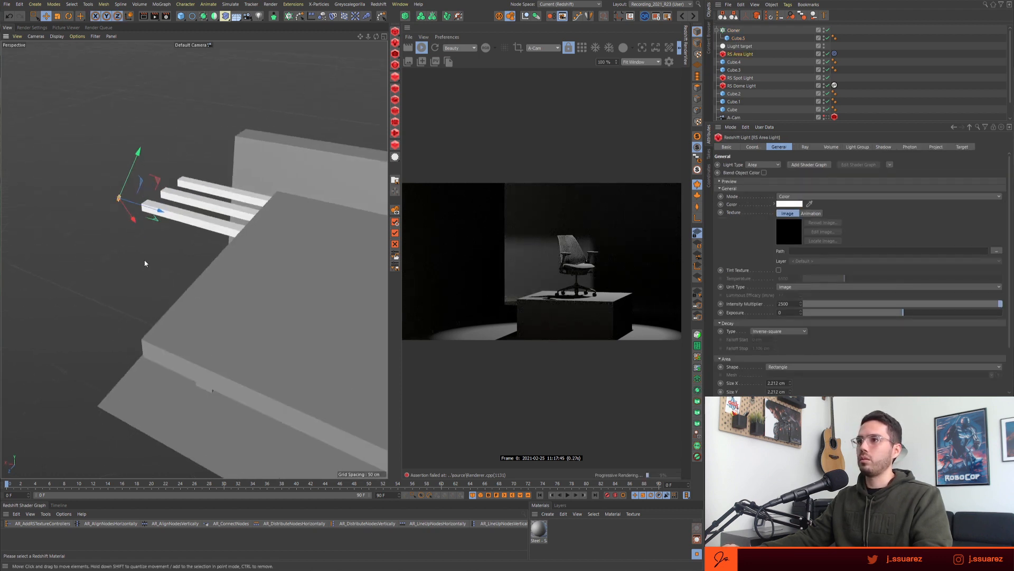
alt+right_drag(309, 214, 163, 247)
drag(280, 224, 249, 227)
alt+middle_drag(280, 237, 224, 260)
alt+drag(224, 260, 229, 277)
scroll(196, 260, up, 3)
drag(150, 251, 154, 255)
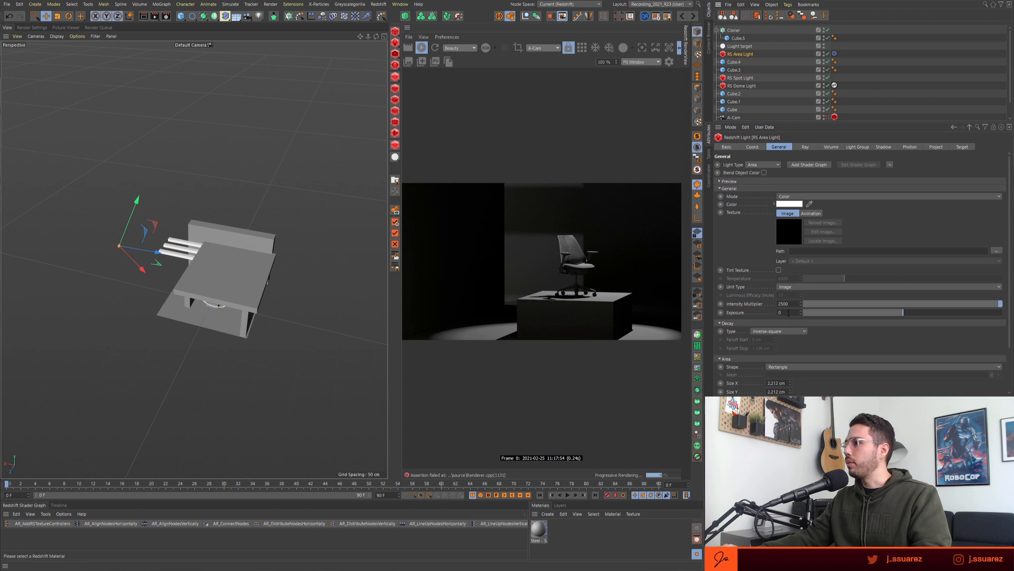
key(BackSpace)
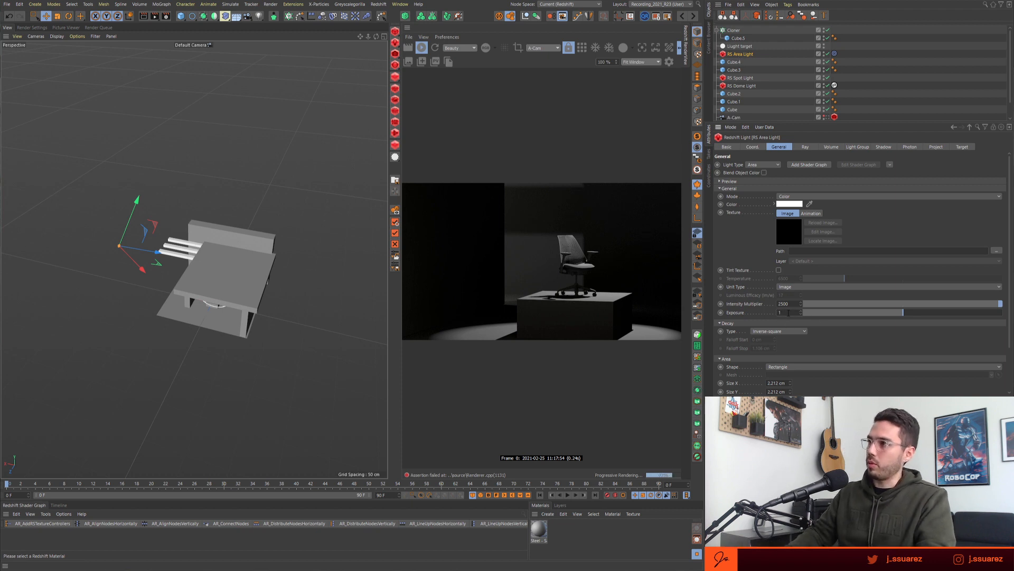
key(Return)
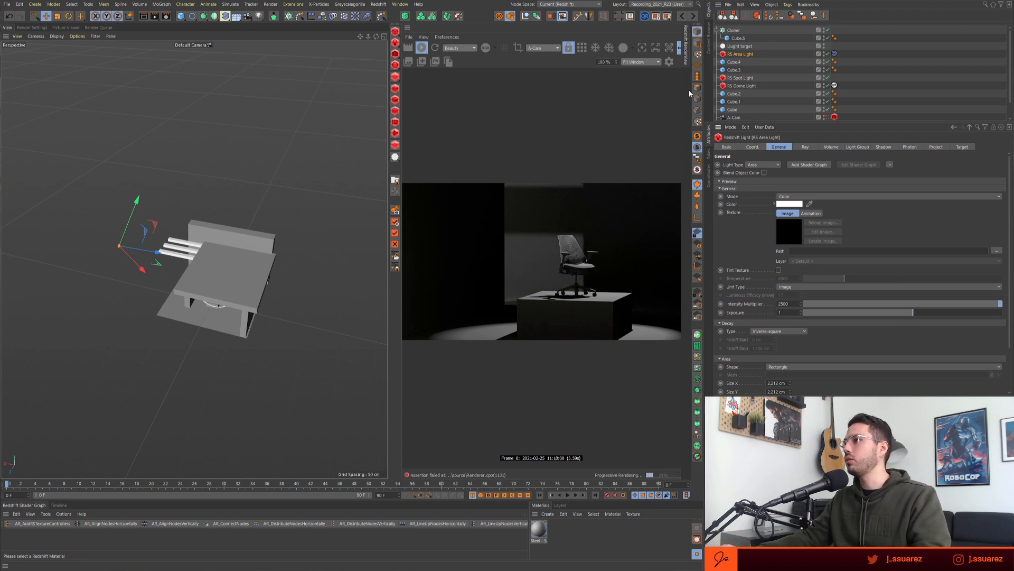
- Slim down the cube inside the Cloner to about 49 × 2 × 3.4 cm
click(736, 38)
alt+drag(204, 261, 238, 249)
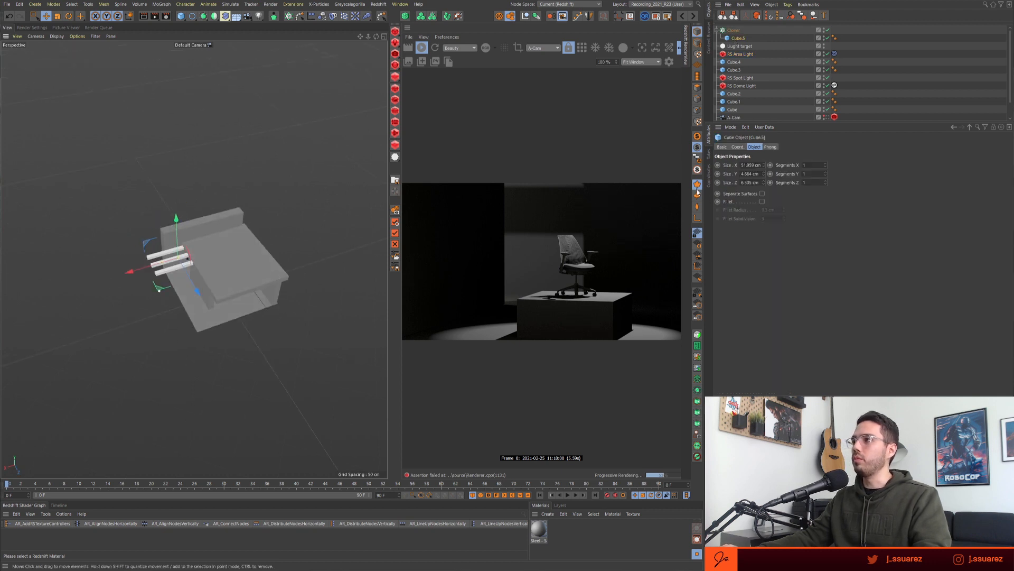
drag(764, 165, 763, 185)
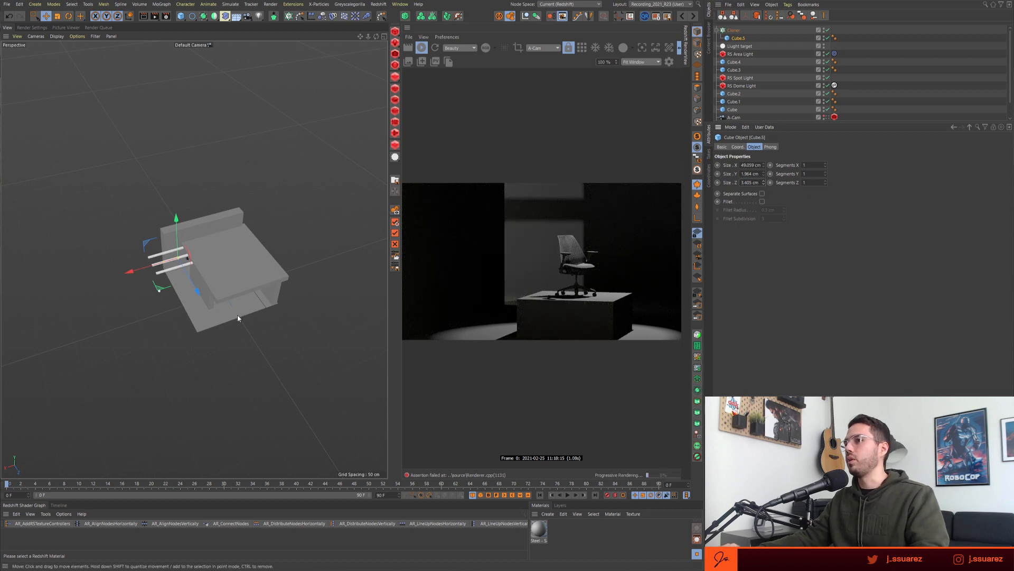
- Rotate the dome light about its vertical axis to change the direction of the HDRI lighting
alt+drag(237, 315, 198, 264)
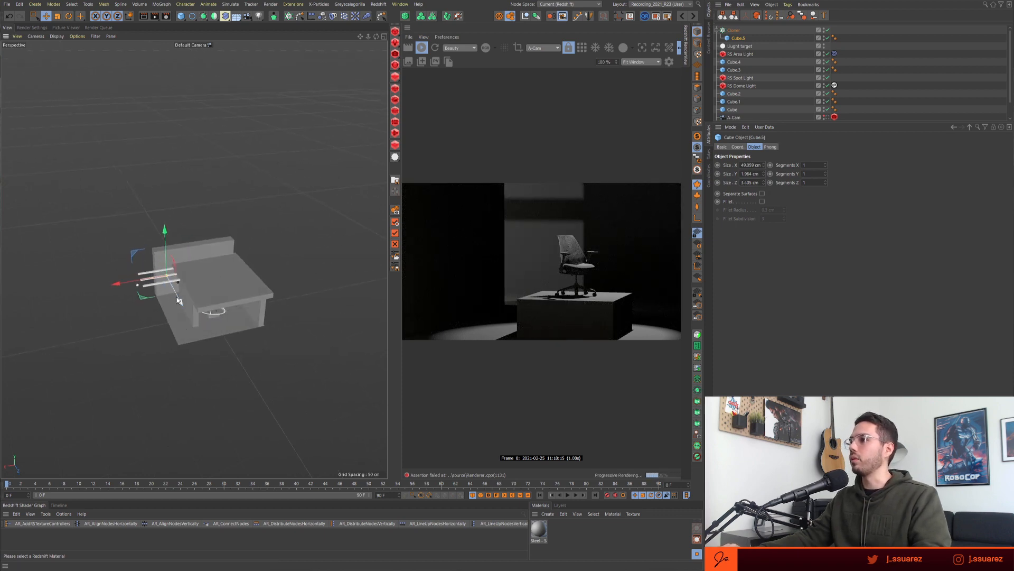
alt+drag(179, 299, 182, 289)
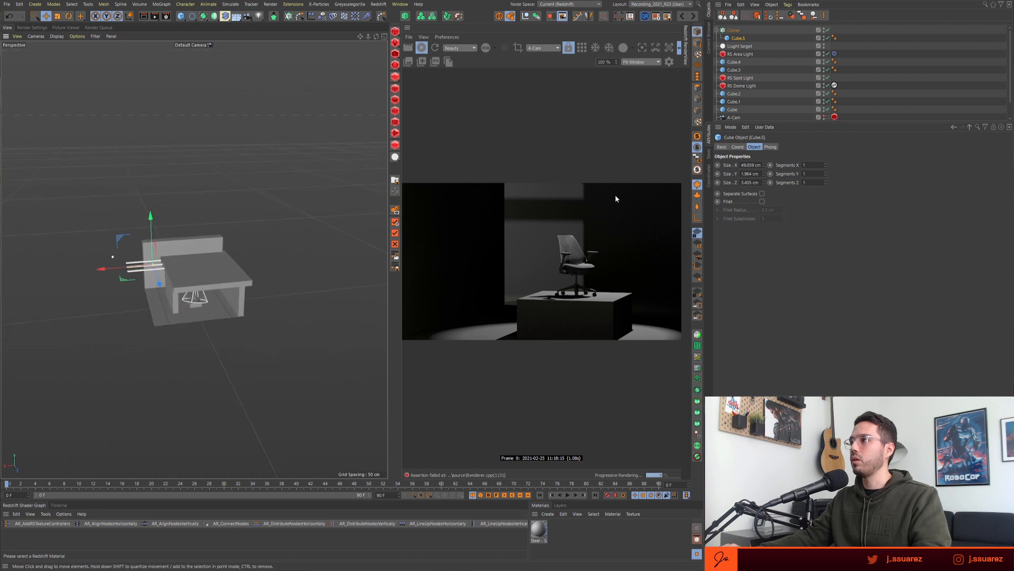
click(742, 85)
key(r)
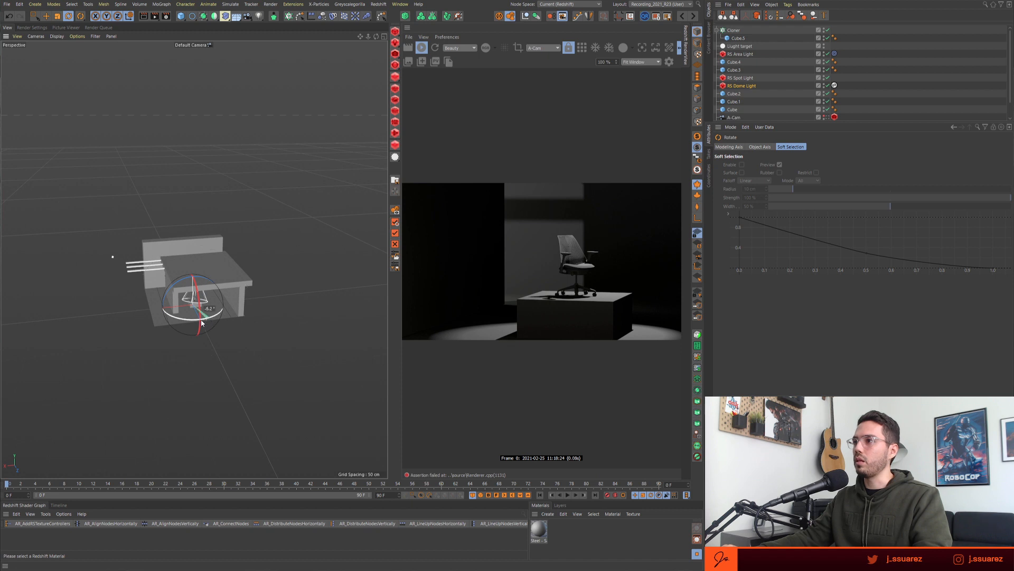
drag(174, 321, 200, 324)
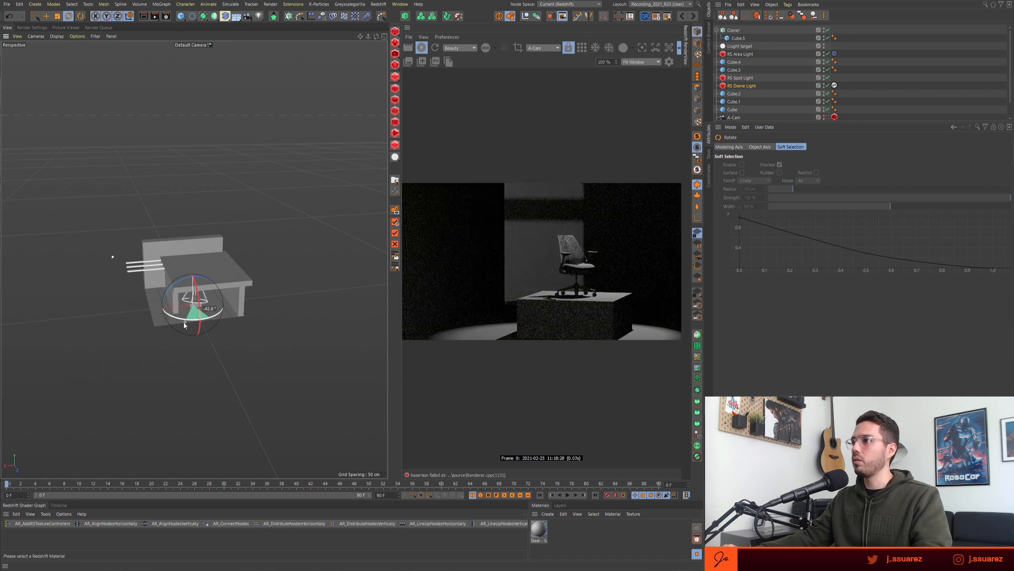
drag(182, 321, 183, 321)
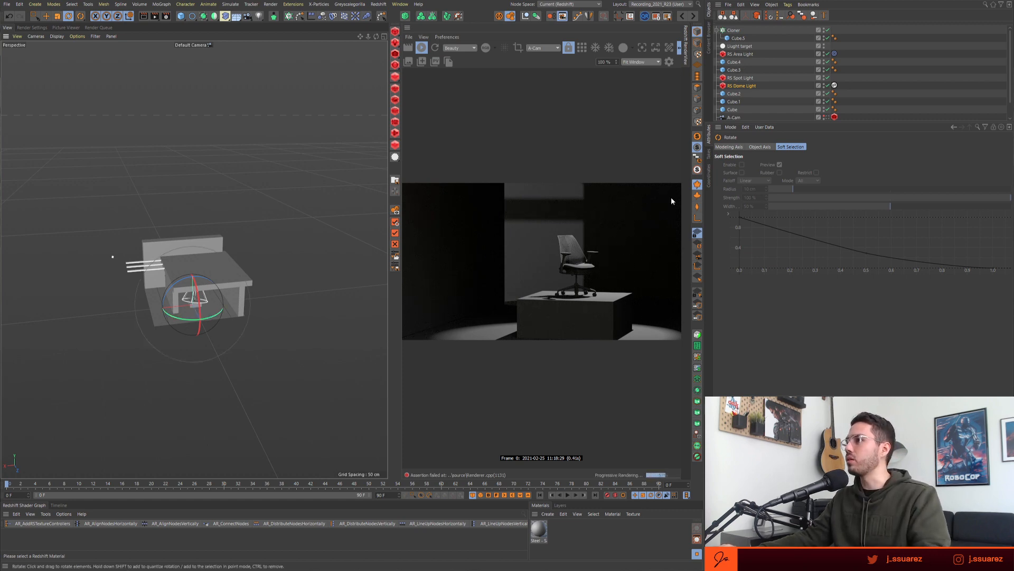
- Enlarge the object list and display the dome light's general settings
drag(746, 121, 760, 144)
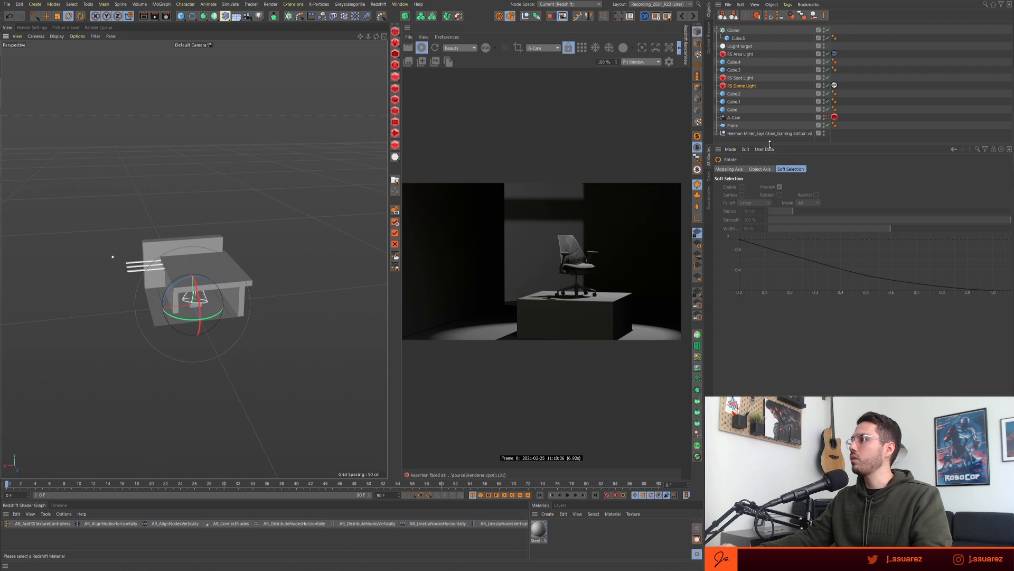
drag(770, 144, 773, 149)
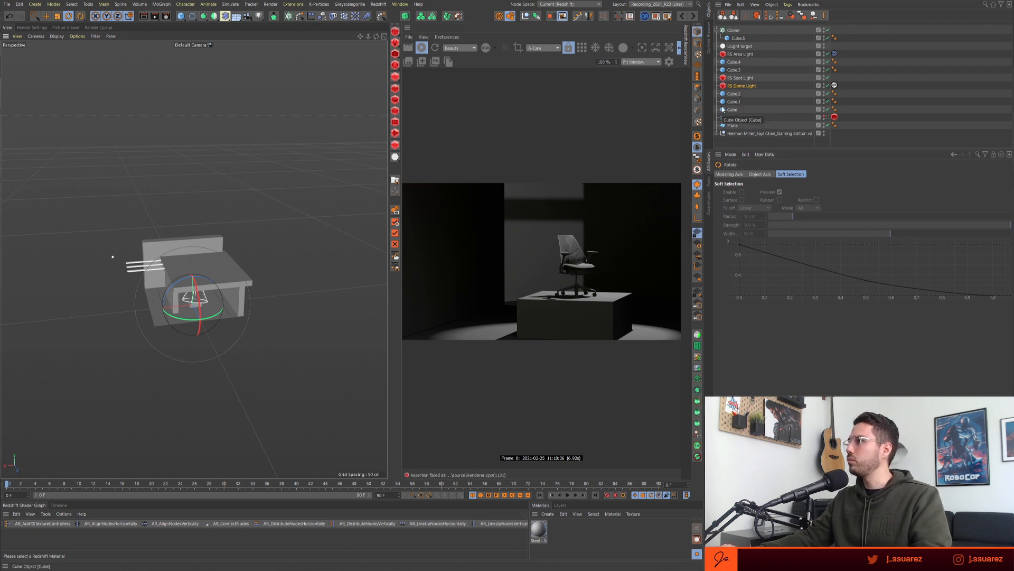
click(745, 86)
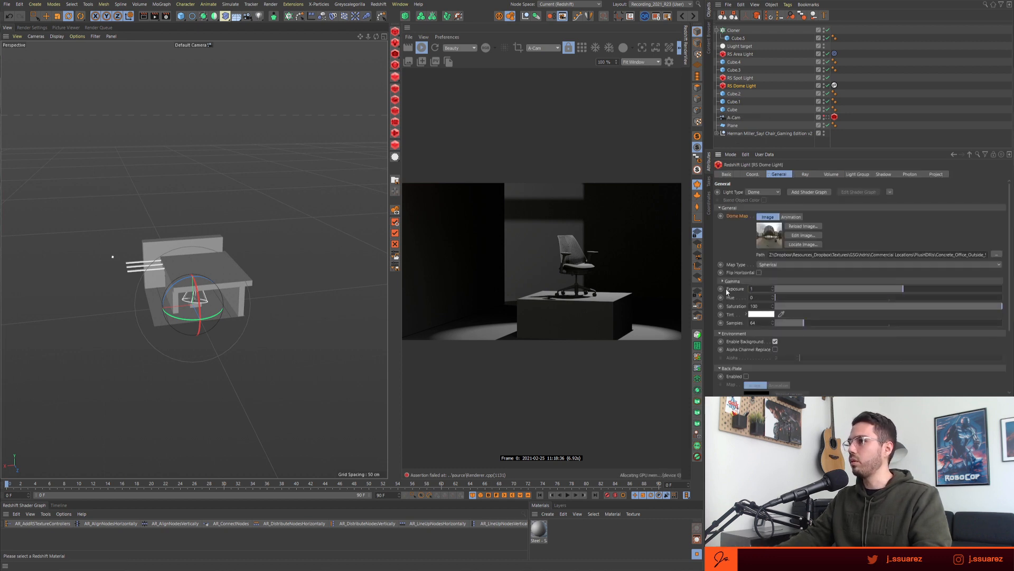
- Toggle the clay override in the Redshift render view, widen the render view, and deselect the dome light
click(624, 47)
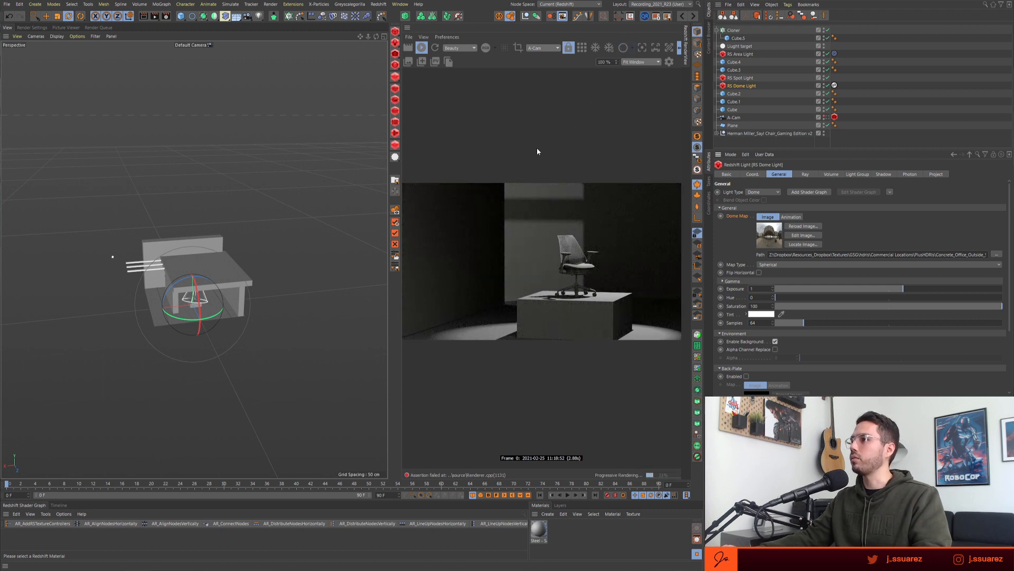
drag(398, 121, 351, 122)
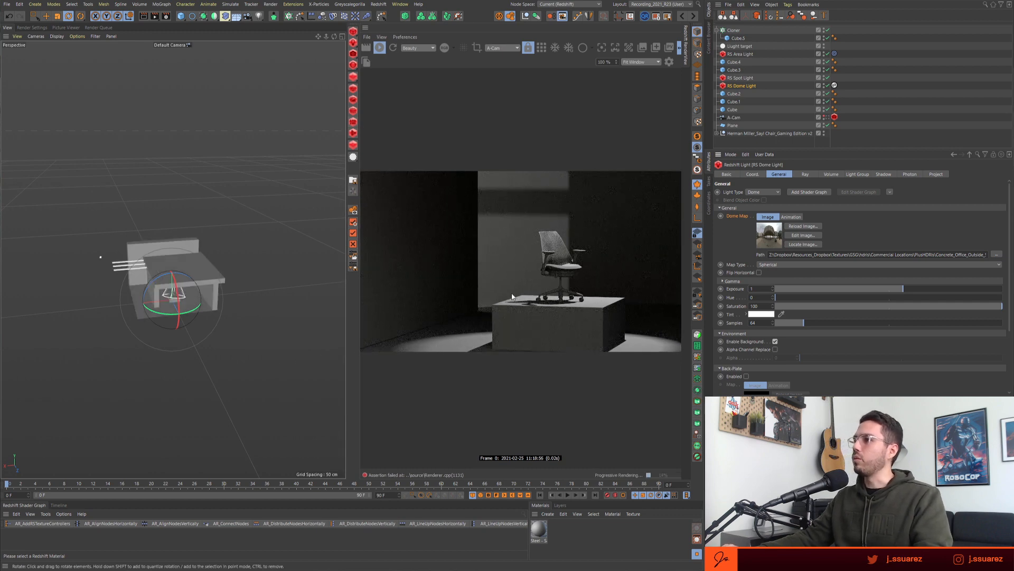
click(771, 137)
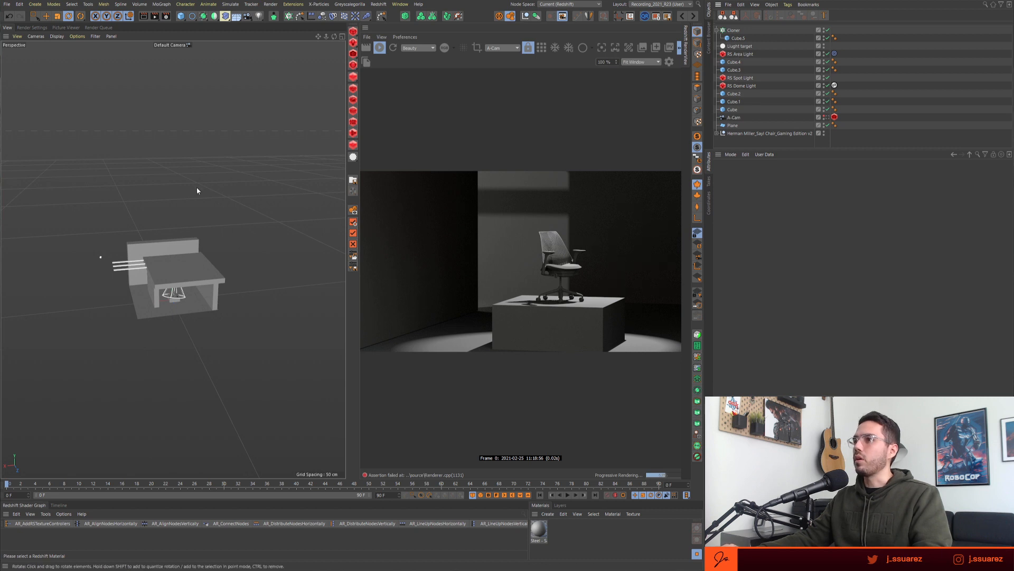
- Open the Content Browser, enlarge it, and select the JS_StarterScene_RS.c4d file
click(709, 50)
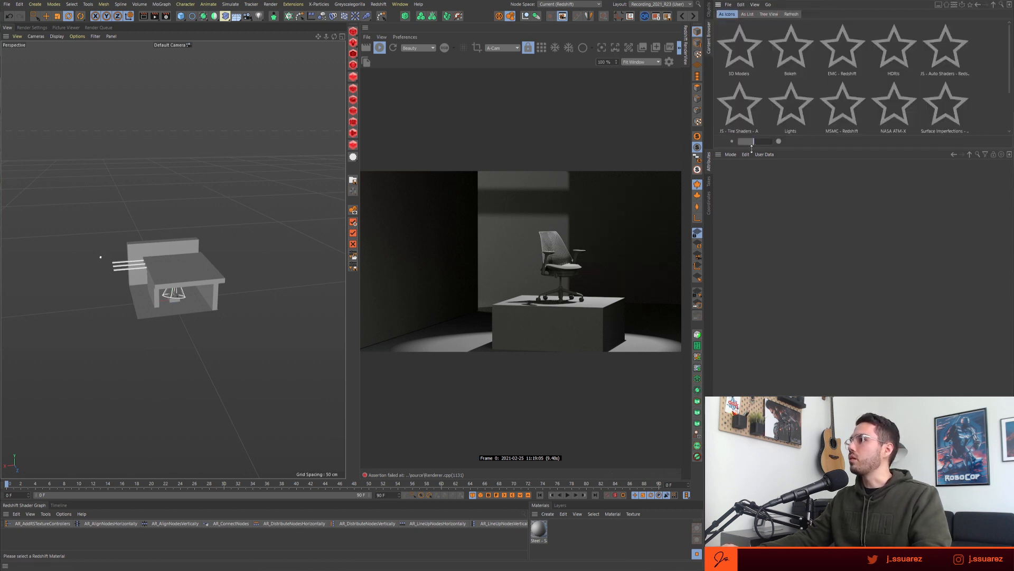
drag(762, 149, 782, 265)
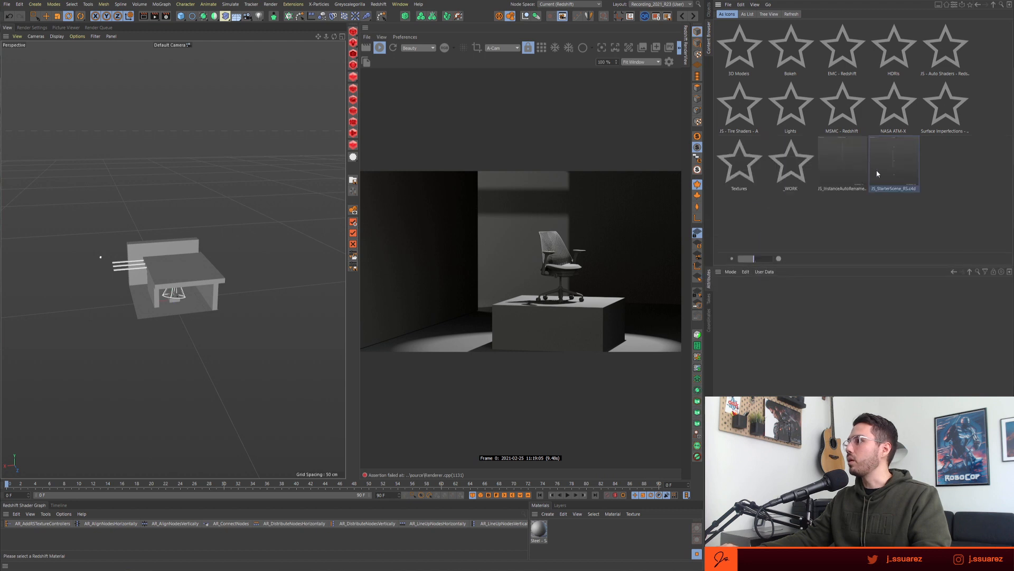
drag(909, 167, 213, 201)
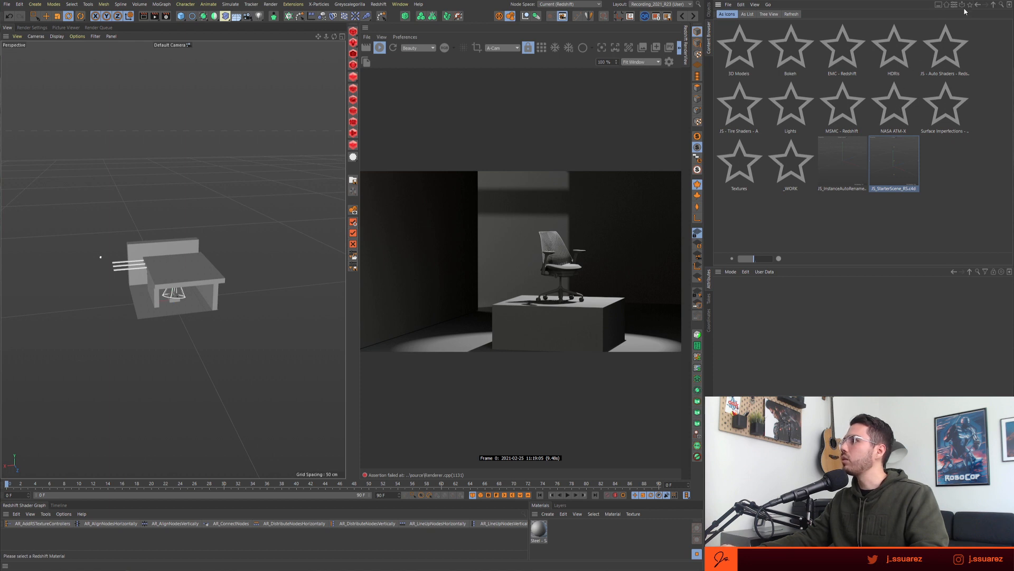
- Look through the Content Browser's preset library, User and Textures folders for where the starter scene is stored
click(946, 5)
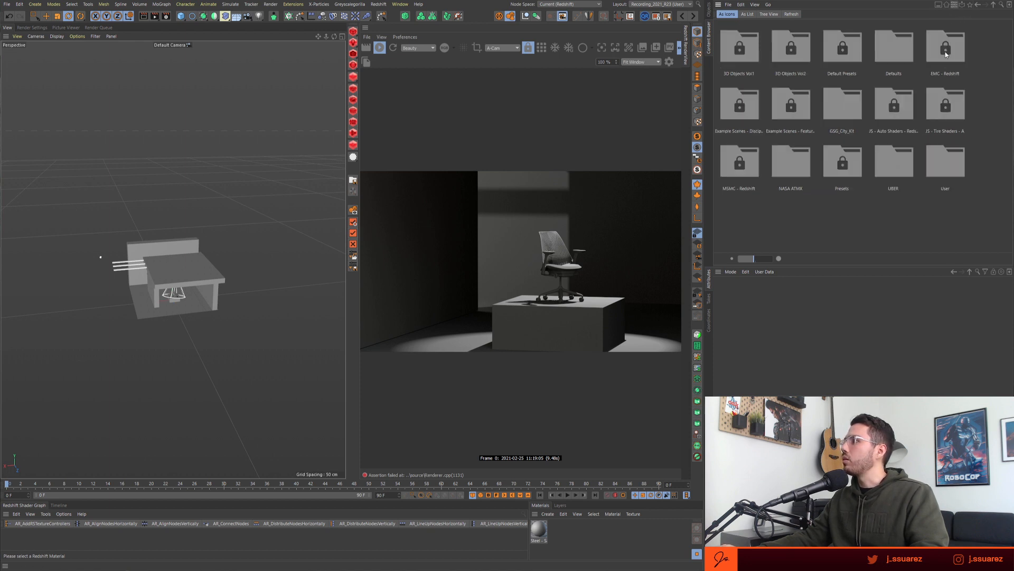
double_click(944, 165)
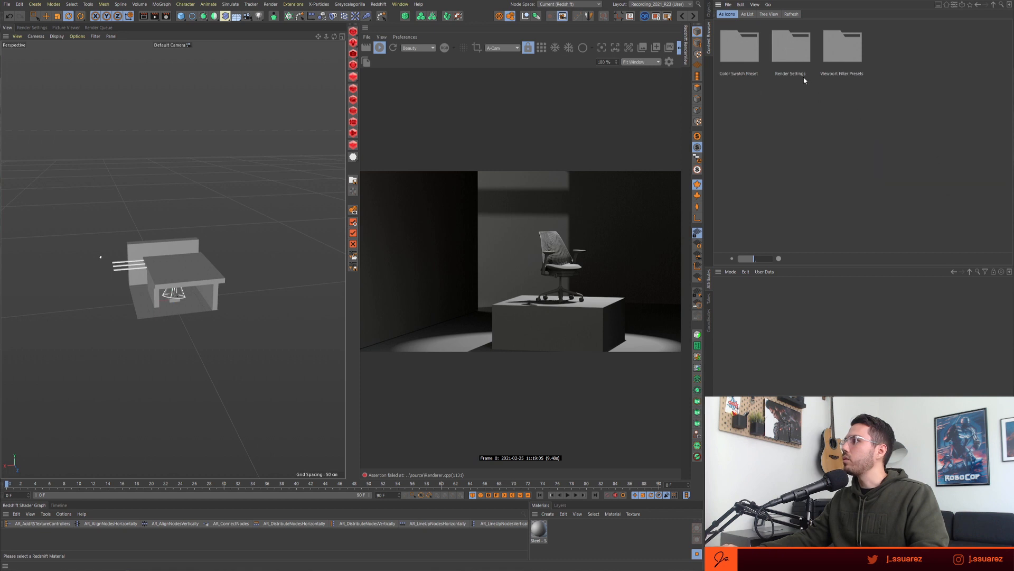
click(971, 4)
double_click(737, 174)
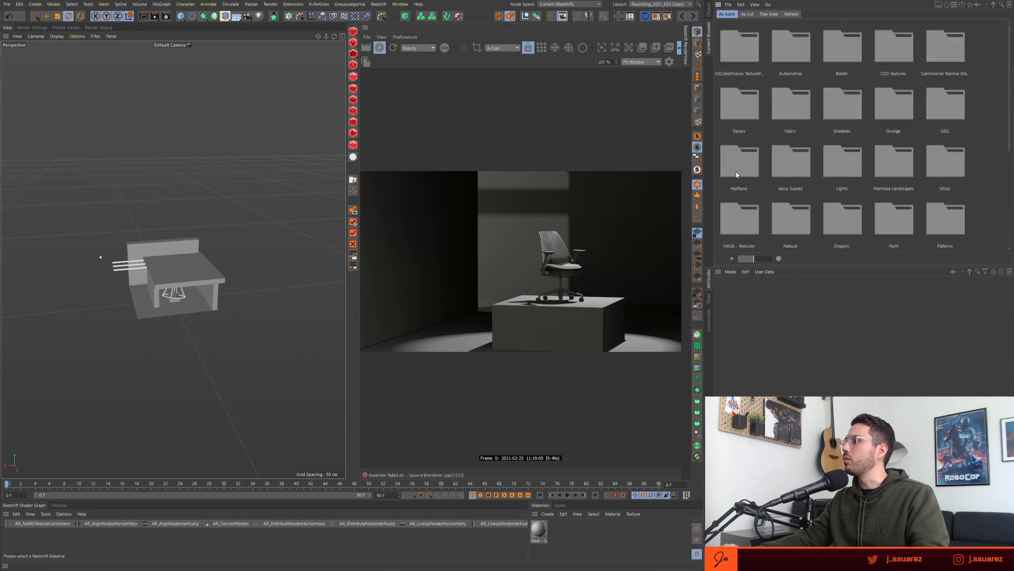
click(992, 5)
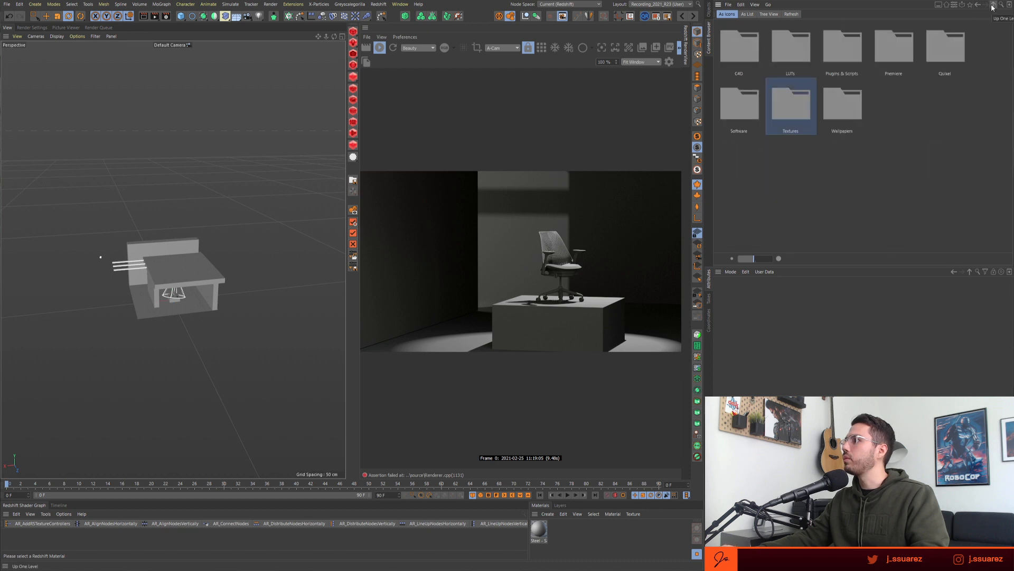
- Search the C4D folder's subfolders, including Scenes and Preset Libraries, for the starter scene file
double_click(745, 53)
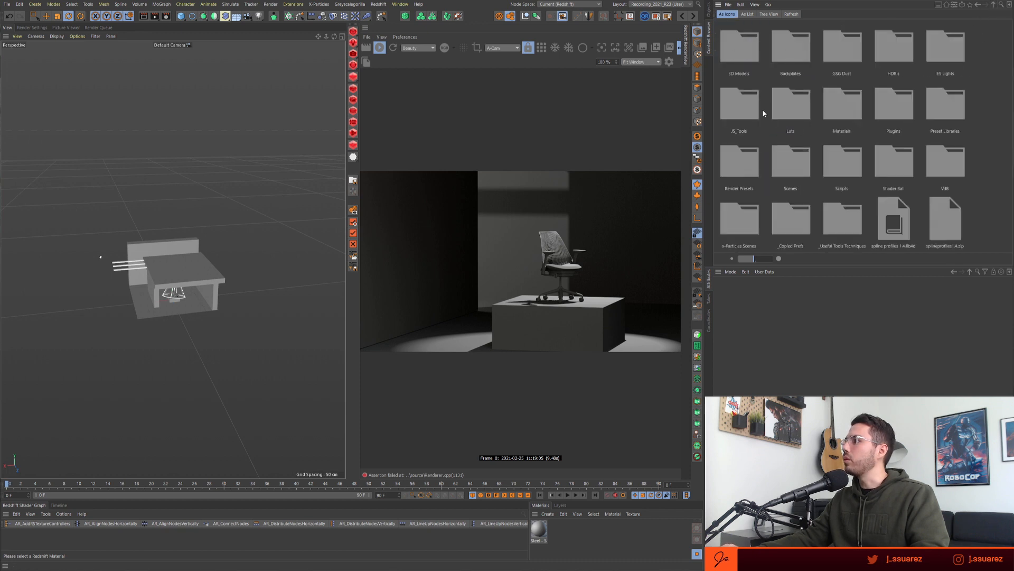
double_click(805, 162)
click(993, 5)
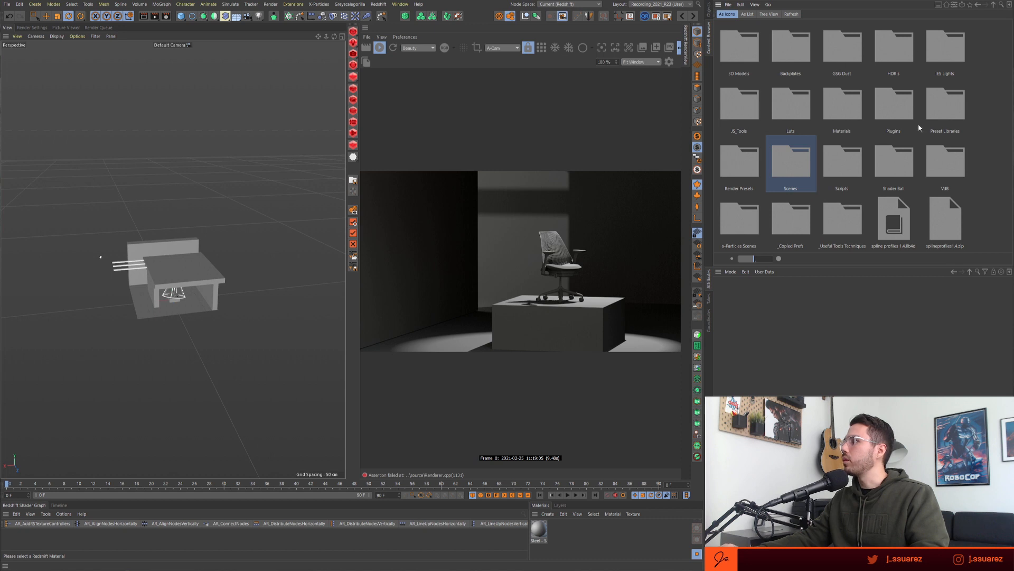
double_click(951, 117)
click(994, 5)
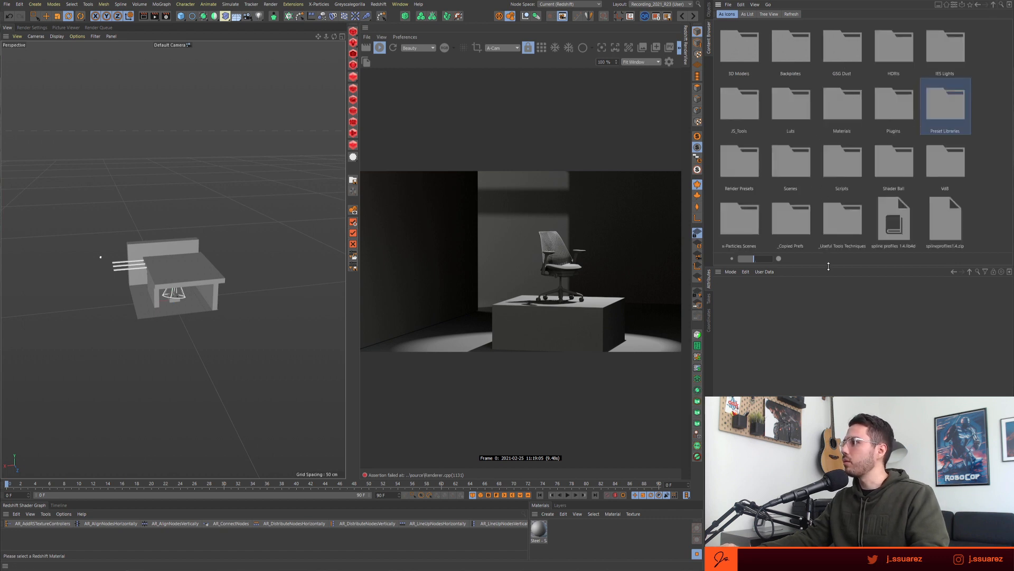
drag(828, 266, 833, 323)
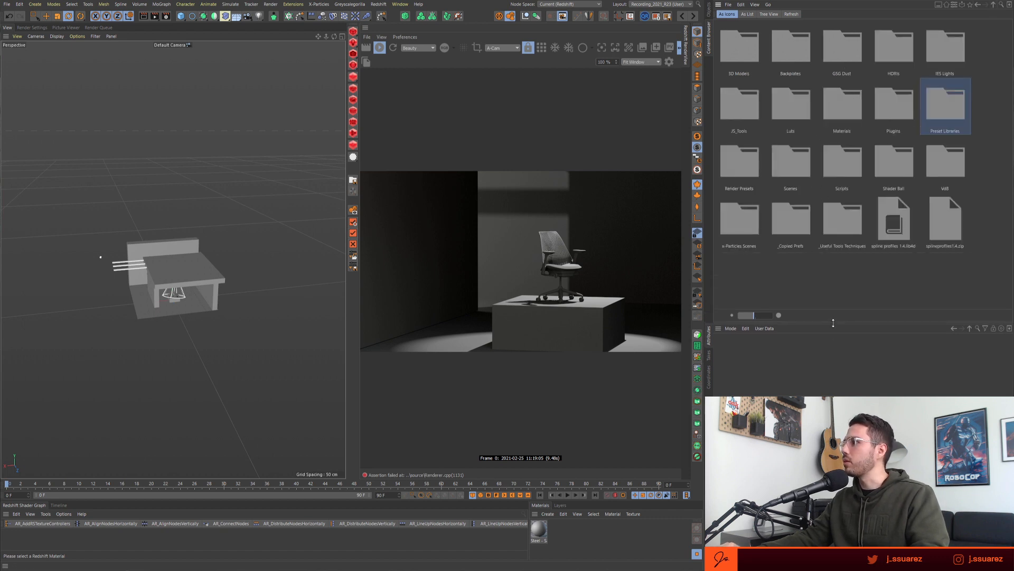
double_click(819, 249)
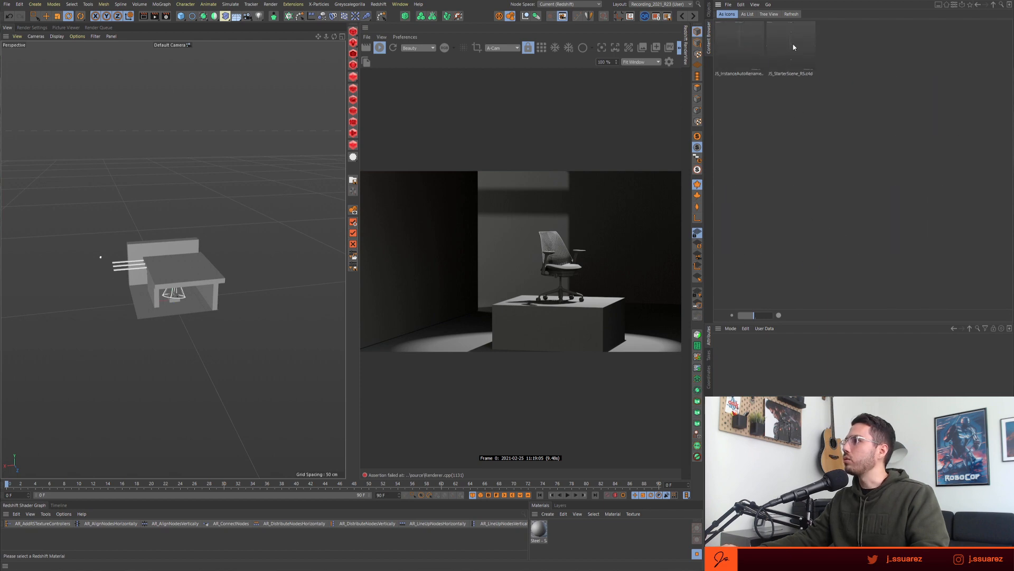
- Merge JS_StarterScene_RS.c4d into the current scene, and return to the object list with a taller attributes area
drag(793, 47, 217, 183)
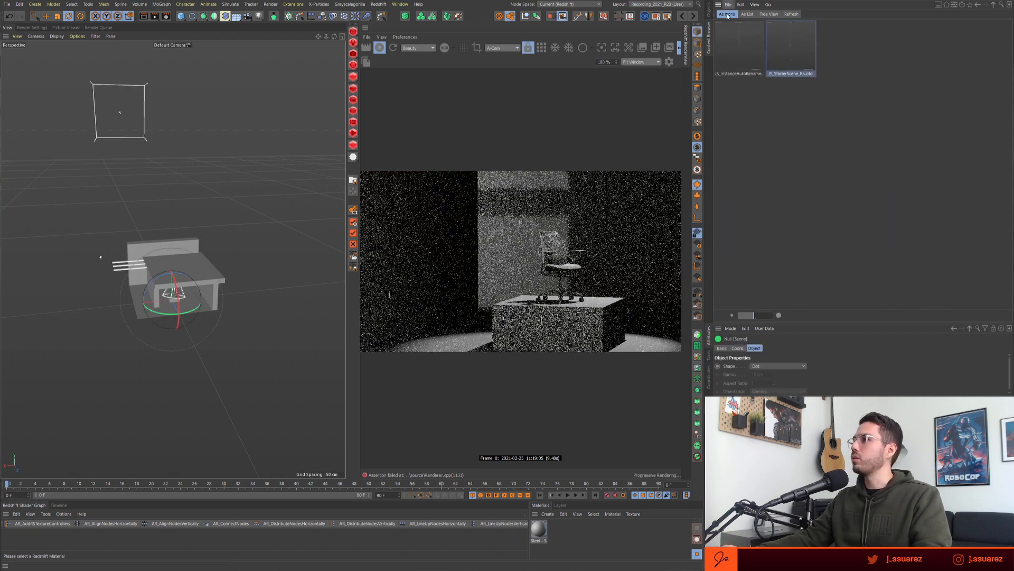
click(709, 10)
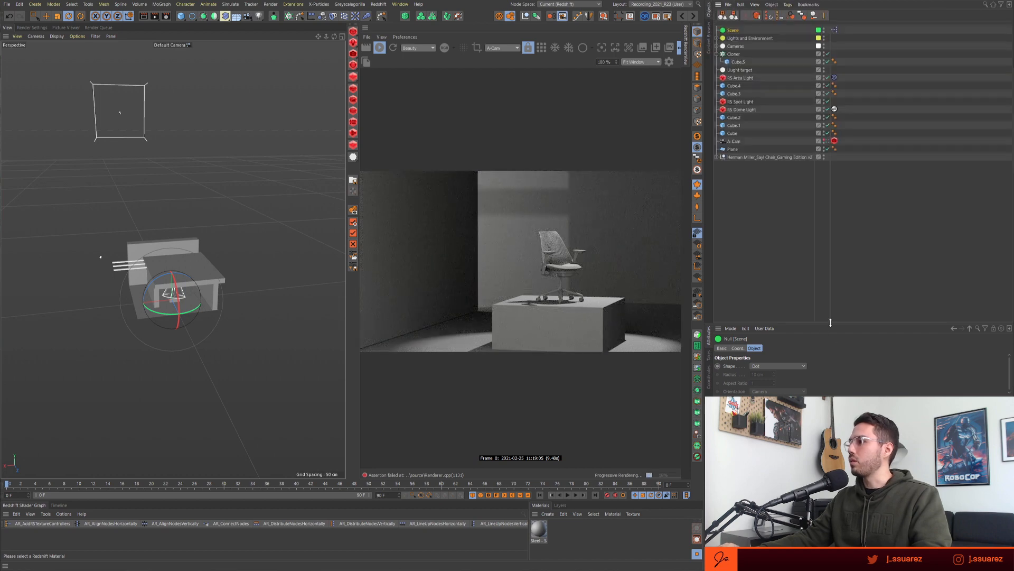
drag(830, 322, 830, 218)
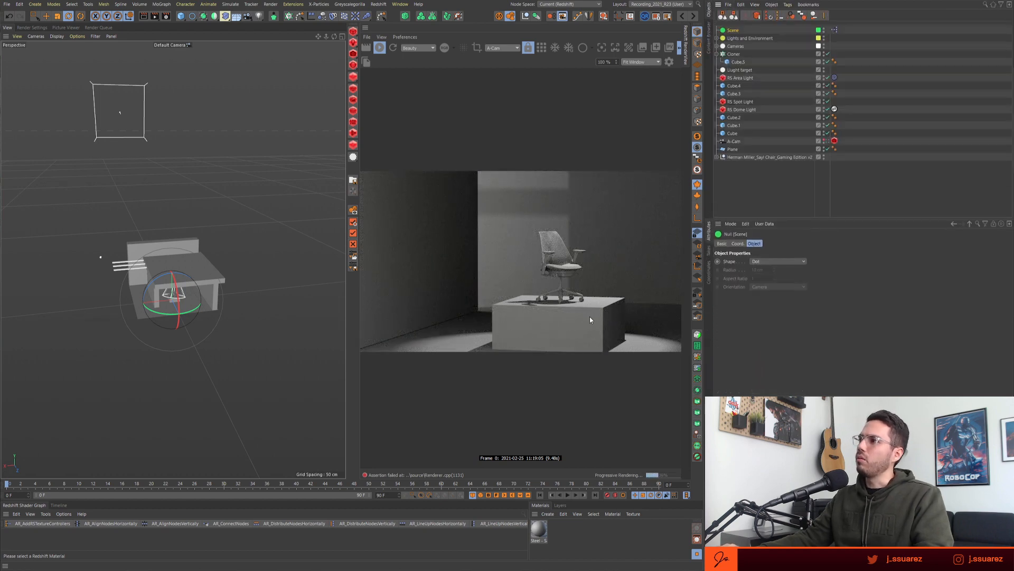
- Delete the starter scene's Key and HDRI lights from Lights and Environment and its default camera from Cameras
click(717, 46)
click(717, 46)
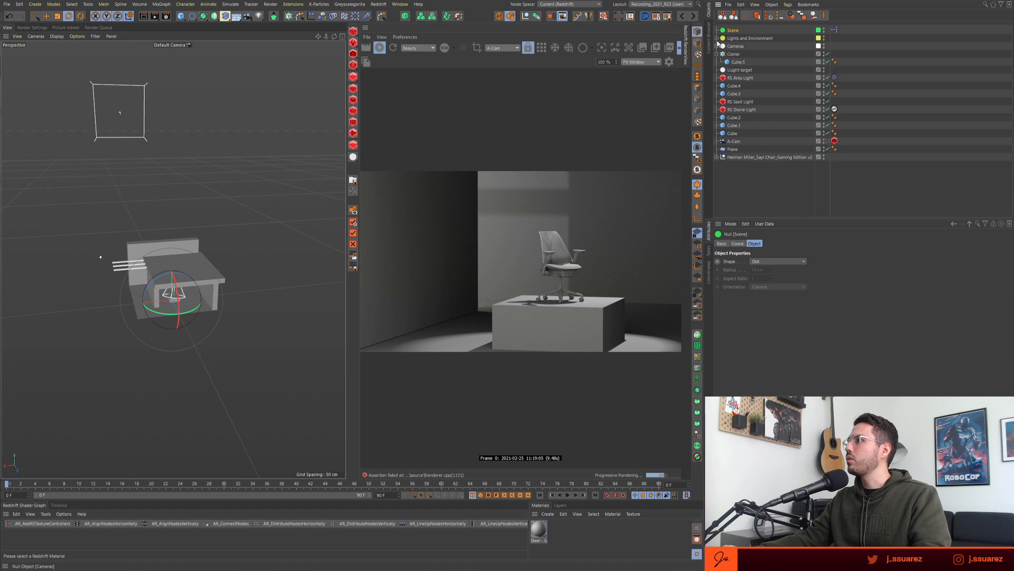
click(717, 38)
click(736, 54)
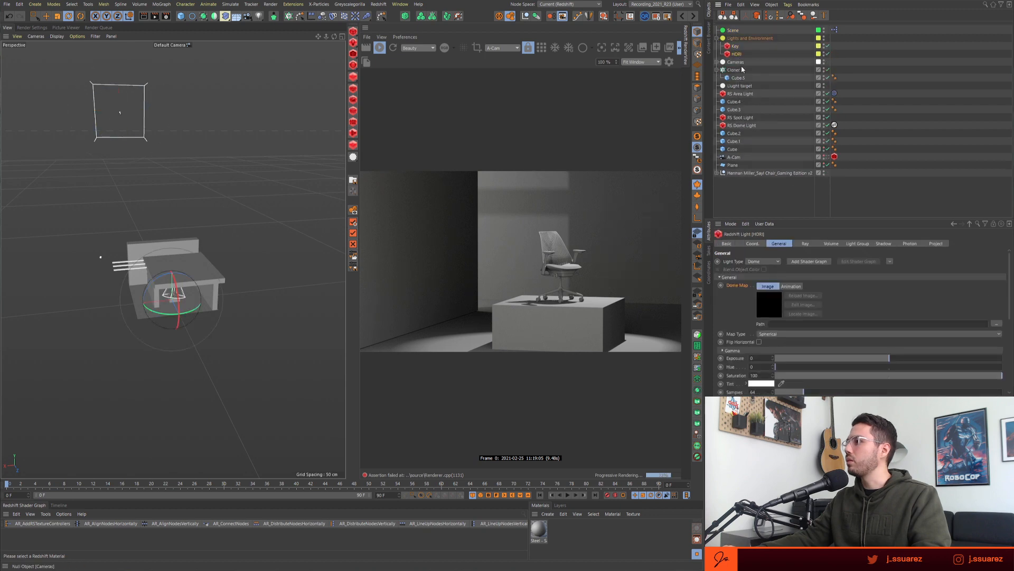
click(731, 46)
shift+click(737, 55)
key(Delete)
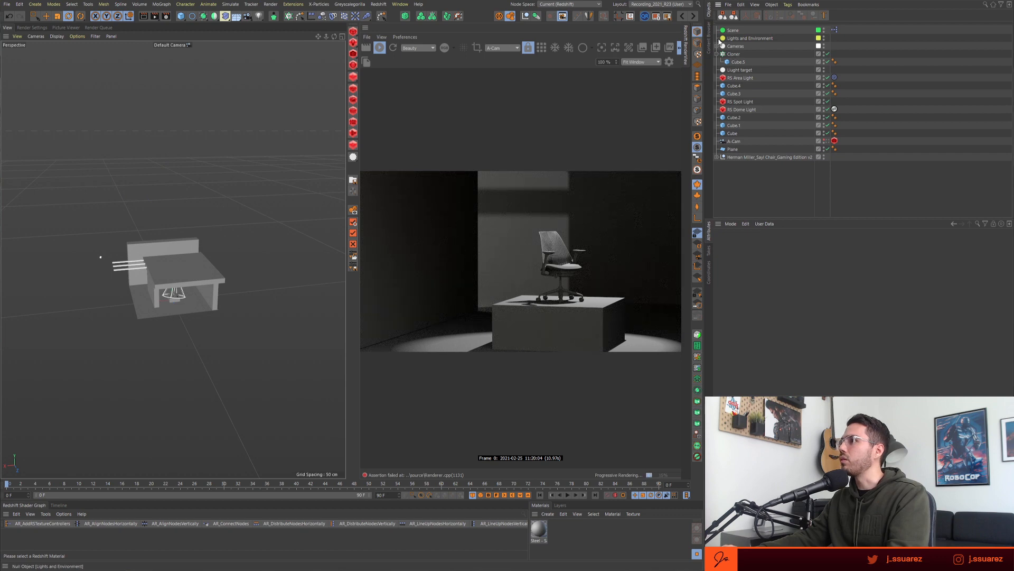
click(717, 46)
click(737, 54)
key(Delete)
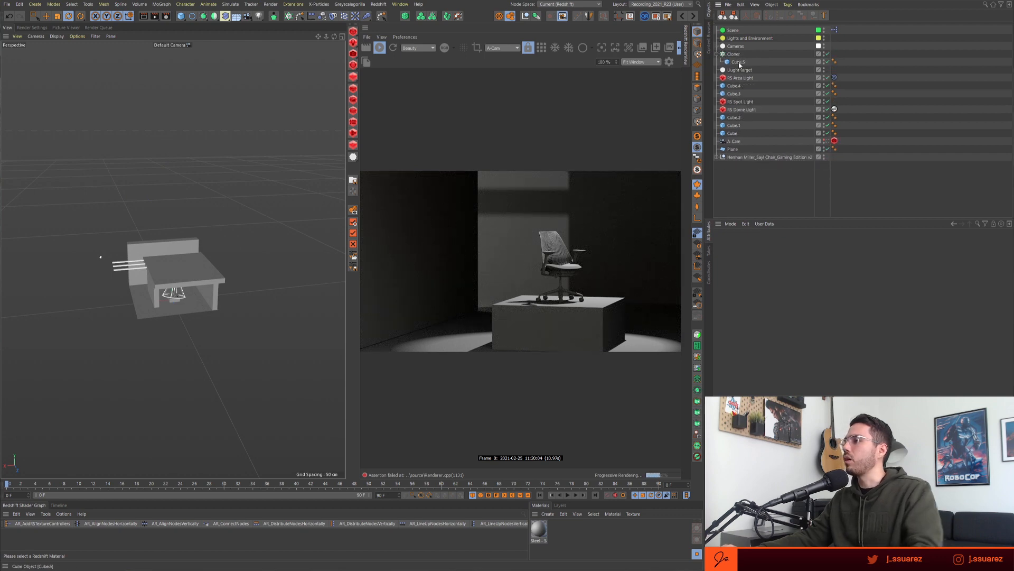
- Move A-Cam into the Cameras null, and the light target with the area, spot and dome lights into Lights and Environment
drag(741, 141, 738, 47)
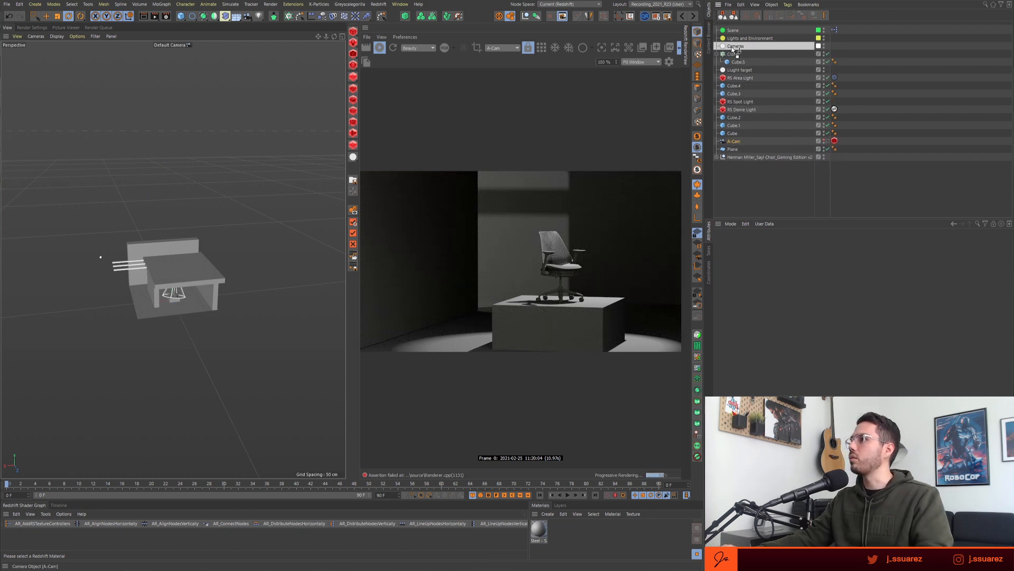
click(717, 61)
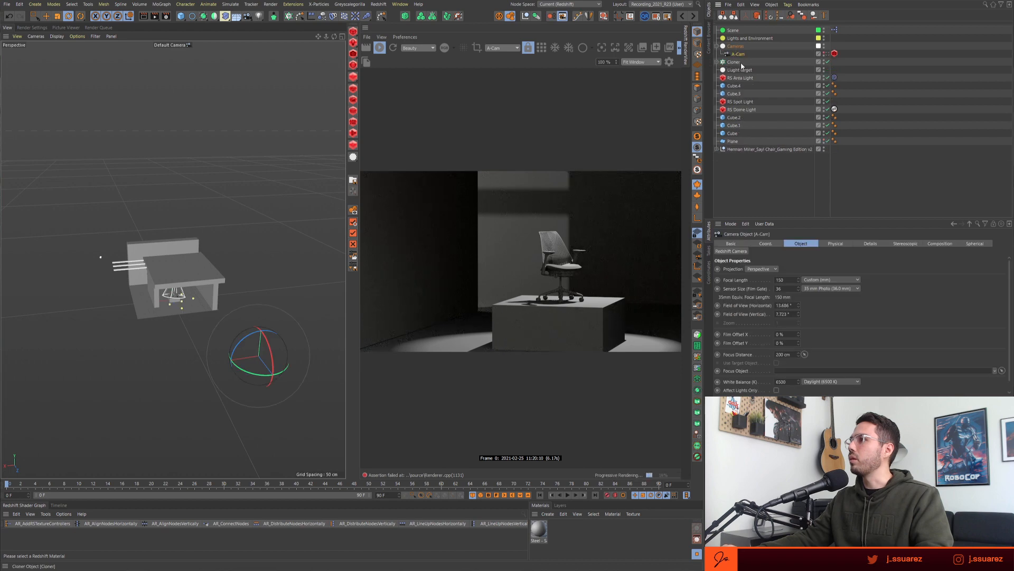
click(739, 70)
shift+click(740, 77)
ctrl+click(740, 101)
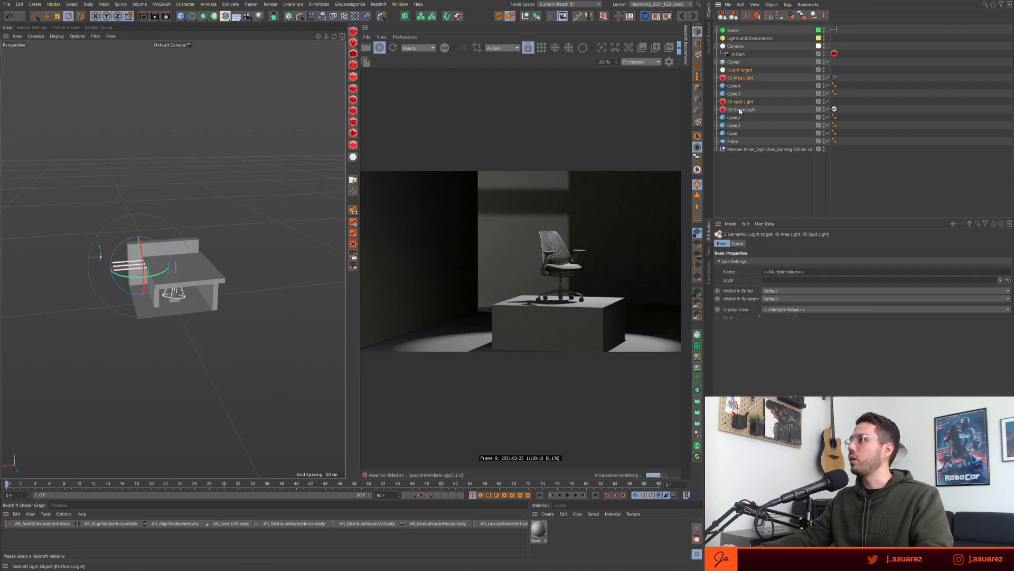
ctrl+click(742, 109)
drag(741, 109, 751, 37)
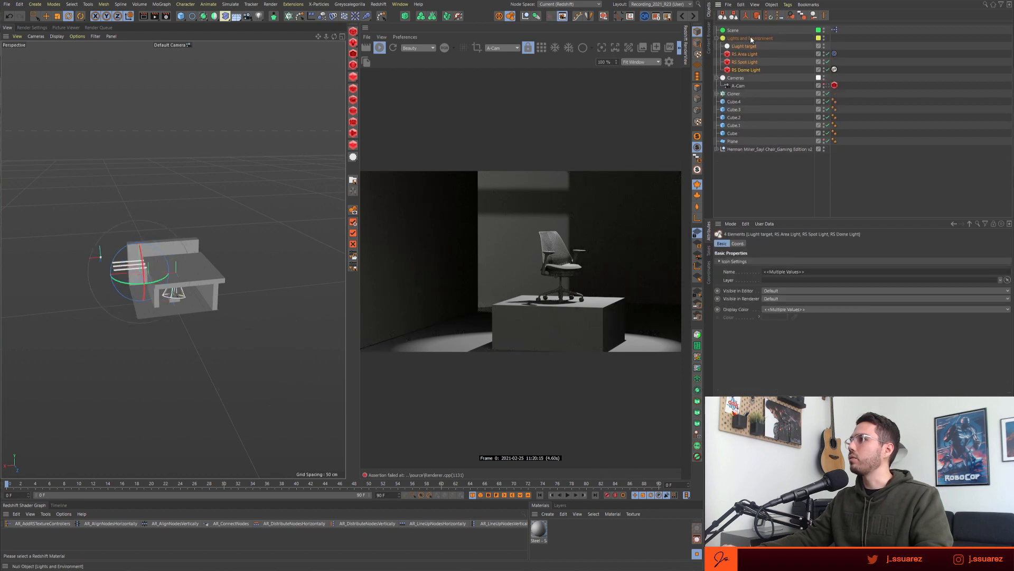
click(717, 38)
- Move the cloner, all cubes, the plane and the chair model into the Scene null and assign that hierarchy to the Scene layer
drag(762, 138, 733, 30)
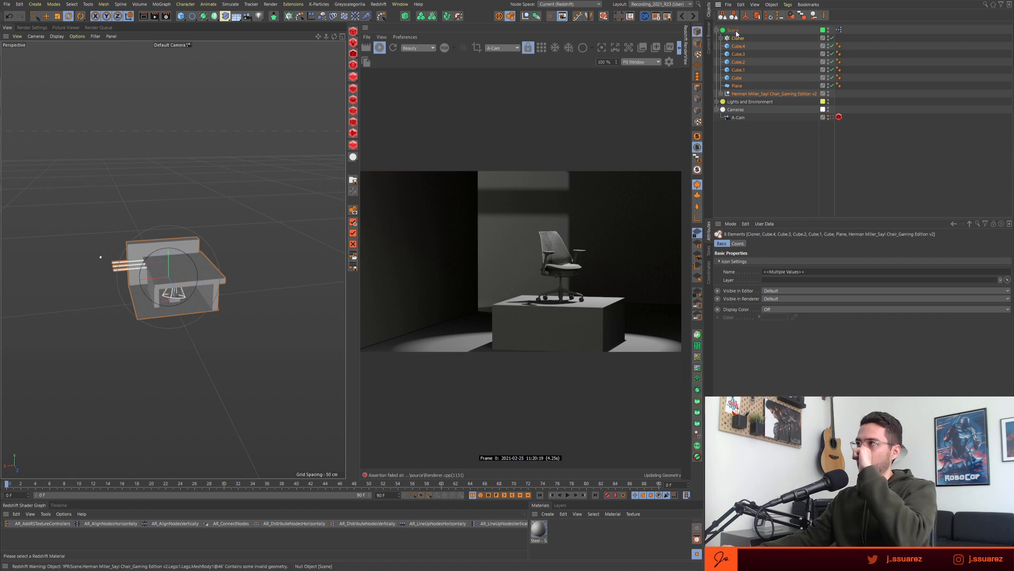
right_click(733, 31)
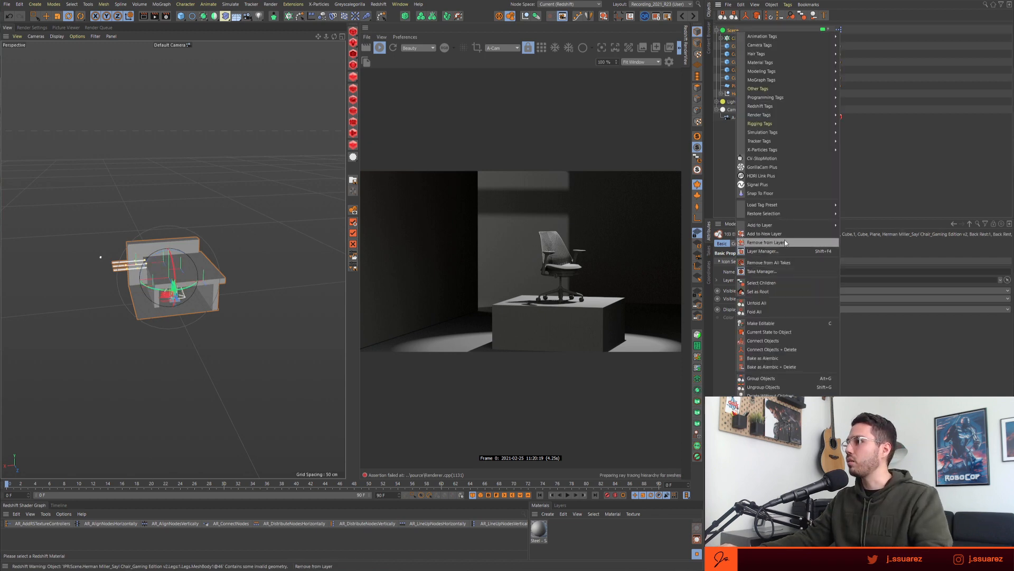
mouse_move(804, 228)
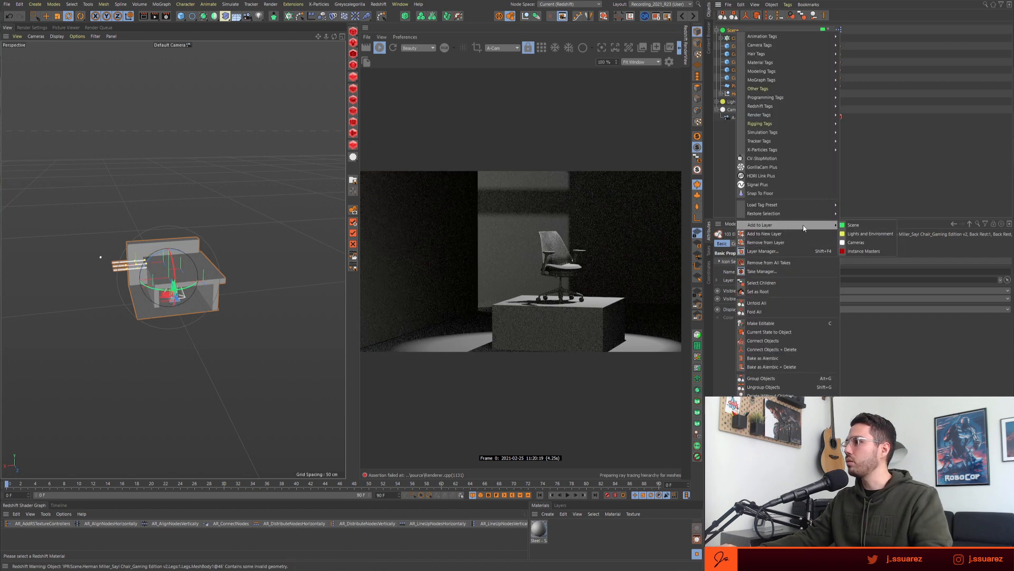
click(862, 225)
- Assign the Lights and Environment hierarchy and A-Cam to their matching layers, and save the project
right_click(743, 102)
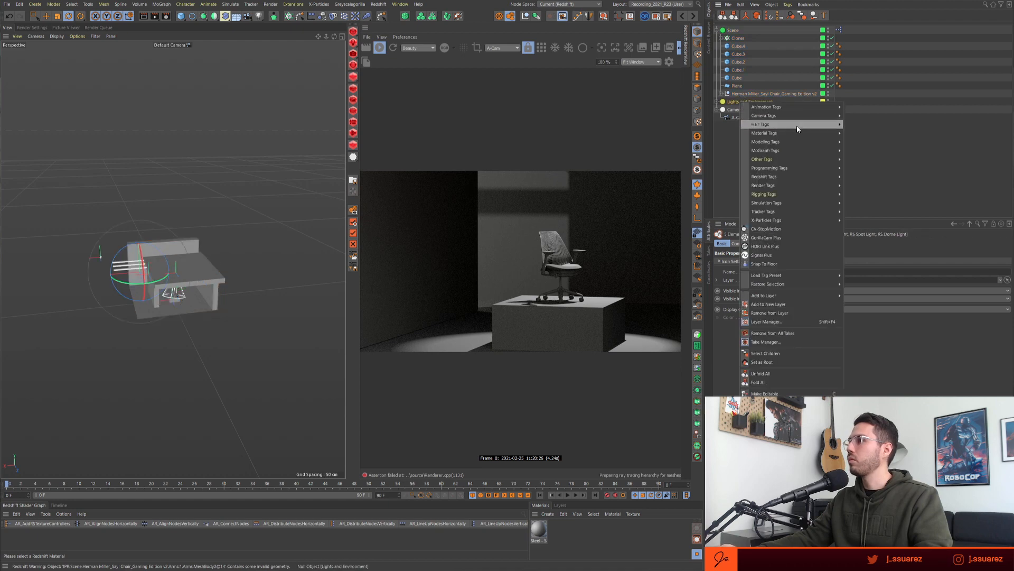
mouse_move(799, 295)
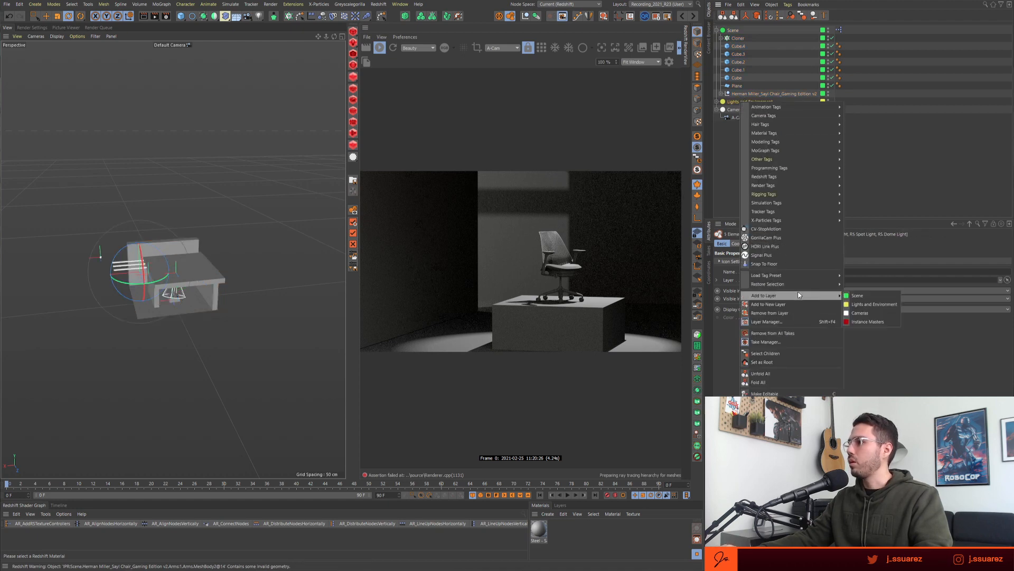
click(874, 303)
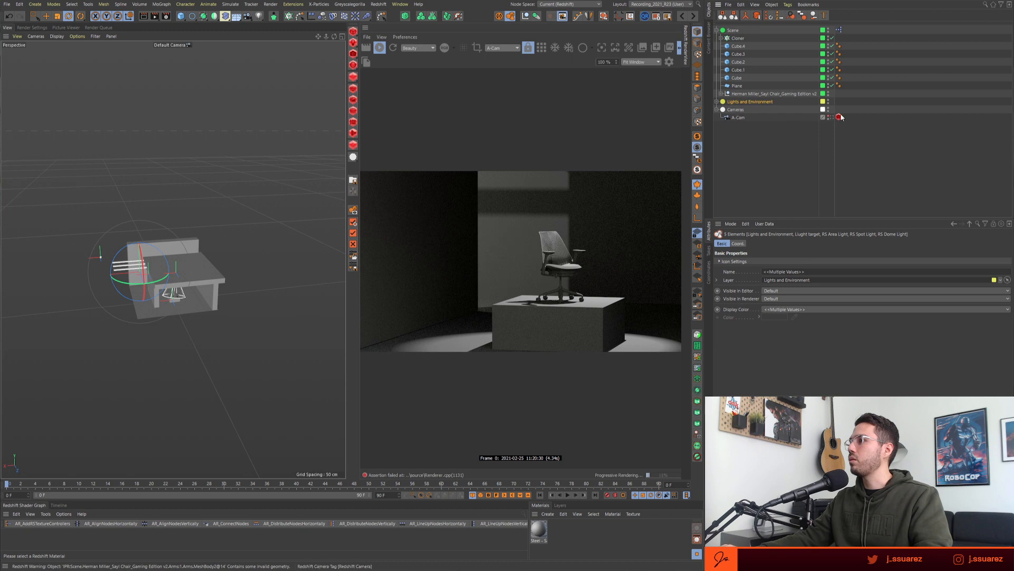
click(752, 139)
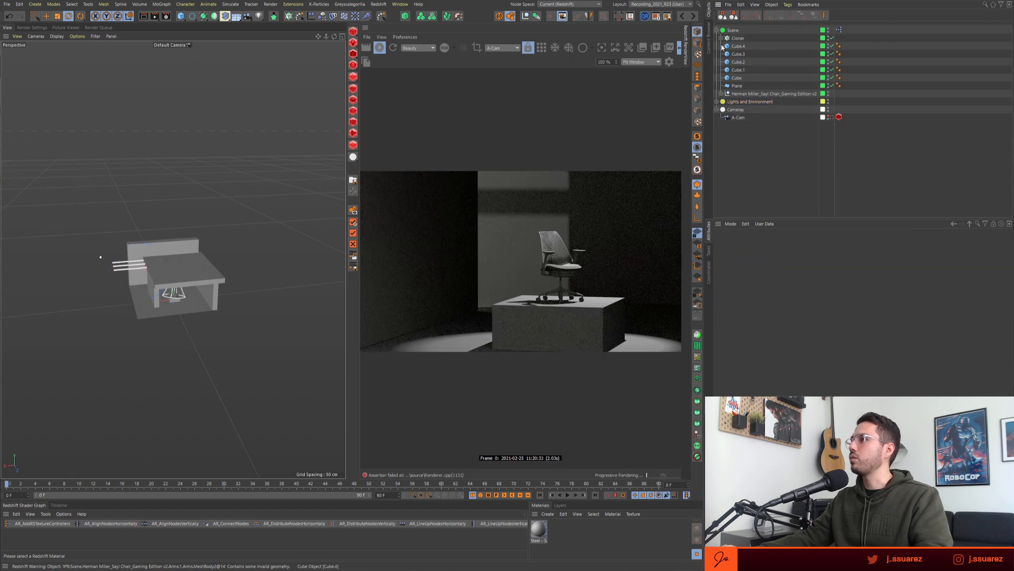
click(717, 109)
click(717, 102)
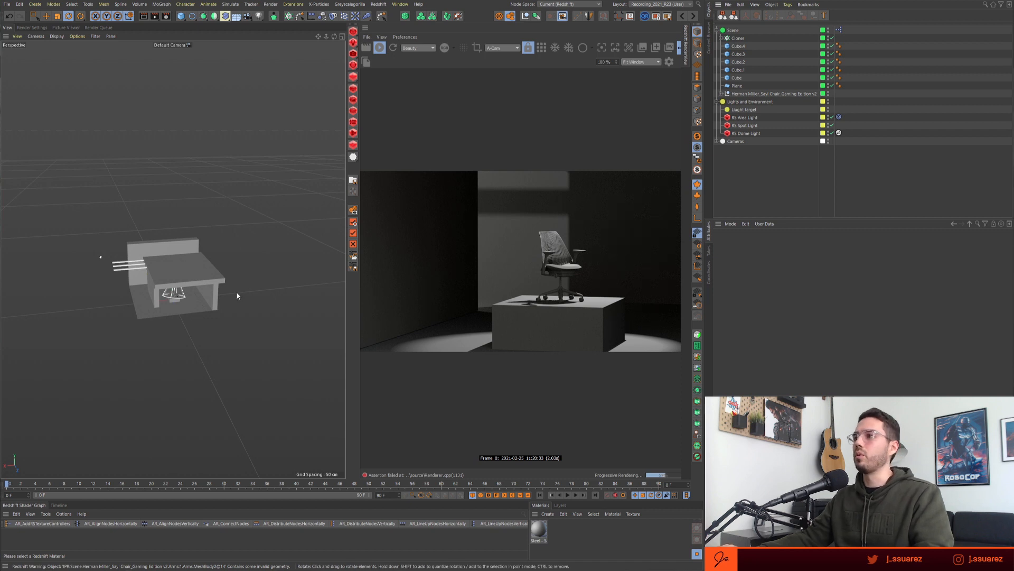
key(ctrl+s)
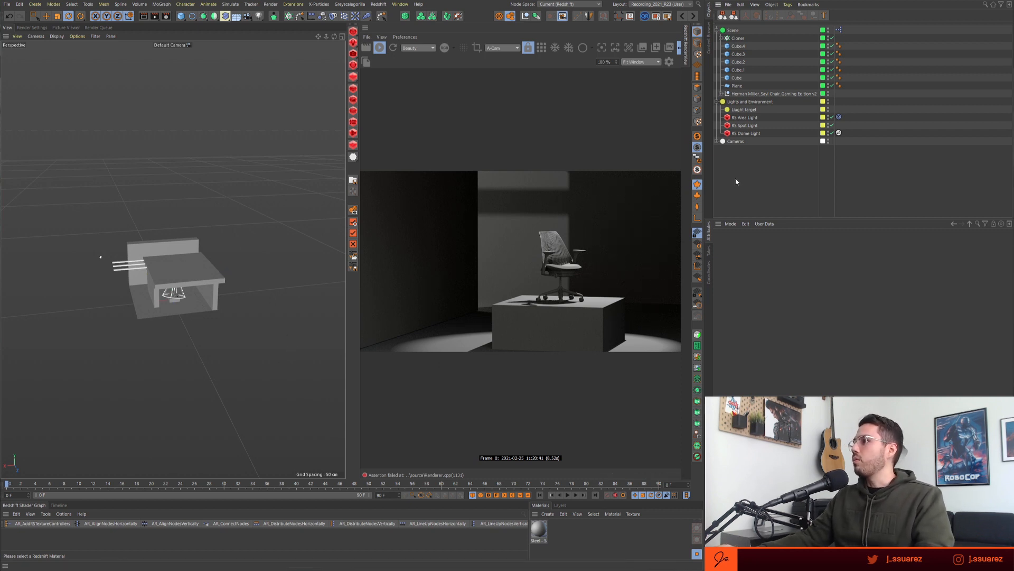
- Add a null named Platform and place it inside the Scene group below the cloner
drag(767, 217, 766, 187)
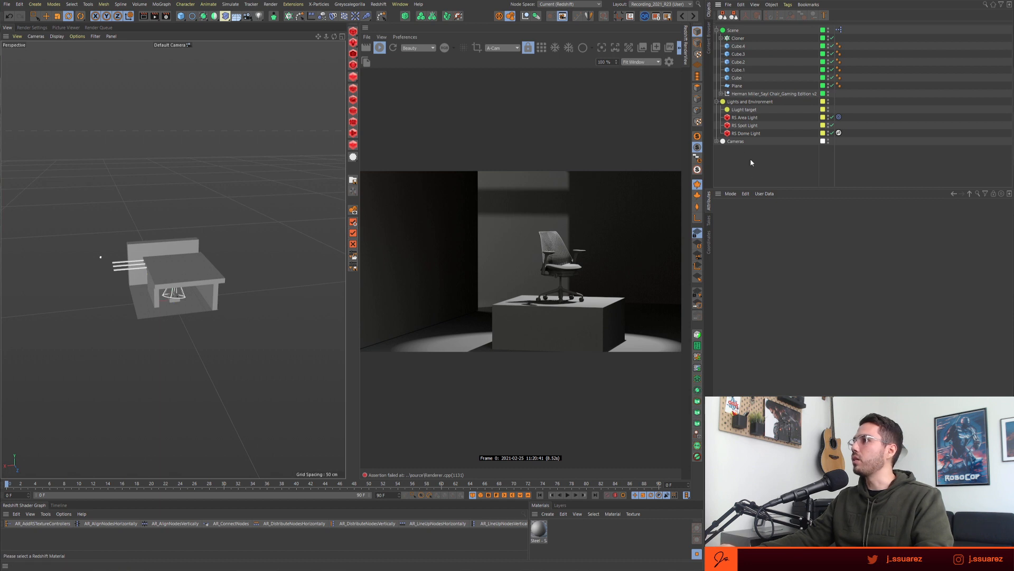
click(525, 16)
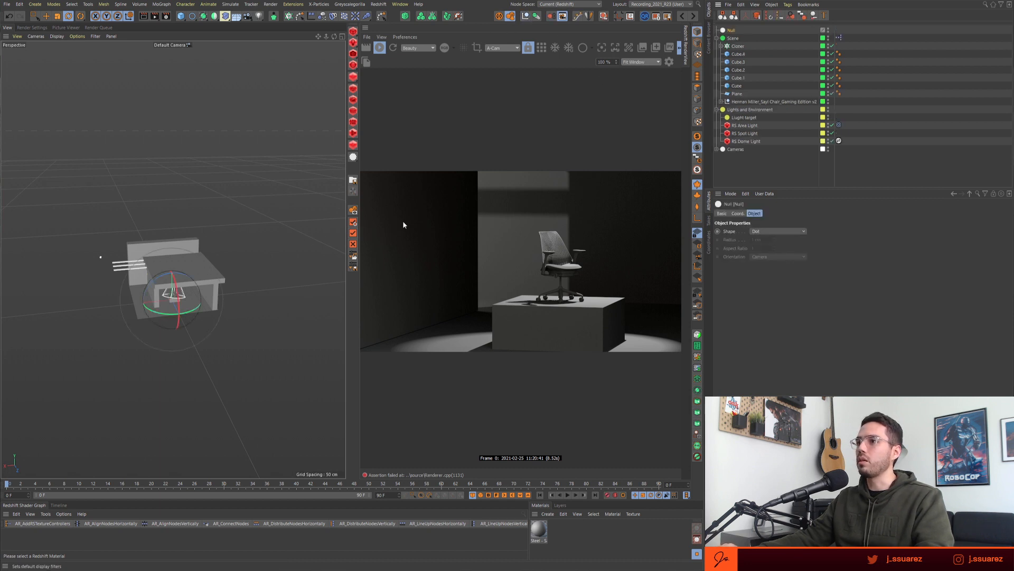
double_click(731, 31)
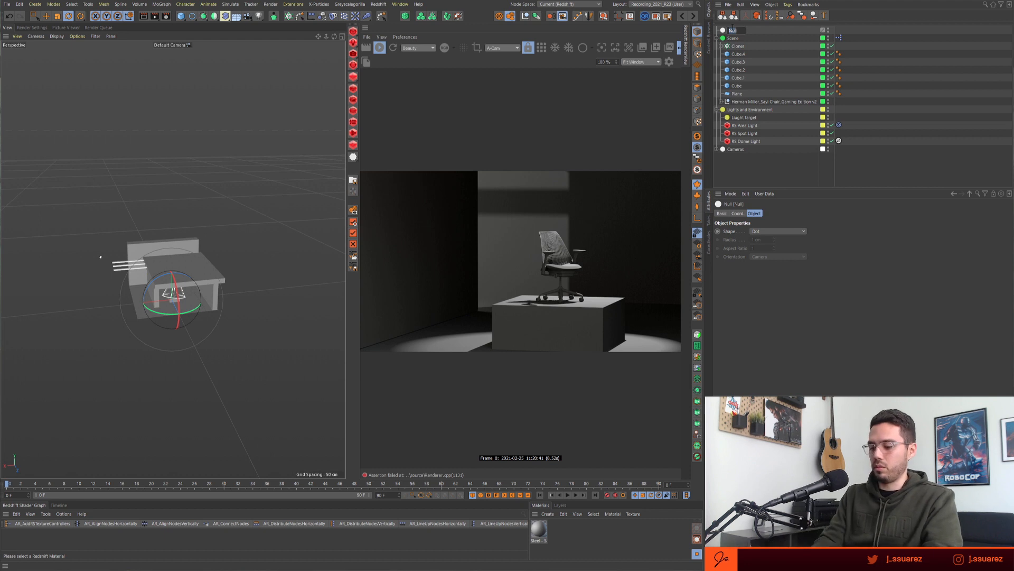
text(Pie)
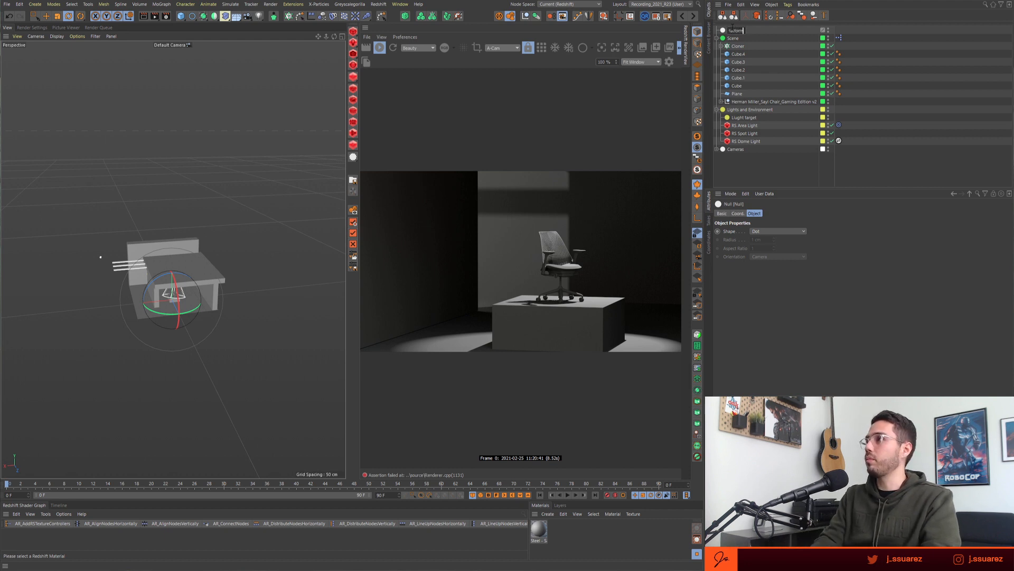
key(Return)
drag(733, 29, 734, 53)
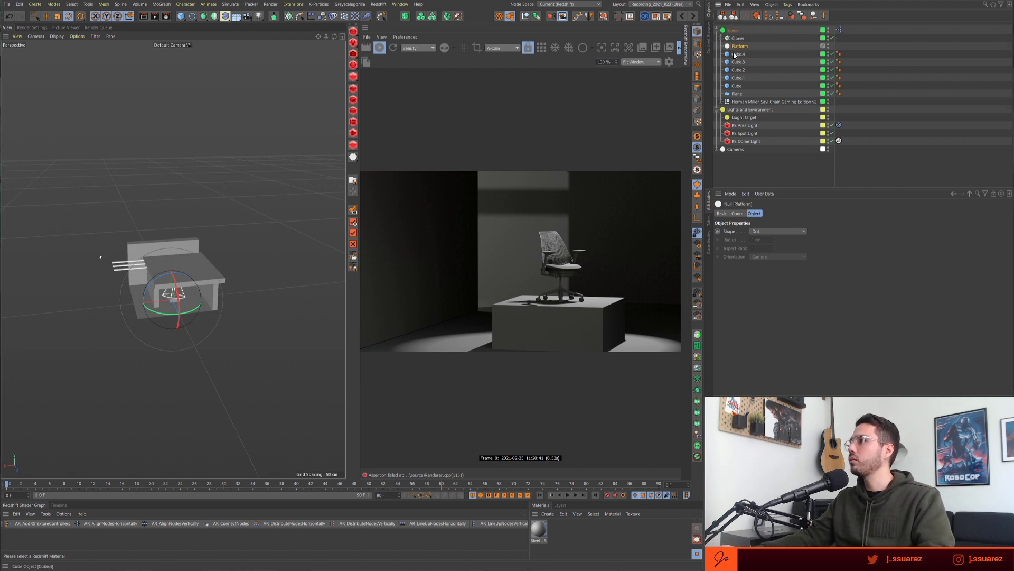
- Identify the cube beneath the chair in the viewport and move it into the Platform null
click(193, 326)
alt+right_drag(197, 294, 152, 314)
alt+drag(151, 314, 178, 287)
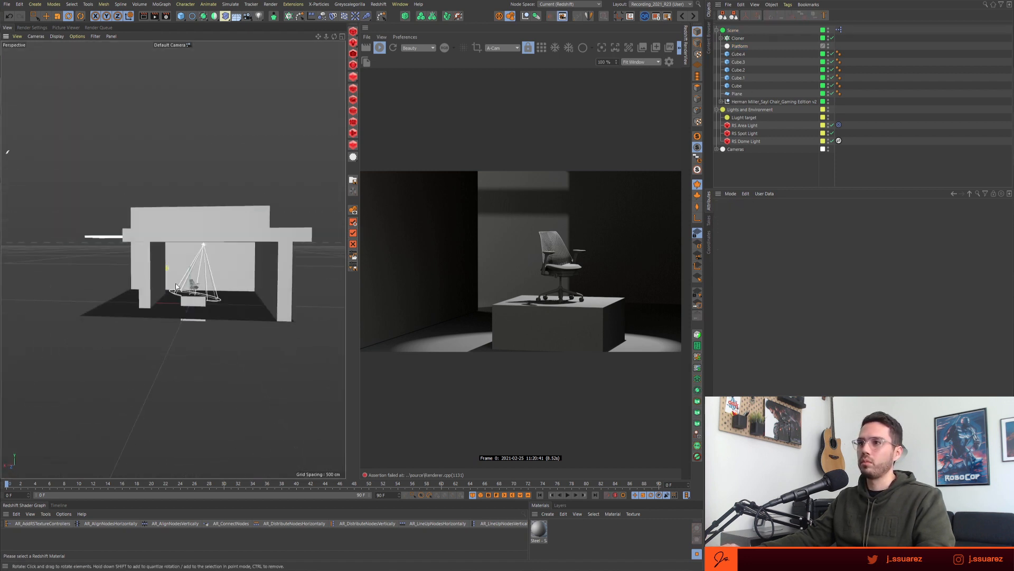
alt+right_drag(178, 287, 236, 301)
click(224, 301)
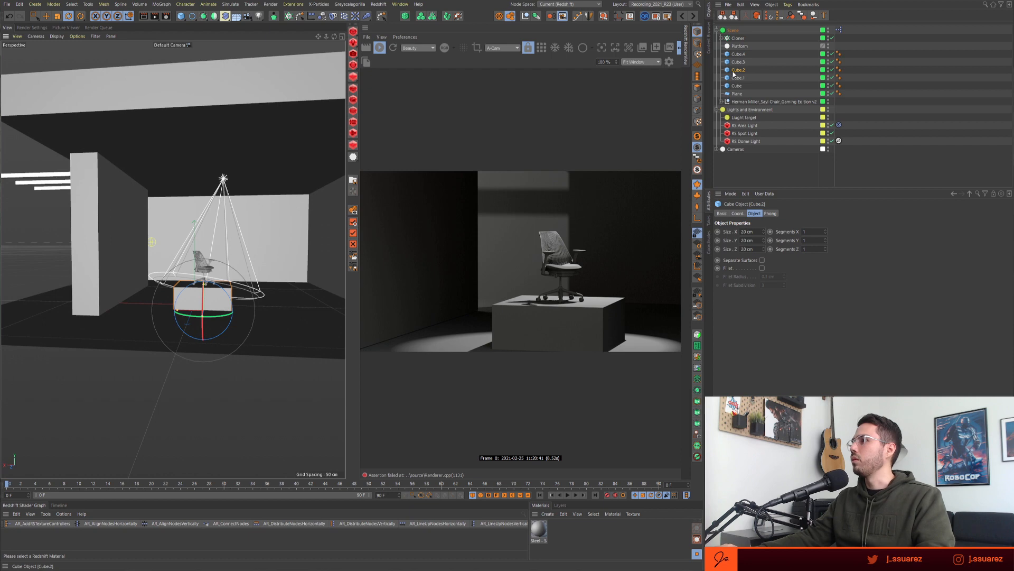
drag(743, 71, 740, 46)
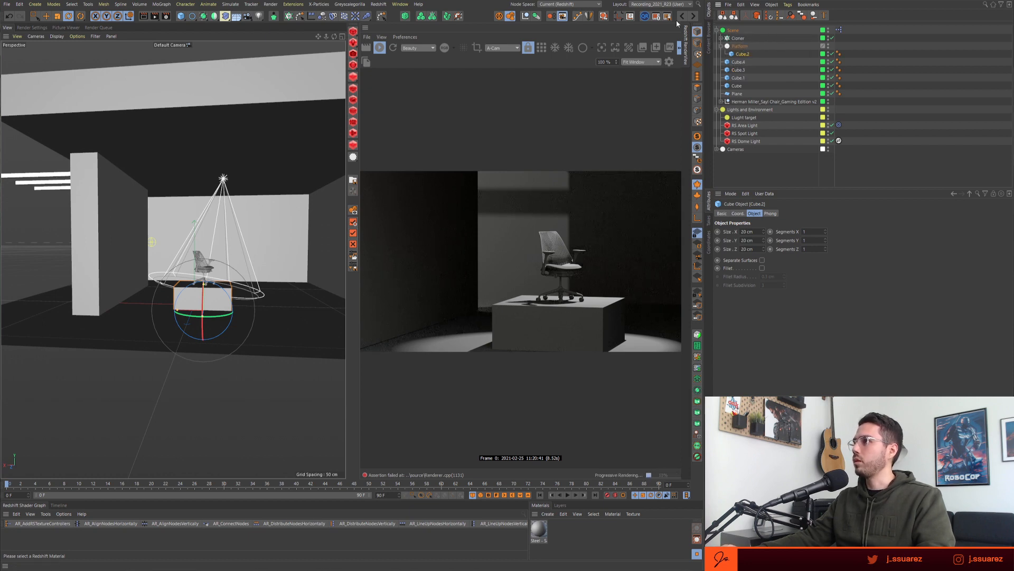
- Add a null named Walls and place it inside the Scene group below Platform
click(535, 17)
double_click(732, 30)
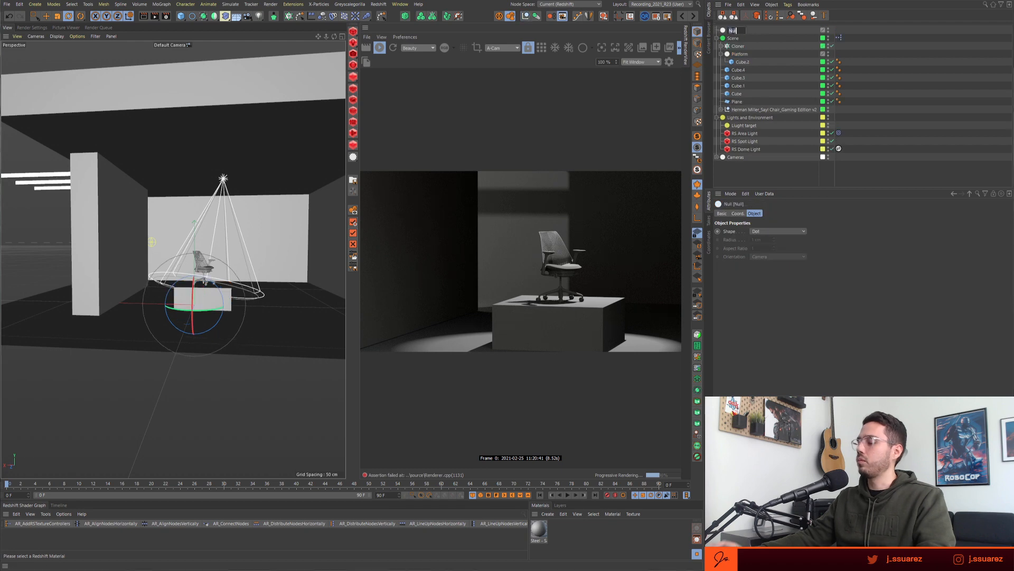
text(Walls)
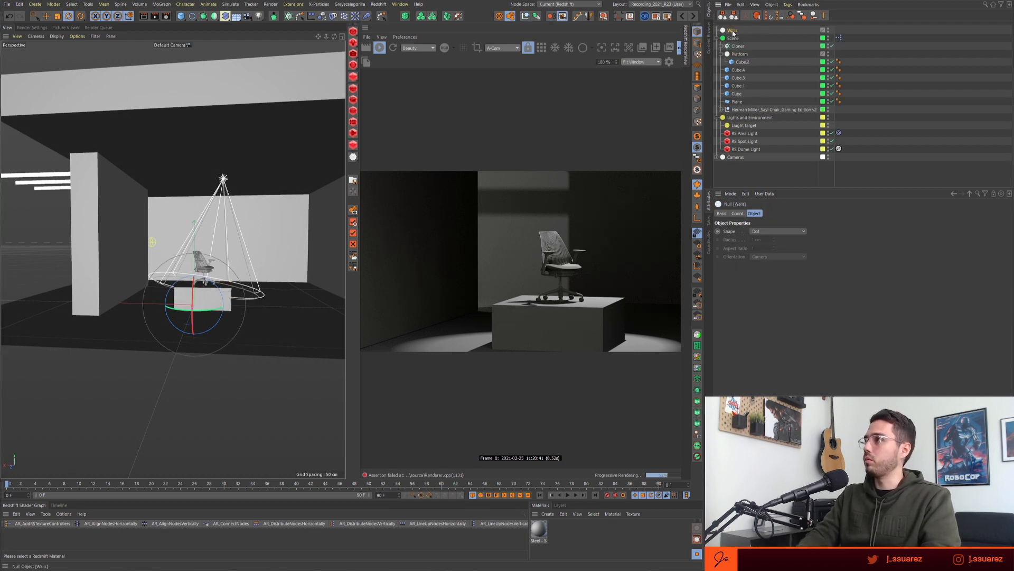
key(Return)
drag(731, 70, 733, 62)
- Move the four remaining cubes and the plane into the Walls null and collapse it
click(734, 69)
shift+click(738, 100)
click(721, 62)
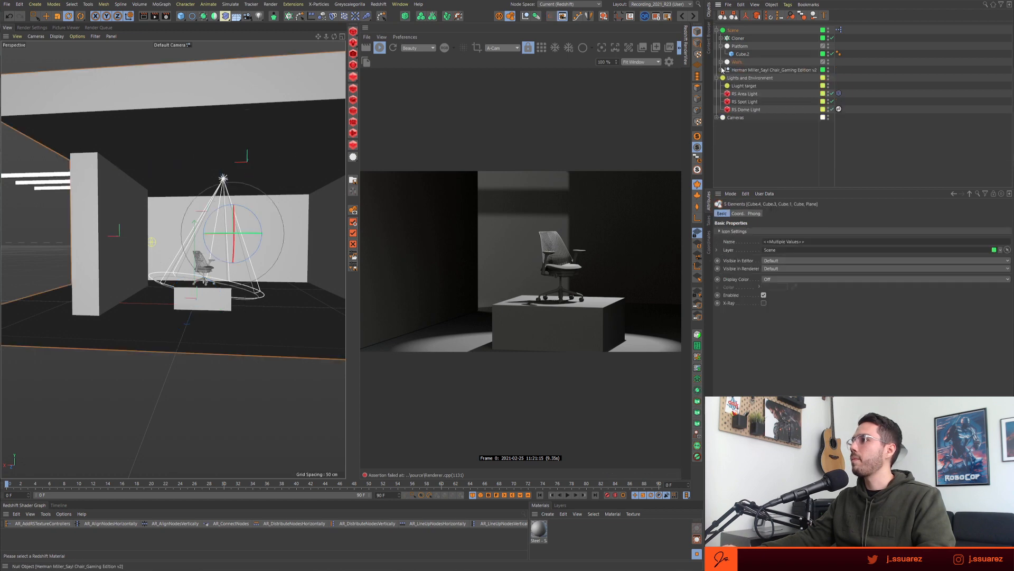
- Move the Walls group into Lights and Environment and assign its hierarchy to the Lights and Environment layer
click(736, 62)
drag(736, 63, 738, 80)
right_click(737, 81)
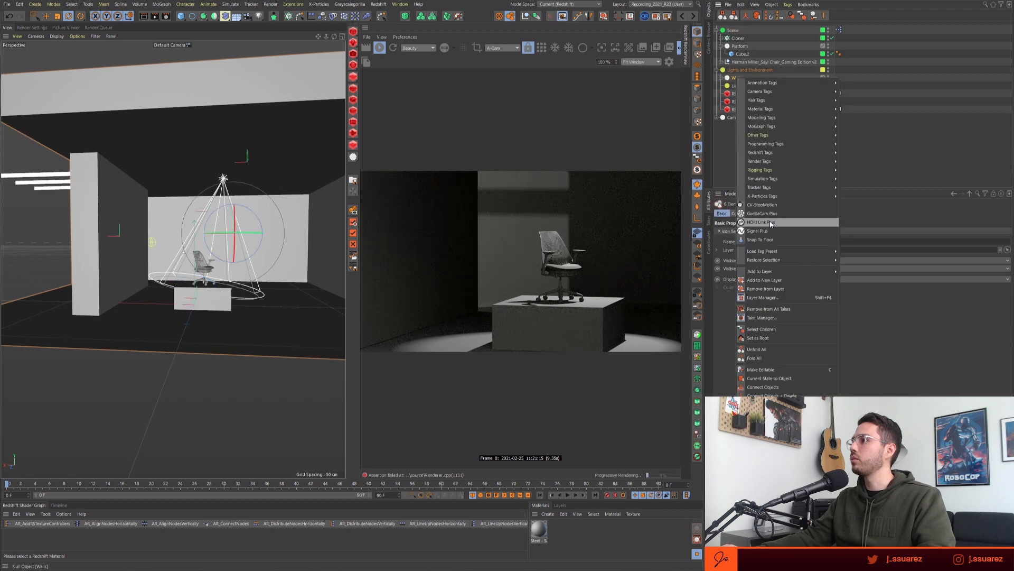
mouse_move(803, 281)
click(866, 280)
click(763, 141)
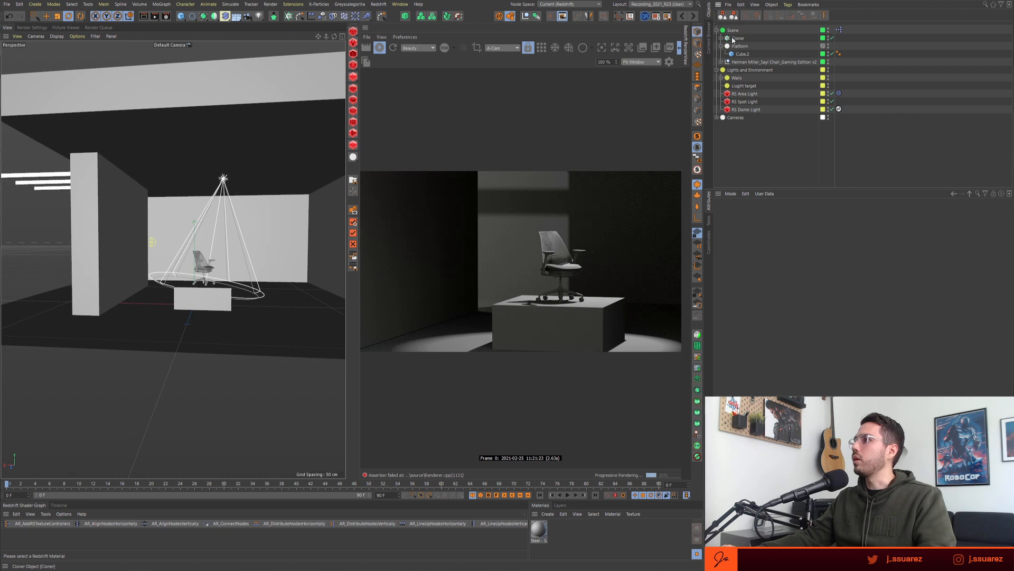
- Move the cloner into the Walls group, collapse Lights and Environment, and select the platform cube
drag(733, 40, 738, 79)
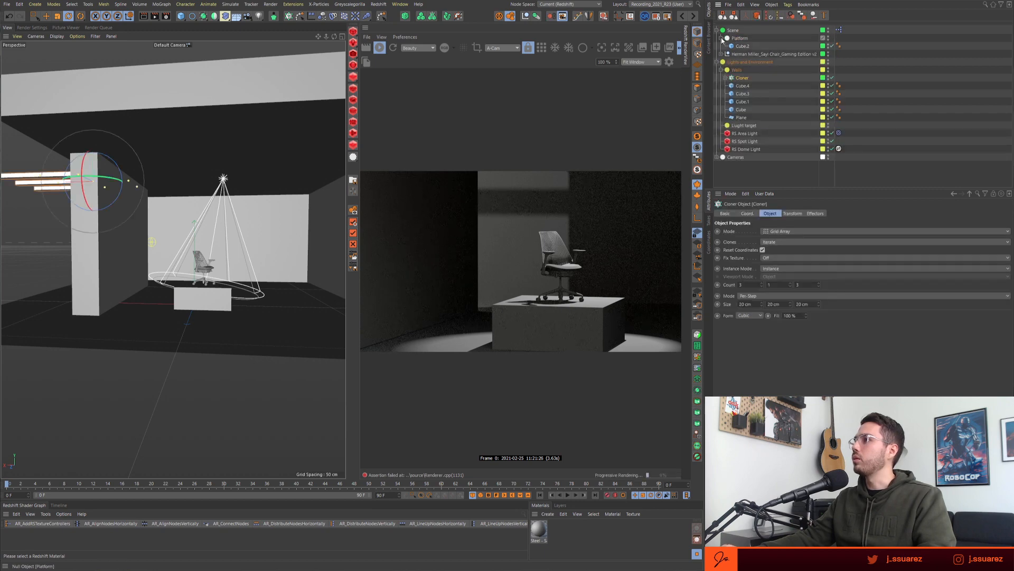
click(717, 62)
click(742, 46)
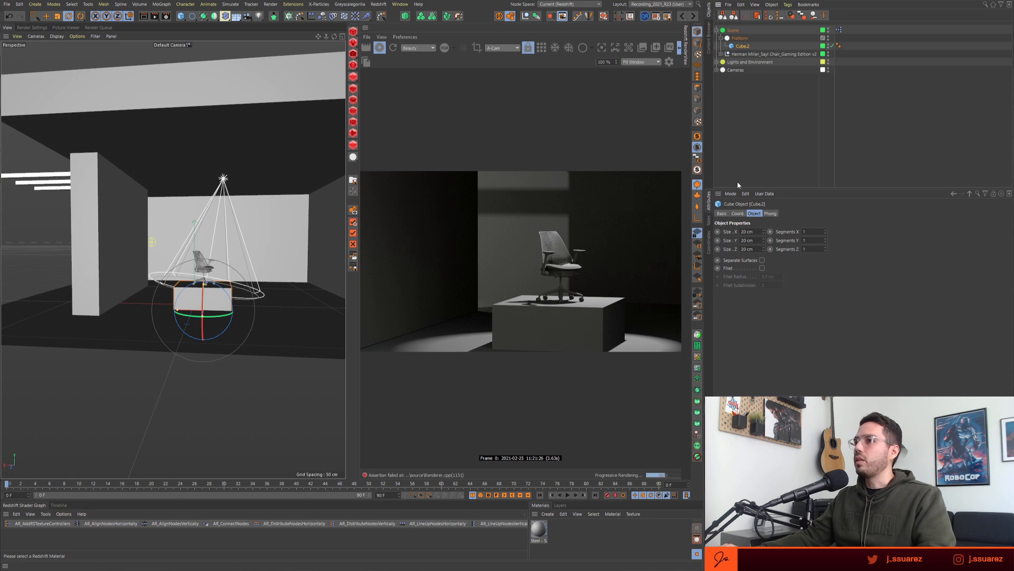
- Bring up the reference image board, examine the product and pedestal compositions, and move the board off the scene
right_drag(0, 412, 237, 130)
drag(461, 223, 651, 468)
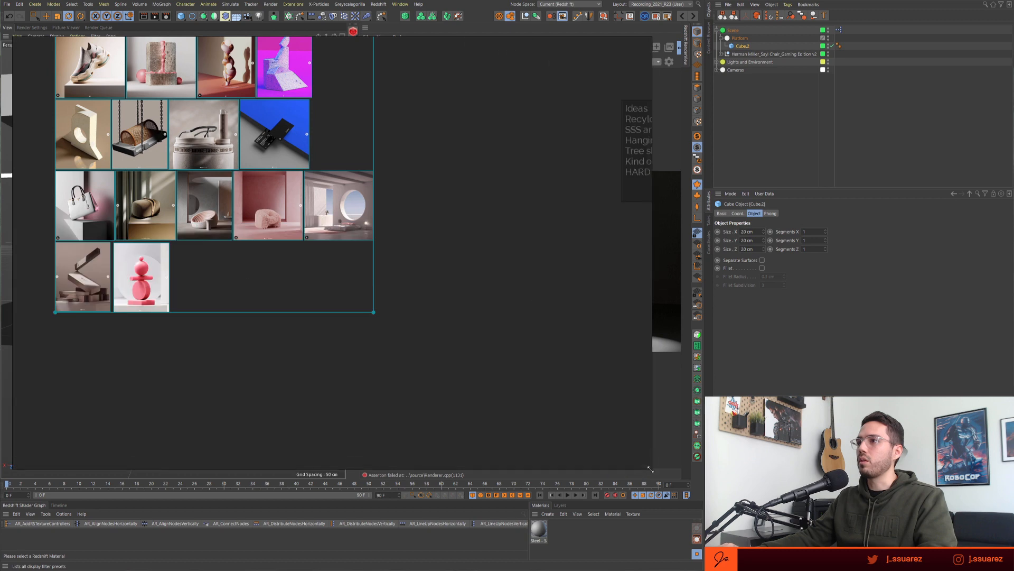
scroll(232, 162, up, 3)
middle_drag(231, 162, 415, 309)
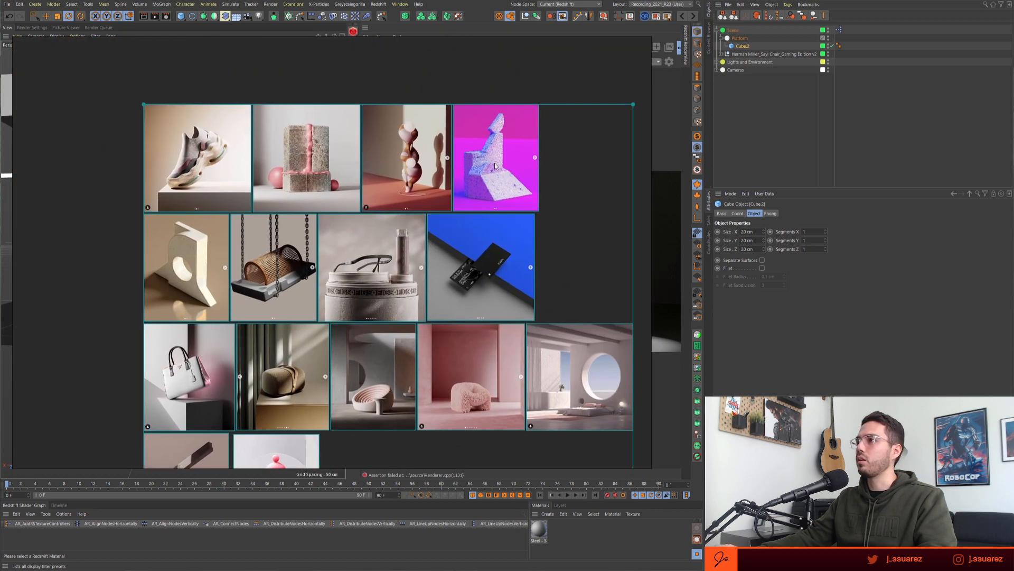
scroll(495, 165, up, 5)
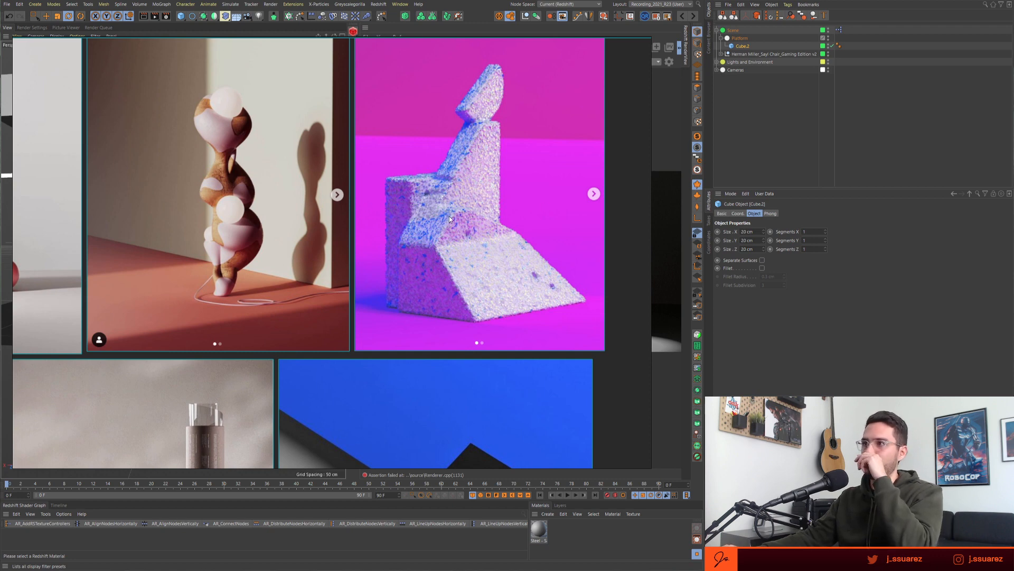
scroll(450, 219, down, 4)
middle_drag(267, 317, 377, 230)
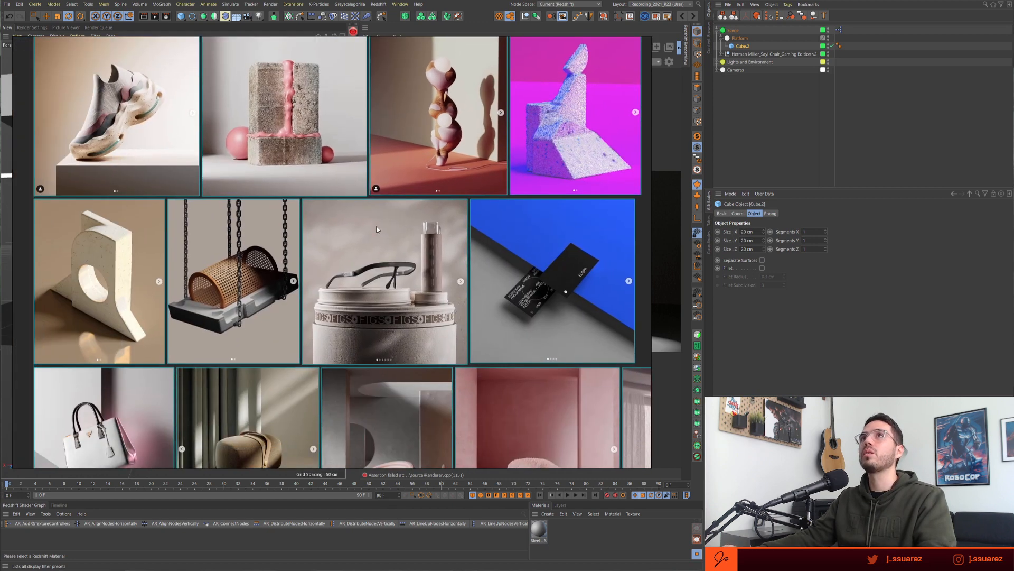
middle_drag(292, 349, 413, 200)
mouse_move(537, 246)
middle_down()
mouse_move(461, 208)
mouse_move(386, 233)
mouse_move(410, 280)
mouse_move(370, 386)
middle_up()
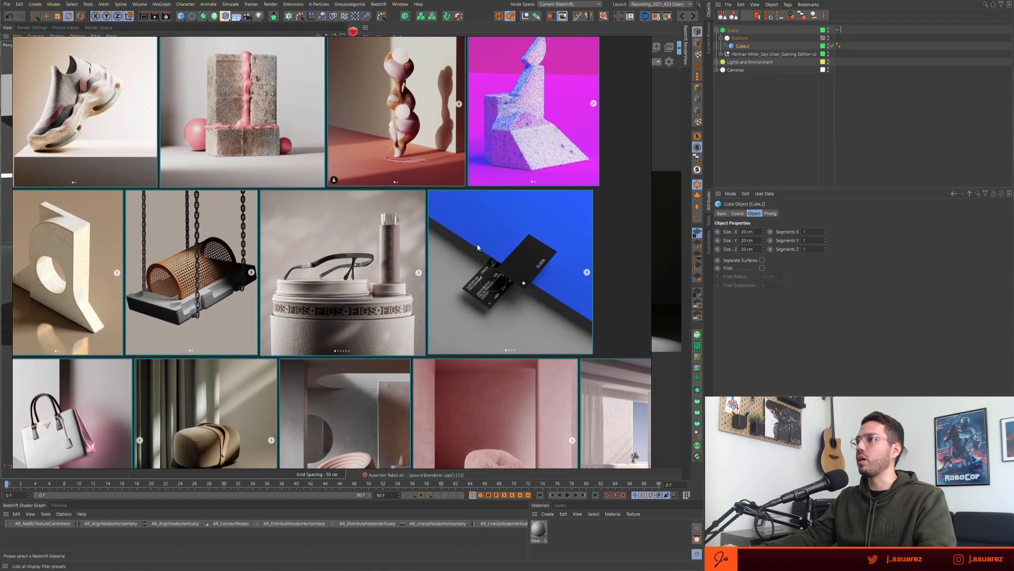
scroll(500, 250, down, 1)
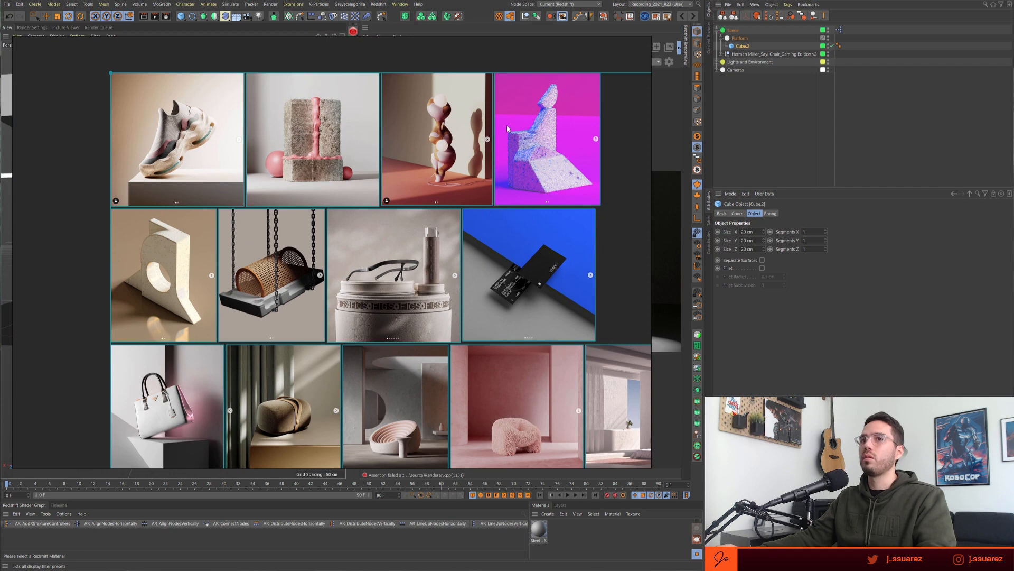
drag(507, 128, 22, 242)
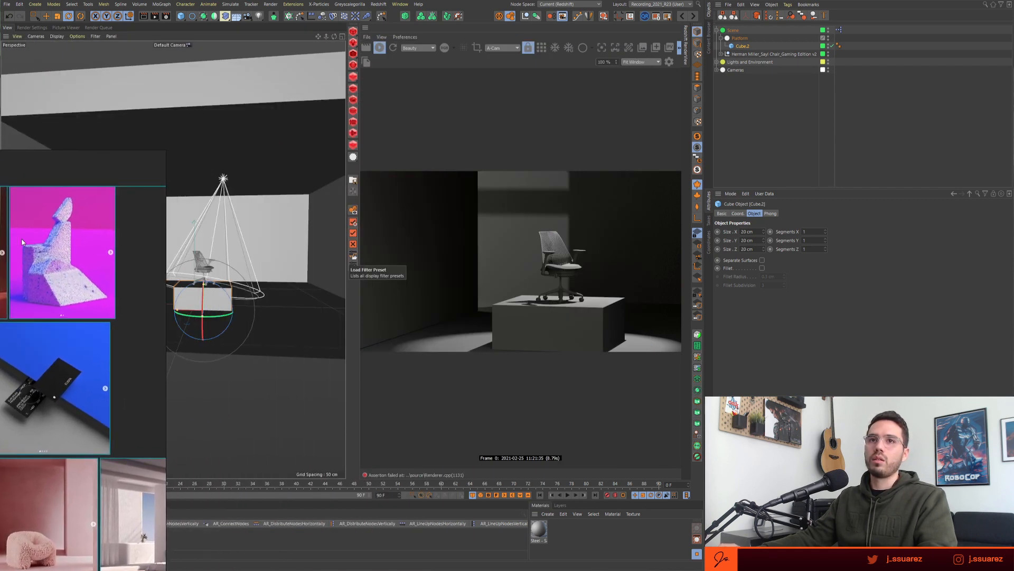
drag(166, 153, 0, 222)
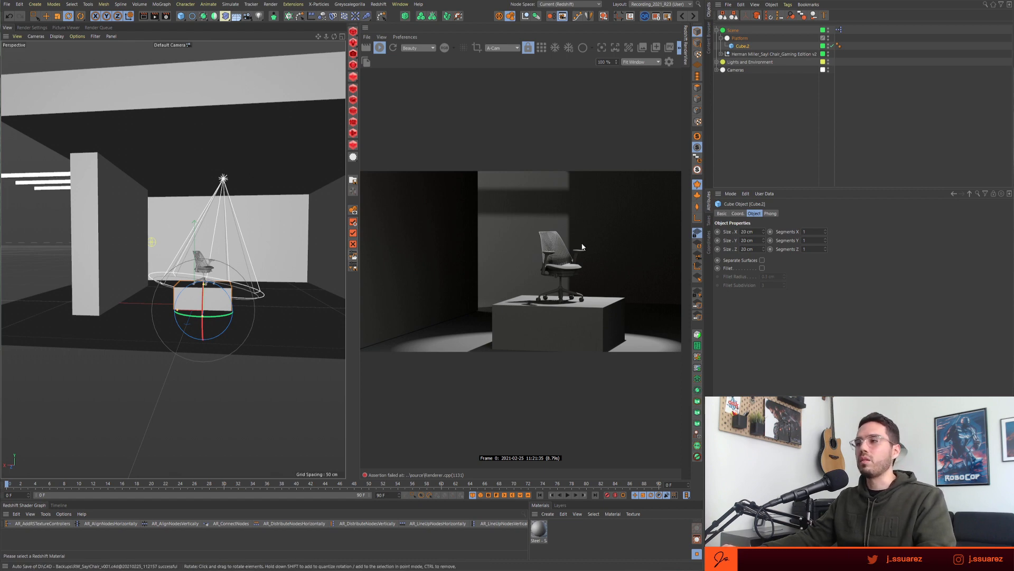
- Hide the Walls group in the viewport and move the Plane out of it, directly under Lights and Environment
click(173, 364)
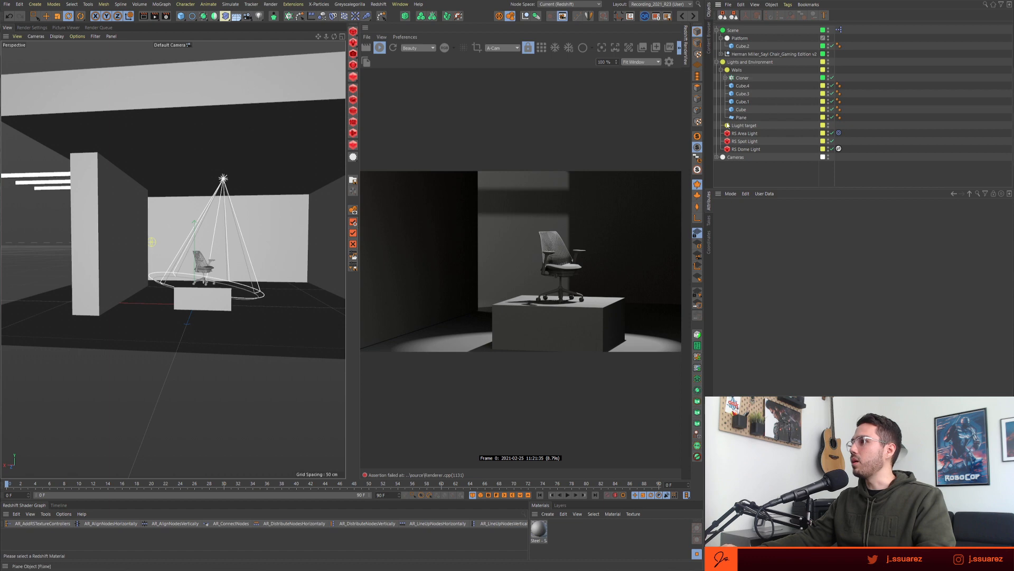
click(829, 68)
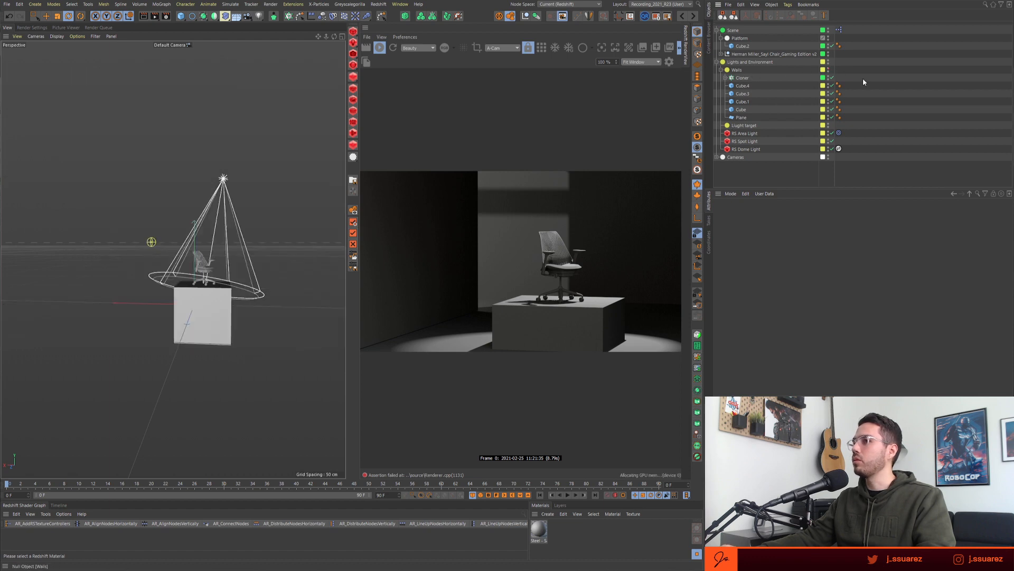
alt+drag(212, 293, 243, 300)
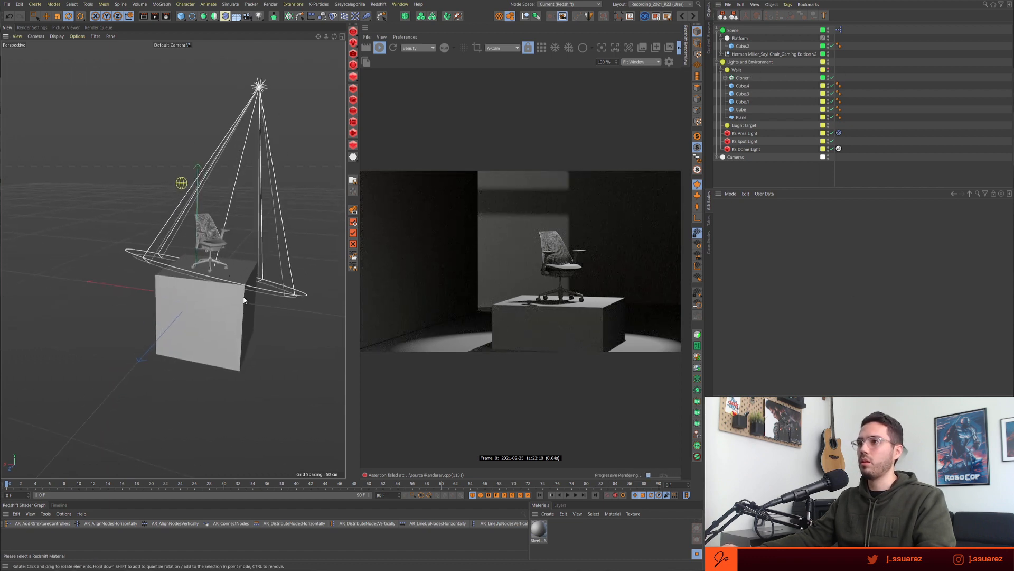
drag(740, 80, 739, 67)
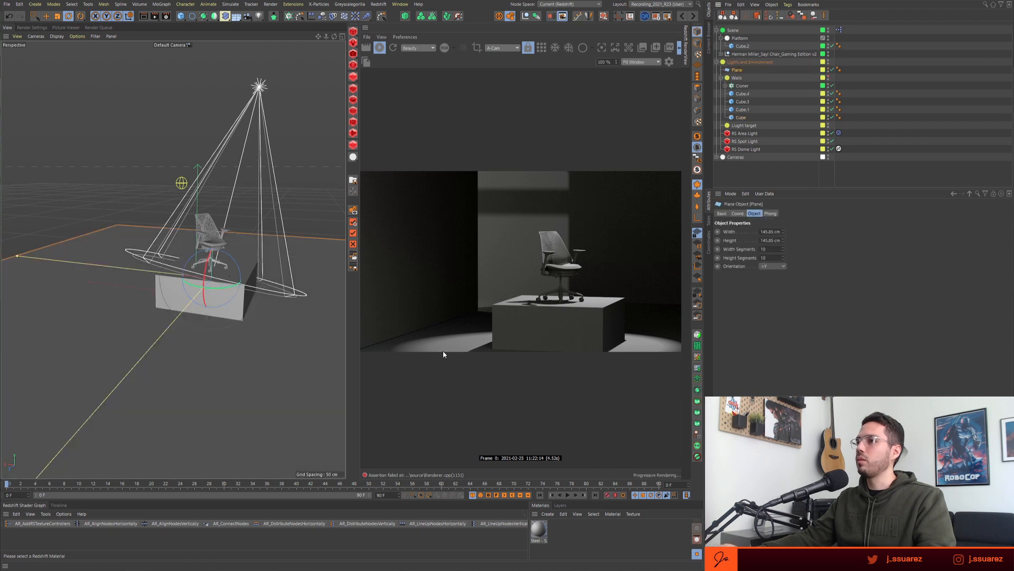
- Make the platform cube editable and raise its bottom face to about the floor plane
click(218, 309)
alt+drag(218, 309, 181, 294)
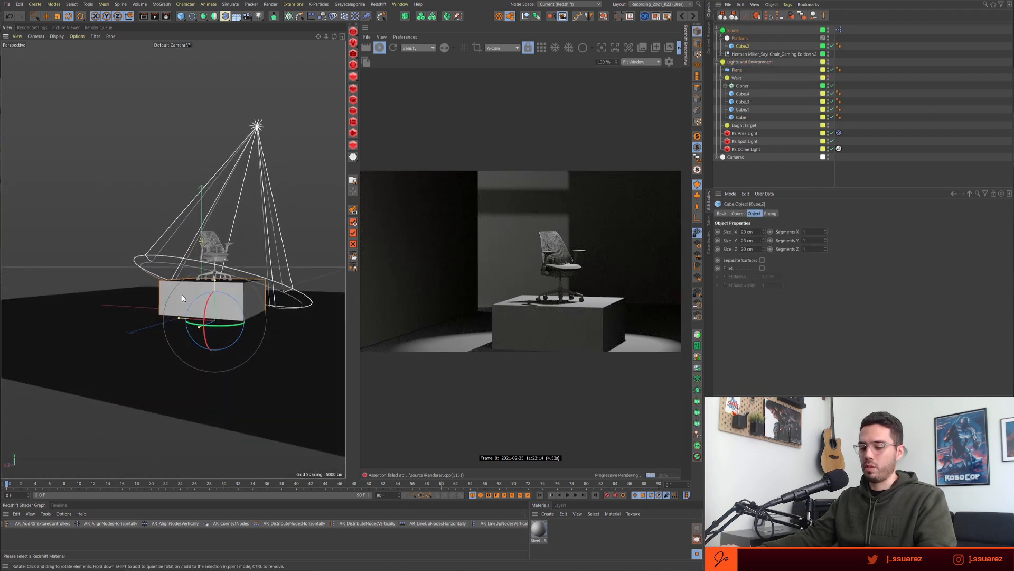
key(c)
alt+drag(258, 353, 224, 422)
click(224, 422)
key(e)
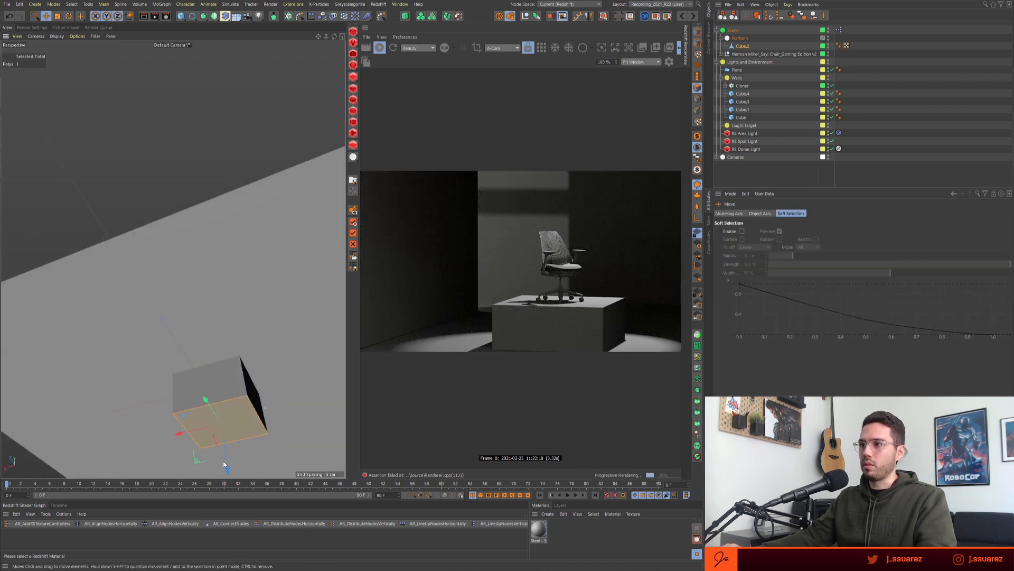
drag(223, 463, 227, 418)
key(ctrl+shift+z)
key(ctrl+shift+z)
key(ctrl+shift+z)
key(ctrl+shift+z)
key(ctrl+shift+z)
key(ctrl+shift+z)
key(ctrl+shift+z)
key(ctrl+shift+z)
key(ctrl+shift+z)
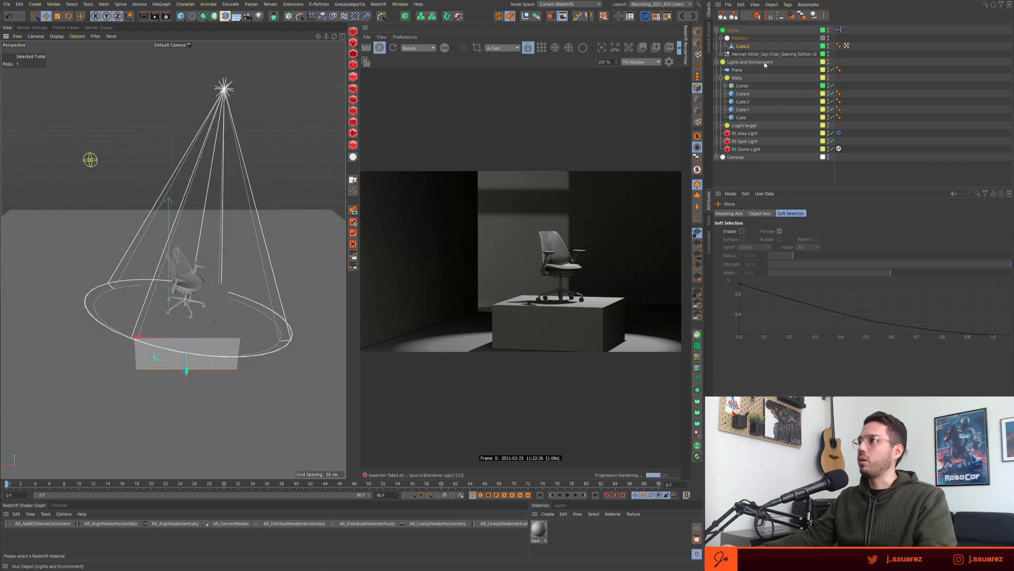
- Add a cylinder at the platform cube's centre and place it in the Platform group above the cube
key(Return)
click(743, 46)
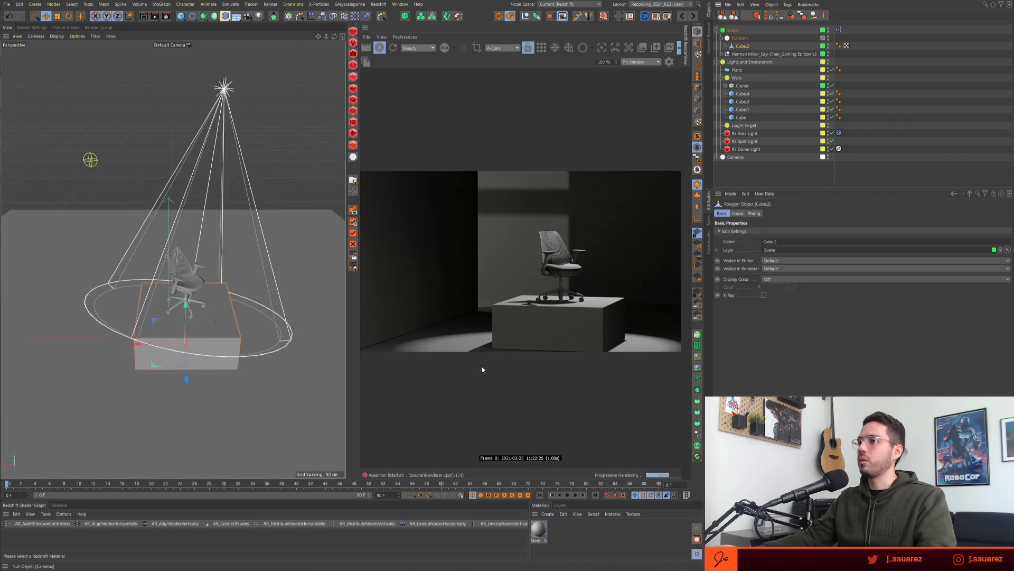
key(e)
alt+middle_drag(185, 363, 196, 363)
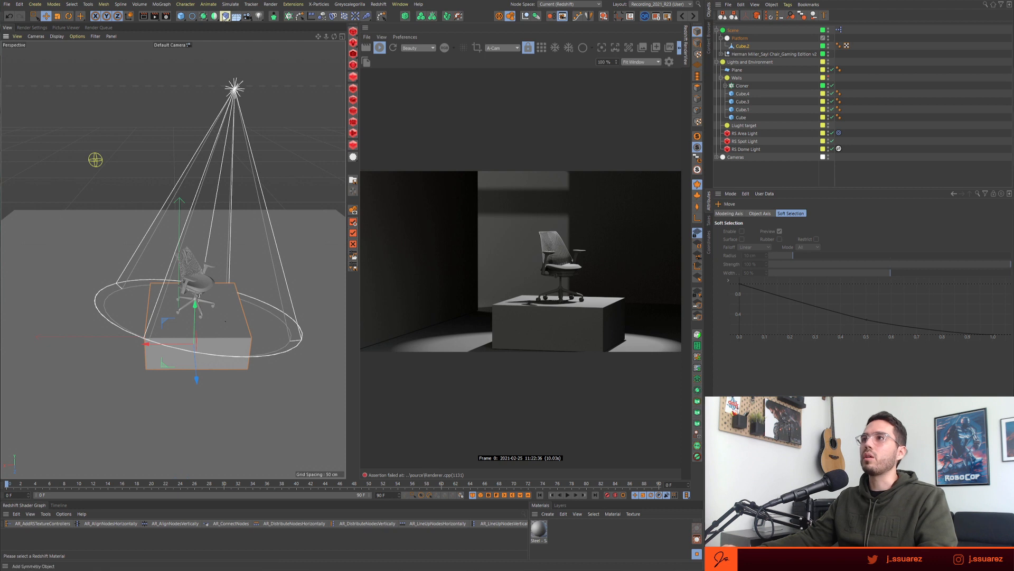
click(181, 16)
click(332, 27)
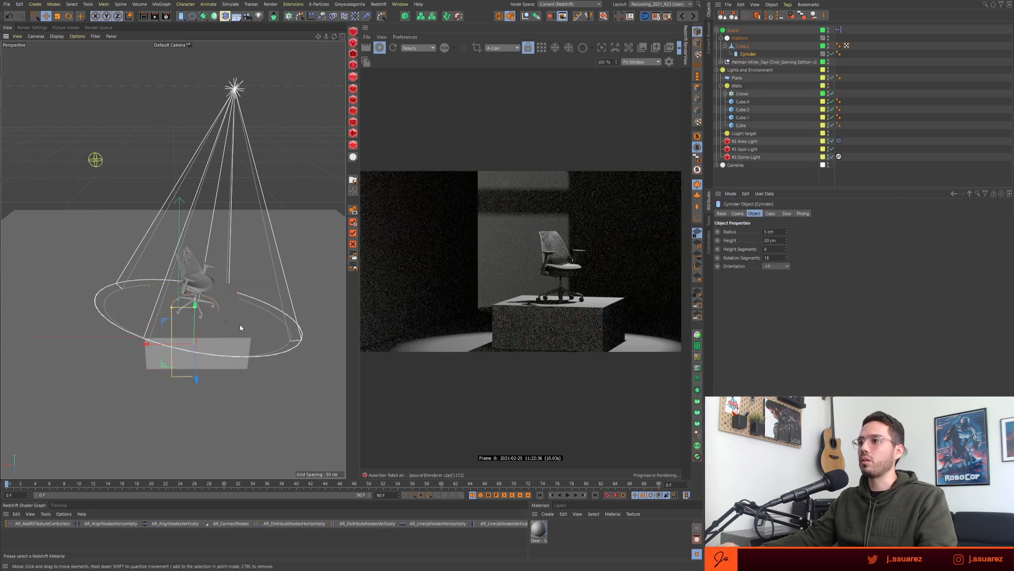
alt+drag(209, 328, 225, 312)
drag(208, 373, 241, 397)
key(ctrl+z)
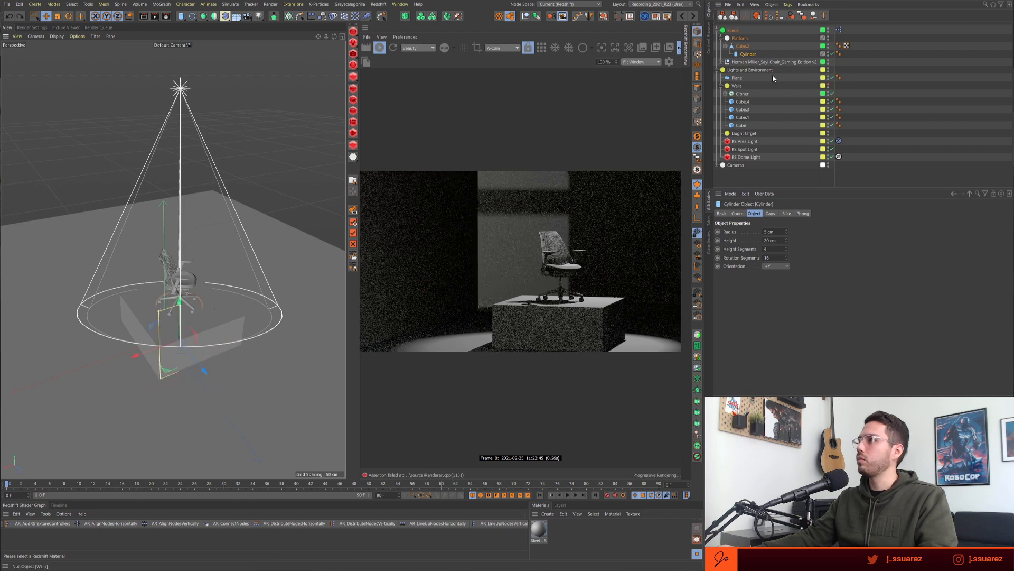
drag(746, 54, 743, 42)
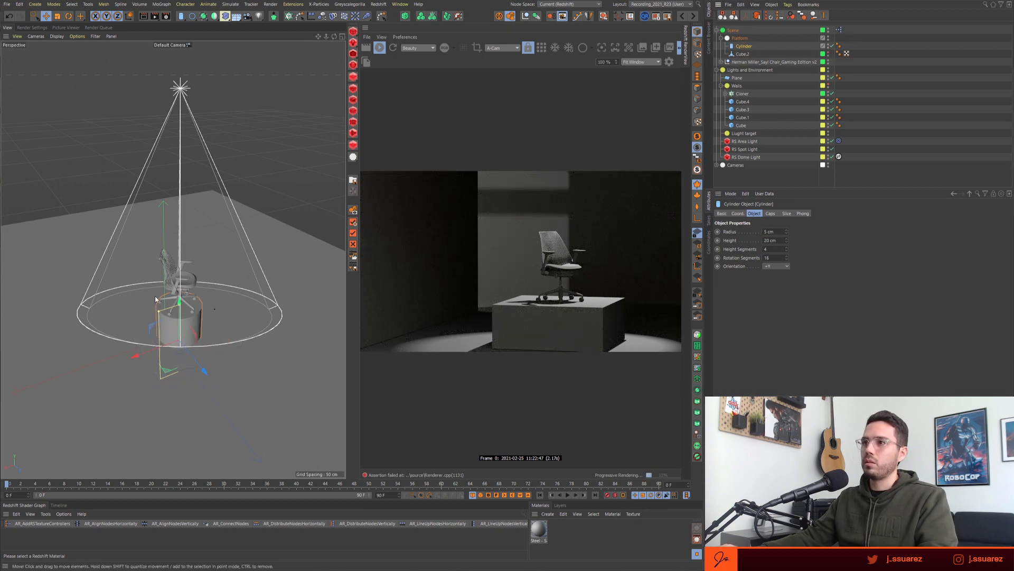
- Stop the live render and enlarge the cylinder's radius to 11.225 cm
click(380, 48)
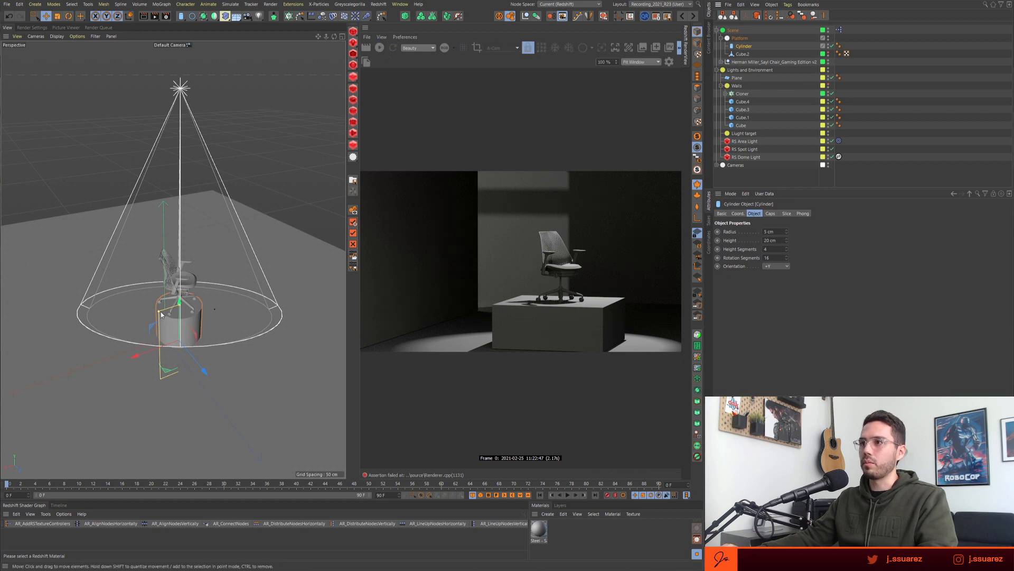
drag(161, 315, 131, 320)
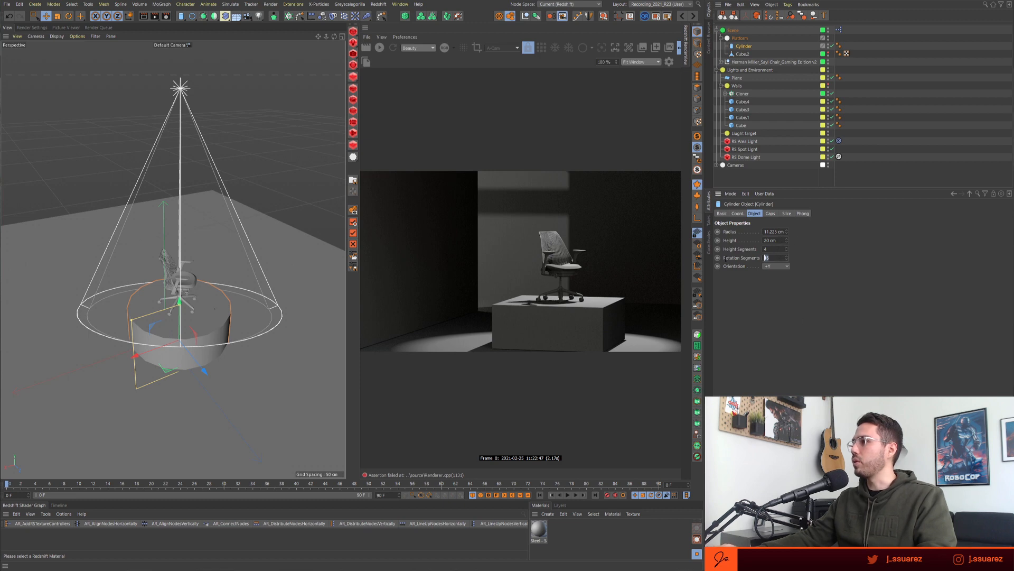
- Try a lower rotation segment count on the cylinder and undo it
text(6)
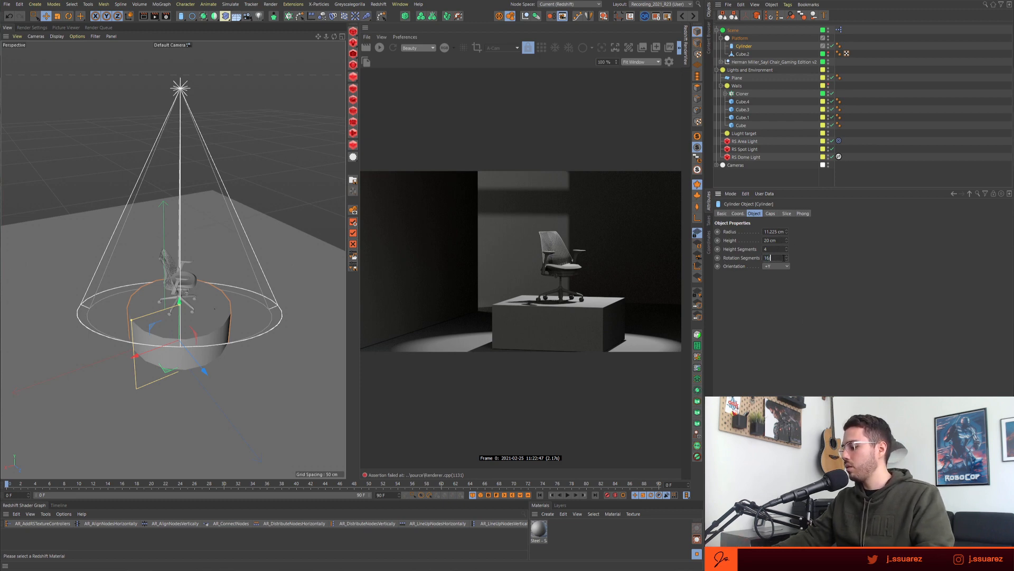
key(Return)
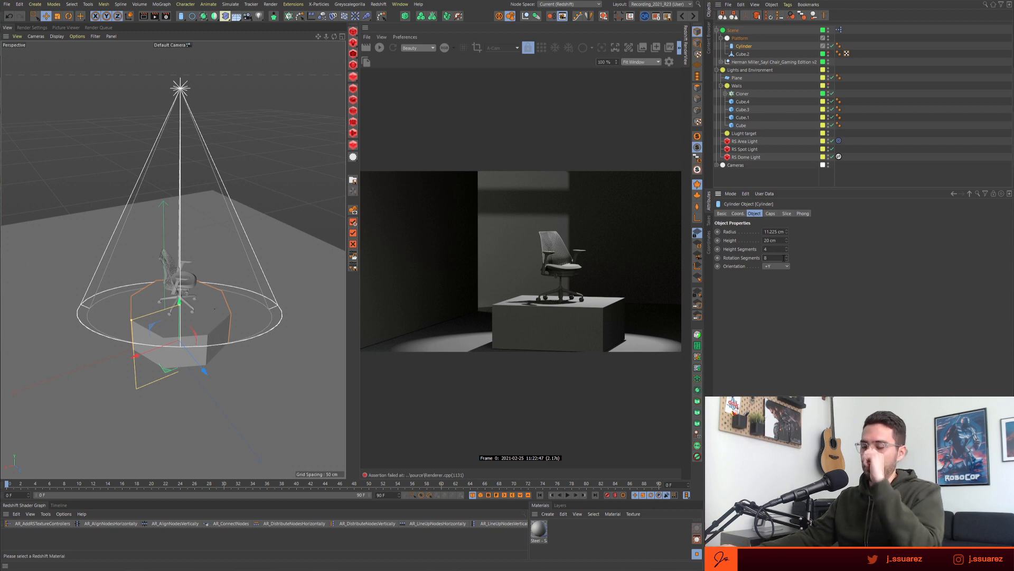
key(ctrl+z)
key(Return)
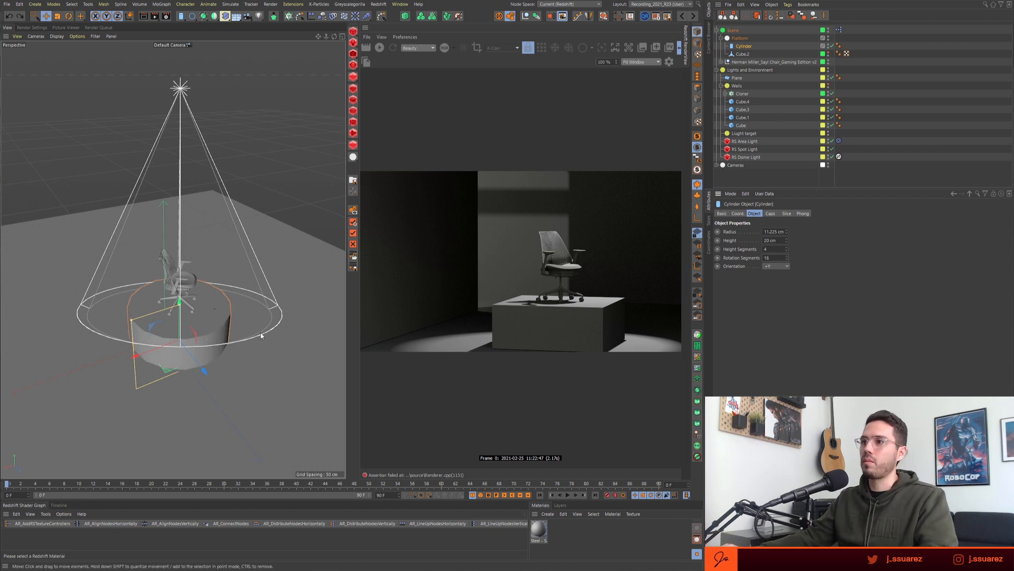
- Show the platform cube in the viewport again and move it along its X axis to sit beside the cylinder
alt+drag(261, 331, 229, 324)
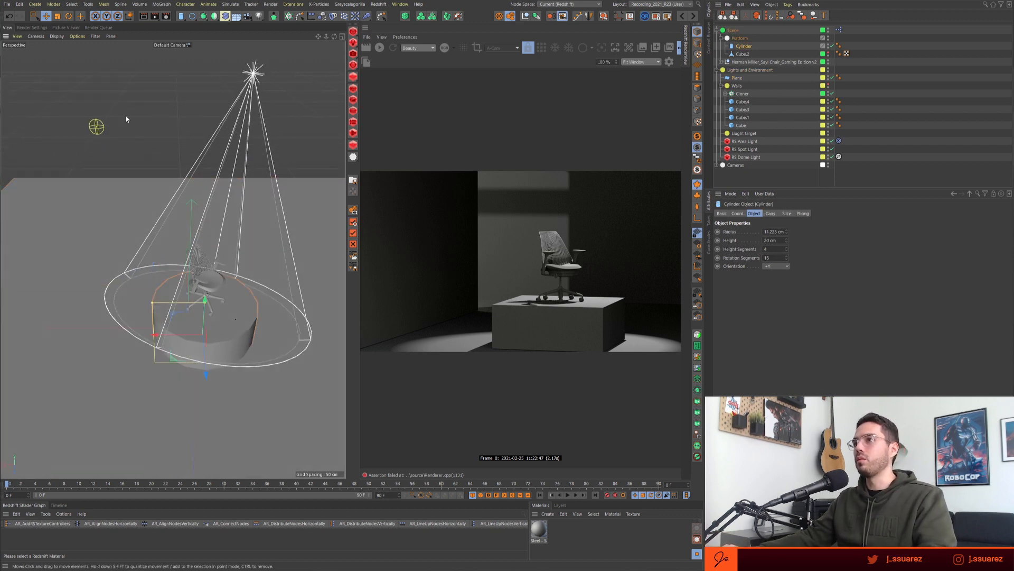
click(828, 55)
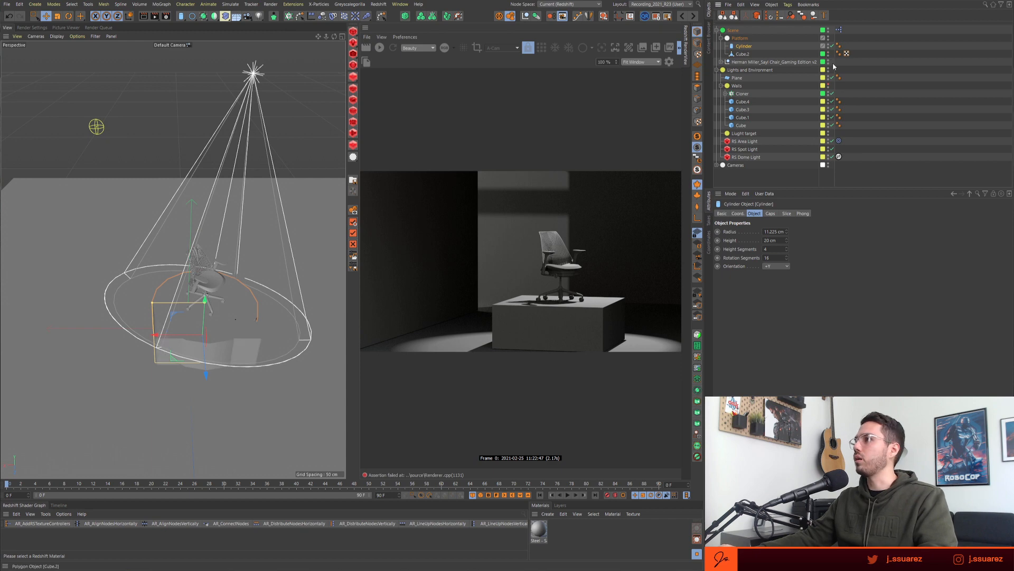
click(743, 55)
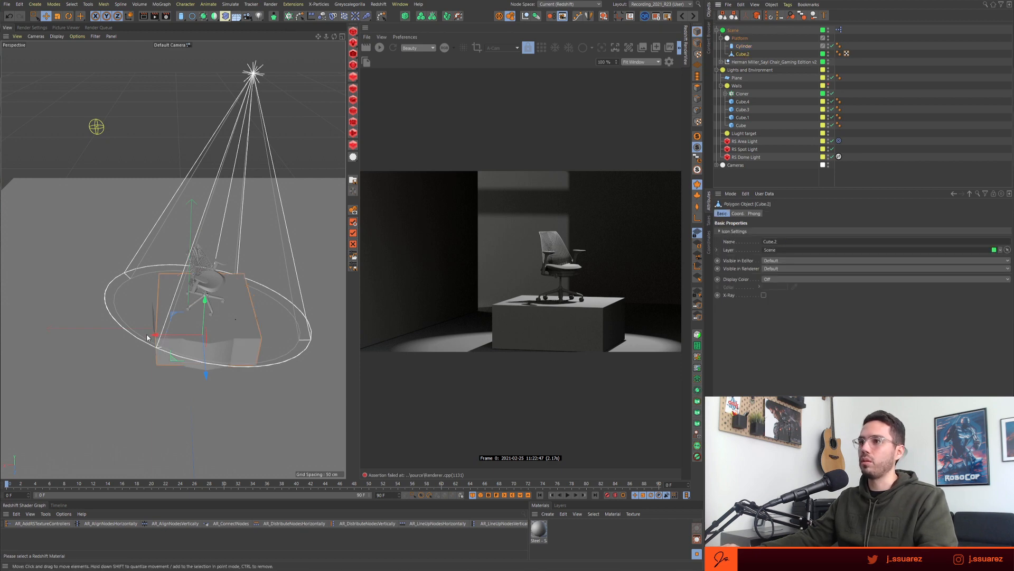
drag(156, 334, 86, 337)
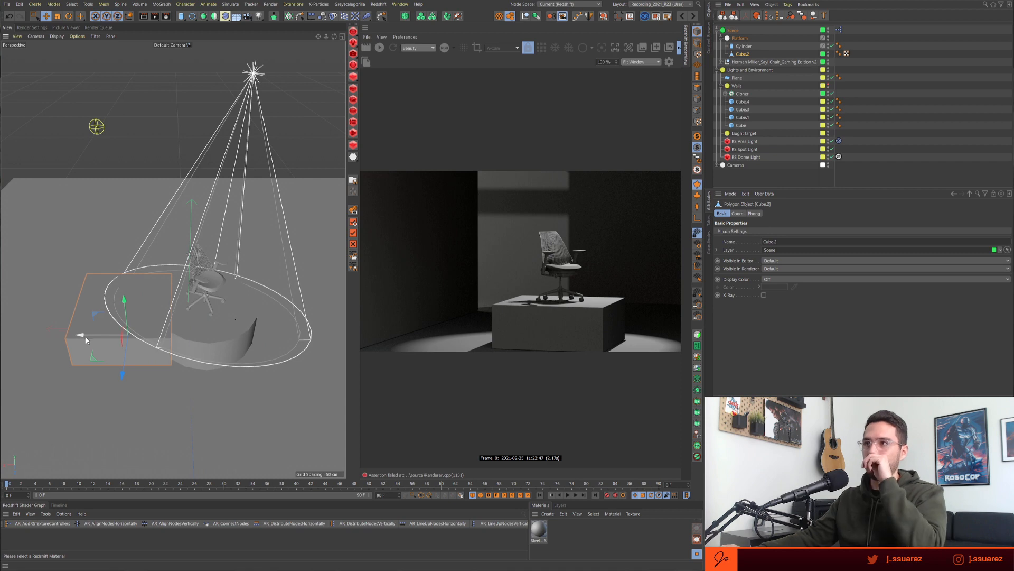
- Select the cube's upper outer edge and move it inward along X to slope that side
alt+drag(202, 332, 255, 310)
key(Return)
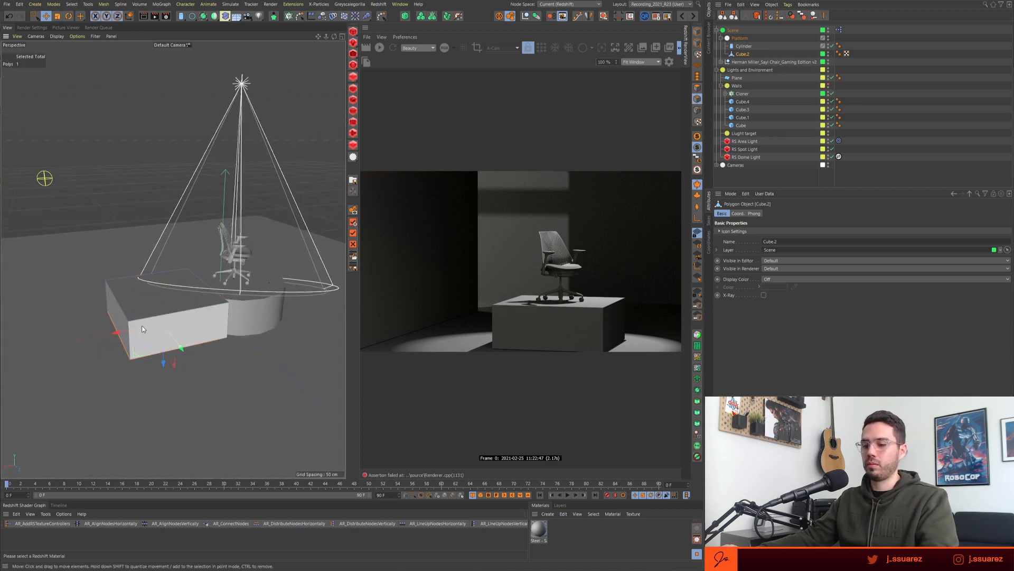
key(Return)
click(115, 300)
key(w)
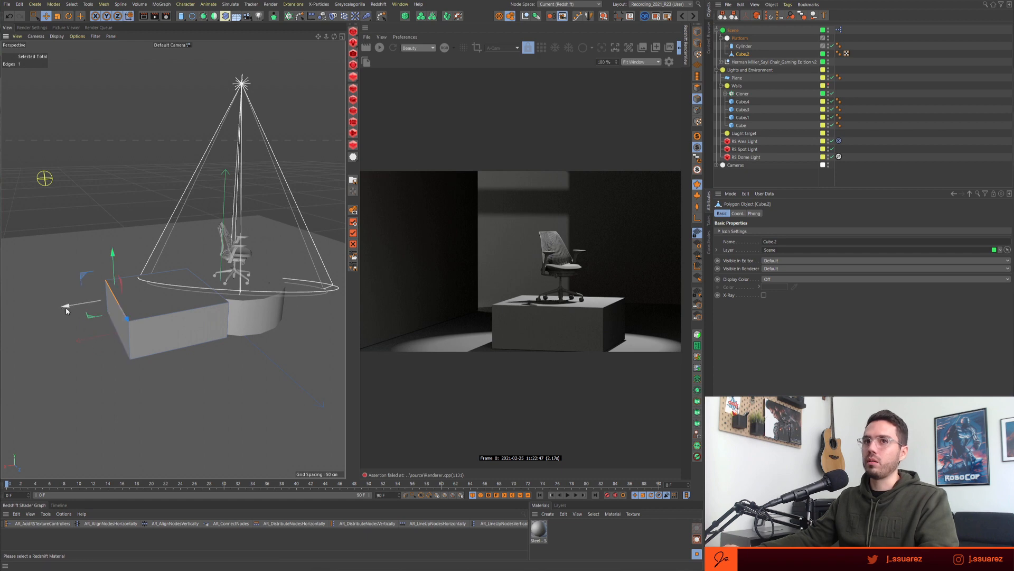
drag(65, 306, 116, 299)
alt+drag(170, 343, 217, 365)
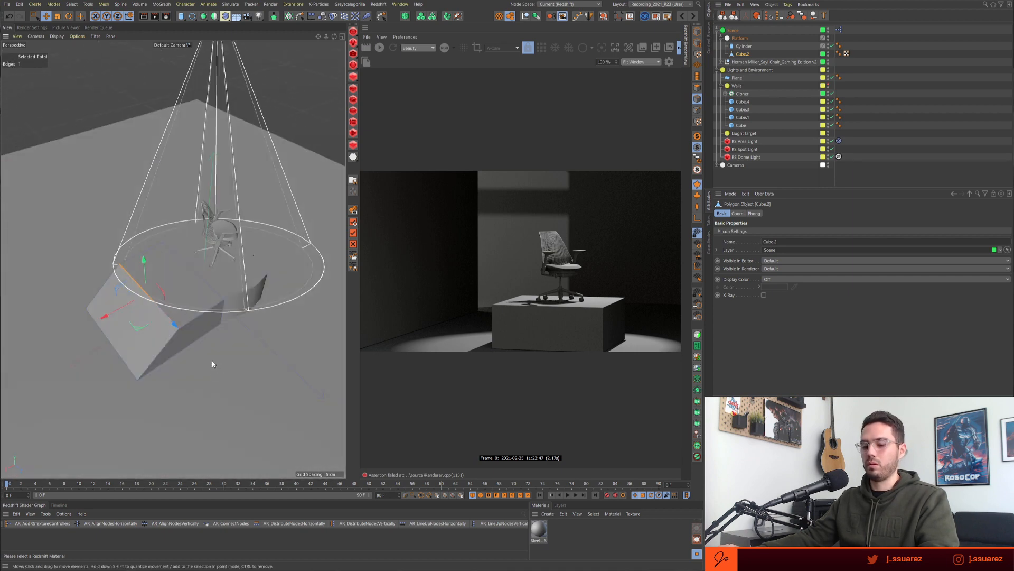
- Select all edges of the sloped block and scale them together
key(ctrl+a)
key(t)
drag(211, 360, 182, 283)
alt+right_drag(196, 309, 235, 309)
alt+drag(228, 315, 359, 224)
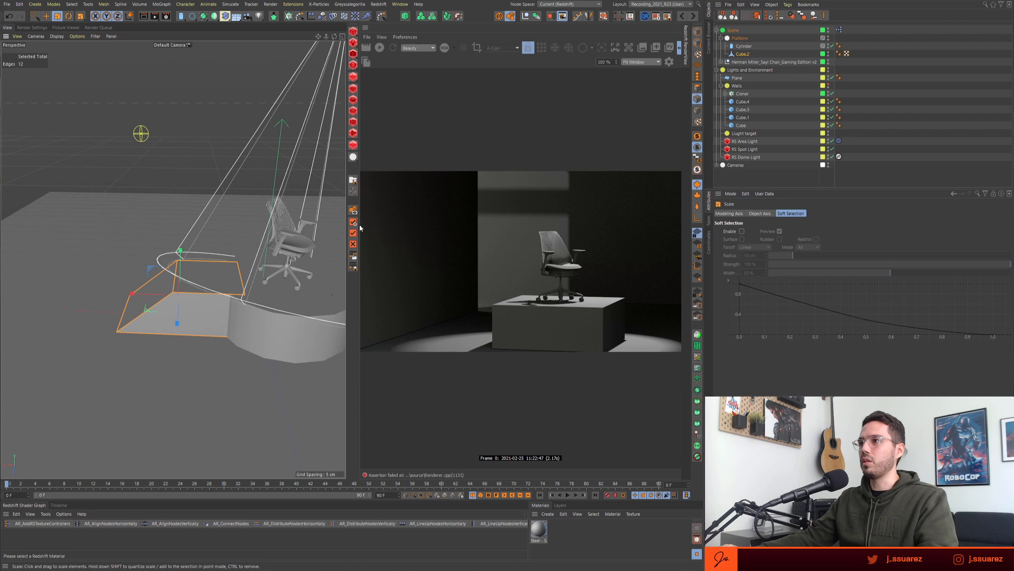
- Collapse the docked render view so the perspective viewport fills the workspace around the chair and platform pieces
middle_click(365, 28)
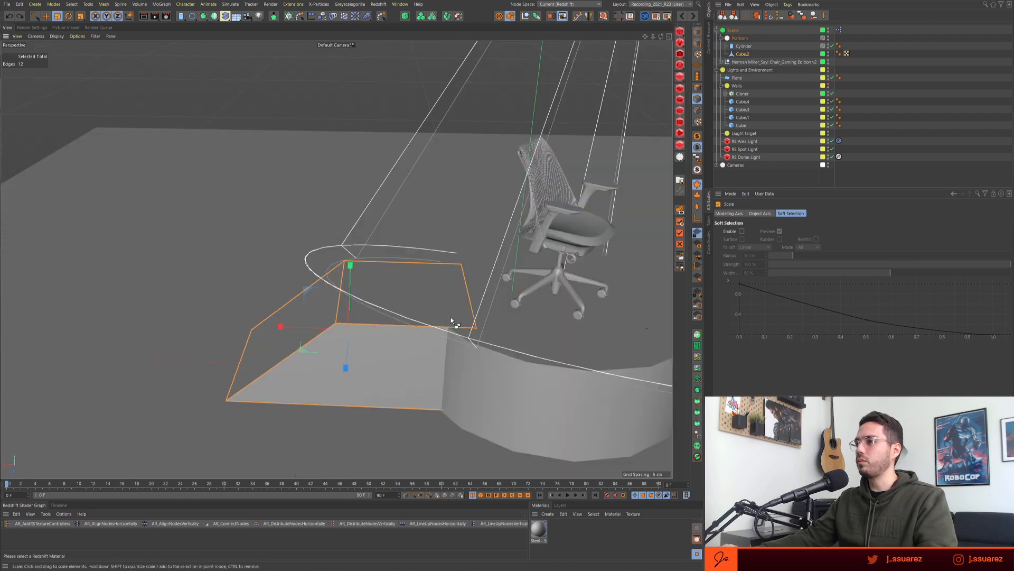
alt+middle_drag(549, 315, 326, 325)
alt+drag(326, 325, 340, 310)
alt+right_drag(368, 311, 347, 313)
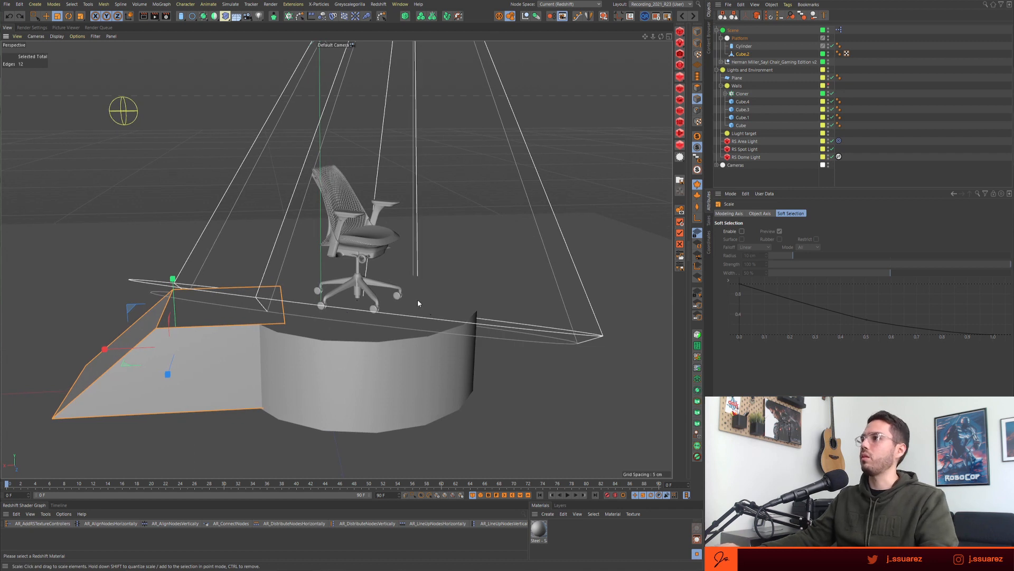
- Add a Volume Builder and a Volume Mesher to the Platform group, with the cylinder and Cube.2 as children of the builder
click(752, 56)
click(771, 179)
mouse_move(280, 346)
alt+mouse_down()
mouse_move(348, 351)
mouse_move(325, 338)
mouse_move(309, 303)
mouse_move(302, 311)
alt+mouse_up()
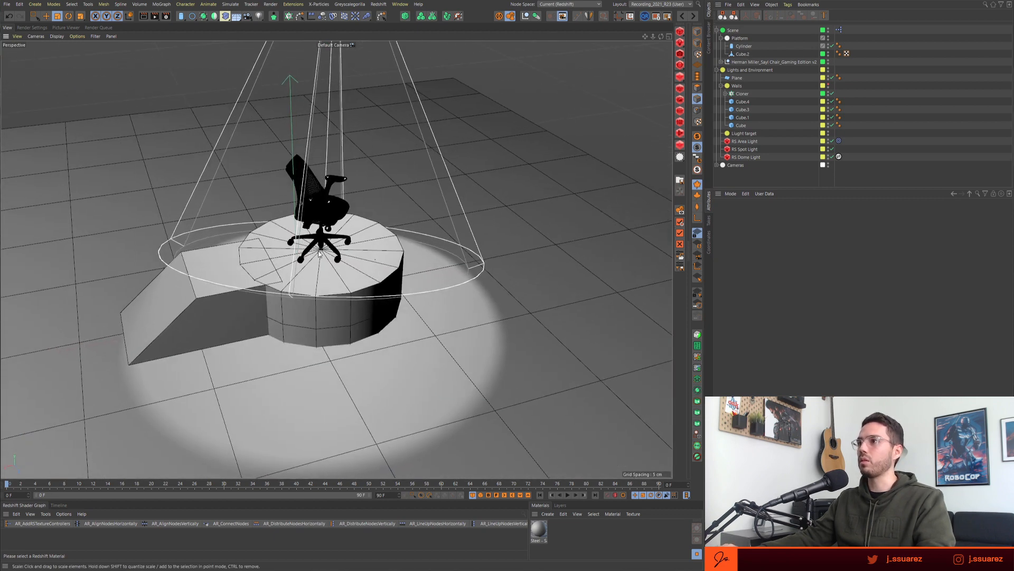
alt+drag(329, 280, 620, 199)
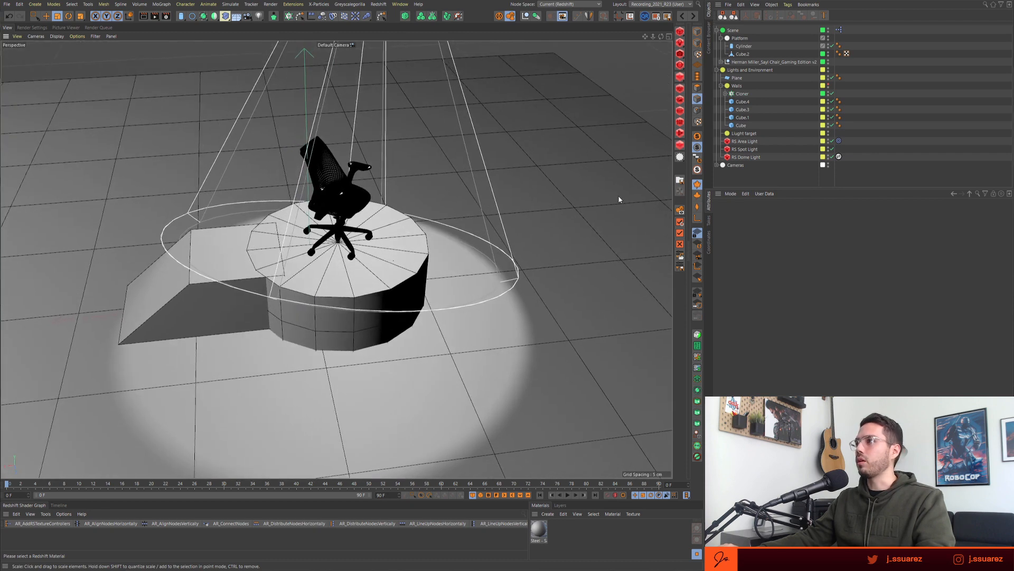
click(421, 16)
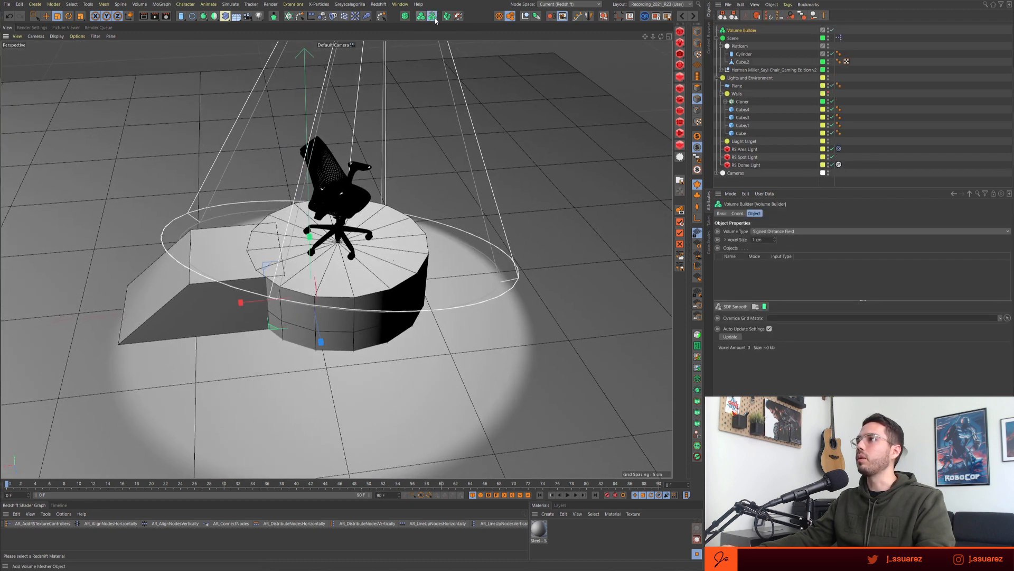
click(432, 17)
drag(746, 51, 754, 48)
click(743, 63)
shift+click(743, 70)
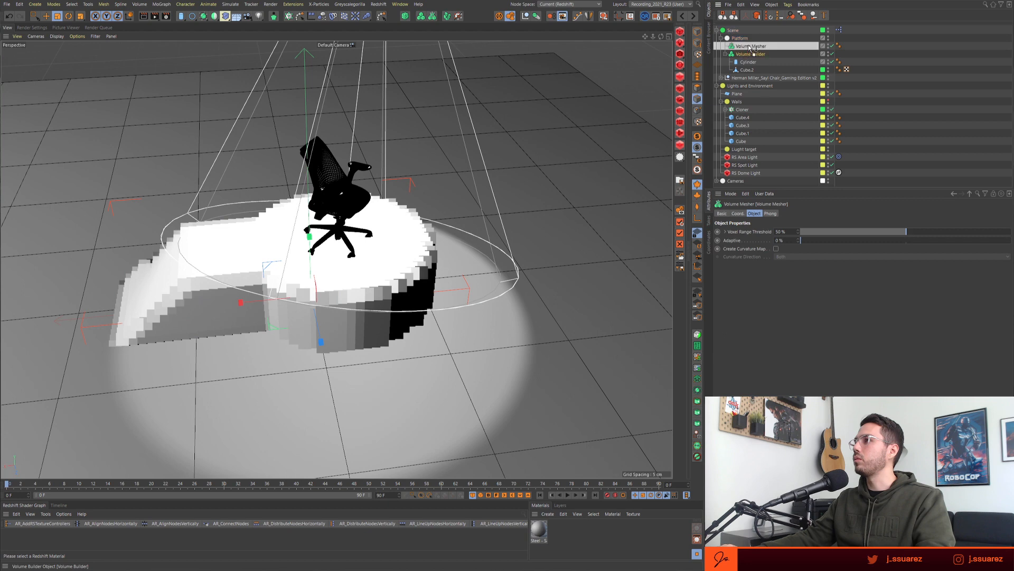
- Nest the Volume Builder under the Volume Mesher and set its voxel size to 0.5 cm
click(749, 56)
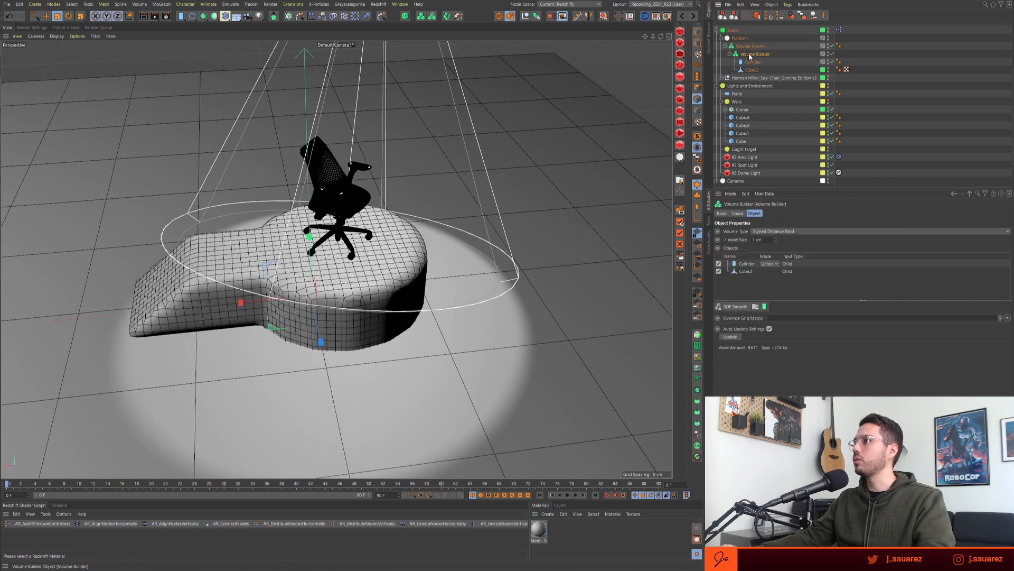
double_click(766, 239)
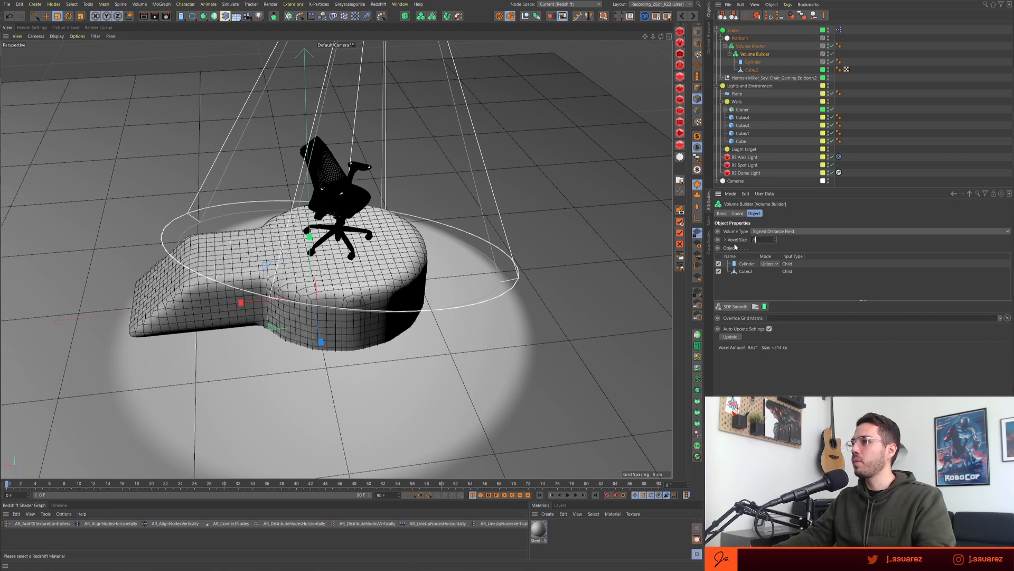
text(.5)
key(Return)
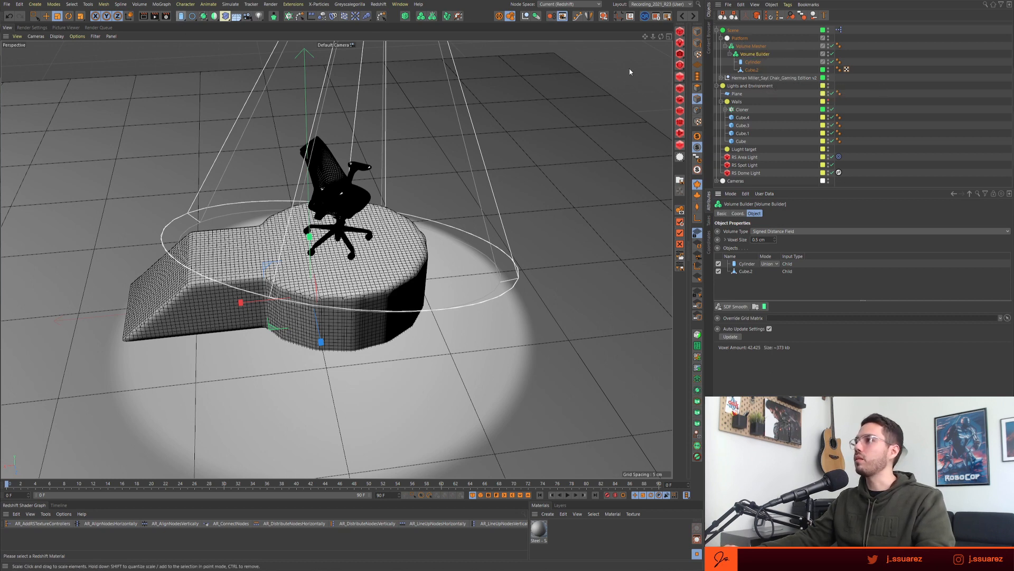
- Add a cube to the Volume Builder and move it along Z until it sits beside the cylinder
click(181, 16)
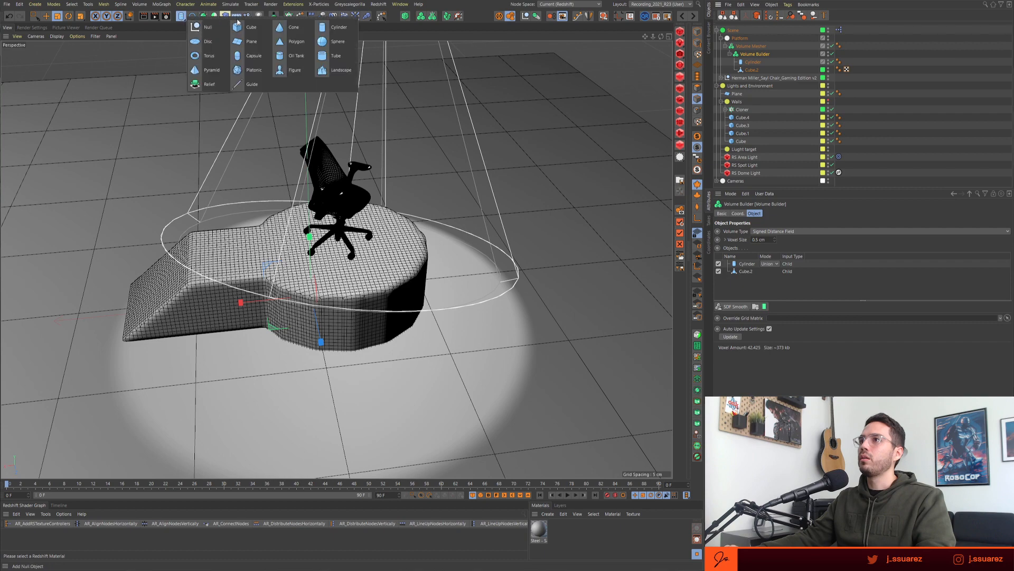
click(248, 27)
alt+drag(303, 376, 389, 364)
key(e)
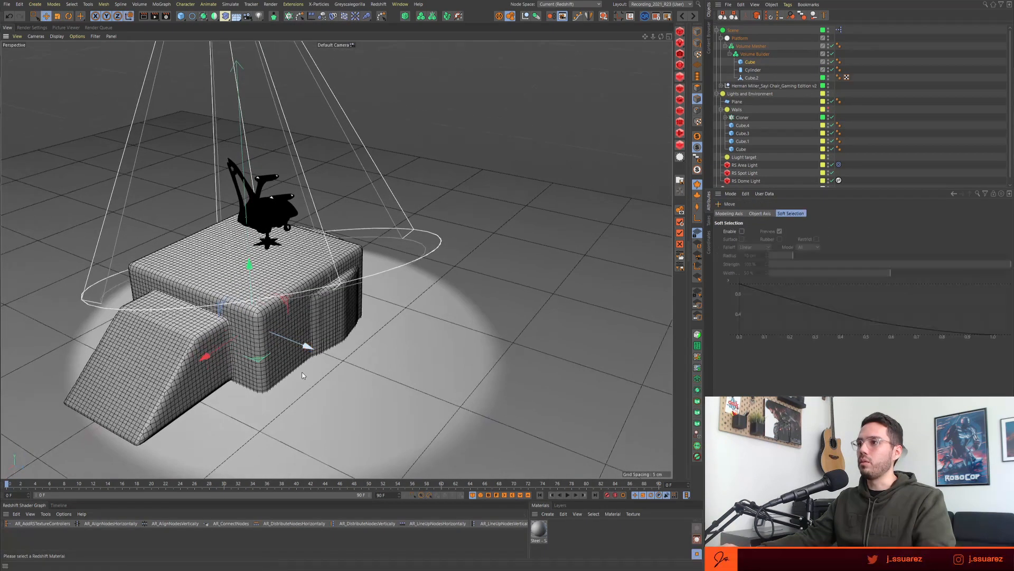
drag(309, 347, 479, 403)
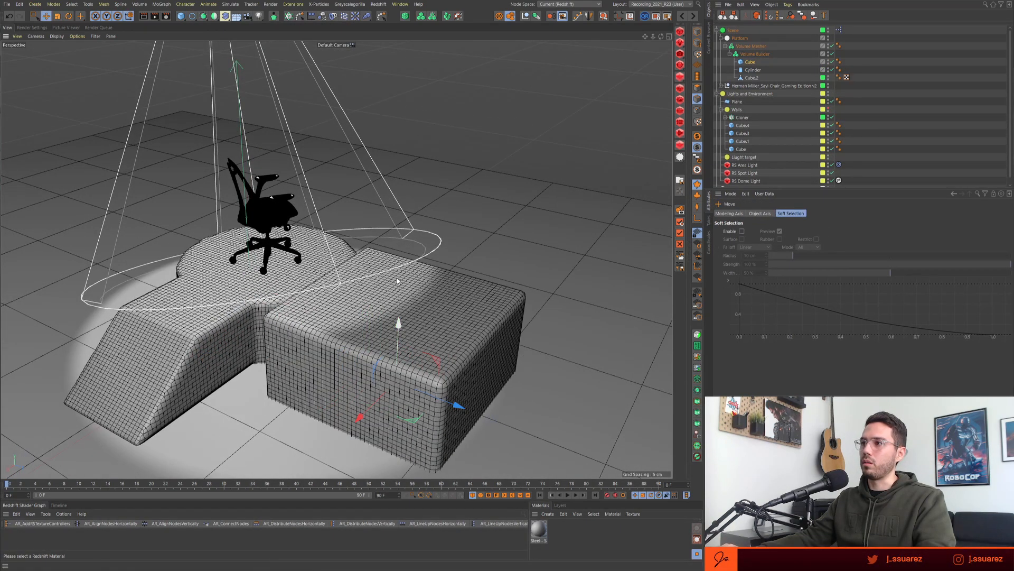
- Raise the new cube along Y and flatten its height to about 7.8 cm
drag(398, 278, 397, 284)
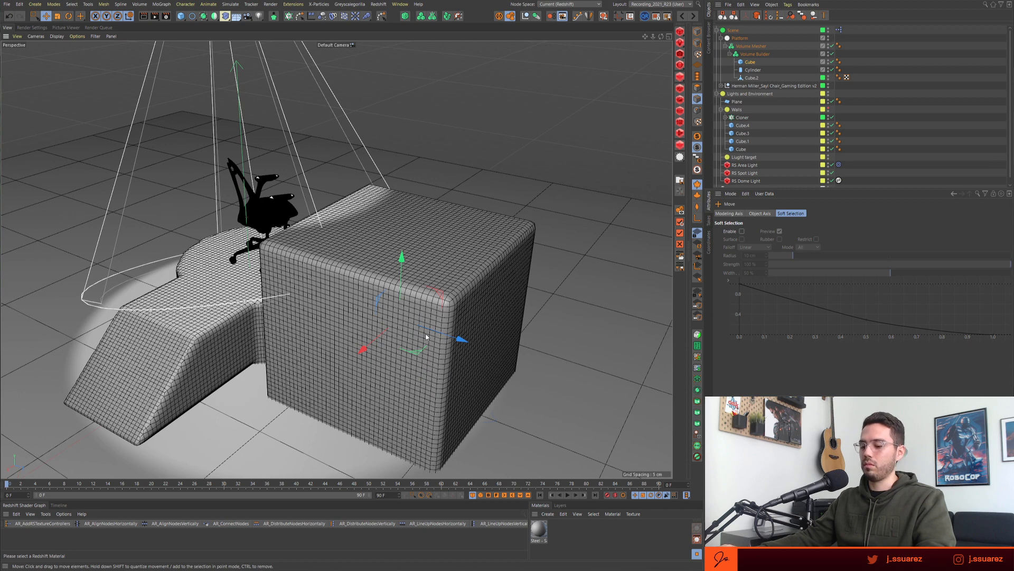
key(t)
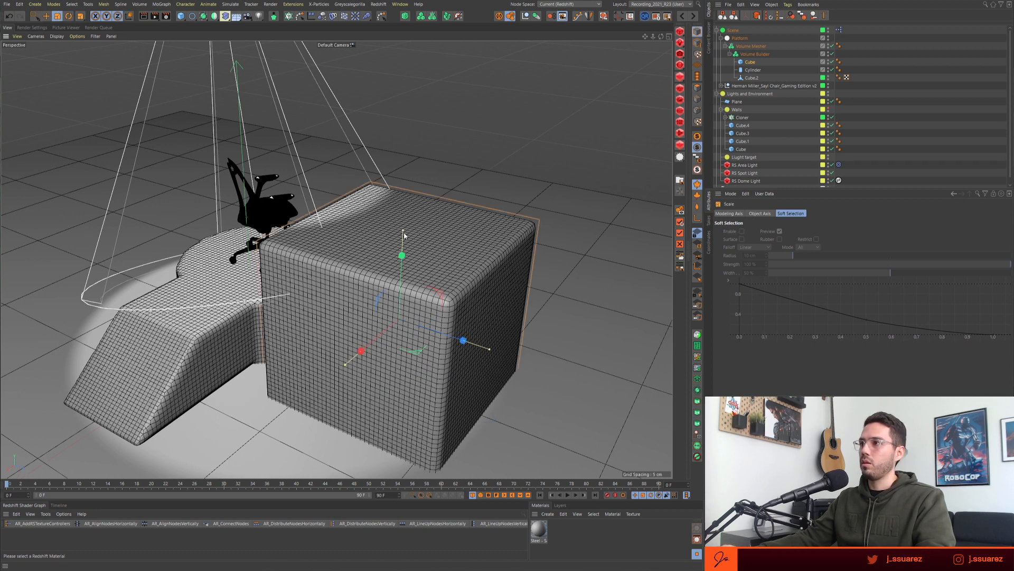
key(ctrl+z)
key(ctrl+z)
key(ctrl+z)
key(e)
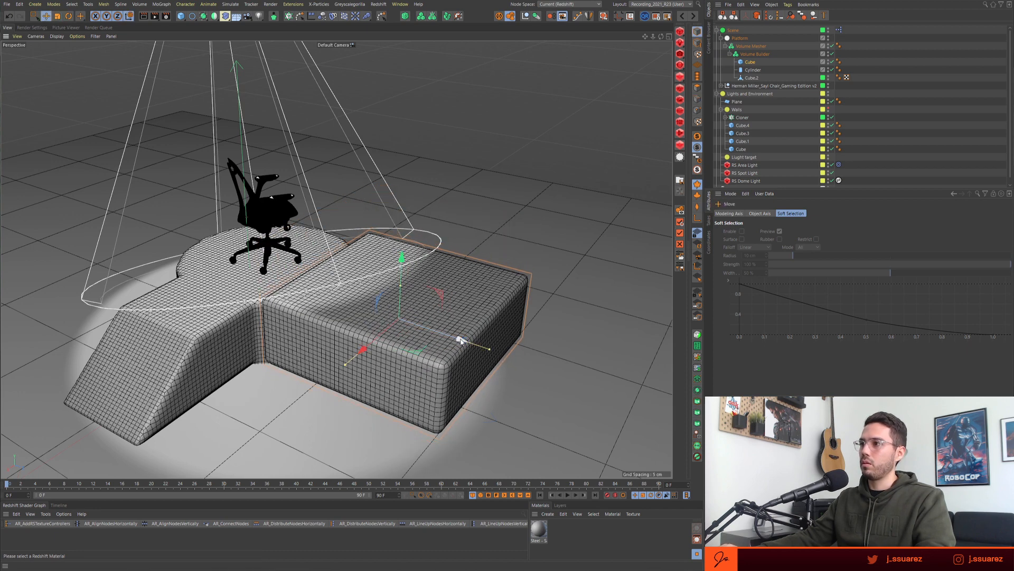
- Move the flattened cube along Z into the cylinder's side and set its Volume Builder mode to Subtract
drag(464, 340, 391, 286)
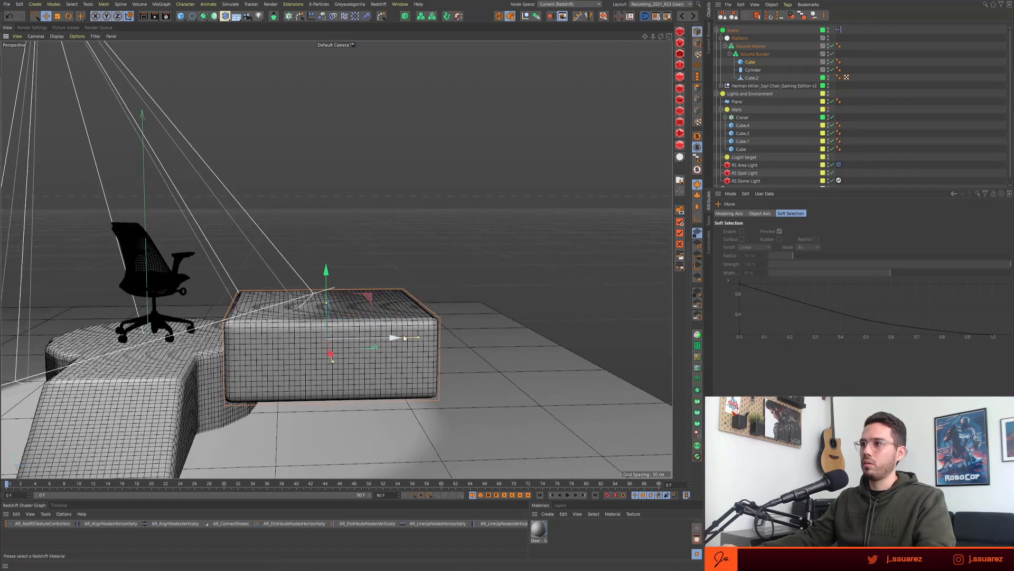
drag(374, 339, 353, 338)
click(754, 54)
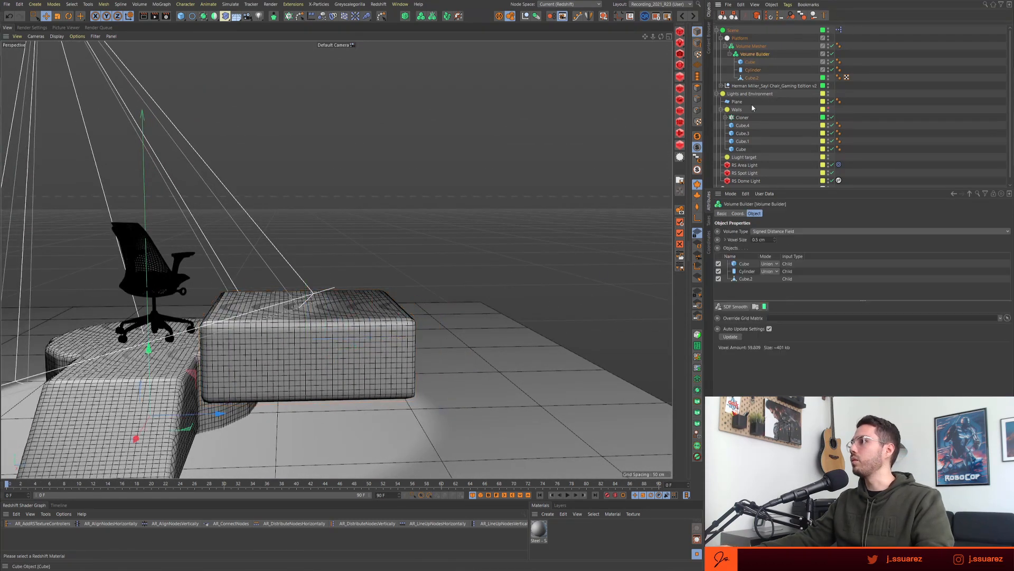
click(769, 263)
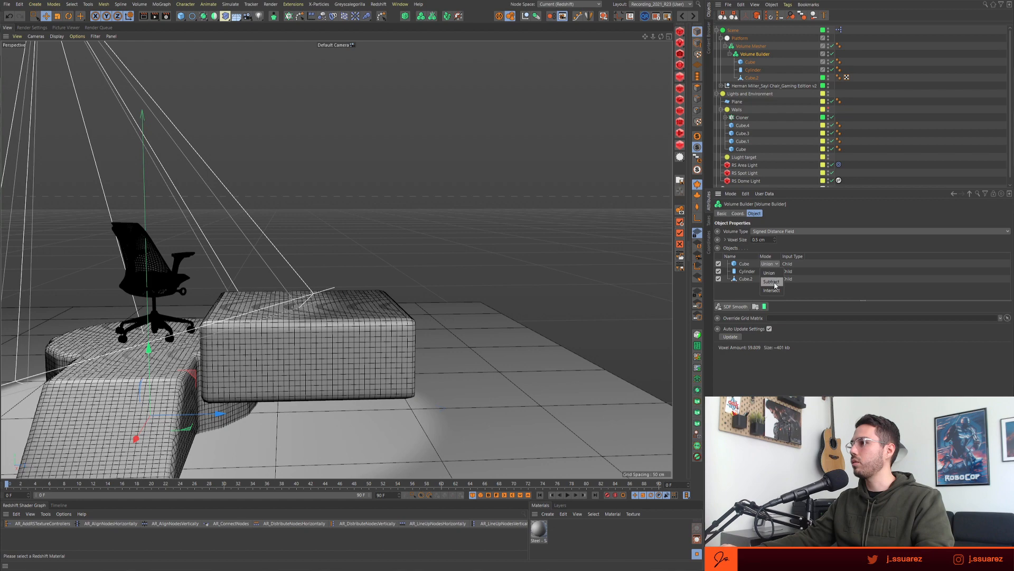
click(775, 285)
- Widen the subtracting cube along X to about 33 cm and shift it along X so the step cuts across the cylinder's side
alt+drag(294, 340, 276, 351)
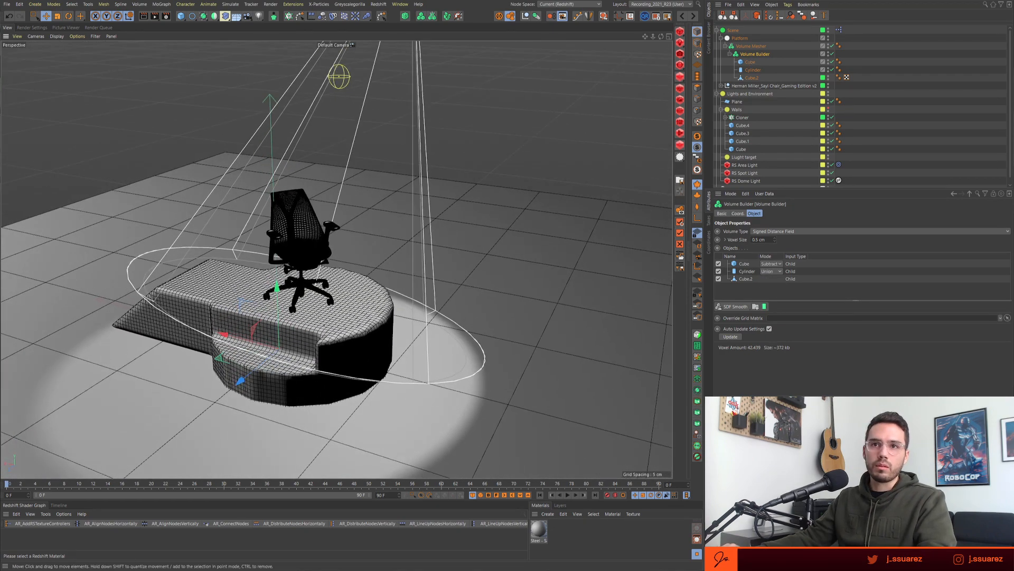
click(160, 350)
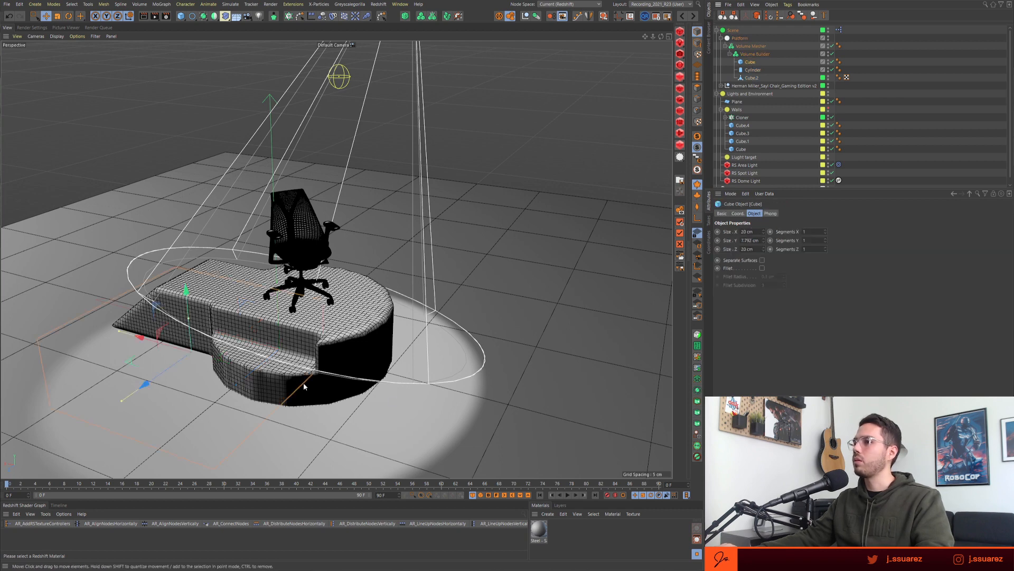
drag(160, 350, 78, 328)
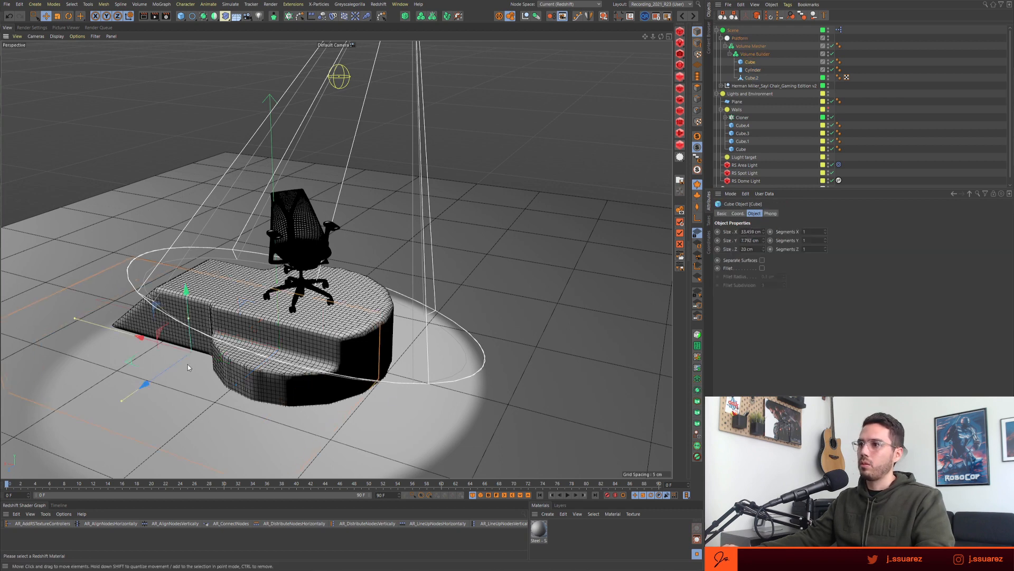
drag(144, 339, 182, 346)
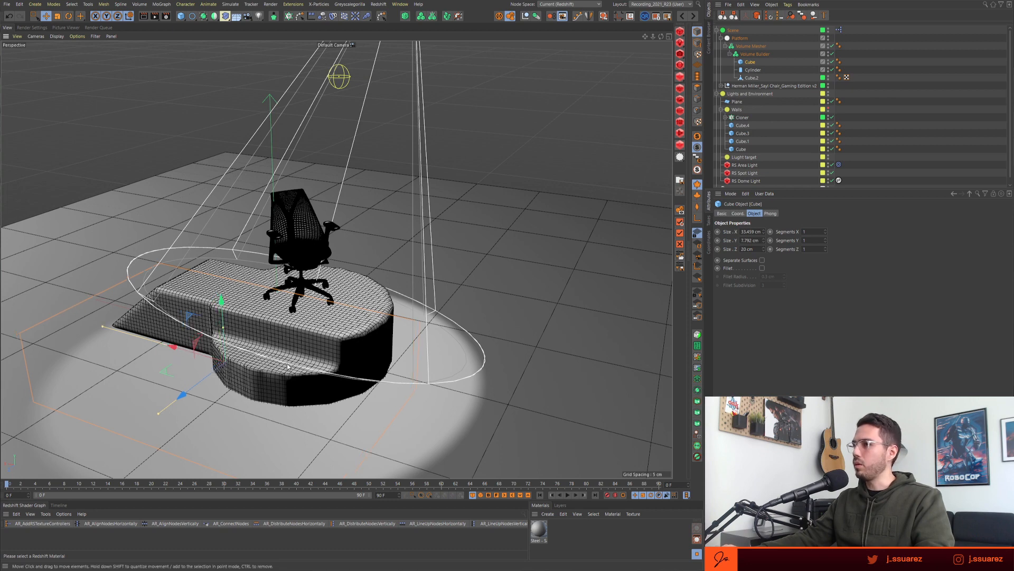
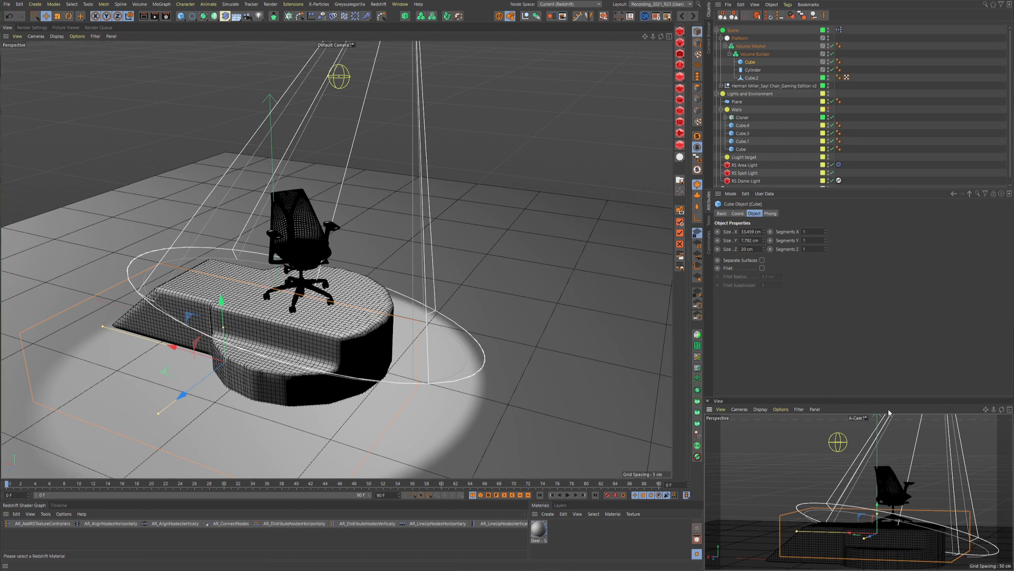
- Hide the light guides in the docked A-Cam view and reframe the camera on the chair and stepped platform
click(681, 213)
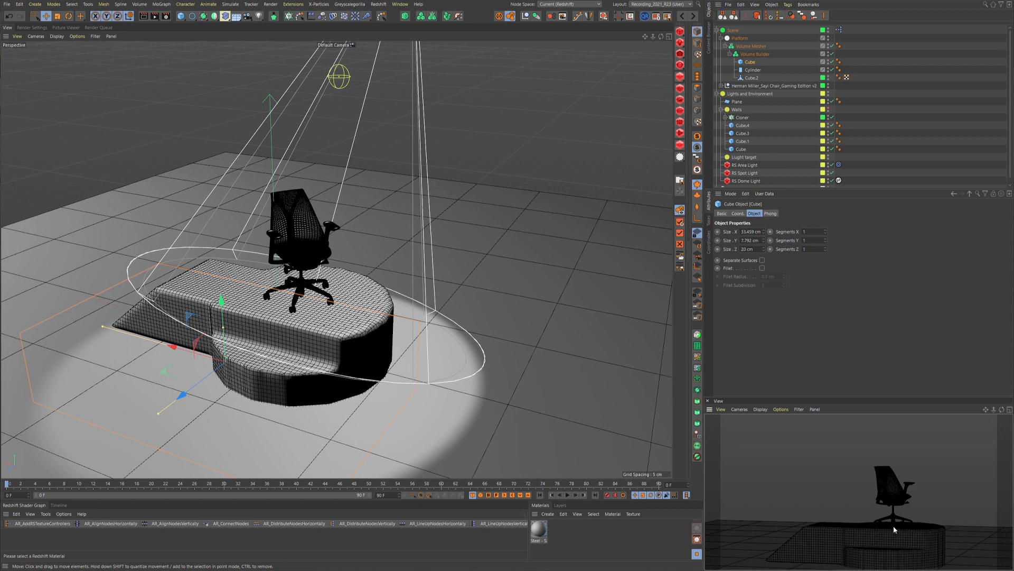
alt+middle_drag(866, 533, 860, 519)
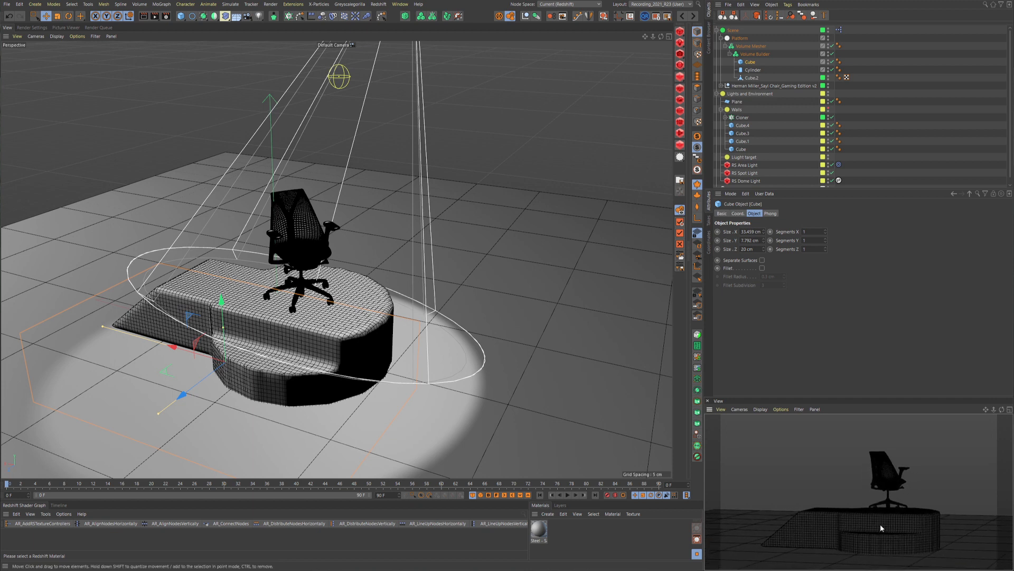
alt+drag(880, 525, 878, 526)
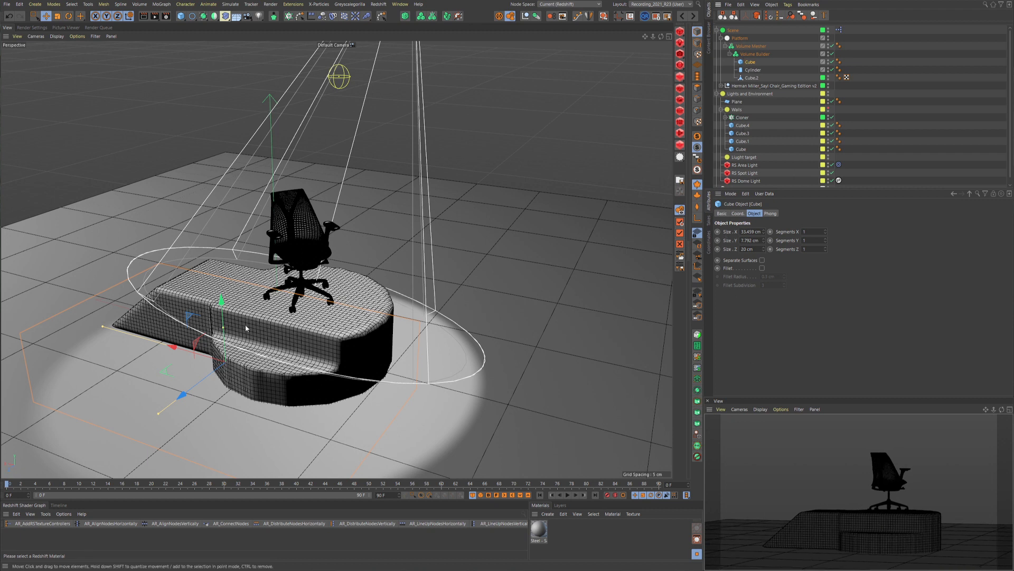
- Nudge the subtracting Cube sideways, and move the sloped end face of Cube.2 inward to shorten the ramp
drag(180, 398, 188, 398)
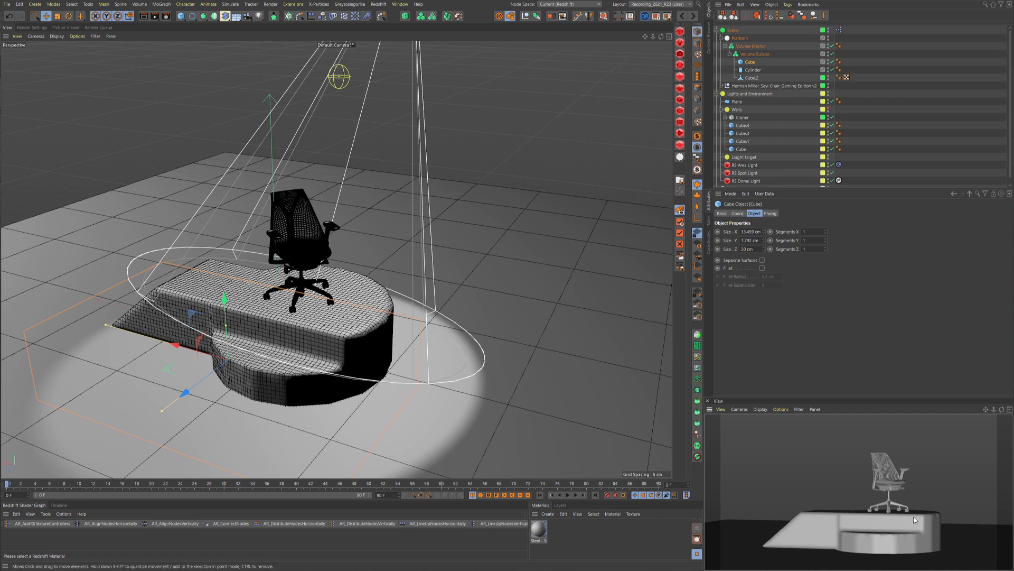
click(753, 79)
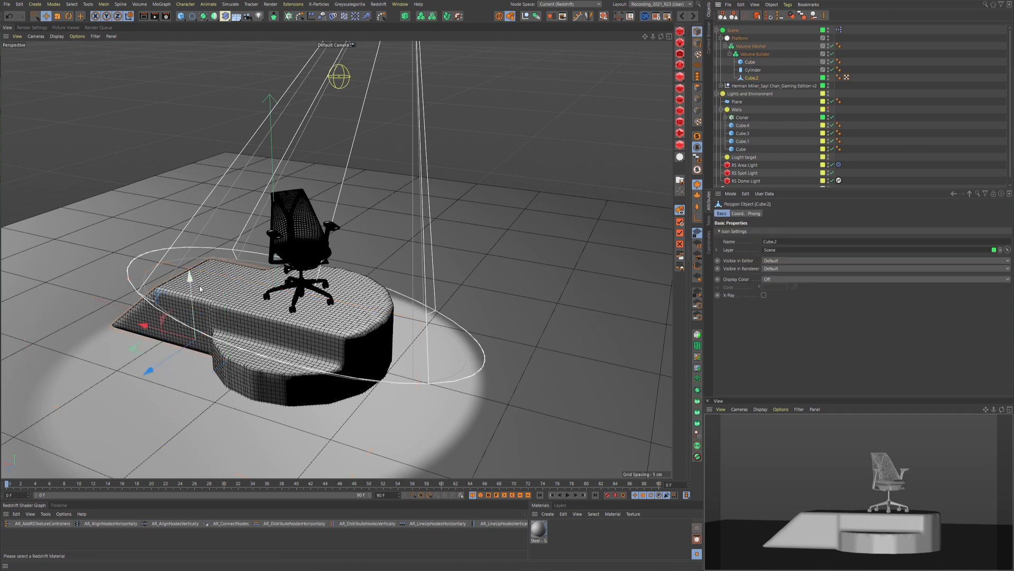
alt+drag(192, 282, 238, 297)
key(Return)
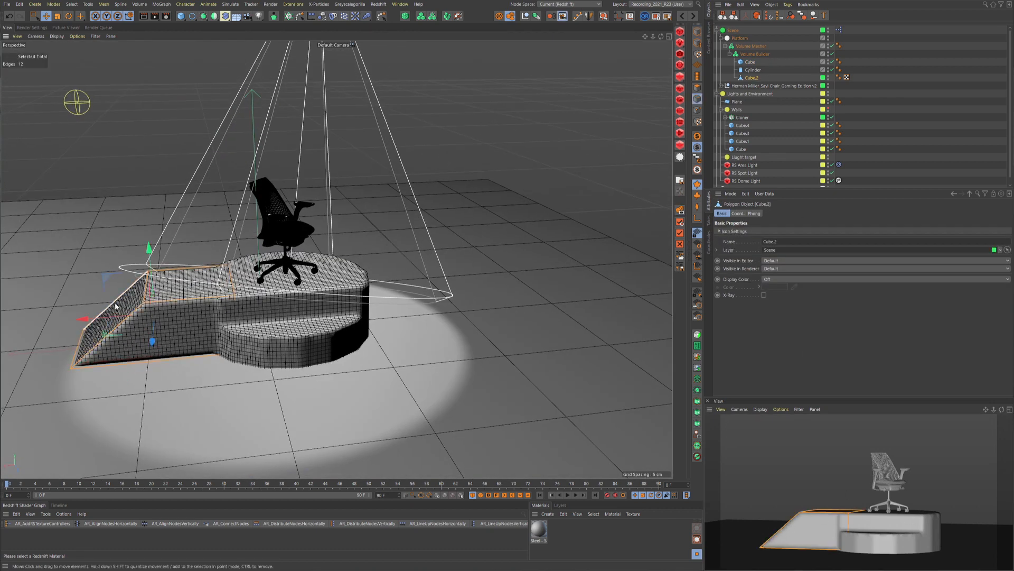
key(Return)
click(117, 310)
drag(41, 320, 97, 325)
- Scale down the bottom front edge of Cube.2 so the ramp tapers to a narrow tip
alt+drag(157, 376, 261, 382)
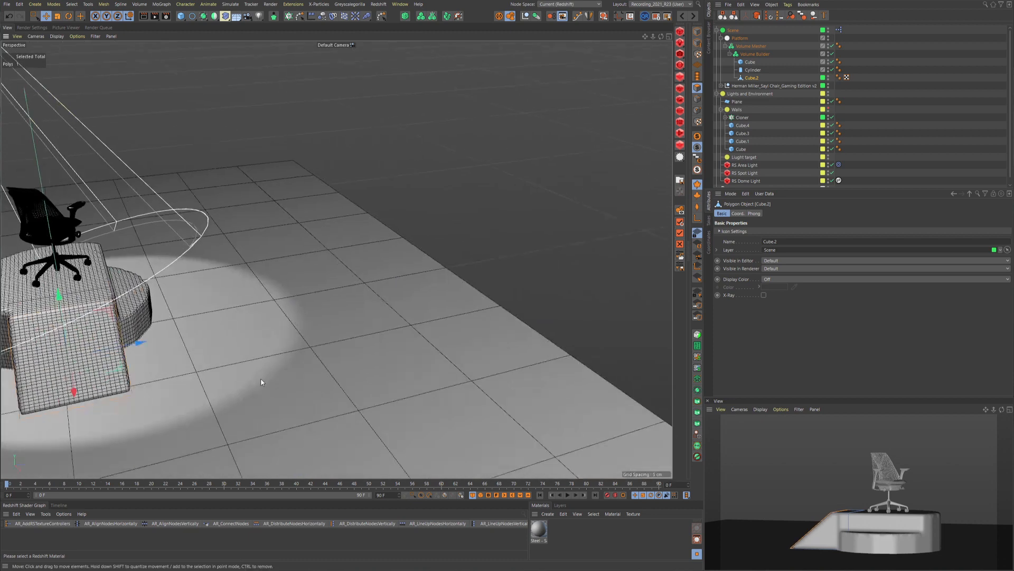
key(Return)
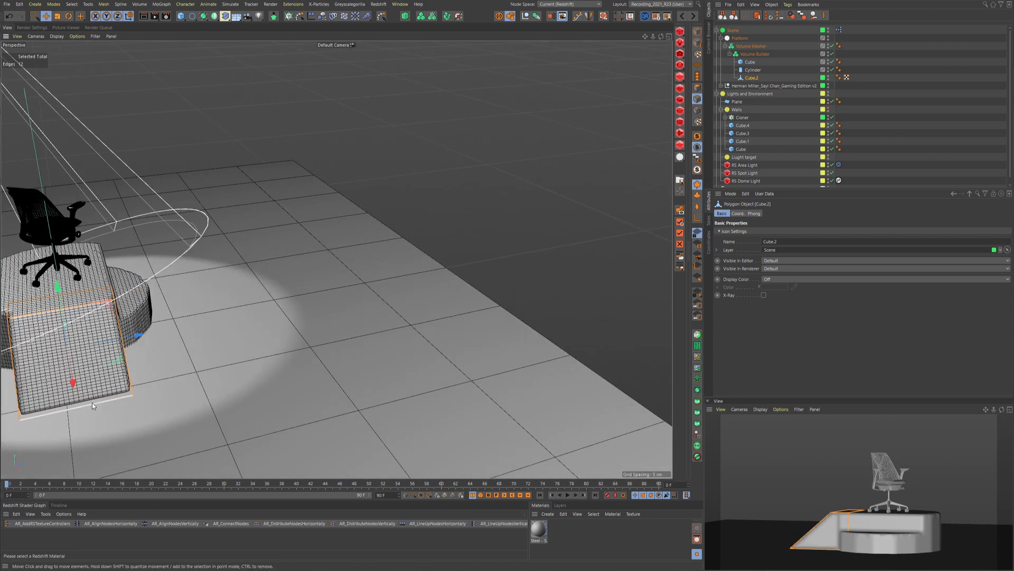
click(92, 403)
key(t)
alt+middle_drag(115, 404, 217, 369)
drag(106, 398, 55, 396)
alt+drag(246, 336, 151, 343)
alt+drag(169, 280, 369, 317)
- Add a sphere as a child of the Volume Builder and scale it down to a radius of about 5.4 cm
click(755, 54)
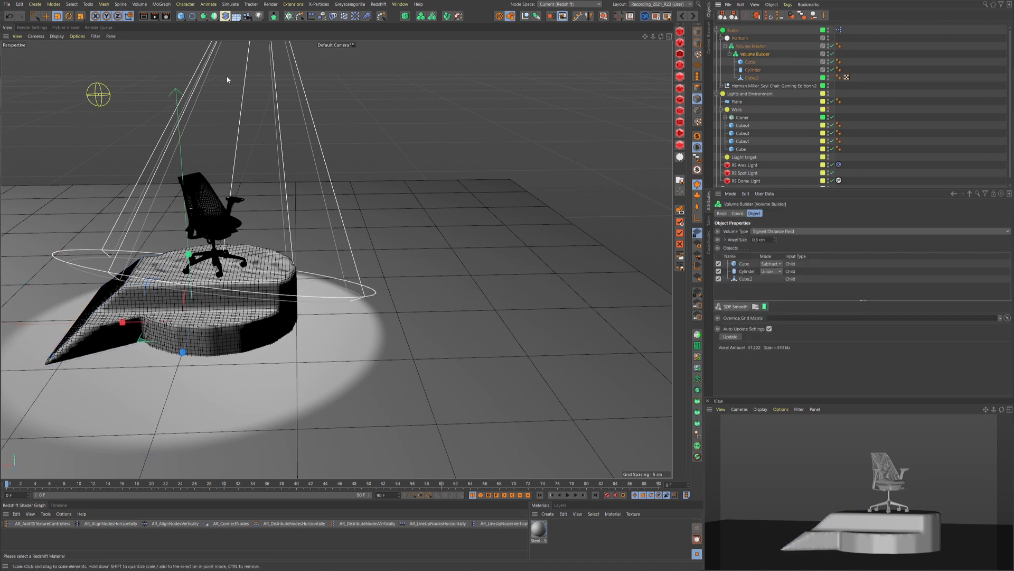
drag(181, 19, 333, 26)
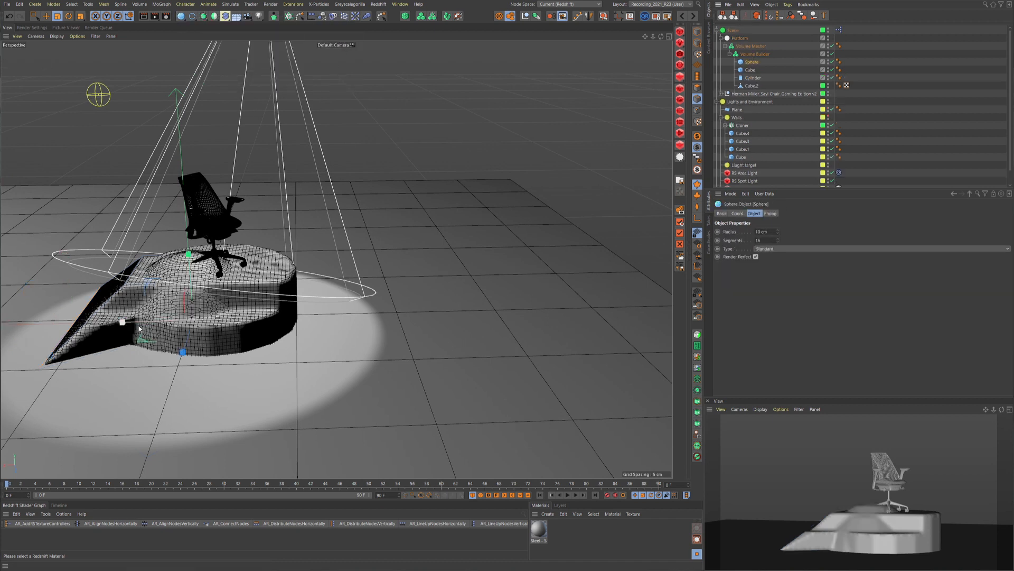
key(t)
drag(427, 244, 305, 310)
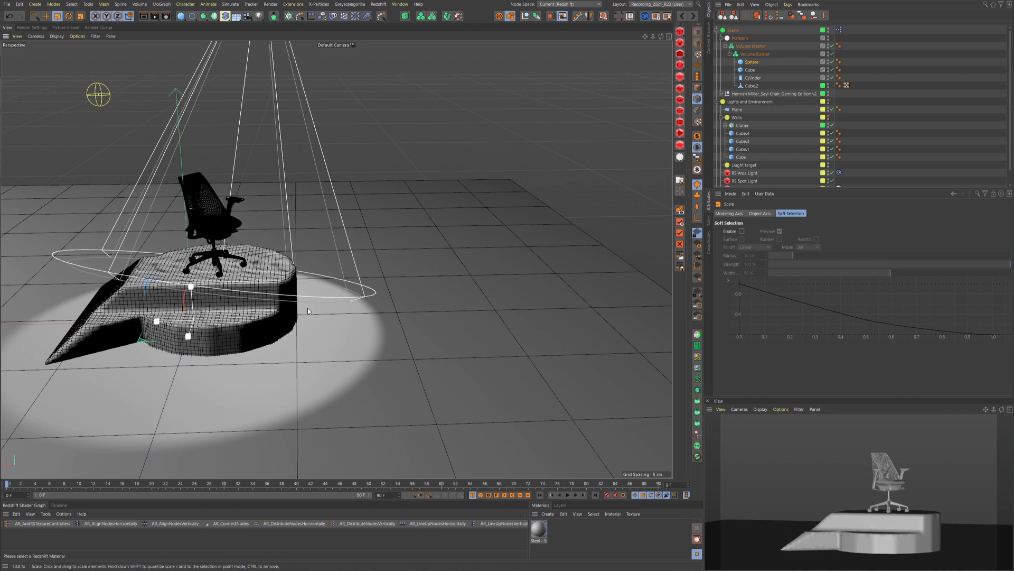
- Position the sphere low at the platform's outer corner, partly embedded beside the lower step
key(e)
drag(193, 328, 247, 335)
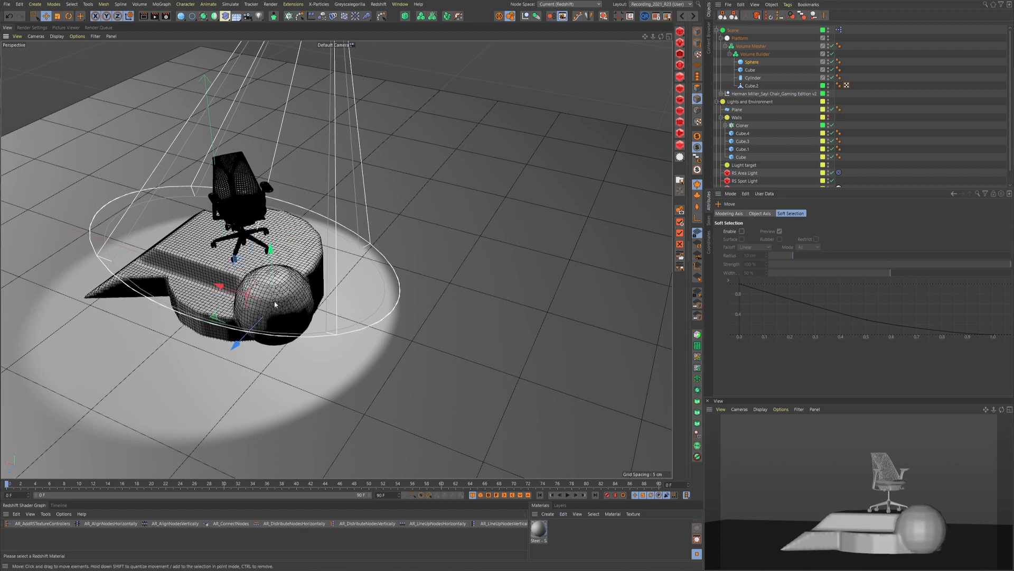
alt+drag(274, 303, 359, 275)
drag(249, 260, 251, 276)
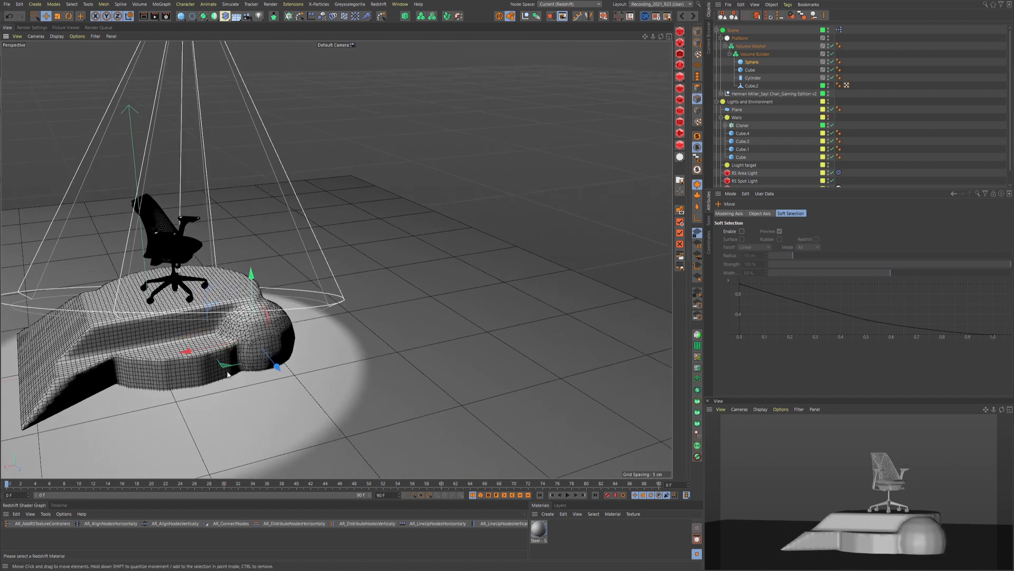
drag(196, 357, 183, 360)
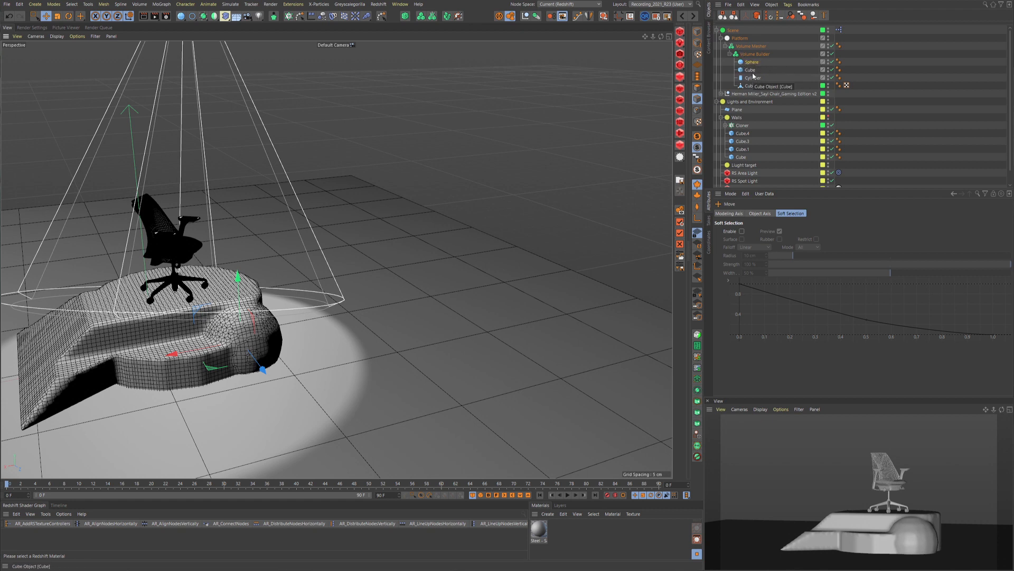
- Enlarge the object list area and set the Sphere's mode in the Volume Builder to Subtract
drag(833, 57, 852, 57)
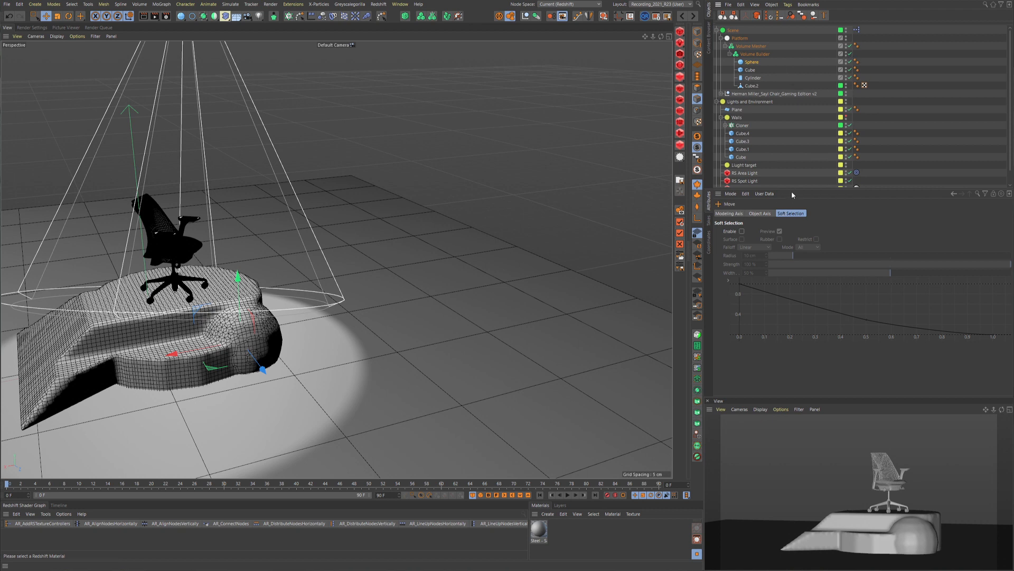
drag(793, 188, 801, 208)
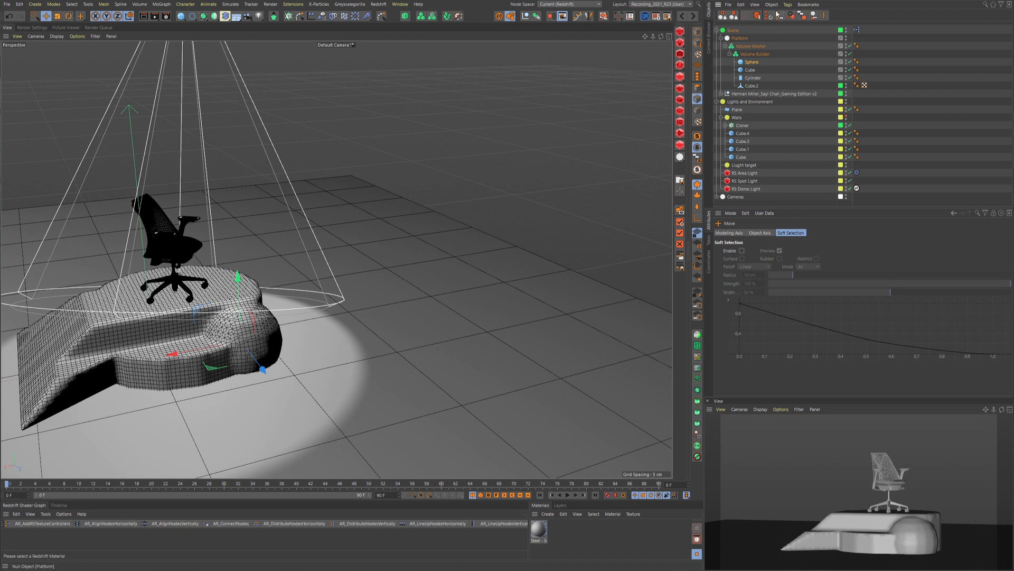
click(754, 54)
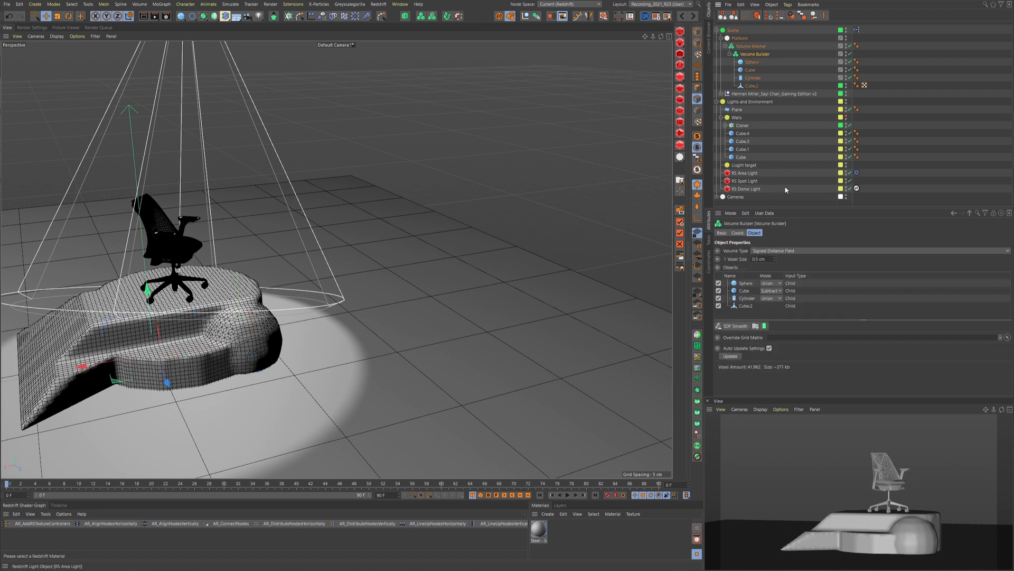
click(771, 283)
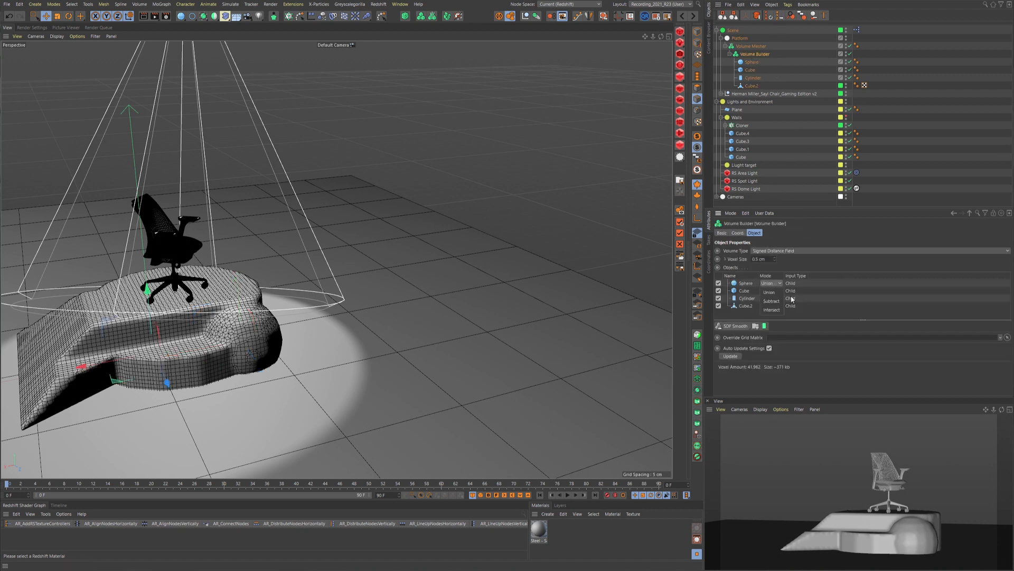
click(769, 303)
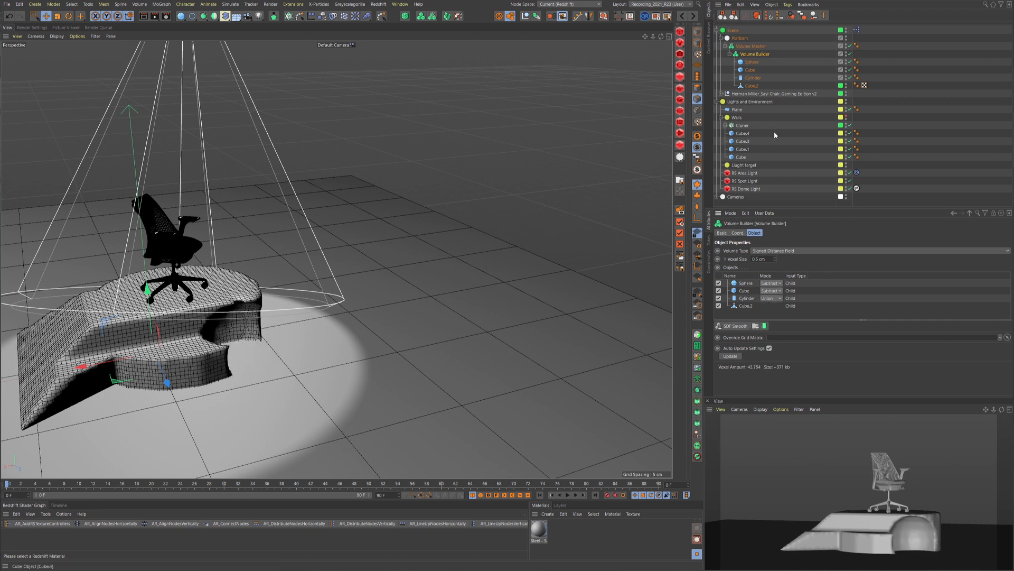
- Move the subtracting sphere outward from the platform so it cuts a shallower notch beside the lower step
click(753, 62)
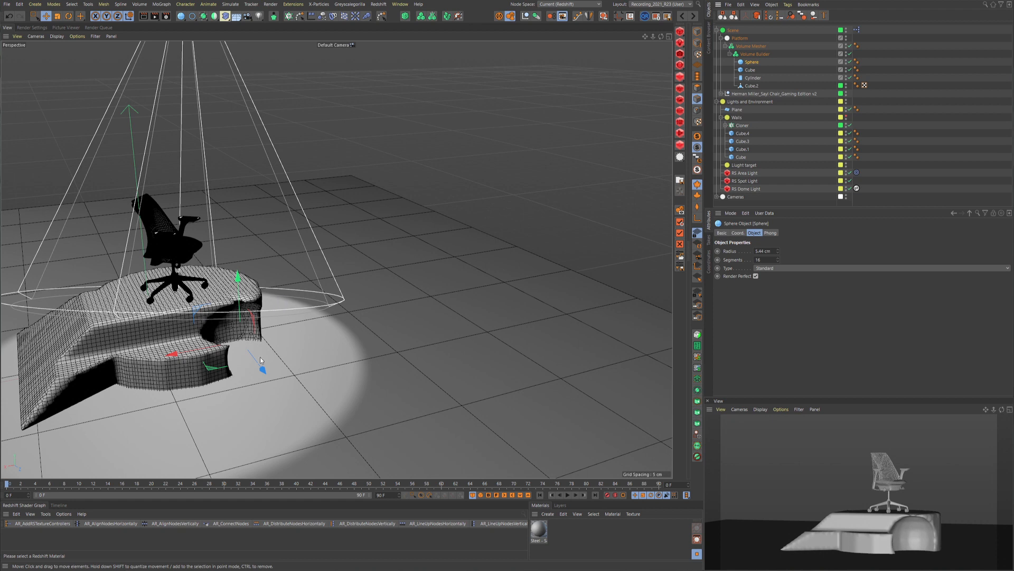
drag(261, 368, 279, 392)
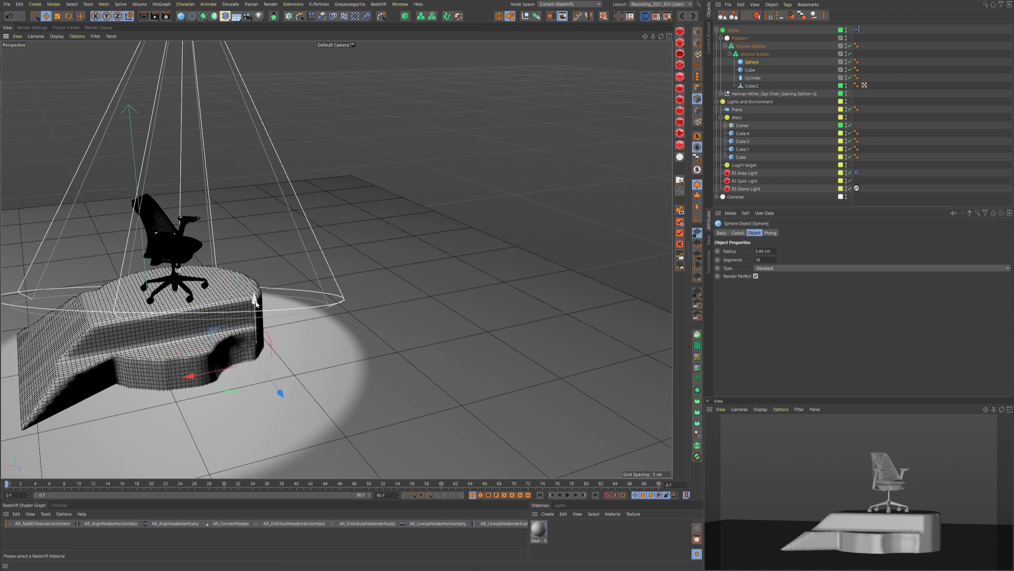
drag(256, 304, 255, 299)
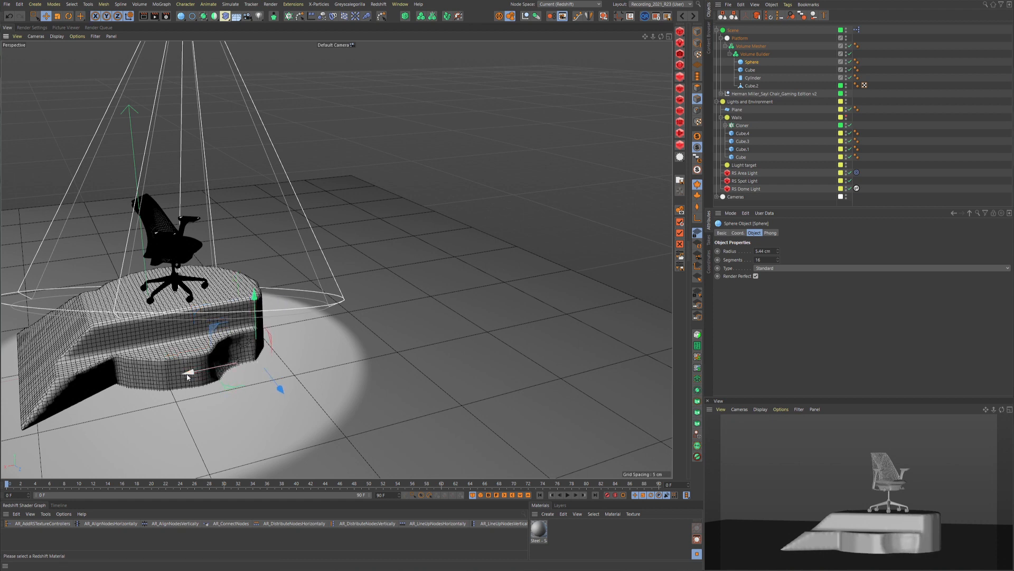
drag(187, 376, 196, 372)
- Raise the subtracting sphere and push it slightly further into the platform's corner
alt+drag(275, 322, 164, 299)
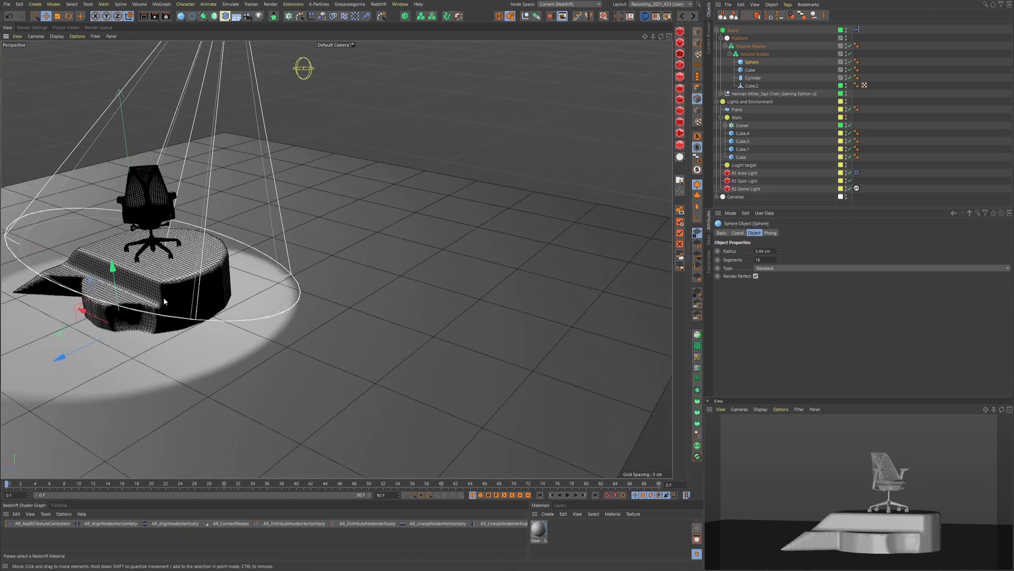
alt+right_drag(164, 299, 215, 291)
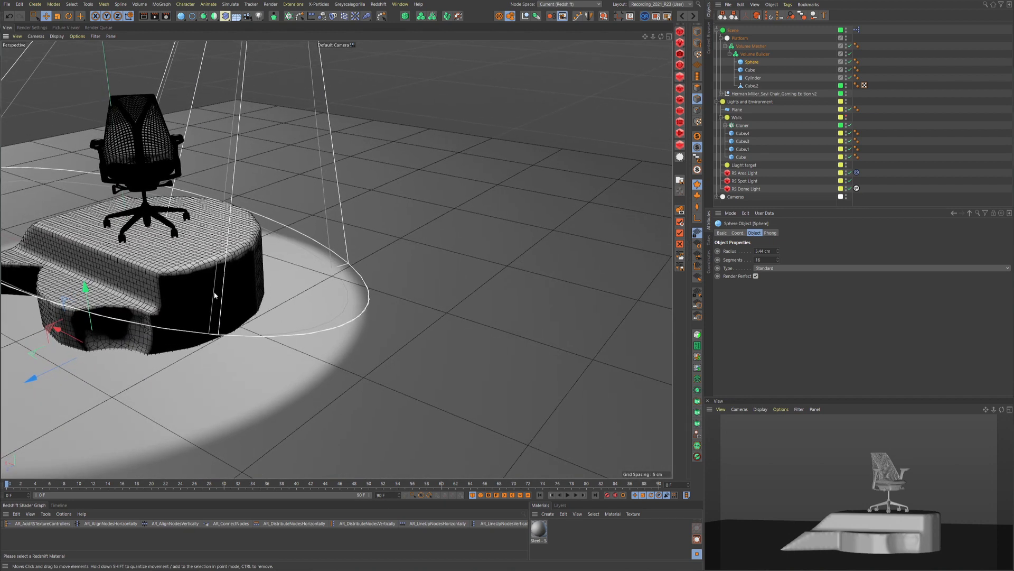
alt+drag(129, 320, 338, 296)
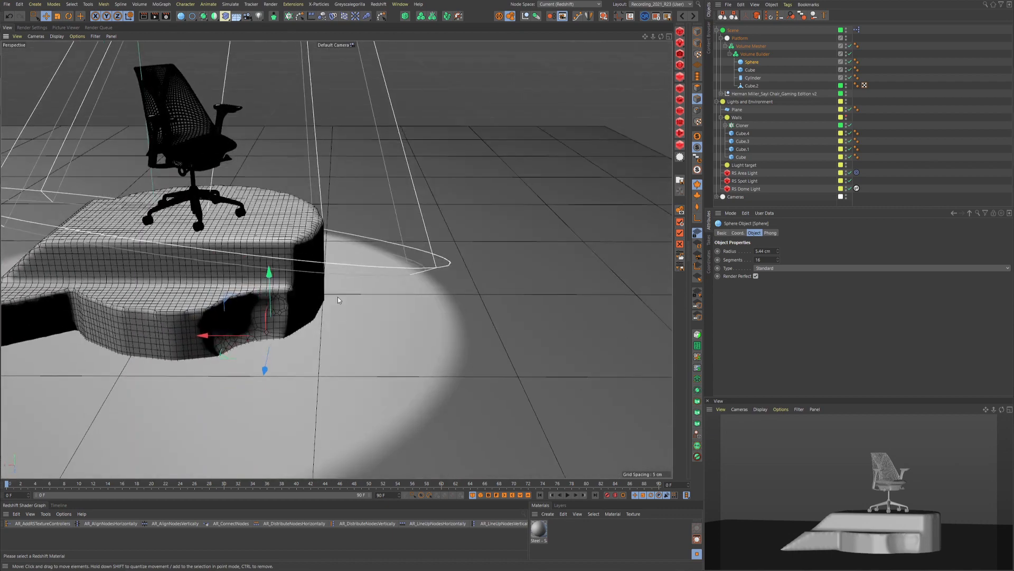
alt+drag(217, 306, 597, 221)
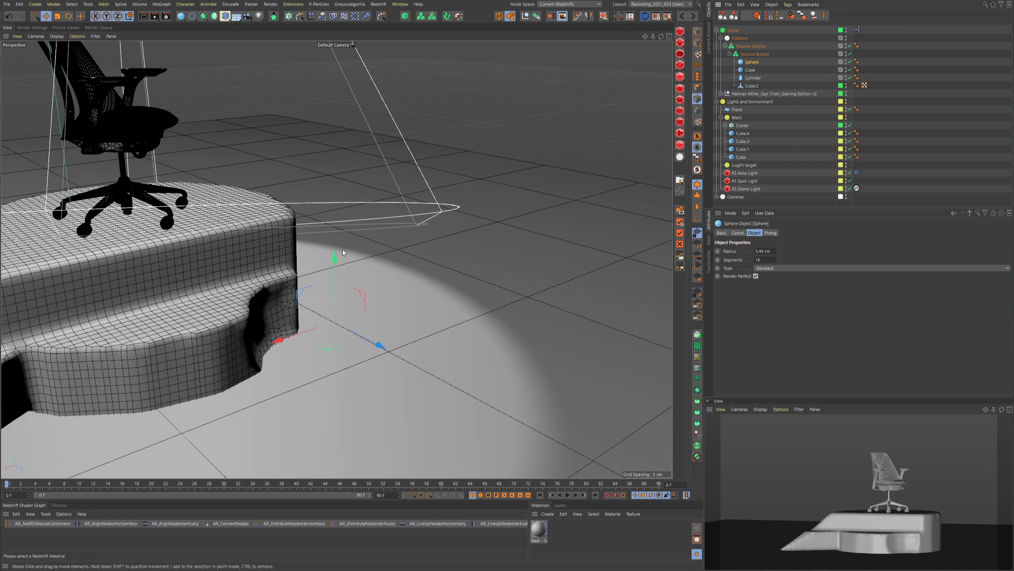
drag(334, 255, 340, 235)
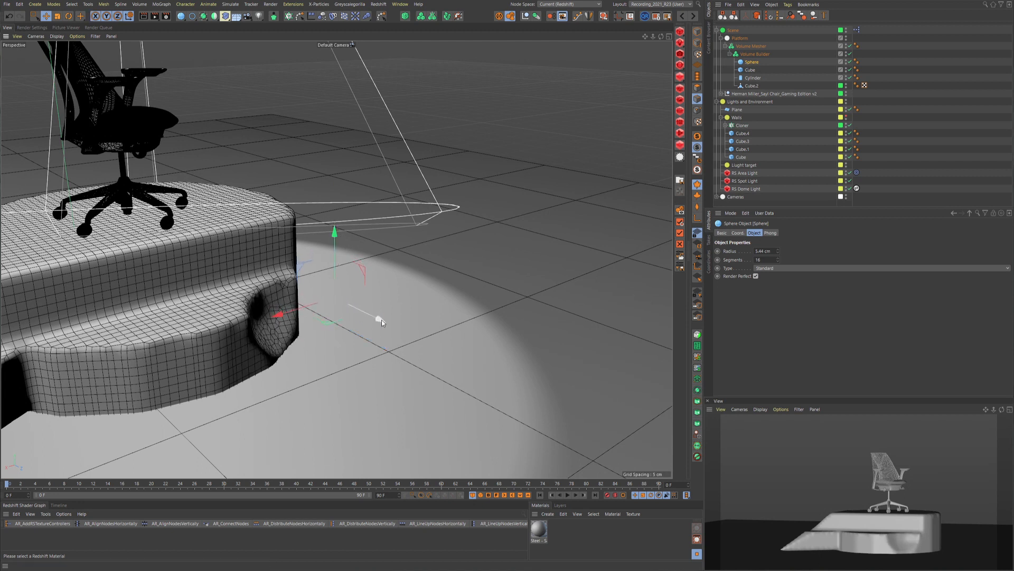
mouse_move(378, 318)
mouse_down()
mouse_move(367, 311)
mouse_move(376, 318)
mouse_up()
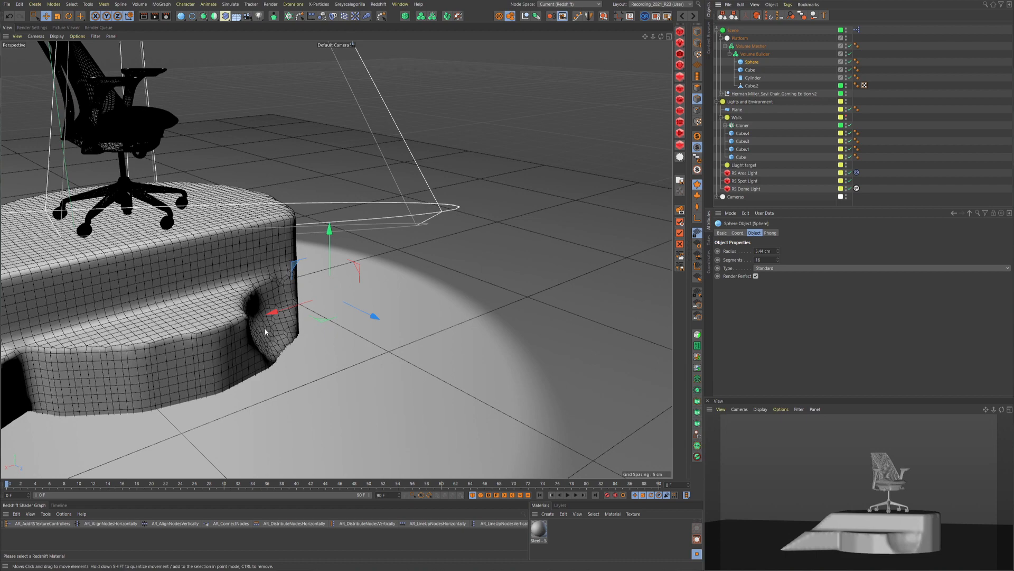
- Fine-tune the sphere's horizontal position and scale it up to a radius of about 5.9 cm
alt+drag(282, 346, 217, 349)
drag(218, 293, 224, 297)
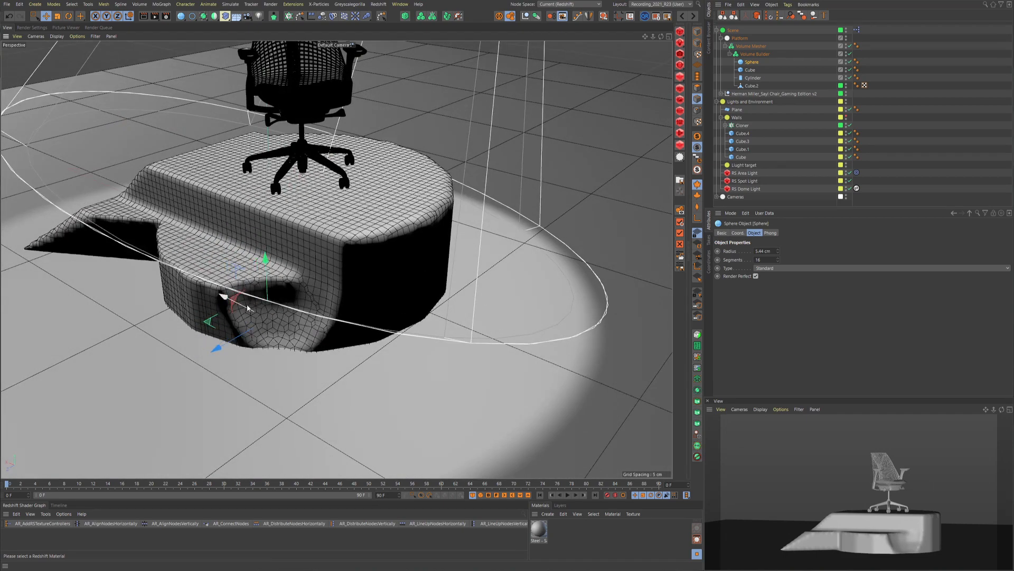
alt+drag(355, 303, 360, 306)
drag(226, 301, 222, 300)
drag(219, 354, 222, 353)
key(t)
drag(185, 411, 214, 403)
- Set the Volume Builder's voxel size to 0.25 cm
click(748, 54)
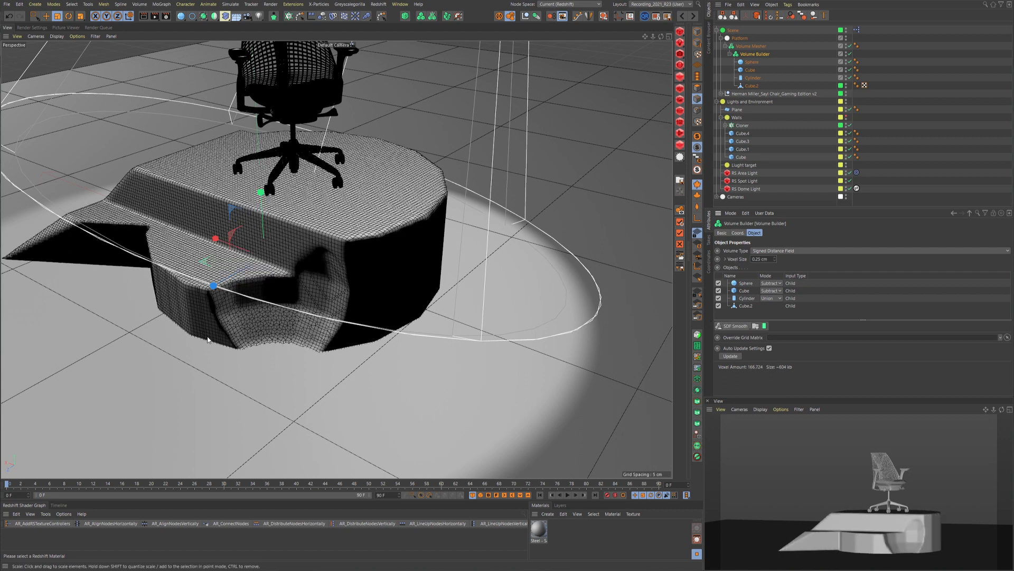
alt+drag(206, 338, 325, 309)
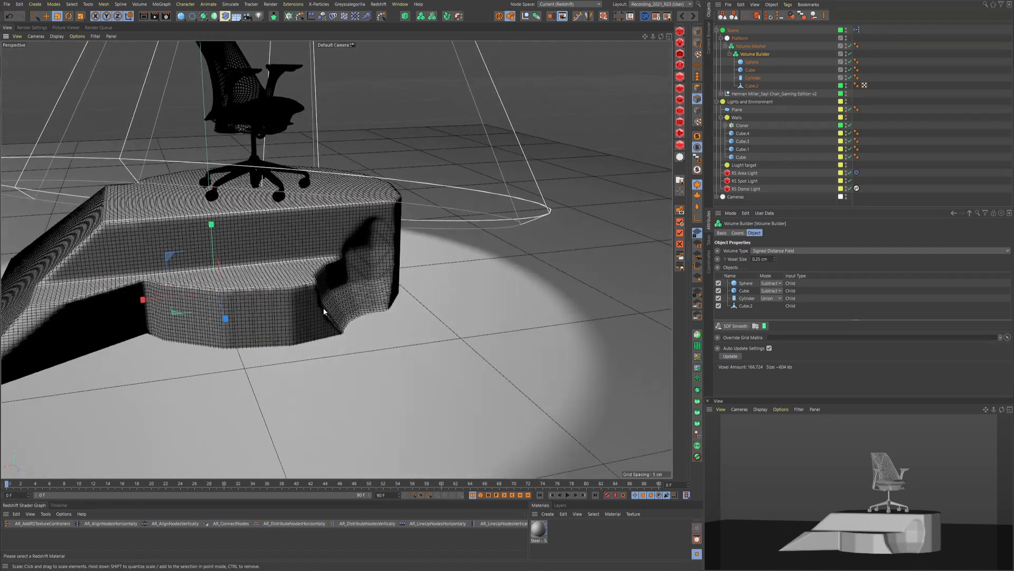
- Shift the subtracting sphere slightly outward from the platform's corner
click(753, 61)
key(e)
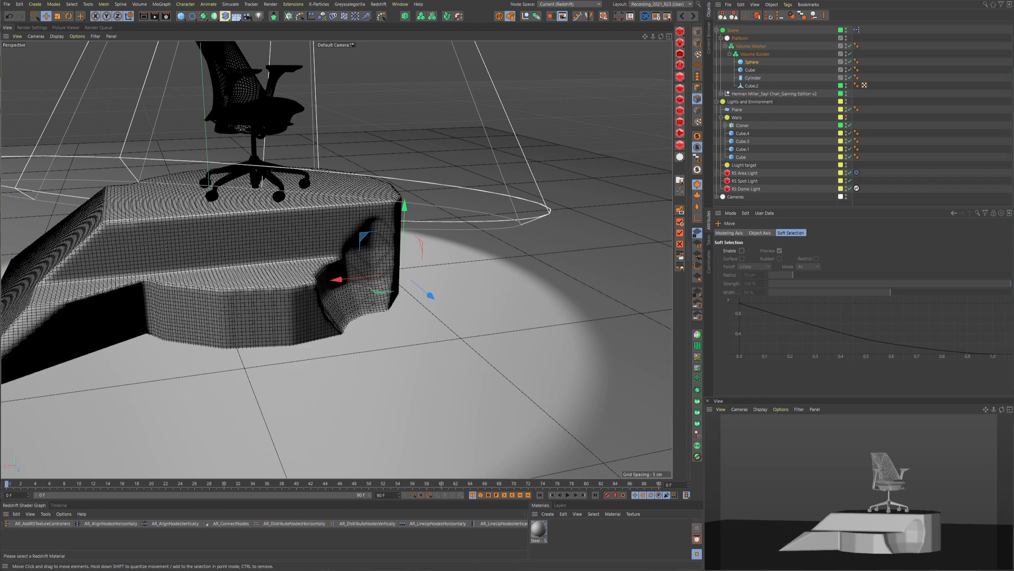
click(749, 63)
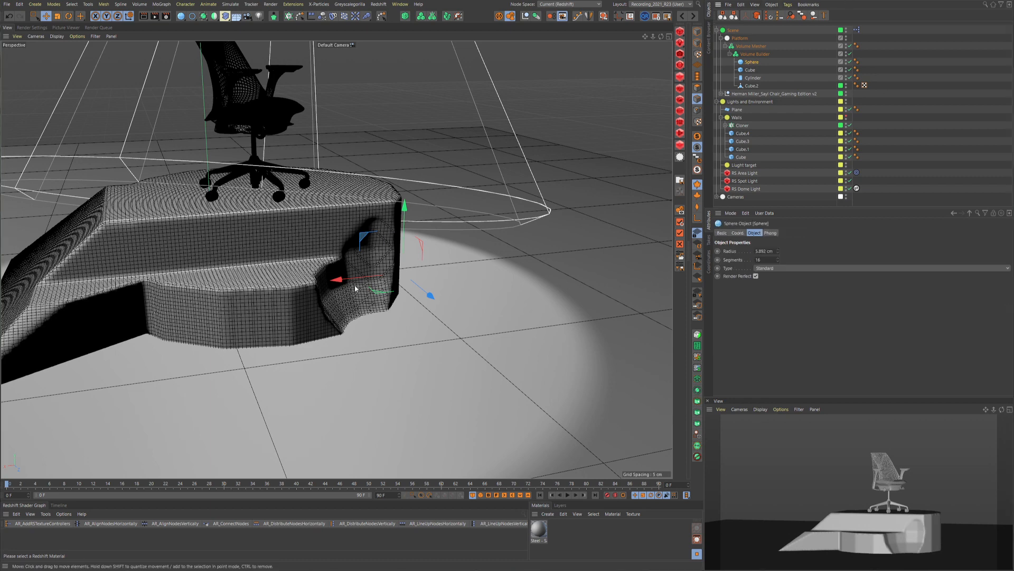
drag(421, 292, 430, 296)
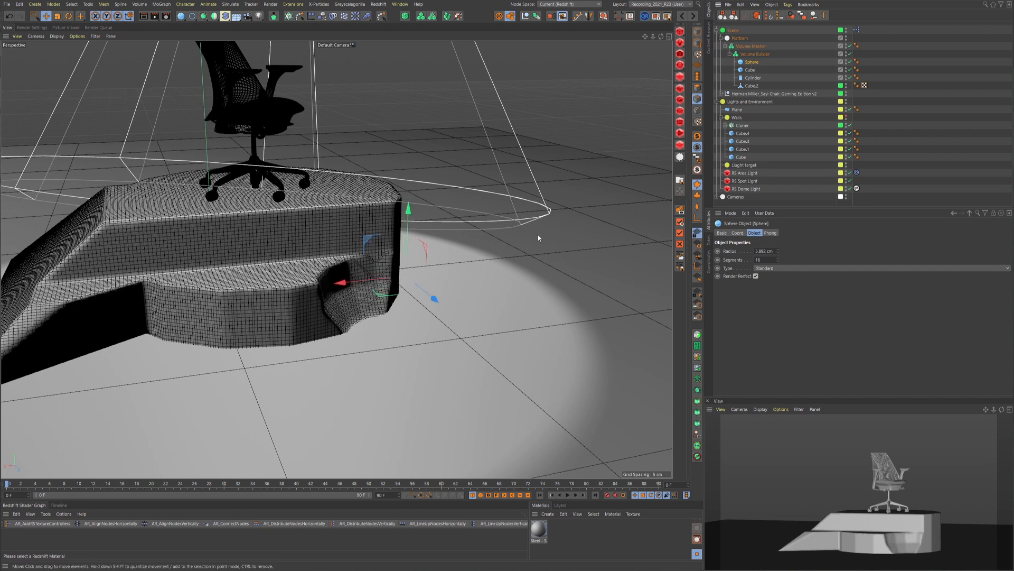
- Make the sphere editable, select all its edges and scale them down vertically to flatten it
key(c)
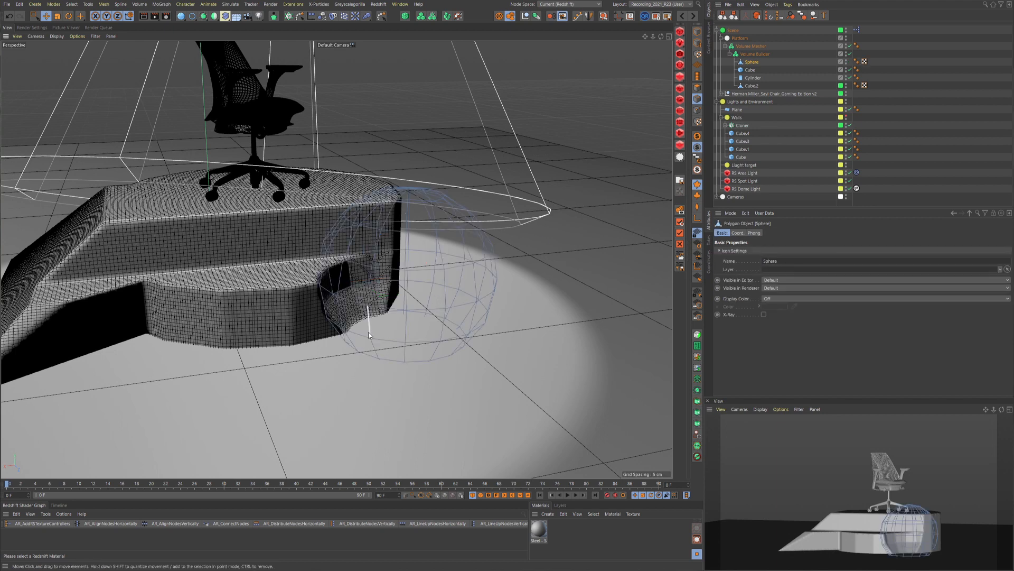
key(ctrl+a)
key(t)
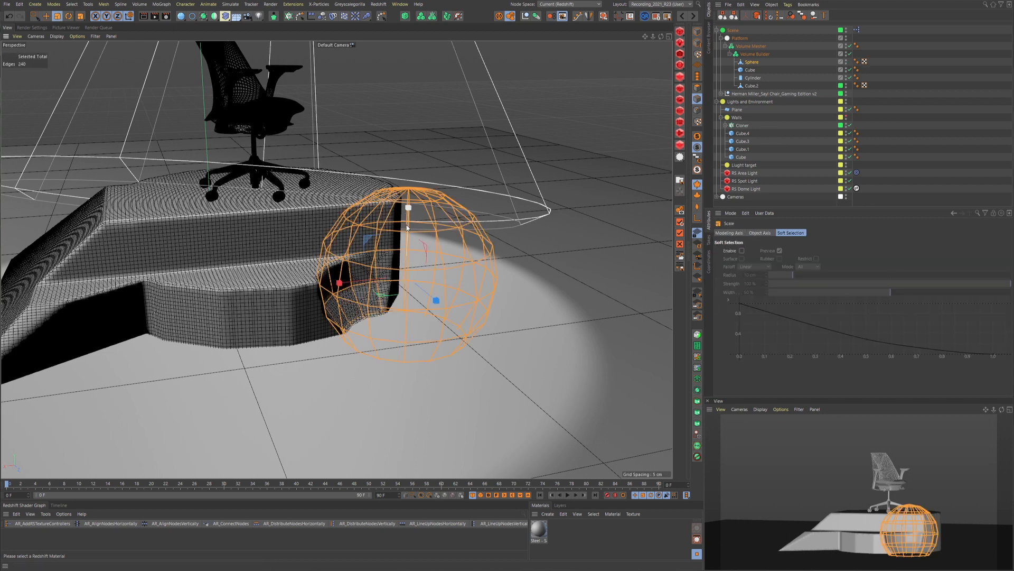
drag(410, 211, 303, 345)
- Scale the flattened sphere up uniformly to widen the cutout in the platform
key(e)
key(t)
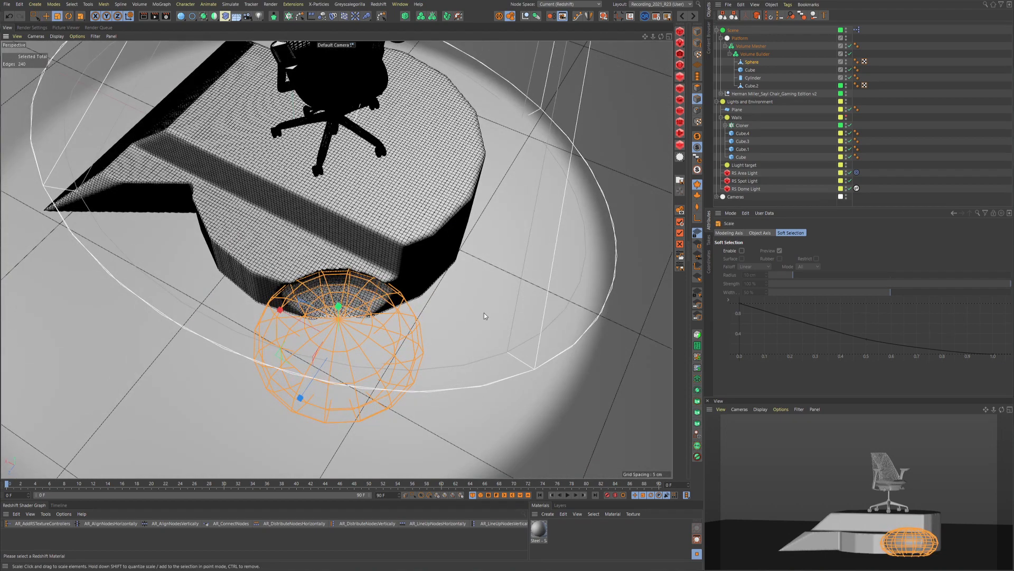
drag(484, 316, 518, 310)
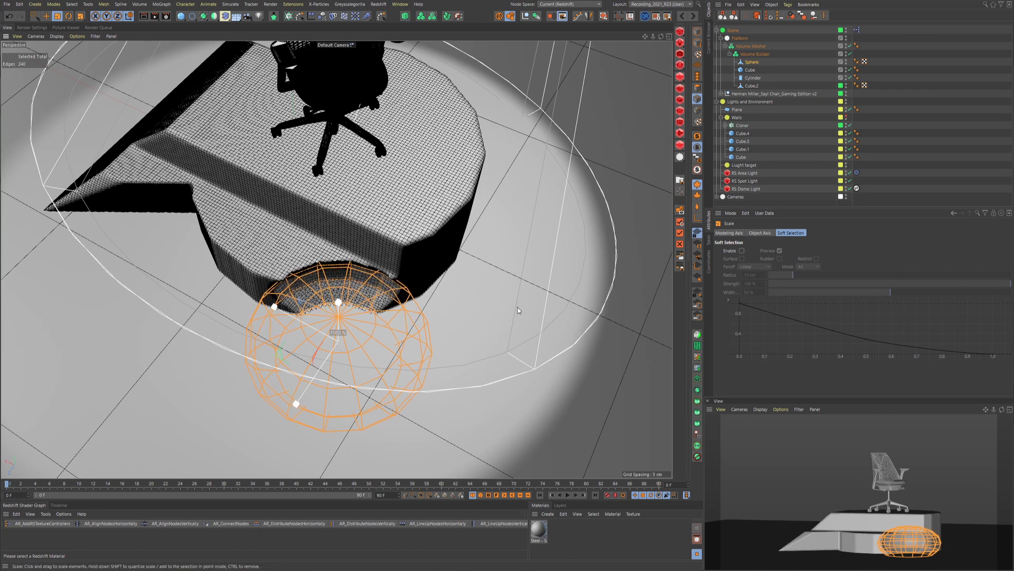
- Add a cube primitive and nest it inside the Volume Builder, above the sphere, as a union shape
key(e)
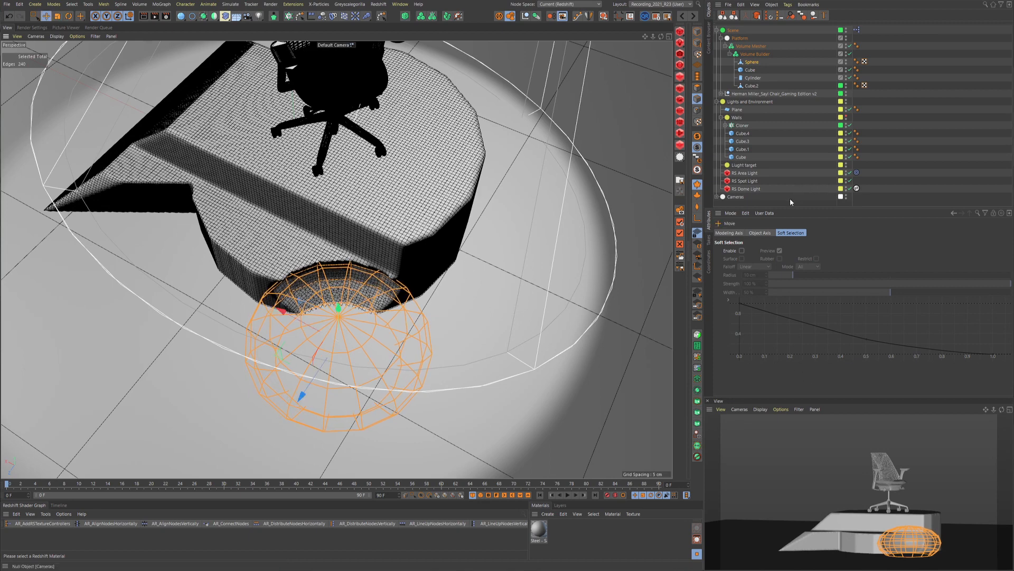
click(791, 202)
alt+drag(394, 286, 327, 246)
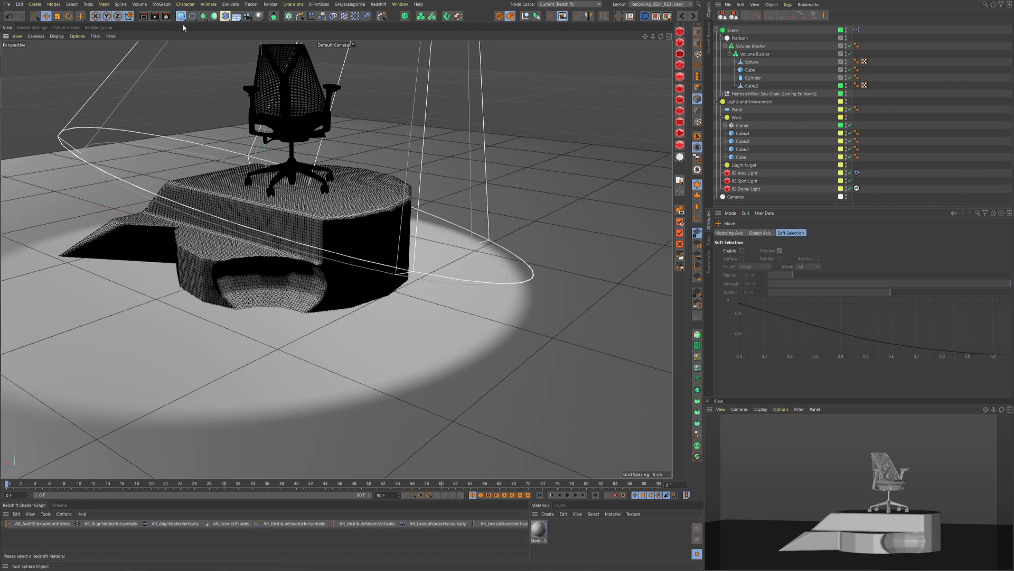
drag(181, 17, 249, 28)
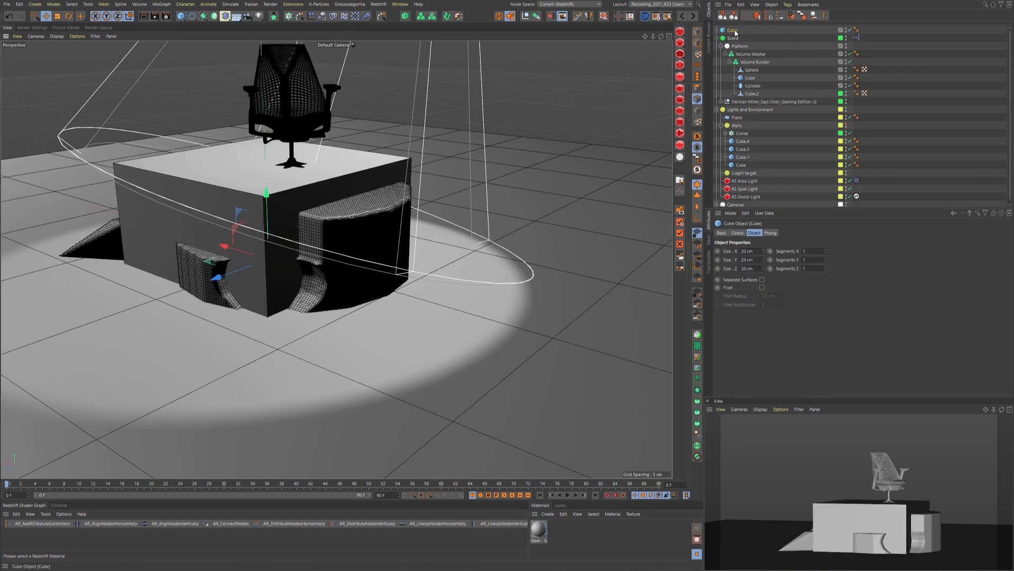
drag(735, 33, 754, 62)
click(755, 54)
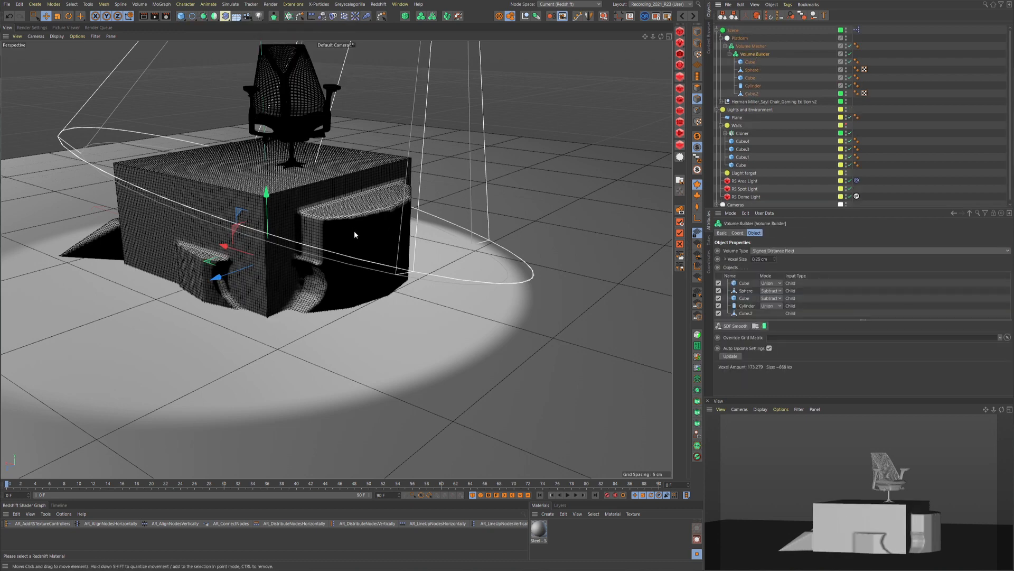
key(t)
drag(414, 201, 415, 204)
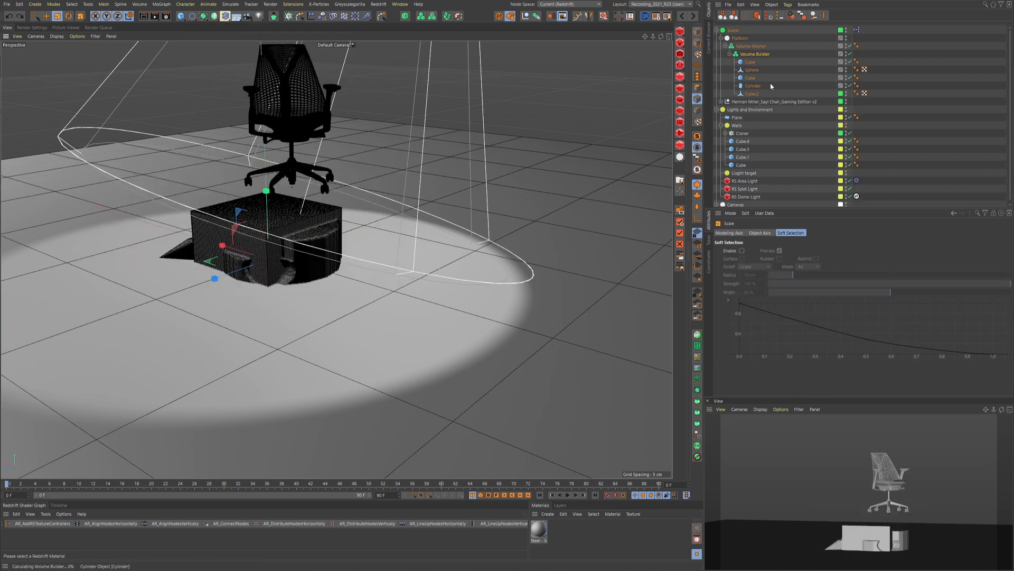
key(ctrl+z)
- Select the new cube, sized about 12.2 cm per side, and move it against the back of the platform
click(750, 62)
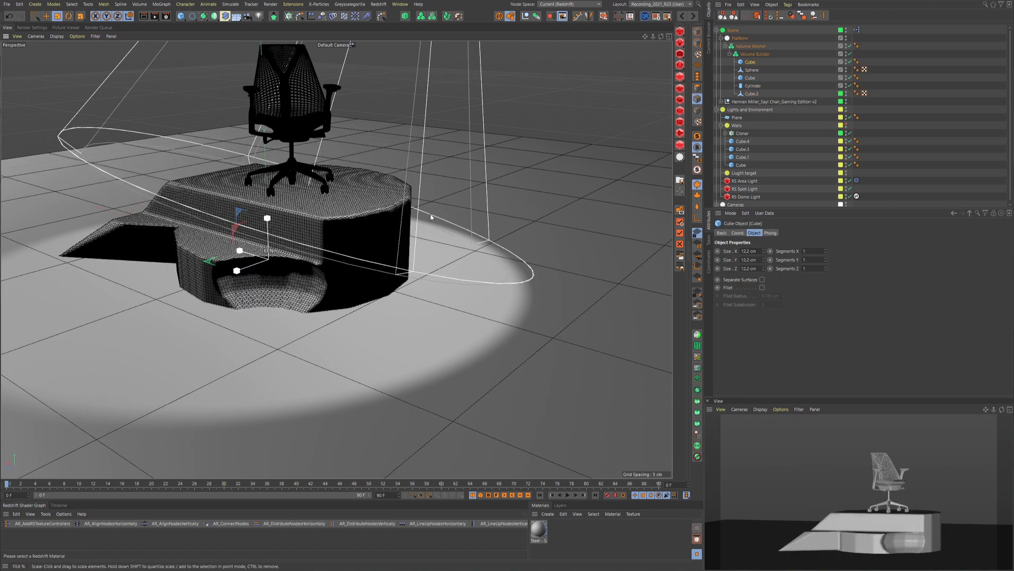
key(e)
alt+drag(256, 269, 238, 311)
drag(242, 239, 418, 264)
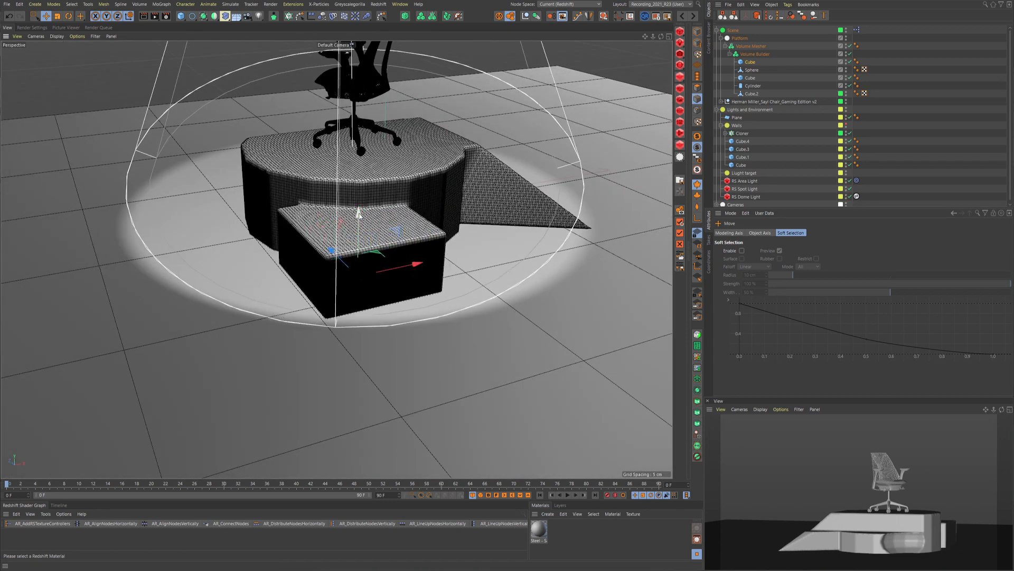
- Stretch the cube upward above the platform, then scale it down uniformly to about 7.36 cm wide and deep
drag(359, 214, 358, 185)
key(t)
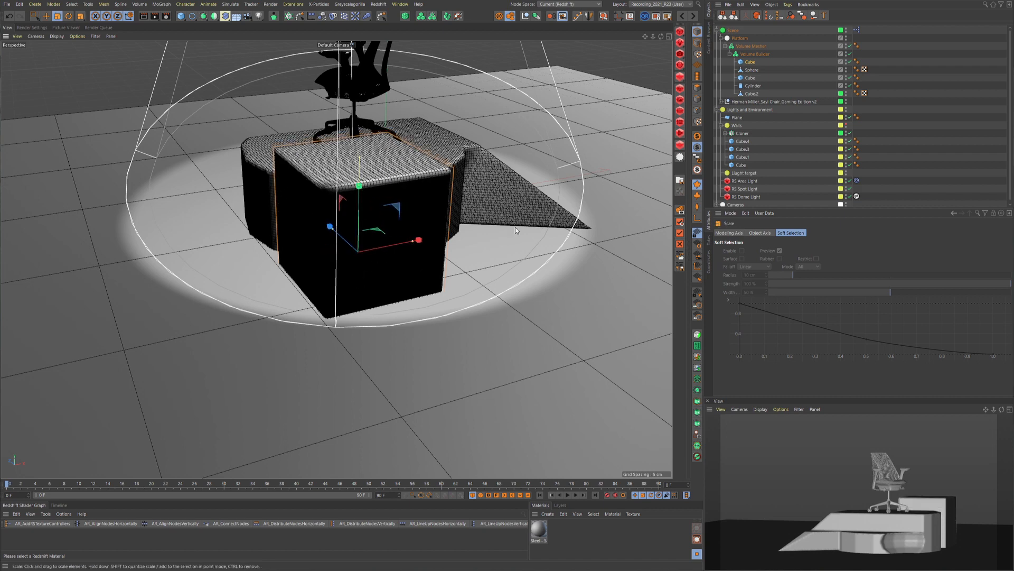
drag(515, 227, 319, 195)
- Shift the cube partly into the platform's rear corner and extend its height above the platform's surface
key(e)
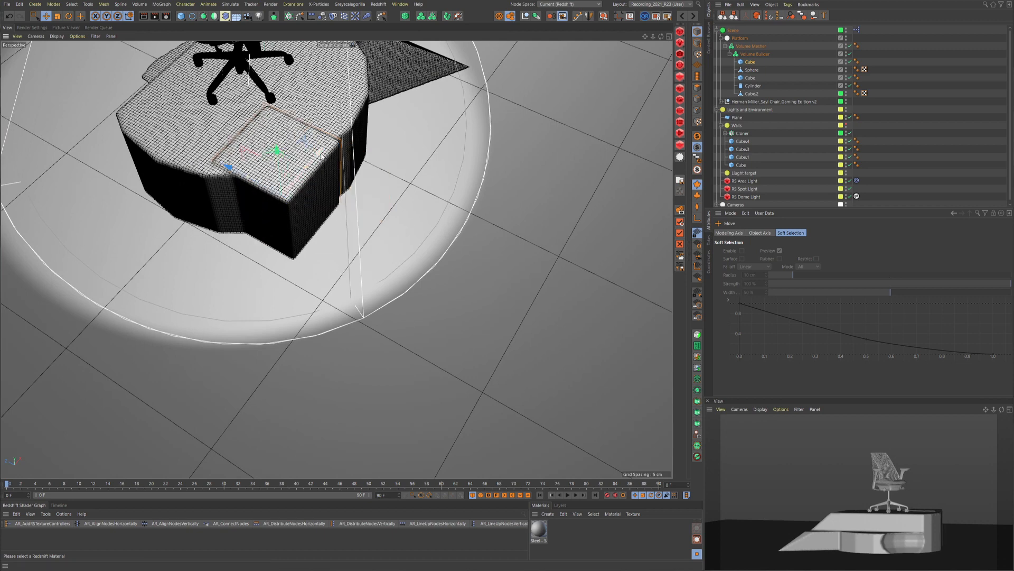
drag(321, 155, 288, 192)
alt+drag(203, 197, 297, 145)
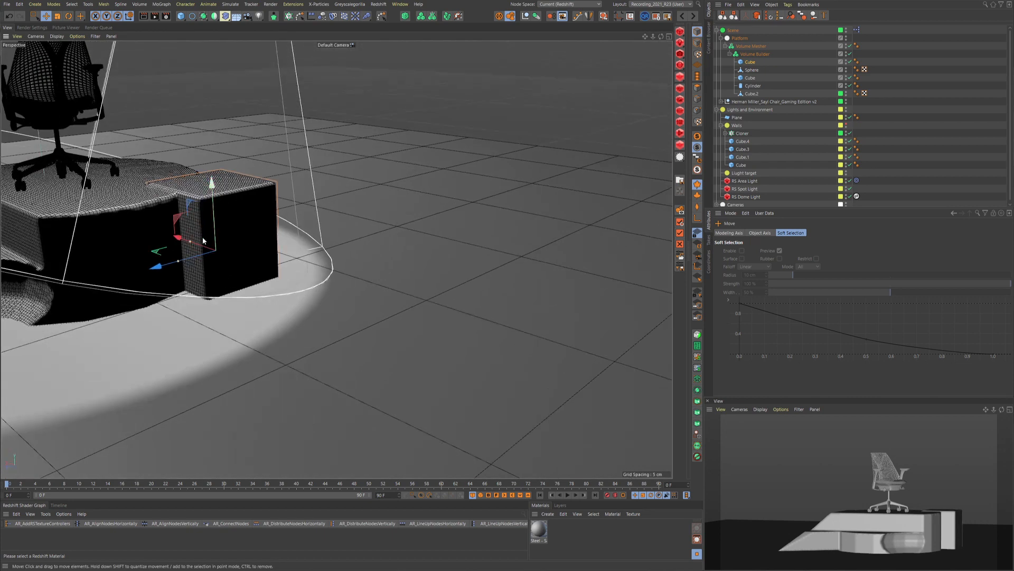
drag(158, 266, 135, 285)
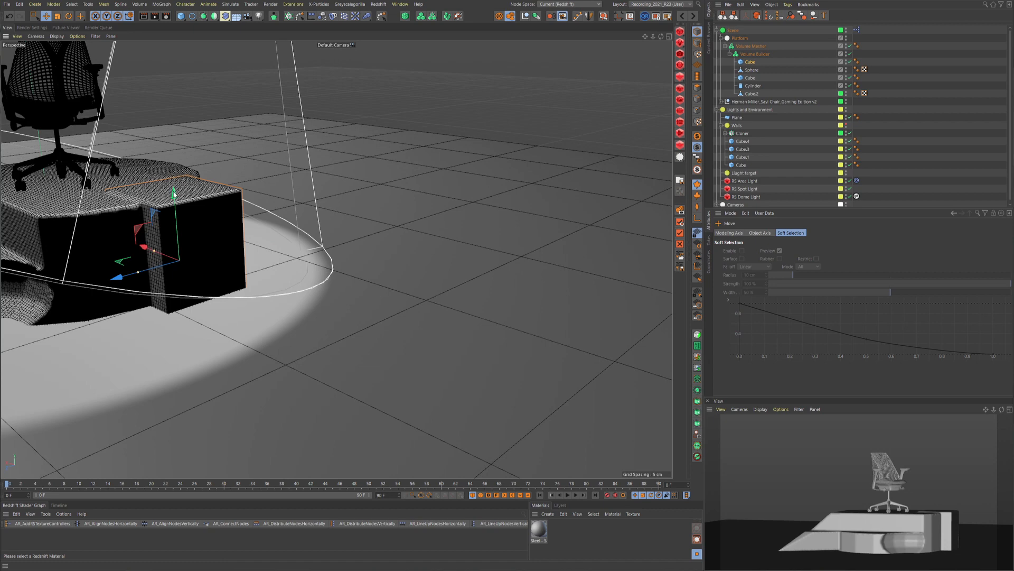
drag(174, 193, 173, 177)
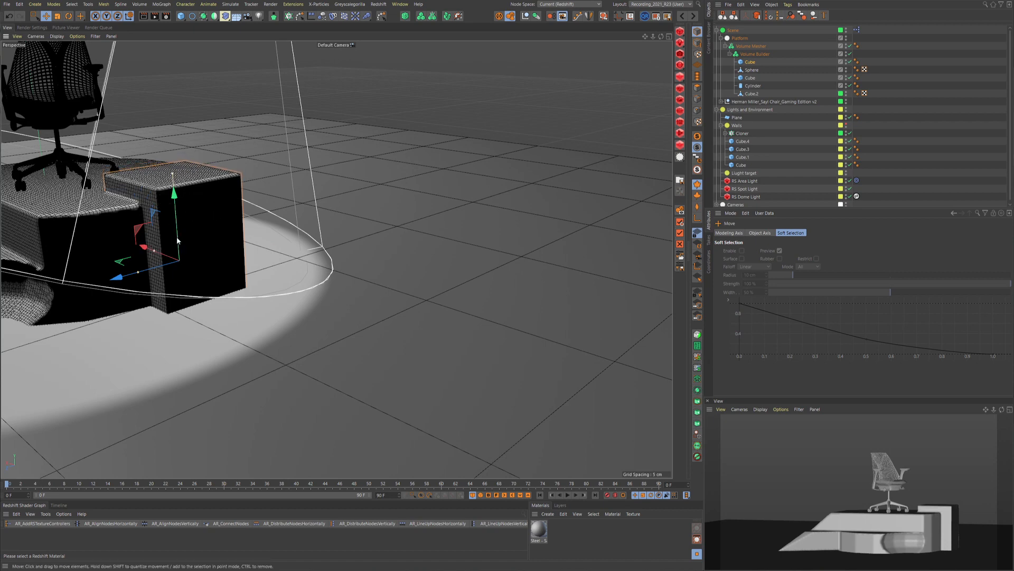
- Move the cube along the platform's rear edge until it sits behind the chair, and raise its height to about 16.49 cm
alt+drag(177, 240, 189, 204)
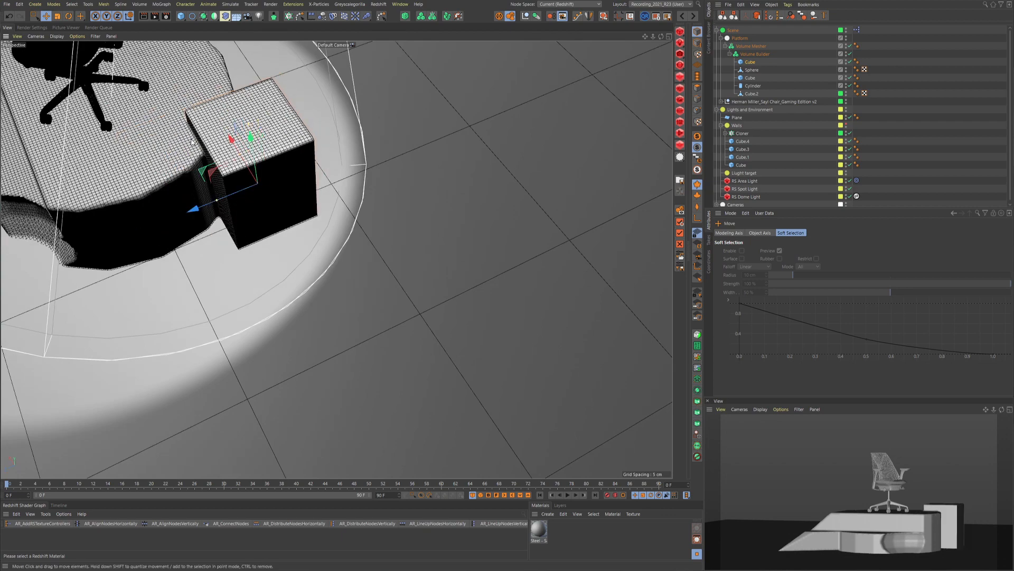
drag(231, 141, 268, 161)
alt+middle_drag(269, 162, 252, 211)
alt+drag(252, 211, 226, 297)
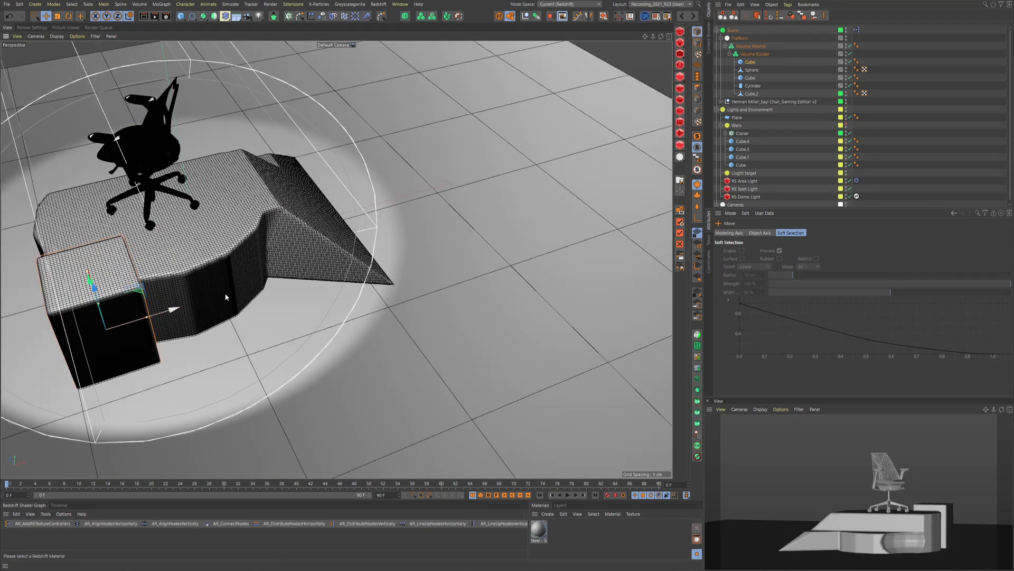
drag(76, 289, 258, 215)
drag(215, 249, 213, 237)
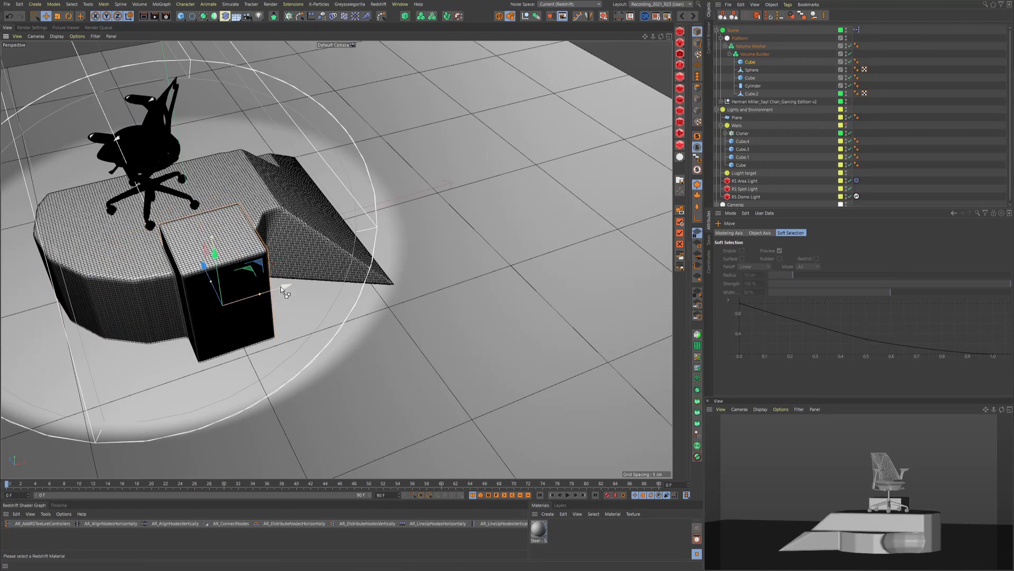
- Duplicate the cube beside the original, scale the copy to about 5.7 cm wide and deep, and set its height to about 12.76 cm
drag(284, 292, 235, 304)
alt+drag(216, 285, 206, 331)
key(t)
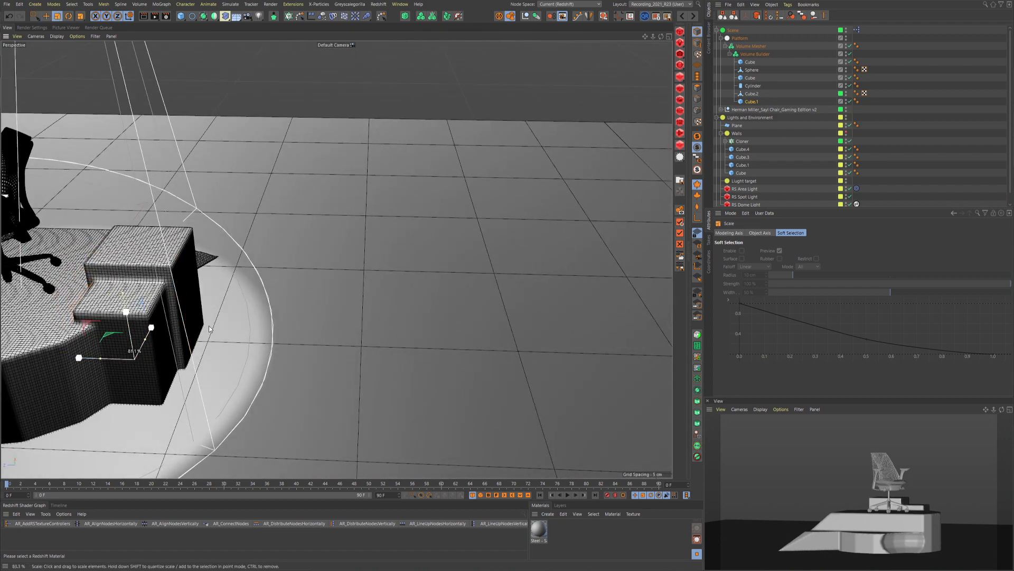
key(e)
alt+drag(120, 336, 118, 351)
alt+middle_drag(118, 351, 311, 296)
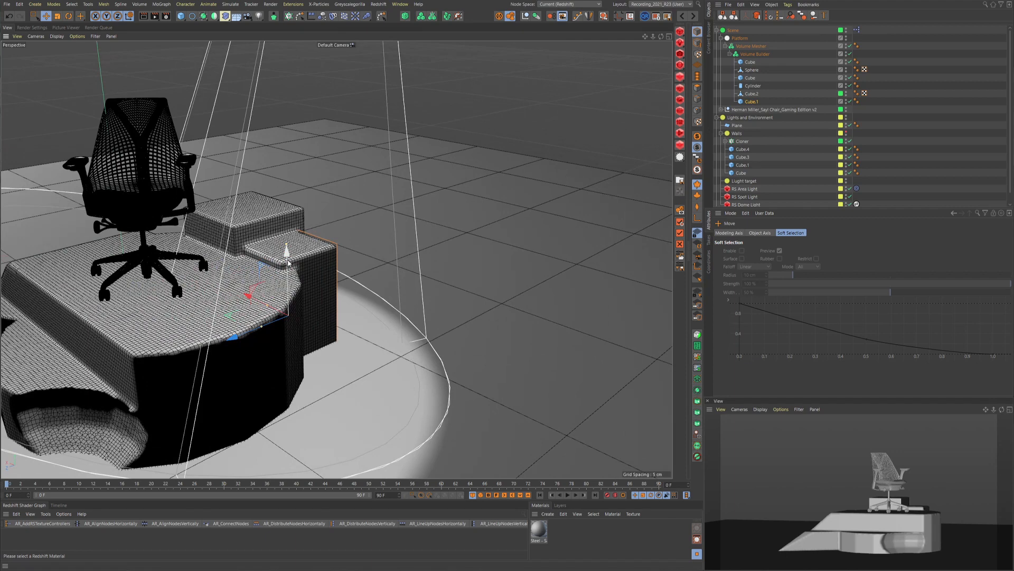
drag(288, 262, 286, 244)
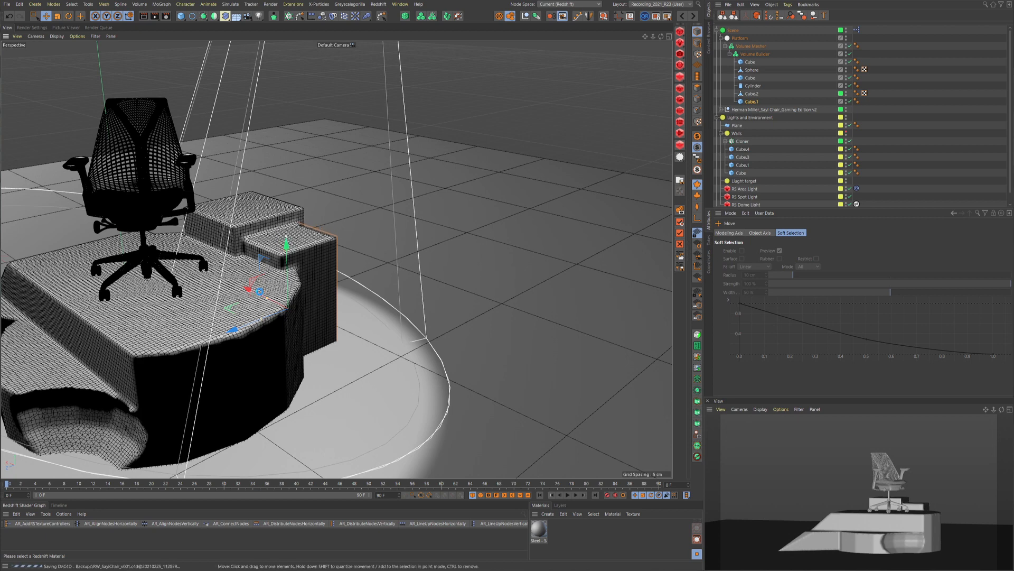
- Duplicate the smaller cube as a third block beside it, resized to about 2 by 12.76 by 3.82 cm
click(264, 299)
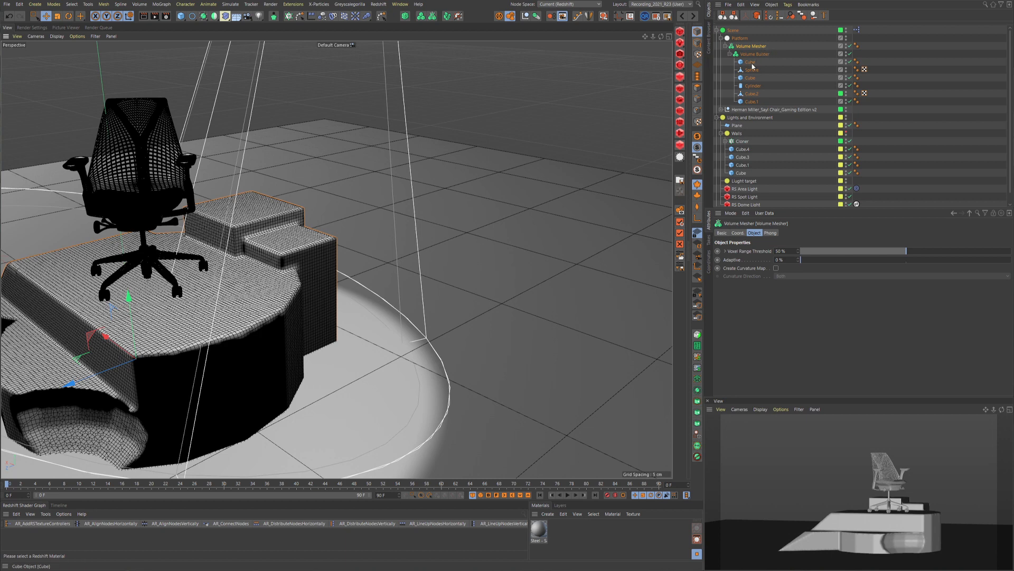
click(317, 304)
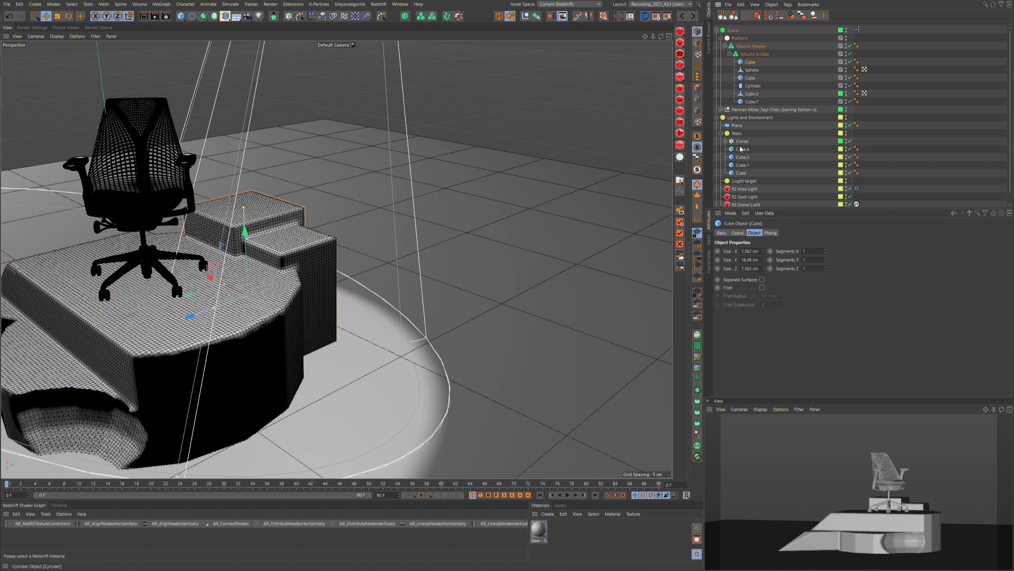
click(331, 255)
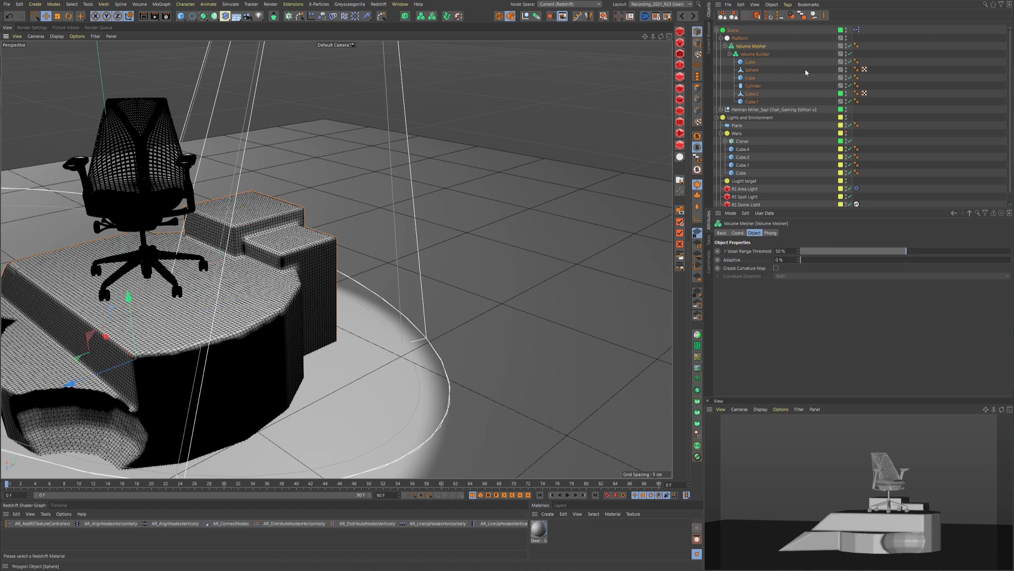
click(752, 78)
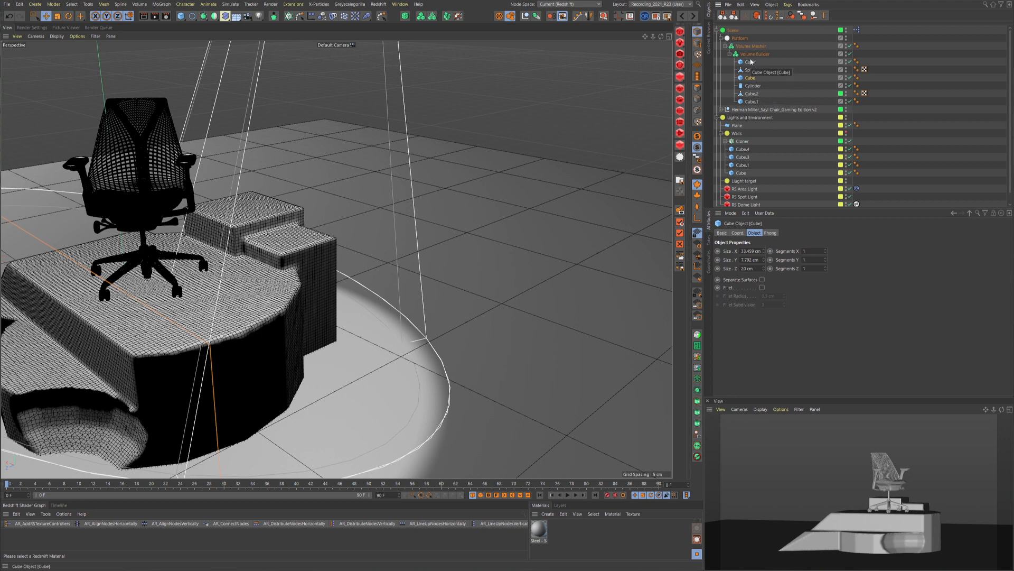
click(750, 62)
click(752, 102)
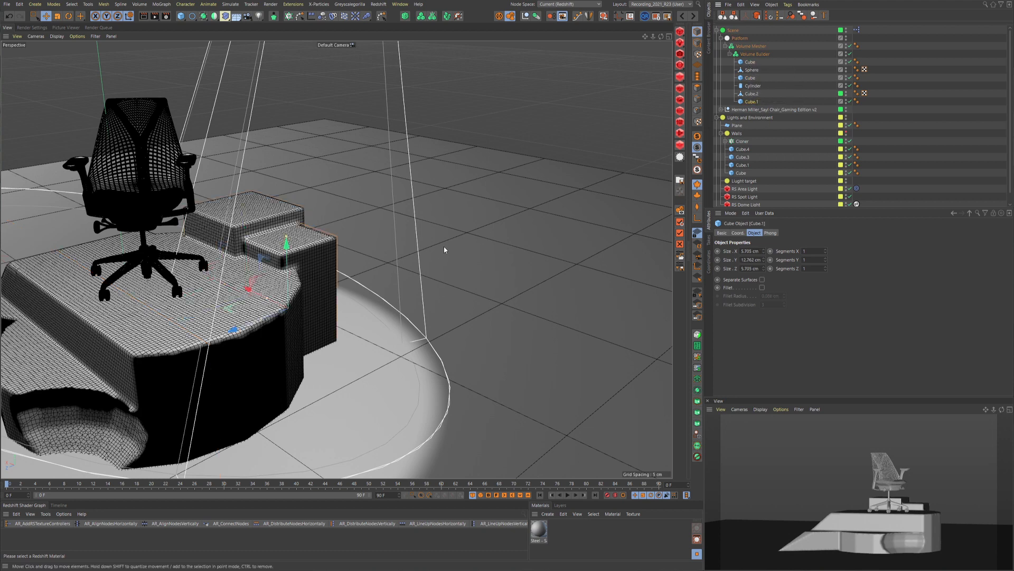
alt+drag(446, 249, 282, 302)
alt+drag(286, 260, 348, 296)
drag(257, 265, 226, 241)
drag(225, 319, 264, 298)
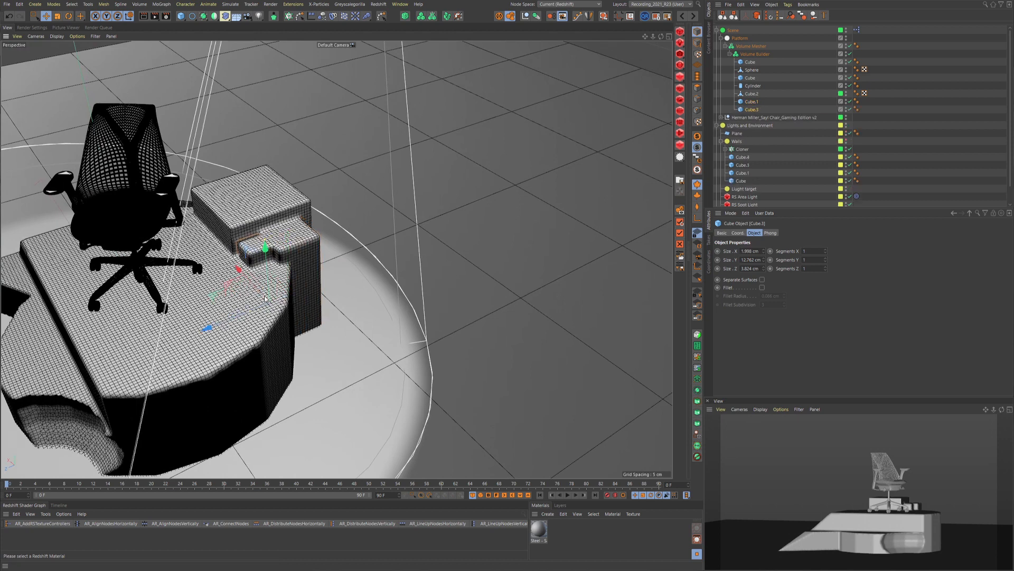
drag(263, 254, 265, 260)
alt+drag(217, 294, 299, 256)
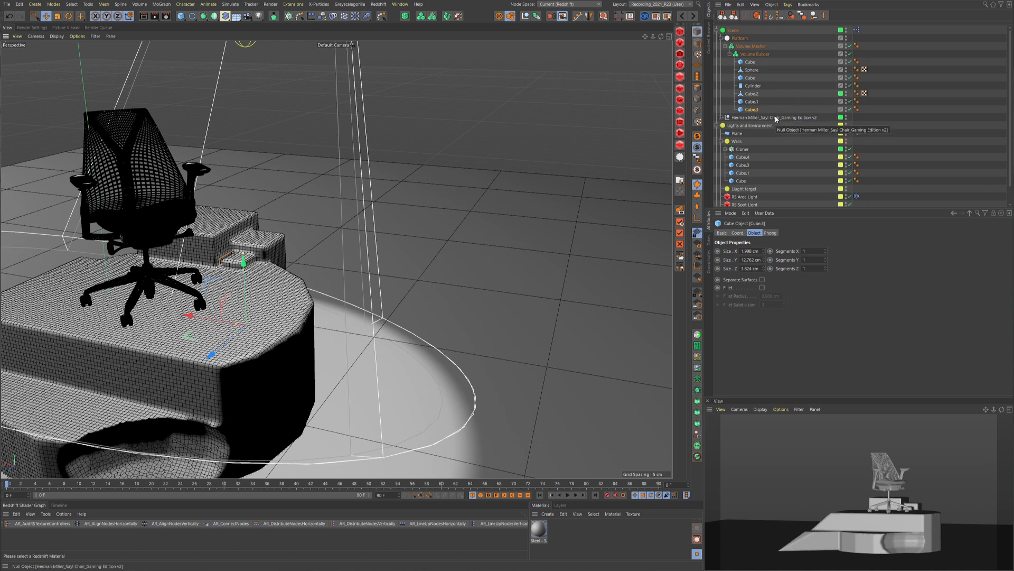
- Delete the two duplicated cubes, Cube.3 and Cube.1, from the Volume Builder
key(Delete)
click(752, 101)
key(Delete)
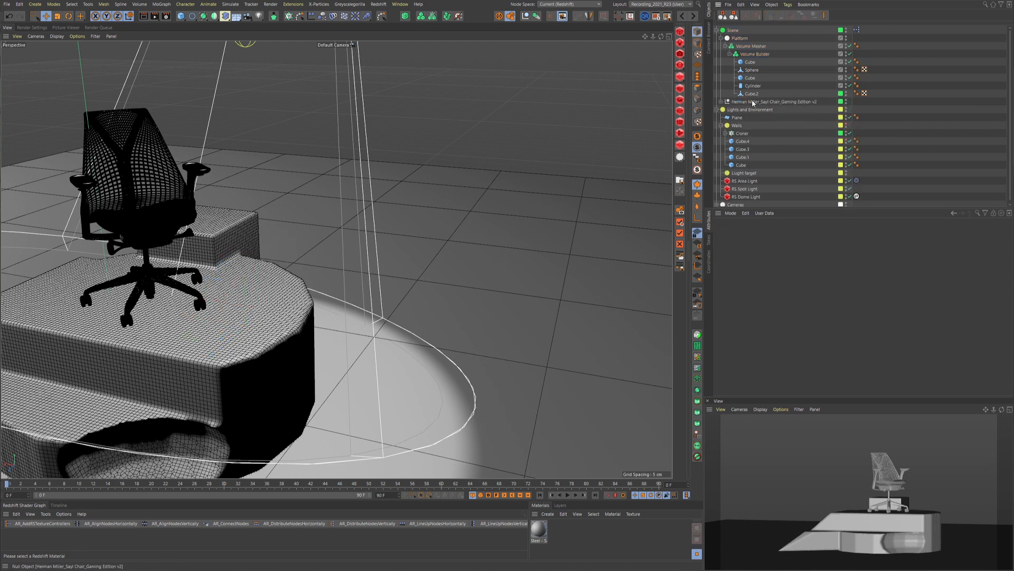
- Move the remaining union cube to the platform's rear corner and lower its height below the platform's top surface
click(752, 94)
click(750, 62)
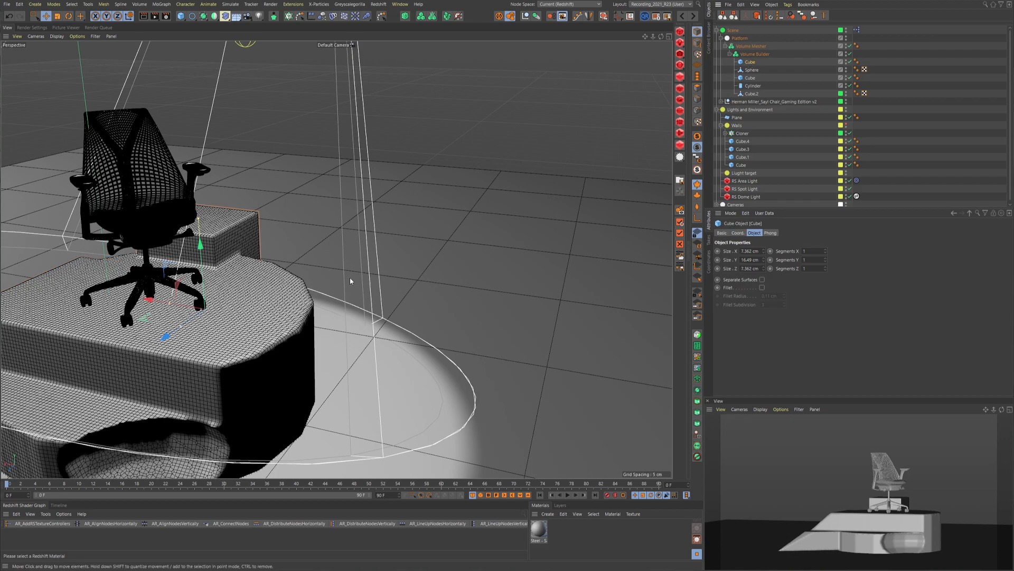
alt+drag(274, 284, 194, 268)
drag(286, 259, 339, 307)
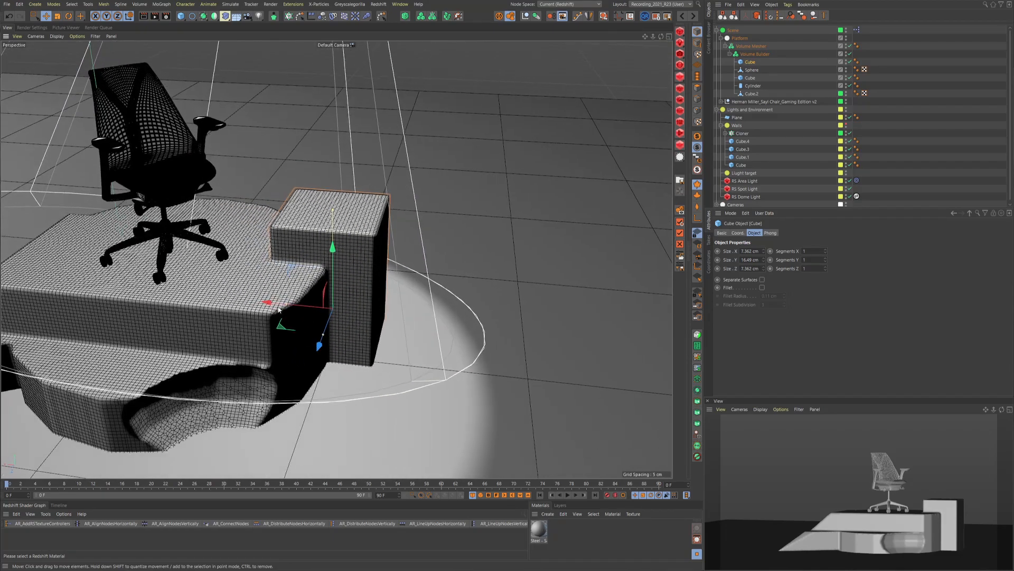
drag(269, 304, 274, 305)
drag(326, 351, 335, 337)
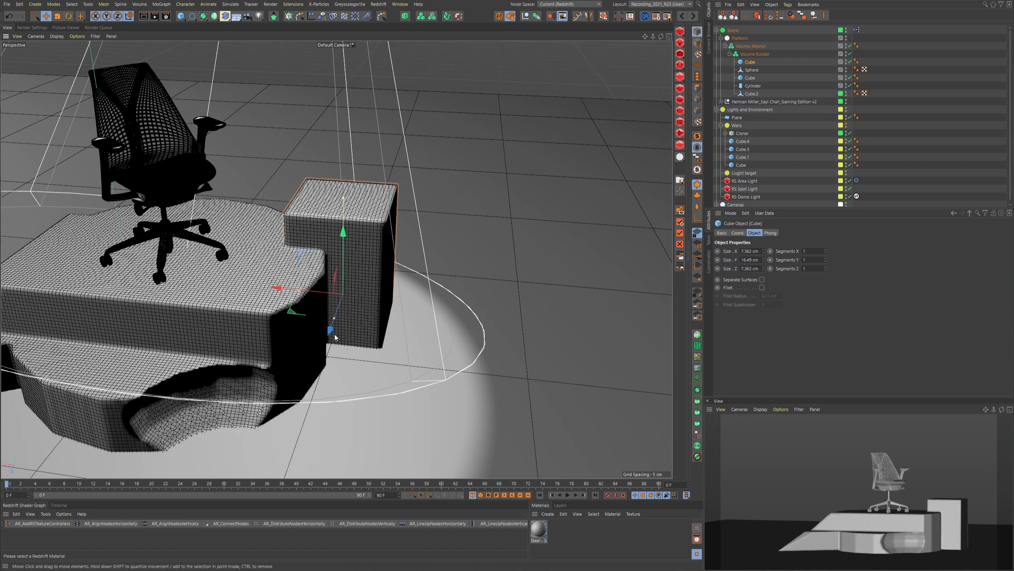
drag(344, 198, 306, 294)
- Make the corner cube editable and select its bottom polygon in polygon mode
key(c)
alt+drag(338, 285, 373, 242)
key(Return)
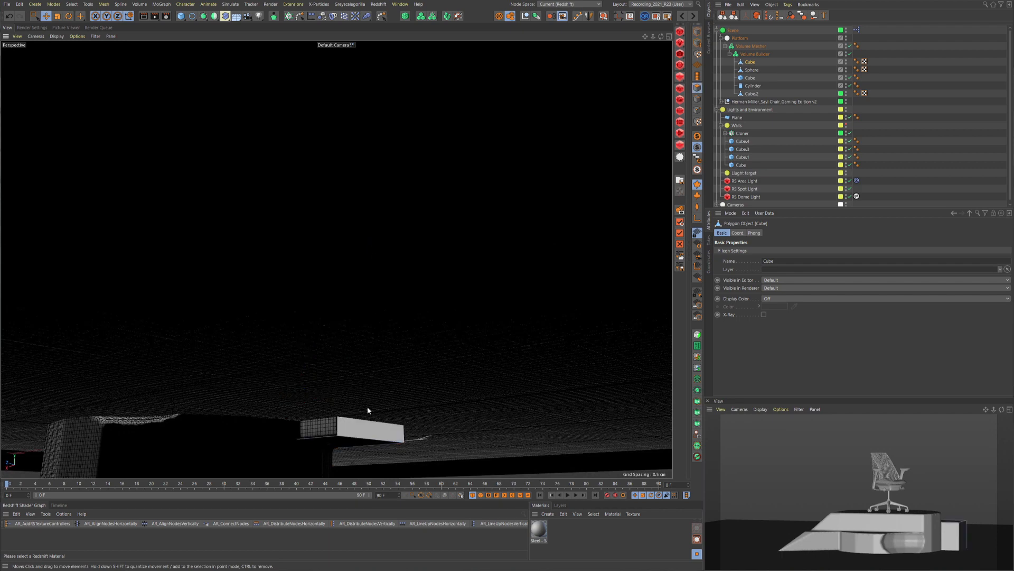
click(350, 447)
alt+drag(350, 453, 358, 392)
scroll(327, 226, down, 2)
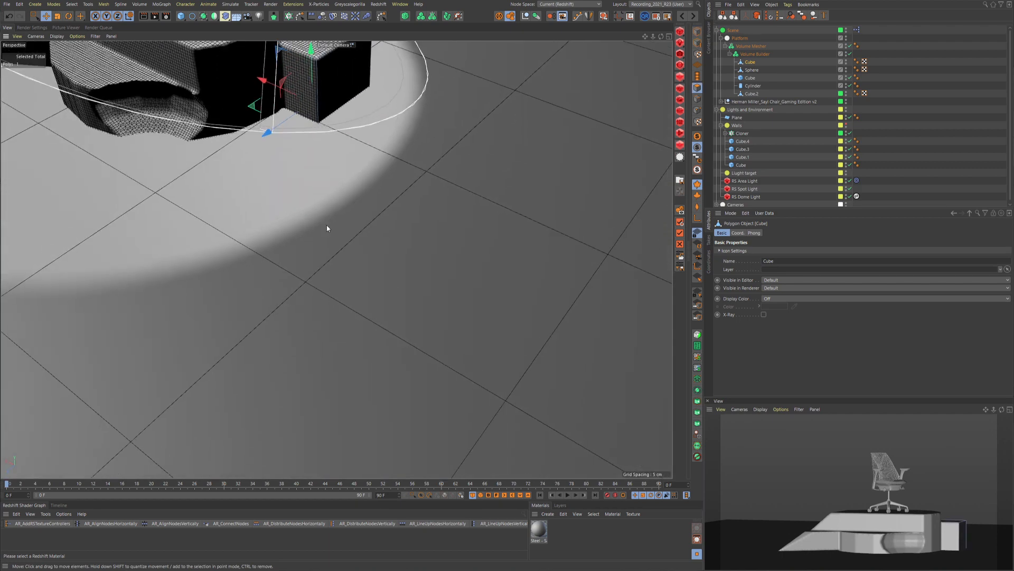
alt+middle_drag(327, 226, 338, 365)
mouse_move(338, 364)
alt+mouse_down()
mouse_move(339, 226)
mouse_move(313, 203)
alt+mouse_up()
alt+drag(208, 273, 312, 329)
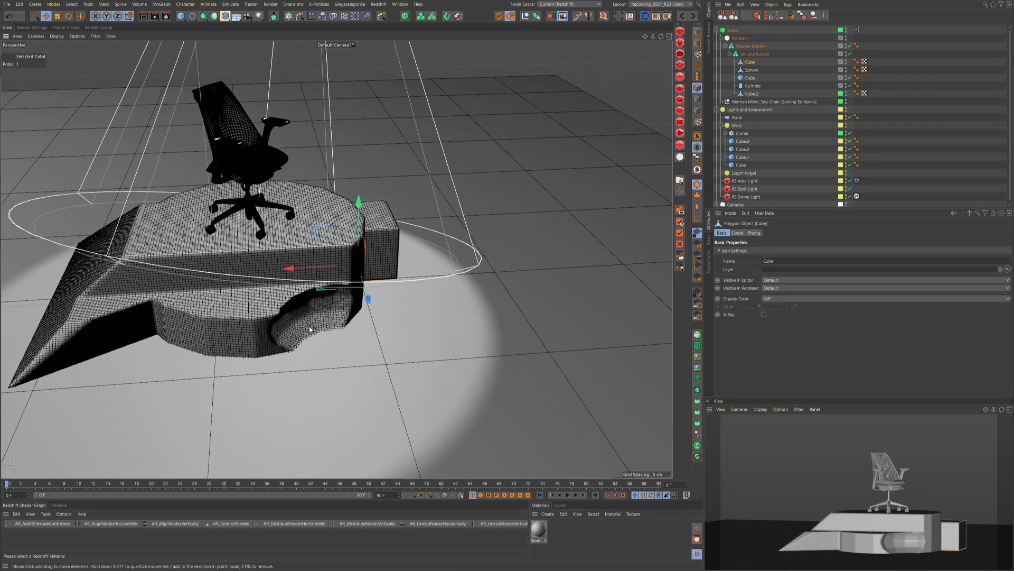
- Clear the selection and collapse the Platform and the Lights and Environment groups in the object hierarchy
click(527, 234)
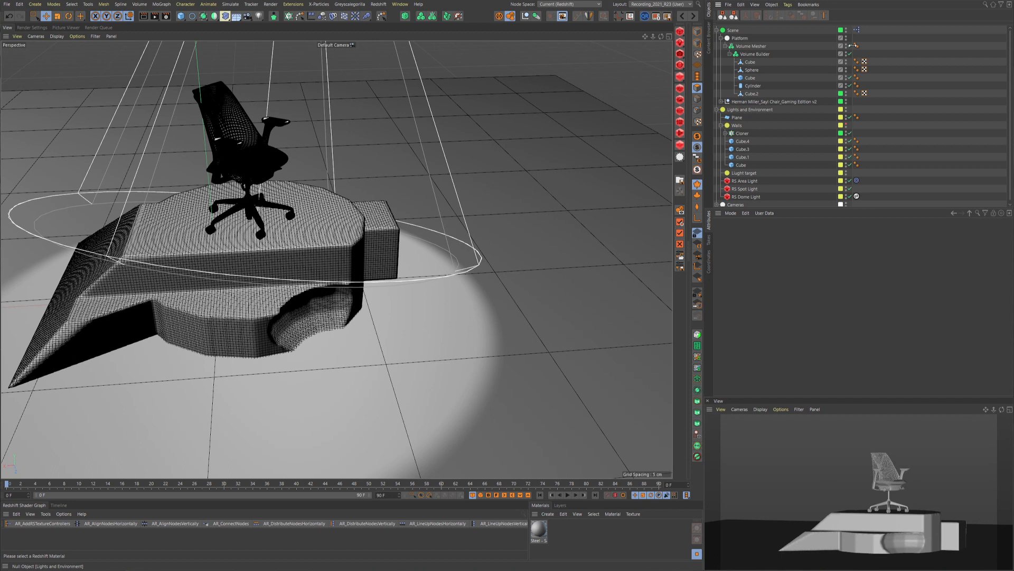
click(722, 39)
click(717, 54)
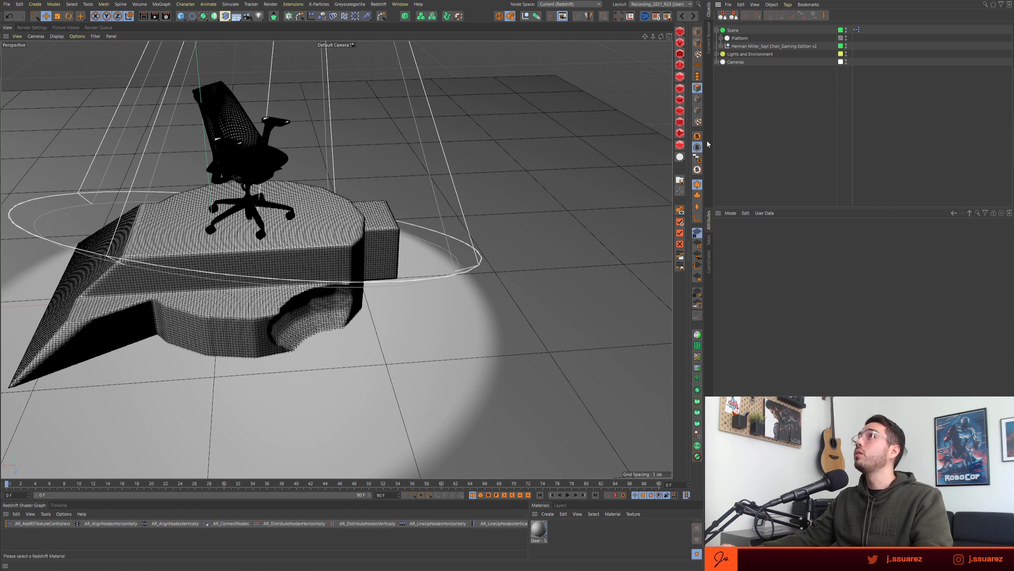
click(531, 236)
alt+drag(509, 217, 362, 332)
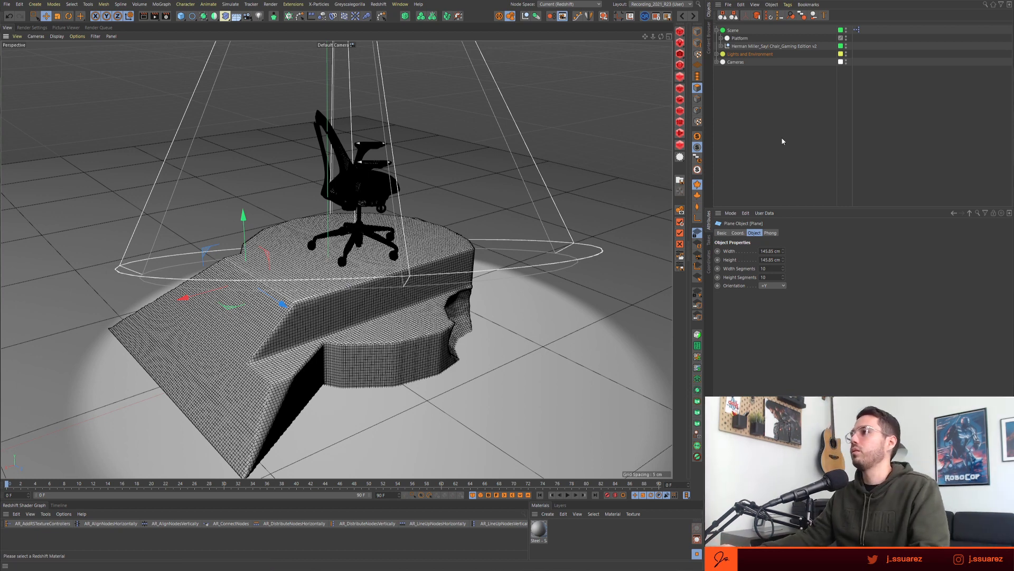
- Save the scene and start the live render in the Redshift RenderView, previewing the platform through A-Cam
click(763, 119)
key(ctrl+s)
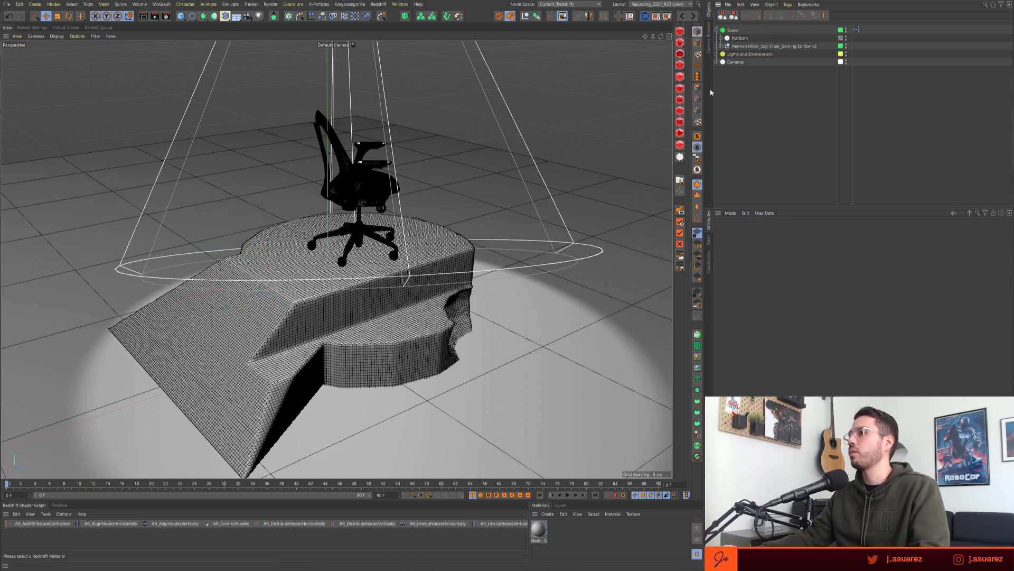
click(688, 69)
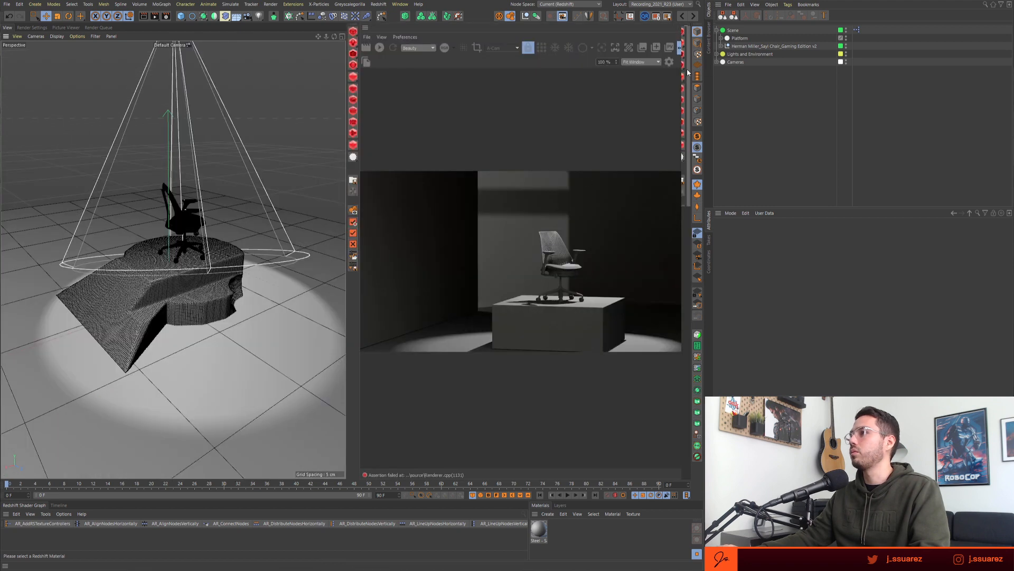
click(379, 48)
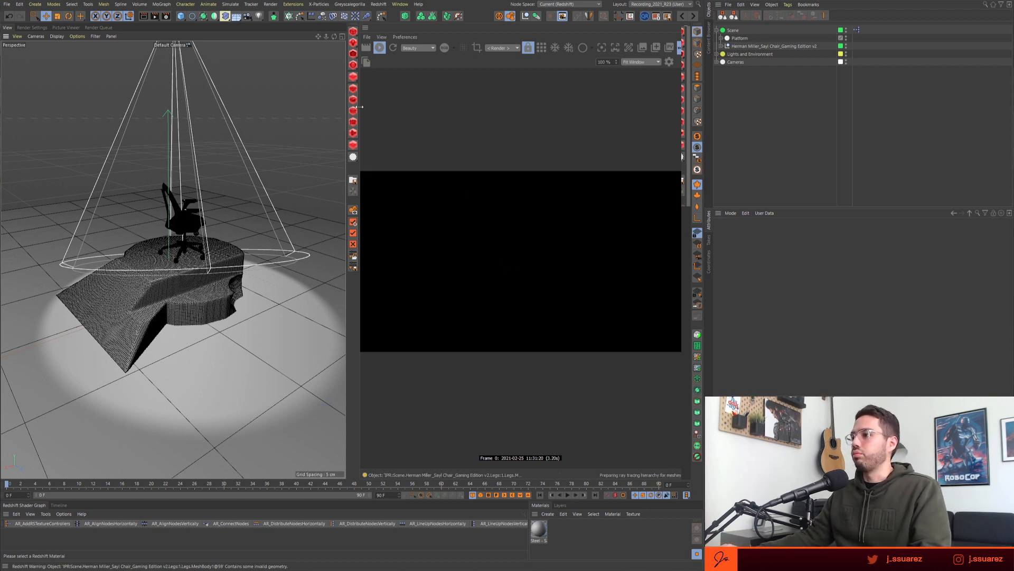
drag(358, 106, 356, 107)
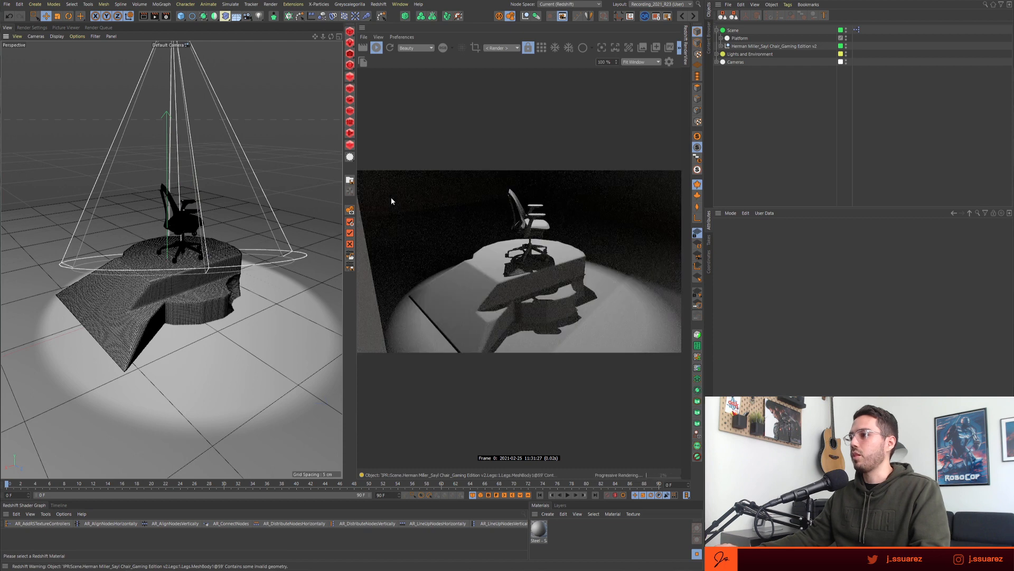
scroll(497, 47, down, 1)
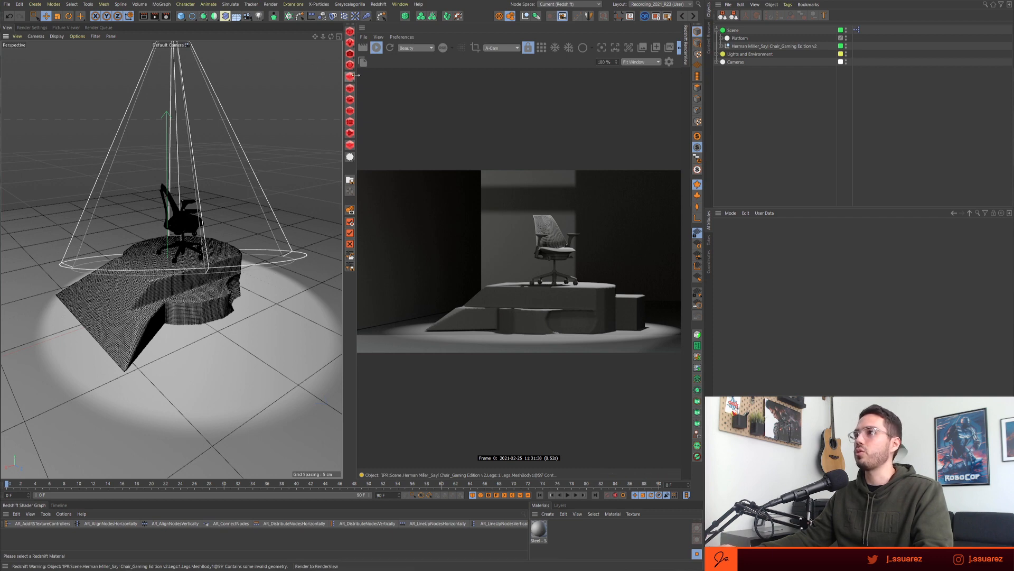
drag(355, 76, 375, 75)
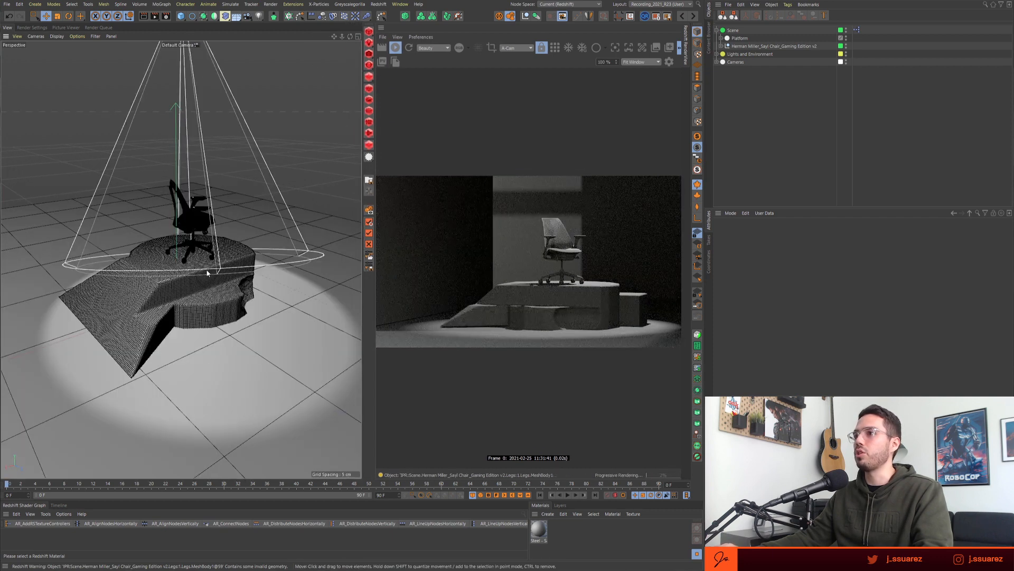
- Unlock the render camera, set it to Auto so the live render follows the viewport, and frame the chair
alt+drag(243, 339, 158, 286)
click(541, 48)
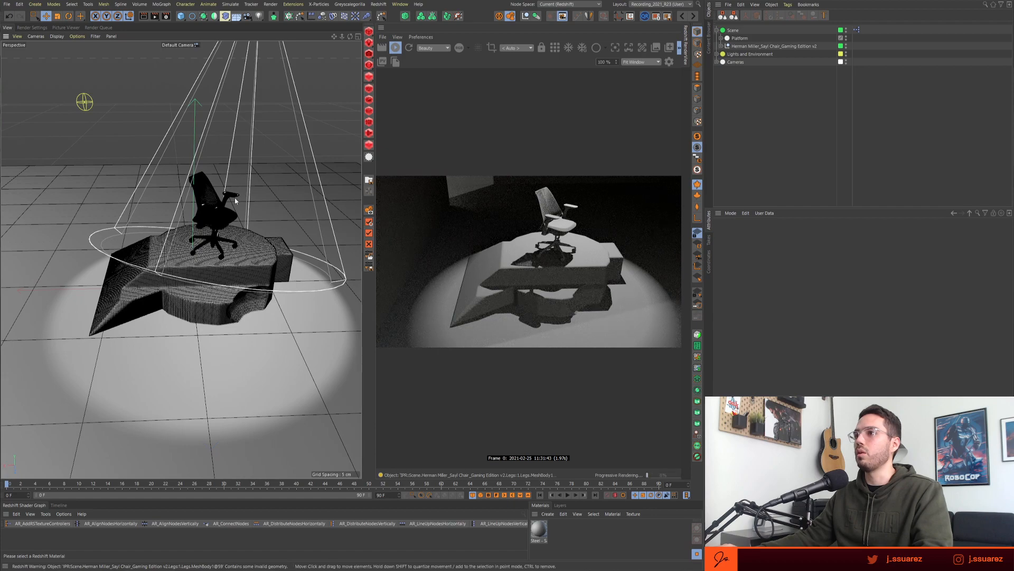
drag(210, 205, 292, 188)
key(ctrl+z)
alt+right_drag(211, 215, 292, 197)
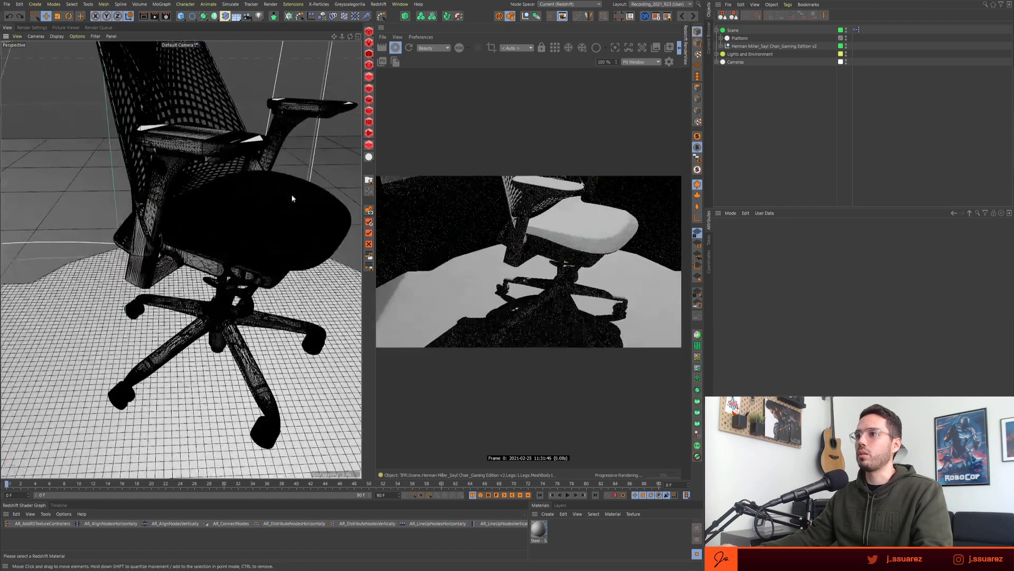
alt+middle_drag(259, 226, 196, 273)
alt+drag(196, 269, 197, 277)
alt+right_drag(197, 276, 198, 276)
alt+drag(199, 276, 199, 272)
- Switch the viewport to Quick Shading without wireframe lines and frame a close-up of the chair
key(n)
key(c)
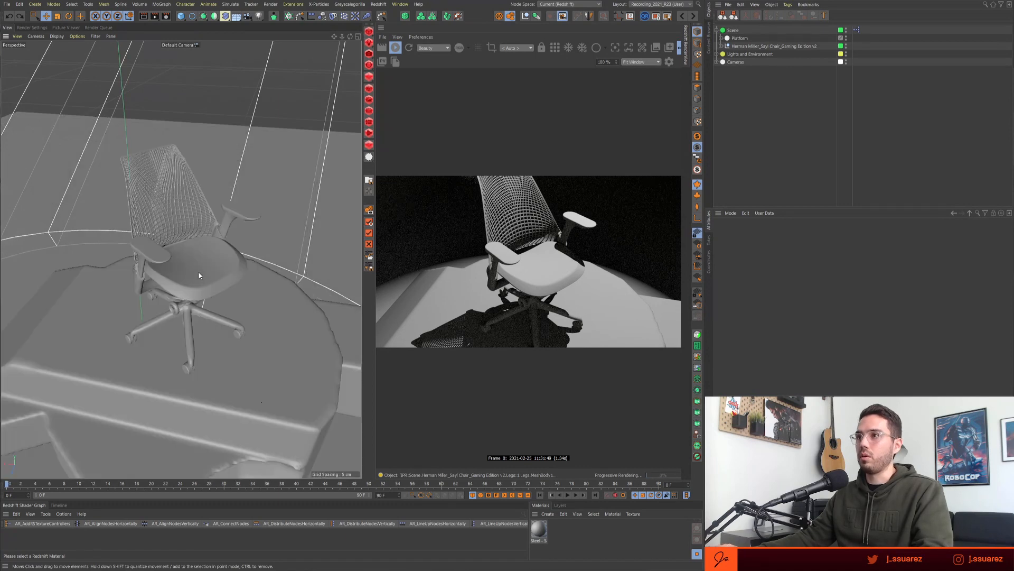
alt+right_drag(199, 272, 224, 263)
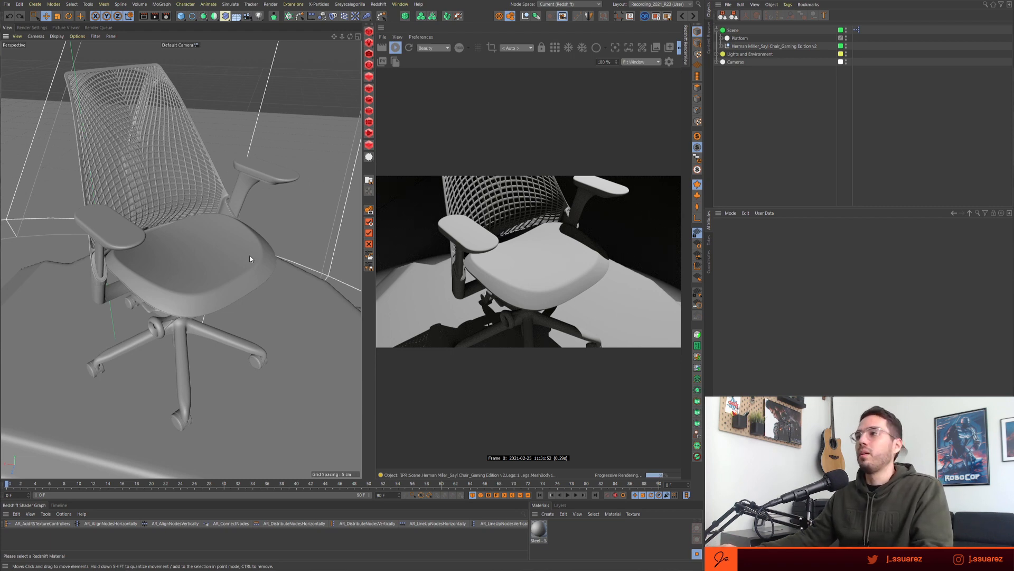
alt+middle_drag(220, 230, 229, 271)
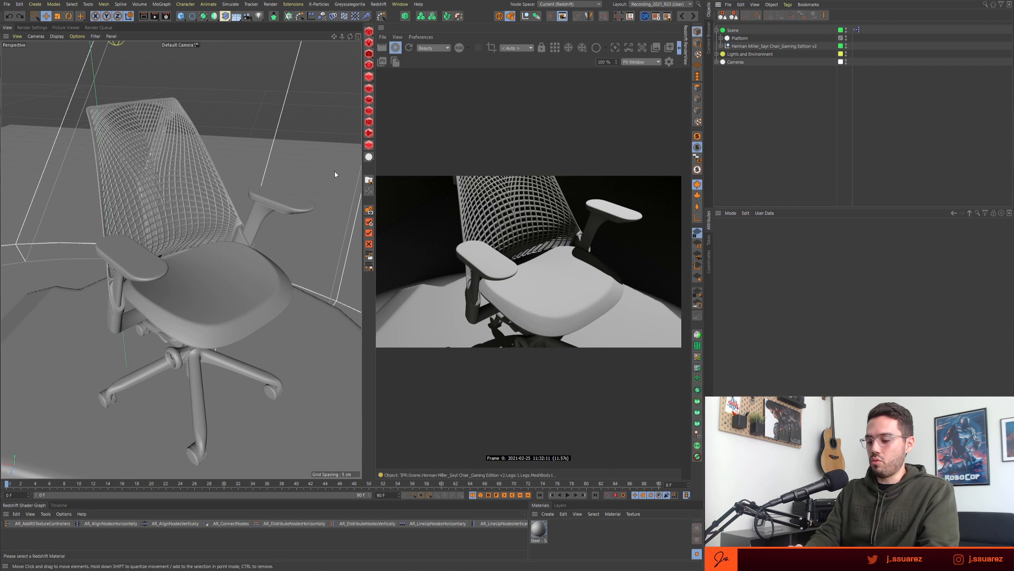
- Open the Plus Library and fit its window over the lower part of the viewport
key(shift+c)
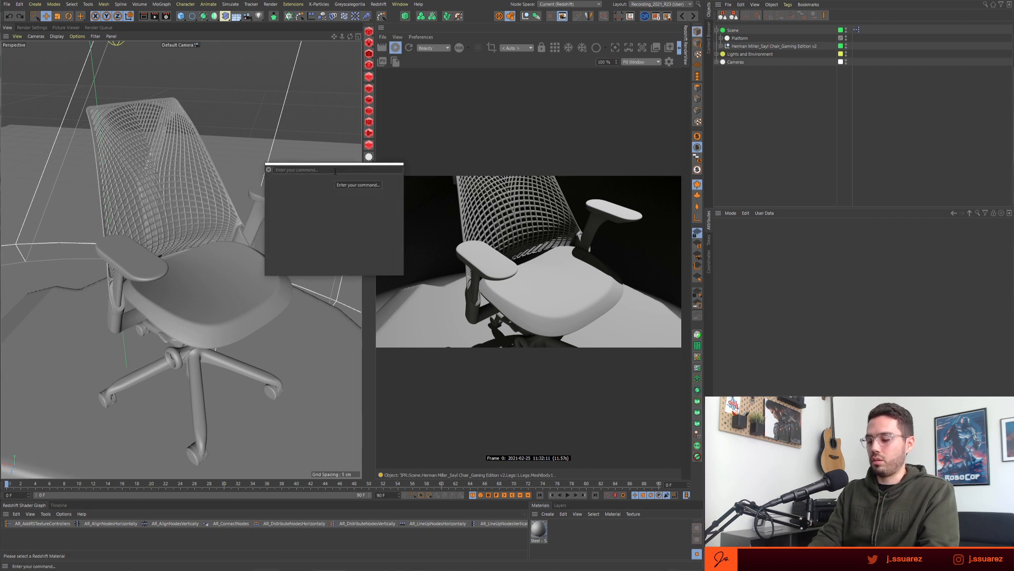
text(plus)
key(Return)
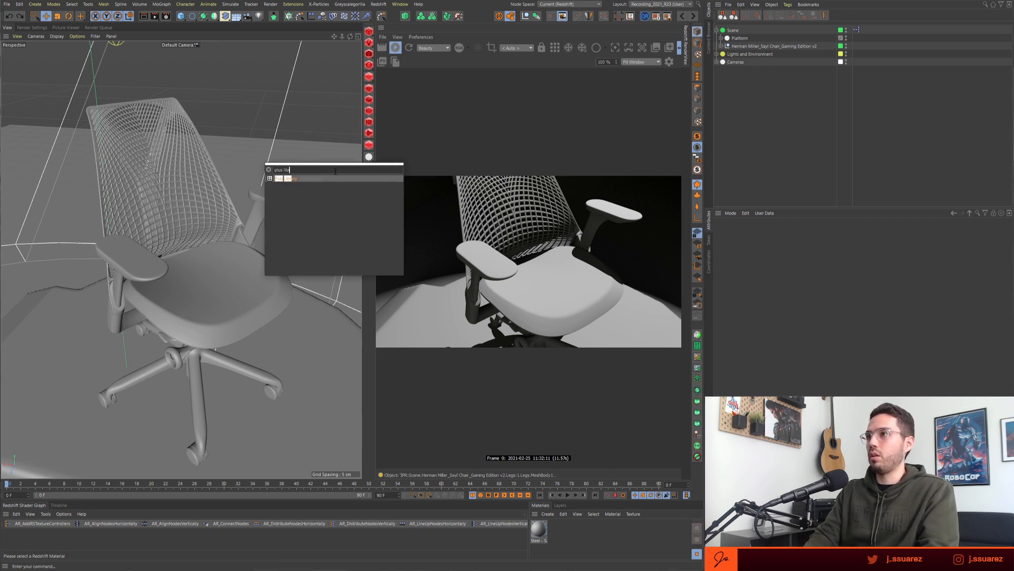
drag(401, 165, 74, 276)
drag(294, 368, 373, 367)
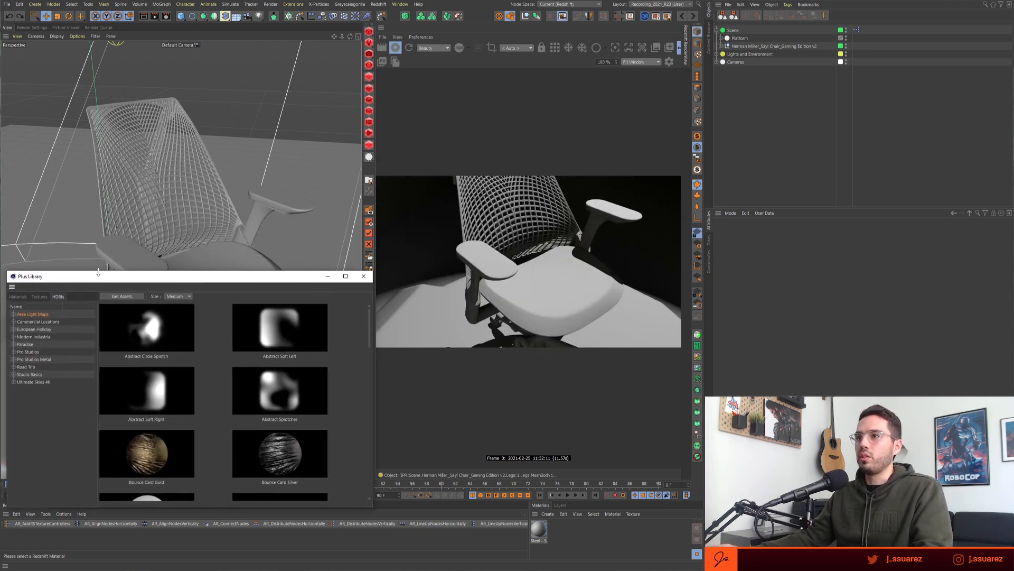
drag(98, 272, 98, 330)
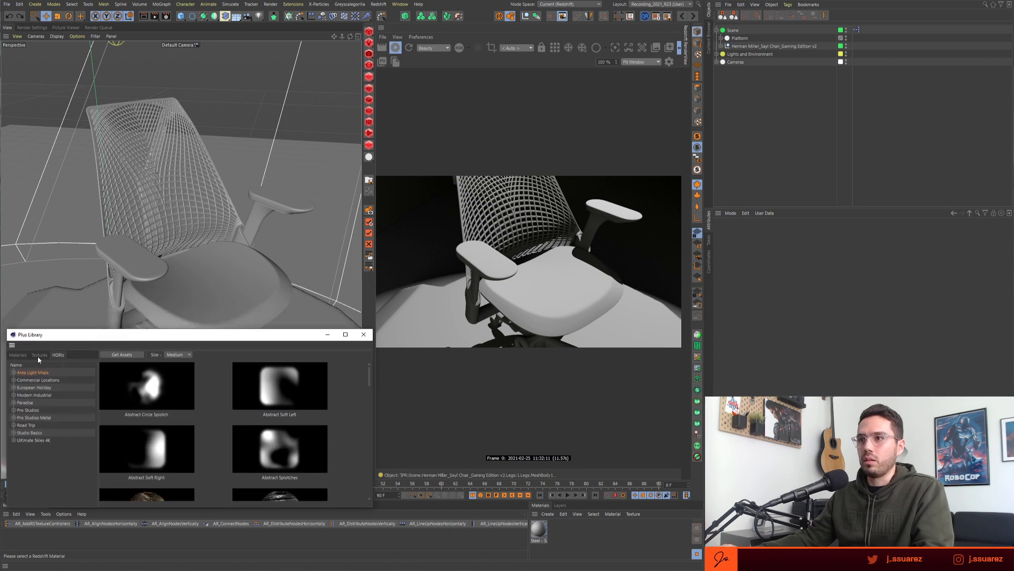
- Display the TechProducts - Redshift materials in the Plus Library with the thumbnail size set to Small
click(18, 355)
click(35, 373)
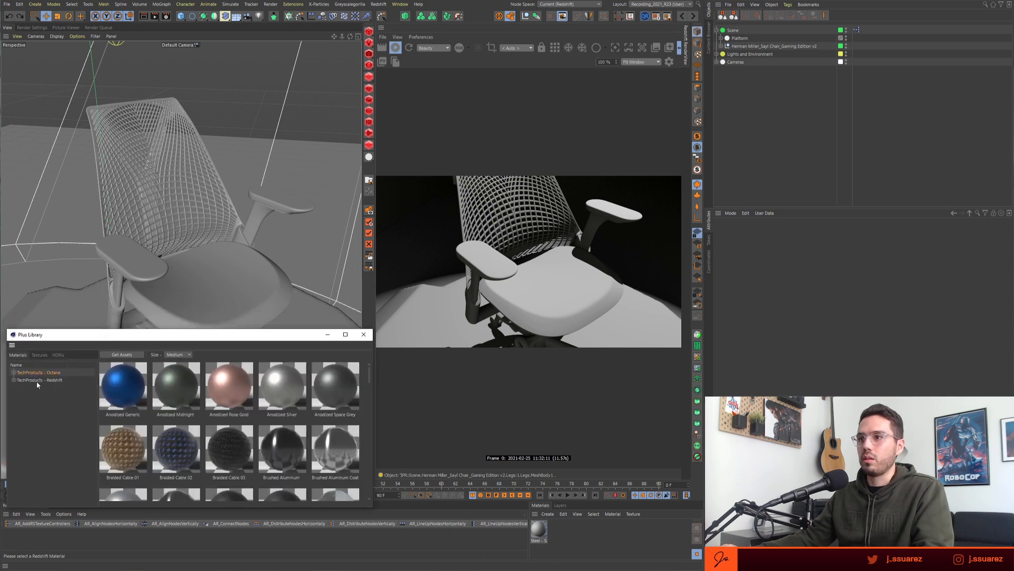
click(38, 381)
drag(104, 330, 103, 278)
drag(98, 349, 76, 346)
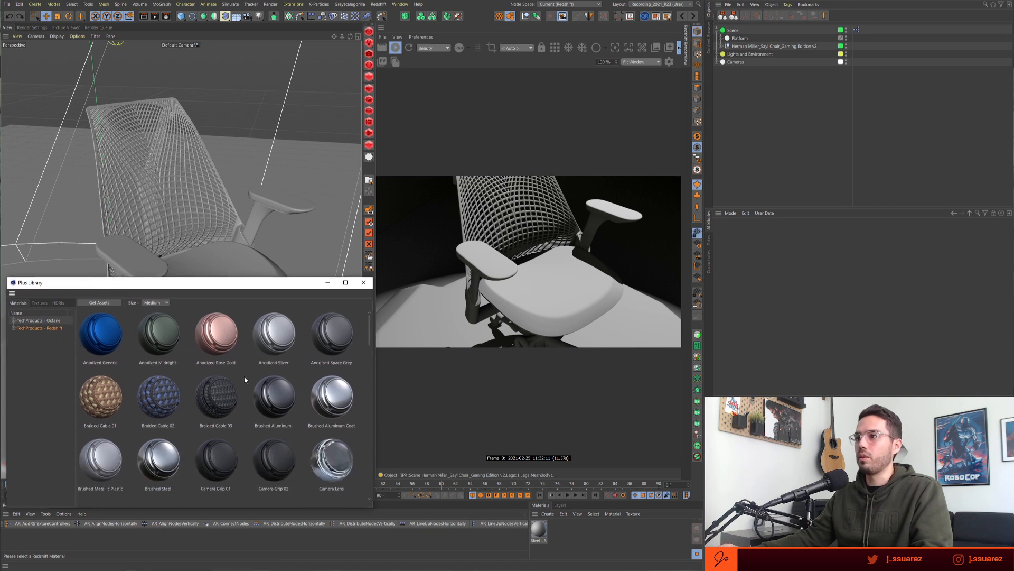
click(156, 302)
click(156, 306)
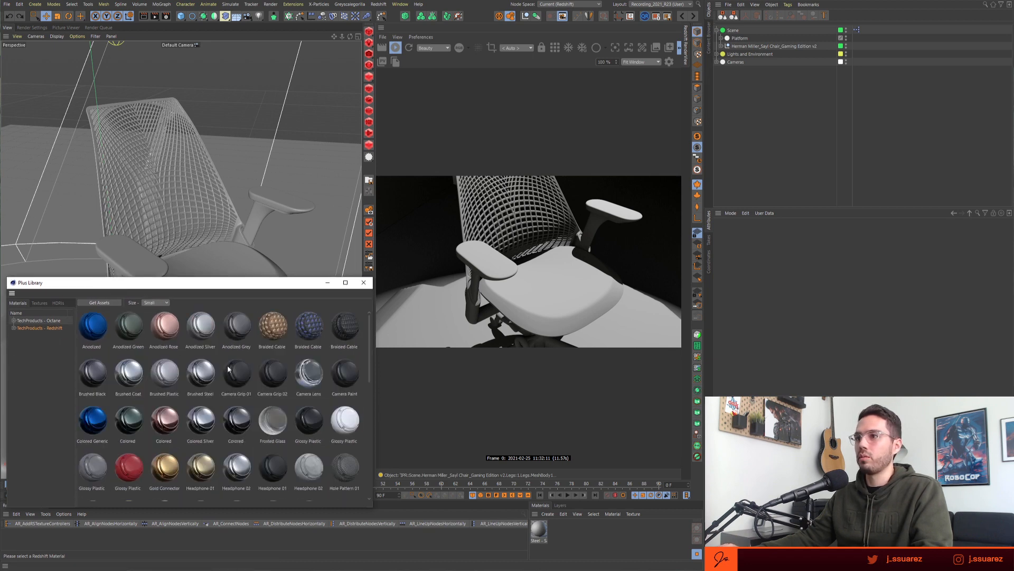
- Browse the TechProducts - Redshift materials for ones that suit the chair, and minimize the library window
scroll(248, 395, down, 1)
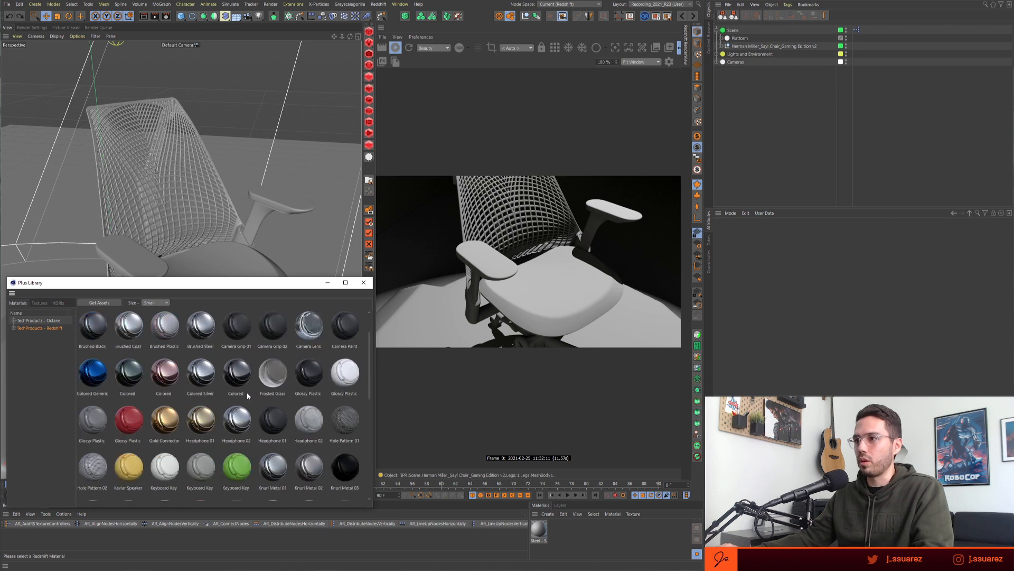
scroll(229, 394, down, 1)
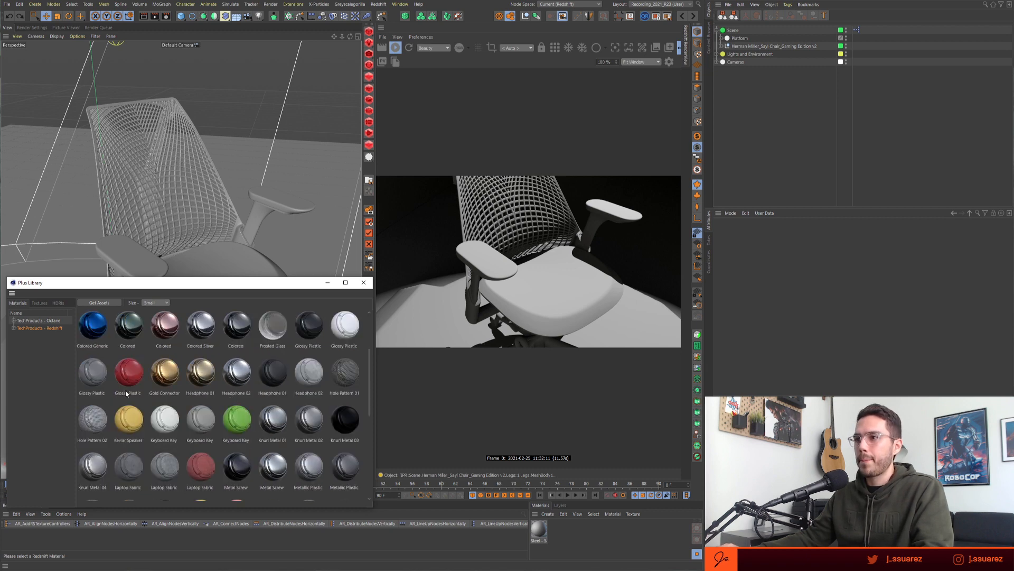
scroll(127, 393, down, 1)
scroll(184, 405, down, 1)
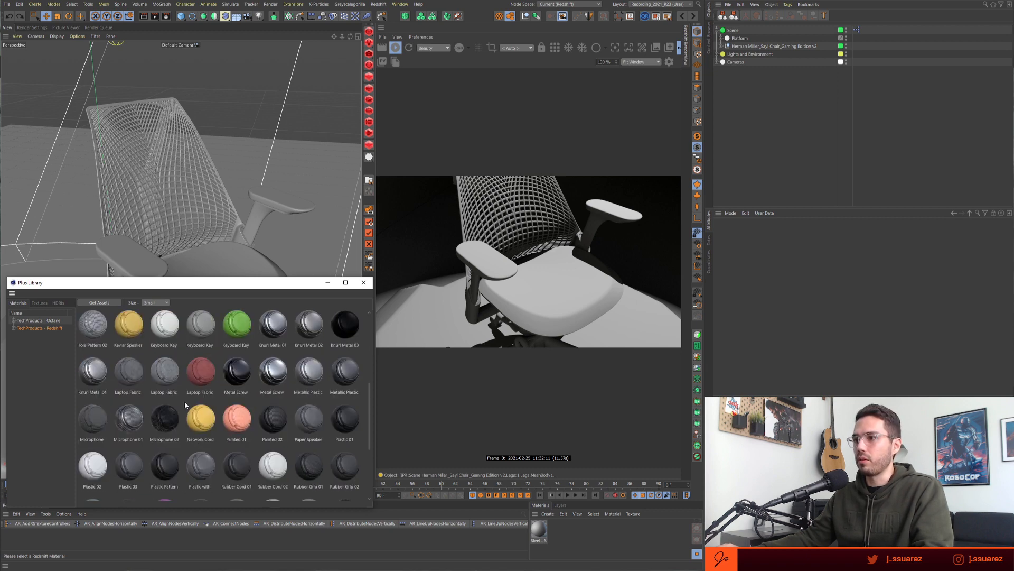
scroll(169, 450, down, 1)
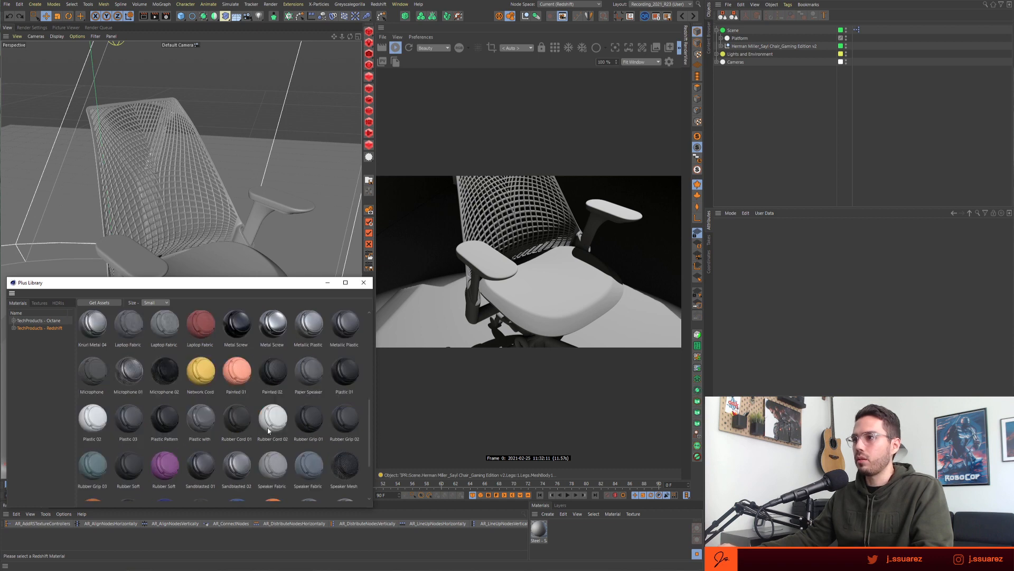
scroll(269, 430, down, 1)
scroll(268, 431, down, 1)
scroll(269, 431, up, 3)
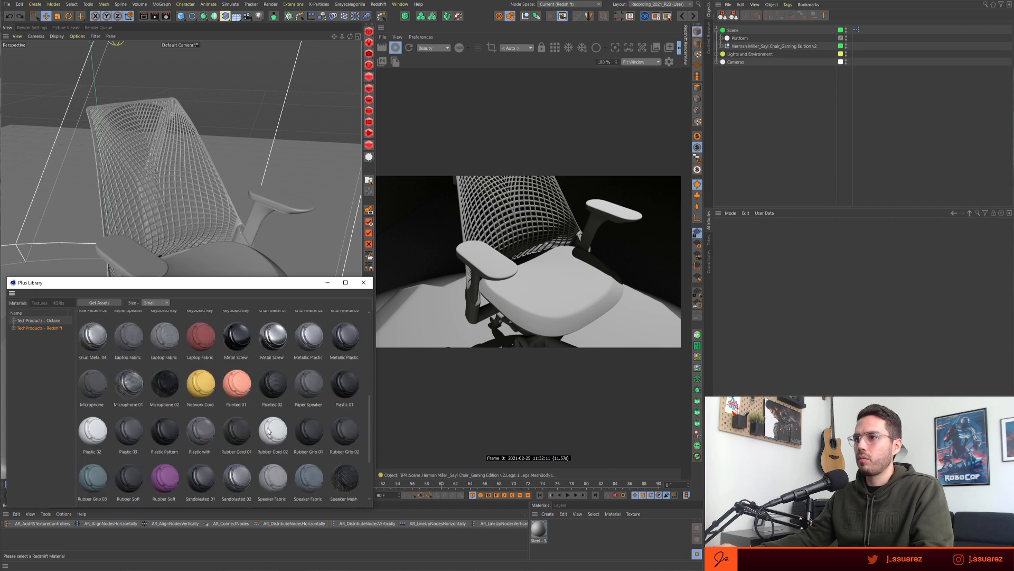
scroll(267, 431, up, 1)
click(328, 282)
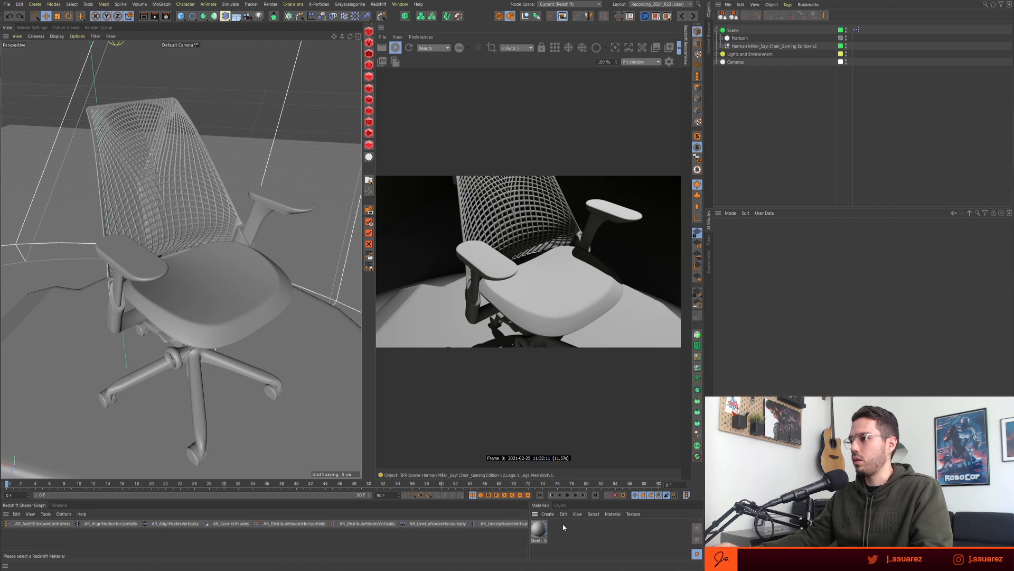
- Create a new standard Redshift material and enlarge the Shader Graph area to show its nodes and properties
click(368, 67)
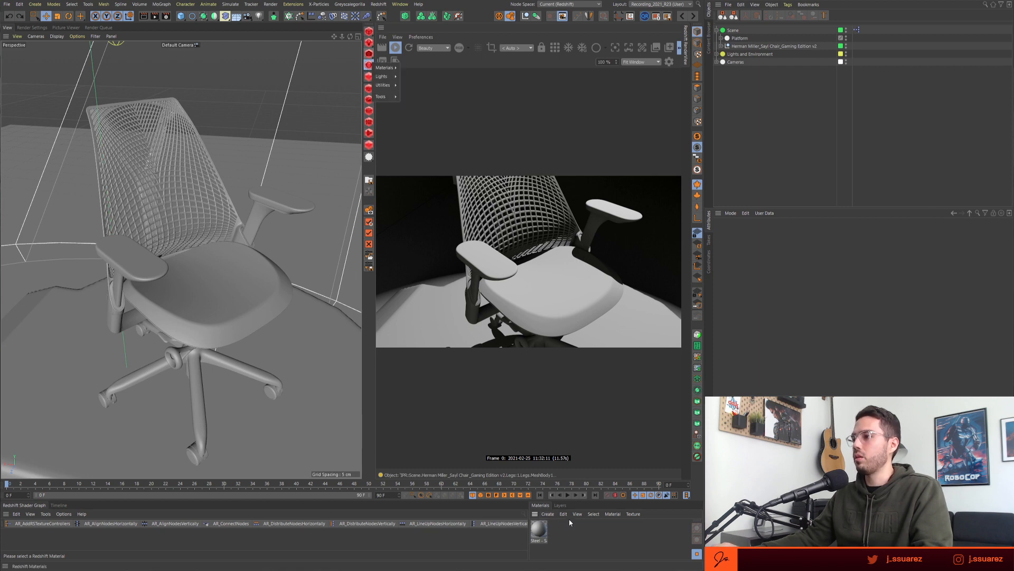
mouse_move(384, 67)
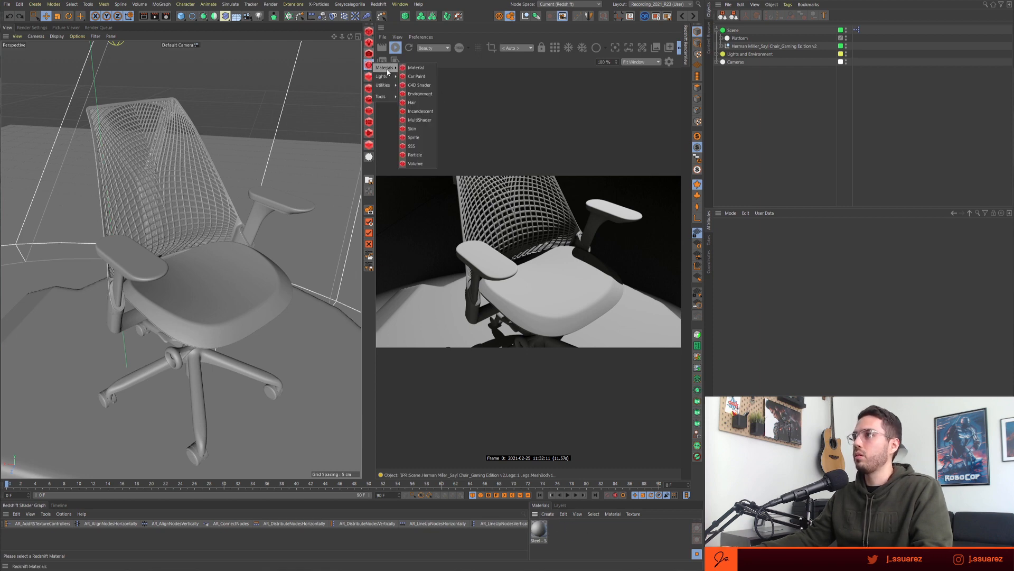
click(417, 69)
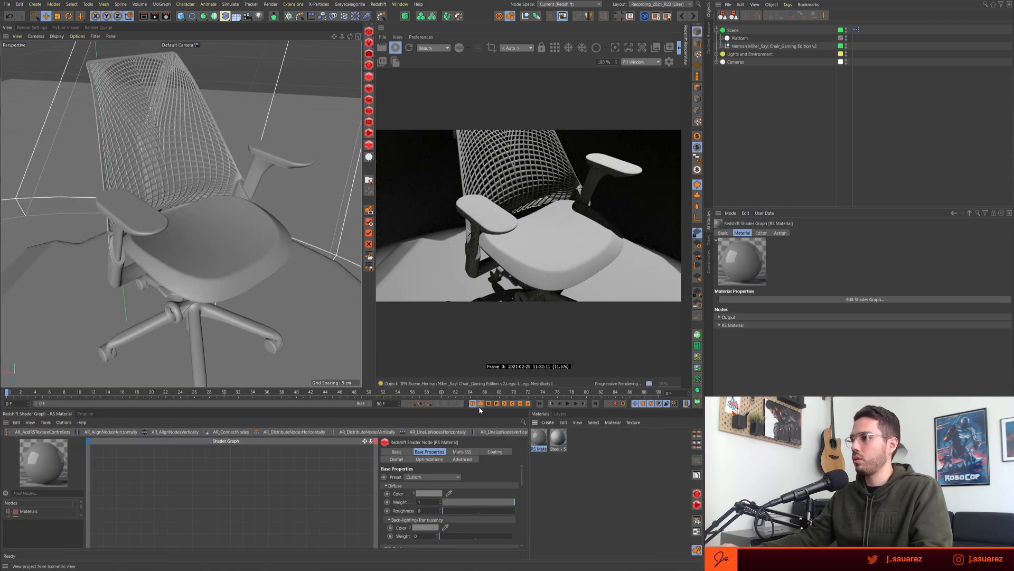
drag(481, 410, 485, 280)
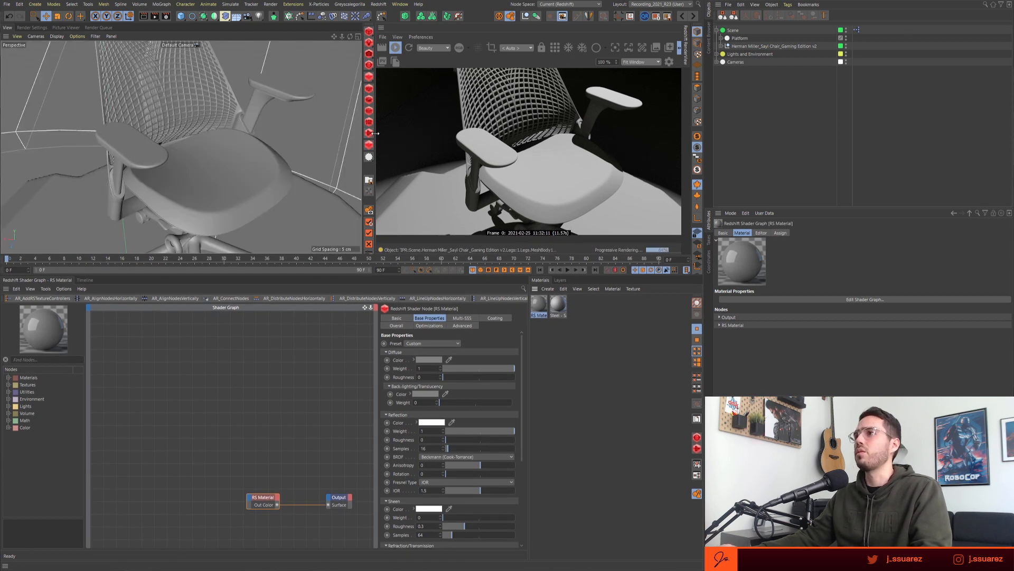
- Widen the render view beside the viewport and set its image display to Fixed Scaling
drag(376, 133, 300, 133)
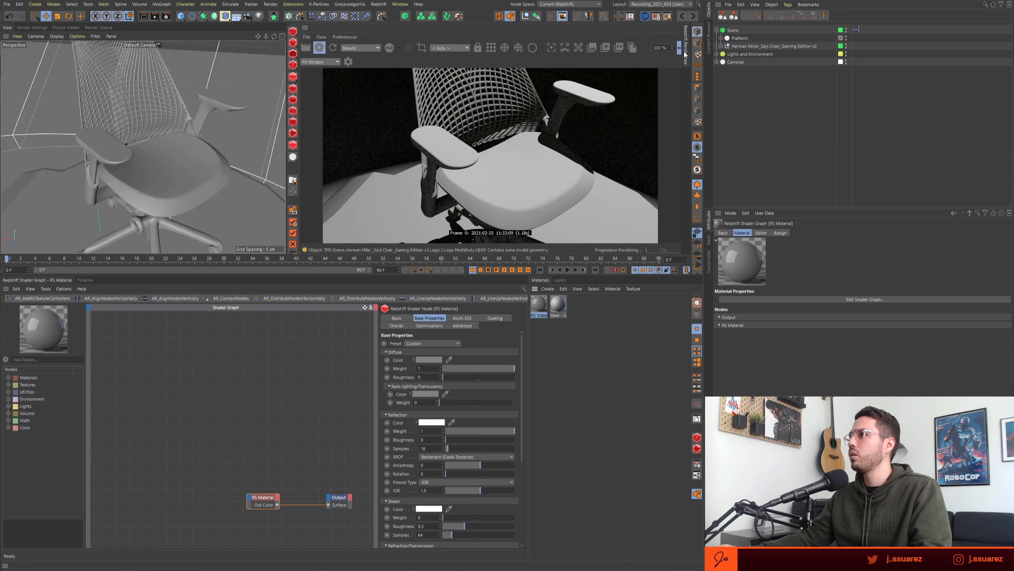
click(679, 48)
click(680, 49)
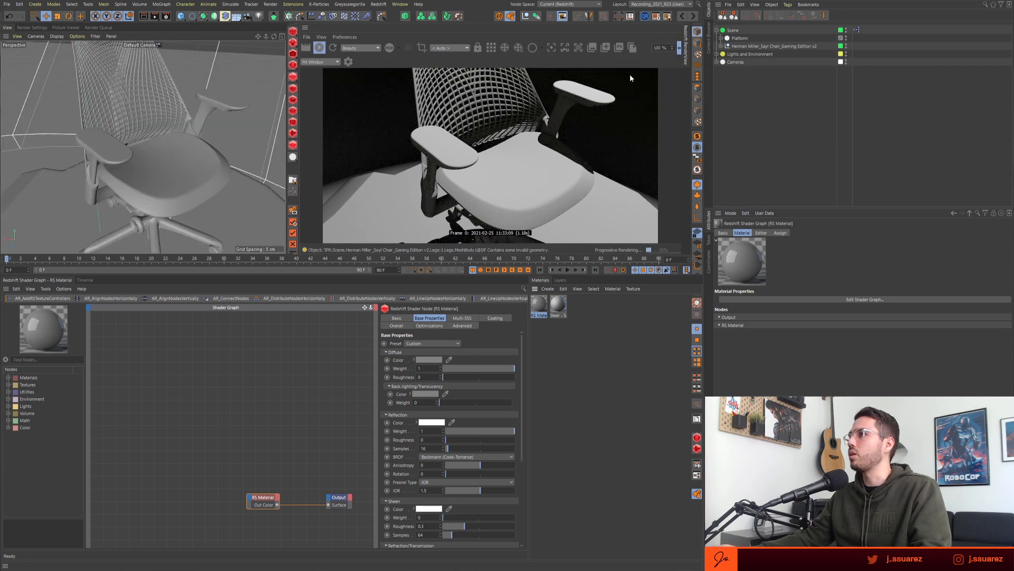
click(348, 62)
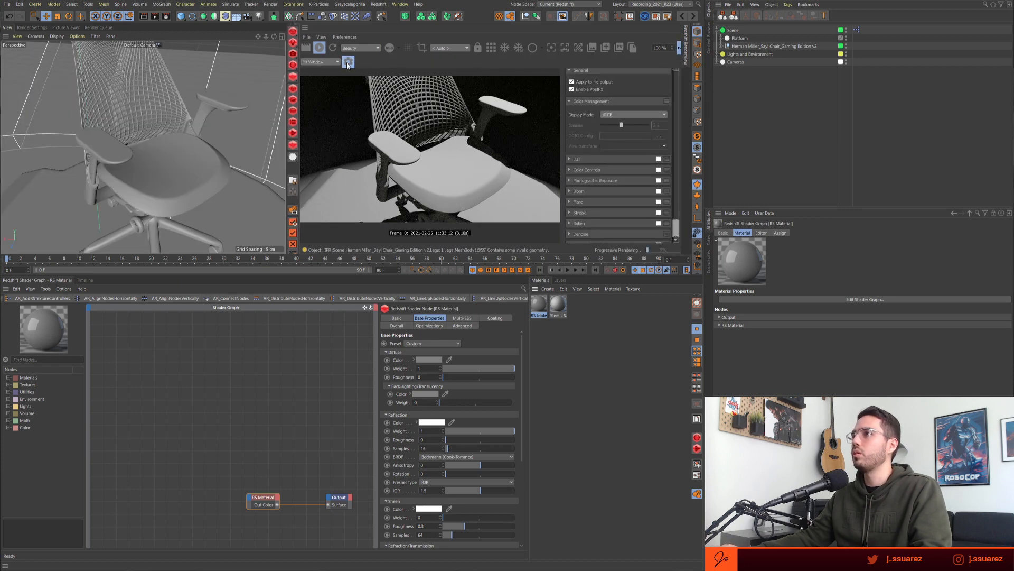
click(324, 73)
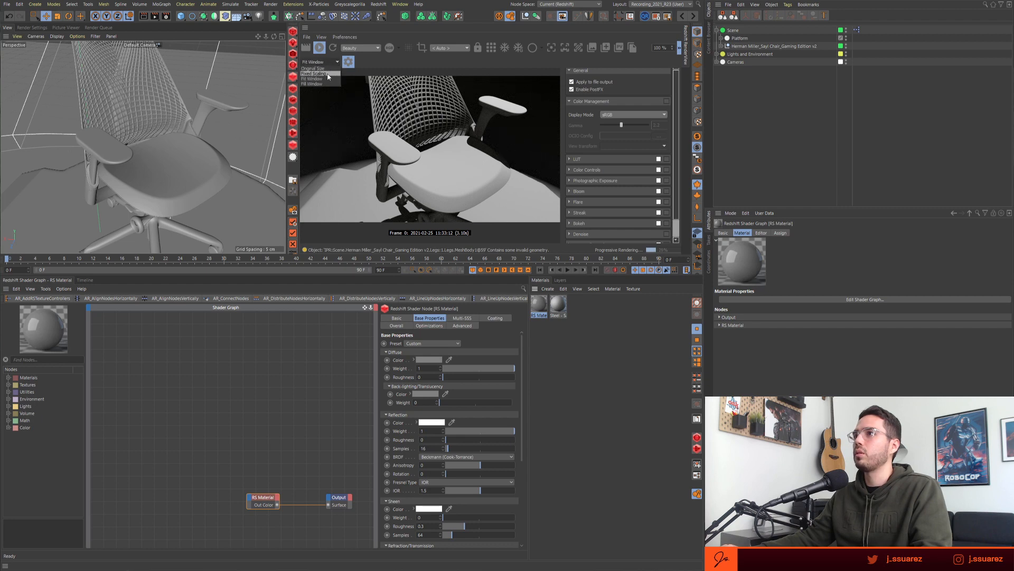
click(373, 62)
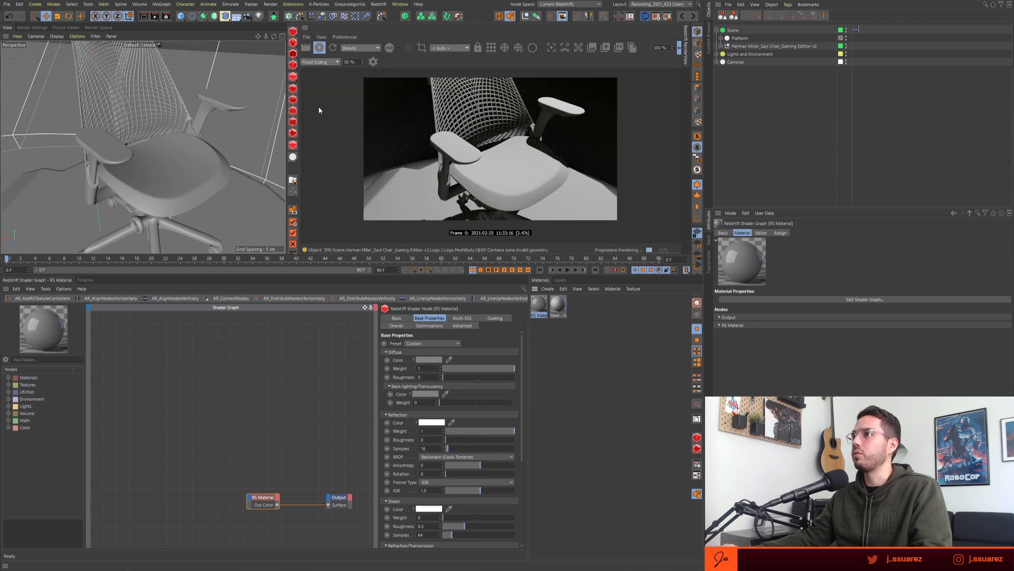
drag(296, 99, 318, 99)
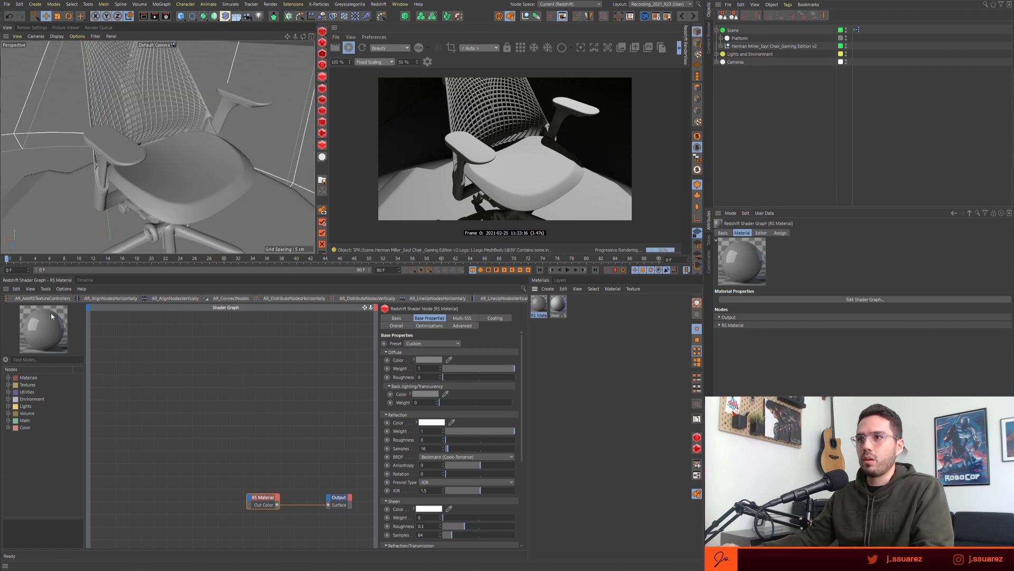
- Hide the node list and material preview in the Shader Graph to enlarge the node workspace
click(31, 289)
click(42, 299)
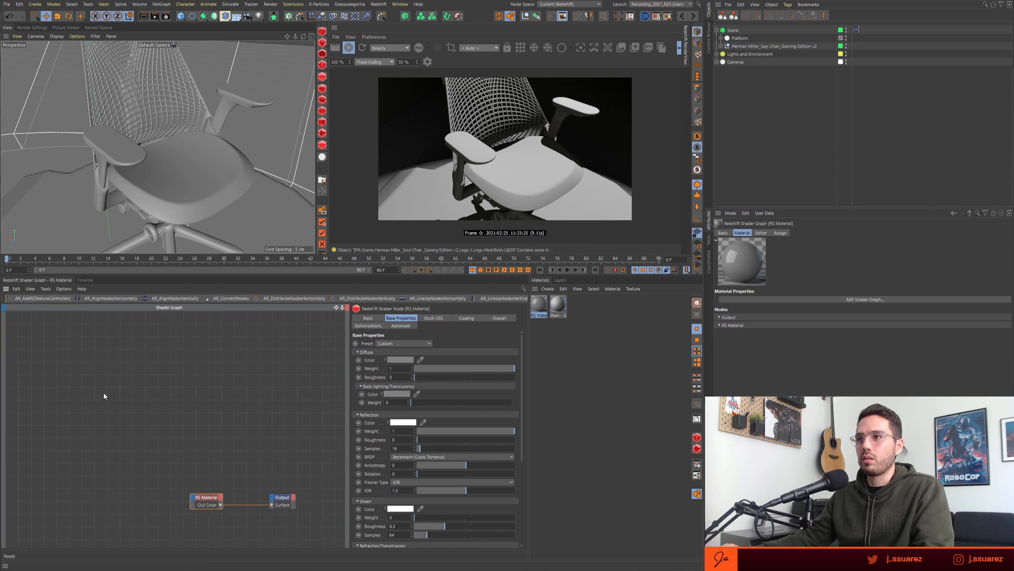
- Rename the new Redshift material as black plastic
click(194, 439)
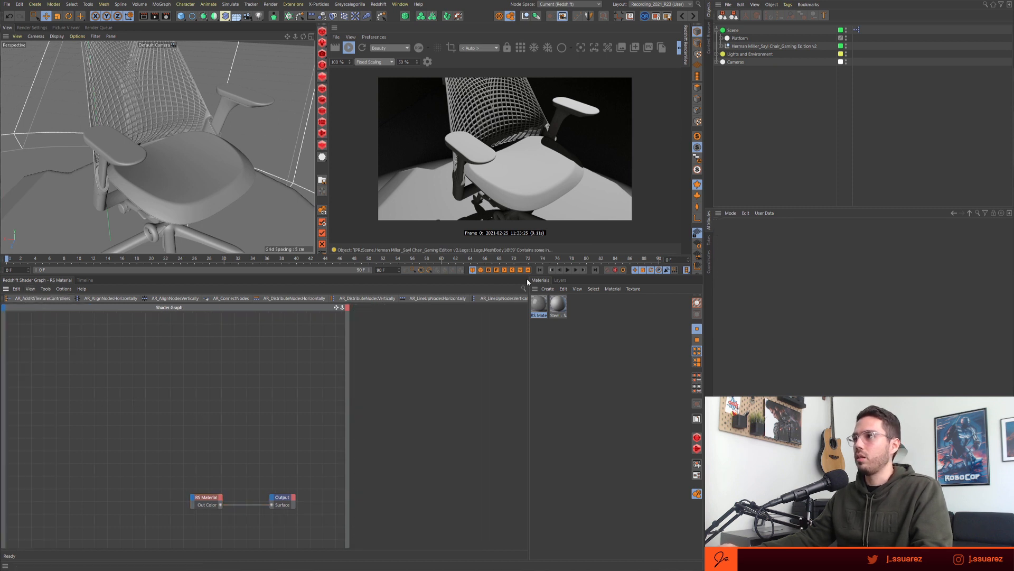
double_click(539, 316)
text(Black plasti)
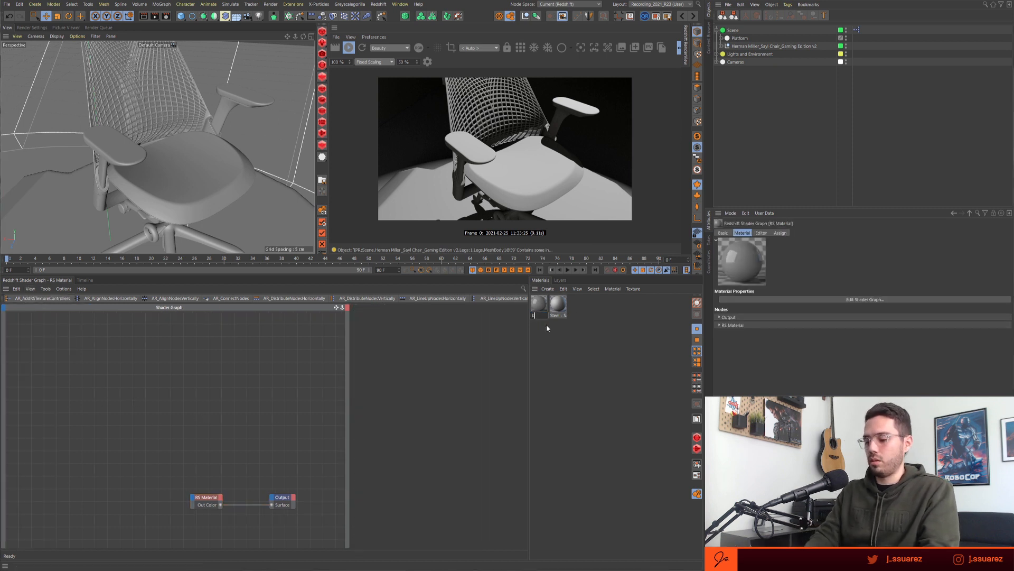
text(c)
key(Return)
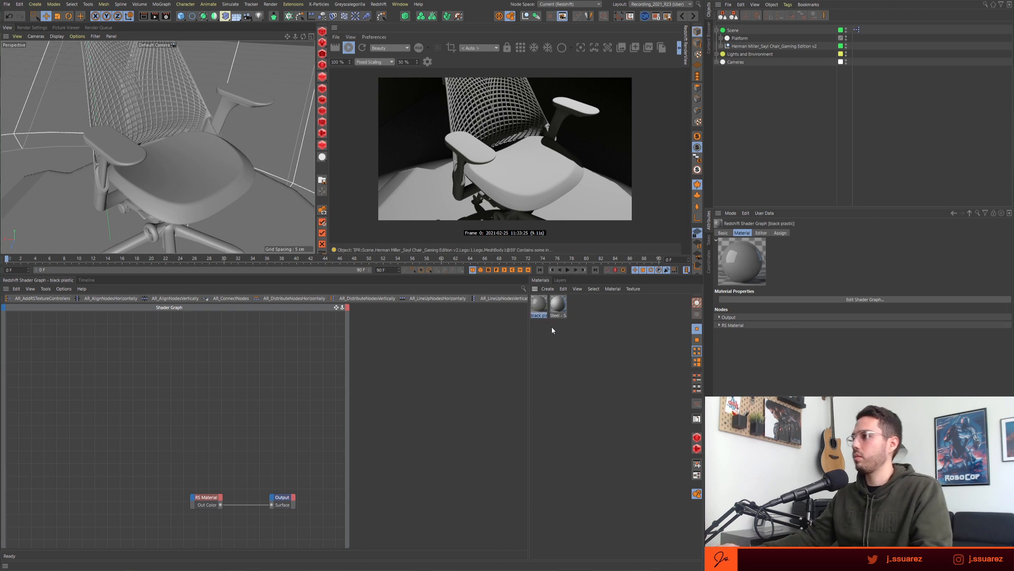
- Show the materials as a compact list and narrow the material manager to give the Shader Graph more width
click(697, 362)
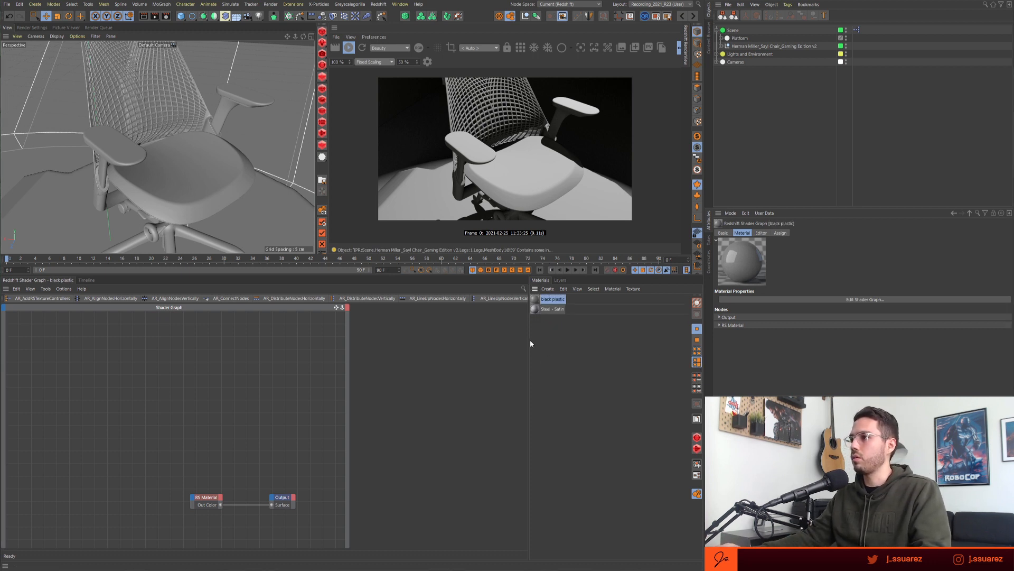
drag(530, 339, 628, 340)
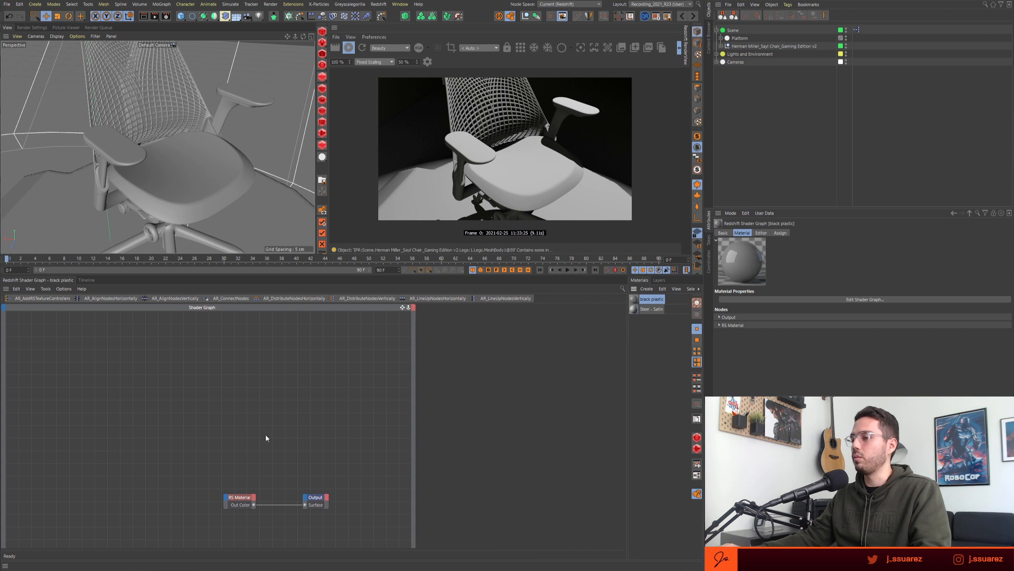
click(202, 425)
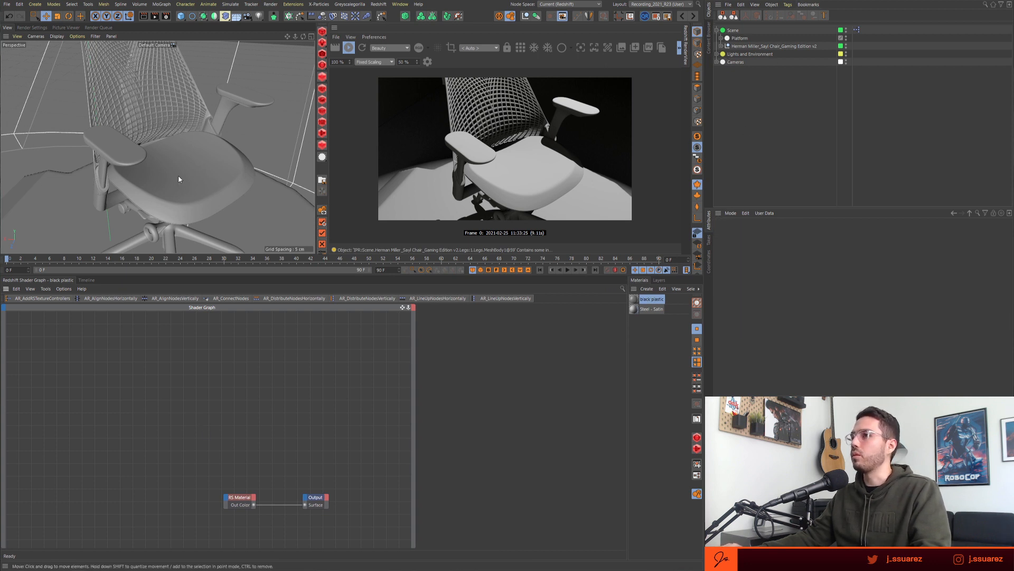
- Select the chair's armrest support mesh and reveal it among the arm parts in the object hierarchy
click(102, 176)
alt+drag(222, 178, 233, 124)
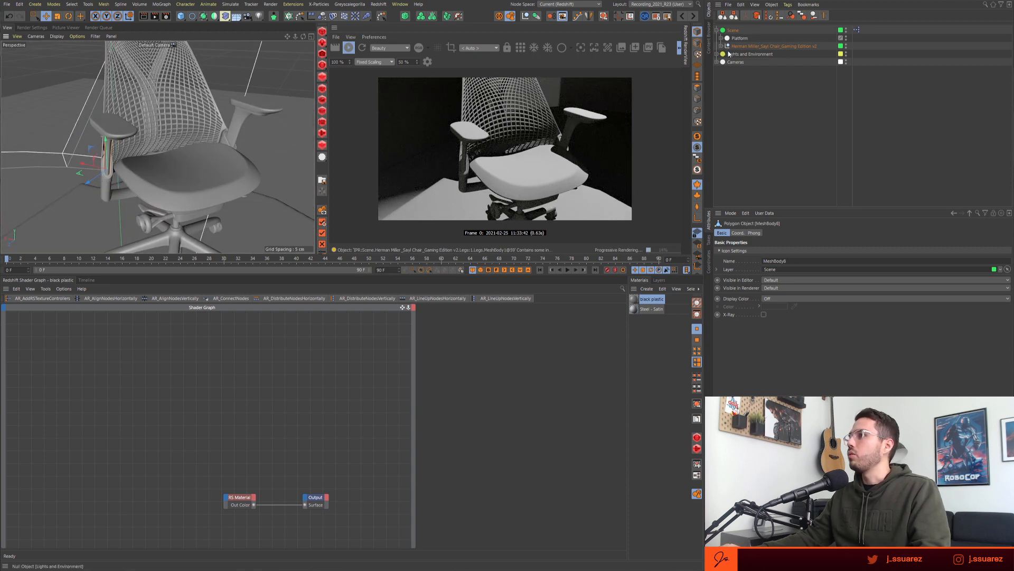
key(s)
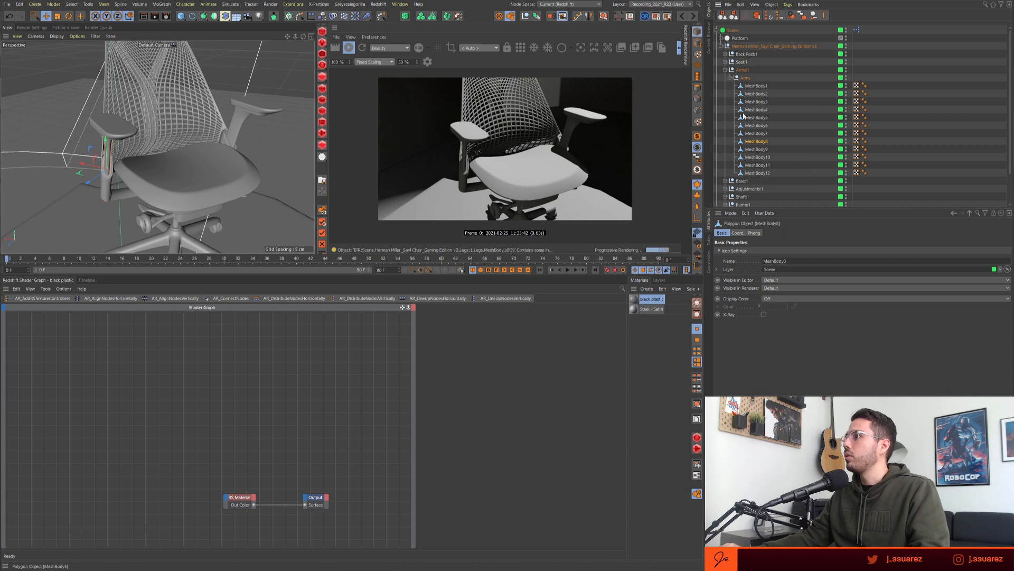
click(729, 78)
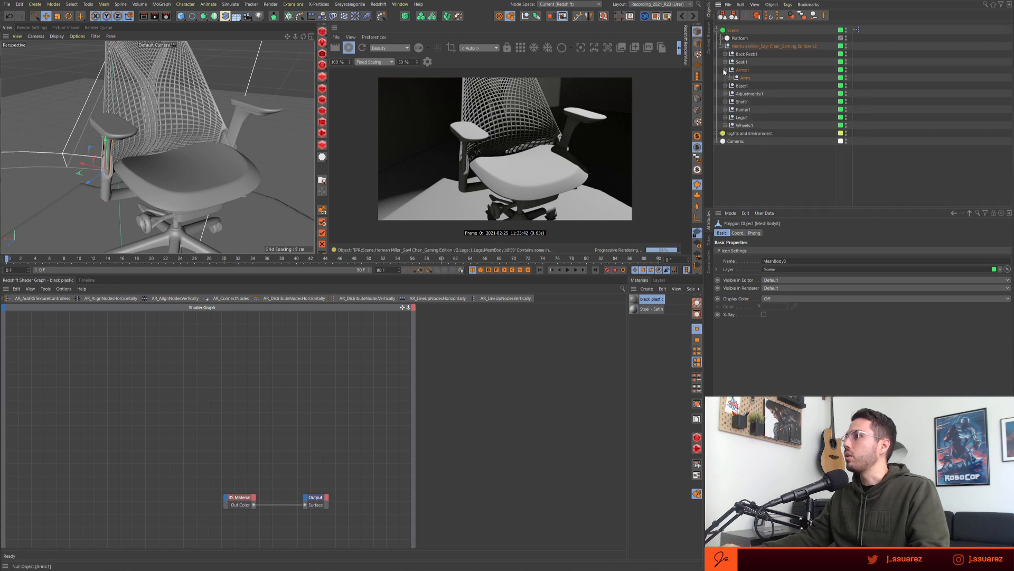
click(729, 78)
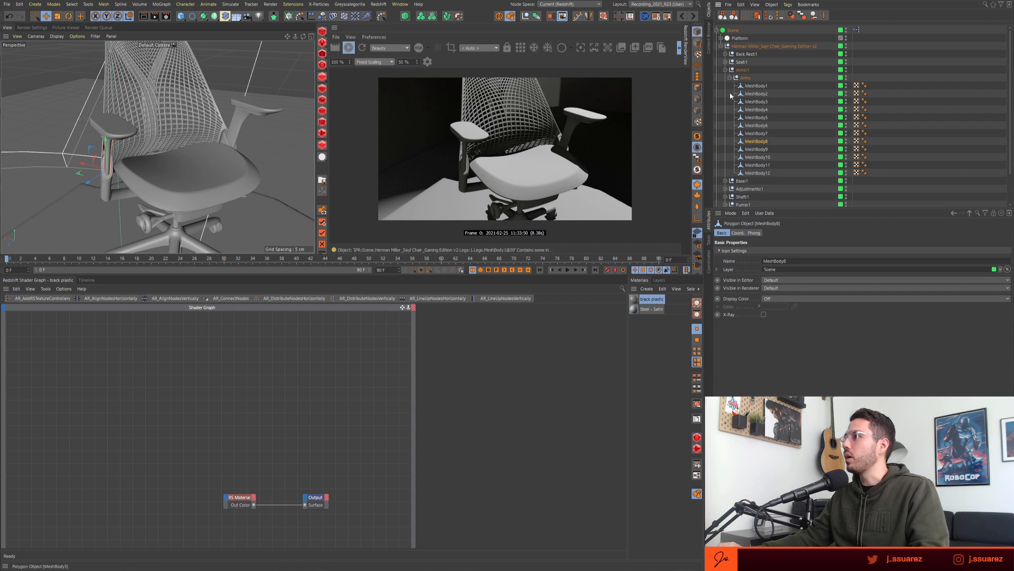
click(742, 93)
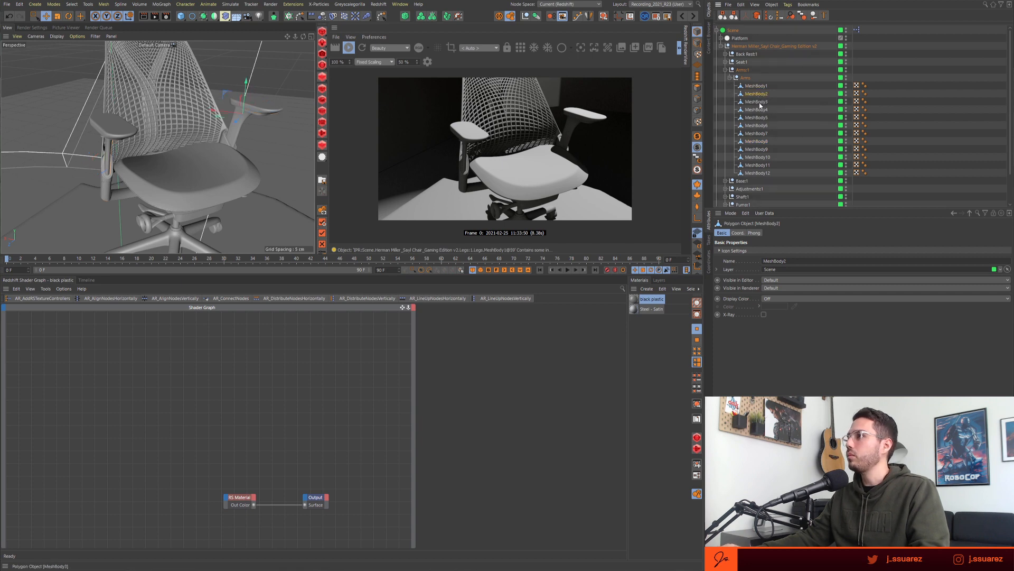
click(756, 141)
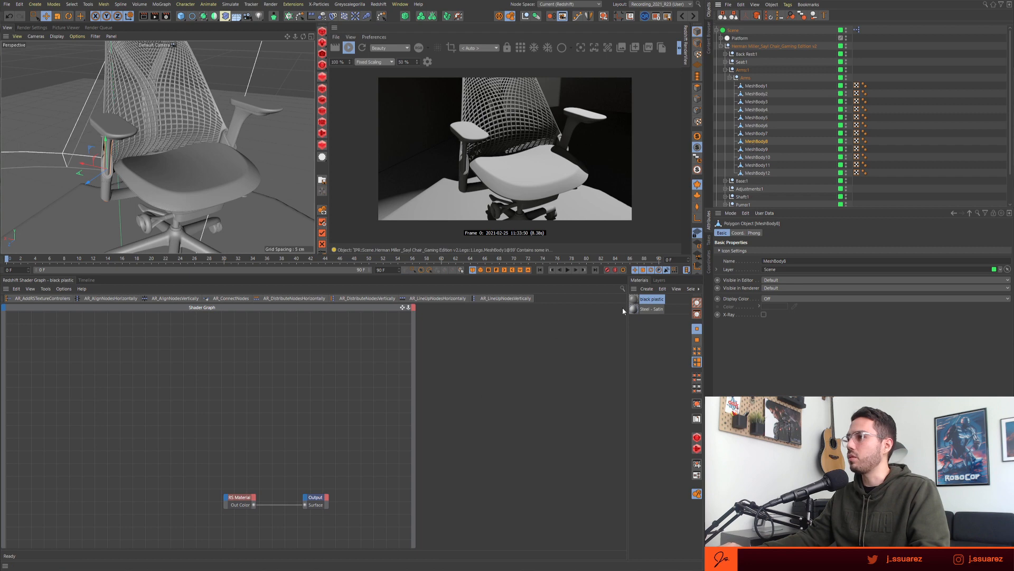
- Assign the black plastic material to MeshBody8, move its material tag up to the Arms1 group and collapse the group
drag(632, 301, 762, 144)
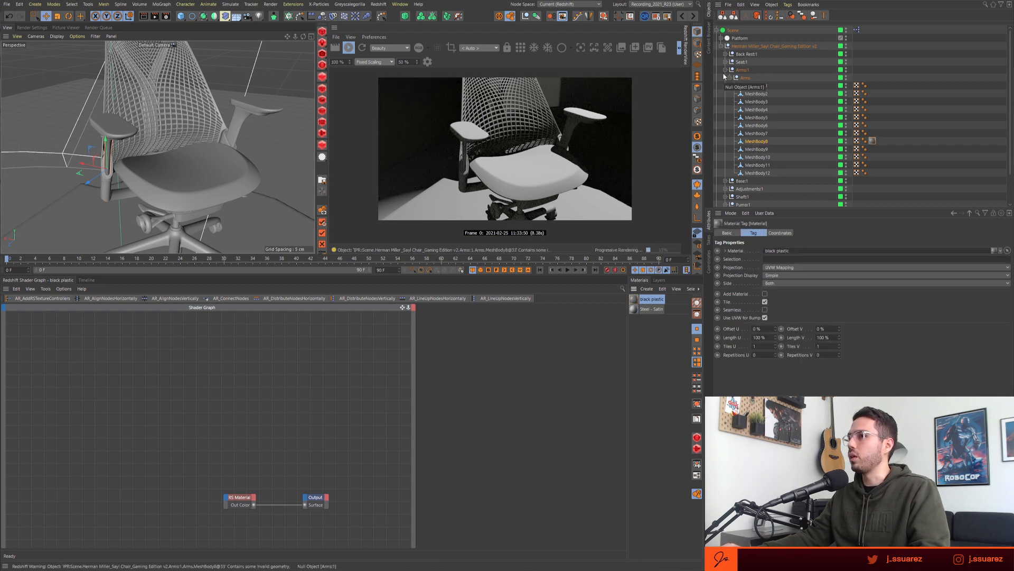
click(281, 365)
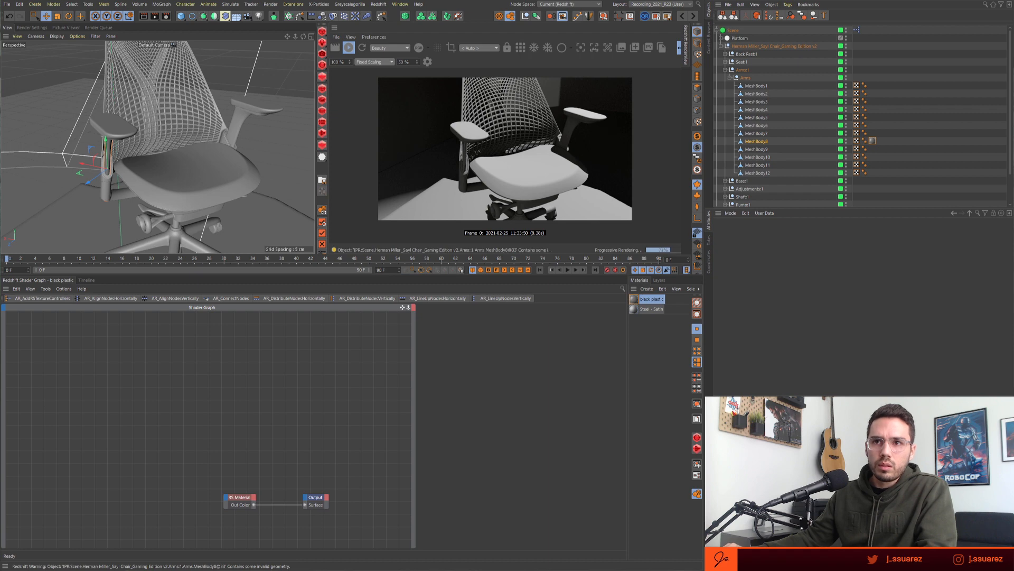
drag(733, 70, 742, 73)
click(726, 69)
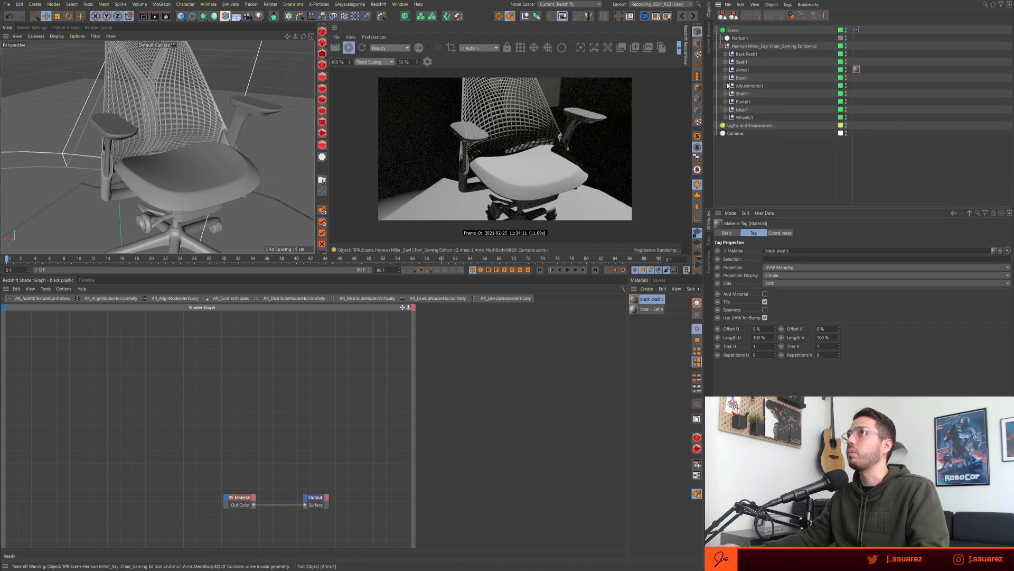
- Darken the diffuse color of the black plastic's RS Material node to near black
click(252, 464)
alt+middle_drag(251, 464, 224, 388)
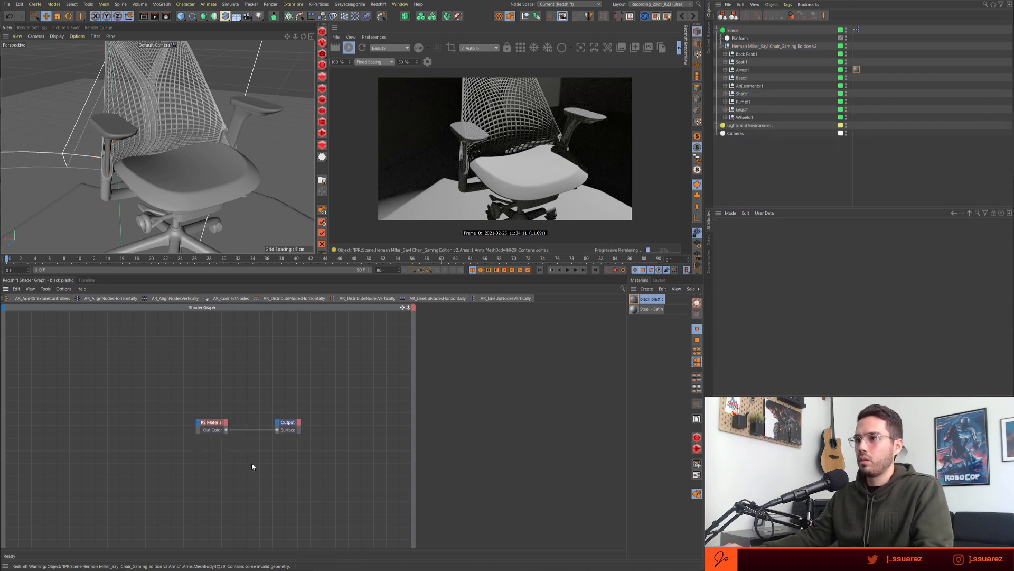
click(211, 423)
click(466, 357)
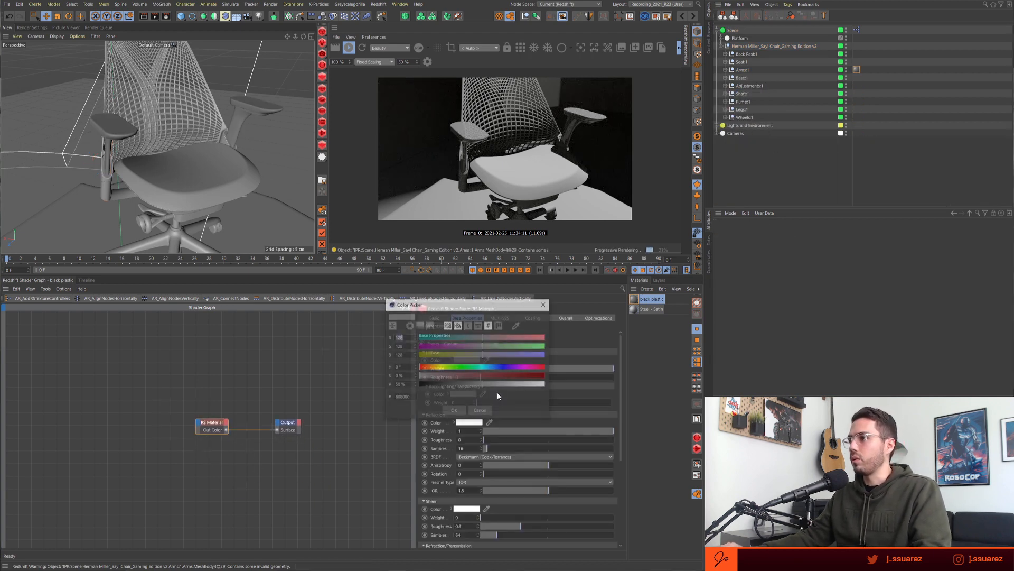
drag(451, 385, 432, 387)
click(455, 413)
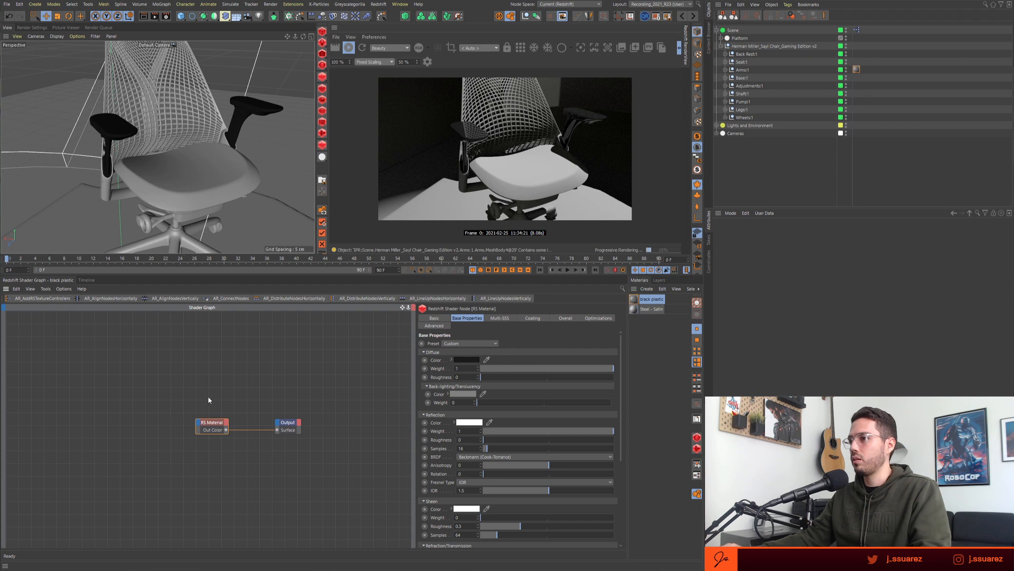
click(153, 413)
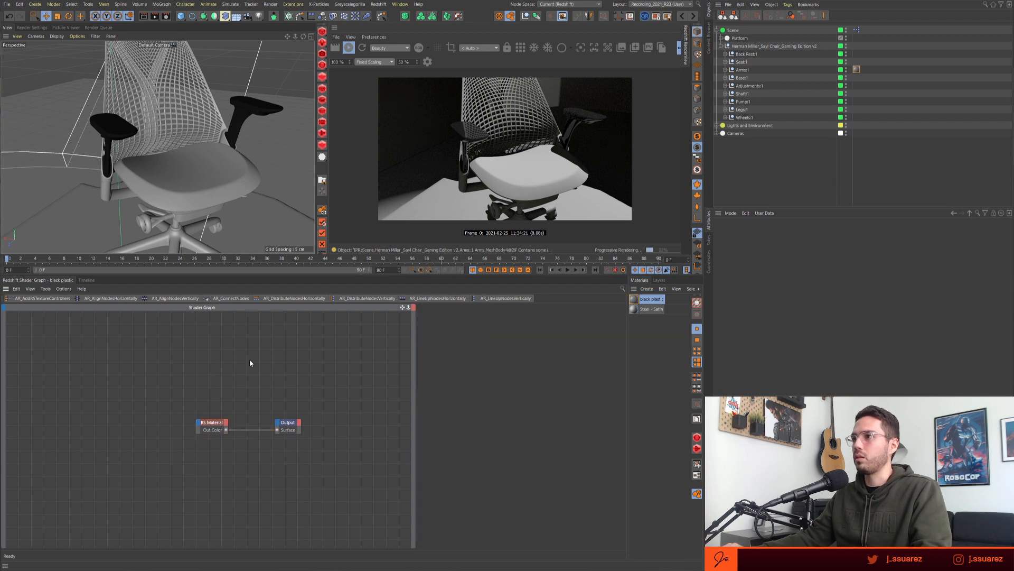
double_click(182, 357)
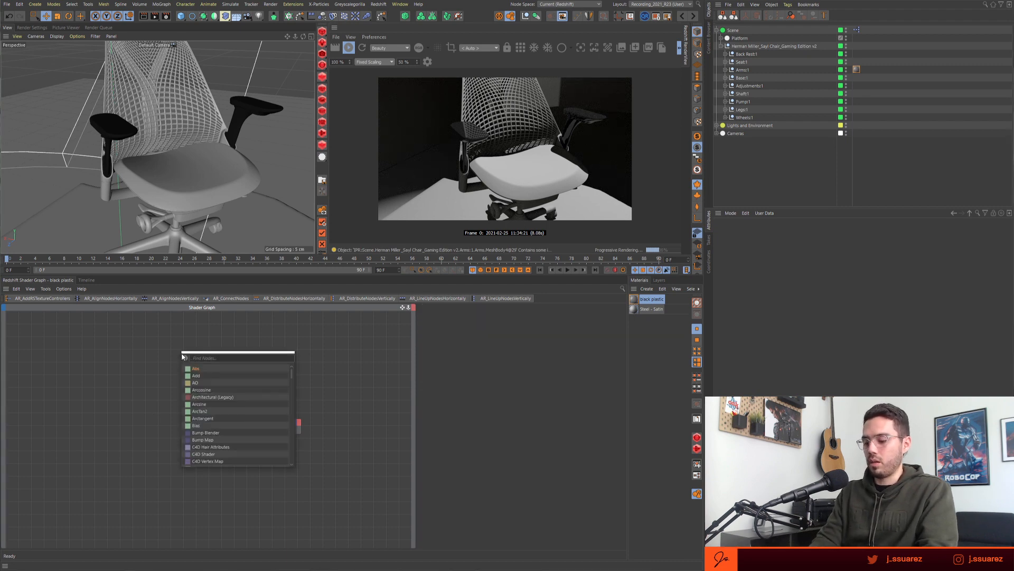
text(xpre)
key(BackSpace)
key(BackSpace)
key(BackSpace)
key(Escape)
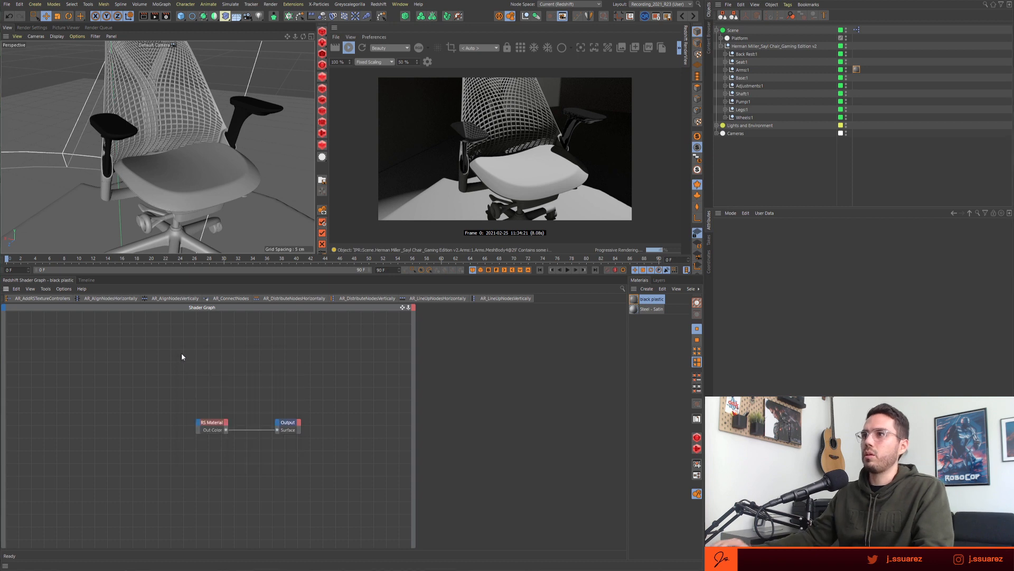
- Find the node preset library with a "plus libr" command search, add its Small Bump preset to the graph and close the library
key(shift+c)
text(plus libr)
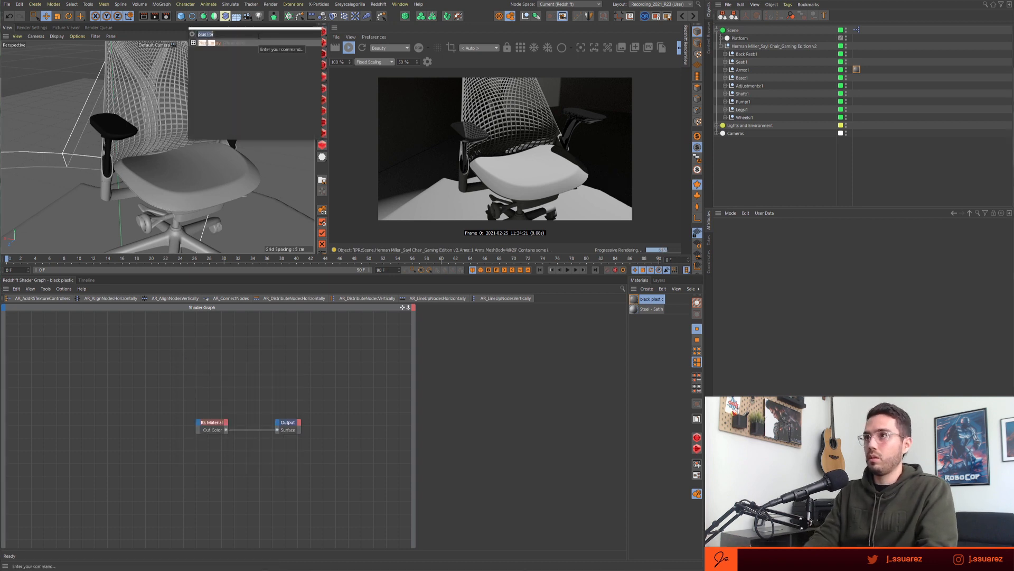
key(Return)
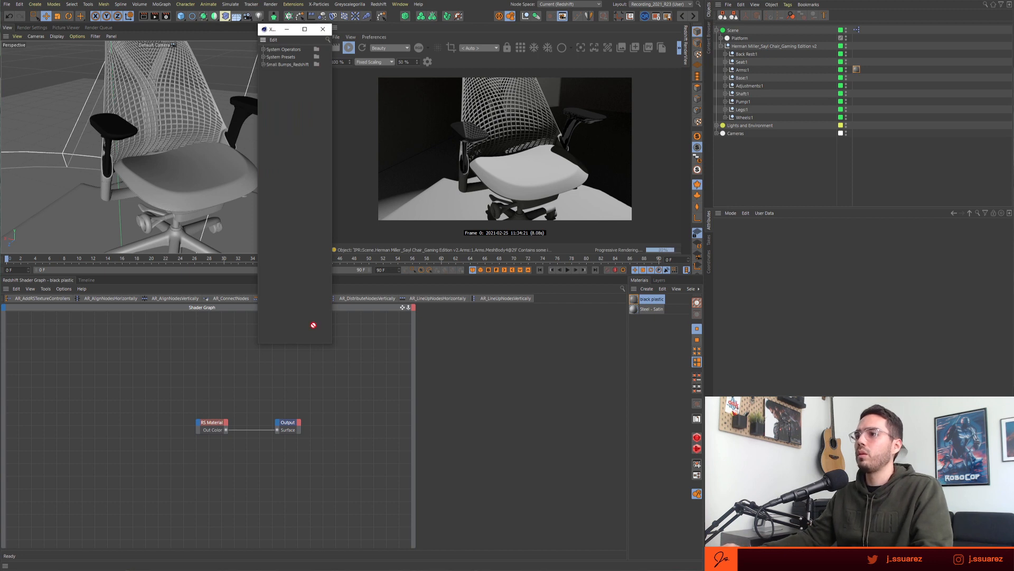
drag(313, 325, 242, 236)
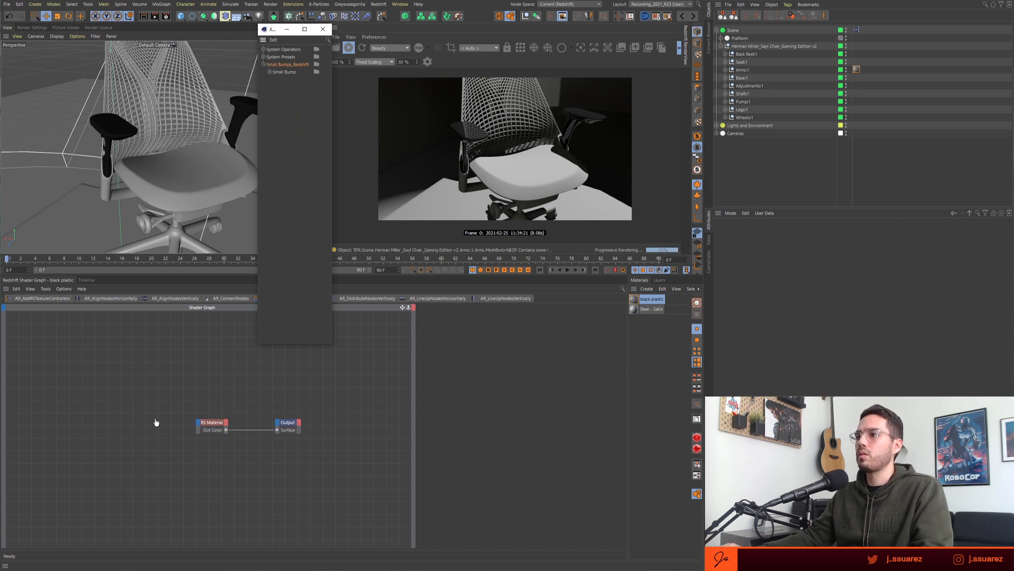
drag(156, 421, 158, 422)
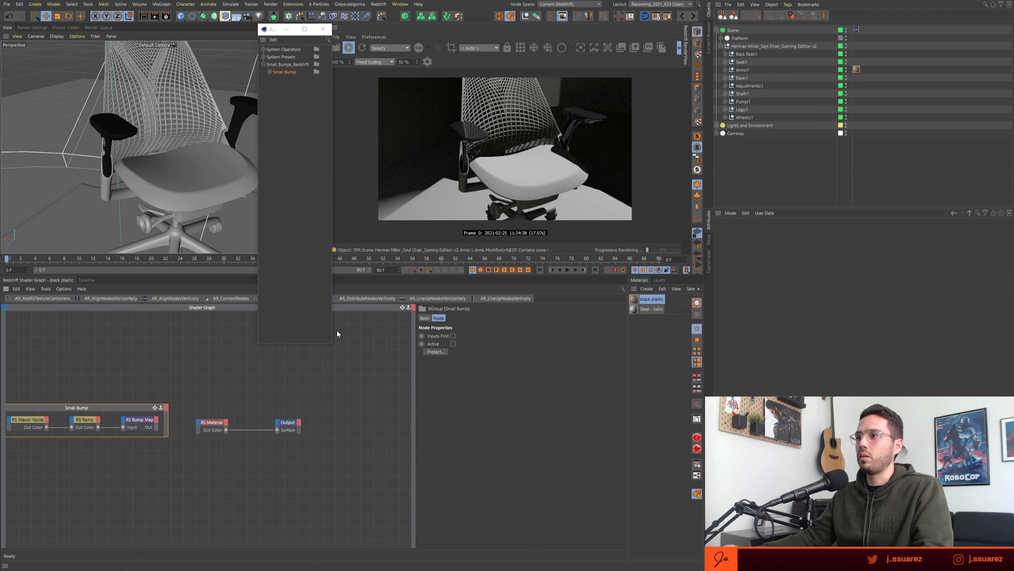
drag(332, 344, 328, 133)
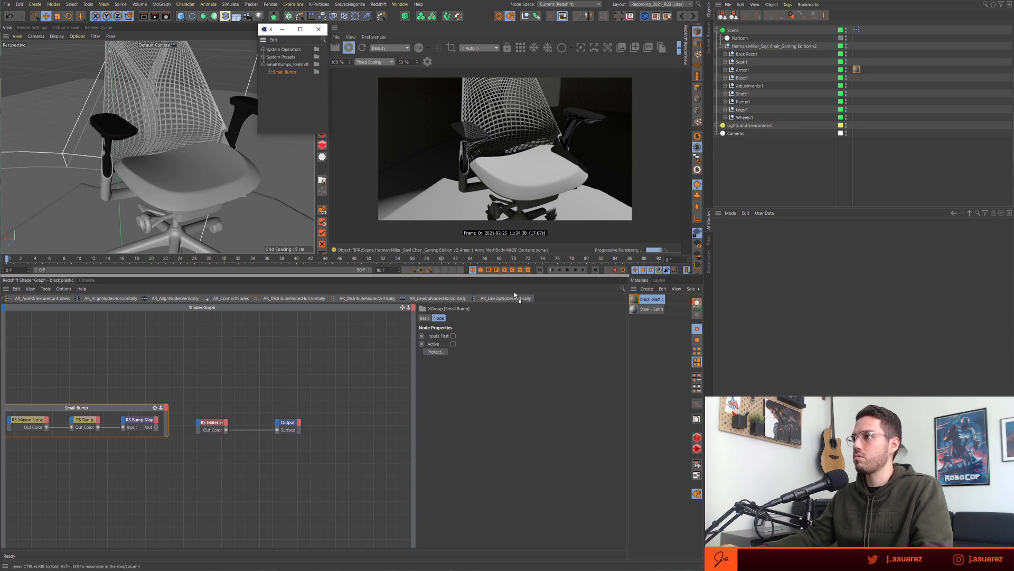
click(320, 33)
- Unpack the Small Bump group and connect the RS Bump Map output to the RS Material's overall Bump Input
right_click(80, 409)
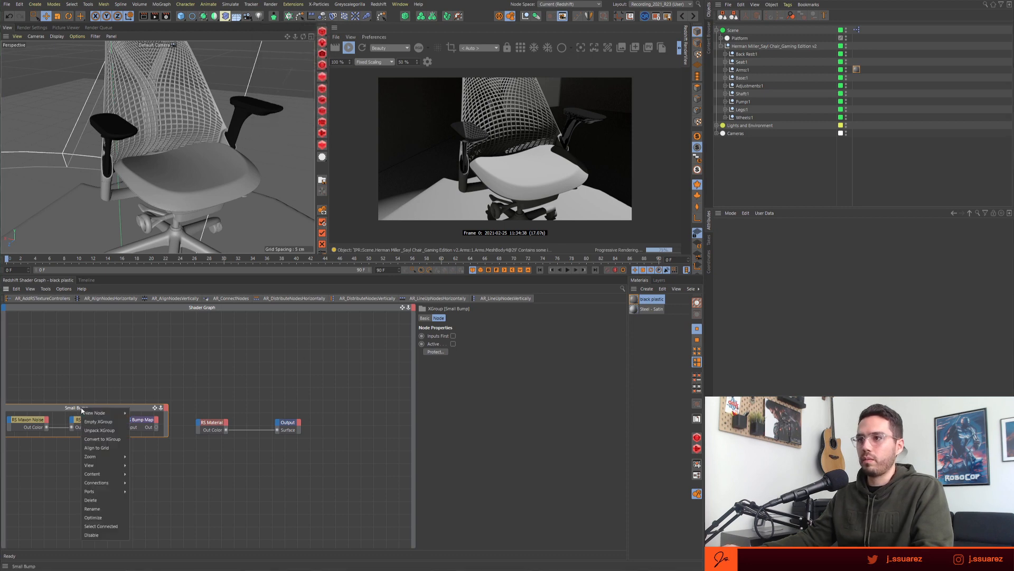
click(108, 431)
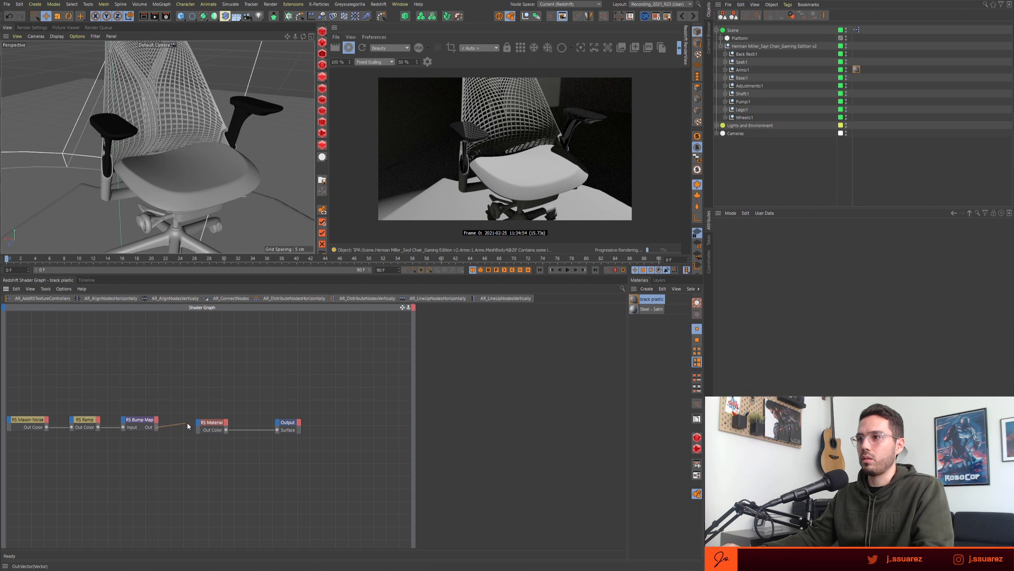
drag(200, 425, 201, 423)
mouse_move(247, 498)
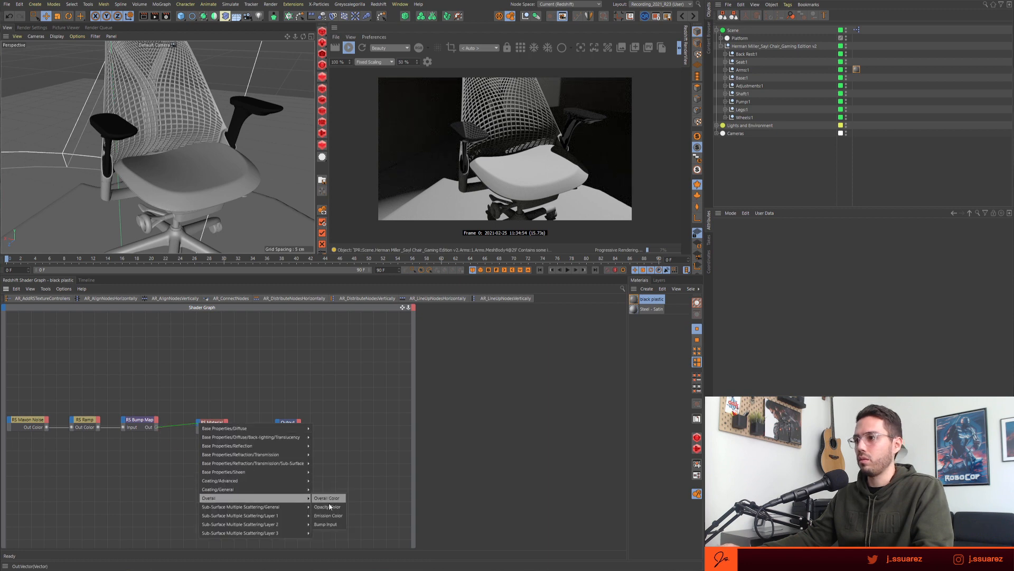
click(329, 524)
middle_drag(53, 460, 121, 458)
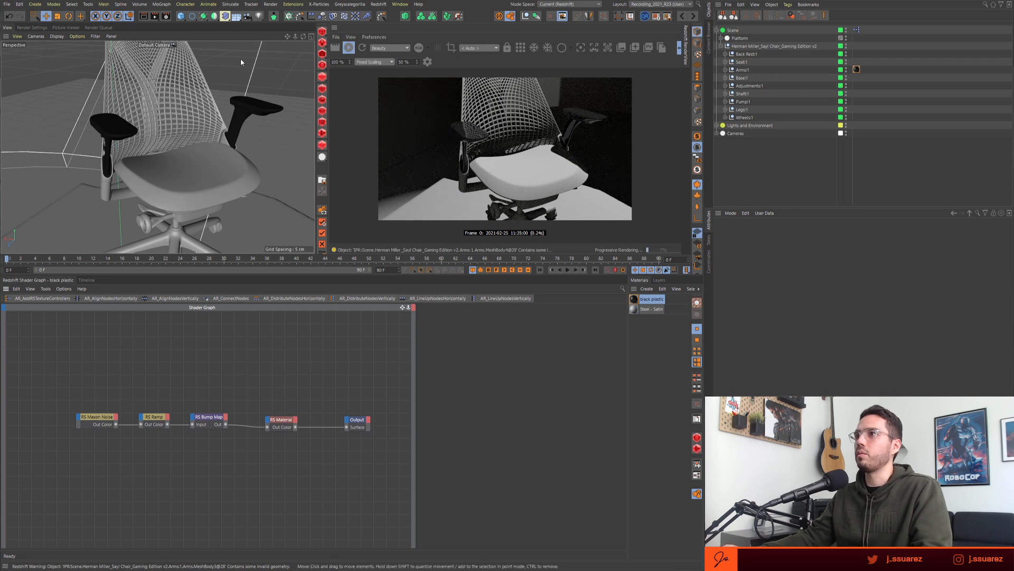
- Preview the RS Ramp and RS Maxon Noise node outputs on a close-up of the armrest
scroll(122, 132, up, 6)
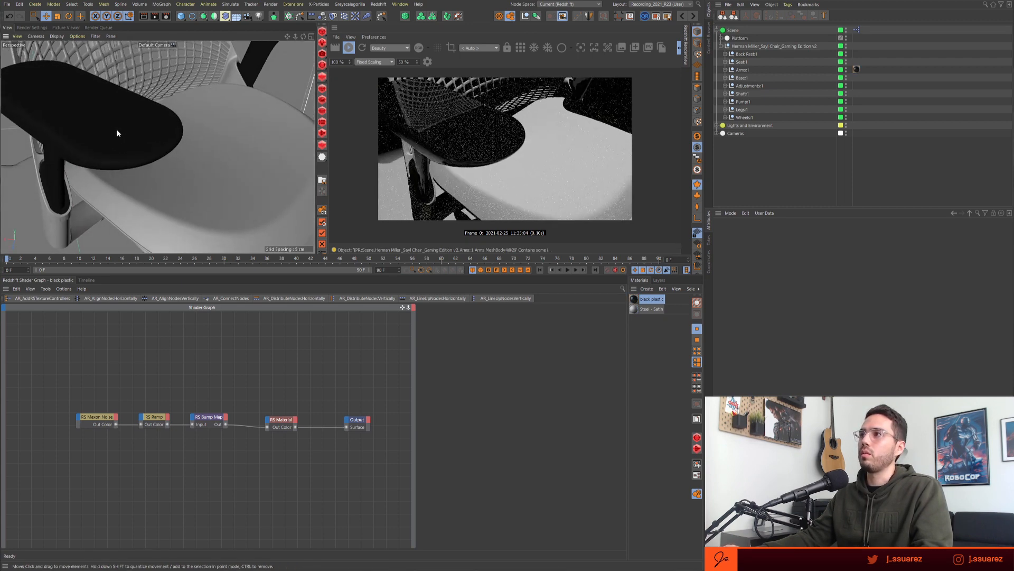
alt+middle_drag(118, 130, 222, 179)
mouse_move(222, 179)
alt+mouse_down()
mouse_move(212, 163)
mouse_move(205, 178)
alt+mouse_up()
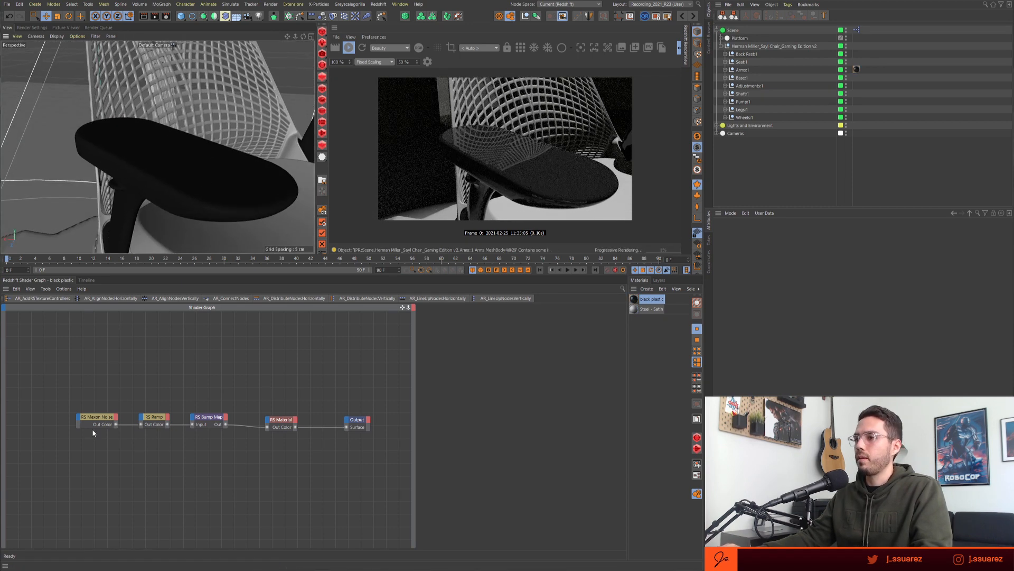
mouse_move(57, 385)
mouse_down()
mouse_move(104, 451)
mouse_move(119, 449)
mouse_up()
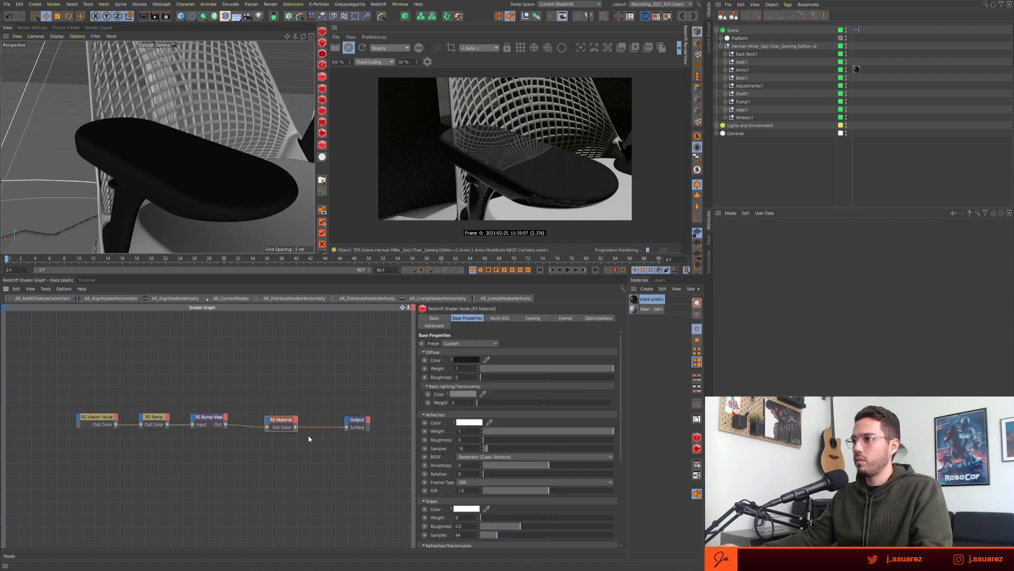
drag(142, 396, 174, 445)
key(s)
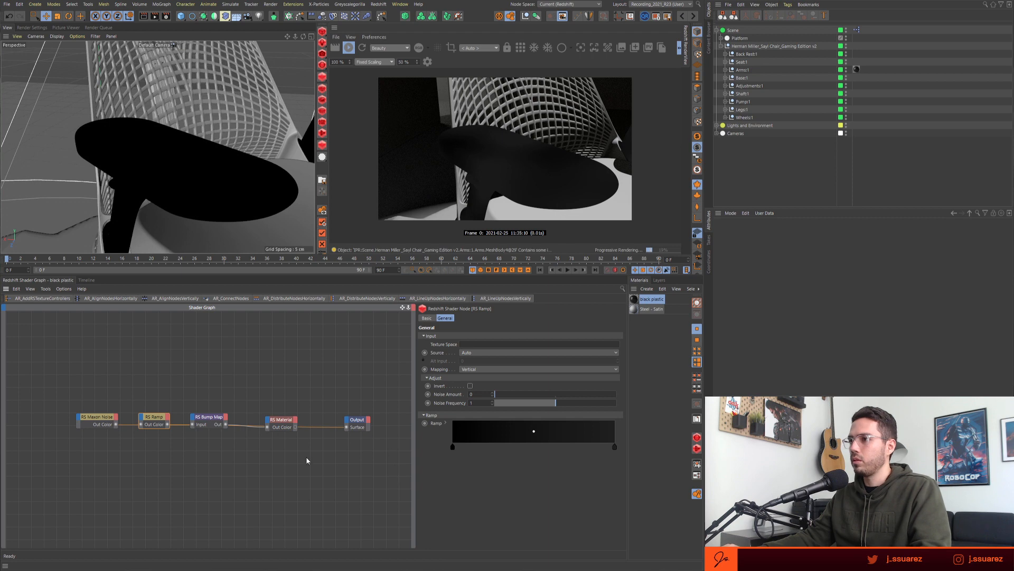
click(614, 447)
drag(134, 398, 99, 444)
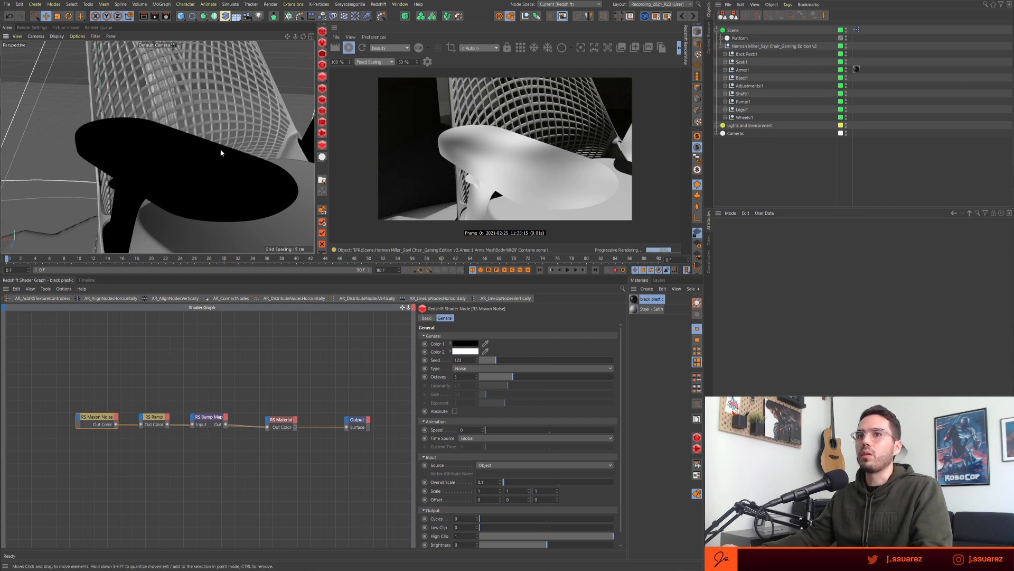
- Add a Figure primitive next to the chair as a scale reference and delete it again
alt+right_drag(221, 151, 189, 154)
alt+drag(189, 154, 158, 150)
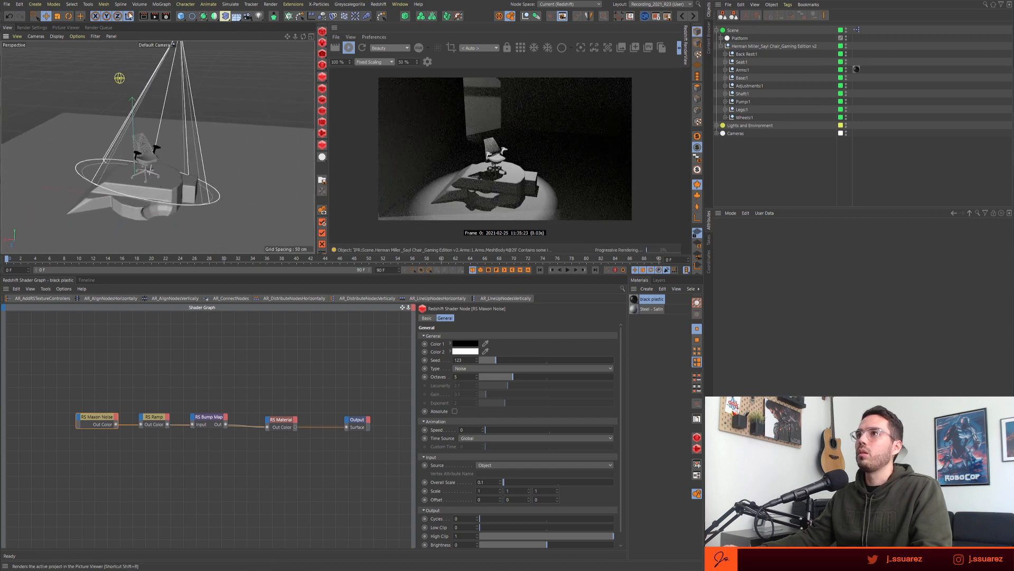
click(180, 16)
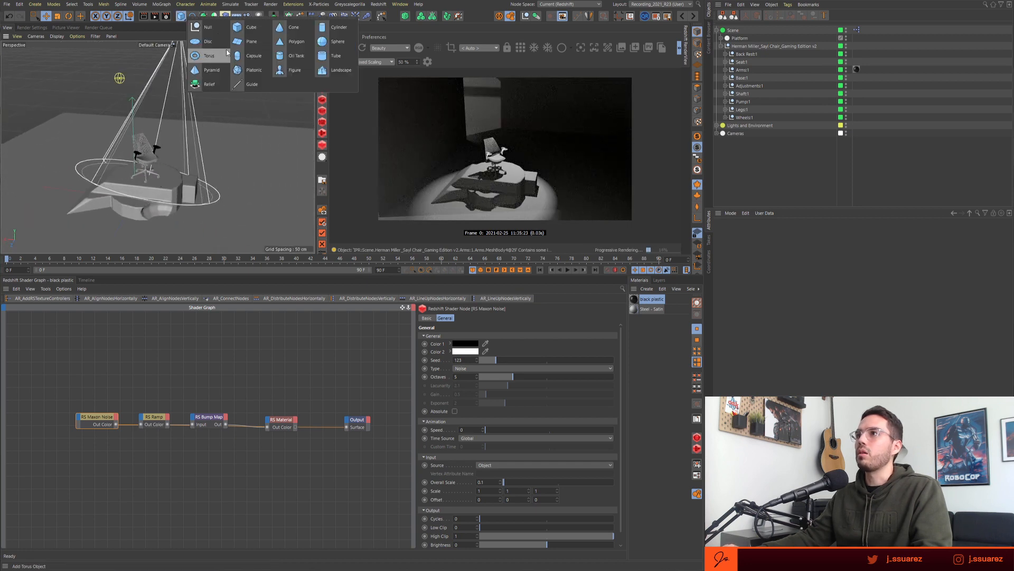
click(286, 74)
drag(135, 173, 136, 135)
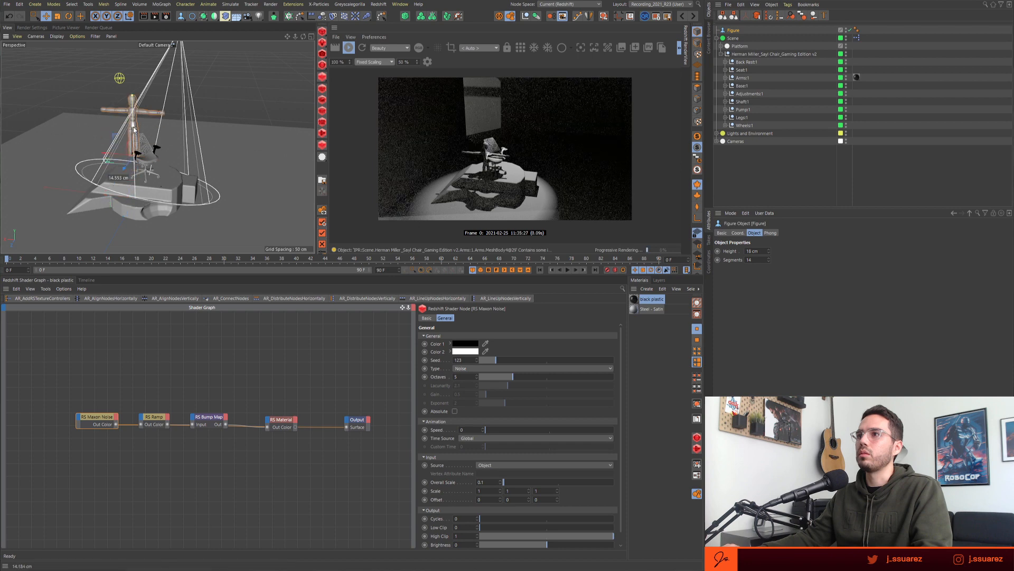
key(Delete)
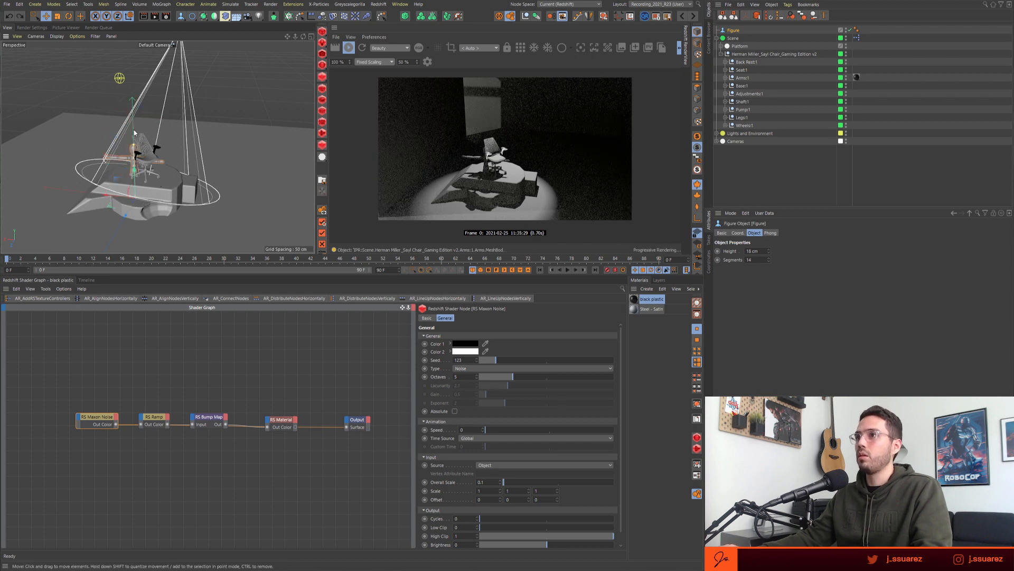
- Set the RS Maxon Noise scale to 0.05 on all three axes and its Overall Scale to 0.025
scroll(140, 154, up, 10)
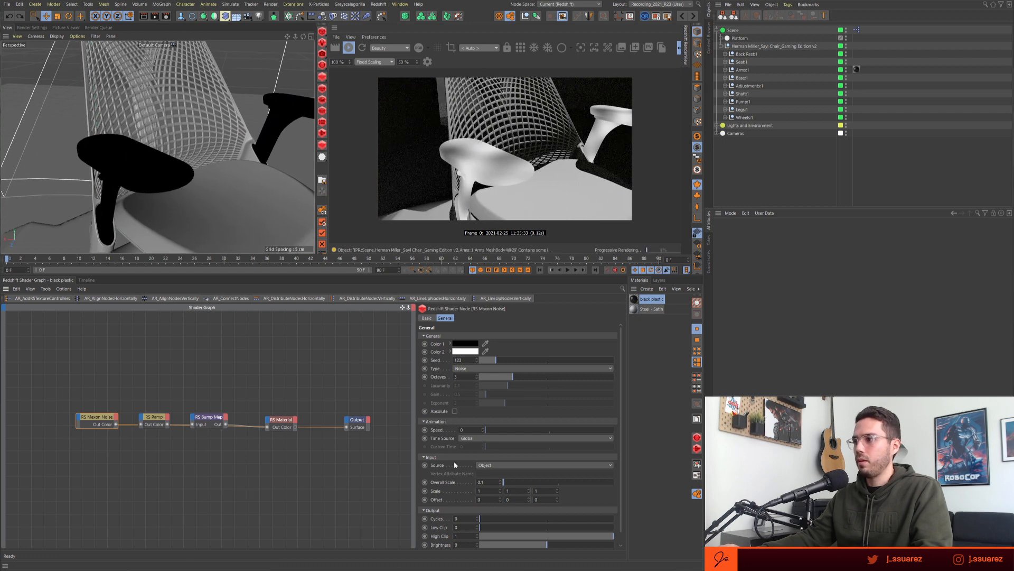
text(.05)
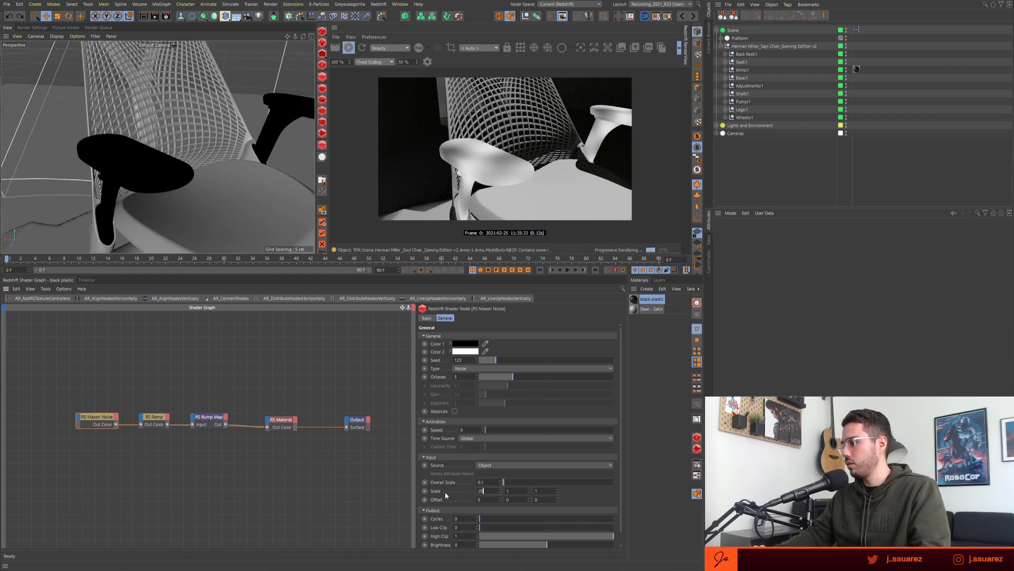
key(Tab)
text(.05)
key(Tab)
text(.05)
key(Tab)
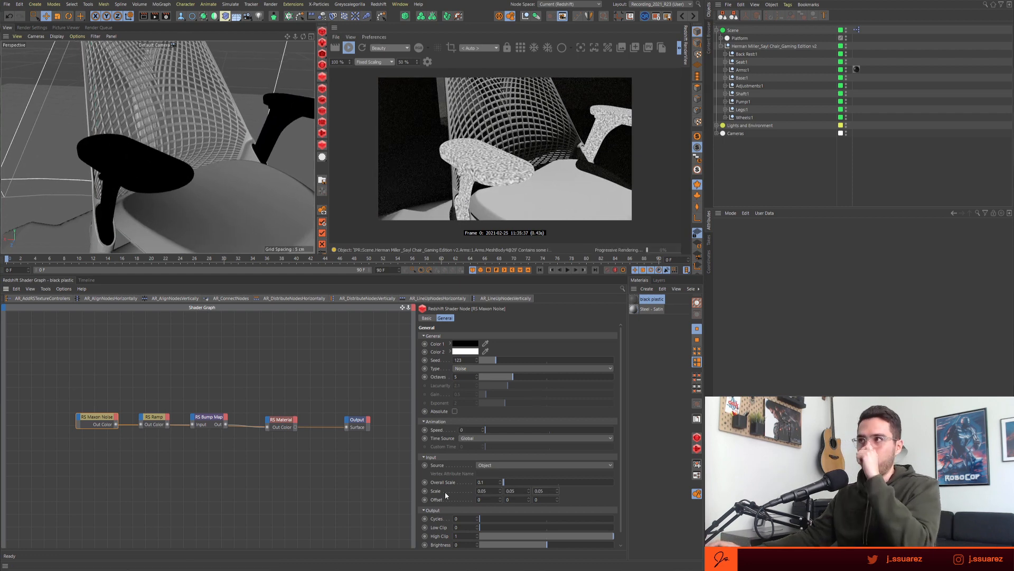
text(.025)
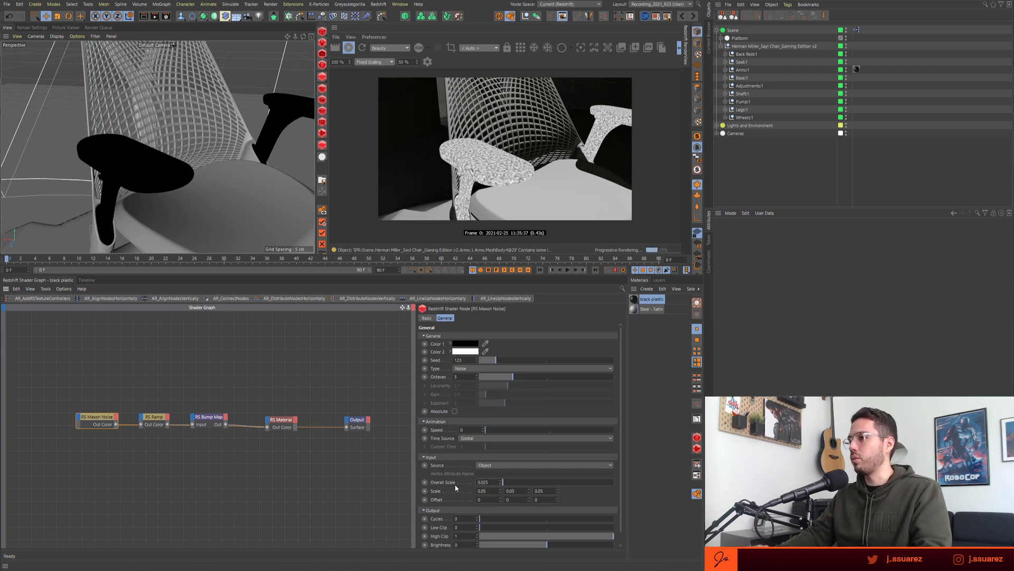
key(Return)
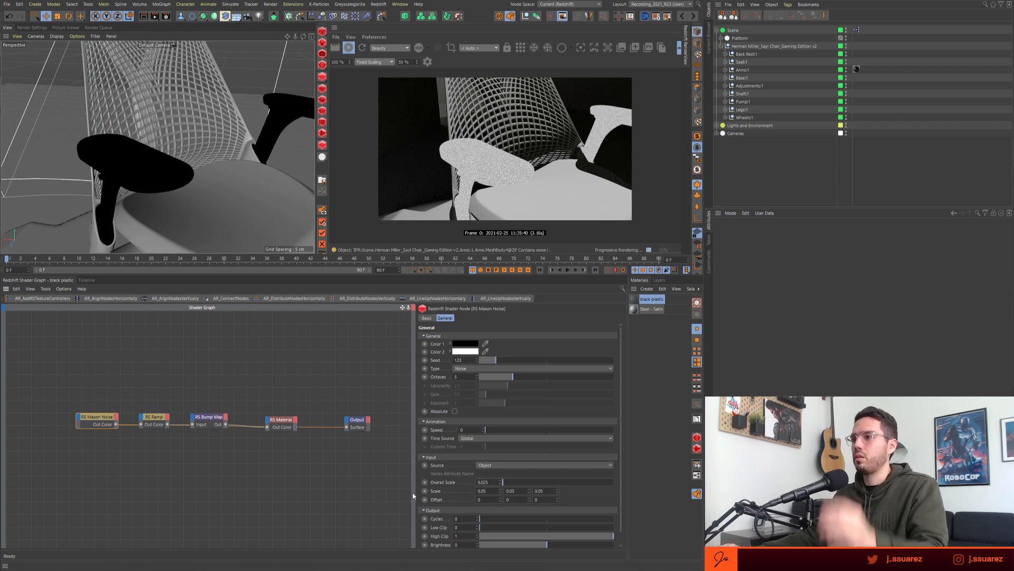
- Switch the render preview back to the RS Material output and inspect the black plastic bump on both armrests
drag(267, 390, 288, 471)
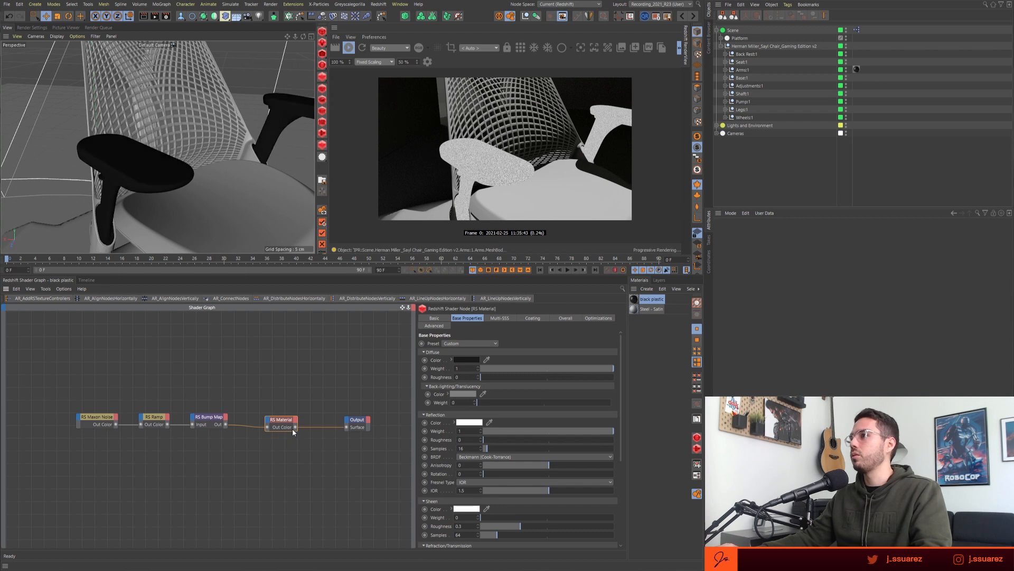
click(211, 380)
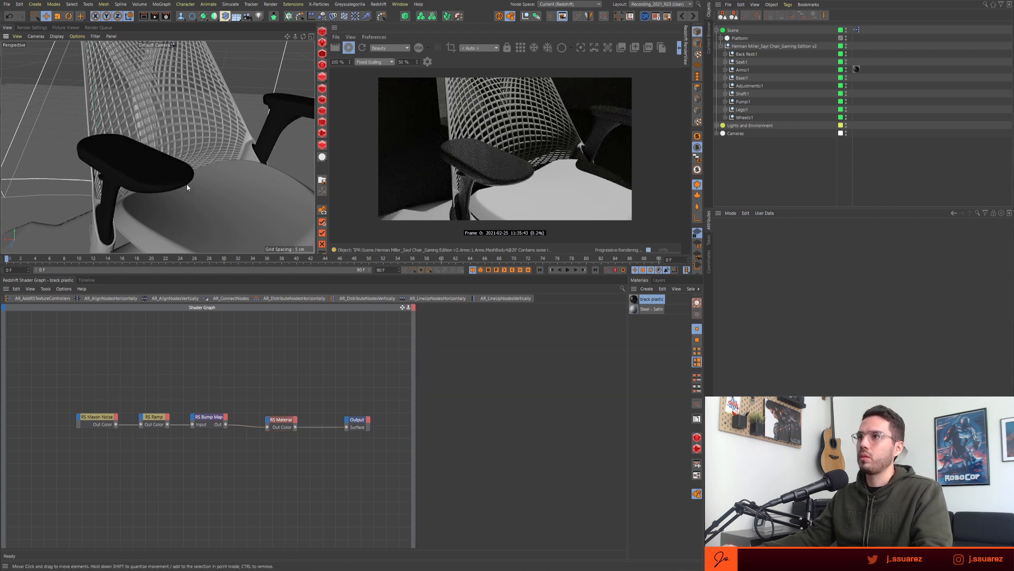
mouse_move(186, 182)
alt+mouse_down()
mouse_move(206, 215)
mouse_move(220, 198)
alt+mouse_up()
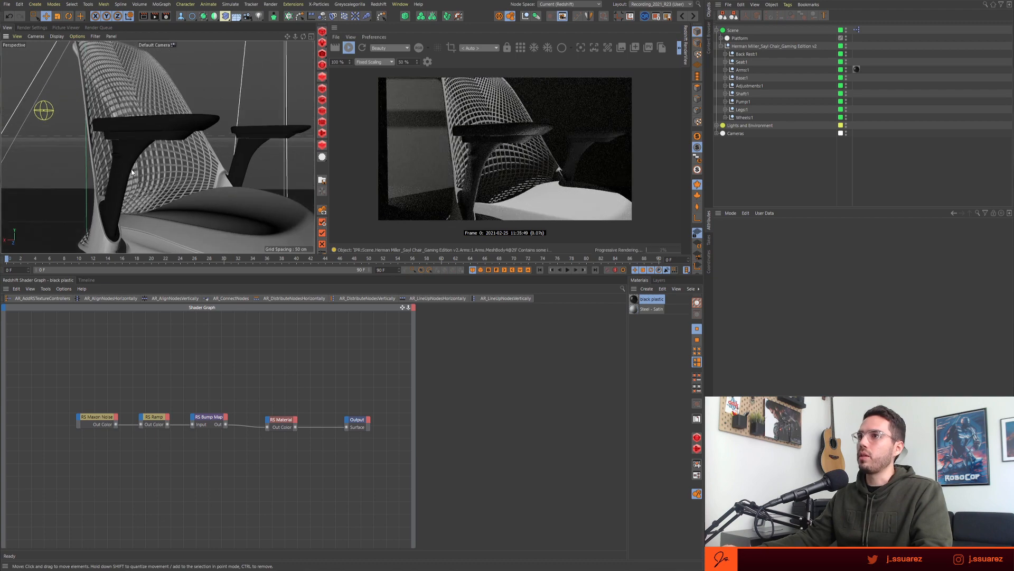
alt+drag(132, 173, 227, 169)
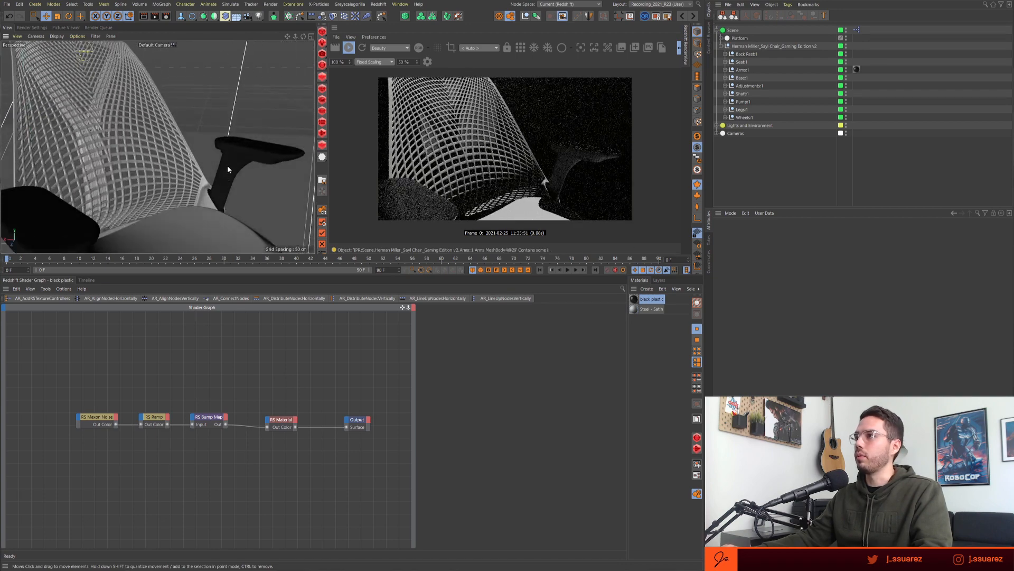
alt+right_drag(231, 170, 249, 158)
alt+drag(249, 159, 226, 154)
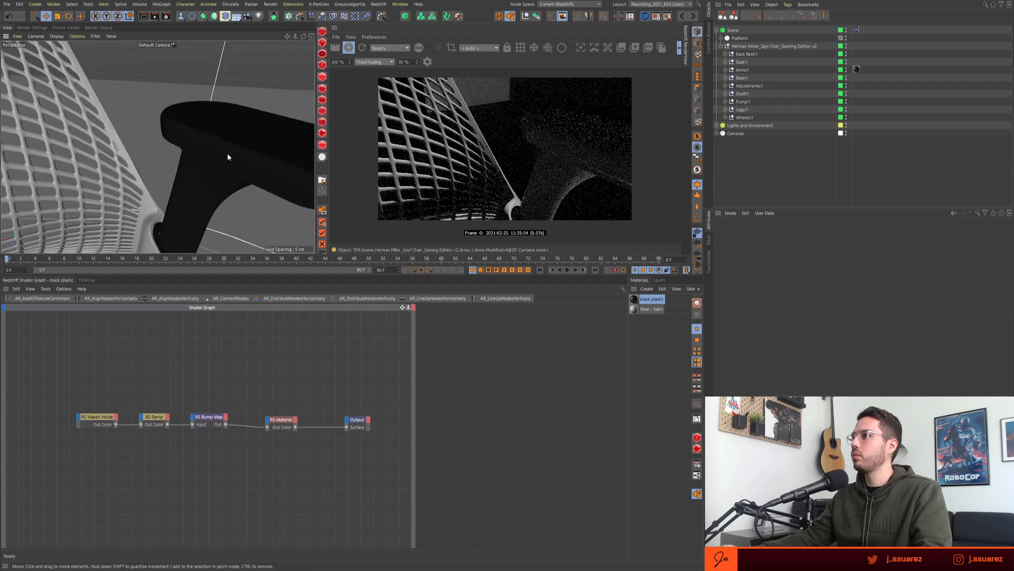
- Set the RS Bump Map node's Height Scale to 0.25
click(223, 420)
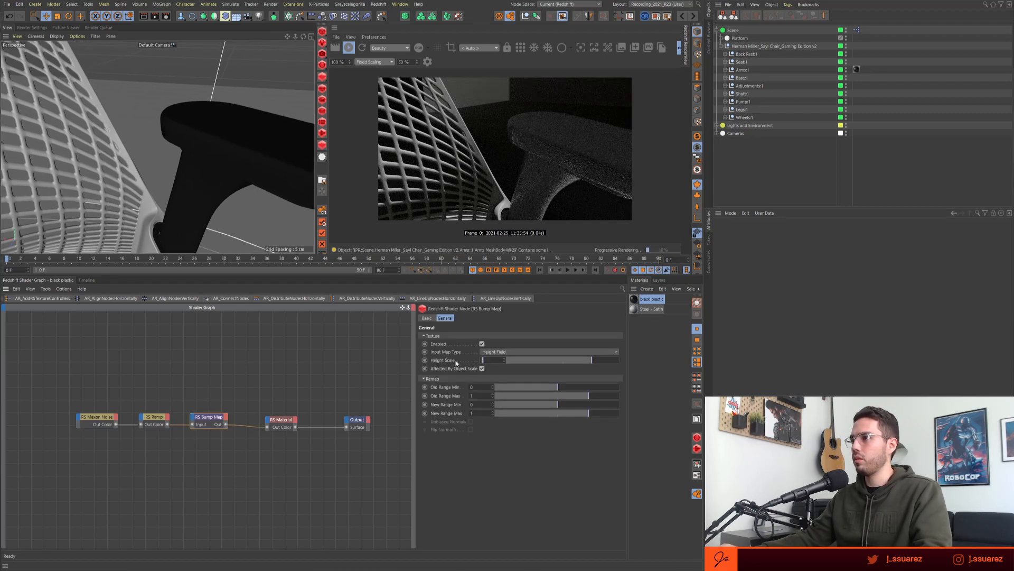
text(0.25)
key(Return)
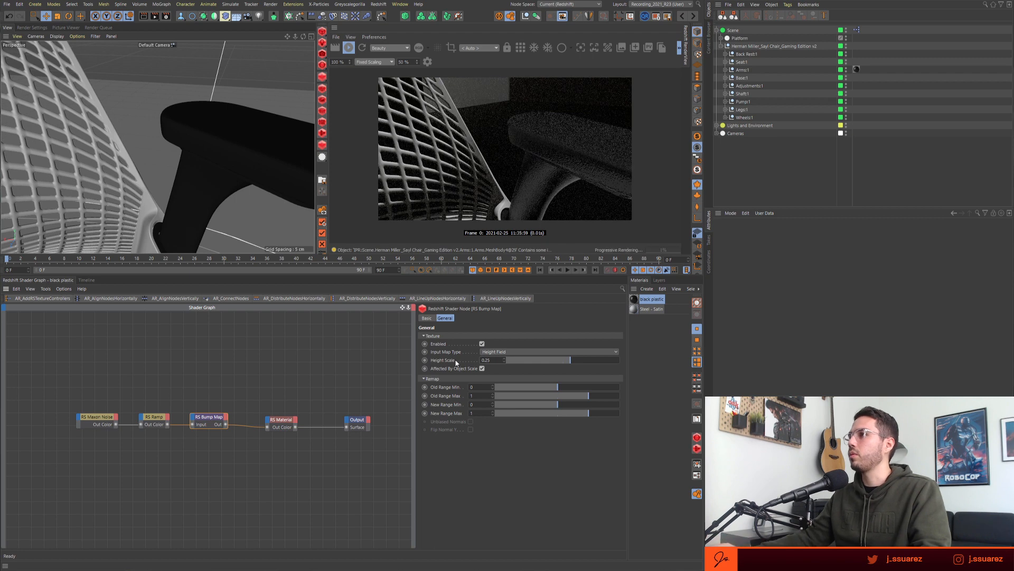
alt+right_drag(154, 187, 110, 198)
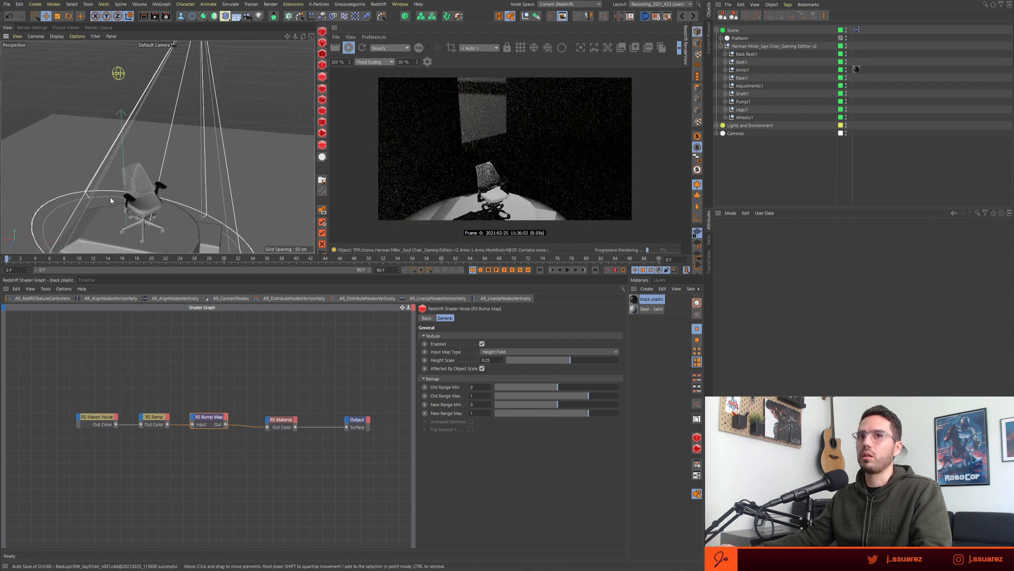
alt+middle_drag(112, 198, 134, 152)
alt+drag(170, 176, 176, 190)
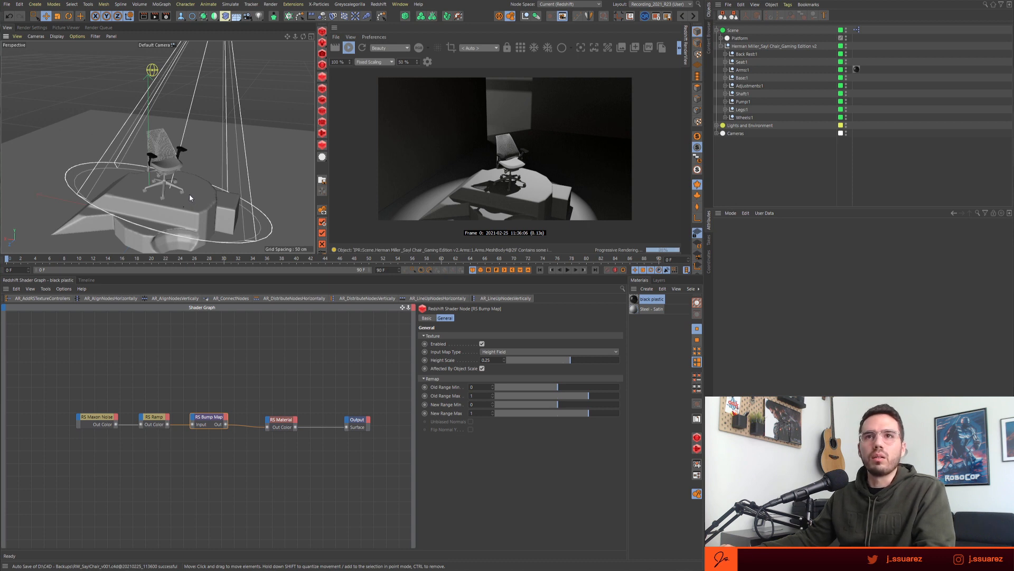
click(260, 148)
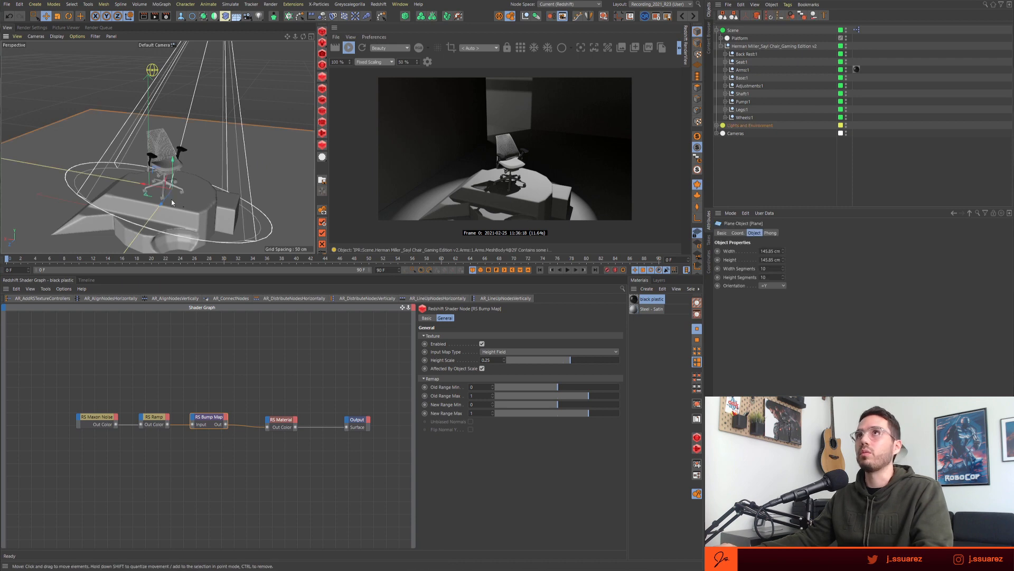
alt+drag(181, 201, 181, 198)
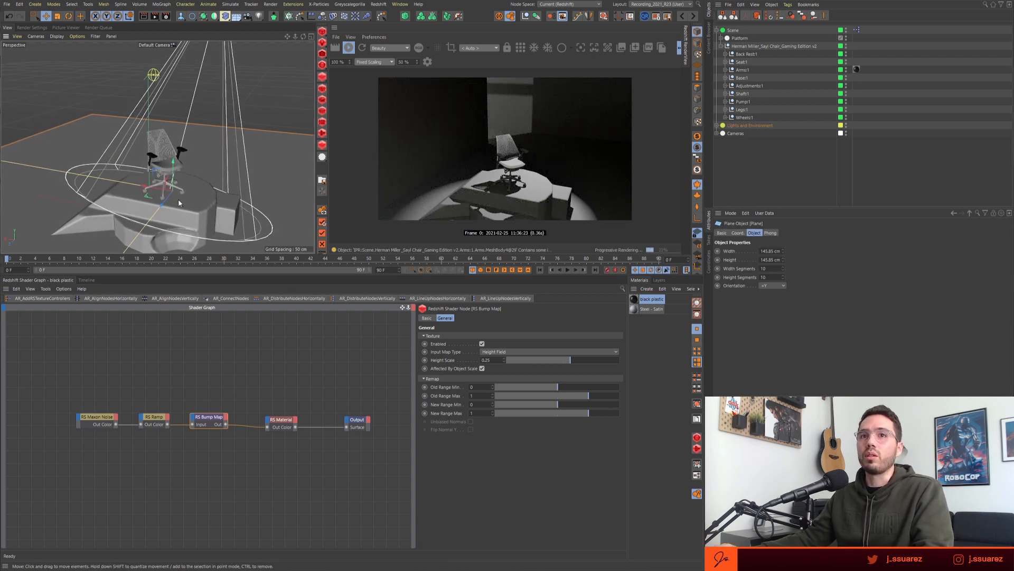
alt+drag(194, 214, 211, 188)
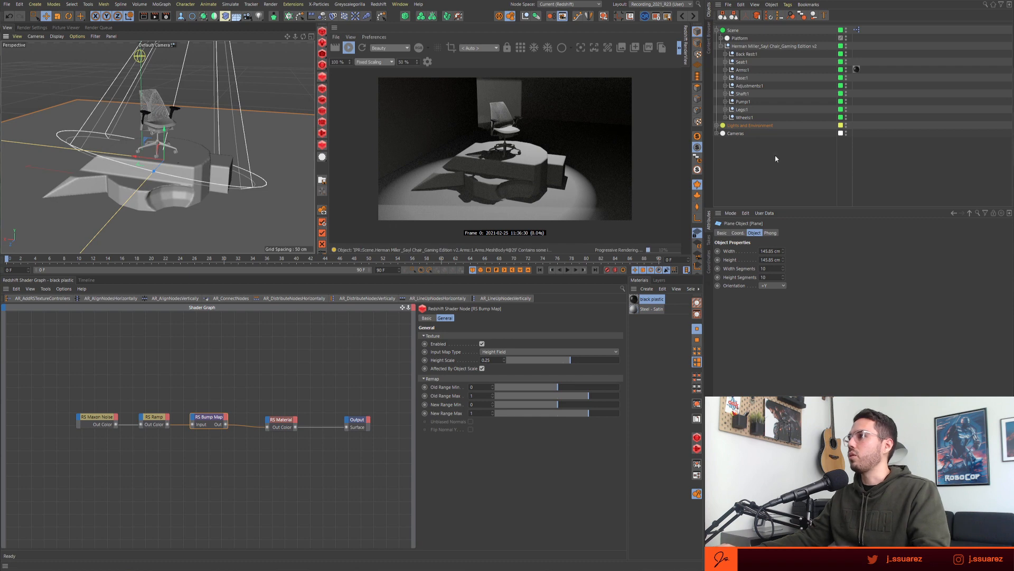
- Bring D_Cloth_Black from the Fabrics folder of the EMC - Redshift content library into the scene's materials
click(709, 42)
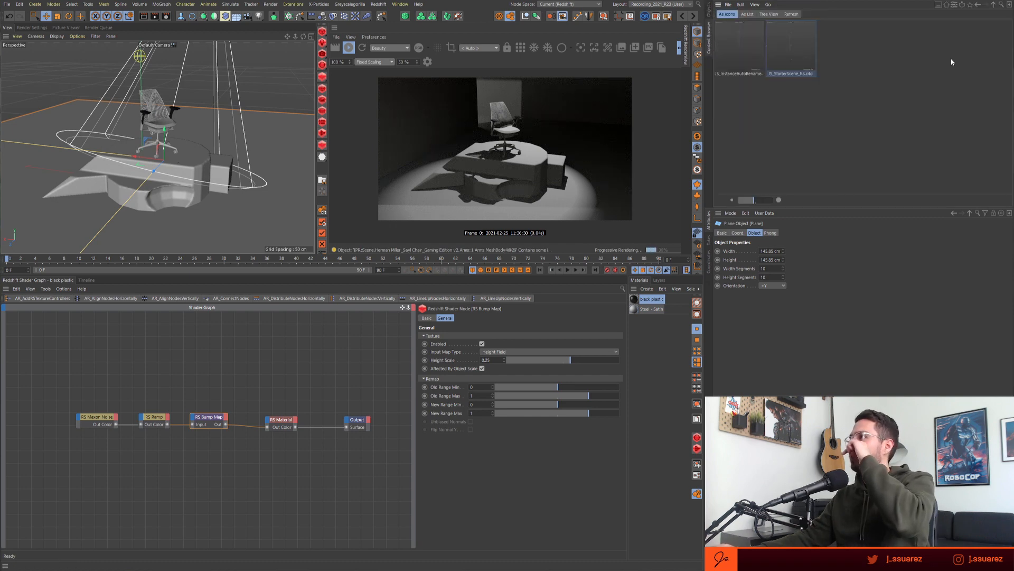
click(961, 6)
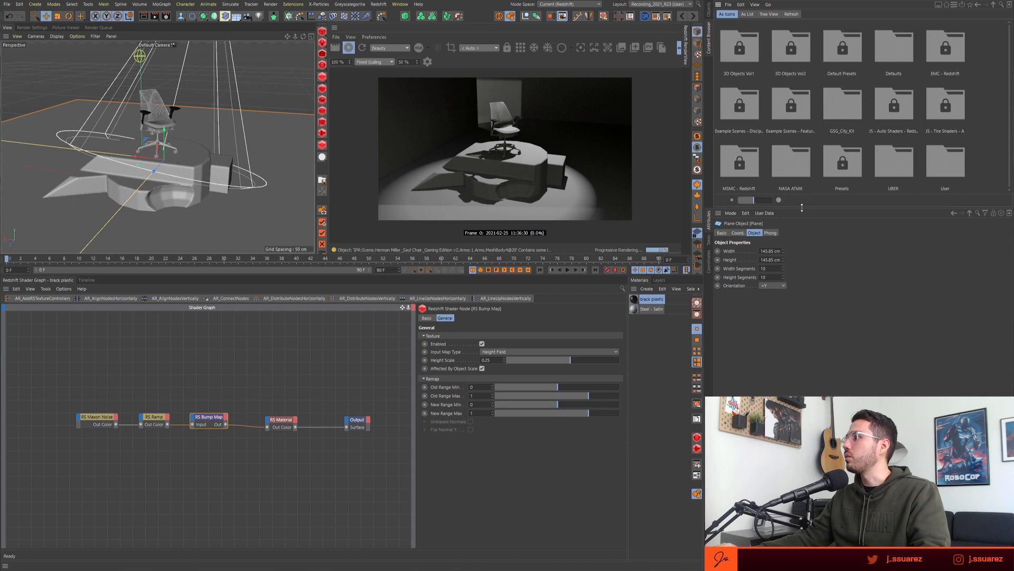
drag(802, 208, 801, 239)
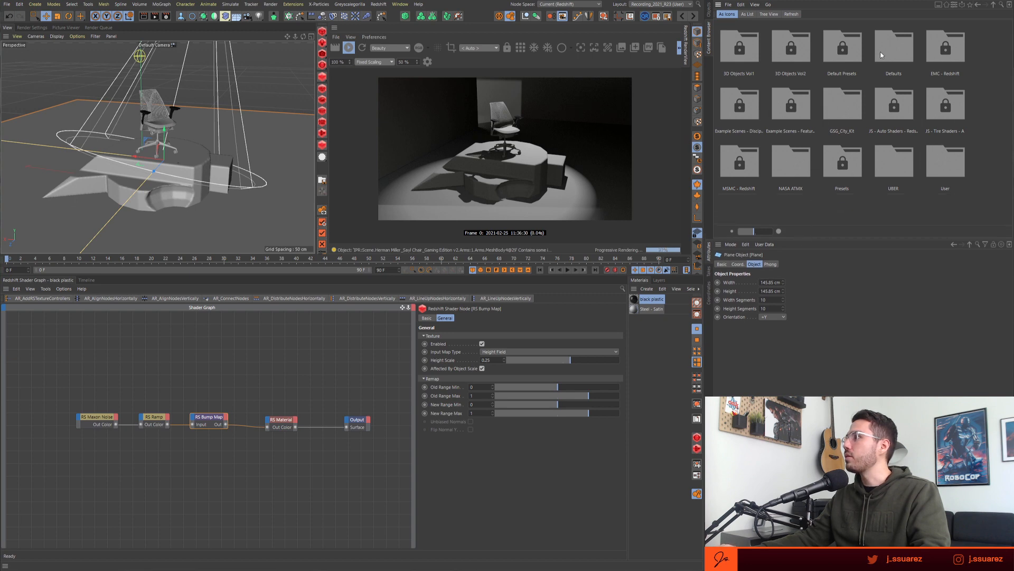
double_click(944, 51)
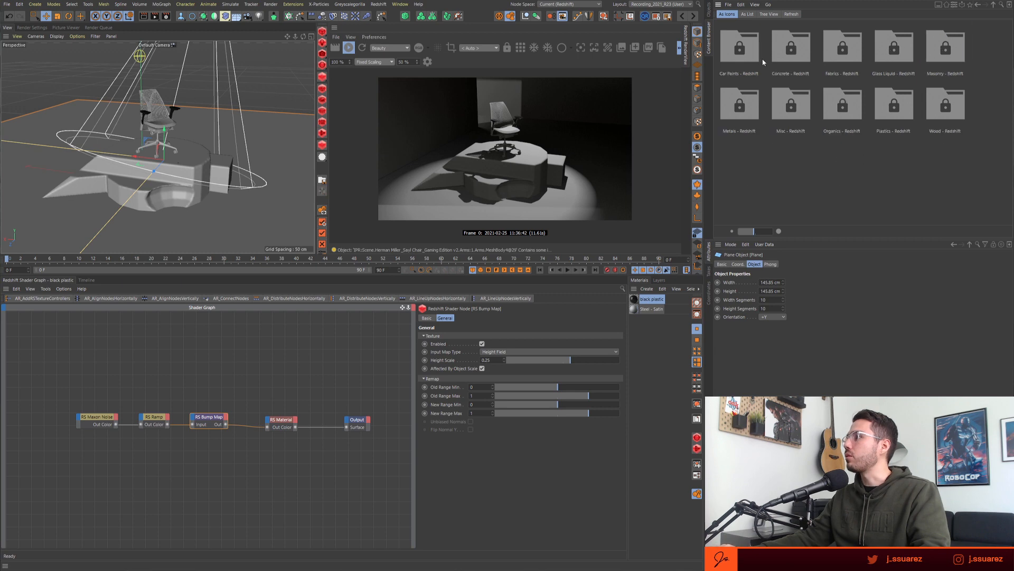
double_click(835, 69)
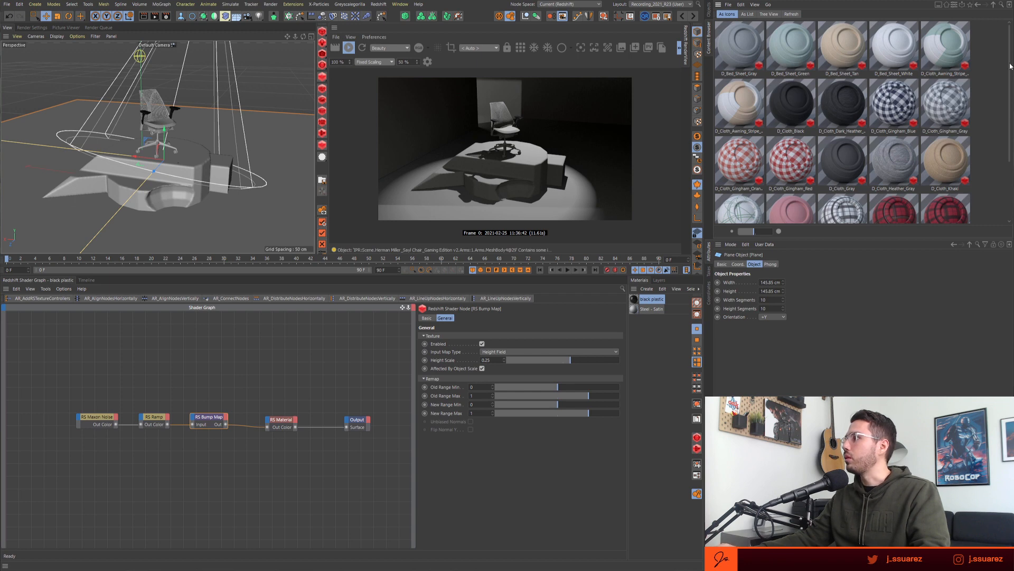
mouse_move(1010, 73)
mouse_down()
mouse_move(1011, 135)
mouse_move(1010, 64)
mouse_up()
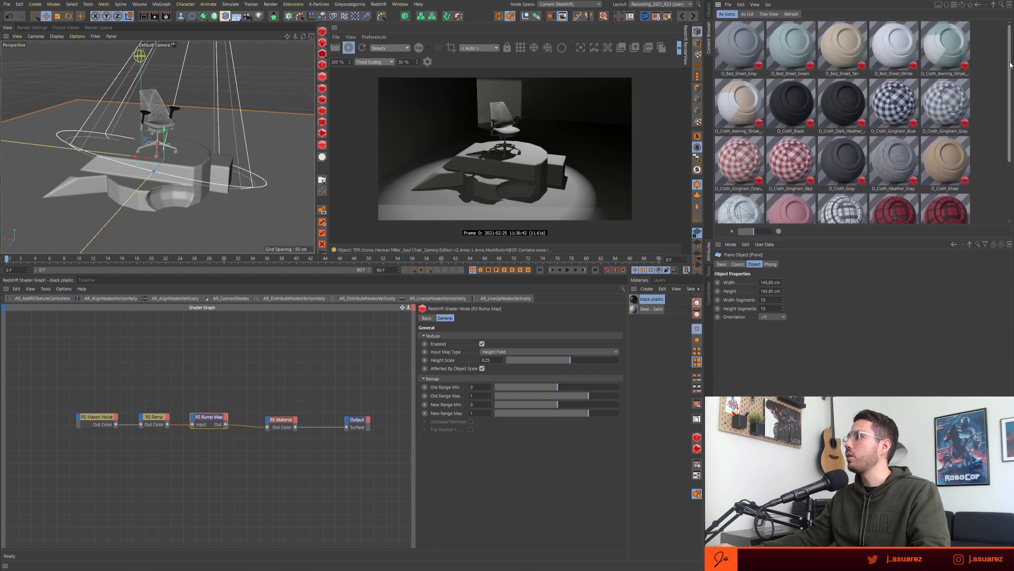
drag(794, 104, 648, 316)
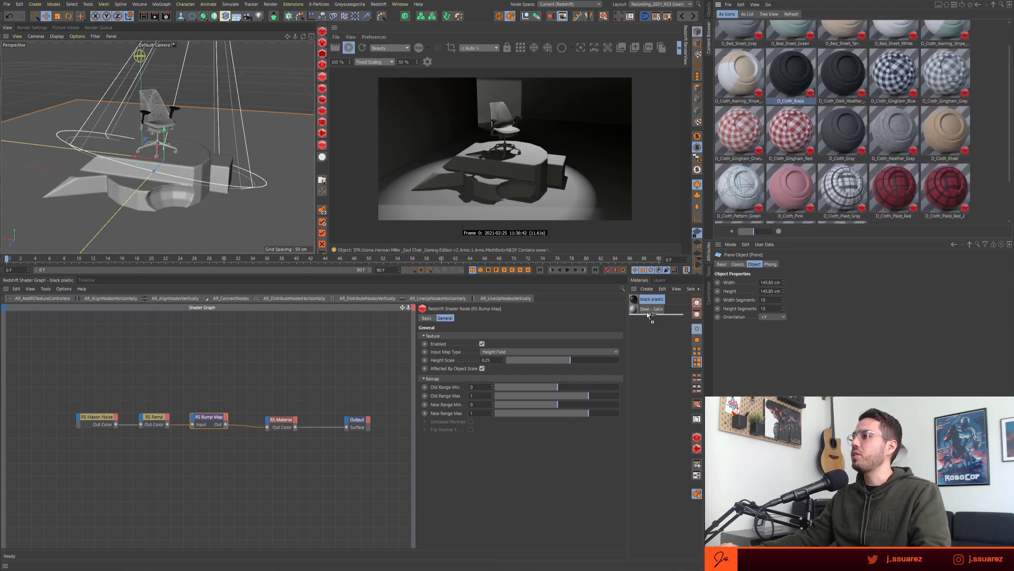
click(661, 341)
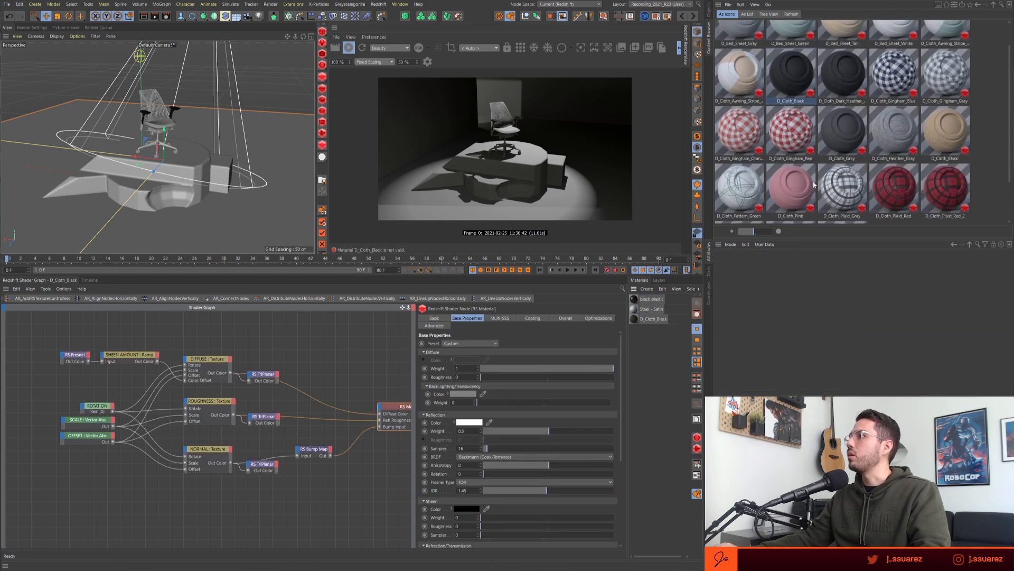
- Select and frame the chair's seat, and apply the D_Cloth_Black material to the Seat1 group
click(709, 12)
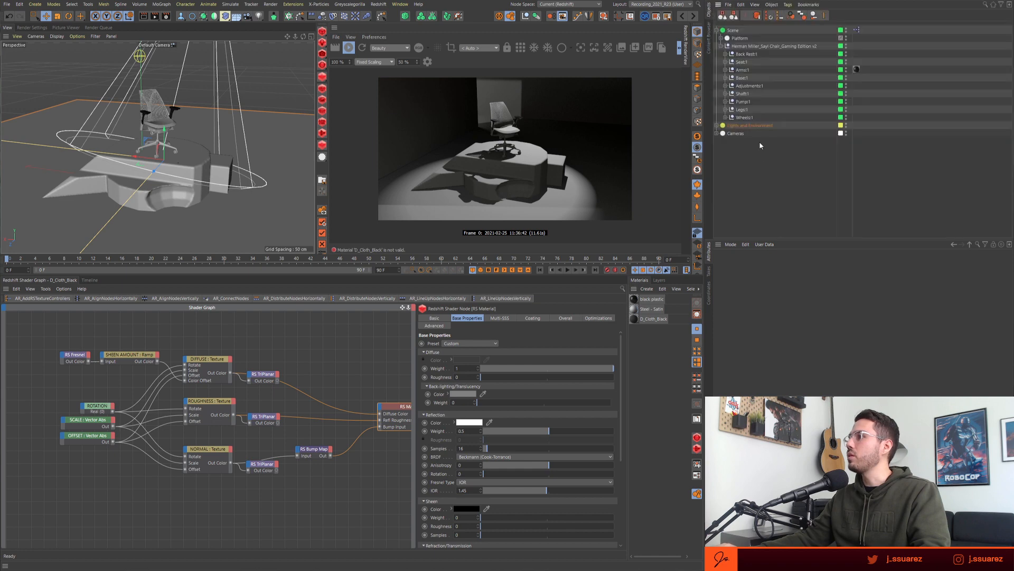
click(223, 66)
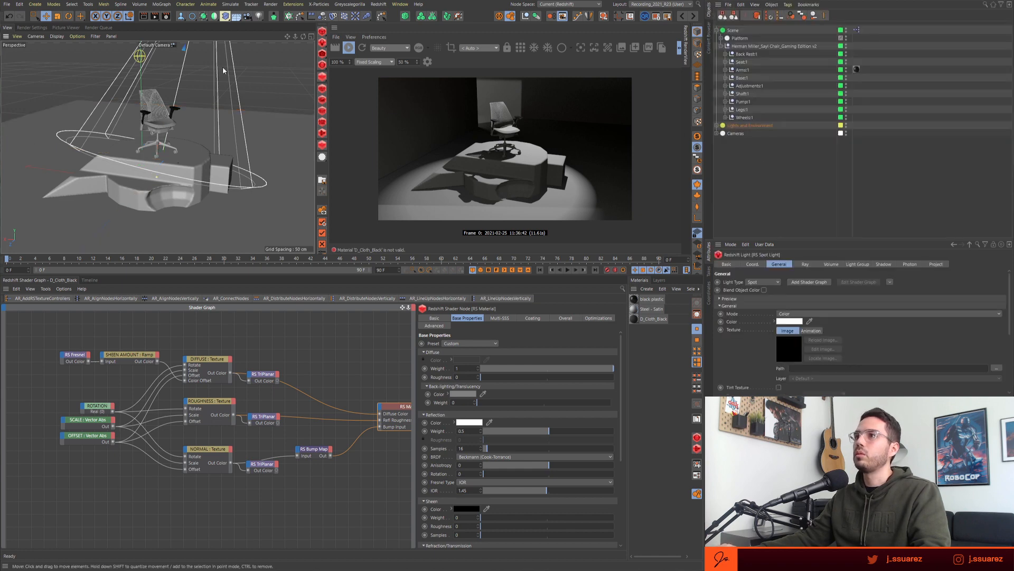
click(174, 119)
key(o)
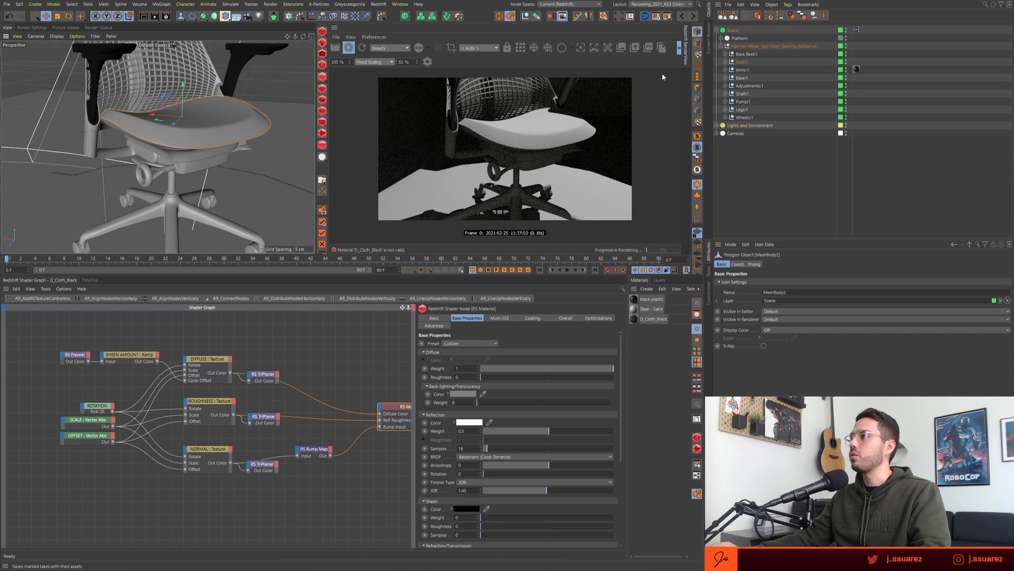
drag(634, 319, 742, 62)
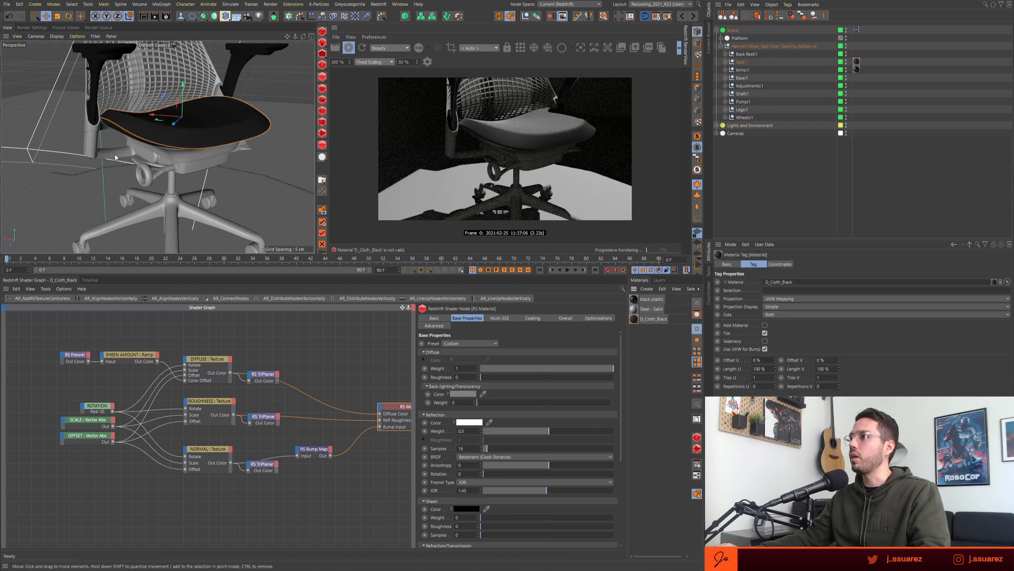
- Examine the cloth seat within the whole scene and widen the Shader Graph area to see the cloth's node network
alt+drag(180, 165, 149, 121)
scroll(199, 149, down, 5)
scroll(159, 135, up, 4)
scroll(155, 134, down, 4)
scroll(159, 134, down, 4)
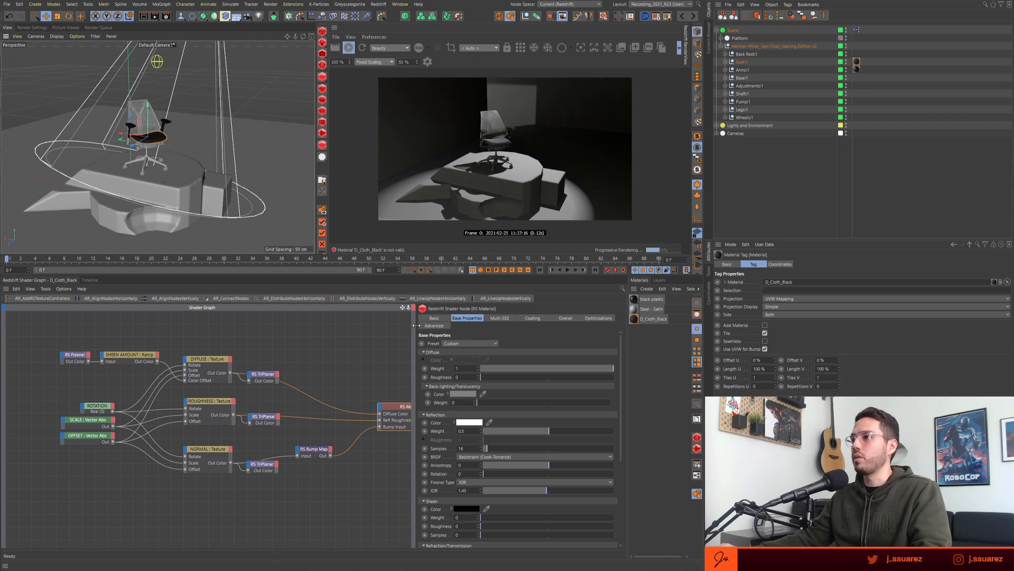
drag(416, 325, 452, 325)
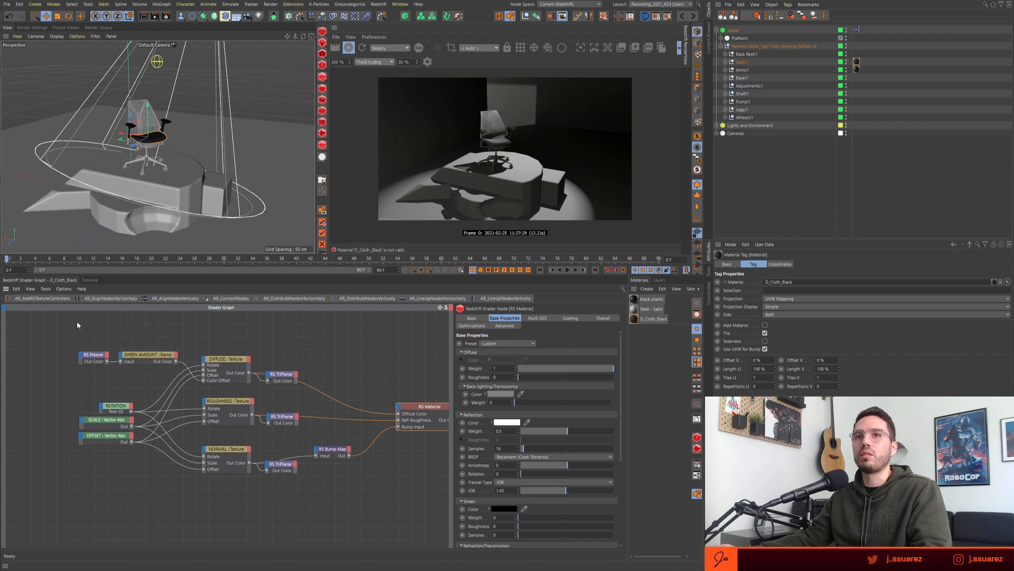
- Show the black plastic material's node graph and add an RS Texture node above the noise chain
click(205, 343)
click(632, 310)
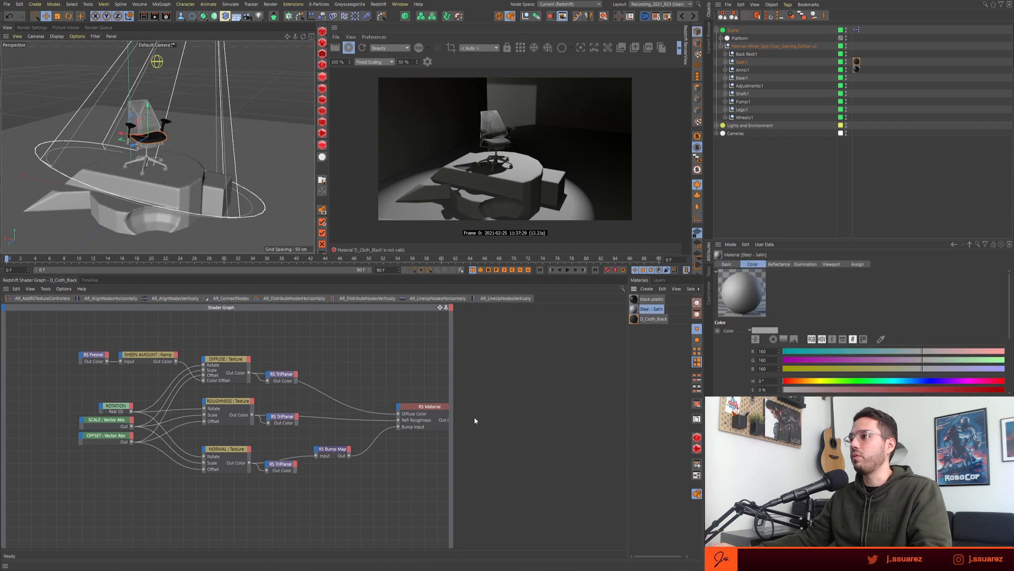
click(635, 301)
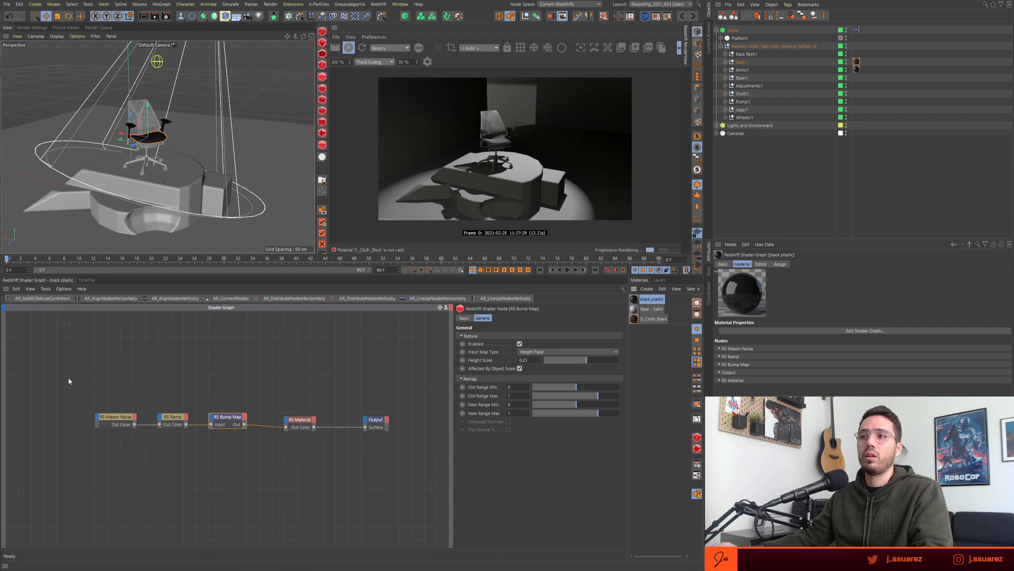
double_click(180, 378)
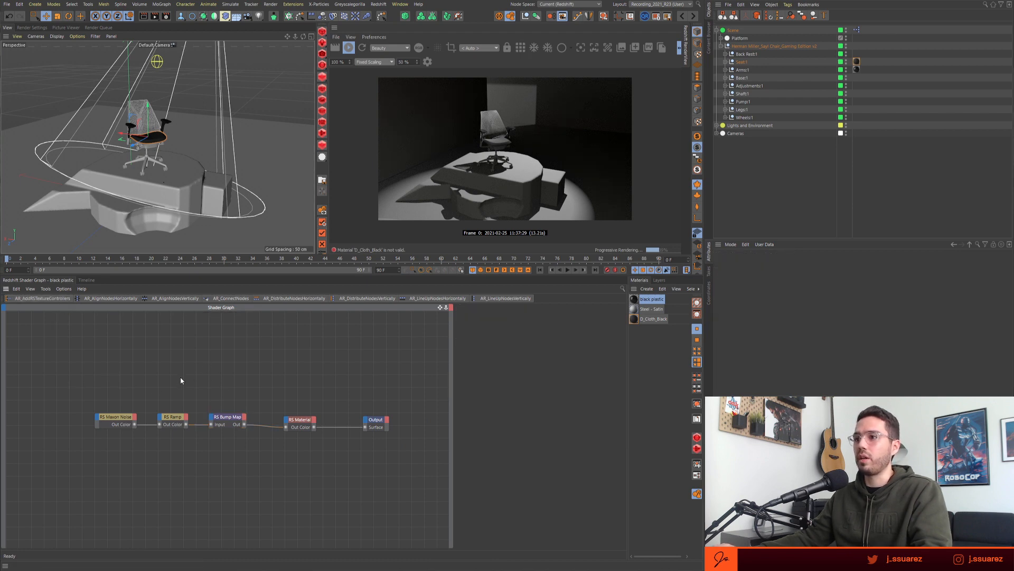
text(text)
key(Return)
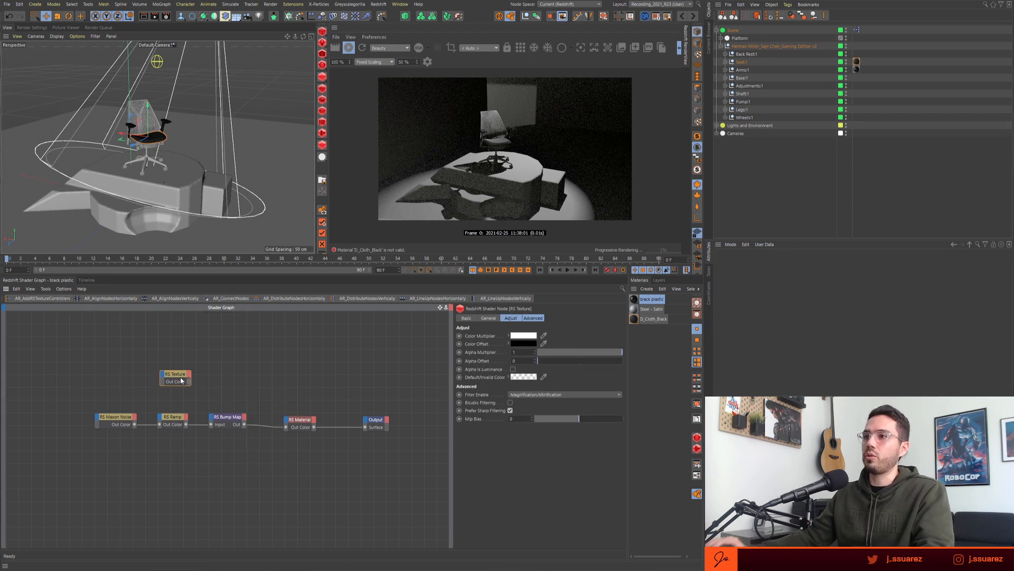
drag(182, 380, 160, 348)
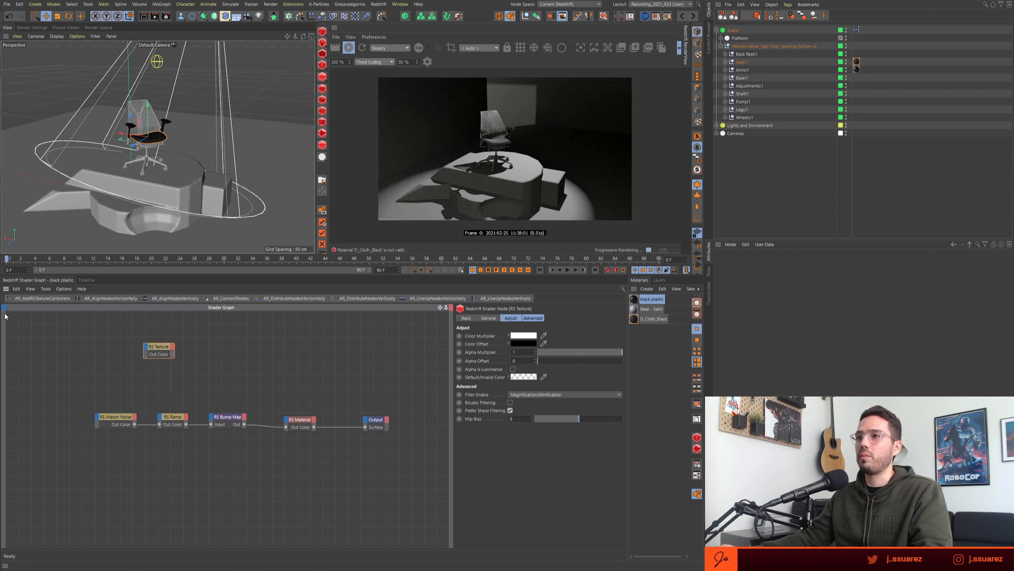
- Attach SCALE, OFFSET and ROTATE controllers to the RS Texture node and set the SCALE constant's data type to Real
click(46, 299)
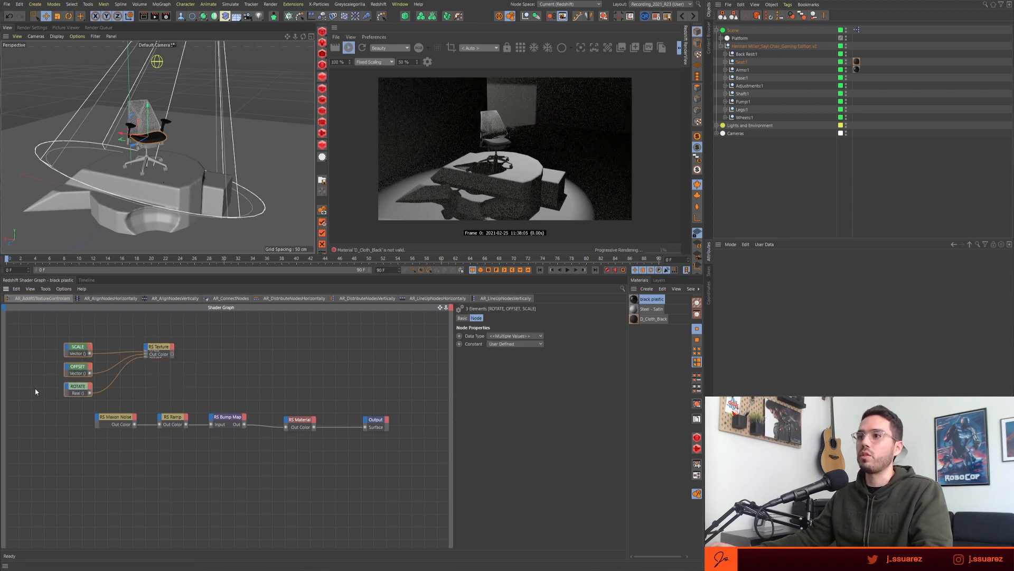
click(74, 344)
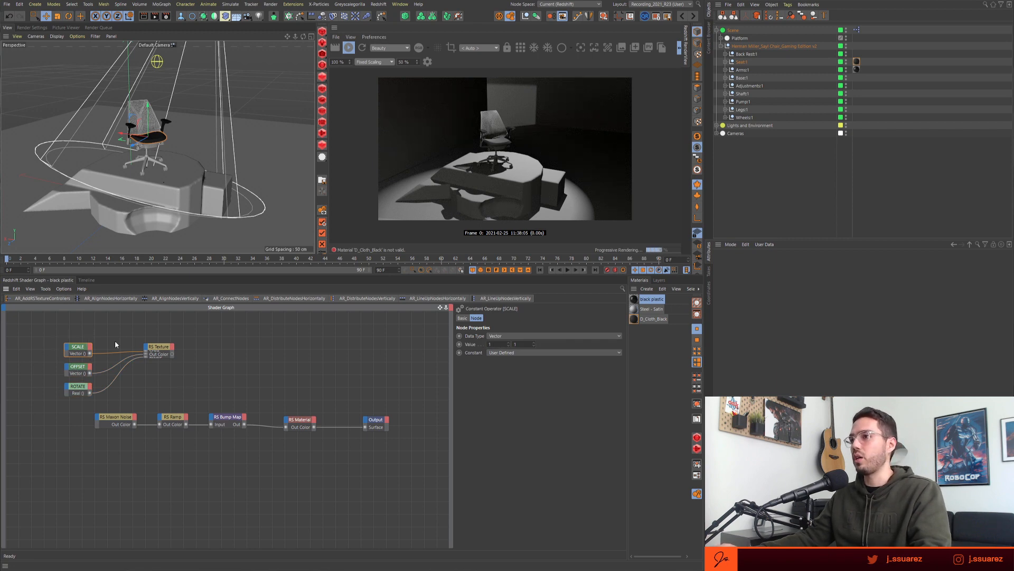
click(507, 336)
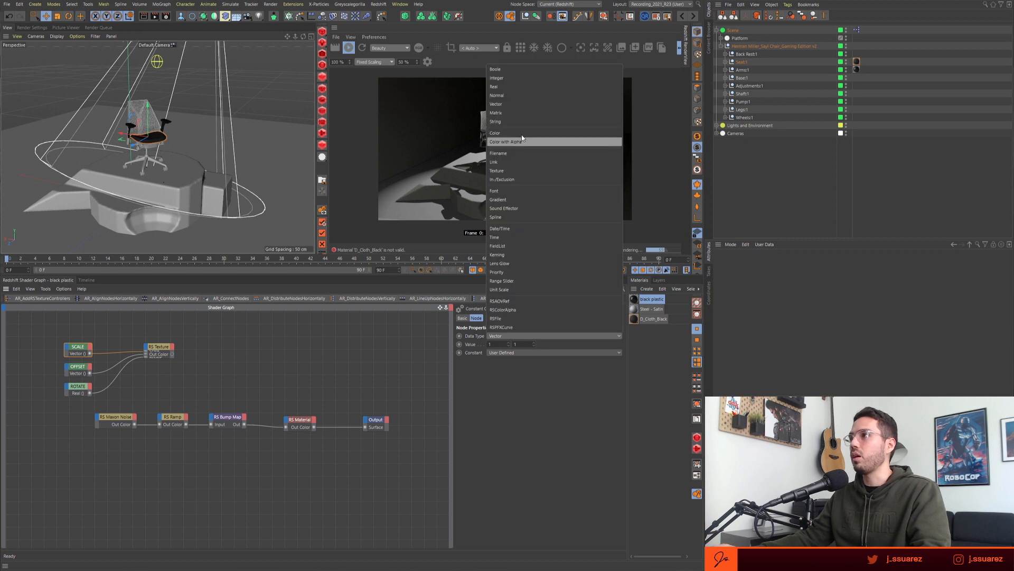
click(520, 86)
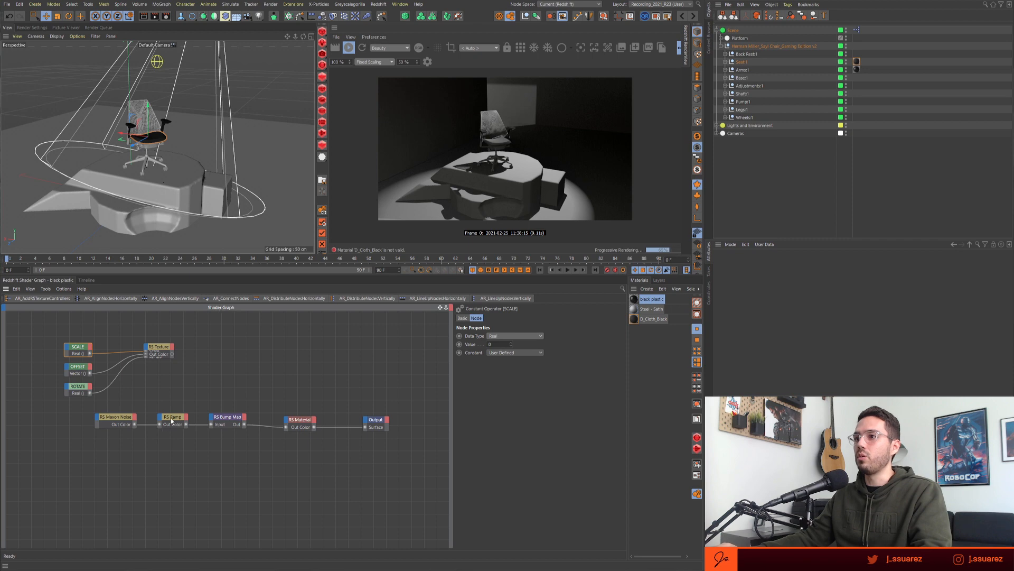
- Shift the RS Ramp and RS Bump Map nodes out of line and delete the RS Texture node with its three controllers
drag(171, 421, 170, 453)
drag(227, 418, 233, 395)
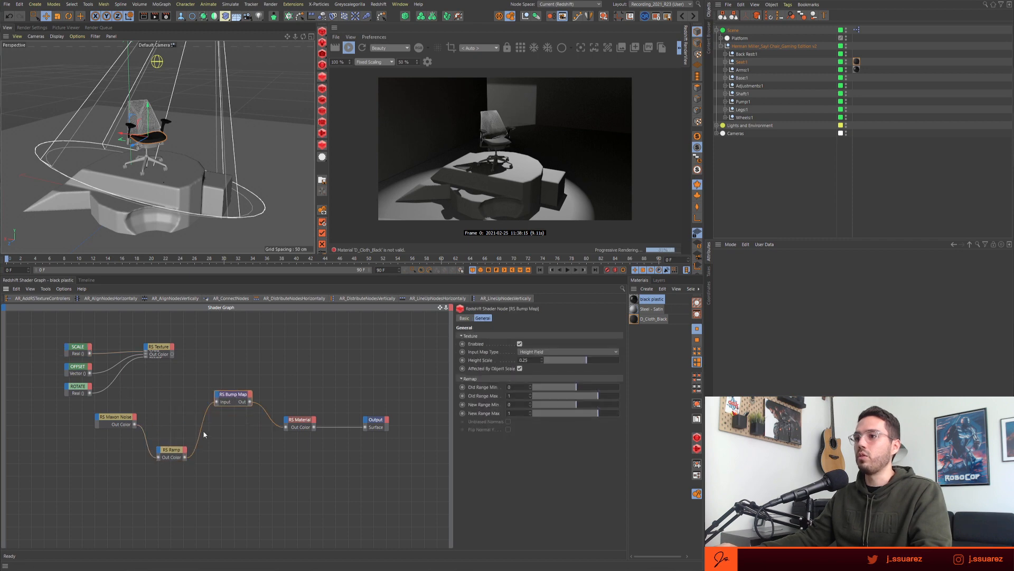
drag(31, 344, 164, 388)
key(Delete)
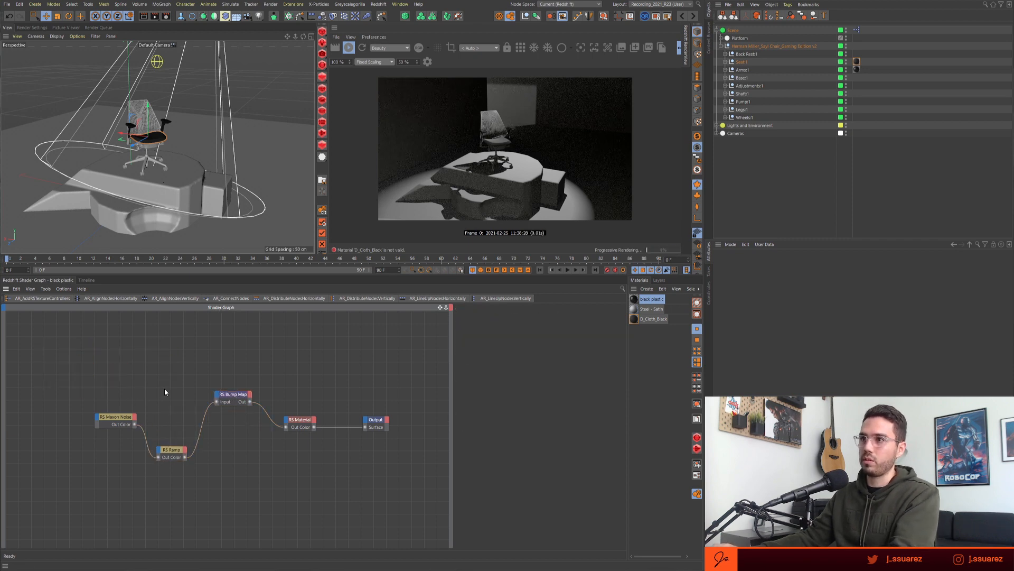
- Line up the noise, ramp, bump map, material and output nodes in one row with the AR alignment script
drag(92, 367, 253, 465)
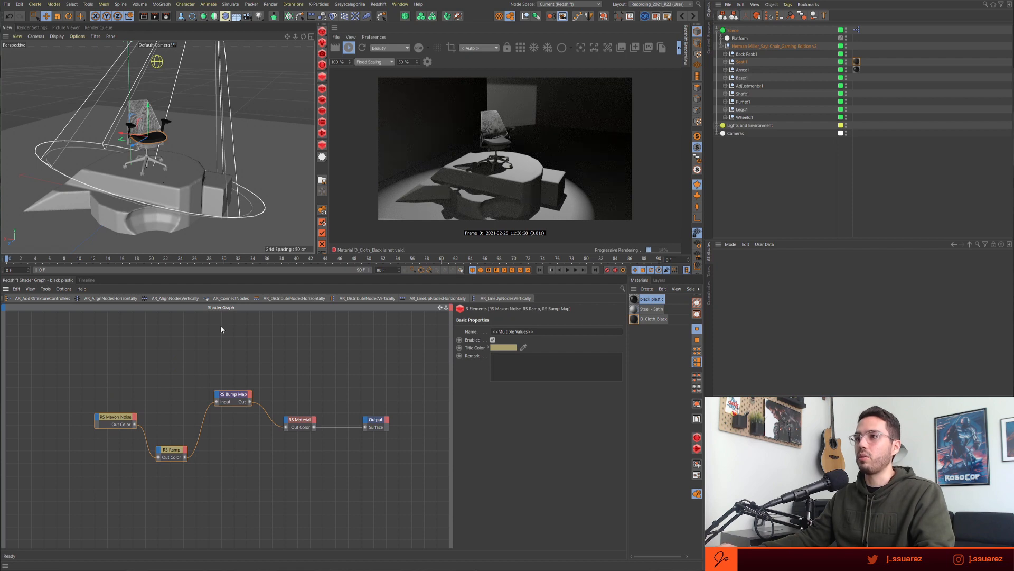
click(174, 298)
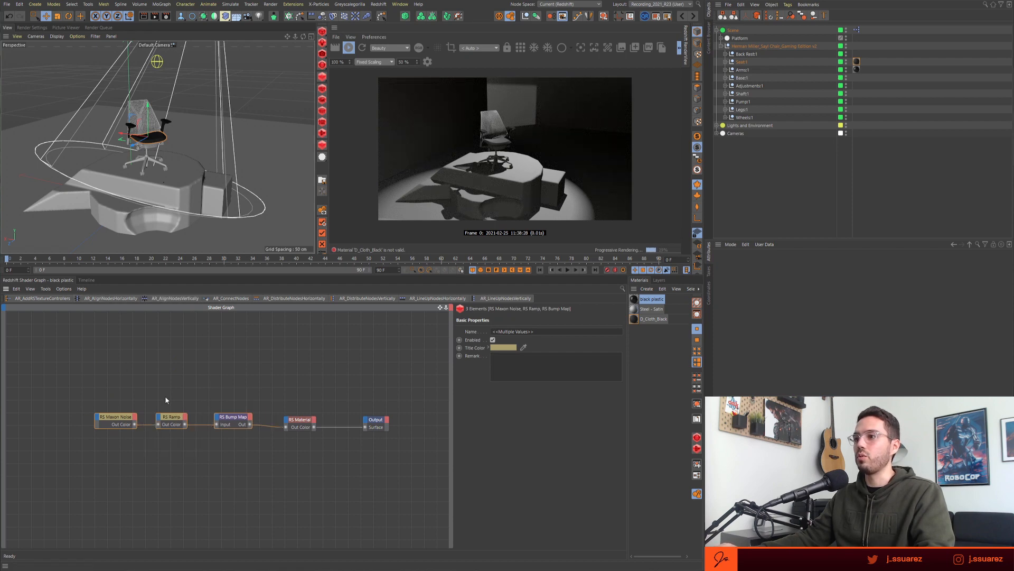
drag(101, 379, 389, 439)
click(170, 299)
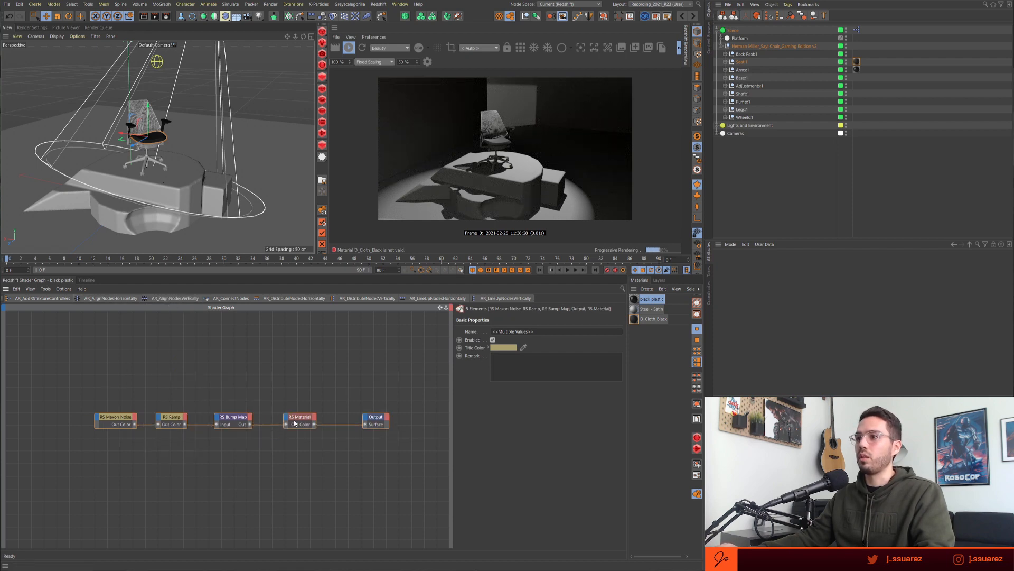
click(255, 480)
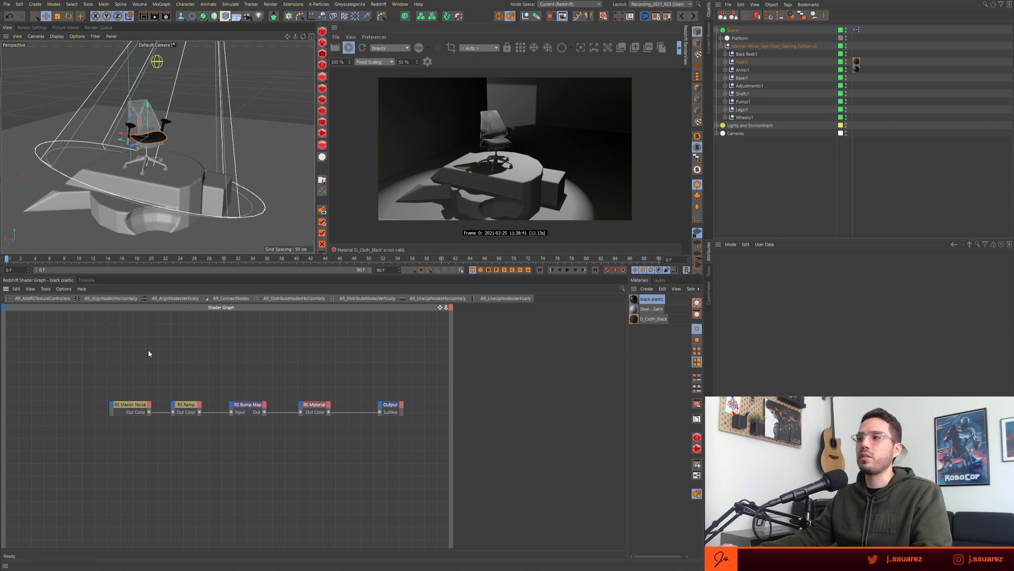
- Widen the Shader Graph area, create a new Redshift material and name it Recycled Plastic
middle_drag(148, 353, 169, 360)
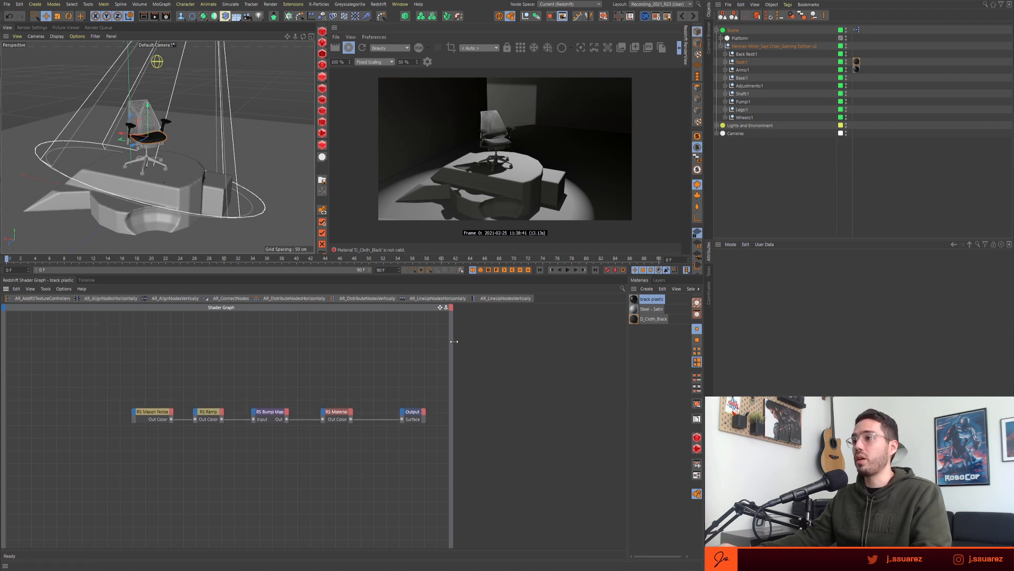
drag(454, 341, 490, 342)
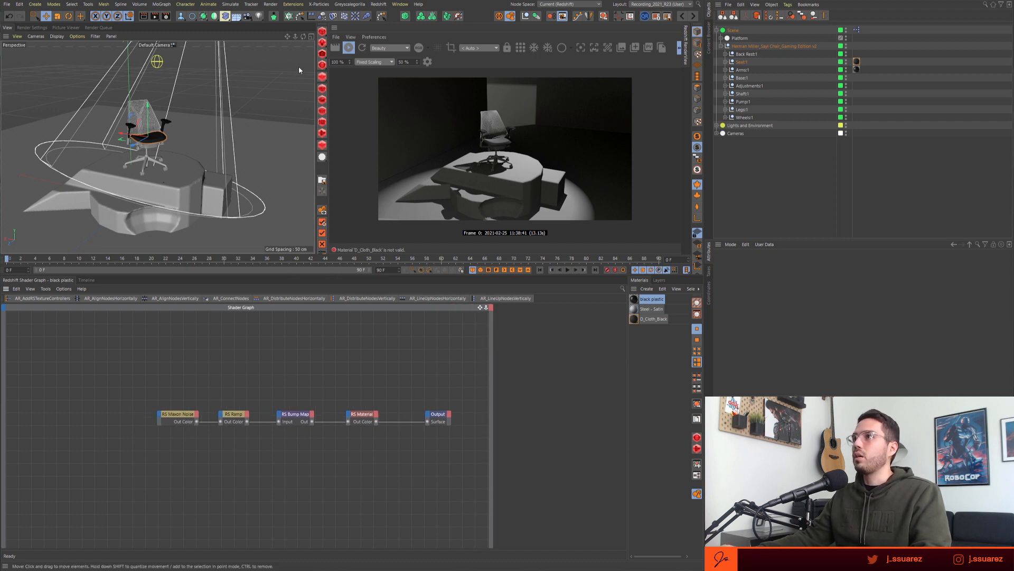
click(694, 438)
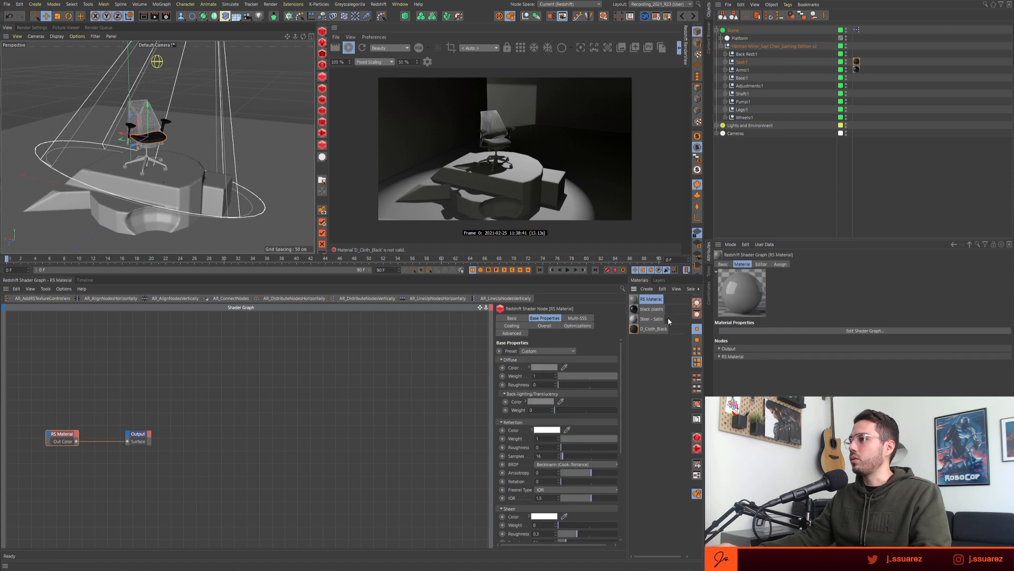
double_click(651, 300)
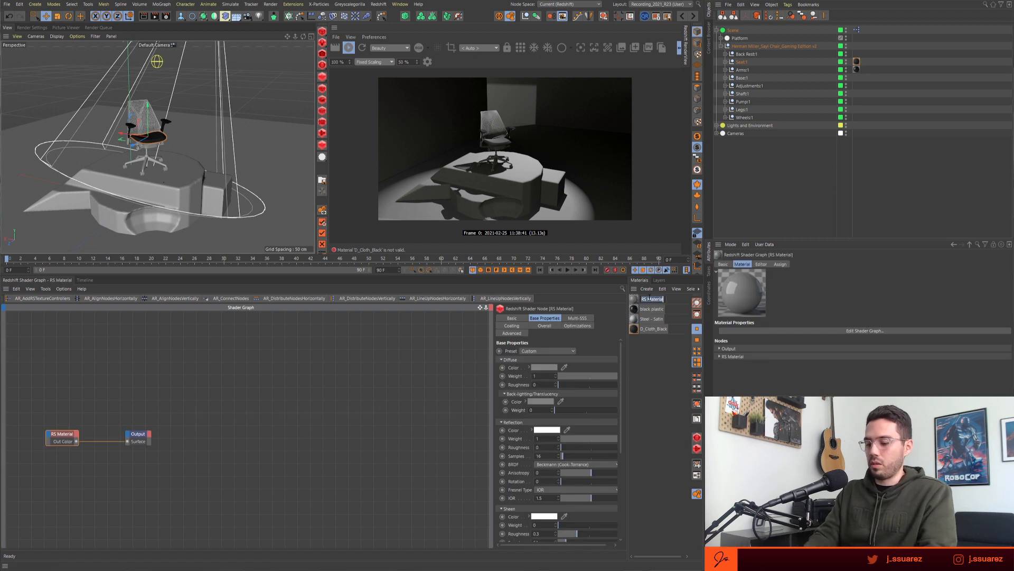
text(Recycled F)
text(Las)
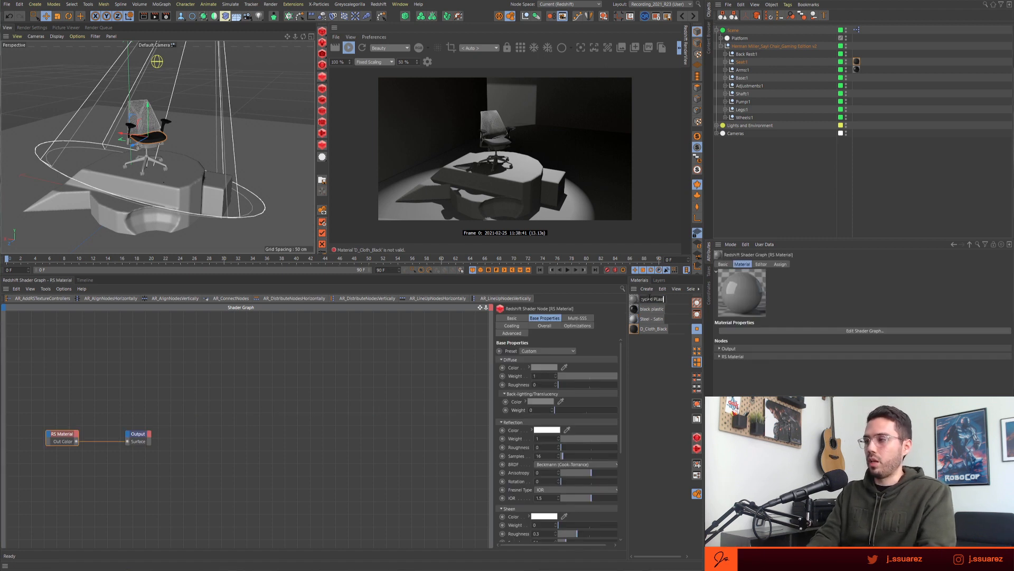
text(tic)
key(Return)
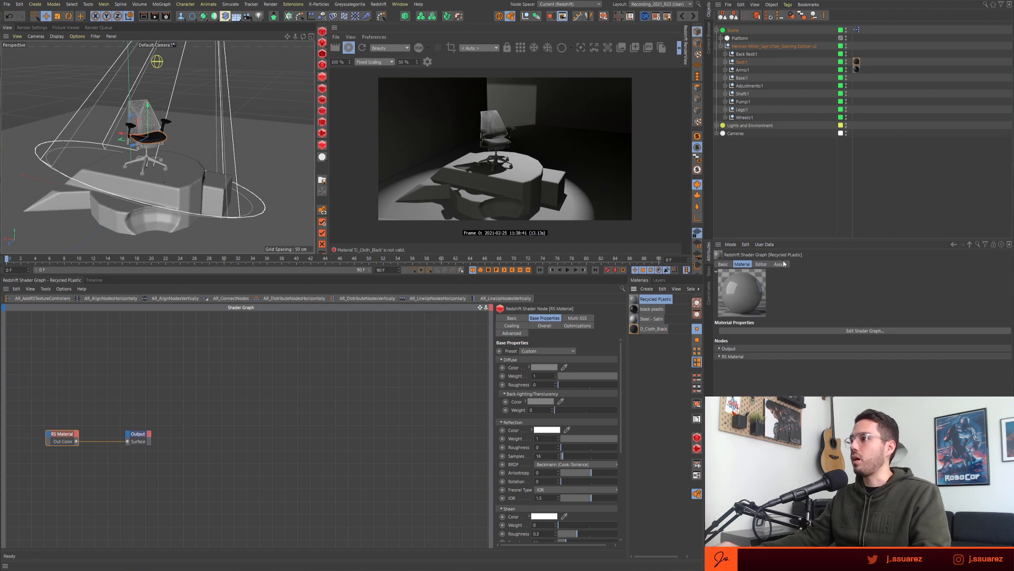
- Switch the Redshift RenderView to the Render camera and make the viewport and RenderView area taller
click(478, 48)
click(479, 63)
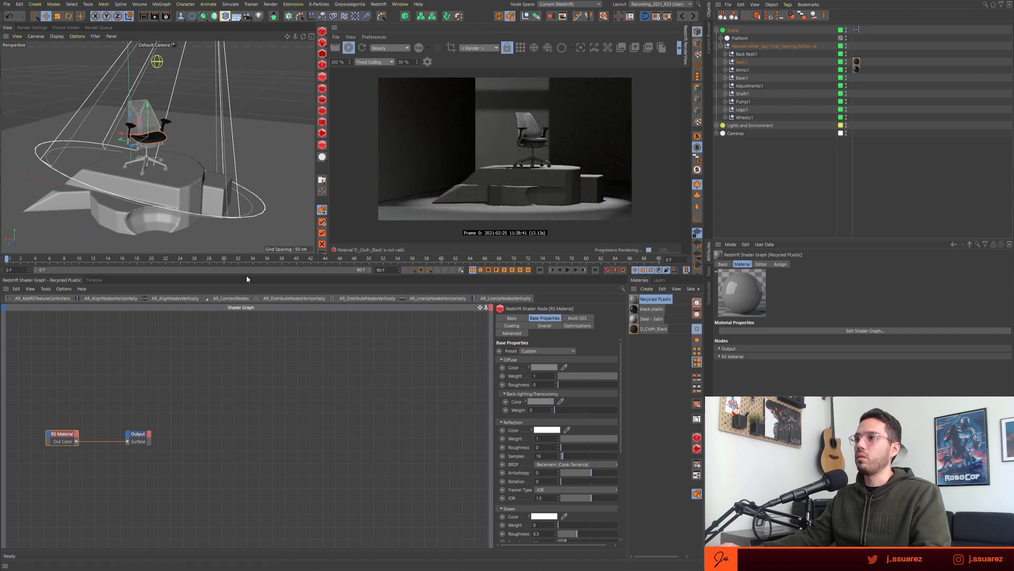
drag(246, 275, 268, 430)
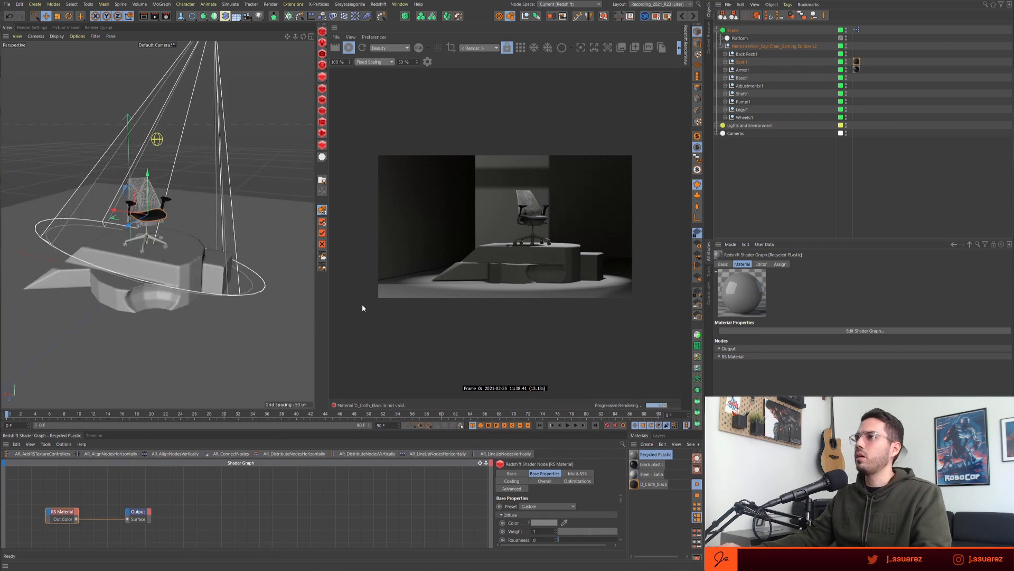
- Collapse the chair hierarchy, expand Lights and Environment, and disable the Cloner in the Walls group
click(720, 46)
click(720, 54)
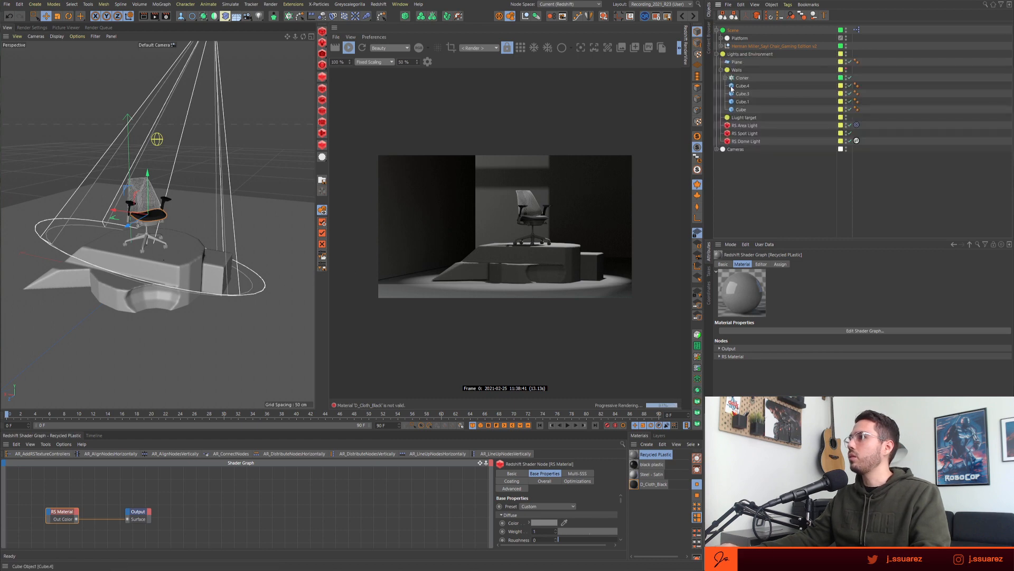
click(849, 78)
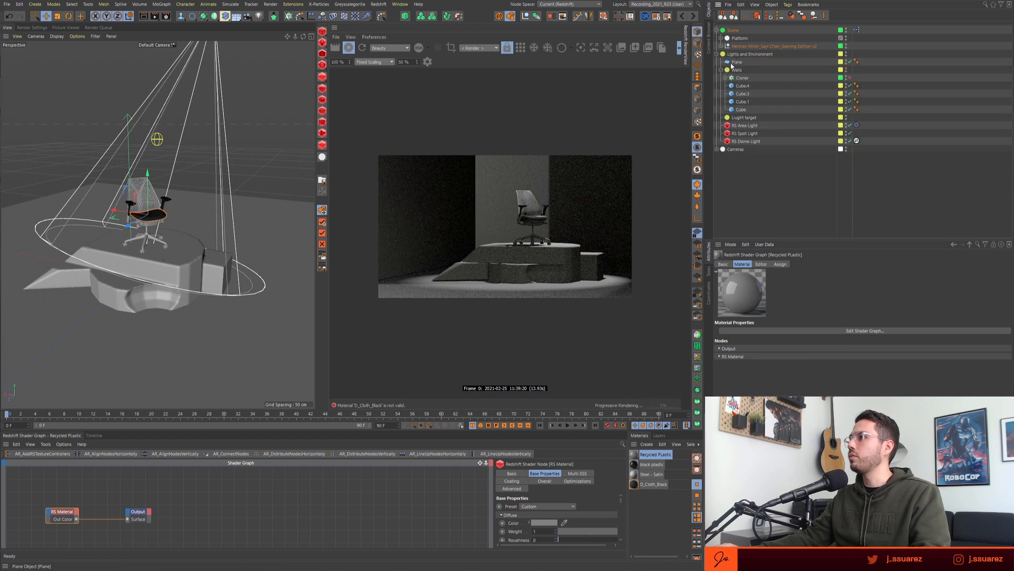
click(746, 126)
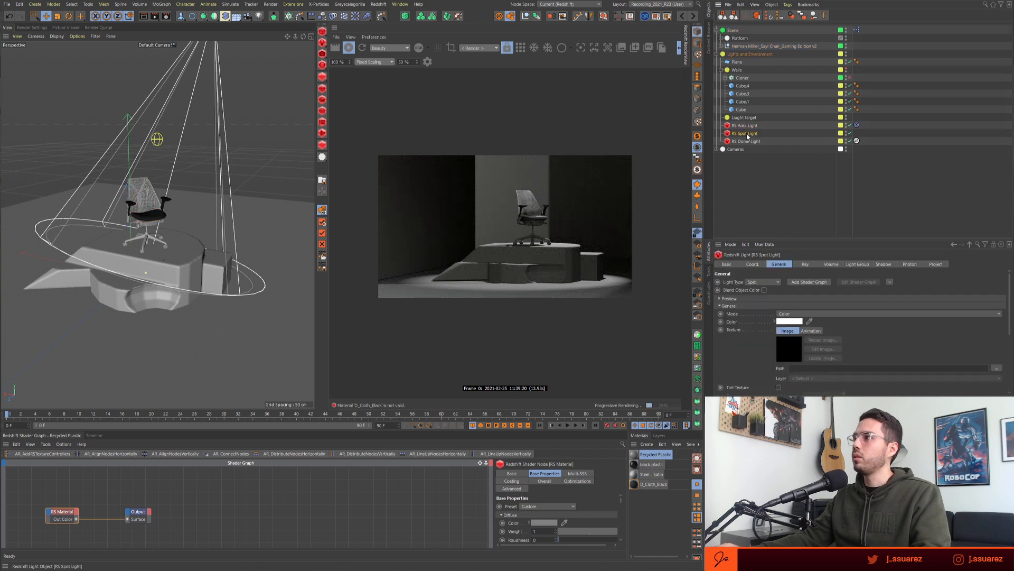
click(746, 141)
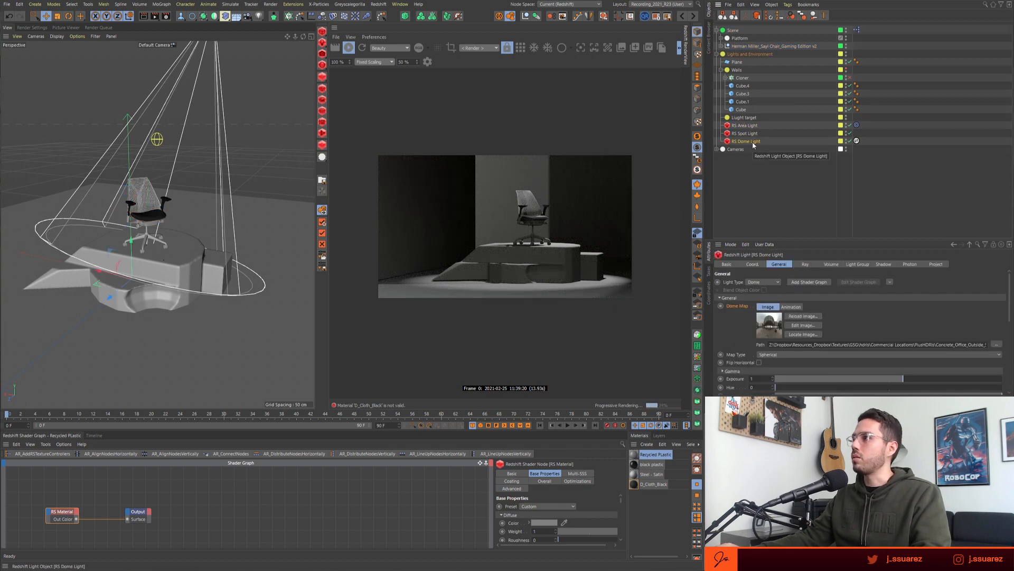
double_click(746, 141)
text(KEY )
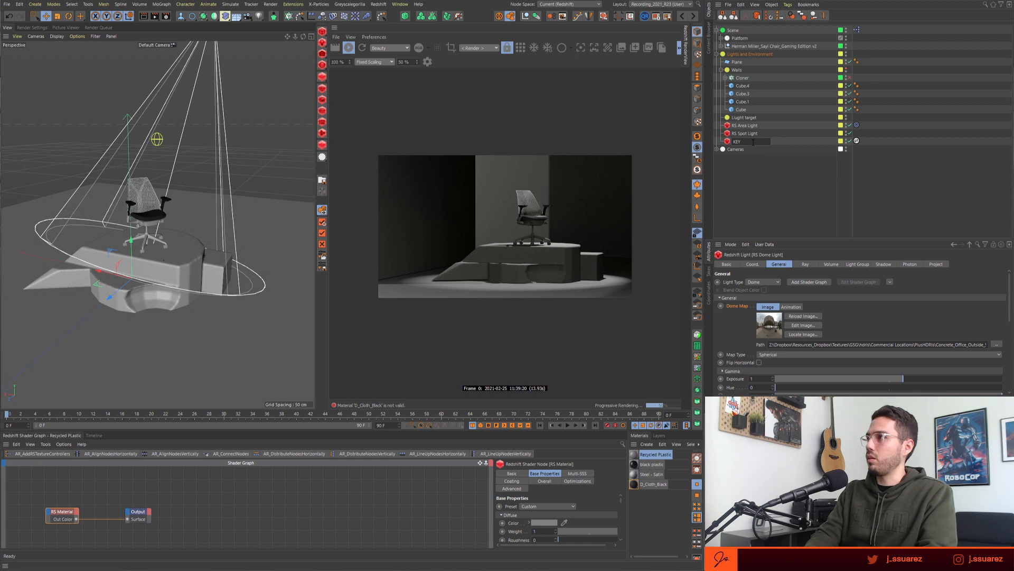
text(spot)
key(Return)
click(750, 133)
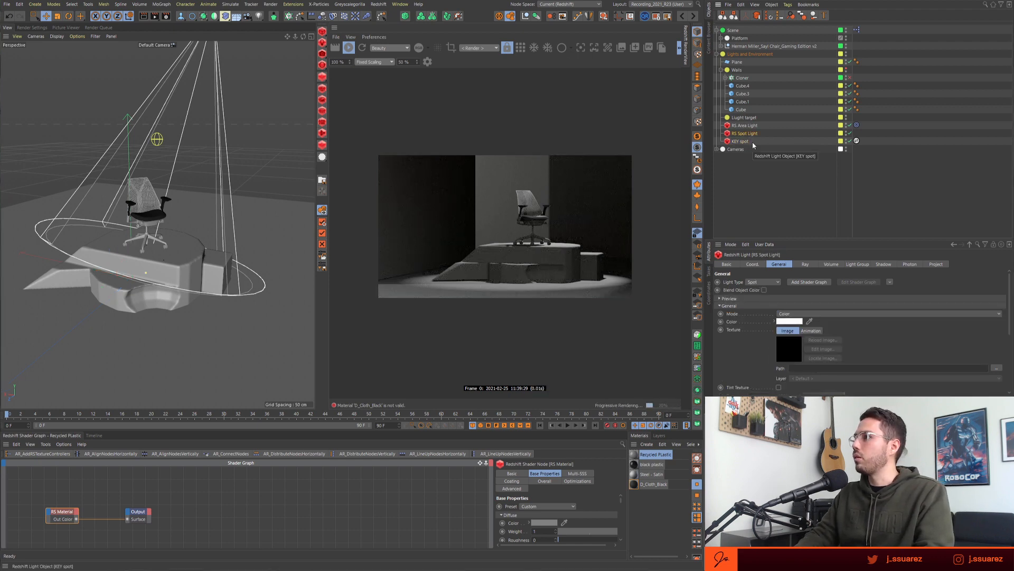
key(ctrl+z)
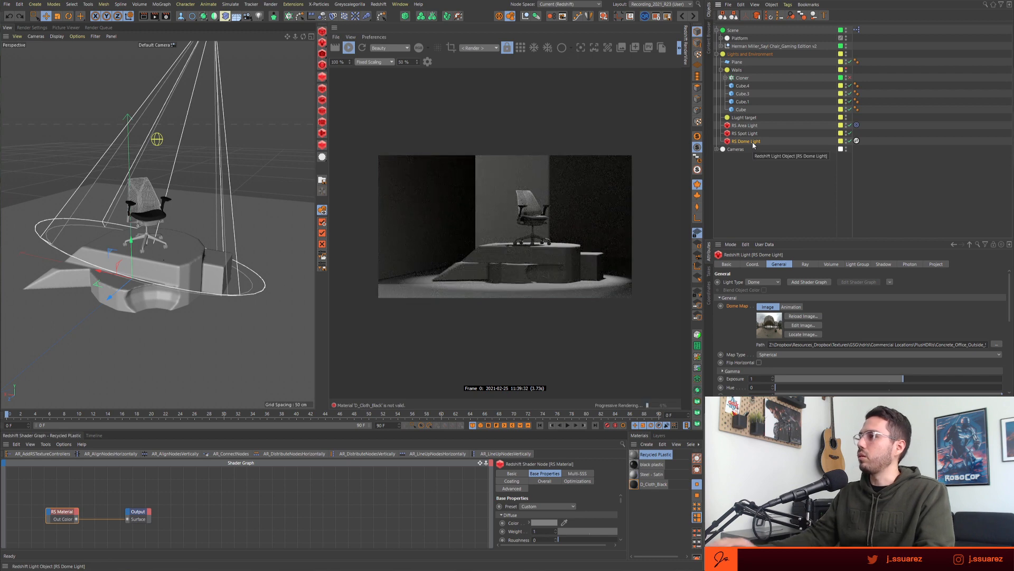
- Rename the RS Spot Light to Key spot and the RS Area Light to Back Key, and enlarge the attributes area
click(746, 133)
double_click(746, 133)
text(Key)
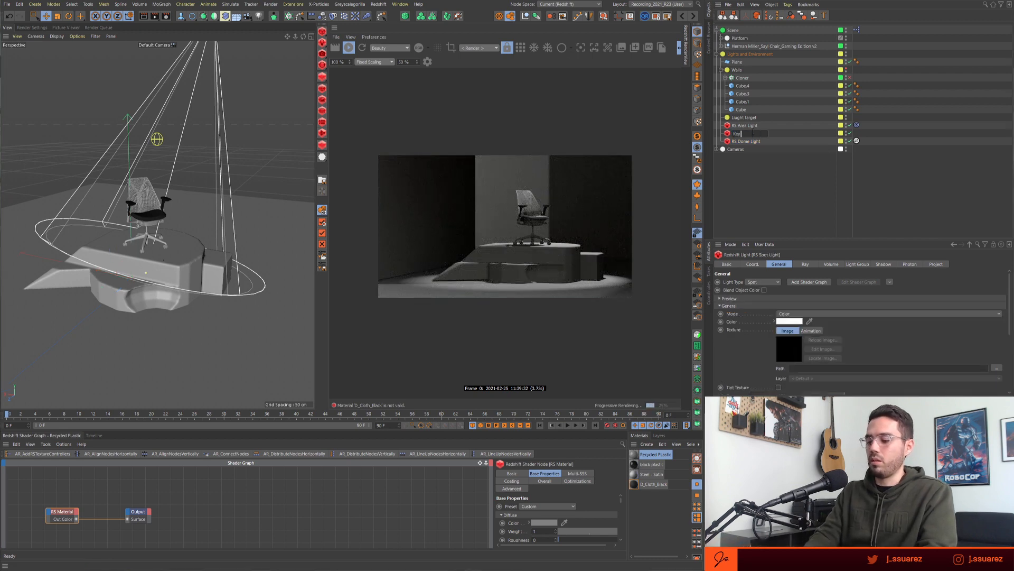
text( spot)
key(Up)
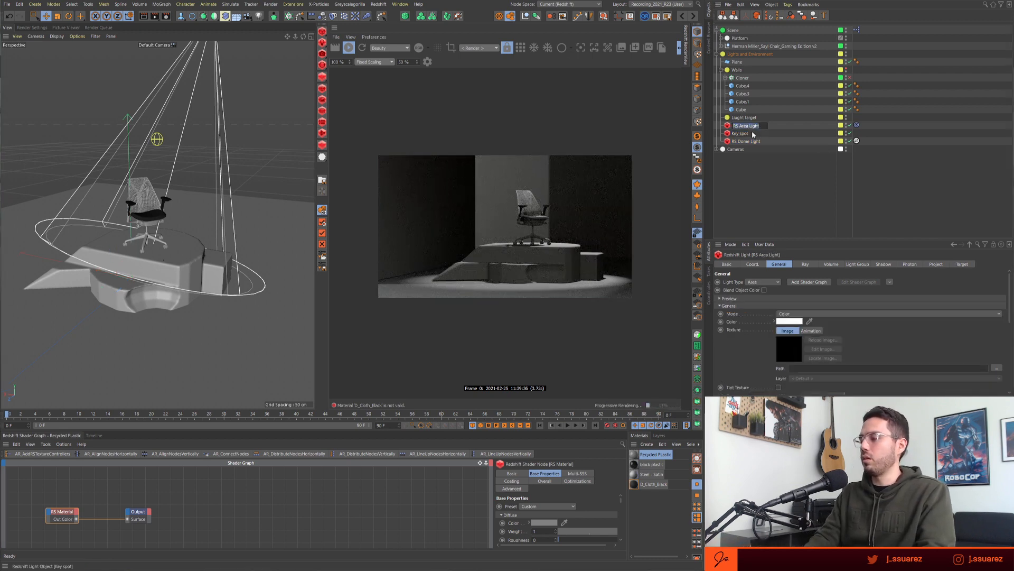
text(Back)
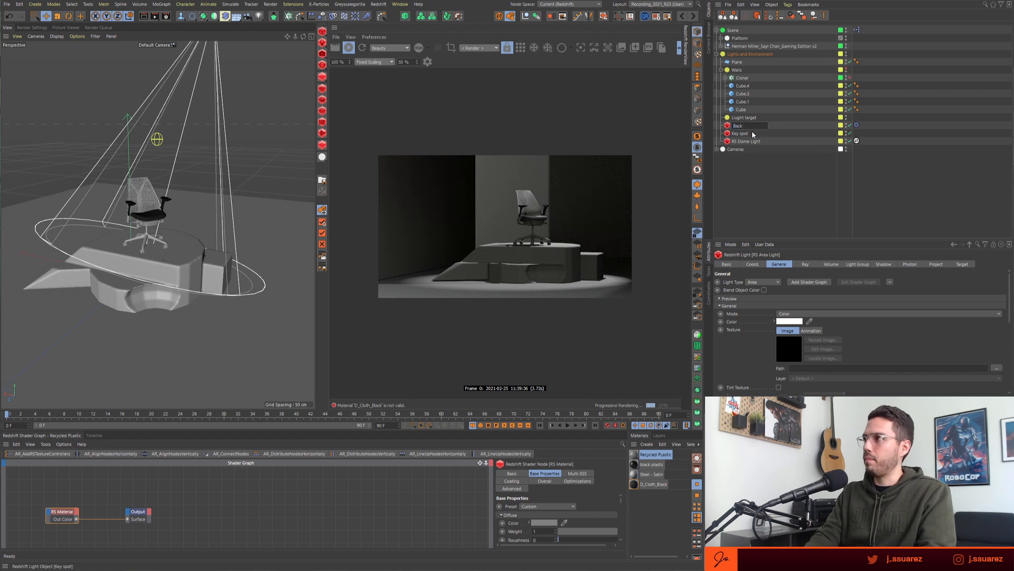
text( Key)
key(Return)
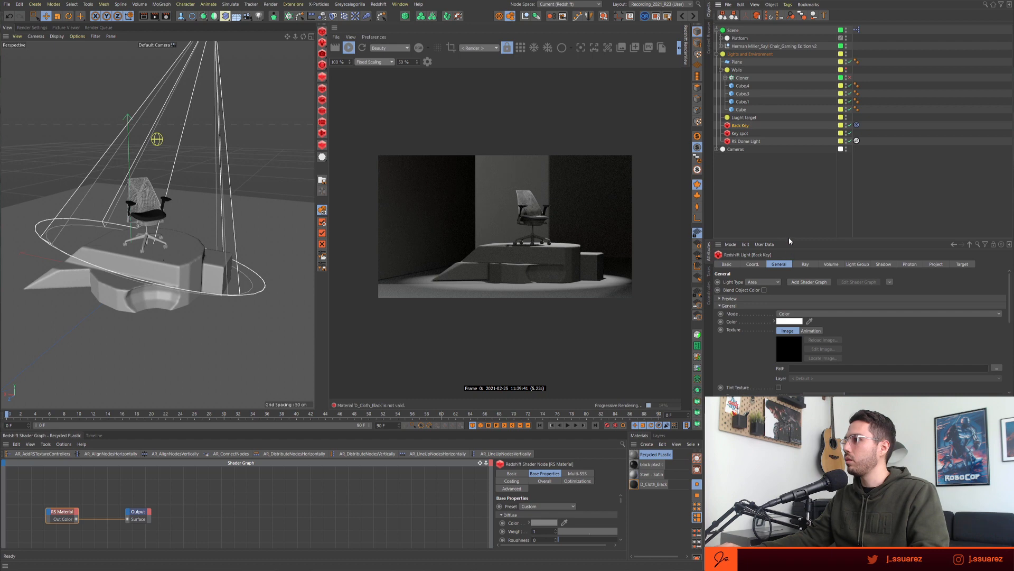
drag(789, 239, 789, 169)
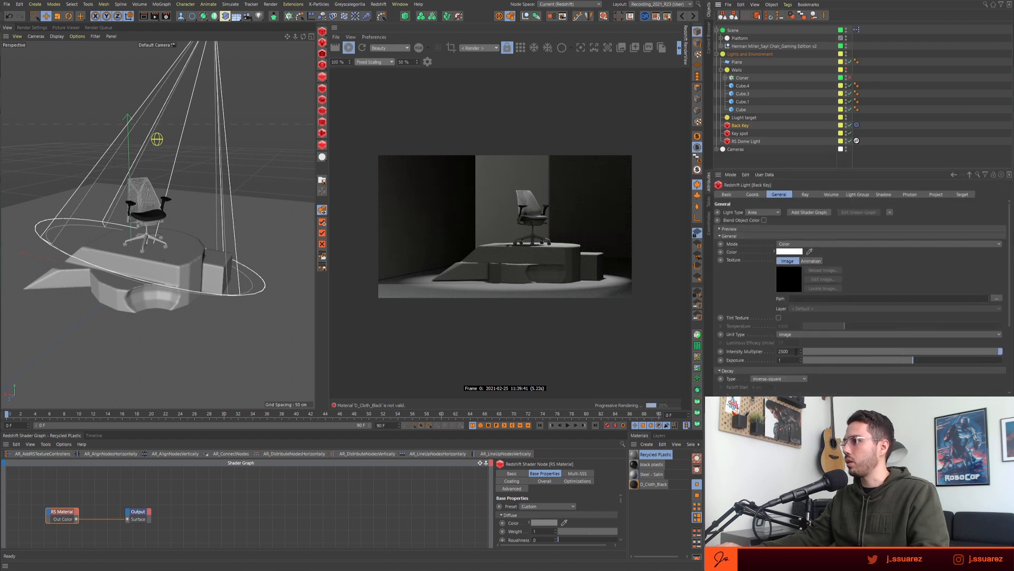
- Set the Back Key light's intensity multiplier to 4000 and make the attributes area slightly taller
drag(771, 350, 732, 352)
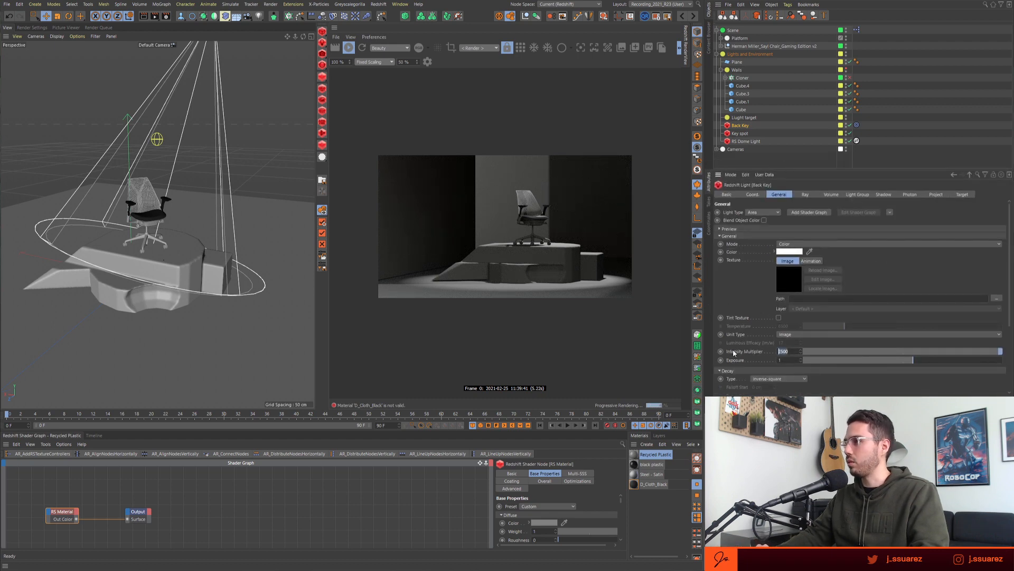
text(4000)
key(Return)
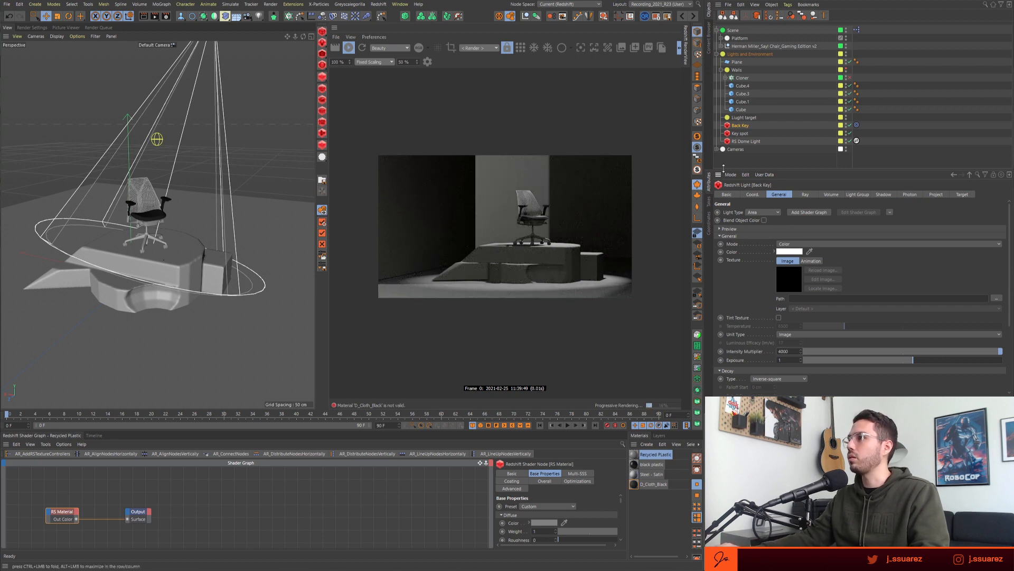
drag(725, 168, 725, 165)
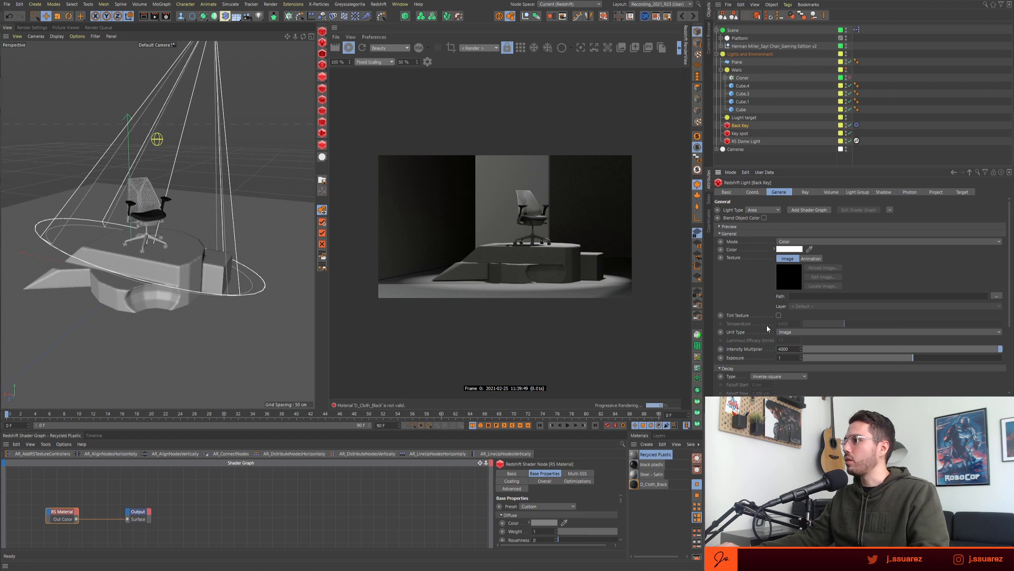
- Change the Back Key light's color to a bright pink-magenta, hex FF47F6
click(783, 249)
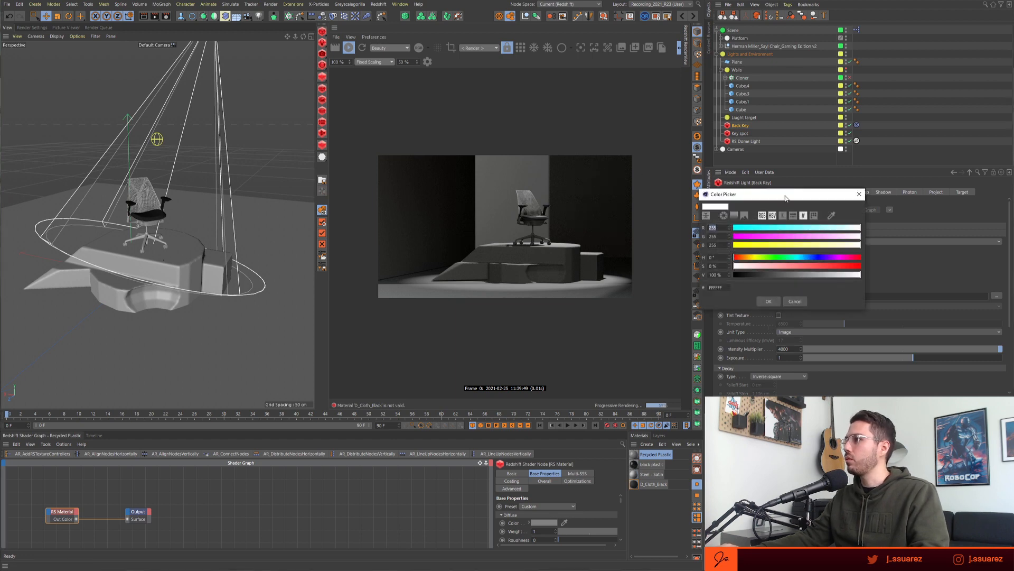
drag(786, 198, 808, 220)
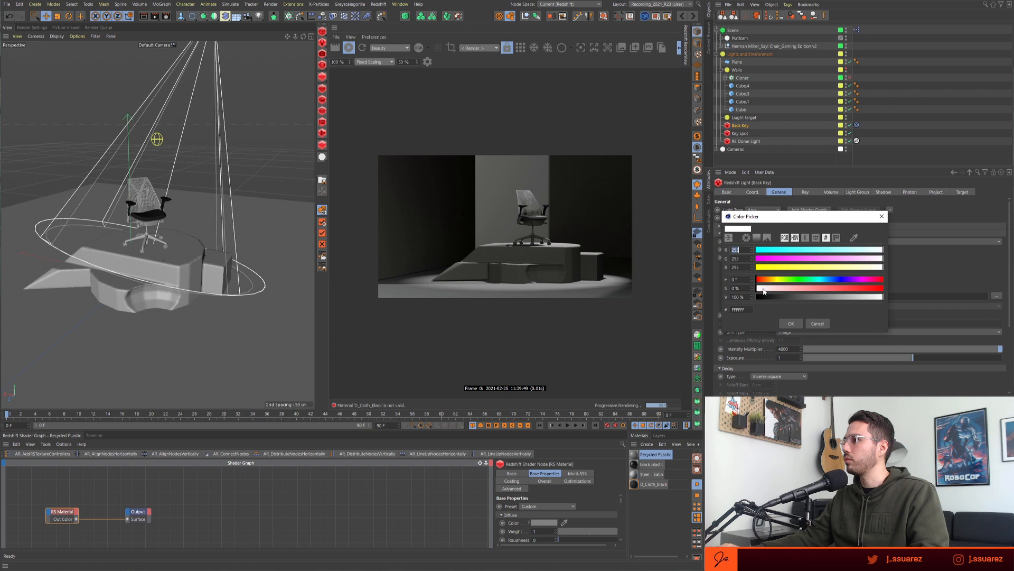
mouse_move(776, 283)
mouse_down()
mouse_move(870, 285)
mouse_move(850, 290)
mouse_up()
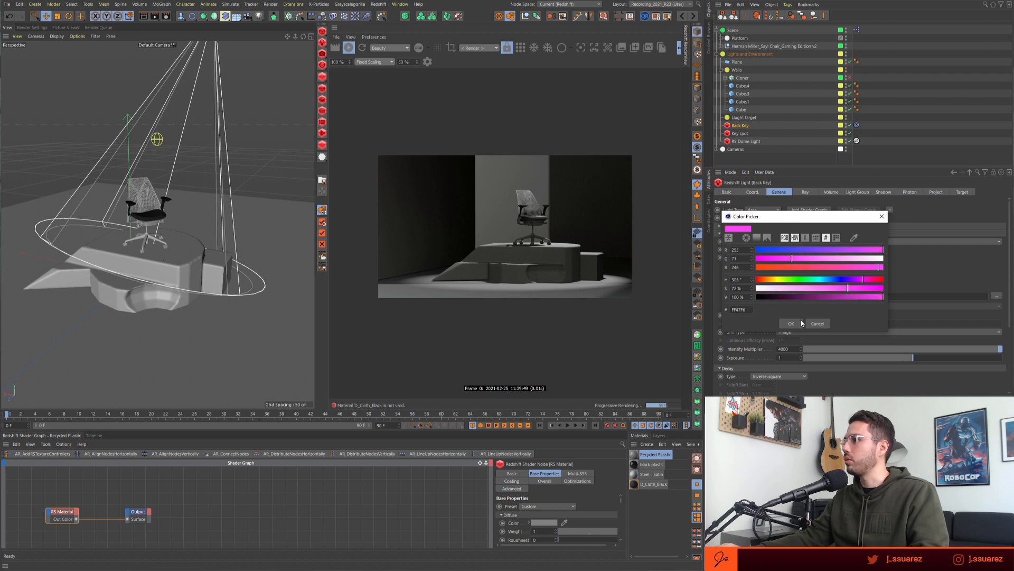
click(791, 323)
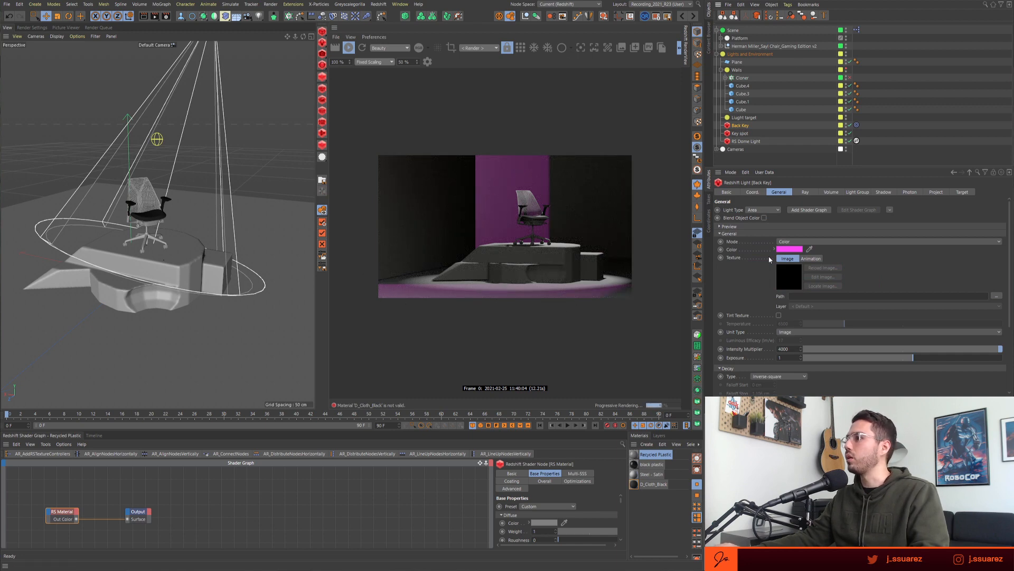
- Make the Walls group visible in the viewport and rename the wall cube behind the chair to back wall
click(936, 192)
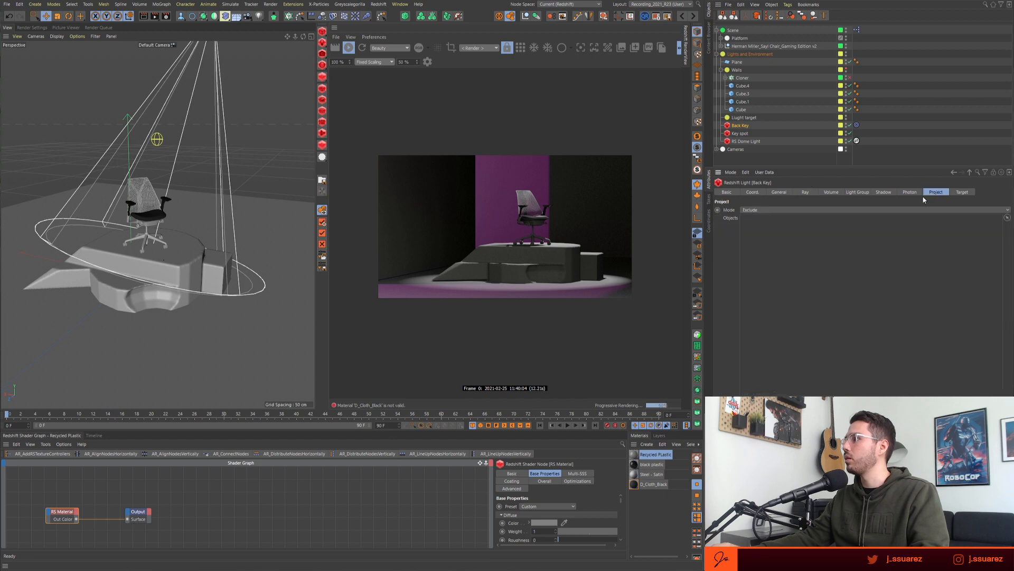
click(742, 86)
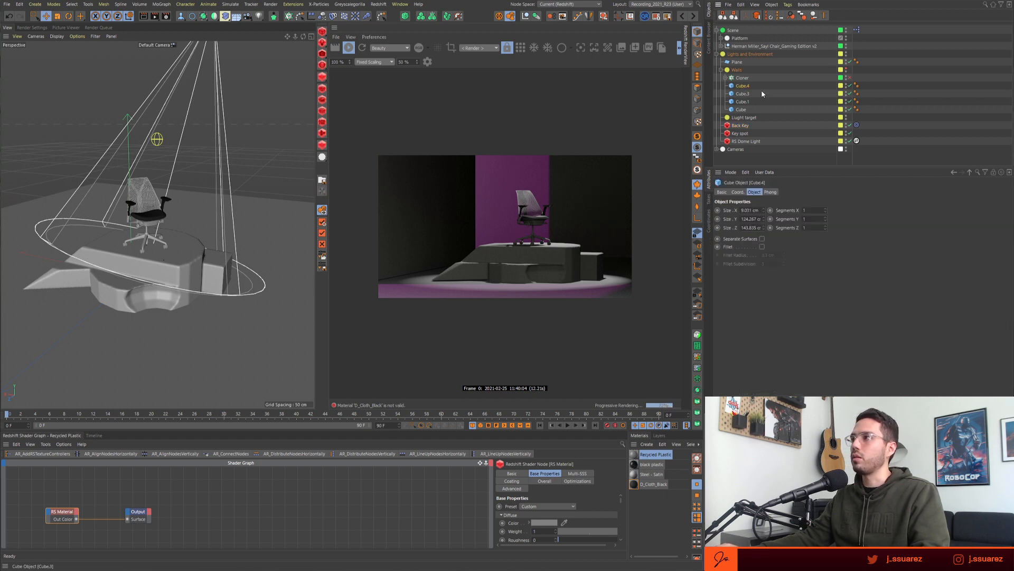
click(845, 69)
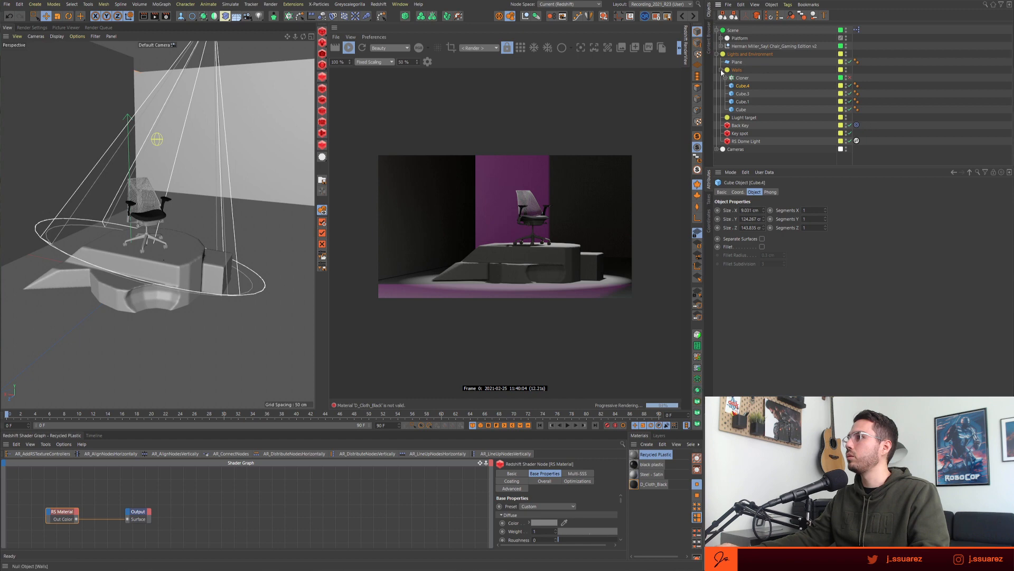
click(277, 118)
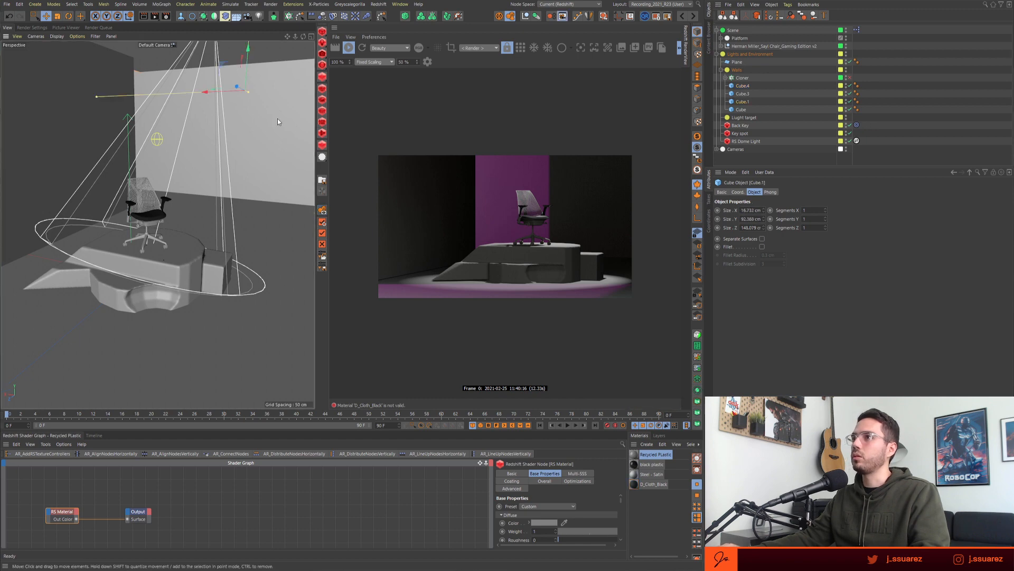
double_click(744, 102)
text(back wall)
key(Return)
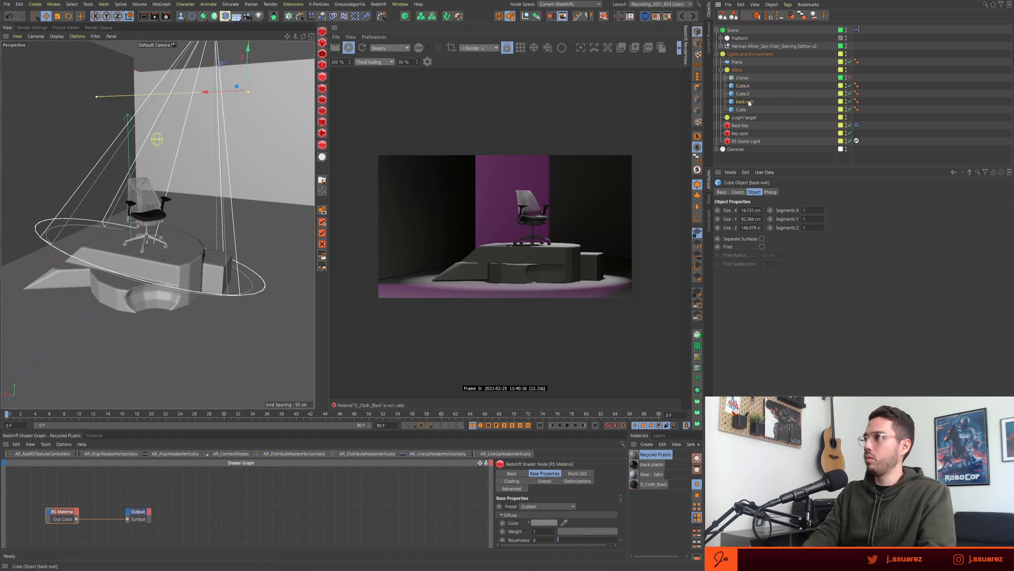
- Add back wall to the Back Key light's project object list and set the mode to Include
click(741, 126)
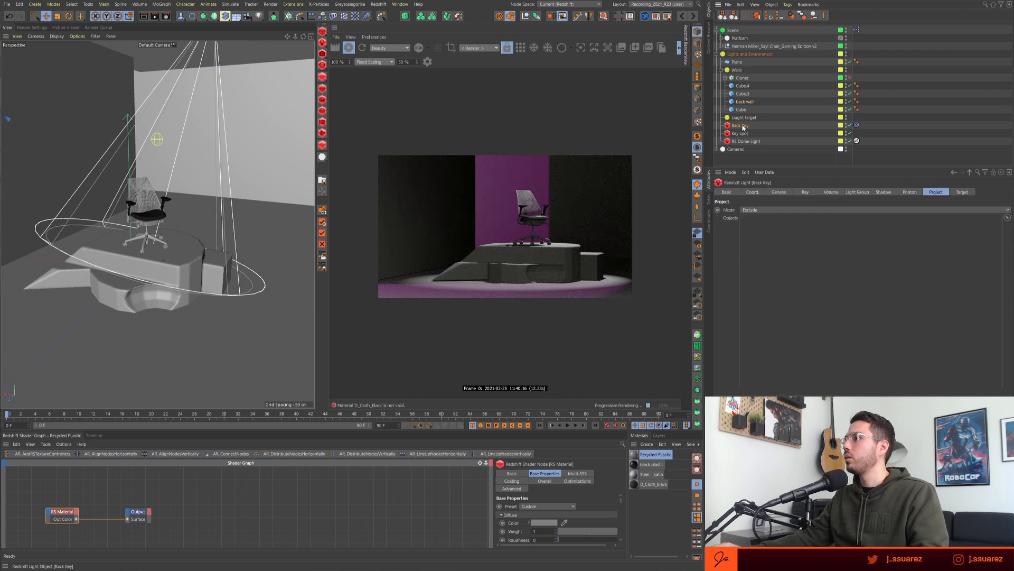
drag(747, 104, 849, 261)
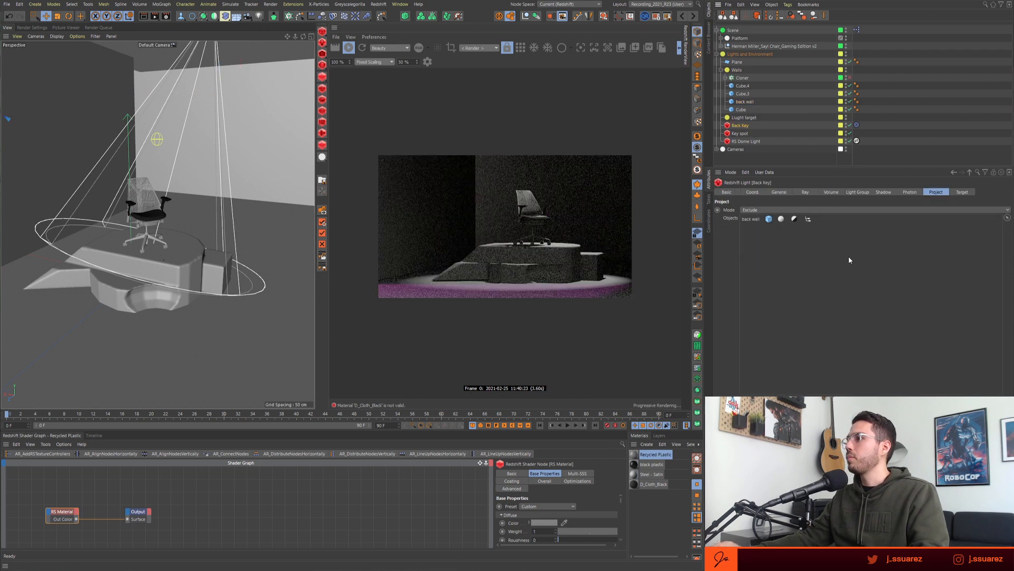
click(814, 211)
click(811, 203)
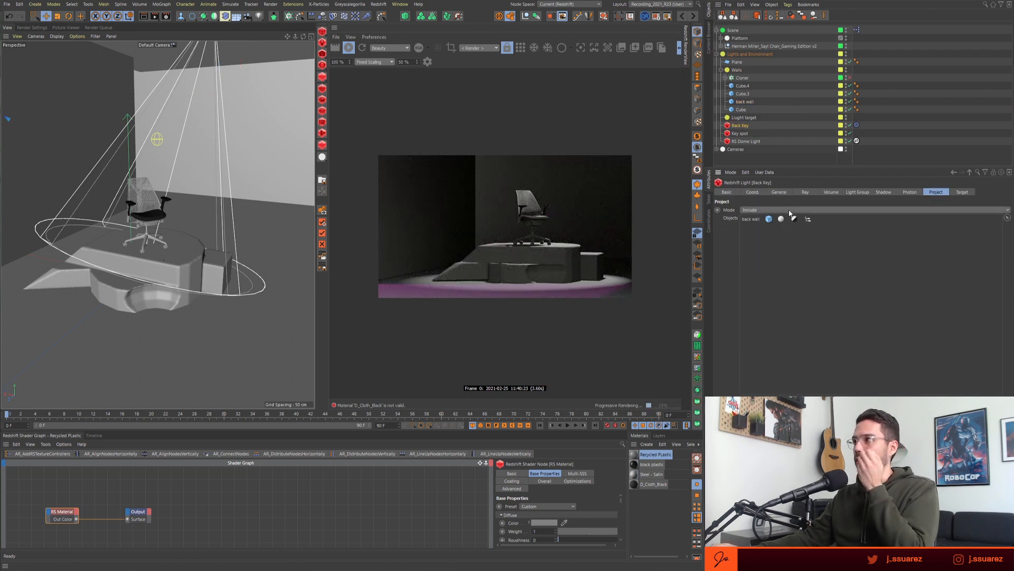
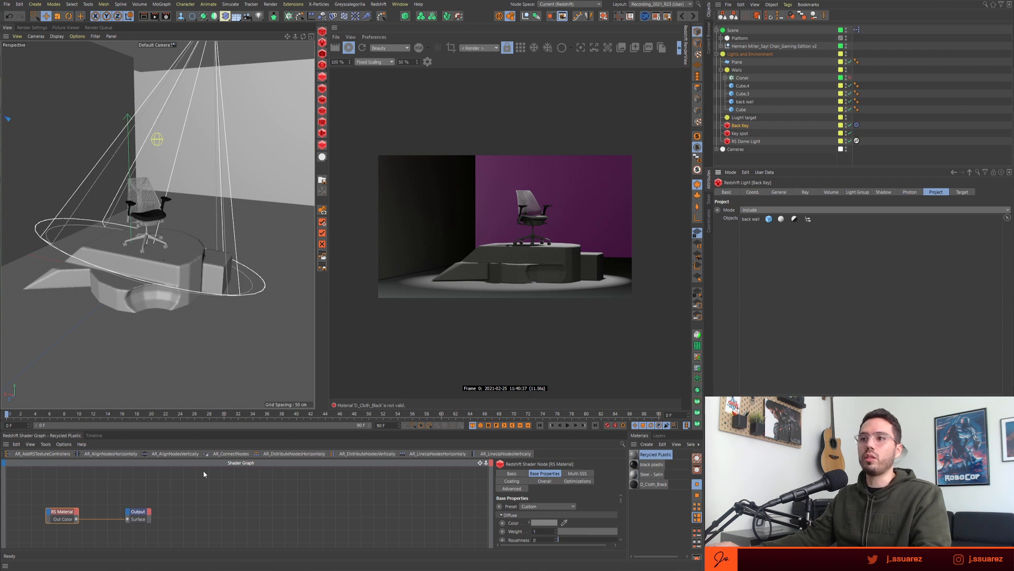
- Move the RS Material and Output nodes to the middle of the Shader Graph and make the graph area taller
drag(25, 492, 191, 544)
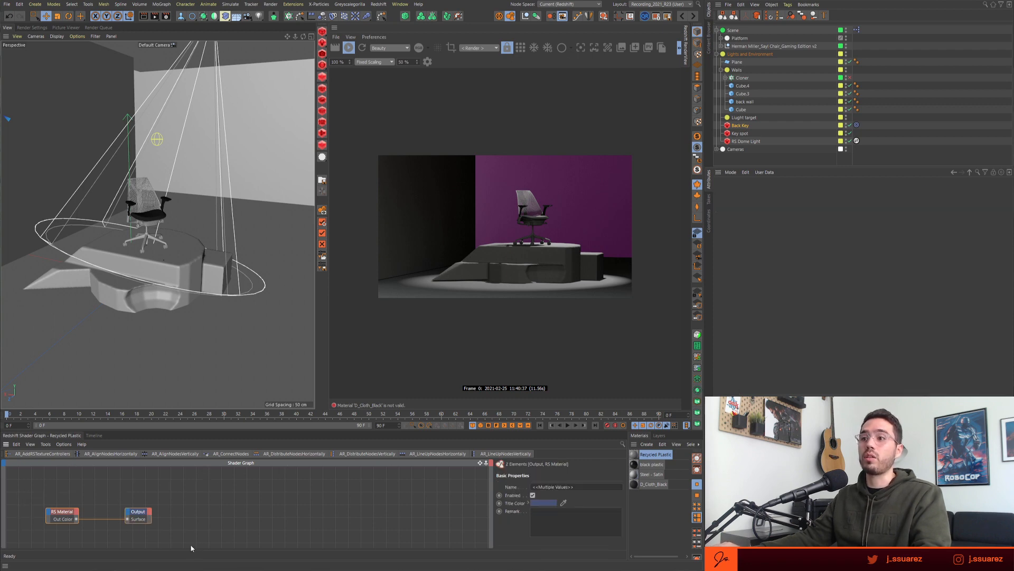
drag(66, 512, 259, 518)
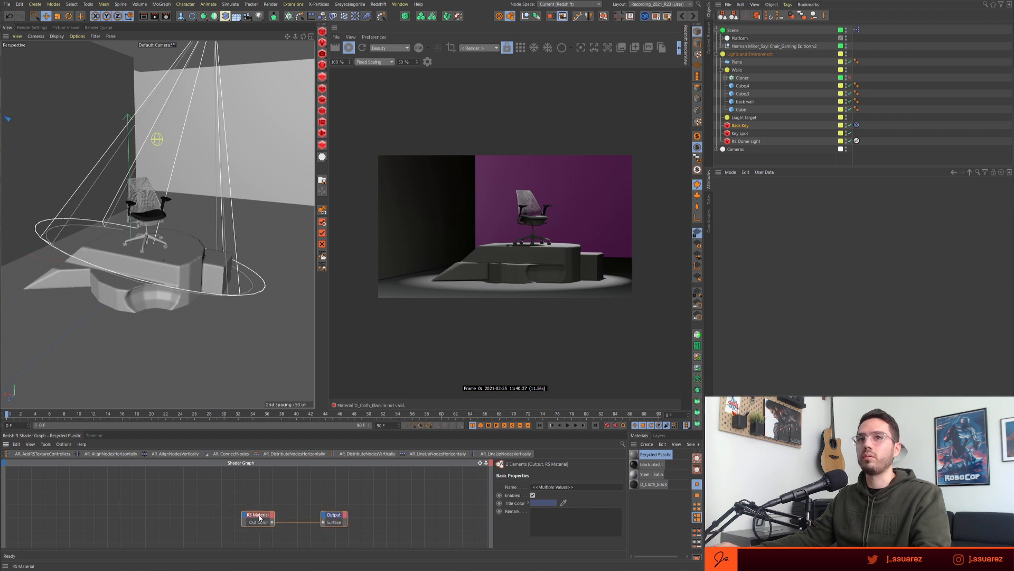
click(183, 505)
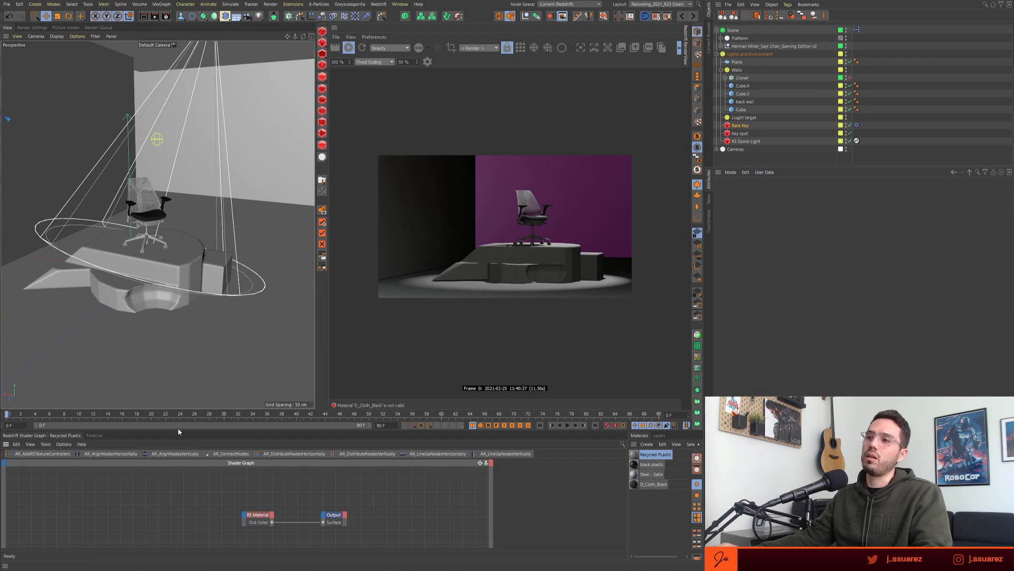
drag(177, 429, 176, 331)
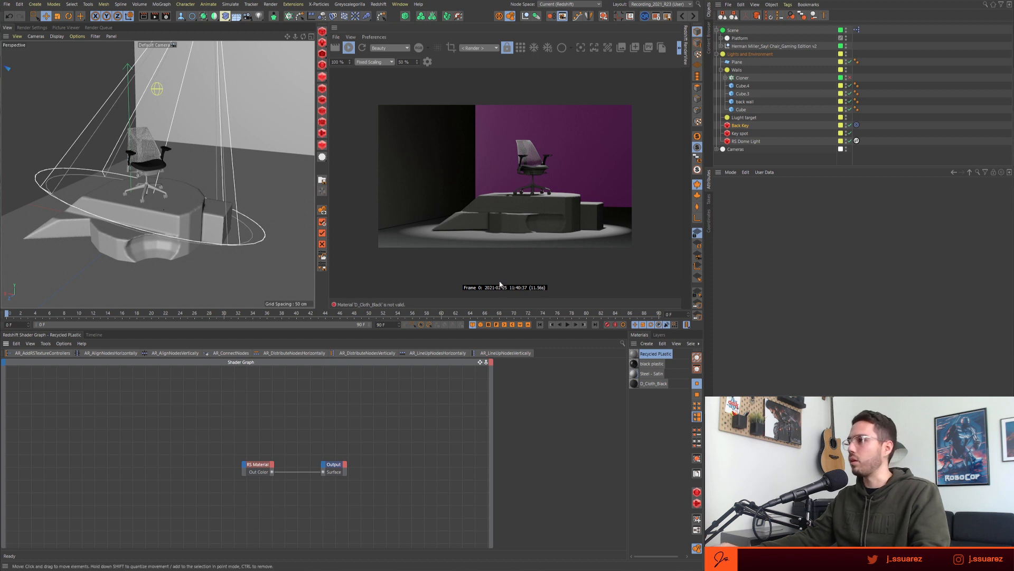
scroll(697, 231, down, 5)
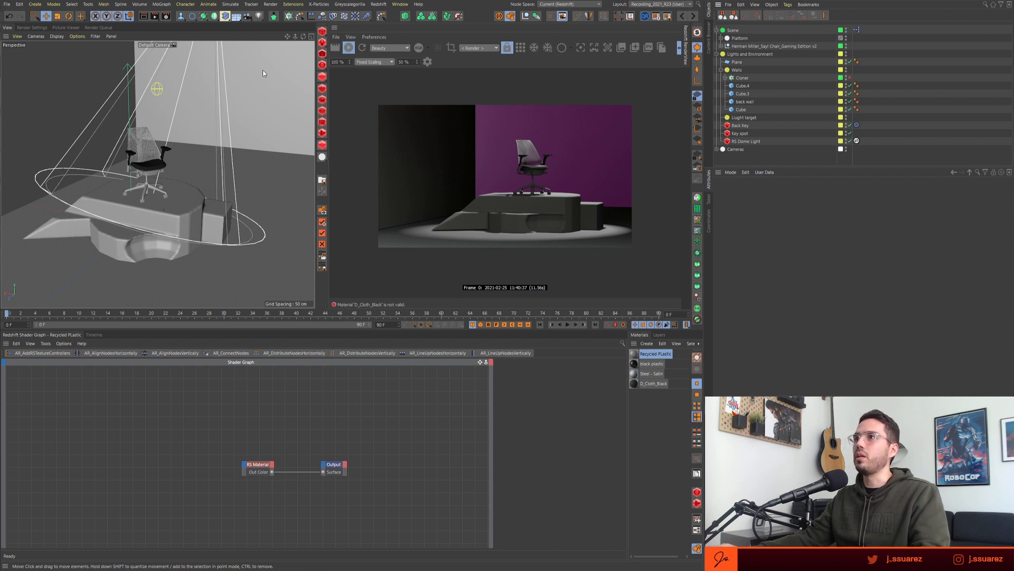
- Add a Plane primitive and move it outside the room, beside the walls
alt+right_drag(244, 122, 209, 130)
alt+drag(209, 127, 241, 216)
click(180, 15)
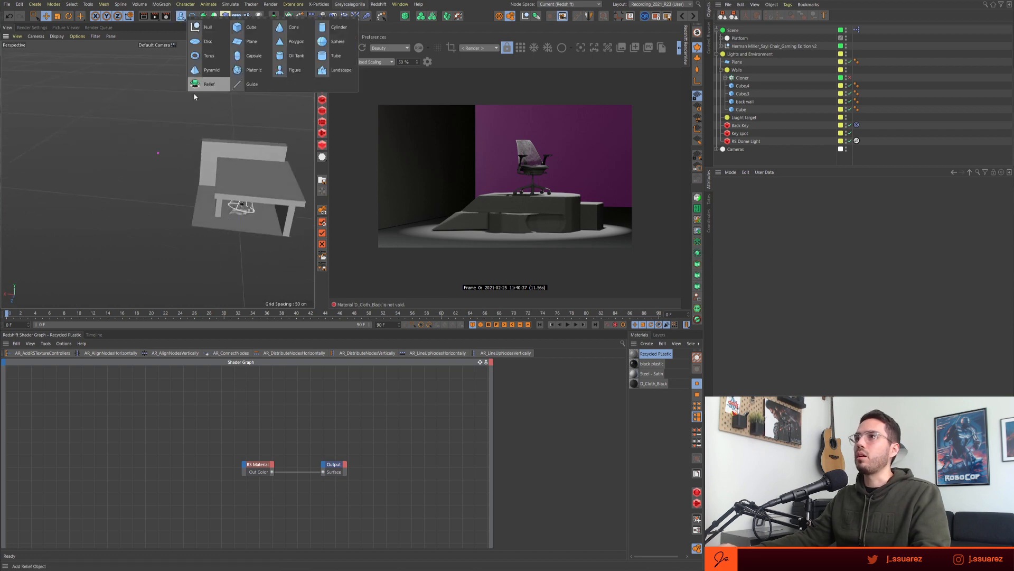
click(248, 43)
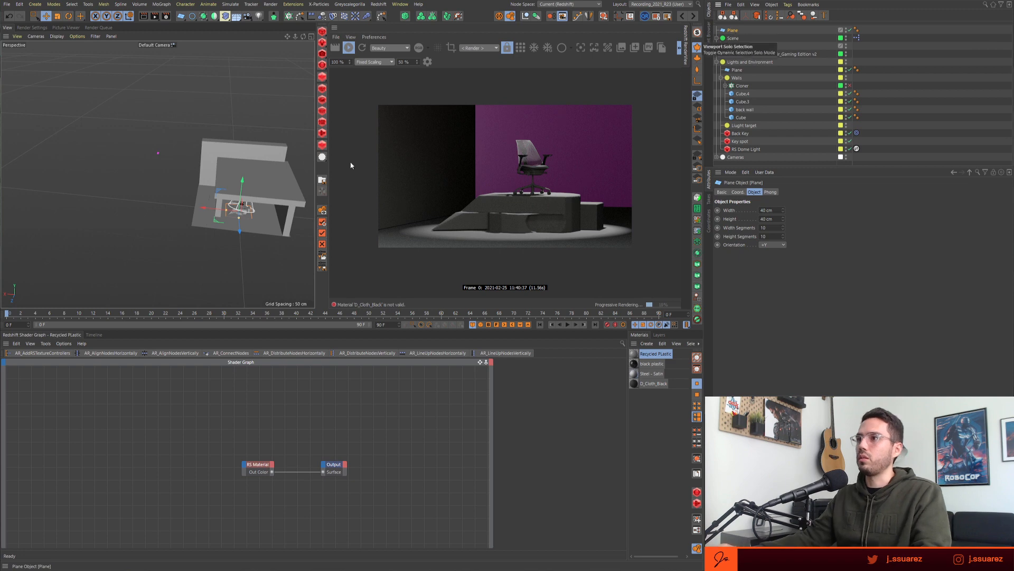
drag(226, 206, 204, 116)
- Rotate the new plane upright, scale it up to about 152 cm square and shift it toward the room's open side
key(r)
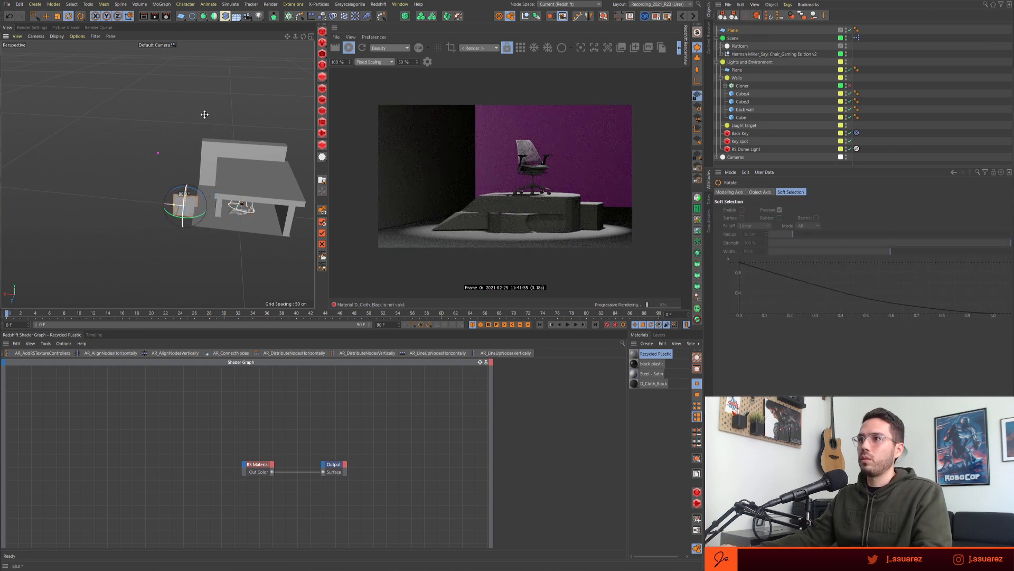
key(e)
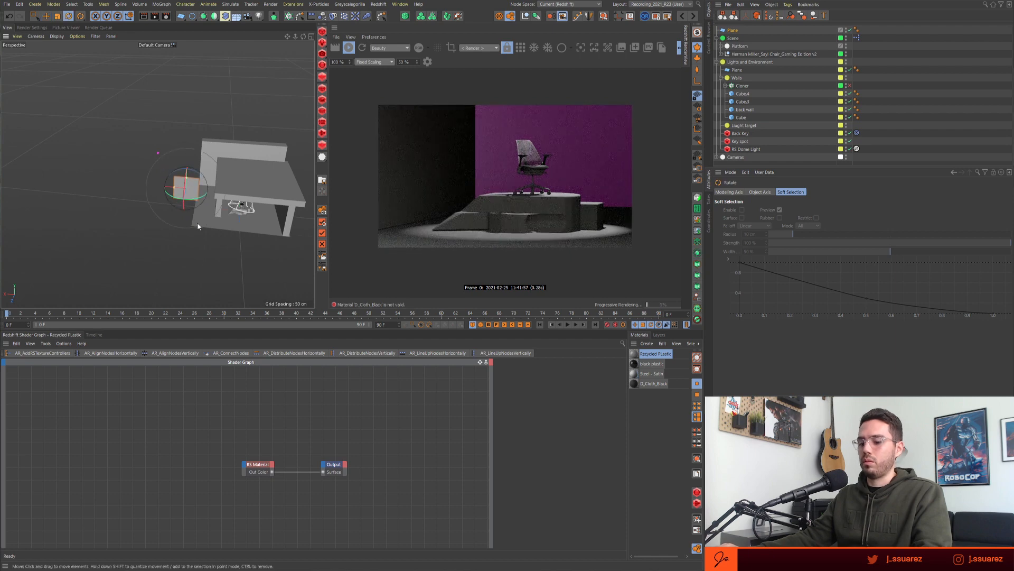
mouse_move(208, 196)
mouse_down()
mouse_move(218, 185)
mouse_move(211, 193)
mouse_up()
key(e)
key(t)
drag(170, 256, 236, 255)
key(e)
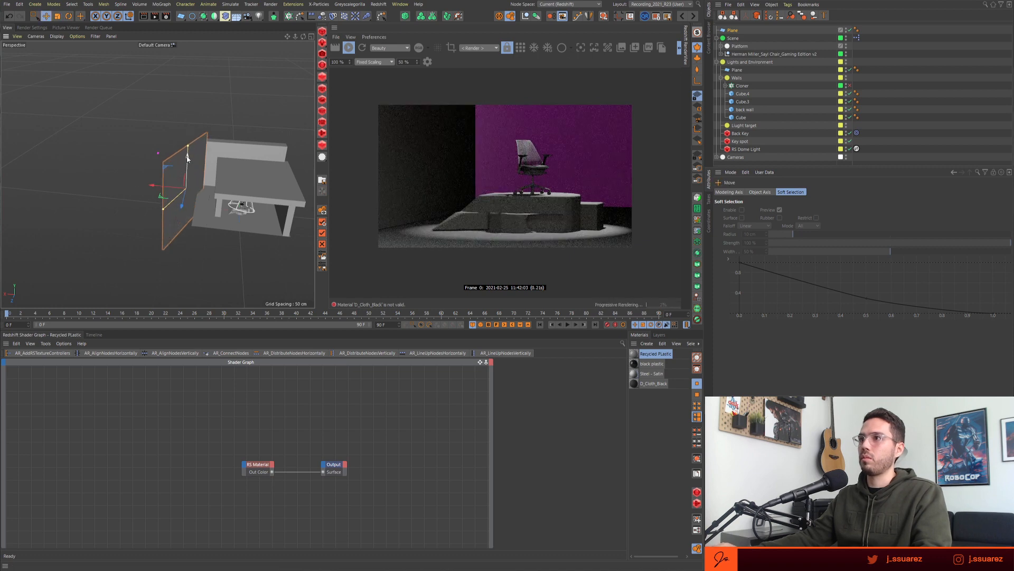
alt+drag(206, 160, 281, 246)
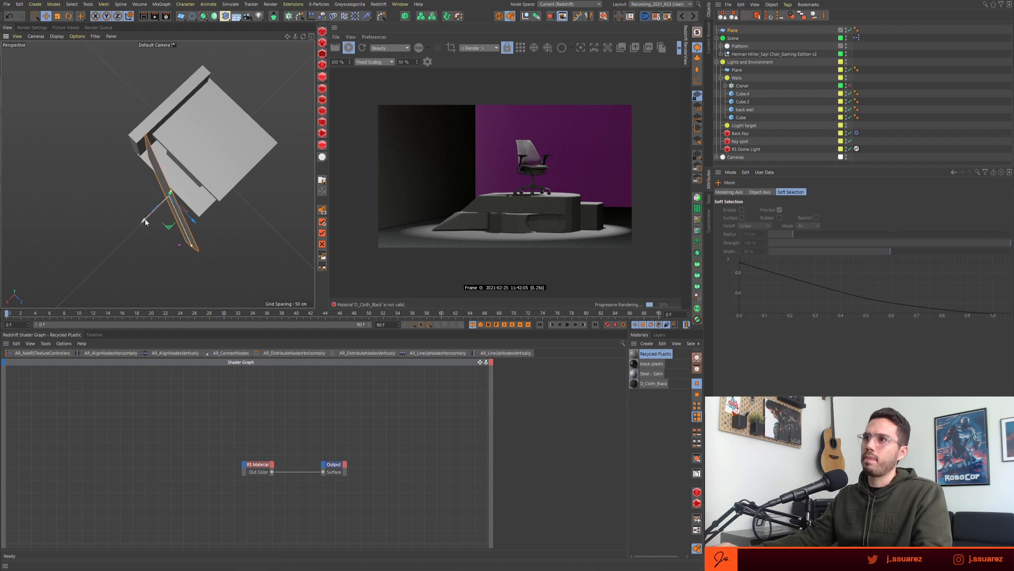
drag(144, 222, 150, 218)
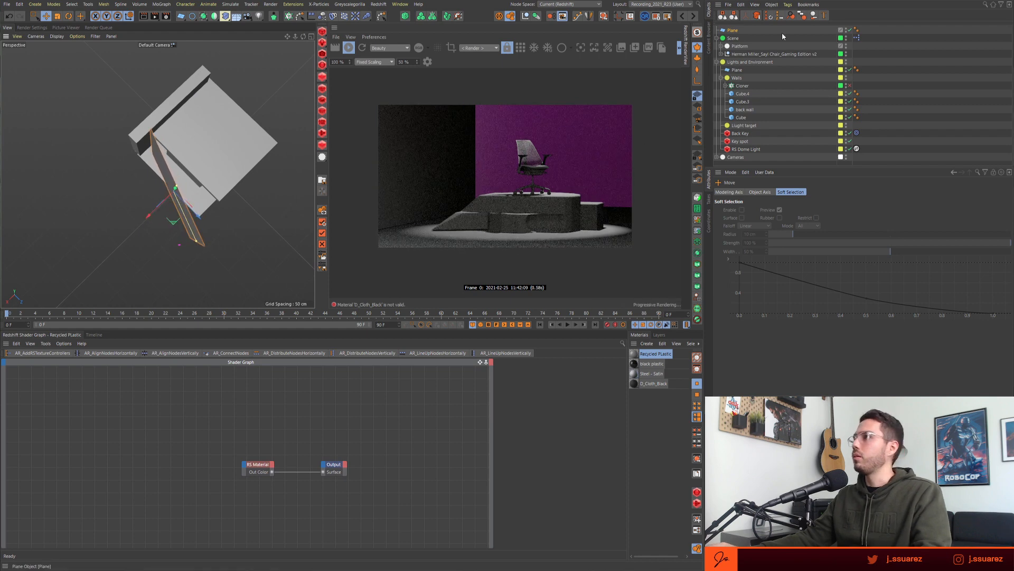
- Reduce the Back Key light's spread to about 0.13 and its intensity multiplier to 97.82
click(740, 134)
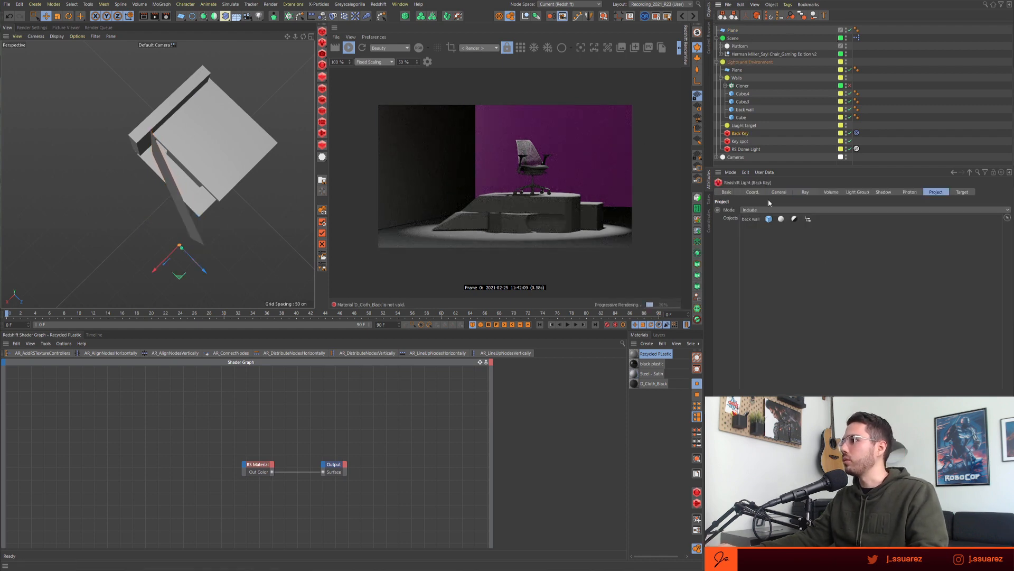
click(778, 191)
scroll(974, 379, down, 3)
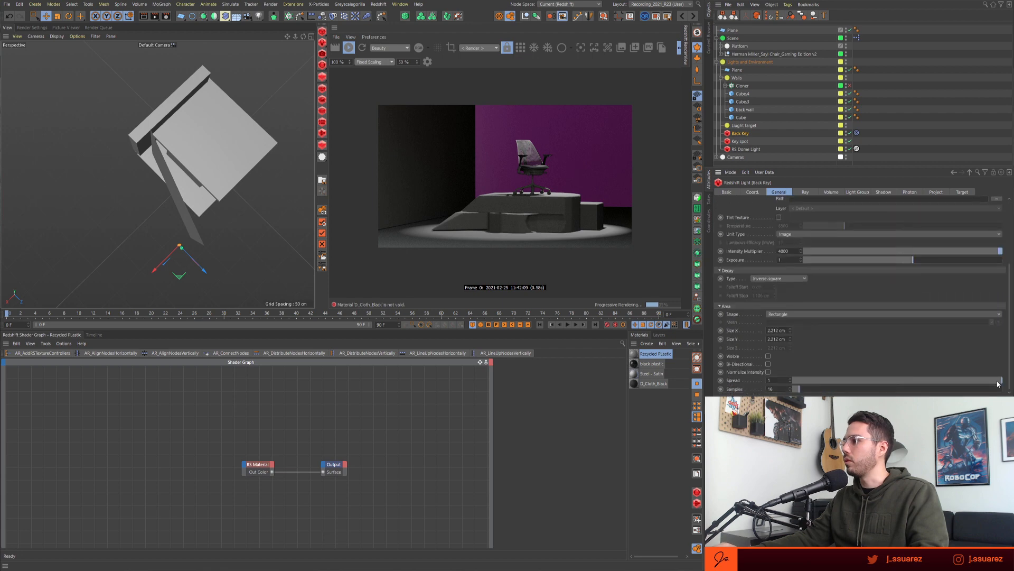
drag(998, 382, 840, 380)
mouse_move(1000, 252)
mouse_down()
mouse_move(987, 254)
mouse_move(999, 252)
mouse_up()
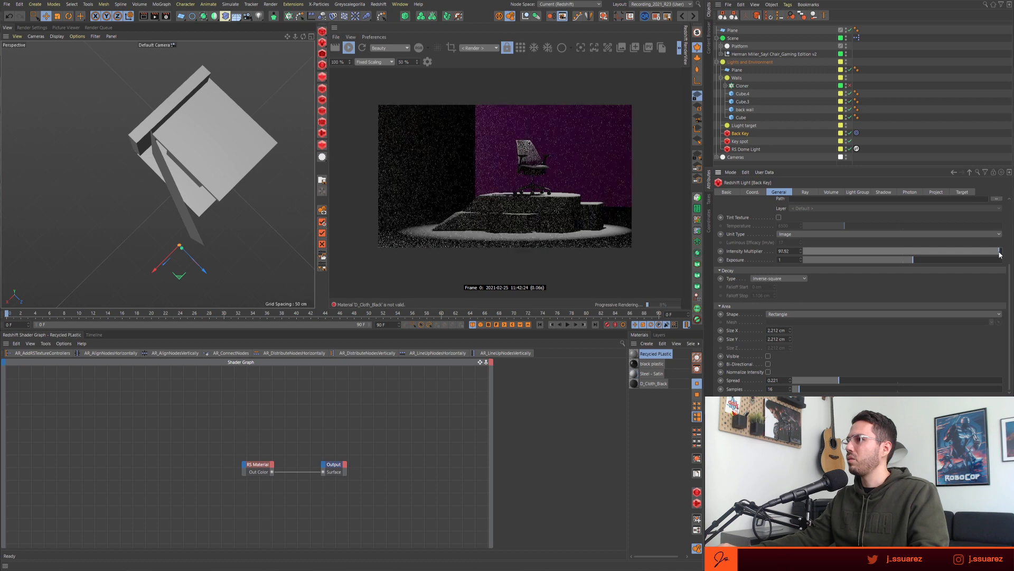
drag(843, 383, 819, 382)
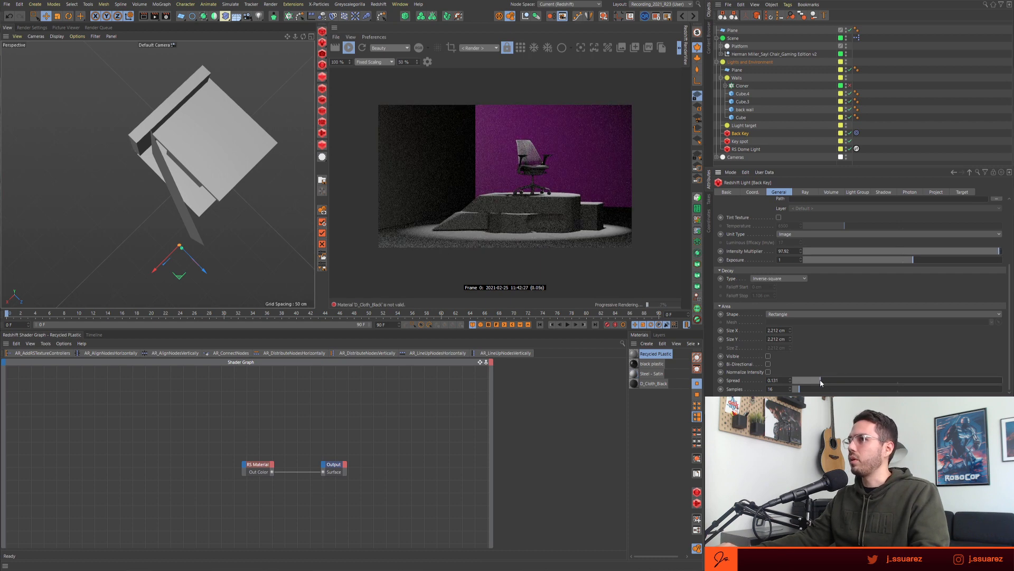
- Clear the Back Key light's project object list and set its mode to Exclude so every object can receive or block it
key(e)
alt+drag(207, 213, 259, 119)
click(193, 191)
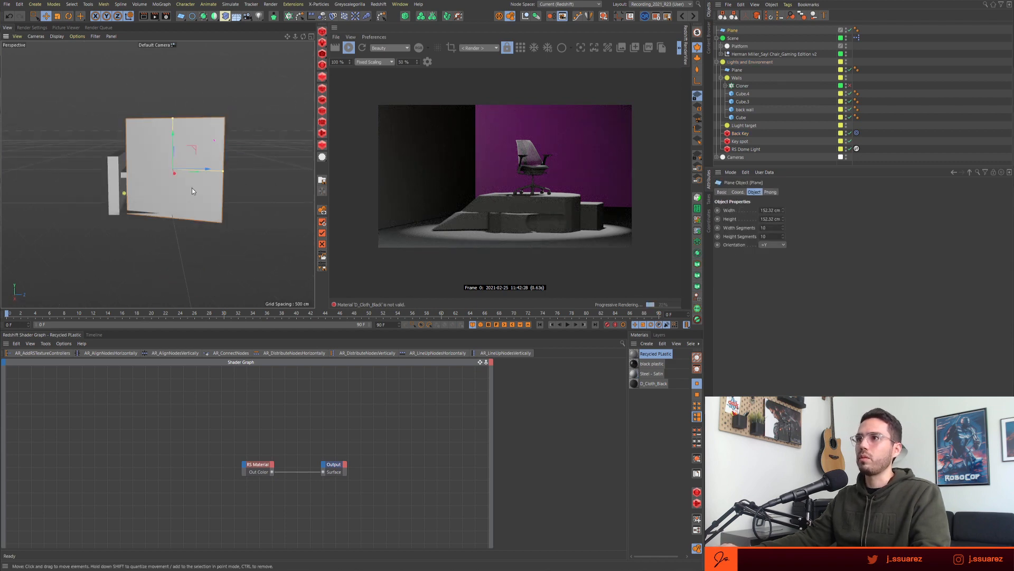
mouse_move(212, 180)
alt+mouse_down()
mouse_move(182, 182)
mouse_move(205, 189)
mouse_move(183, 173)
mouse_move(204, 175)
alt+mouse_up()
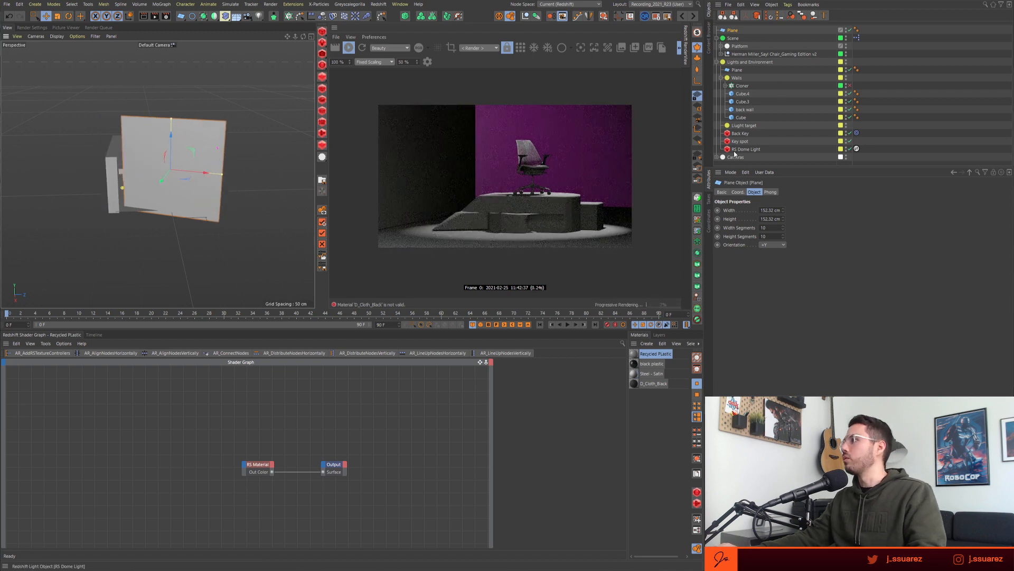
click(740, 134)
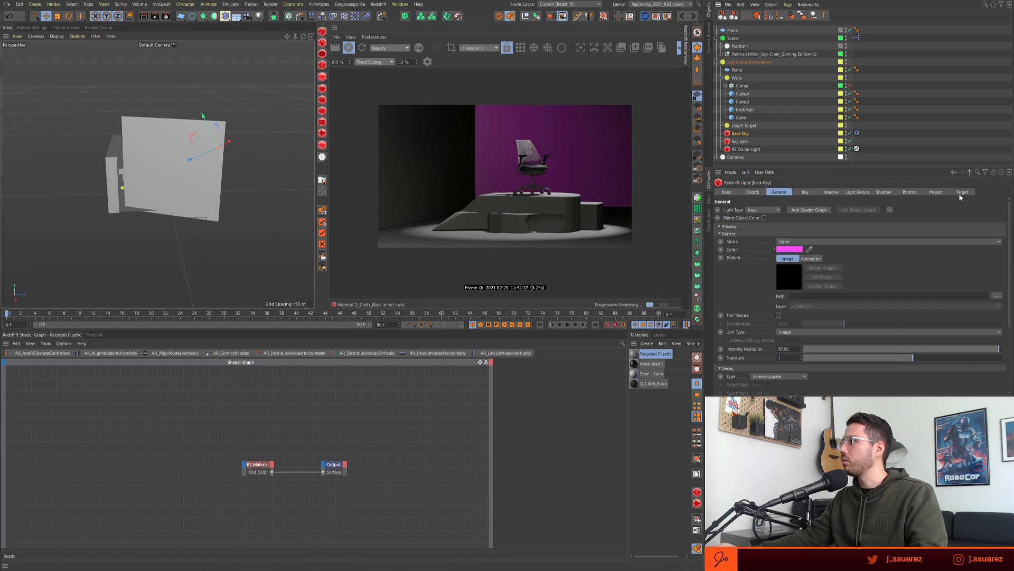
click(935, 192)
key(Delete)
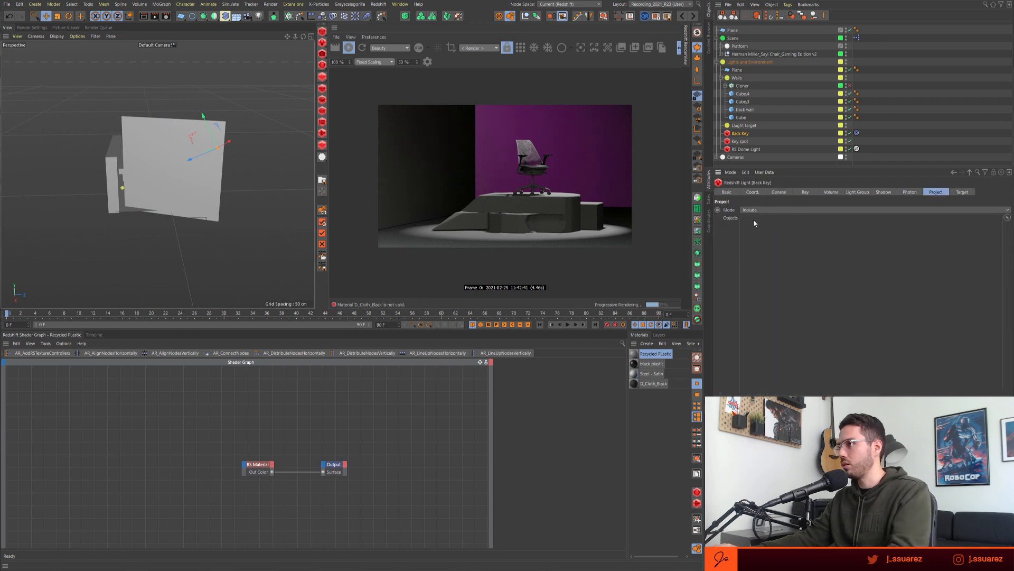
click(758, 209)
click(756, 216)
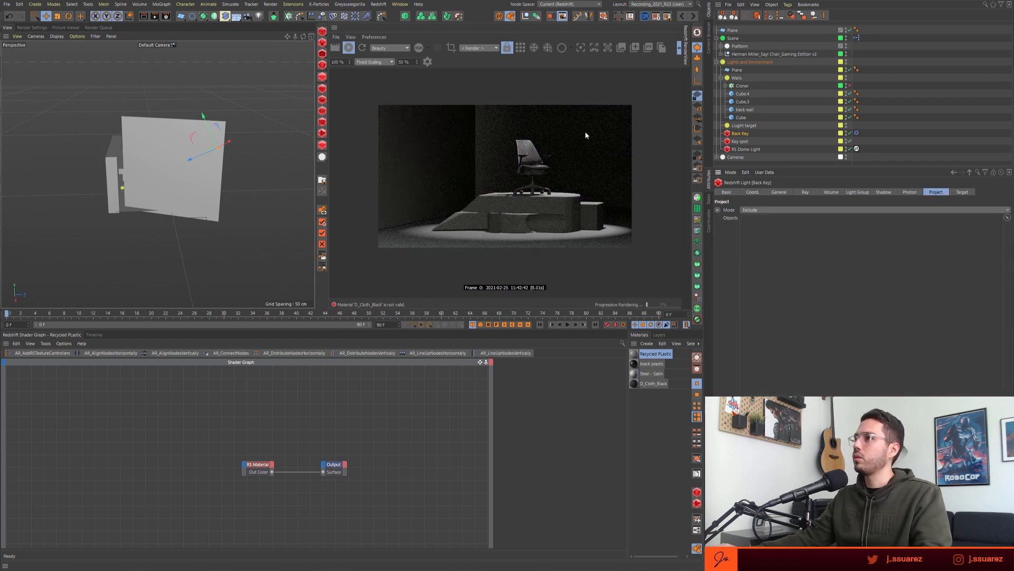
- Slide the upright plane about 44 cm sideways so it blocks only part of the magenta light on the back wall
click(192, 198)
drag(206, 173, 249, 179)
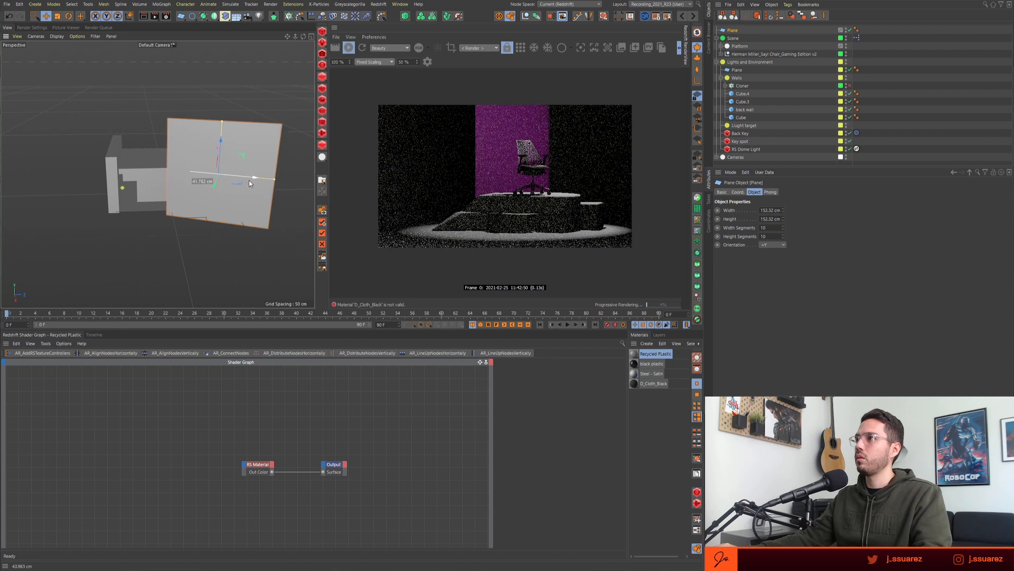
- Set the Back Key light's intensity multiplier to 200 and its spread to about 0.11
click(740, 134)
click(785, 192)
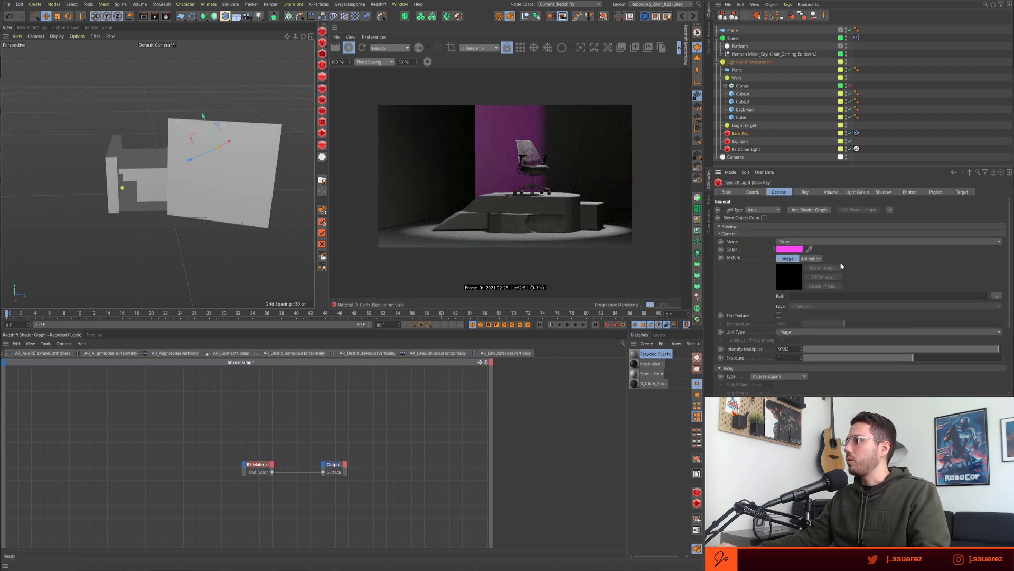
drag(791, 348, 715, 340)
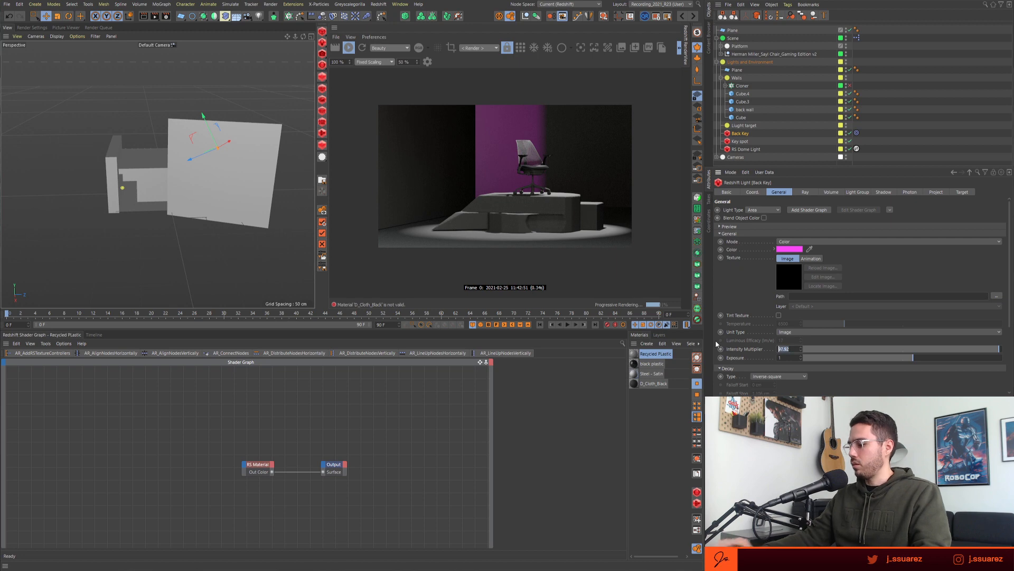
text(200)
key(Return)
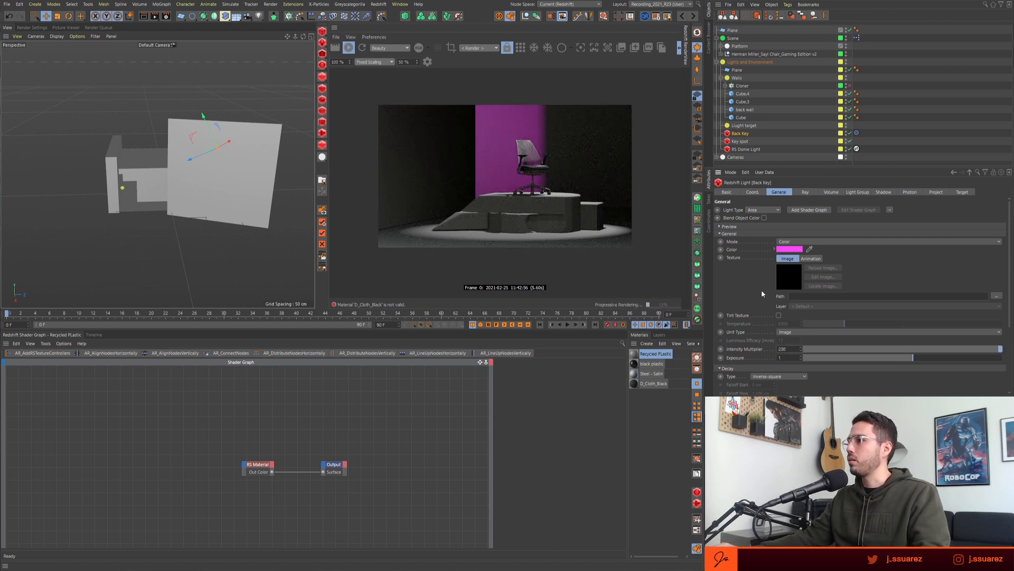
scroll(804, 353, down, 3)
drag(824, 380, 815, 382)
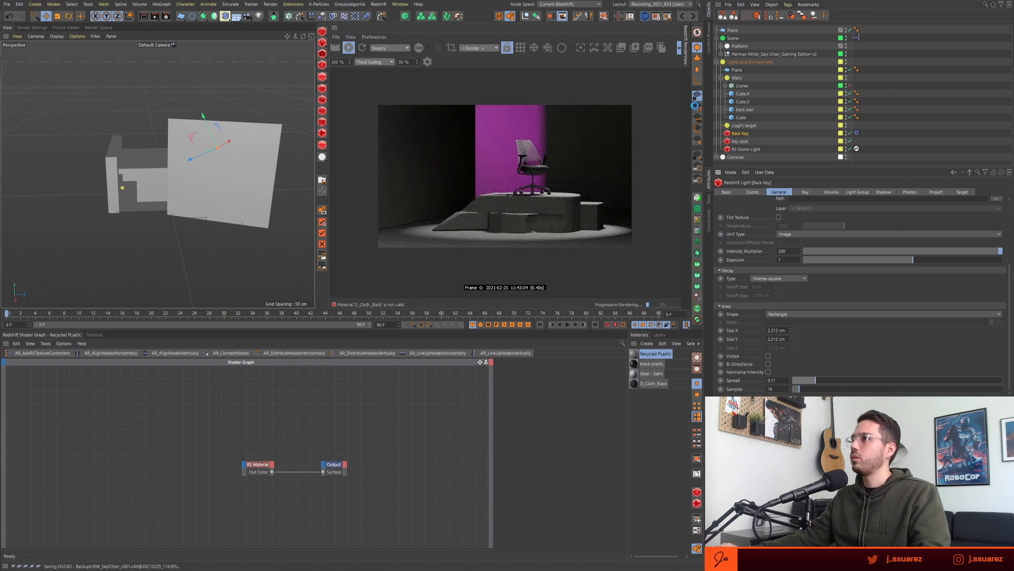
- Duplicate the upright plane, rotate the copy to lie horizontally and position it between the light and the room
click(734, 31)
key(r)
mouse_move(209, 200)
ctrl+mouse_down()
mouse_move(196, 239)
mouse_move(202, 179)
mouse_move(206, 221)
ctrl+mouse_up()
key(ctrl+z)
key(e)
drag(249, 194, 244, 151)
click(737, 142)
click(185, 157)
drag(185, 191, 187, 220)
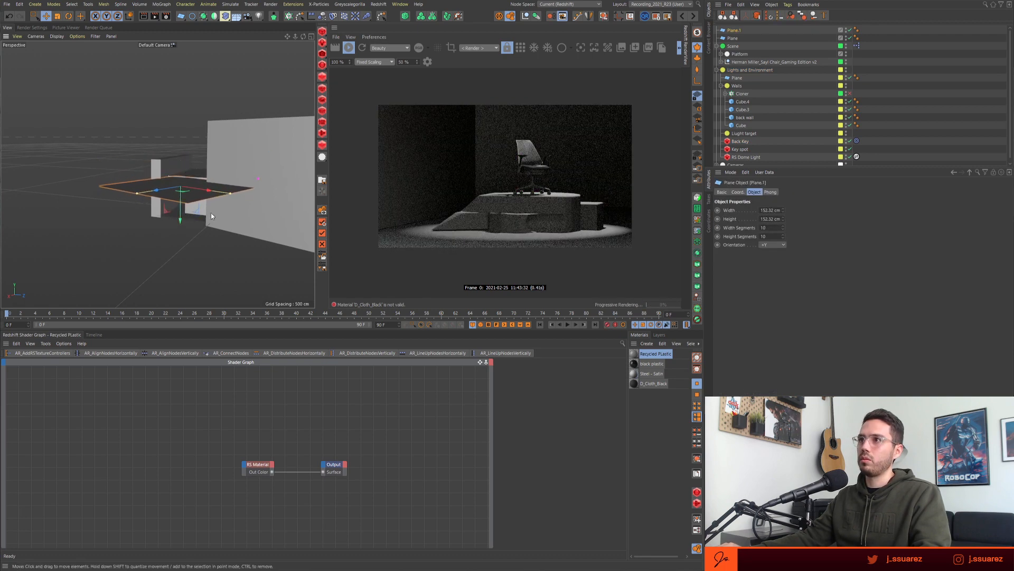
- Lower the Back Key light beneath the horizontal plane so its beam reaches the back wall
click(741, 141)
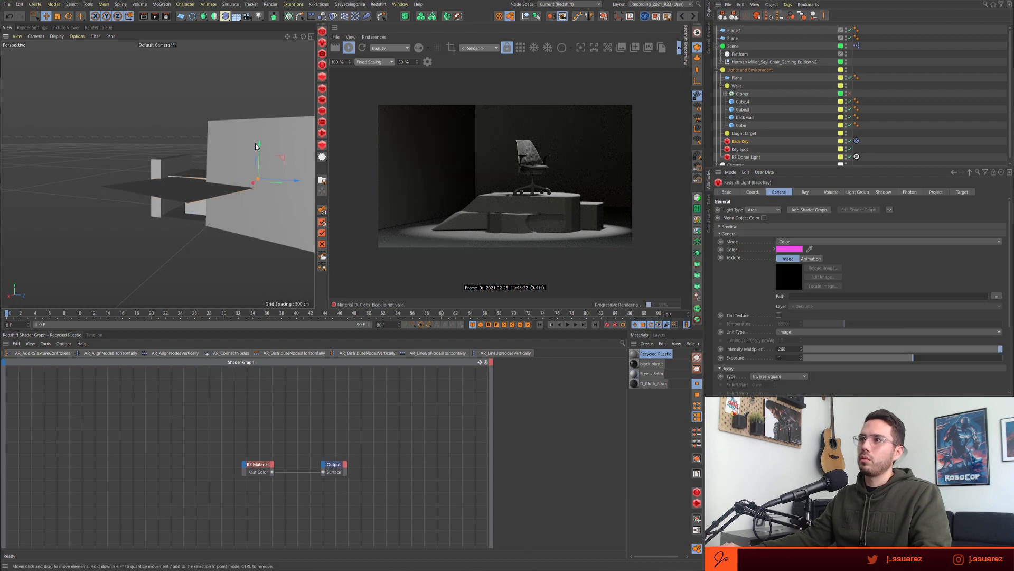
drag(258, 145, 260, 220)
key(w)
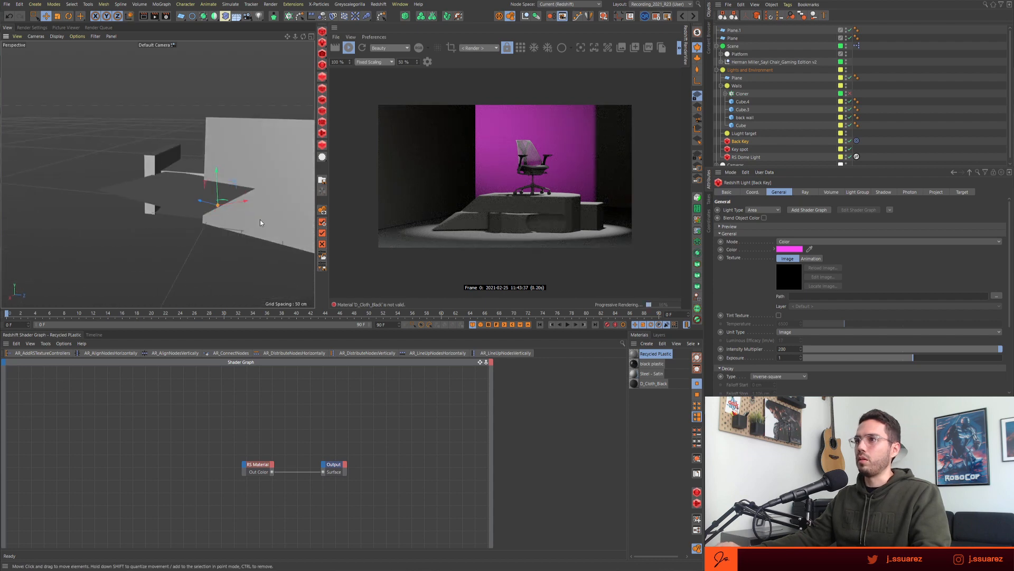
alt+middle_drag(259, 219, 228, 206)
mouse_move(228, 209)
alt+mouse_down()
mouse_move(208, 210)
mouse_move(263, 211)
mouse_move(98, 268)
mouse_move(236, 223)
alt+mouse_up()
- Scale the Back Key area light up to about 9.6 cm square and enable Normalize Intensity
key(t)
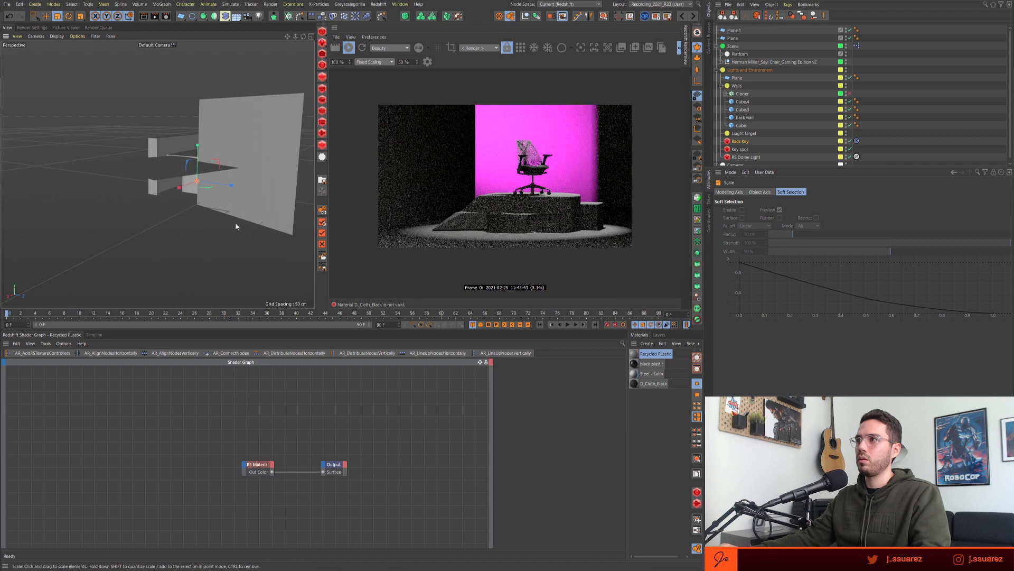
click(741, 141)
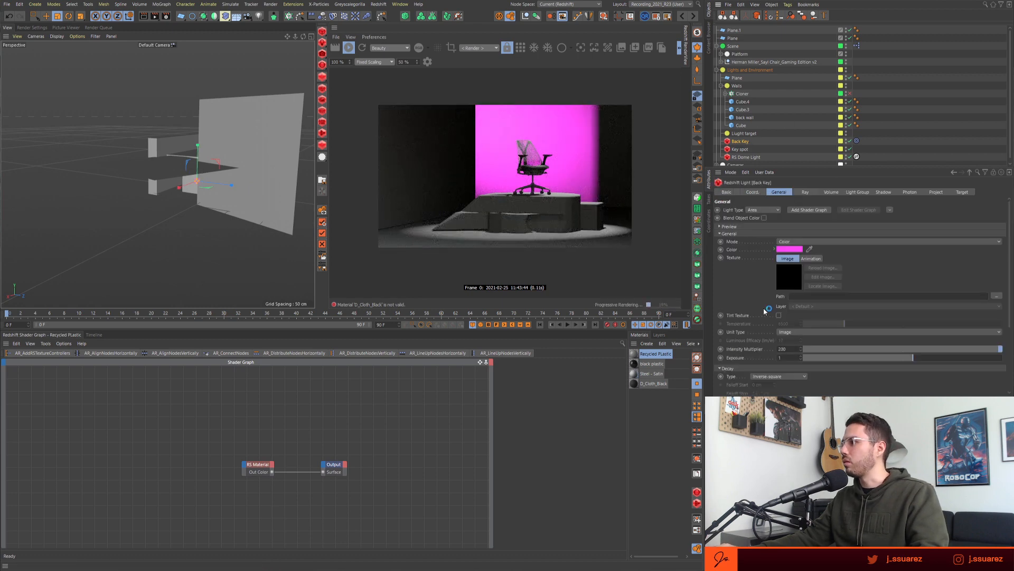
scroll(761, 306, down, 3)
scroll(749, 299, down, 1)
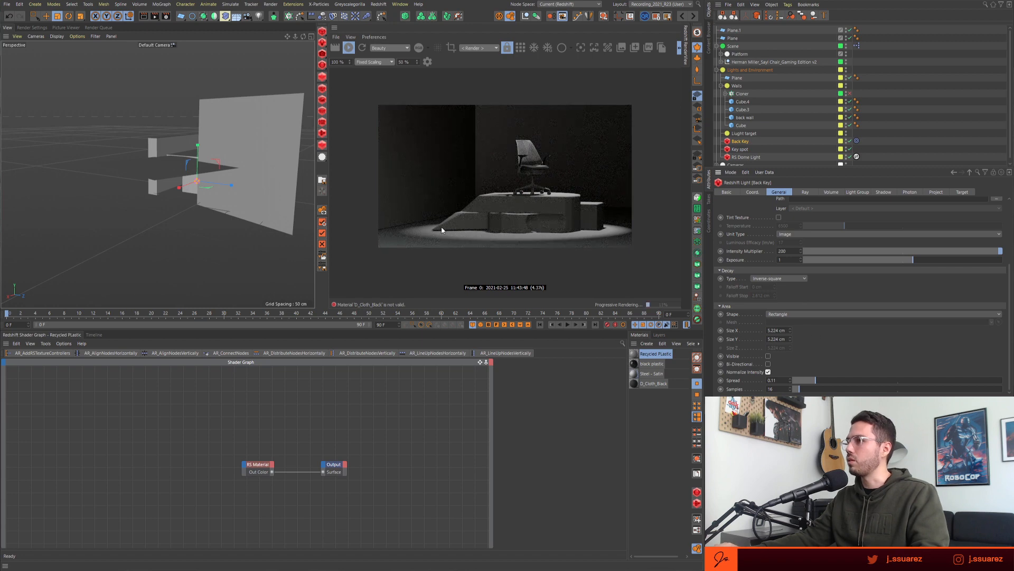
key(t)
drag(180, 221, 252, 210)
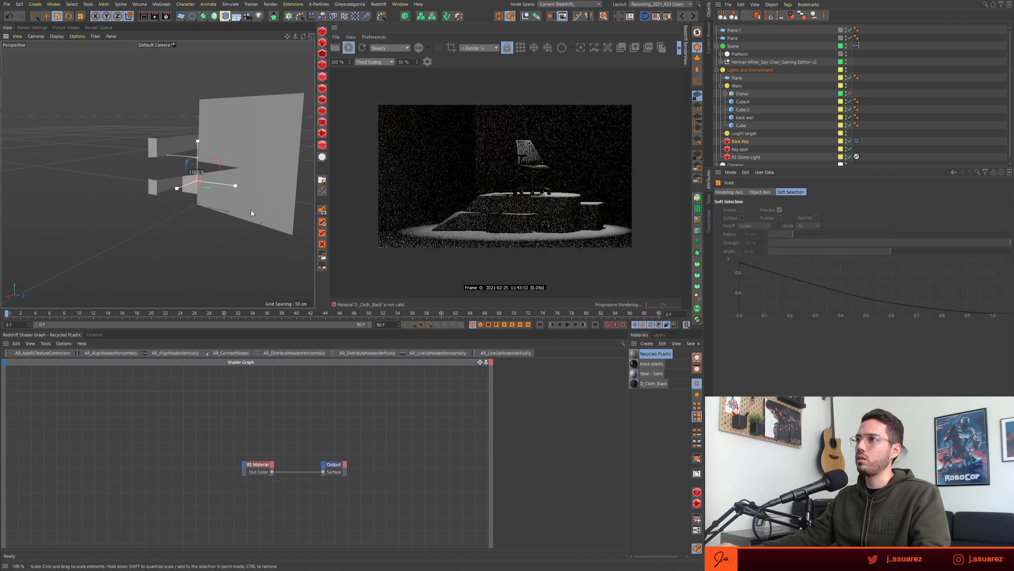
- Try the Back Key light with a spread of about 0.073 and an intensity multiplier of 2000
click(740, 141)
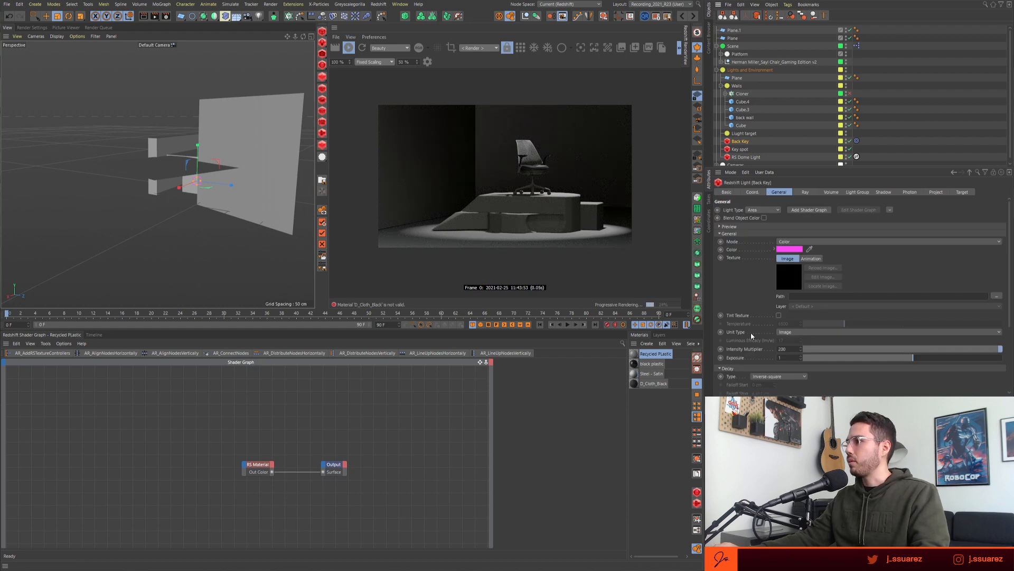
scroll(751, 332, down, 2)
mouse_move(816, 381)
mouse_down()
mouse_move(797, 384)
mouse_move(807, 381)
mouse_up()
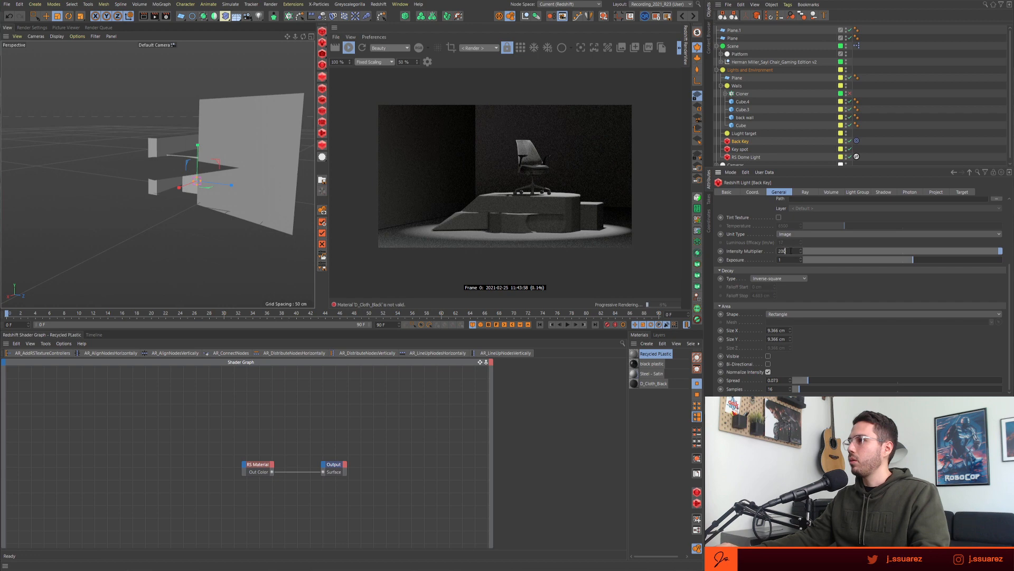
text(0)
key(Return)
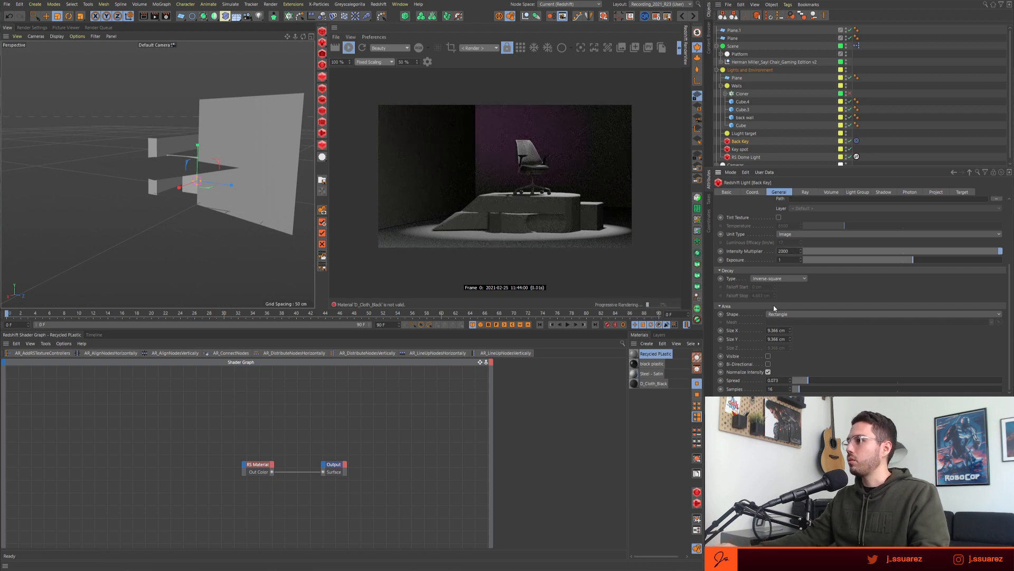
- Disable Normalize Intensity on the Back Key light and set its intensity multiplier to 200
click(768, 372)
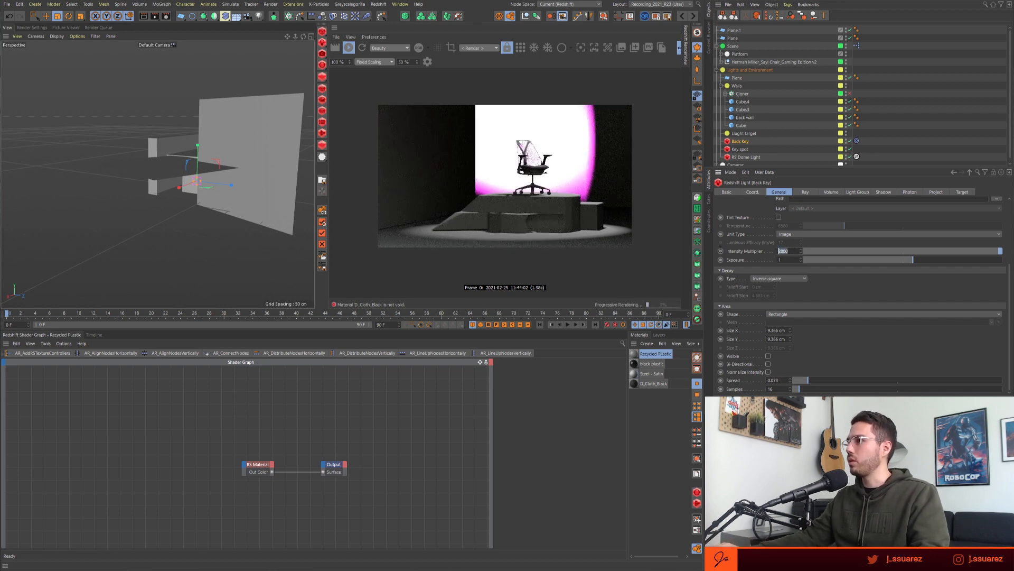
key(BackSpace)
key(Return)
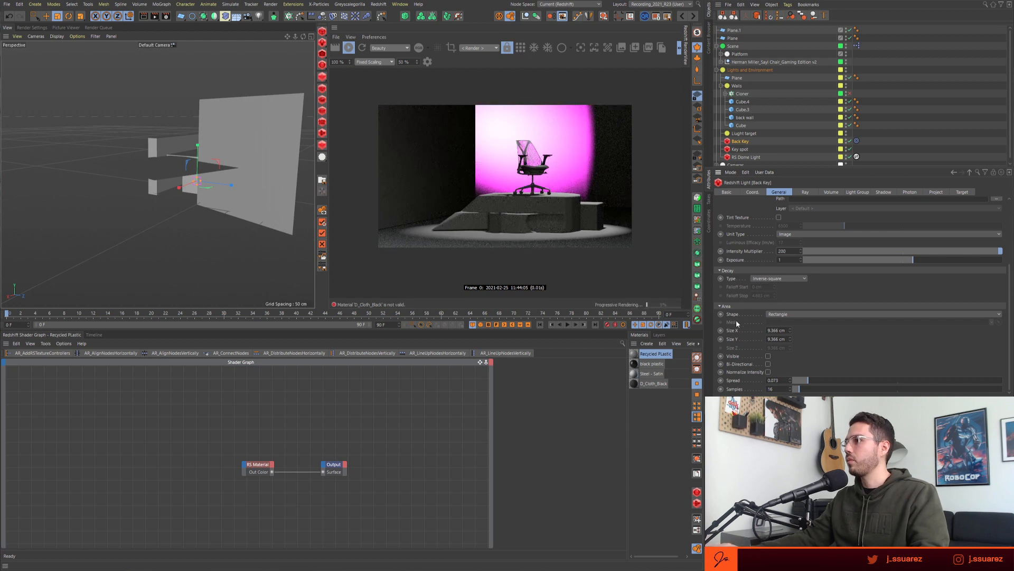
- Set the Back Key light's exposure to 0, spread to about 0.086 and intensity multiplier to 100, and deselect it
drag(811, 386, 812, 386)
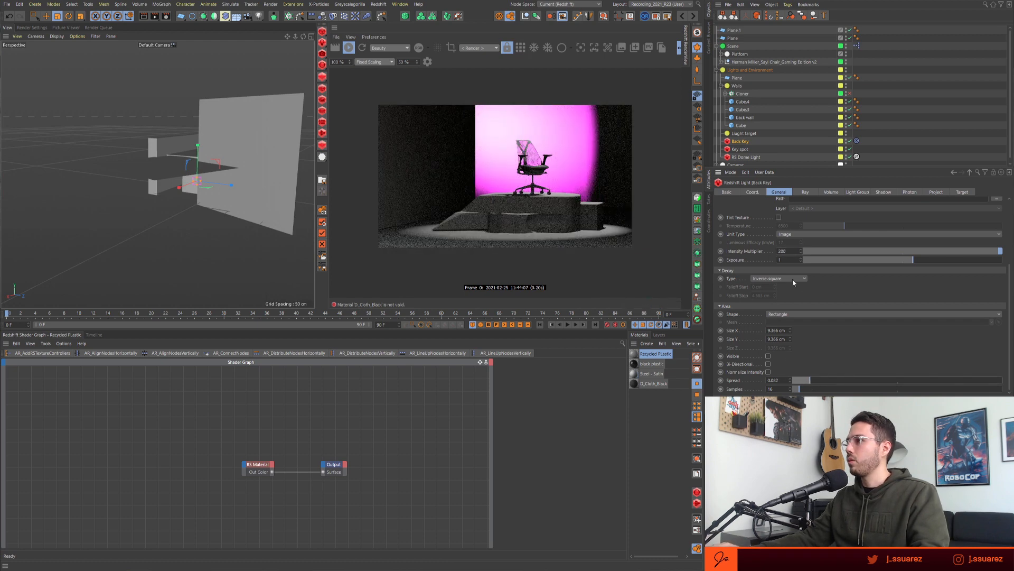
click(801, 259)
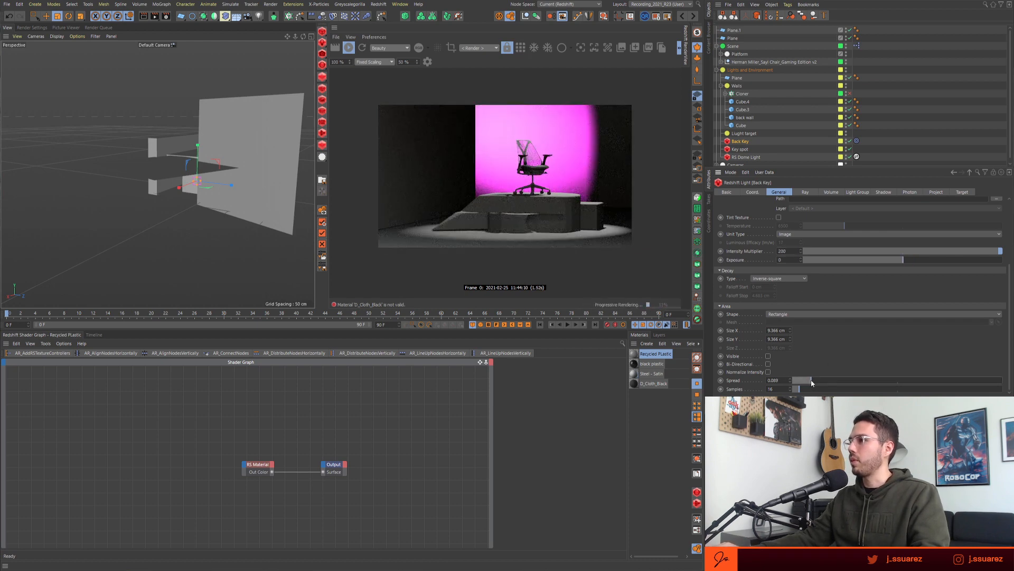
drag(812, 383, 812, 380)
drag(789, 251, 755, 251)
text(100)
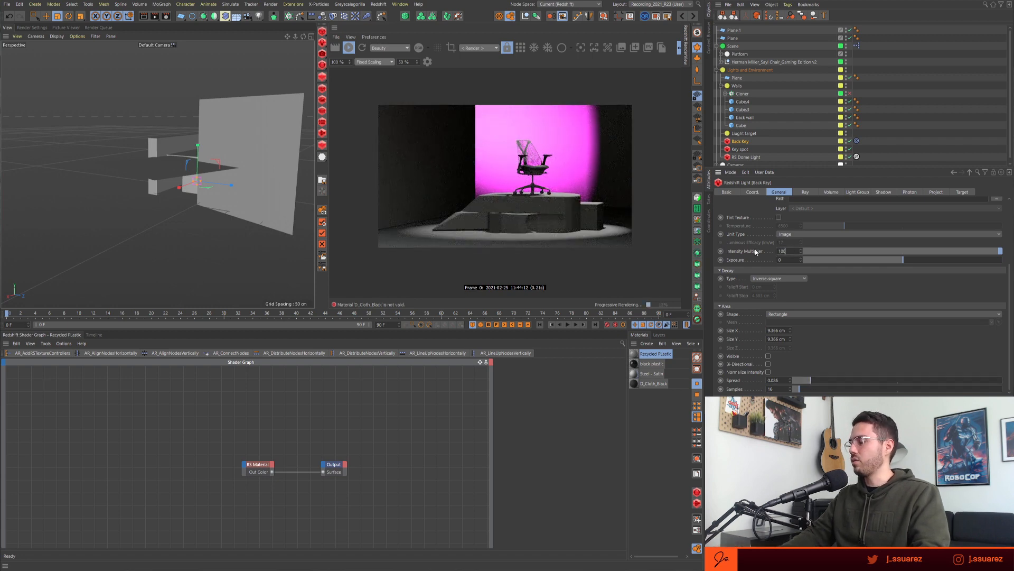
key(Return)
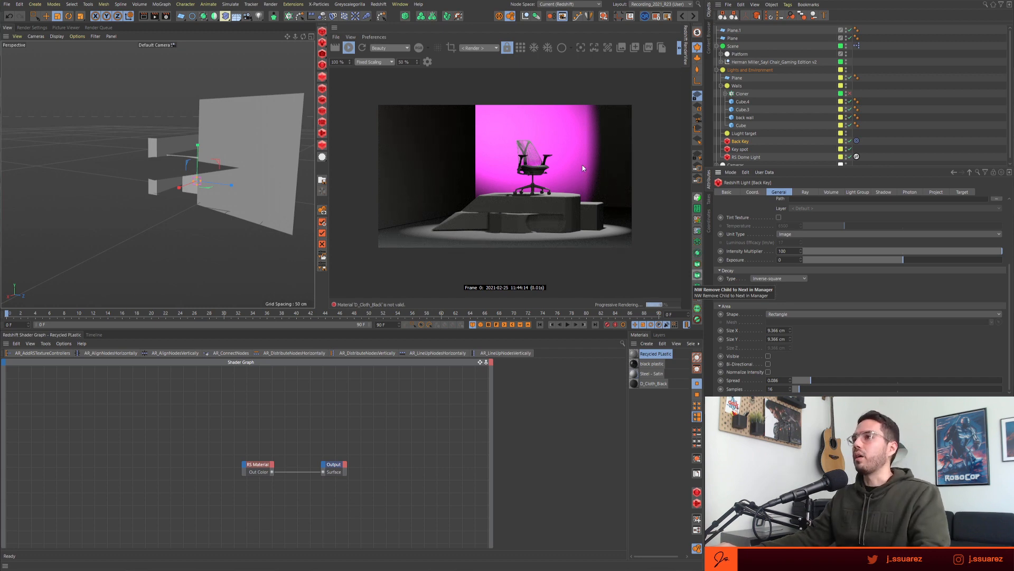
click(886, 110)
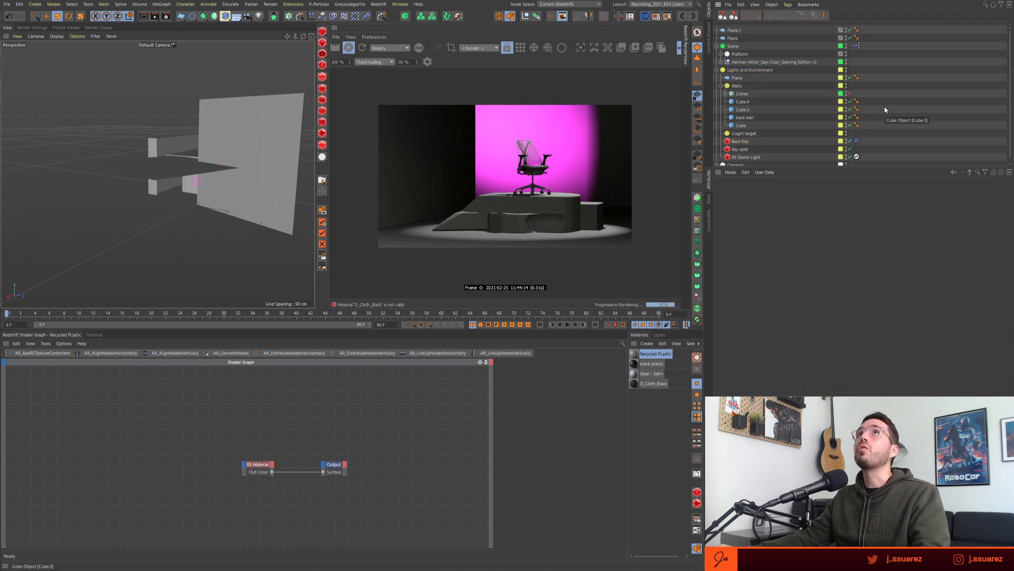
- Make the Shader Graph area slightly taller and the material list slightly wider
drag(200, 330, 202, 320)
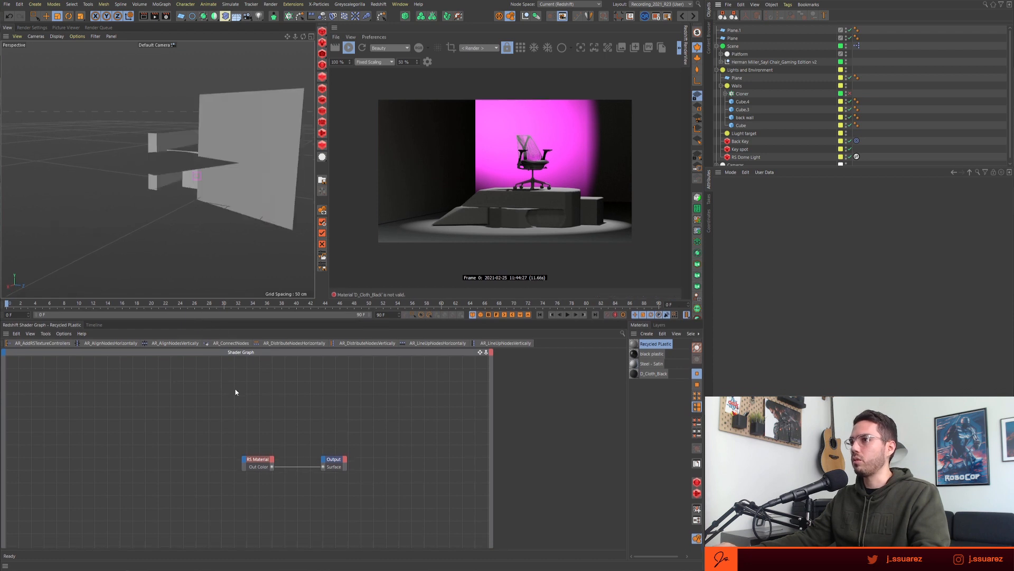
middle_drag(242, 406, 275, 394)
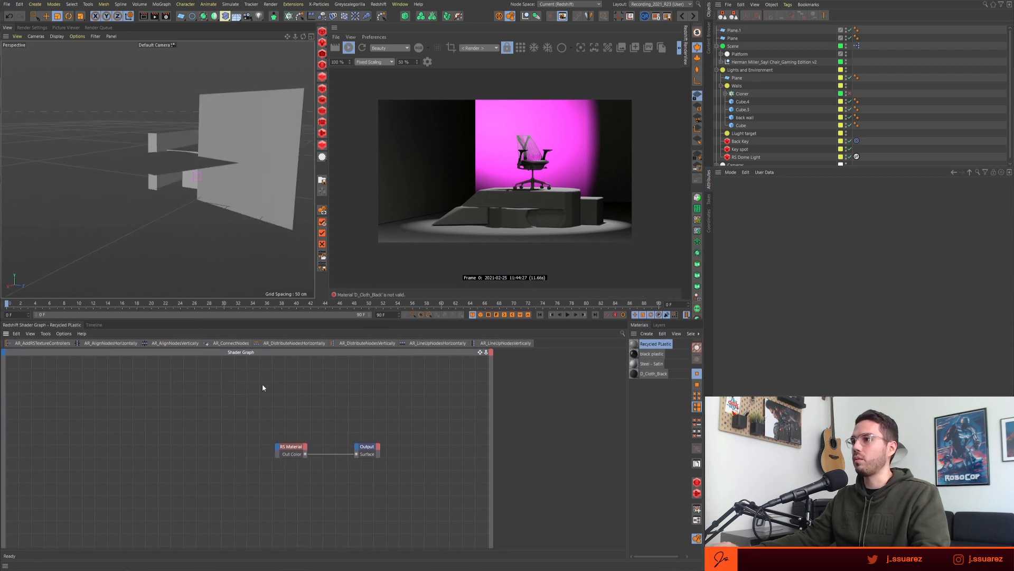
drag(625, 374, 608, 374)
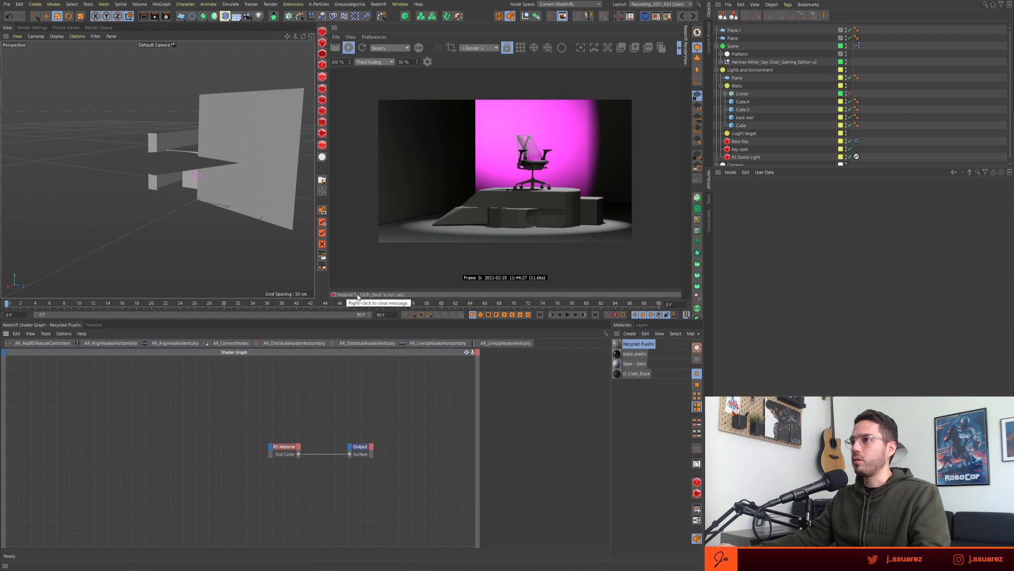
- Open the D_Cloth_Black material's node network in the Shader Graph and refresh the render
click(626, 373)
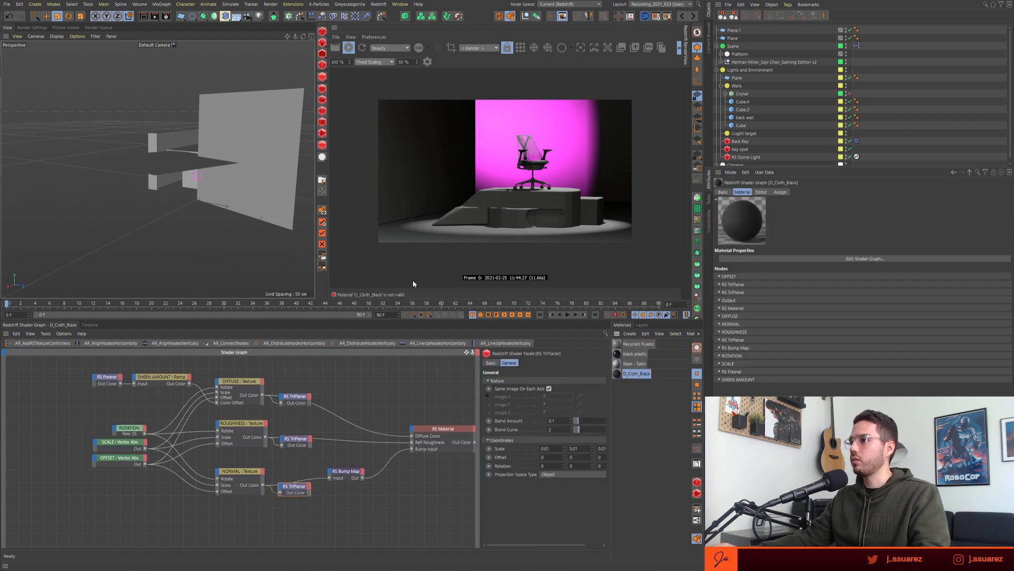
click(353, 38)
click(372, 183)
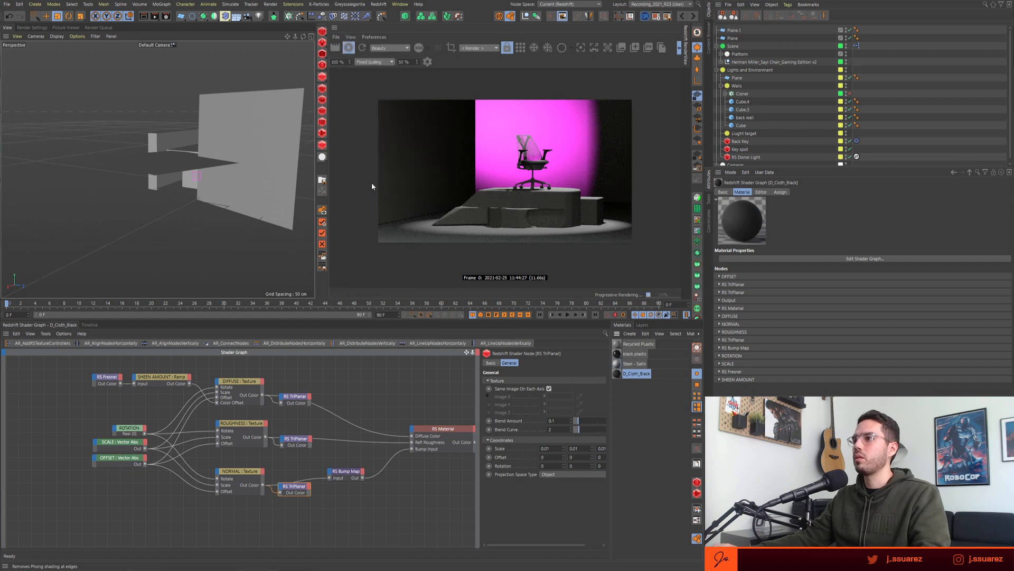
click(631, 448)
alt+middle_drag(325, 389, 292, 403)
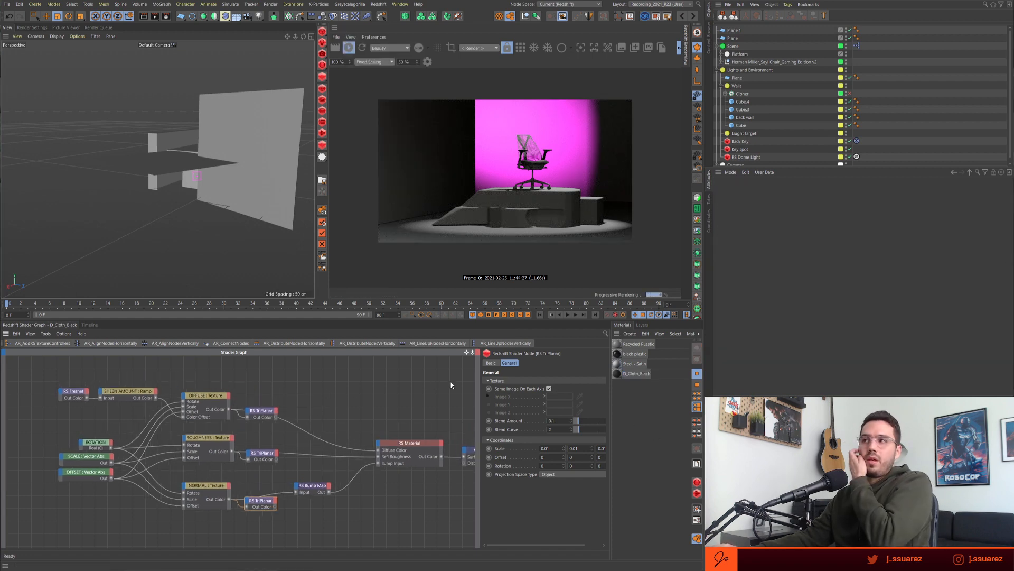
- Save the project and add a Redshift camera to the scene
key(ctrl+s)
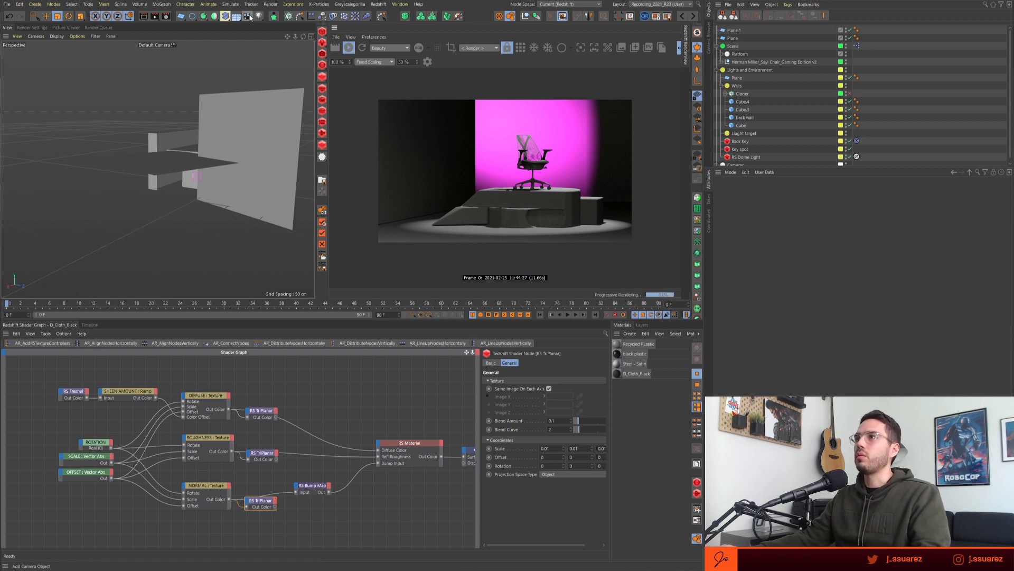
drag(251, 18, 284, 25)
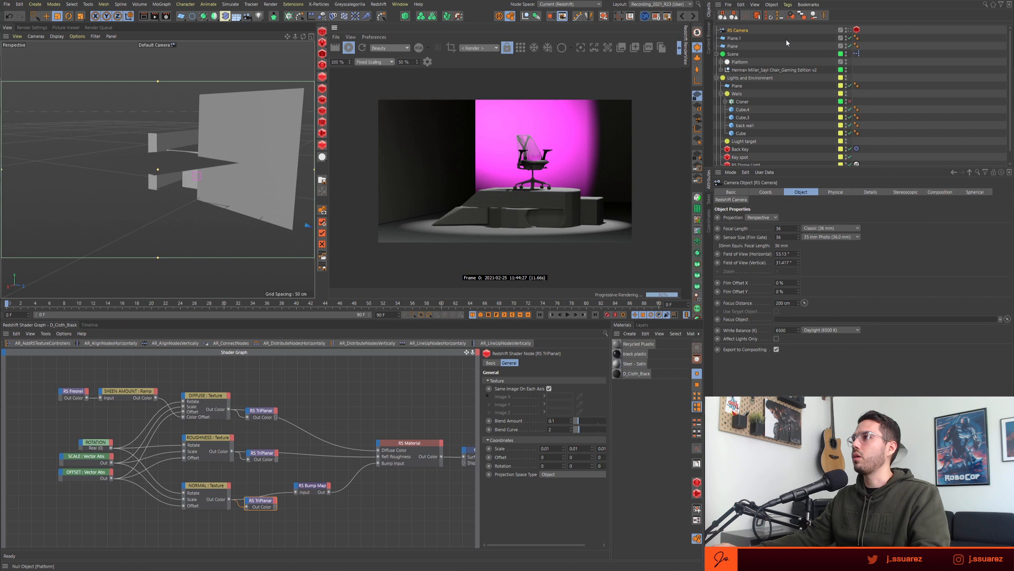
- Rename the new Redshift camera "B-Close up cam" and move it into the Cameras group below A-Cam
double_click(745, 31)
text(8)
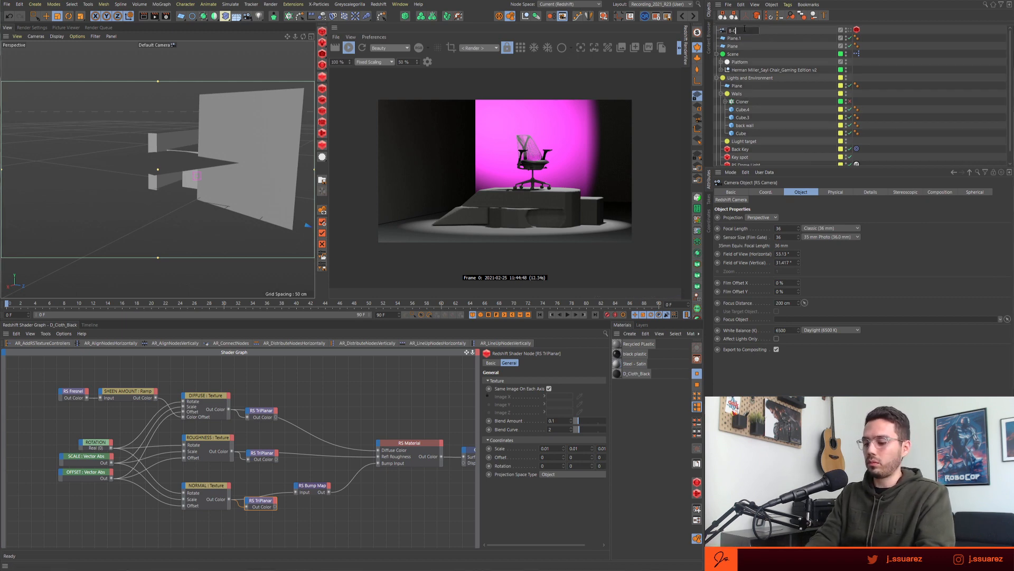
text(-Close up )
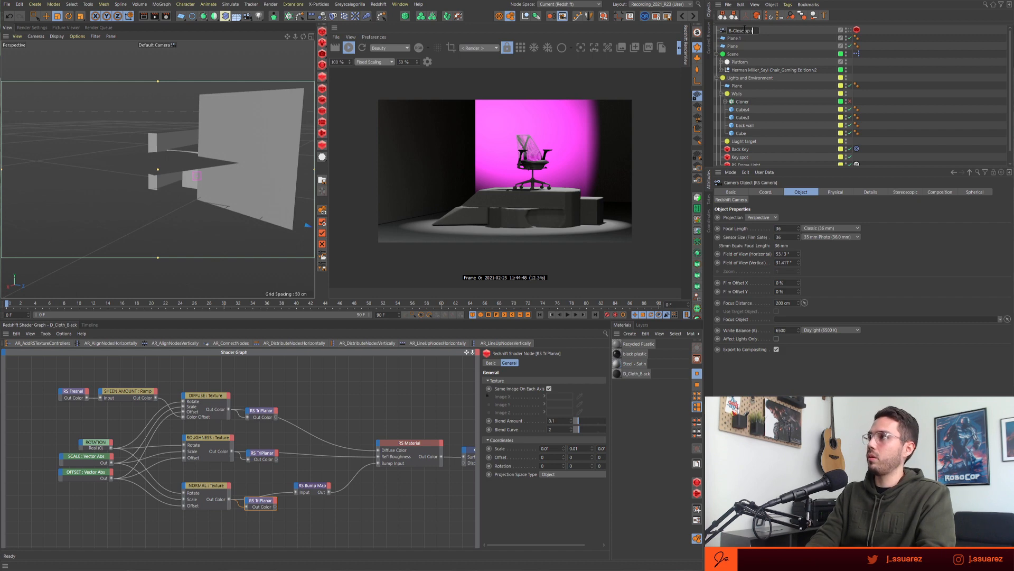
text(cam)
key(Return)
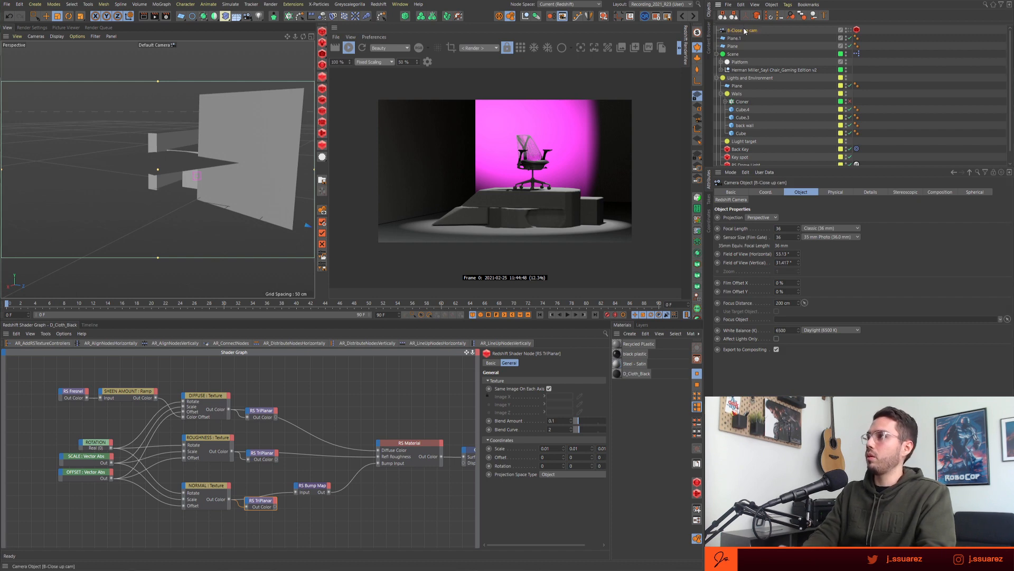
click(718, 79)
click(718, 86)
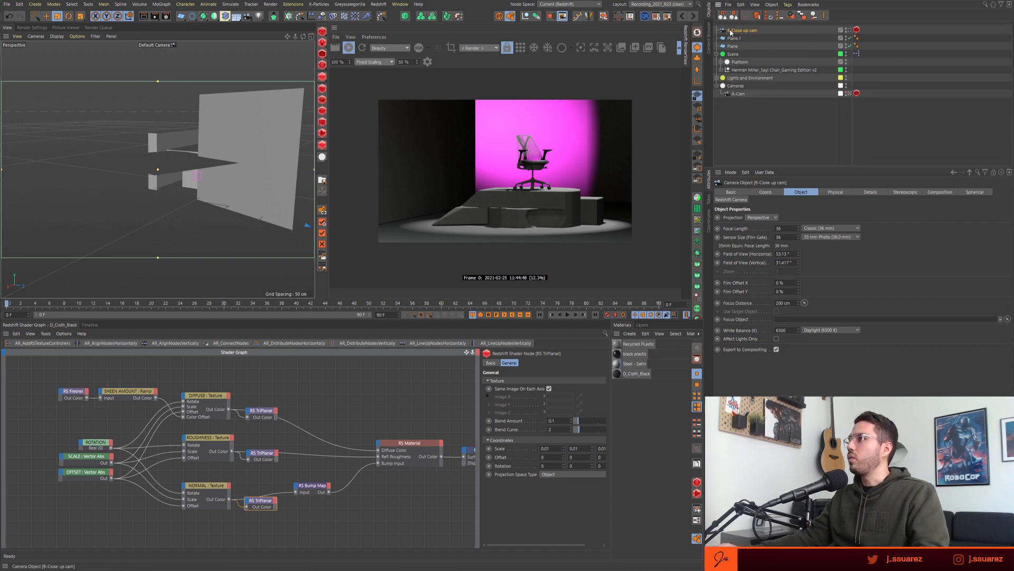
drag(743, 93, 741, 92)
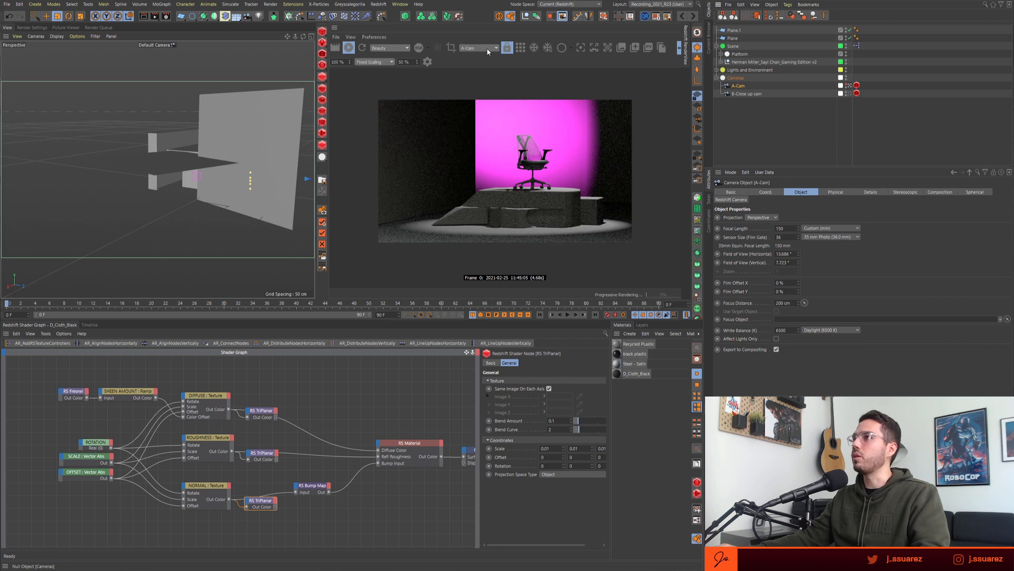
- Switch both the Redshift render view and the perspective viewport to B-Close up cam
scroll(488, 52, down, 1)
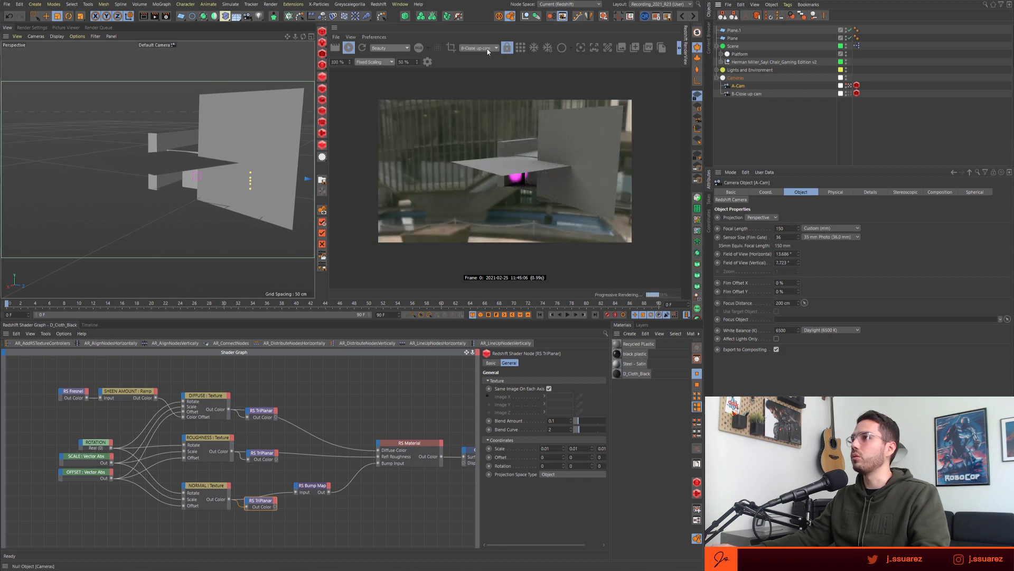
scroll(487, 52, up, 1)
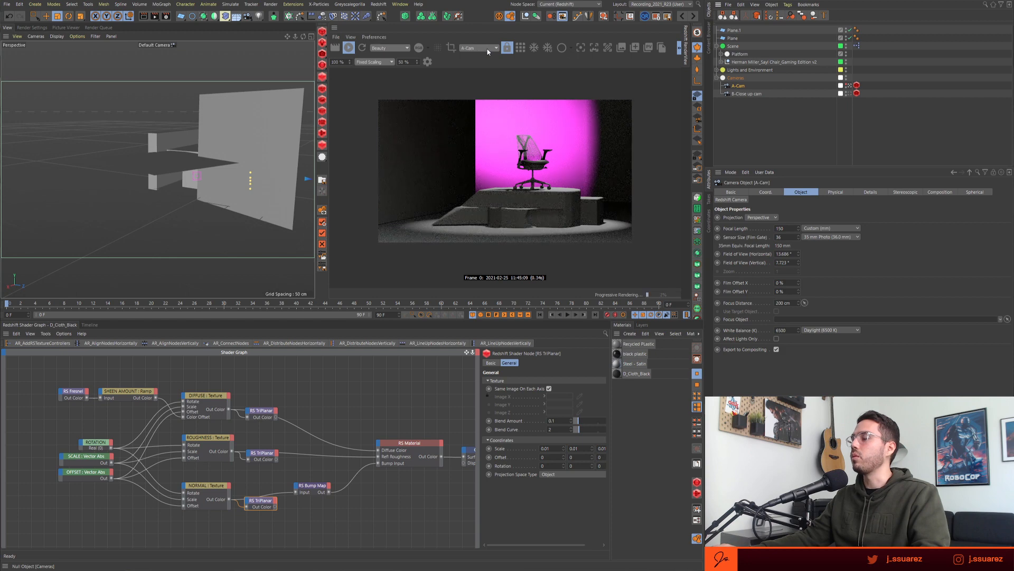
click(488, 51)
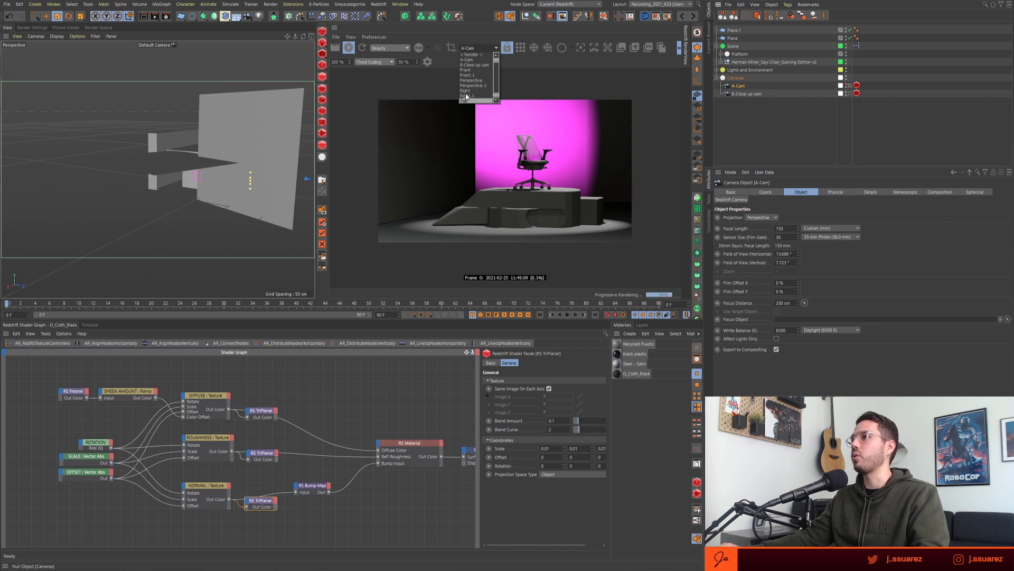
click(470, 41)
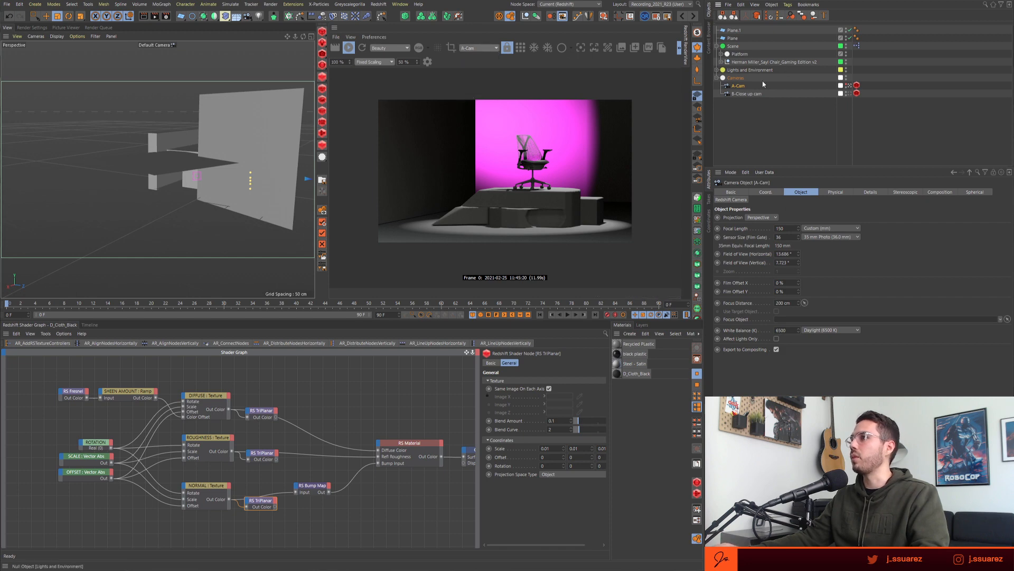
click(760, 99)
scroll(479, 49, down, 1)
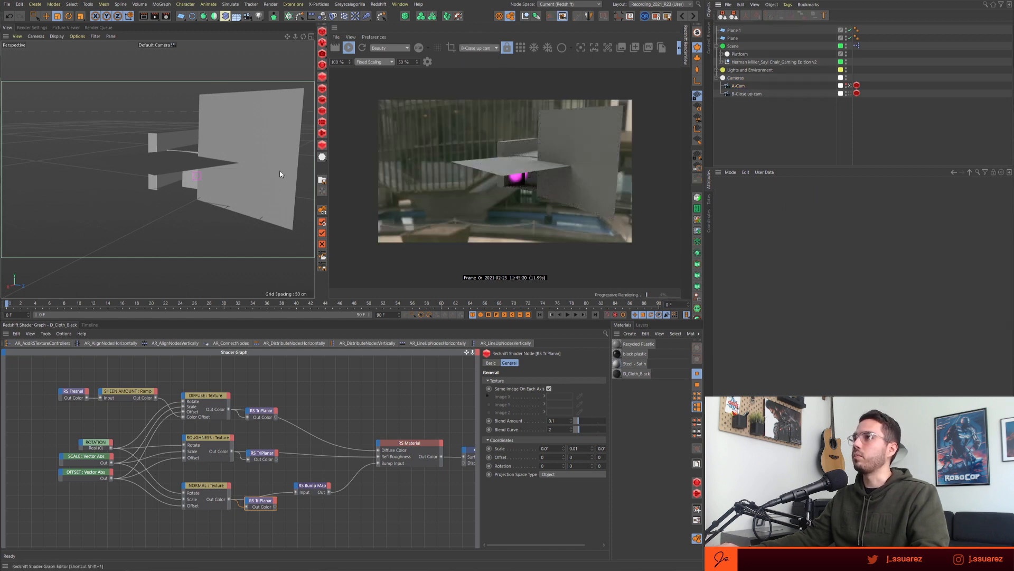
click(157, 45)
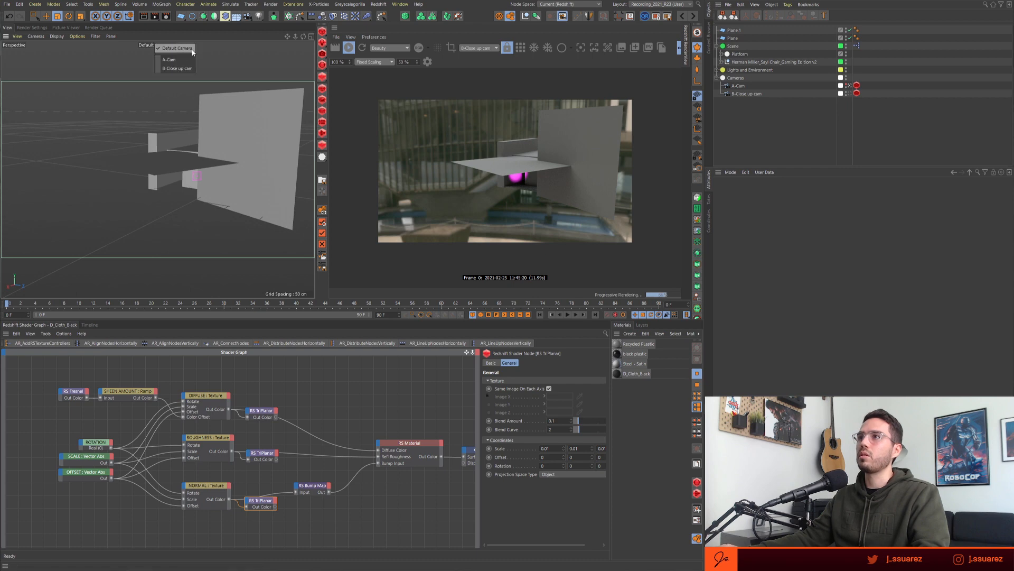
click(177, 68)
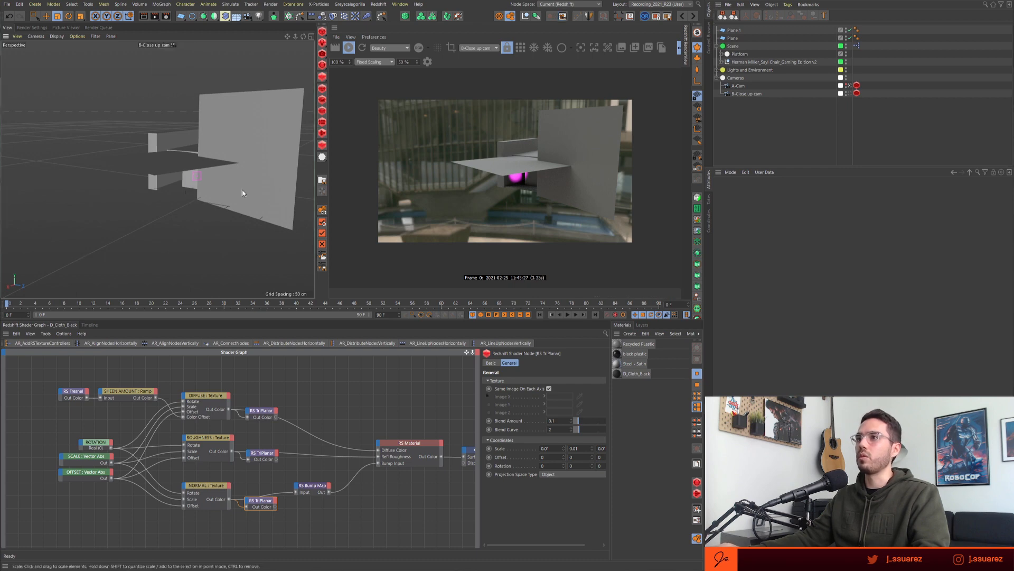
- Frame B-Close up cam tightly on the chair's mesh backrest at an angle, with part of the armrest in view
alt+drag(245, 186, 111, 188)
alt+right_drag(215, 190, 89, 195)
alt+drag(88, 195, 42, 193)
alt+right_drag(113, 180, 198, 132)
alt+middle_drag(193, 145, 160, 174)
alt+drag(159, 171, 182, 197)
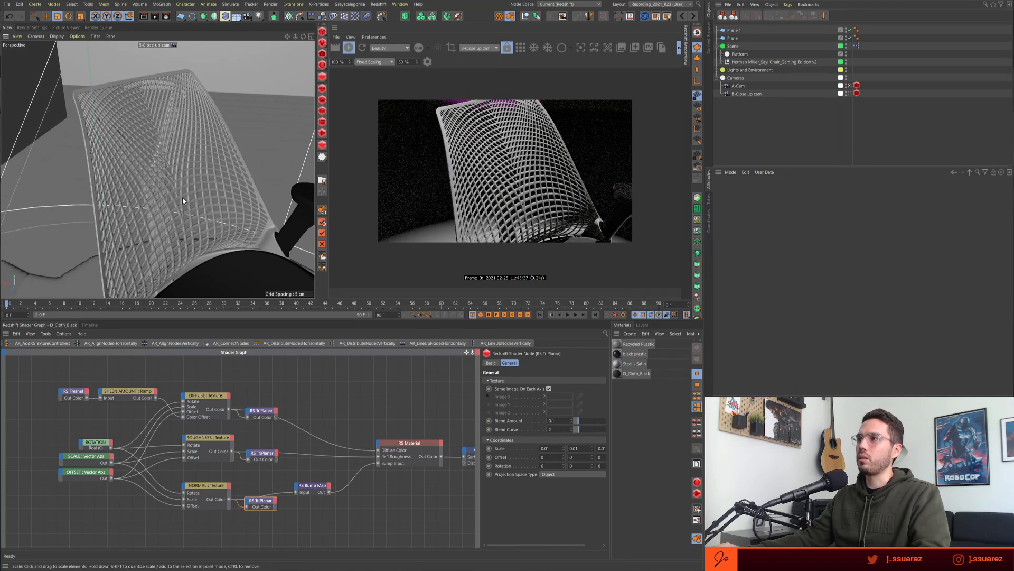
- Add a Maxon Noise node to the Recycled Plastic material, left of the RS Material node, and route it to the output for preview
click(624, 345)
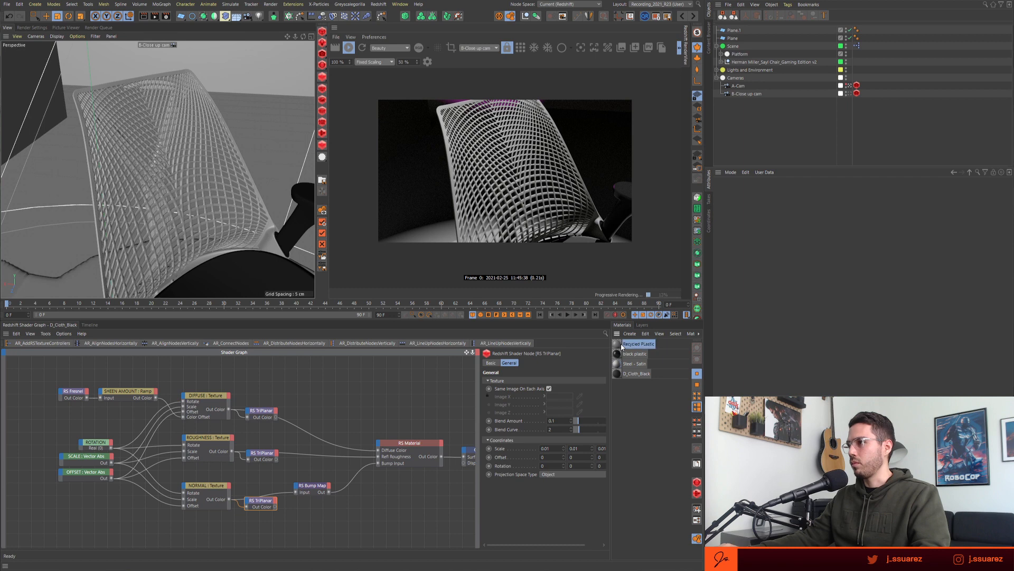
right_click(133, 418)
text(maxo)
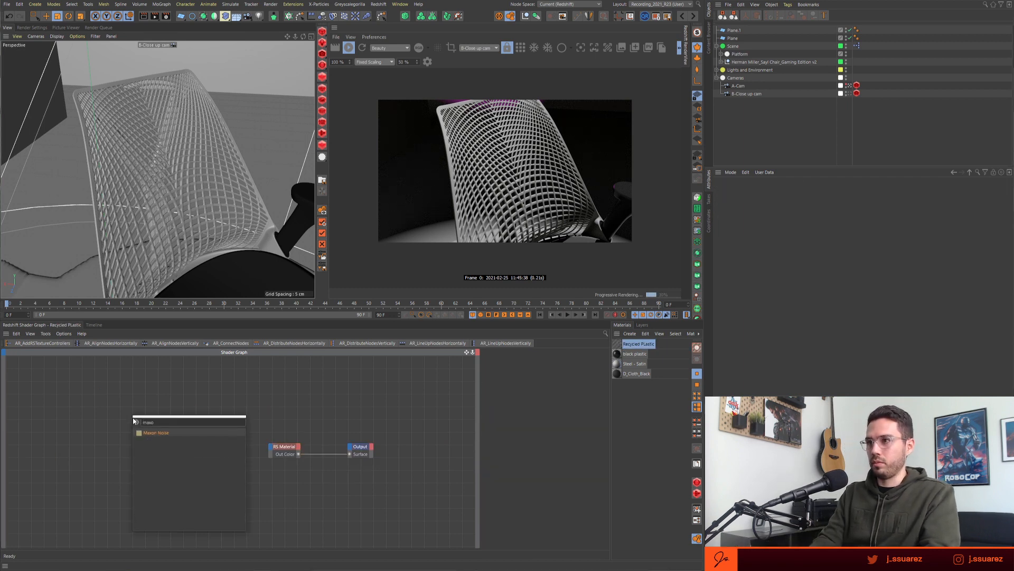
key(Return)
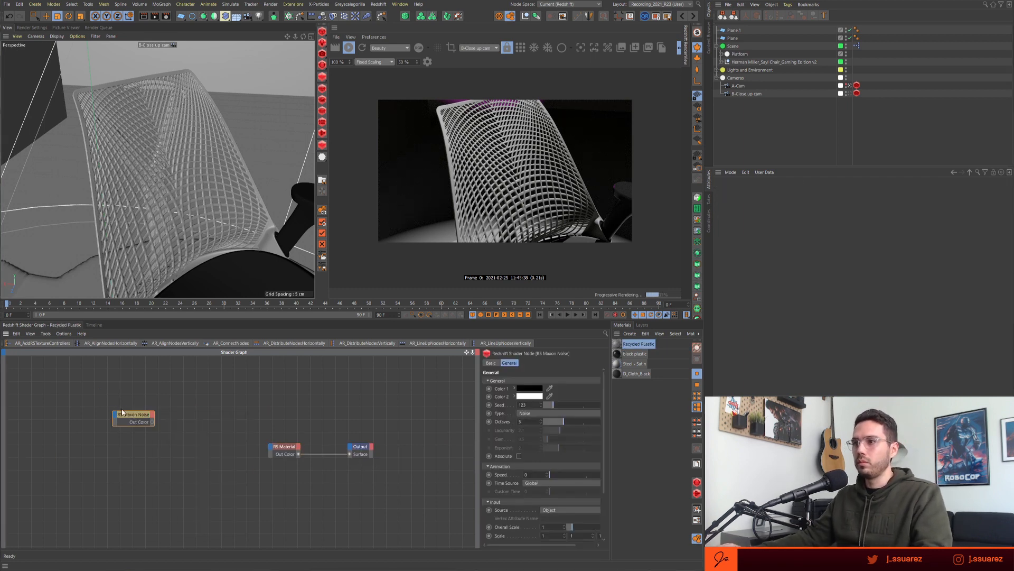
drag(119, 414, 62, 446)
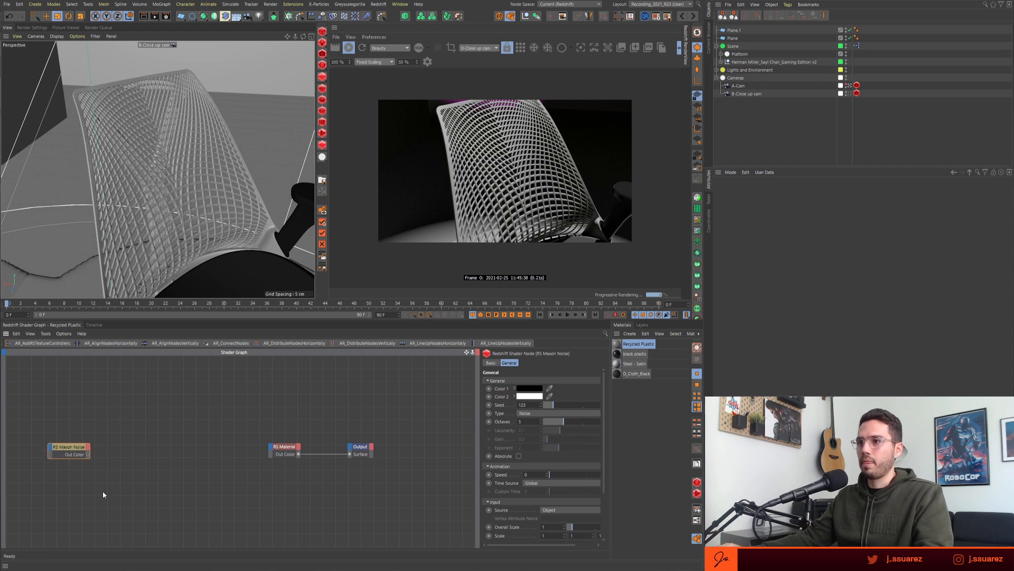
key(q)
drag(71, 447, 85, 439)
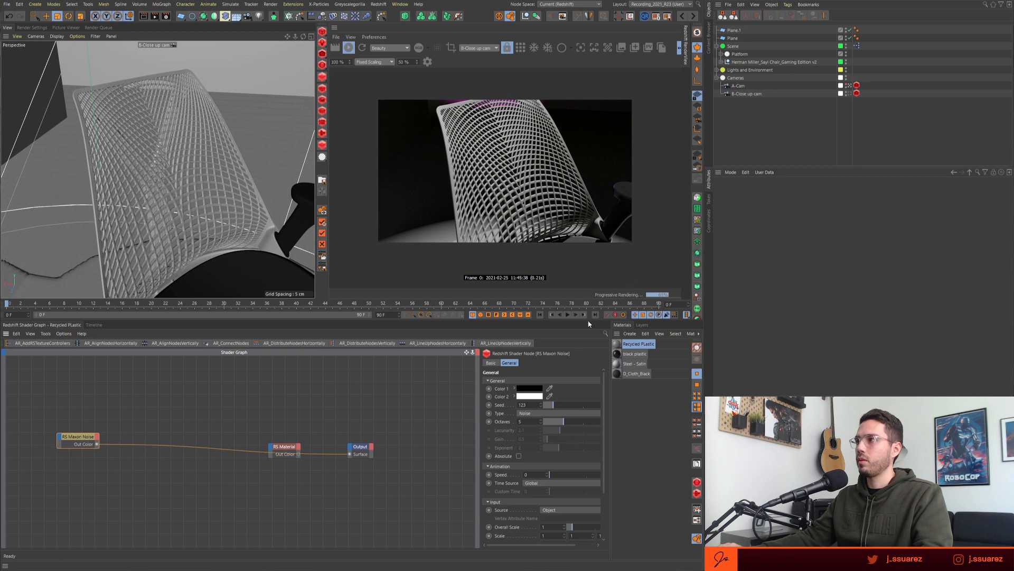
- Select the chair's backrest mesh and apply the Recycled Plastic material to the Back Rest:1 group
click(202, 132)
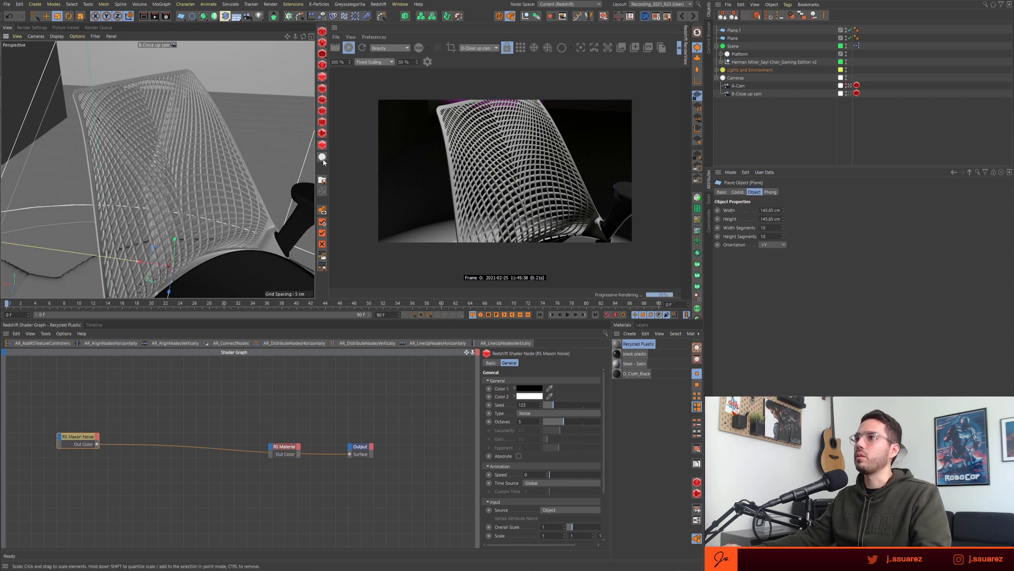
click(219, 107)
key(s)
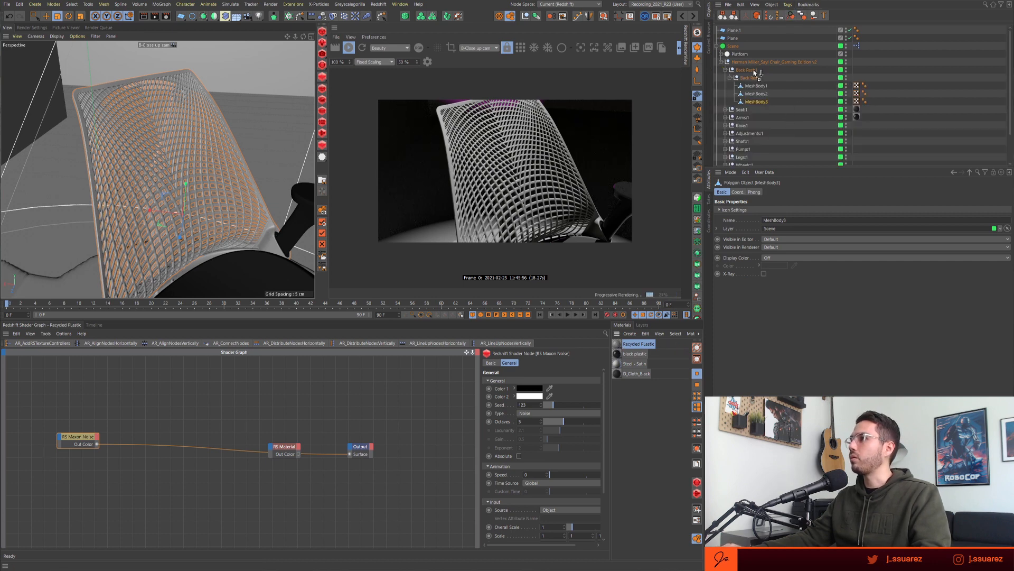
drag(759, 72, 756, 70)
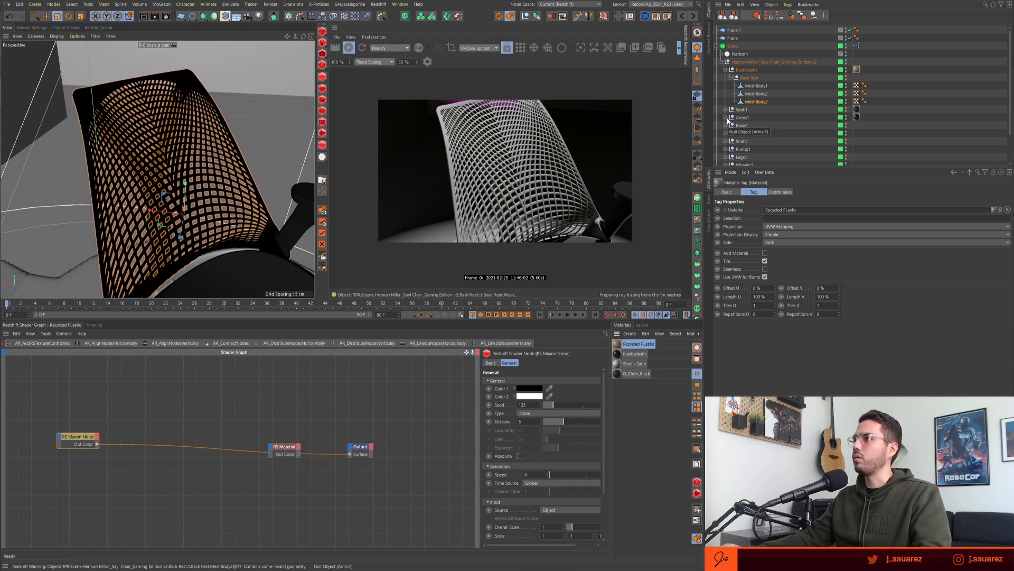
- Route the RS Material node back to the output and set its diffuse color to bright red
click(284, 448)
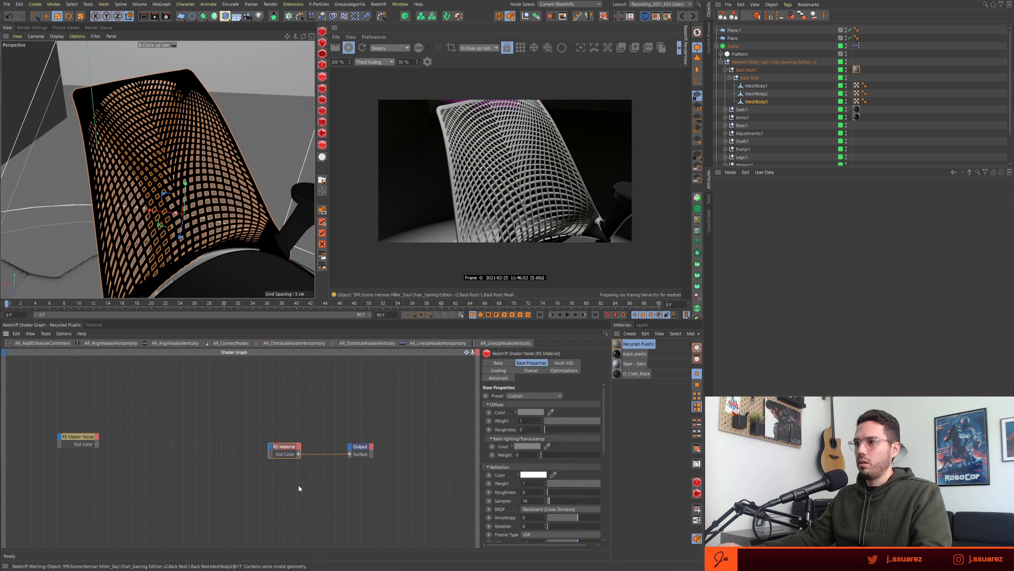
click(530, 412)
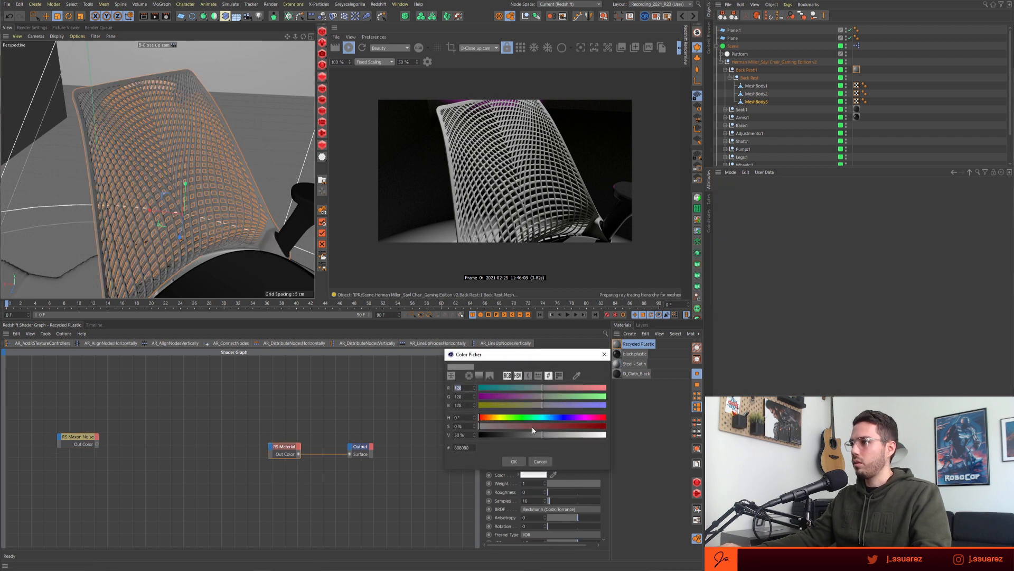
drag(534, 435, 597, 434)
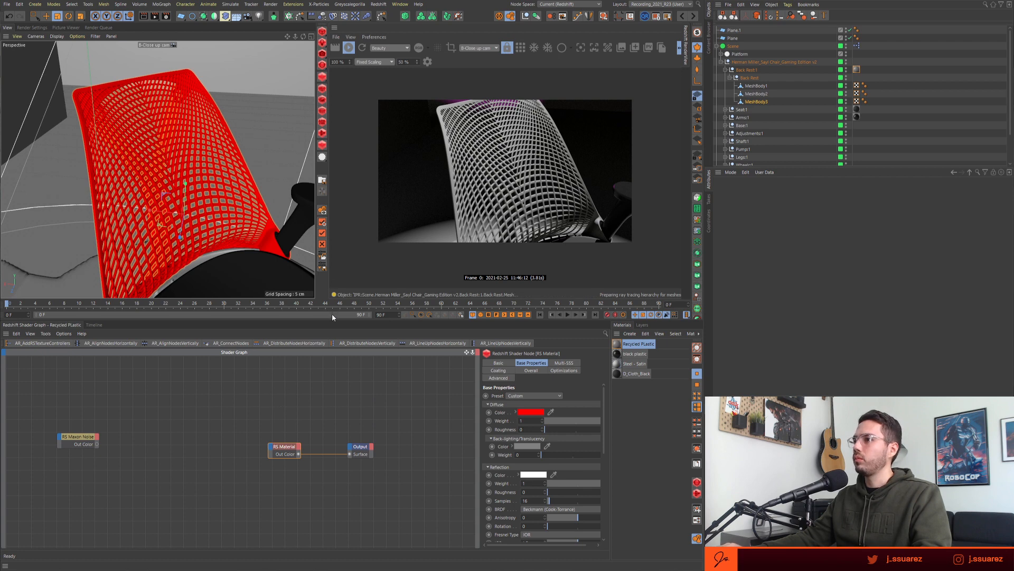
drag(331, 320, 332, 326)
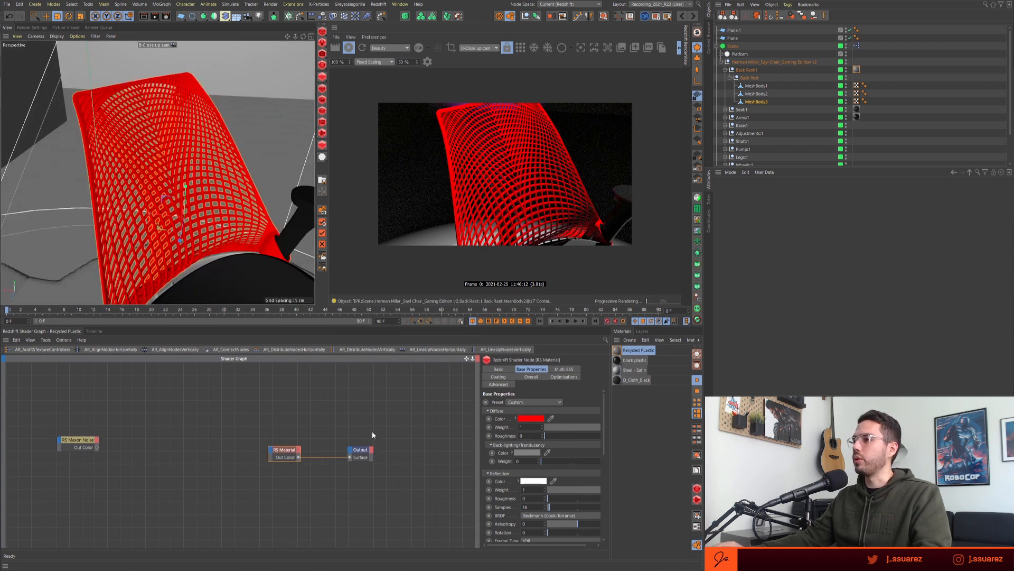
- Preview the Maxon Noise directly through the output and line its node up with the RS Material node
click(76, 442)
key(o)
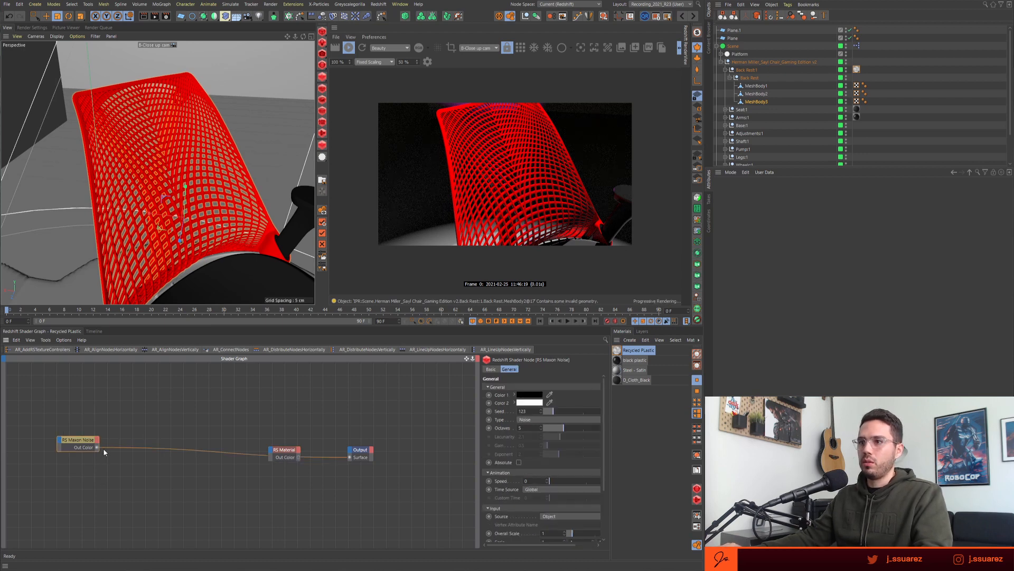
drag(81, 441, 113, 450)
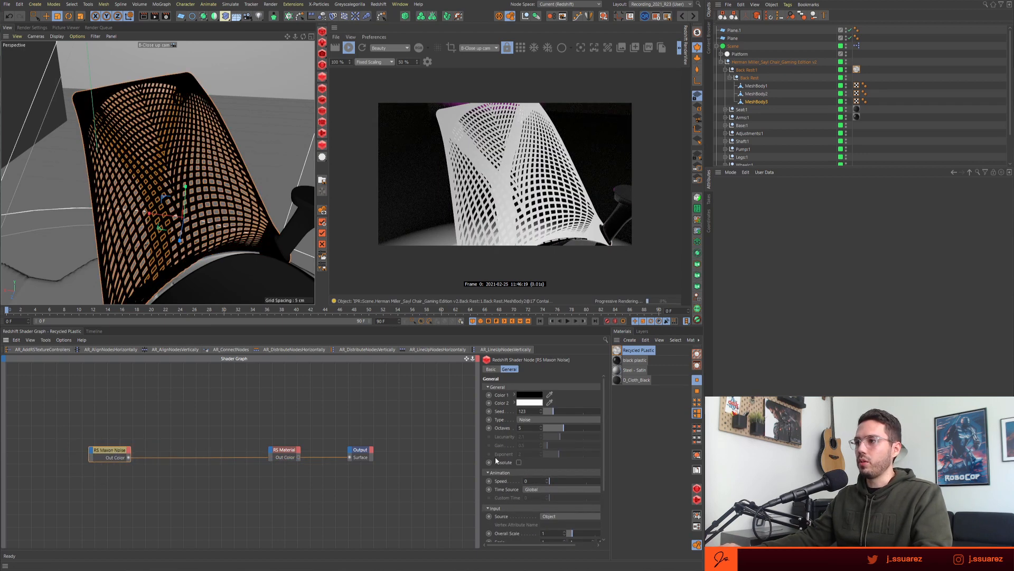
- Set the Maxon Noise octaves to 4.94 and enlarge the node settings area in height and width
drag(478, 422, 429, 418)
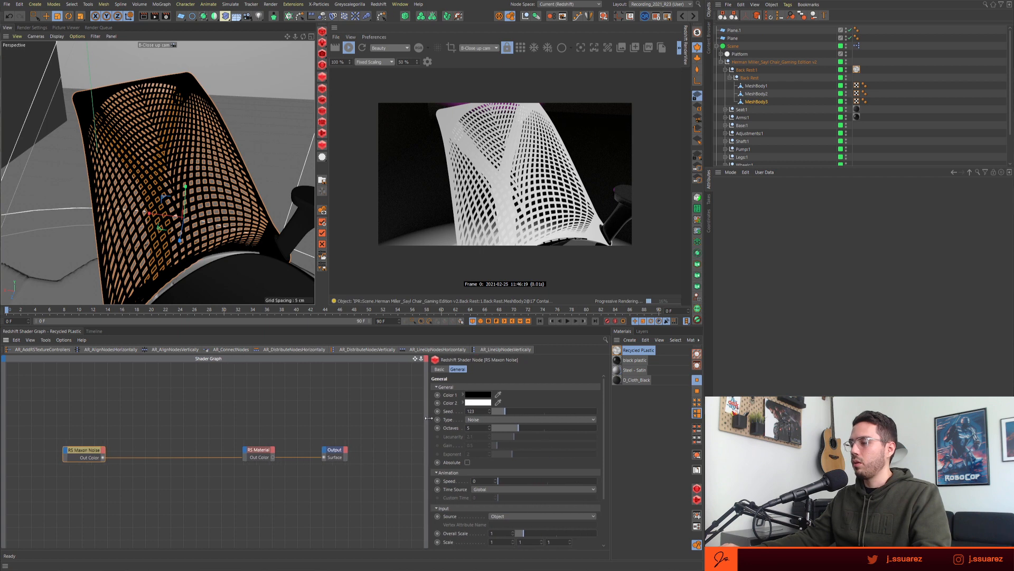
click(518, 427)
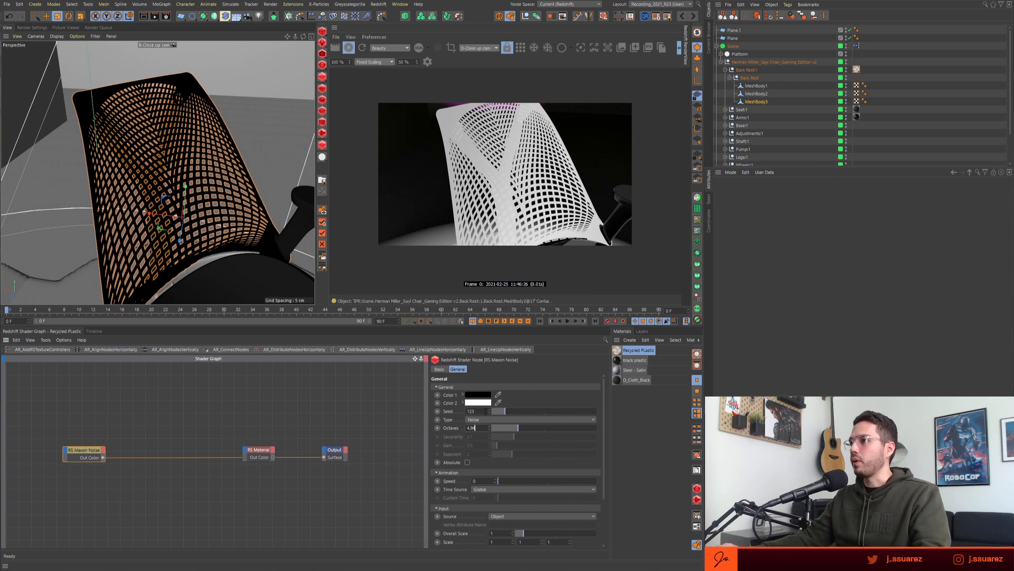
drag(442, 326, 448, 267)
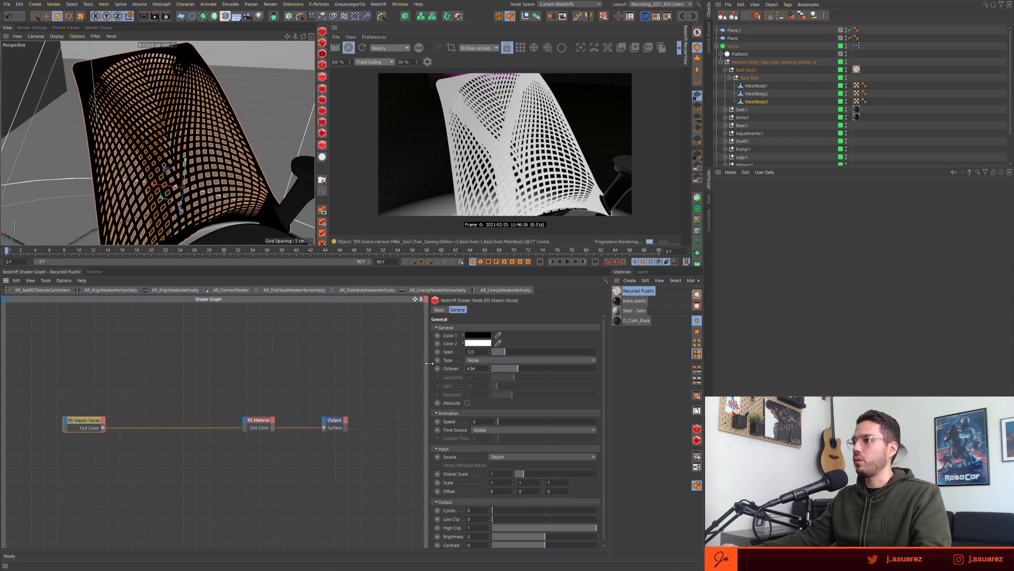
drag(429, 363, 402, 364)
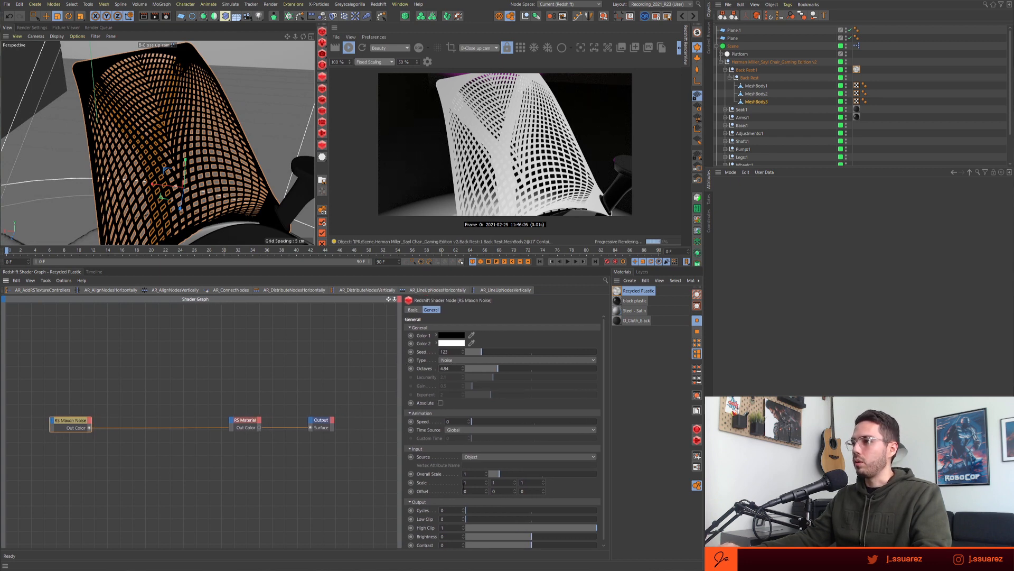
- Set the Maxon Noise overall scale to about 0.27 and its scale to 0.05 on all three axes
drag(496, 475, 490, 474)
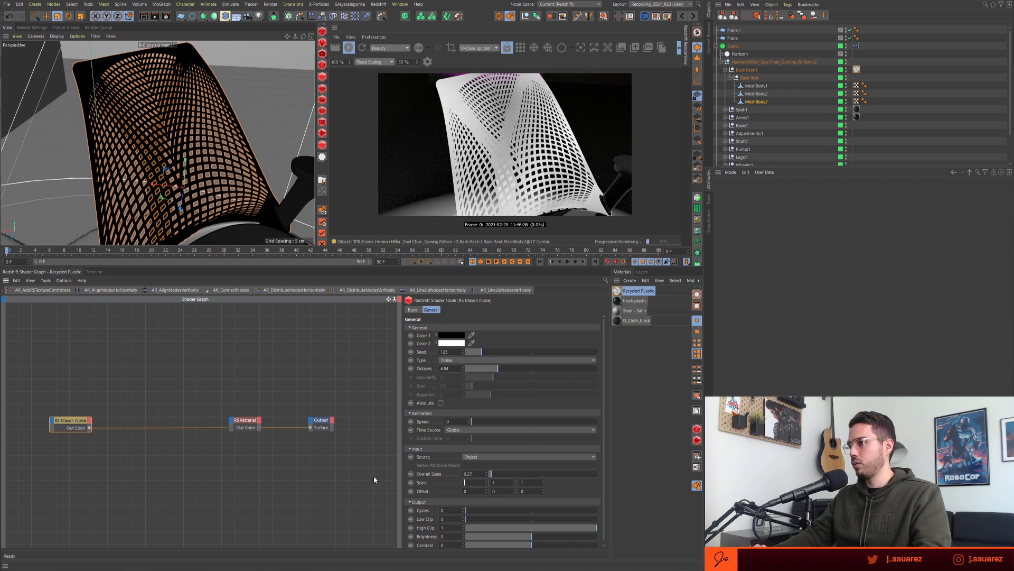
text(0.5)
key(Return)
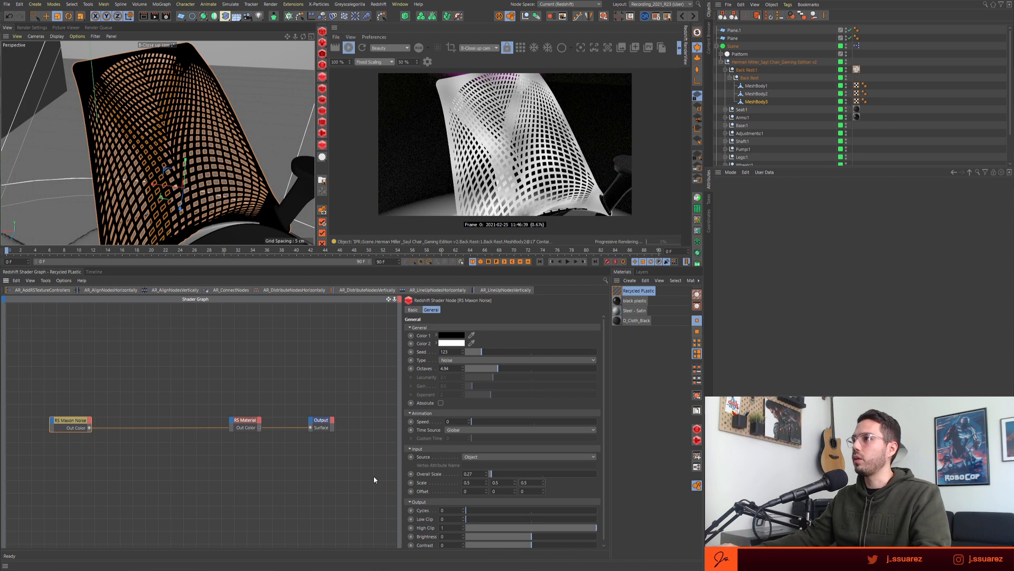
text(0.05)
key(Tab)
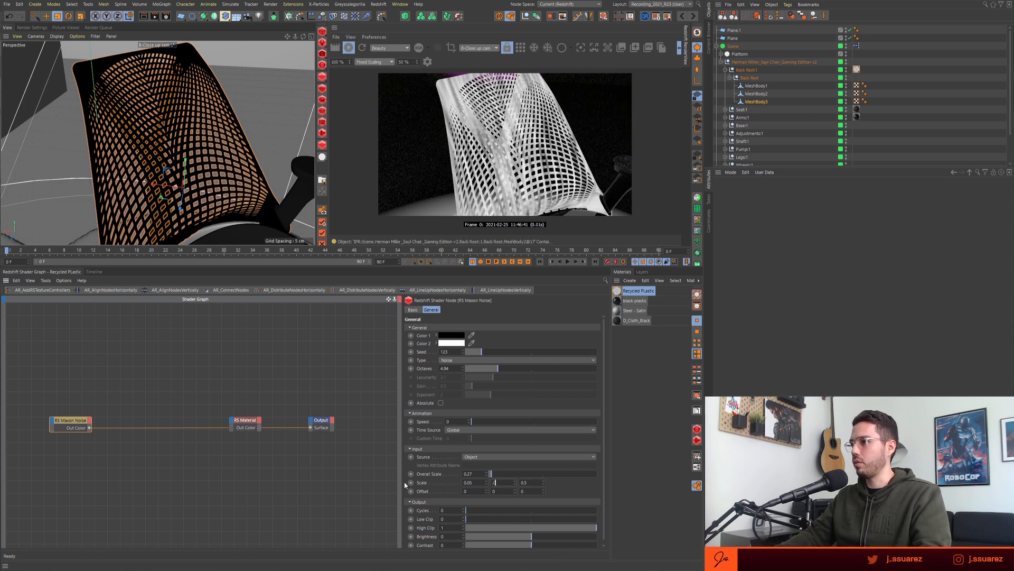
text(0.05)
key(Tab)
text(0.05)
key(Return)
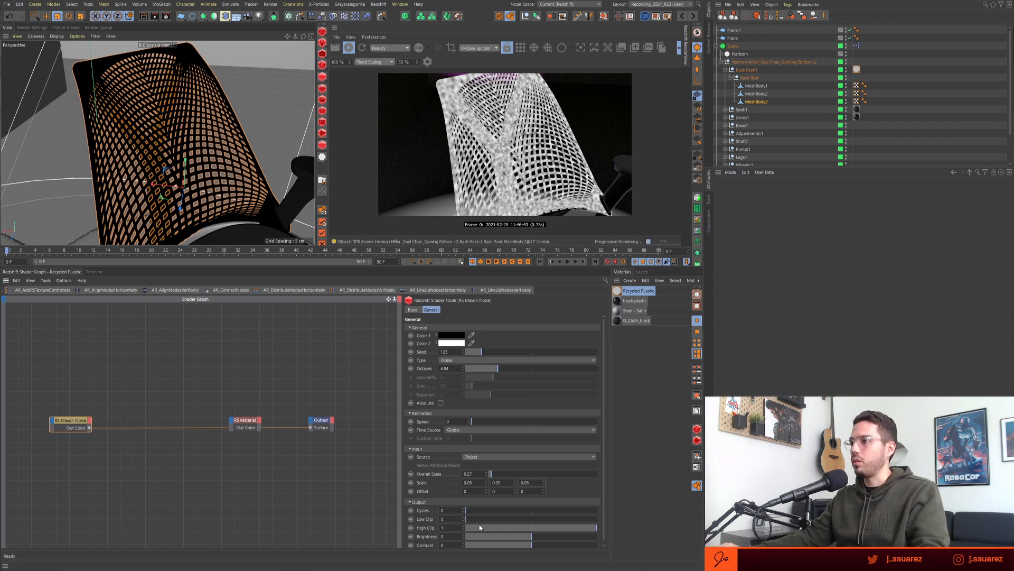
- Try a Maxon Noise contrast of 0.78 on the backrest, and return the contrast to 0
mouse_move(480, 520)
mouse_down()
mouse_move(496, 519)
mouse_move(464, 518)
mouse_up()
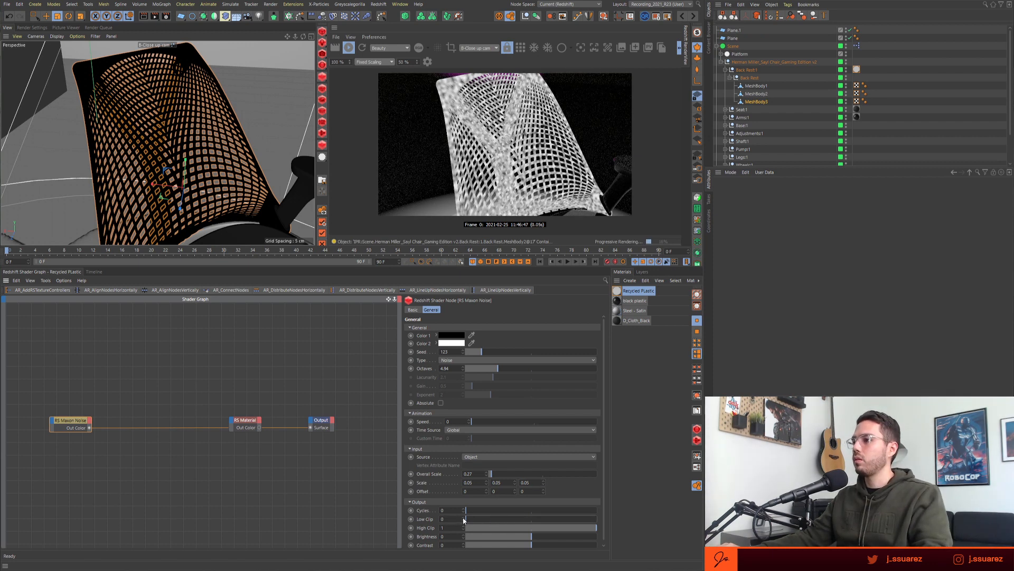
drag(547, 545, 582, 549)
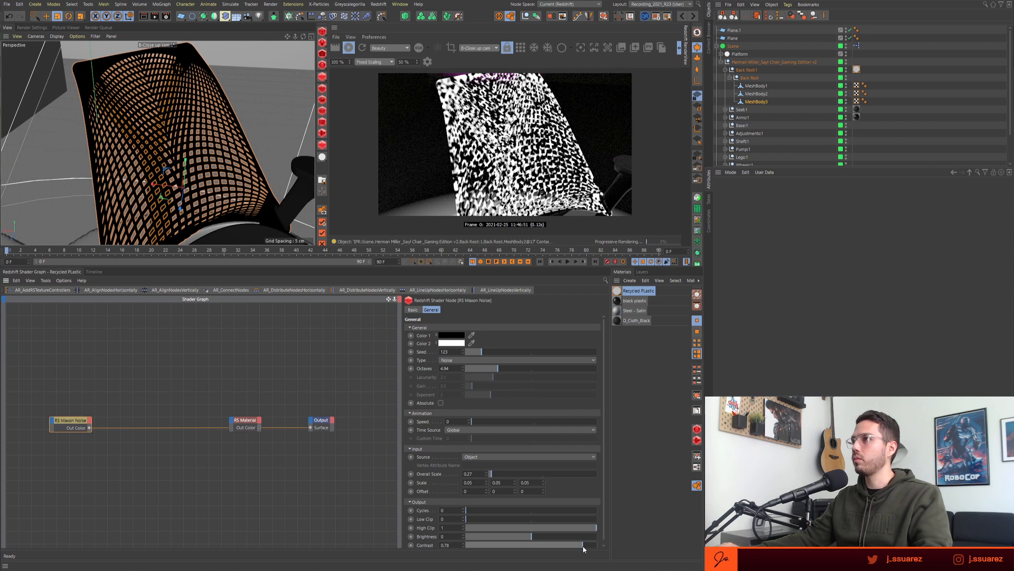
drag(583, 547, 532, 550)
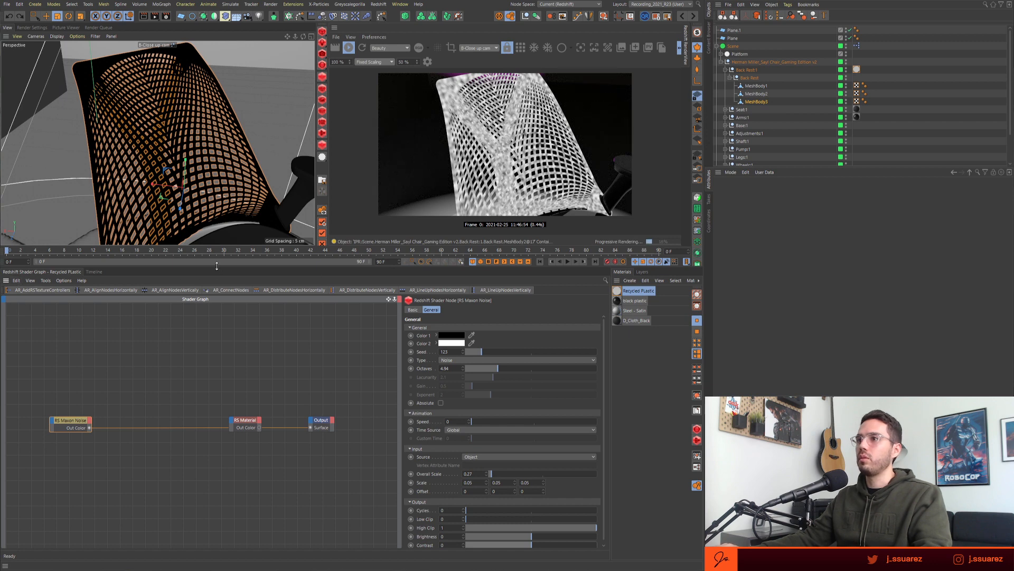
- Enlarge the viewport and render view in height and add a cube primitive to the scene
drag(216, 273, 216, 426)
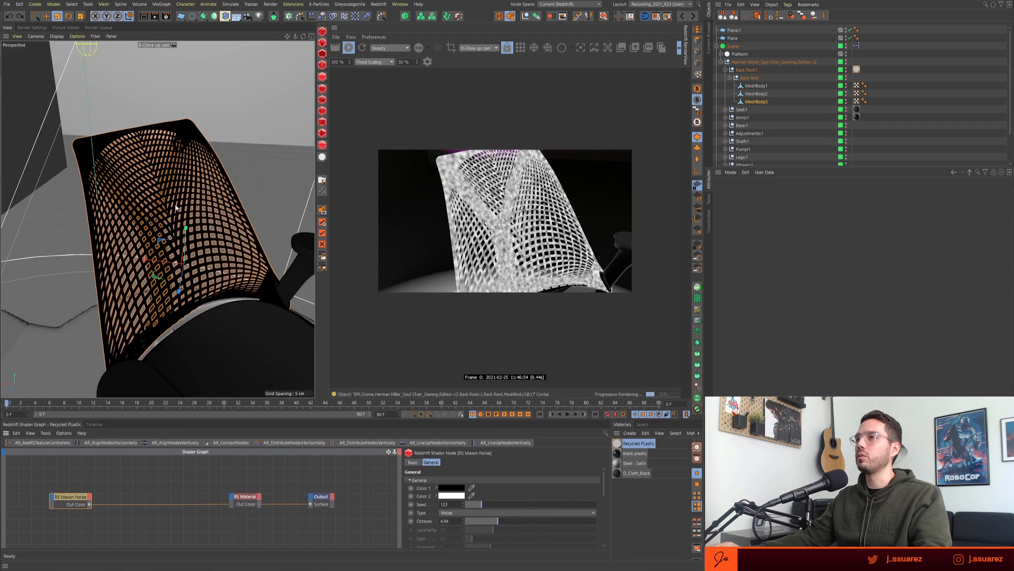
key(ctrl+s)
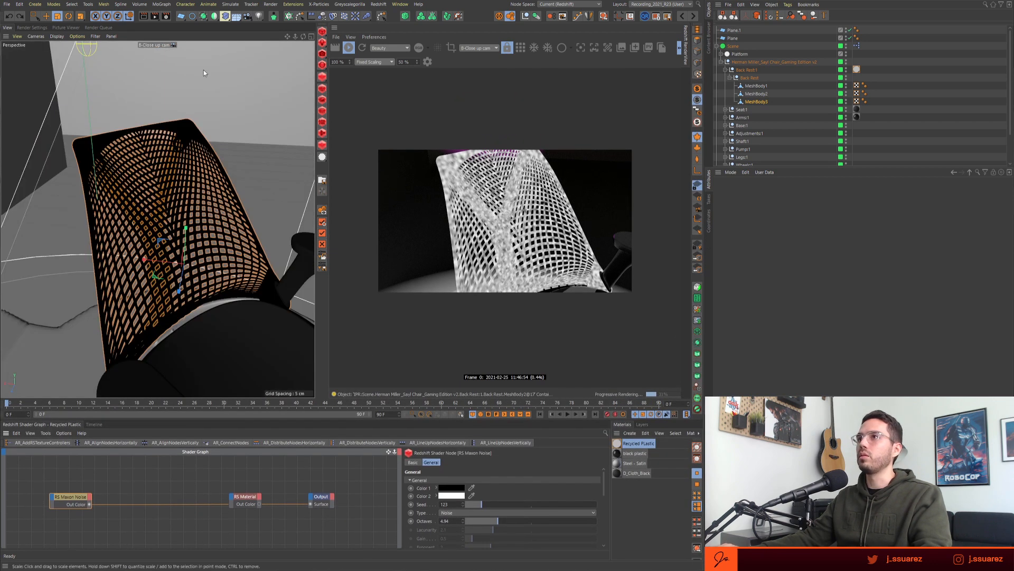
click(181, 18)
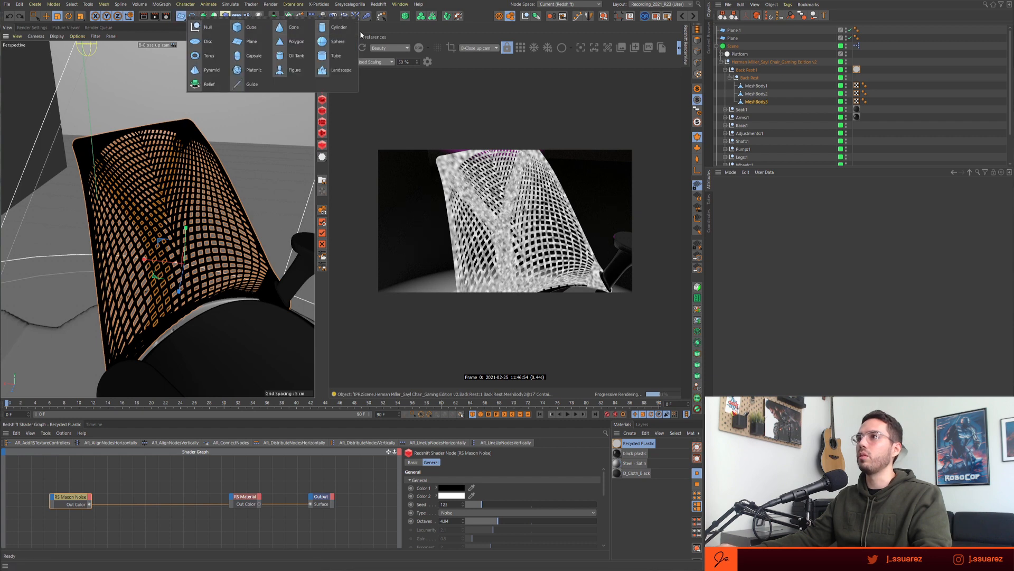
click(239, 28)
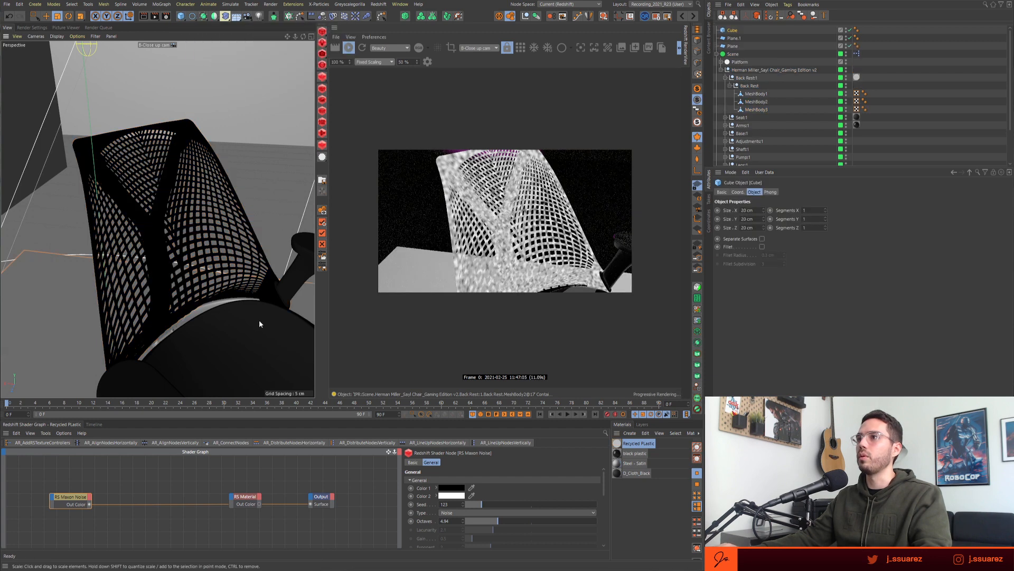
- Move the new cube up along its vertical axis so it rises well above the floor
alt+right_drag(229, 305, 155, 310)
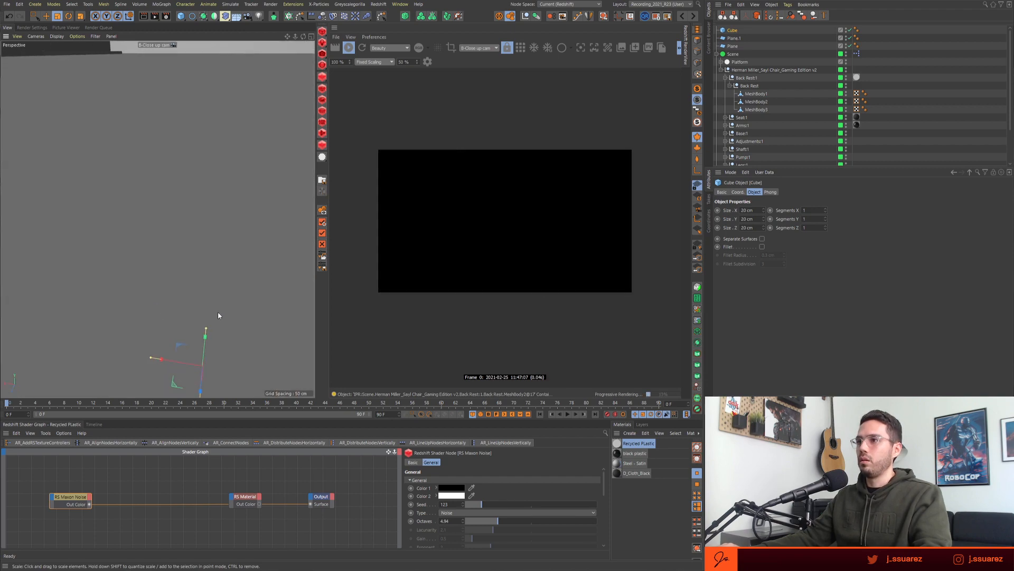
alt+right_drag(218, 312, 253, 314)
alt+right_drag(148, 331, 234, 337)
alt+middle_drag(234, 337, 242, 306)
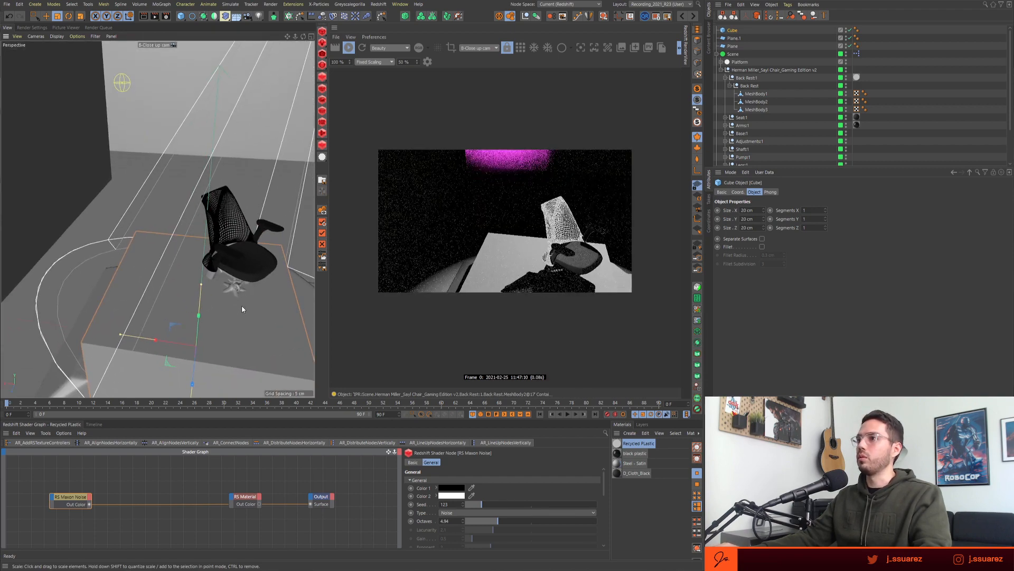
alt+drag(242, 305, 227, 274)
key(e)
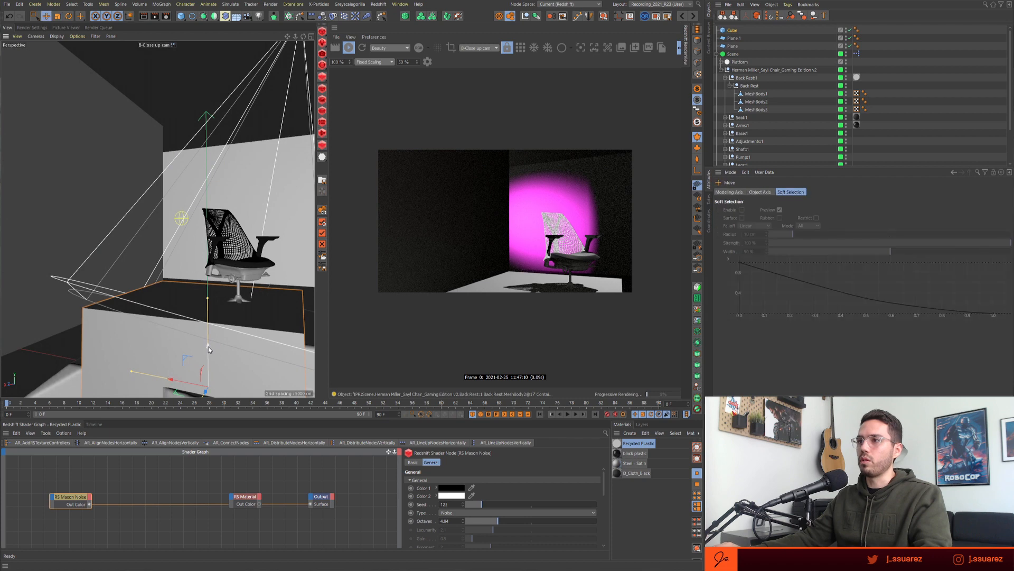
drag(208, 347, 215, 217)
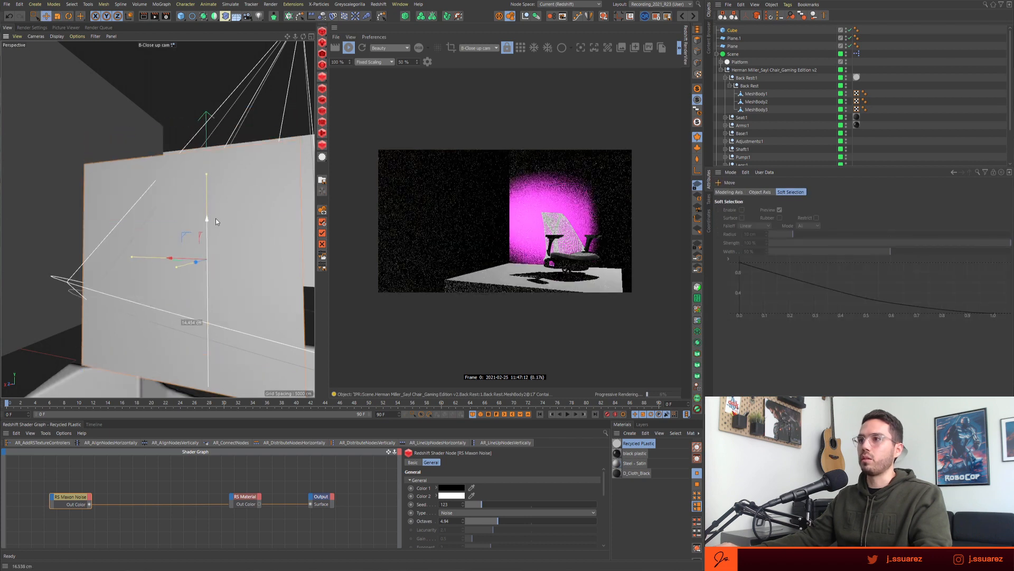
- Isolate the cube so it is shown alone in the viewport and render, seen from a corner
click(732, 31)
key(alt+s)
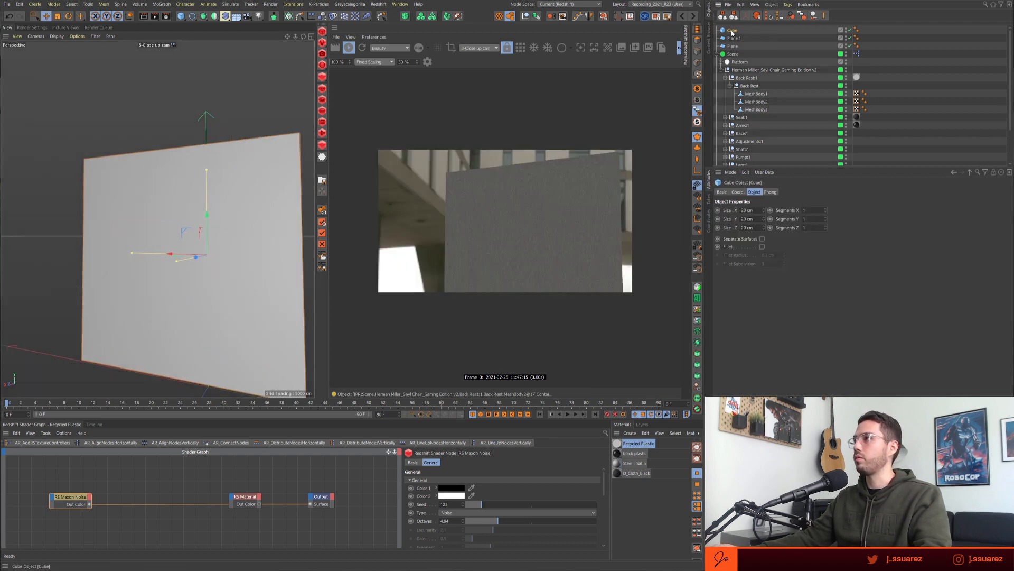
alt+drag(239, 248, 199, 274)
scroll(767, 108, down, 3)
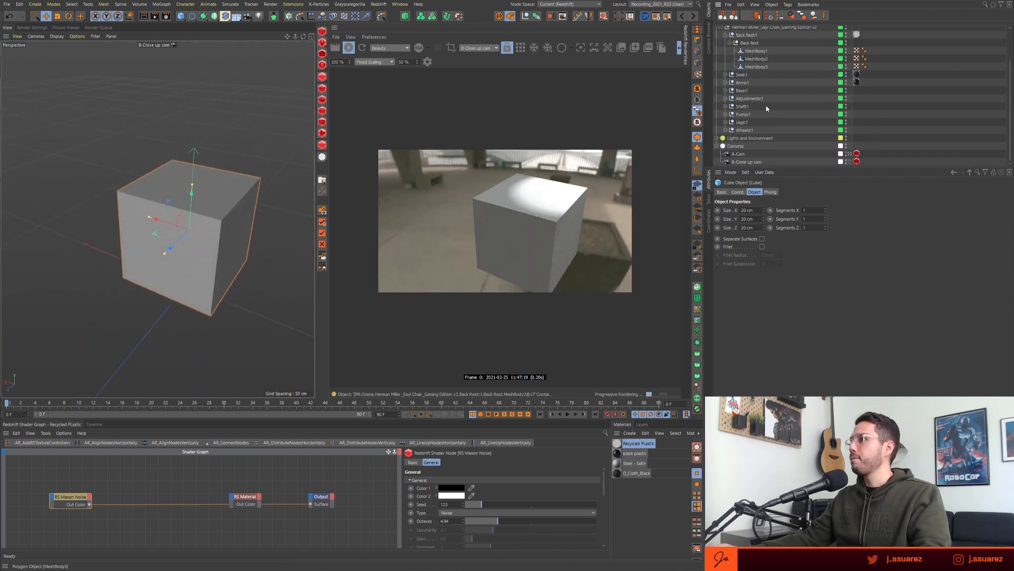
- Turn off the Back Key and Key spot lights, leaving only the RS Dome Light to light the cube
click(717, 138)
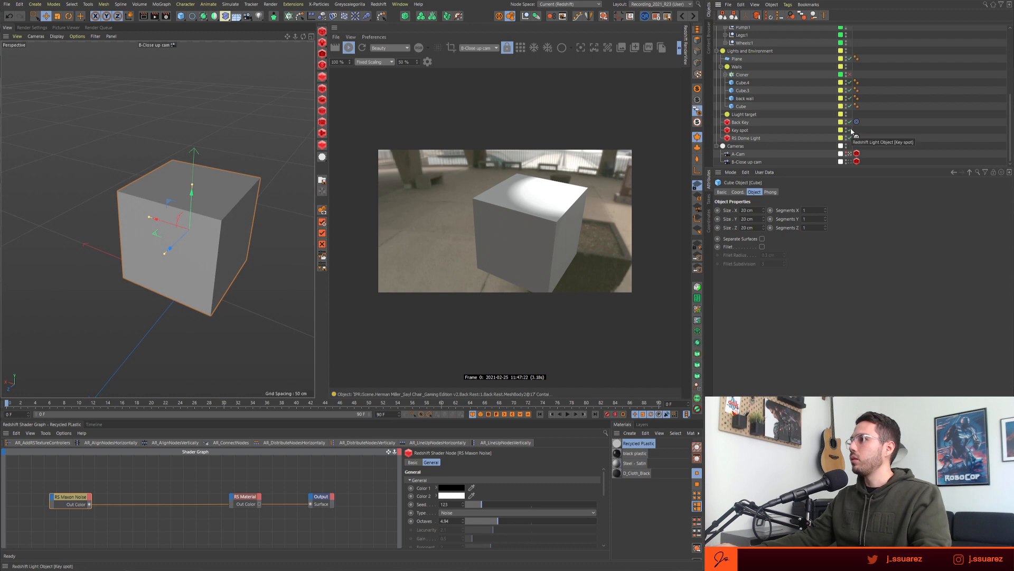
click(849, 130)
click(747, 138)
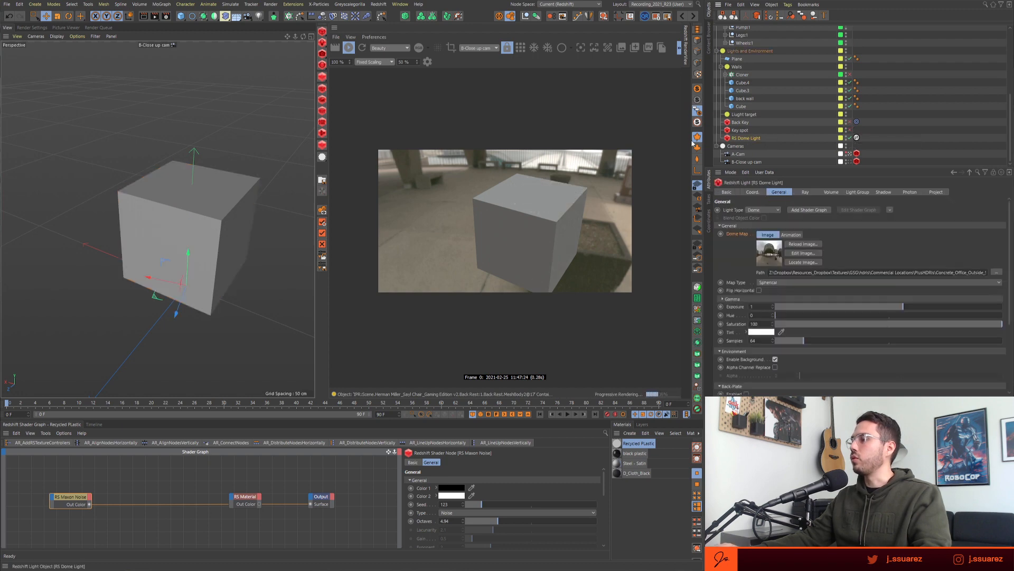
alt+drag(226, 233, 168, 273)
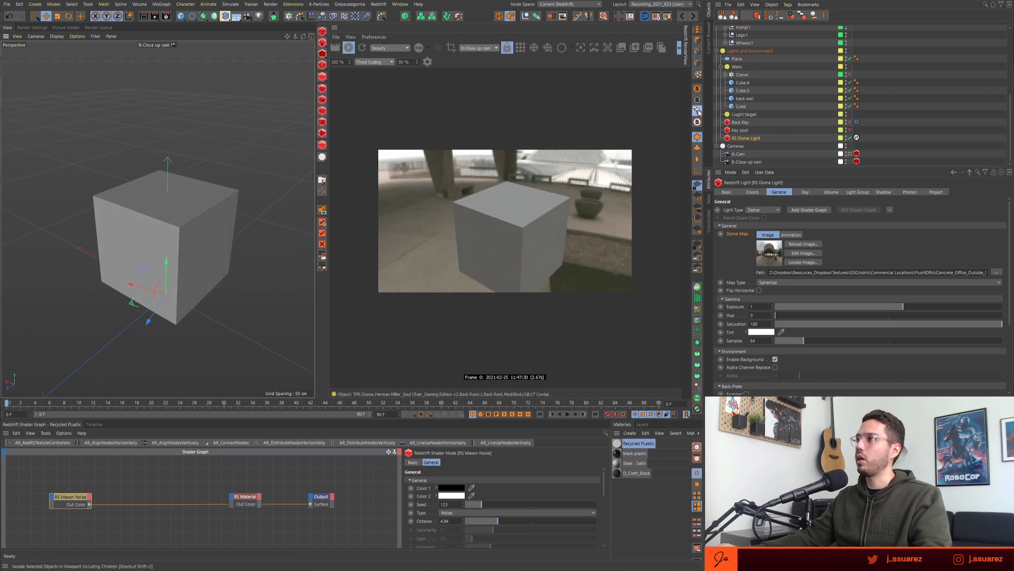
click(233, 293)
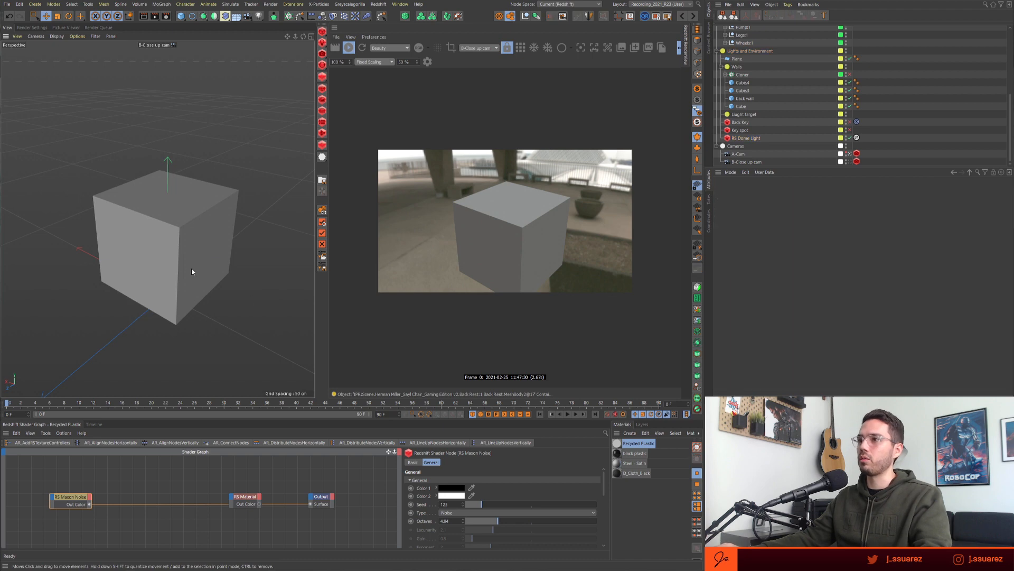
- Frame the cube closer and set the render preview's fixed scaling to 100% and its zoom to 75%
alt+drag(191, 267, 189, 263)
alt+right_drag(190, 264, 243, 253)
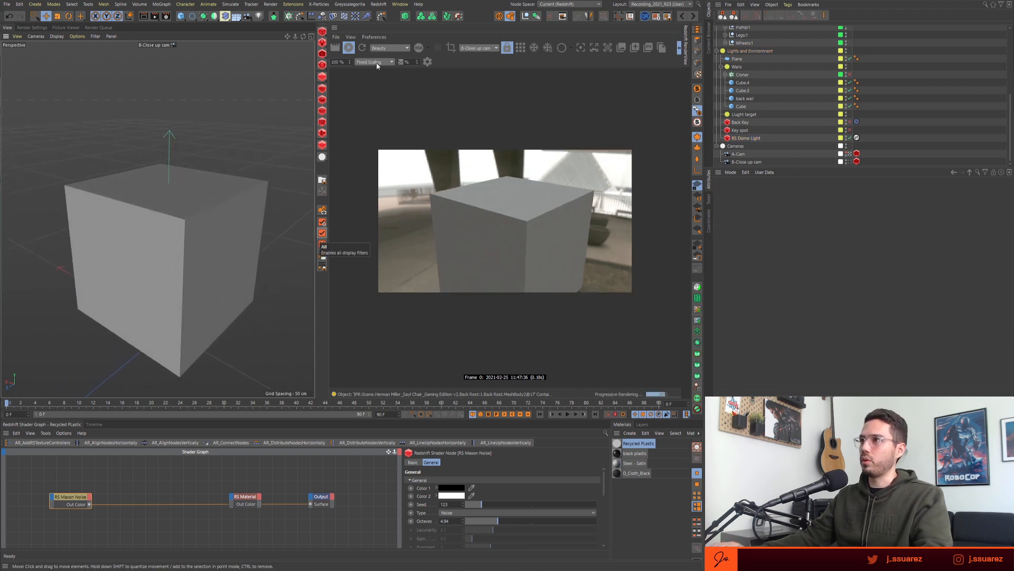
text(100)
key(Return)
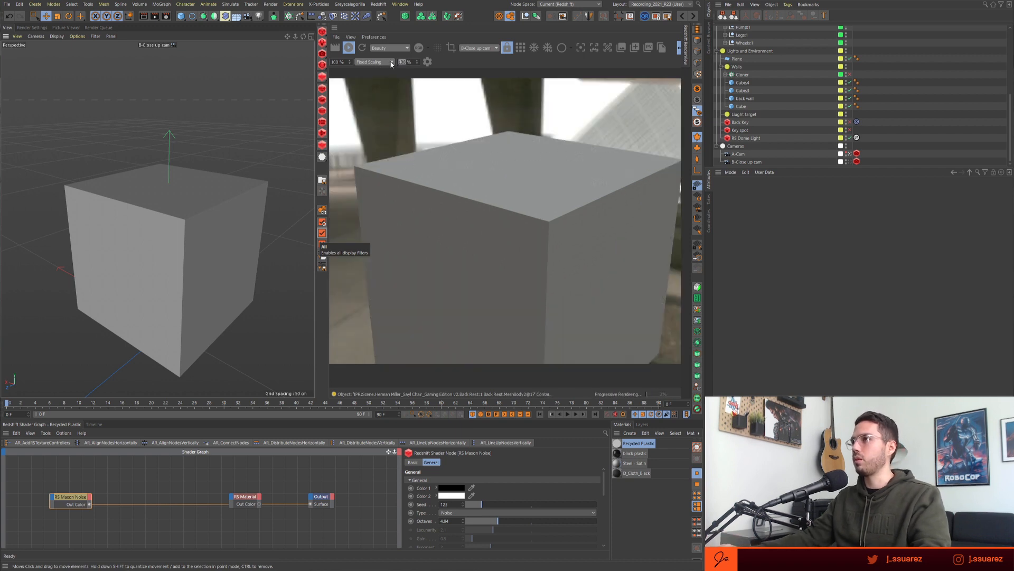
click(348, 64)
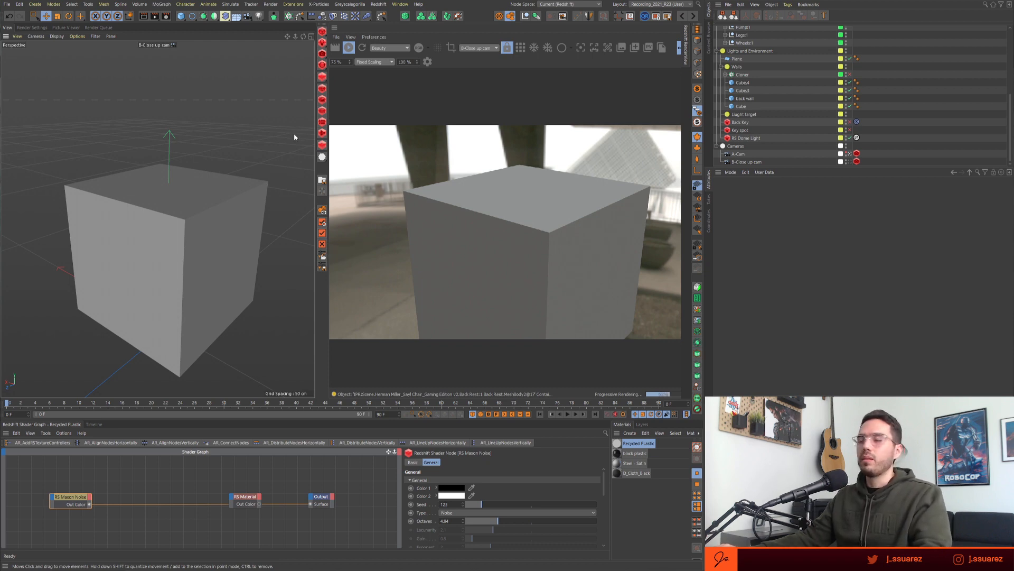
- Apply the Recycled Plastic material to the cube and scale the cube down to about 46%
alt+drag(240, 196, 207, 223)
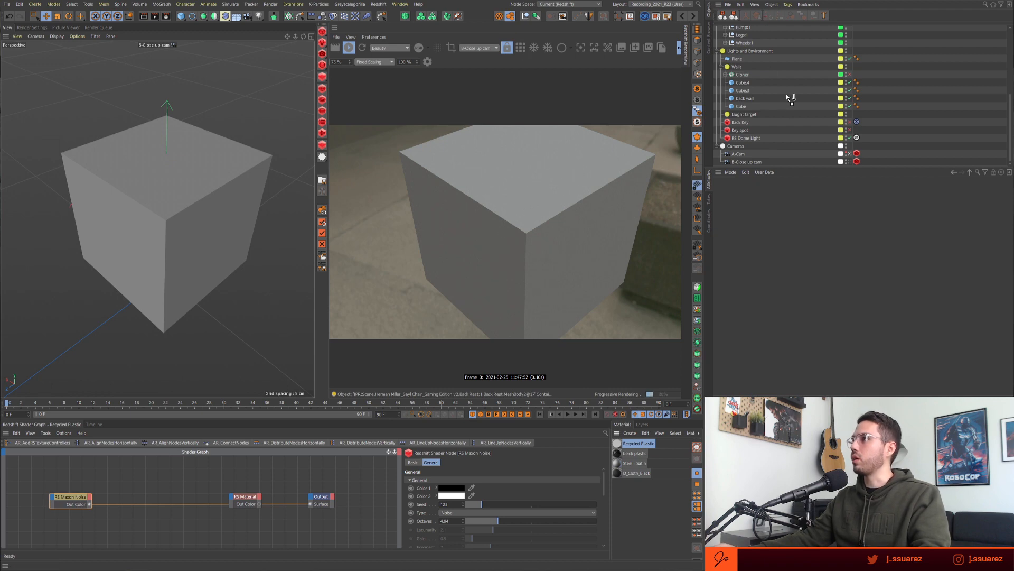
drag(786, 93, 180, 264)
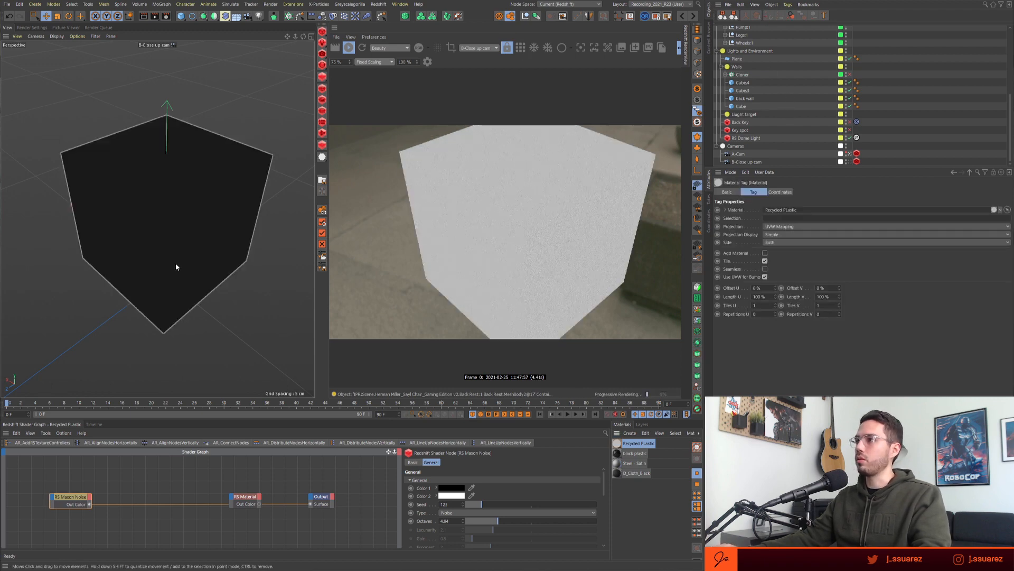
click(176, 290)
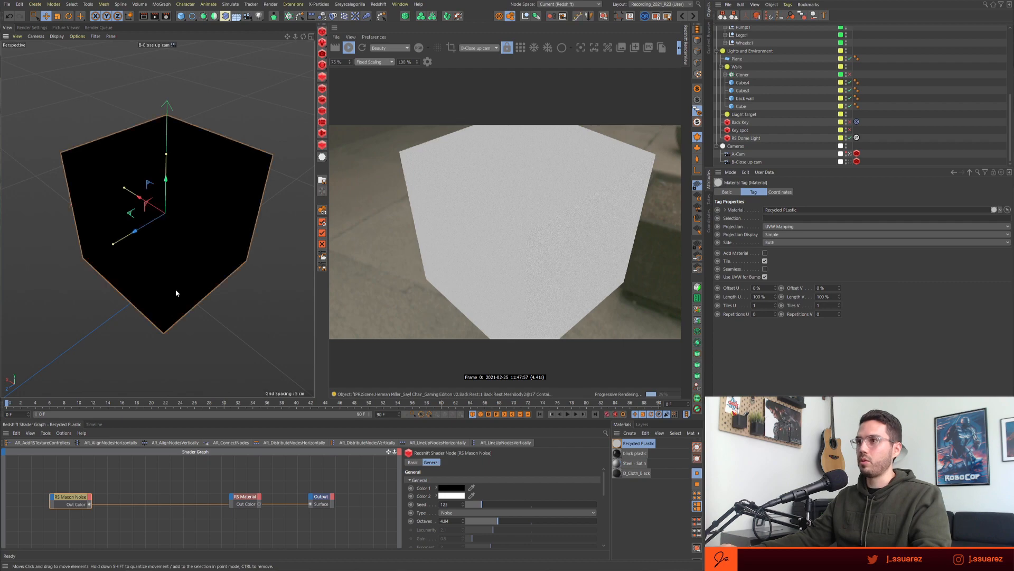
key(t)
drag(268, 104, 171, 214)
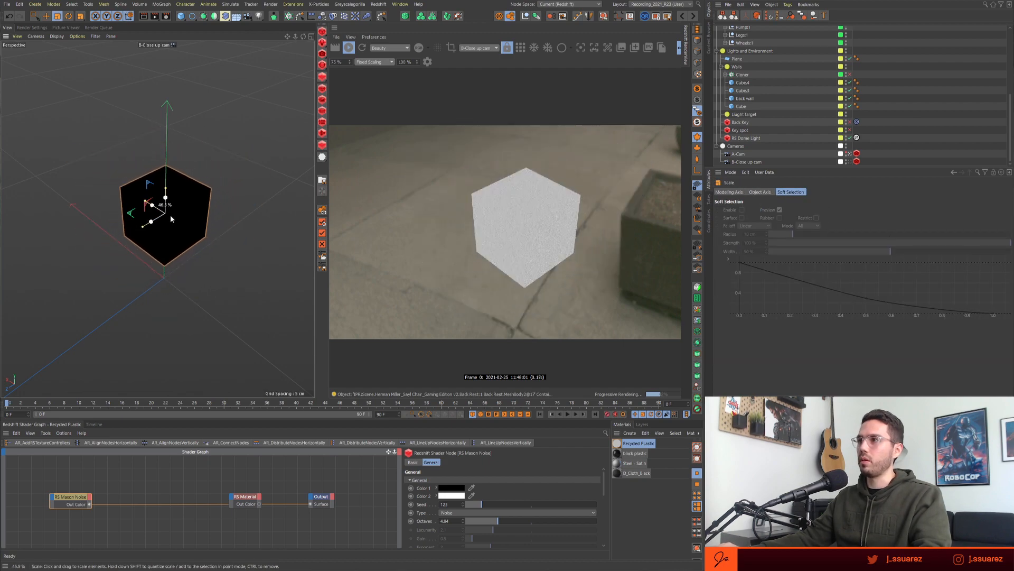
key(e)
alt+right_drag(174, 207, 226, 186)
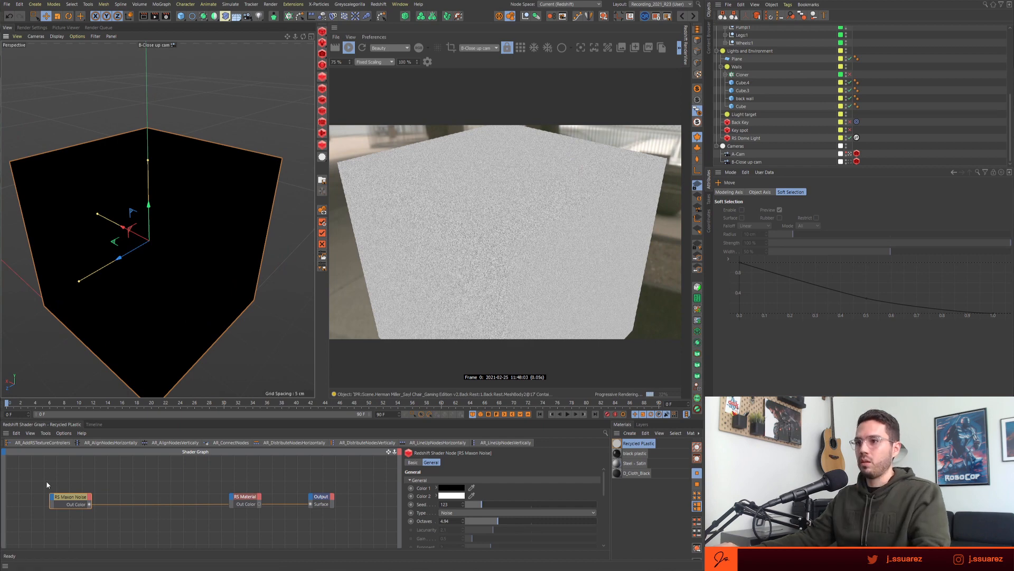
- Try scaling the test cube down further and undo the change
click(70, 499)
key(t)
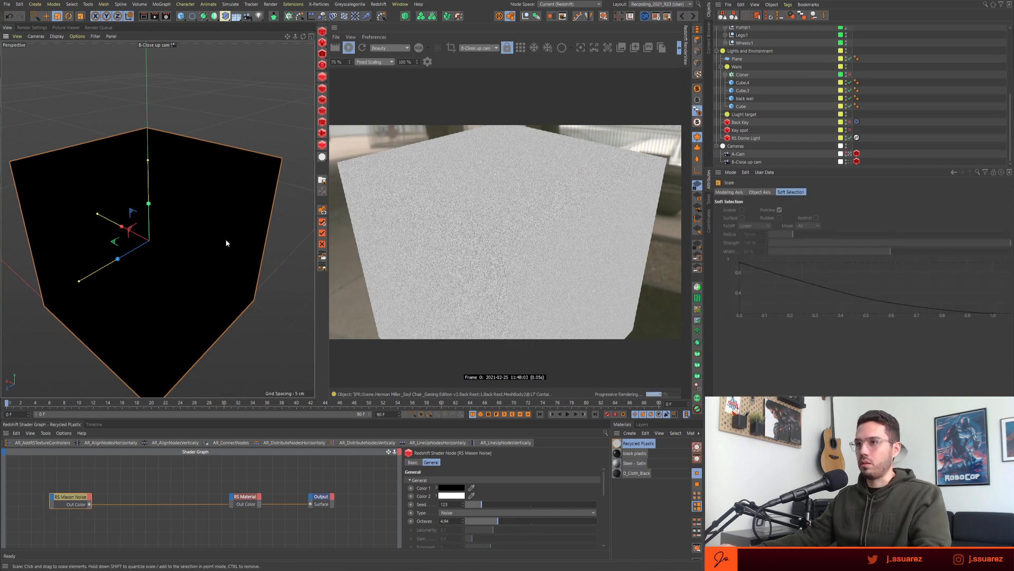
drag(226, 239, 216, 209)
key(e)
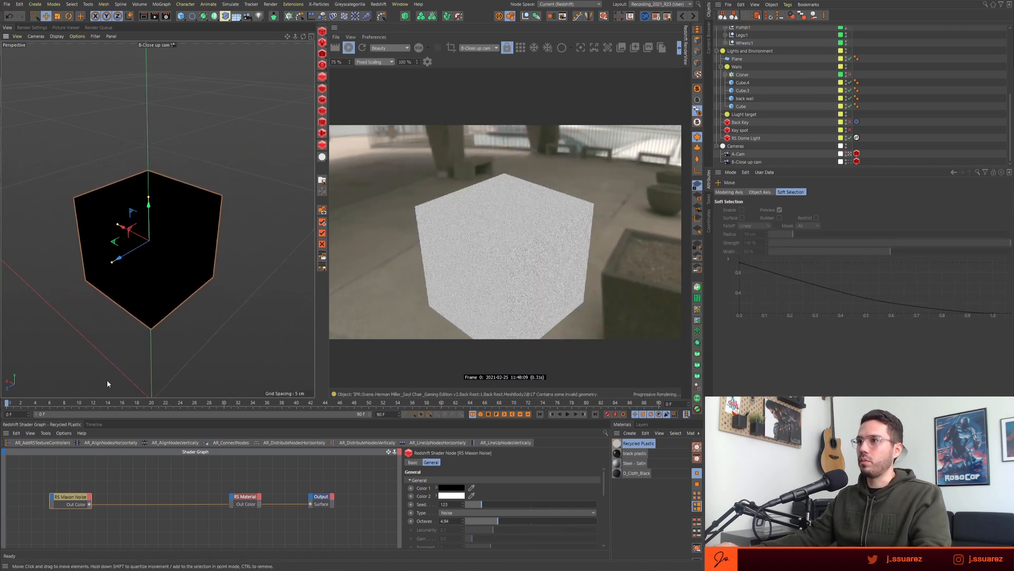
key(ctrl+z)
- Select the RS Maxon Noise node and enlarge the shader graph and node settings area in height
alt+drag(192, 254, 191, 268)
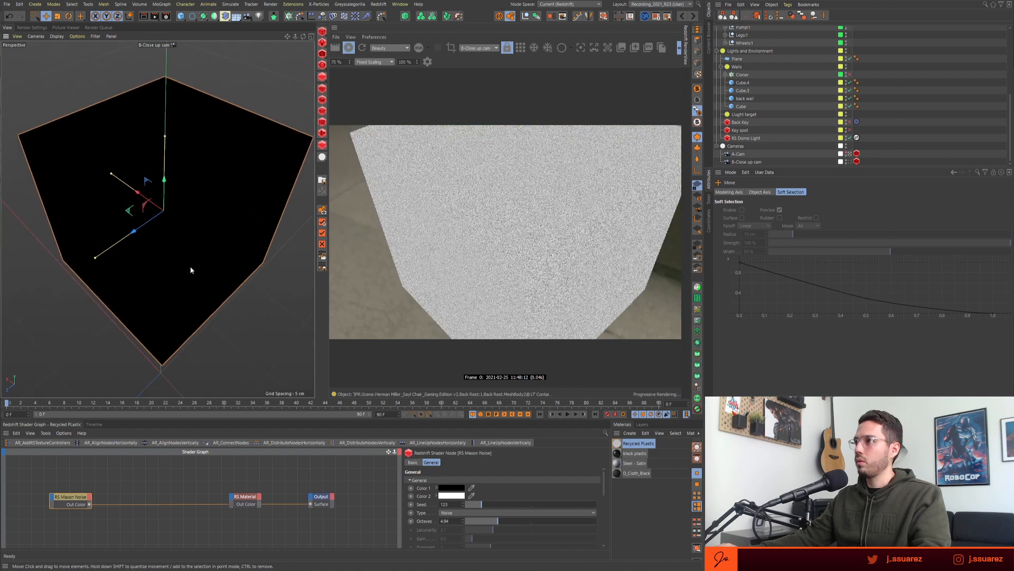
alt+middle_drag(191, 268, 195, 298)
drag(43, 483, 123, 519)
drag(387, 419, 391, 310)
- Set the Maxon Noise overall scale to about 1.81 and raise its output contrast strongly
scroll(436, 515, down, 3)
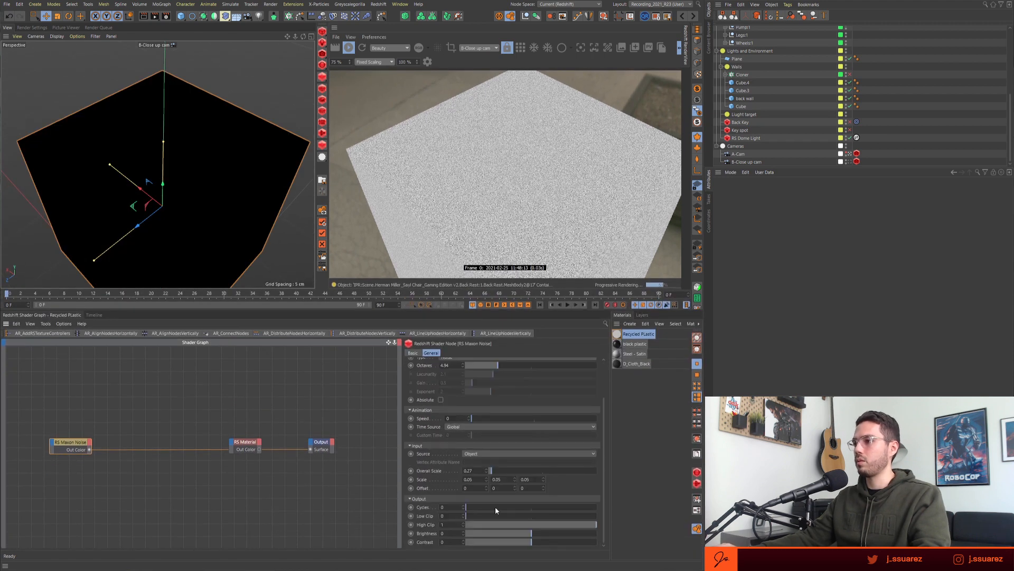
drag(495, 475, 510, 476)
drag(529, 540, 578, 542)
- Try the Maxon Noise types Nutous and Ober on the cube and set the type to Pezo
scroll(502, 449, up, 3)
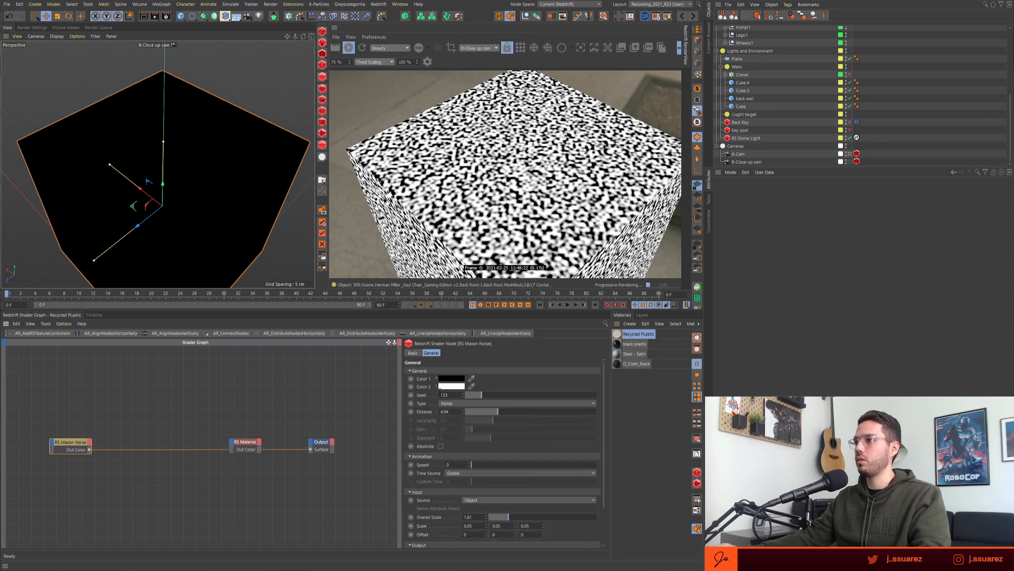
click(473, 404)
click(473, 404)
scroll(474, 404, down, 1)
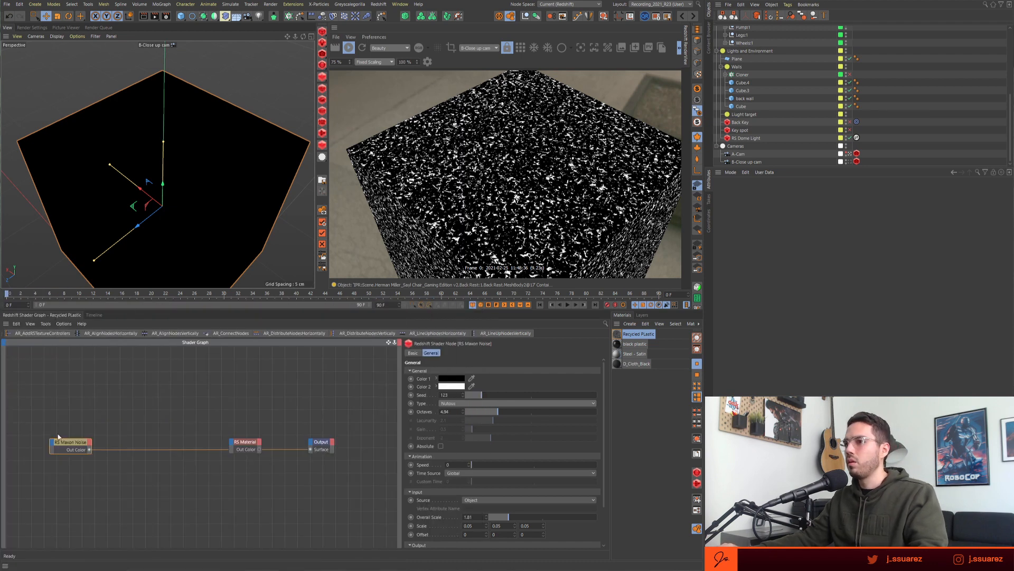
drag(454, 405, 458, 402)
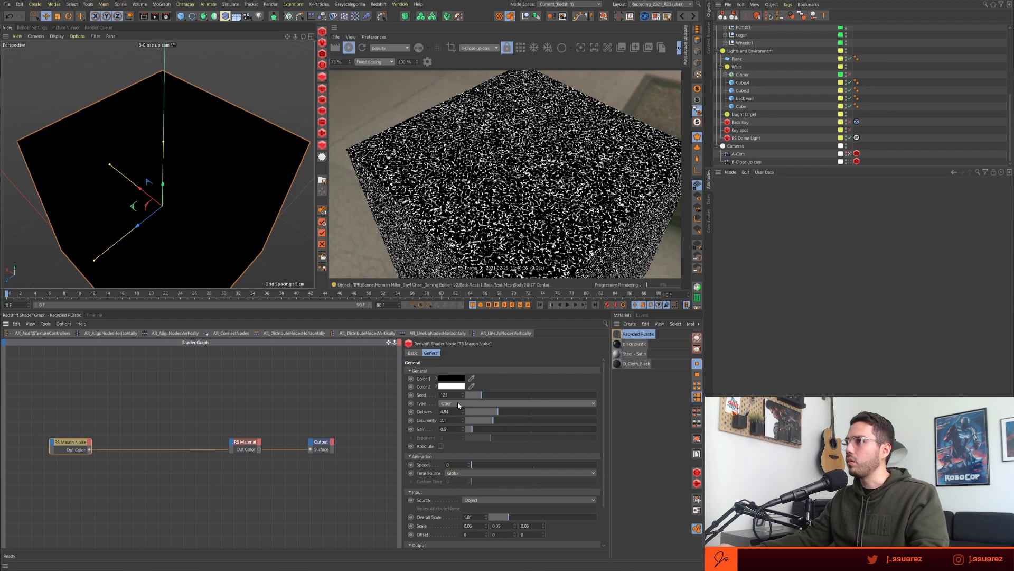
scroll(457, 402, up, 1)
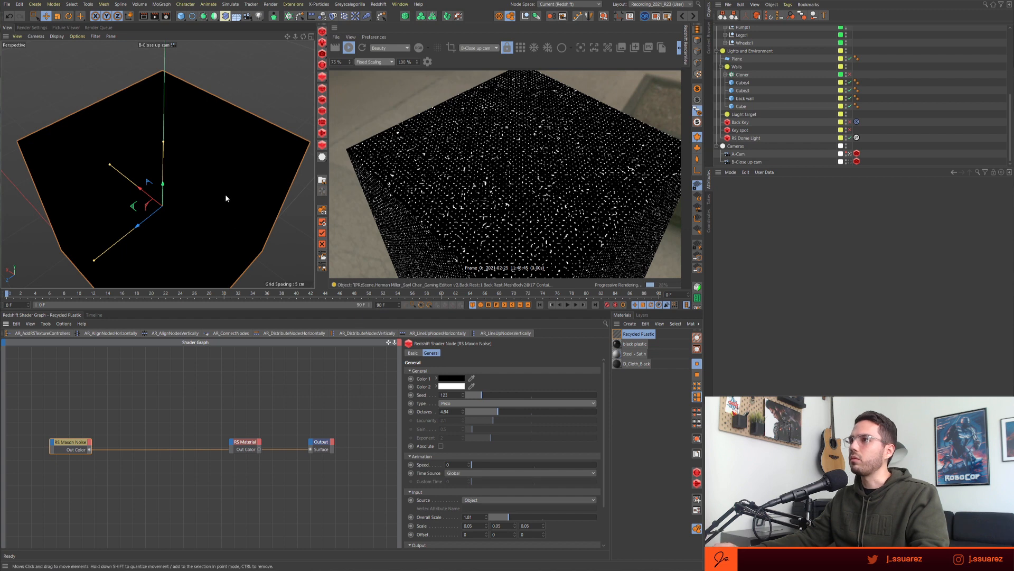
- Reset the Maxon Noise overall scale and scale to their defaults and raise the octaves to about 5.62
scroll(188, 167, up, 5)
scroll(188, 167, down, 5)
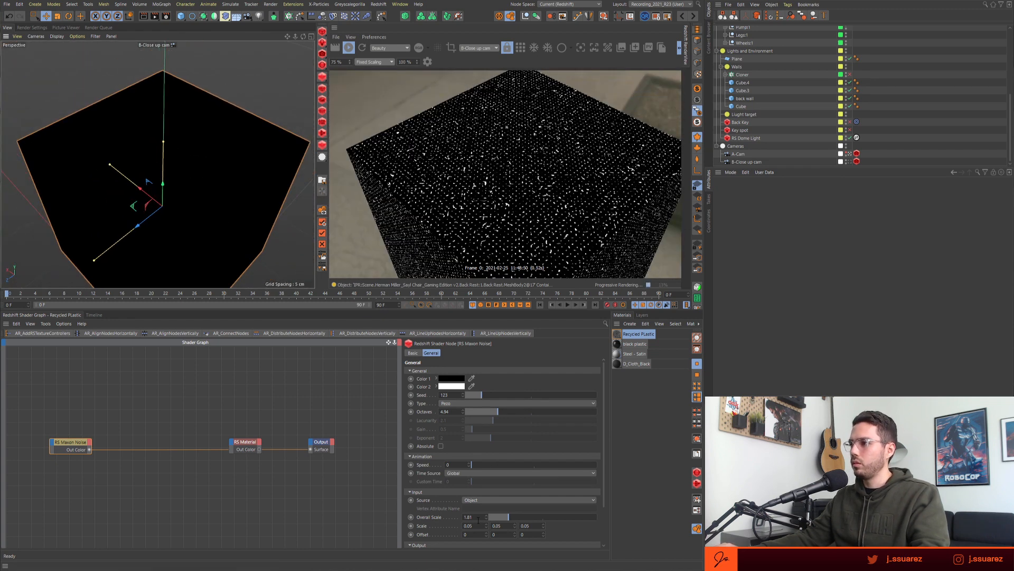
right_click(425, 527)
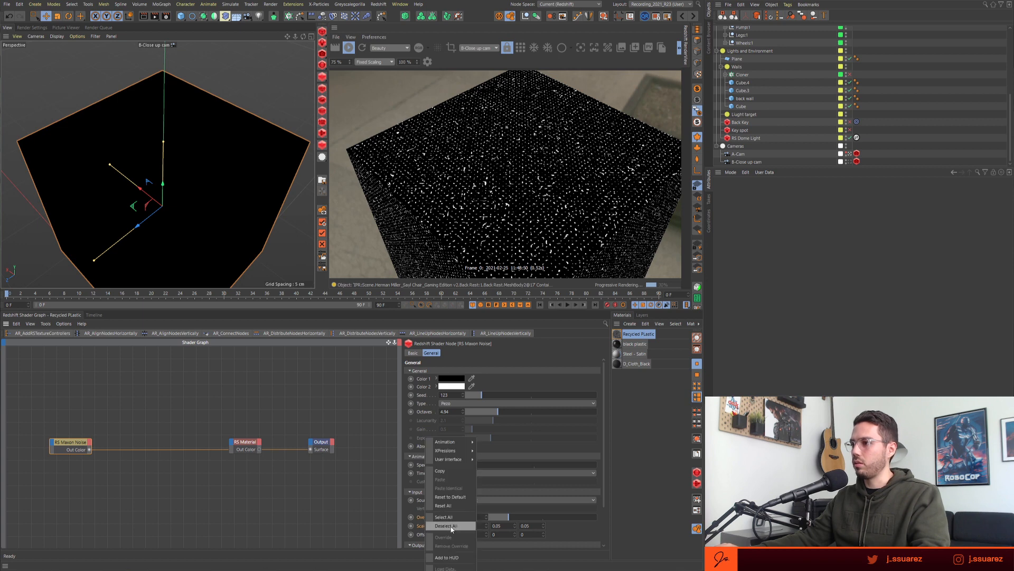
click(458, 498)
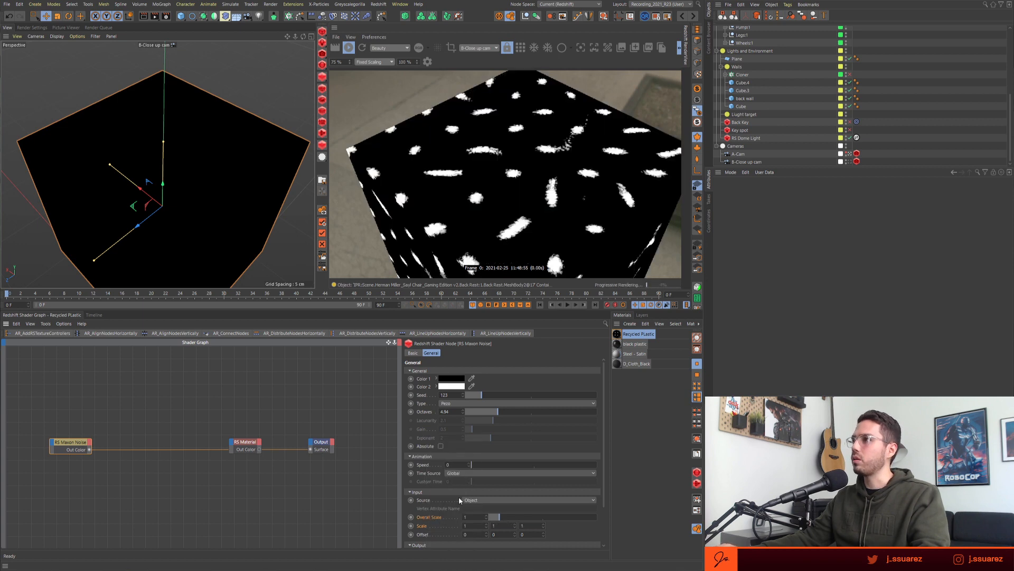
drag(498, 415, 502, 415)
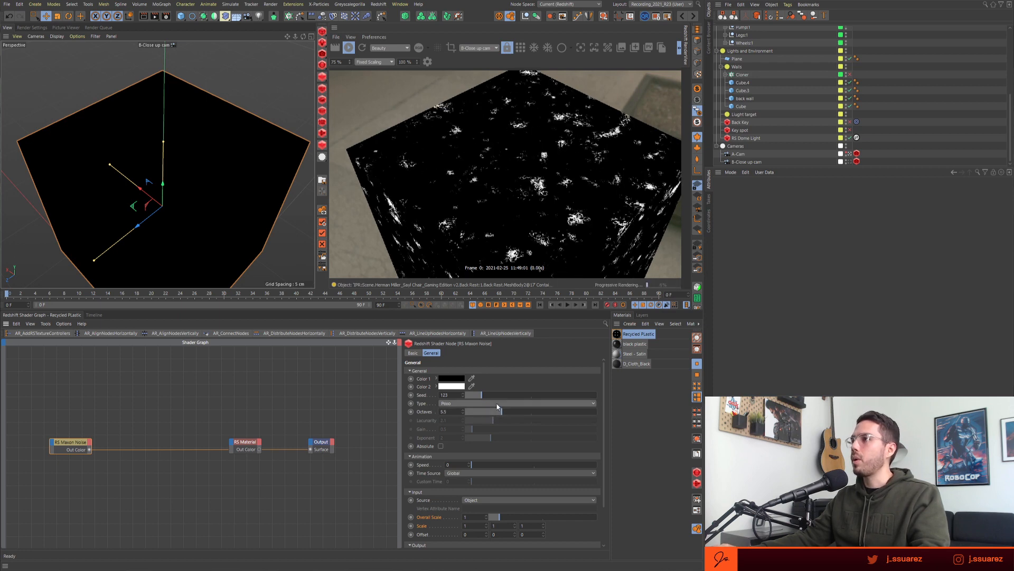
mouse_move(501, 412)
mouse_down()
mouse_move(512, 414)
mouse_move(502, 413)
mouse_up()
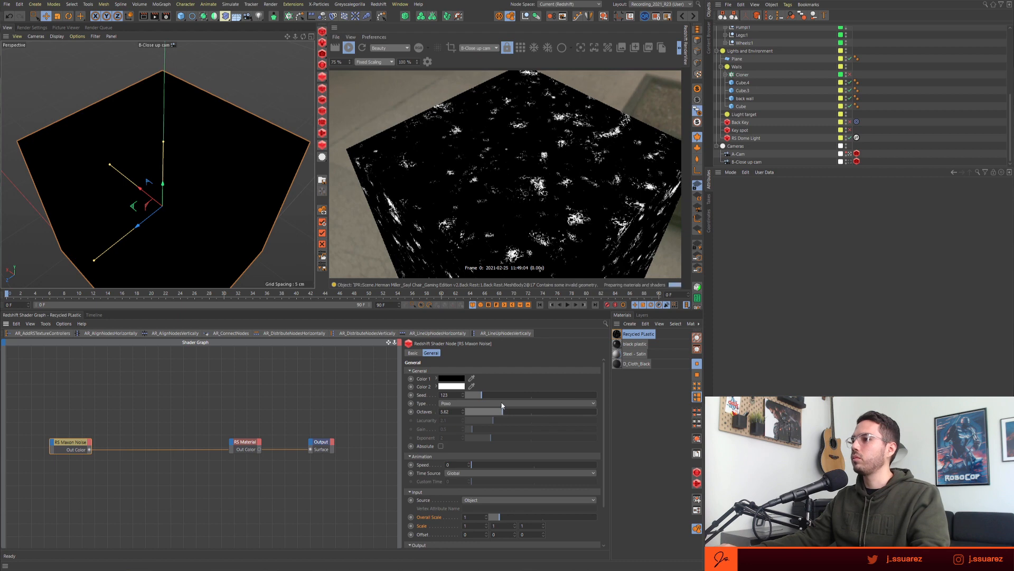
- Try further Maxon Noise types on the cube, set the type to Voronoi 3 and reduce the overall scale to about 0.27
scroll(502, 403, down, 2)
scroll(502, 403, down, 3)
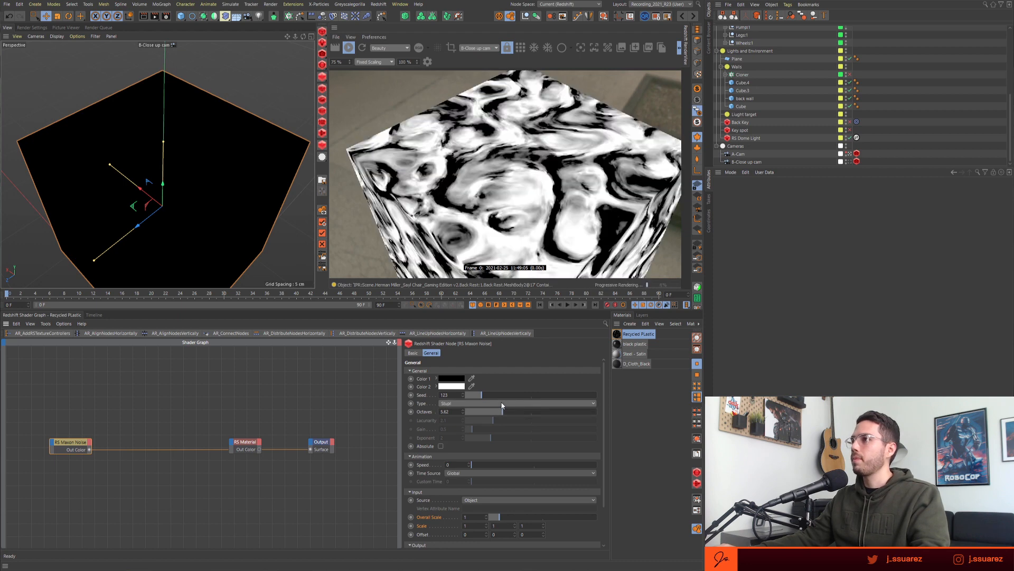
scroll(502, 403, down, 3)
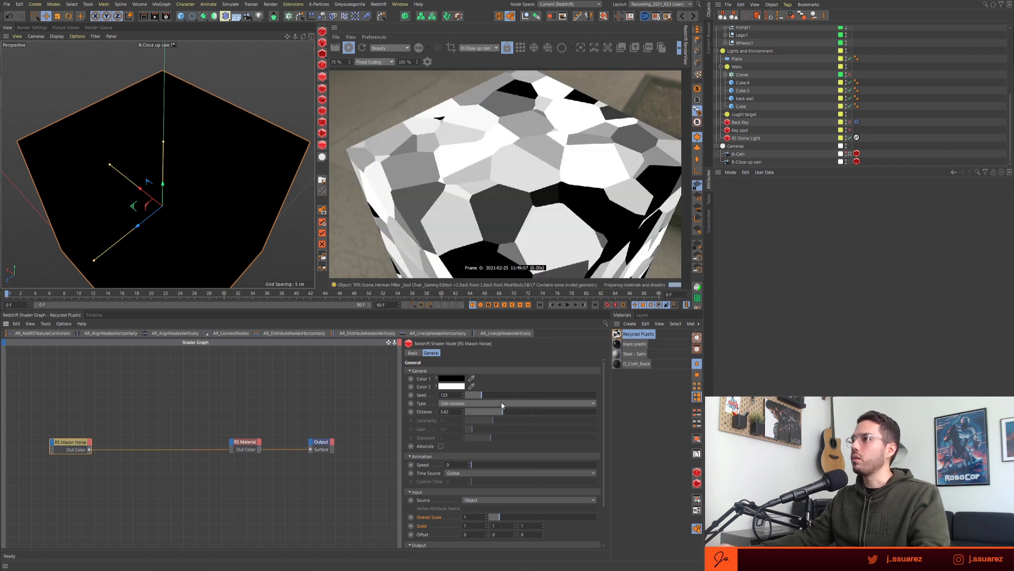
scroll(502, 403, down, 1)
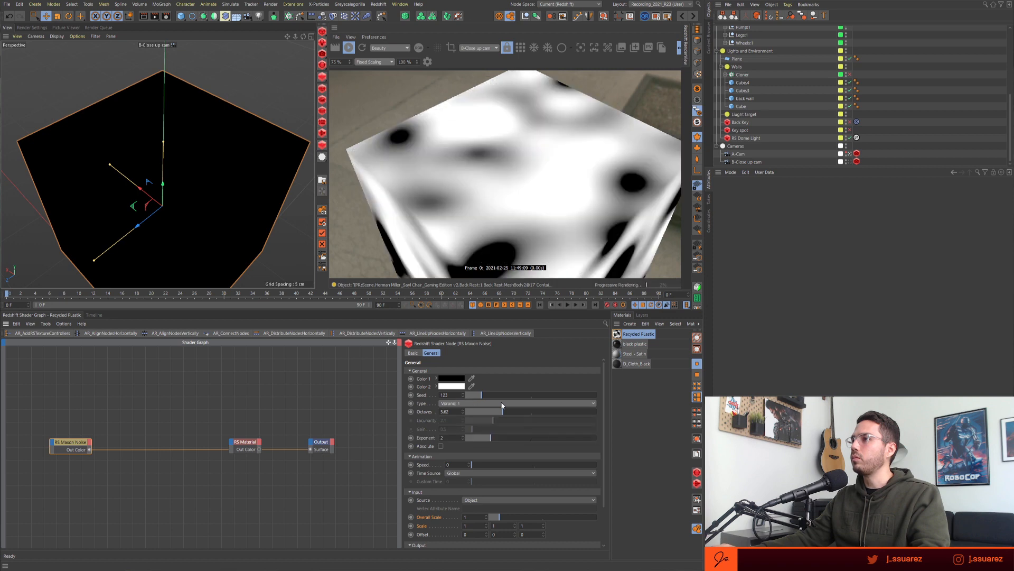
scroll(502, 403, down, 2)
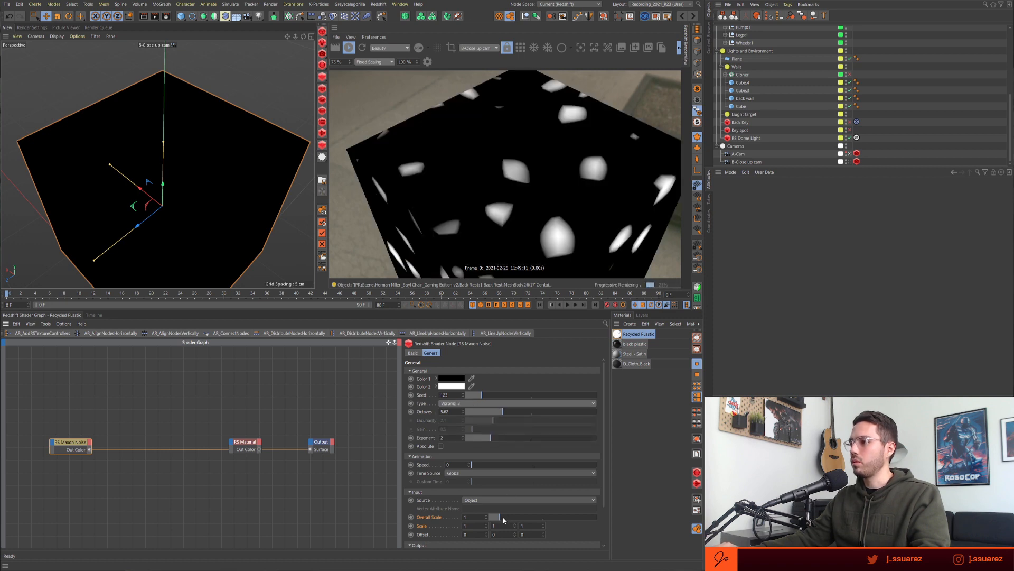
drag(503, 520, 491, 521)
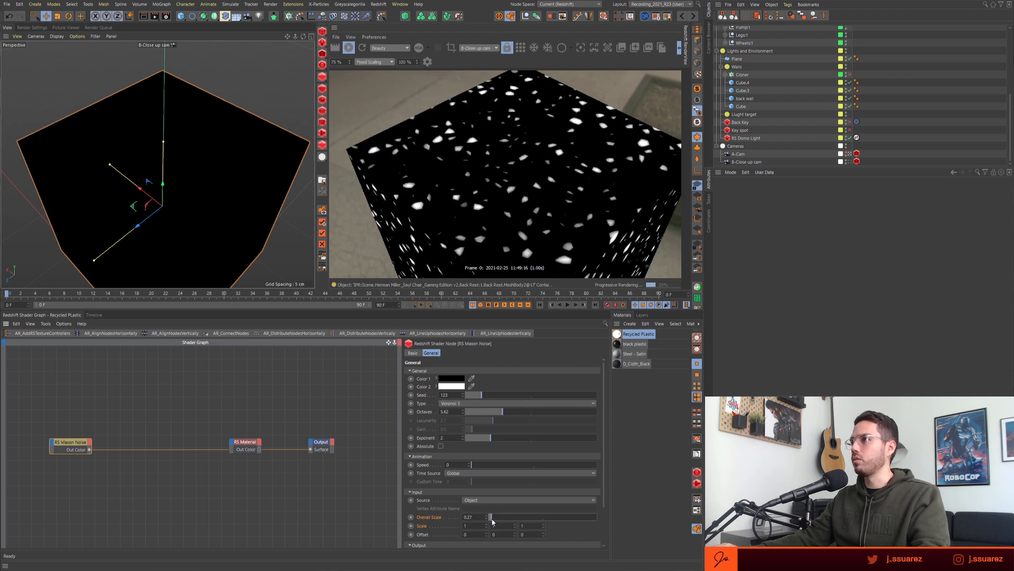
- Spread out the noise and material nodes and add an RS Color Layer node above them in the shader graph
mouse_move(72, 445)
mouse_down()
mouse_move(58, 432)
mouse_move(61, 451)
mouse_up()
click(247, 445)
mouse_move(247, 445)
mouse_down()
mouse_move(212, 427)
mouse_move(247, 452)
mouse_up()
double_click(200, 418)
text(layer)
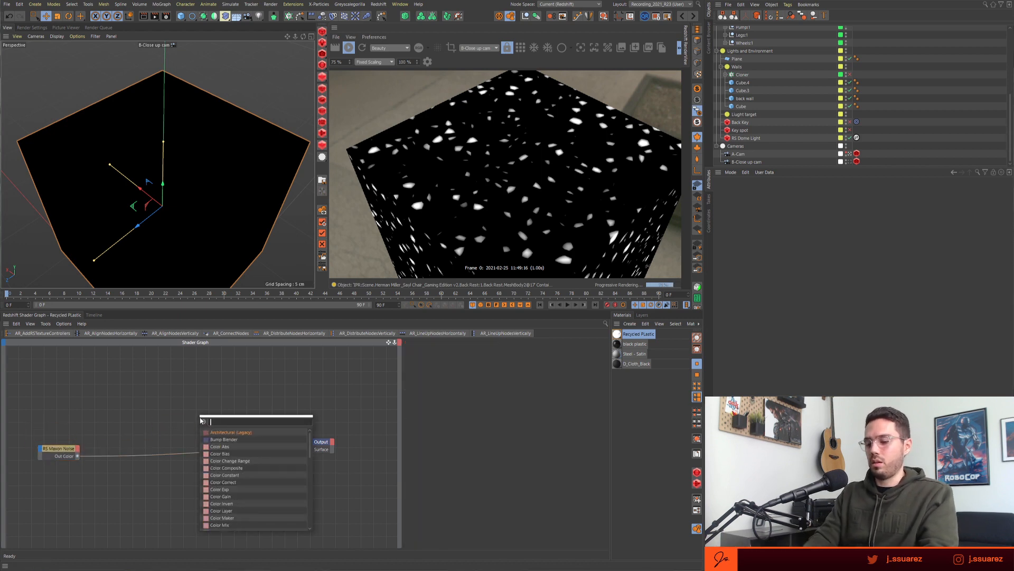
key(Return)
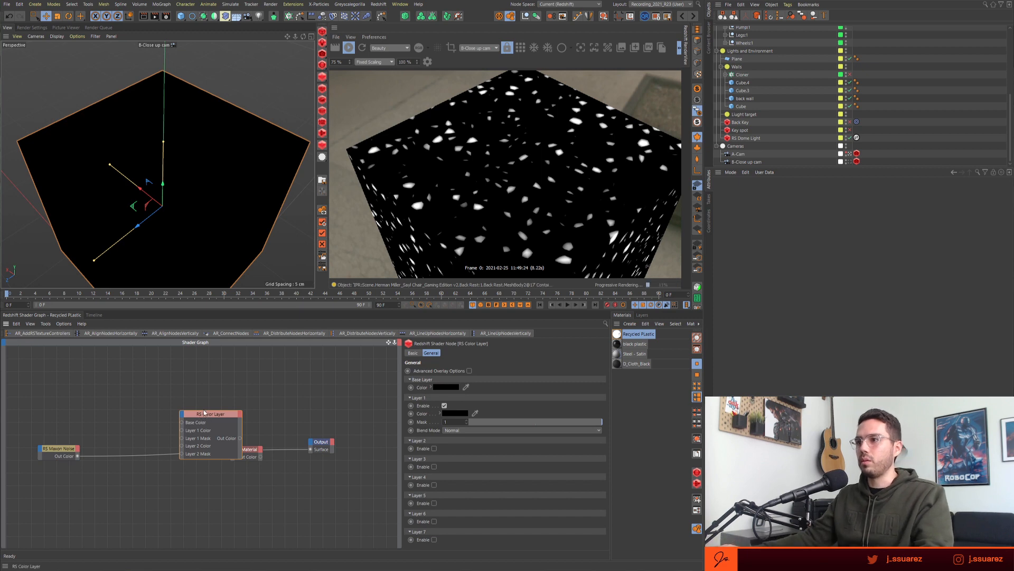
drag(199, 417, 160, 382)
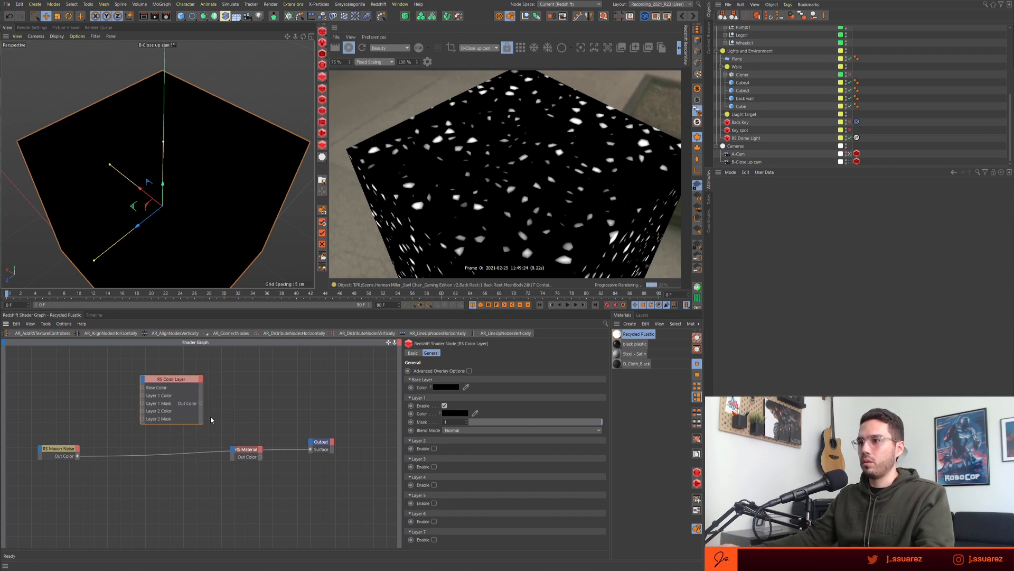
- Move the RS Material node aside and connect the Color Layer's output color to it
drag(228, 447, 256, 461)
mouse_move(254, 453)
click(359, 453)
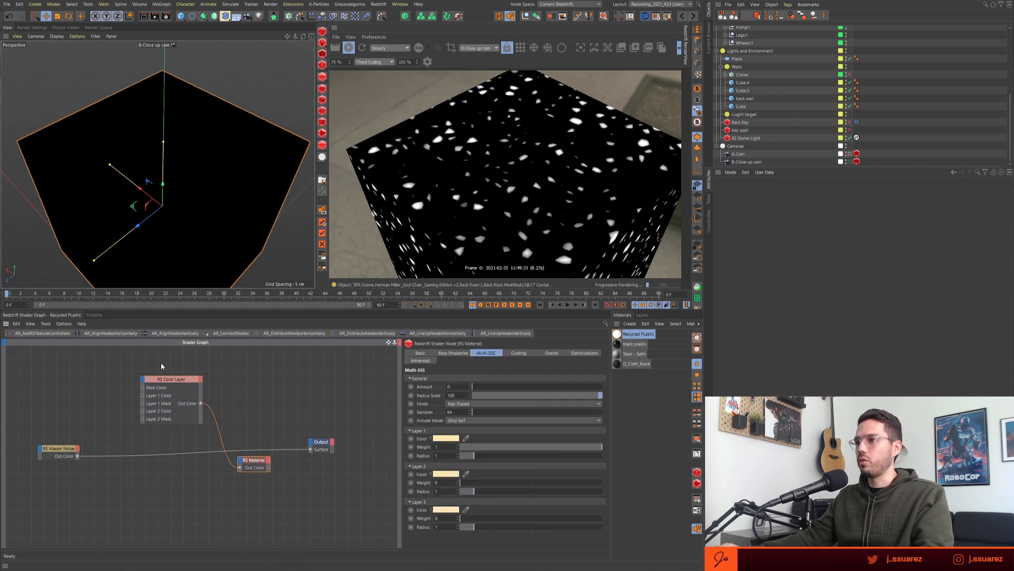
- Set the Color Layer's base color to a light grey with 193° hue and 93% value
drag(172, 411, 173, 412)
click(444, 387)
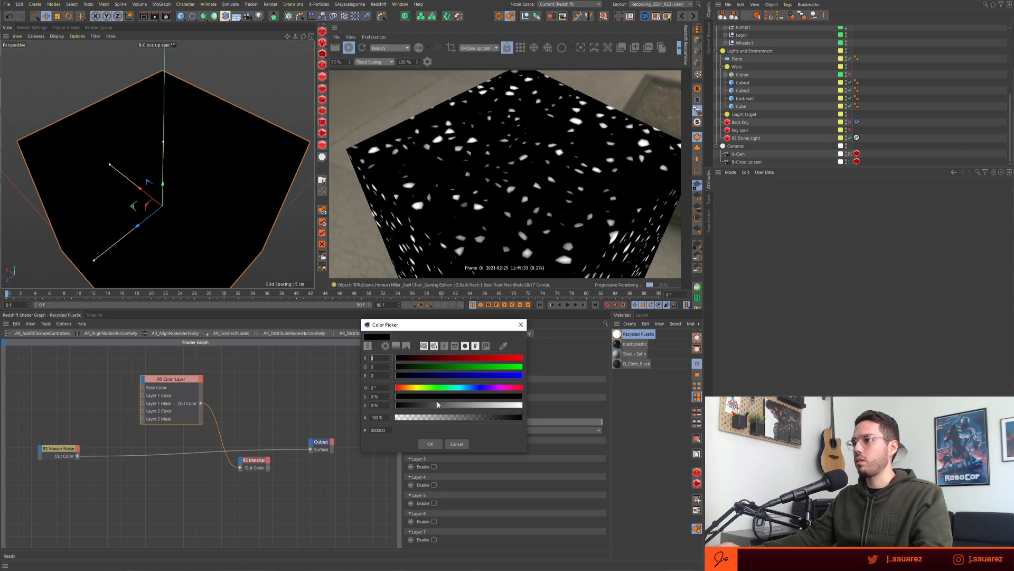
click(489, 406)
drag(490, 405, 517, 407)
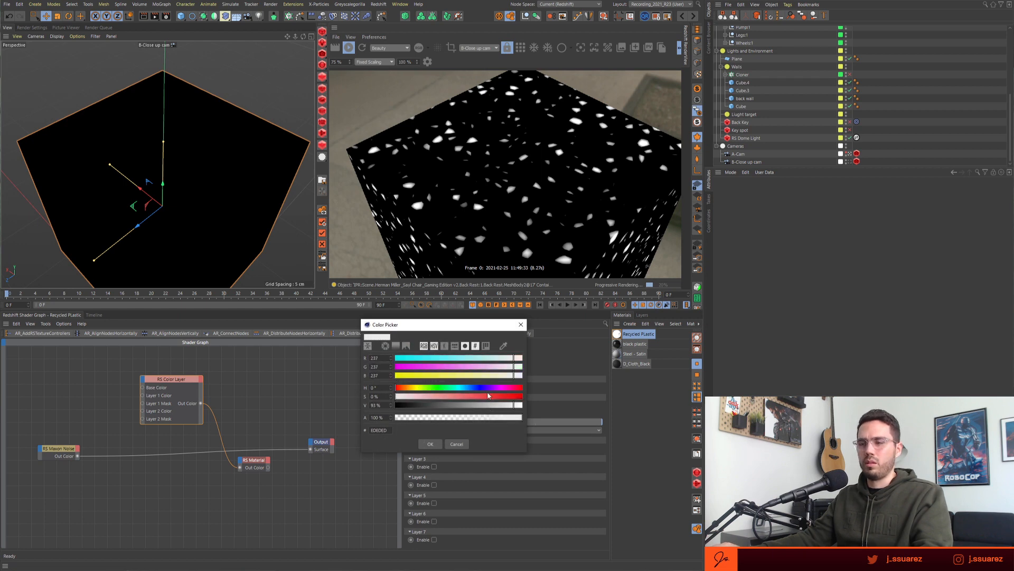
drag(404, 388, 464, 390)
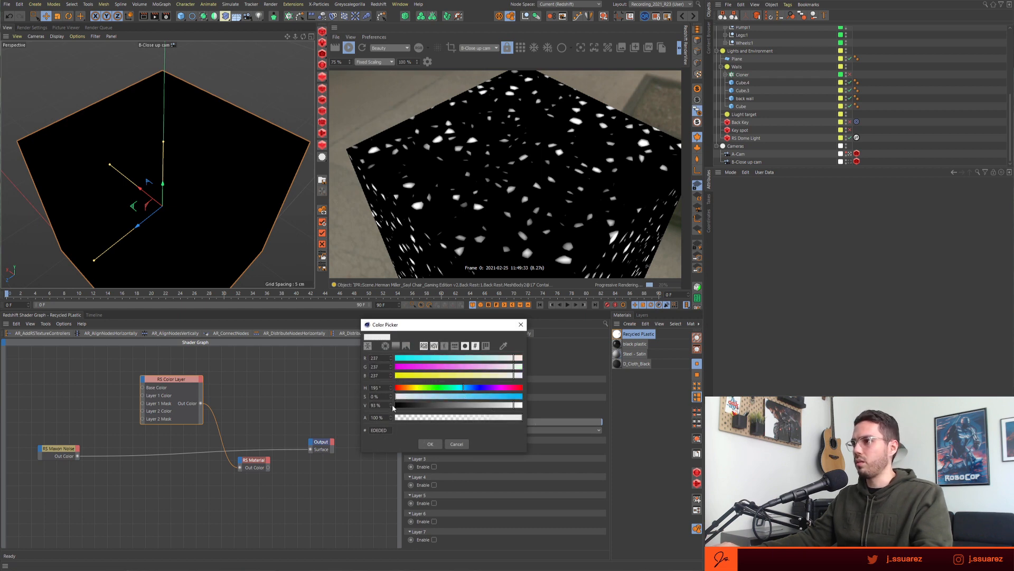
click(430, 443)
- Connect the RS Material's output color to the Output node's surface and tidy the Color Layer and material node positions
drag(268, 467, 311, 449)
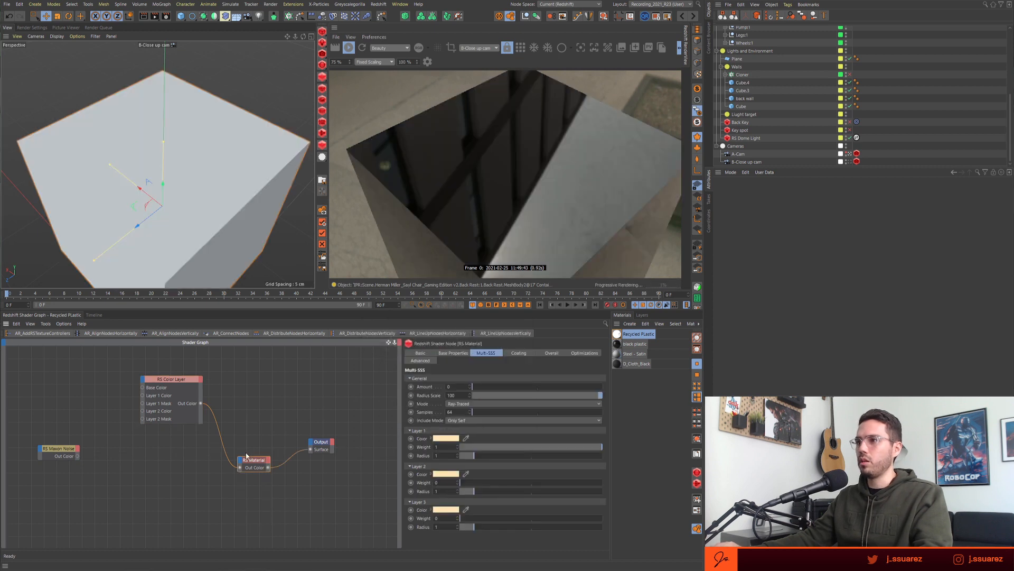
drag(176, 378, 160, 377)
drag(259, 464, 259, 460)
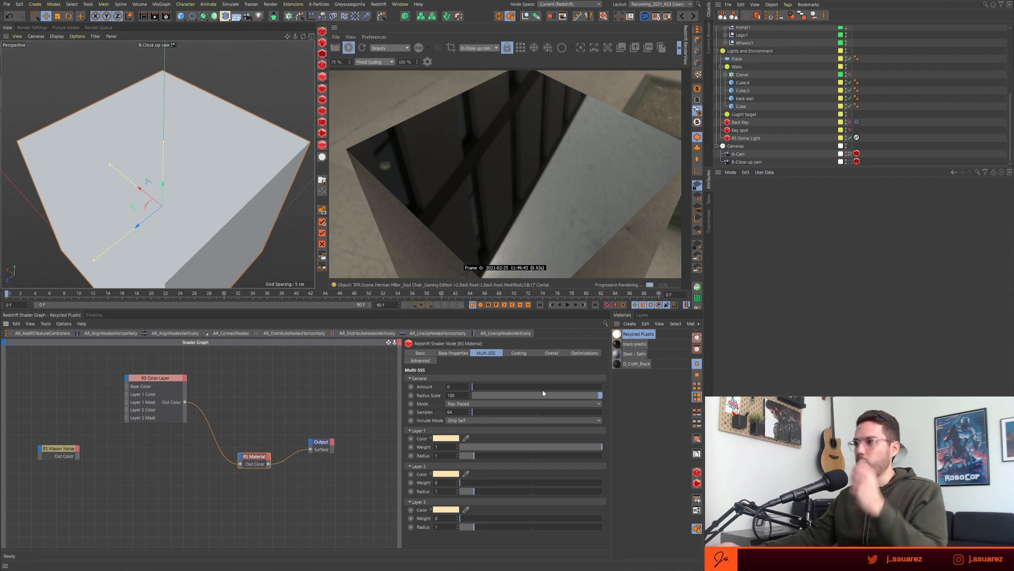
- Set the RS Material's reflection roughness to about 0.48 in its base properties
click(454, 353)
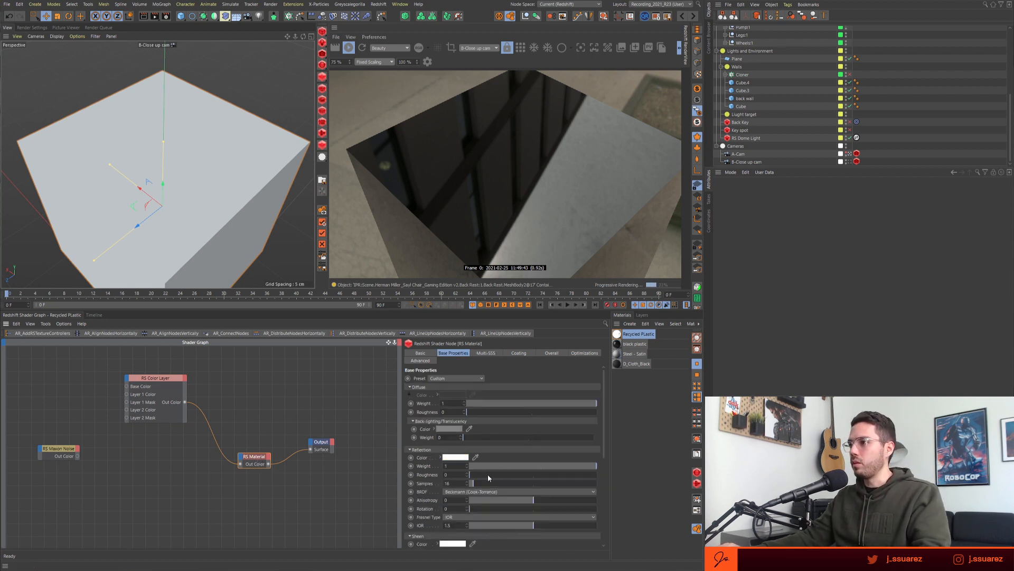
drag(487, 474, 532, 478)
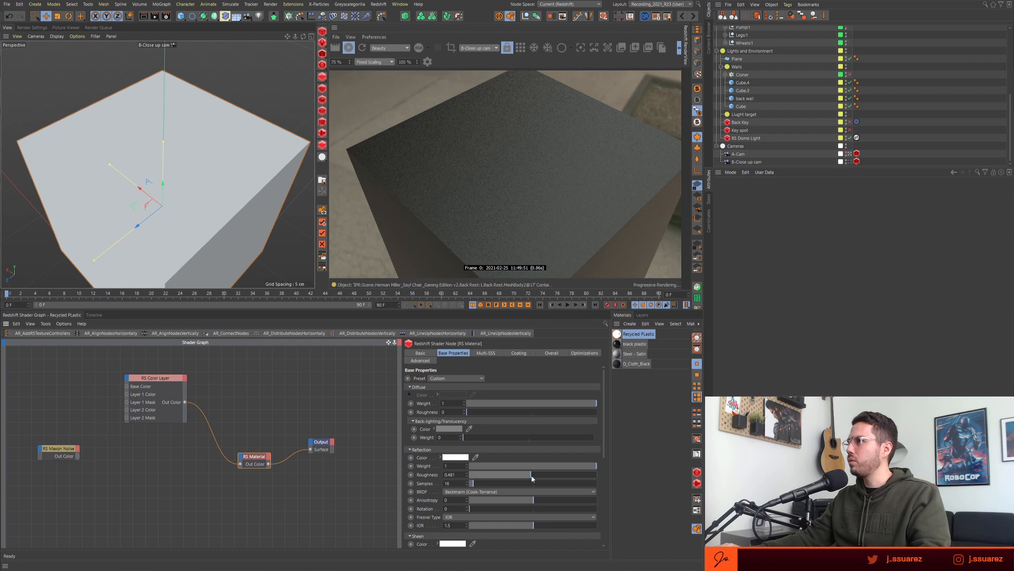
scroll(777, 113, up, 5)
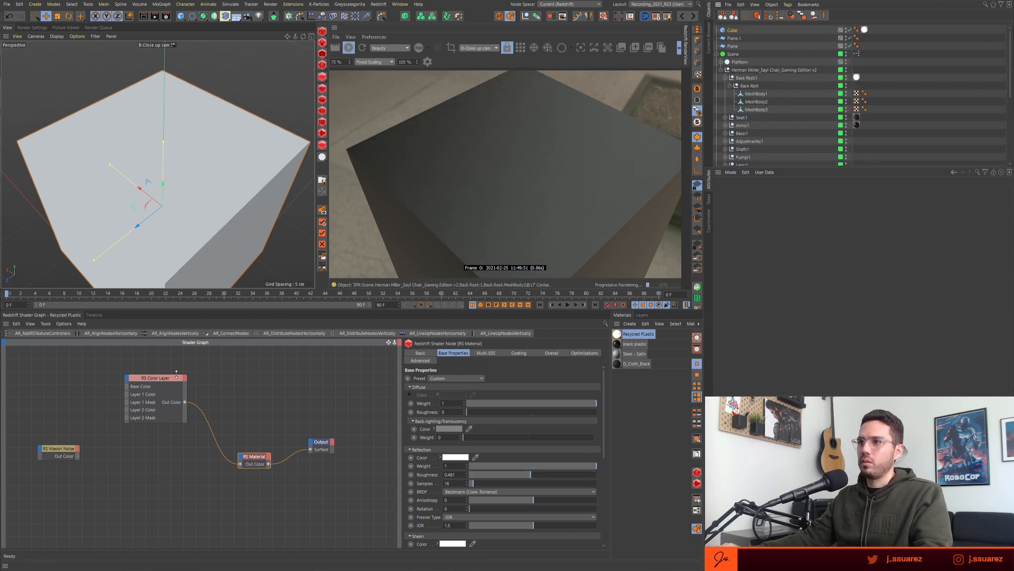
- Connect the RS Maxon Noise output to Layer 1 Color of the RS Color Layer and make room between the nodes
drag(156, 378, 151, 377)
drag(78, 456, 123, 394)
drag(73, 449, 62, 430)
middle_drag(92, 455, 145, 461)
drag(101, 435, 47, 437)
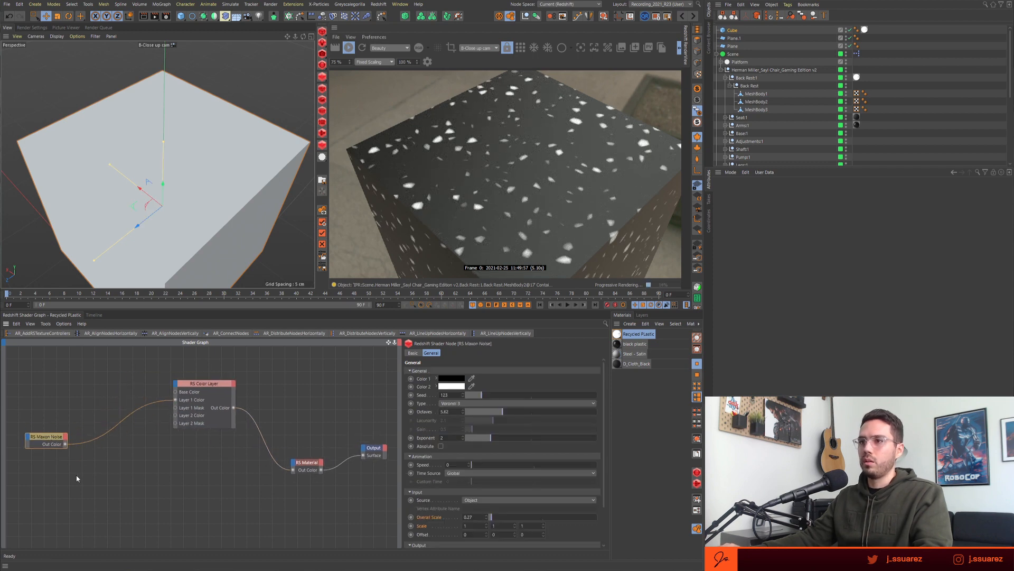
- Add an RS Ramp node and wire it between the RS Maxon Noise and Layer 1 Color of the RS Color Layer
double_click(80, 474)
text(ramp)
key(Return)
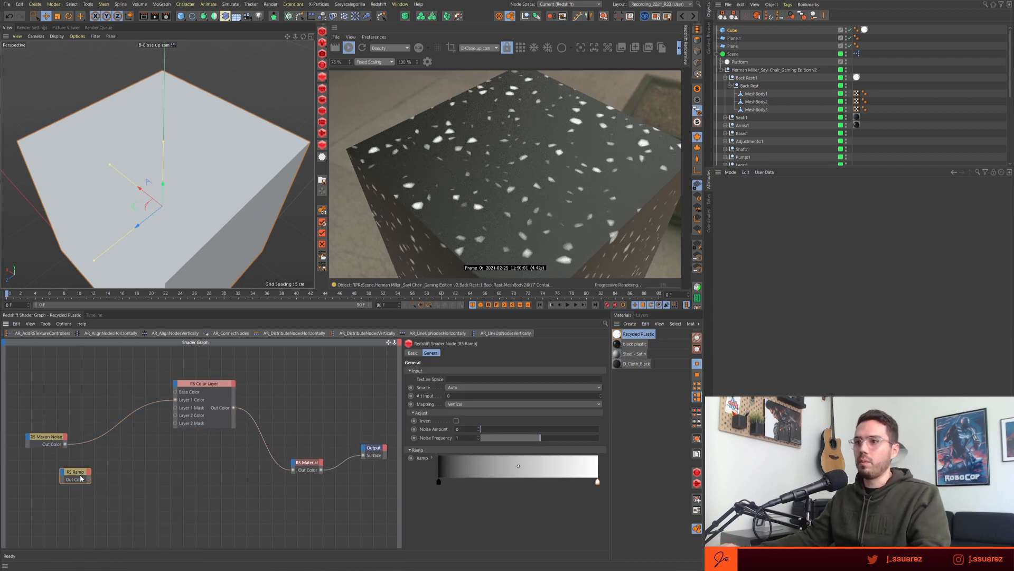
drag(80, 478, 112, 442)
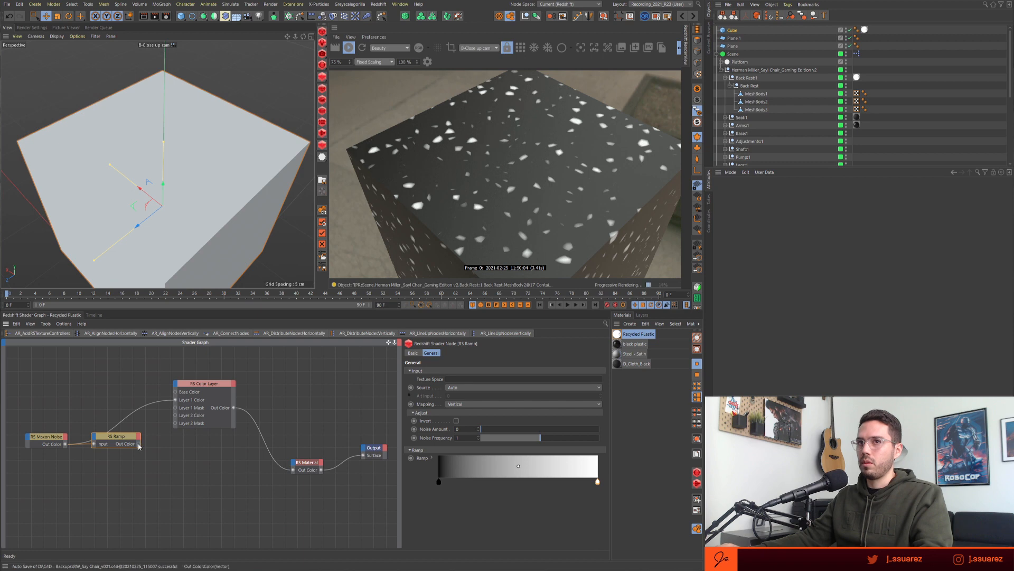
drag(139, 443, 176, 401)
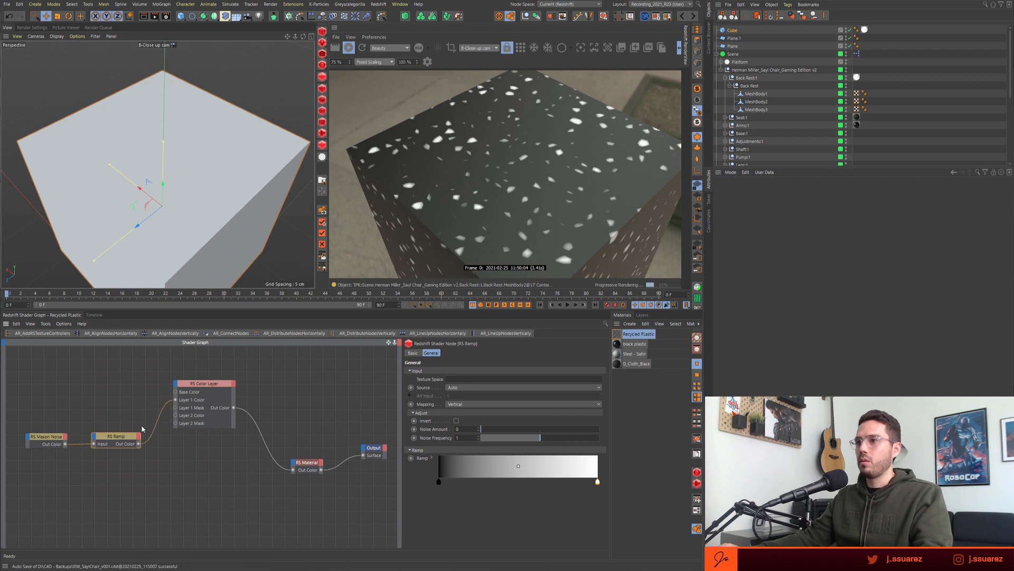
- Line up the RS Maxon Noise and RS Ramp nodes horizontally and place them beside the RS Color Layer
drag(117, 436, 118, 414)
drag(47, 398, 129, 489)
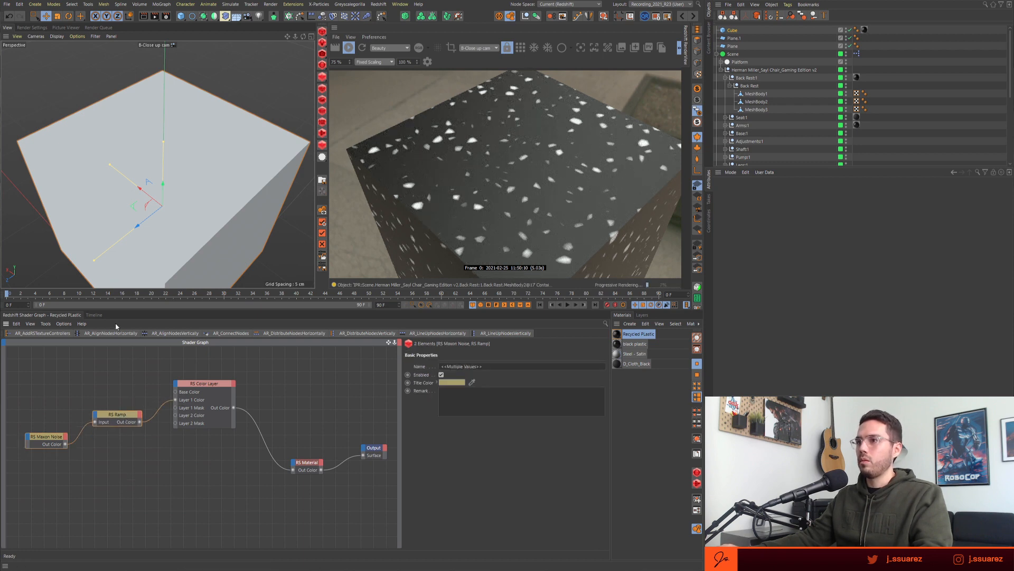
click(131, 334)
drag(121, 437, 109, 395)
click(120, 397)
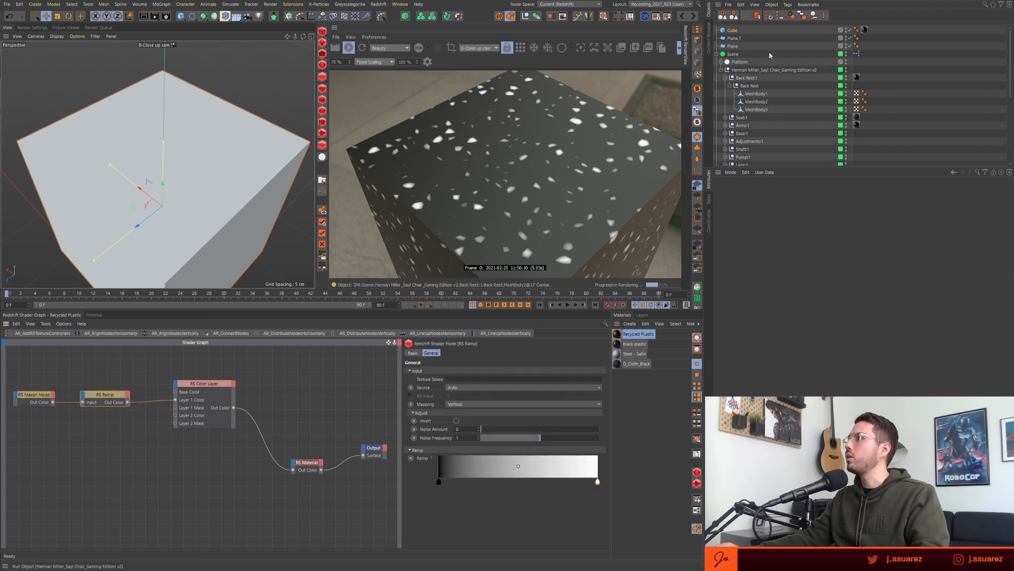
- Enlarge the content browser and open the MSMC Color Ramps folder of the MSMC - Redshift library in list view
click(709, 35)
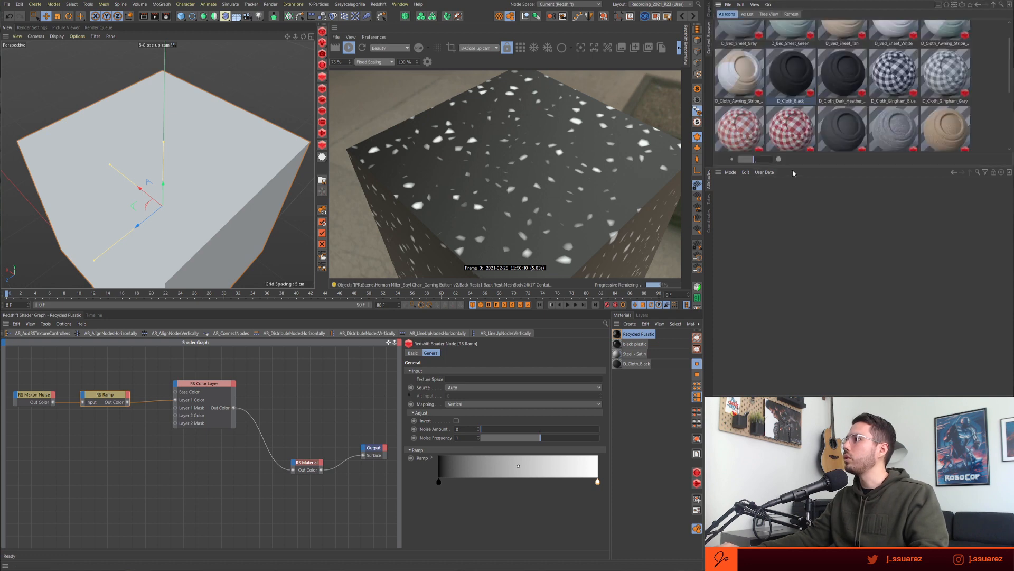
drag(793, 168, 811, 331)
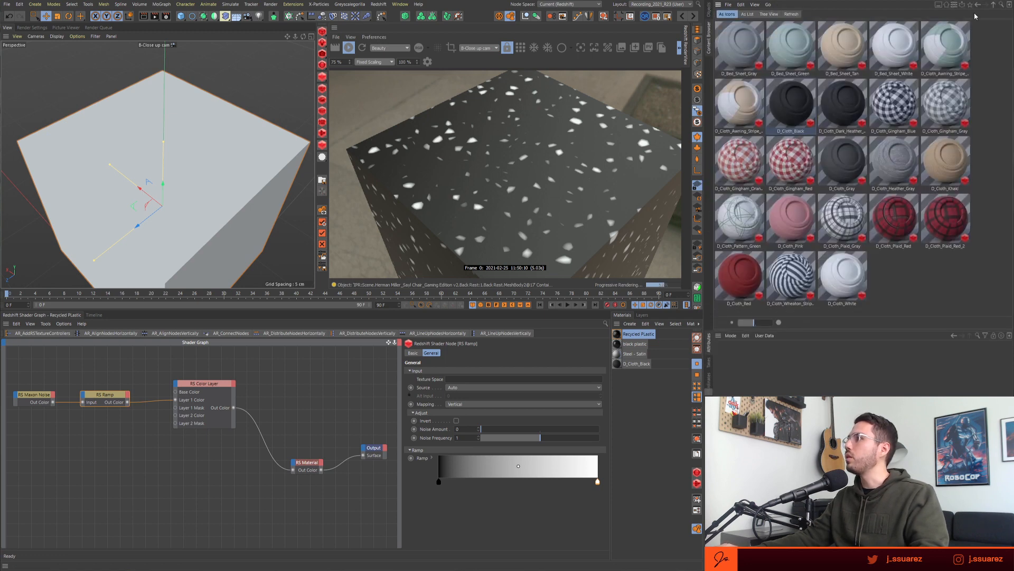
click(955, 7)
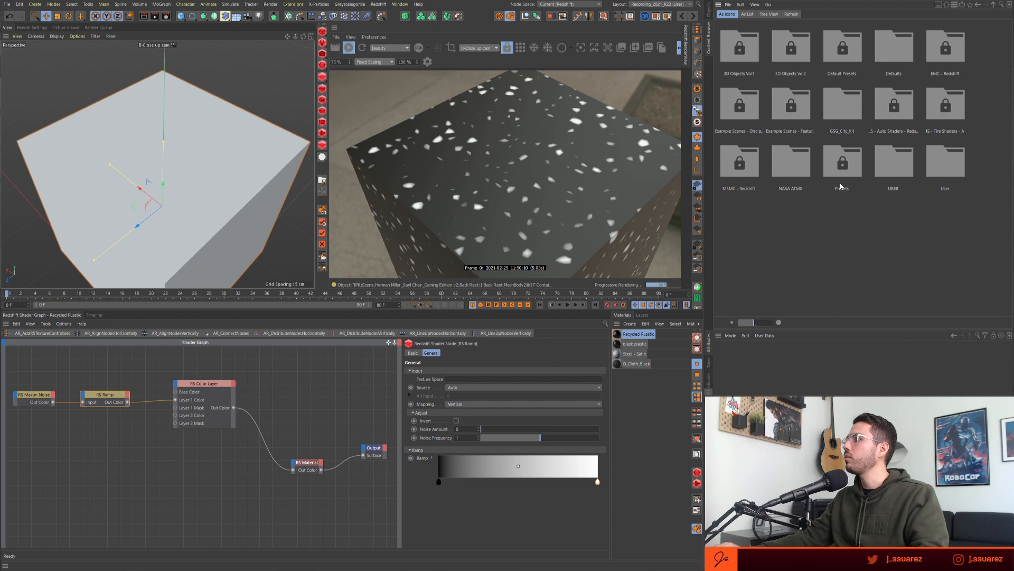
double_click(753, 157)
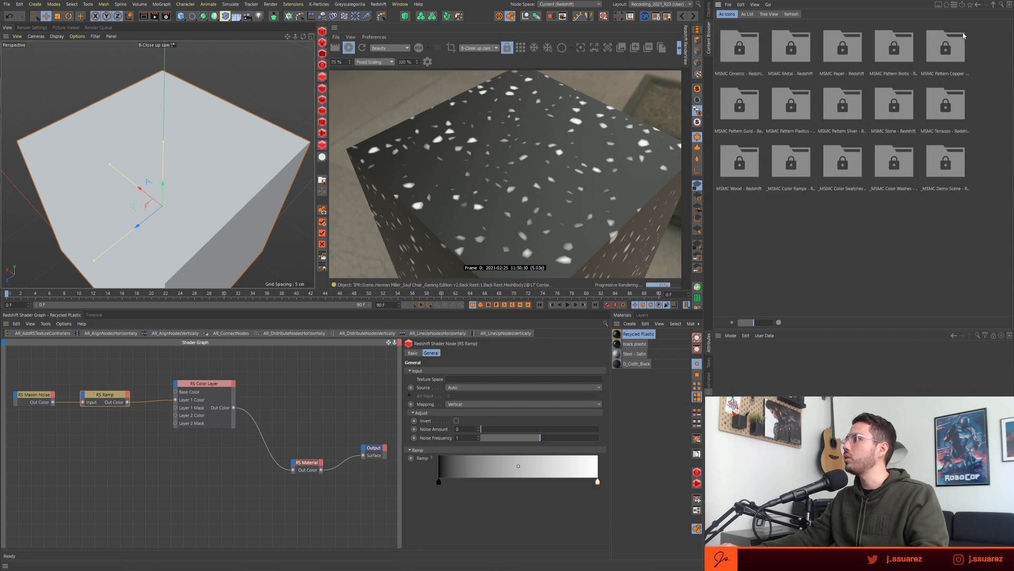
click(747, 14)
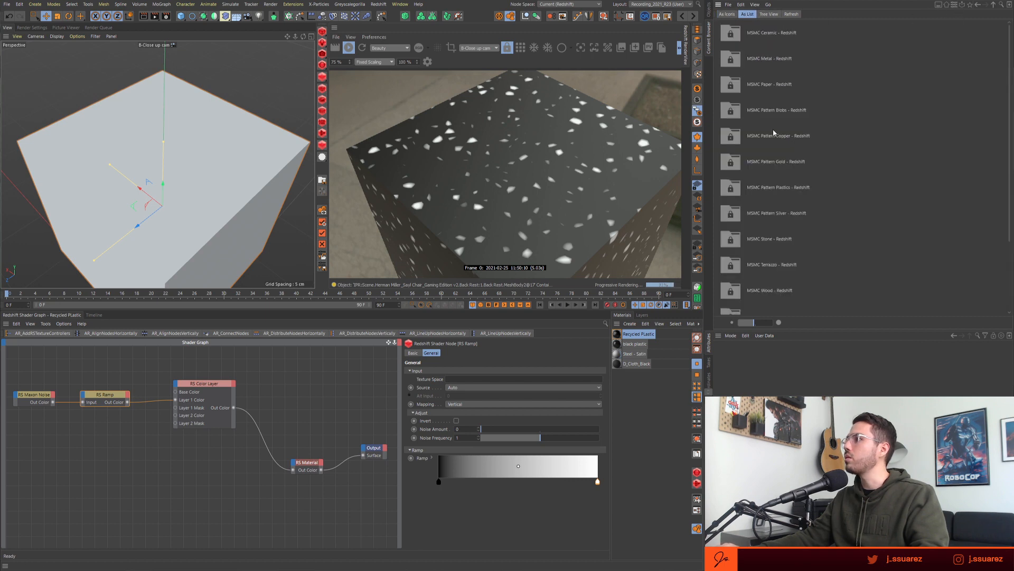
scroll(767, 150, down, 3)
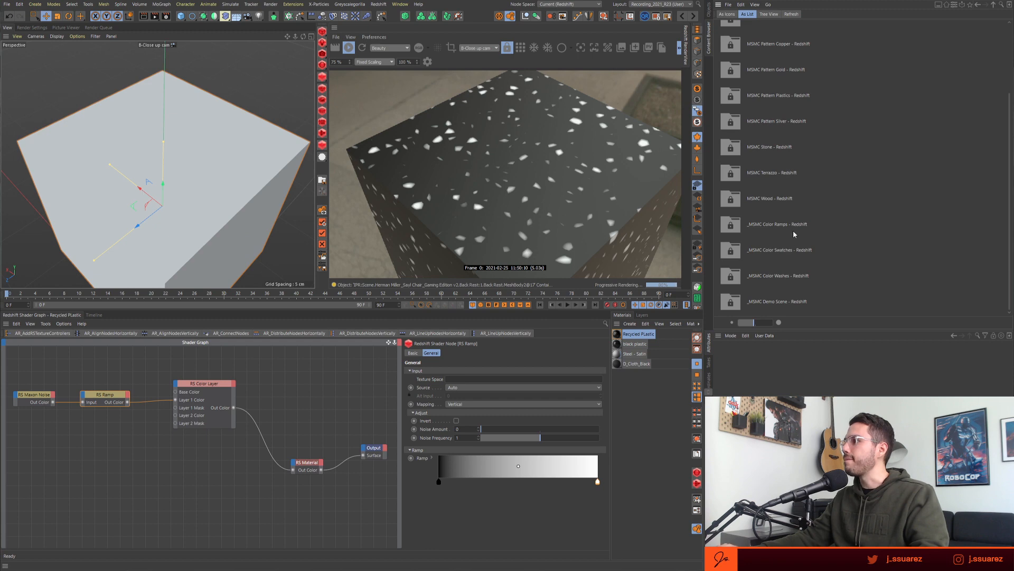
double_click(794, 253)
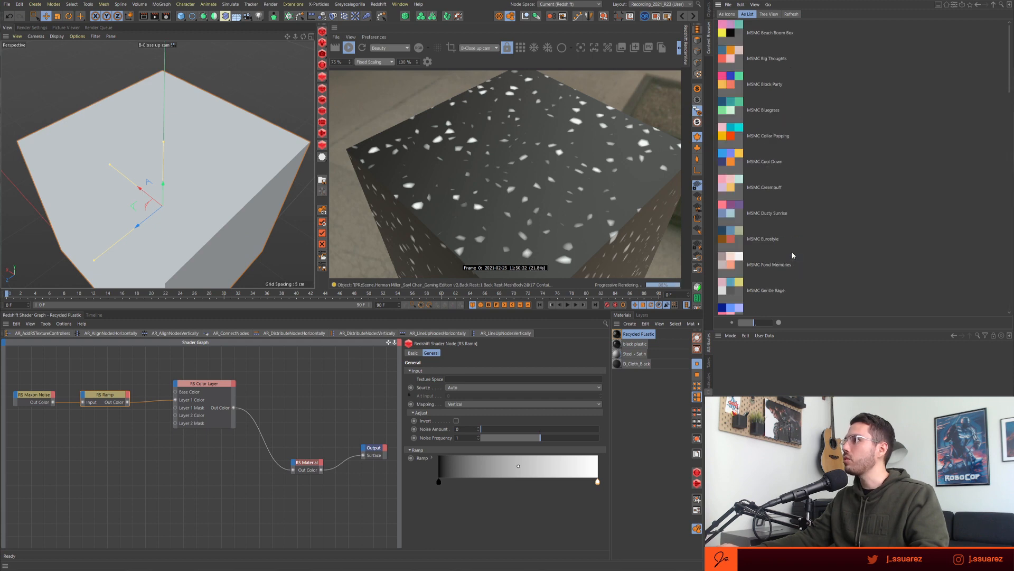
click(1000, 7)
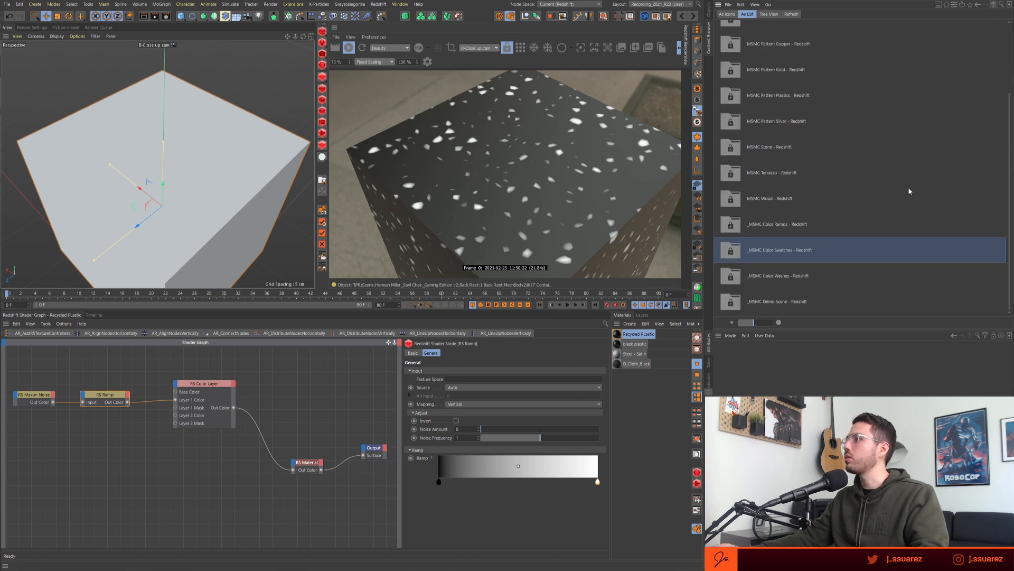
double_click(789, 224)
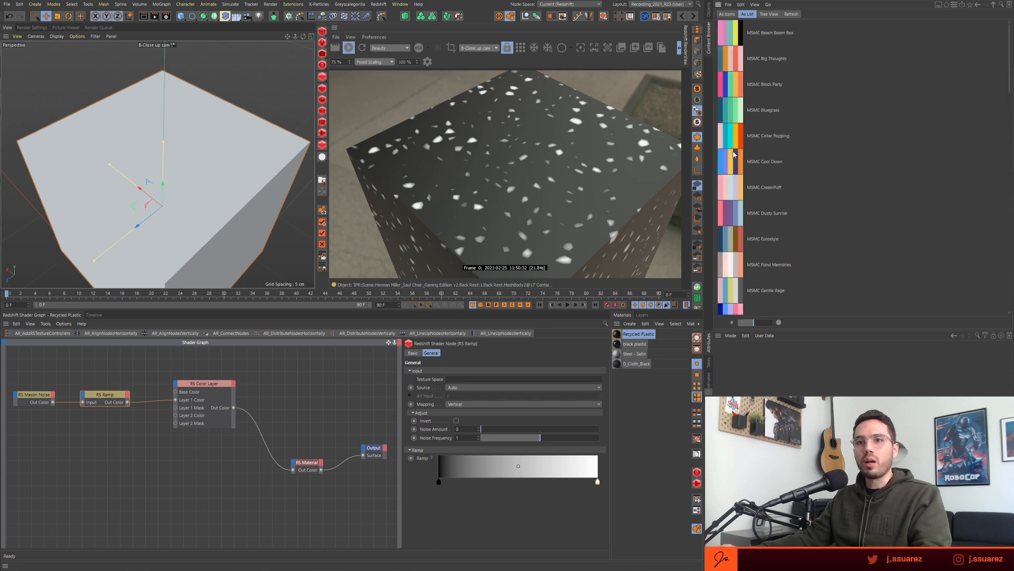
- Apply the MSMC Leisure color ramp preset to the RS Ramp node's gradient
scroll(742, 153, down, 5)
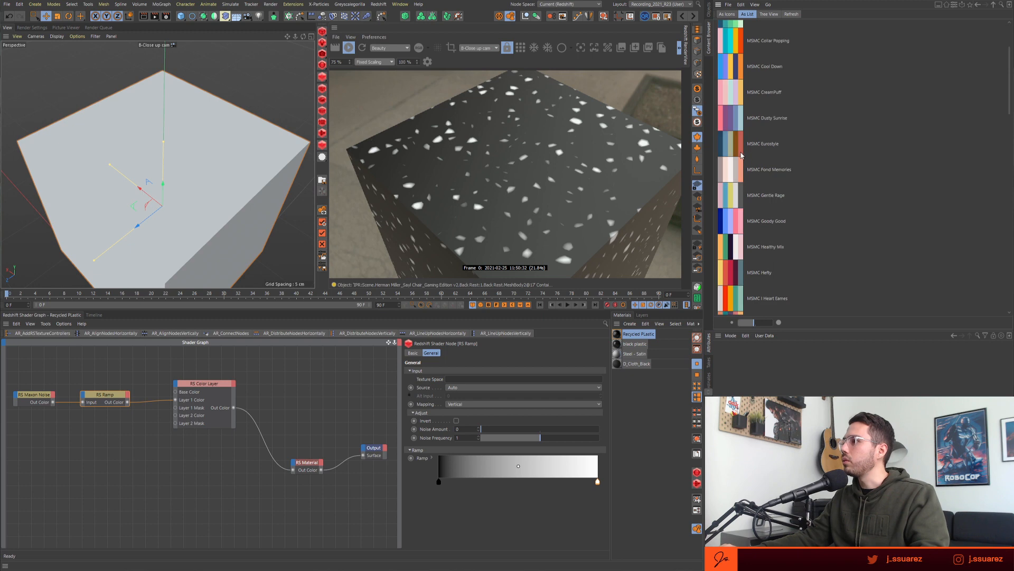
scroll(741, 173, down, 2)
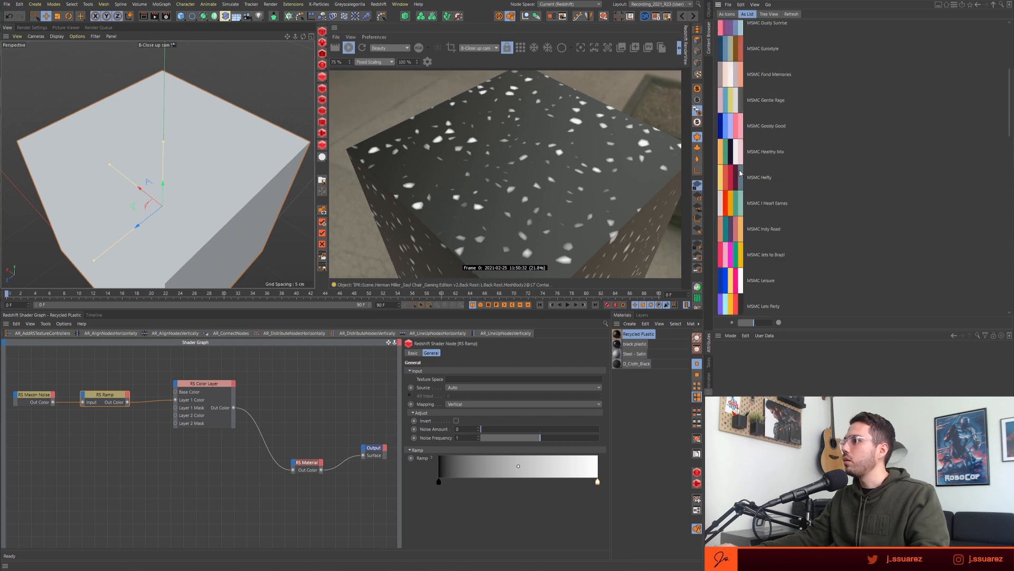
scroll(740, 172, down, 4)
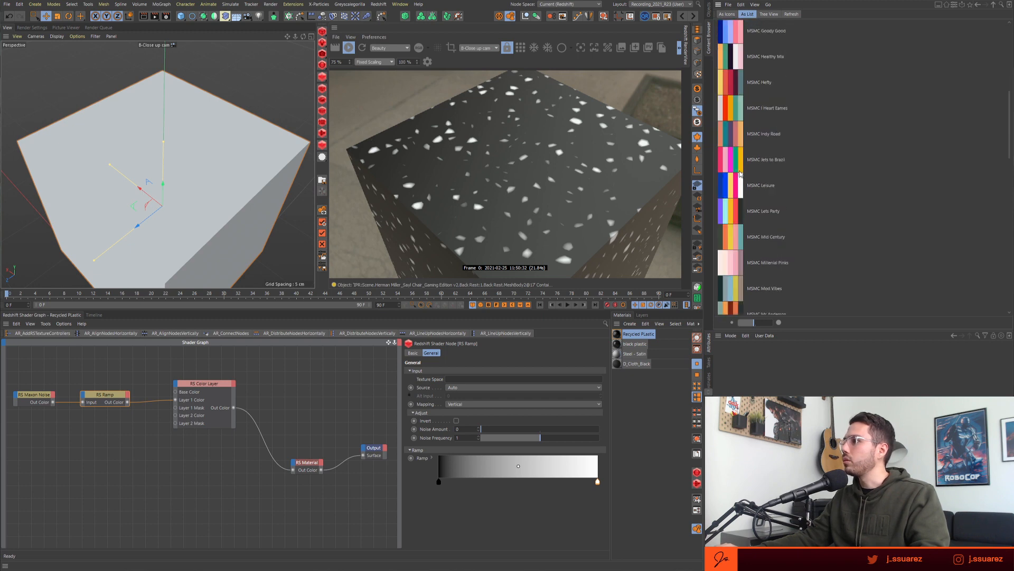
scroll(740, 172, down, 2)
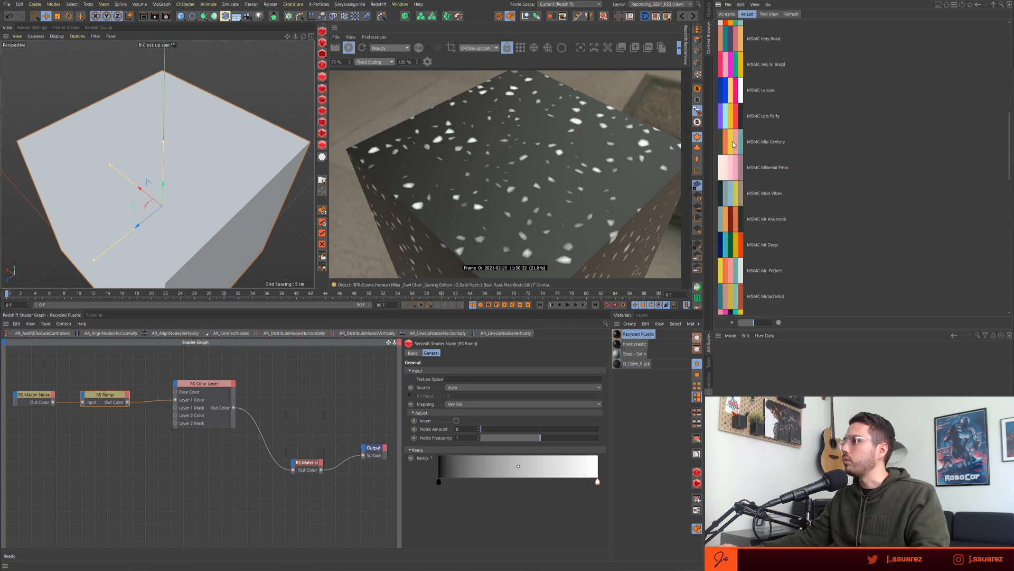
click(733, 144)
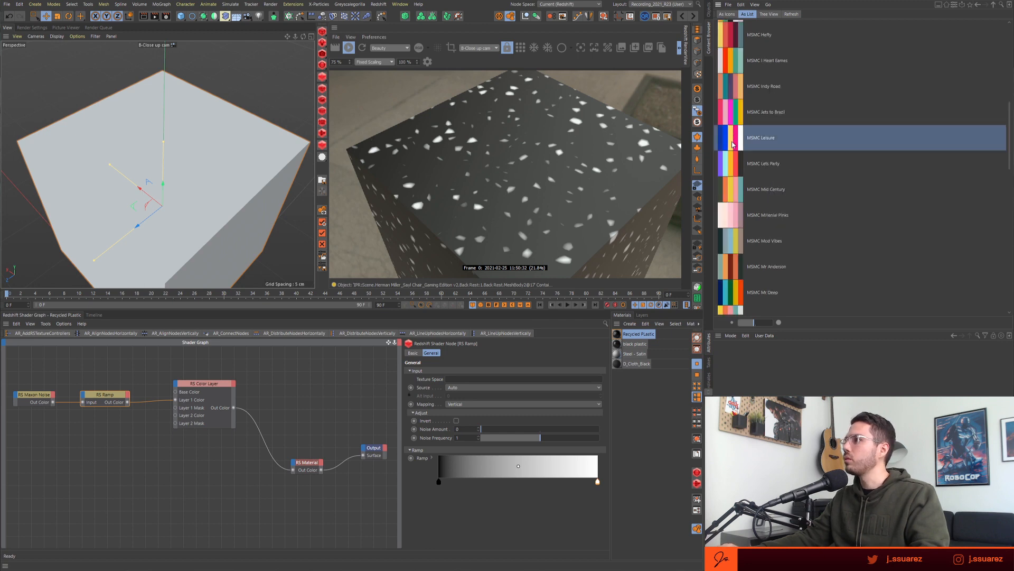
drag(472, 469, 472, 470)
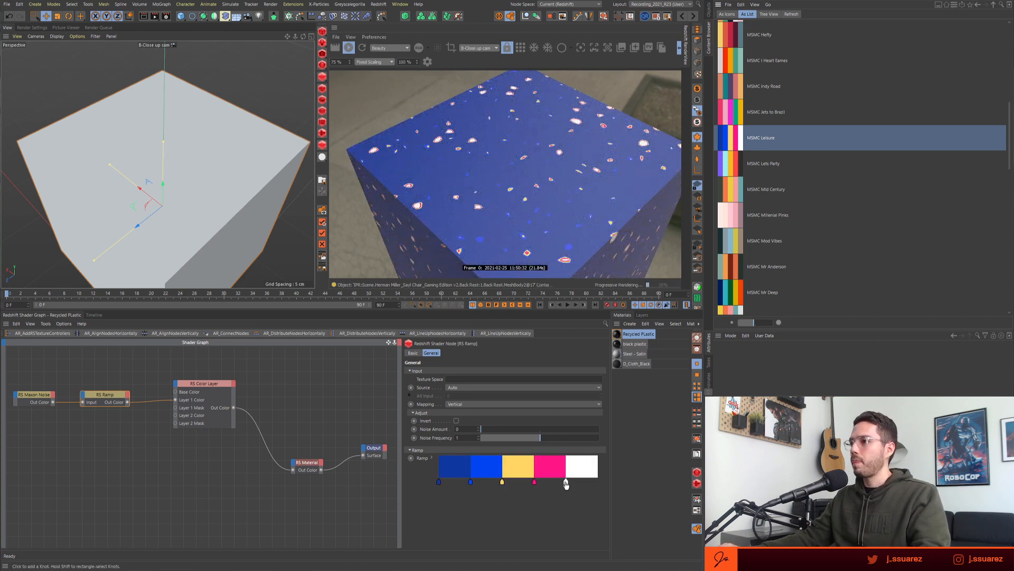
- Select all knots of the RS Ramp gradient and invert their order
click(195, 383)
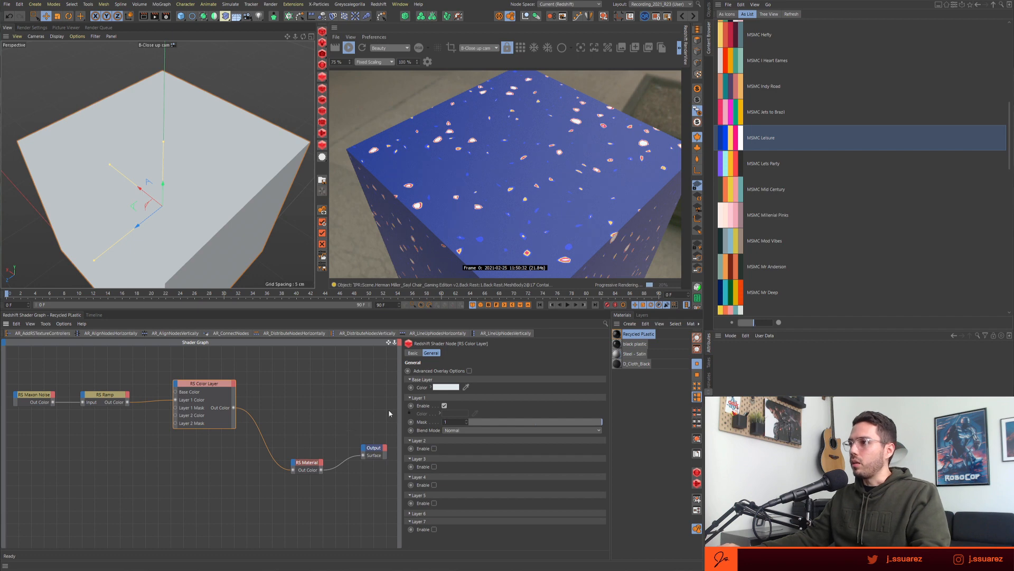
click(105, 395)
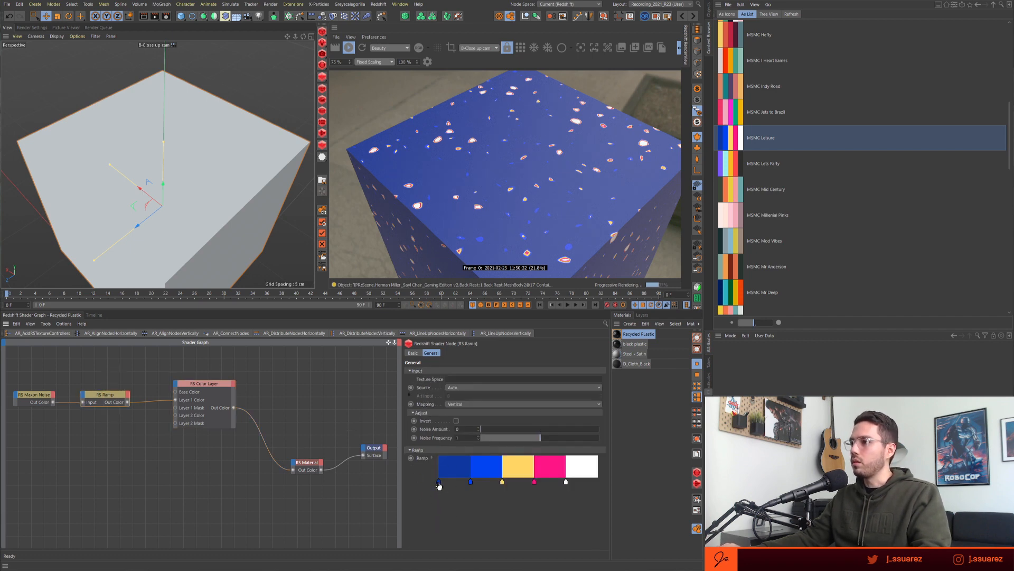
click(438, 483)
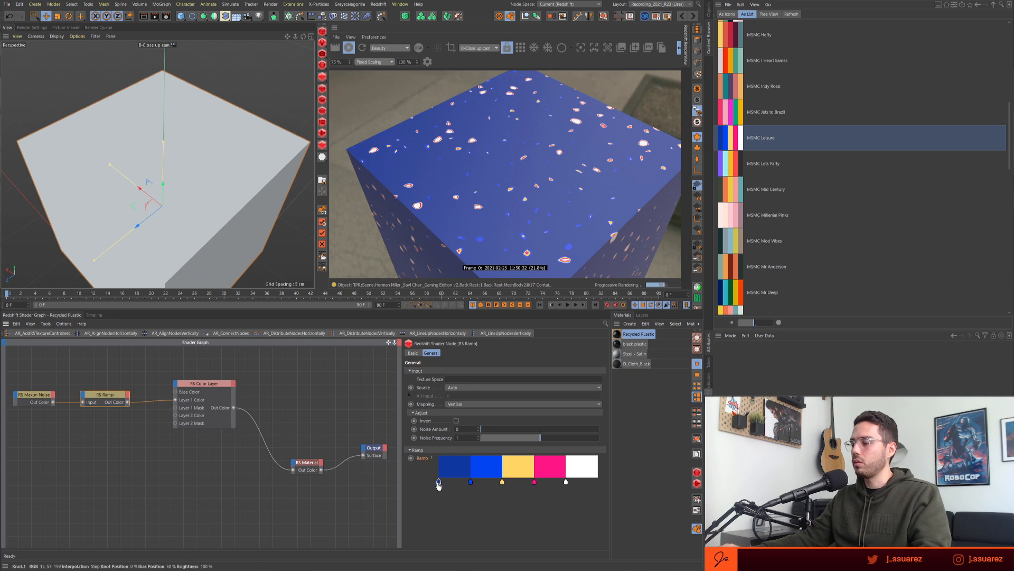
right_click(438, 484)
click(434, 483)
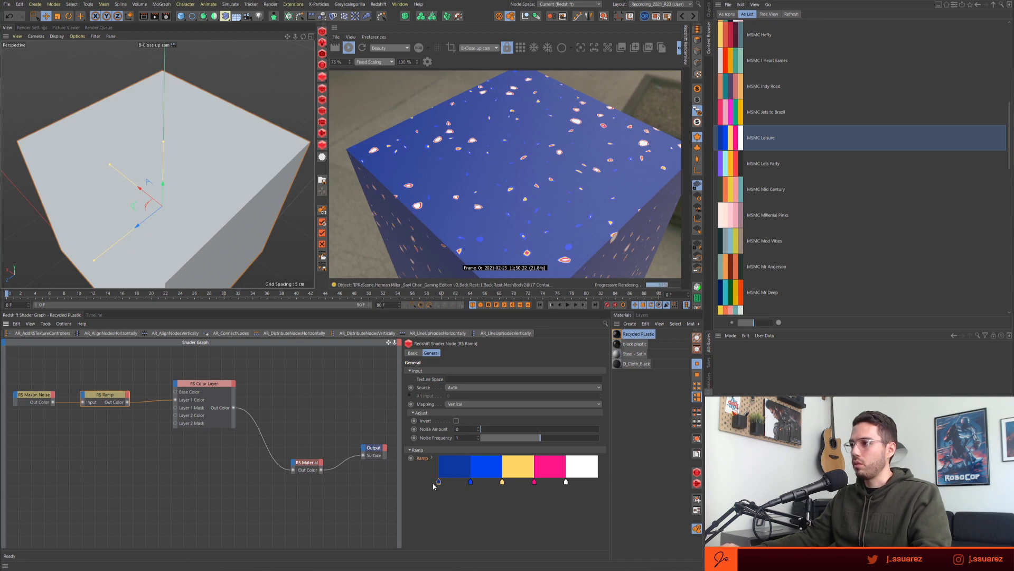
shift+click(566, 482)
right_click(568, 485)
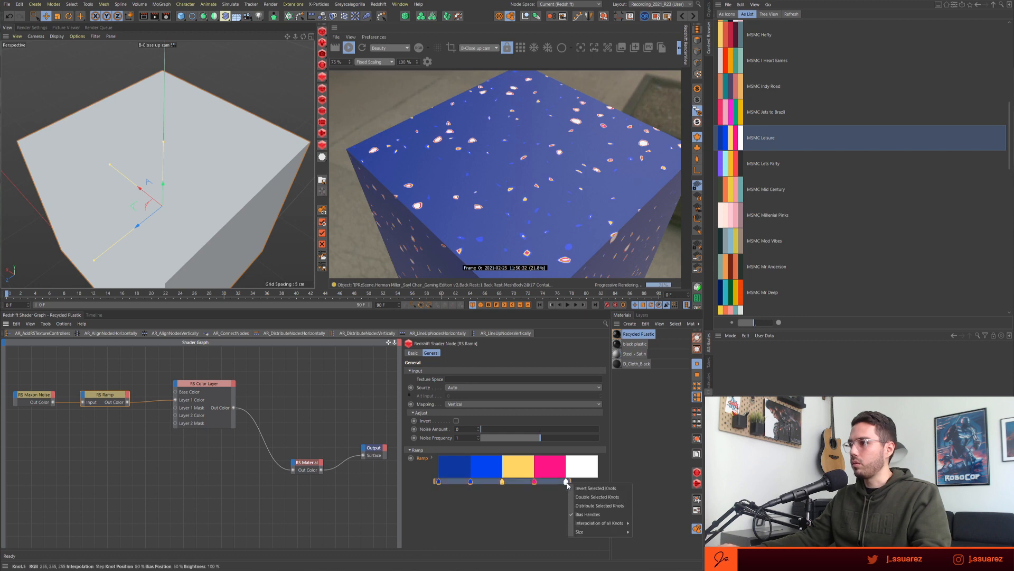
click(576, 490)
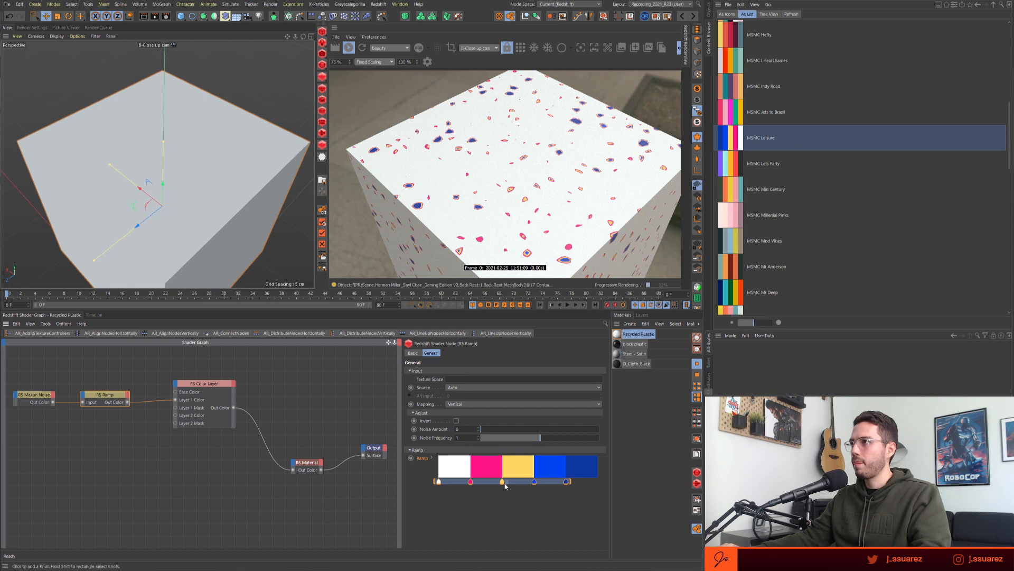
- Change the ramp's white first knot to black by setting its V value to 0%
click(439, 481)
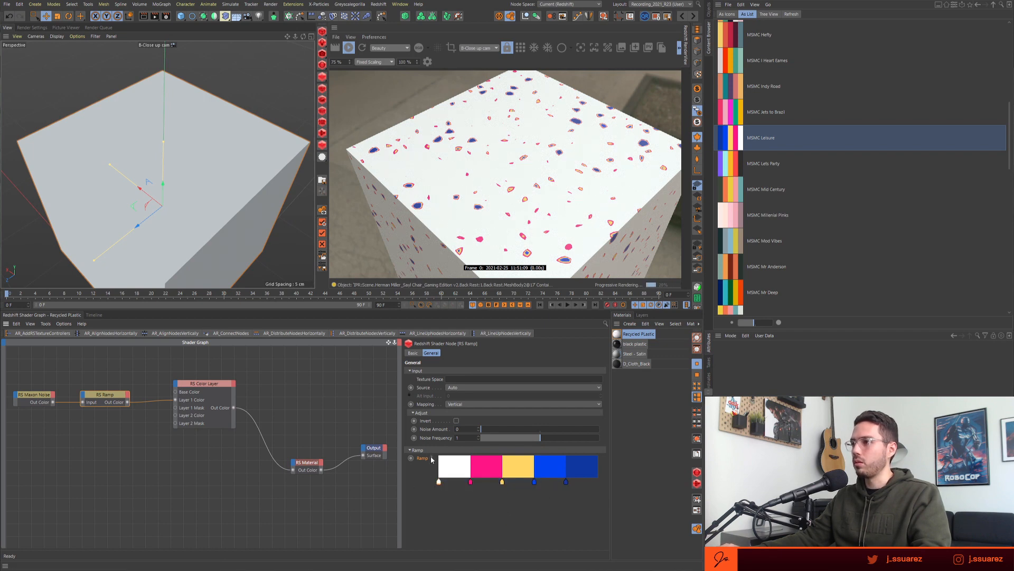
click(433, 458)
scroll(465, 497, down, 2)
drag(510, 519, 493, 520)
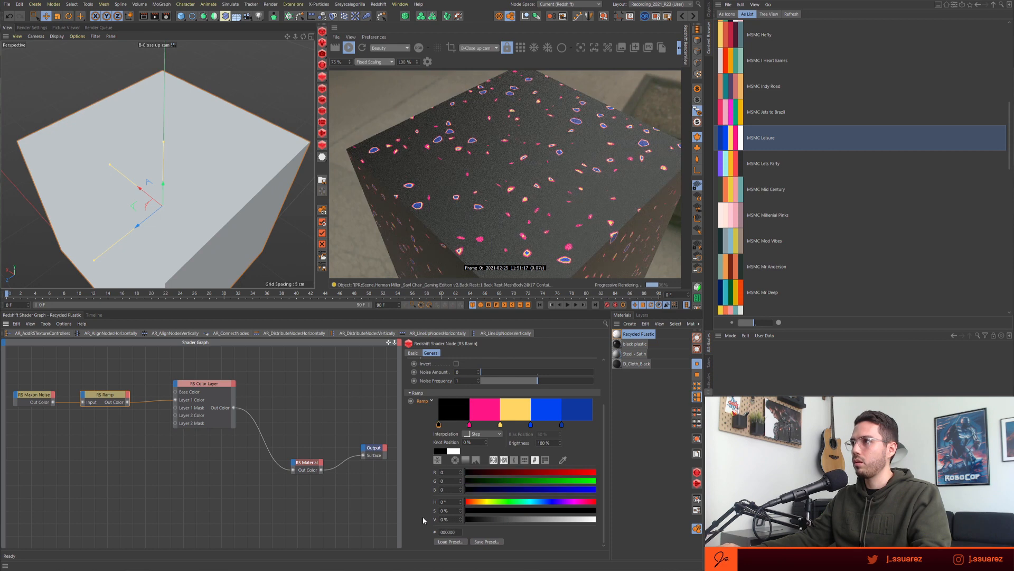
- Set the Layer 1 blend mode of the RS Color Layer to Screen
click(201, 383)
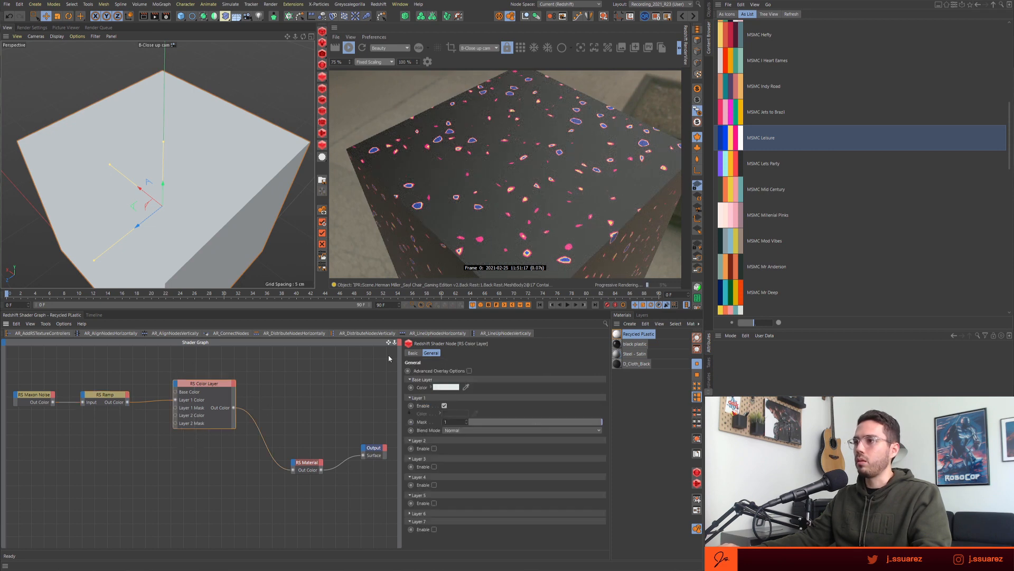
click(482, 430)
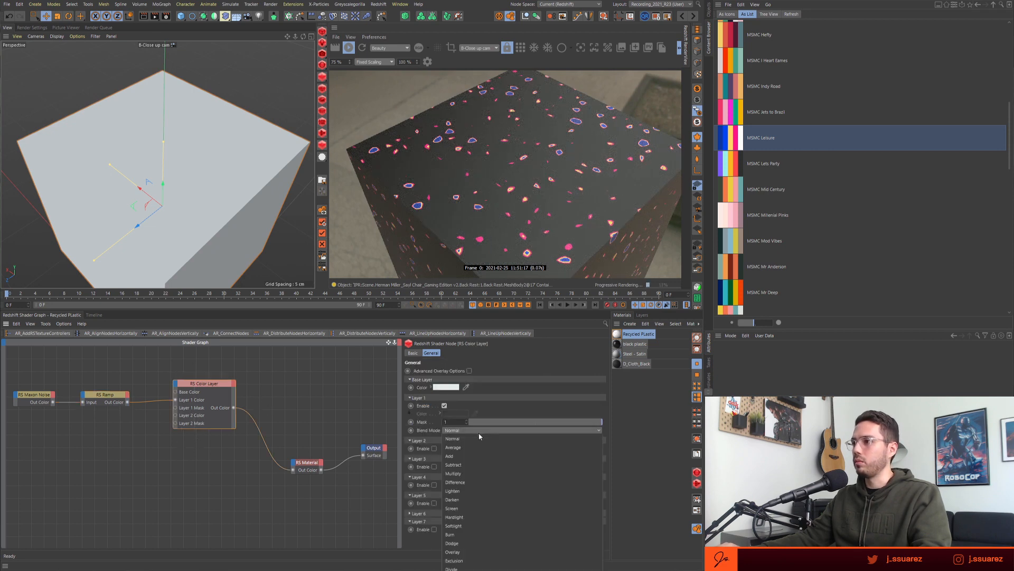
click(484, 508)
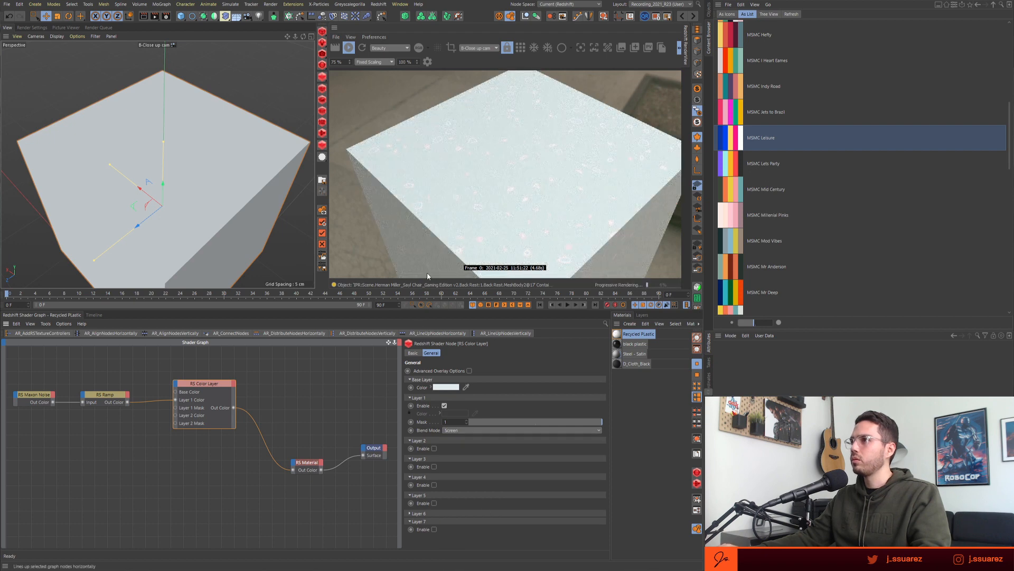
- Try the Darken, Multiply and Average blend modes on Layer 1 of the RS Color Layer, then set it to Normal
drag(112, 396, 117, 397)
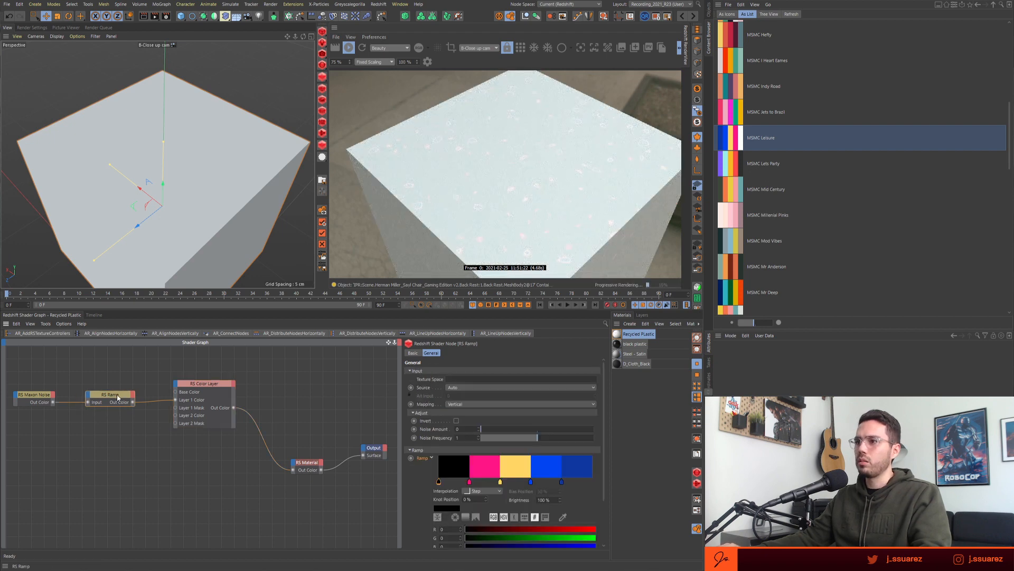
click(193, 392)
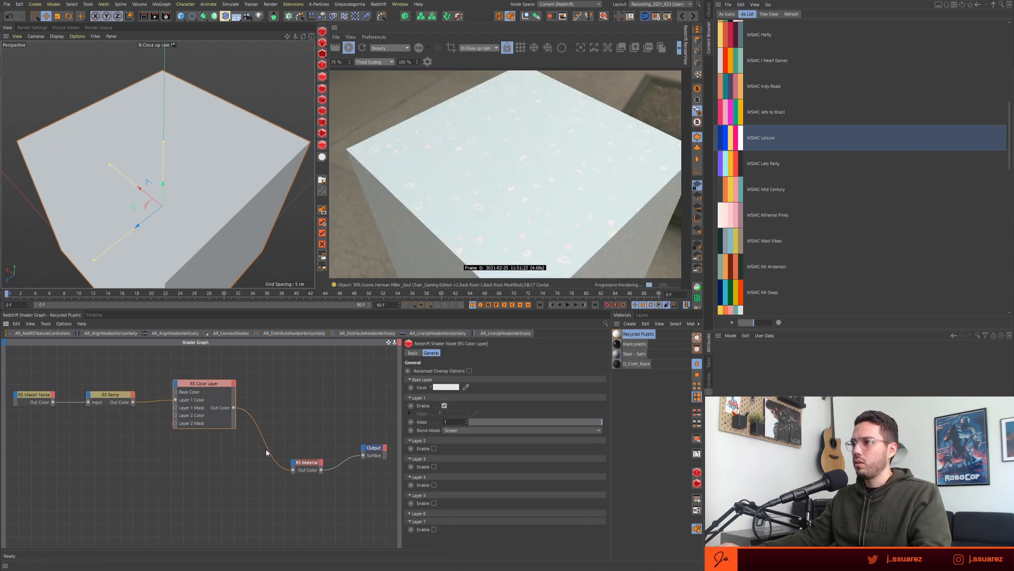
click(474, 430)
click(460, 430)
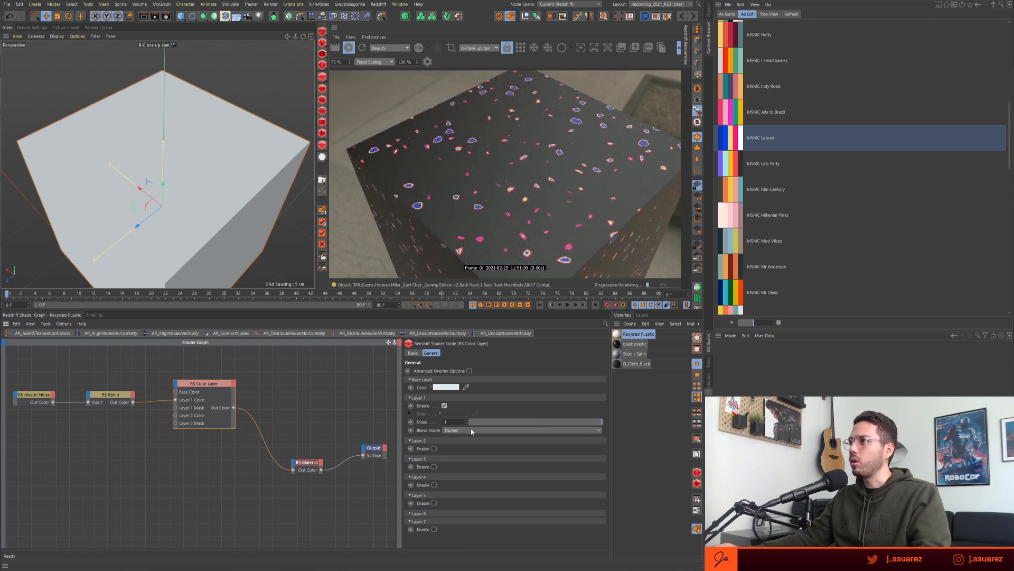
scroll(472, 432, up, 3)
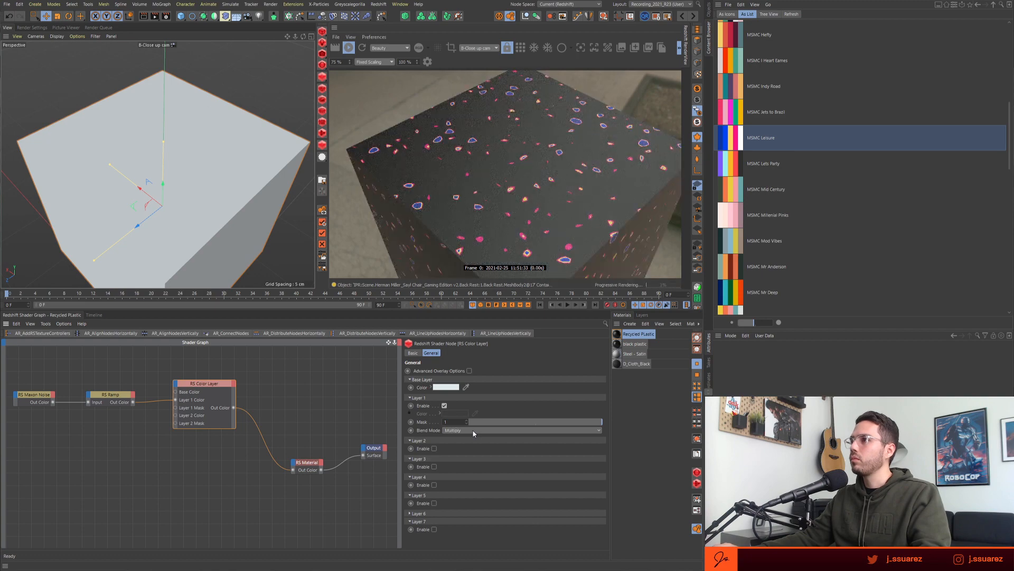
scroll(473, 433, up, 3)
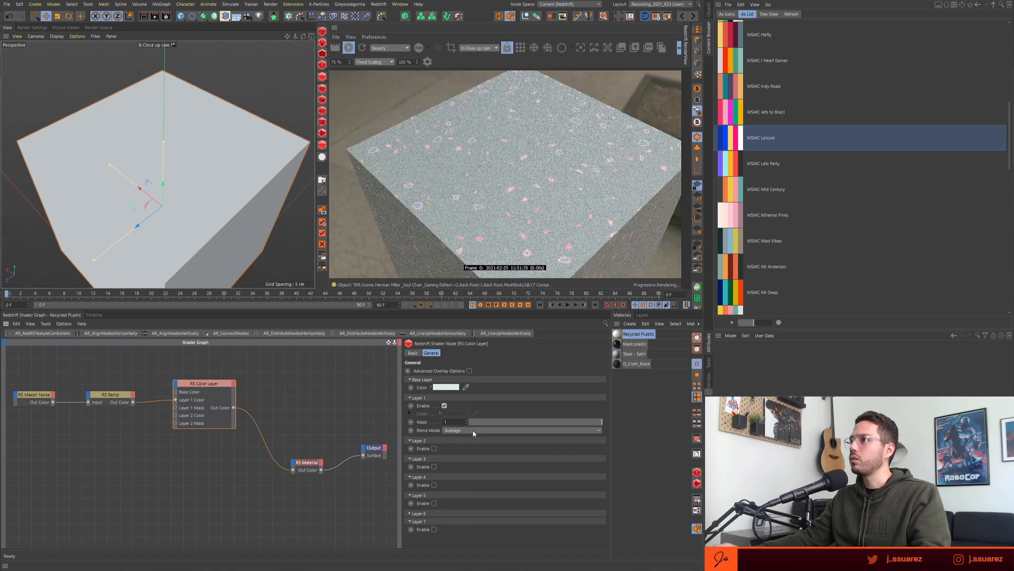
scroll(473, 433, up, 1)
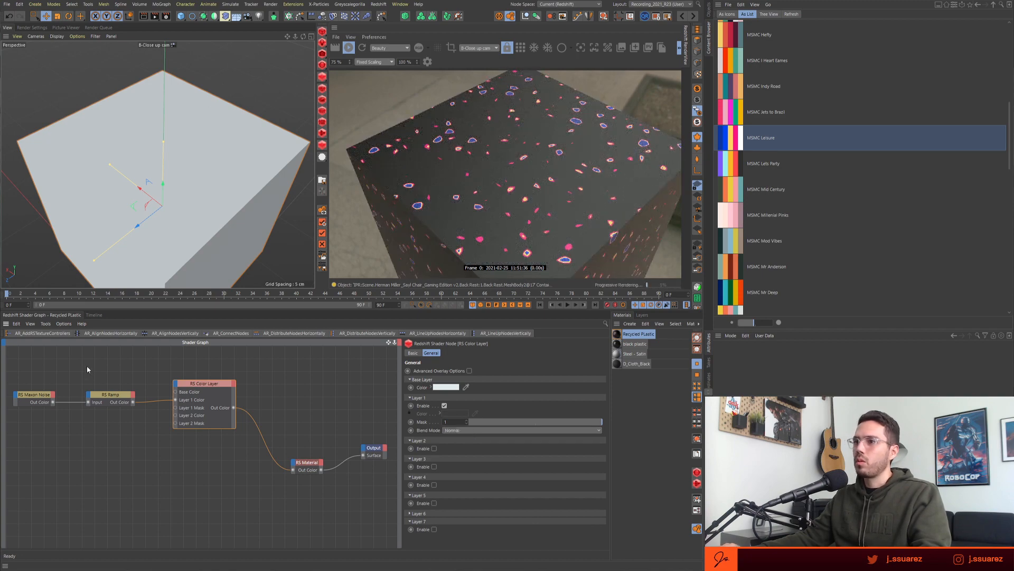
- Remove both blue knots from the RS Ramp gradient, placing the yellow knot at about 30% and the pink knot near the end
click(111, 394)
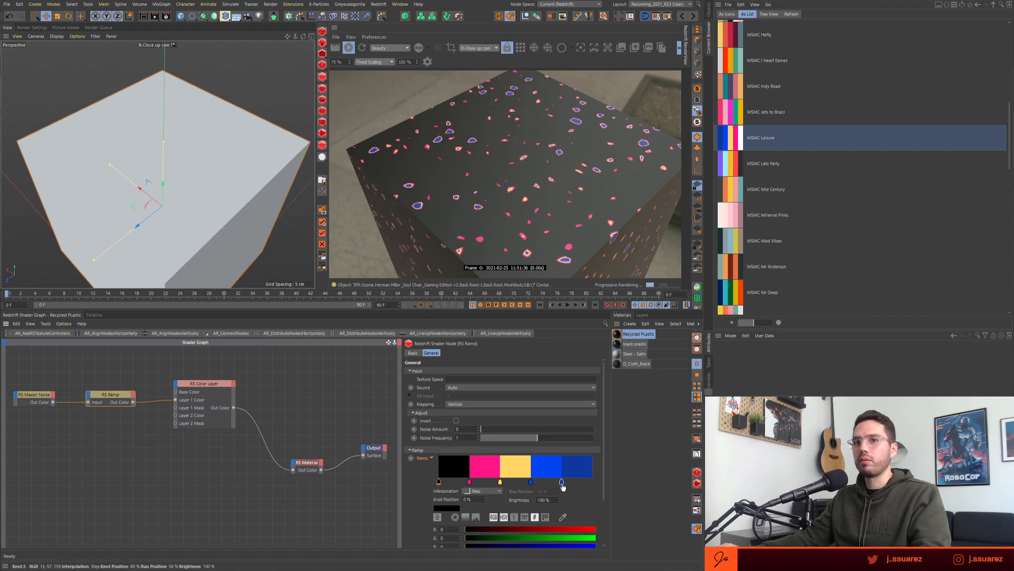
drag(562, 483, 573, 503)
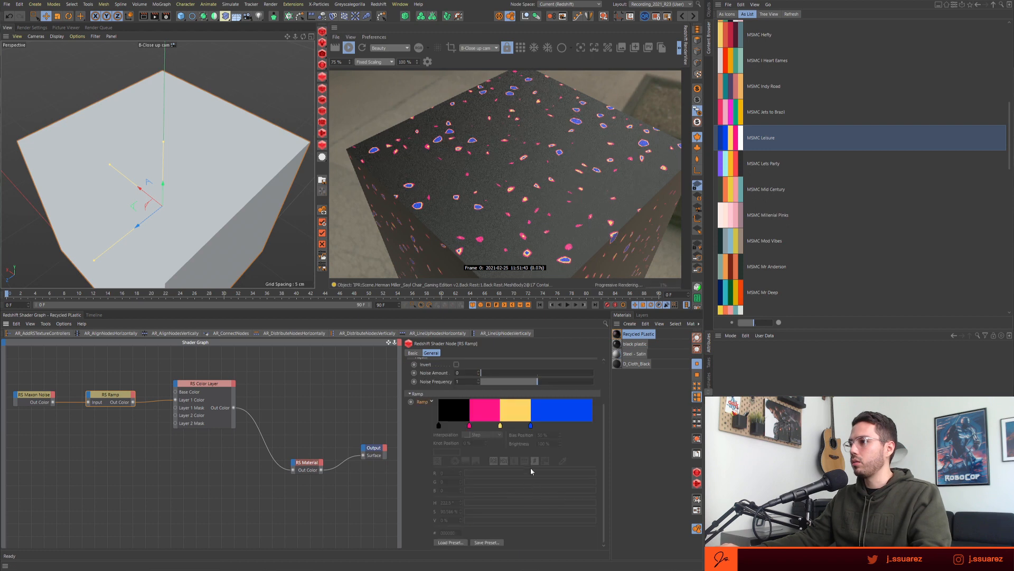
drag(531, 428, 550, 452)
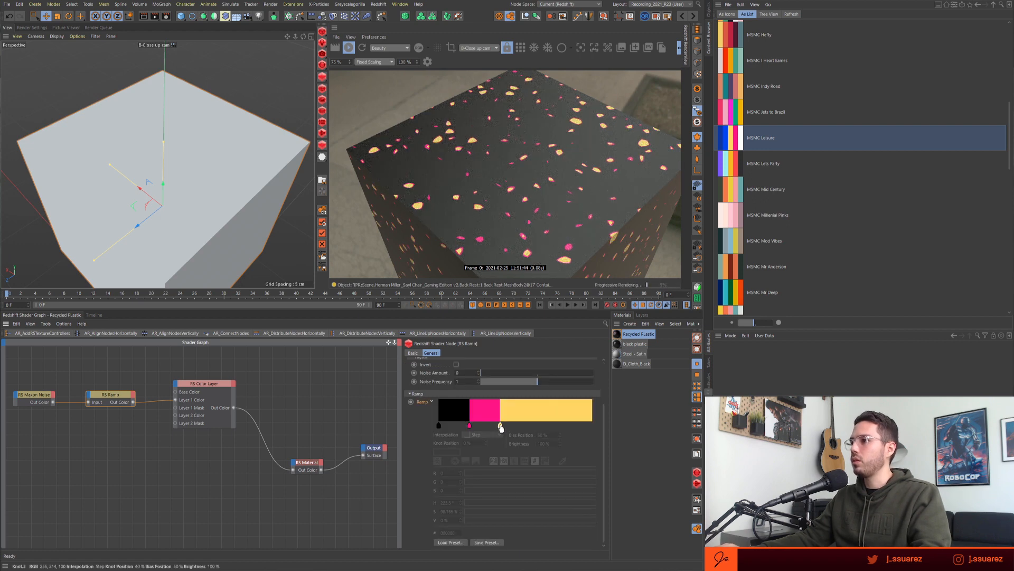
drag(500, 426, 562, 426)
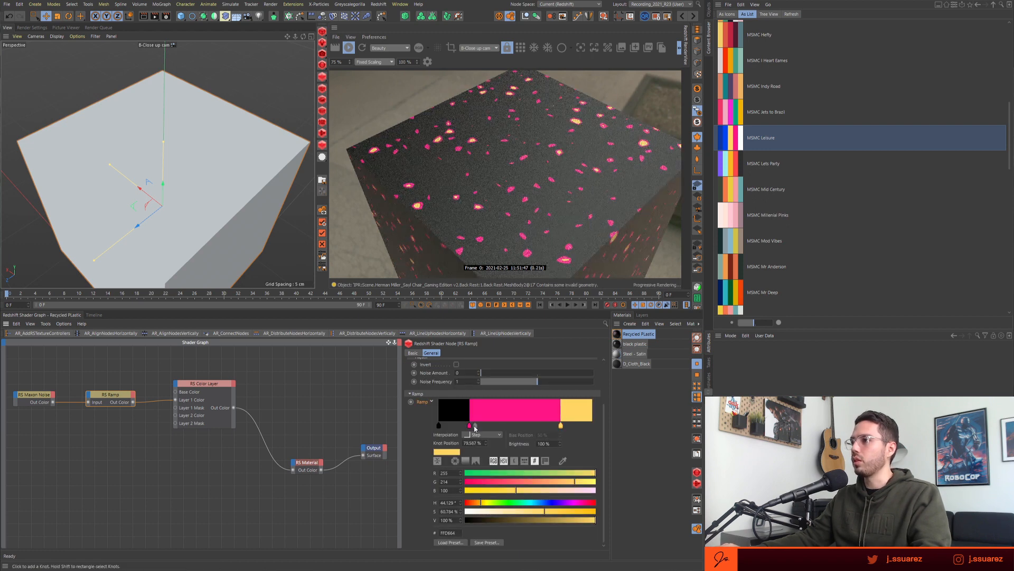
mouse_move(470, 425)
mouse_down()
mouse_move(578, 427)
mouse_move(485, 426)
mouse_up()
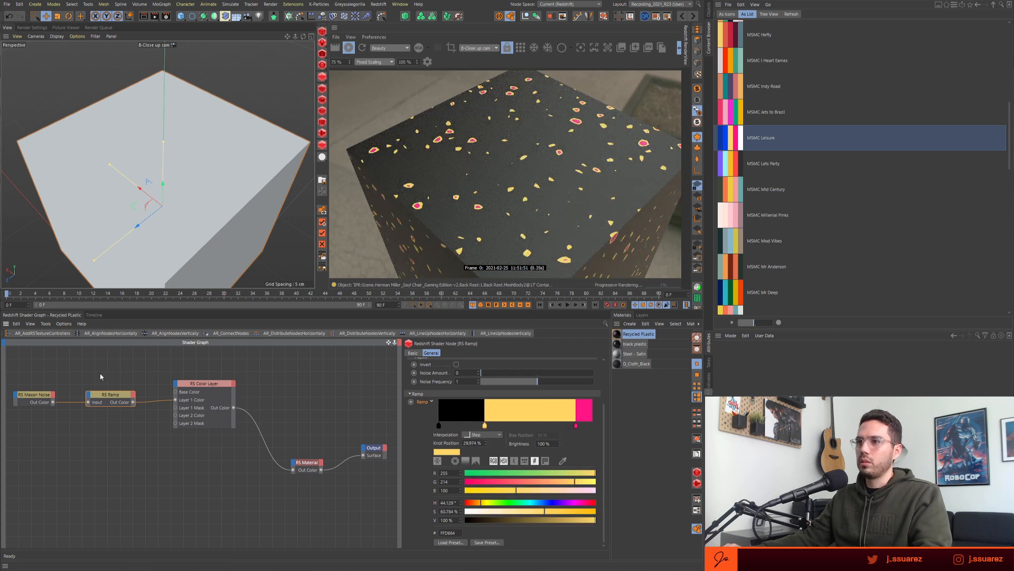
- Move the RS Maxon Noise node farther away from the RS Ramp node and bring up its output settings
click(71, 434)
middle_drag(71, 434, 175, 448)
drag(100, 391, 168, 452)
drag(129, 413, 78, 414)
scroll(435, 497, down, 2)
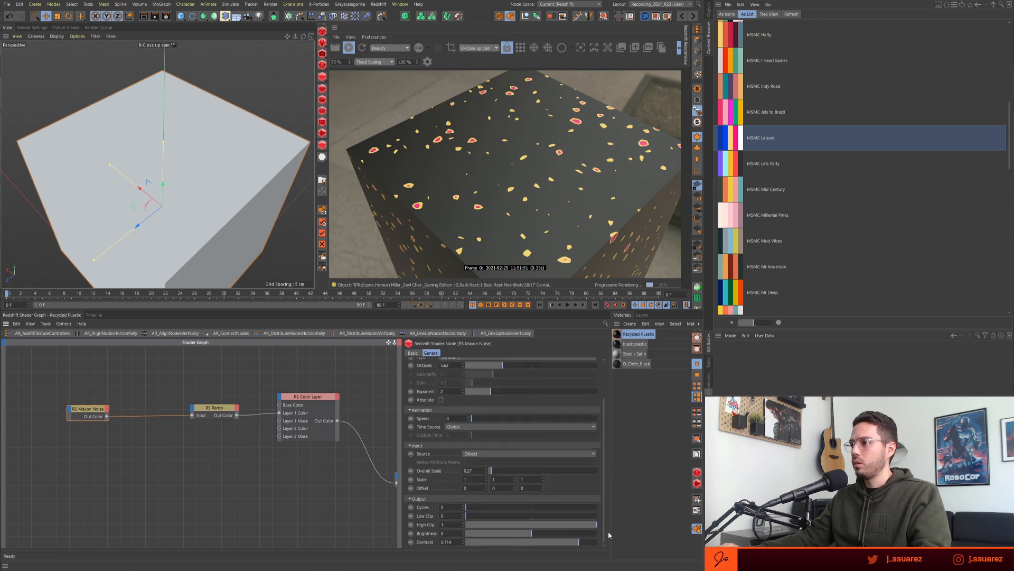
- Test the Maxon Noise's Cycles, Low Clip and Brightness, return them to 0, and set Contrast to 1
mouse_move(580, 542)
mouse_down()
mouse_move(556, 541)
mouse_move(600, 545)
mouse_move(582, 543)
mouse_up()
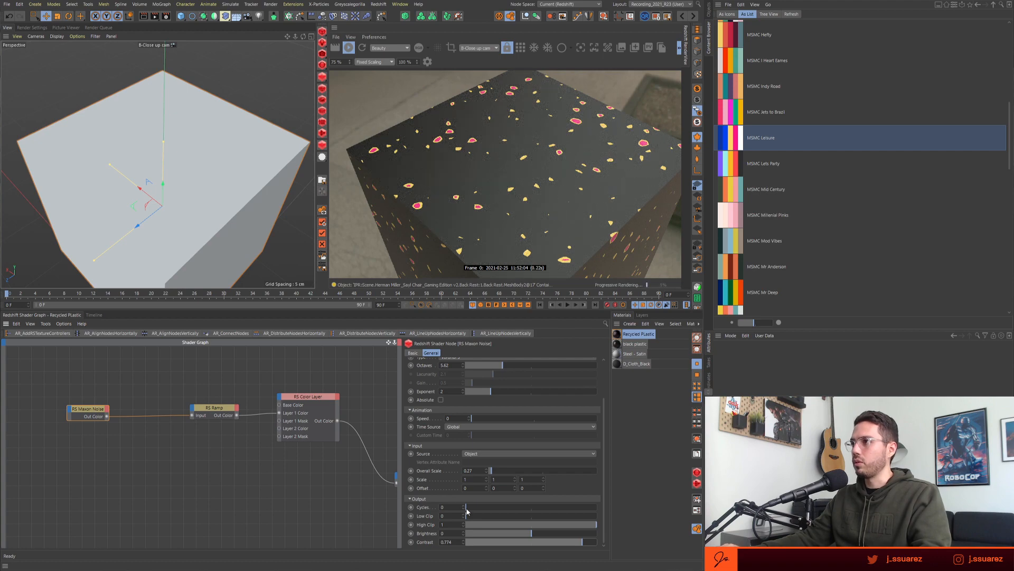
drag(467, 509, 504, 509)
drag(495, 511, 449, 507)
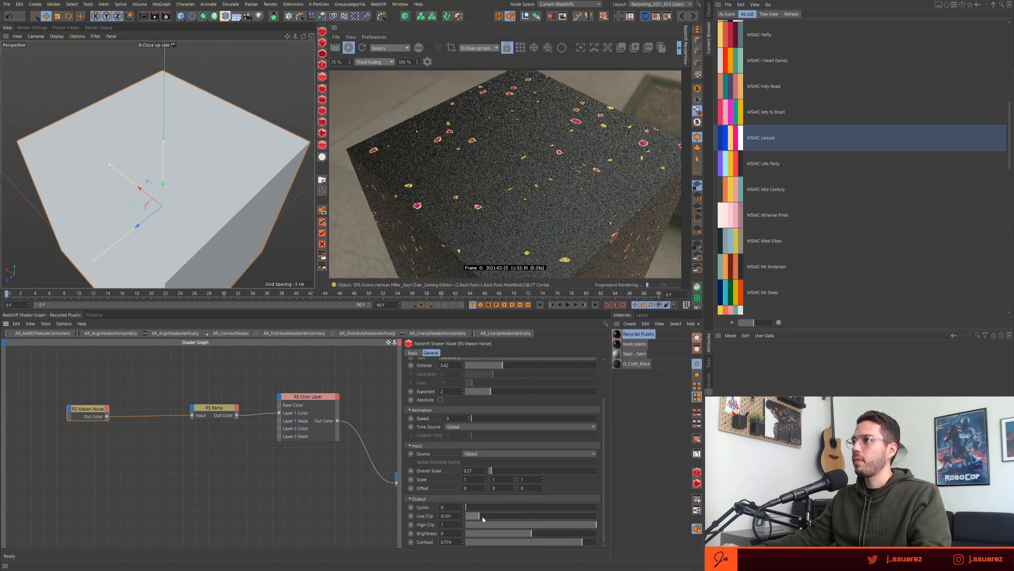
mouse_move(535, 534)
mouse_down()
mouse_move(547, 534)
mouse_move(531, 534)
mouse_up()
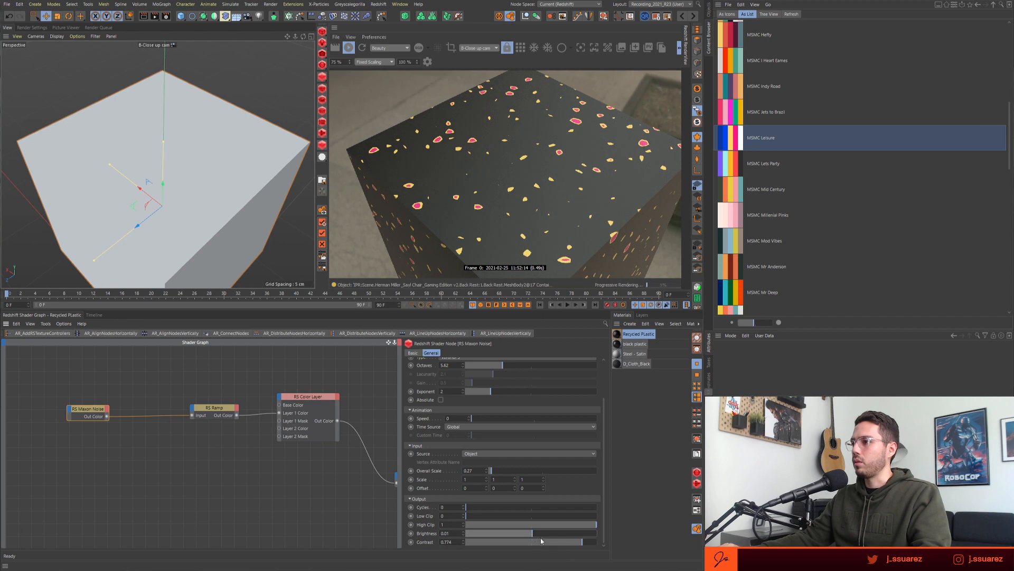
click(463, 535)
drag(583, 541, 597, 541)
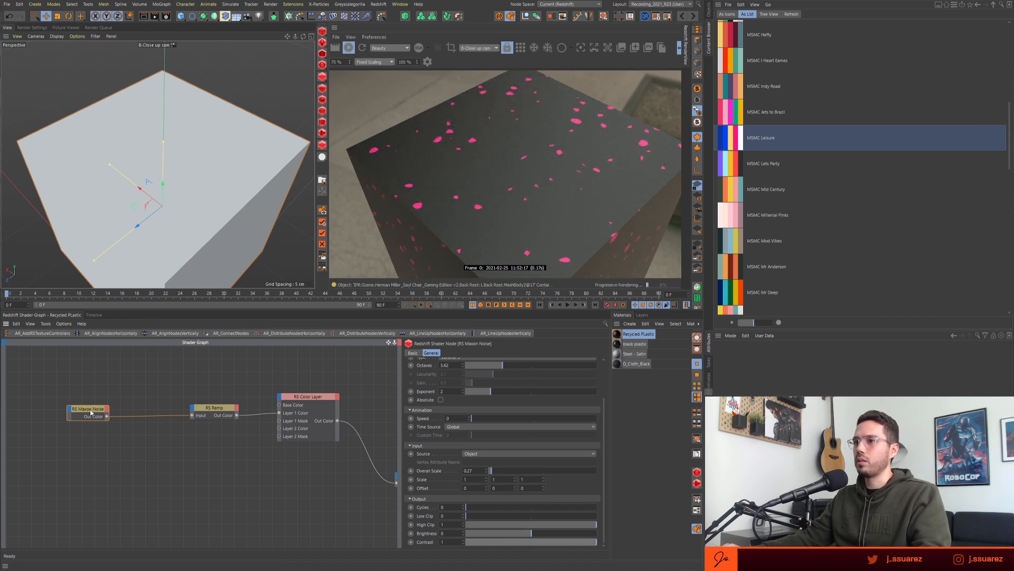
- Duplicate the RS Maxon Noise and RS Ramp pair and connect the copied ramp to Layer 2 Color of the RS Color Layer
drag(91, 411, 112, 410)
drag(85, 372, 280, 428)
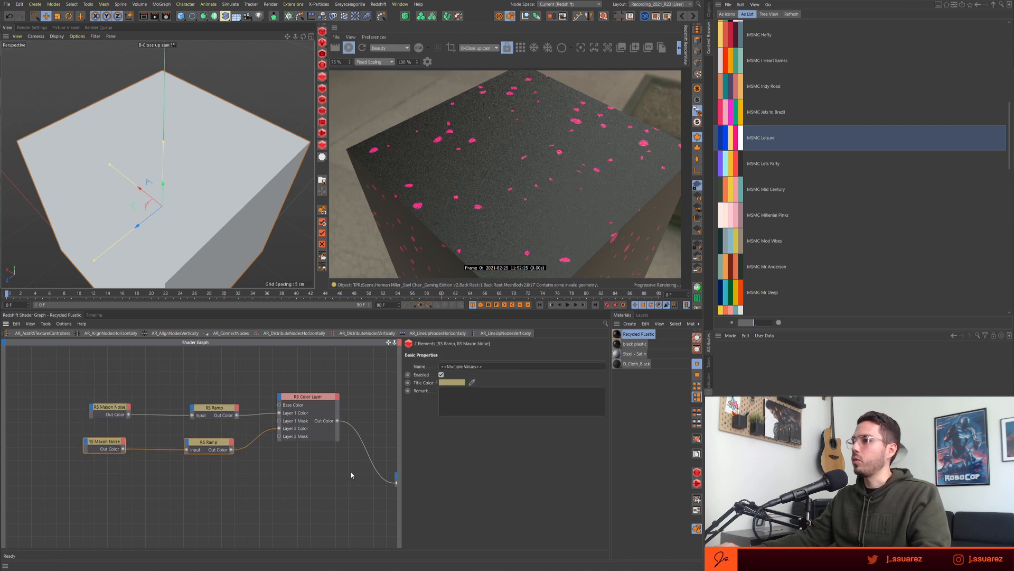
- Set the blend modes of Layer 1 and Layer 2 in the RS Color Layer to Screen
click(307, 398)
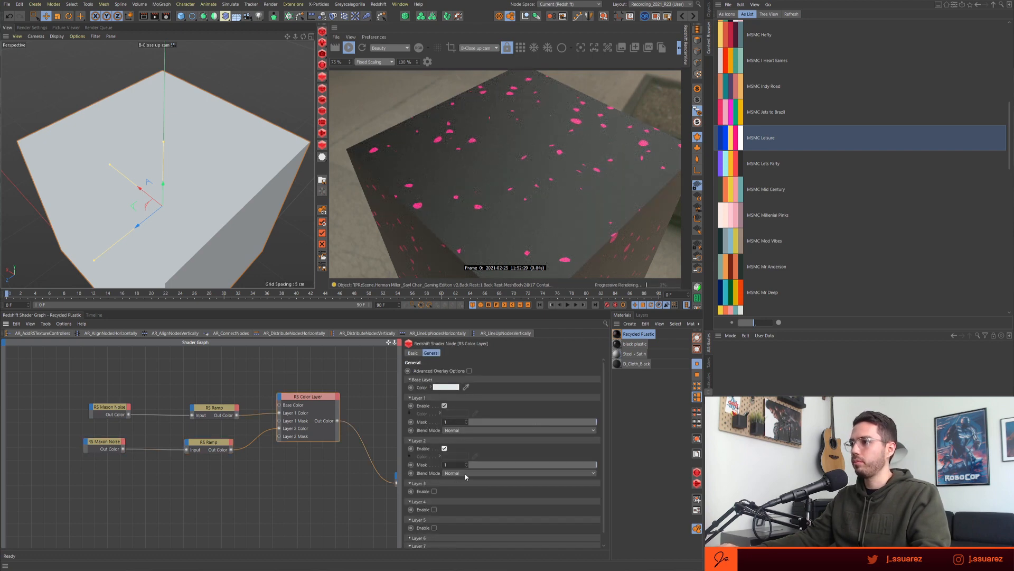
click(461, 431)
click(464, 510)
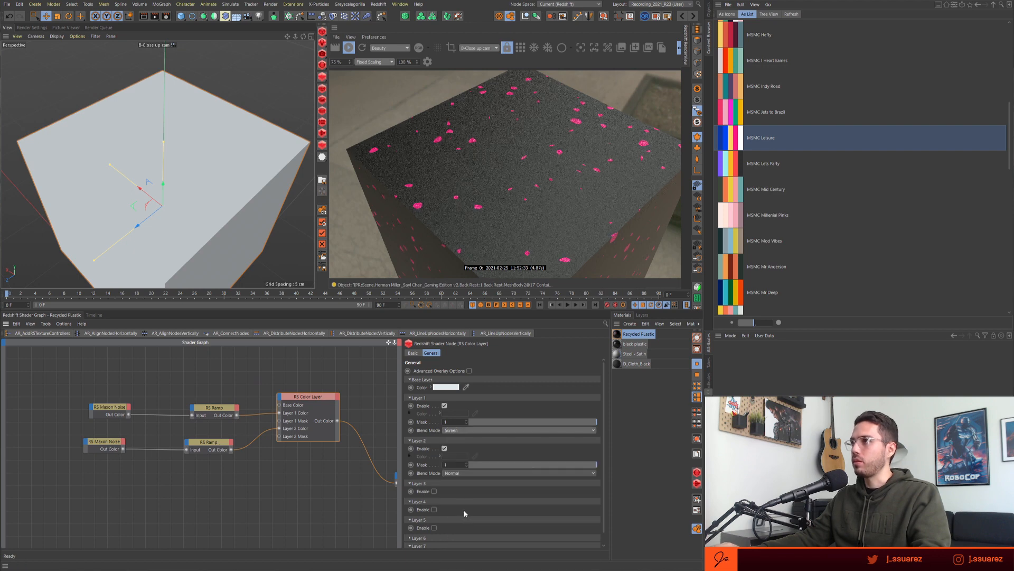
click(470, 473)
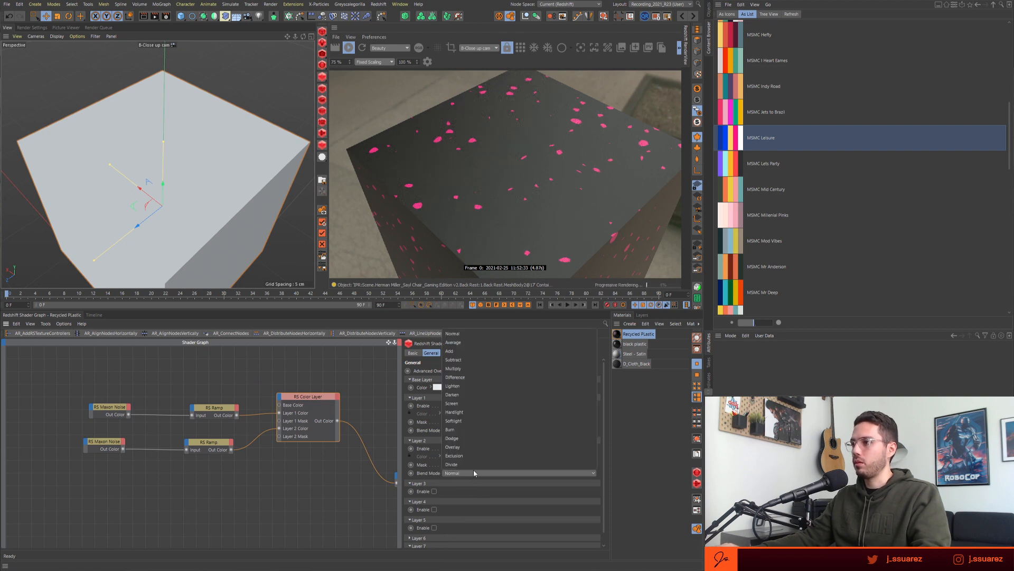
click(464, 403)
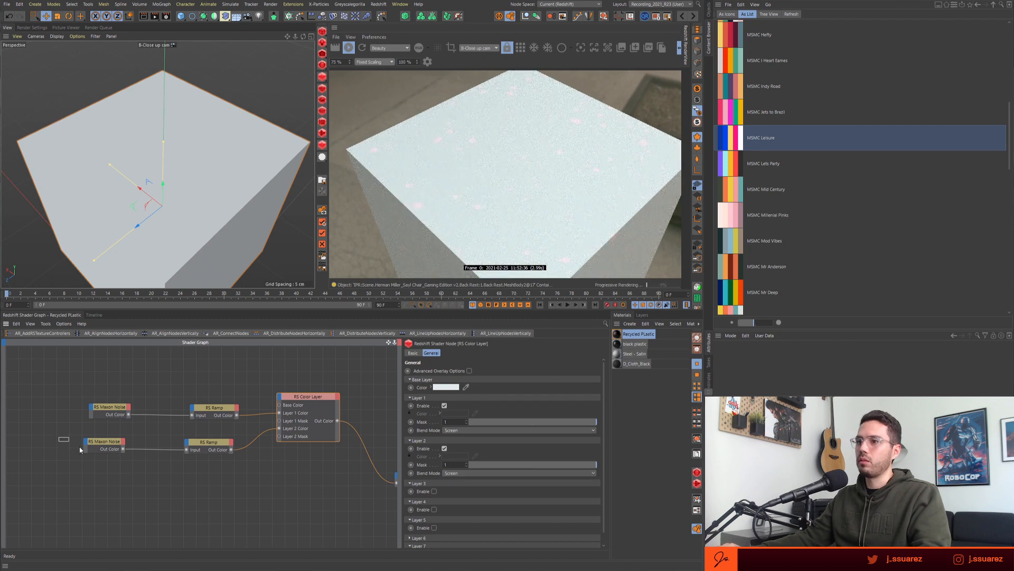
- Change the duplicated Maxon Noise's seed and line up the original noise and ramp nodes above their copies
click(104, 442)
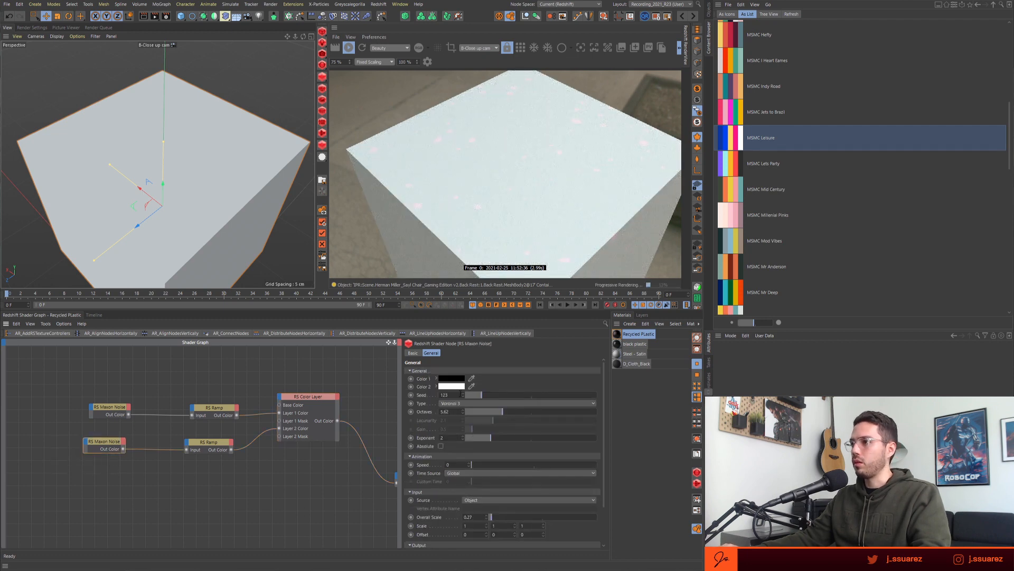
click(463, 394)
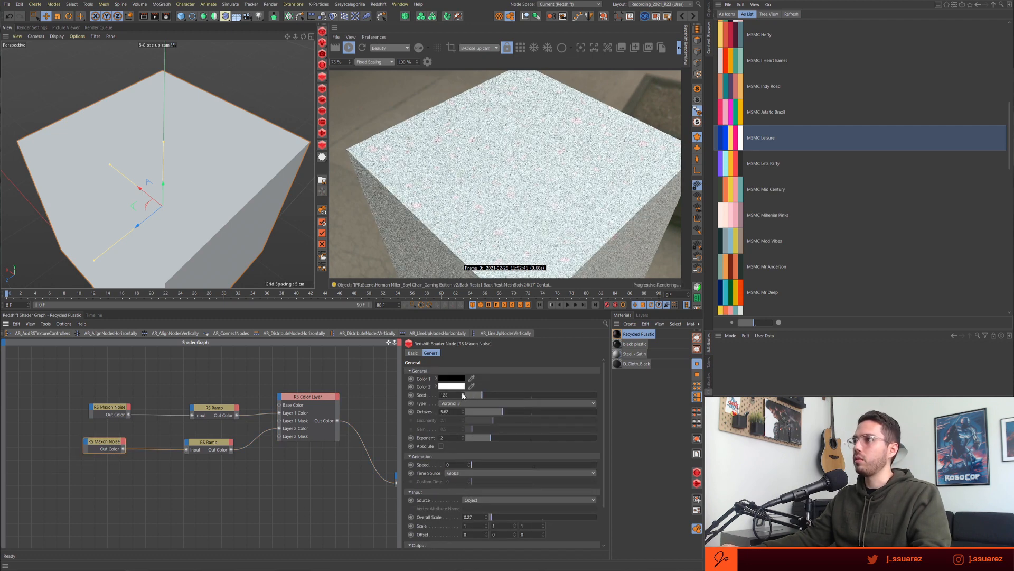
drag(108, 406, 104, 403)
drag(223, 414, 215, 410)
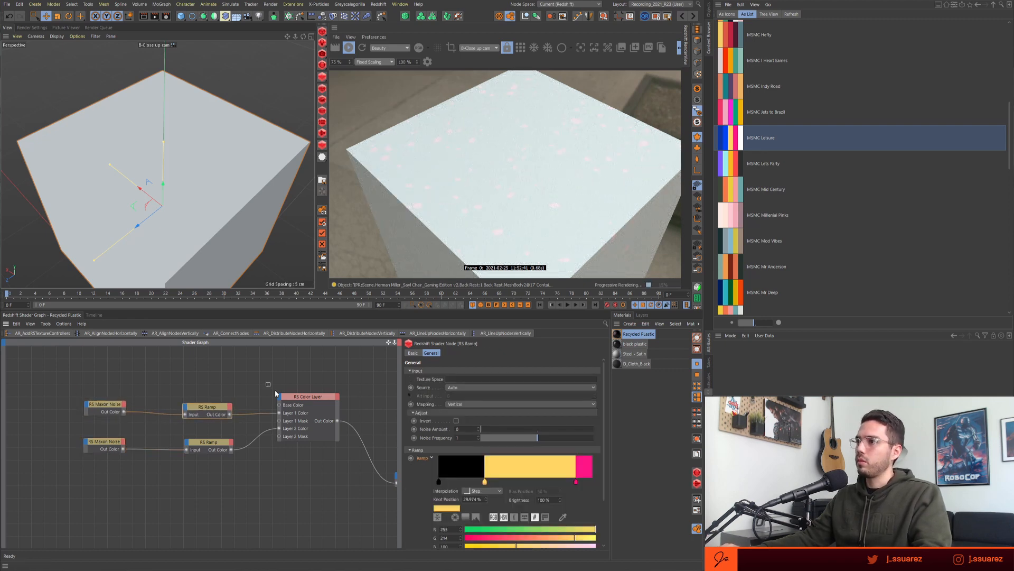
- Reduce the RS Material's reflection weight to 0.122
click(345, 415)
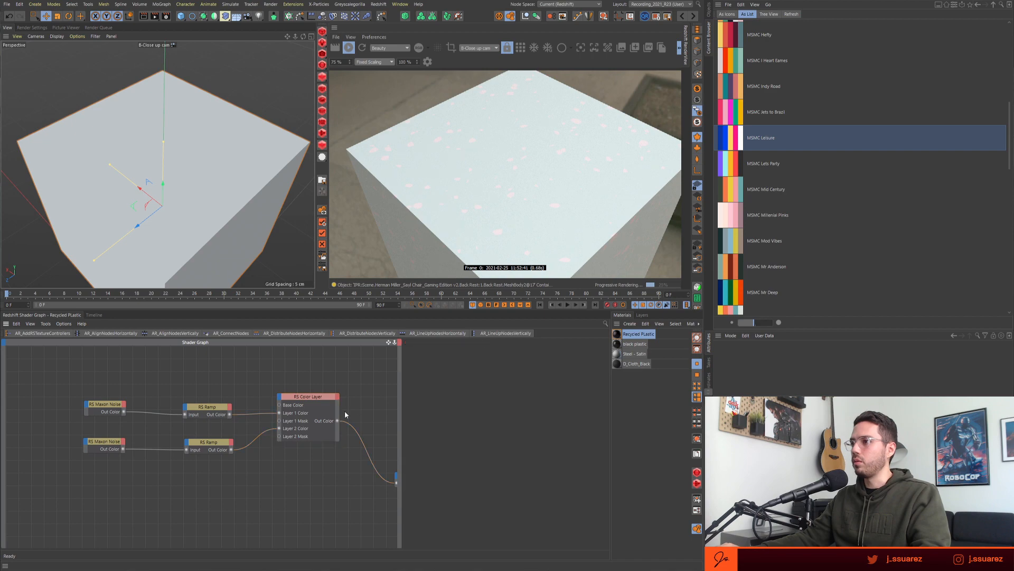
middle_drag(365, 444, 295, 436)
drag(326, 427, 348, 494)
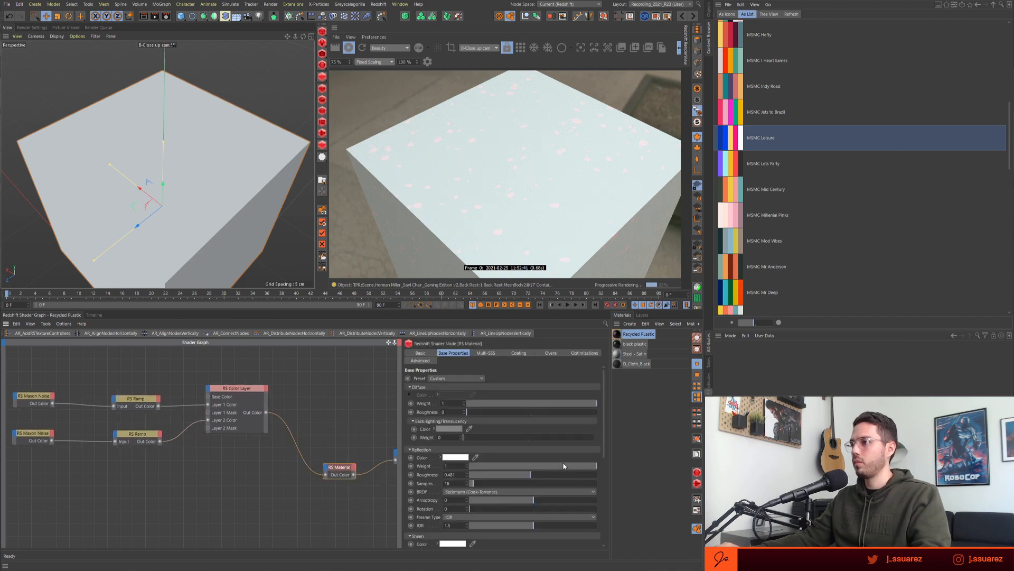
drag(565, 466, 485, 466)
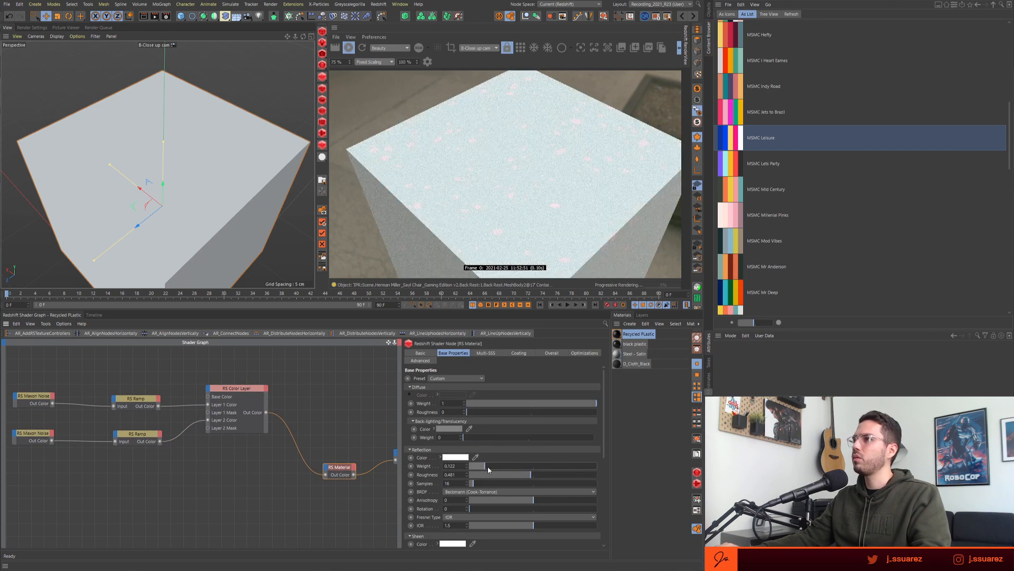
click(207, 460)
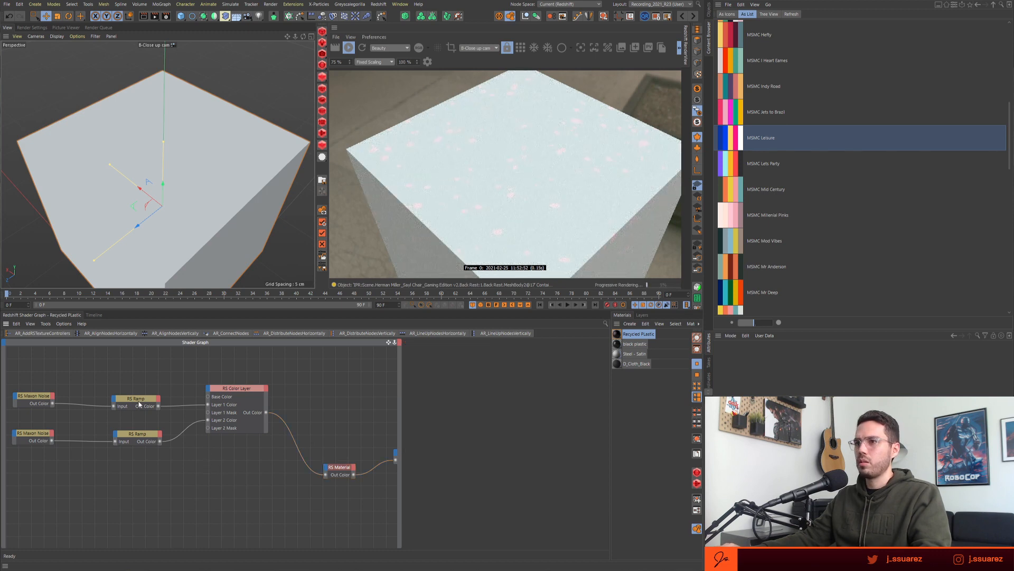
- Set the blend modes of Layer 1 and Layer 2 in the RS Color Layer to Average
click(137, 402)
drag(208, 368, 249, 472)
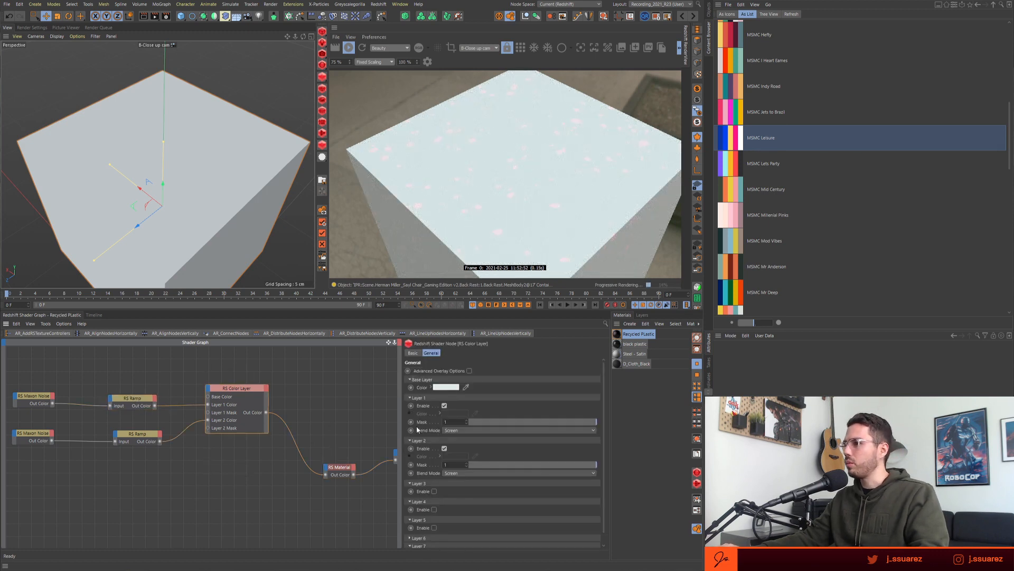
click(474, 431)
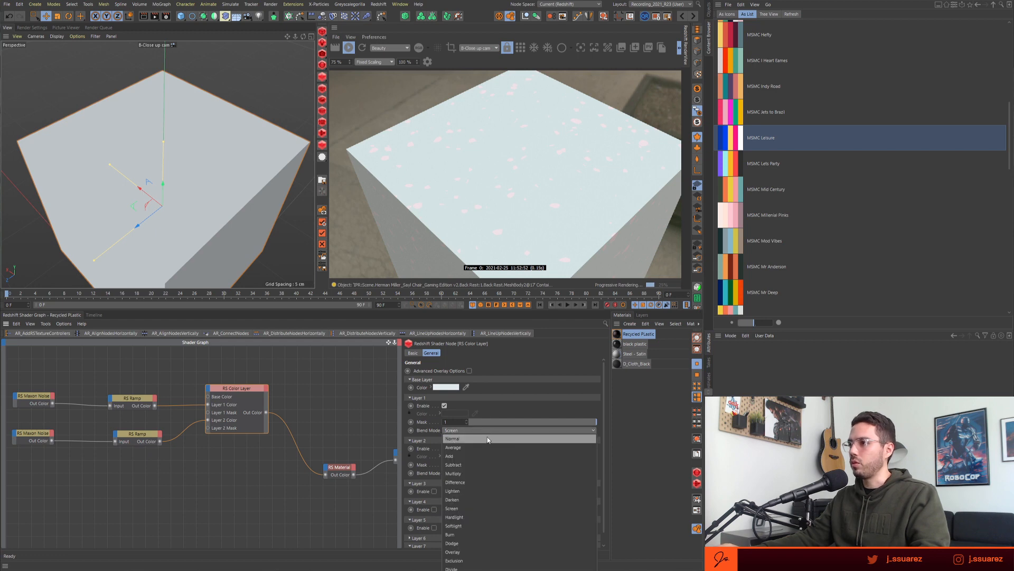
click(488, 438)
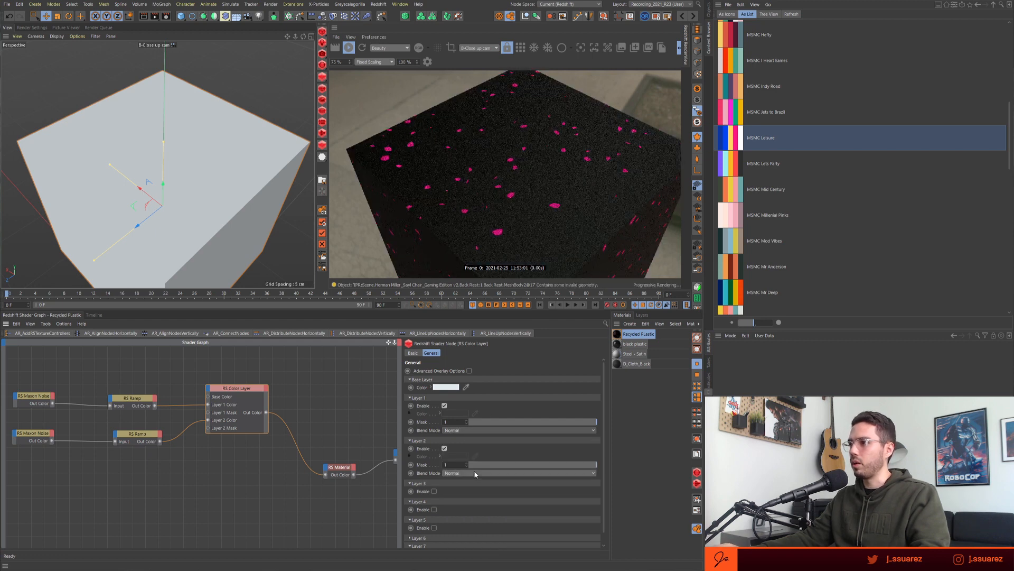
click(464, 472)
click(465, 350)
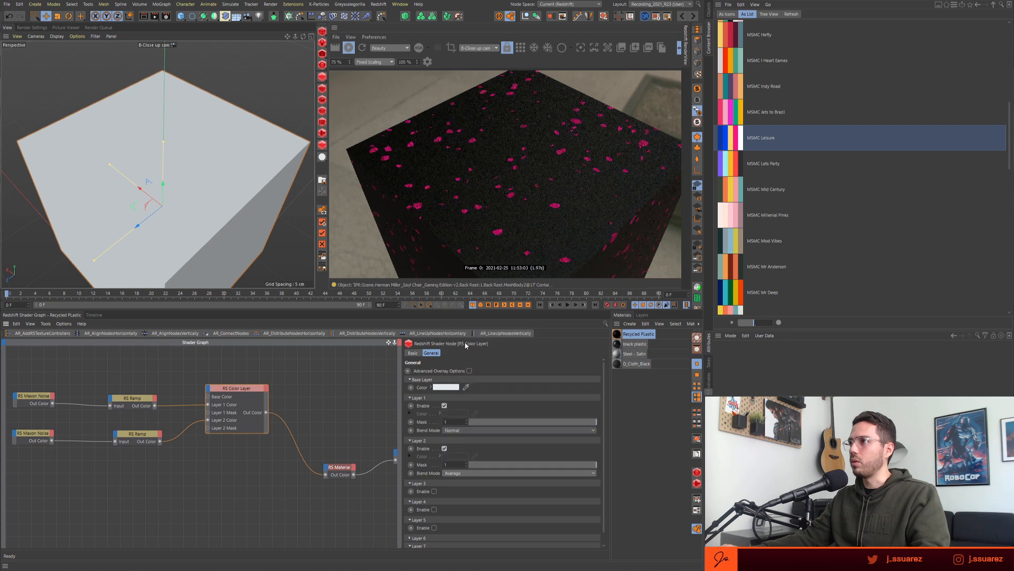
click(474, 429)
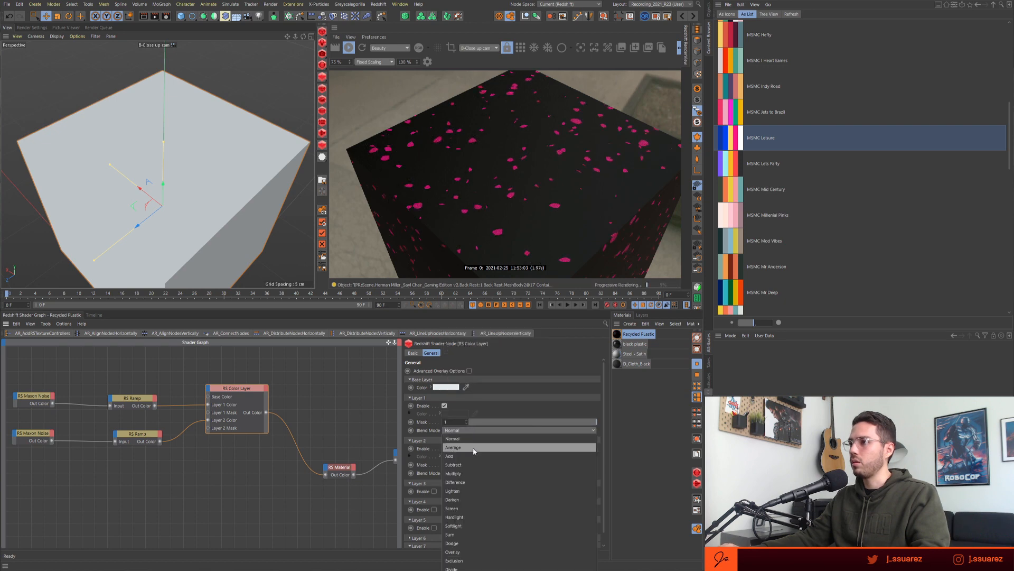
click(454, 447)
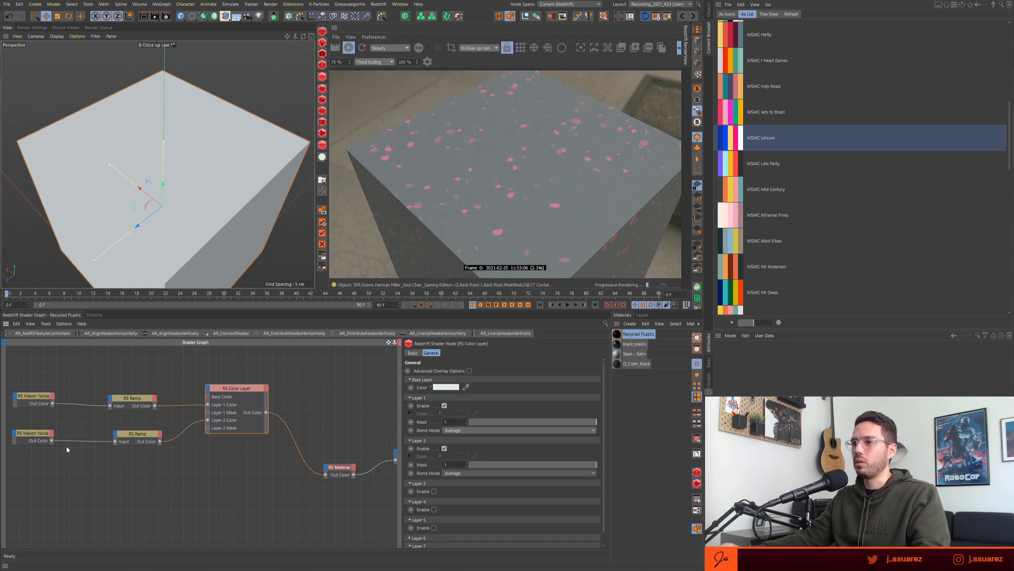
- Remove the pink knot from the second RS Ramp and move its yellow knot to about 24%
click(32, 433)
drag(142, 421, 258, 486)
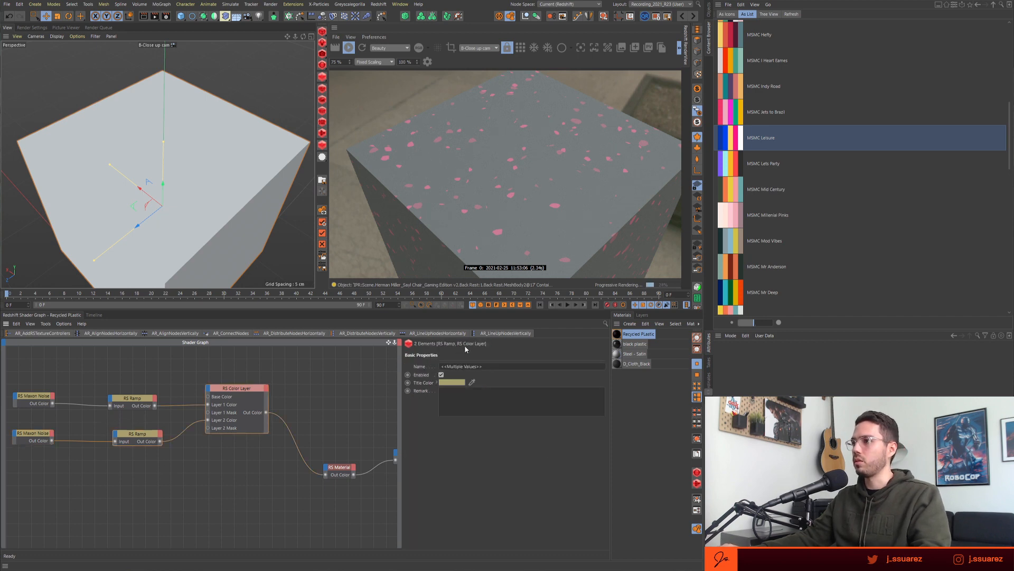
click(138, 434)
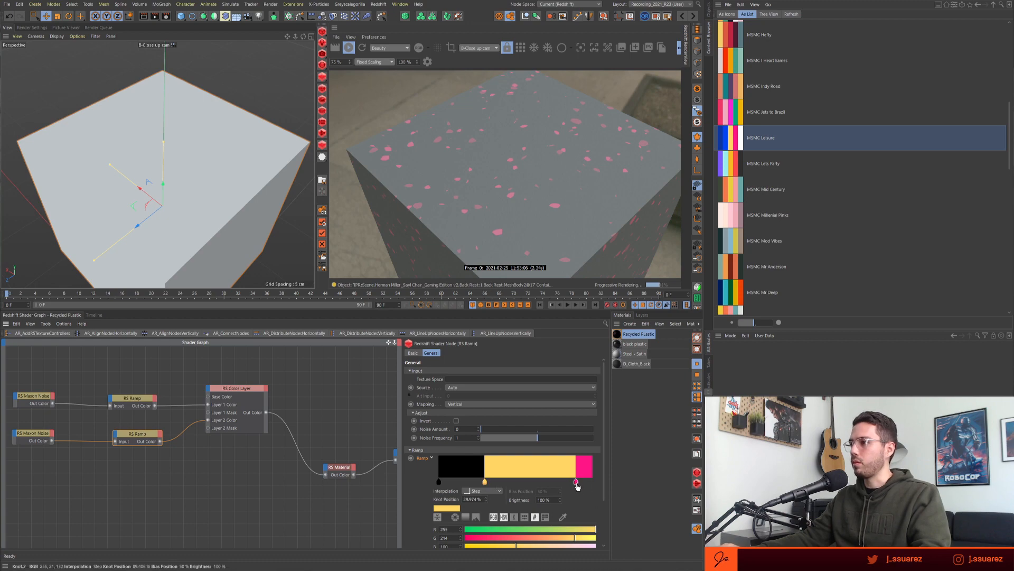
drag(577, 482, 534, 538)
scroll(484, 491, down, 3)
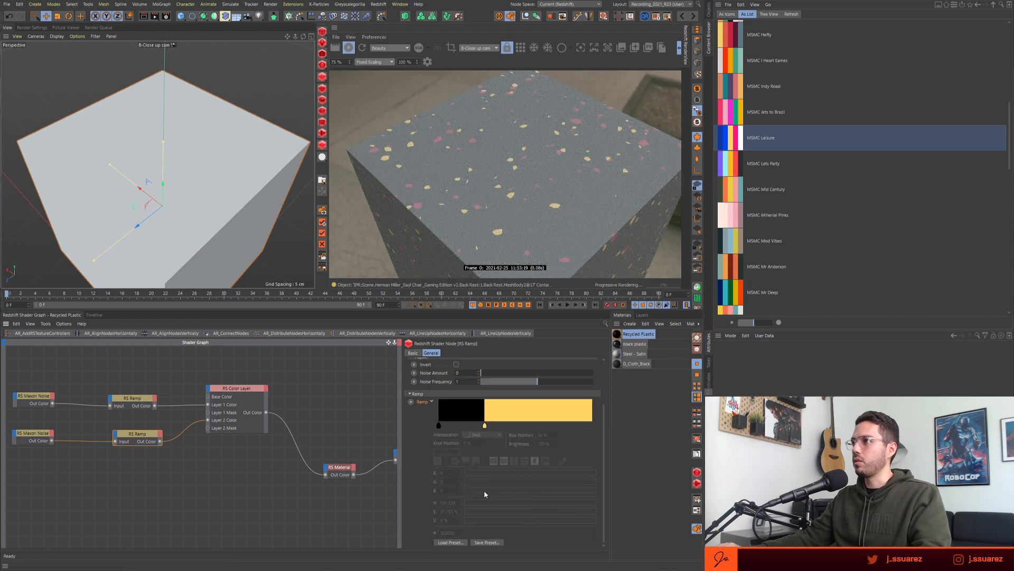
drag(485, 429, 476, 427)
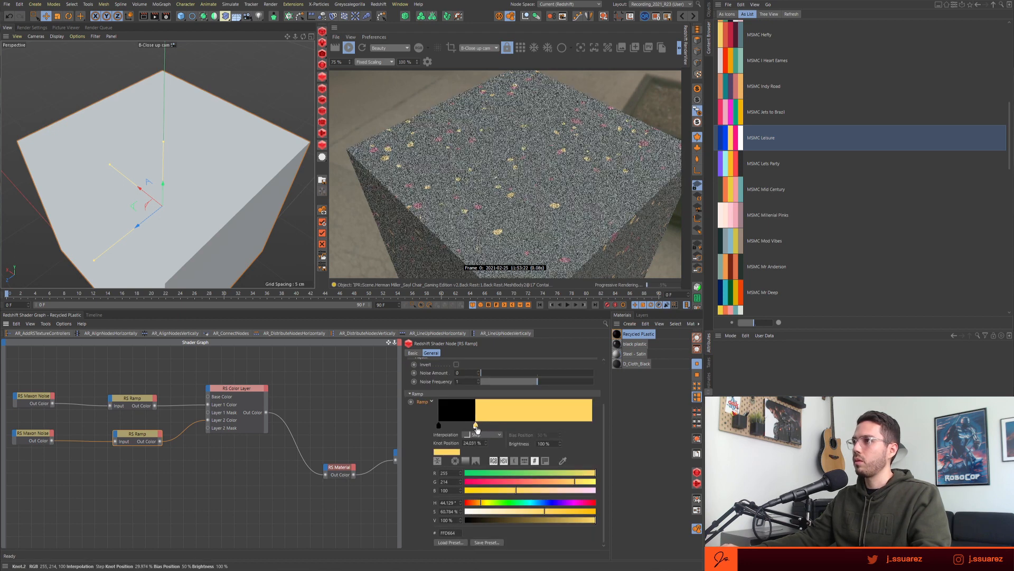
- Reduce the second Maxon Noise's overall scale to 0.16
drag(34, 433, 42, 436)
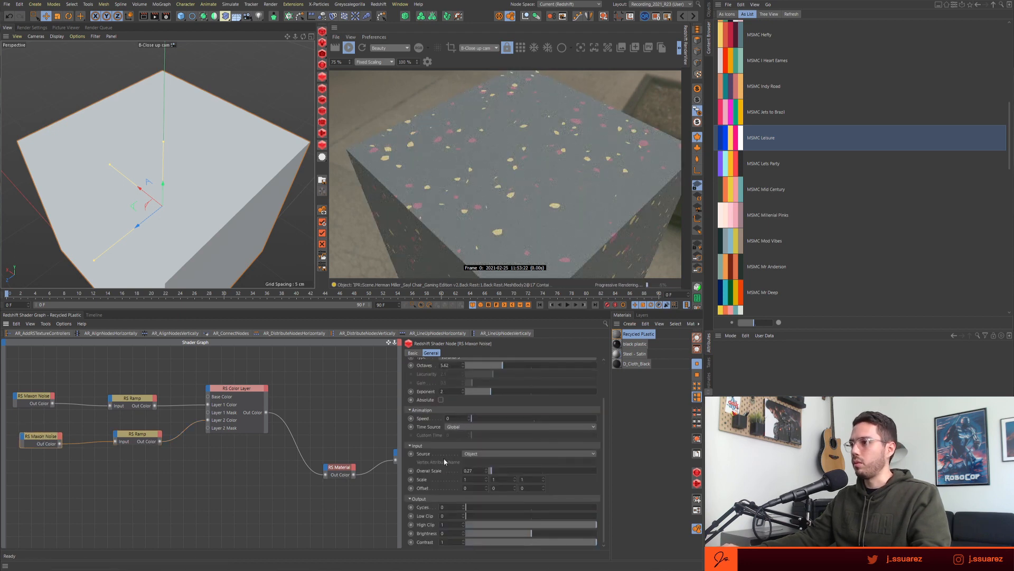
drag(491, 474, 490, 474)
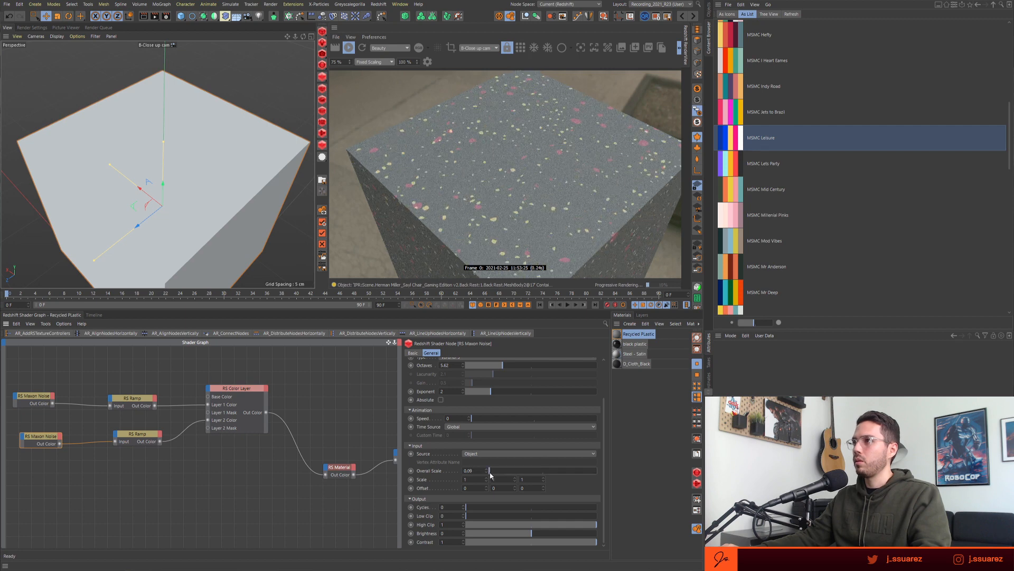
click(125, 481)
- Duplicate the second Maxon Noise and ramp pair below the originals and connect the copied ramp to Layer 3 Color of the RS Color Layer
middle_drag(125, 481, 152, 473)
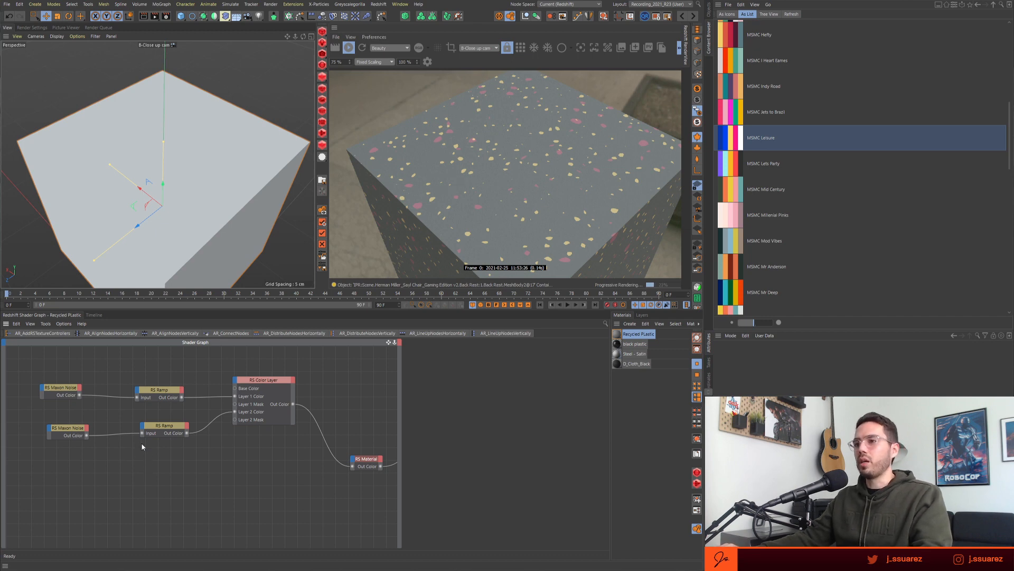
drag(174, 451, 20, 416)
drag(160, 429, 237, 382)
mouse_move(256, 412)
click(302, 415)
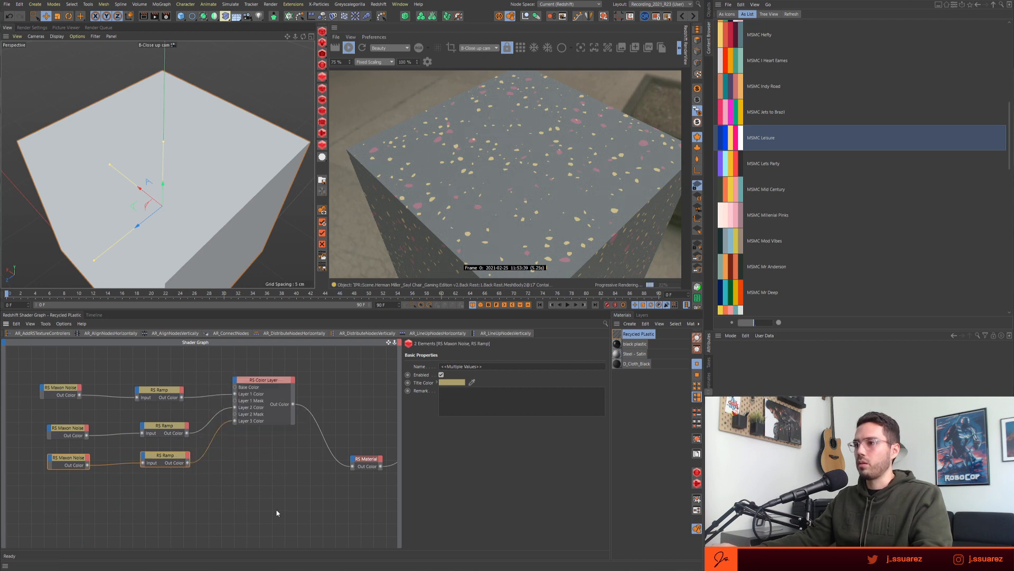
- Enlarge the RS Color Layer node, then enable Layer 3 with its blend mode set to Average
click(256, 424)
drag(270, 378, 270, 375)
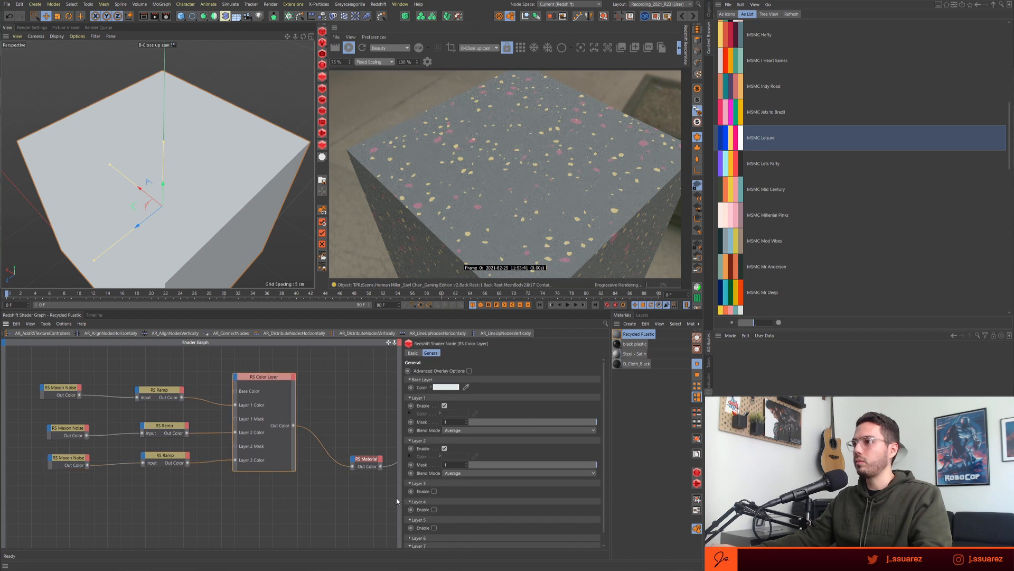
click(434, 491)
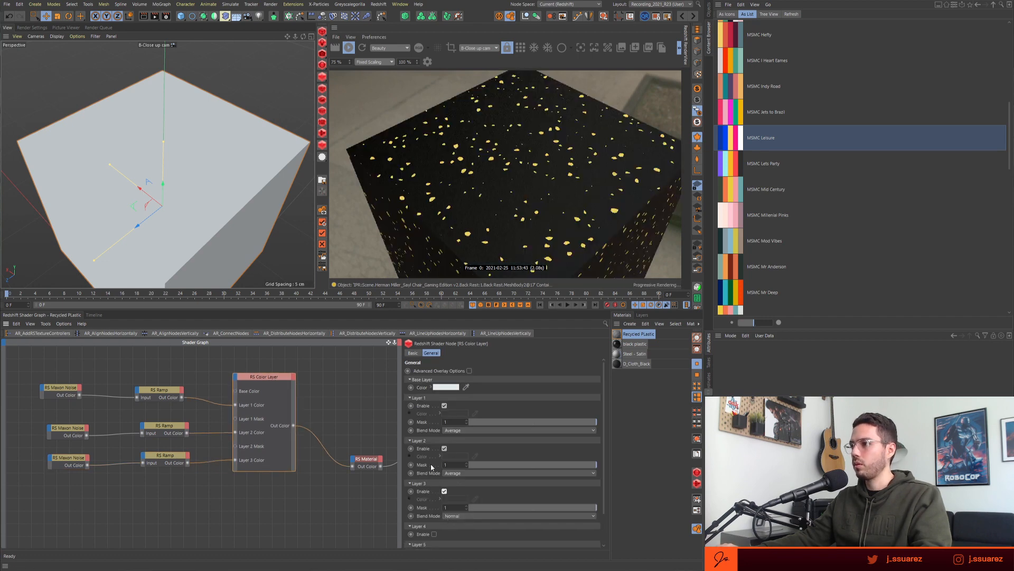
click(486, 516)
click(475, 384)
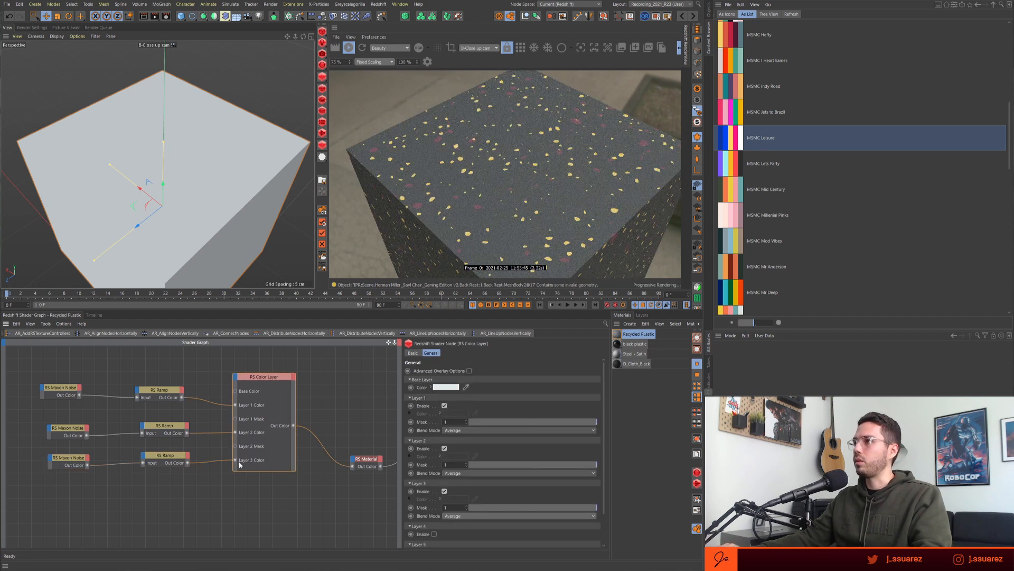
- Set the third Maxon Noise's seed to 127 and its octaves to about 3.94
drag(20, 453, 72, 478)
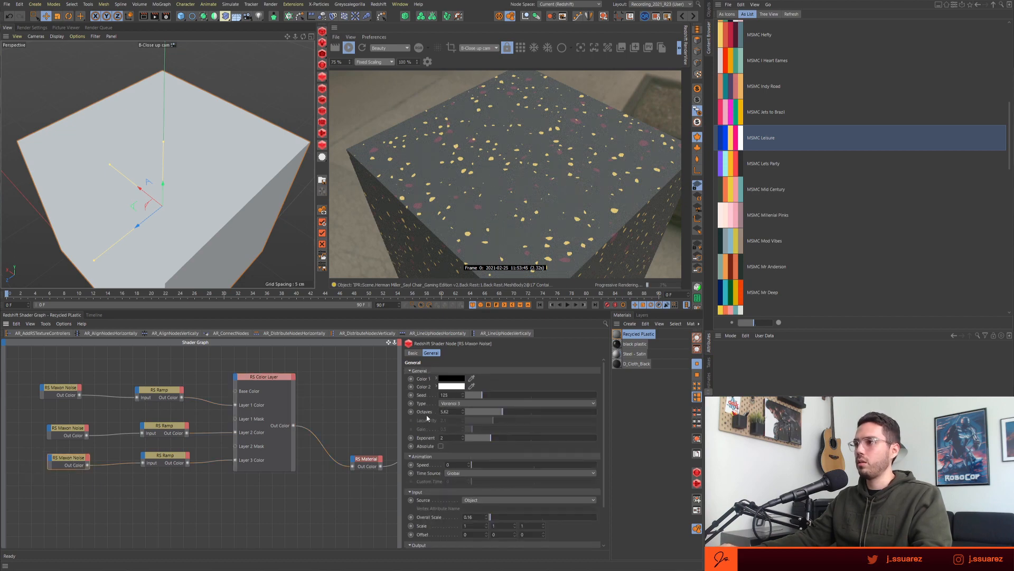
click(463, 393)
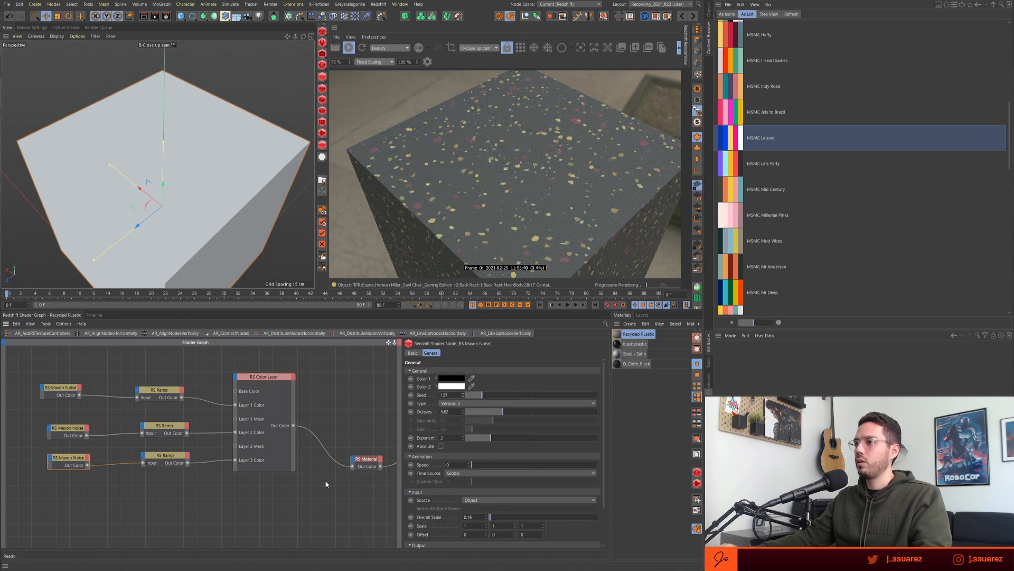
middle_drag(159, 492, 183, 471)
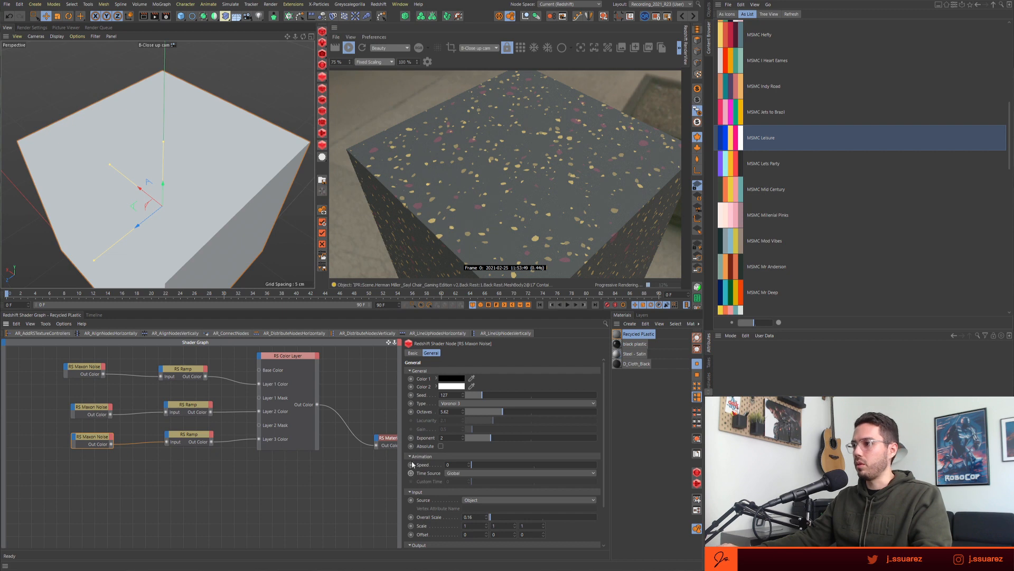
mouse_move(503, 415)
mouse_down()
mouse_move(517, 414)
mouse_move(492, 415)
mouse_up()
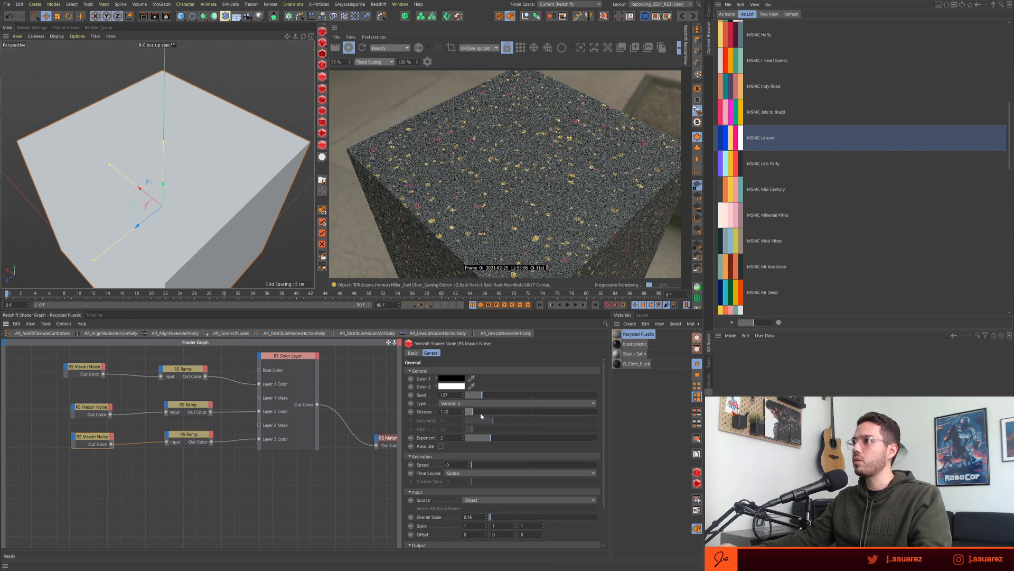
- Try to shift the yellow knot of the third RS Ramp
click(189, 435)
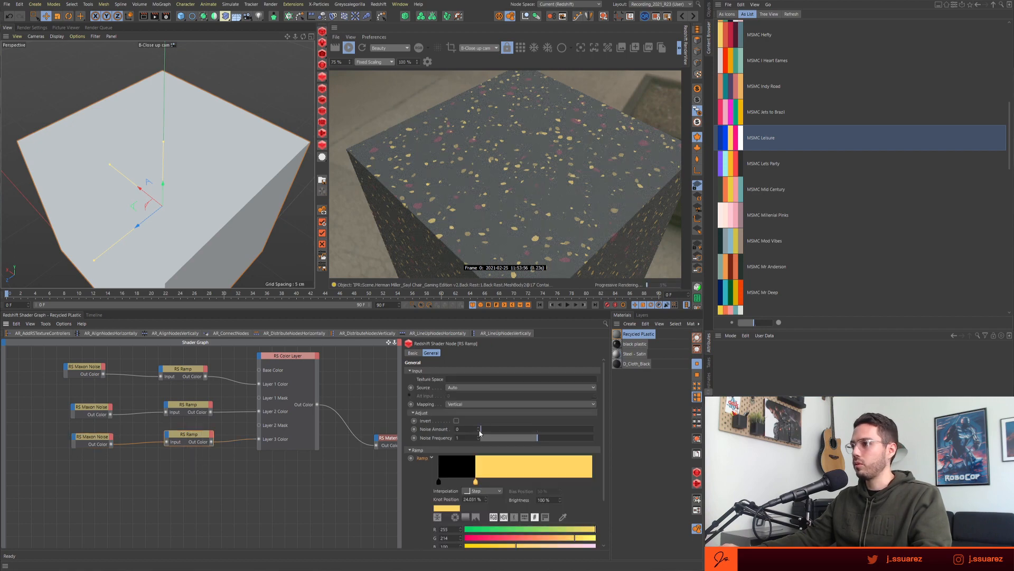
drag(478, 483, 490, 501)
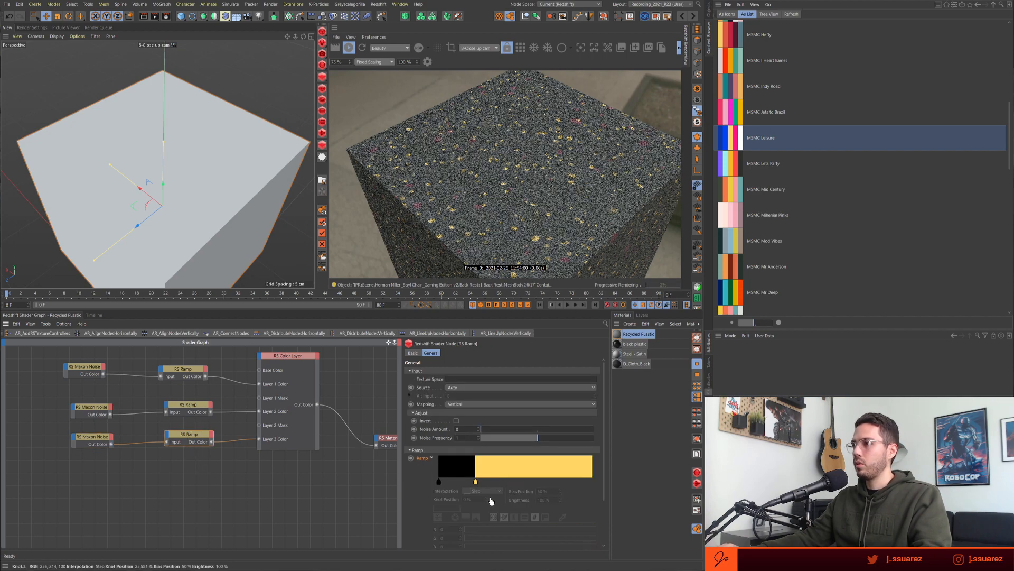
scroll(491, 501, down, 3)
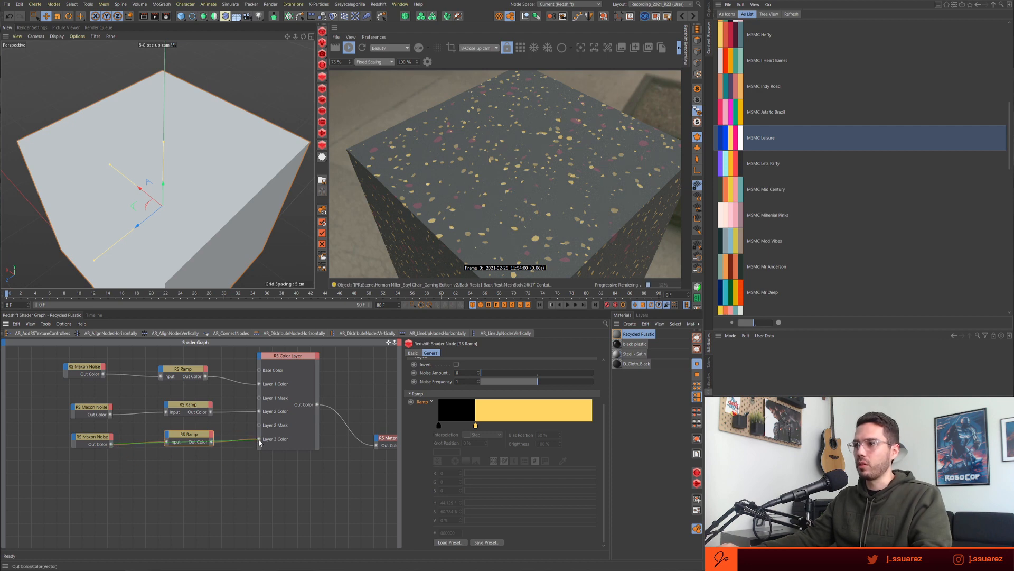
- Connect the third Maxon Noise directly to Layer 3 Color, bypassing its ramp, and set the noise's Color 2 to orange FF8214
drag(259, 439, 210, 465)
click(98, 437)
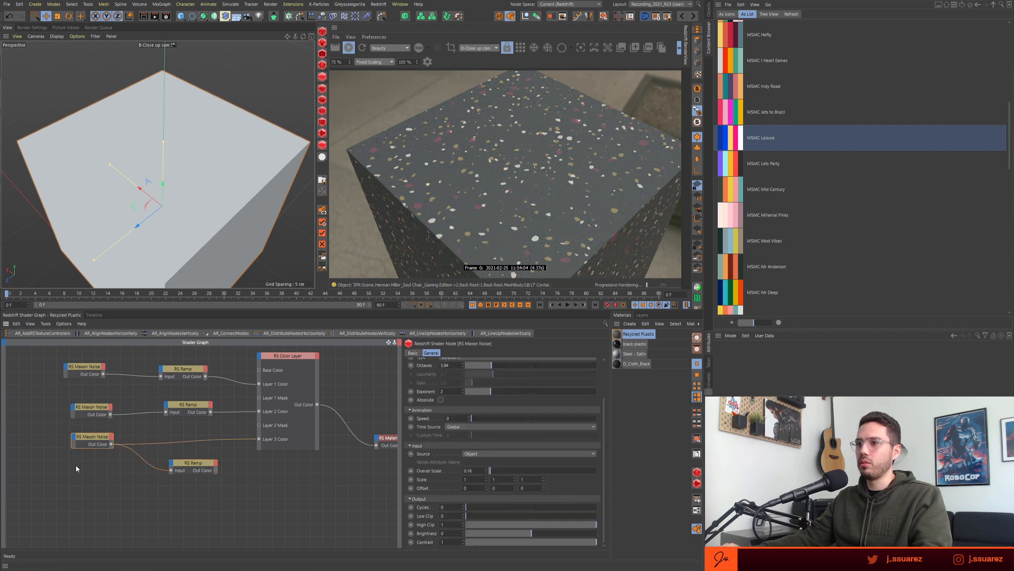
scroll(420, 429, up, 3)
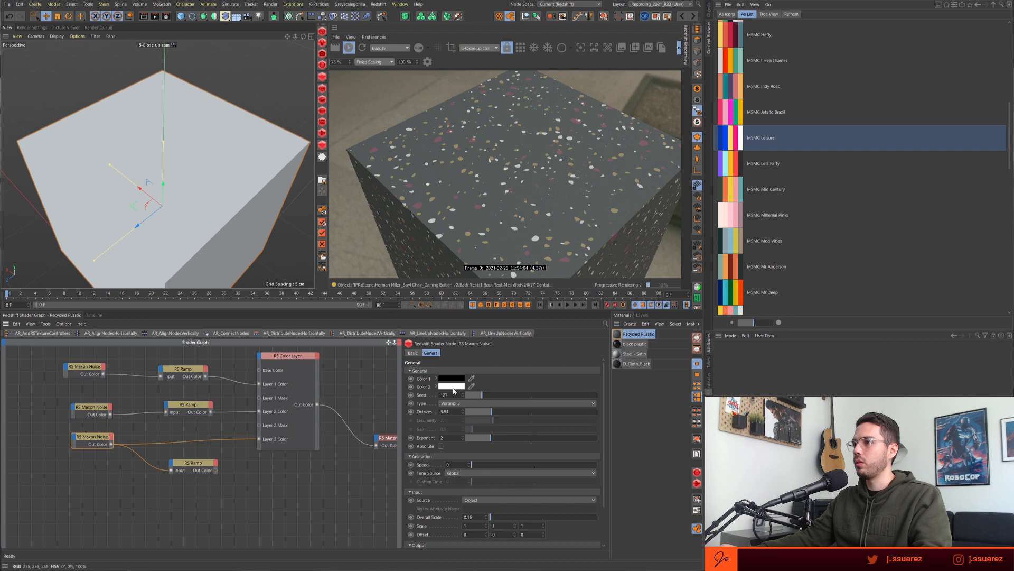
click(452, 387)
drag(460, 396, 504, 402)
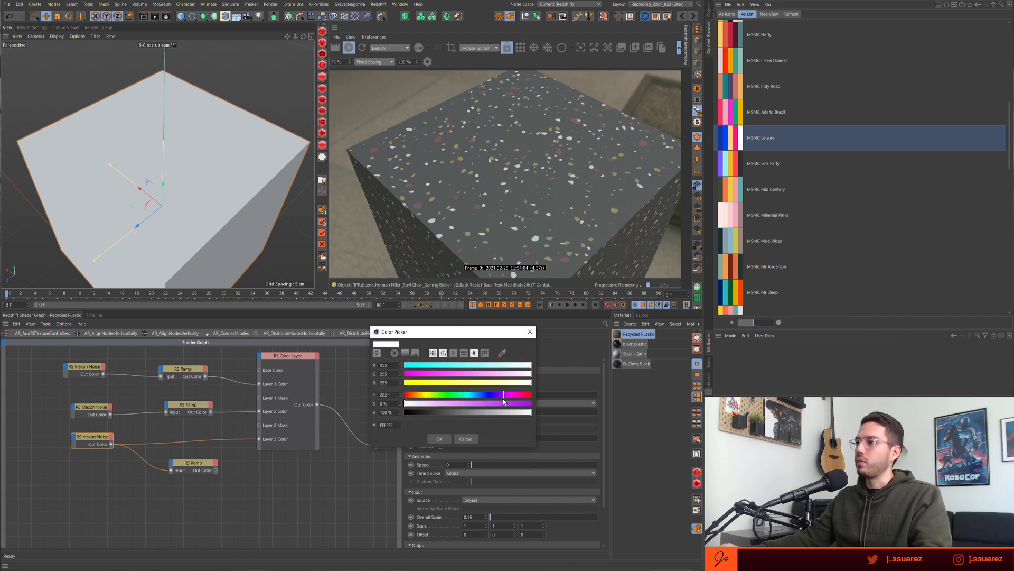
click(417, 394)
click(522, 404)
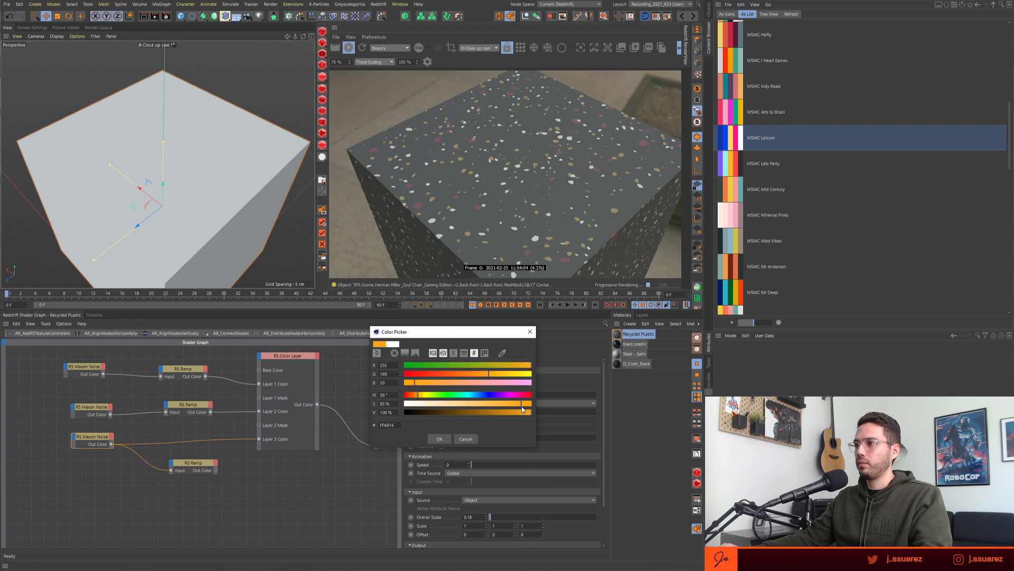
click(413, 397)
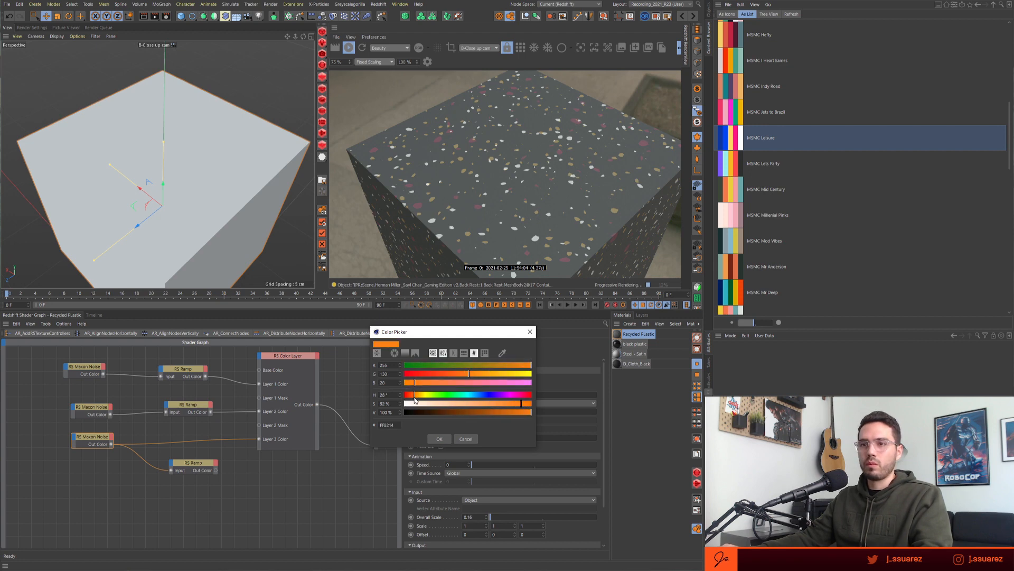
click(440, 439)
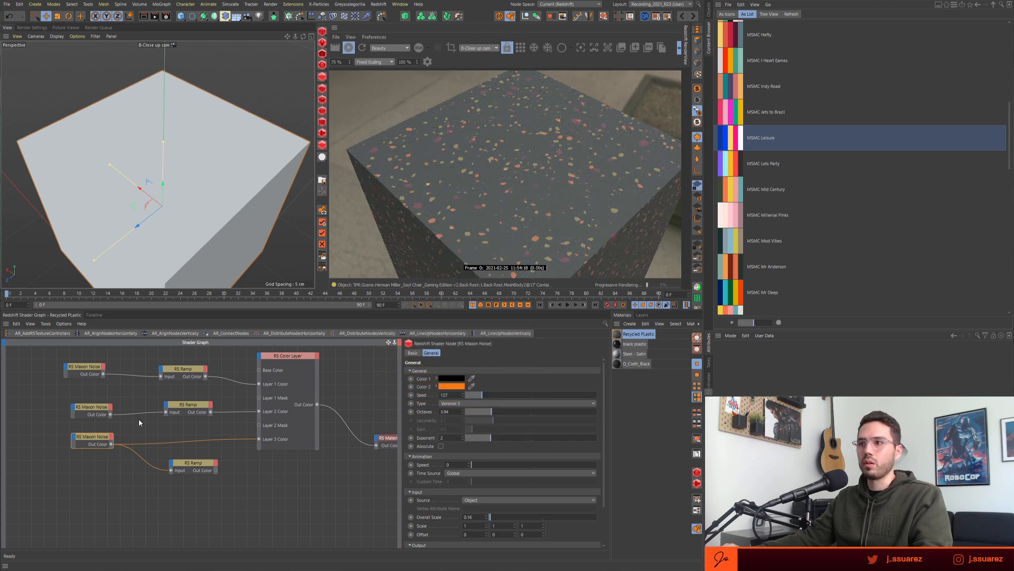
- Connect the second Maxon Noise directly to Layer 2 Color, bypassing its ramp, and set the noise's Color 2 to light blue 63CBFF
drag(110, 414, 260, 411)
mouse_move(190, 412)
mouse_down()
mouse_move(189, 432)
mouse_move(195, 403)
mouse_move(201, 414)
mouse_up()
click(98, 411)
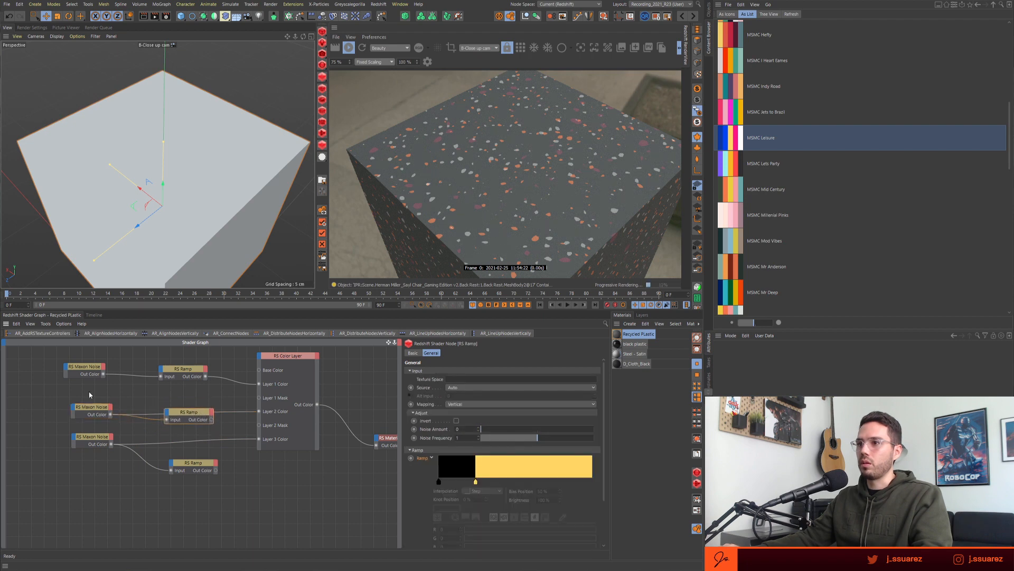
click(93, 406)
click(426, 389)
click(465, 394)
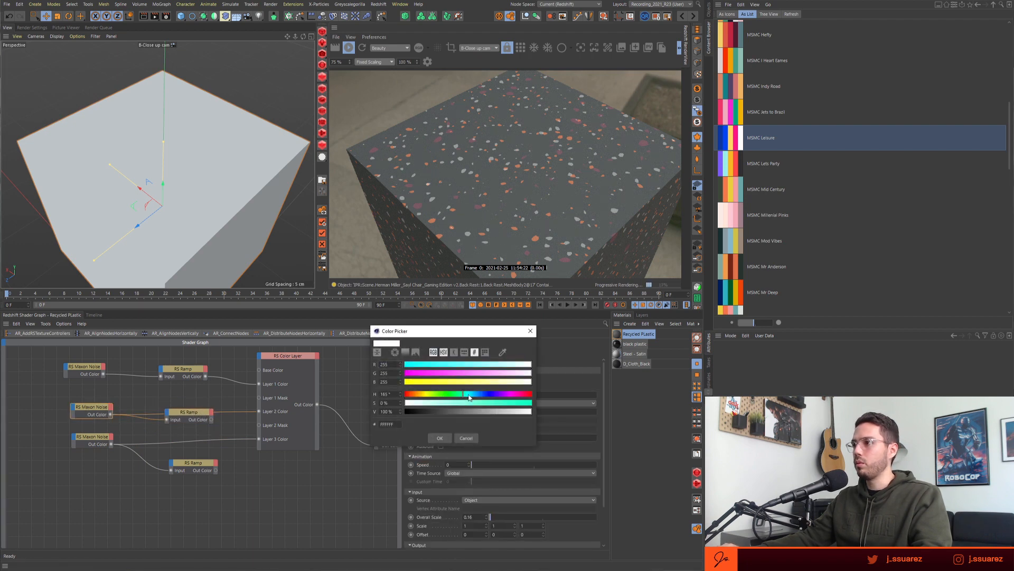
drag(469, 397, 475, 396)
click(483, 404)
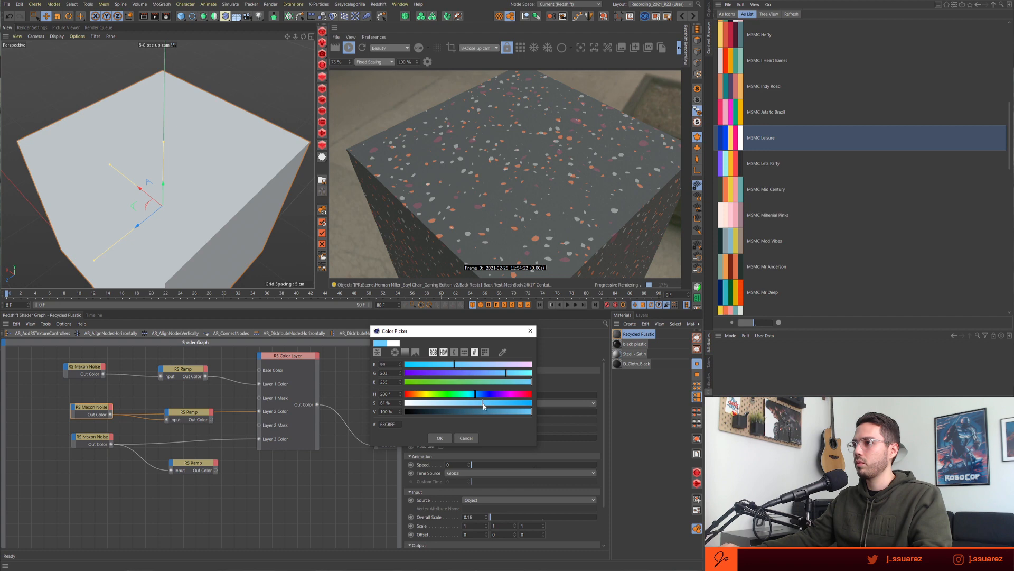
click(440, 438)
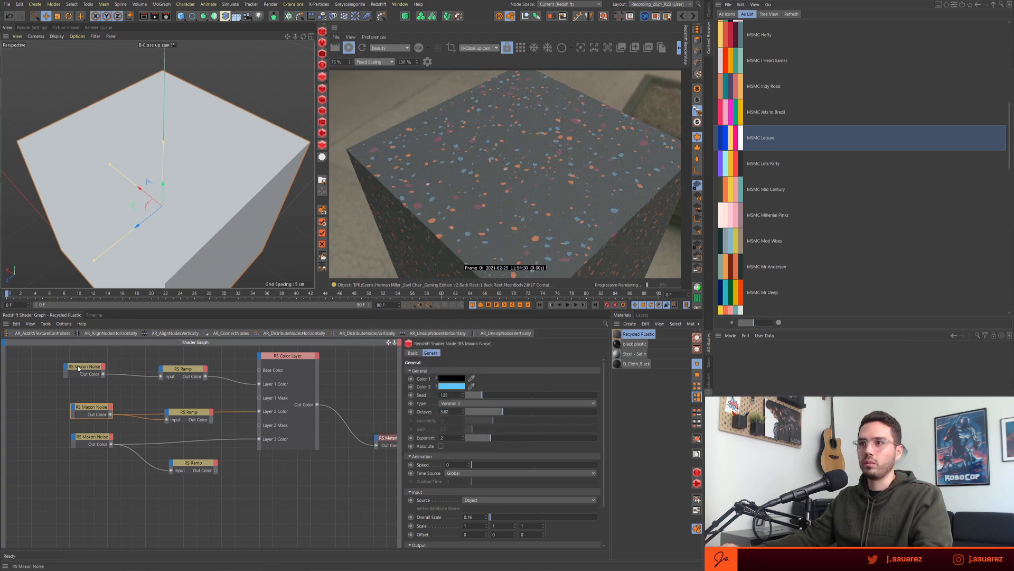
- Move the pink knot of the first RS Ramp to about 75.7%
drag(66, 373, 72, 375)
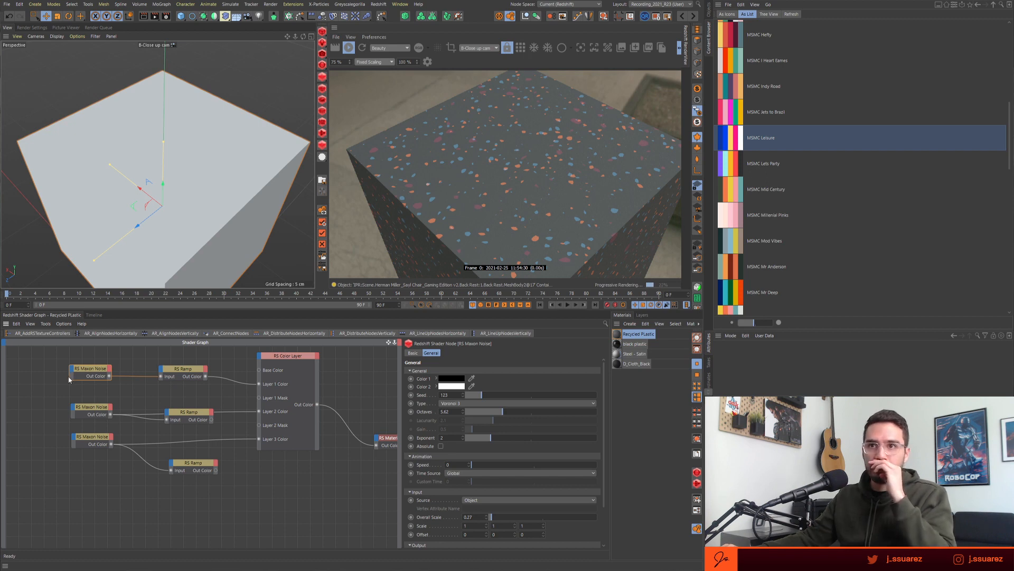
click(182, 369)
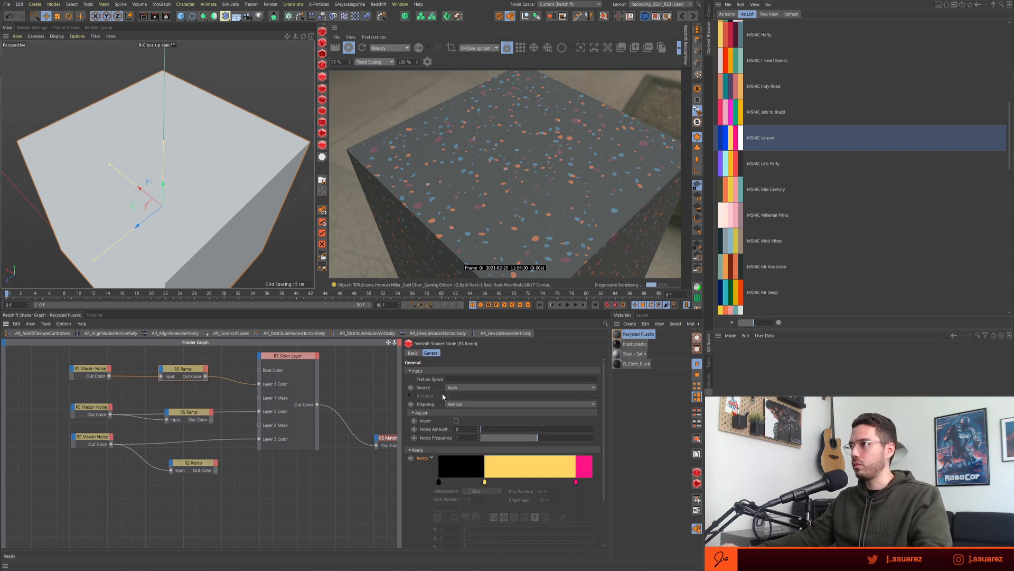
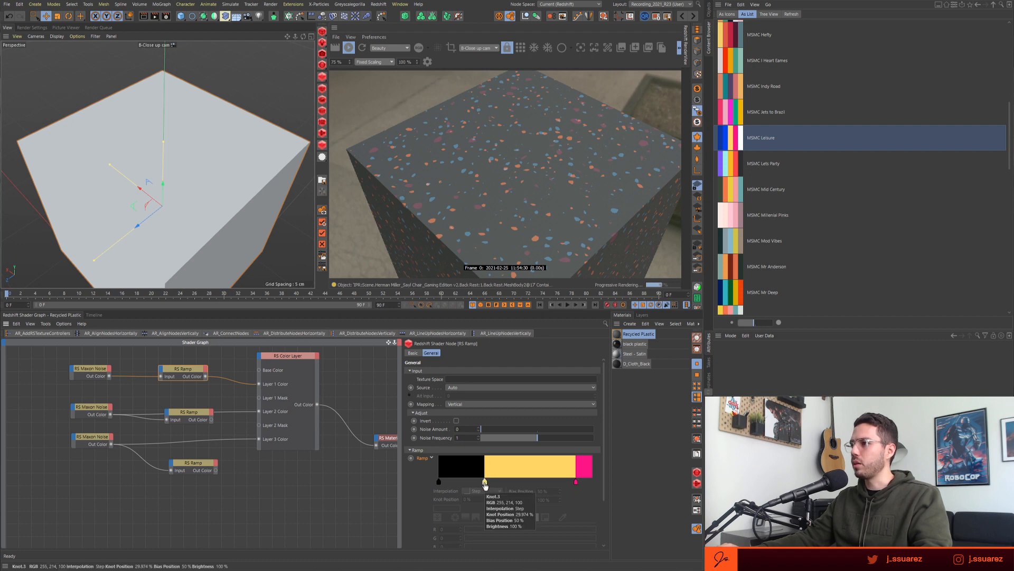
drag(576, 481, 547, 482)
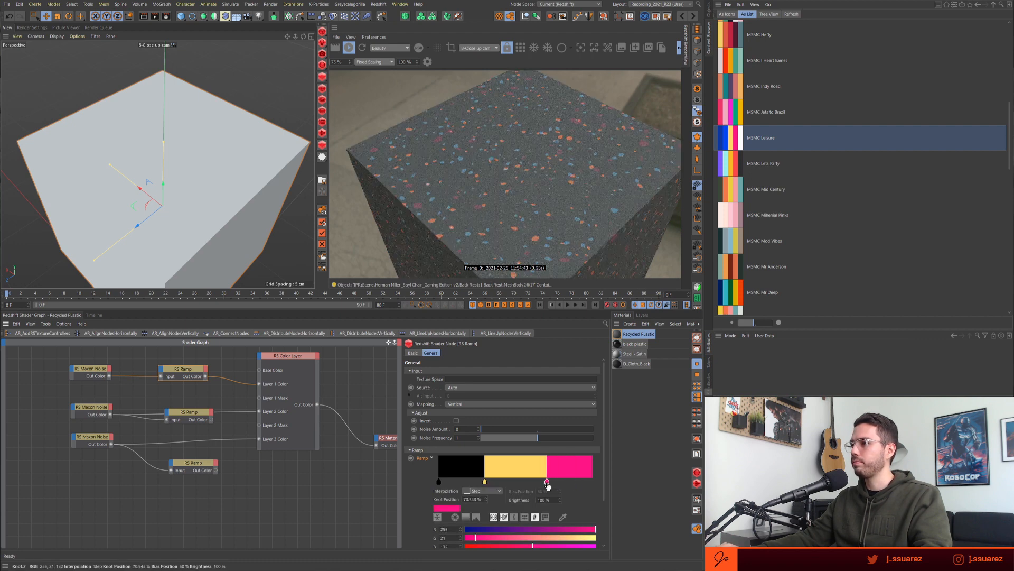
scroll(424, 496, down, 2)
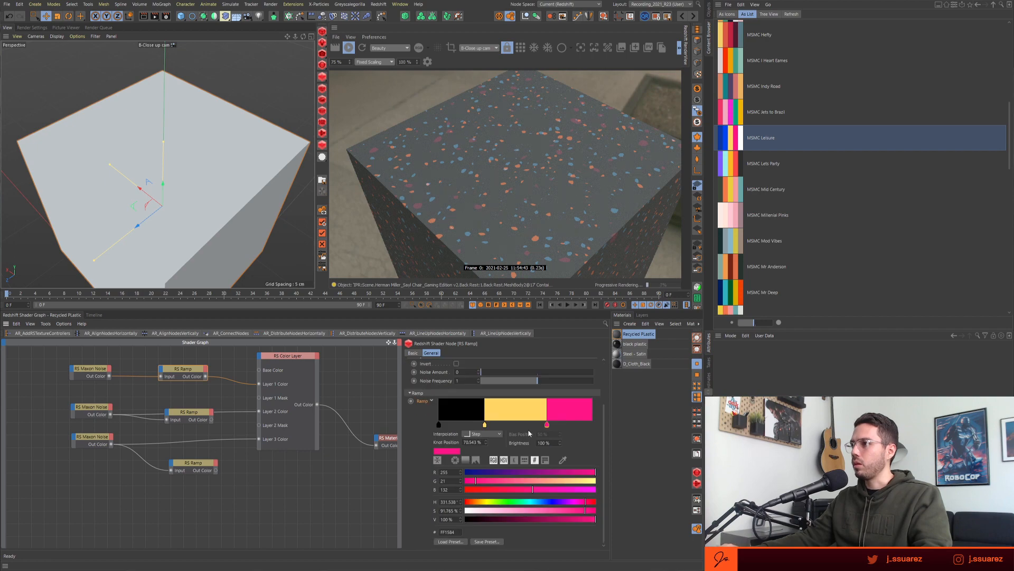
mouse_move(548, 428)
mouse_down()
mouse_move(500, 429)
mouse_move(571, 429)
mouse_move(555, 428)
mouse_up()
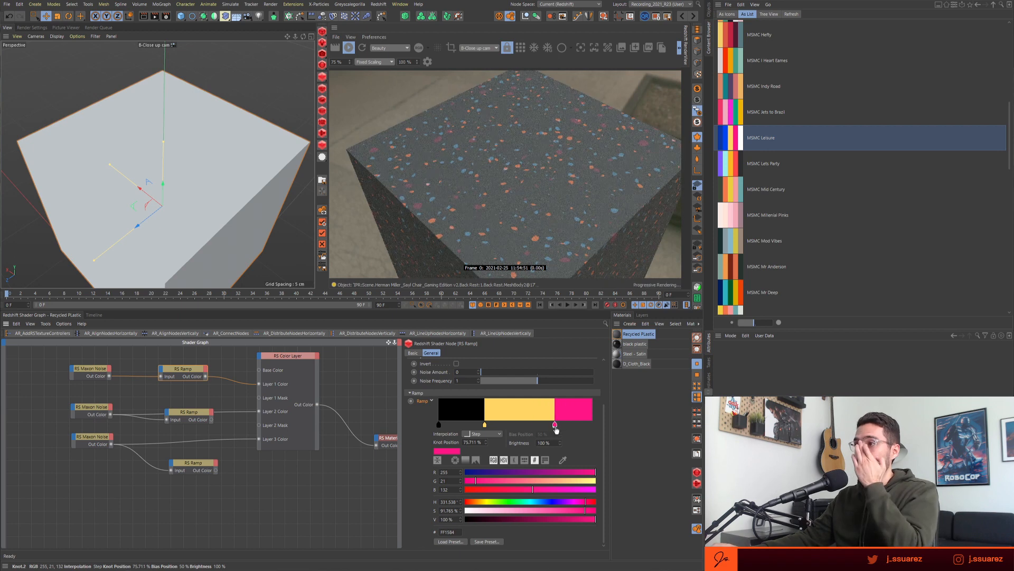
click(258, 487)
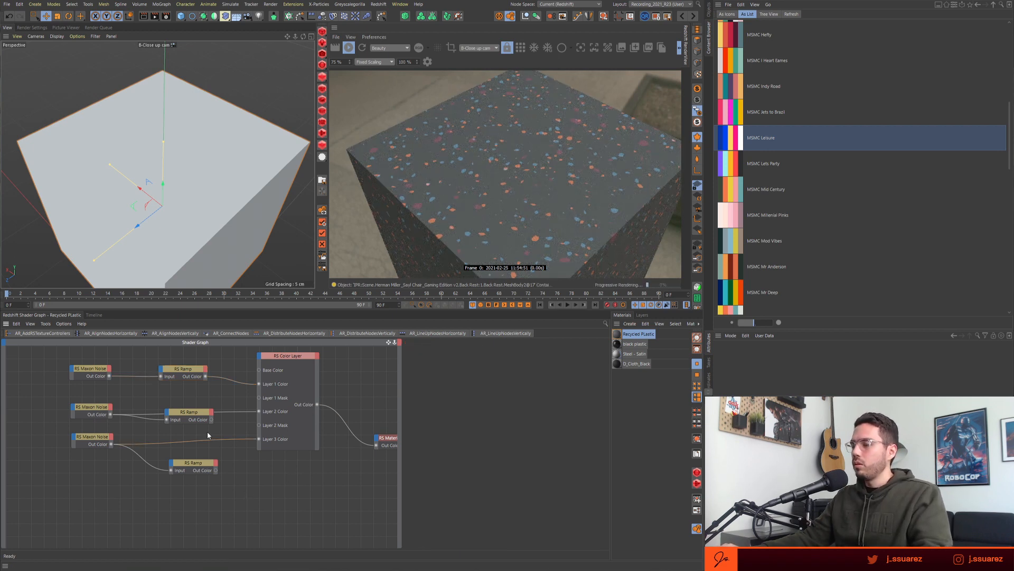
- Examine the Color Layer's layer settings and the ramp nodes beside it, tidying the ramp positions slightly
click(268, 370)
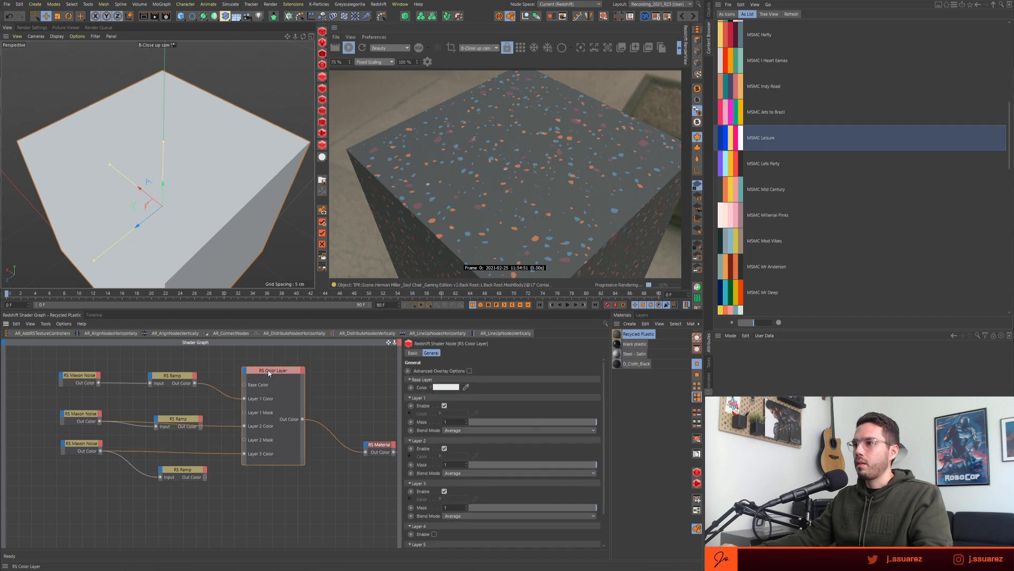
drag(179, 469, 172, 470)
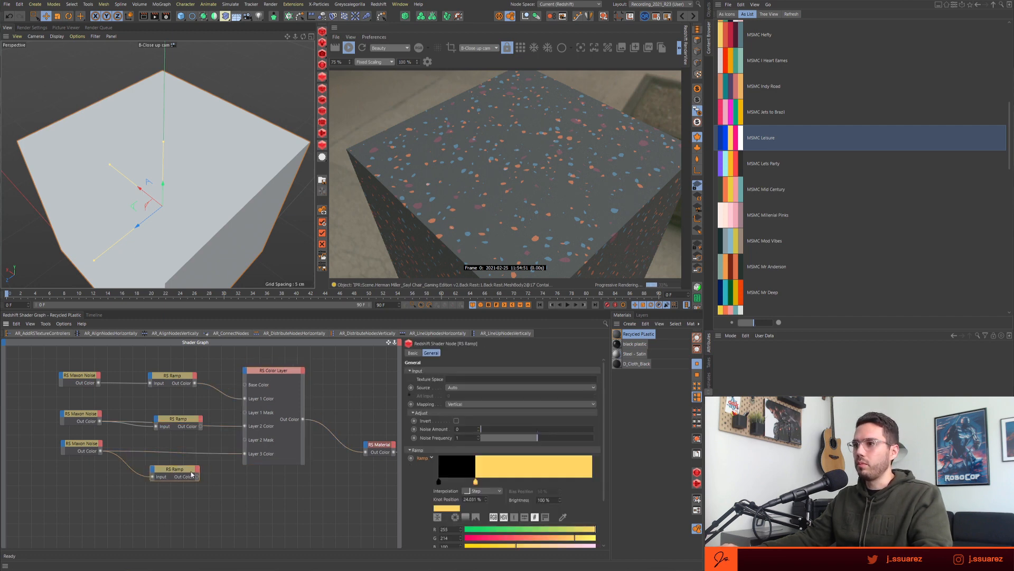
click(273, 445)
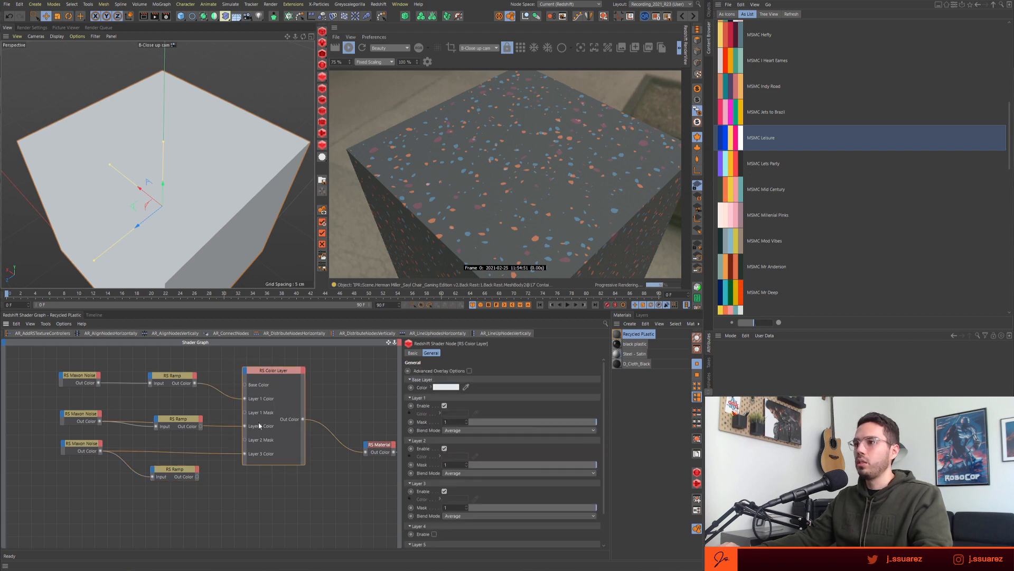
drag(173, 380, 172, 377)
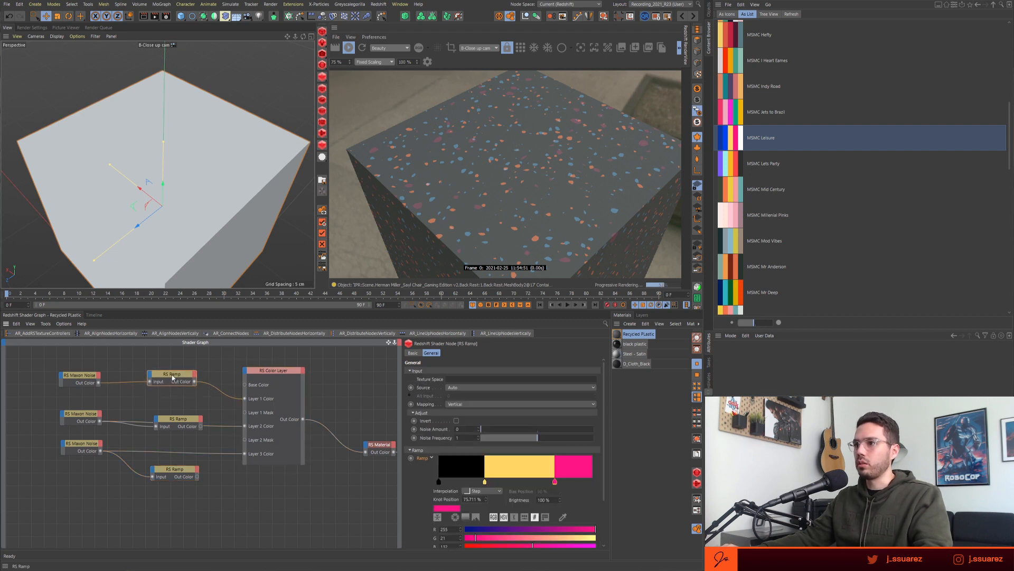
click(274, 372)
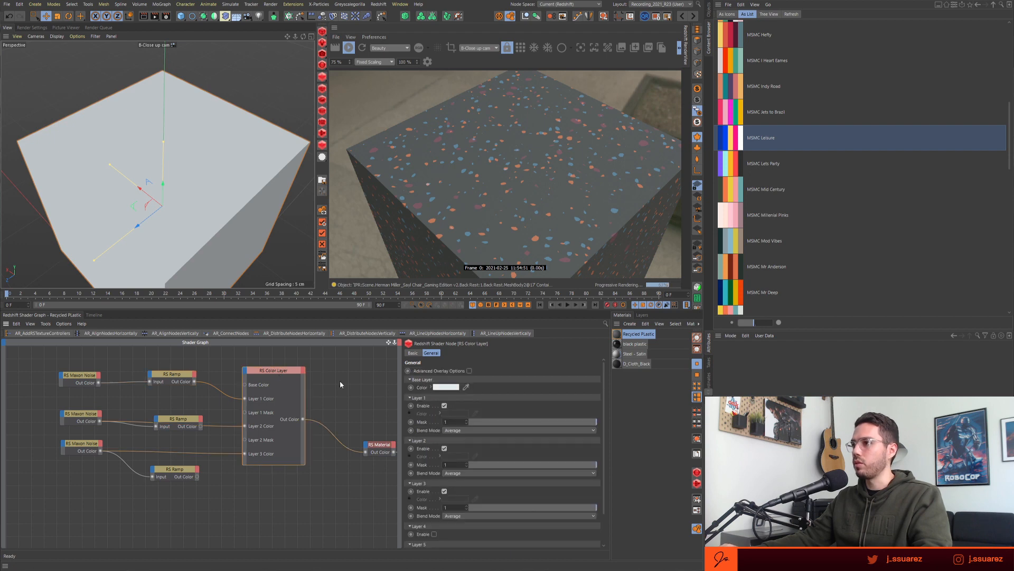
click(340, 381)
click(288, 391)
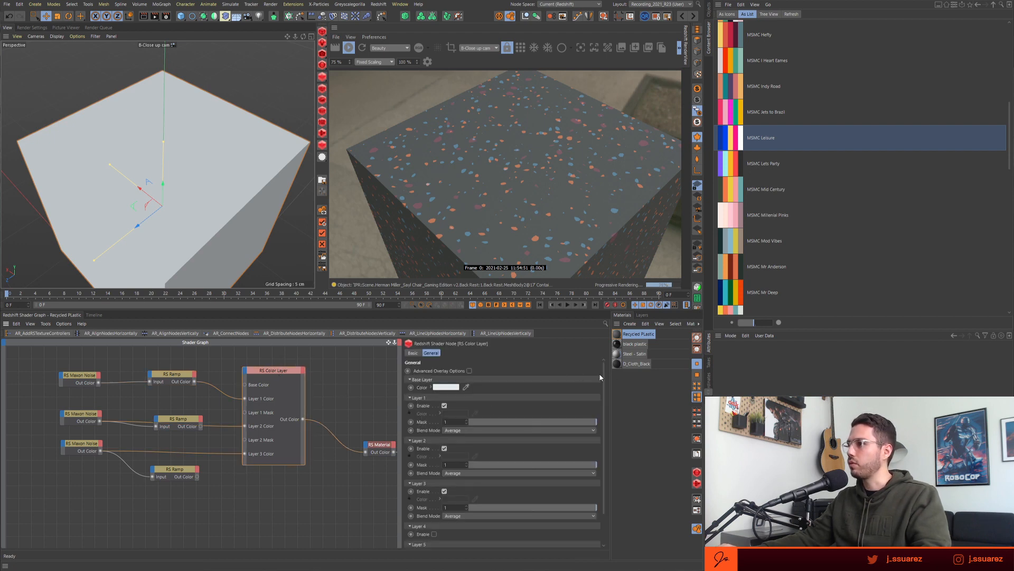
click(303, 490)
- Open the pool of saved node presets and add Small Bump to the shader graph below the third ramp
middle_drag(233, 514, 238, 487)
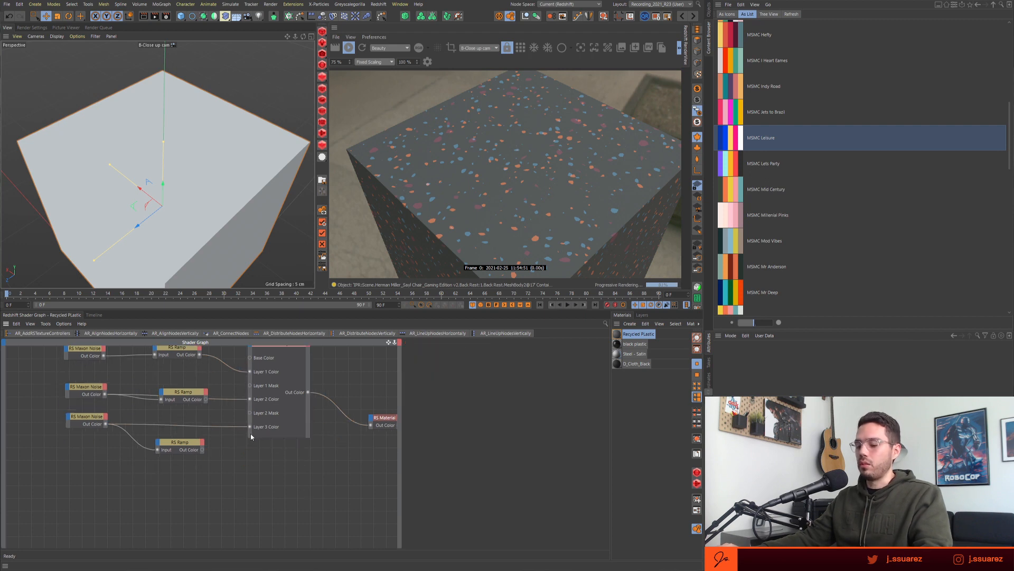
key(shift+c)
key(Escape)
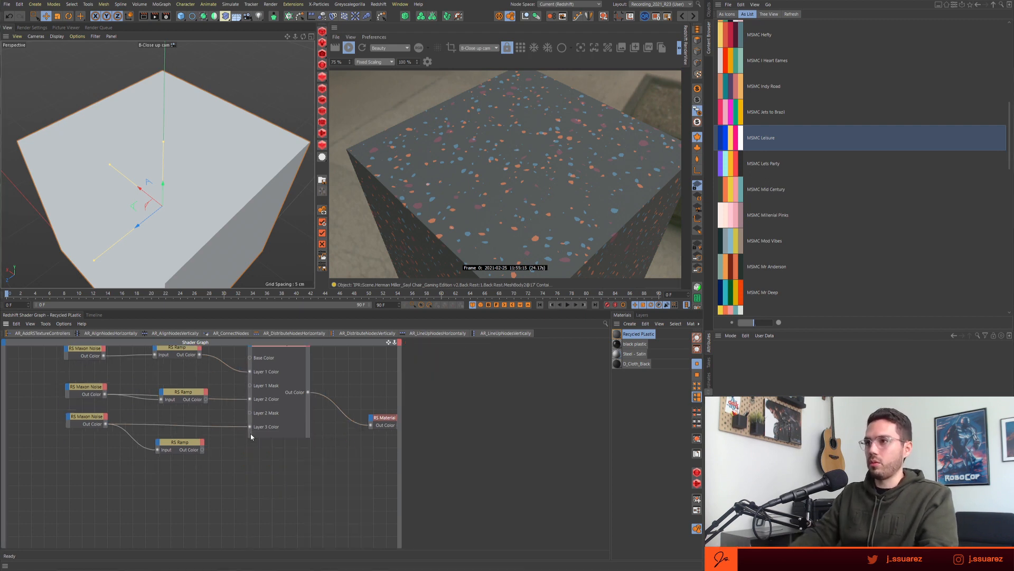
key(shift+c)
text(pool)
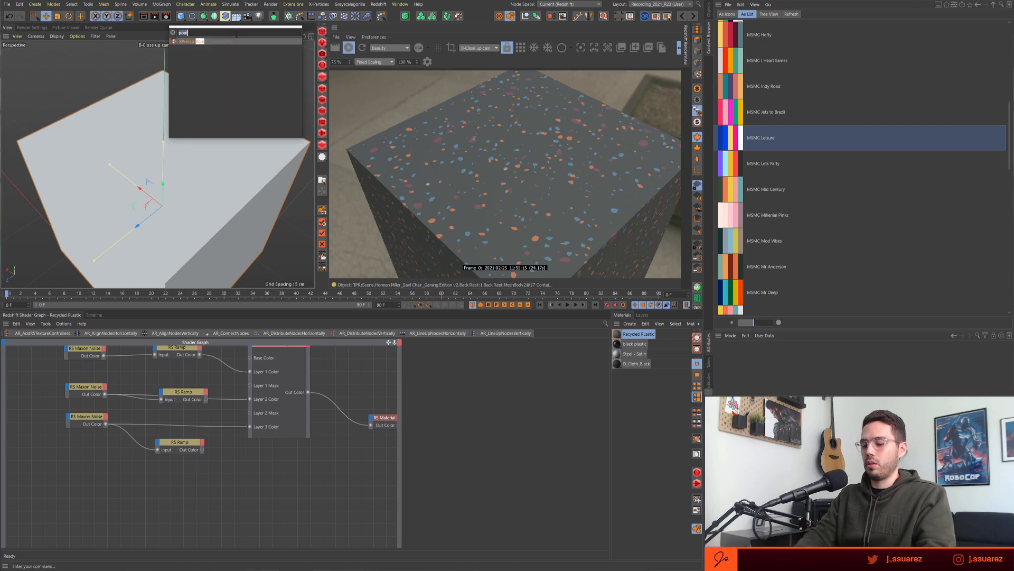
key(BackSpace)
key(Return)
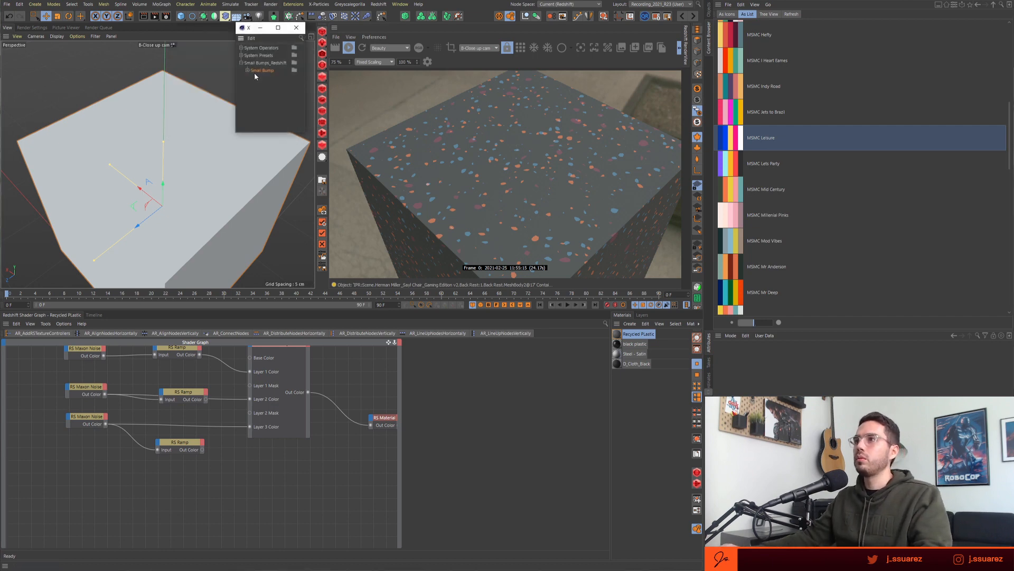
drag(254, 301, 134, 479)
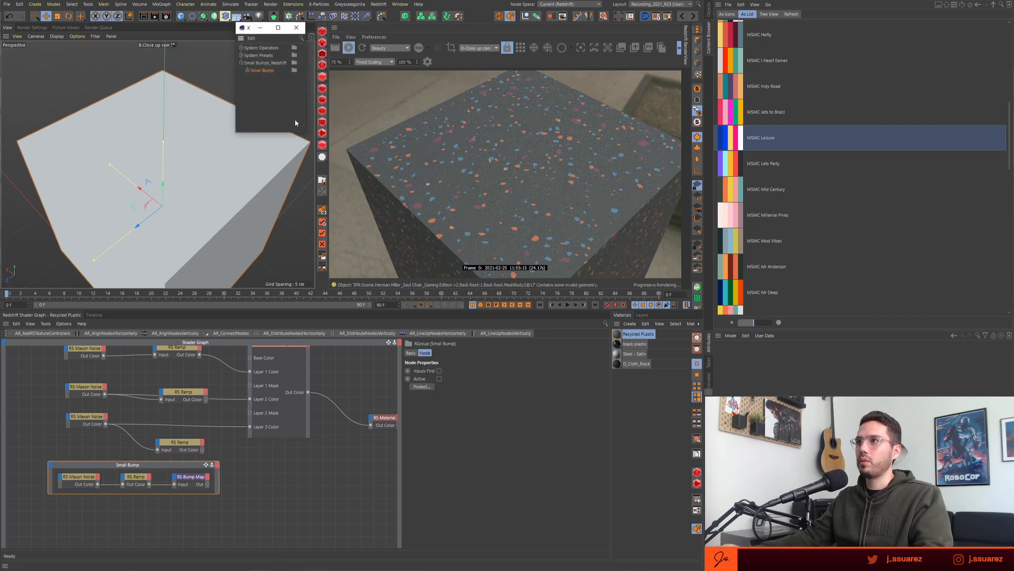
click(297, 30)
- Ungroup the Small Bump preset and connect its RS Bump Map output to the RS Material's overall Bump Input
right_click(137, 464)
click(165, 485)
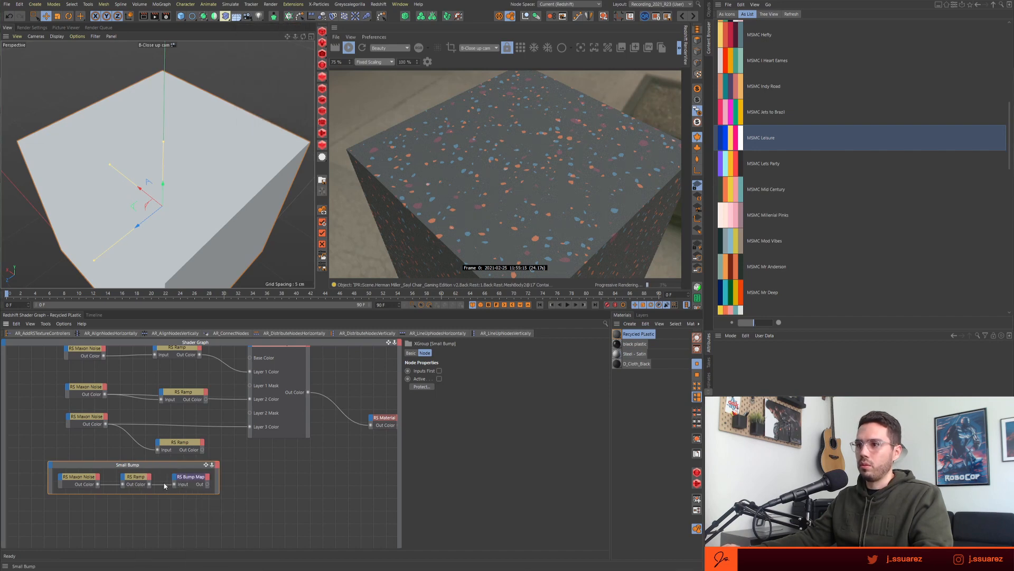
drag(207, 484, 371, 417)
mouse_move(394, 478)
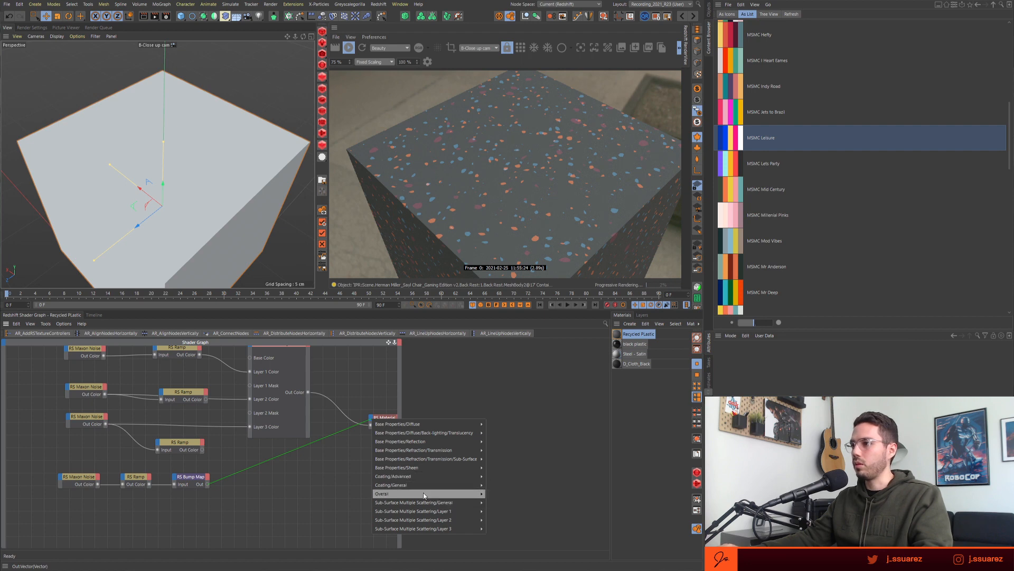
mouse_move(424, 493)
click(496, 519)
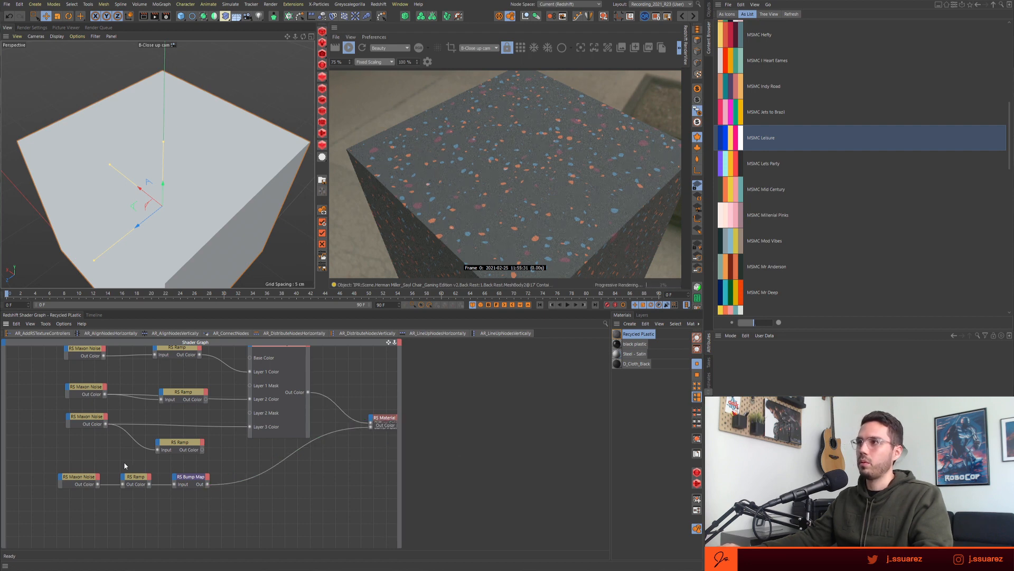
- Preview the bump's Maxon Noise on the cube, raise its contrast to about 0.548 and set its Overall Scale to 0.05
click(98, 485)
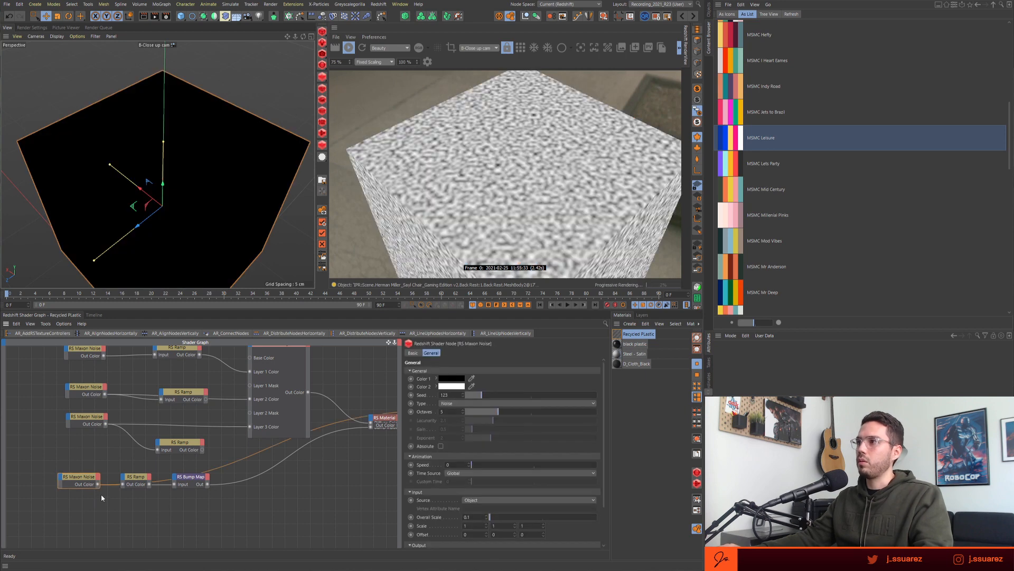
scroll(476, 528, down, 2)
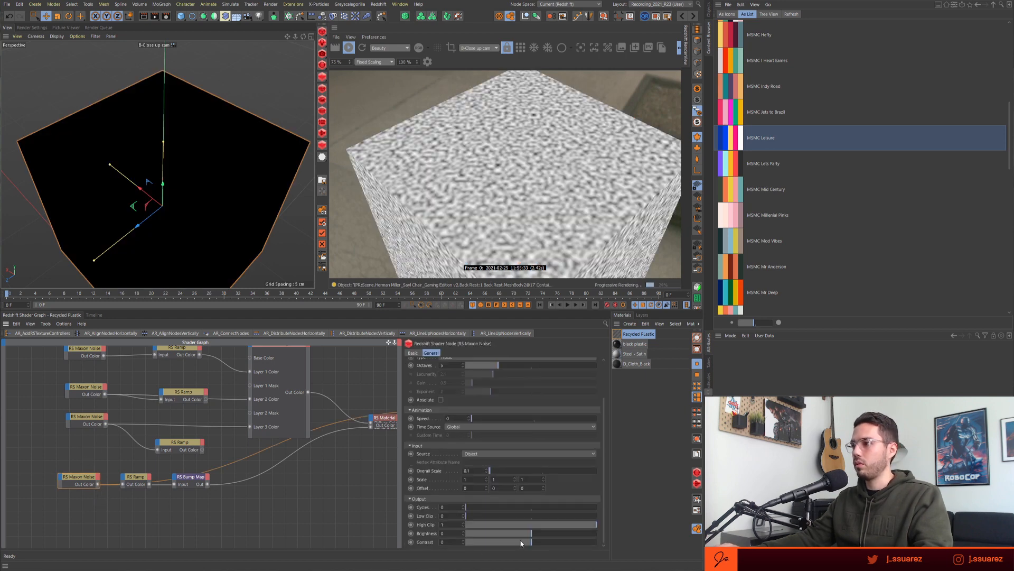
drag(531, 542, 568, 545)
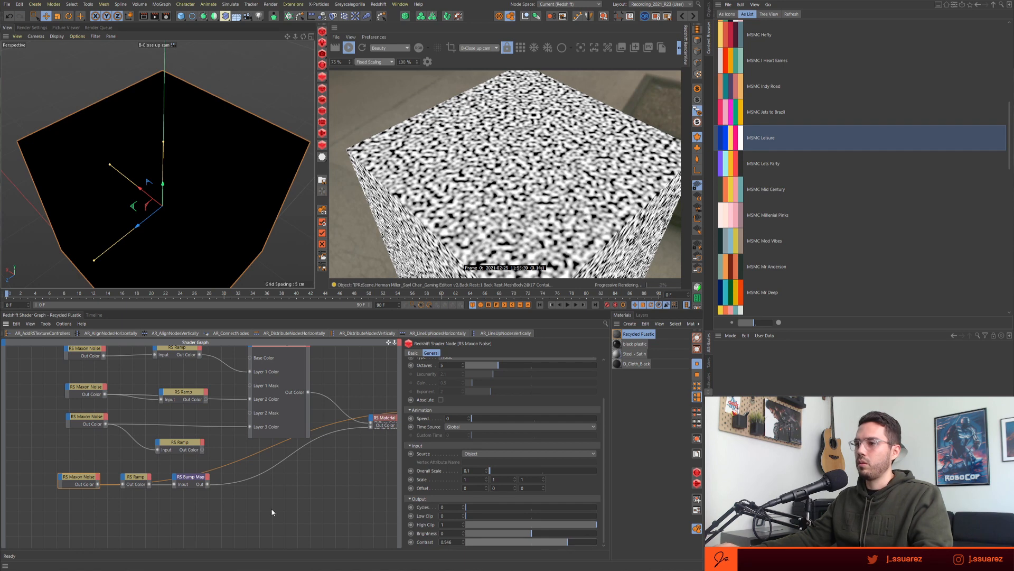
drag(472, 470, 413, 471)
text(0.05)
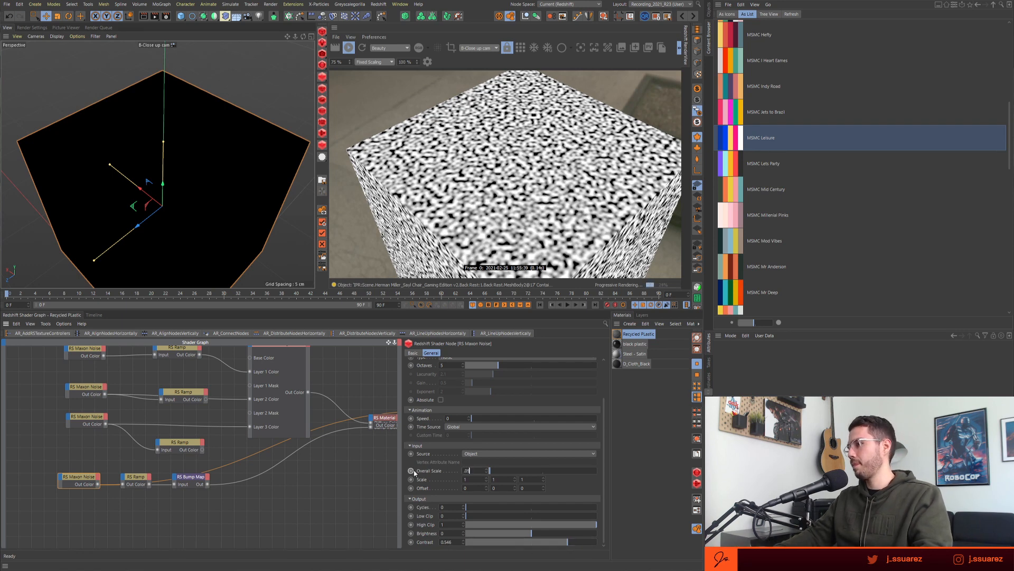
key(Return)
- Preview the bump's RS Ramp, darken its end knot to 0F0F0F, and return the RS Material to the output
click(135, 477)
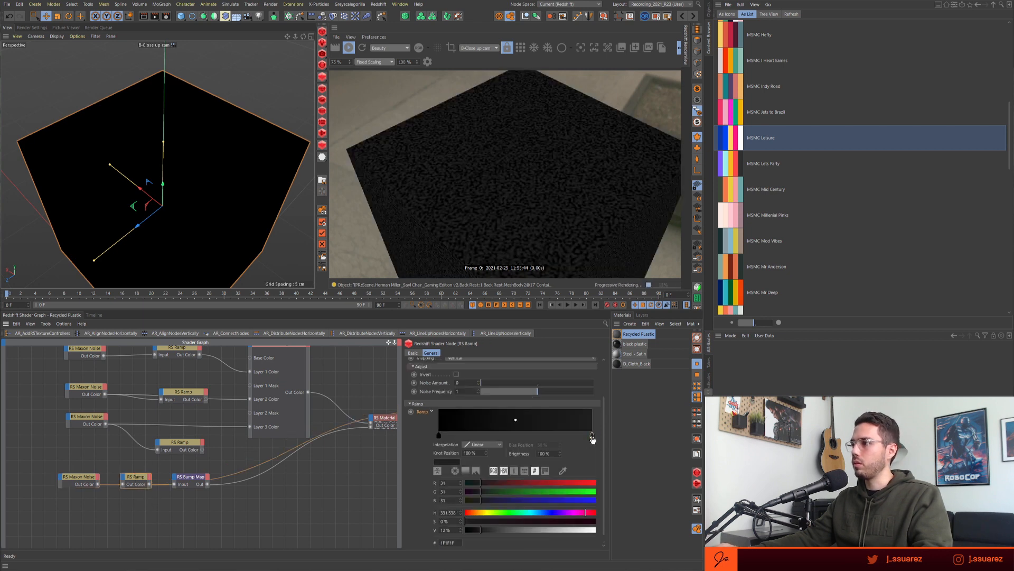
drag(478, 531, 474, 531)
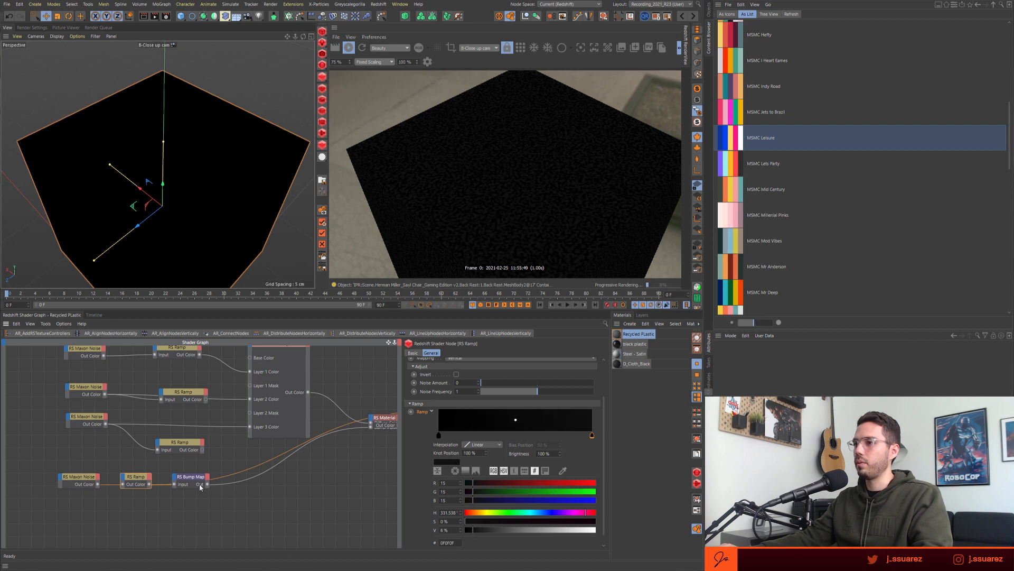
drag(357, 386, 394, 466)
key(o)
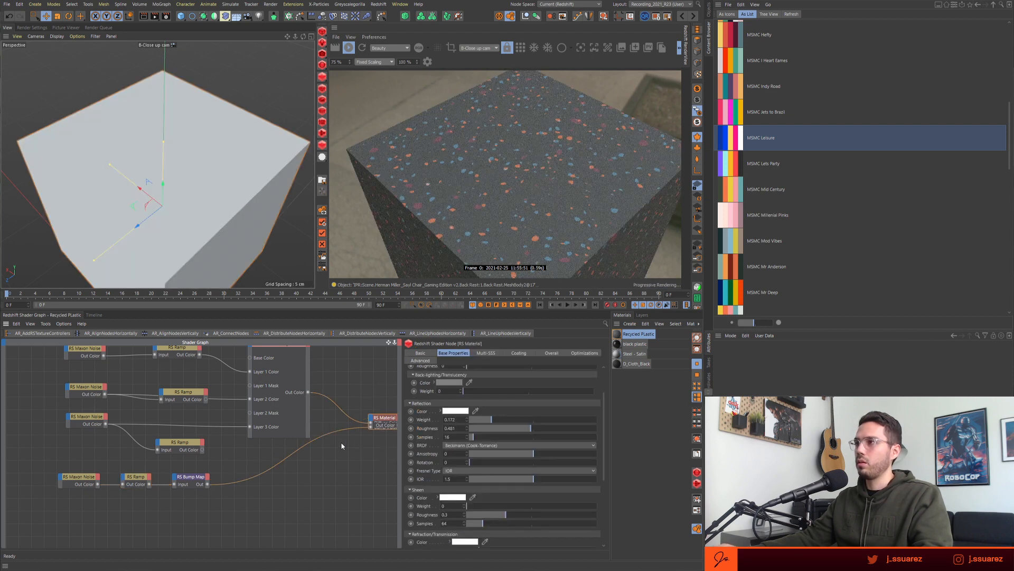
- Rewire the Color Layer with the first ramp in Base Color, the second noise in Layer 1 and the third in Layer 2, and disable Layer 3
middle_drag(224, 419, 176, 462)
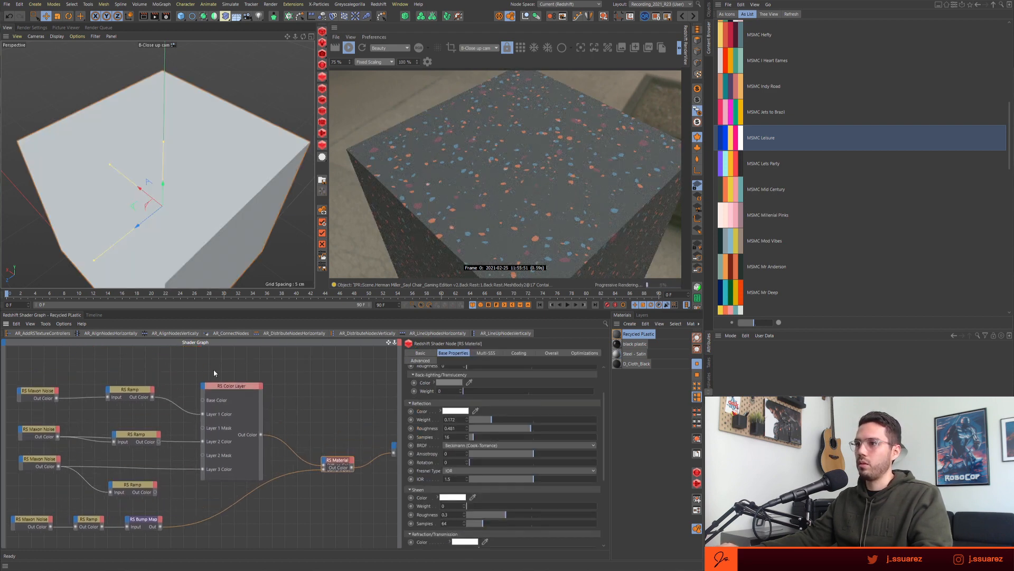
click(230, 388)
drag(232, 389, 232, 380)
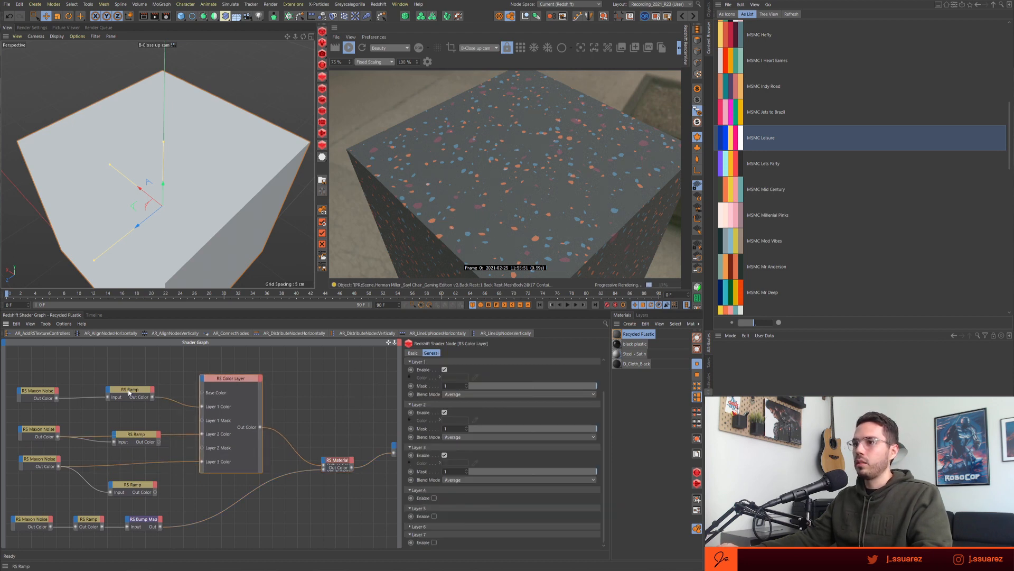
click(40, 392)
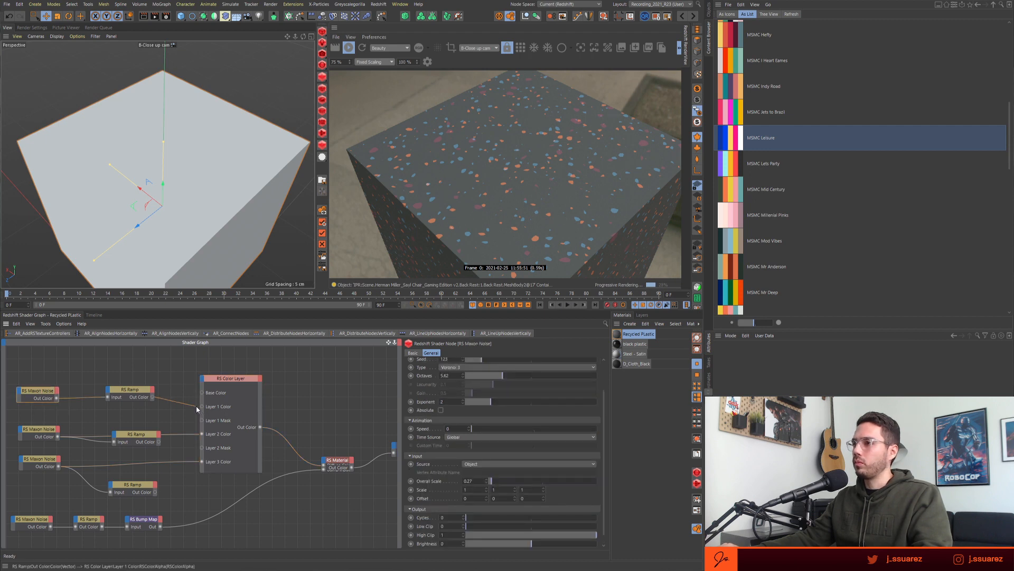
drag(202, 434, 202, 406)
drag(202, 462, 202, 433)
click(224, 383)
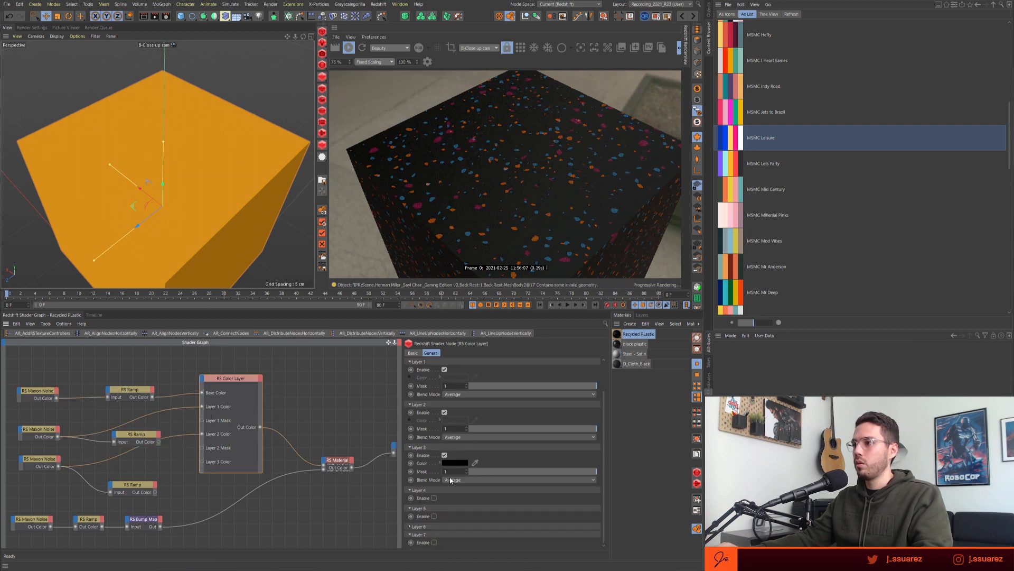
click(444, 455)
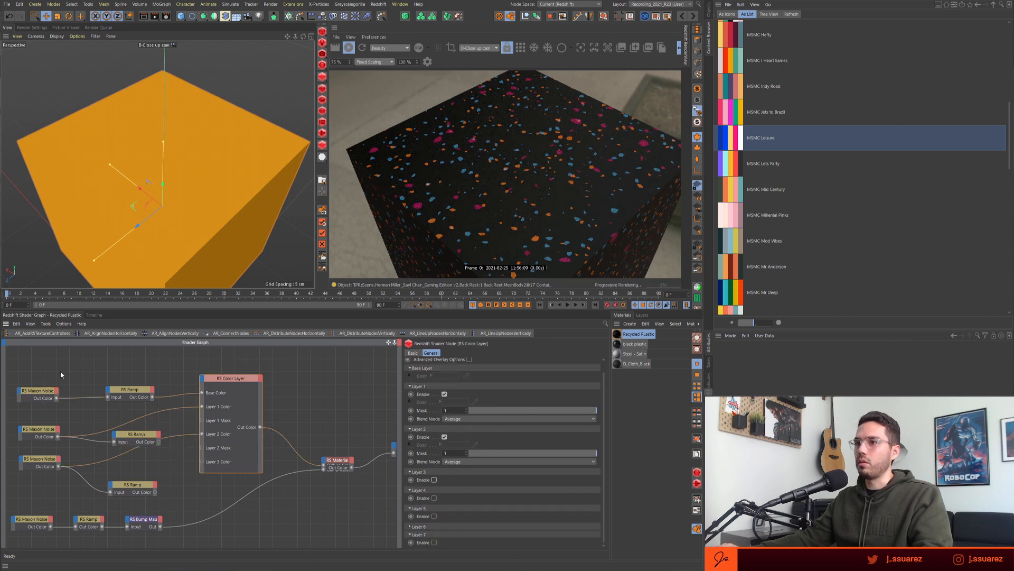
- Change the black knot of the first RS Ramp to near-white FAFAFA
drag(26, 371, 58, 410)
drag(90, 370, 130, 412)
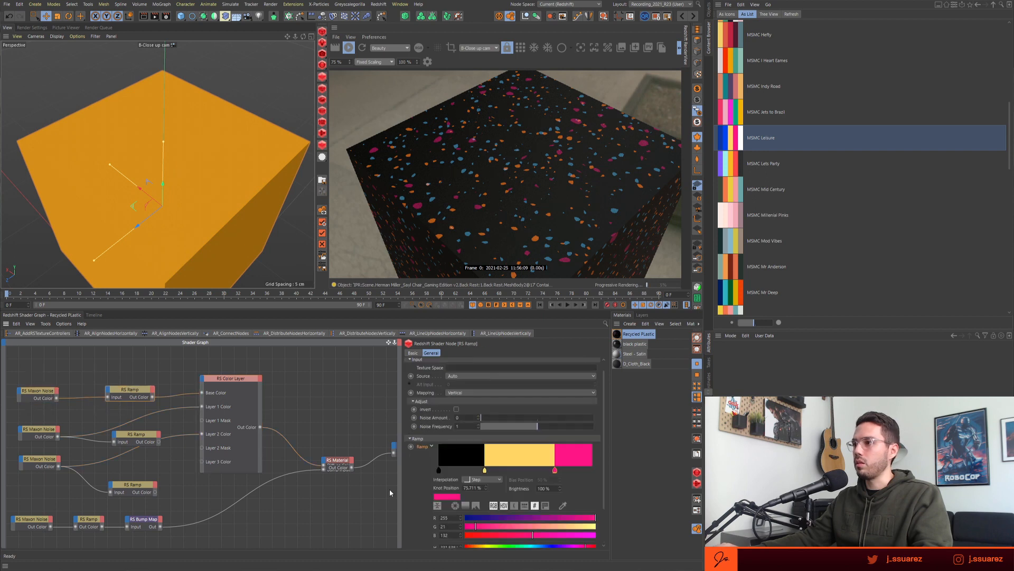
click(439, 470)
scroll(426, 483, down, 1)
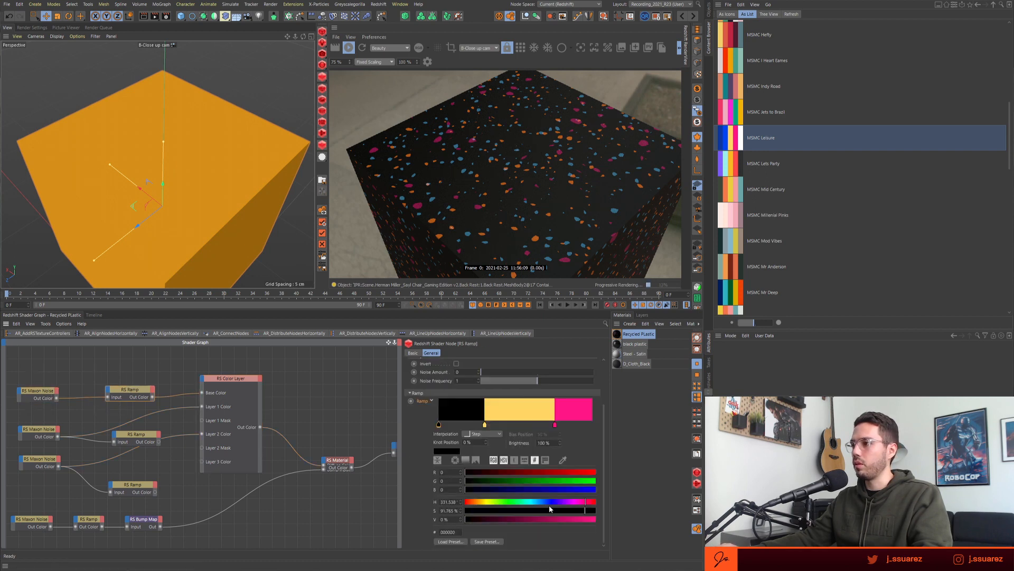
drag(550, 509, 593, 522)
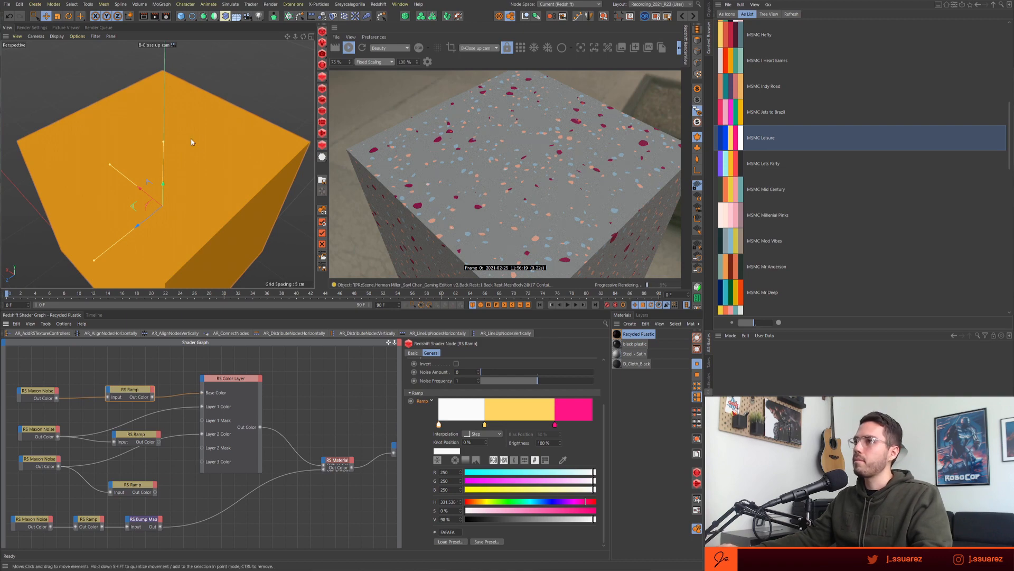
- Frame the whole cube in the view, and enlarge the RS Material node to expose its ports, moving it closer to the Color Layer
alt+drag(232, 184, 210, 214)
click(338, 464)
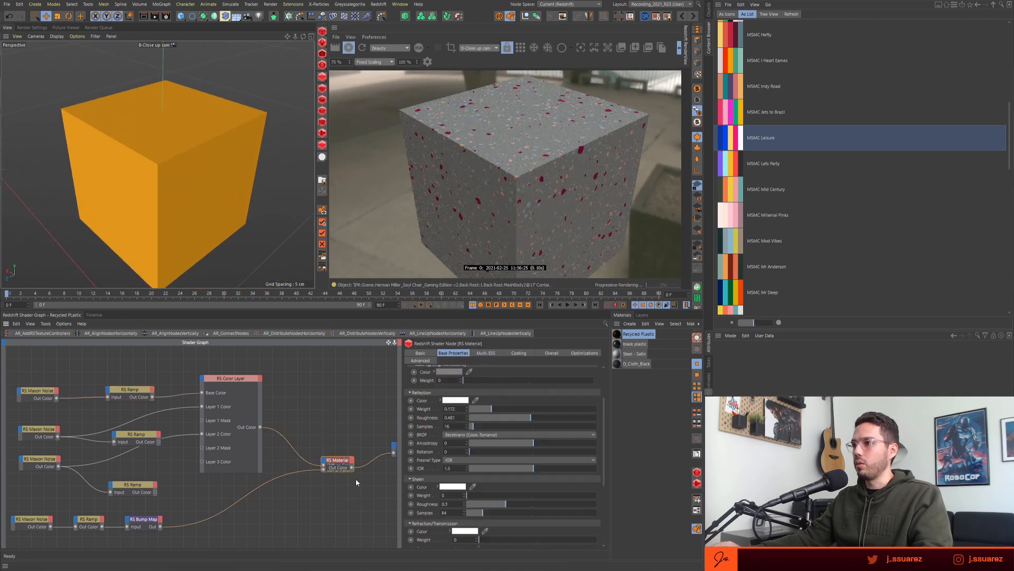
drag(342, 502, 344, 530)
drag(340, 462, 326, 435)
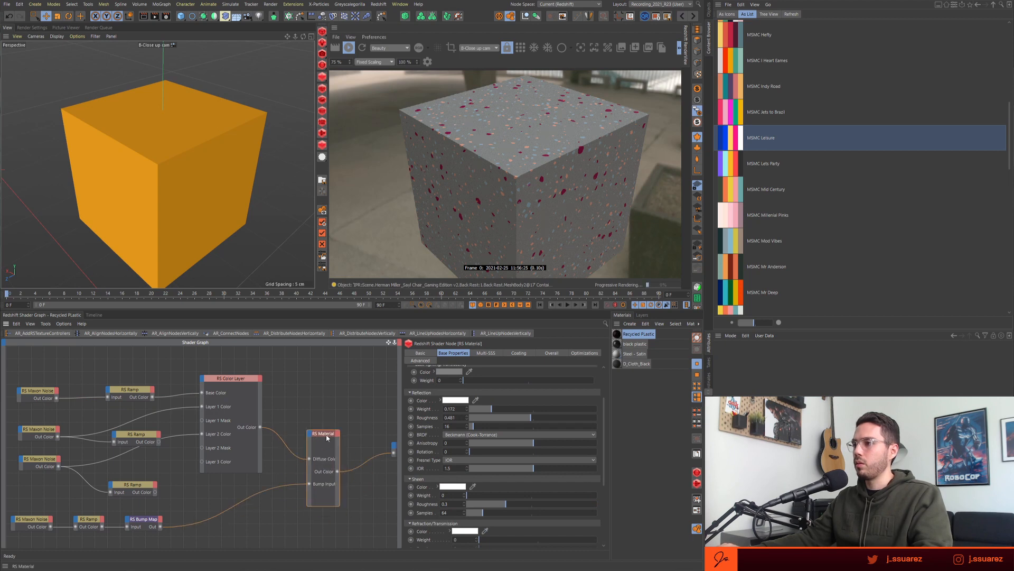
- Try adjusting the RS Material's refraction weight
scroll(436, 465, down, 3)
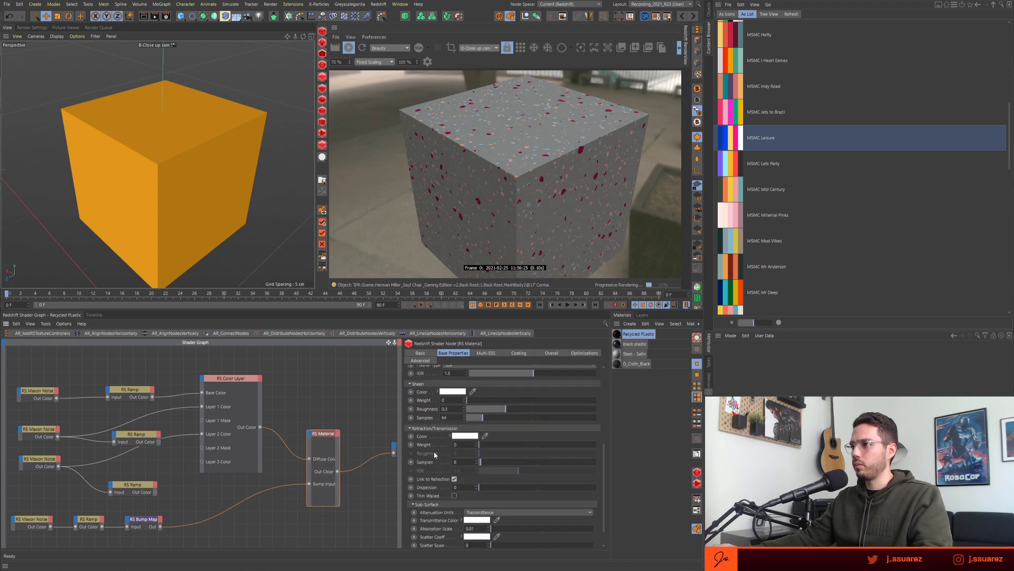
drag(486, 446, 457, 445)
- Set the RS Material's reflection weight to 1 and its reflection roughness to about 0.06
scroll(415, 448, up, 4)
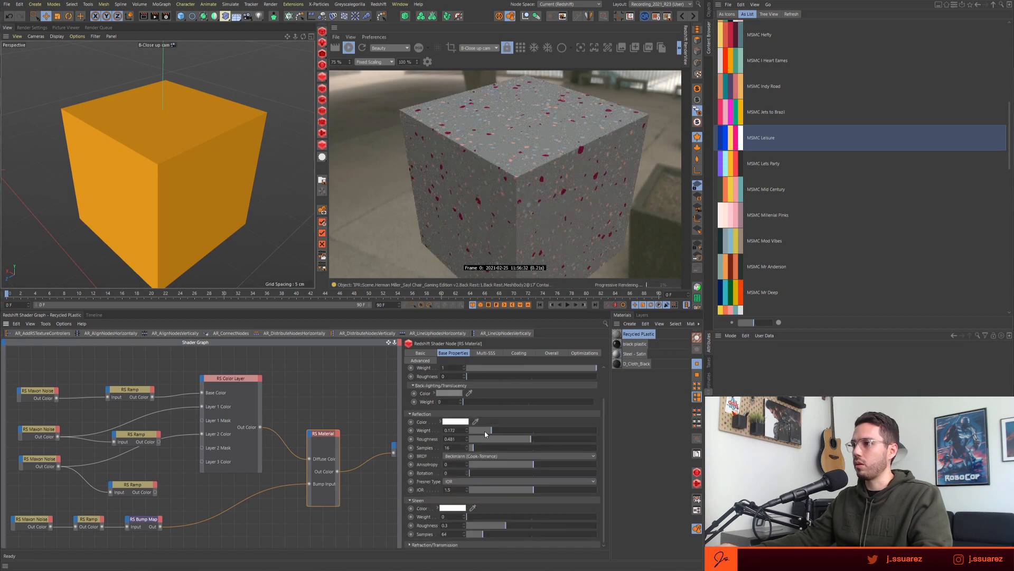
drag(526, 430, 478, 440)
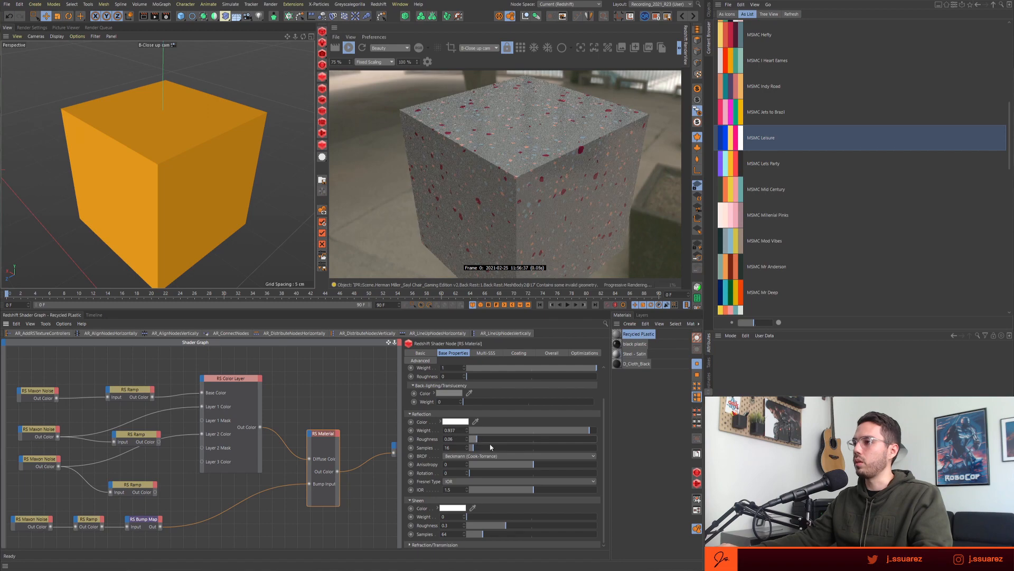
drag(589, 430, 600, 433)
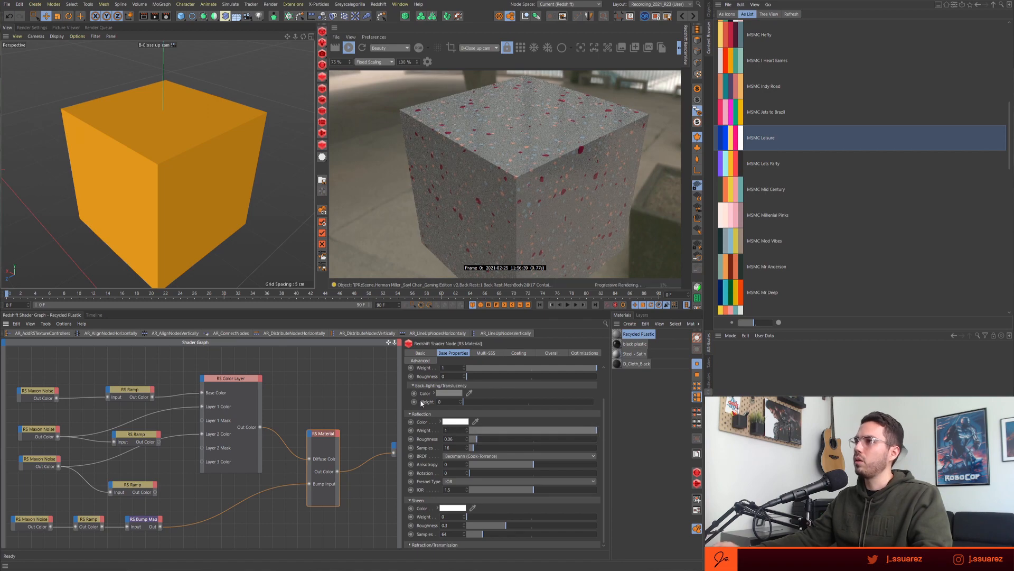
- Orbit the cube to another angle and compare its speckled render with the terrazzo and recycled plastic reference images
click(309, 383)
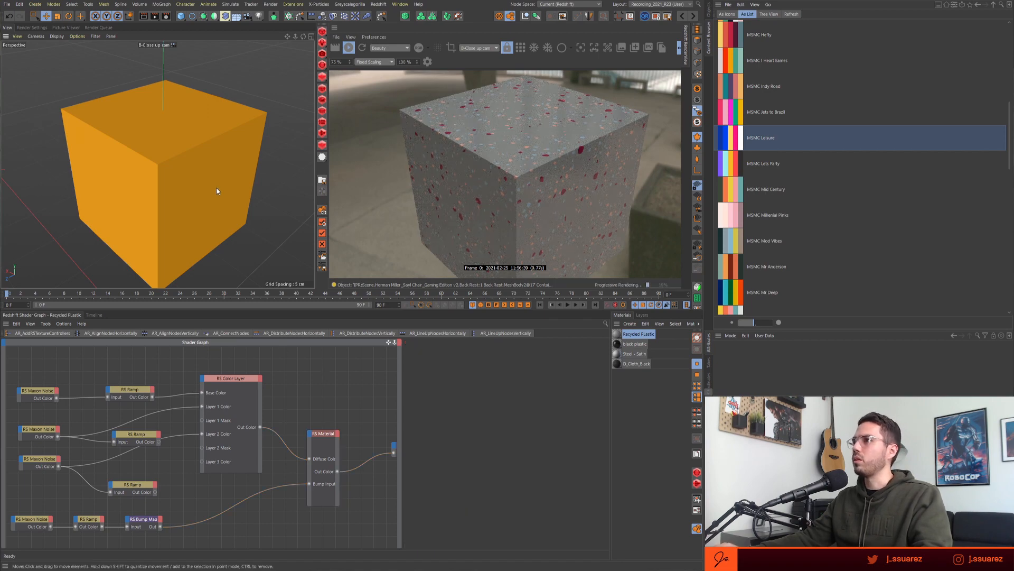
alt+drag(216, 189, 192, 189)
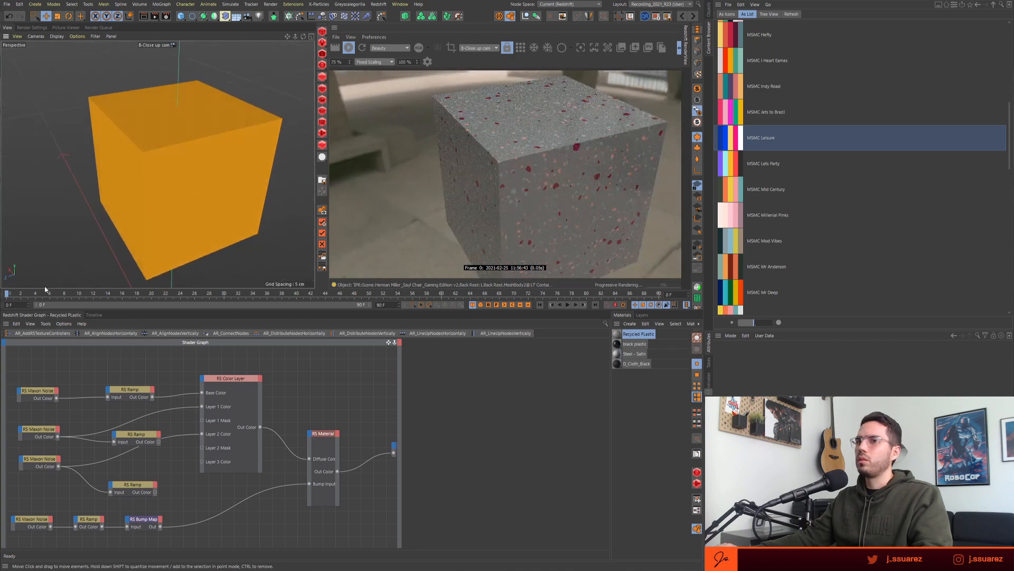
right_drag(1, 296, 263, 454)
scroll(277, 436, down, 3)
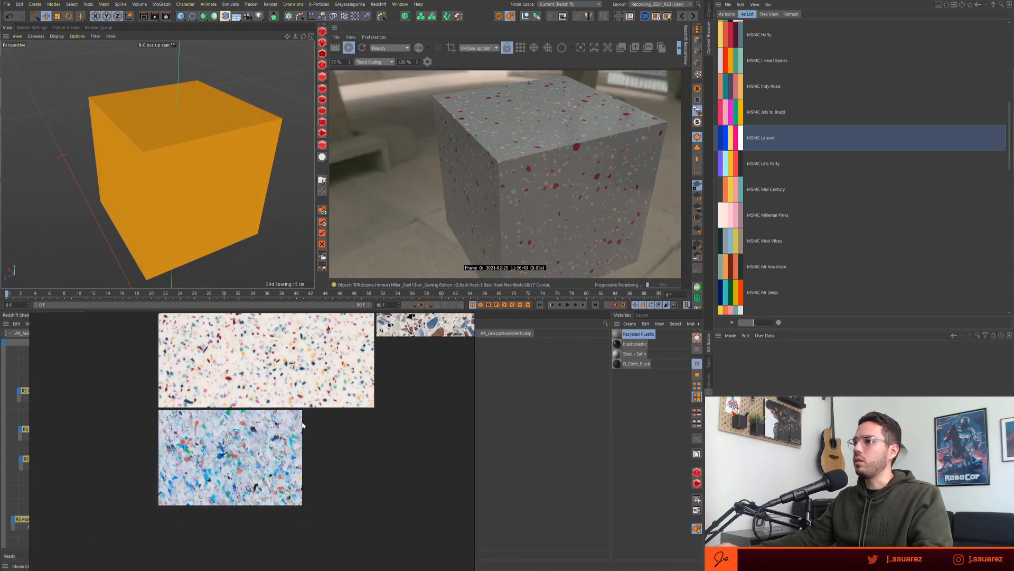
middle_drag(290, 430, 220, 467)
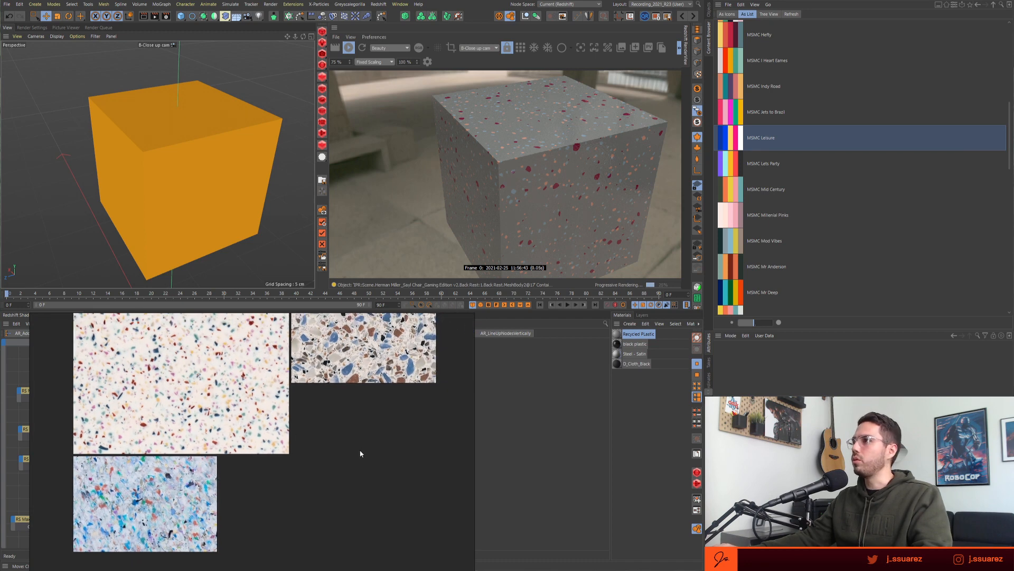
- Enable the Key spot light in the scene and check the brighter render against the reference images
click(709, 9)
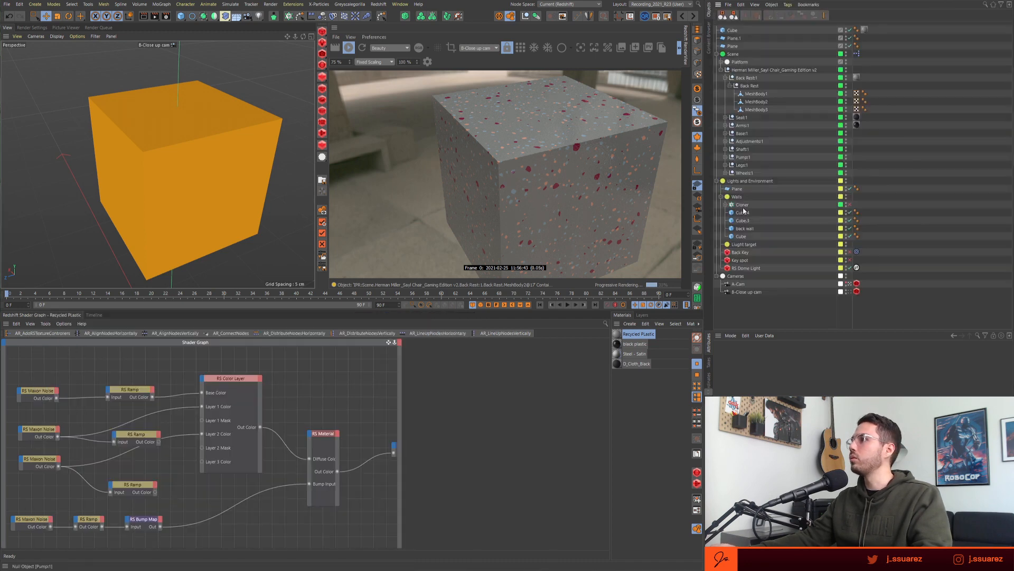
click(849, 260)
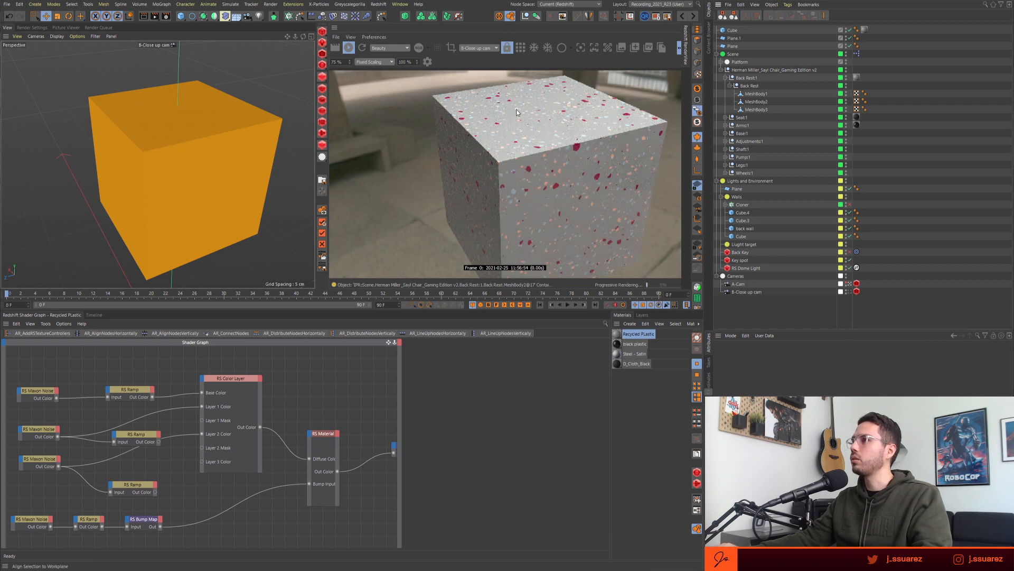
key(alt+Tab)
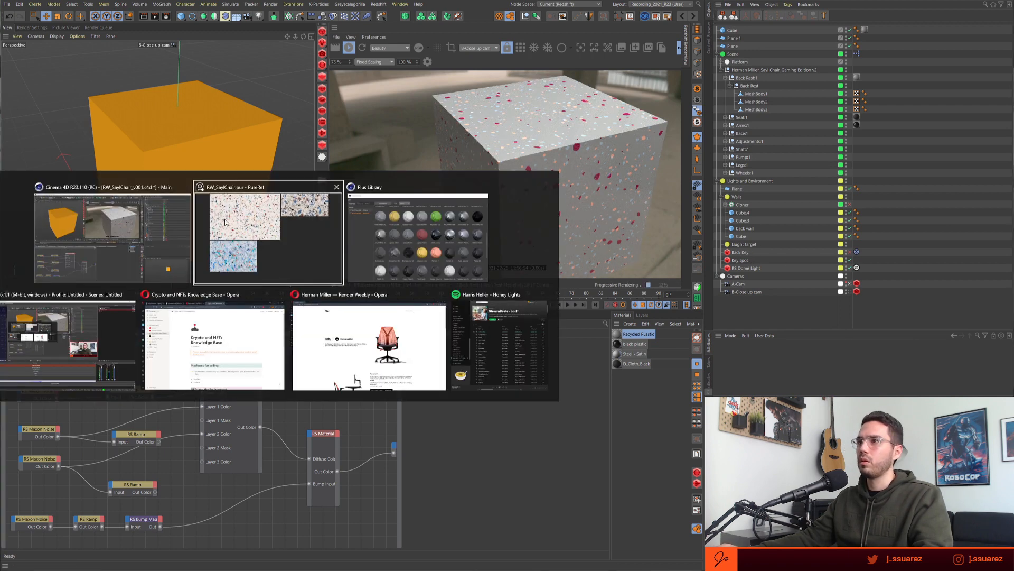
key(alt+Tab)
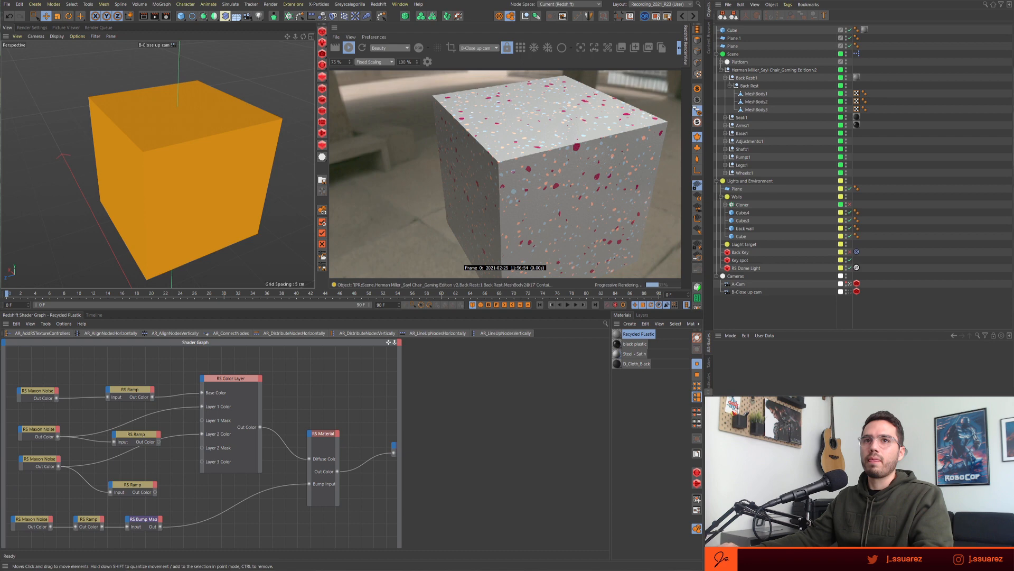
- Reposition the Color Layer and RS Material nodes, widen RS Material to show full port names, and collapse the Scene hierarchy
click(230, 379)
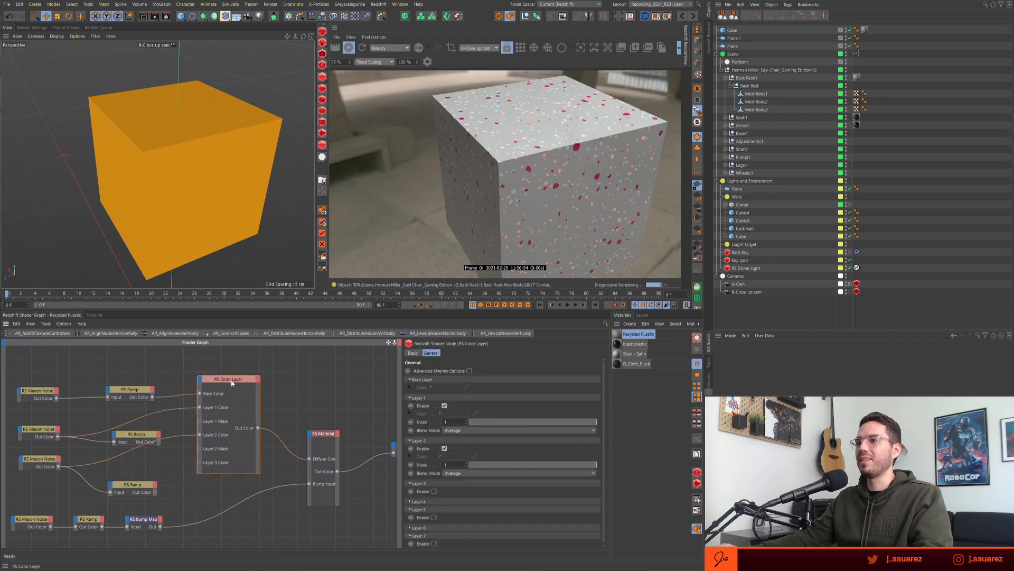
drag(329, 434, 329, 424)
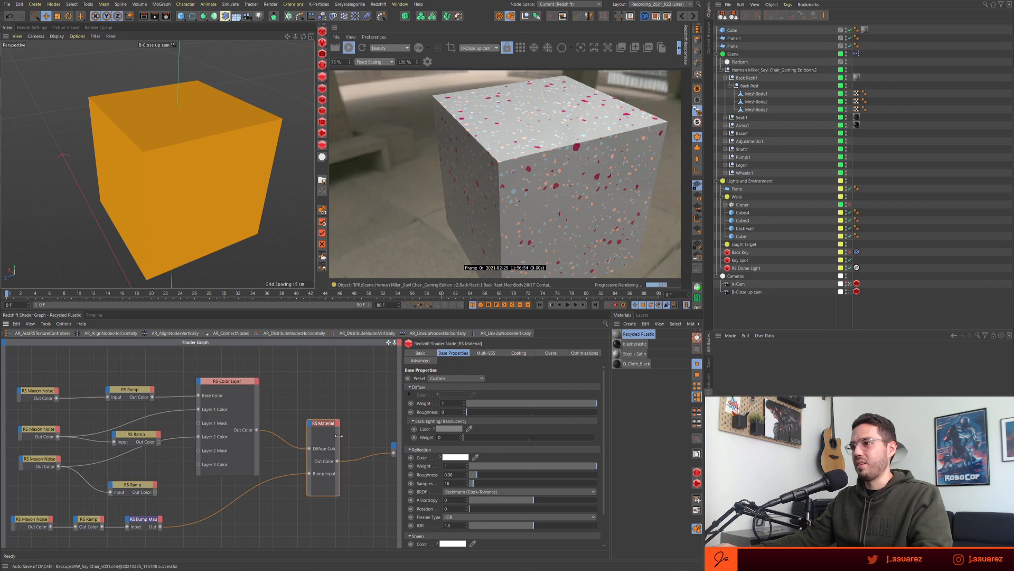
drag(339, 436, 349, 436)
click(314, 388)
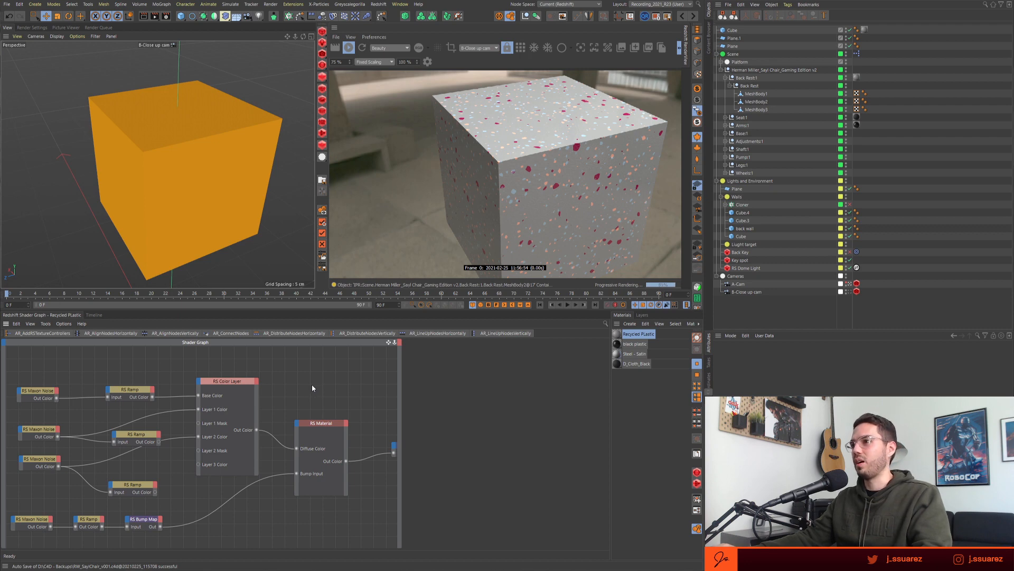
middle_drag(312, 385, 337, 383)
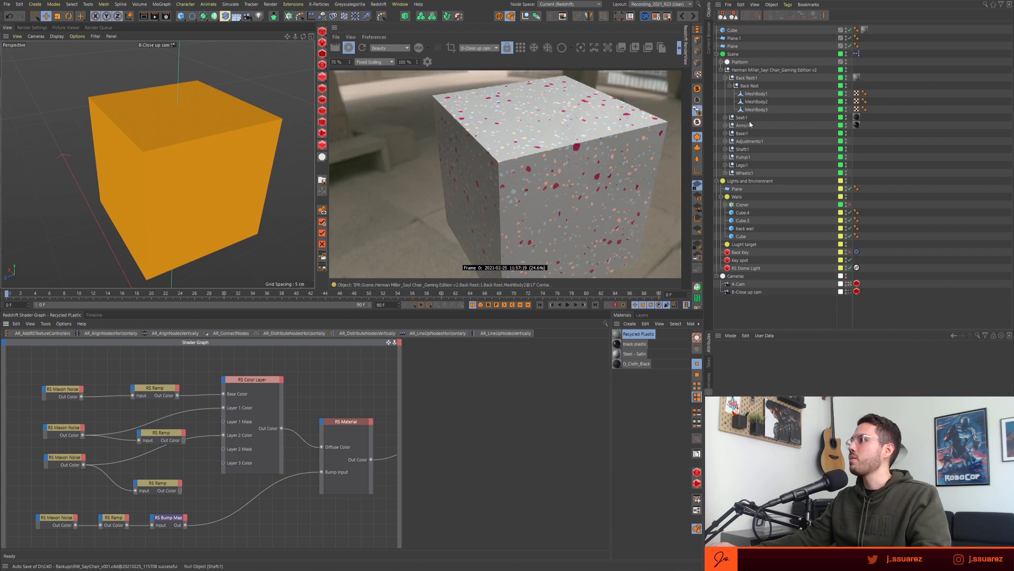
click(718, 54)
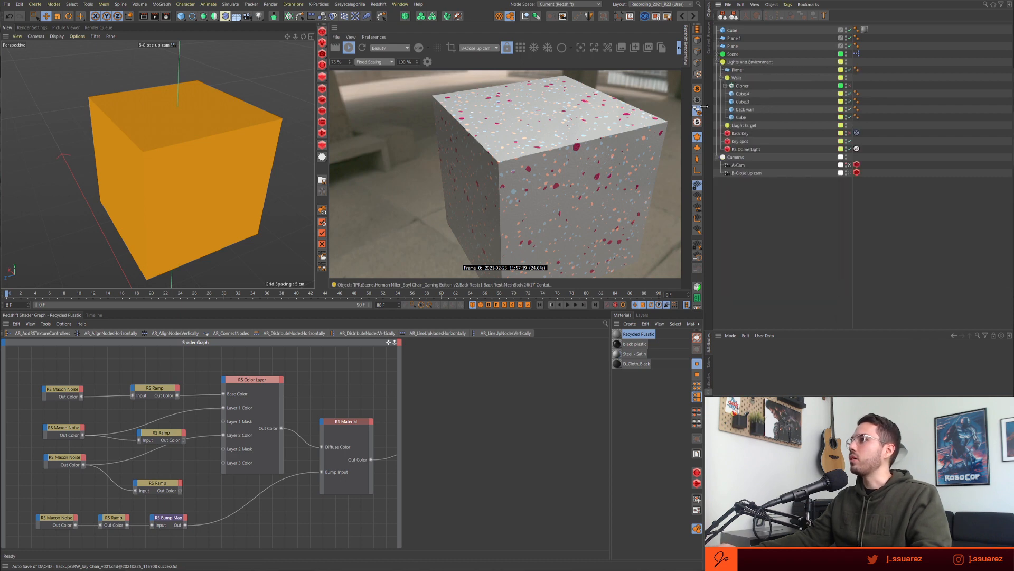
middle_drag(324, 390, 311, 391)
key(shift+c)
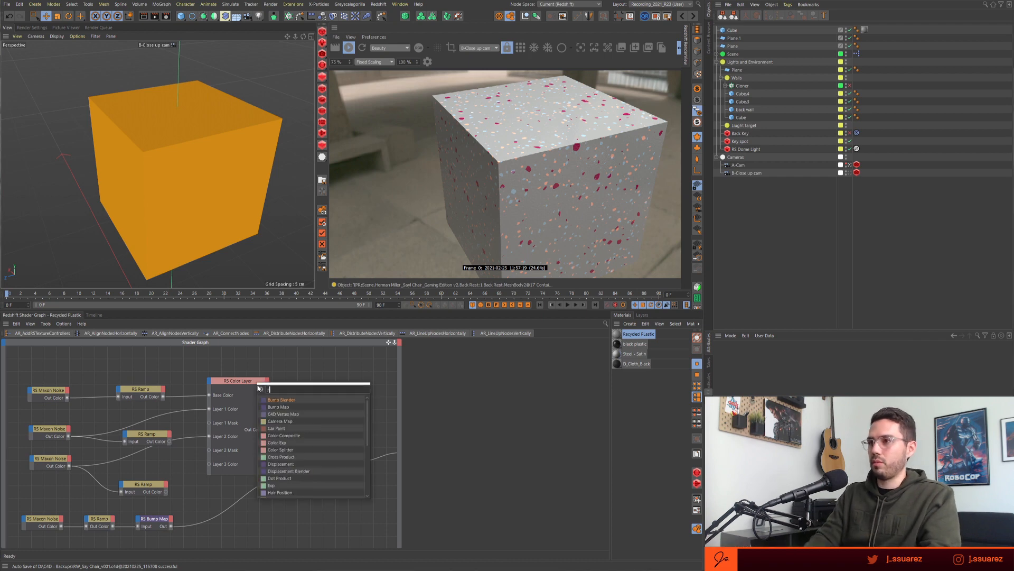
text(ra)
key(Escape)
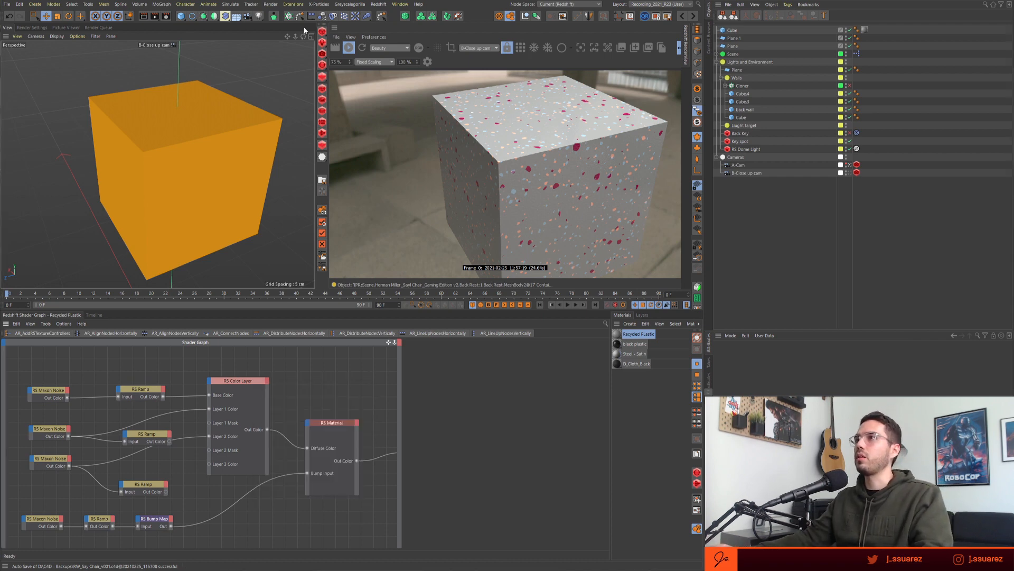
- Open the 2k 8-bit TIFF folder of the Surface Imperfections - DG library in the Content Browser
click(349, 4)
click(363, 83)
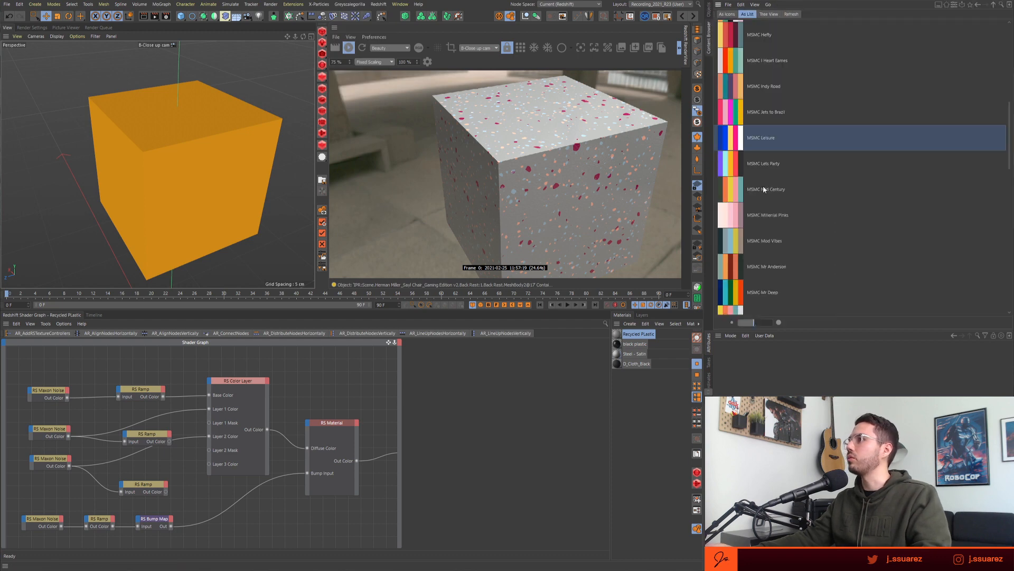
click(971, 6)
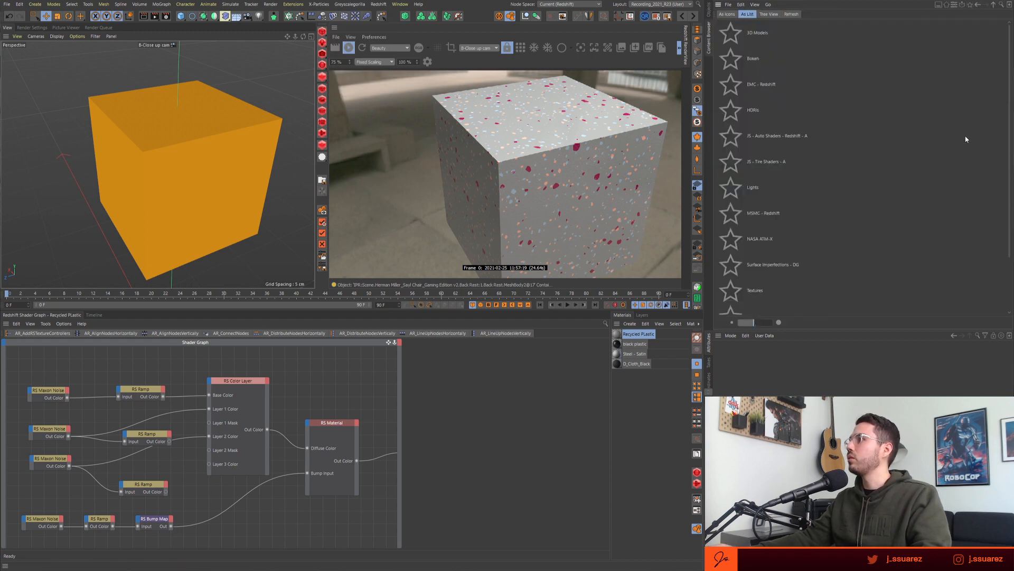
scroll(770, 208, down, 3)
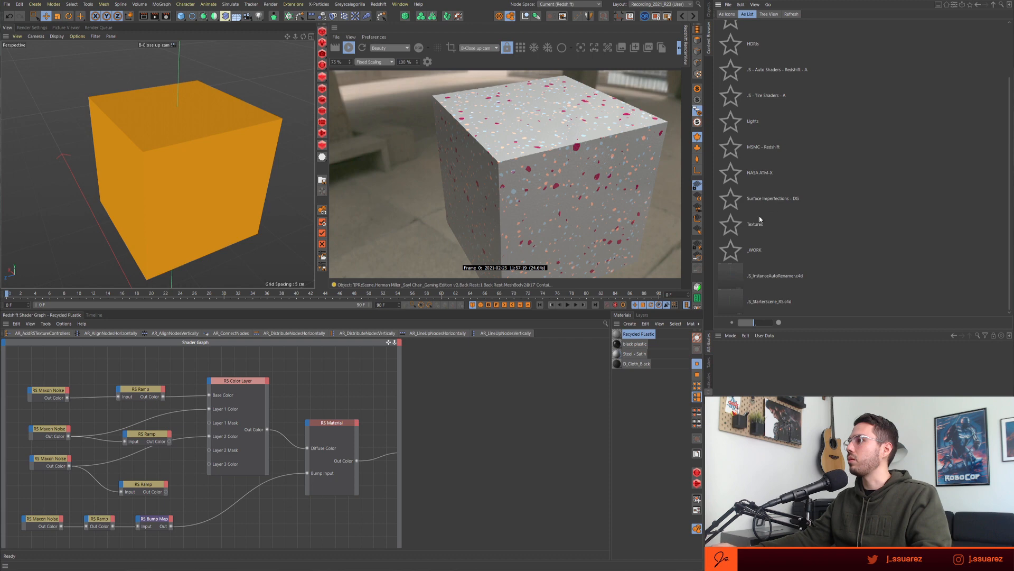
double_click(726, 207)
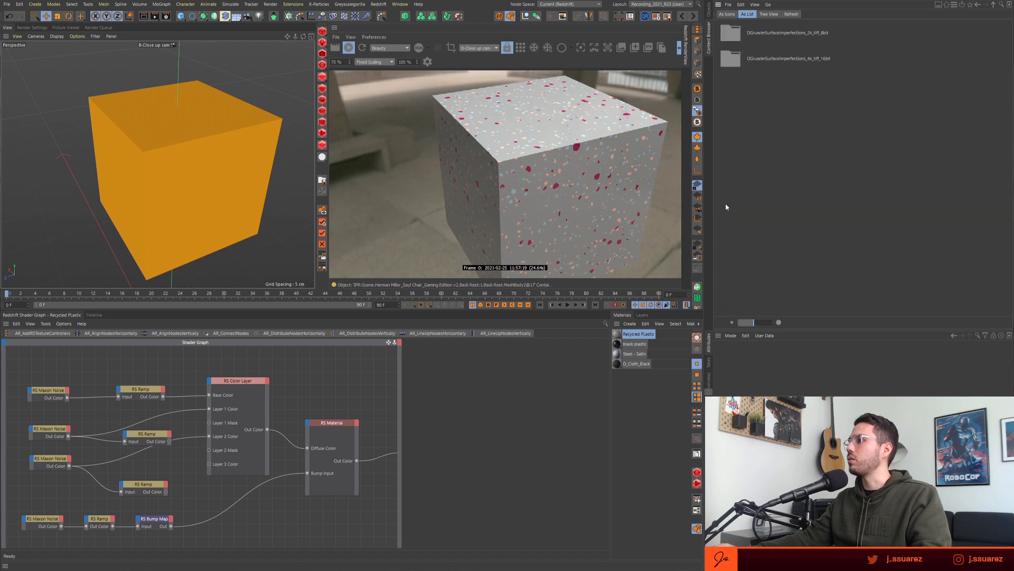
double_click(734, 40)
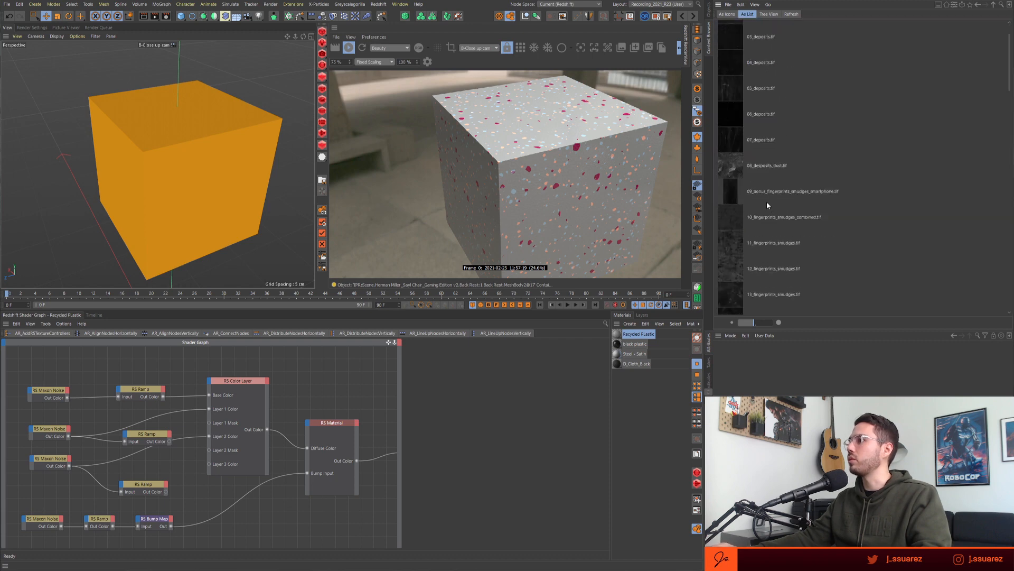
scroll(766, 202, down, 3)
click(731, 124)
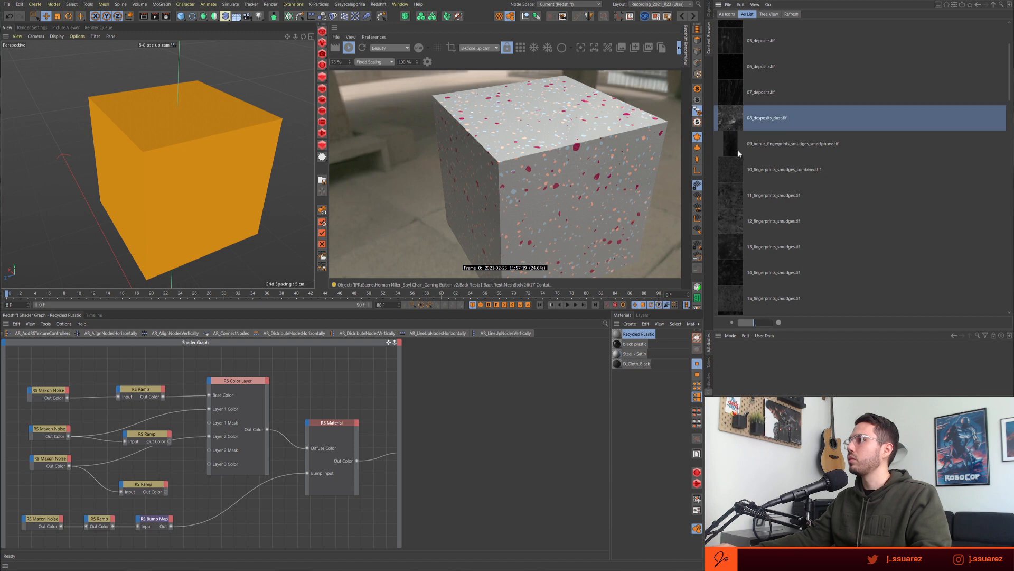
- Display the imperfection textures as icons and add 49_smudges_specs.tif to the shader graph as a texture node
click(727, 14)
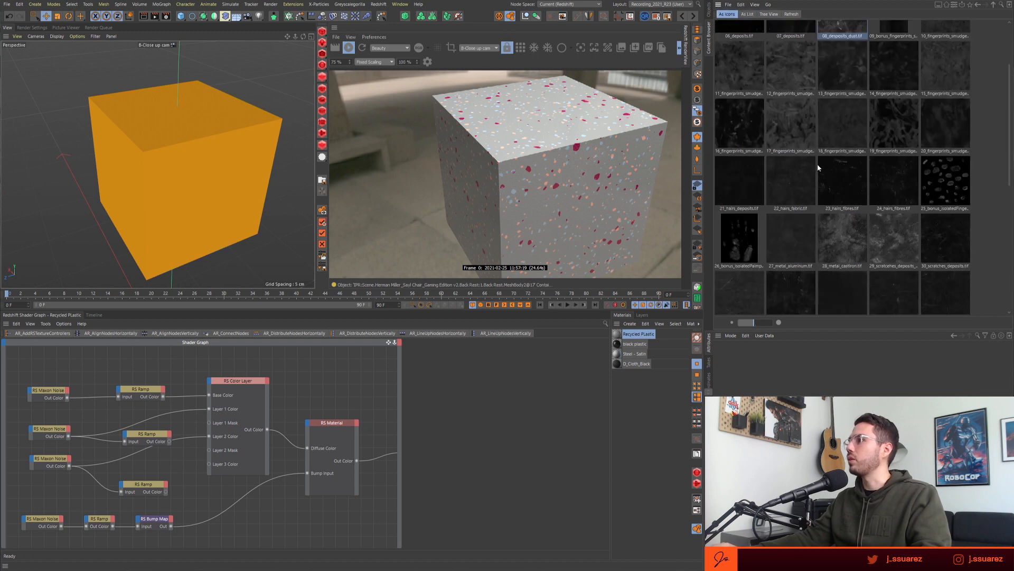
scroll(841, 210, up, 3)
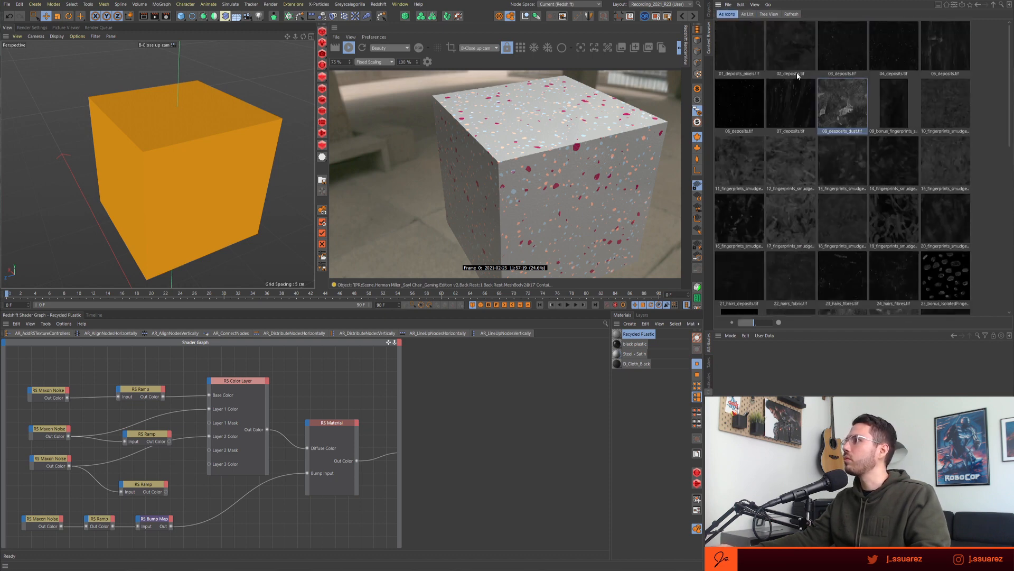
scroll(867, 174, down, 3)
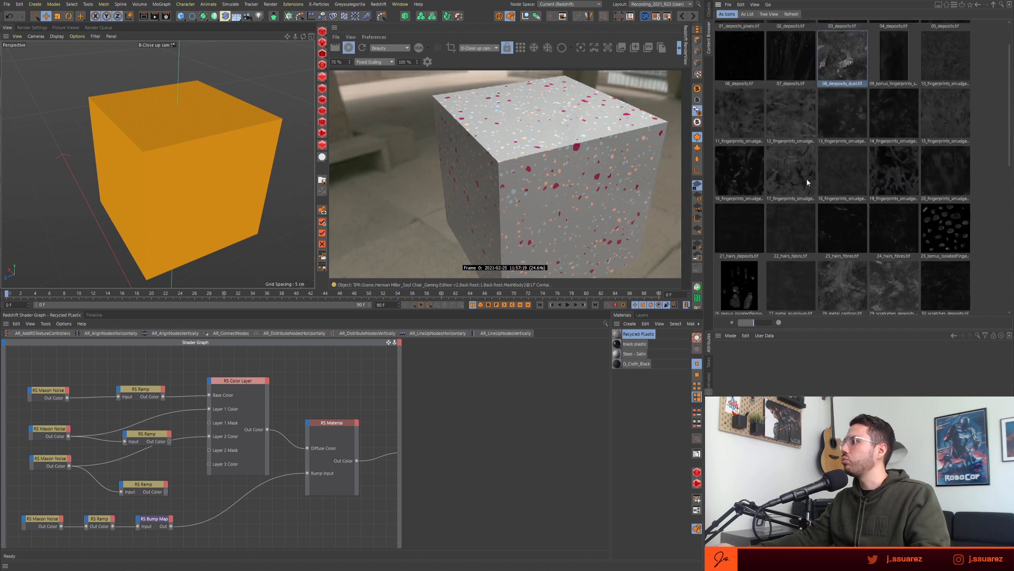
scroll(807, 185, down, 2)
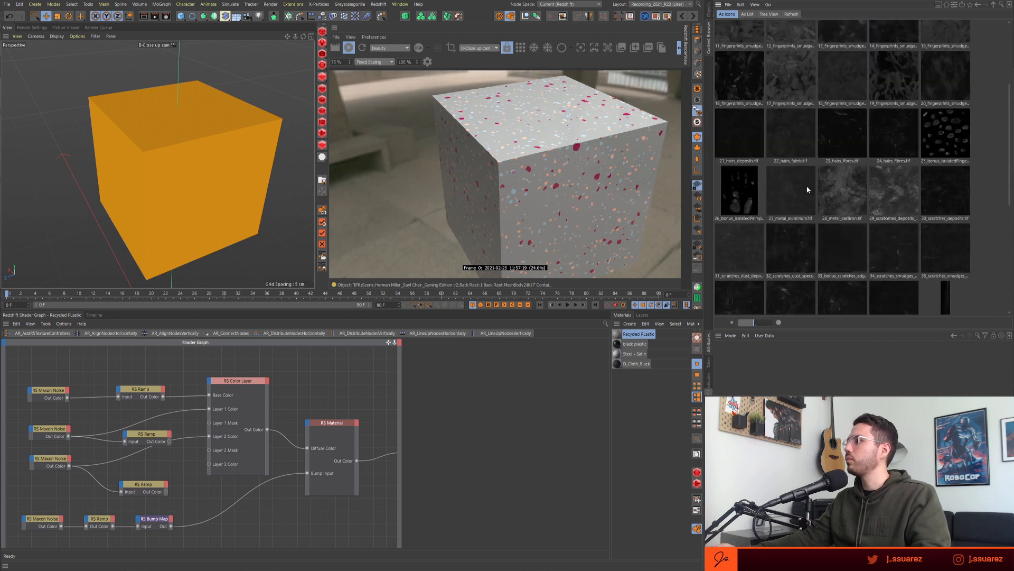
scroll(808, 190, down, 3)
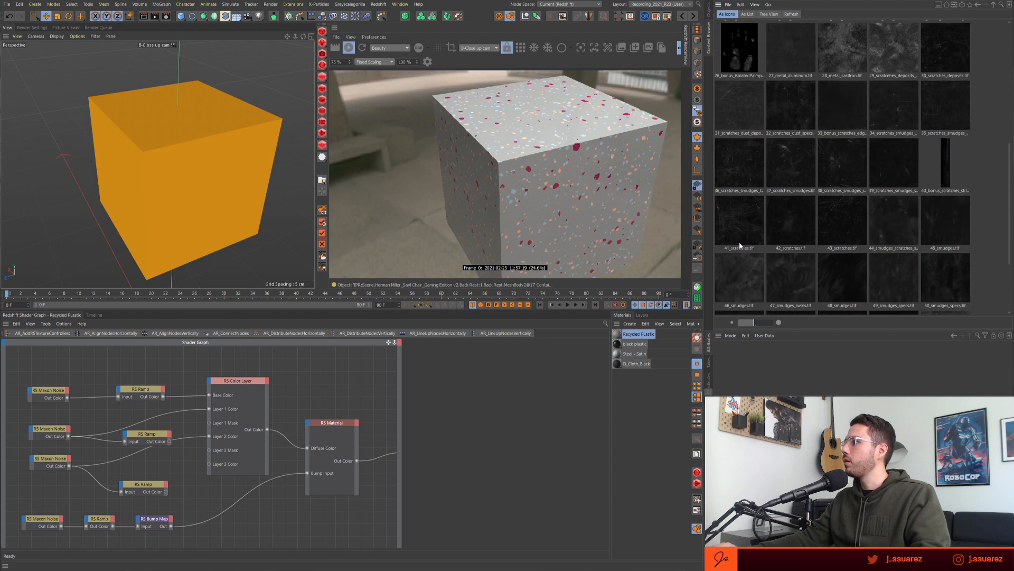
scroll(864, 231, down, 1)
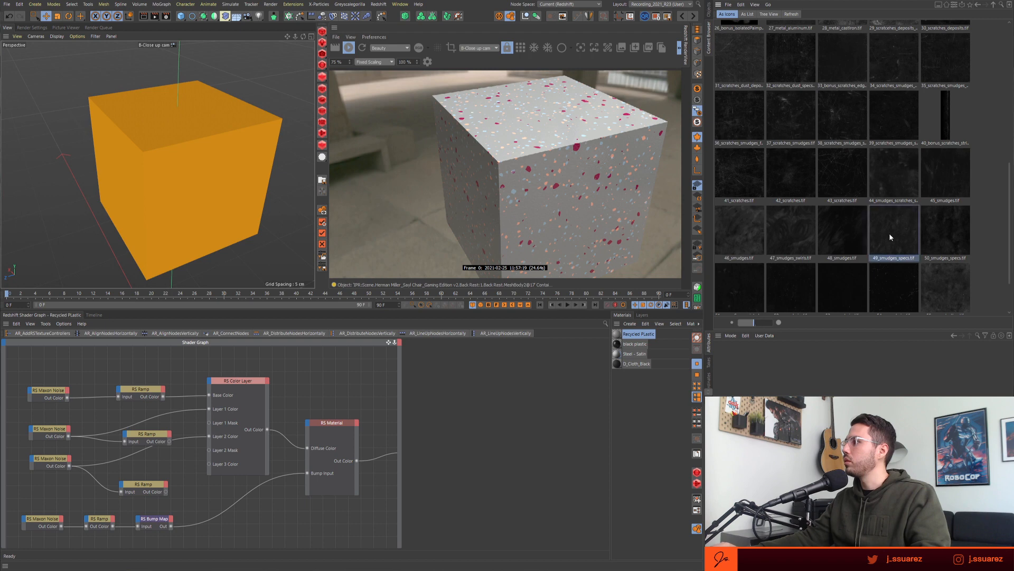
drag(890, 237, 203, 502)
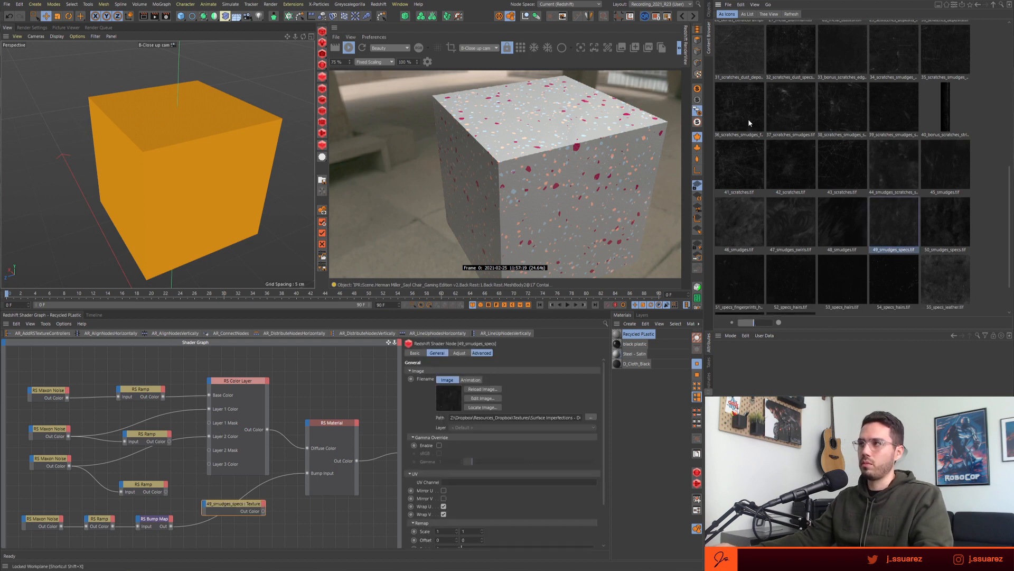
- Return to the object list and enlarge the shader graph's working area, folding away the material list
click(709, 11)
click(240, 494)
middle_drag(240, 493, 271, 483)
drag(403, 456, 489, 458)
middle_drag(406, 504, 318, 532)
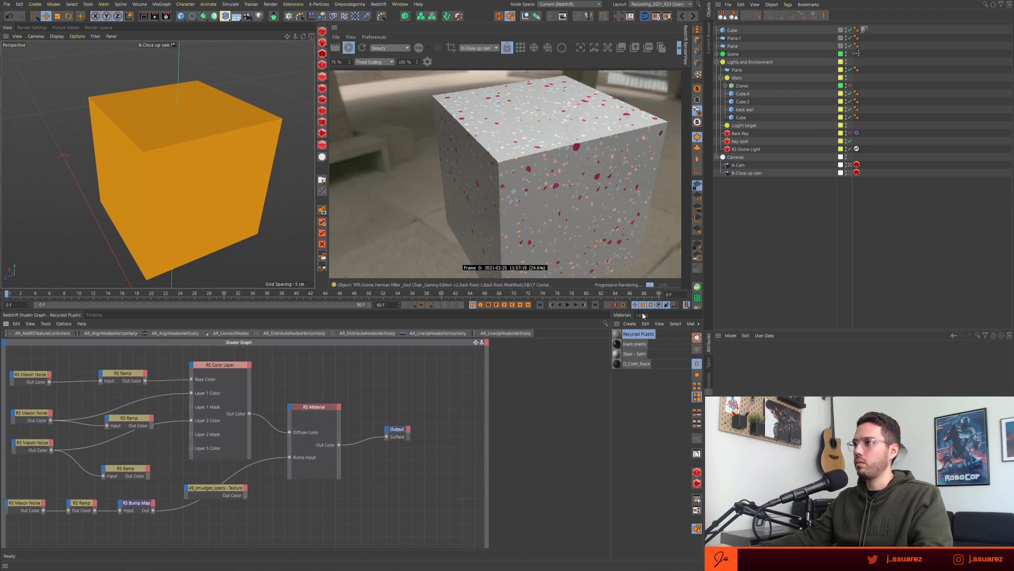
middle_click(617, 324)
middle_drag(446, 462, 448, 468)
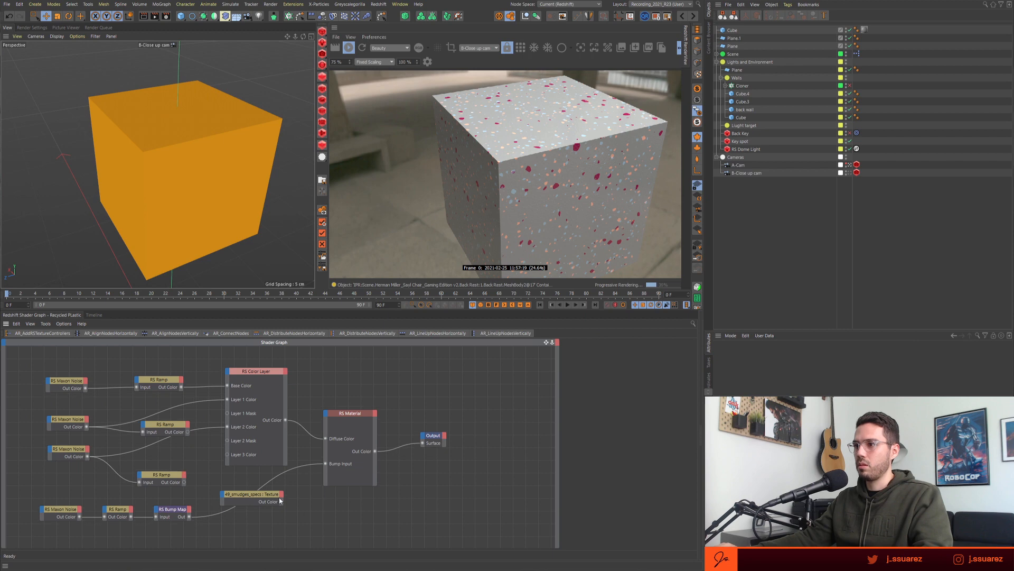
- Connect the 49_smudges_specs texture to the RS Material's reflection roughness and place its node above the Color Layer
drag(281, 501, 327, 416)
mouse_move(415, 421)
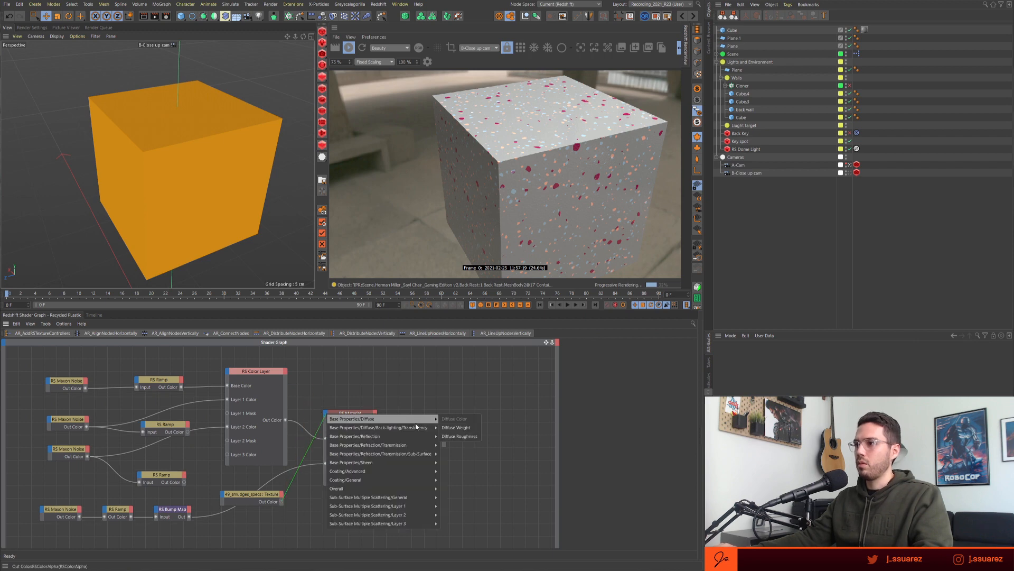
mouse_move(380, 436)
click(458, 453)
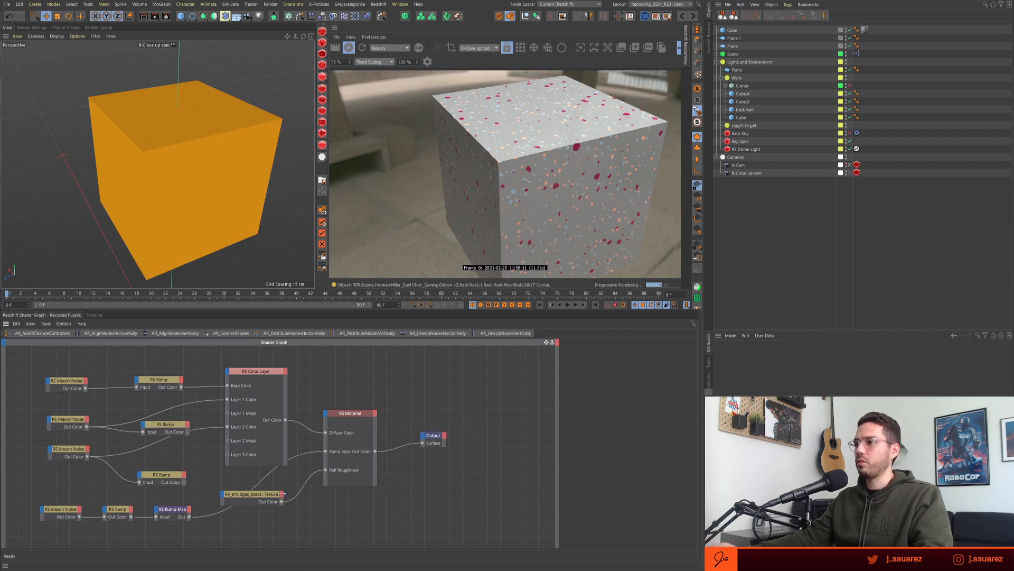
drag(262, 495, 265, 351)
click(315, 370)
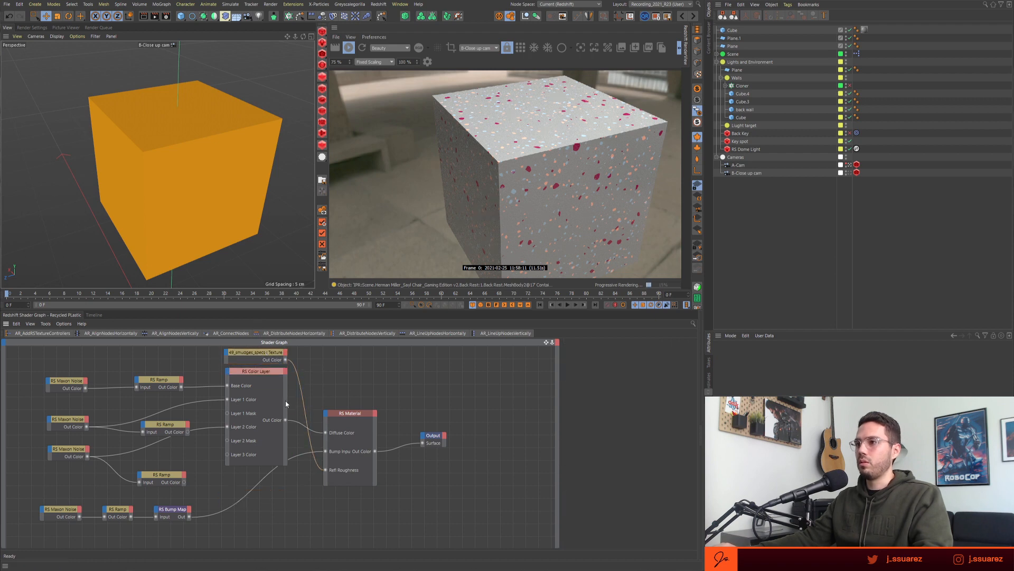
- Preview the smudges texture directly through the Output surface, and insert an RS Ramp between the texture and the reflection roughness input
middle_drag(286, 404, 299, 419)
click(266, 376)
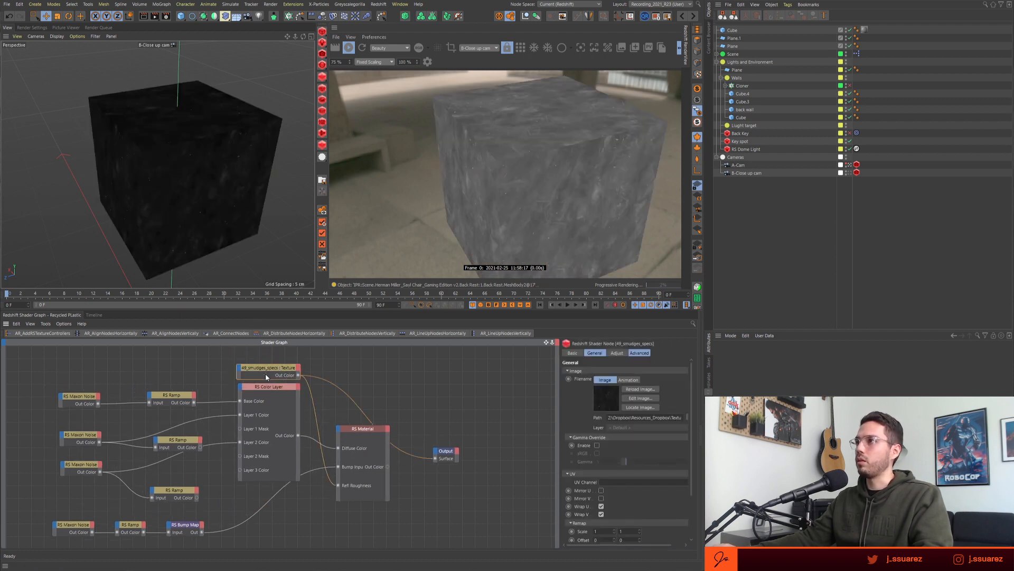
mouse_move(268, 368)
mouse_down()
mouse_move(258, 364)
mouse_move(324, 364)
mouse_move(311, 362)
mouse_move(339, 486)
mouse_up()
key(Tab)
text(ramp)
key(Return)
click(352, 368)
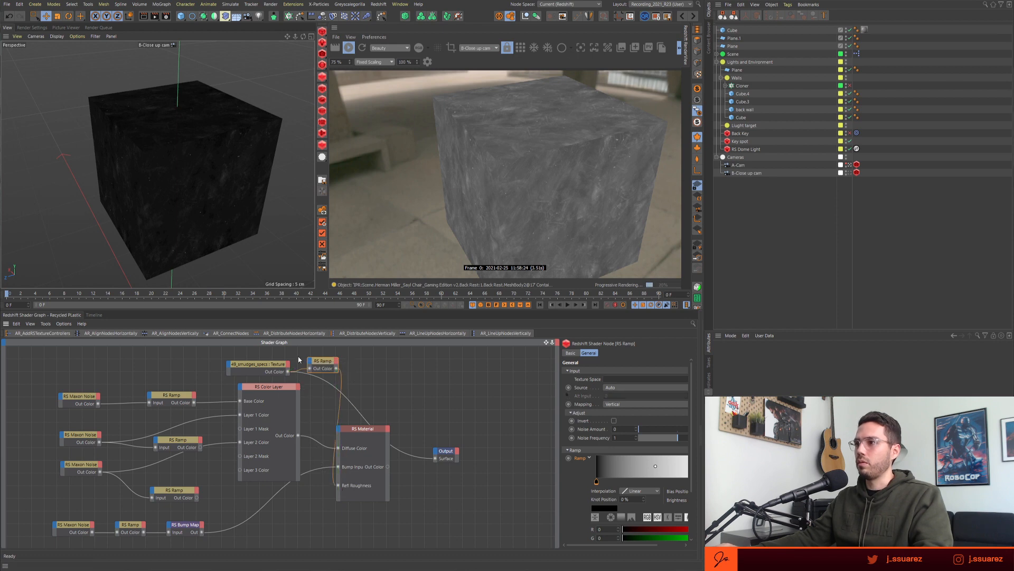
- Preview the smudges RS Ramp through the Output and raise its contrast, moving the black knot to about 10% and the white knot to about 40%
drag(324, 364, 326, 367)
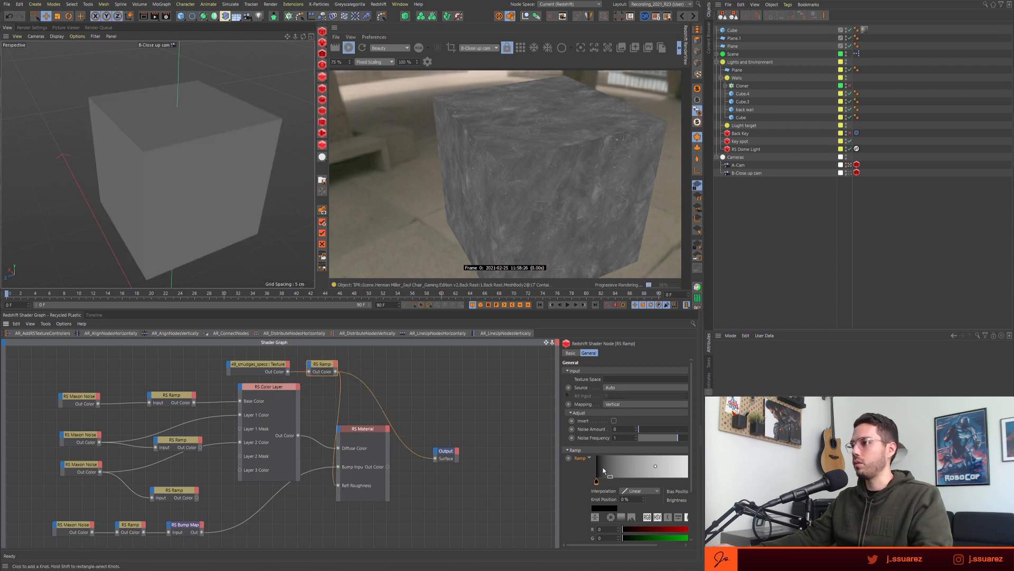
drag(561, 451, 510, 450)
drag(548, 482, 561, 483)
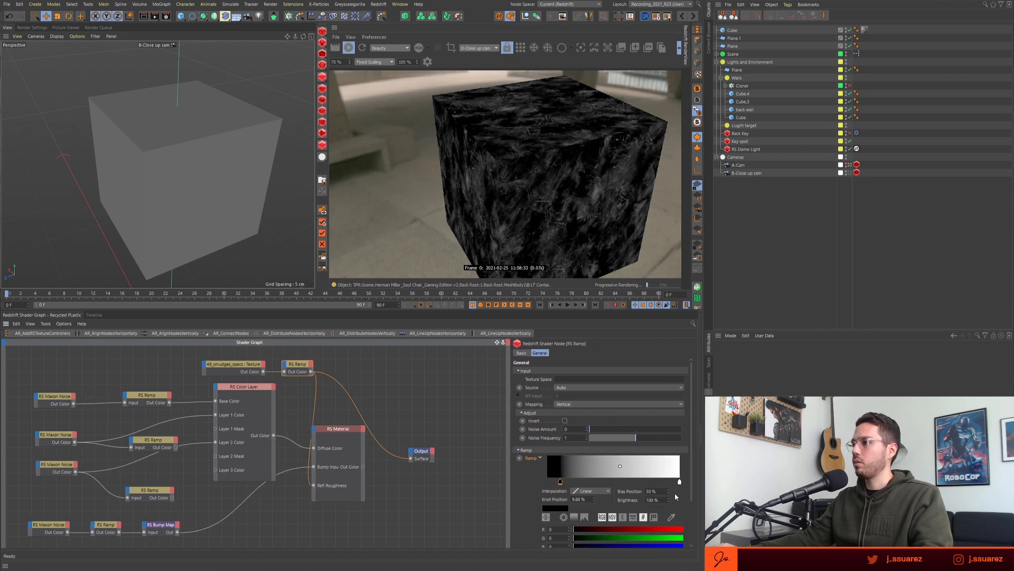
drag(679, 482, 599, 489)
- Preview the complete RS Material through the Output again and inspect the cube's top face up close
click(347, 485)
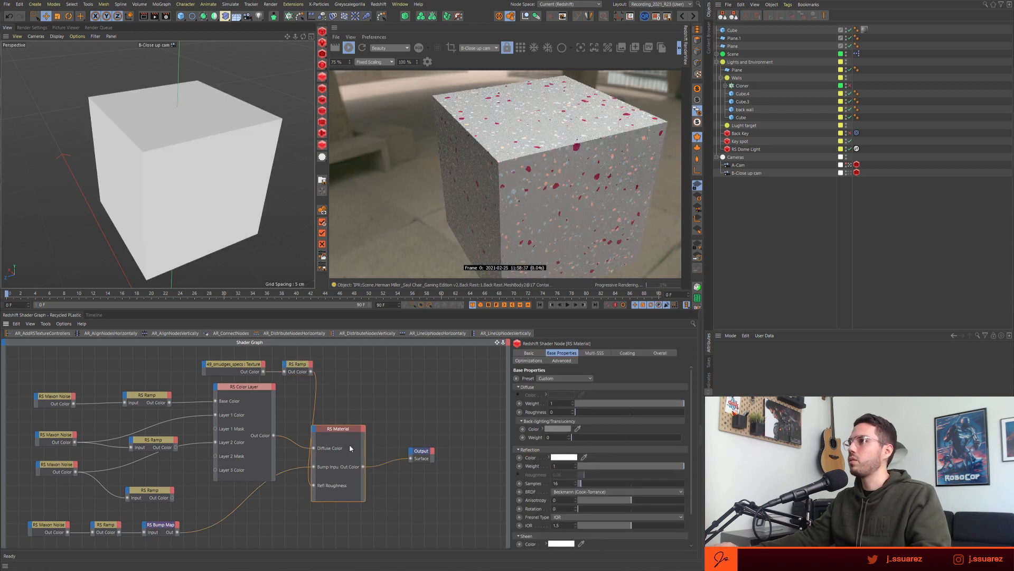
alt+drag(252, 79, 197, 139)
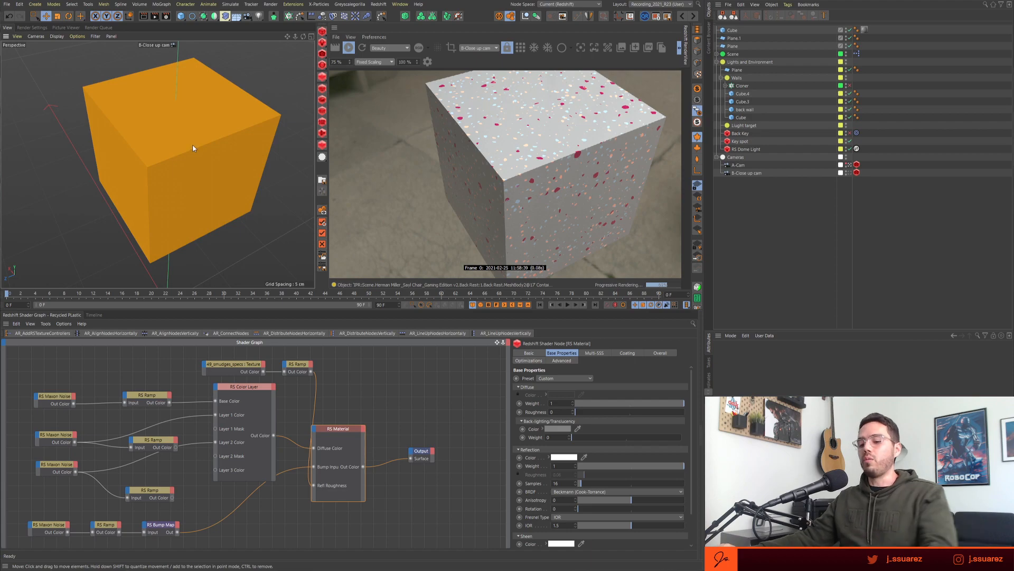
alt+middle_drag(197, 136, 181, 169)
scroll(198, 144, up, 4)
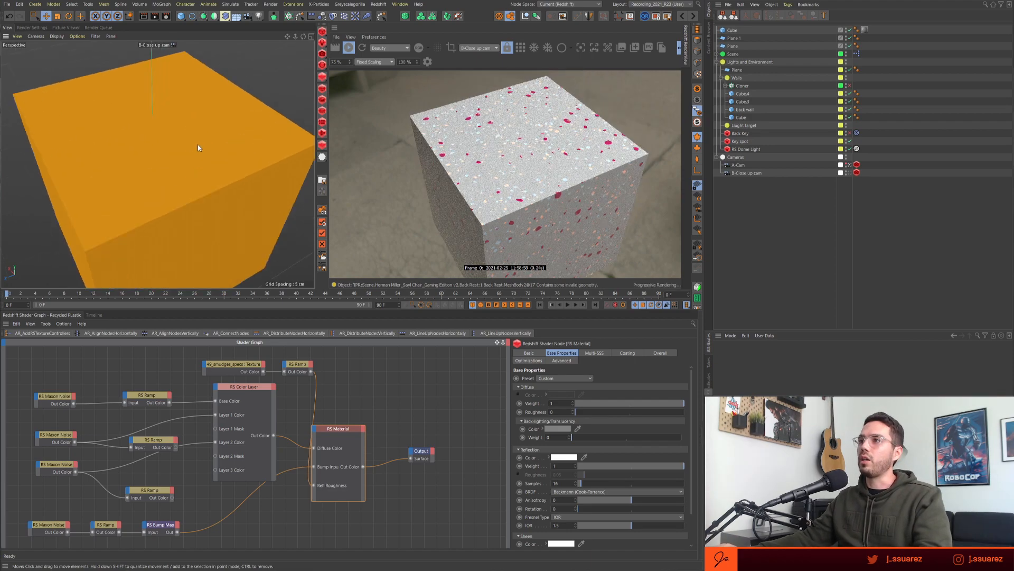
alt+drag(203, 146, 208, 125)
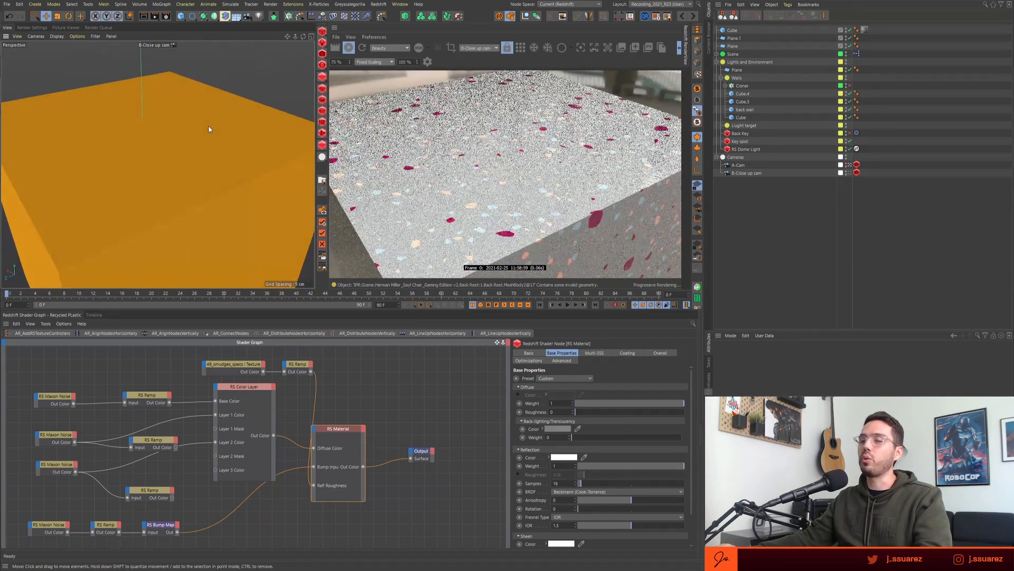
alt+right_drag(204, 132, 198, 141)
alt+drag(197, 141, 199, 142)
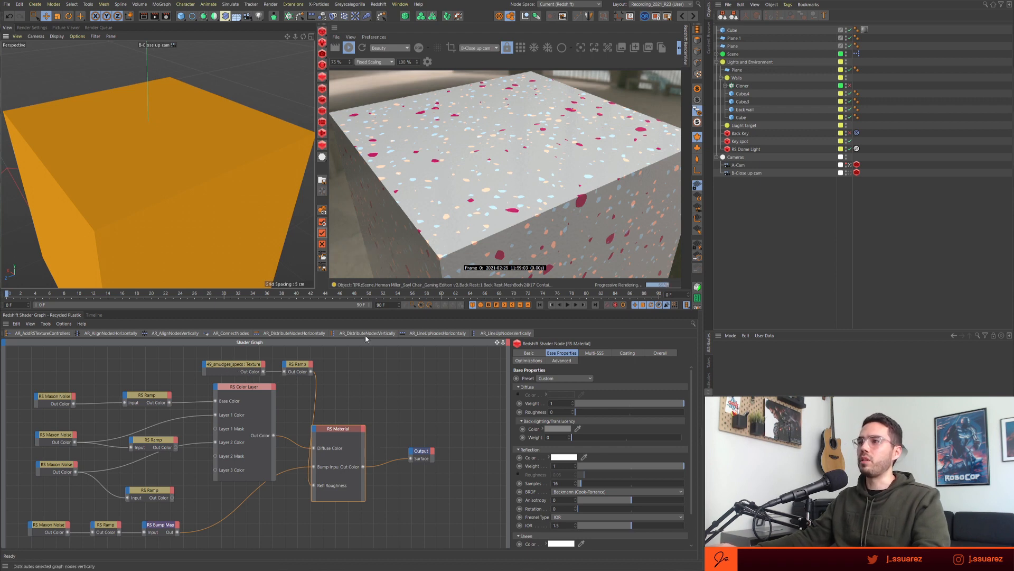
- Move the smudges texture and its ramp above the Color Layer, and put Refl Roughness first among the RS Material's inputs
drag(173, 362, 260, 363)
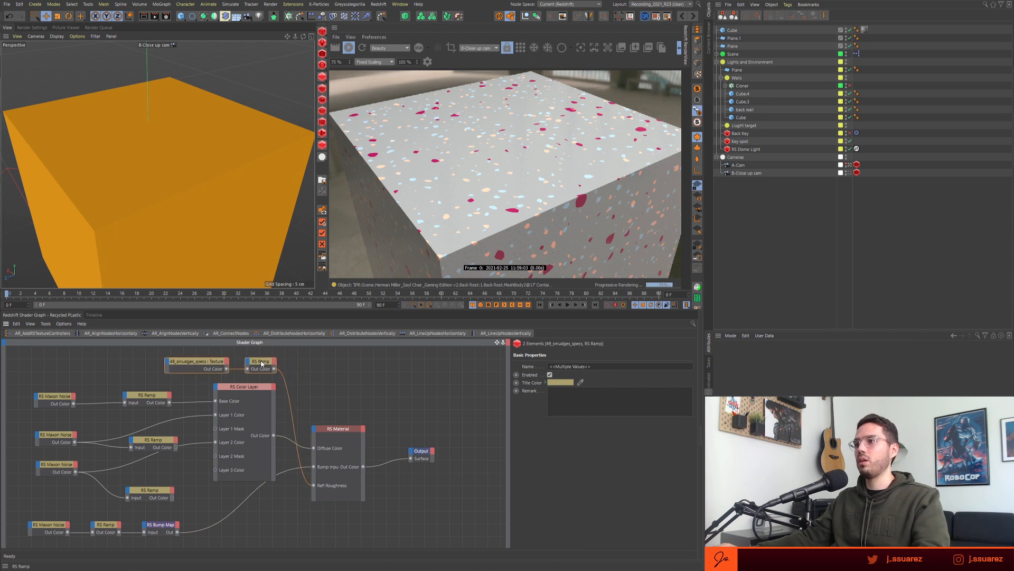
drag(332, 491, 334, 445)
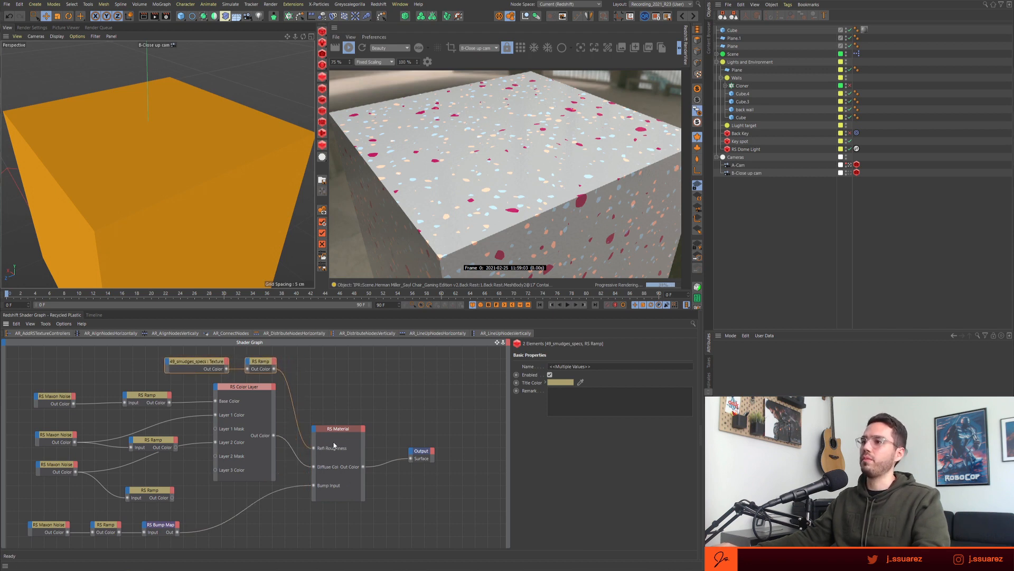
click(258, 362)
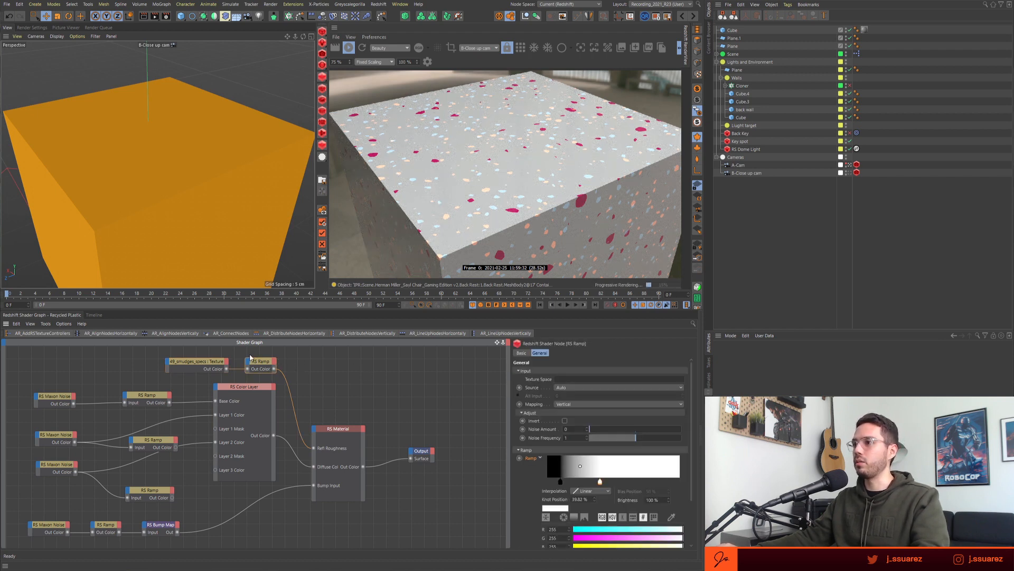
click(340, 478)
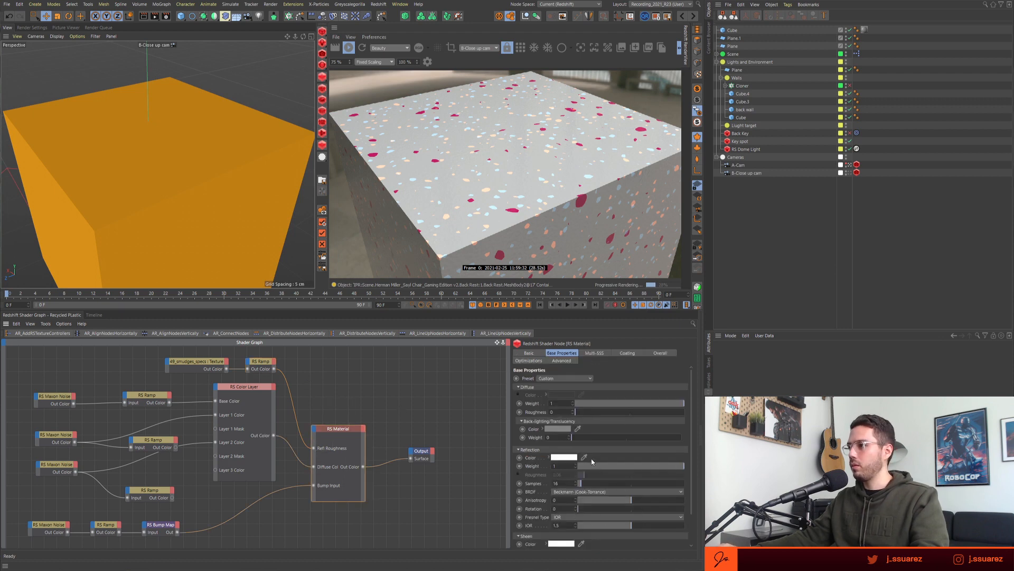
drag(692, 423, 691, 399)
click(370, 387)
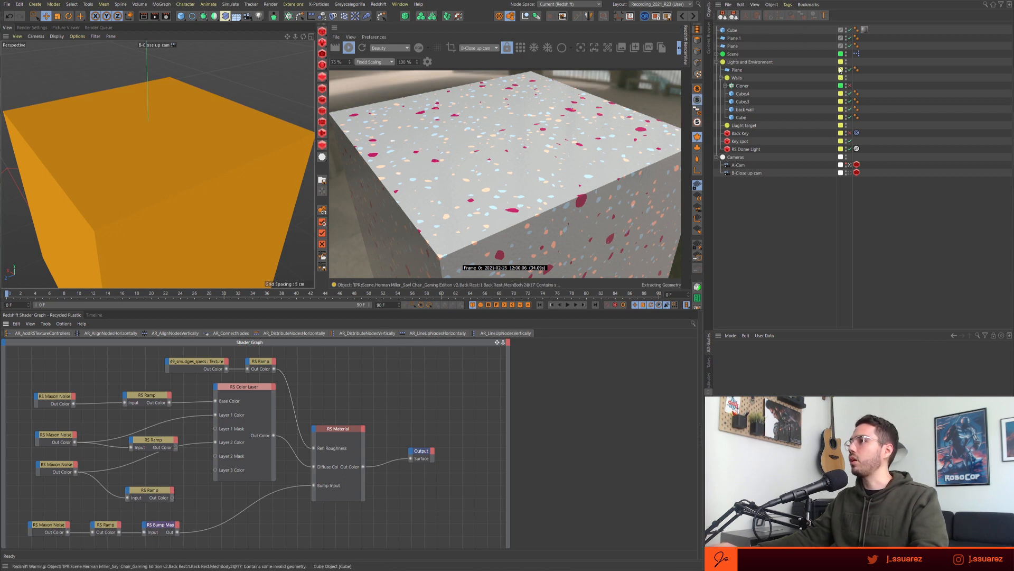
- Disable the test Cube and frame the chair's mesh back rest in the viewport and render
click(850, 30)
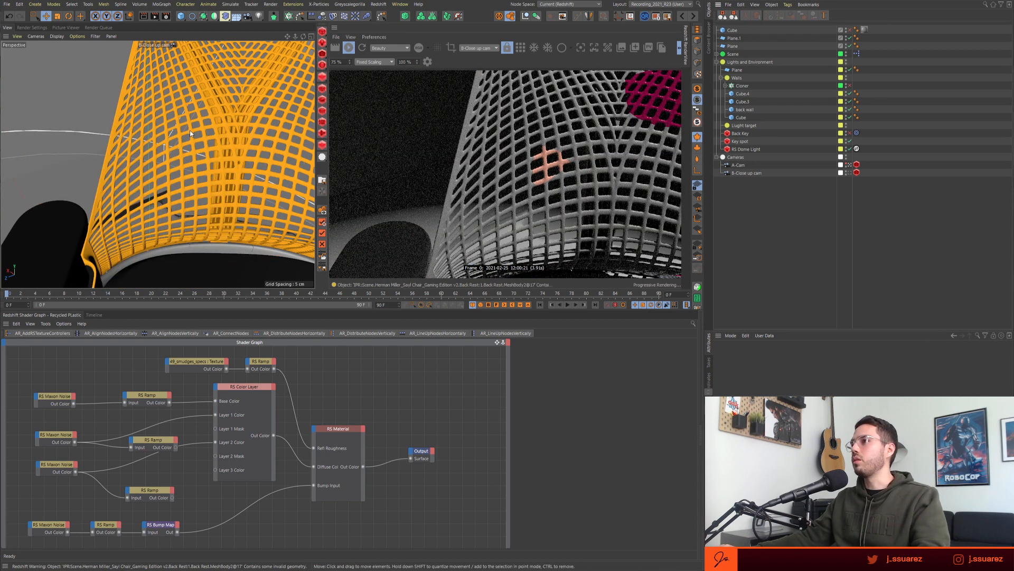
alt+drag(189, 130, 193, 208)
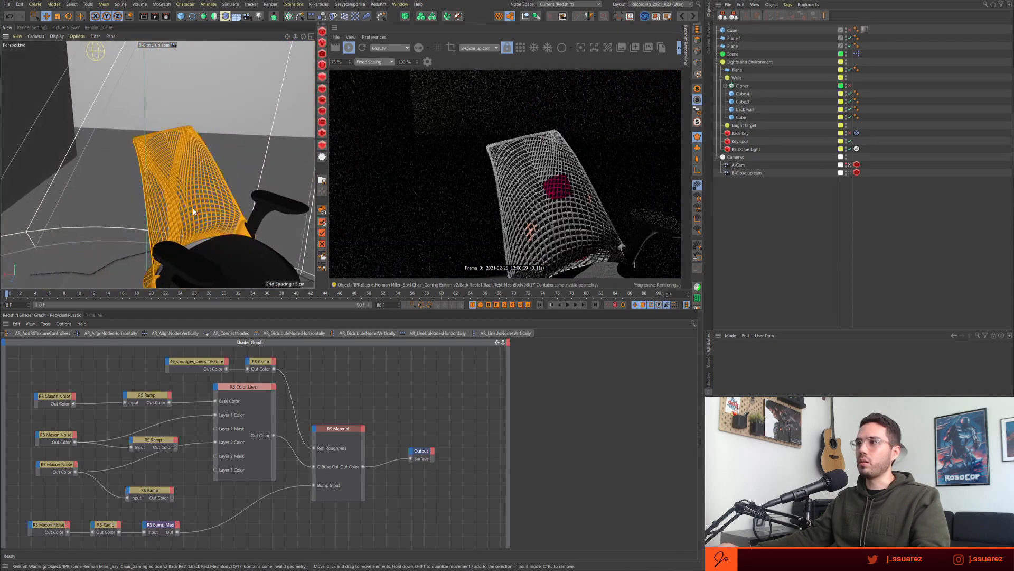
alt+middle_drag(192, 208, 184, 187)
scroll(188, 202, up, 6)
scroll(185, 203, down, 3)
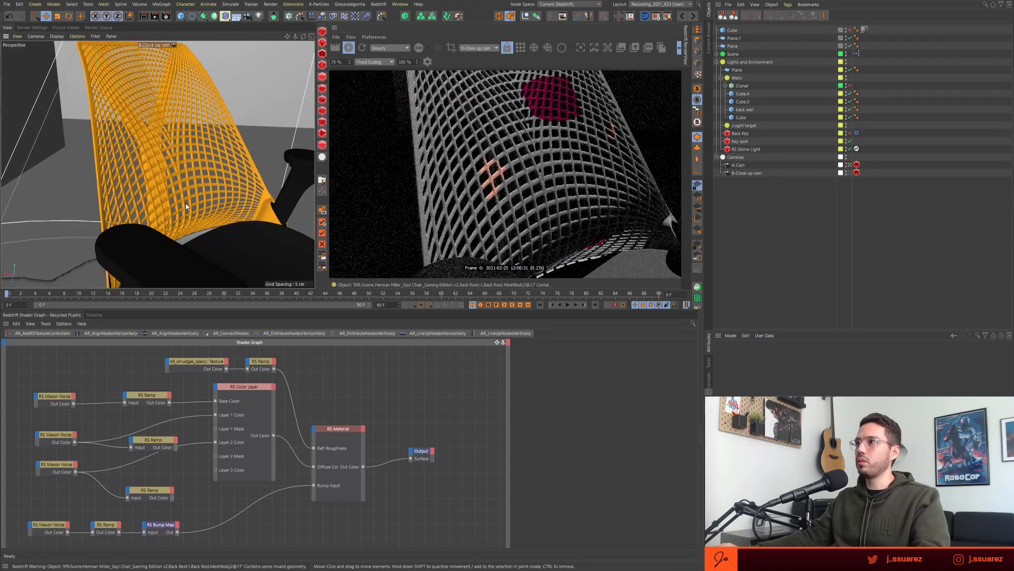
scroll(185, 203, down, 4)
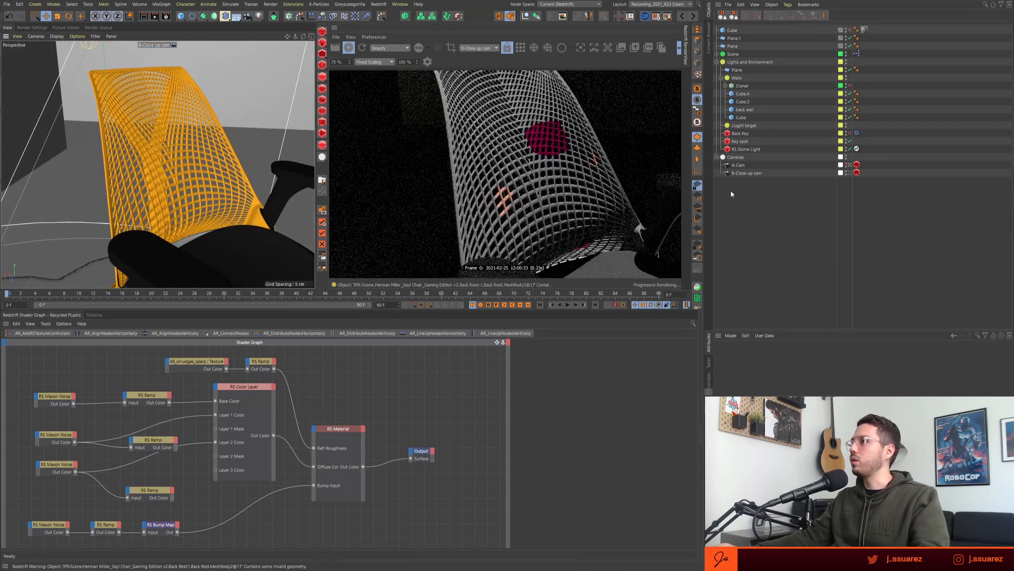
- Fold away Lights and Environment, expand the Scene hierarchy, and show the Recycled Plastic material tag settings of Back Rest1 in an enlarged attribute area
click(717, 61)
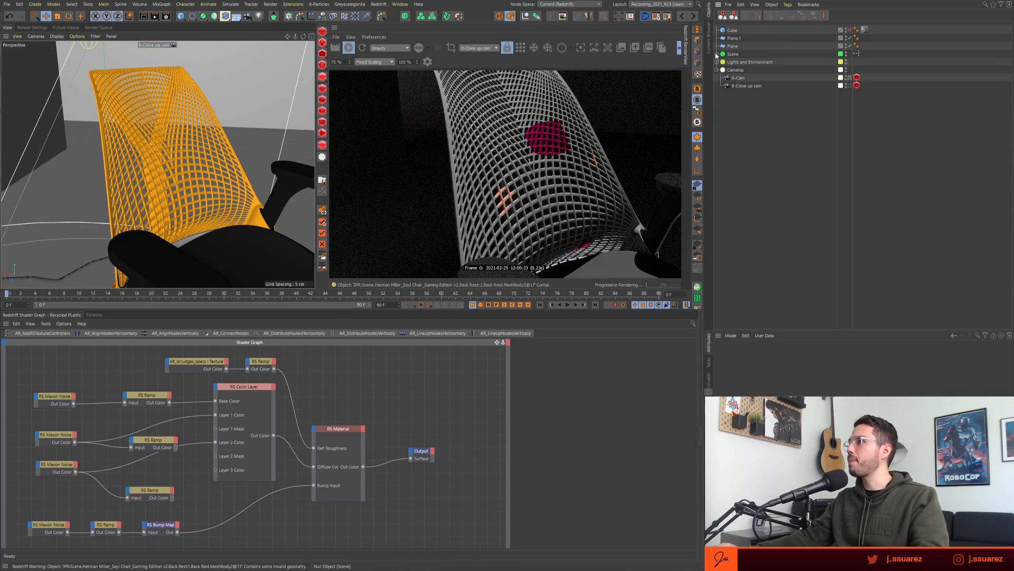
click(717, 55)
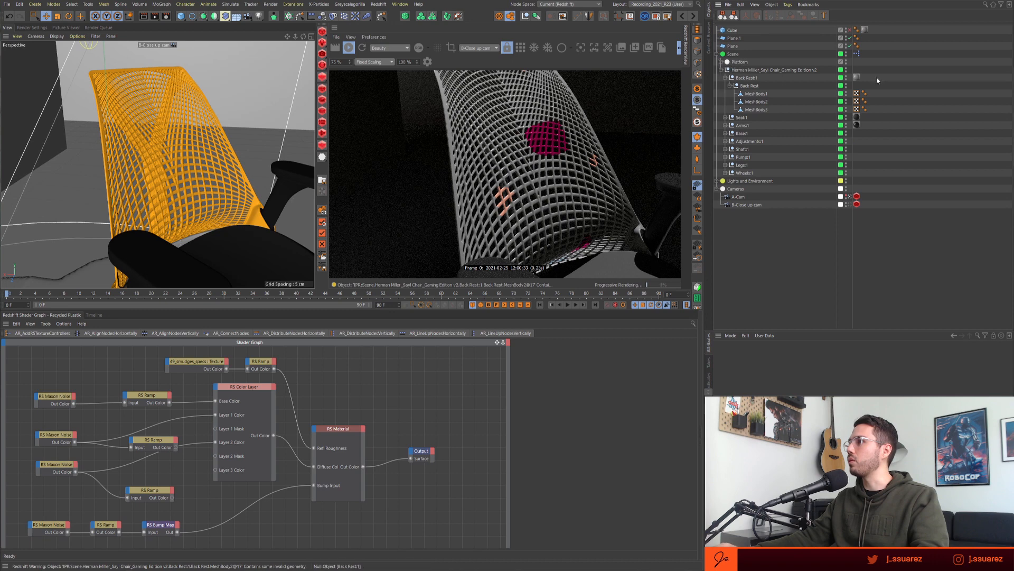
click(857, 77)
drag(810, 330, 808, 205)
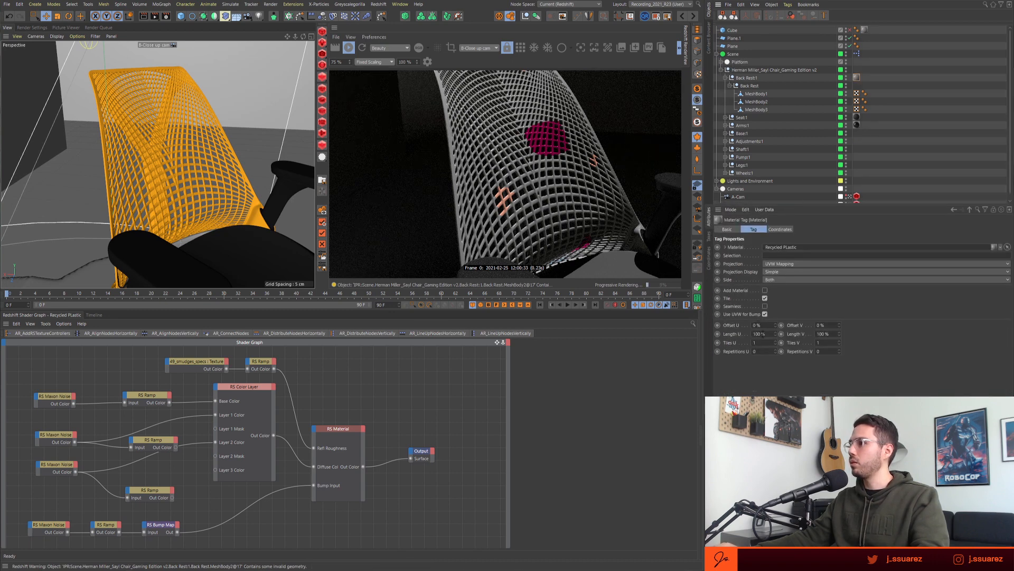
- Set the back rest material tag's tiling to 10 in both U and V
click(766, 342)
text(0)
key(Tab)
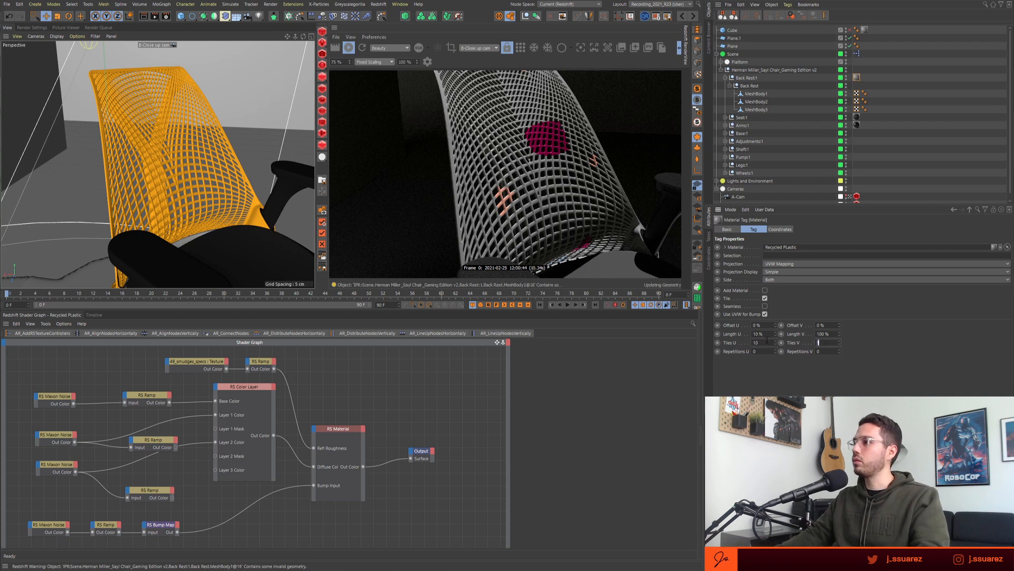
text(10)
key(Return)
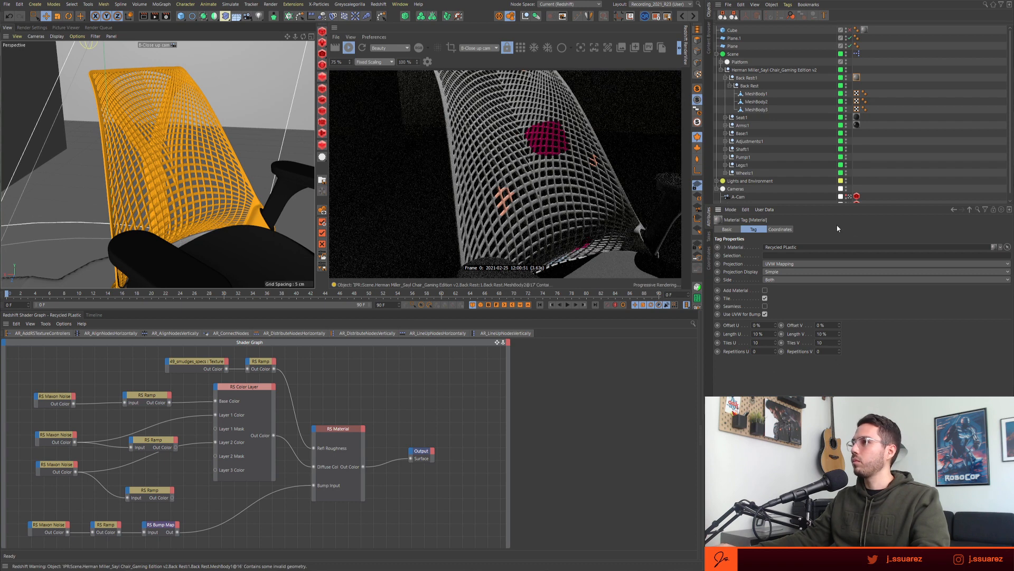
- Examine the back rest's geometry by toggling the visibility of Back Rest and its mesh bodies, checking which mesh forms which part
click(857, 77)
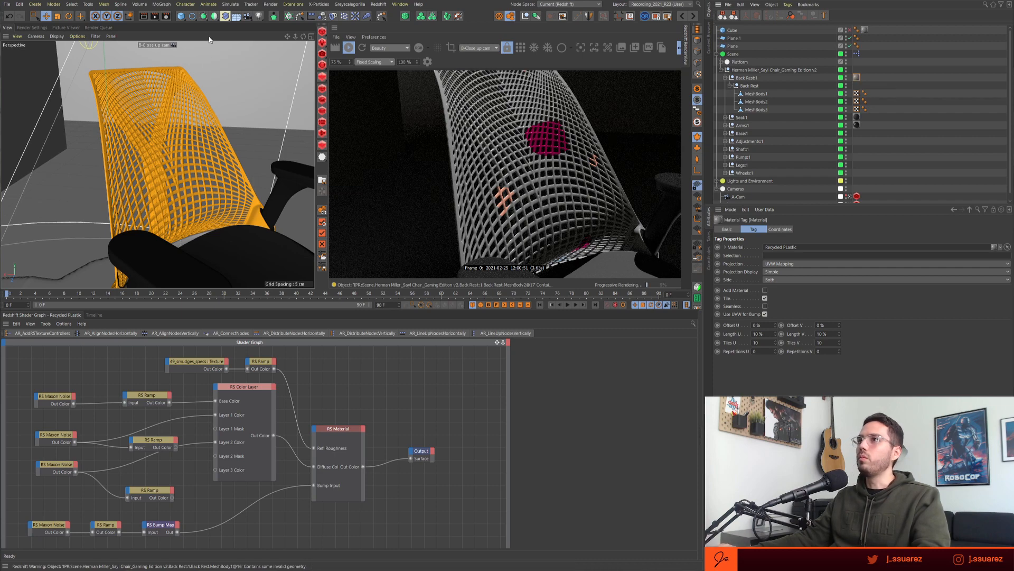
scroll(204, 168, down, 1)
alt+middle_drag(204, 168, 198, 168)
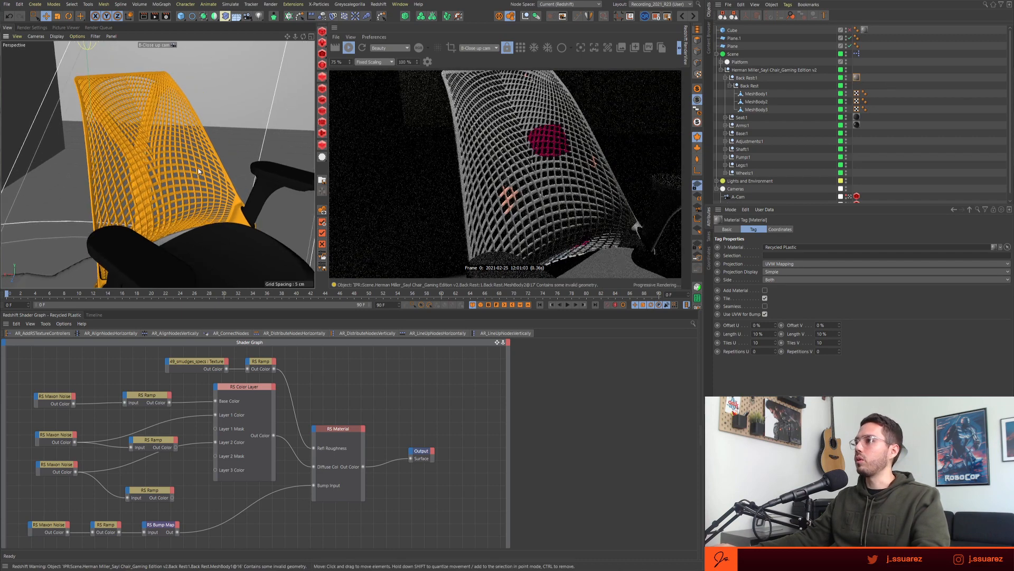
alt+drag(198, 167, 175, 170)
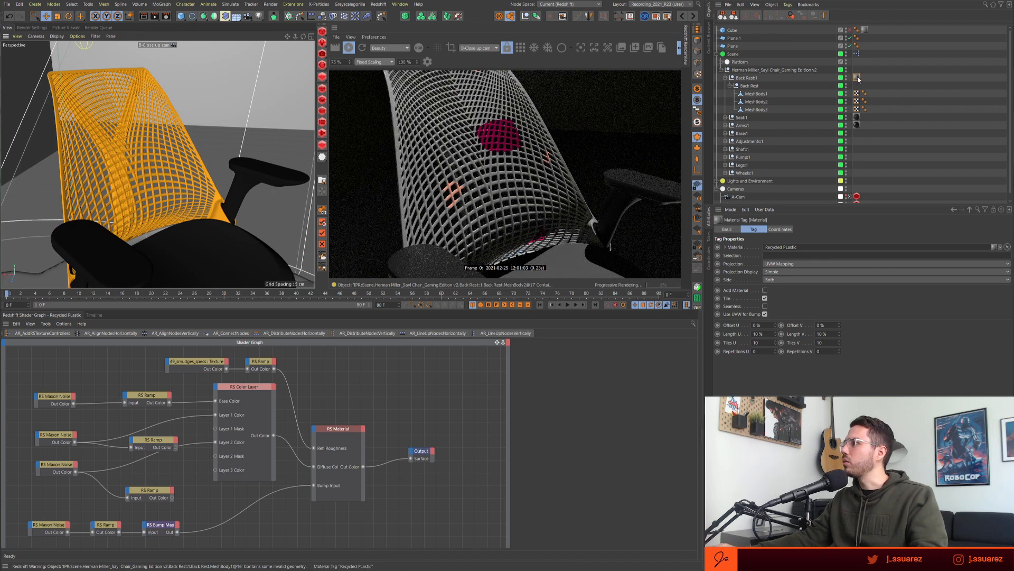
click(756, 93)
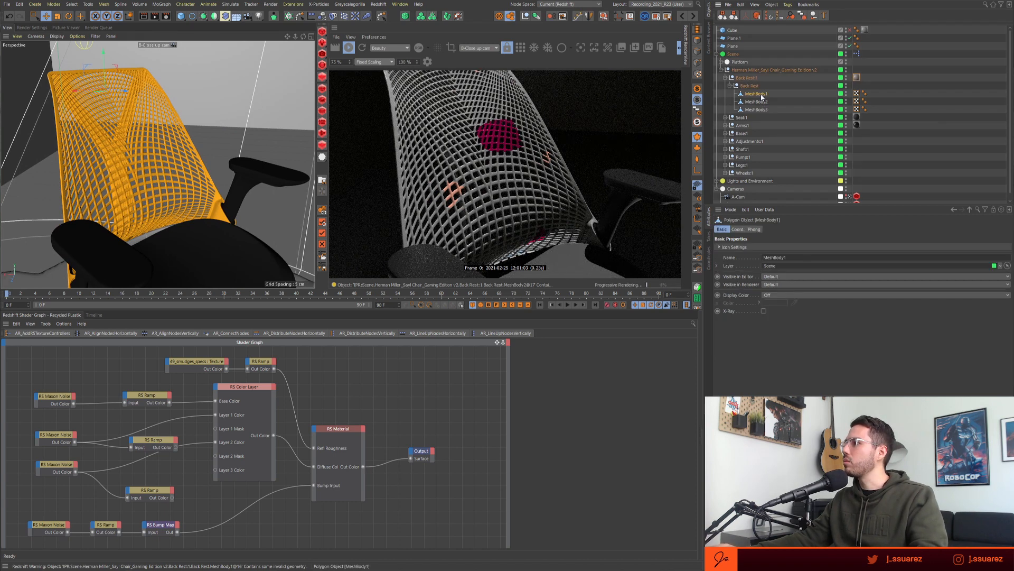
click(756, 101)
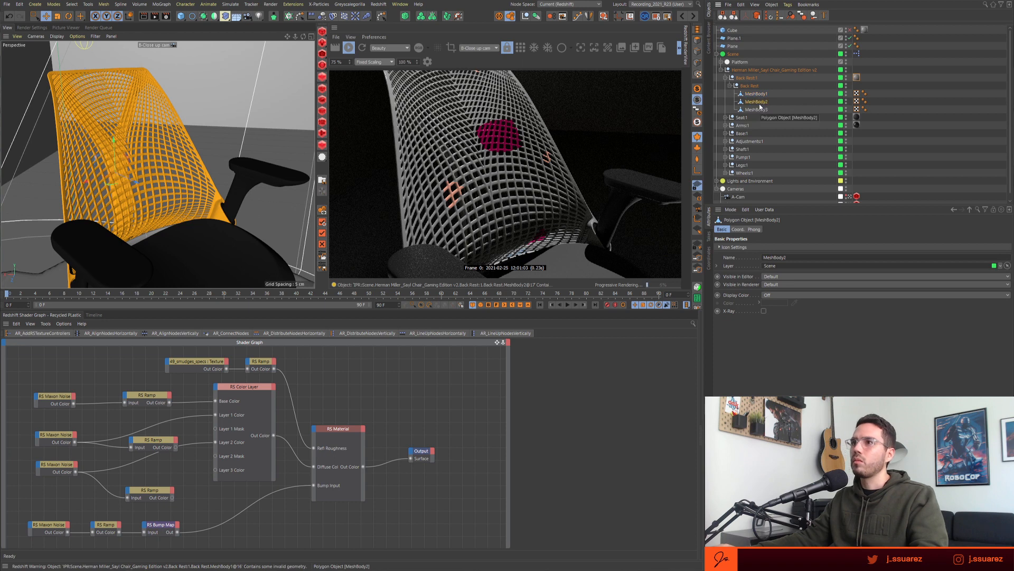
click(847, 84)
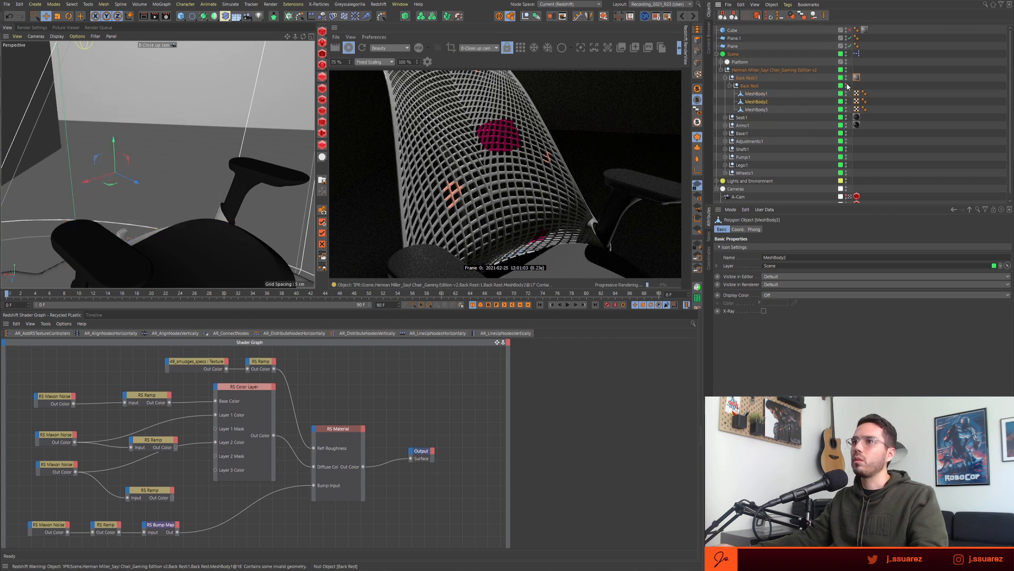
click(847, 84)
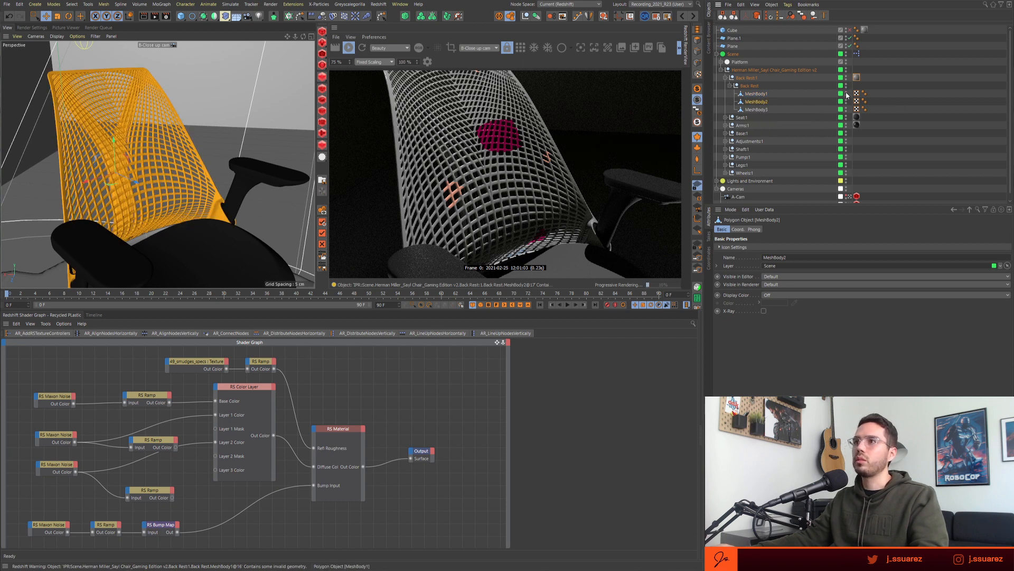
click(847, 103)
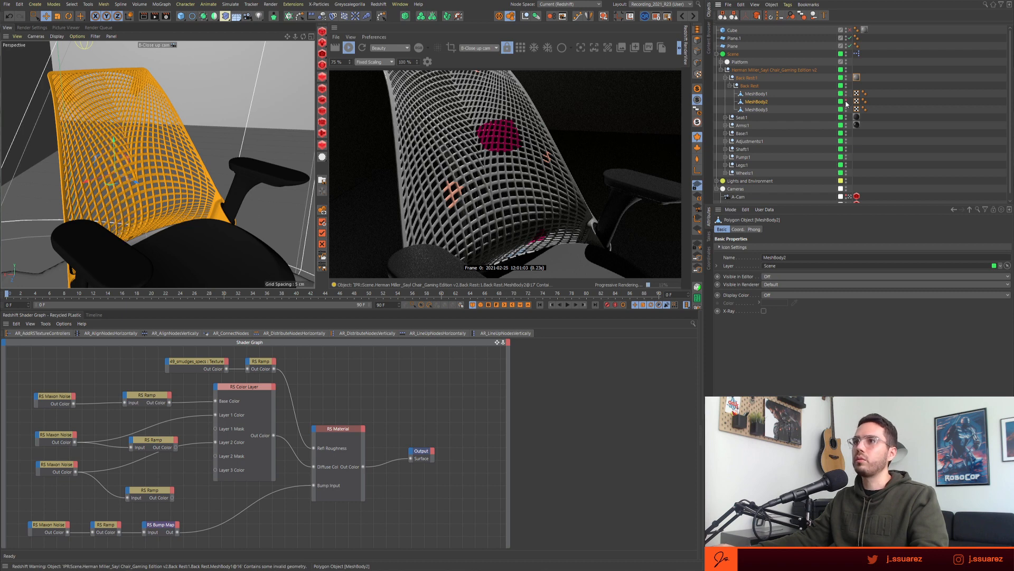
click(847, 103)
click(849, 94)
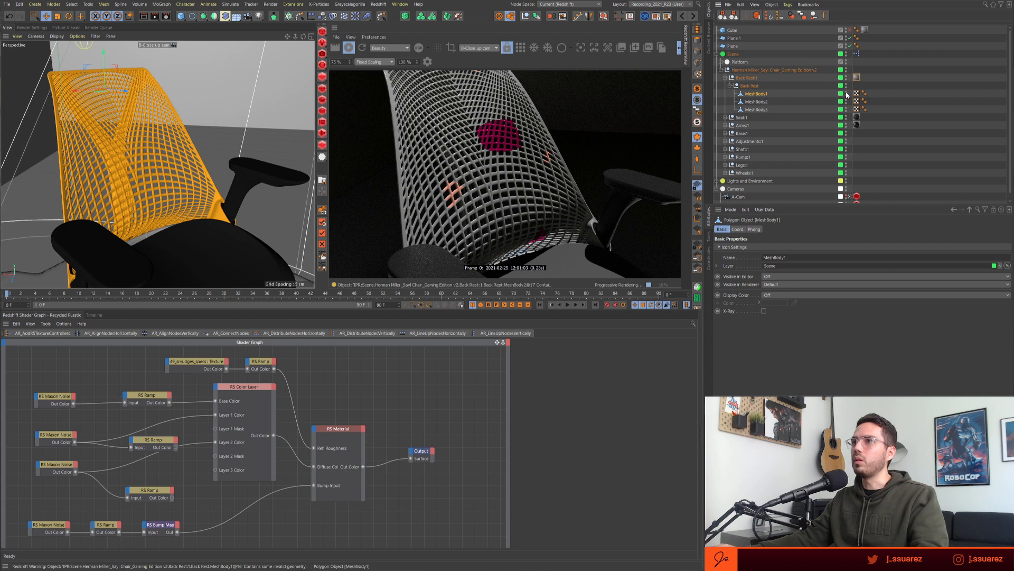
- Move the Recycled Plastic material tag from Back Rest1 to the end of MeshBody1's tags and set its tiles to 2 in U and V
drag(857, 78, 757, 95)
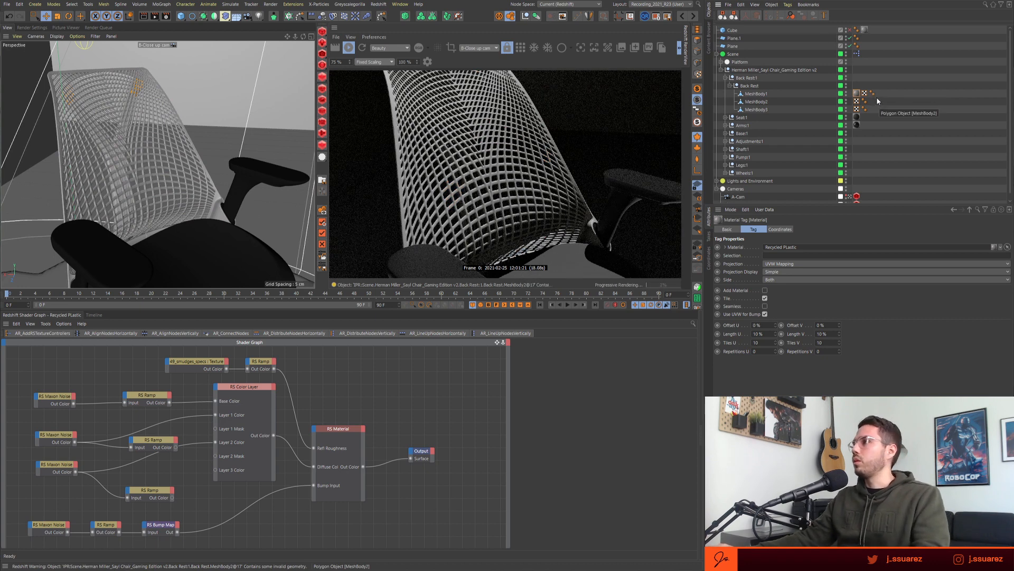
drag(857, 93, 873, 93)
click(758, 334)
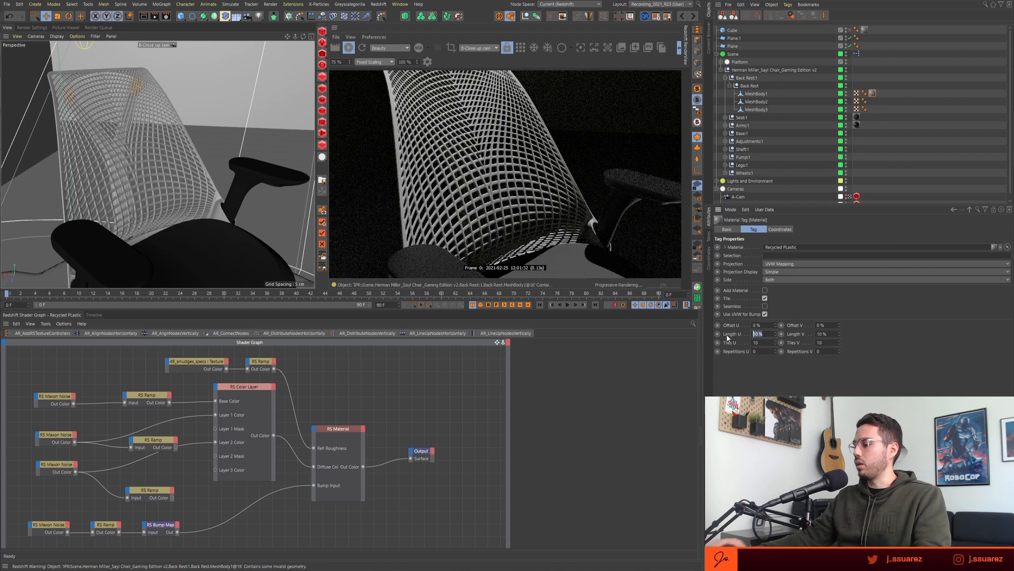
key(Tab)
text(2)
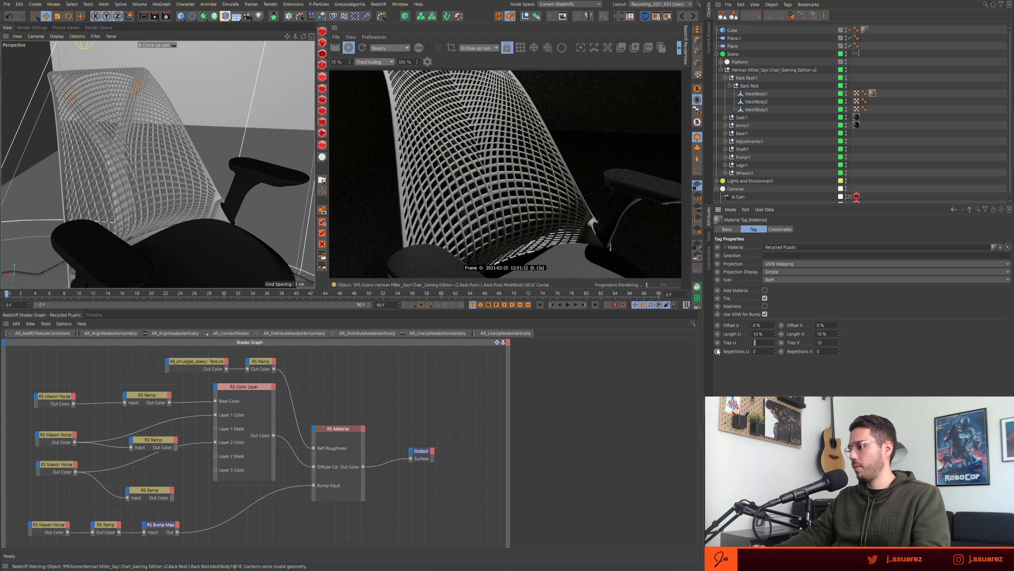
key(Tab)
text(2)
key(Return)
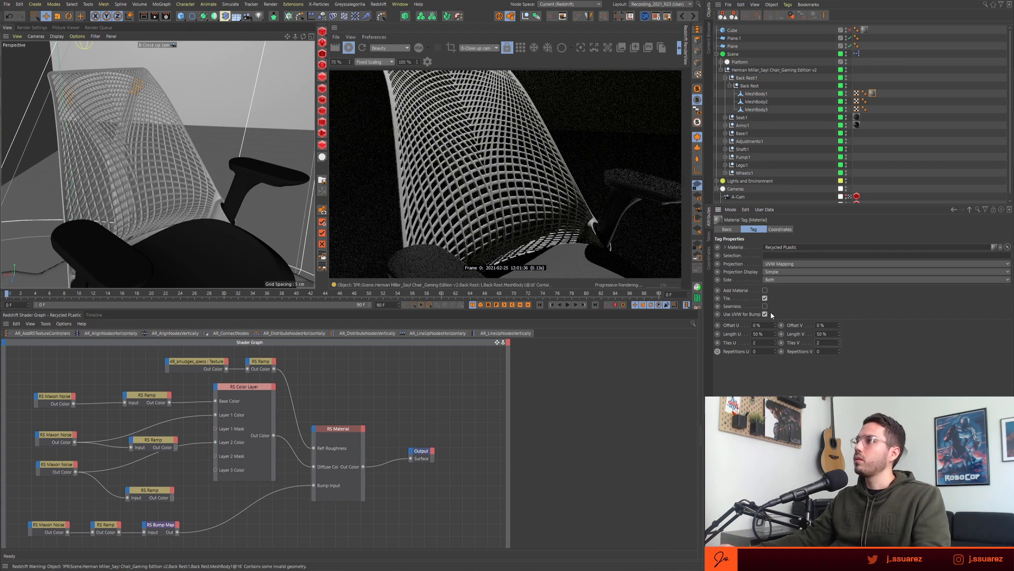
- Move the Recycled Plastic material tag from MeshBody1 to MeshBody3 and set its projection to Cubic
drag(758, 342, 739, 344)
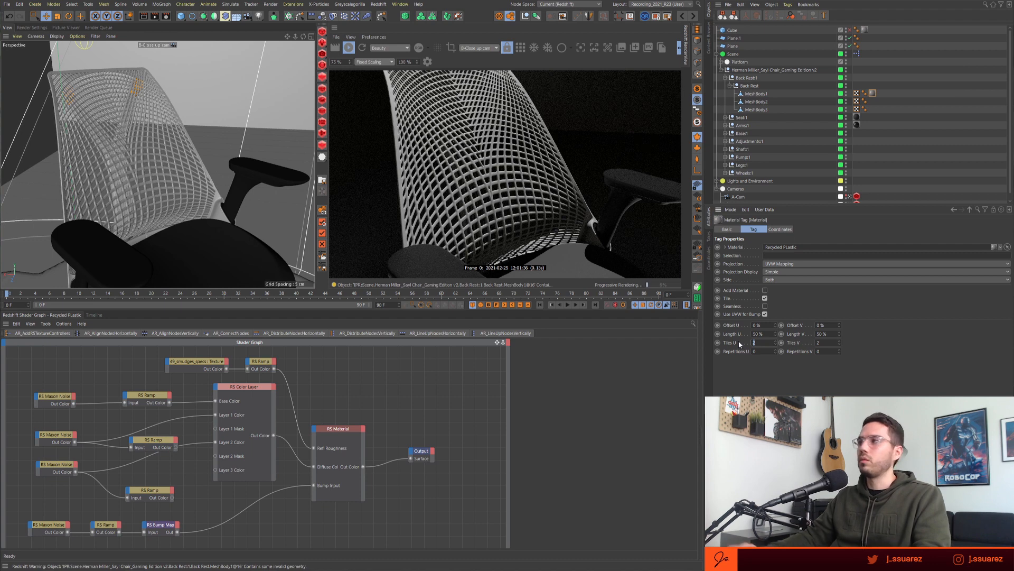
click(758, 95)
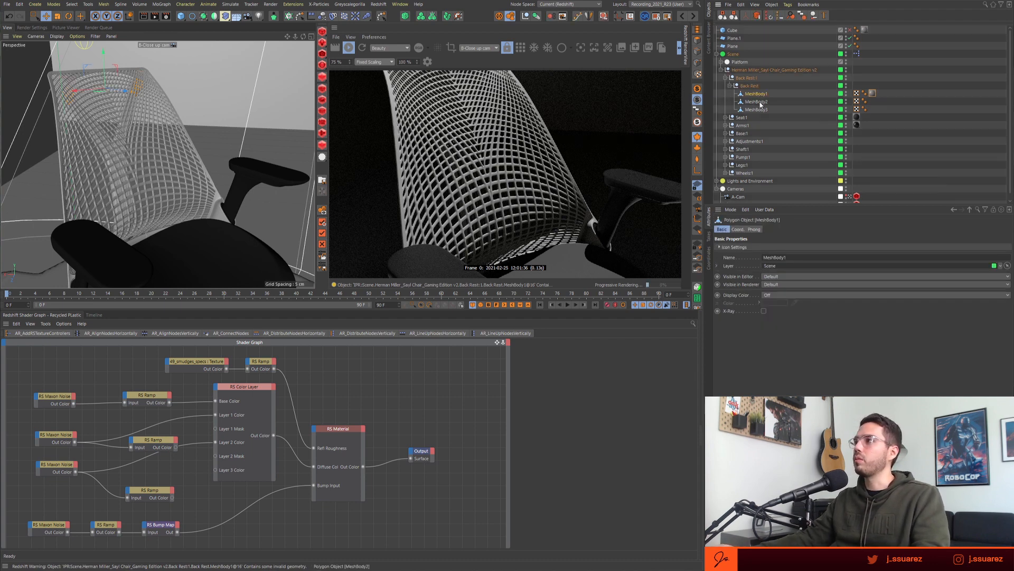
click(761, 103)
click(758, 110)
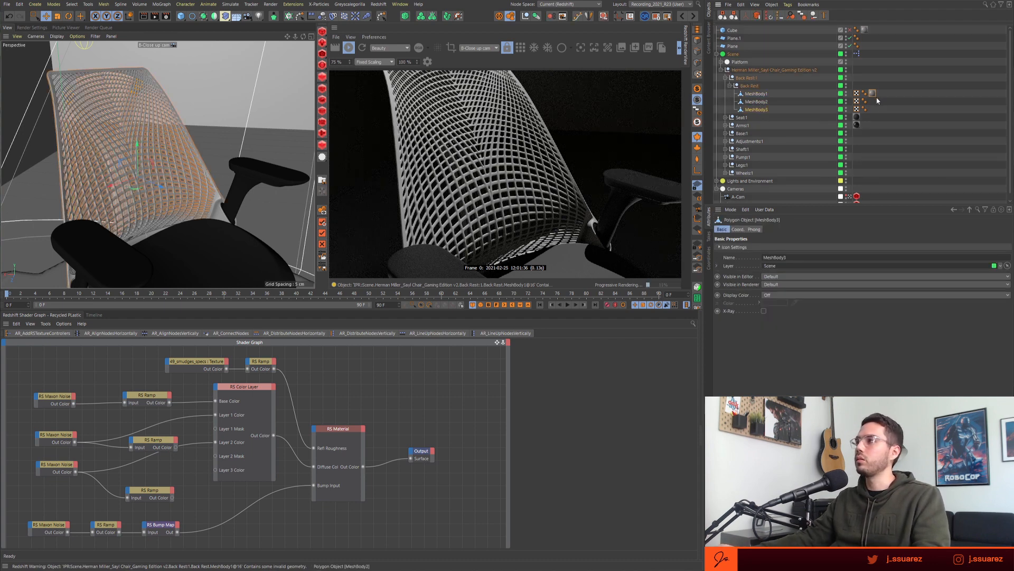
drag(878, 100, 873, 111)
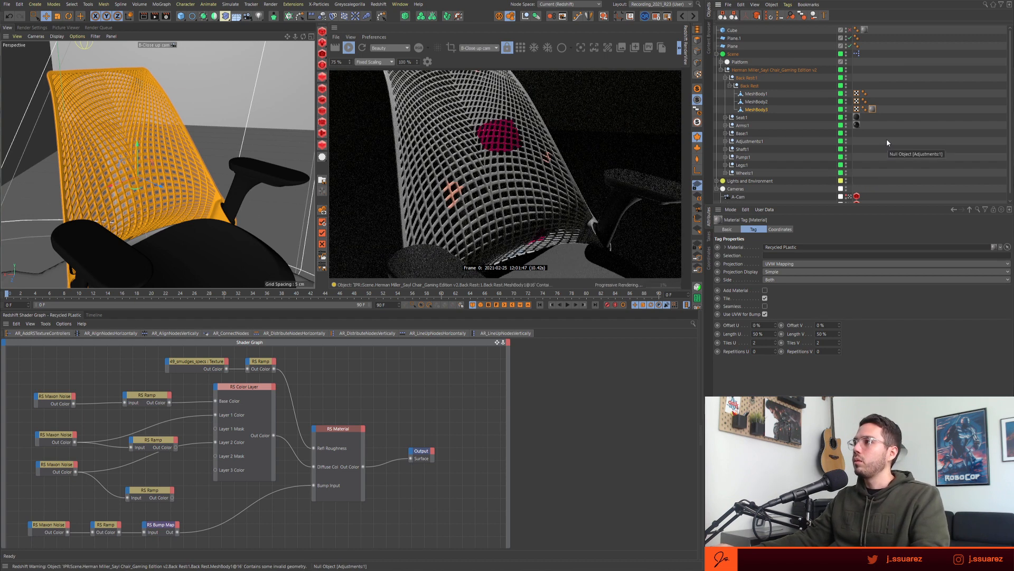
click(775, 264)
click(816, 287)
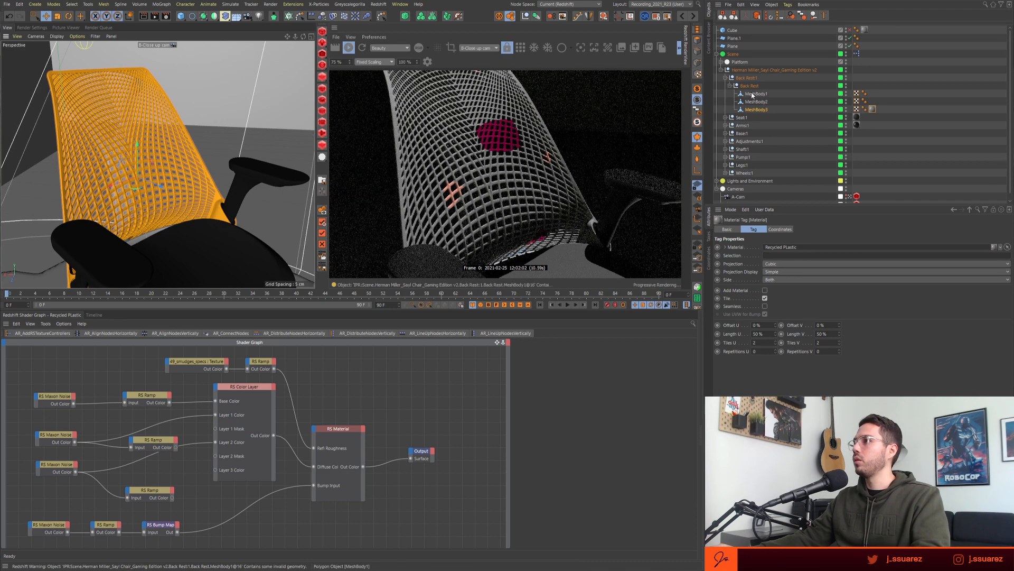
- Isolate MeshBody3 in the viewport and set its Recycled Plastic tag's tiles to 20 in U and V
click(756, 110)
click(697, 99)
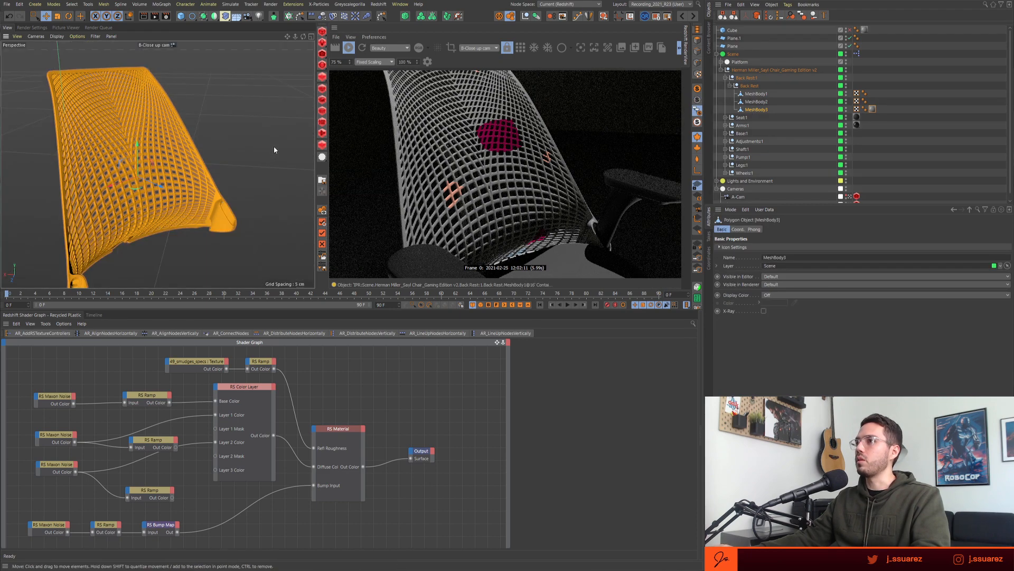
click(873, 109)
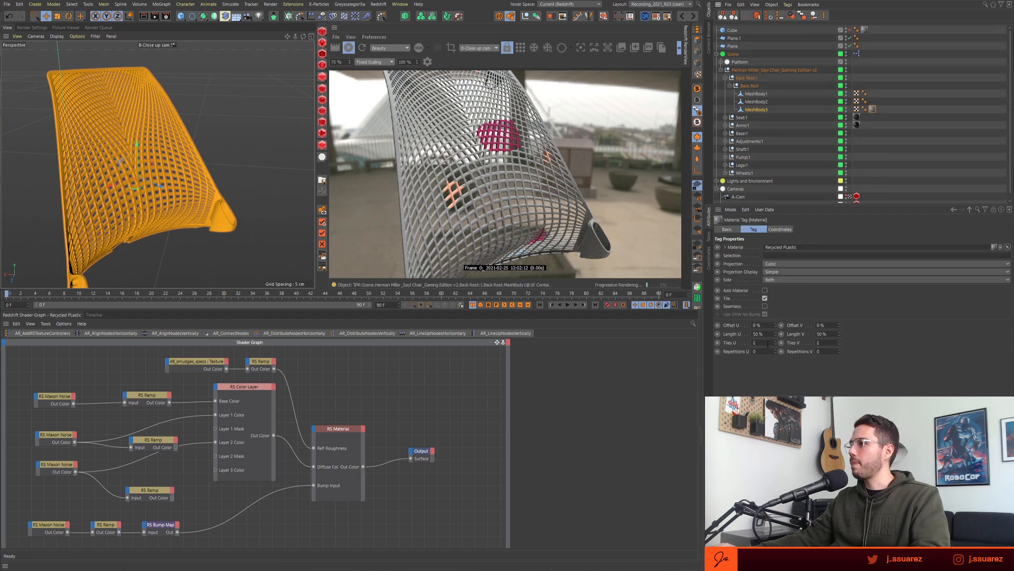
text(0)
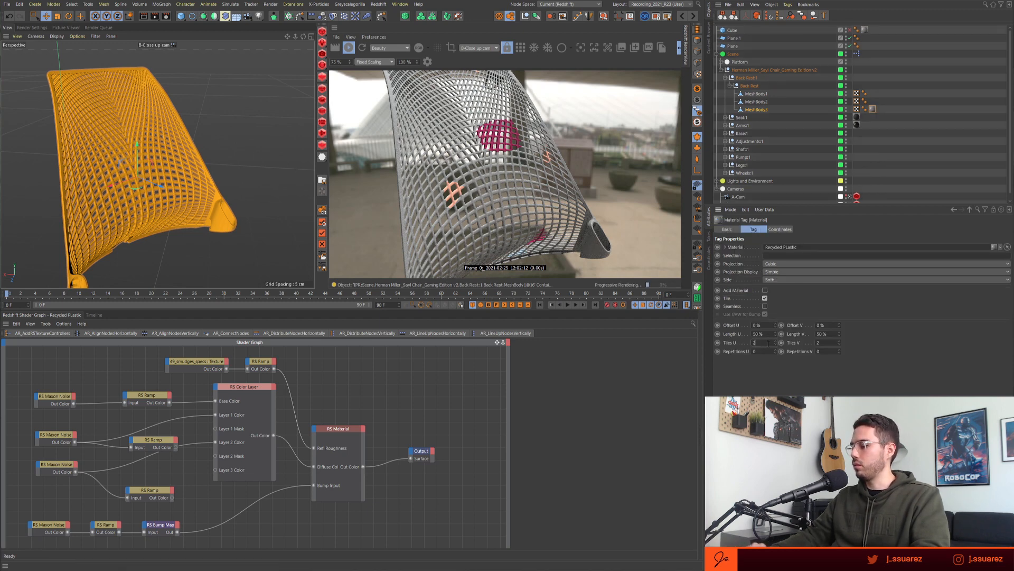
key(Tab)
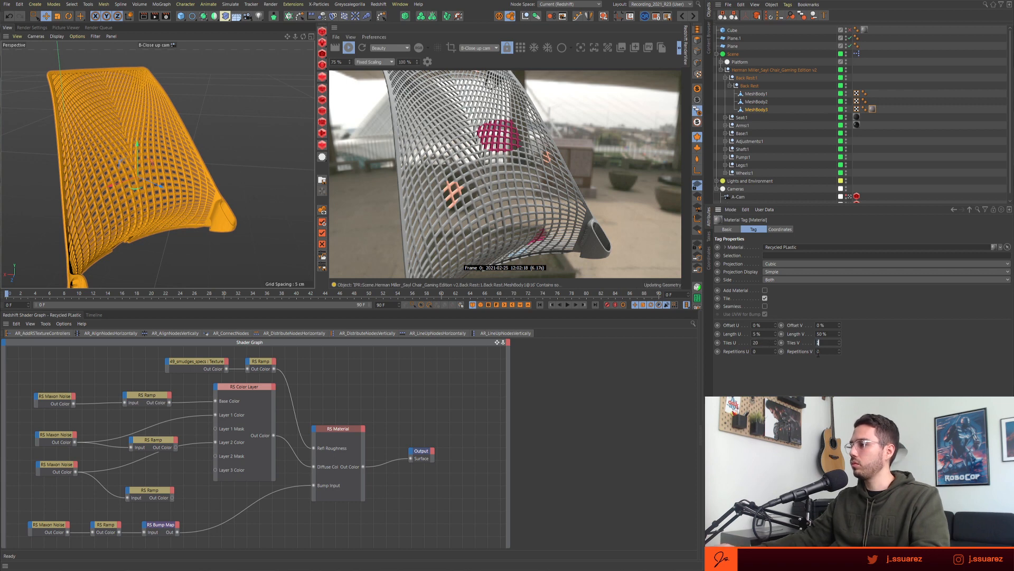
text(0)
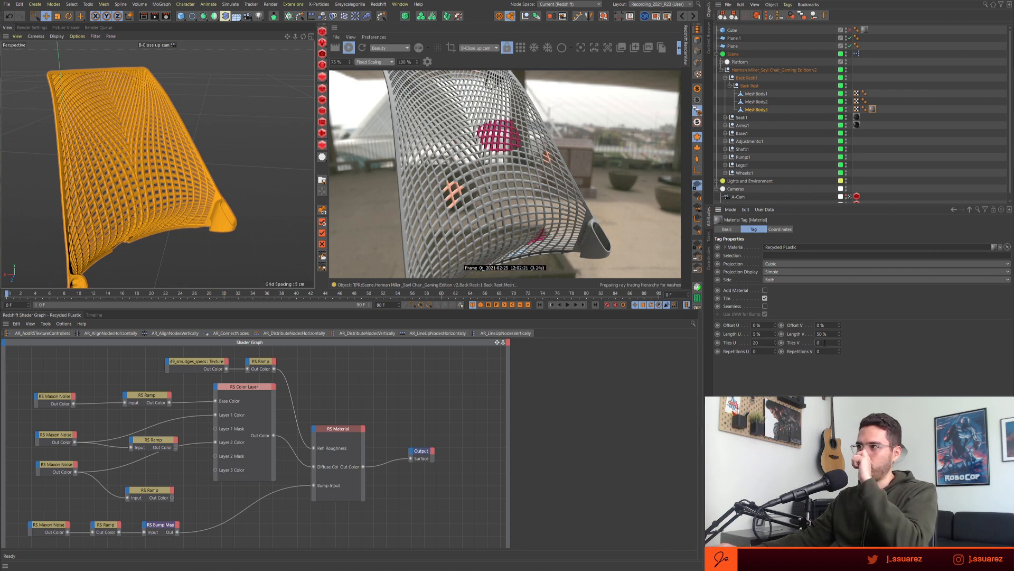
key(BackSpace)
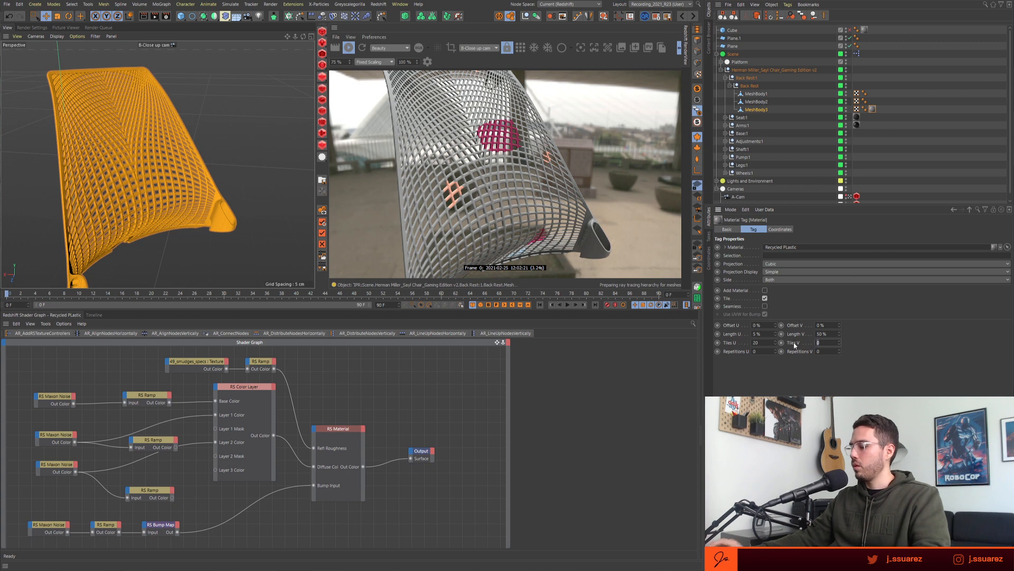
text(20)
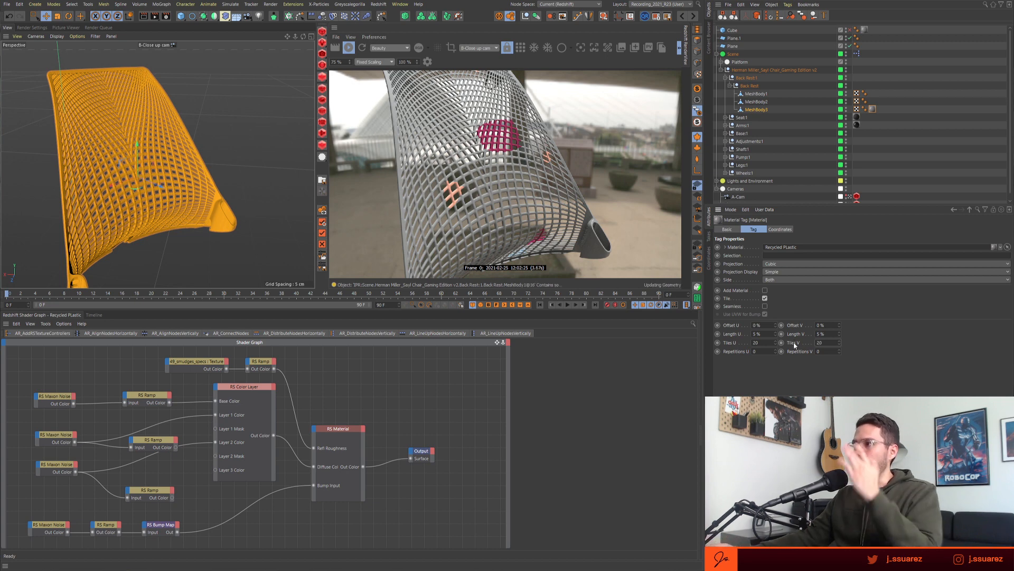
key(Return)
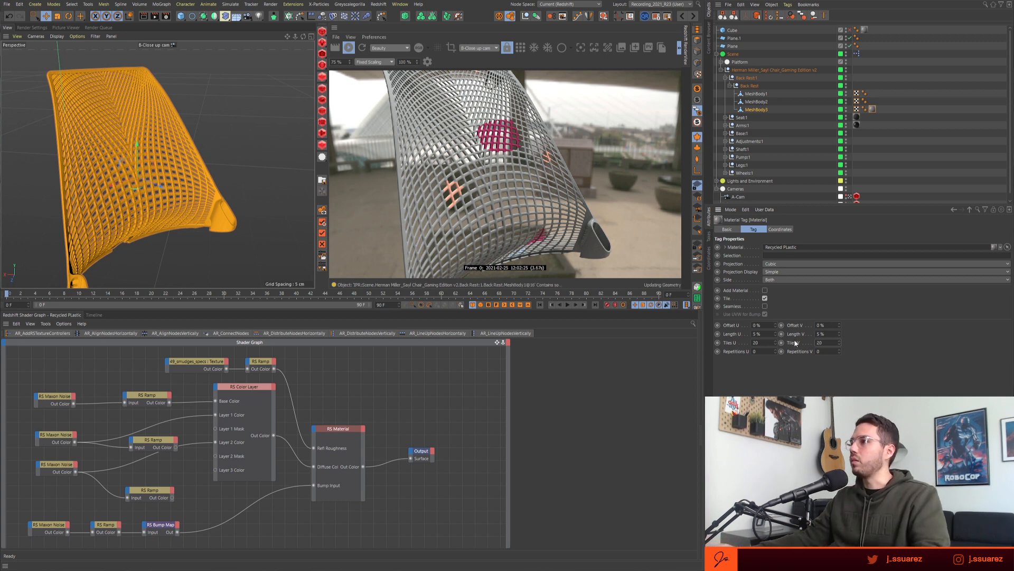
- Examine the isolated back rest mesh, its material tag, and the input settings of the Recycled Plastic material's Maxon Noise nodes
click(217, 121)
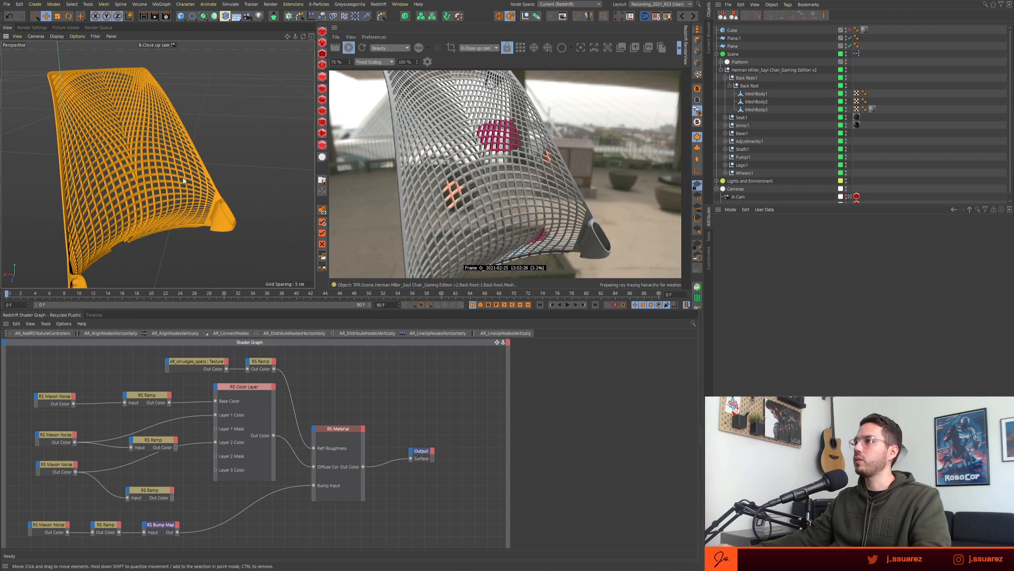
mouse_move(183, 178)
alt+mouse_down()
mouse_move(176, 190)
mouse_move(190, 195)
alt+mouse_up()
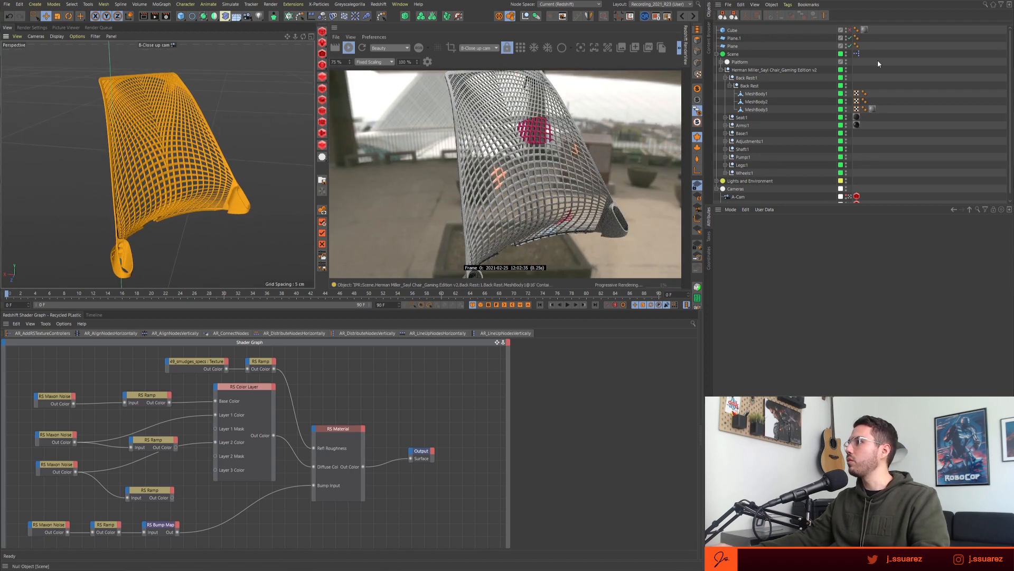
click(873, 109)
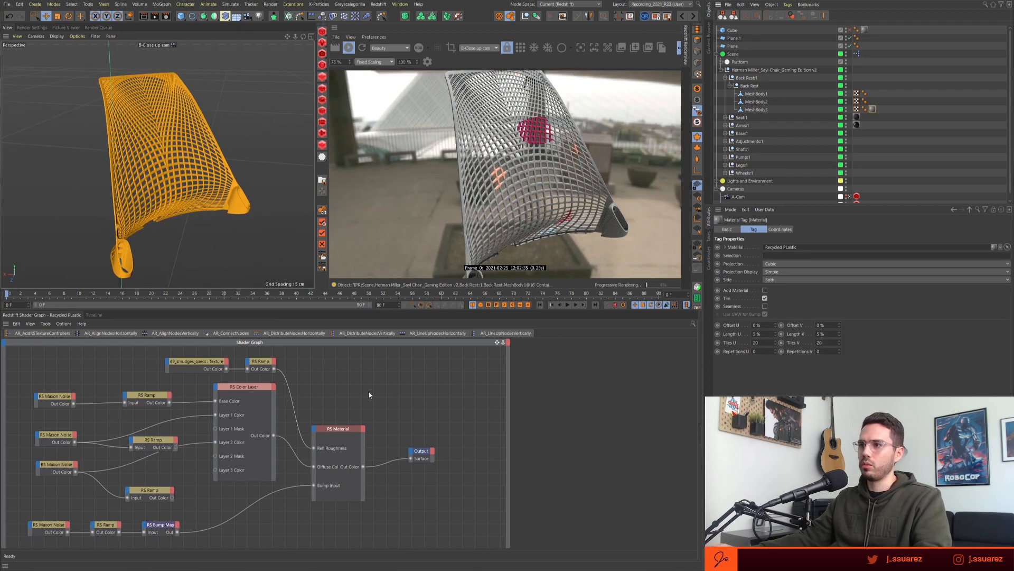
click(52, 378)
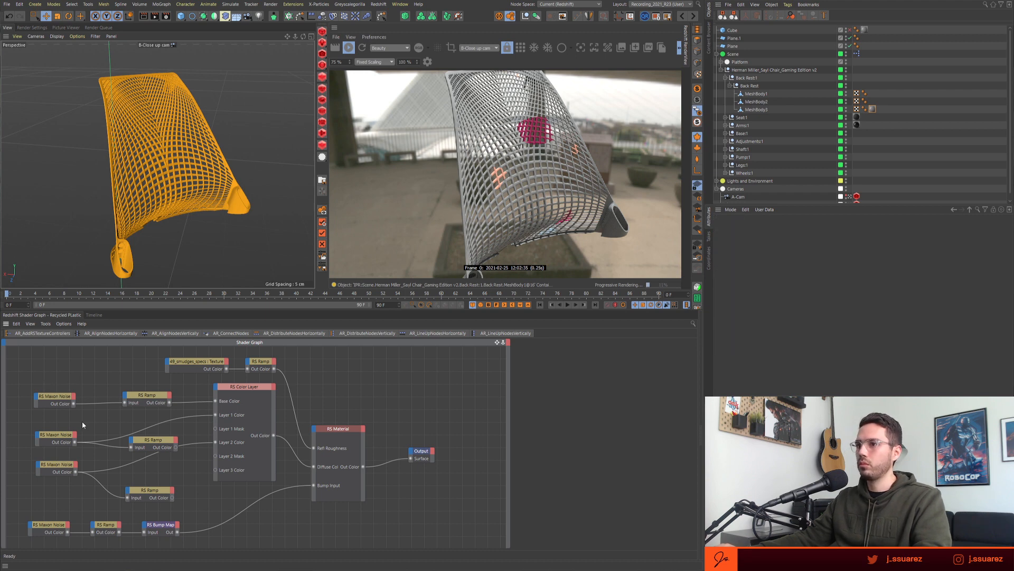
alt+middle_drag(96, 438, 188, 423)
drag(137, 511, 147, 510)
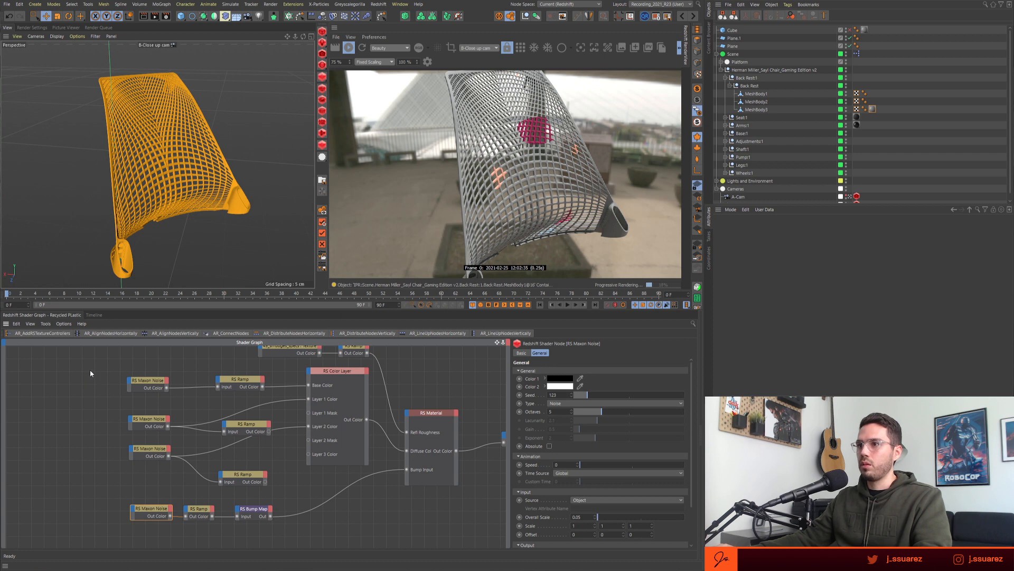
drag(90, 373, 138, 538)
click(34, 335)
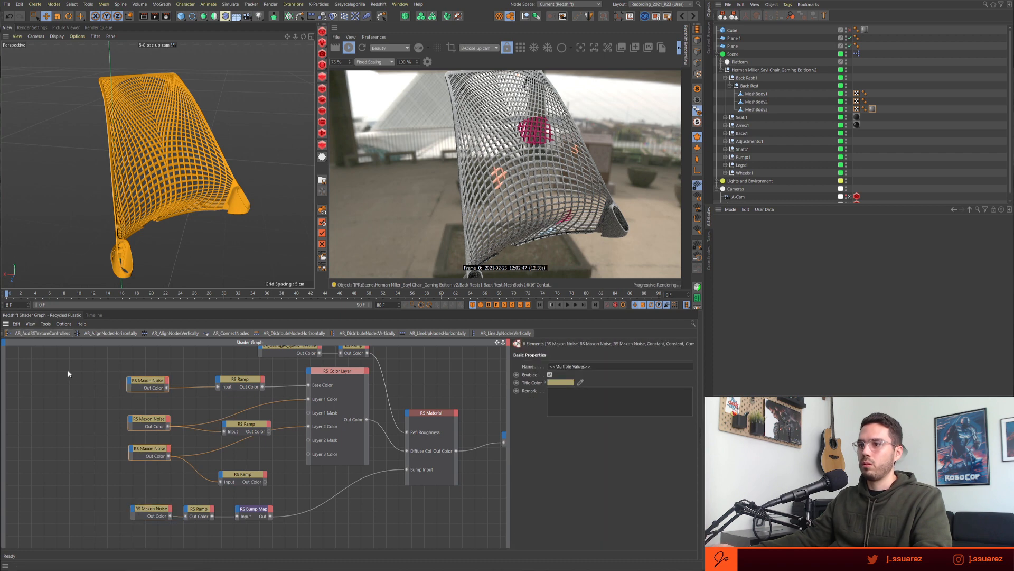
click(112, 366)
click(146, 382)
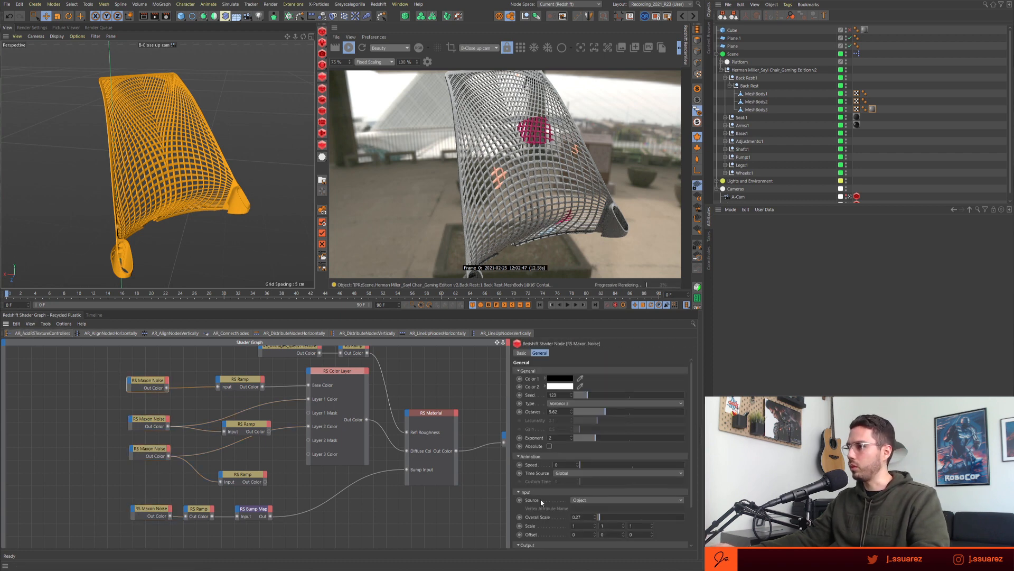
scroll(533, 495, down, 3)
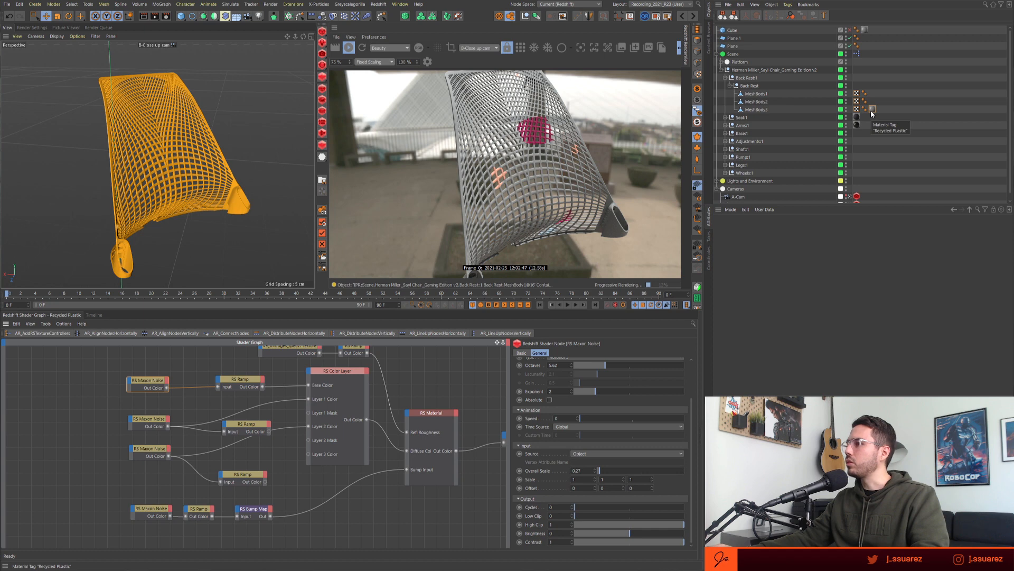
- Reveal the material list beside the shader graph and rename the Recycled Plastic graph's RS Material node to "recycled plastic"
click(444, 423)
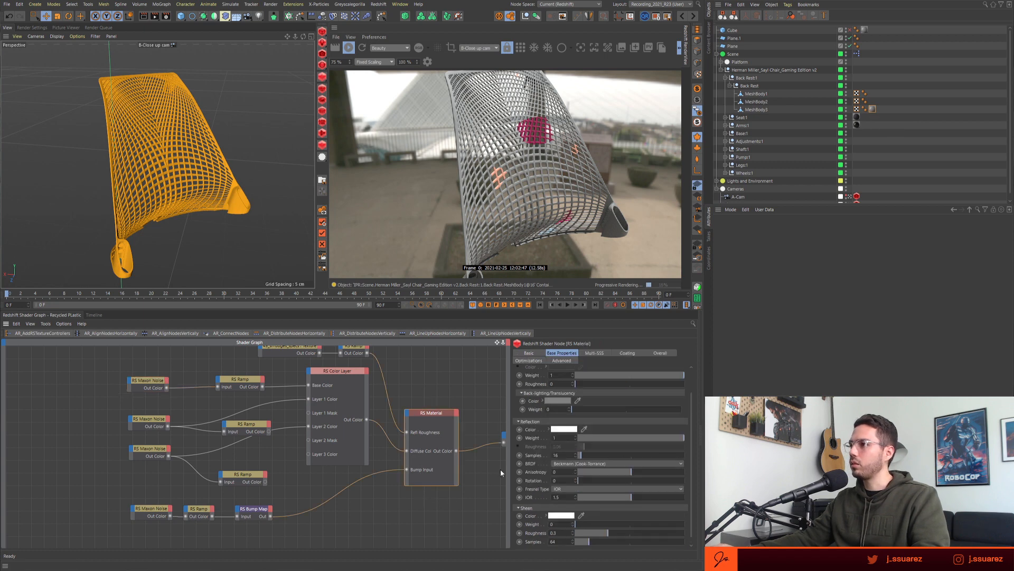
click(526, 354)
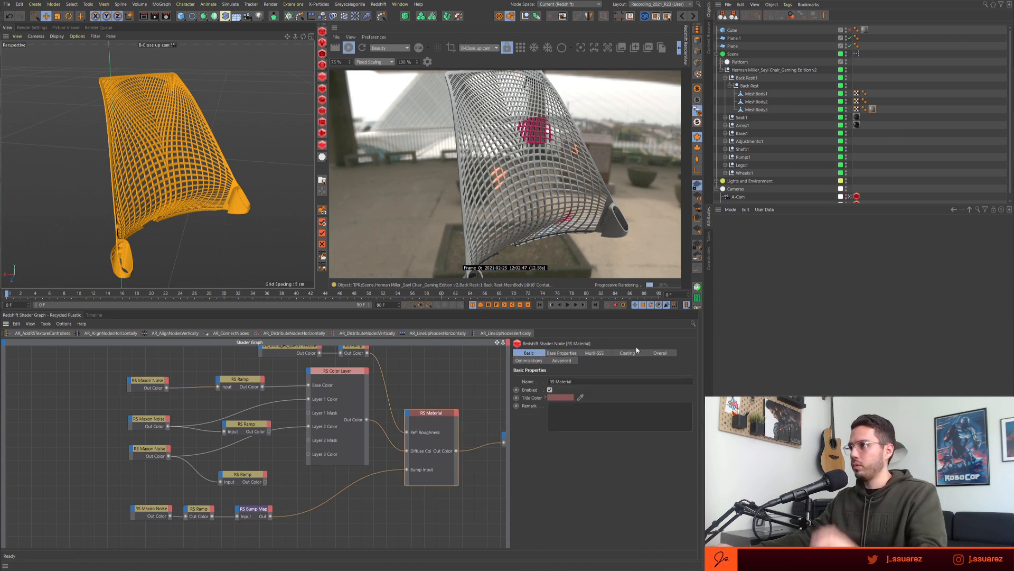
drag(701, 401, 609, 400)
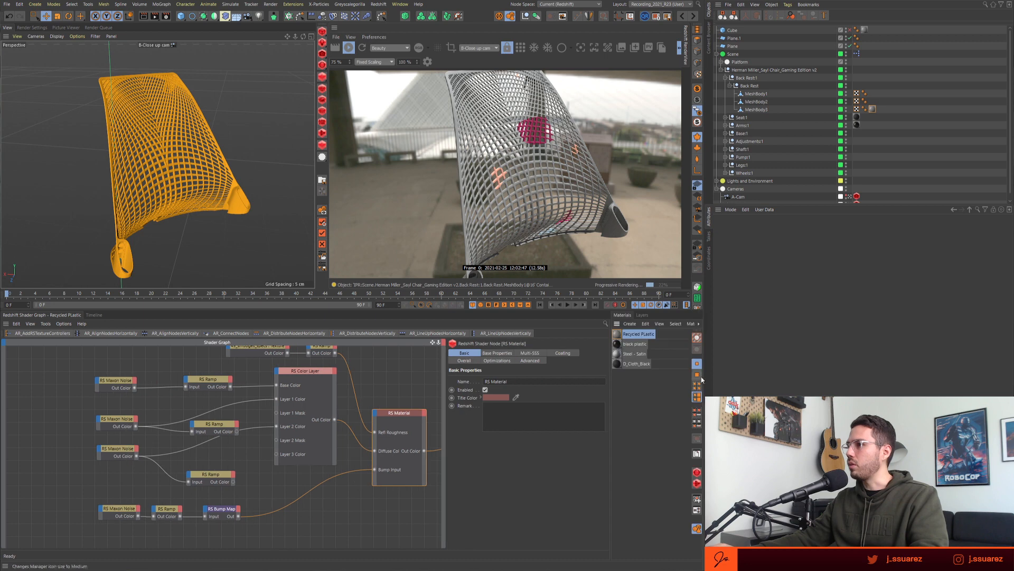
click(629, 344)
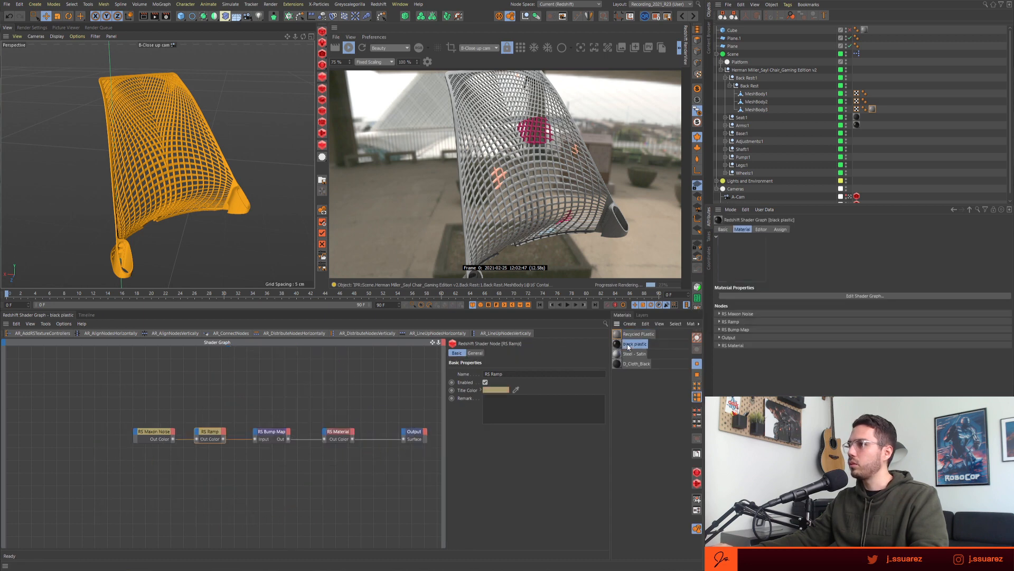
click(629, 334)
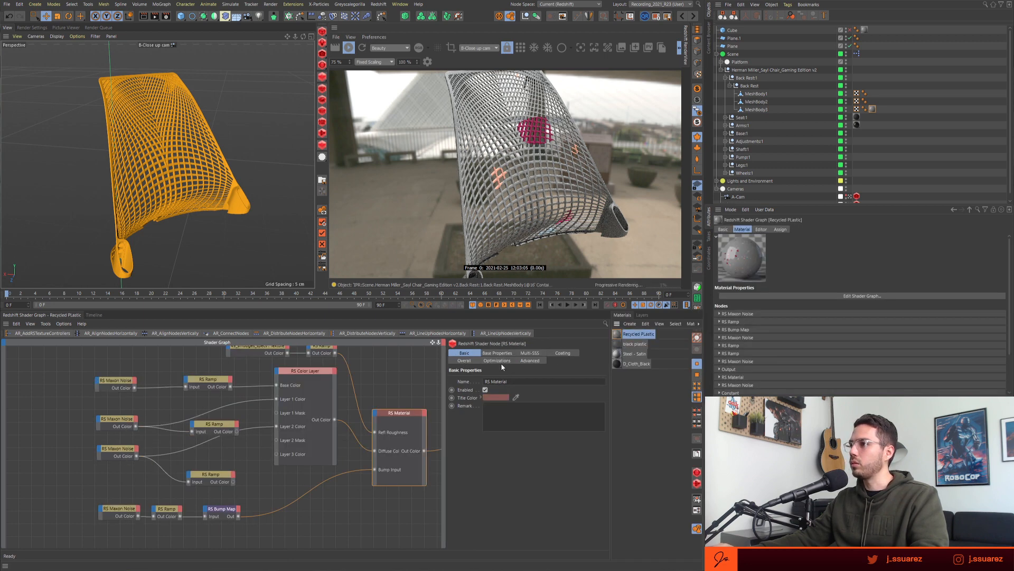
text(recycl)
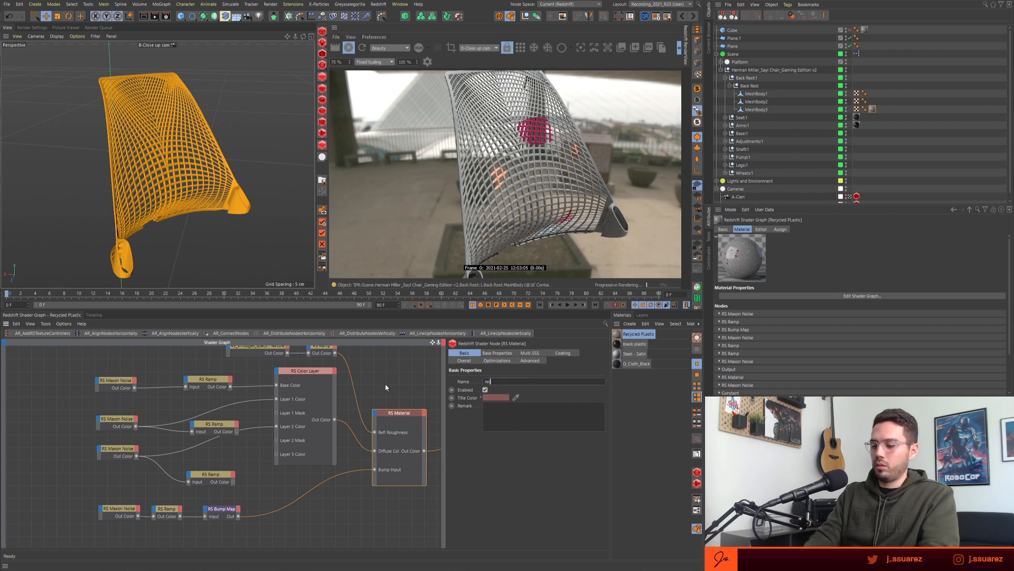
text(ed plastic)
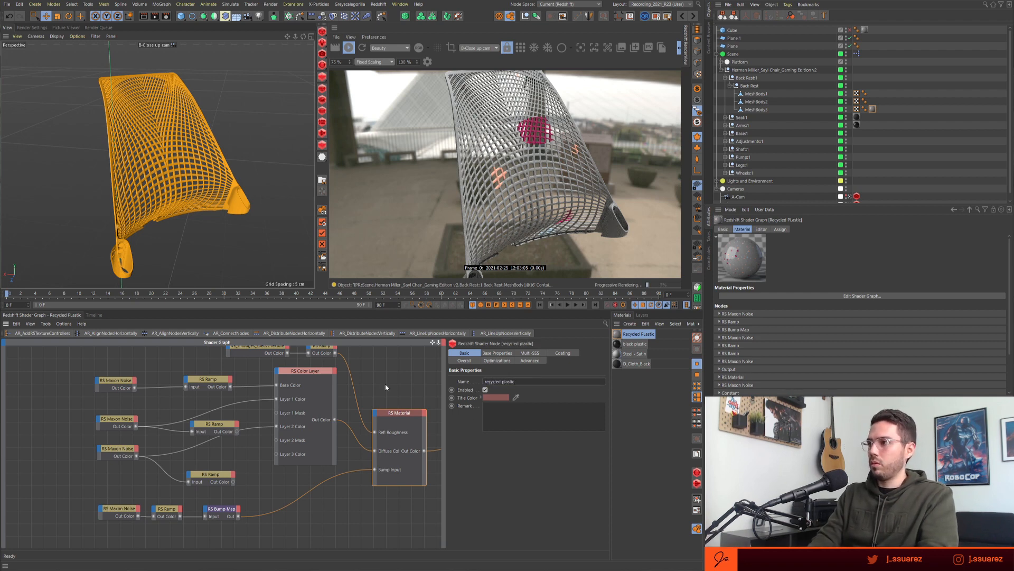
key(Return)
click(386, 388)
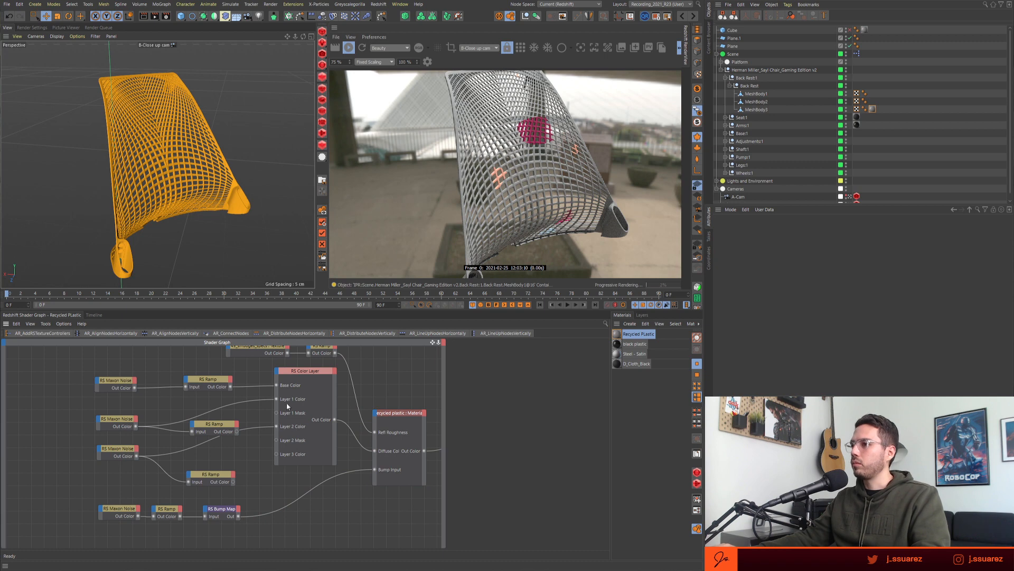
- Set the overall scale of the Maxon Noise node that drives the Color Layer's base color to 0.005
click(115, 384)
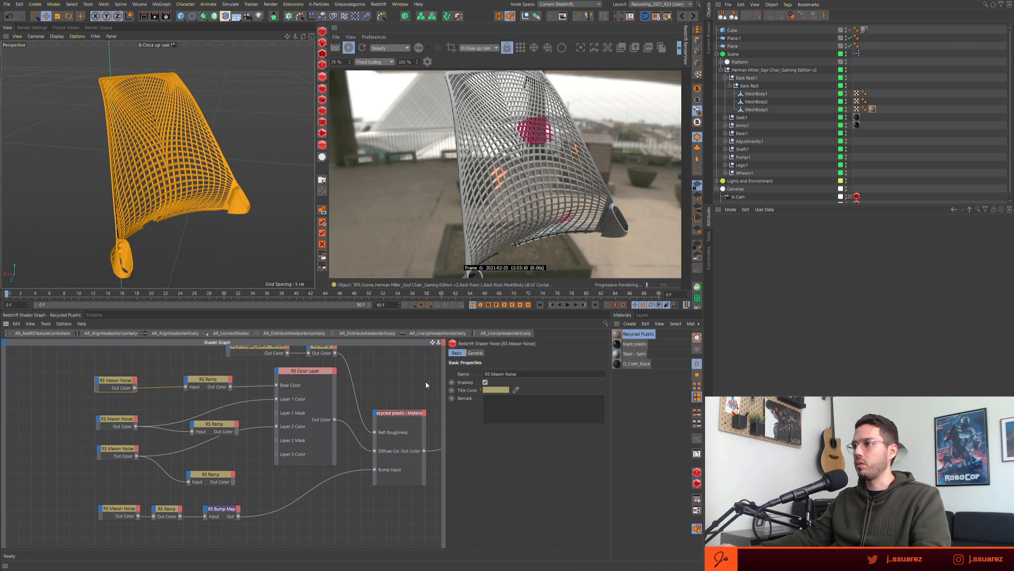
click(475, 353)
scroll(497, 476, down, 2)
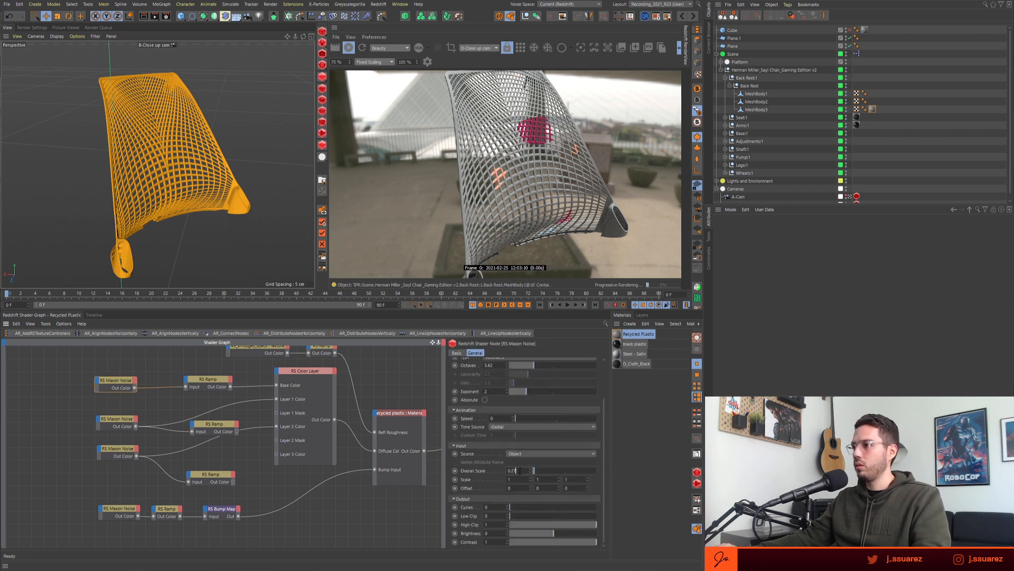
drag(520, 470, 465, 473)
text(0.005)
key(Return)
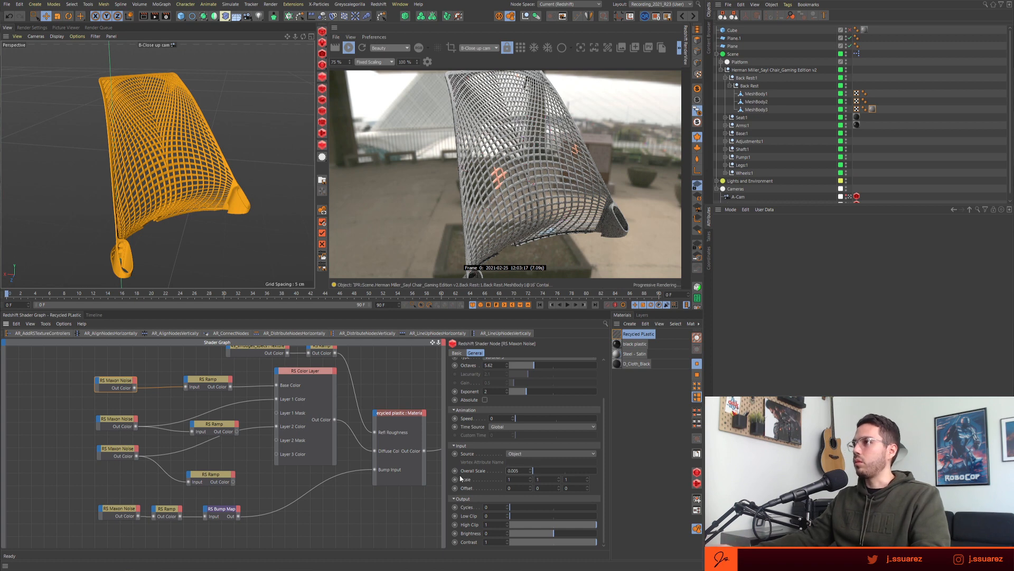
- Select all four Maxon Noise nodes in the Recycled Plastic graph and set their overall scale to 0.005 together
click(116, 418)
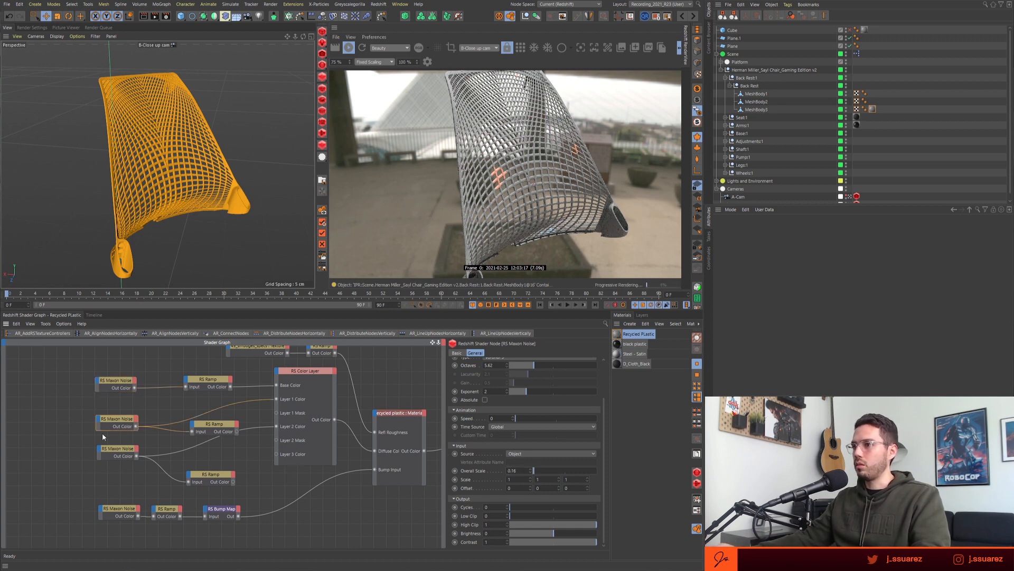
drag(74, 373, 142, 531)
double_click(519, 469)
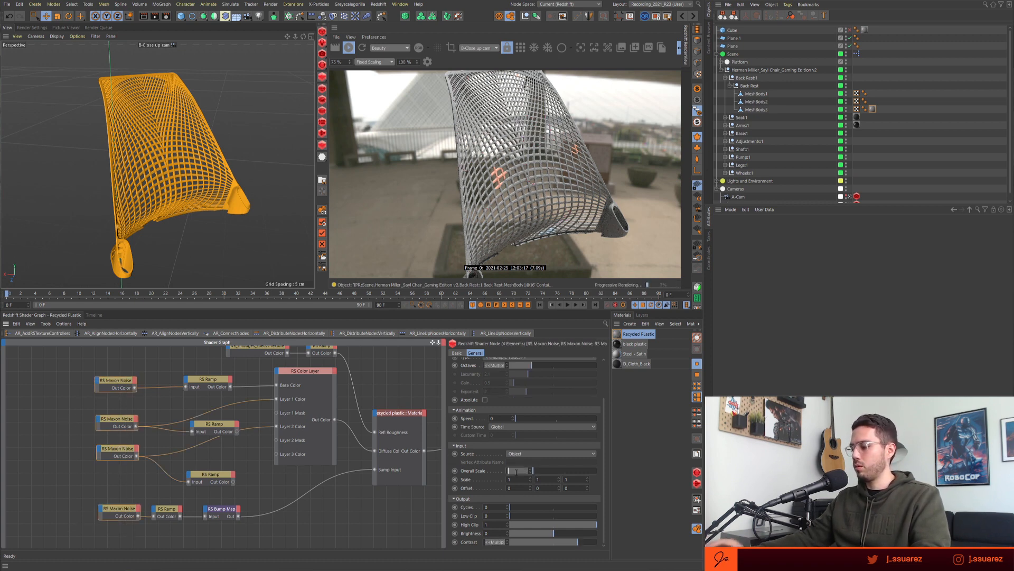
text(0.005)
key(Return)
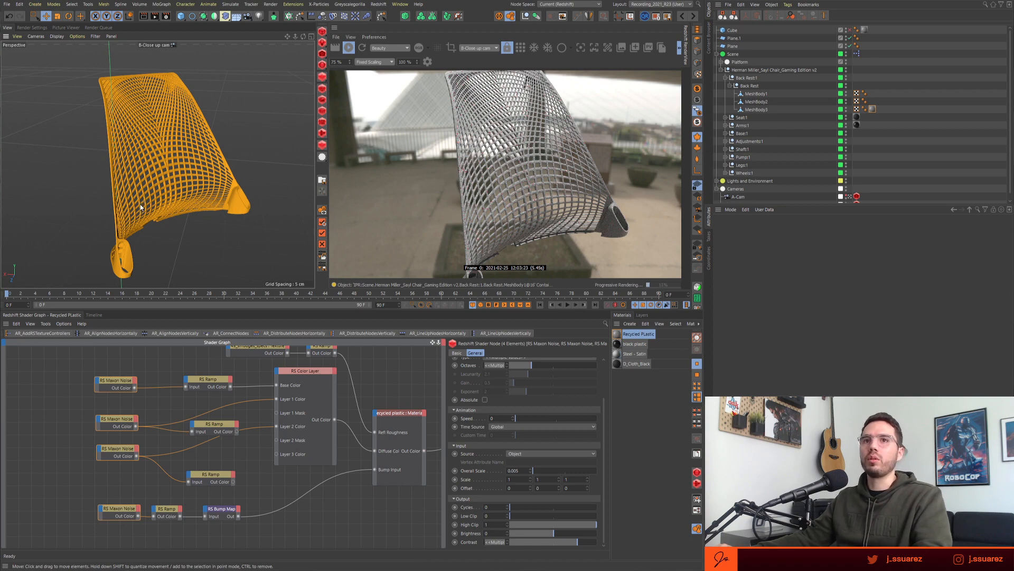
- Try an overall scale of 0.008 on the four selected Maxon Noise nodes and settle on 0.015
scroll(158, 185, up, 10)
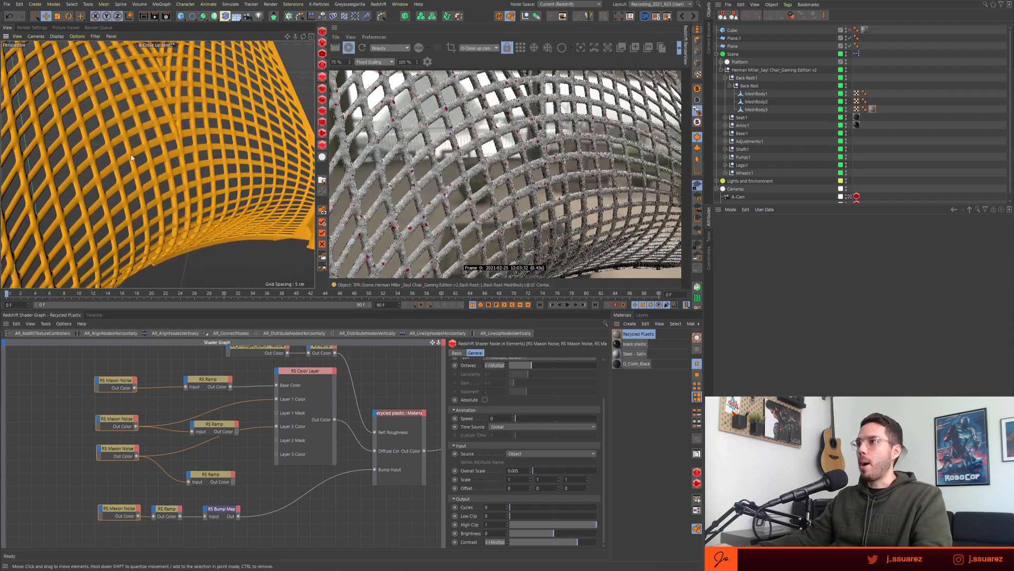
alt+drag(131, 157, 242, 202)
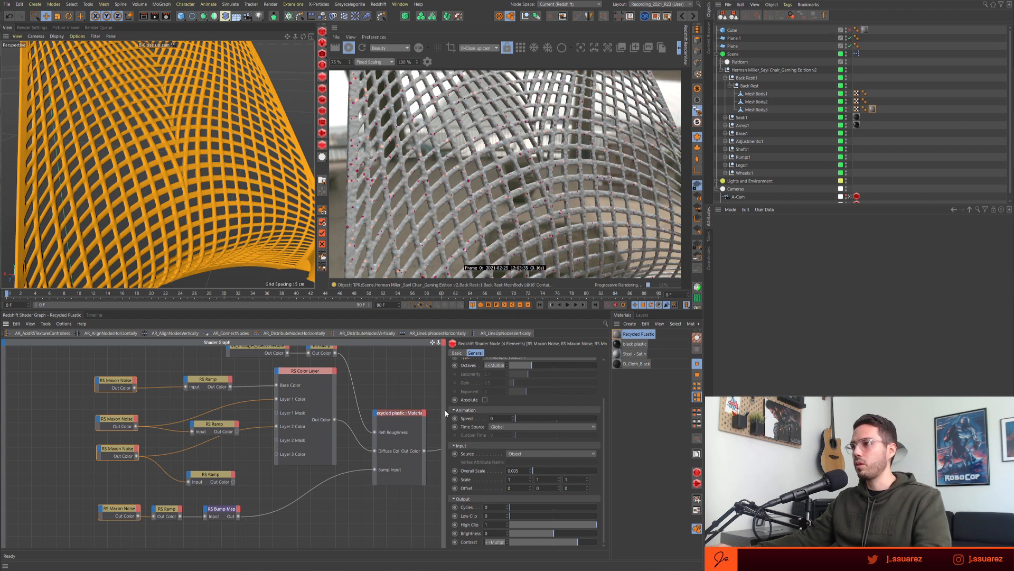
drag(445, 410, 437, 411)
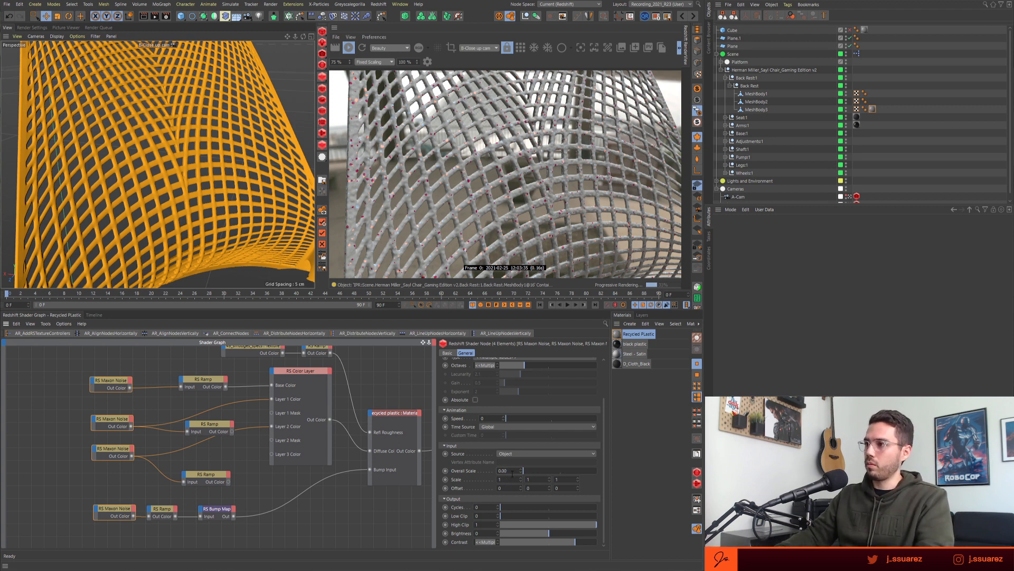
key(BackSpace)
text(8)
key(Return)
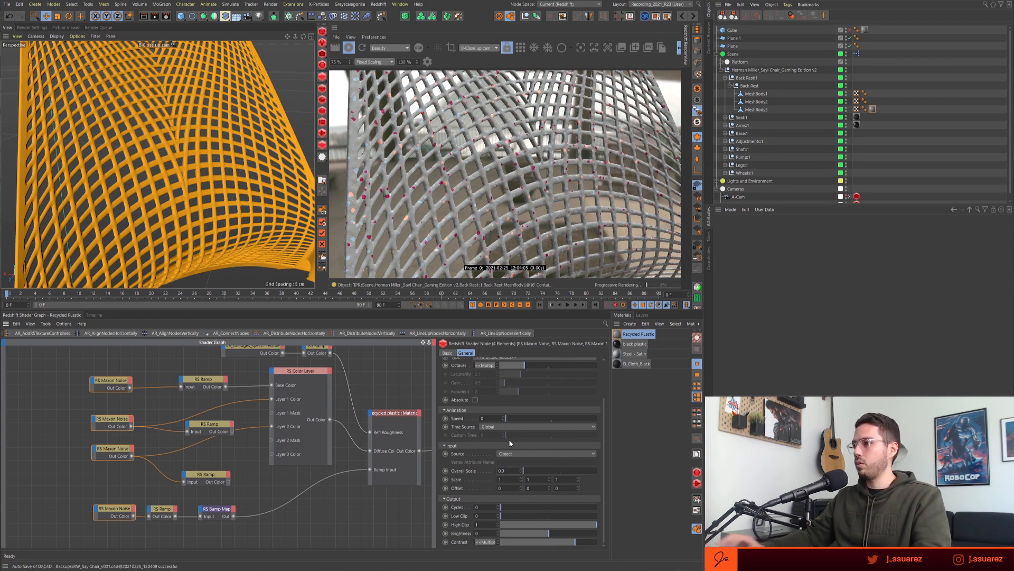
click(61, 436)
middle_drag(56, 401, 68, 420)
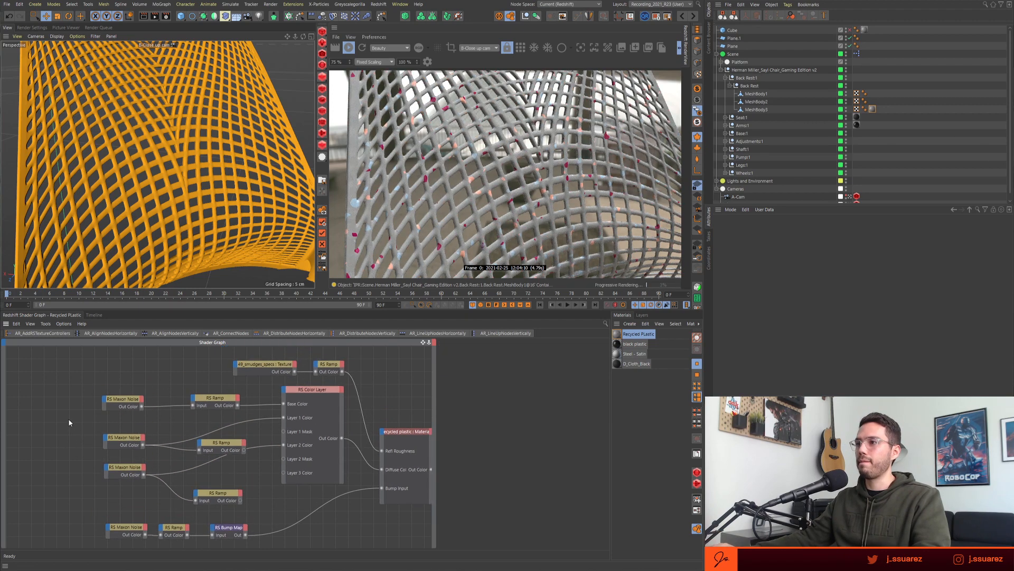
middle_drag(301, 429, 195, 419)
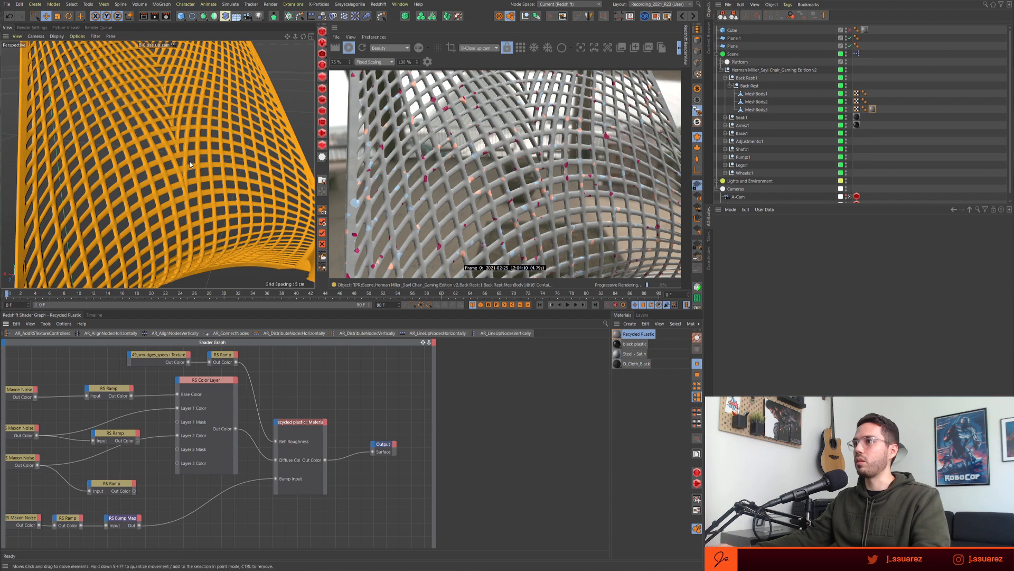
- Check the settings of the ramps and Maxon Noise nodes that feed the Color Layer, and widen the node settings area
scroll(234, 185, down, 3)
alt+drag(234, 184, 178, 200)
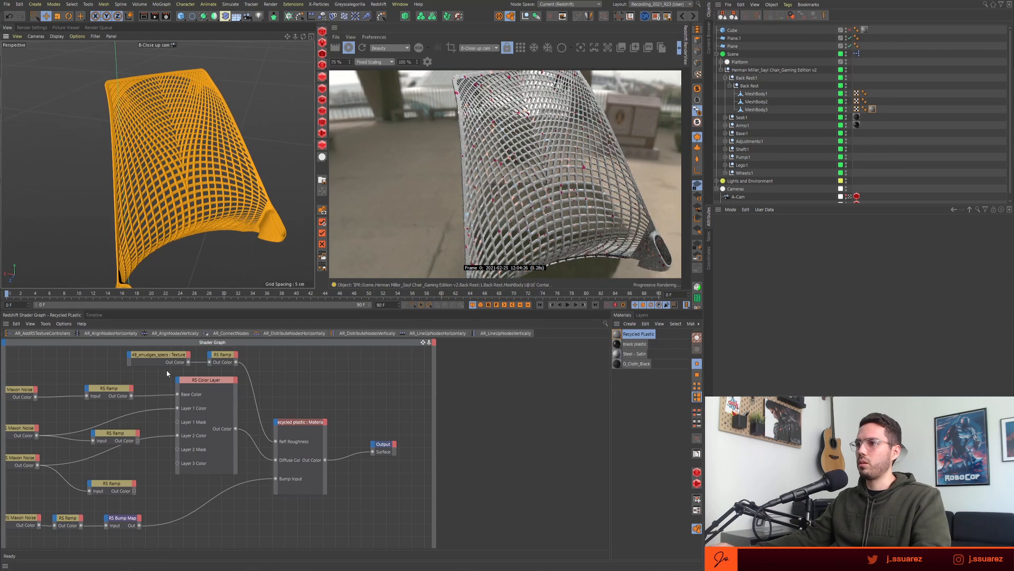
click(114, 391)
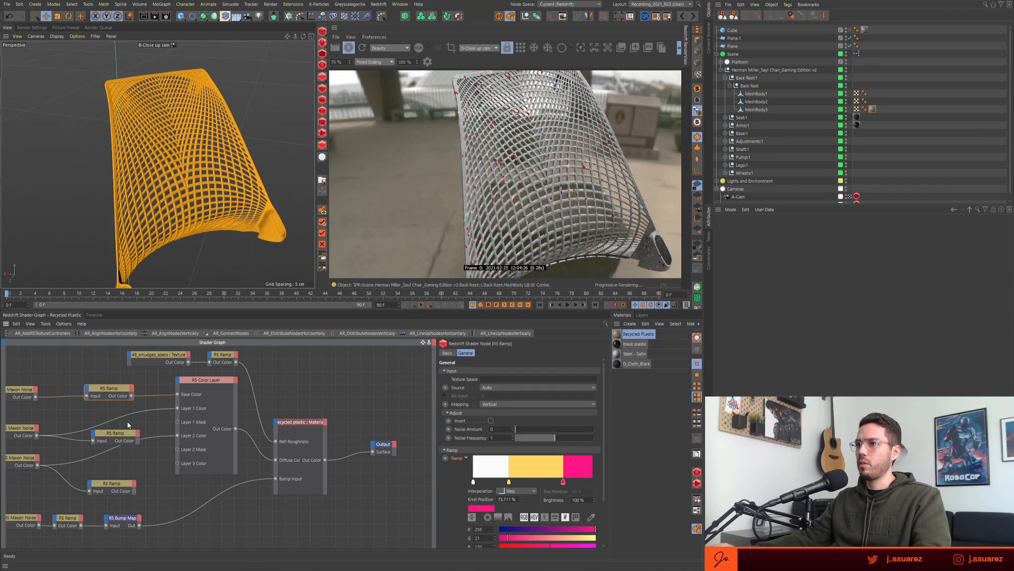
middle_drag(63, 416, 100, 392)
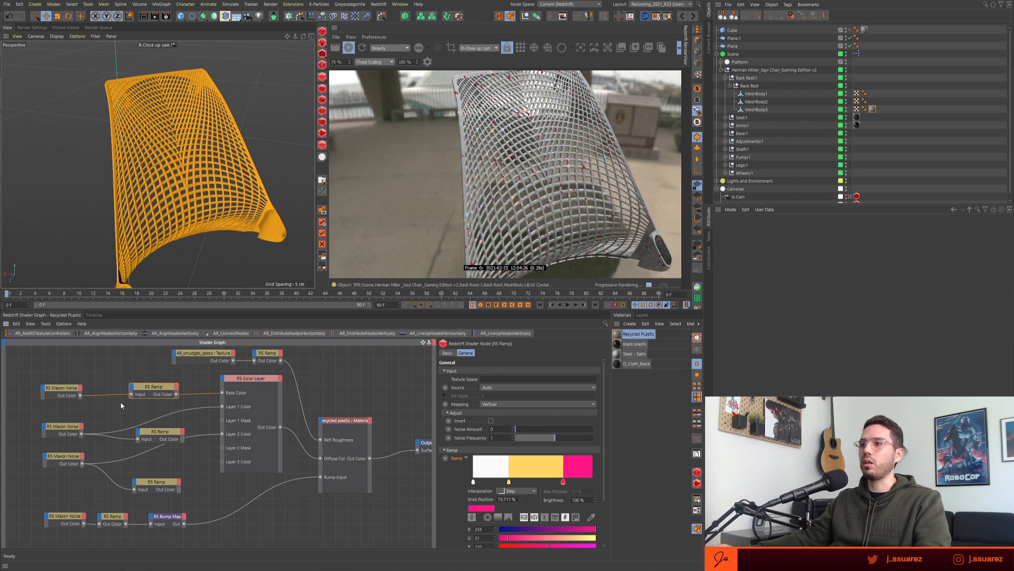
drag(117, 379, 161, 401)
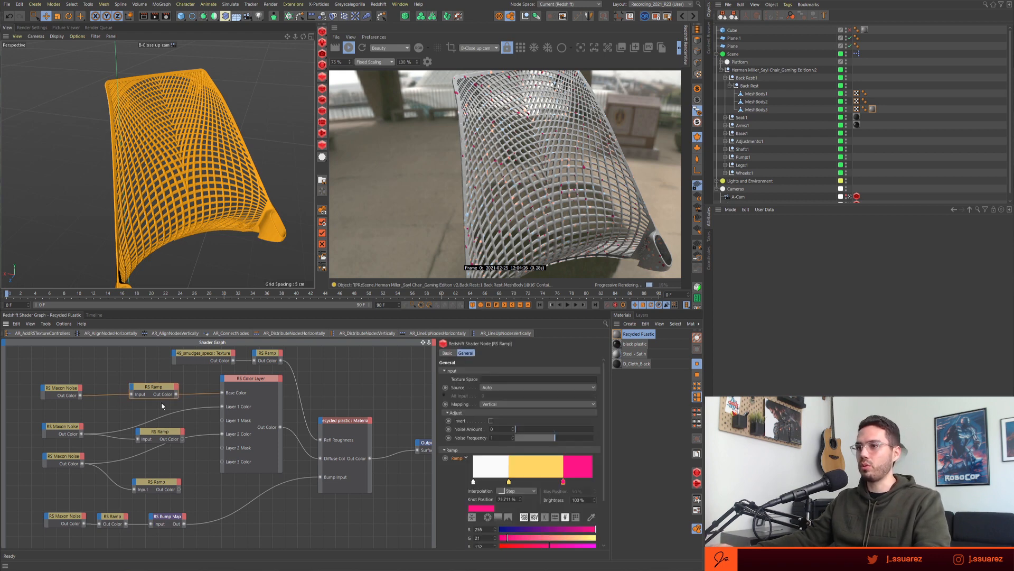
click(161, 431)
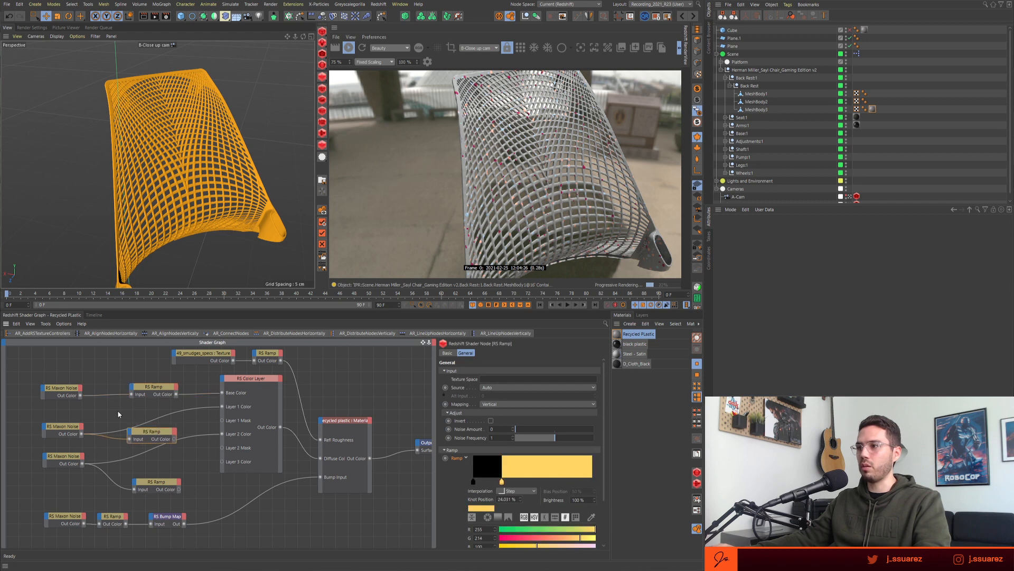
drag(155, 432, 159, 433)
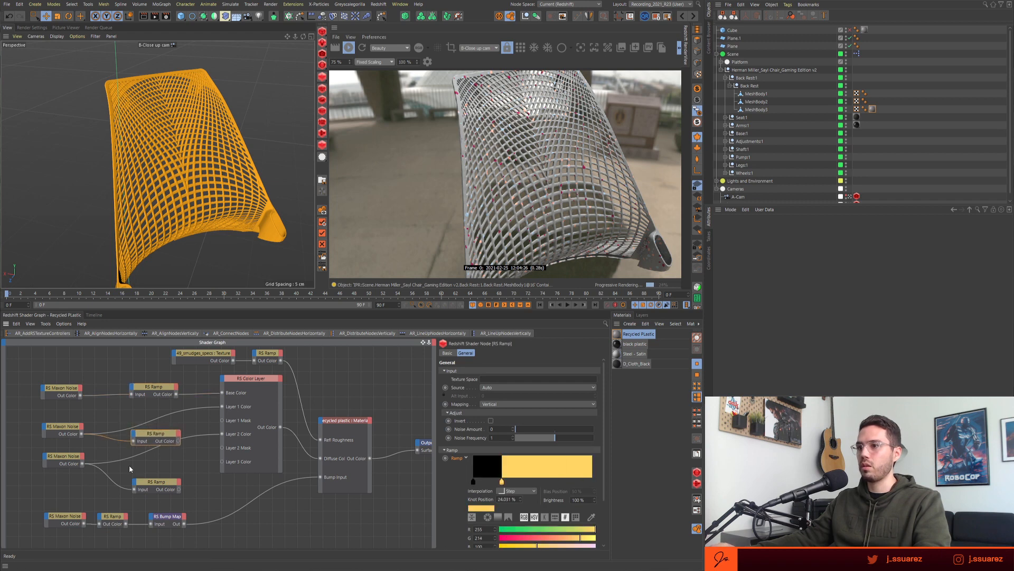
click(181, 489)
drag(62, 430, 61, 428)
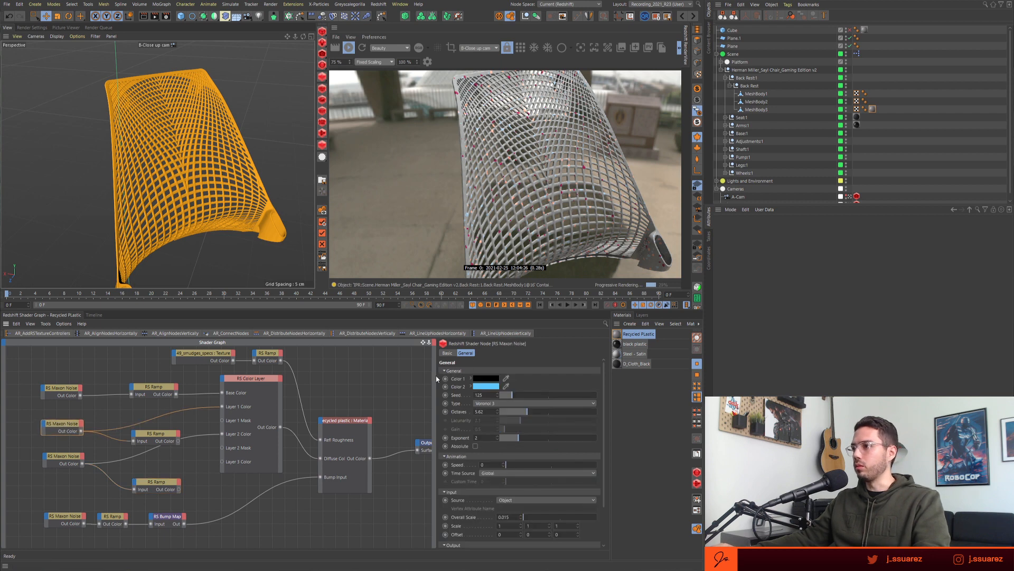
drag(436, 375, 407, 373)
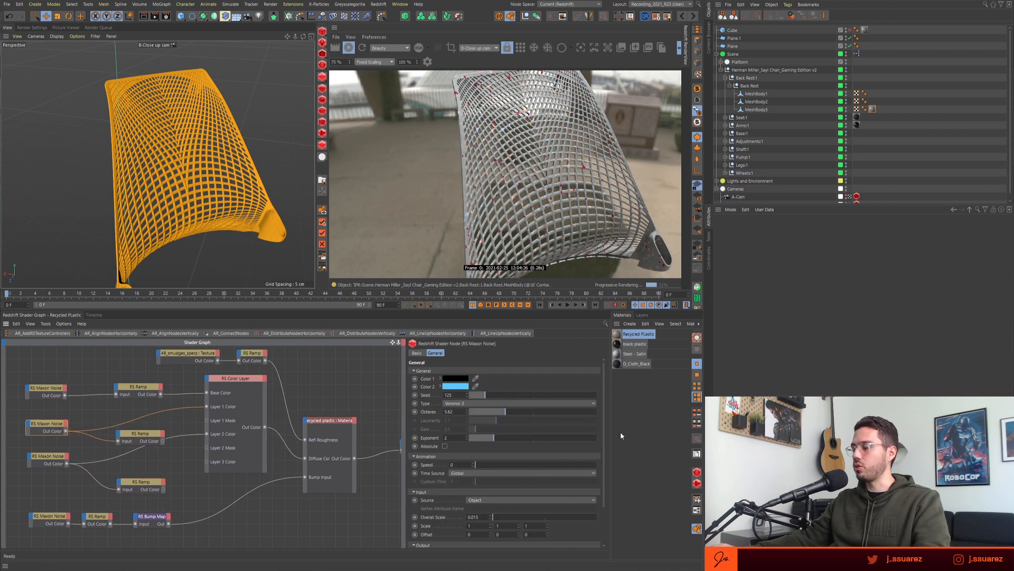
scroll(603, 366, down, 3)
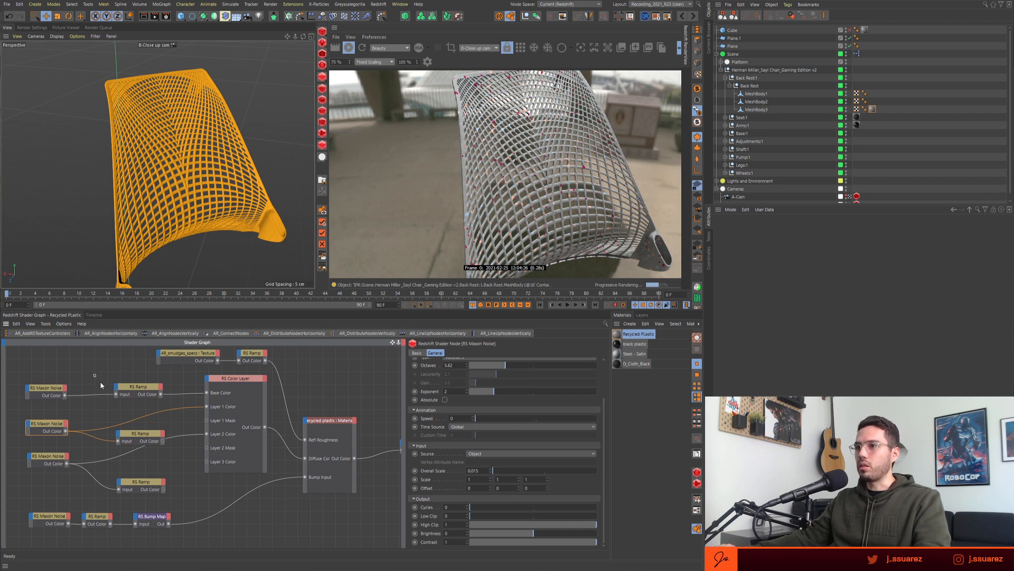
- Recolor the first knot of the Color Layer's base color ramp to orange with hue 22°, saturation 97% and value 98%
click(134, 387)
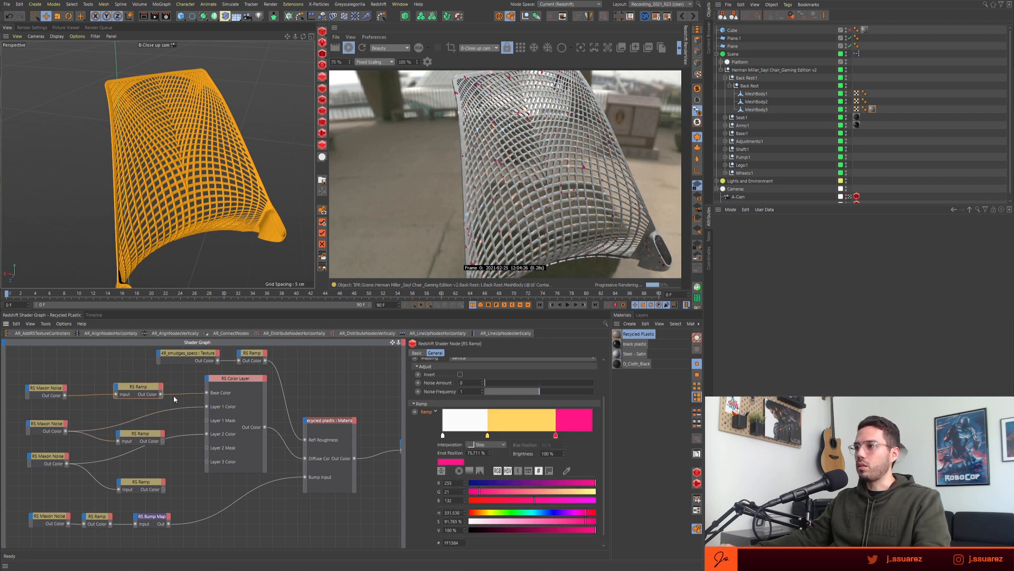
click(443, 436)
drag(535, 525, 466, 523)
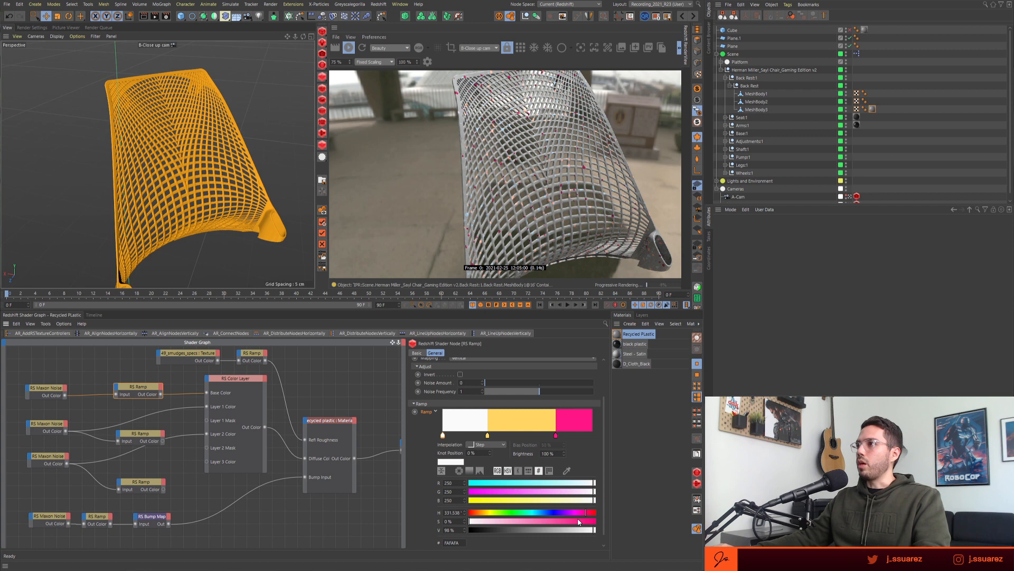
drag(483, 513, 594, 524)
drag(482, 513, 478, 518)
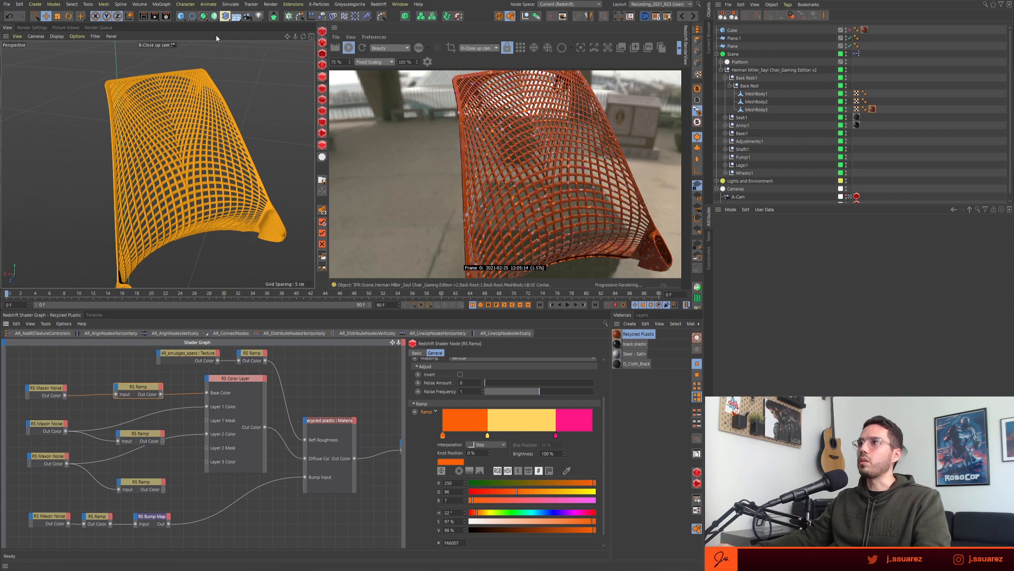
- Preview the base color ramp and its Maxon Noise on the mesh by wiring each one in turn into the Output's Surface
alt+drag(190, 112, 190, 159)
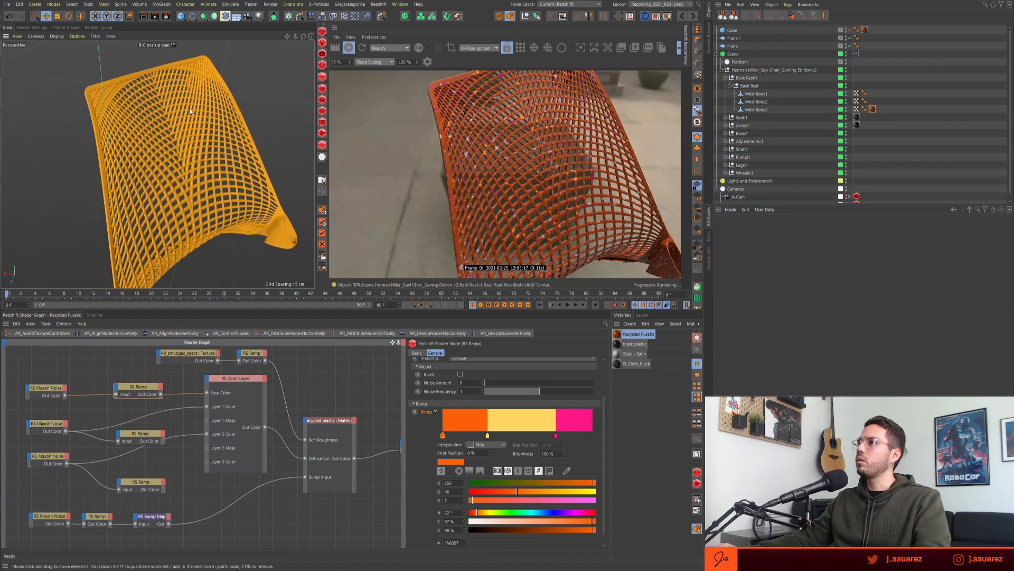
scroll(169, 94, up, 6)
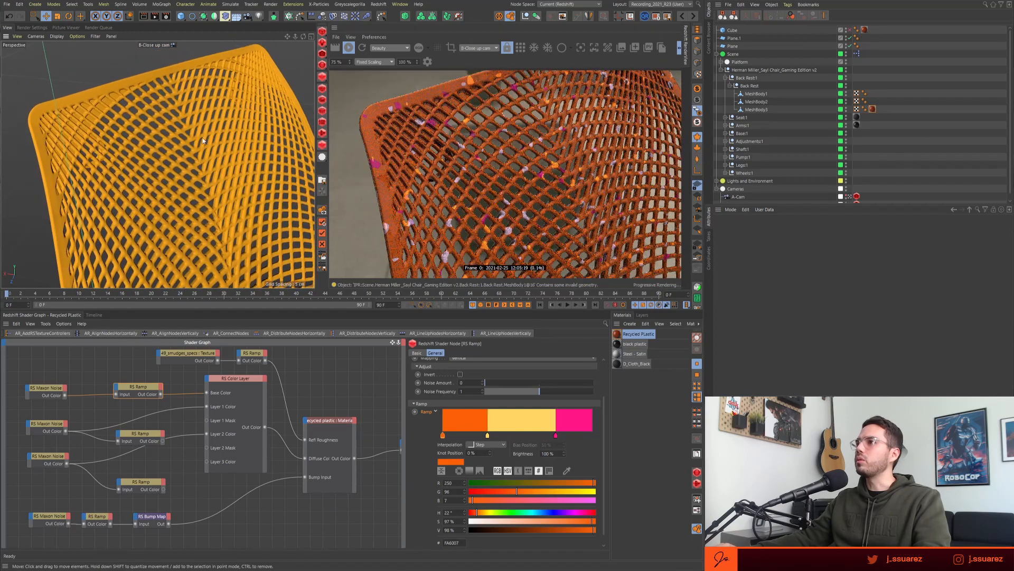
scroll(203, 140, down, 2)
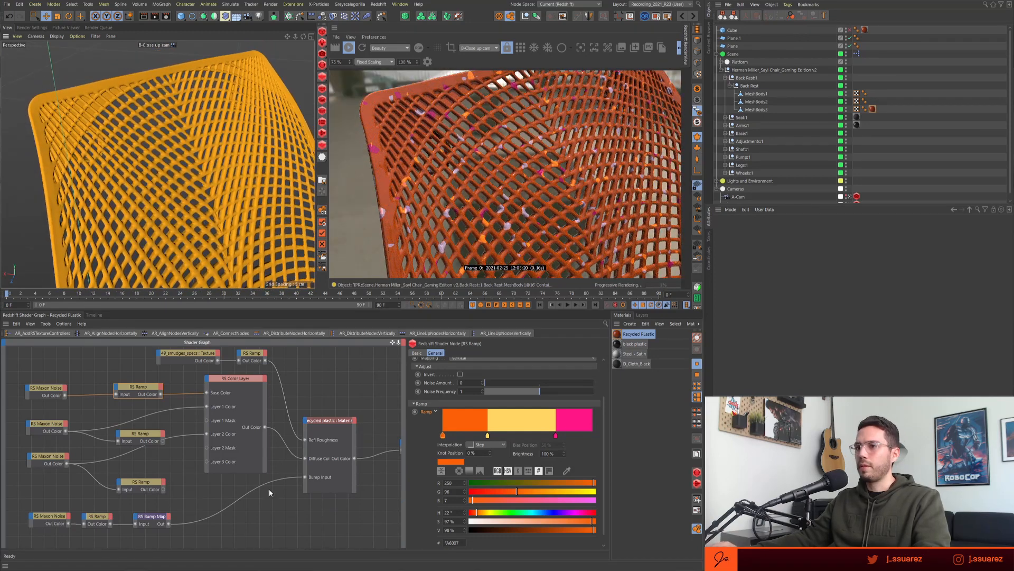
click(39, 388)
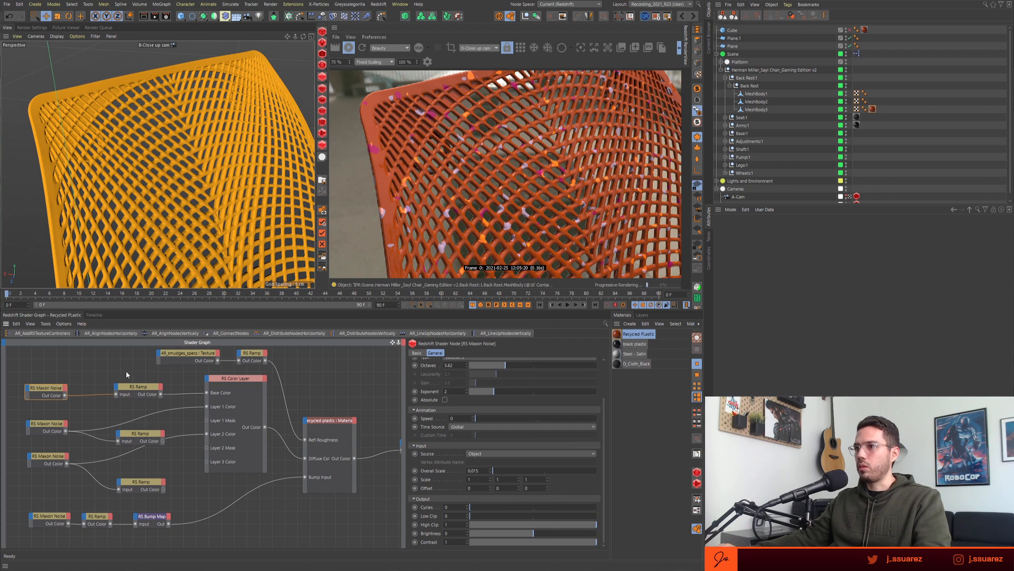
click(141, 392)
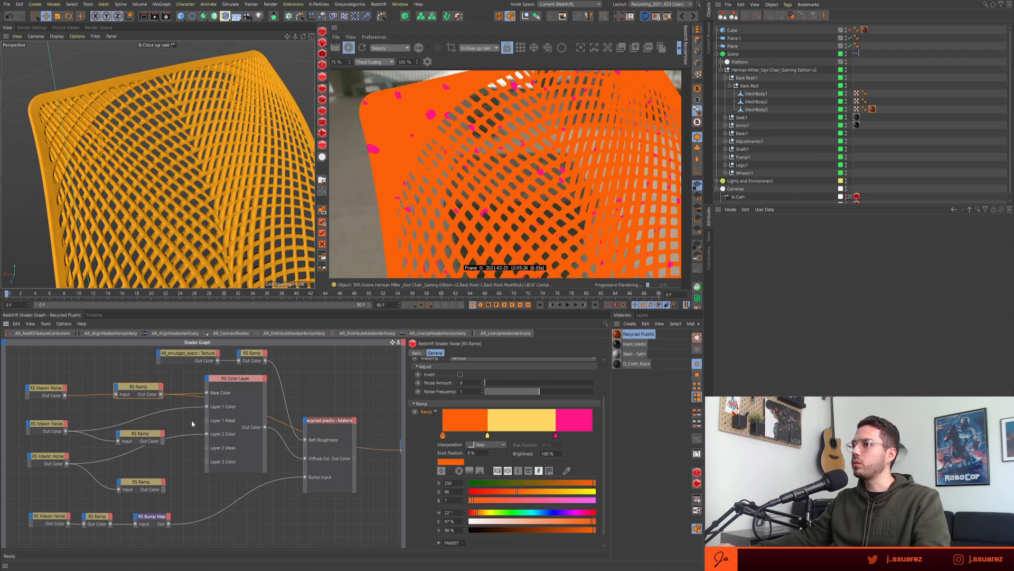
drag(138, 390, 134, 389)
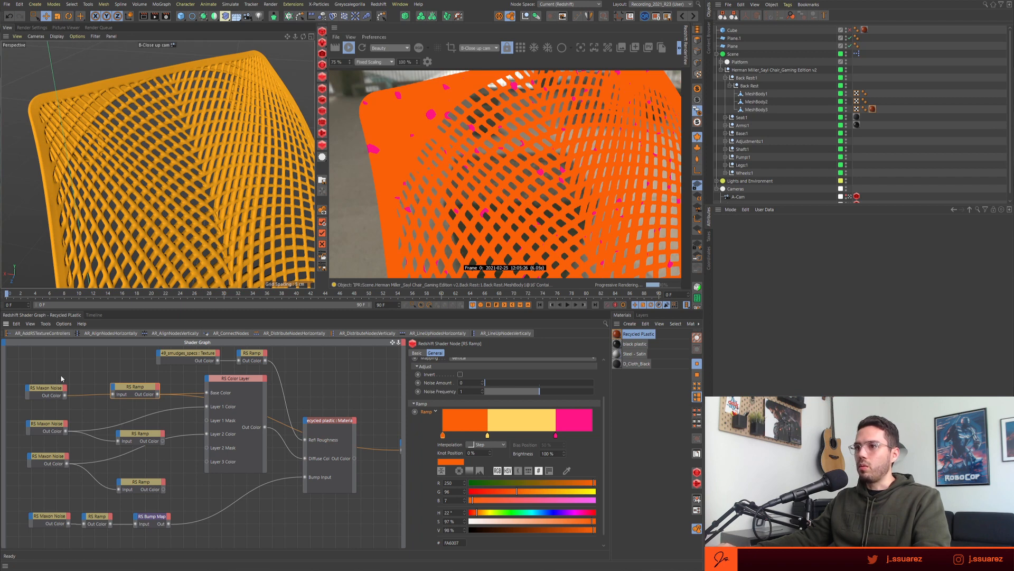
click(62, 396)
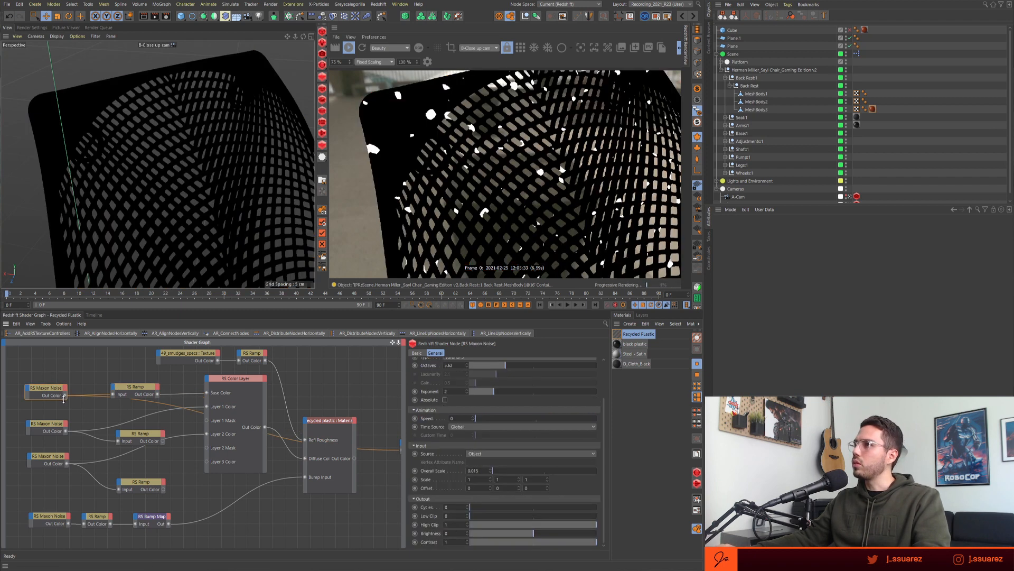
- Reshape the base color Maxon Noise with 2.2 octaves, the Voronoi 1 type and a contrast of 0.68, trying other noise types on the way
drag(596, 543, 536, 547)
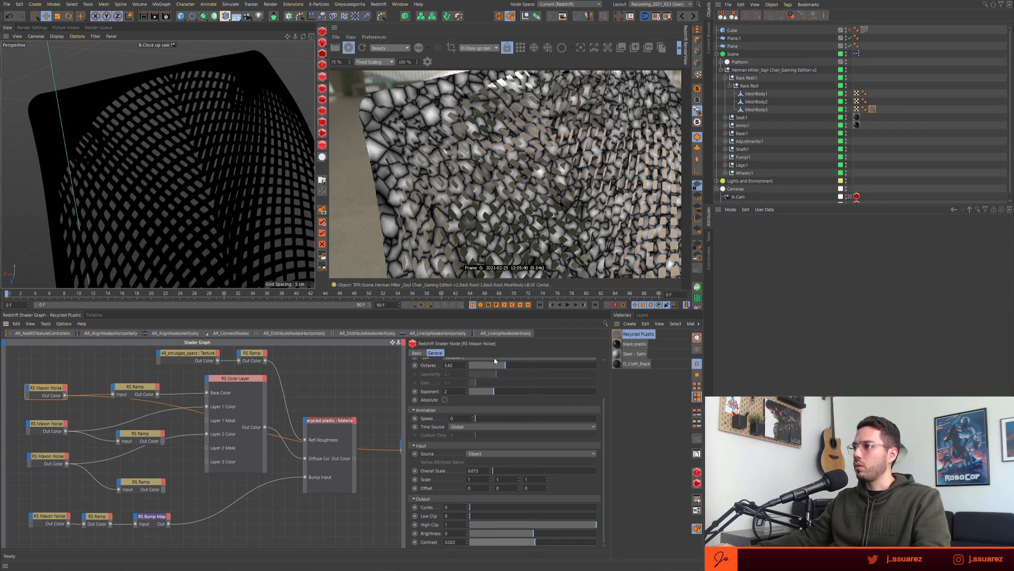
drag(494, 365, 475, 369)
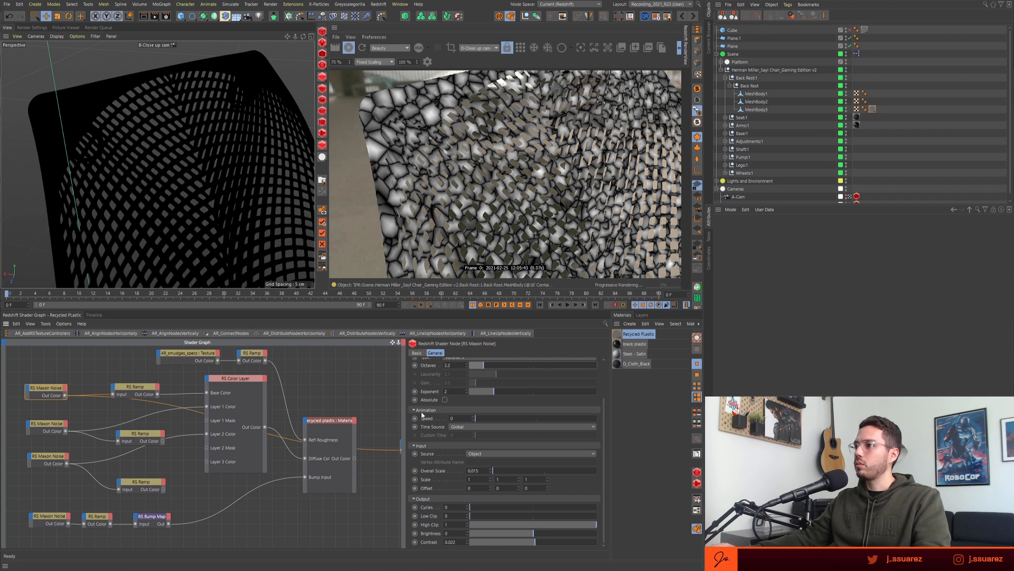
scroll(432, 436, up, 2)
scroll(476, 406, down, 1)
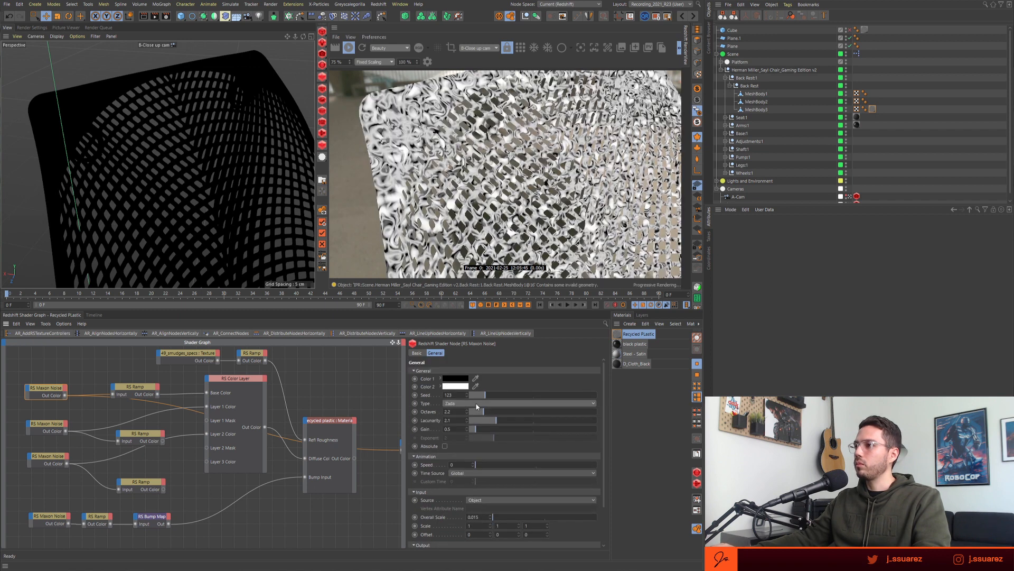
scroll(476, 406, up, 1)
scroll(477, 406, up, 2)
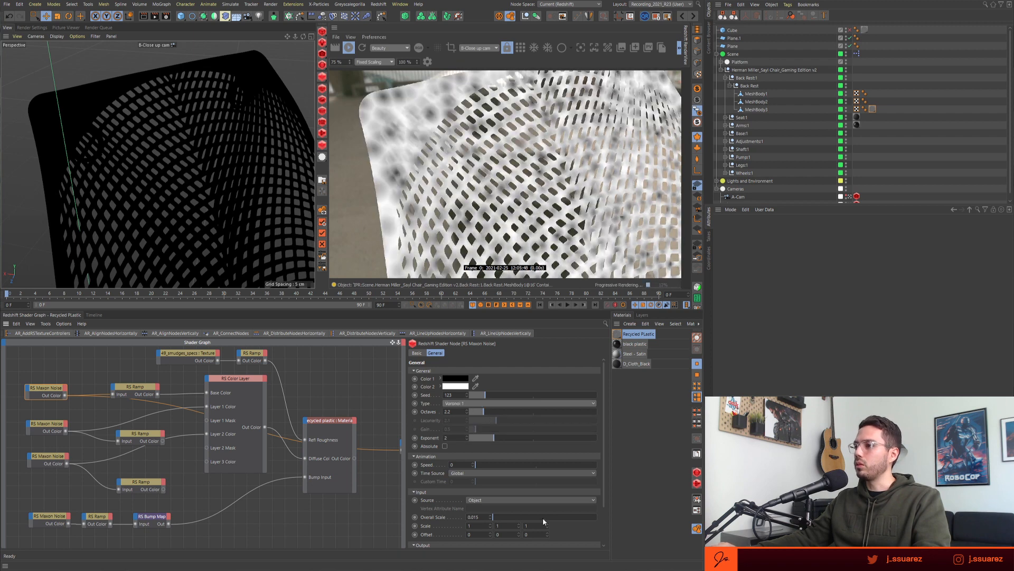
scroll(454, 515, down, 2)
drag(541, 541, 577, 544)
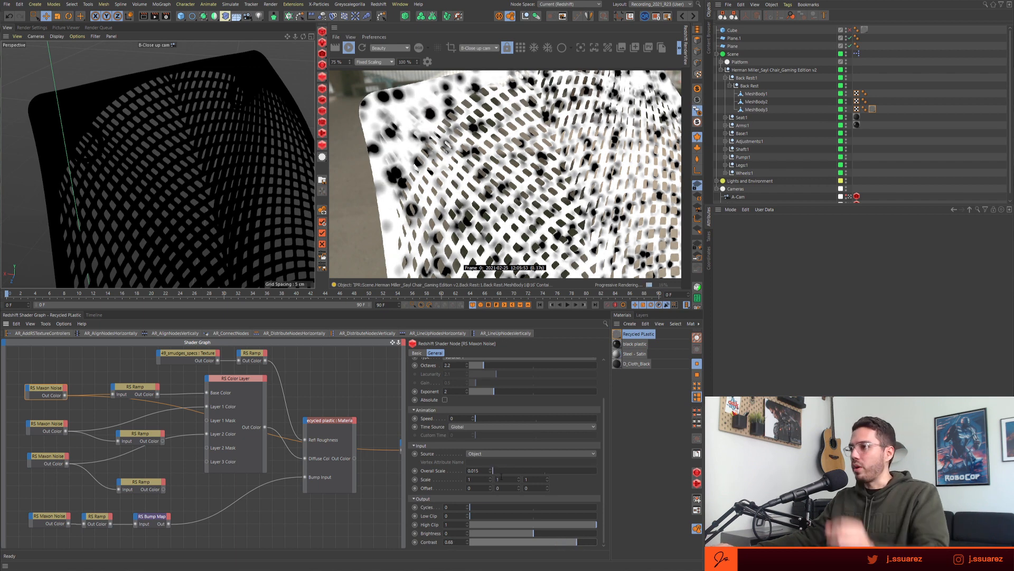
scroll(501, 389, up, 2)
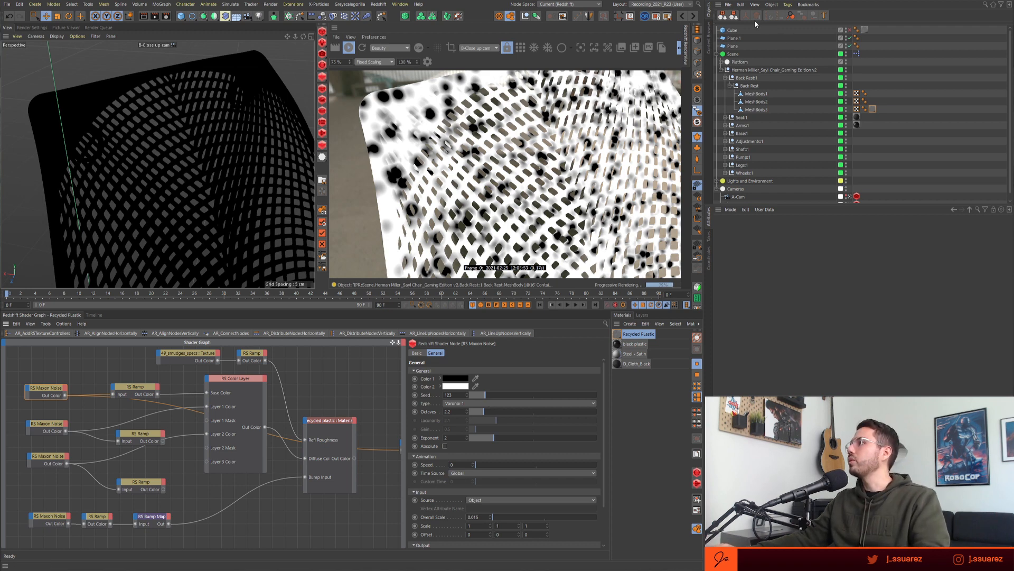
- Open the MSMC - Redshift library in an enlarged Content Browser and show its folders as a list
click(709, 39)
drag(828, 203, 837, 293)
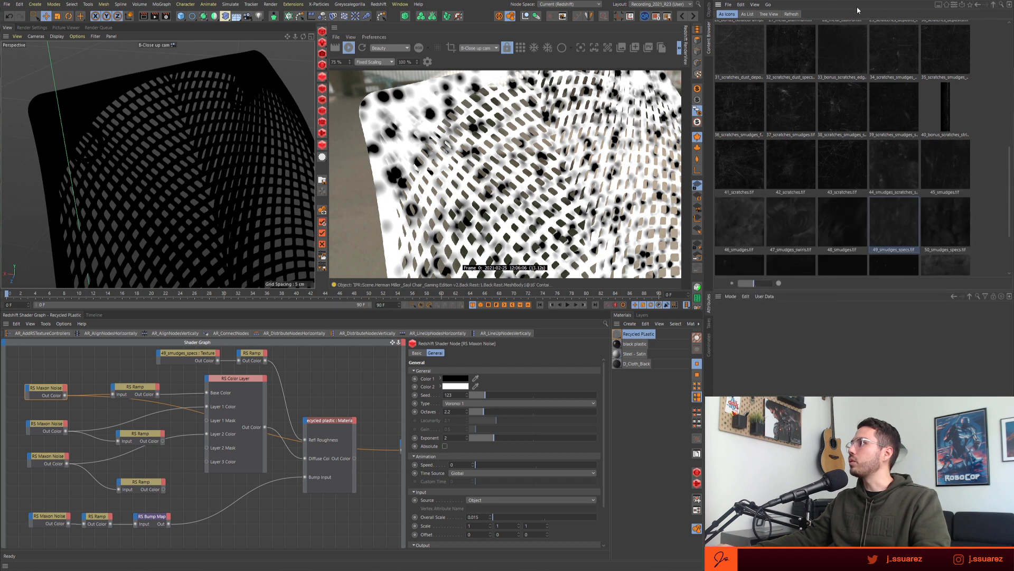
click(955, 6)
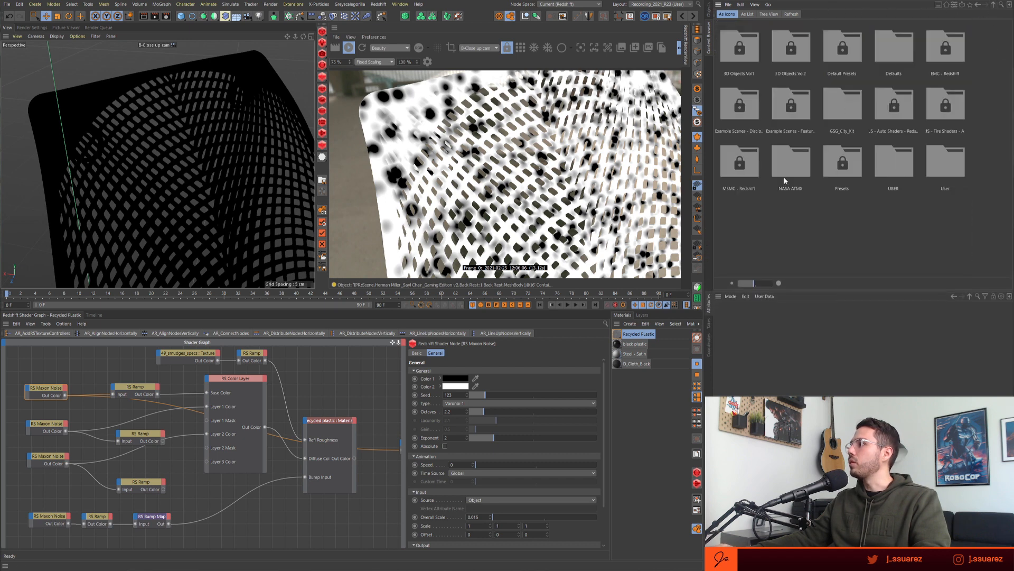
double_click(731, 155)
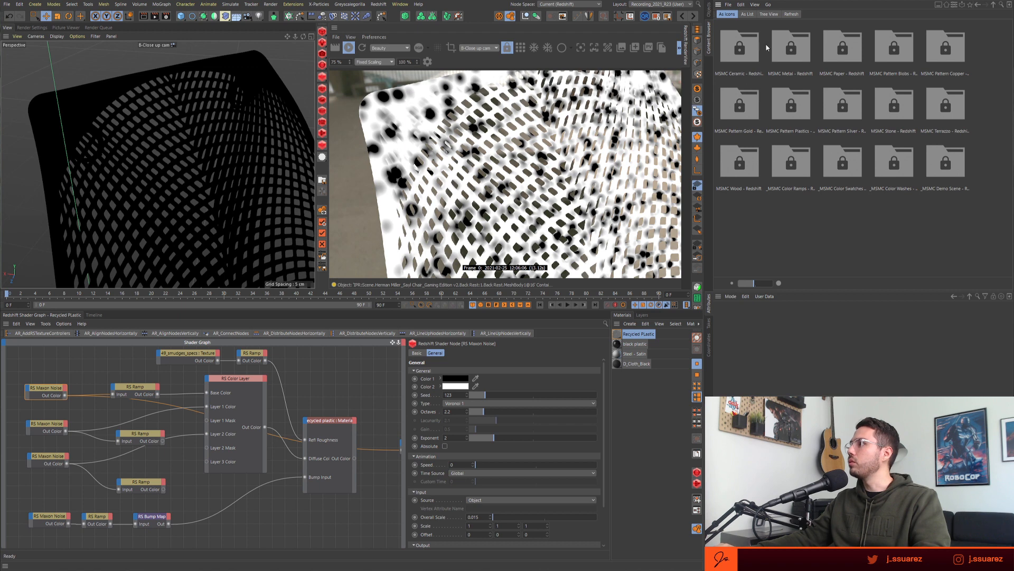
click(747, 14)
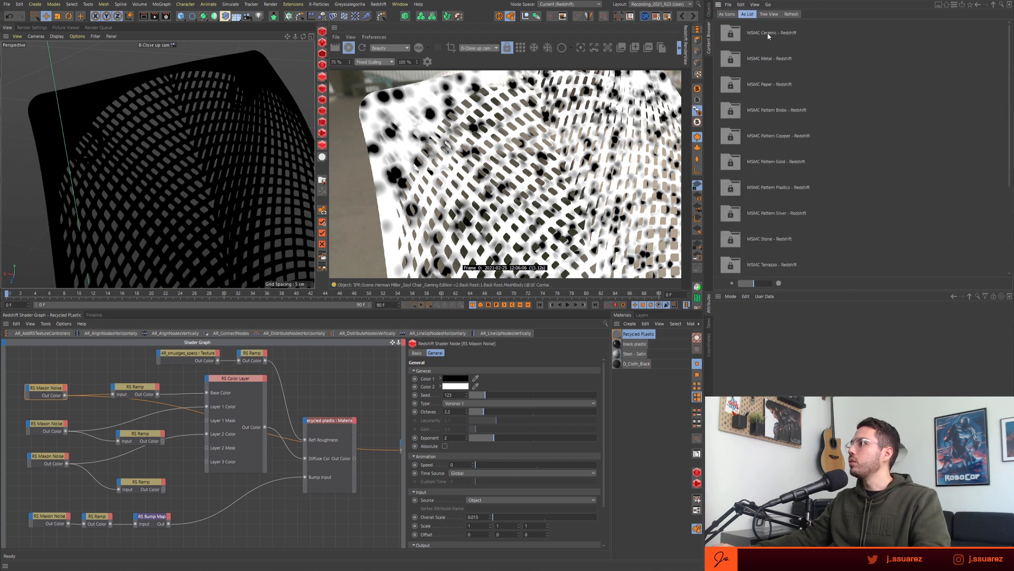
- Open the MSMC Terrazzo - Redshift folder and enlarge its material thumbnails
double_click(807, 32)
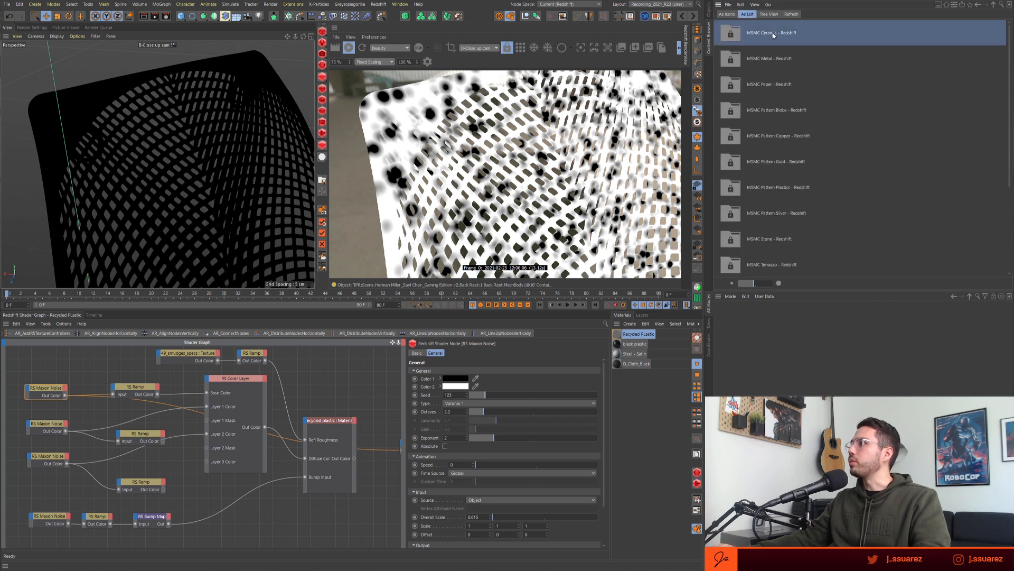
click(994, 5)
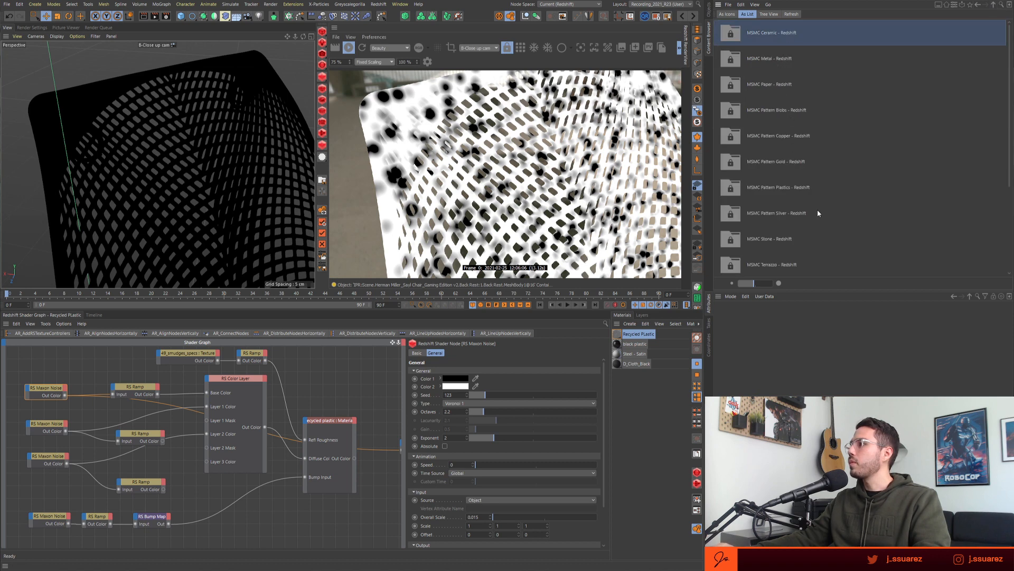
scroll(818, 213, down, 2)
double_click(766, 215)
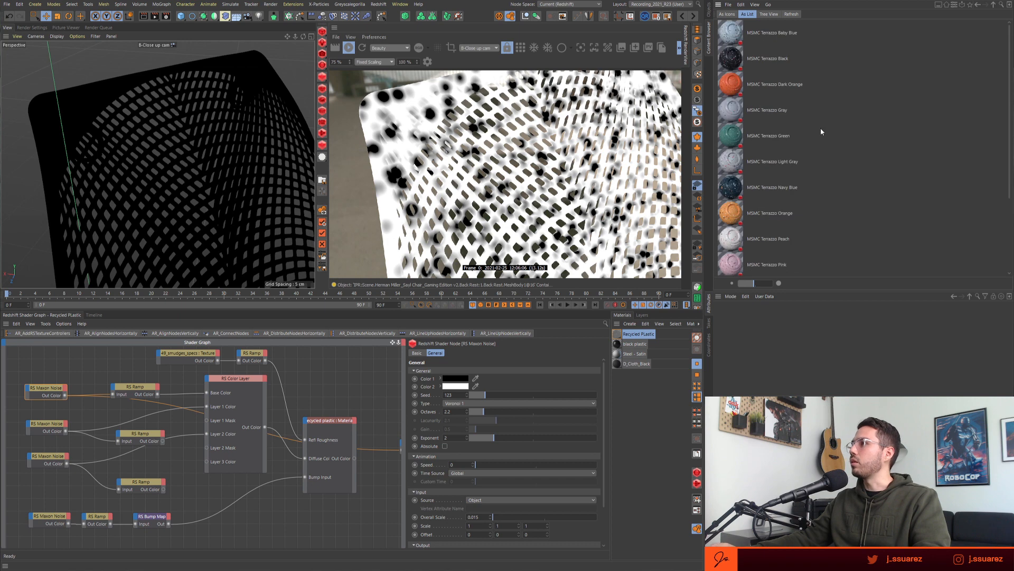
click(735, 63)
drag(754, 283, 774, 284)
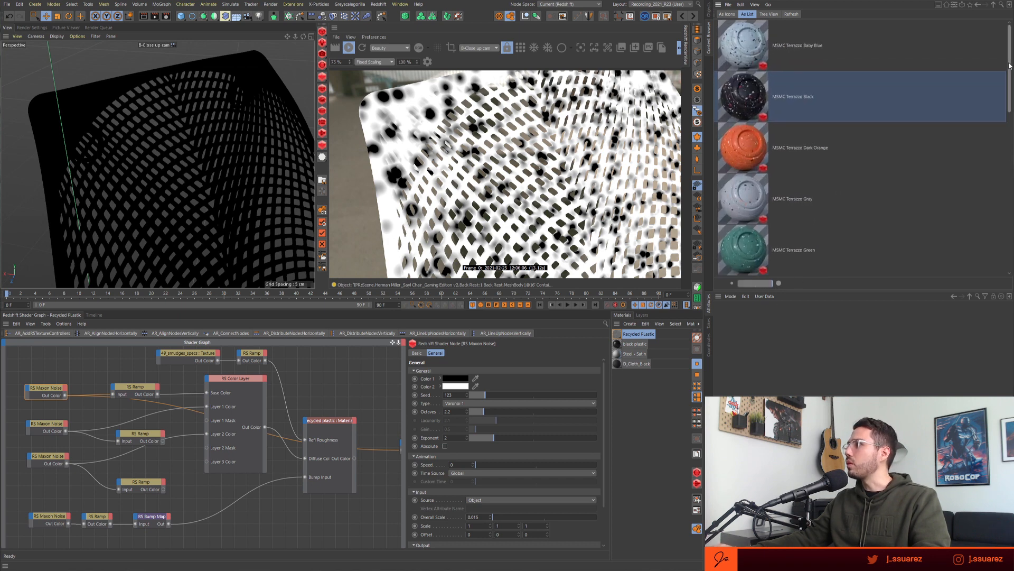
mouse_move(1011, 65)
mouse_down()
mouse_move(1012, 215)
mouse_move(1012, 61)
mouse_up()
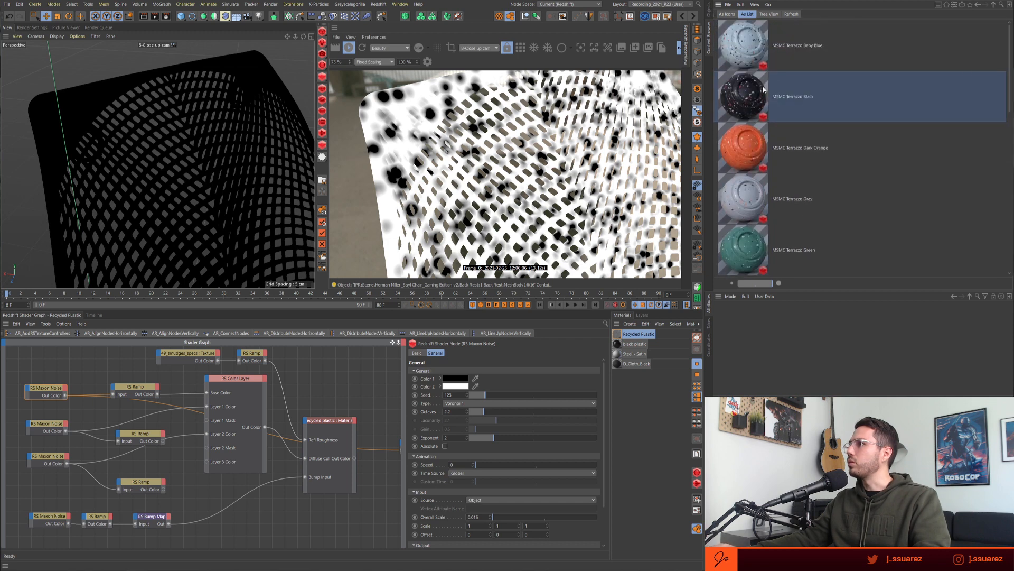
- Load the MSMC Terrazzo Black material into the scene and look through the other Terrazzo materials
double_click(736, 102)
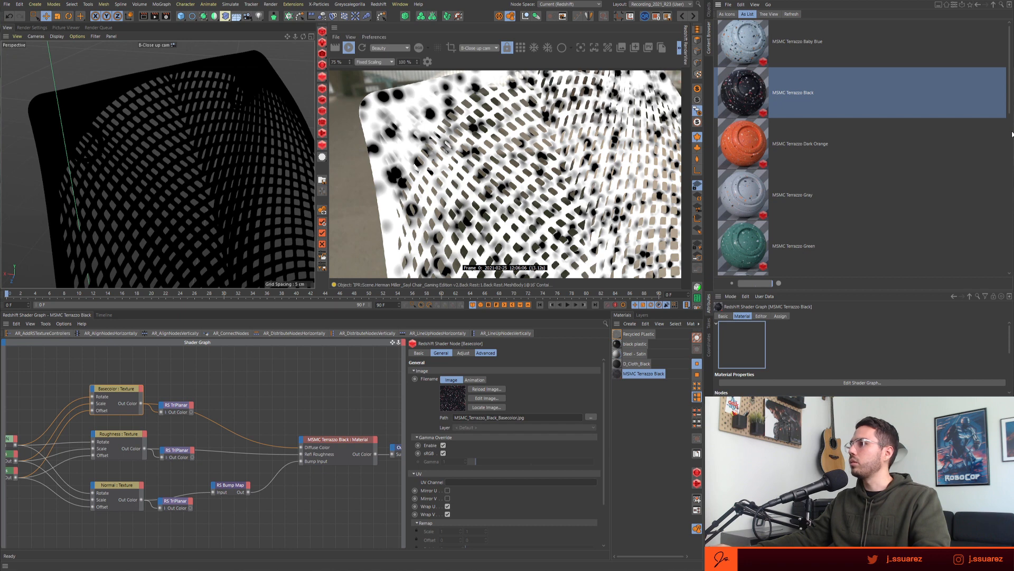
scroll(1010, 132, down, 3)
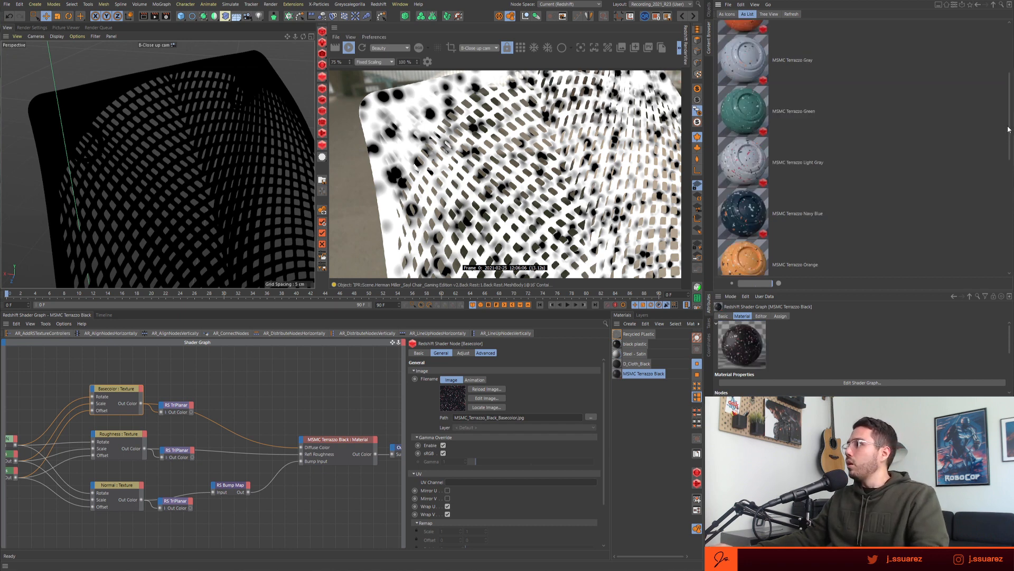
scroll(1005, 95, up, 3)
drag(1006, 69, 1009, 168)
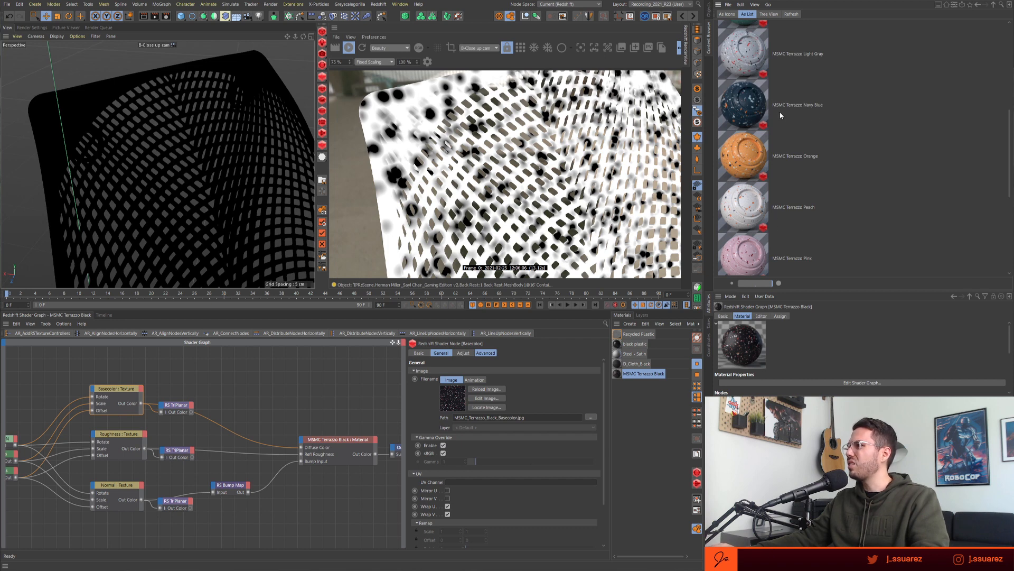
drag(1009, 146, 1009, 91)
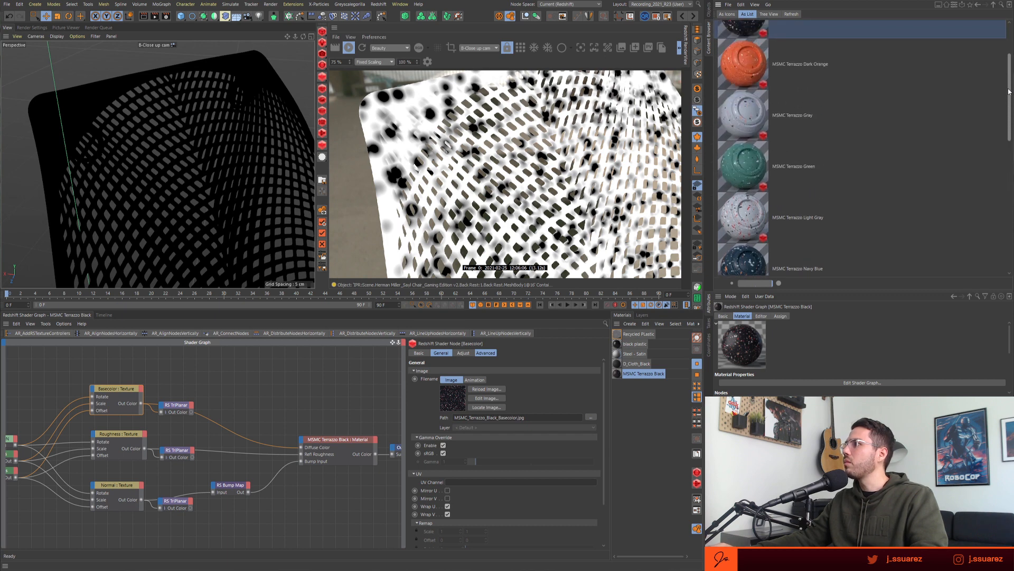
- Load the MSMC Terrazzo Dark Orange material and assign it to MeshBody3 in place of the recycled plastic
drag(742, 63, 660, 423)
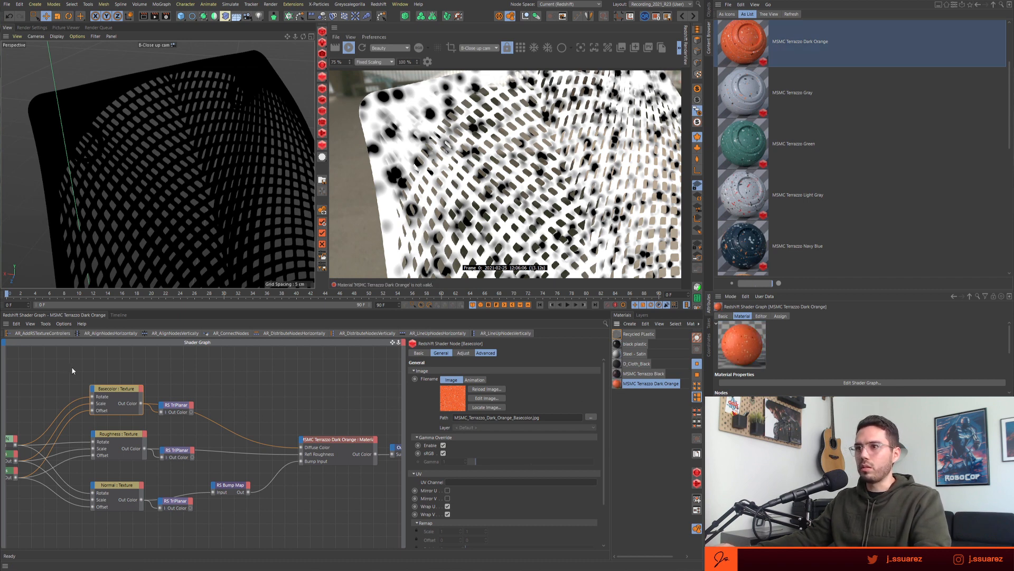
click(710, 13)
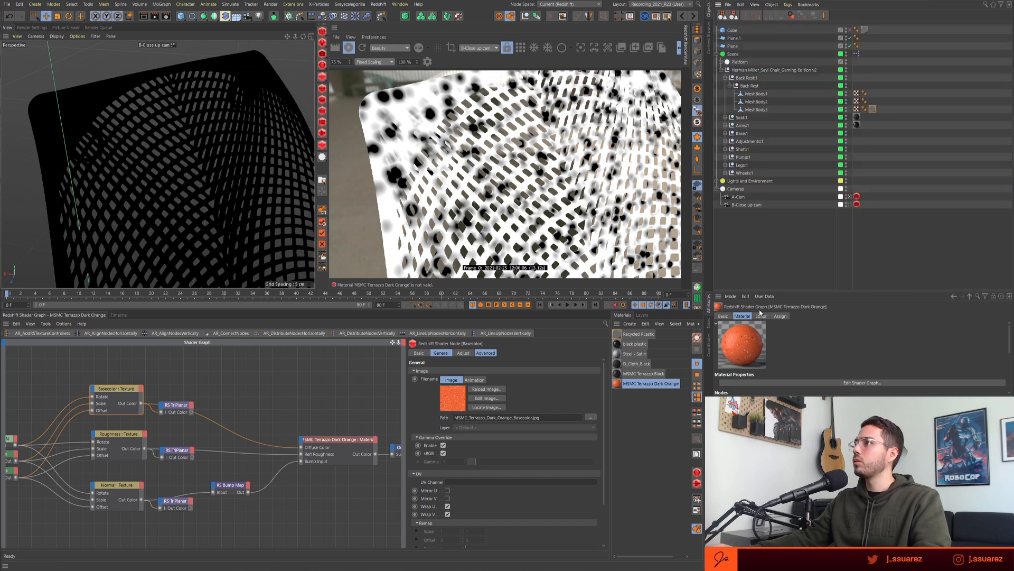
mouse_move(616, 384)
mouse_down()
mouse_move(876, 100)
mouse_move(872, 110)
mouse_up()
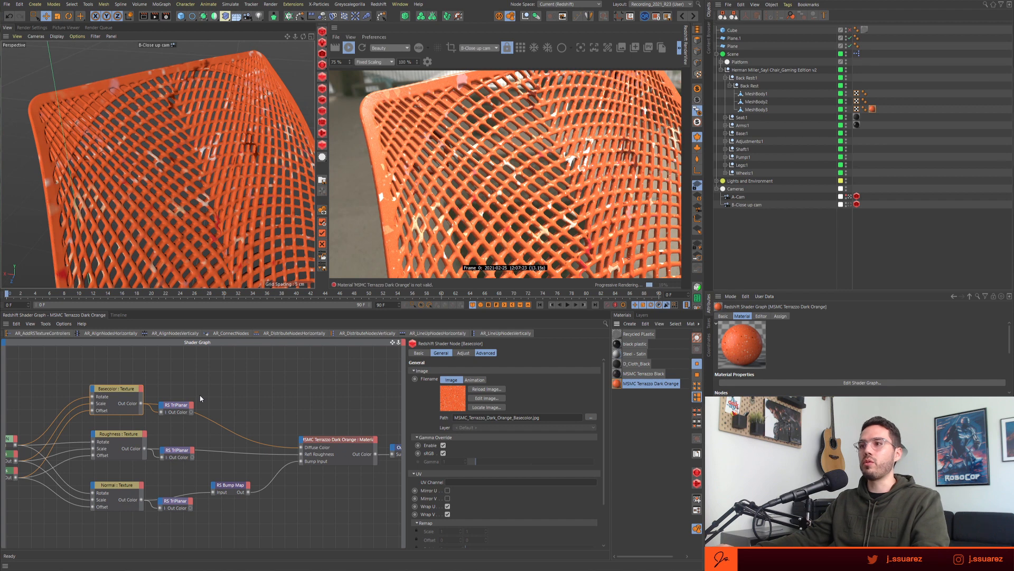
- Move the upper TriPlanar node clear of the wires and preview the Basecolor and Roughness textures directly on the mesh
drag(183, 408, 182, 414)
click(182, 399)
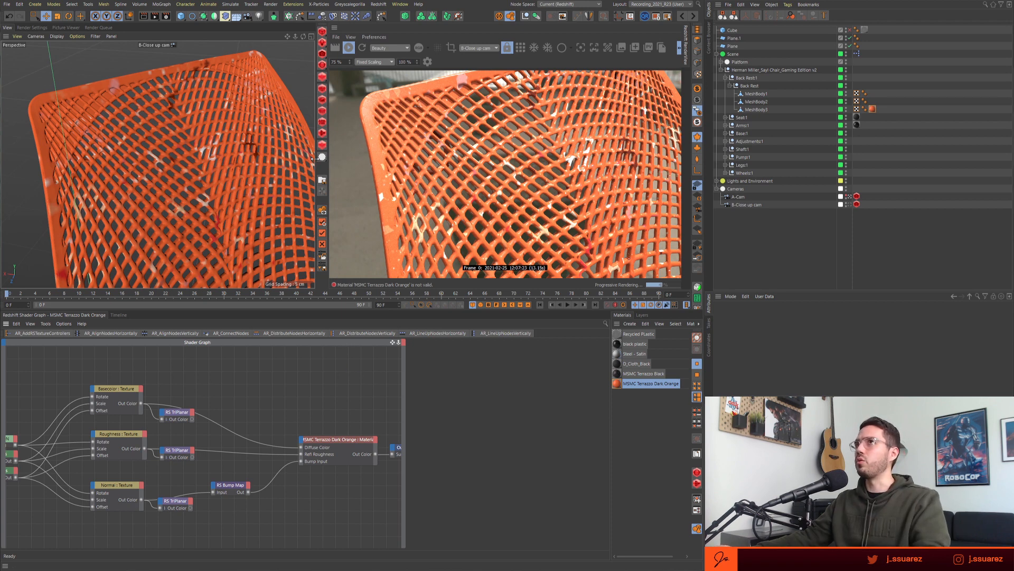
mouse_move(313, 159)
mouse_down()
mouse_move(332, 158)
mouse_move(277, 159)
mouse_move(306, 159)
mouse_up()
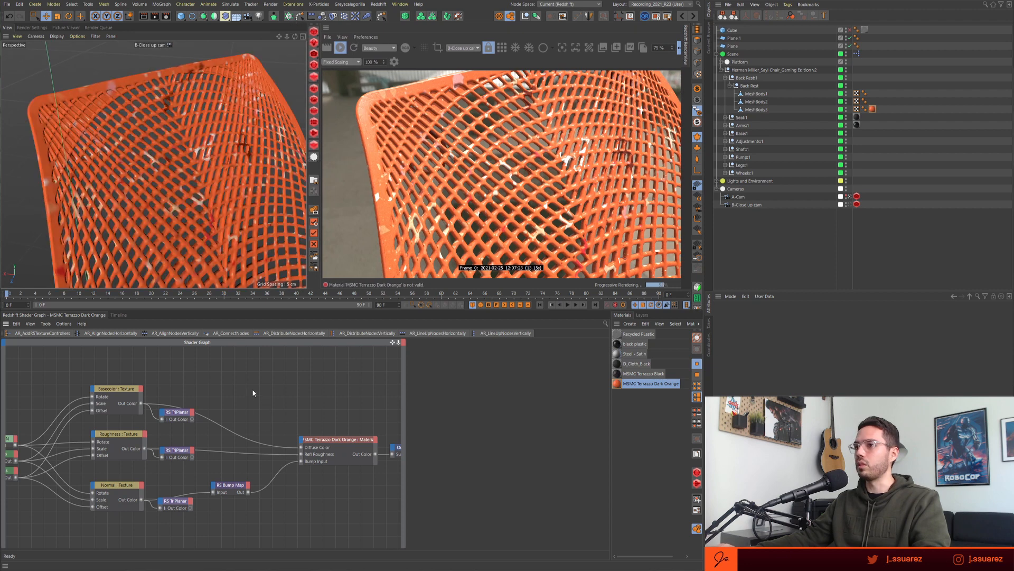
click(121, 410)
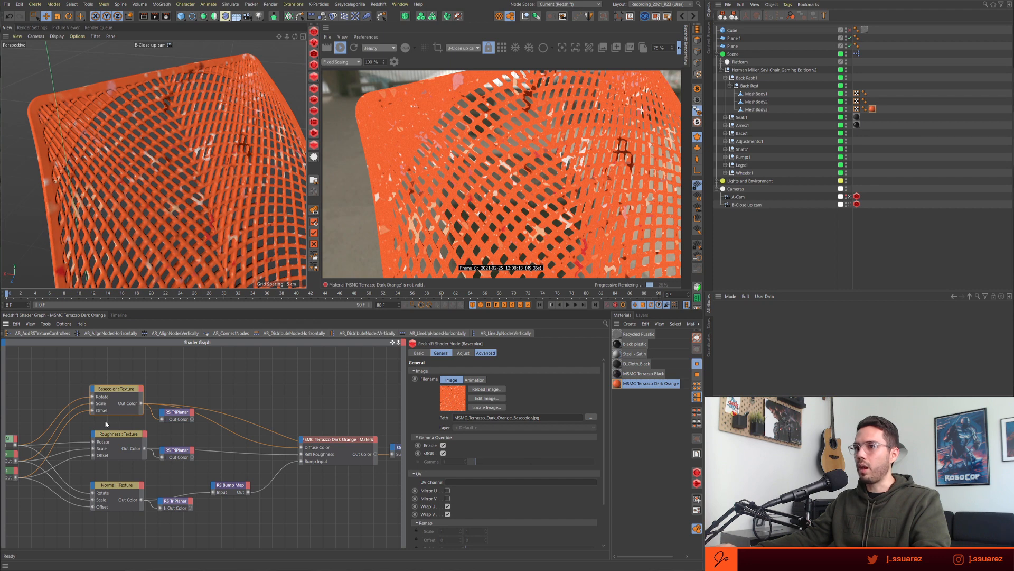
click(120, 457)
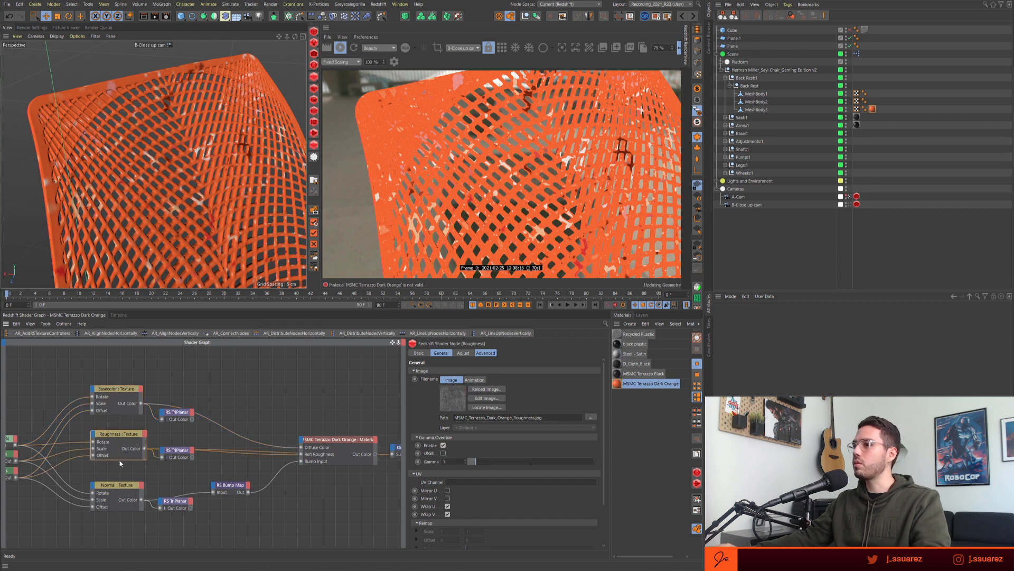
click(116, 415)
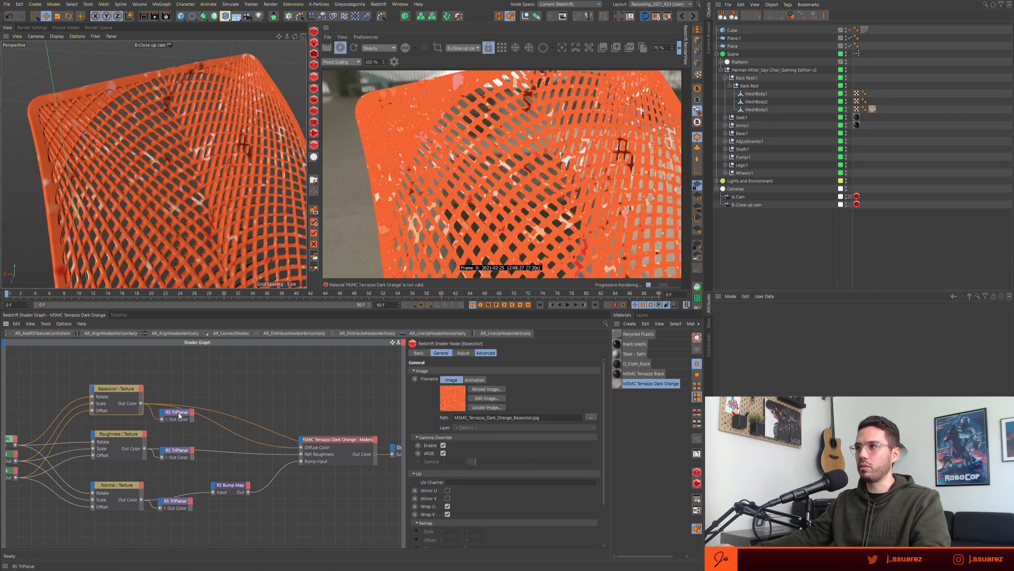
- Add an RS Ramp fed by the Basecolor texture and wire it into the Output to preview it on the mesh
drag(178, 415, 180, 428)
double_click(209, 377)
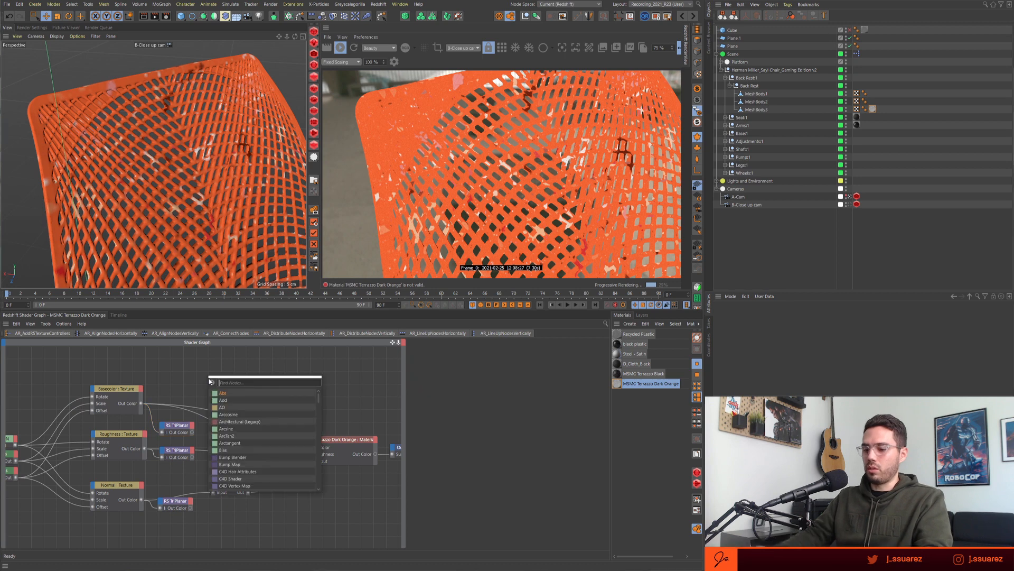
text(ramp)
key(Return)
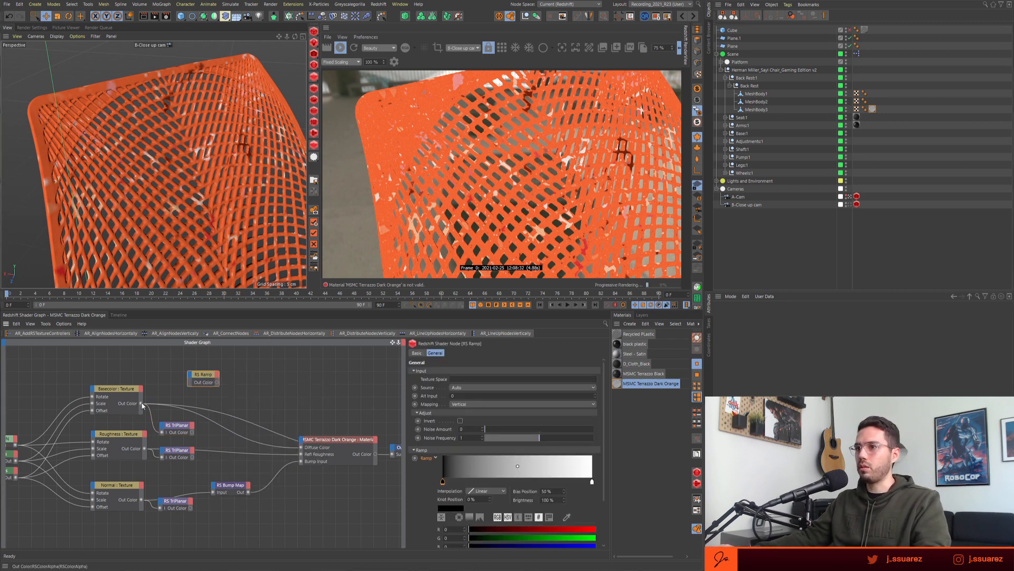
drag(142, 405, 191, 381)
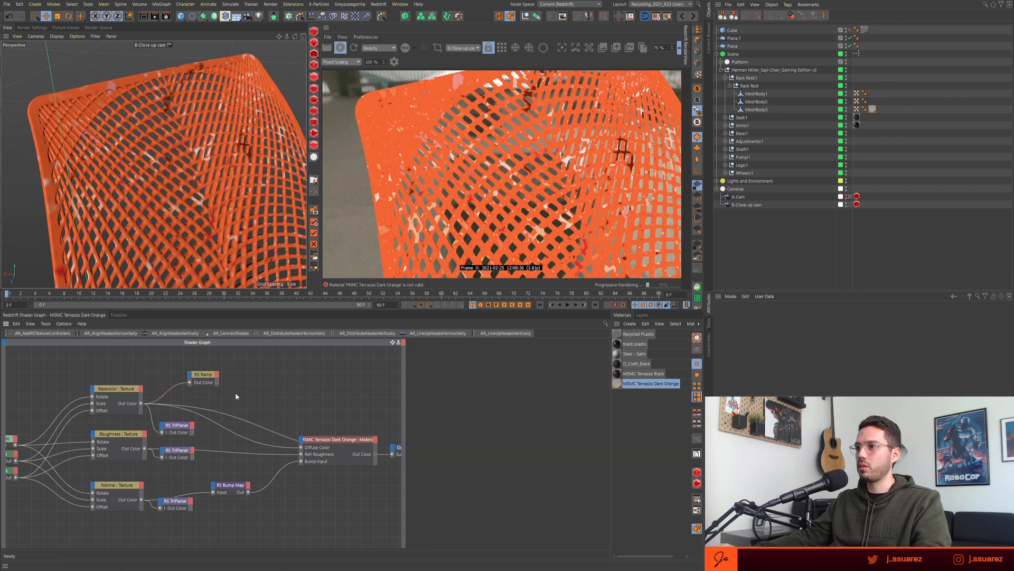
key(q)
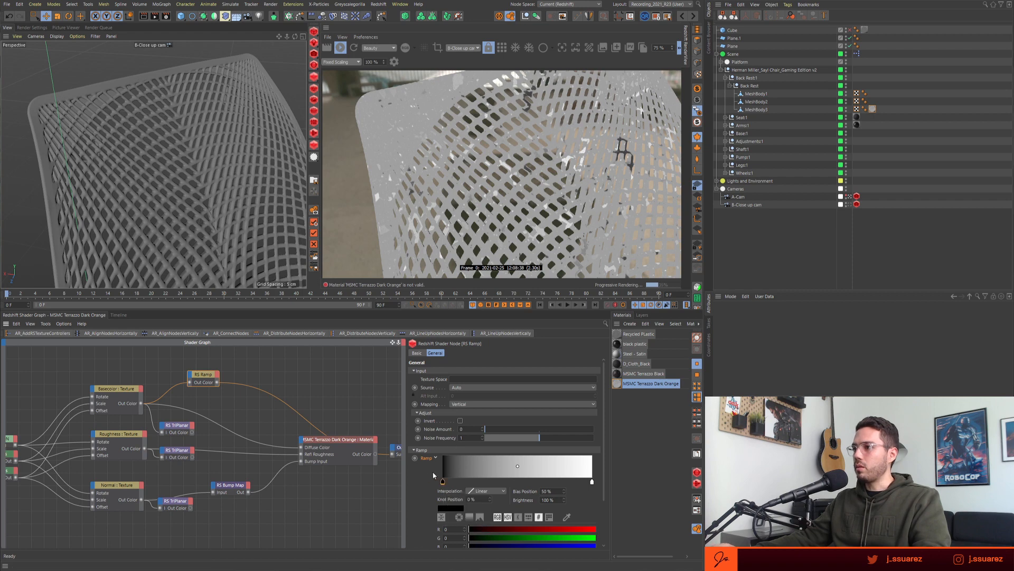
- Recolor the ramp's first knot orange (hue 27°, saturation 97%, value 98%) and its last knot green (hue 124°, saturation 67%), moved to about 16%
scroll(425, 474, down, 3)
drag(527, 517, 593, 524)
click(592, 424)
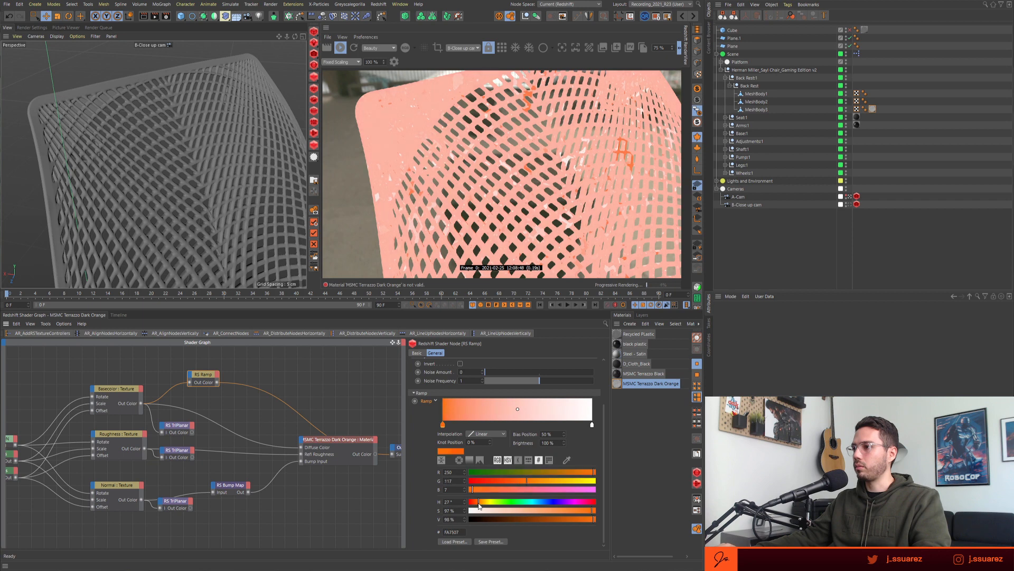
drag(591, 425, 467, 428)
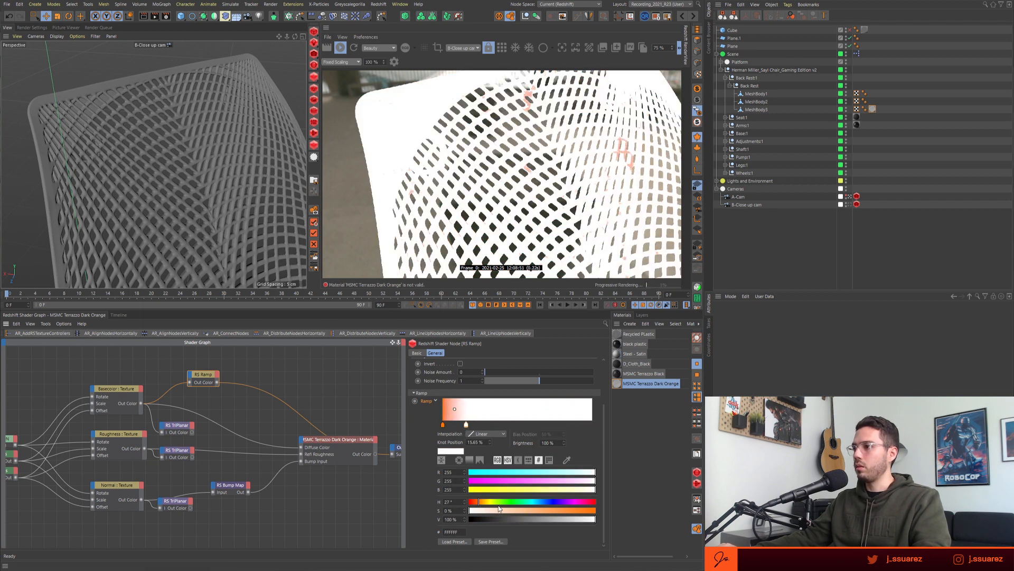
drag(486, 503, 557, 512)
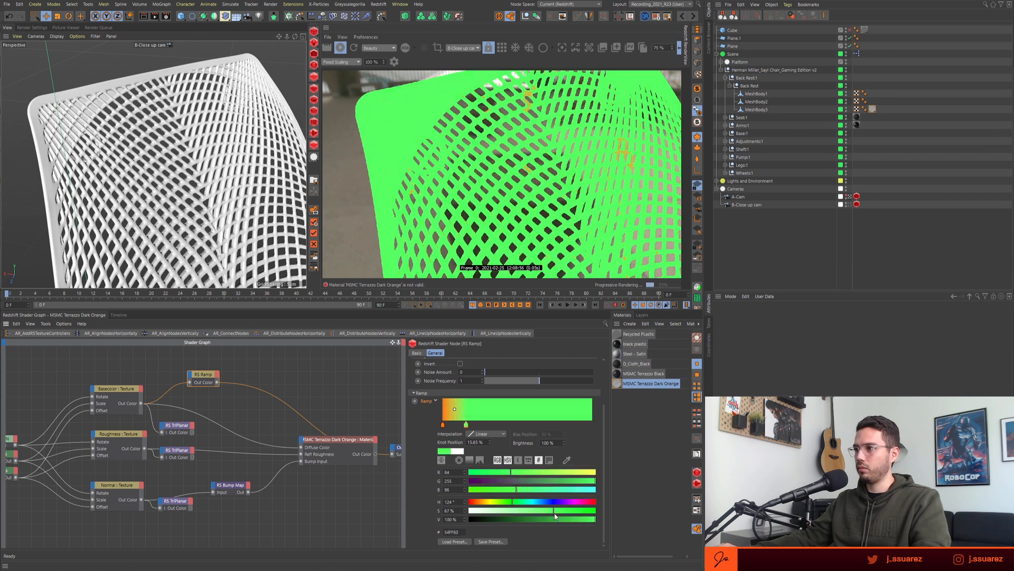
- Add two ramp knots: cyan at about 45% (hue 194°, saturation 85%) and magenta at about 73% (hue 313°, saturation 91%)
click(508, 424)
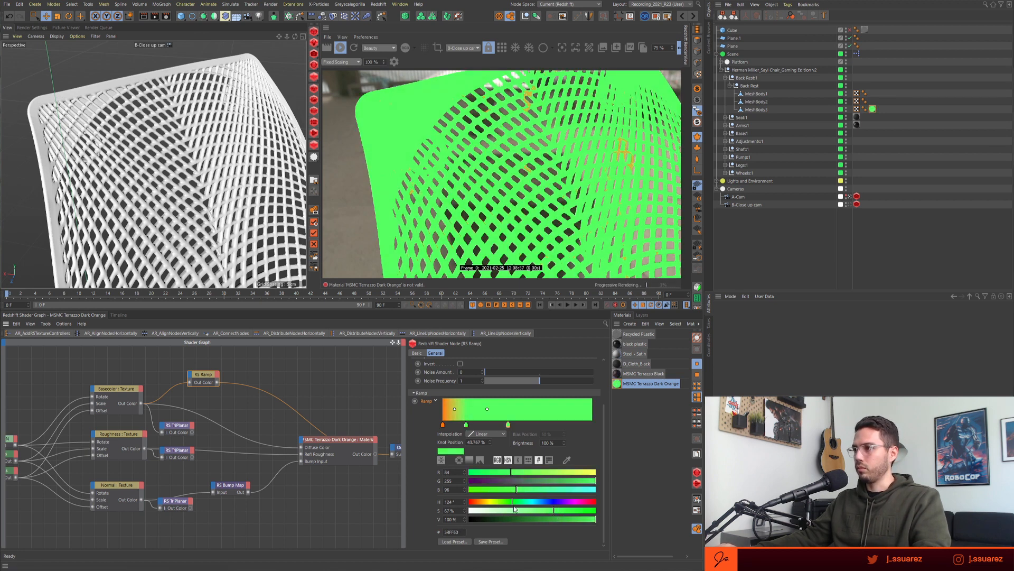
drag(515, 509, 574, 514)
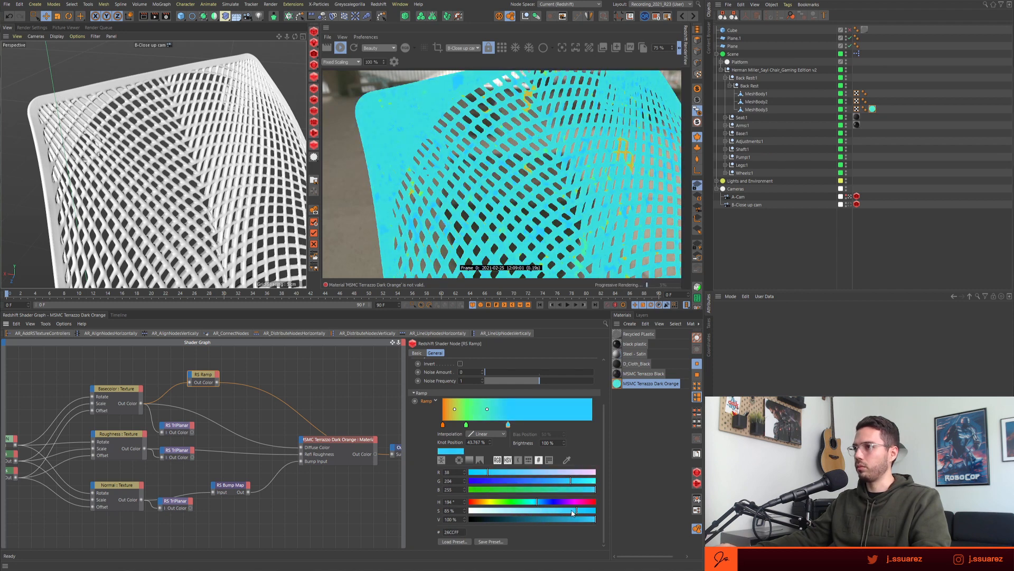
click(140, 401)
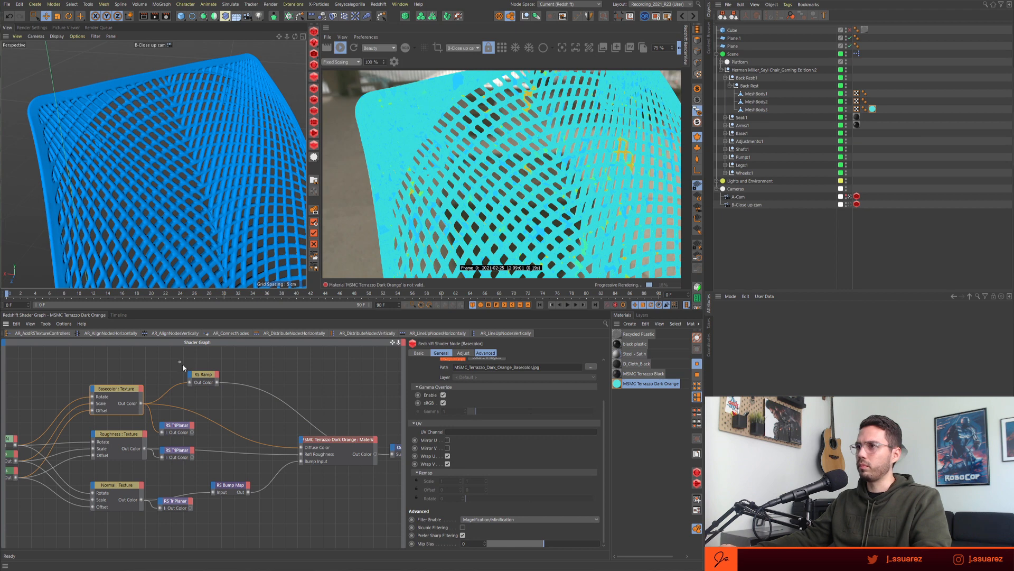
click(202, 376)
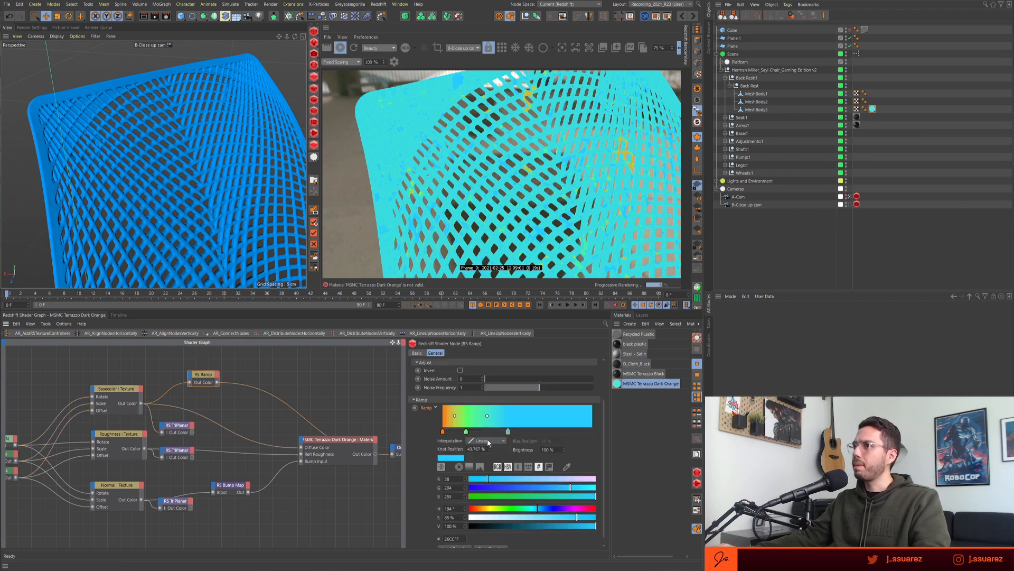
mouse_move(508, 431)
mouse_down()
mouse_move(490, 434)
mouse_move(511, 432)
mouse_up()
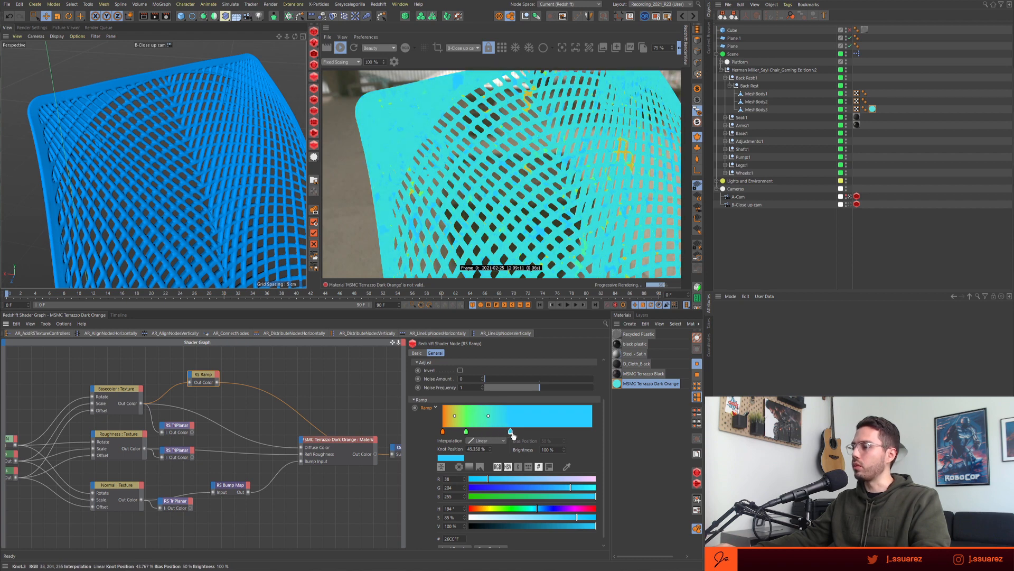
click(550, 432)
drag(537, 508, 585, 520)
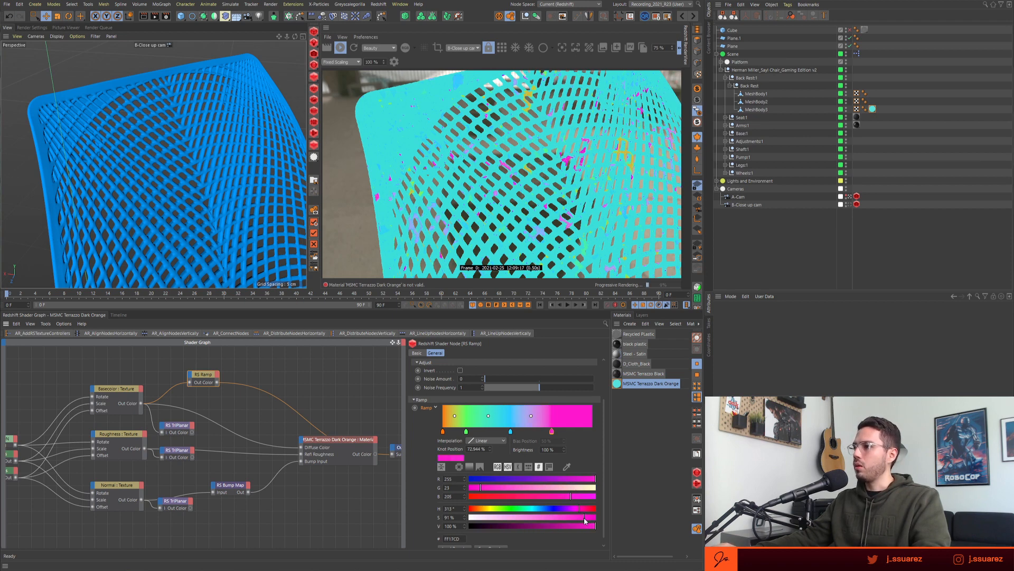
- Replace the ROTATION, SCALE and OFFSET nodes with new texture controllers on the Basecolor texture using the AR_AddRSTextureControllers script
click(31, 371)
middle_drag(31, 370, 100, 358)
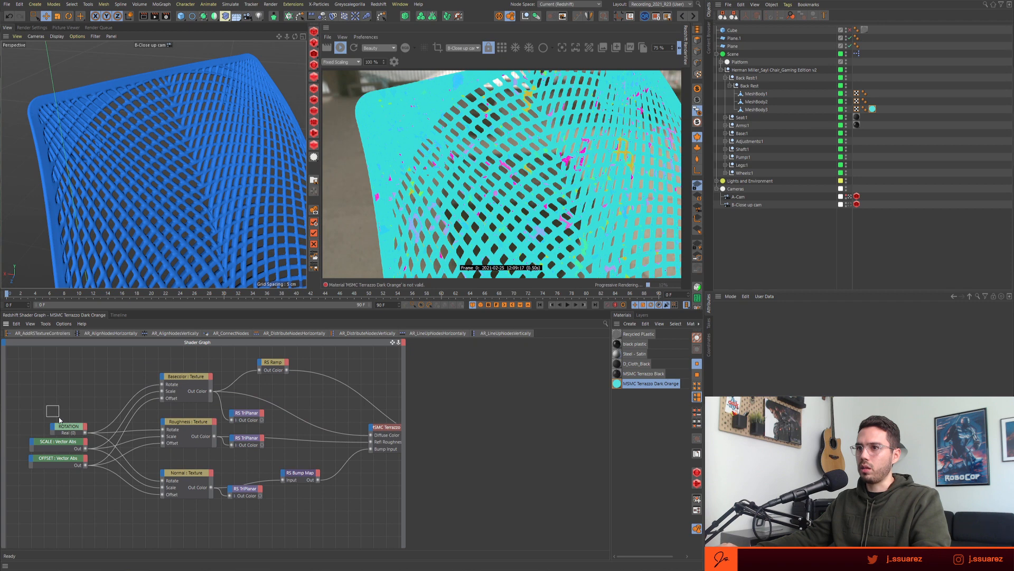
drag(59, 419, 97, 508)
key(Delete)
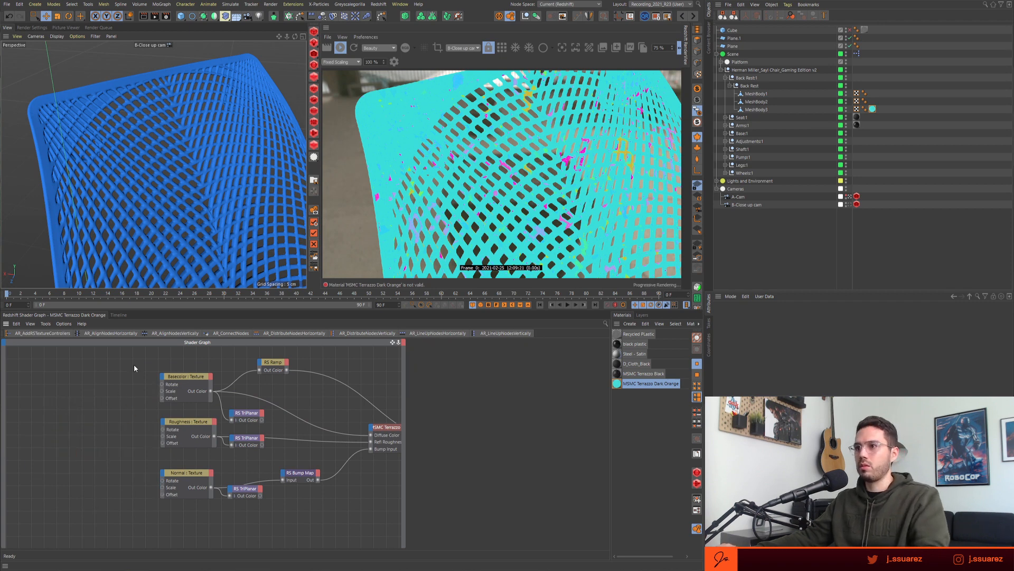
drag(134, 364, 172, 401)
click(41, 333)
- Change the data type of the new SCALE constant to Real and set its value to 1
drag(43, 358, 111, 387)
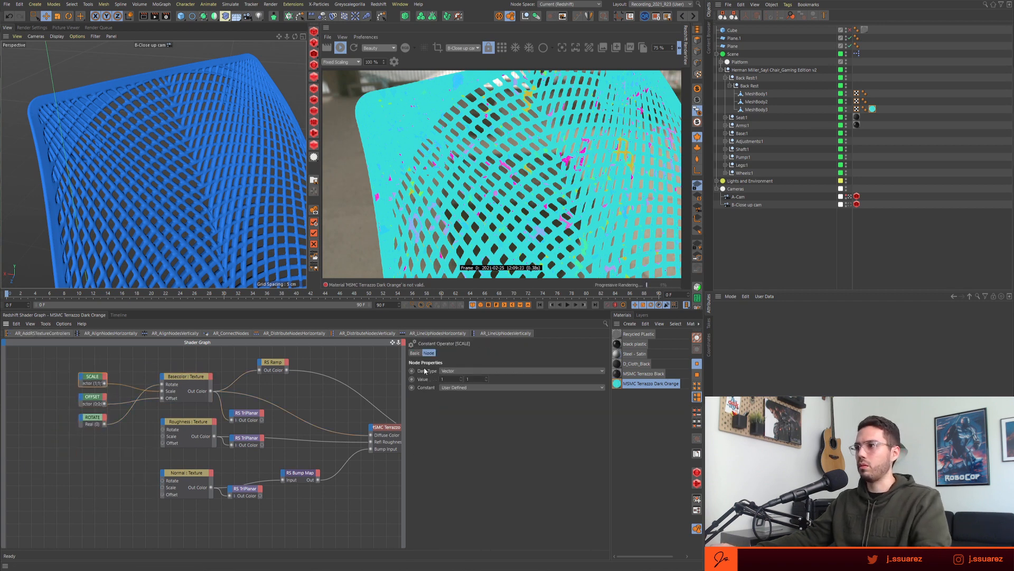
click(447, 371)
click(576, 288)
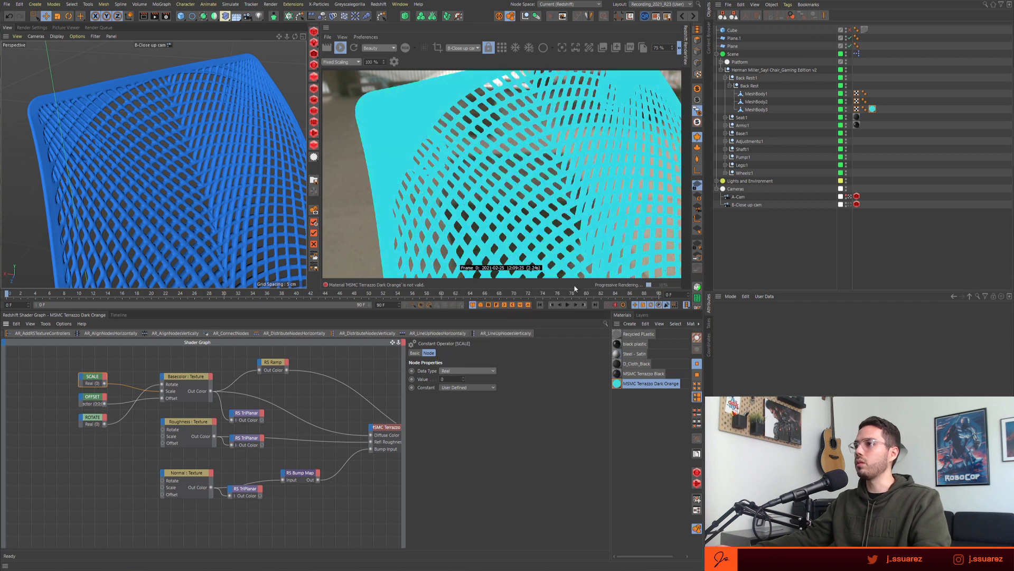
double_click(456, 379)
text(1)
key(Return)
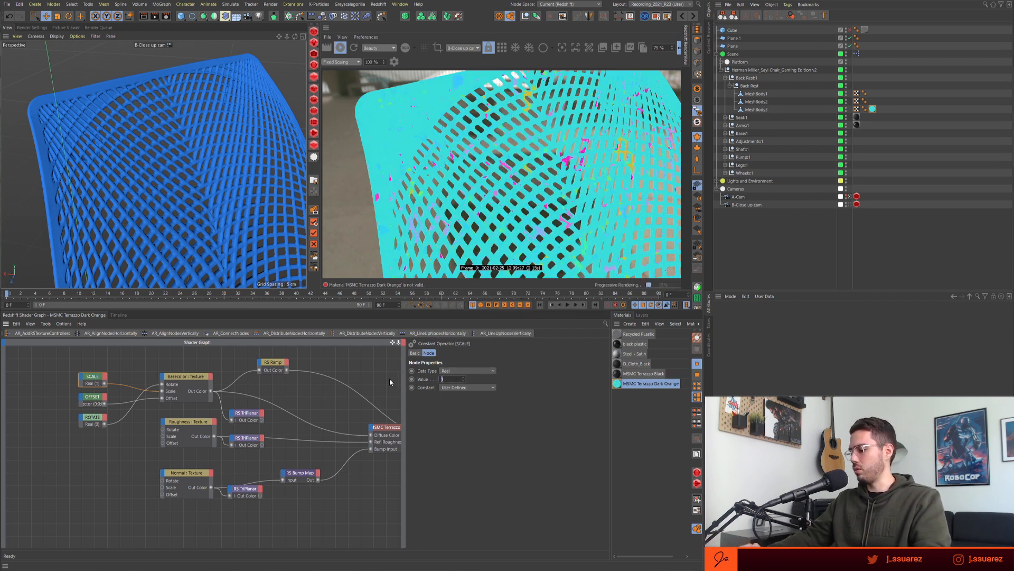
- Try a SCALE constant value of 1.5, and settle on a value of 2
text(1.5)
key(Return)
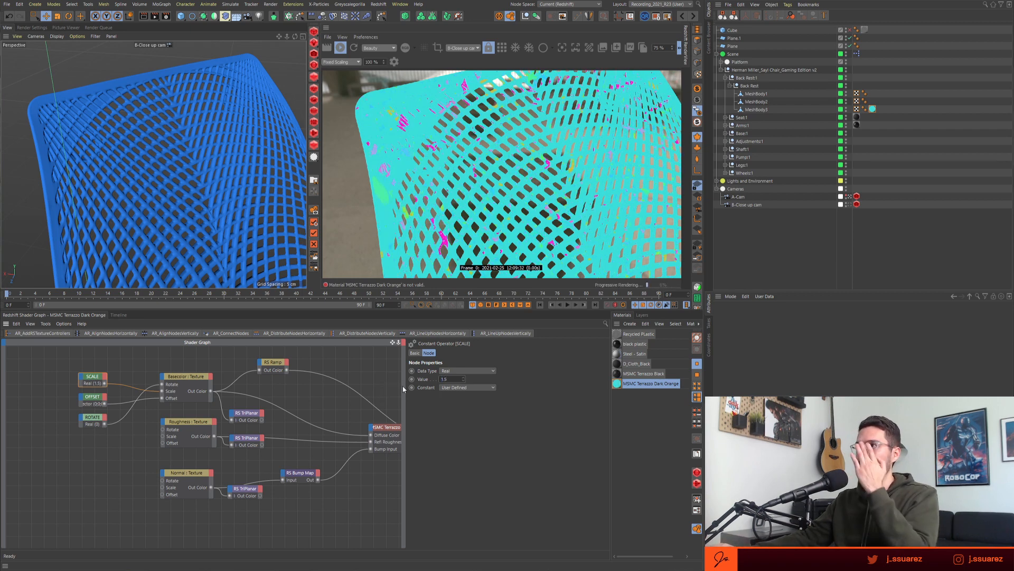
text(2)
key(Return)
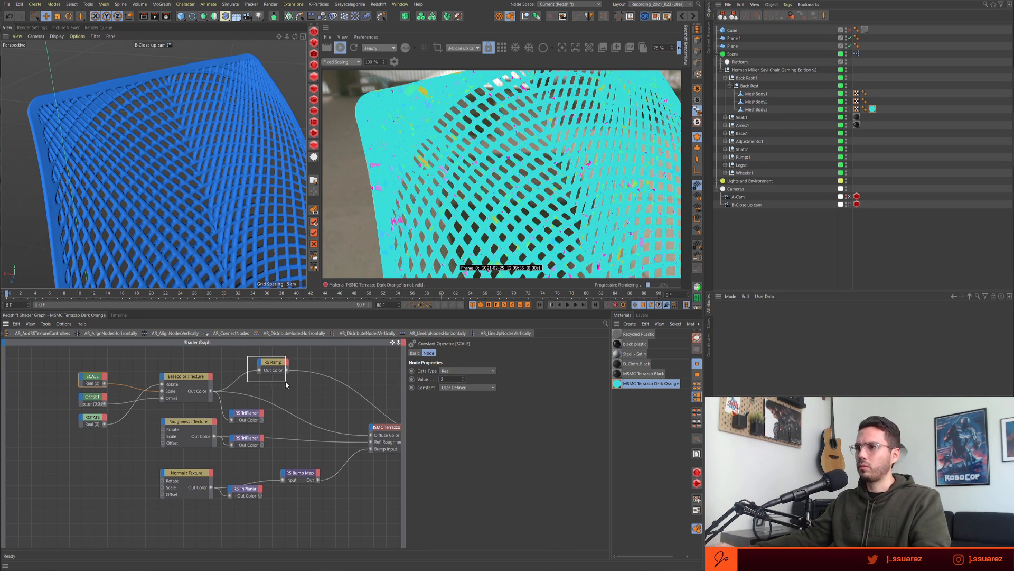
- Set the interpolation of all knots in the RS Ramp to Step
drag(285, 382, 286, 382)
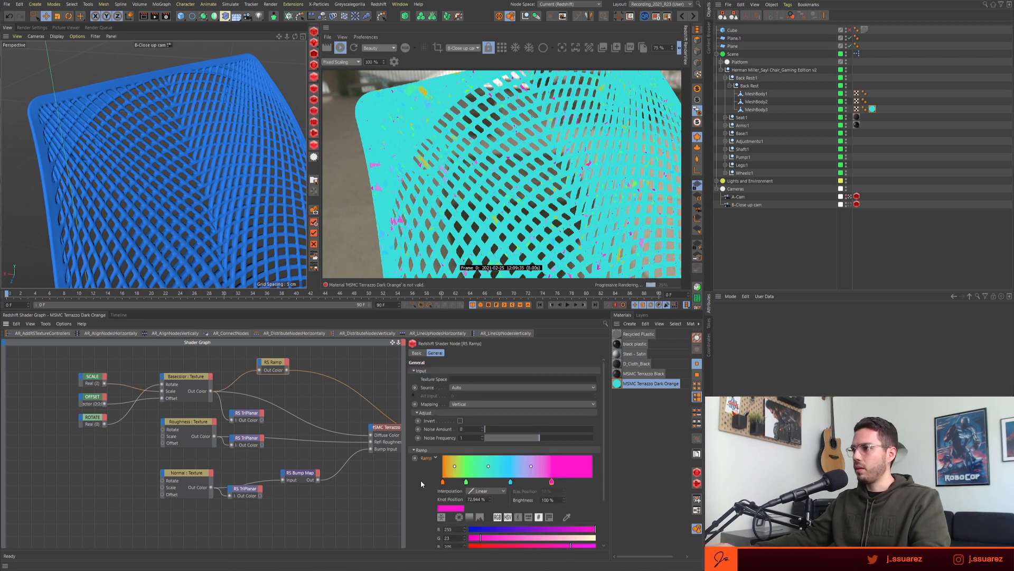
right_click(443, 482)
mouse_move(473, 523)
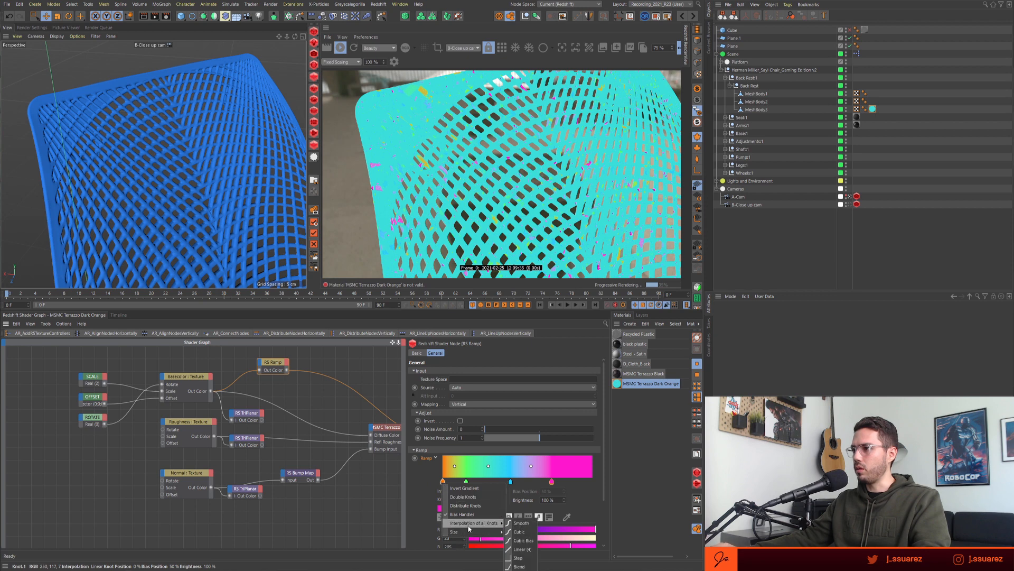
click(530, 559)
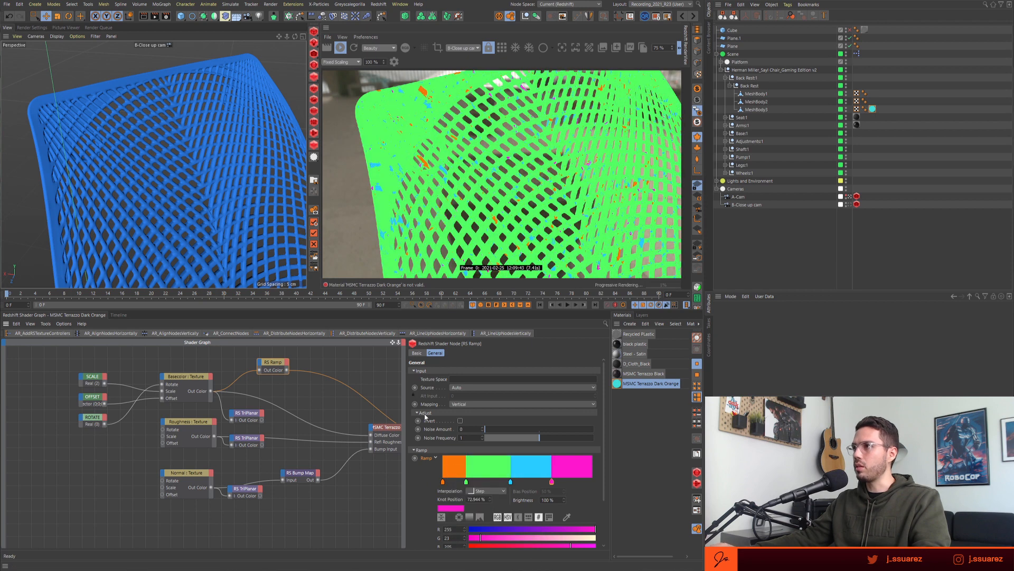
- Rearrange the ramp's knots: green ahead of orange near the start, cyan at about 42%, and magenta at about 59%
drag(466, 485, 451, 485)
click(463, 484)
mouse_move(513, 485)
mouse_down()
mouse_move(550, 483)
mouse_move(509, 483)
mouse_up()
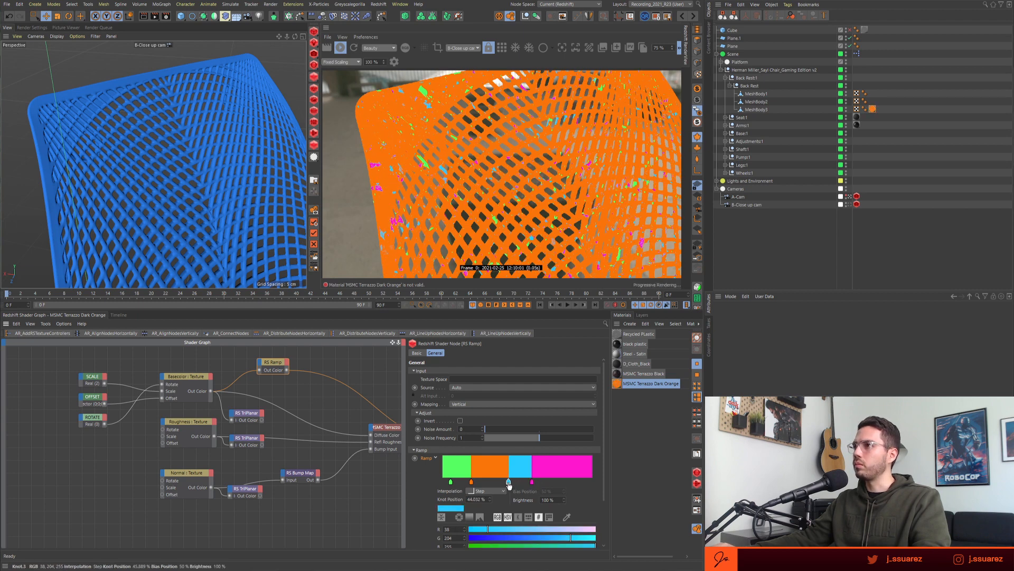
click(532, 483)
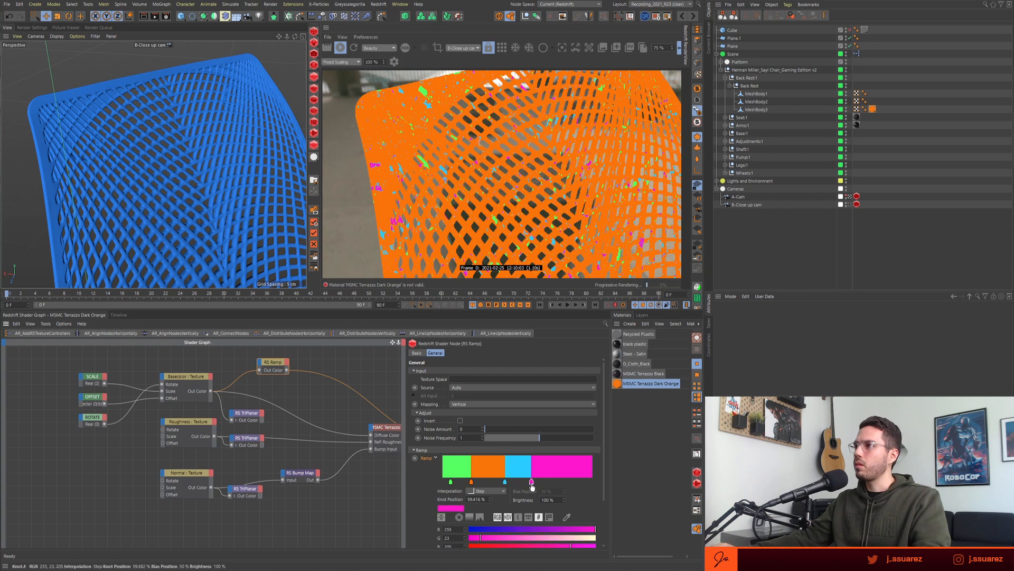
- Connect the RS Ramp's output to the Terrazzo material's Diffuse Color and move the material node slightly closer to the textures
click(325, 415)
middle_drag(326, 415, 247, 427)
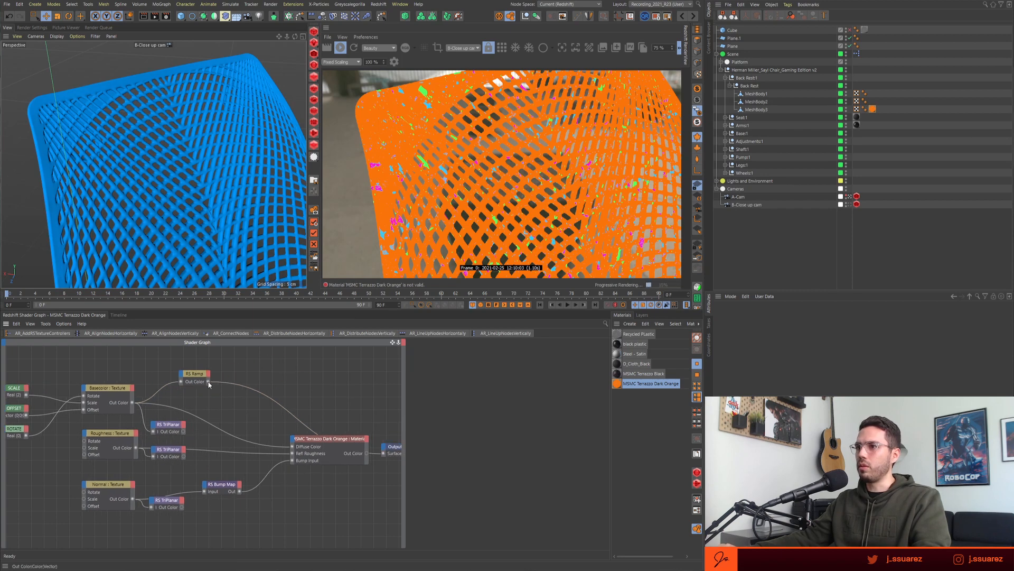
drag(208, 381, 292, 452)
click(330, 449)
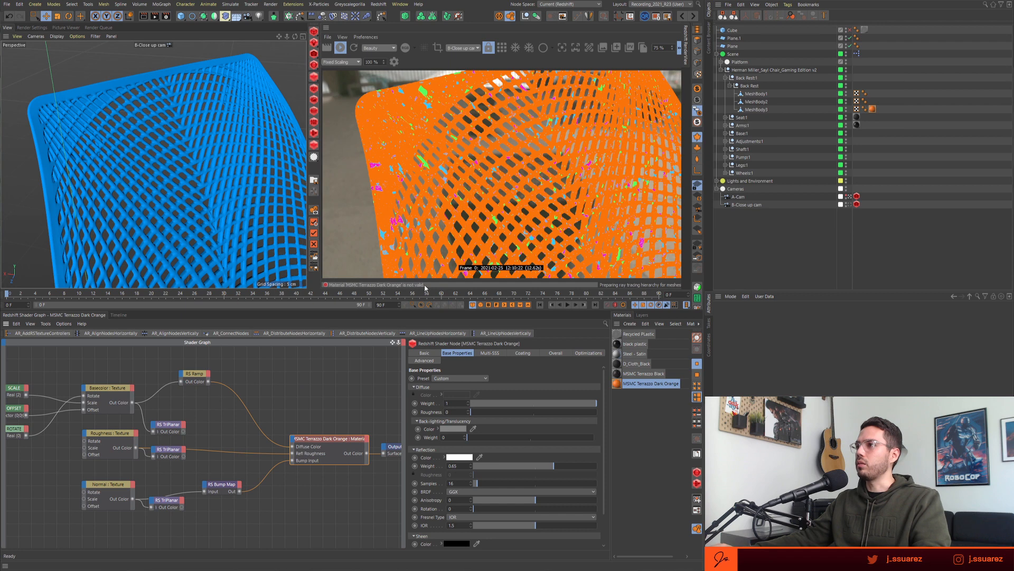
click(343, 37)
click(362, 183)
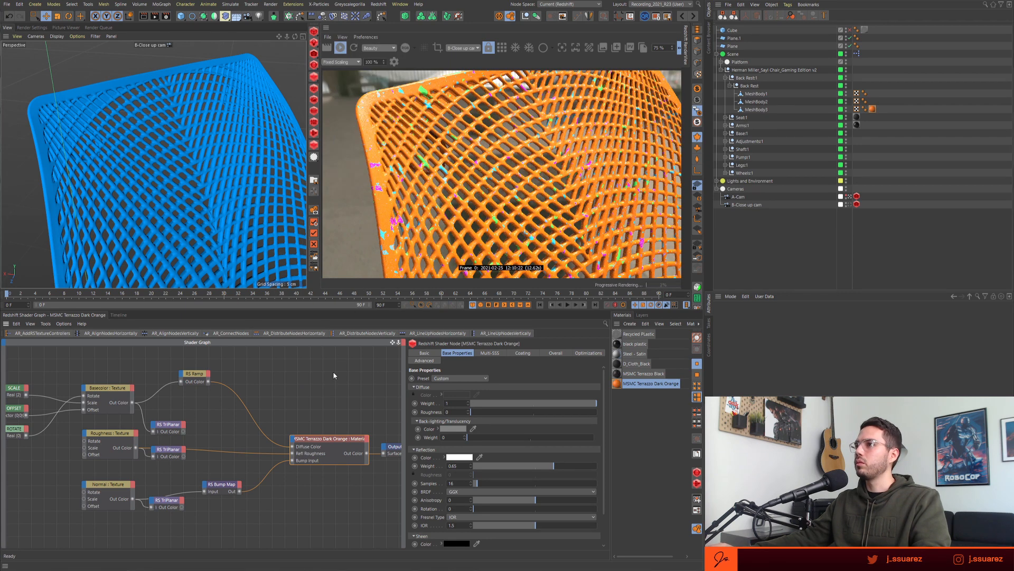
drag(339, 440, 323, 442)
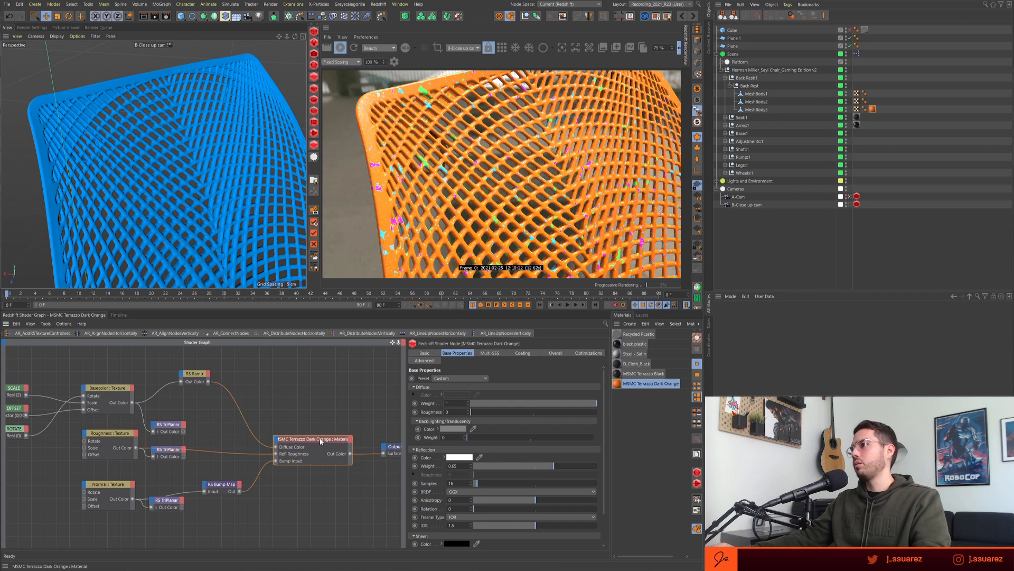
click(312, 364)
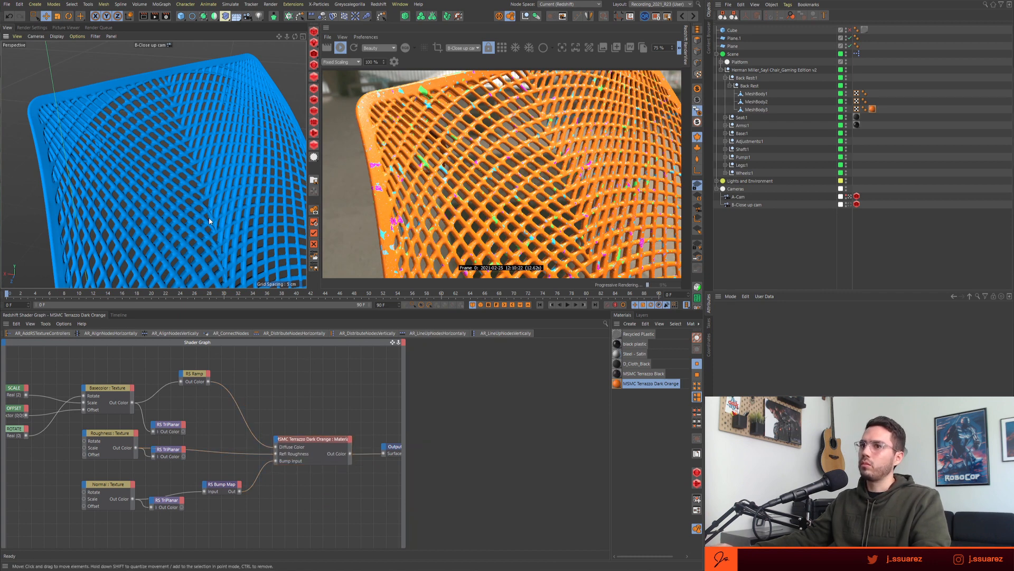
- Examine the speckled material on the back rest from several angles and up close
alt+right_drag(208, 220, 190, 228)
alt+drag(189, 228, 242, 228)
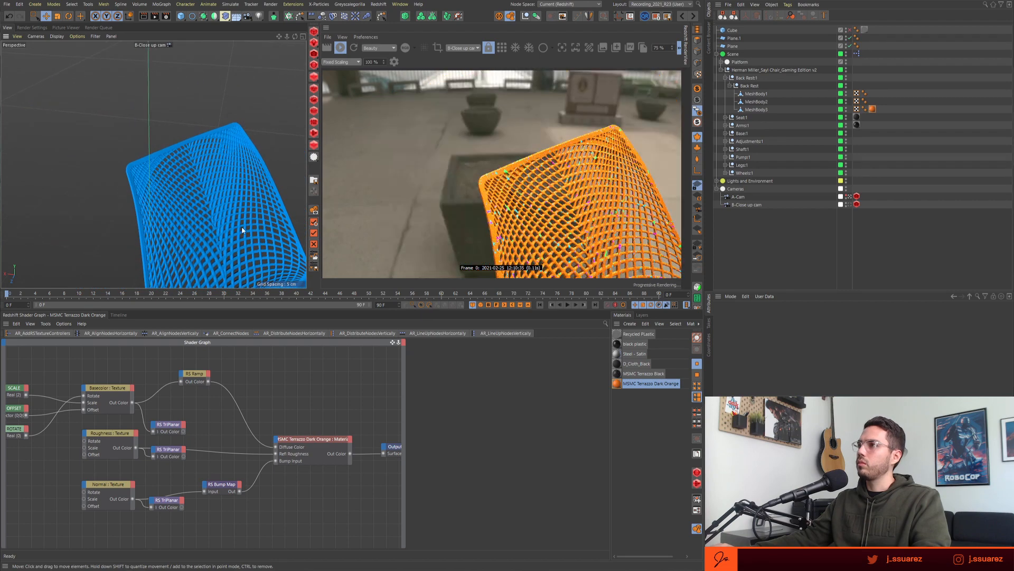
alt+middle_drag(242, 227, 182, 155)
alt+drag(182, 155, 172, 264)
scroll(166, 185, down, 3)
mouse_move(163, 224)
alt+mouse_down()
mouse_move(150, 231)
mouse_move(156, 224)
alt+mouse_up()
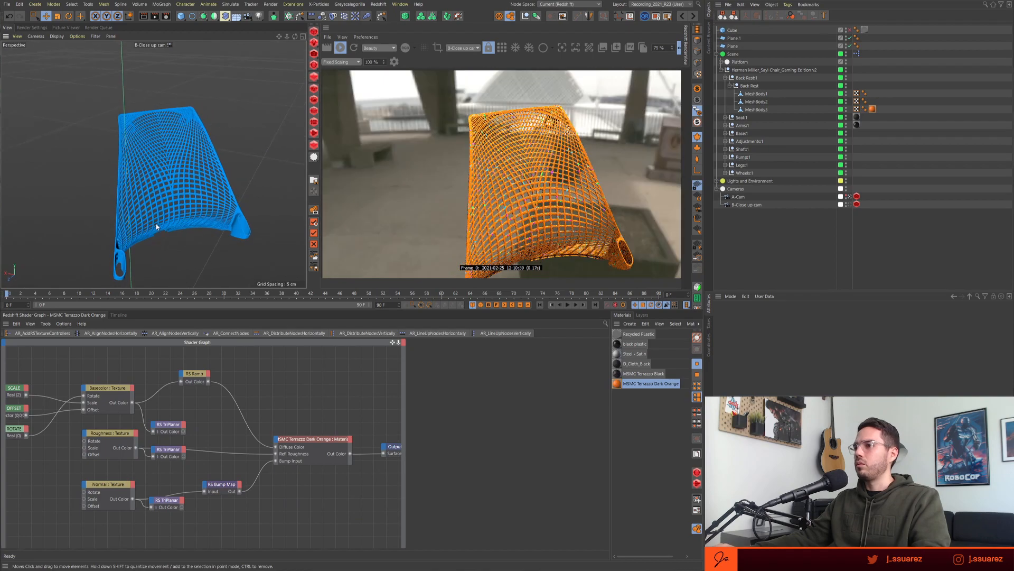
click(296, 444)
scroll(194, 114, up, 5)
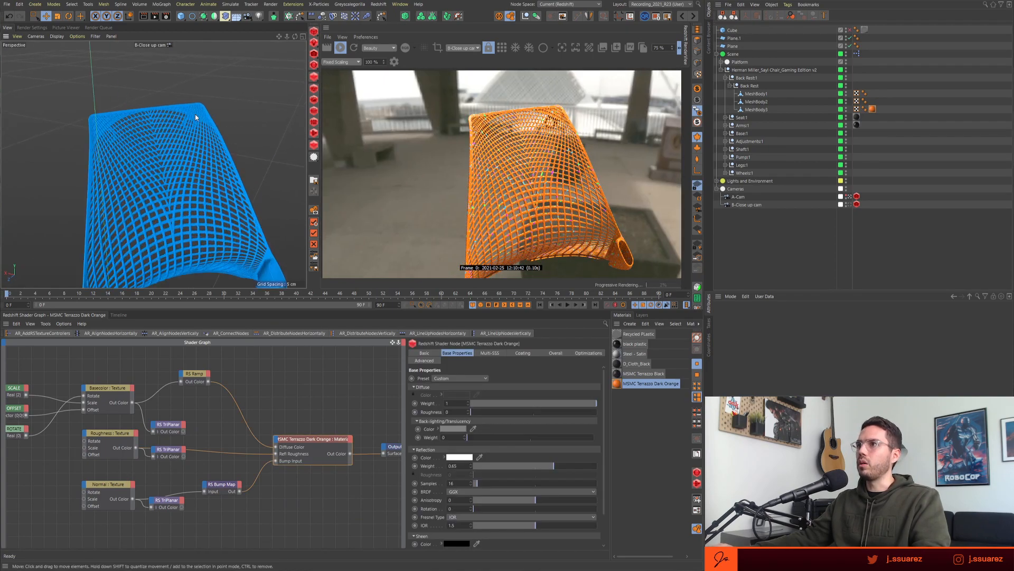
mouse_move(221, 113)
alt+mouse_down()
mouse_move(112, 106)
mouse_move(224, 129)
alt+mouse_up()
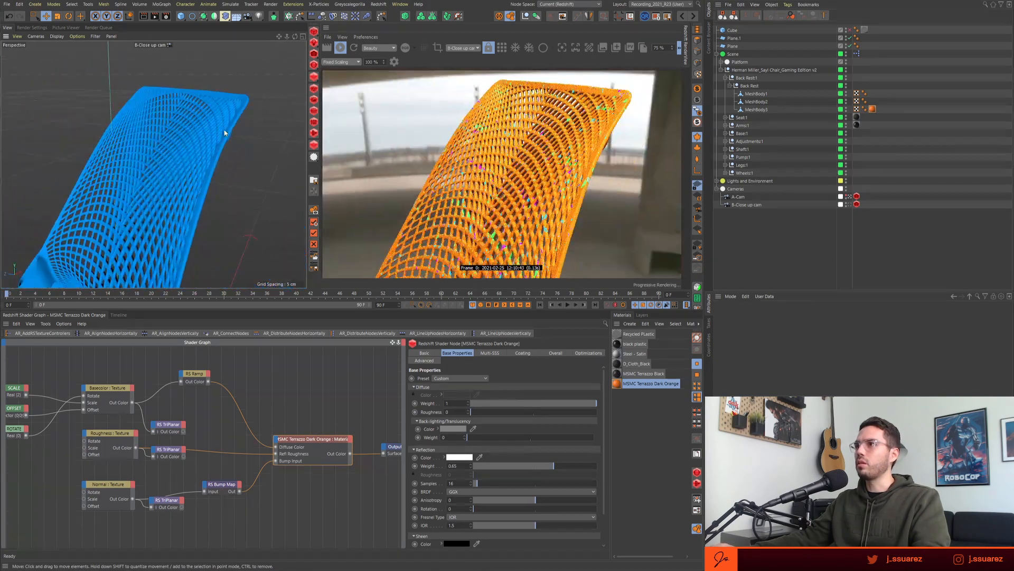
alt+right_drag(224, 129, 264, 126)
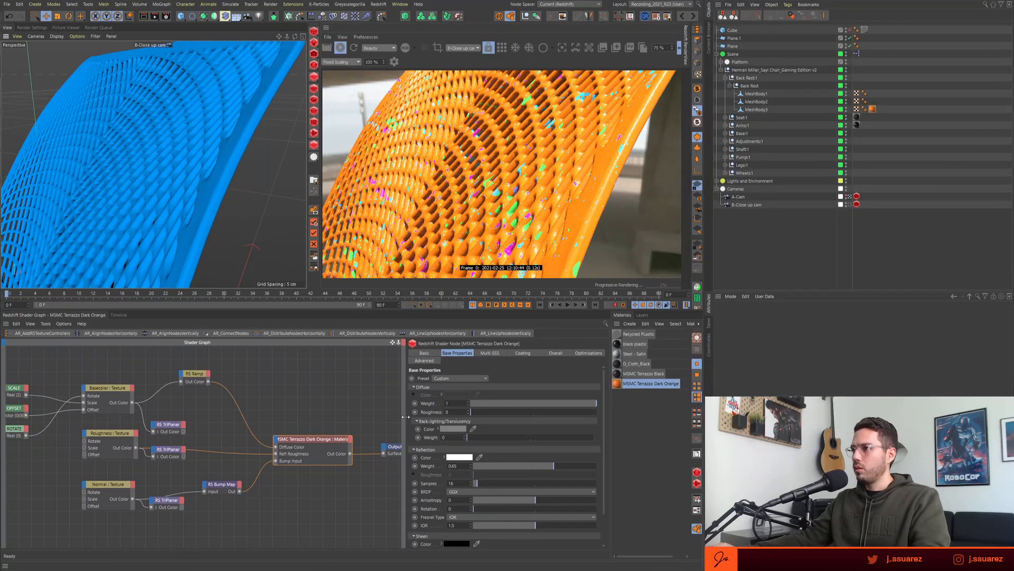
- Raise the Terrazzo material's sub-surface Scatter Scale to about 0.084
scroll(412, 436, down, 2)
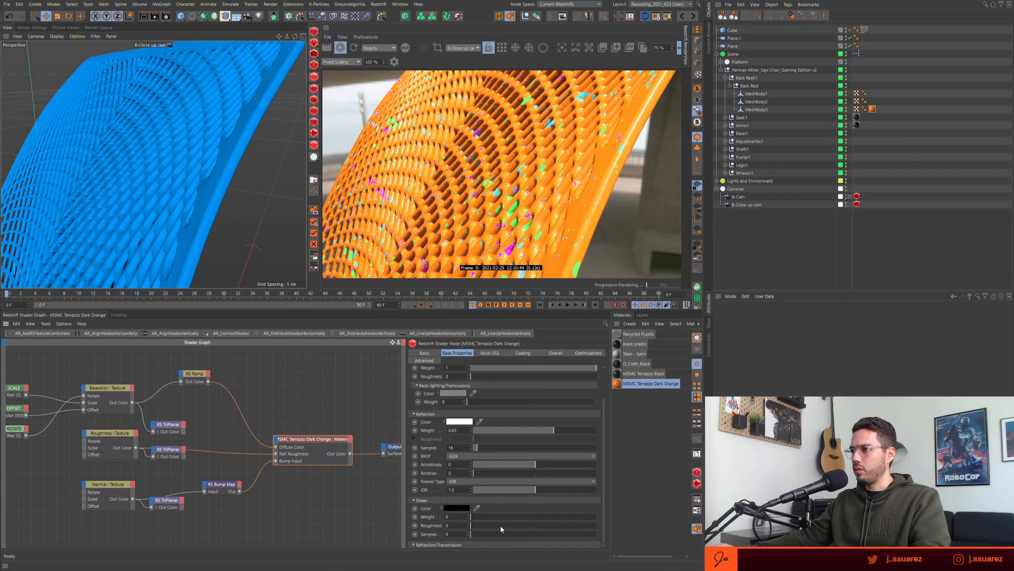
click(430, 544)
scroll(424, 481, down, 8)
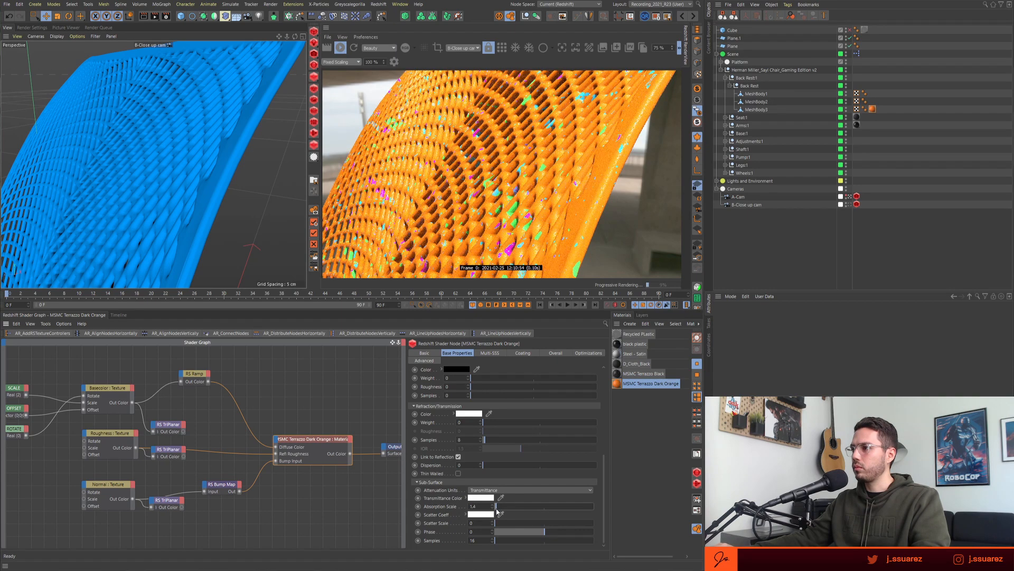
drag(496, 527, 500, 527)
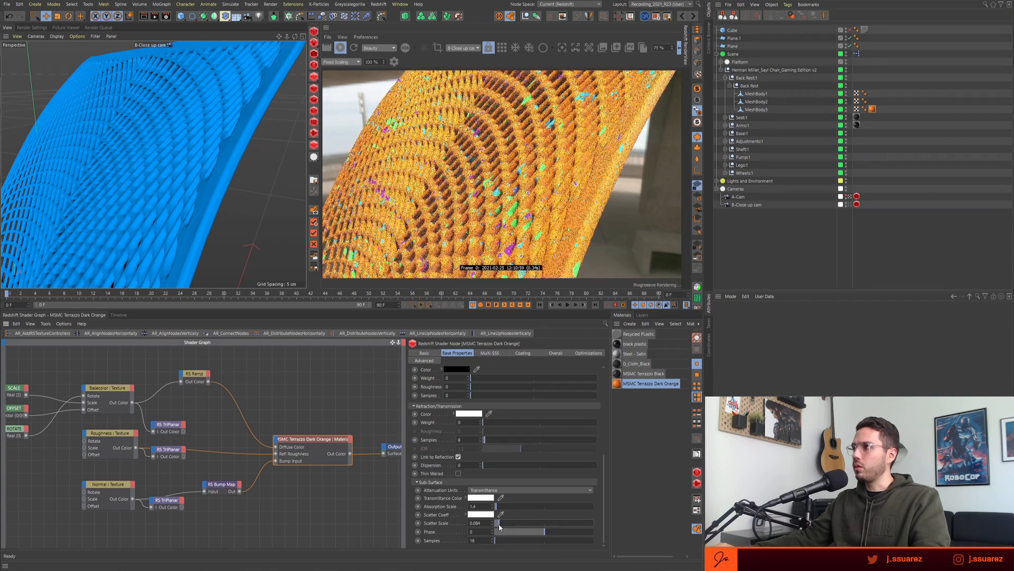
- Set the sub-surface Transmittance Color to light blue (hue 210°, saturation 68%)
click(466, 497)
scroll(432, 509, down, 3)
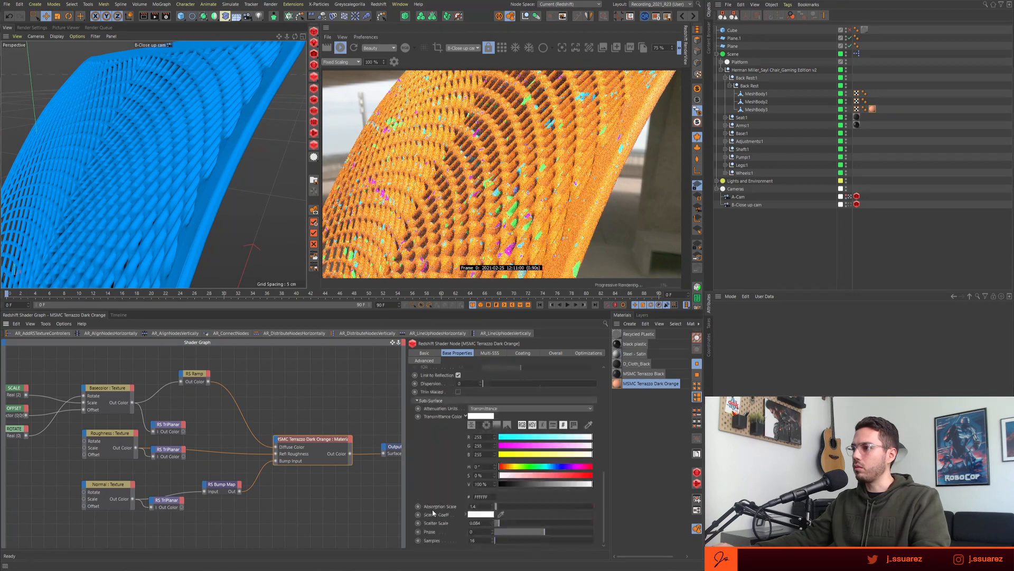
drag(533, 467, 569, 475)
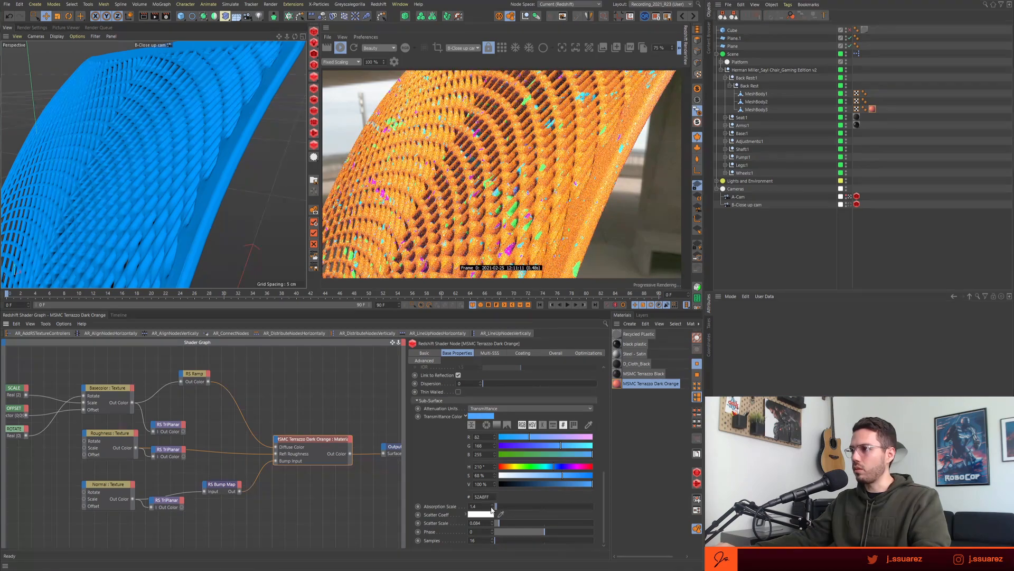
- Try an Absorption Scale of about 1.8 and test the brightness of the Scatter Coeff color
drag(492, 509, 493, 506)
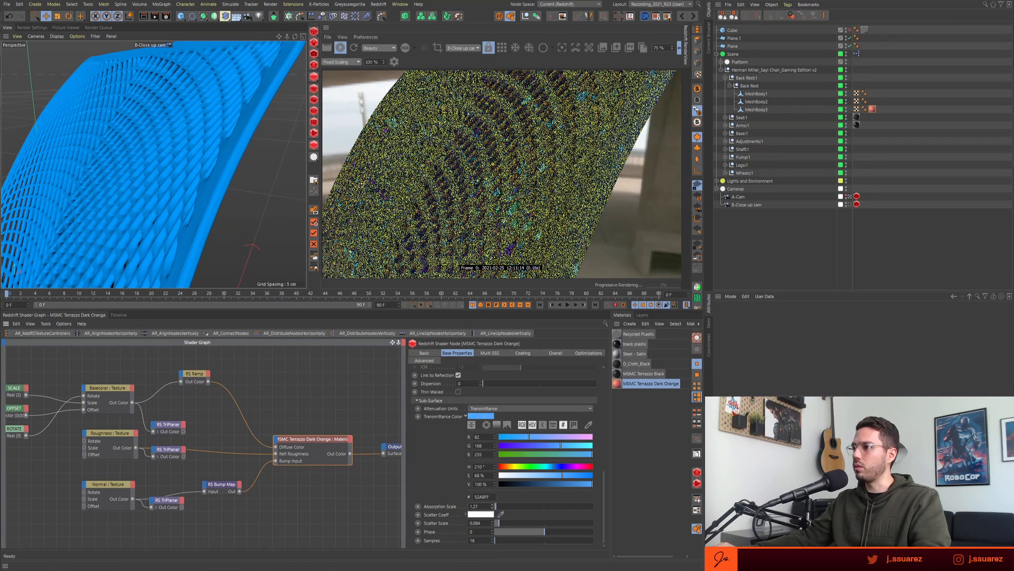
drag(492, 506, 493, 502)
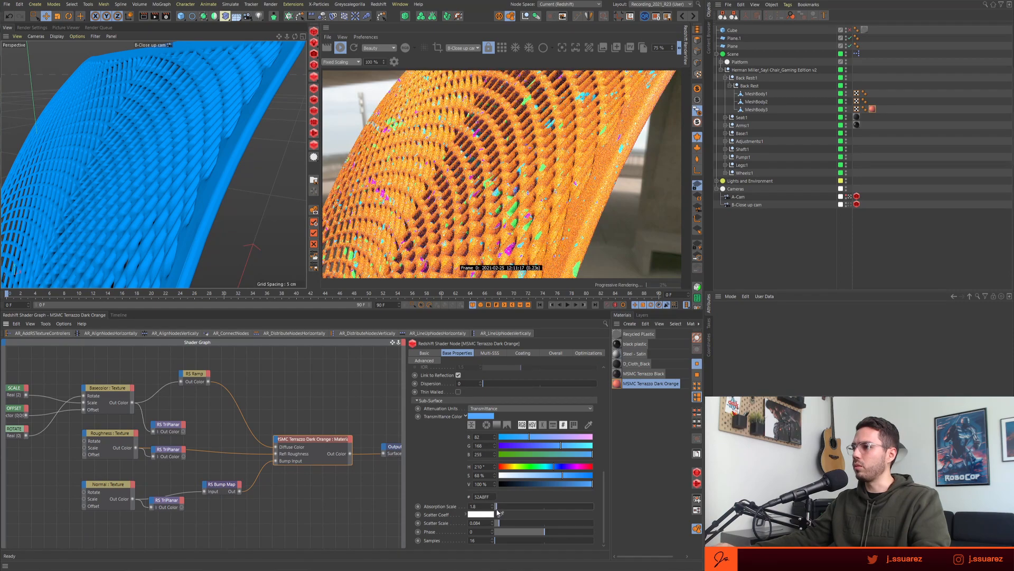
click(465, 514)
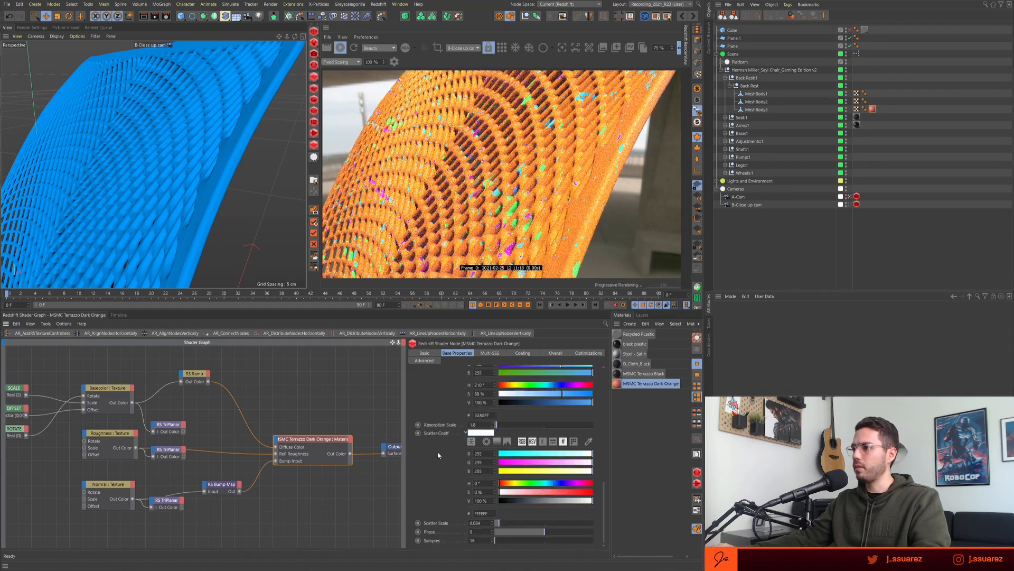
drag(575, 505, 595, 499)
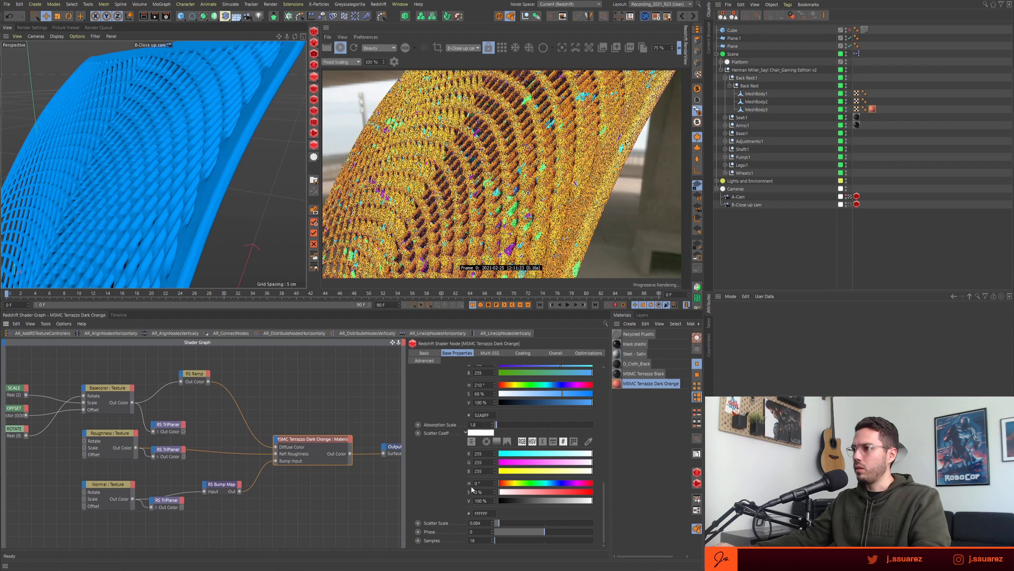
- Set the sub-surface Absorption Scale to 0.05
click(479, 425)
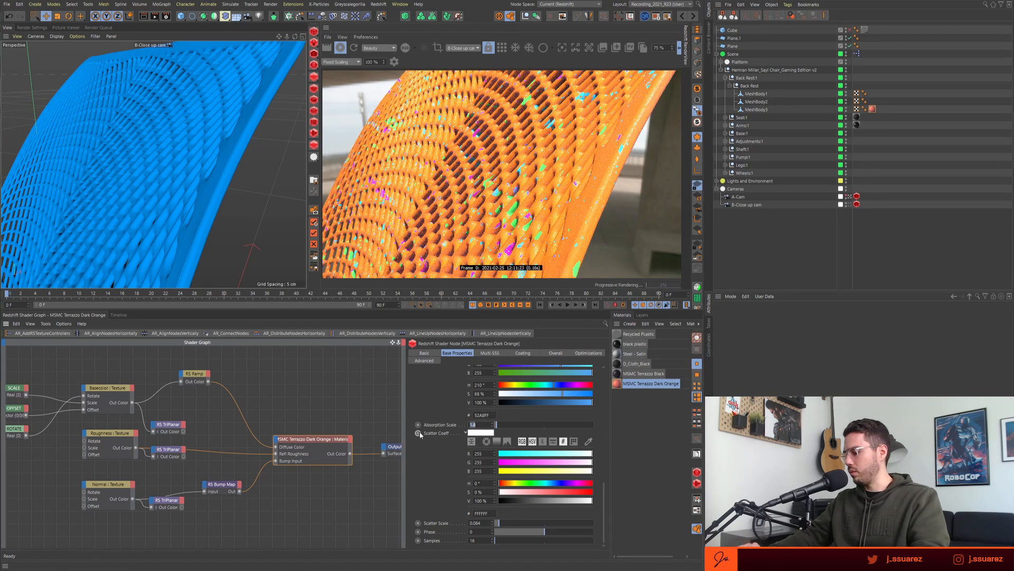
key(Return)
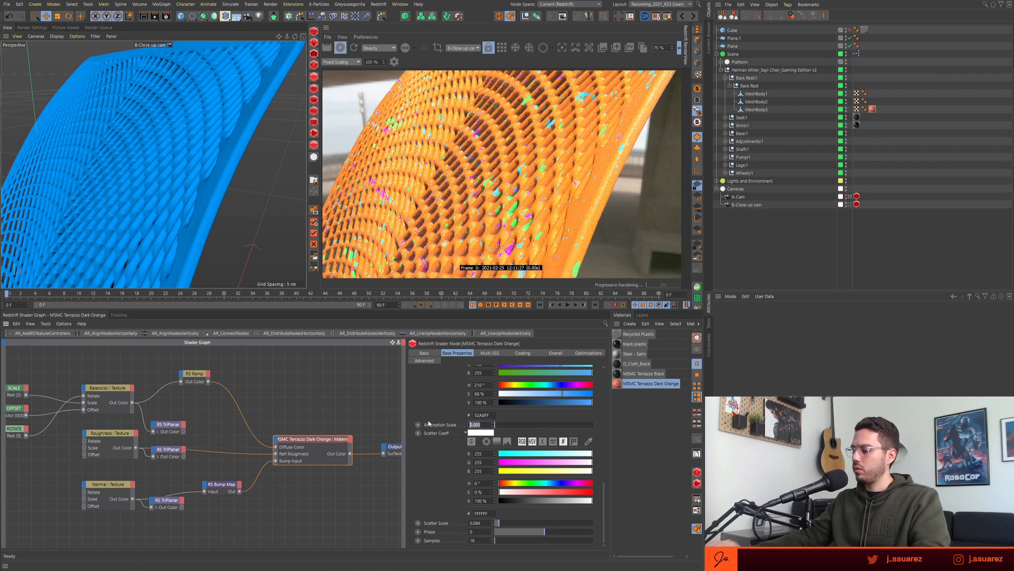
text(.05)
key(Return)
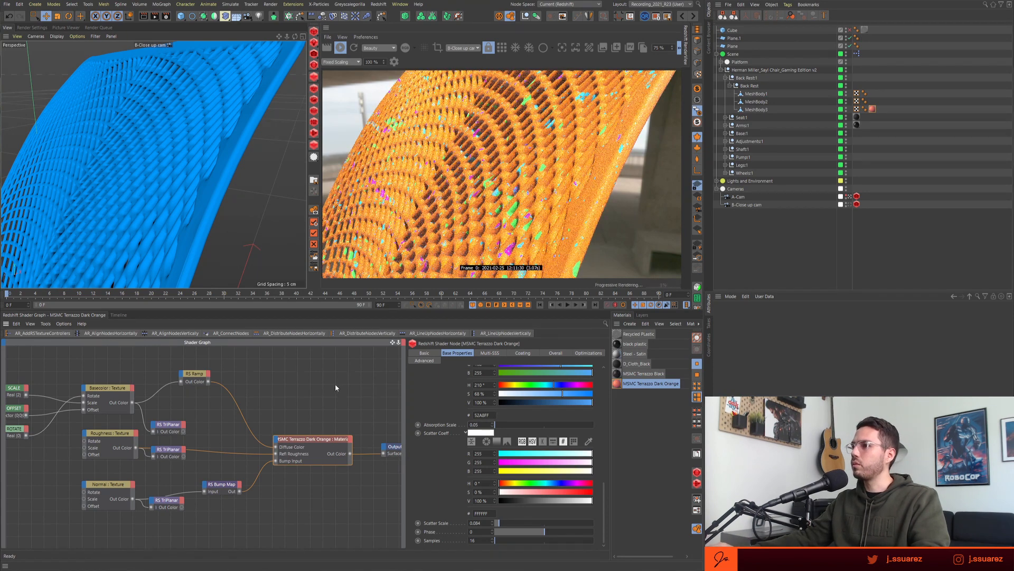
- Switch the render preview to the <Render> camera and bring the rest of the scene back into view
click(335, 388)
scroll(209, 221, up, 5)
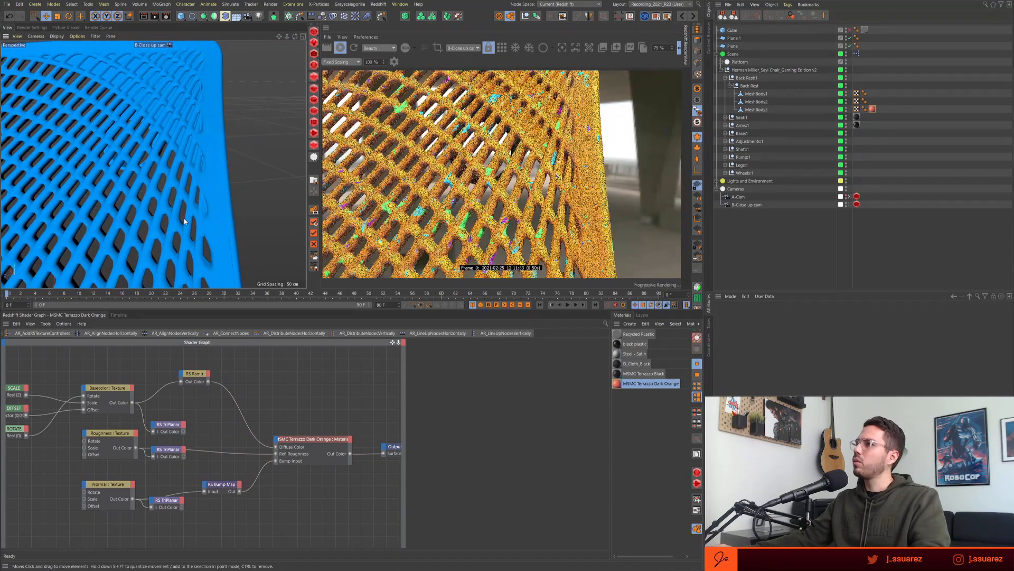
click(464, 49)
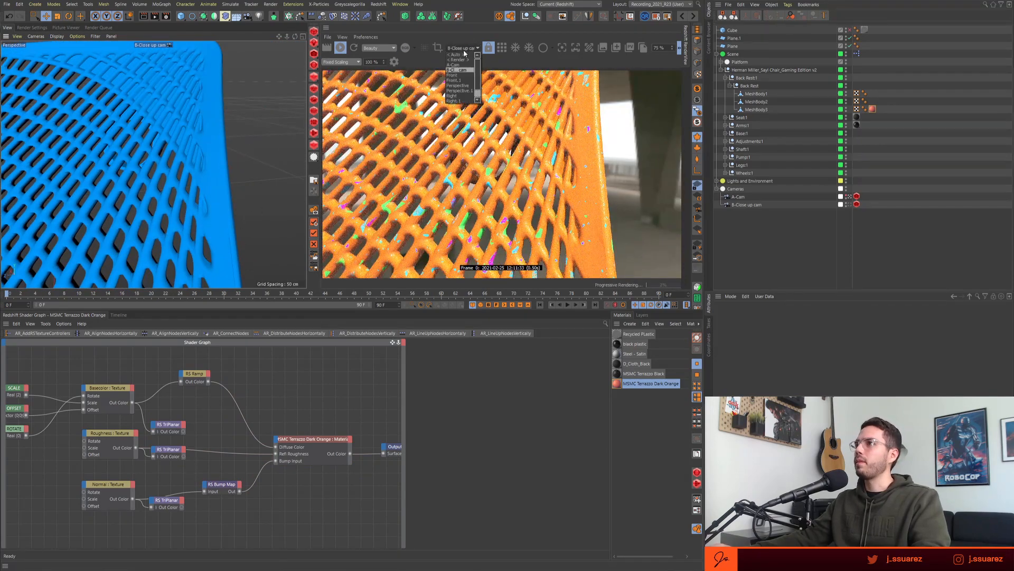
click(464, 59)
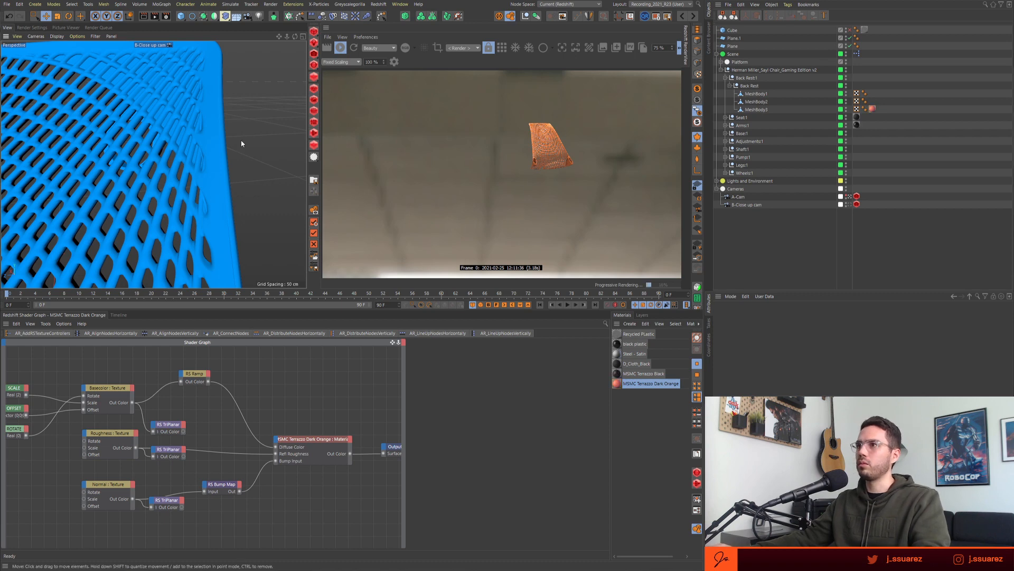
scroll(241, 143, down, 3)
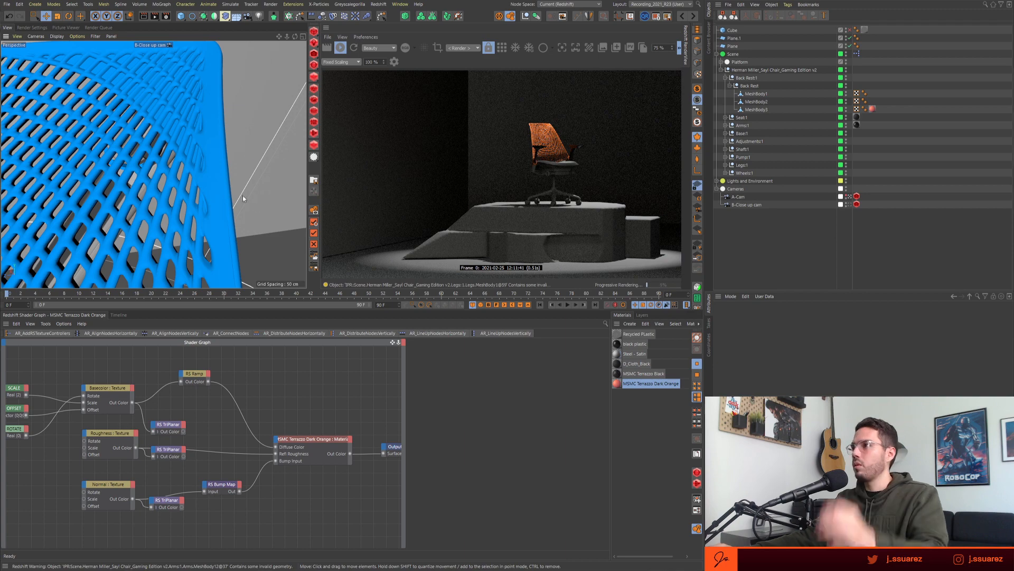
- Browse the EMC - Redshift library as small icons and look through its Masonry - Redshift materials
click(709, 41)
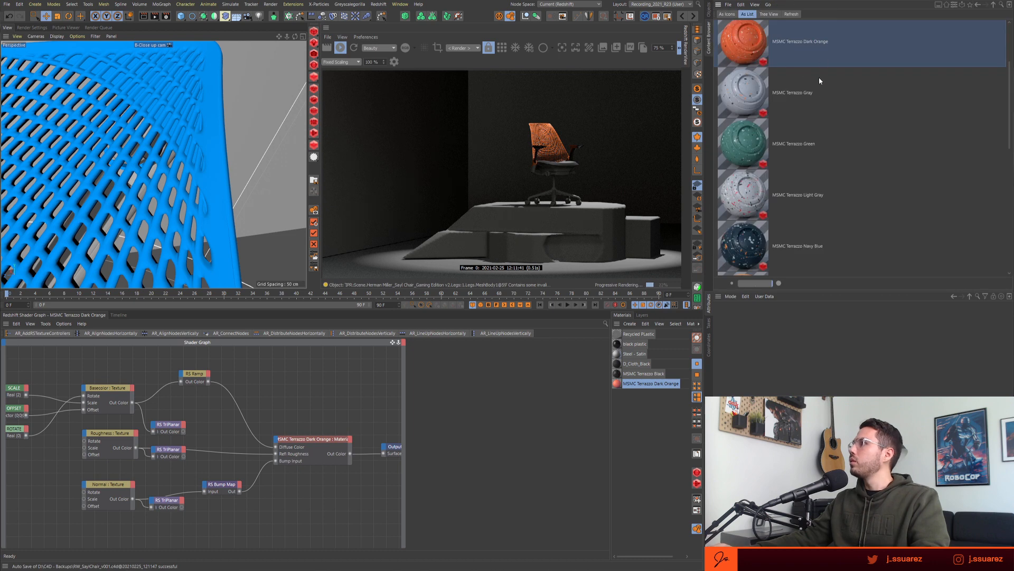
scroll(785, 151, up, 2)
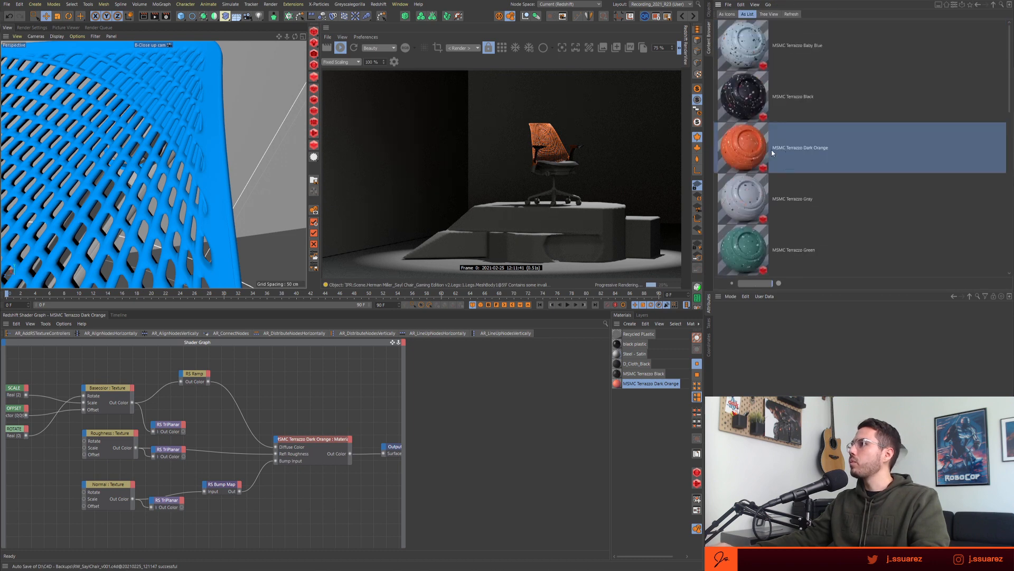
click(993, 5)
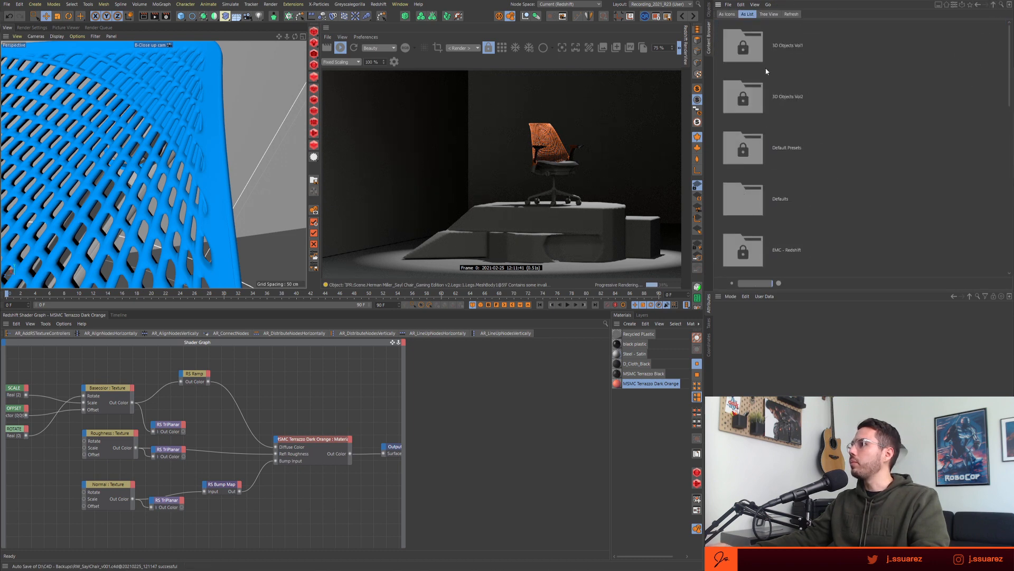
scroll(784, 220, down, 2)
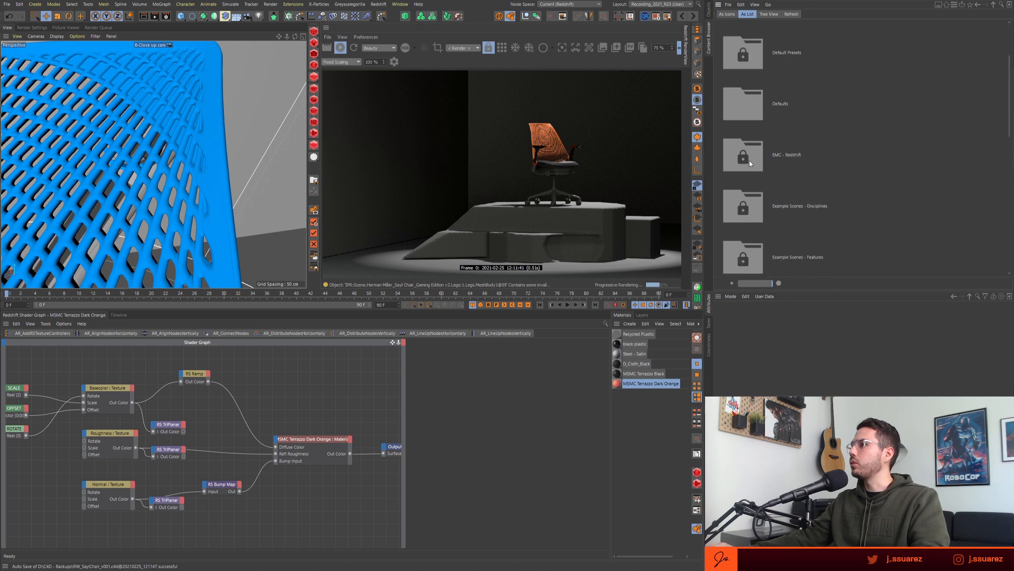
double_click(749, 160)
click(727, 14)
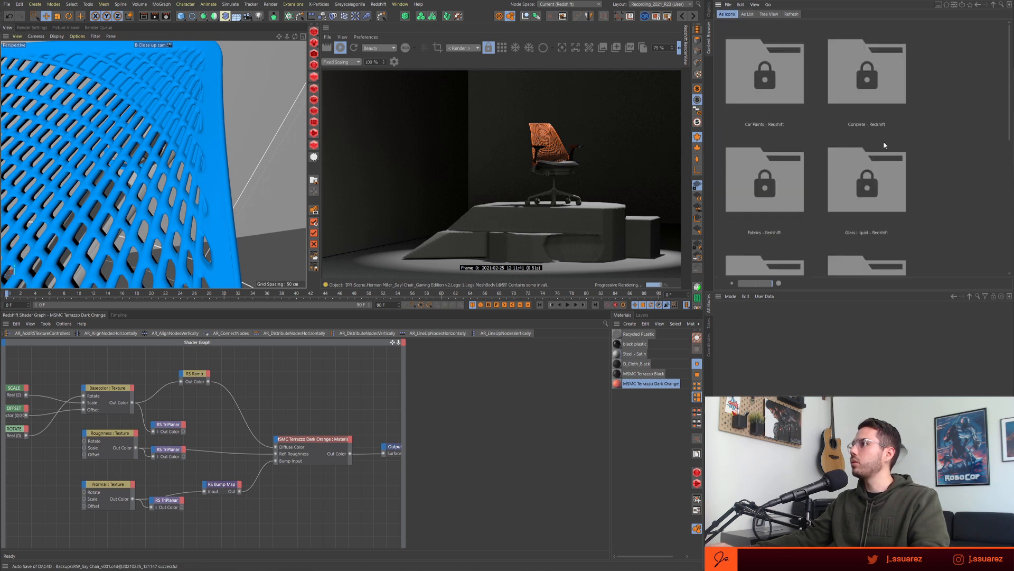
drag(763, 284, 755, 286)
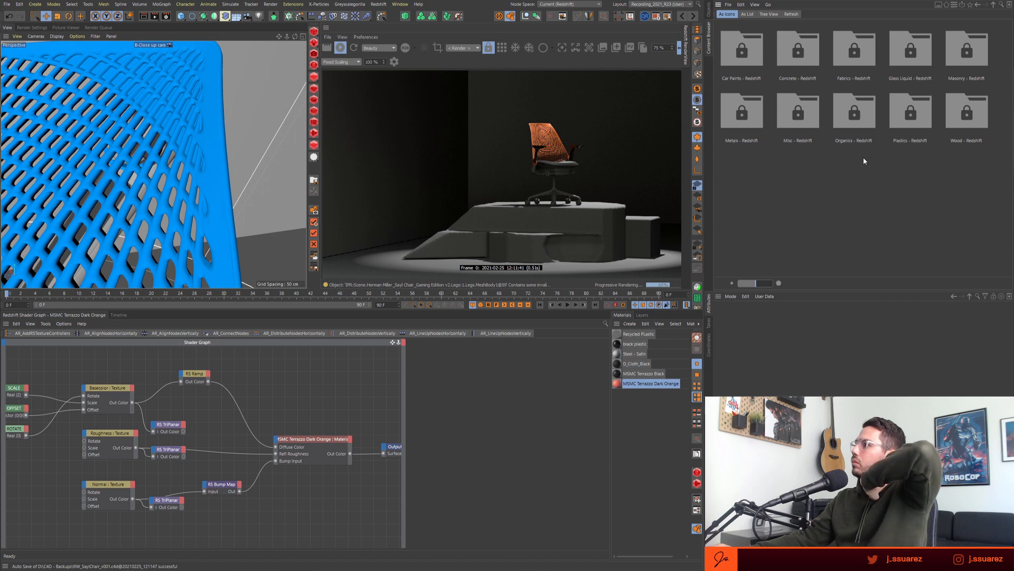
double_click(961, 51)
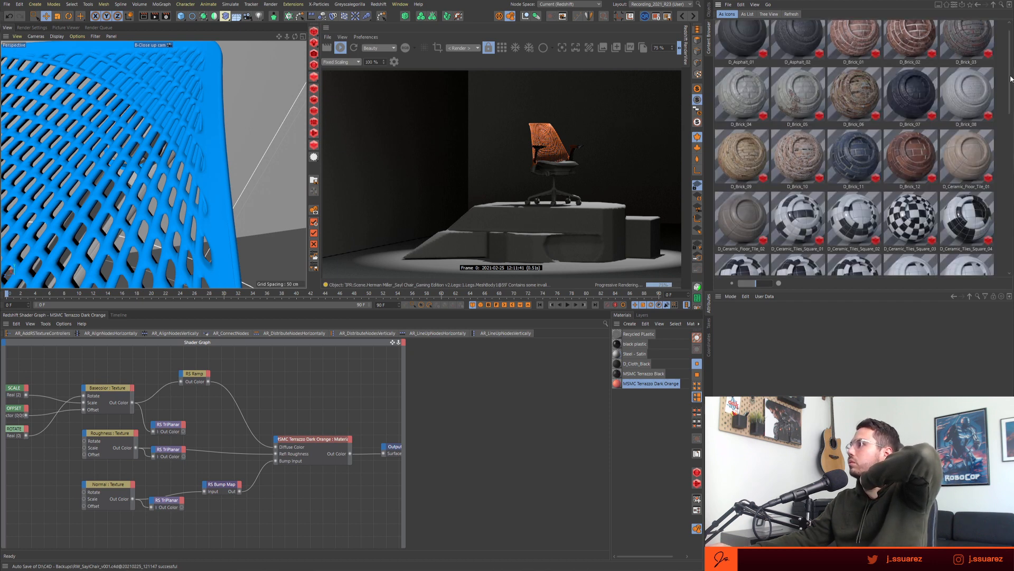
scroll(1011, 64, up, 1)
scroll(1011, 72, down, 3)
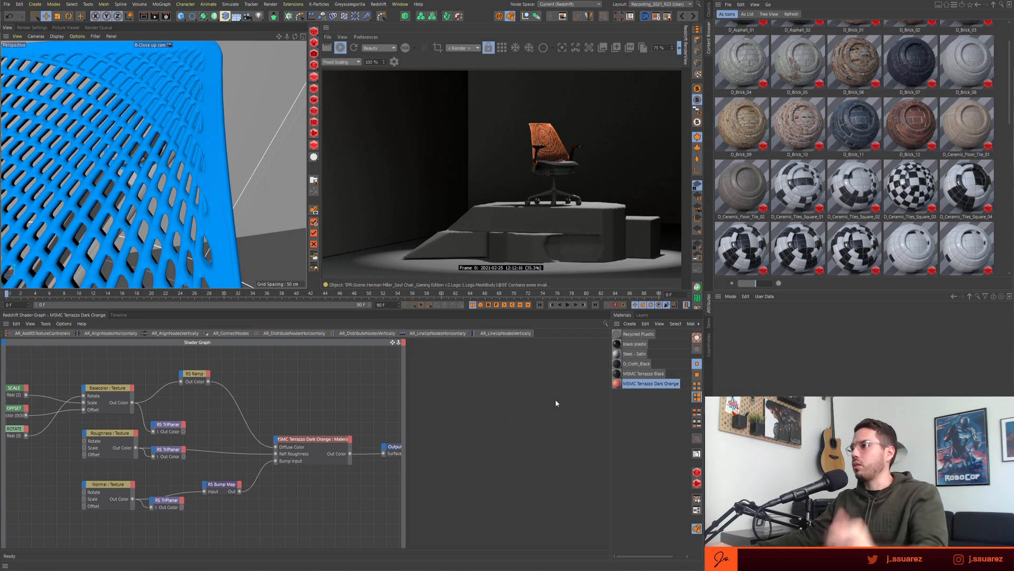
- Create a new Redshift material and rename it Env
click(696, 472)
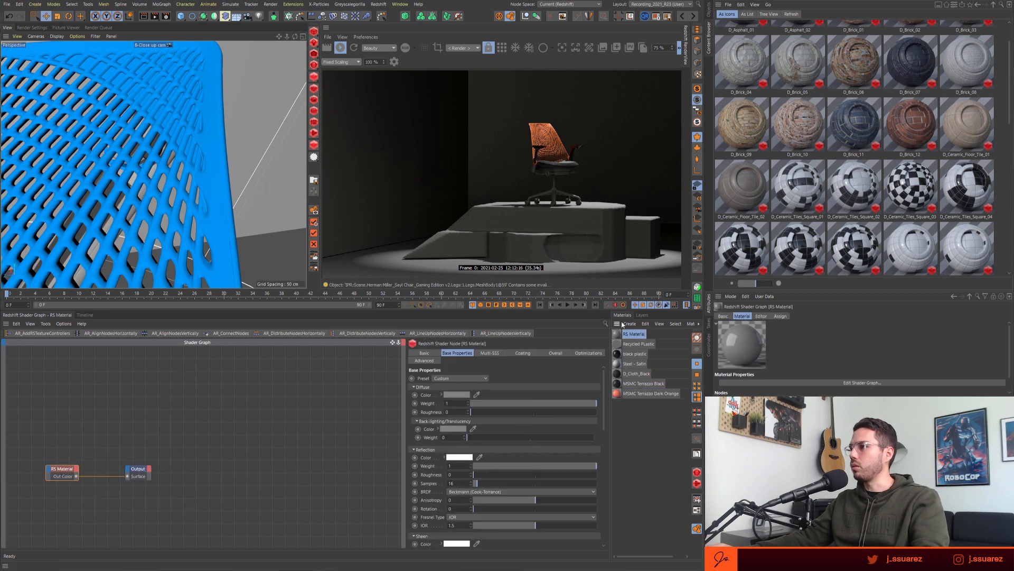
double_click(634, 334)
text(Env)
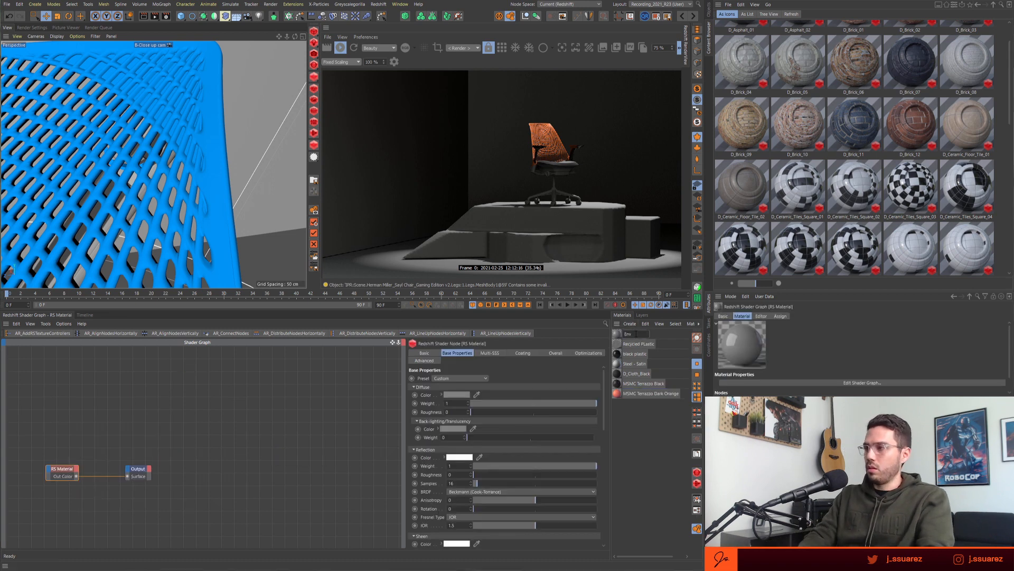
key(Return)
- Apply the Env material to the null holding the wall cubes inside the Lights and Environment group
click(729, 5)
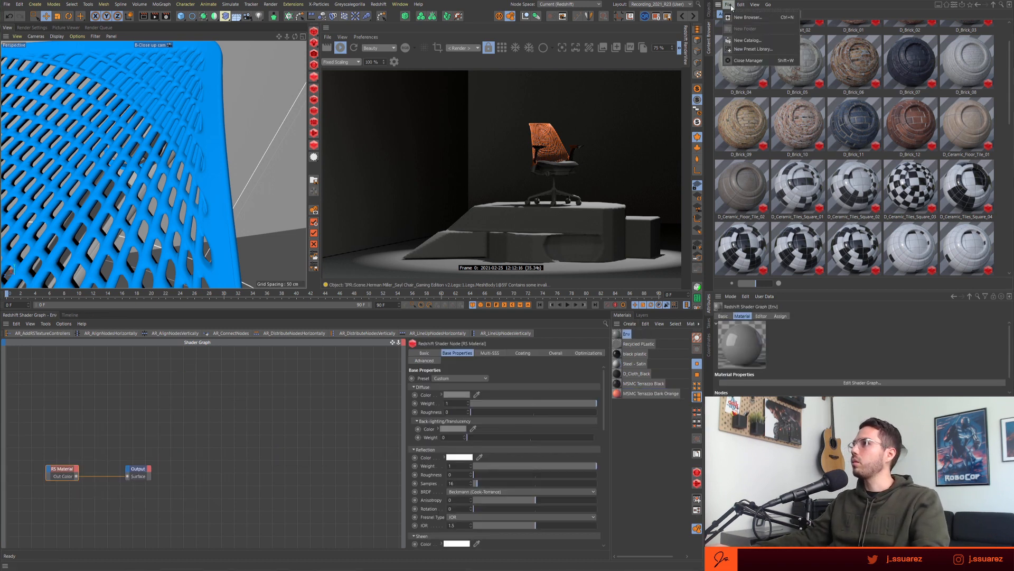
click(710, 12)
click(709, 11)
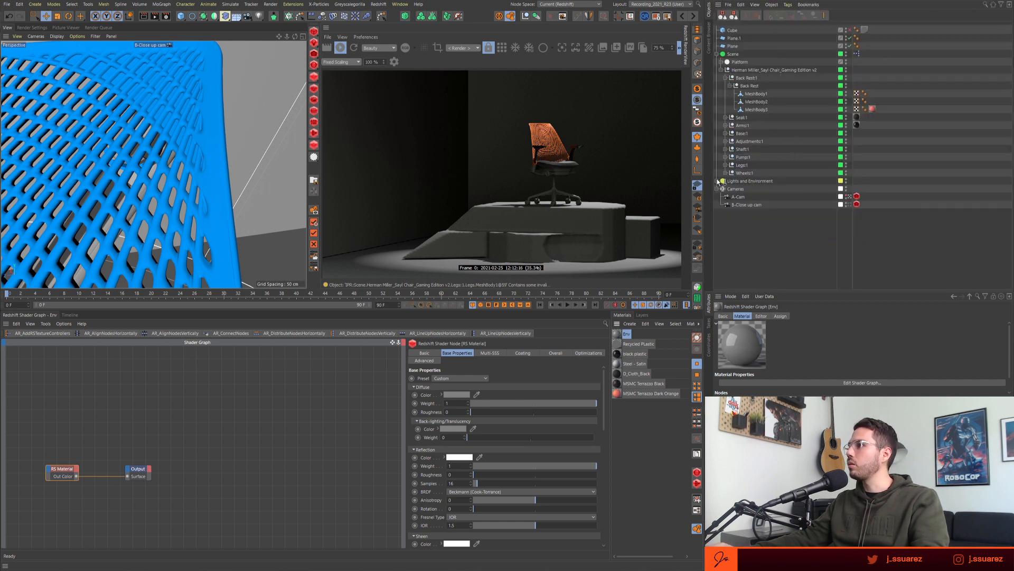
click(749, 181)
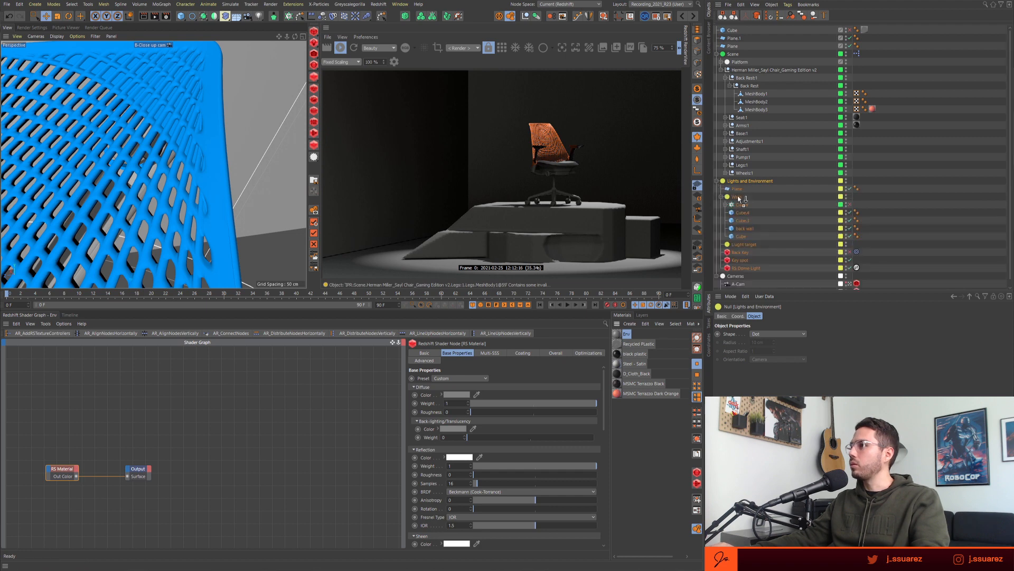
drag(739, 199, 740, 198)
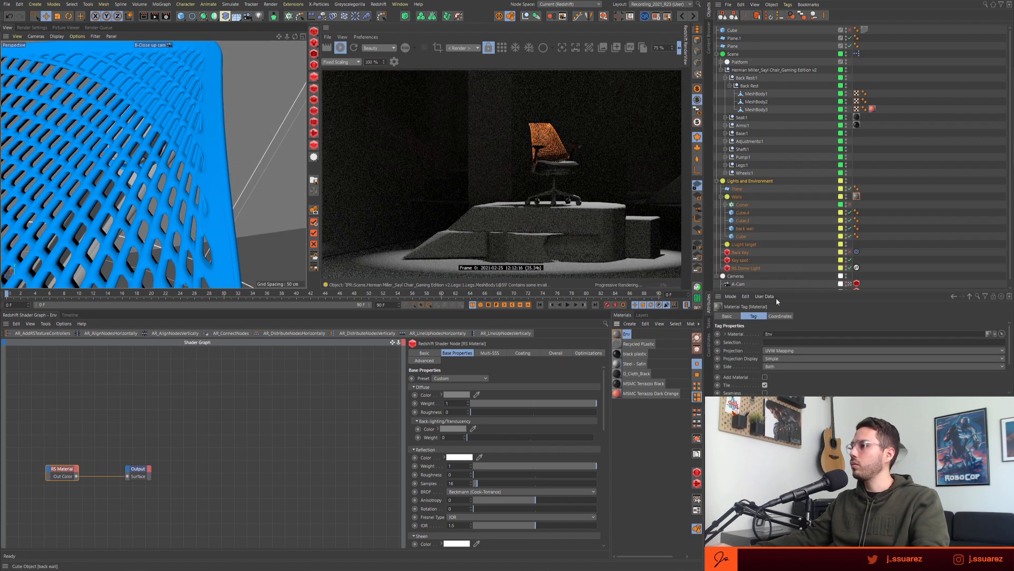
- Add an RS Color Abs node to the Env shader graph and connect its Out Color to the RS Material's diffuse color
drag(27, 430, 164, 496)
drag(69, 471, 211, 479)
drag(191, 435, 218, 509)
double_click(137, 468)
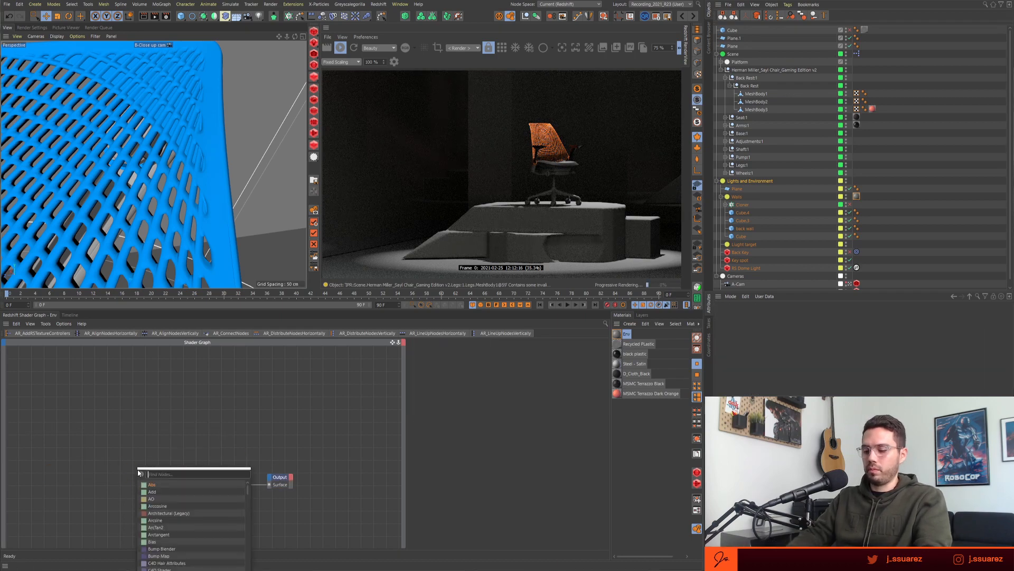
text(color)
key(Return)
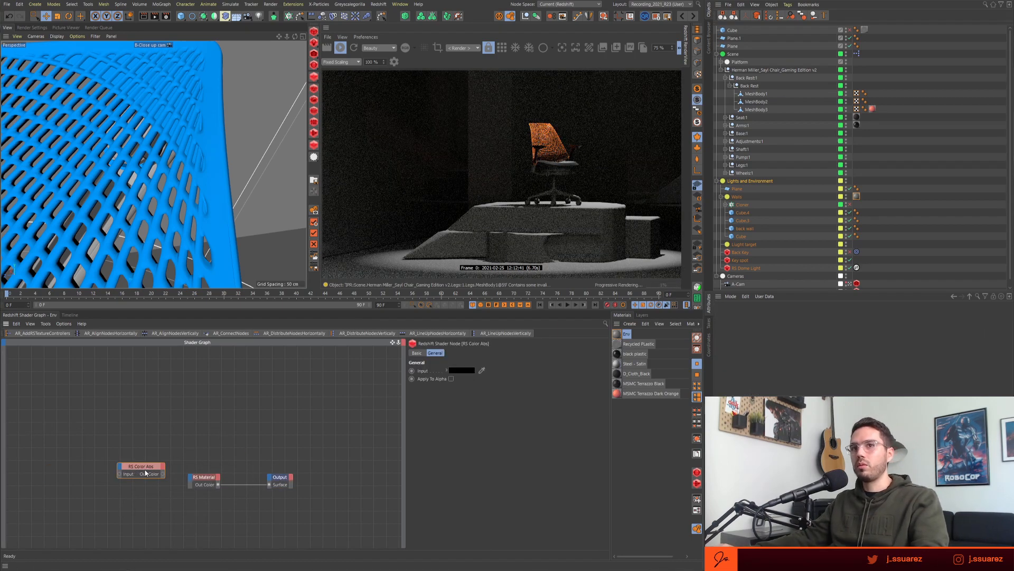
drag(146, 473, 113, 454)
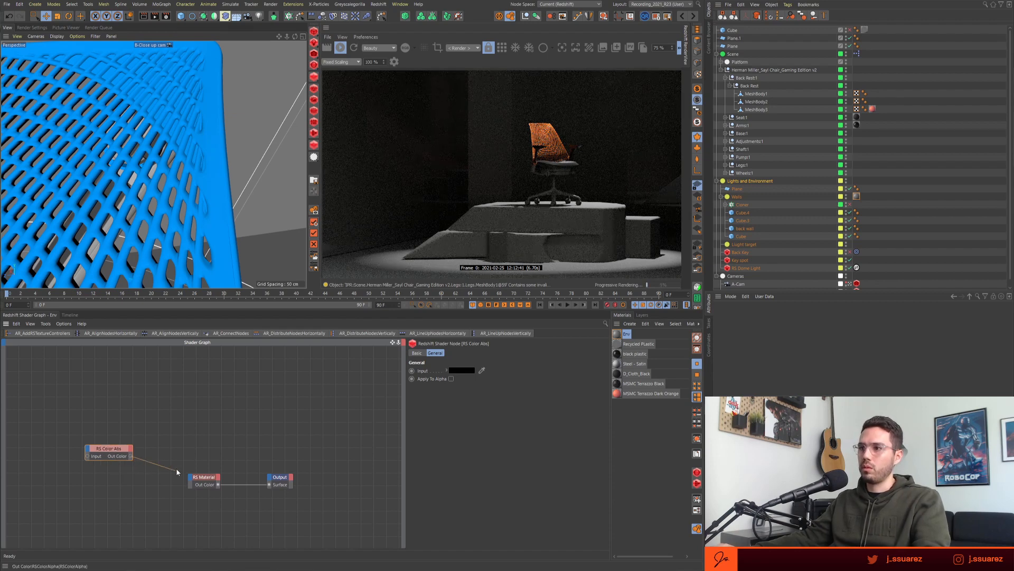
drag(191, 477, 192, 479)
click(315, 485)
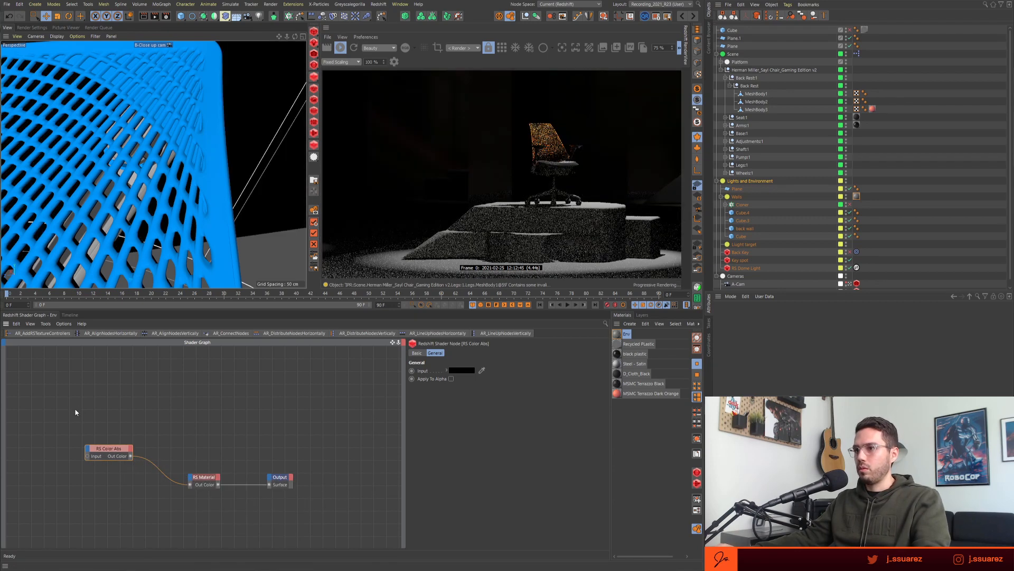
- Open the Input color of the RS Color Abs node for editing
click(467, 370)
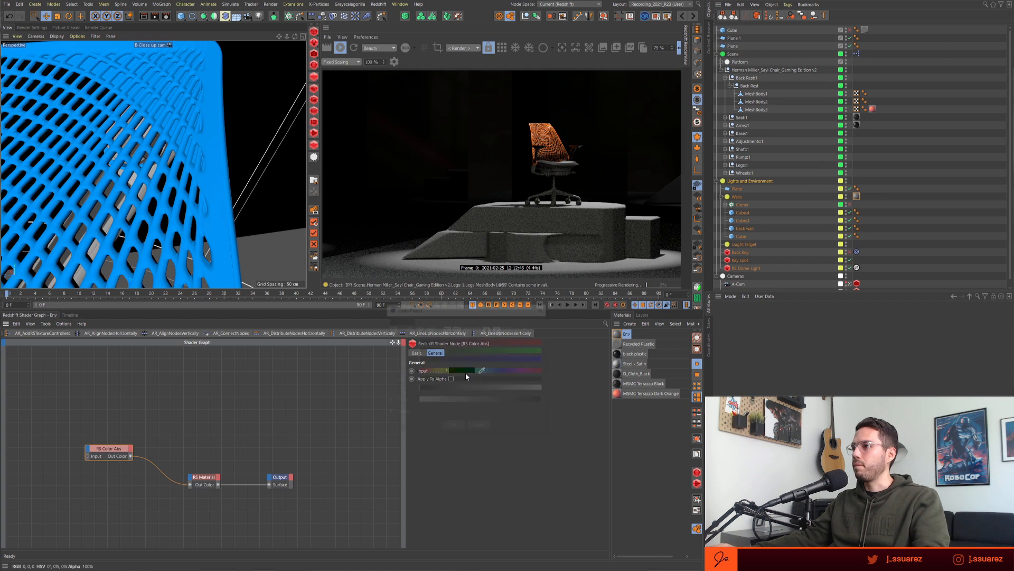
- Set the RS Color Abs input of the Env material to a pale cream with hue 40°, saturation 13% and value 97%
drag(437, 385, 541, 392)
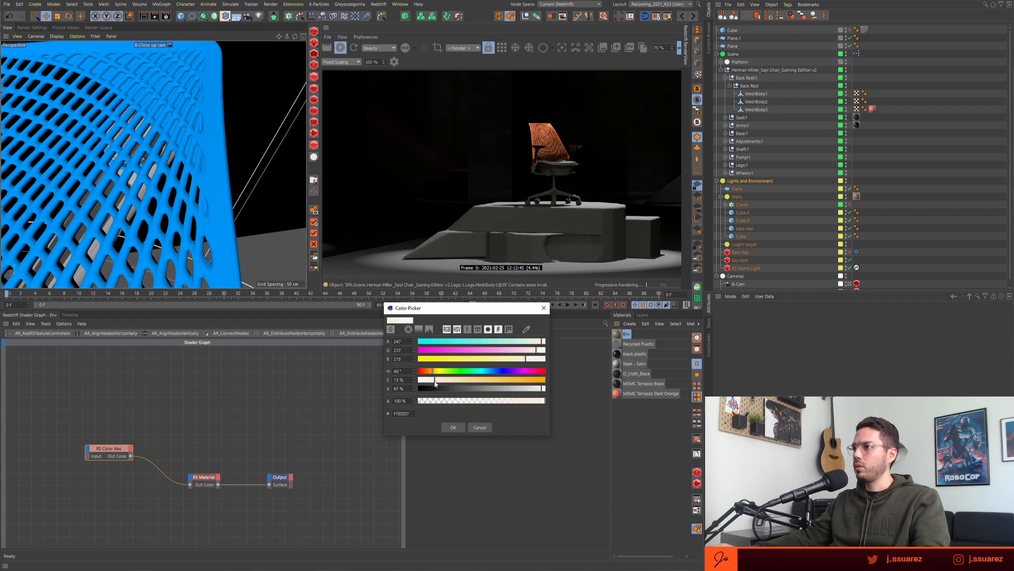
click(461, 427)
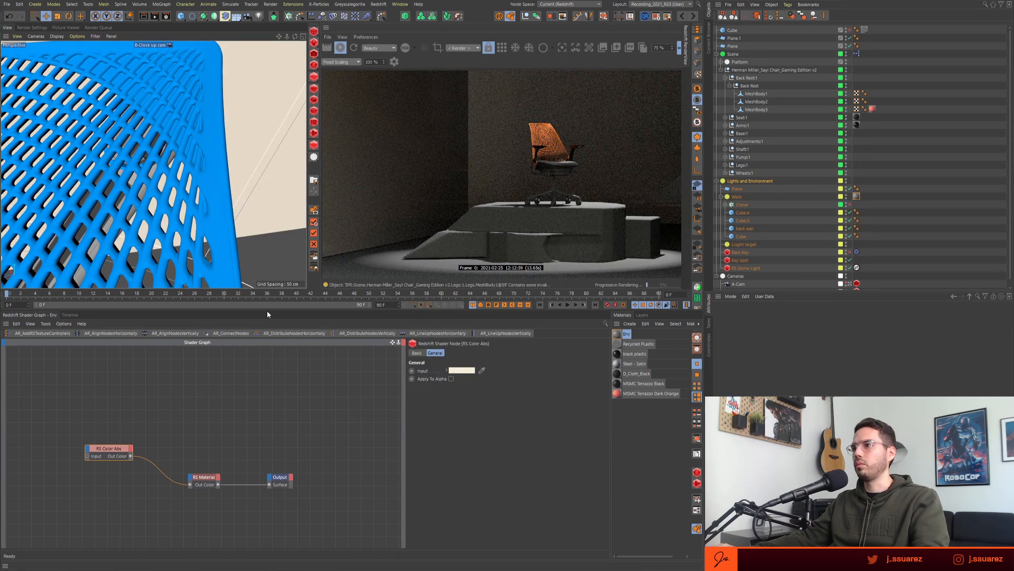
- Enlarge the viewport and examine the whole room set around the chair and platform from outside
drag(267, 310, 286, 432)
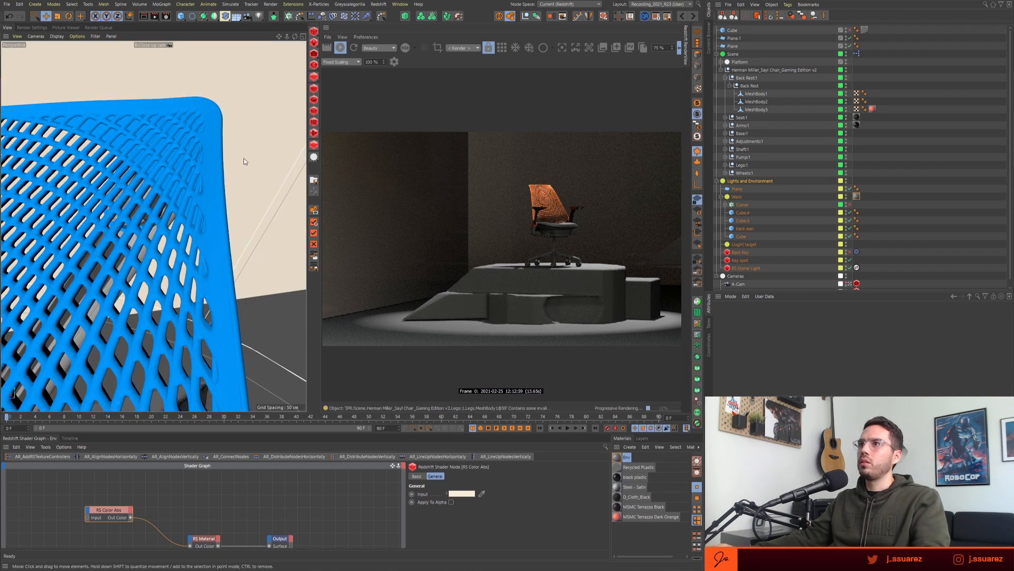
scroll(179, 218, down, 6)
scroll(207, 218, up, 4)
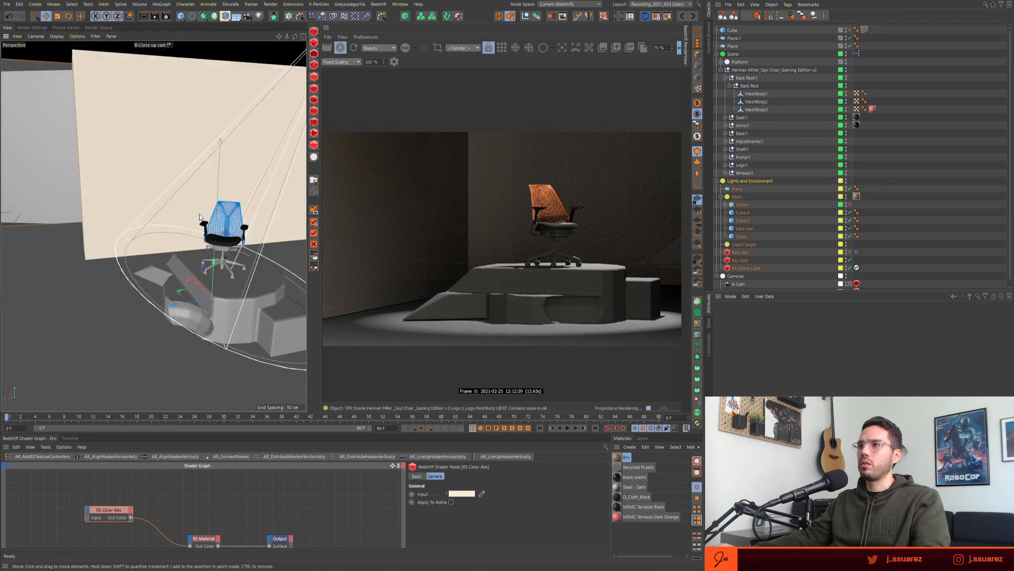
scroll(208, 218, down, 6)
alt+drag(201, 215, 286, 221)
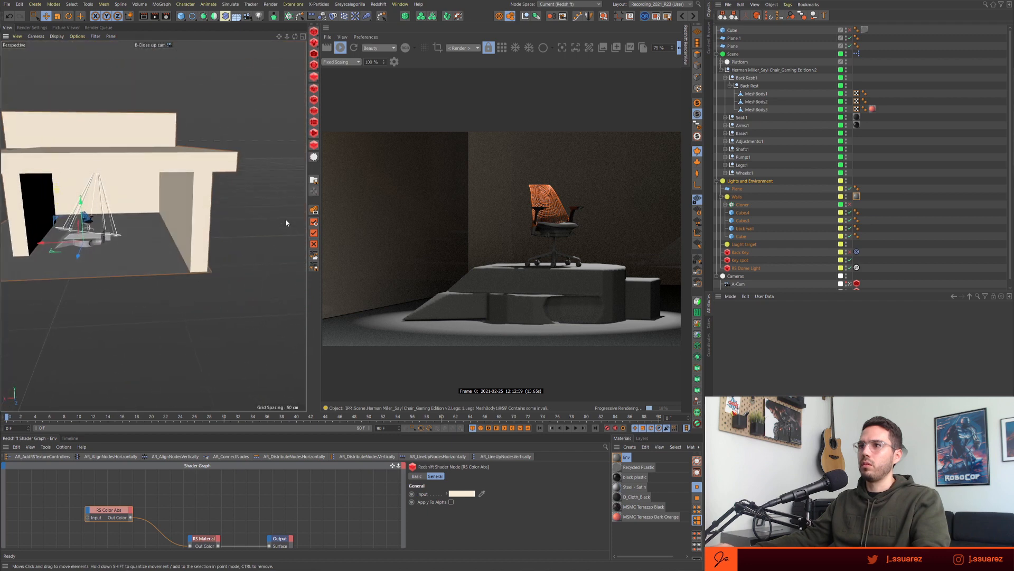
alt+middle_drag(111, 240, 181, 221)
alt+drag(182, 221, 166, 289)
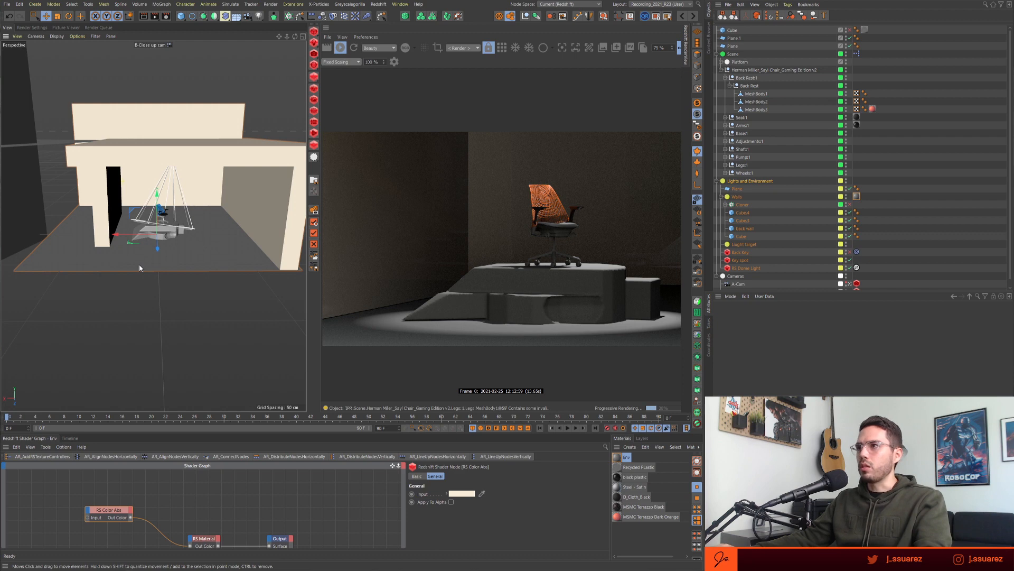
alt+drag(203, 272, 162, 272)
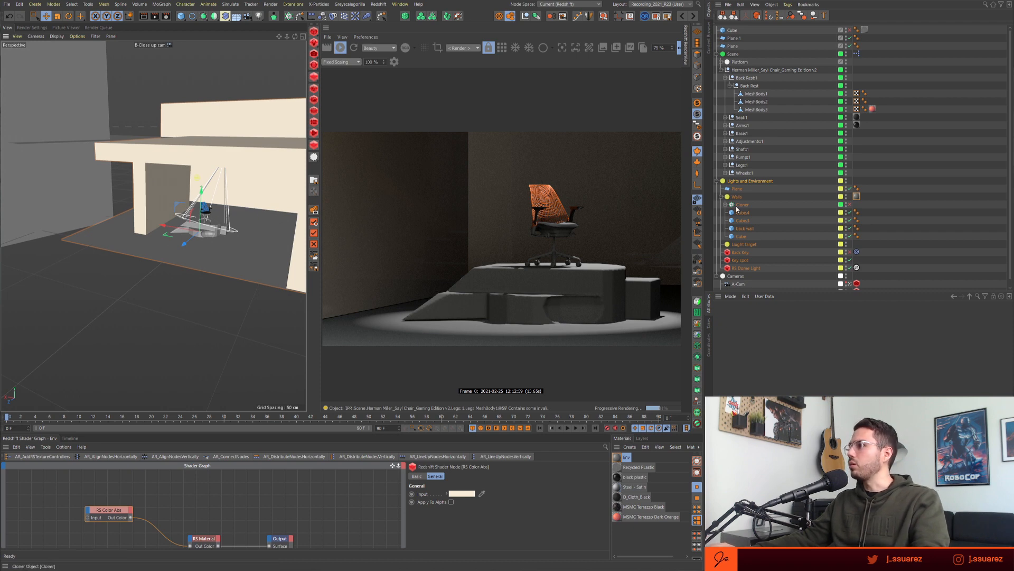
- Save the project and set the voxel size of the Platform's Volume Builder to 0.1 cm
scroll(736, 206, down, 1)
scroll(741, 218, up, 1)
click(721, 70)
click(721, 61)
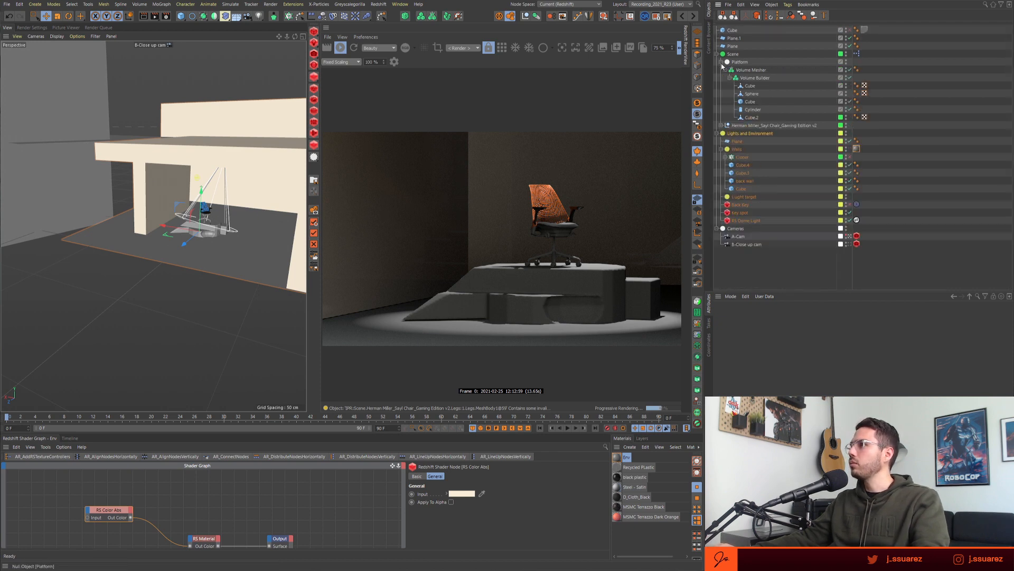
click(755, 78)
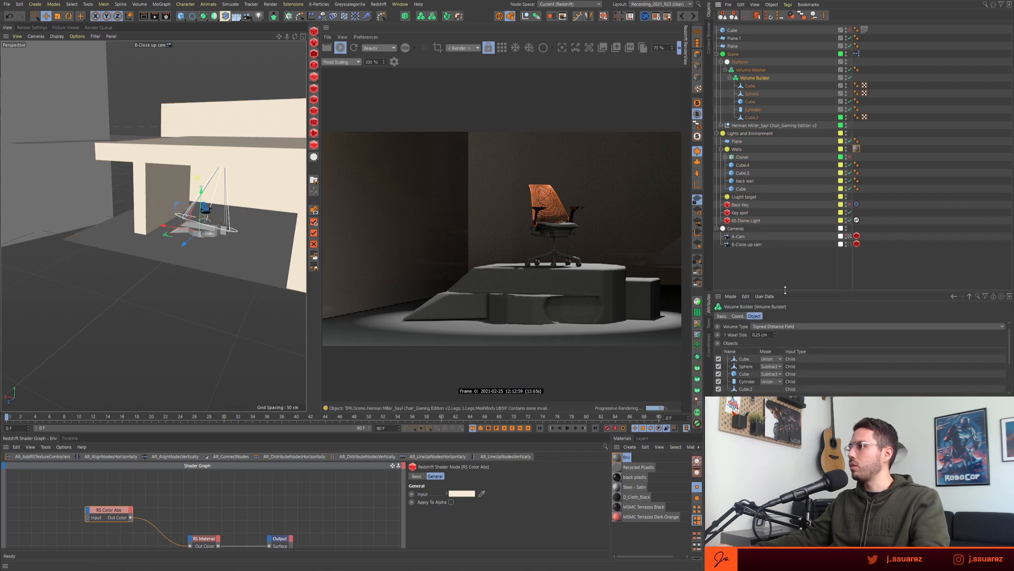
drag(786, 290, 785, 234)
key(ctrl+s)
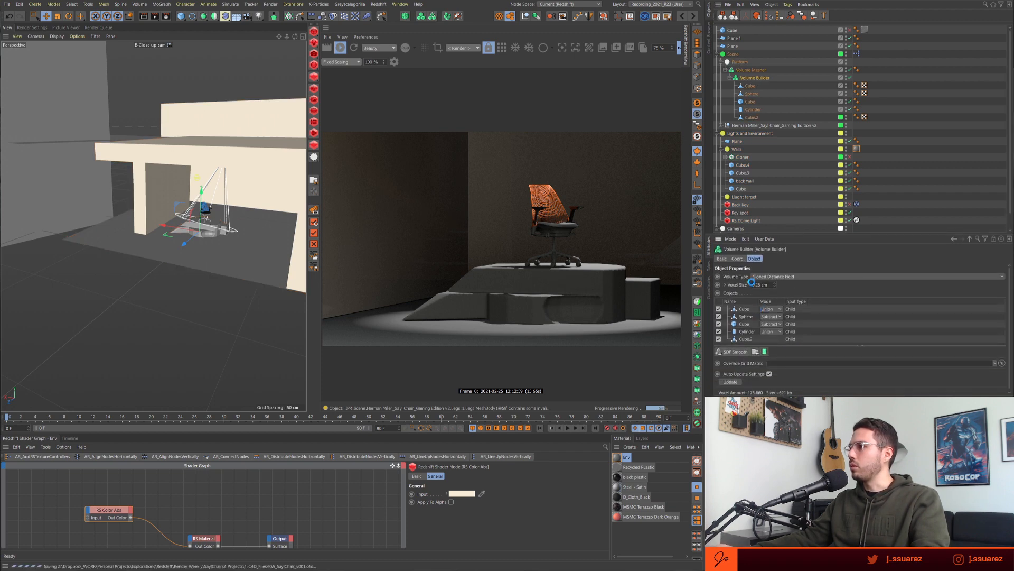
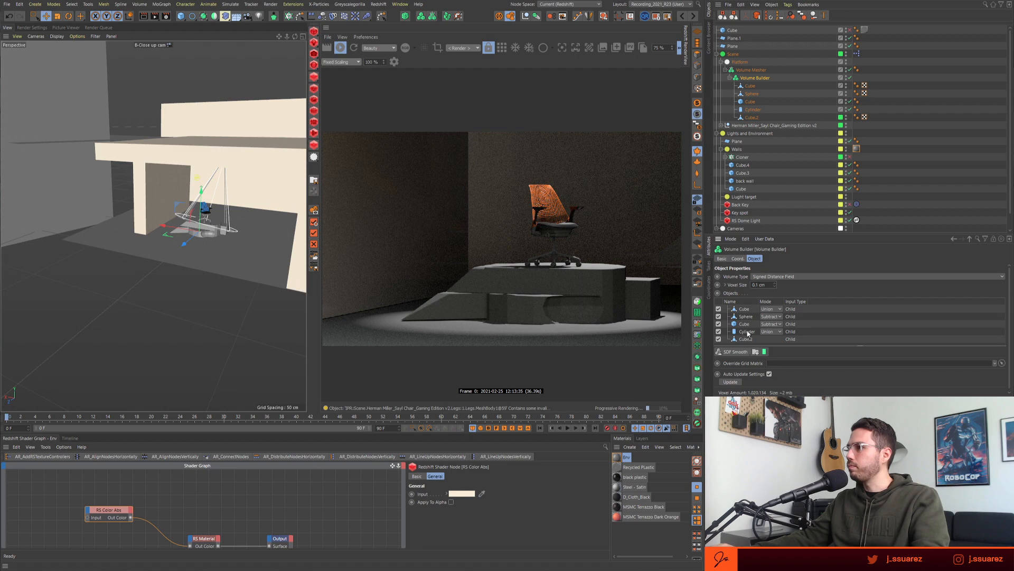
- Delete the Sphere from the Volume Builder and add an SDF Smooth filter with 10% strength
key(Delete)
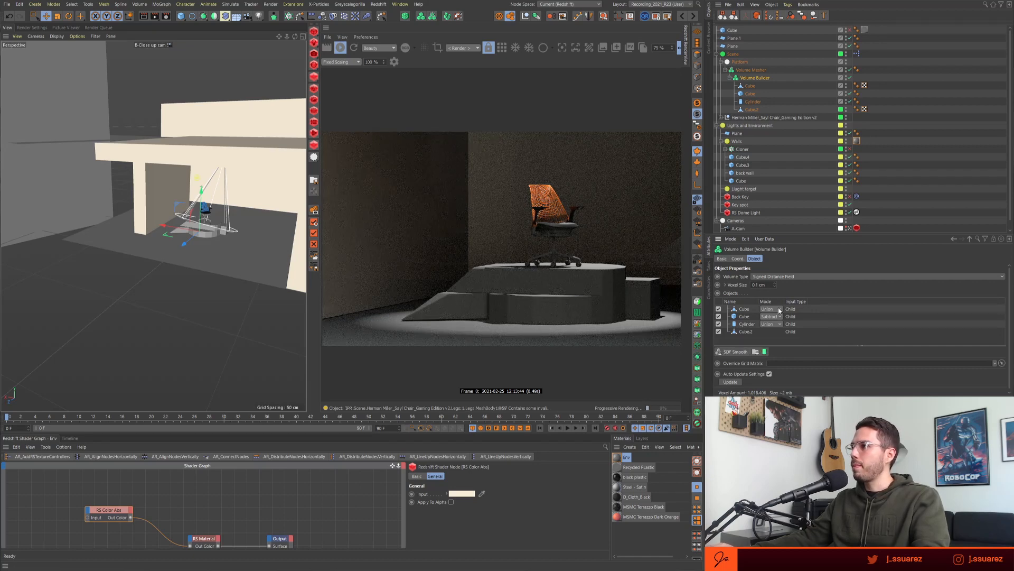
click(739, 352)
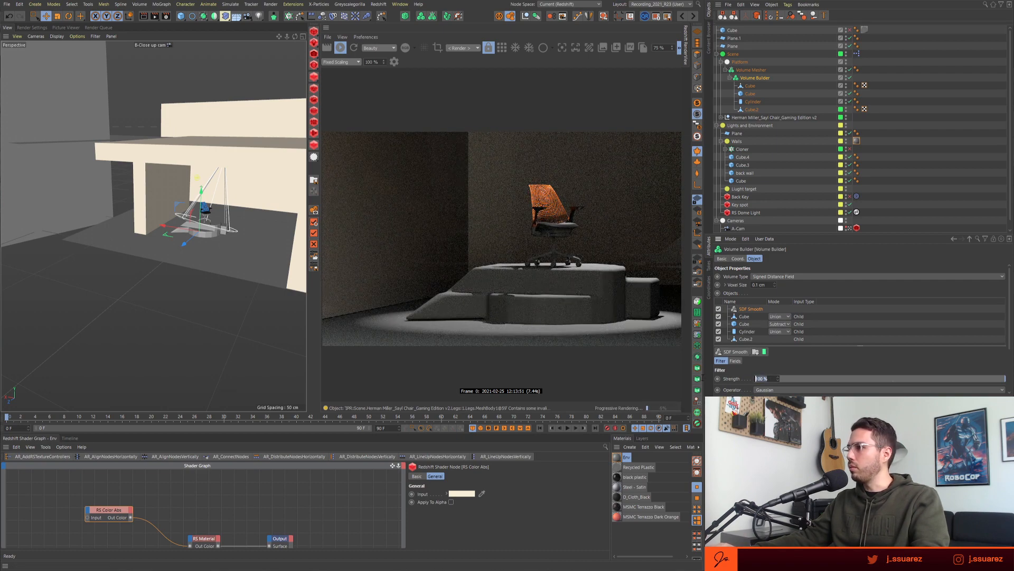
text(10)
key(Return)
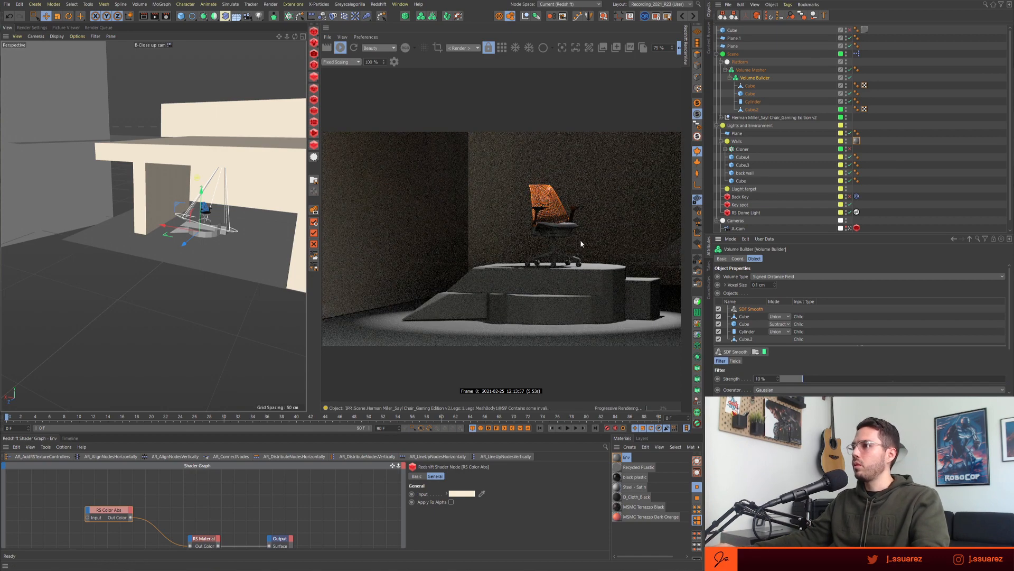
- Raise Cube.2, the ramp wedge at the platform's front, slightly along its vertical axis
click(136, 282)
alt+drag(137, 283, 229, 244)
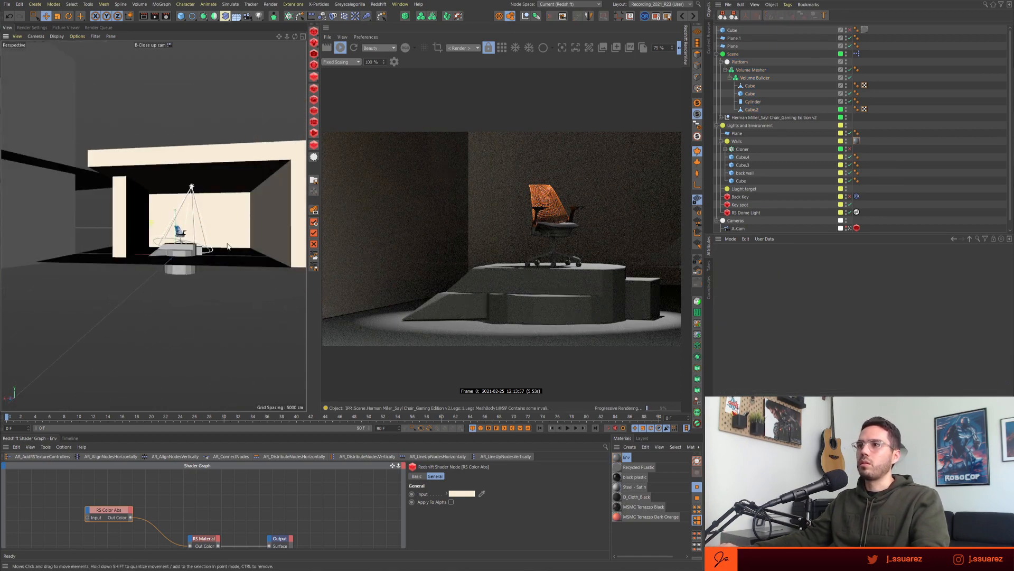
alt+right_drag(157, 266, 274, 245)
click(172, 234)
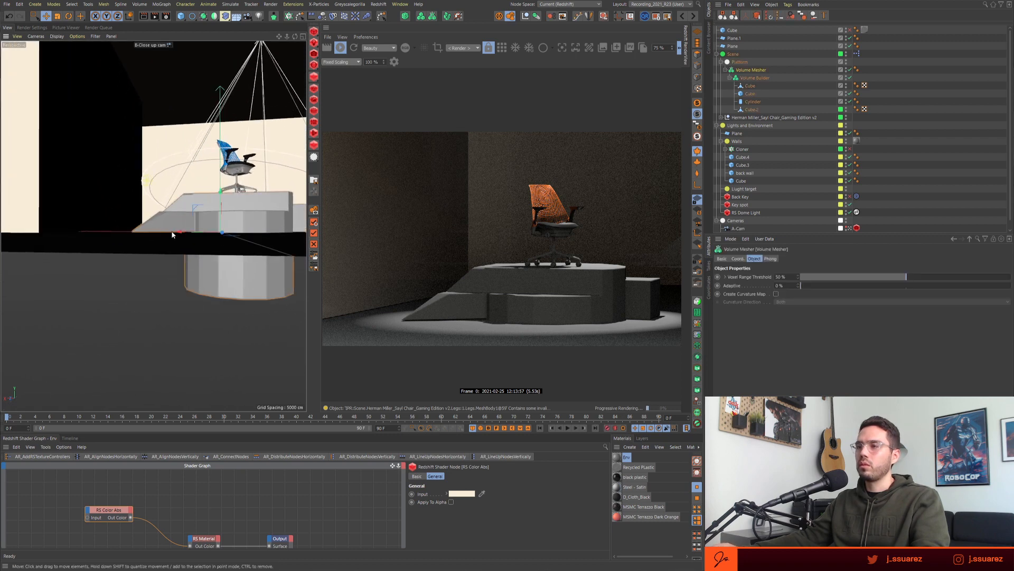
drag(164, 228, 150, 203)
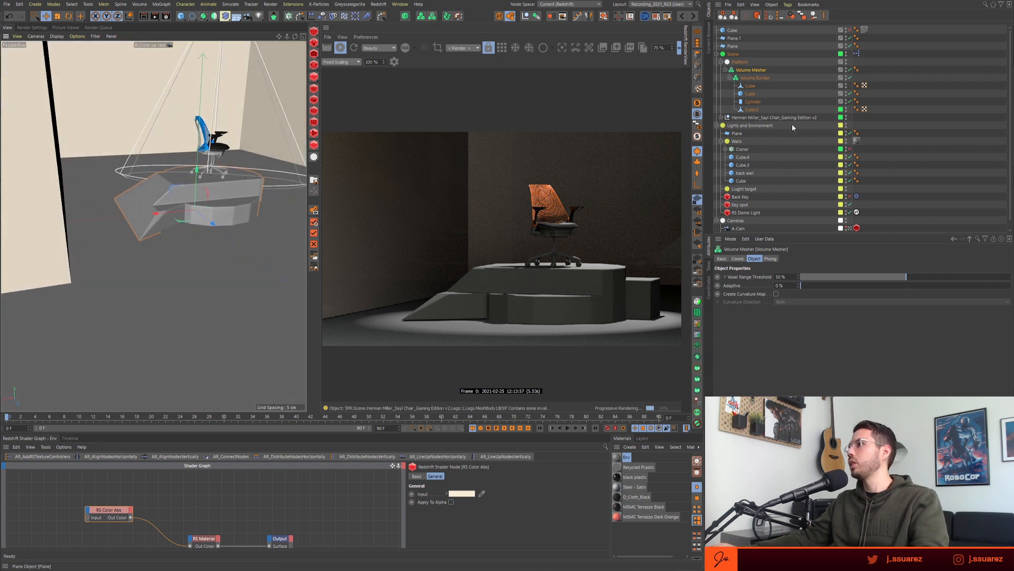
click(752, 109)
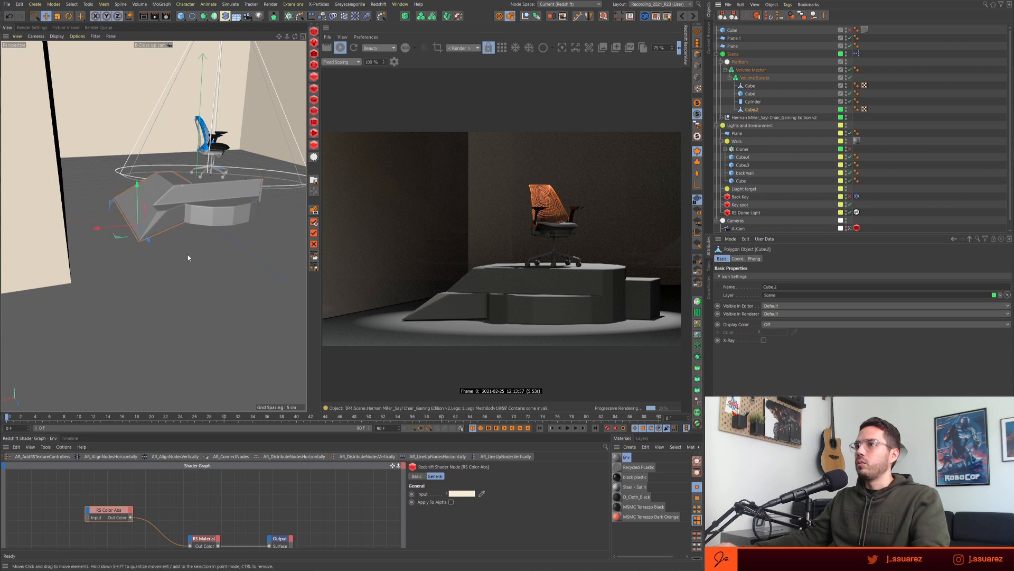
key(e)
alt+right_drag(163, 226, 218, 215)
alt+drag(218, 214, 132, 192)
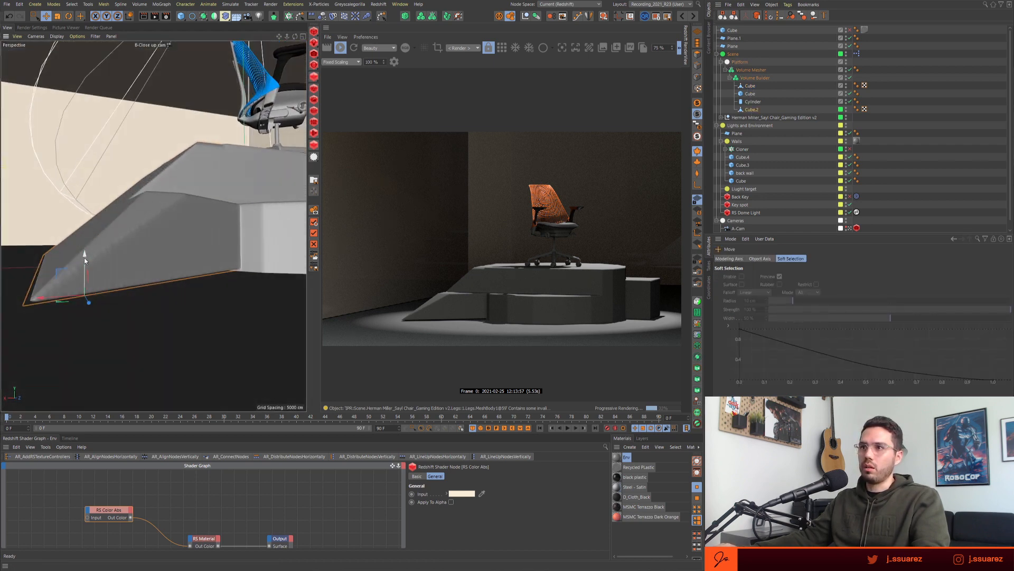
drag(84, 258, 84, 255)
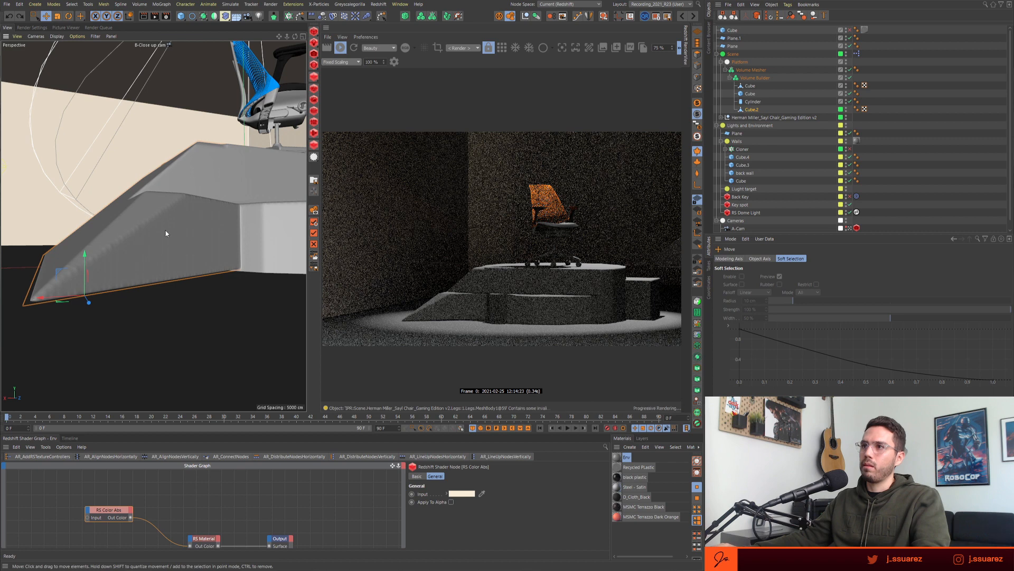
- Make the Cube primitive that subtracts from the platform in the Volume Builder editable
alt+drag(165, 231, 191, 276)
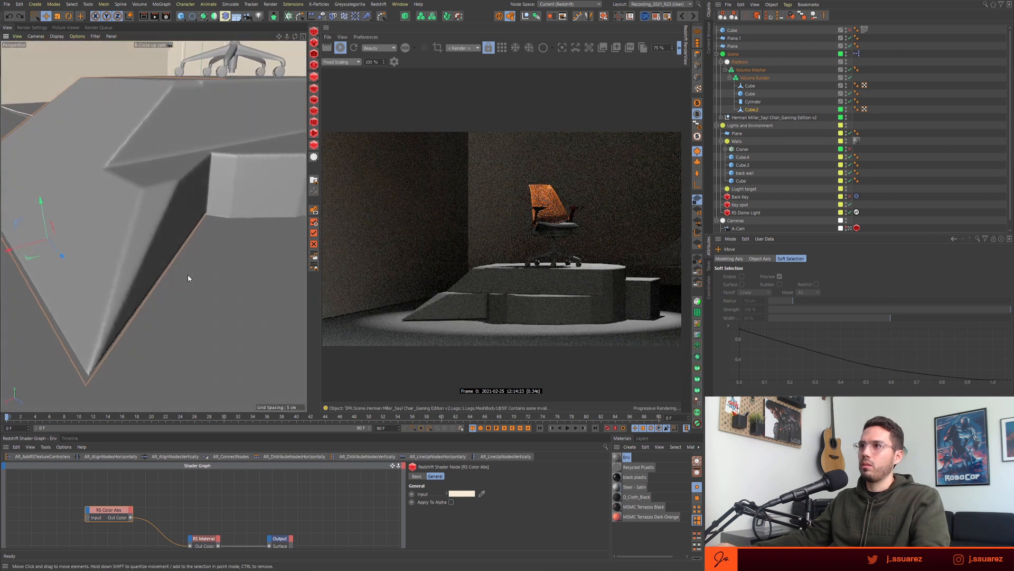
click(749, 87)
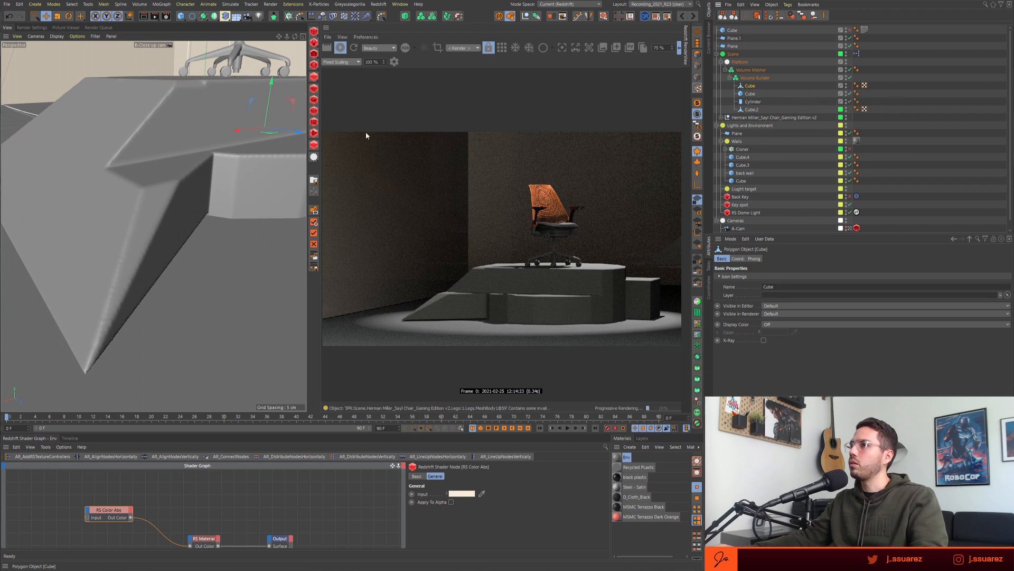
key(Return)
scroll(199, 170, down, 5)
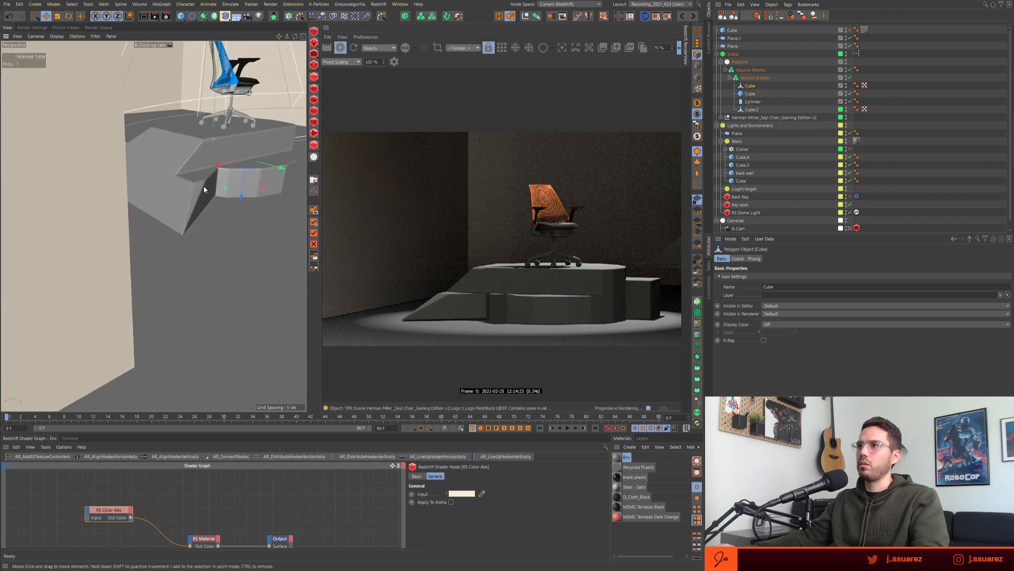
alt+middle_drag(204, 186, 116, 274)
alt+drag(117, 274, 102, 262)
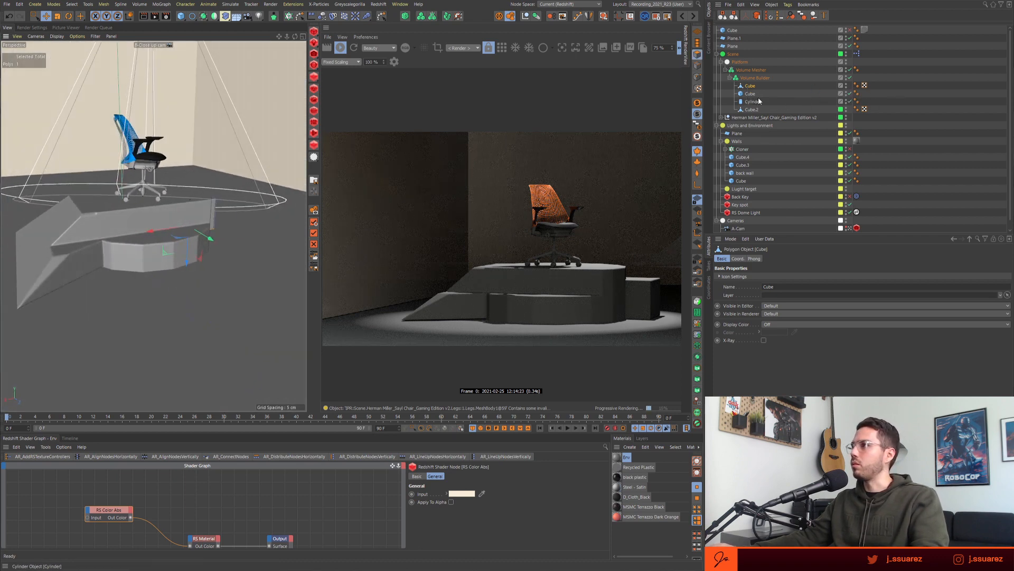
click(750, 94)
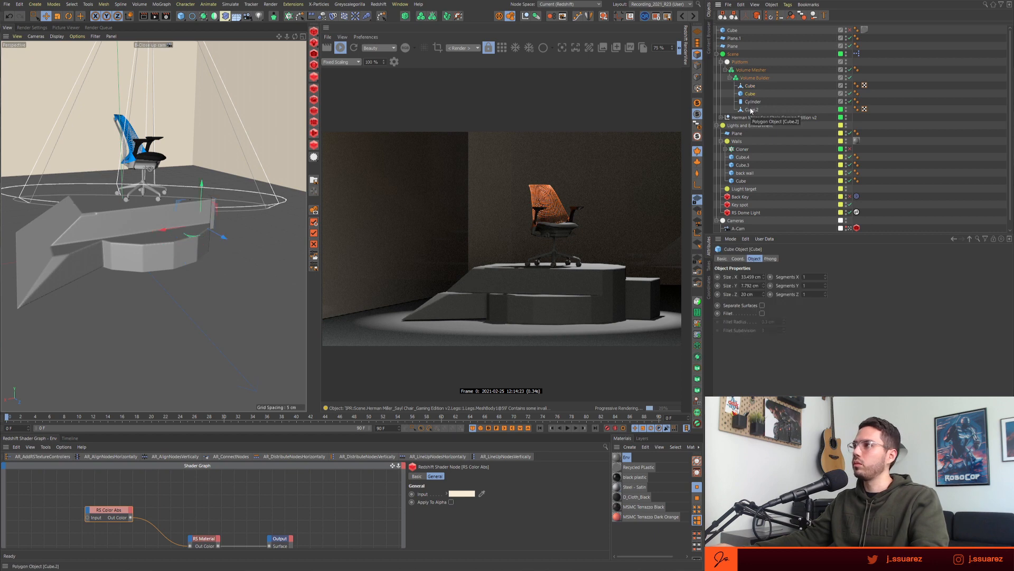
alt+drag(151, 224, 175, 229)
key(c)
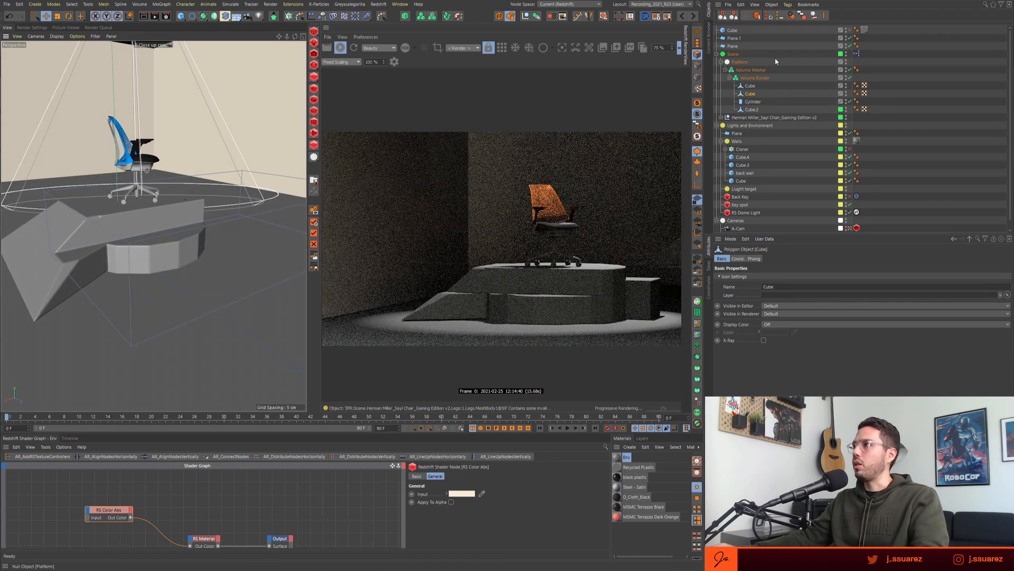
- Disable the Volume Mesher and add a loop cut to the subtracting Cube at about 79.5% offset
alt+drag(99, 236, 211, 229)
scroll(169, 221, up, 5)
right_click(205, 227)
click(217, 316)
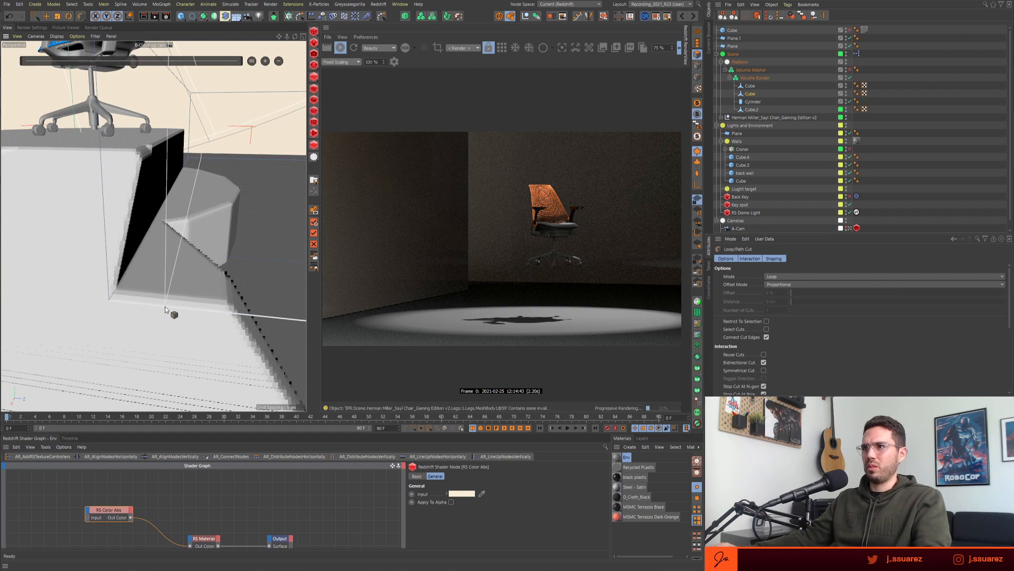
click(164, 306)
- Add a second loop cut to the subtracting Cube along its lower edge at about 7.1% offset
alt+drag(97, 266, 125, 261)
scroll(82, 258, down, 5)
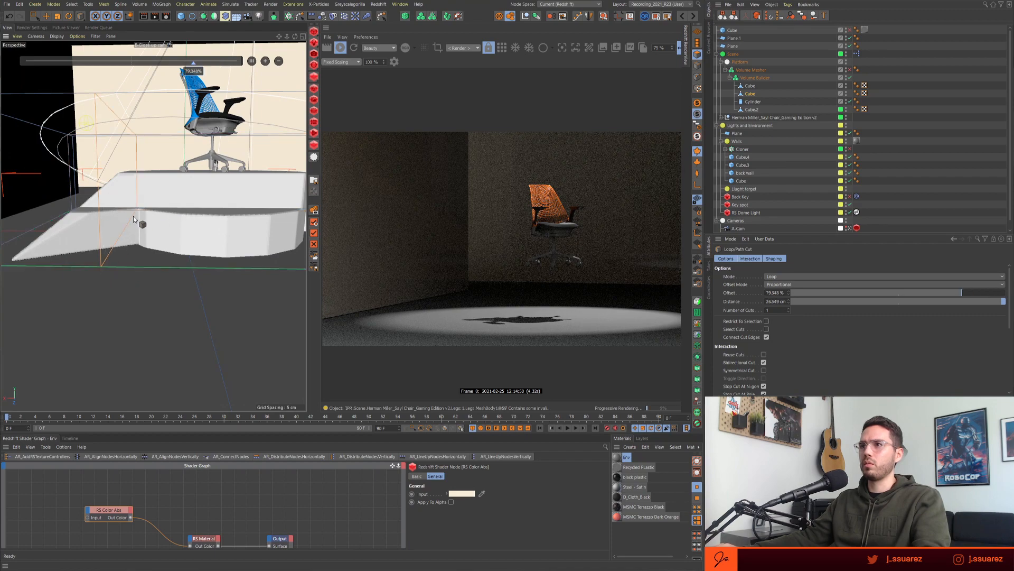
alt+drag(133, 215, 164, 282)
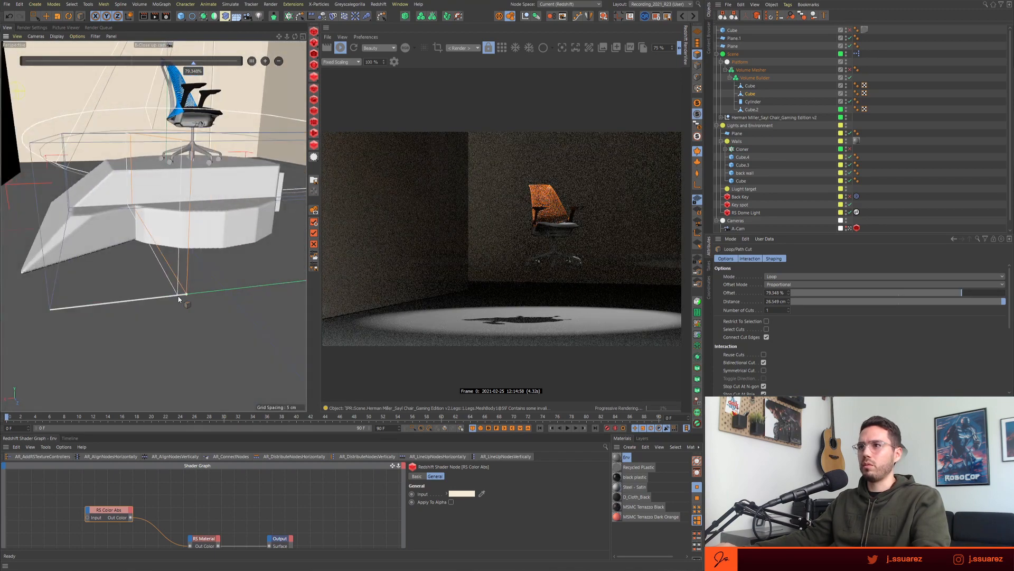
click(141, 231)
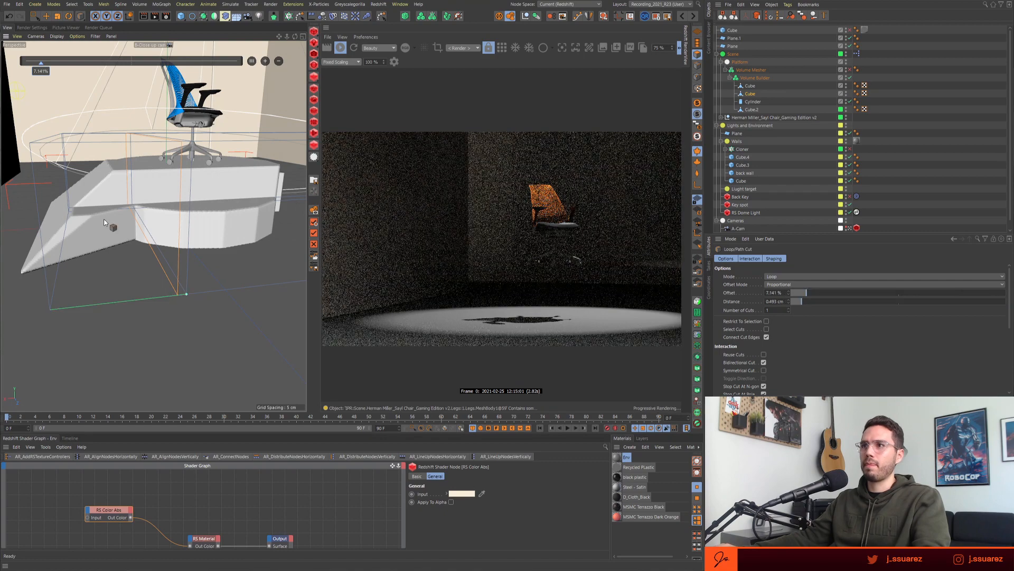
- Move the lower cut edge of the subtracting Cube inward and up against the platform
alt+drag(141, 232, 124, 217)
key(e)
alt+drag(147, 290, 189, 287)
click(188, 292)
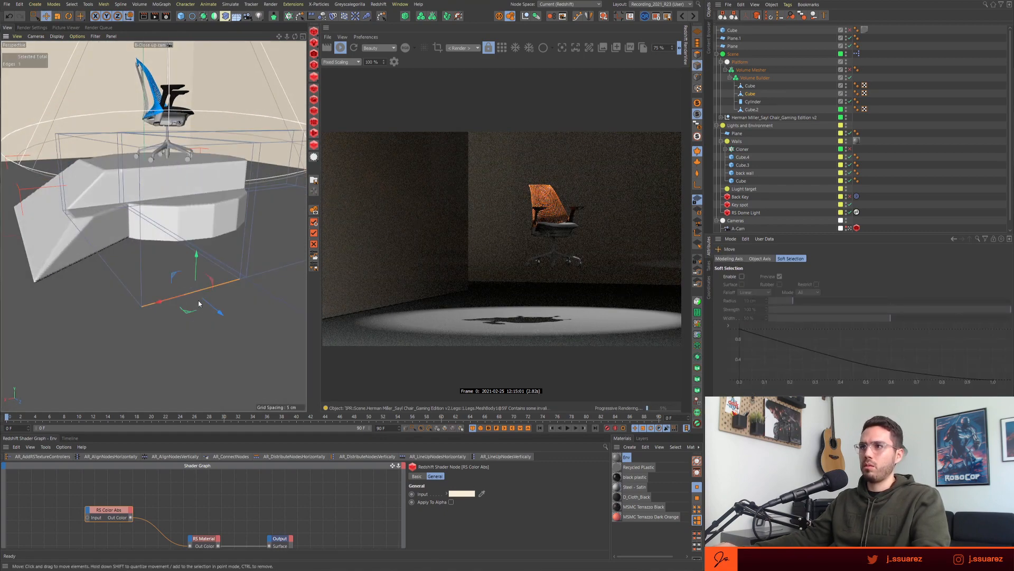
drag(147, 258, 133, 251)
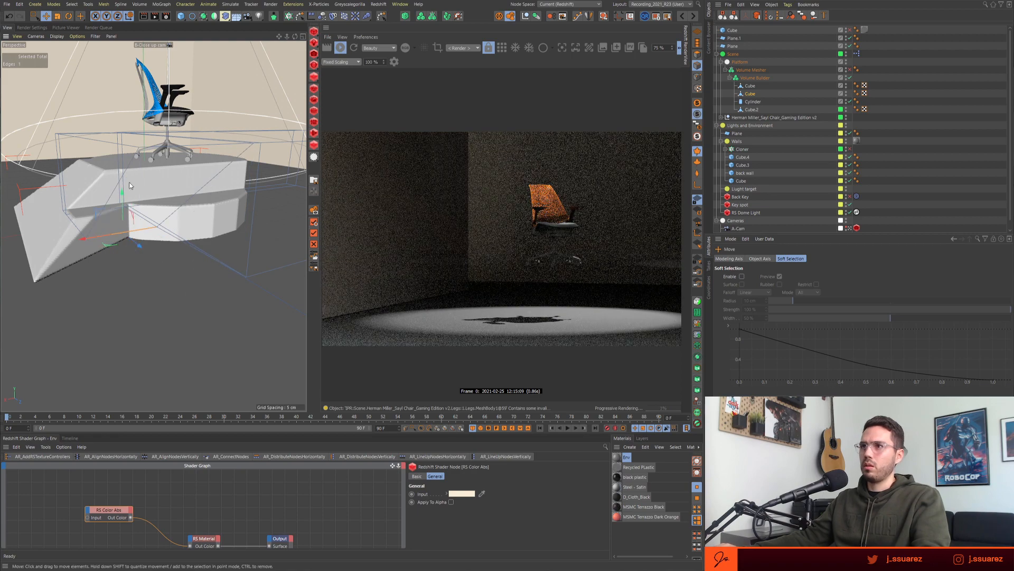
- Stop the live render, close the render view to enlarge the viewport, and clear the object selection
click(342, 48)
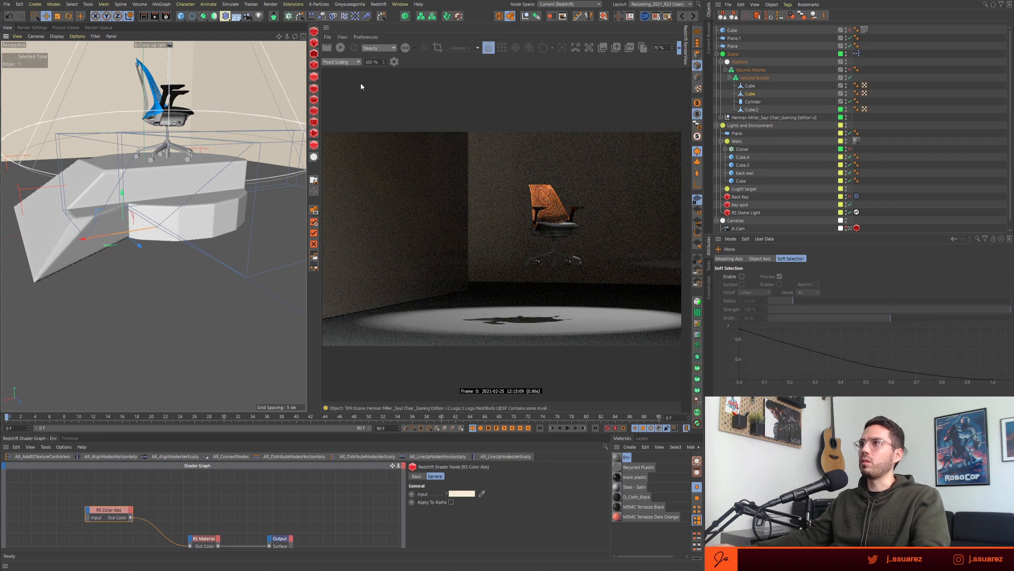
middle_click(327, 27)
right_click(282, 236)
click(274, 217)
alt+right_drag(249, 252, 242, 274)
mouse_move(242, 274)
alt+mouse_down()
mouse_move(249, 196)
mouse_move(250, 264)
alt+mouse_up()
drag(311, 238, 333, 280)
click(941, 114)
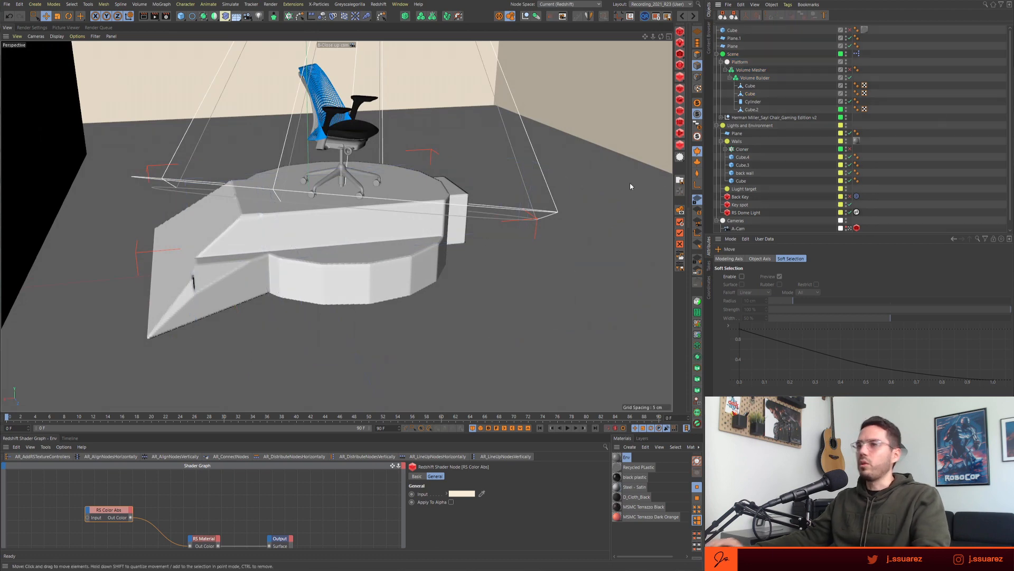
- Search the available commands for a noise field object
key(shift+c)
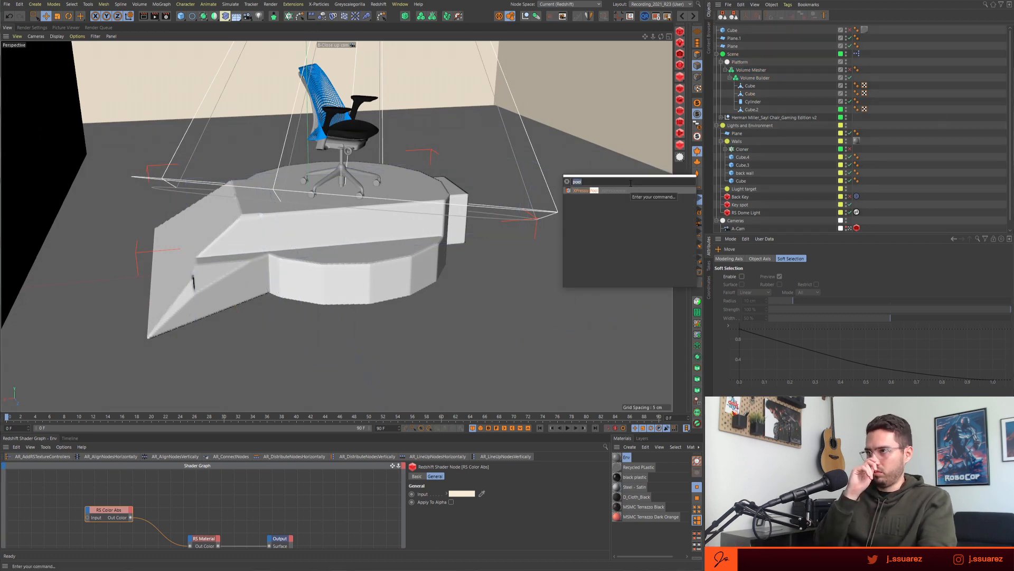
text(snoise)
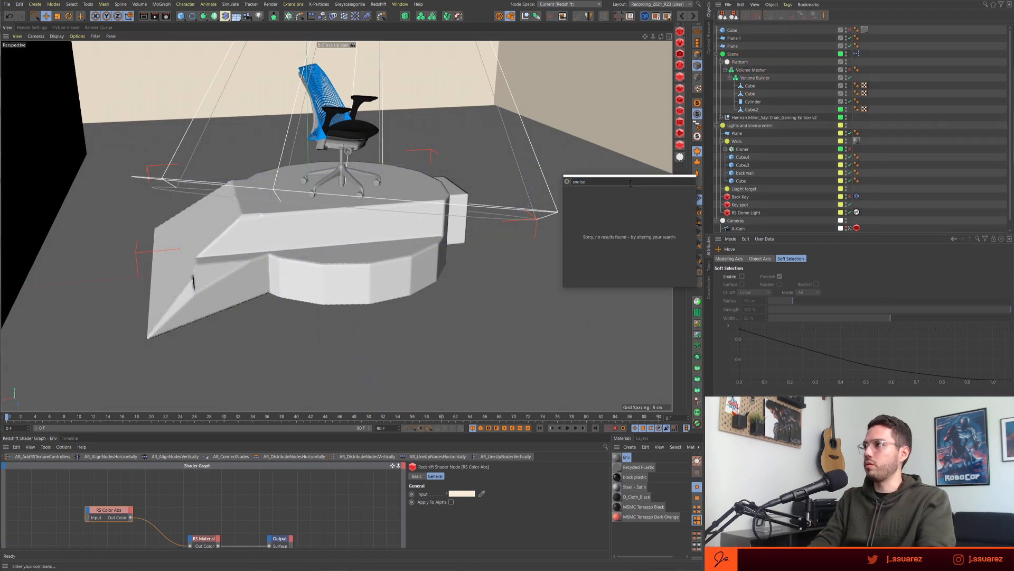
text(field)
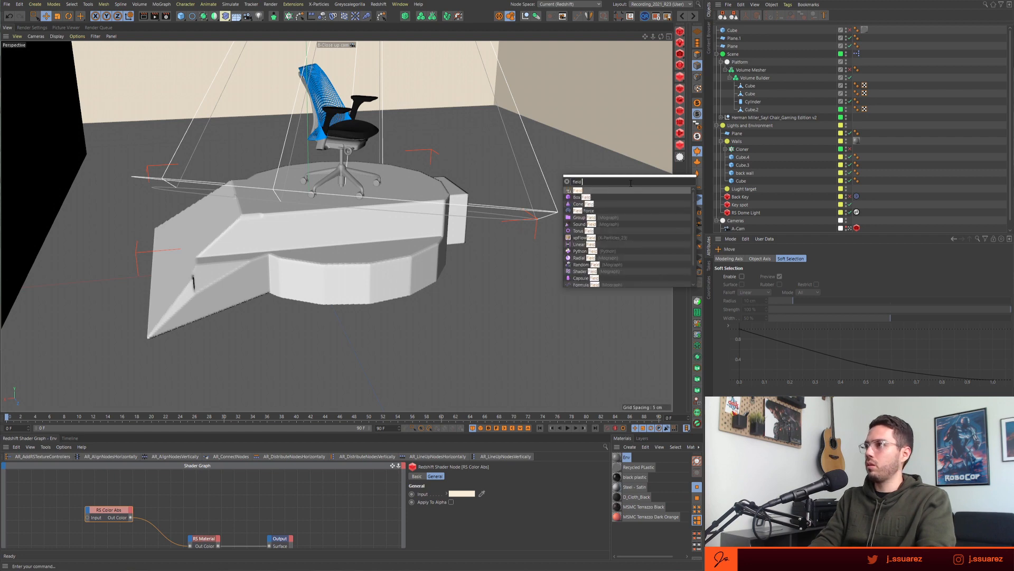
text( no)
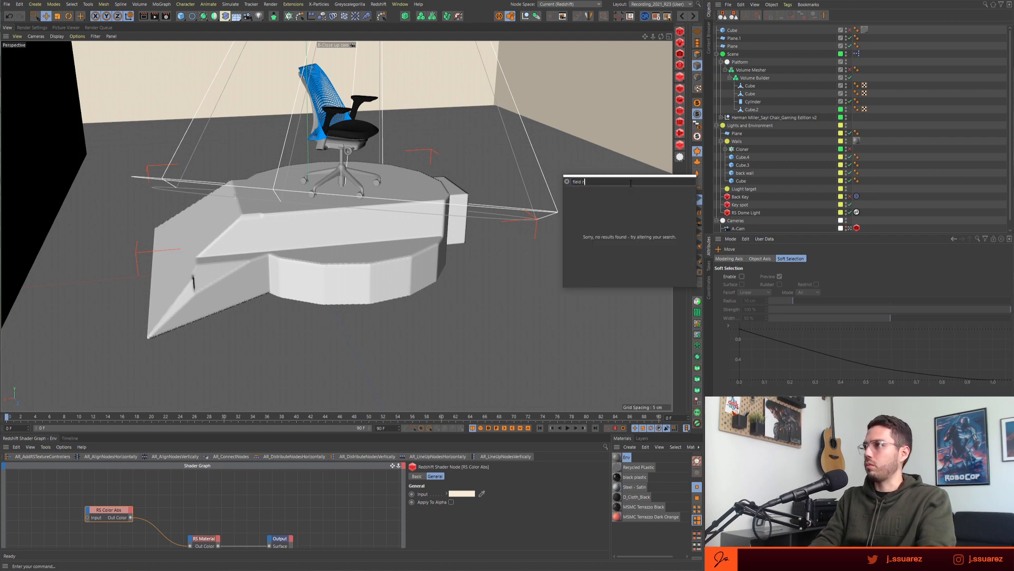
key(BackSpace)
key(BackSpace)
key(BackSpace)
key(BackSpace)
key(BackSpace)
key(BackSpace)
key(BackSpace)
text(noise f)
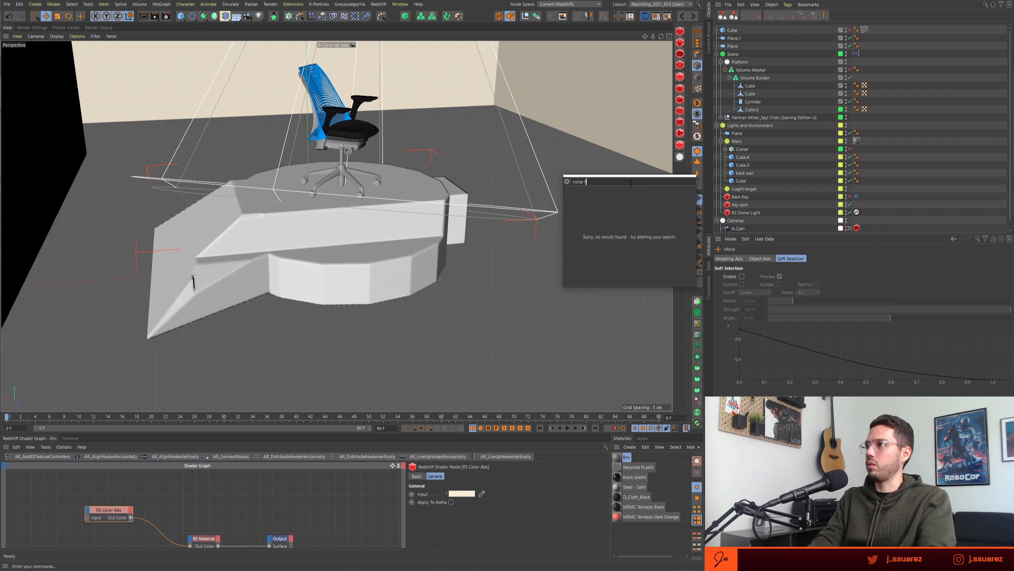
key(BackSpace)
key(BackSpace)
key(BackSpace)
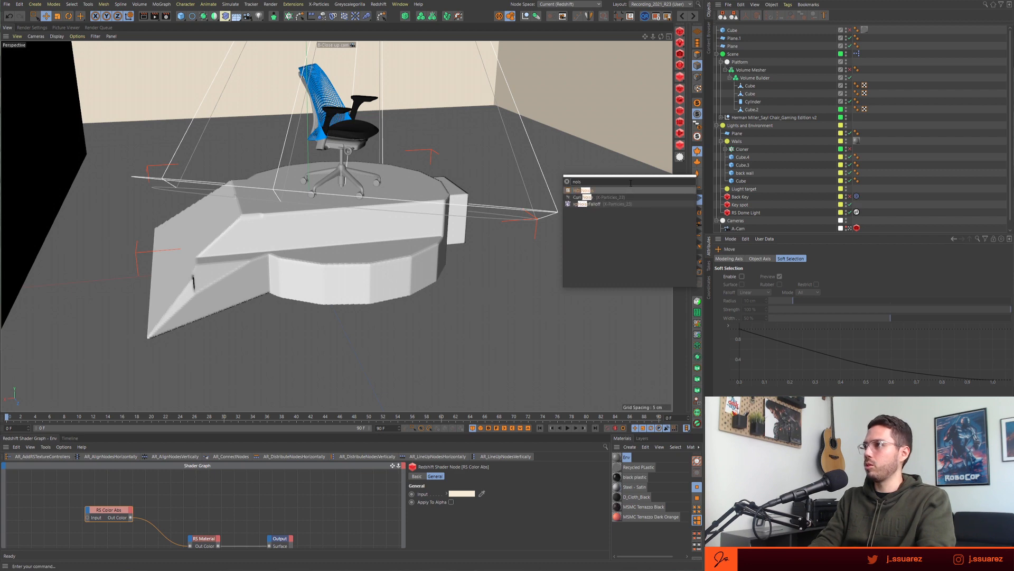
key(BackSpace)
key(BackSpace)
key(BackSpace)
key(BackSpace)
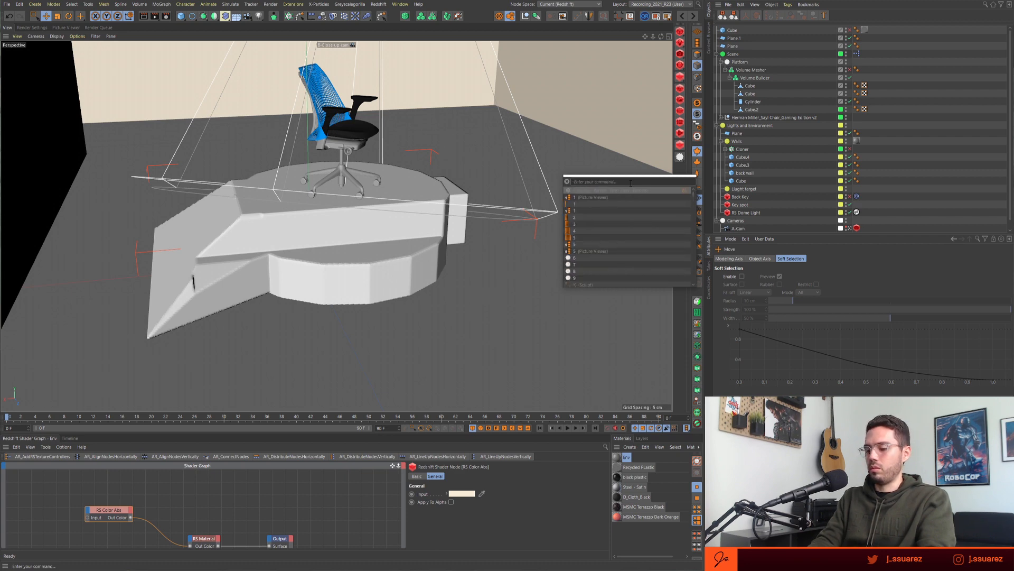
- Search for random and add a Random Field to the scene
text(random)
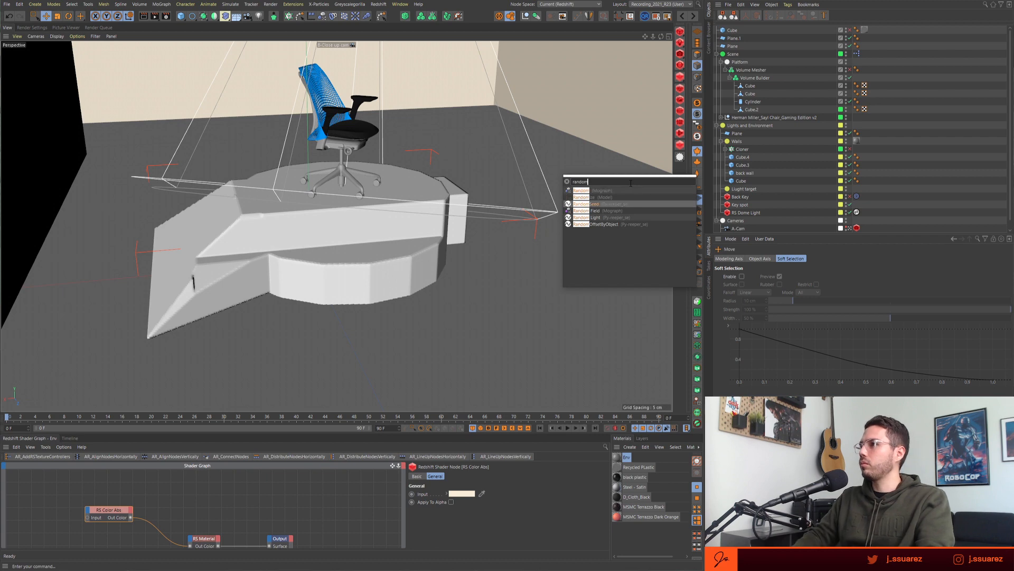
key(Down)
key(Return)
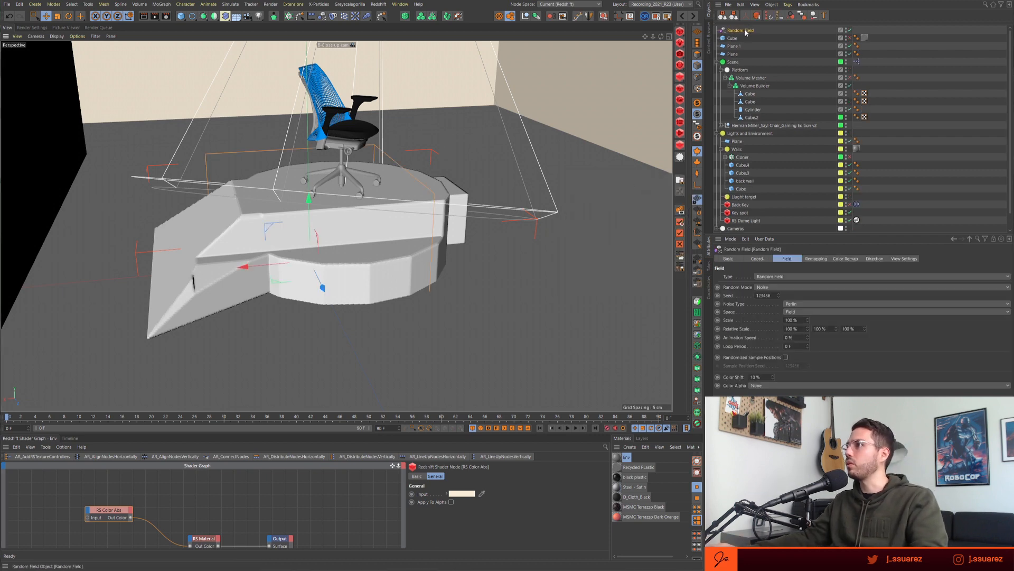
- Coarsen the platform's Volume Builder by trying a voxel size of 1 cm and settling on 0.5 cm
click(755, 85)
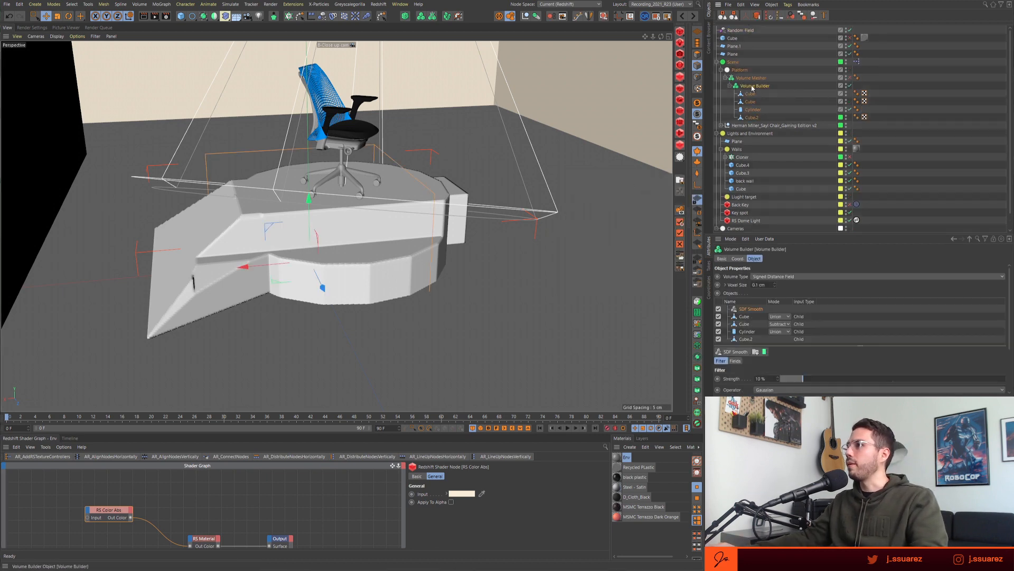
double_click(760, 285)
text(1)
key(Return)
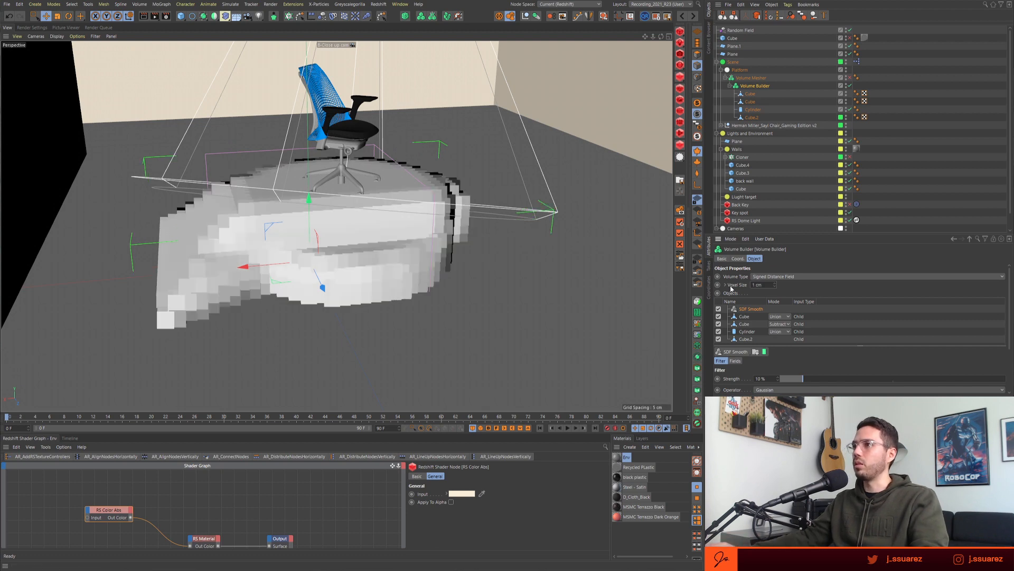
double_click(760, 285)
text(0.5)
key(Return)
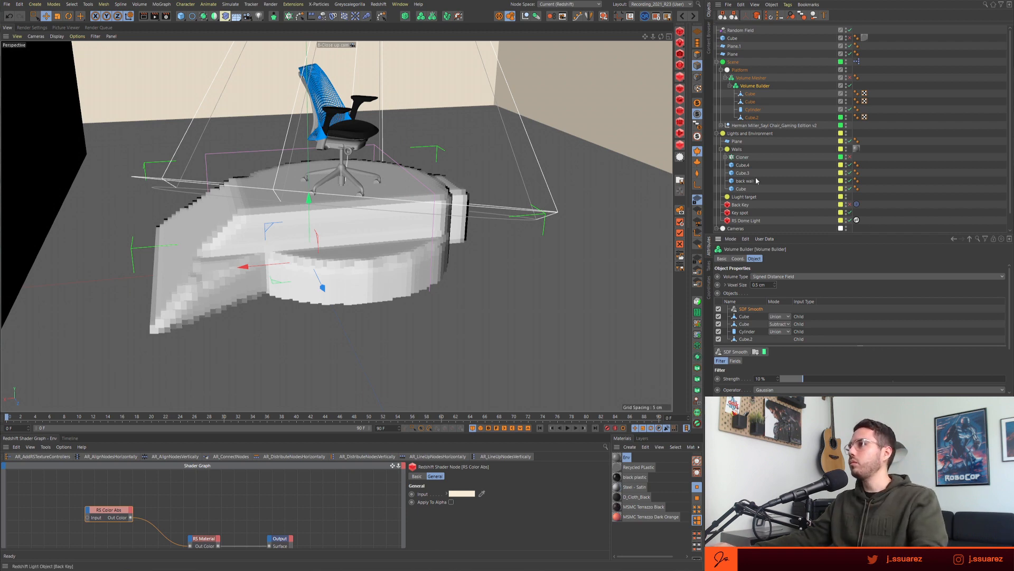
- Nest the Random Field as first child of the Volume Builder and set its mode to Subtract
drag(740, 31, 760, 89)
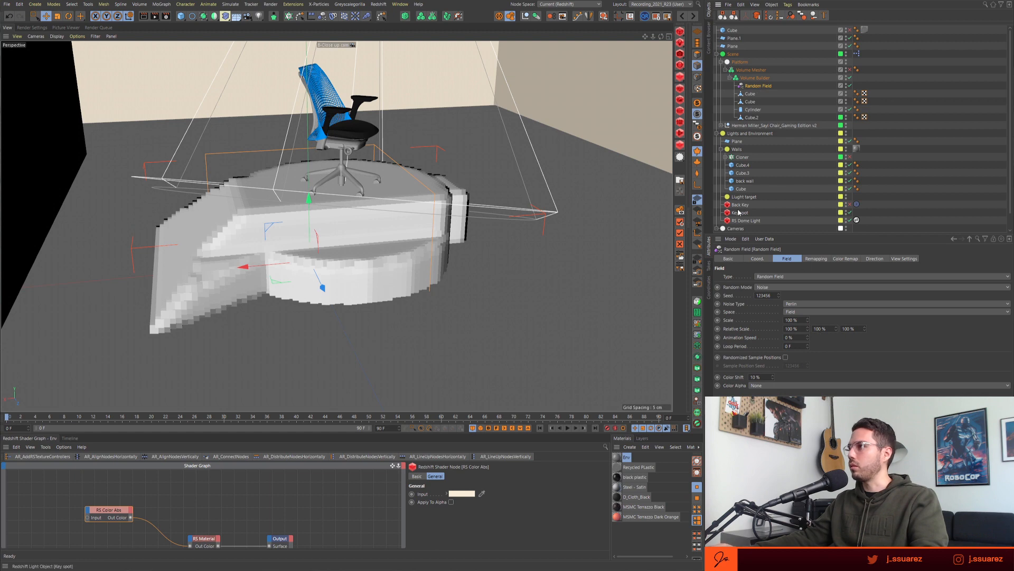
click(756, 78)
click(782, 309)
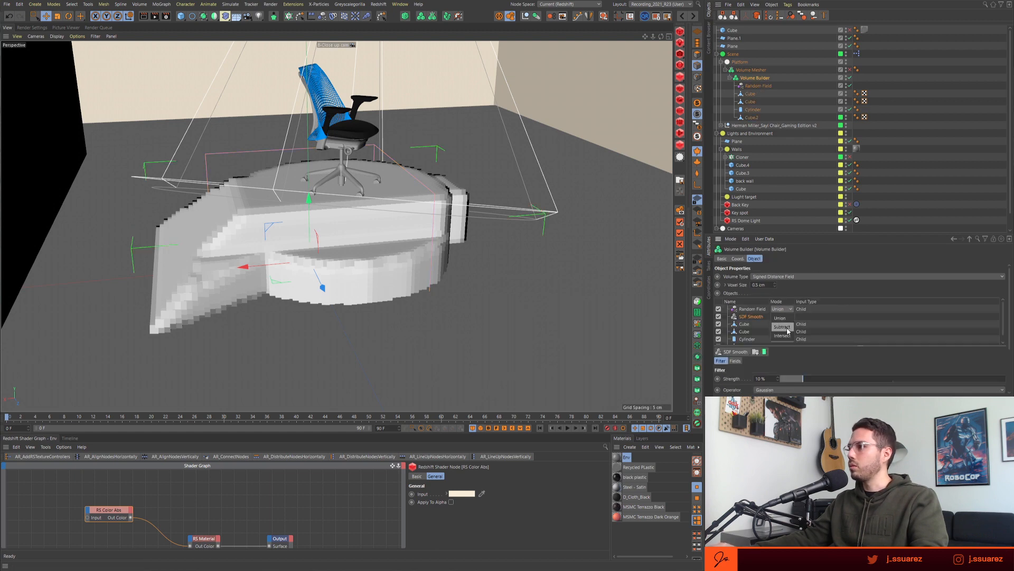
click(783, 327)
- Set the Random Field's noise scale to 500% and check the platform from another angle
click(746, 85)
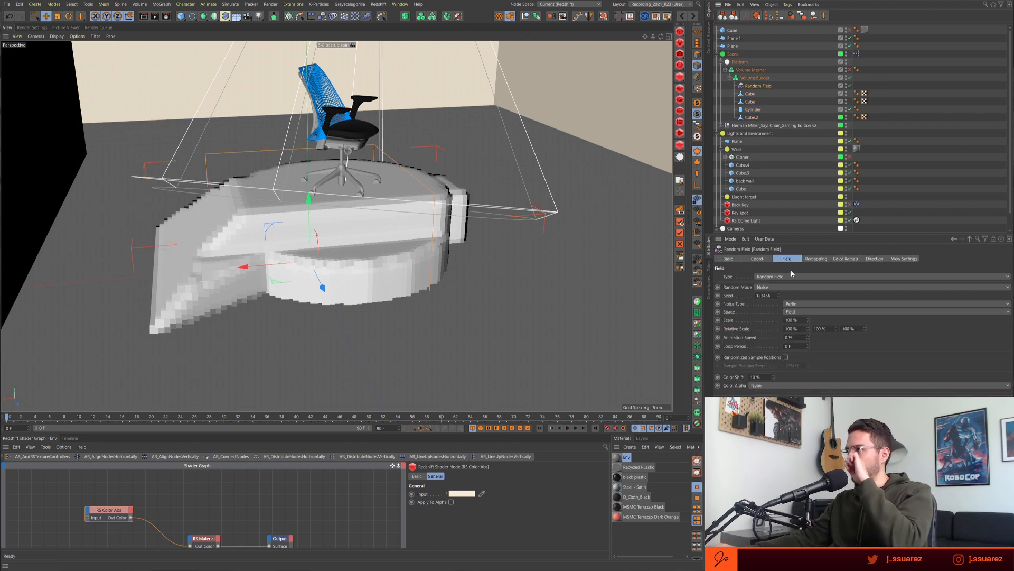
click(872, 259)
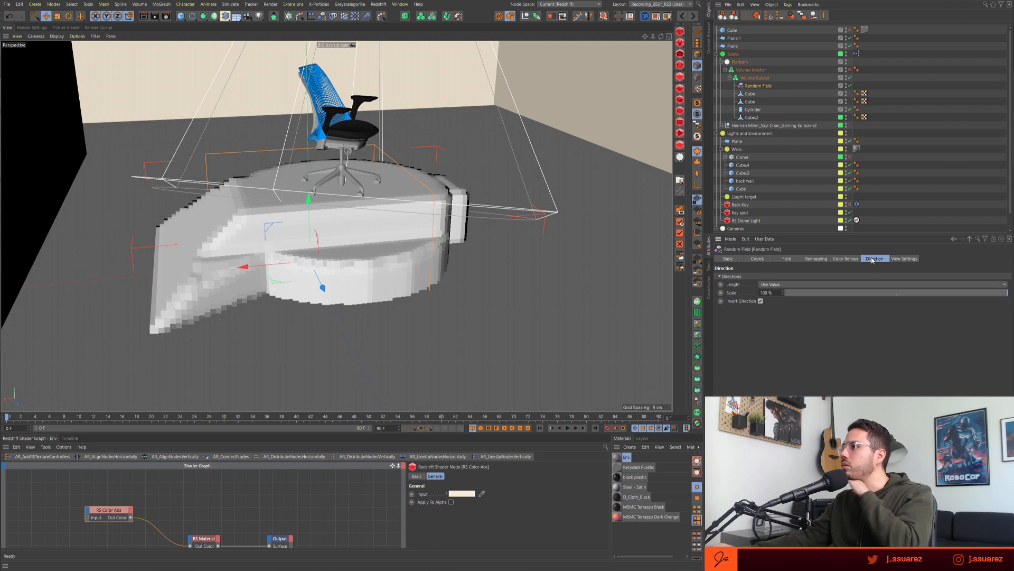
click(787, 259)
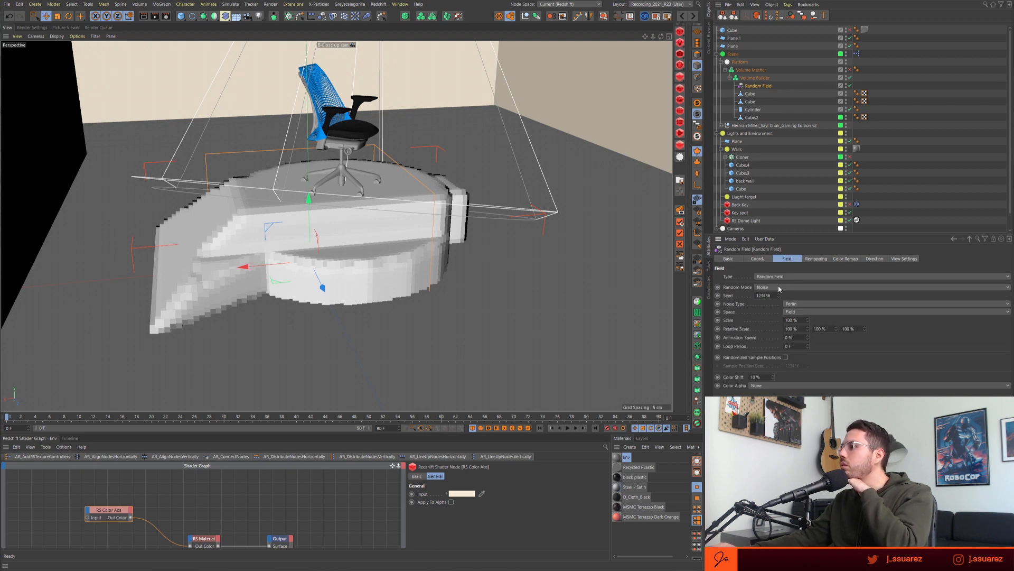
click(792, 320)
text(500)
key(Return)
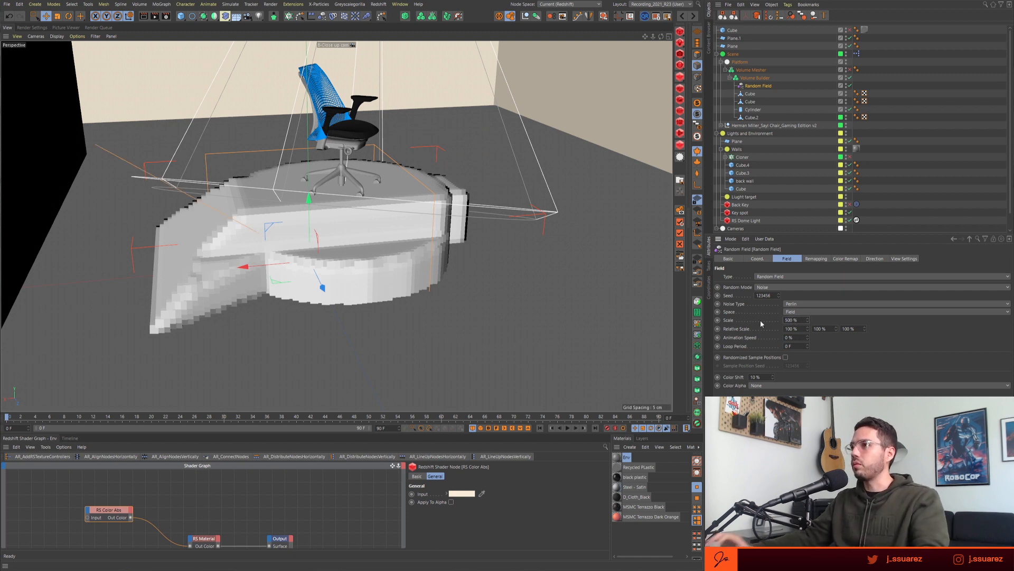
alt+drag(412, 274, 465, 249)
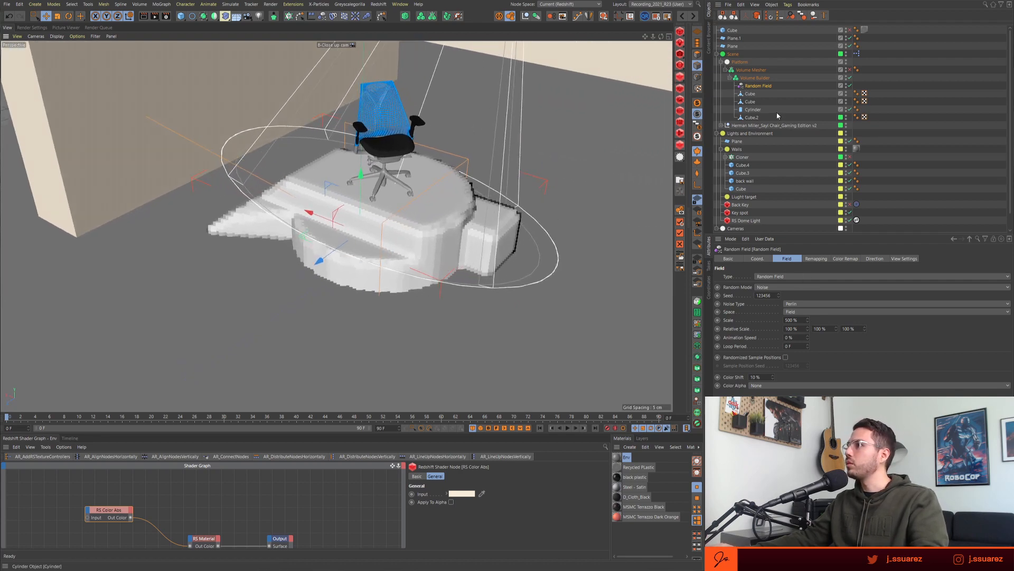
- Look through the available field types for an alternative to the Random Field, without creating one
key(shift+c)
text(field)
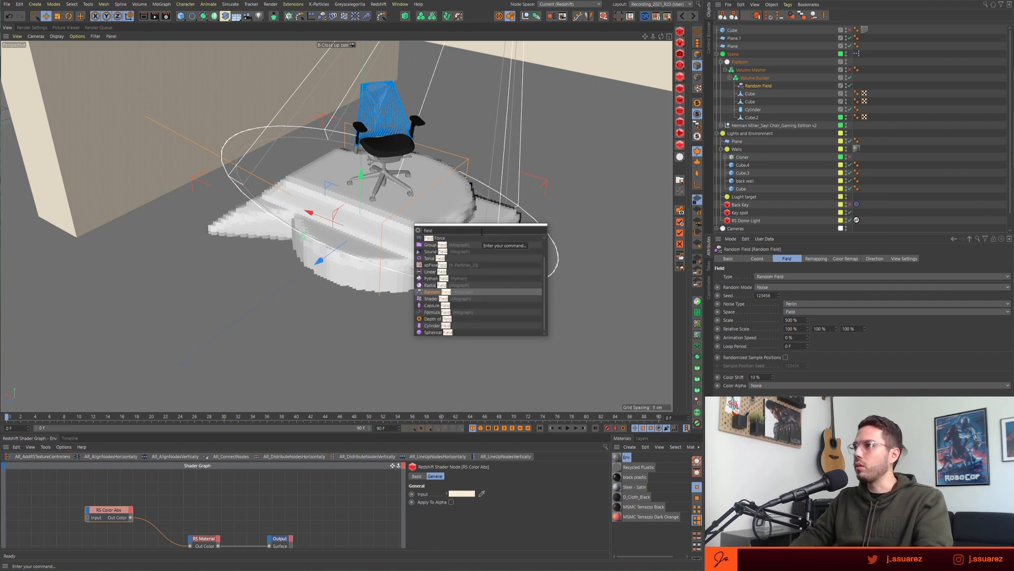
key(Down)
key(Down)
key(Down)
key(Down)
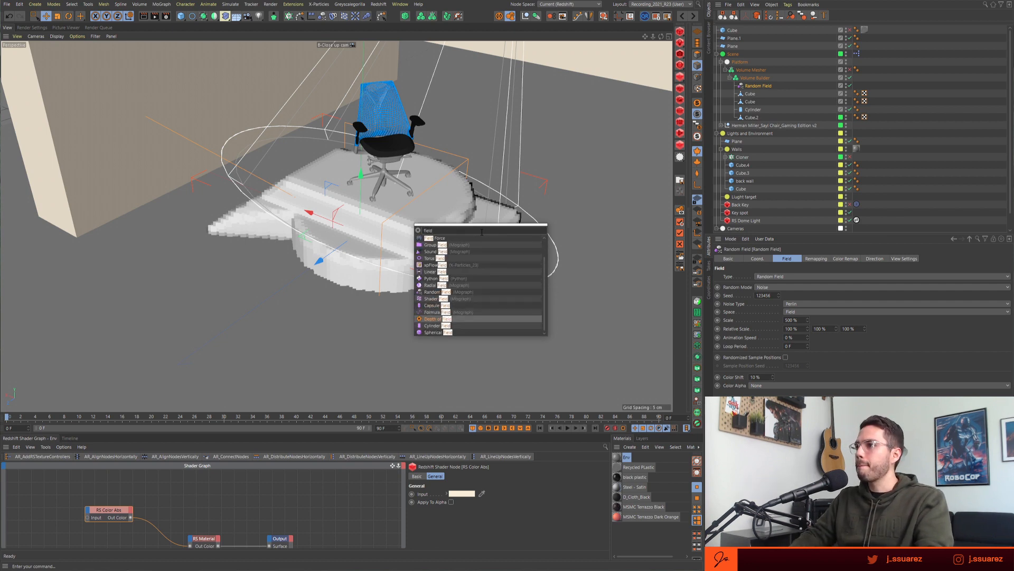
key(Up)
key(Up)
key(Up)
key(Up)
key(Down)
key(Down)
key(Down)
key(Down)
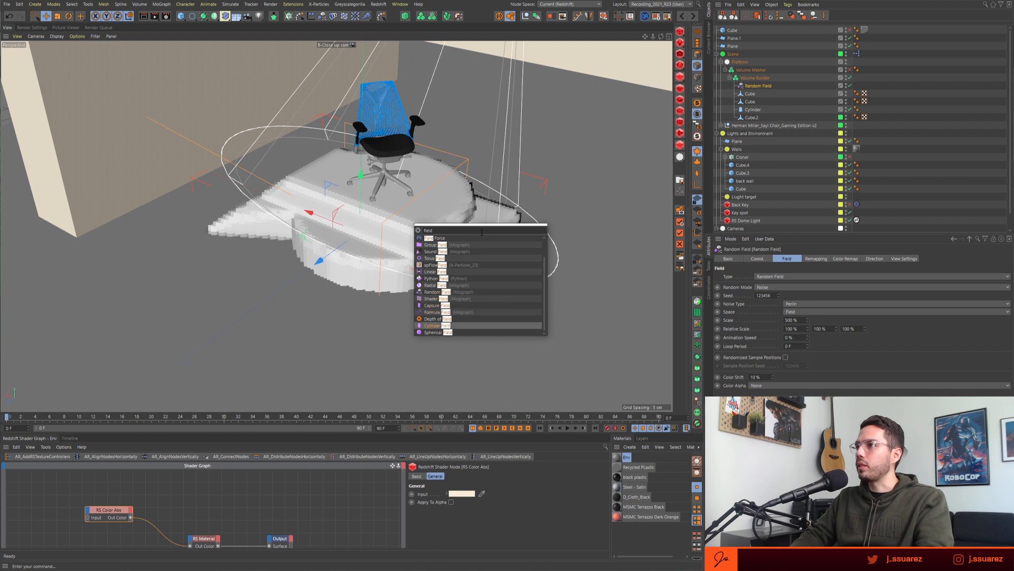
key(Up)
key(Up)
key(Up)
key(Up)
key(Up)
key(Up)
key(Up)
key(Up)
key(Up)
key(Up)
key(Up)
key(Up)
key(Up)
key(Up)
key(Up)
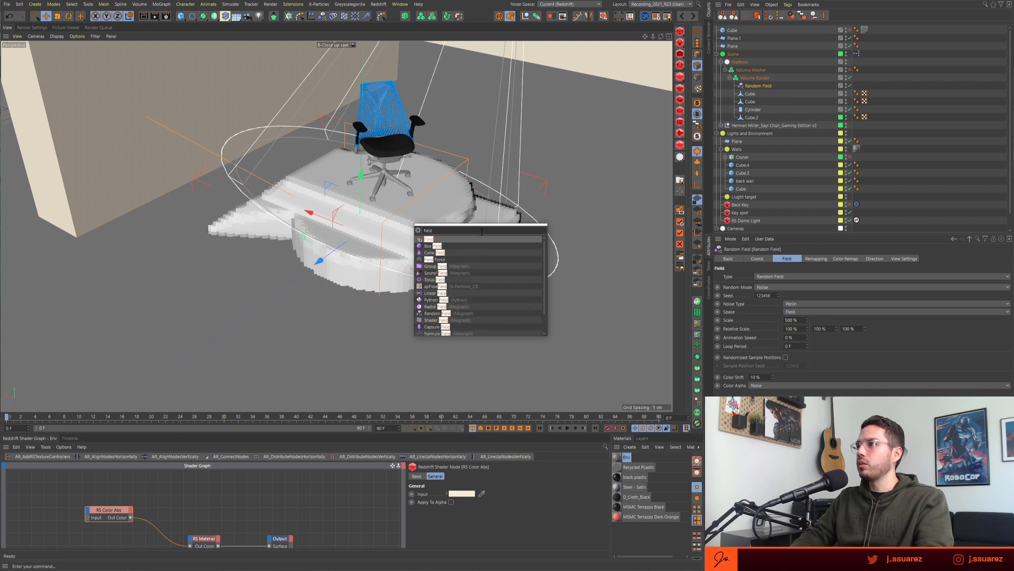
key(Escape)
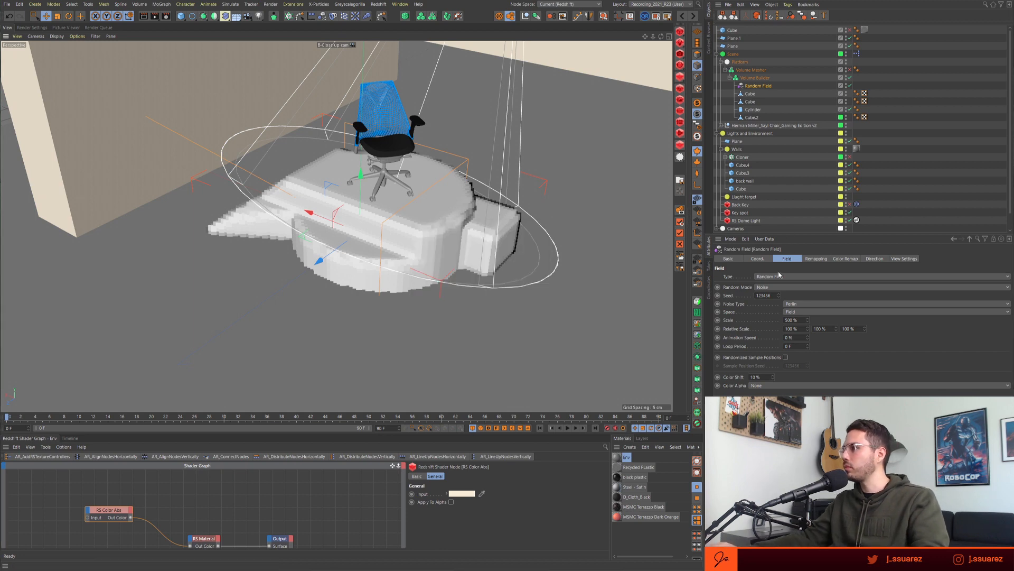
- Enlarge the attributes area and examine the Random Field's settings and the platform surface from several sides
scroll(786, 279, down, 1)
scroll(785, 278, up, 1)
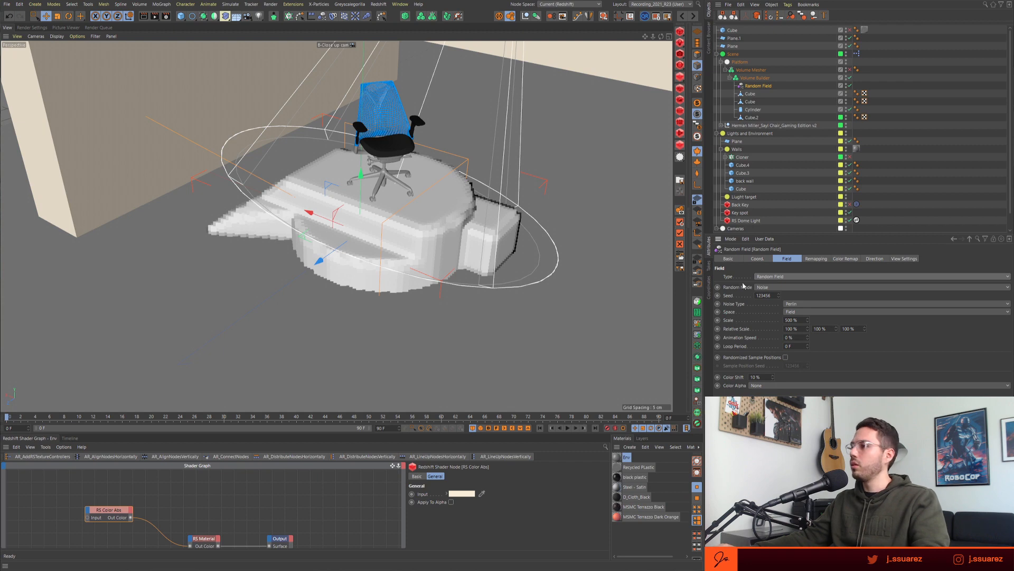
drag(859, 234, 866, 173)
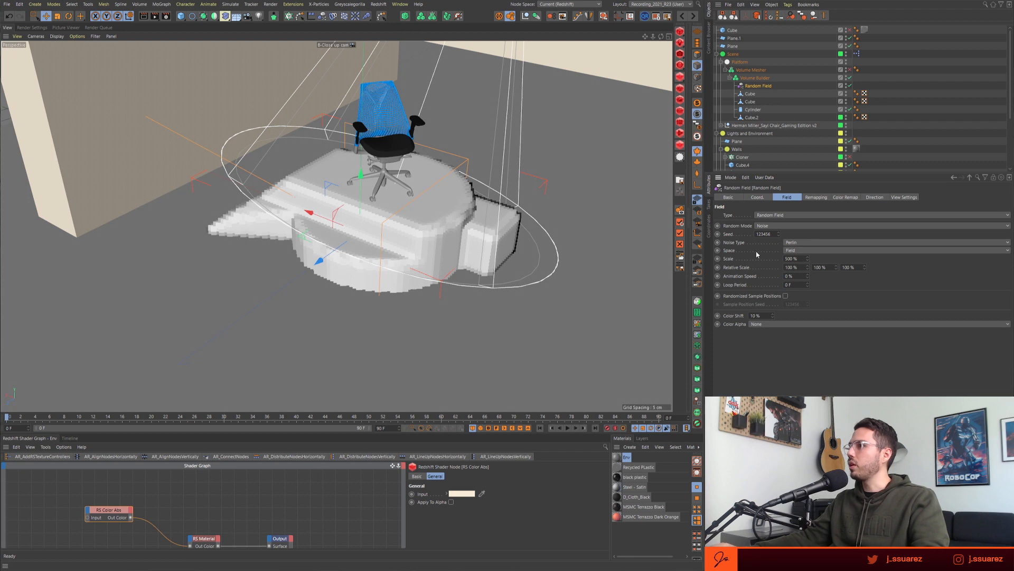
alt+drag(423, 335, 416, 247)
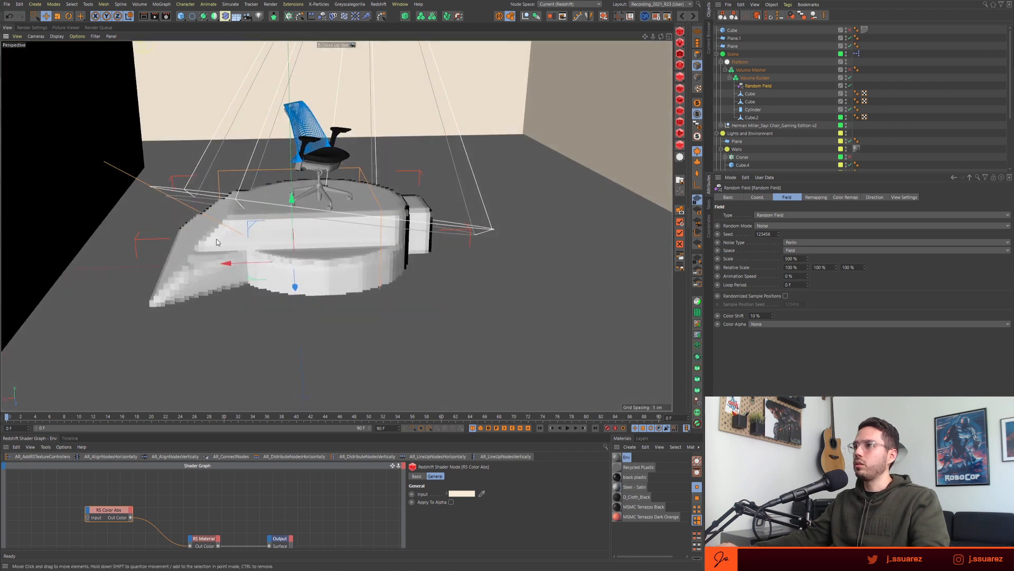
alt+drag(339, 258, 306, 258)
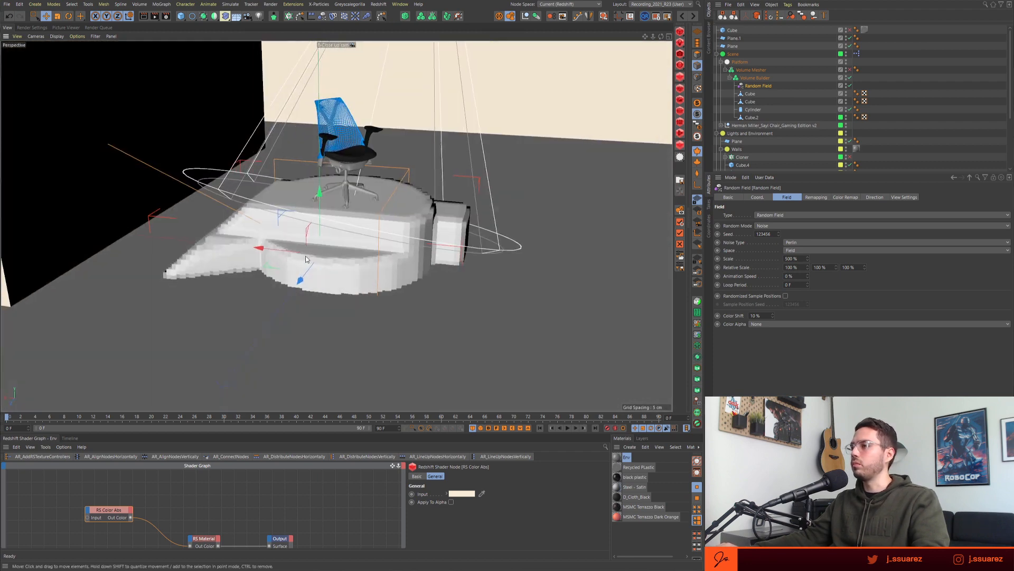
alt+right_drag(401, 218, 418, 219)
alt+drag(419, 219, 402, 219)
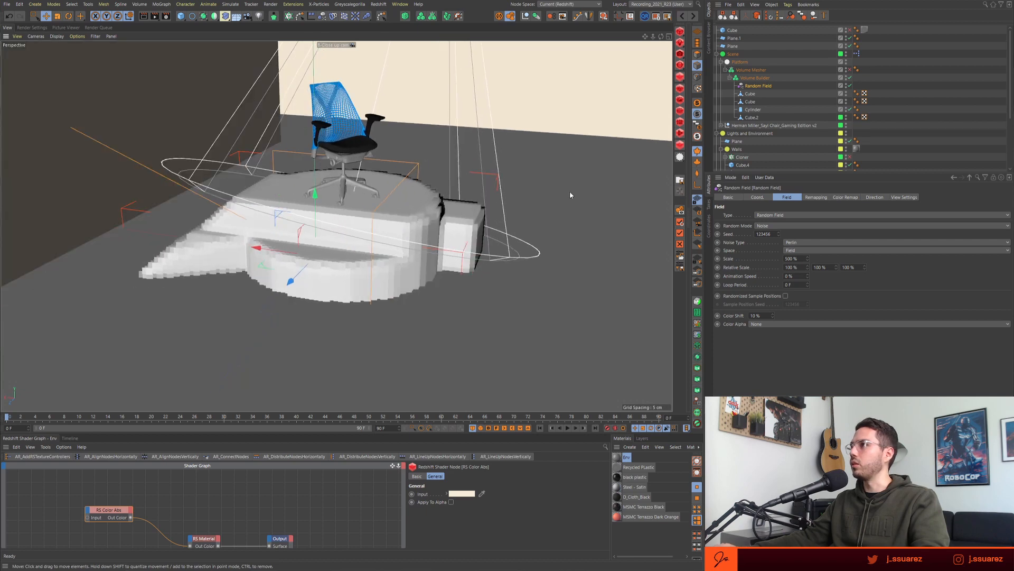
- Disable the Random Field and delete it from the Volume Builder
click(850, 86)
click(754, 78)
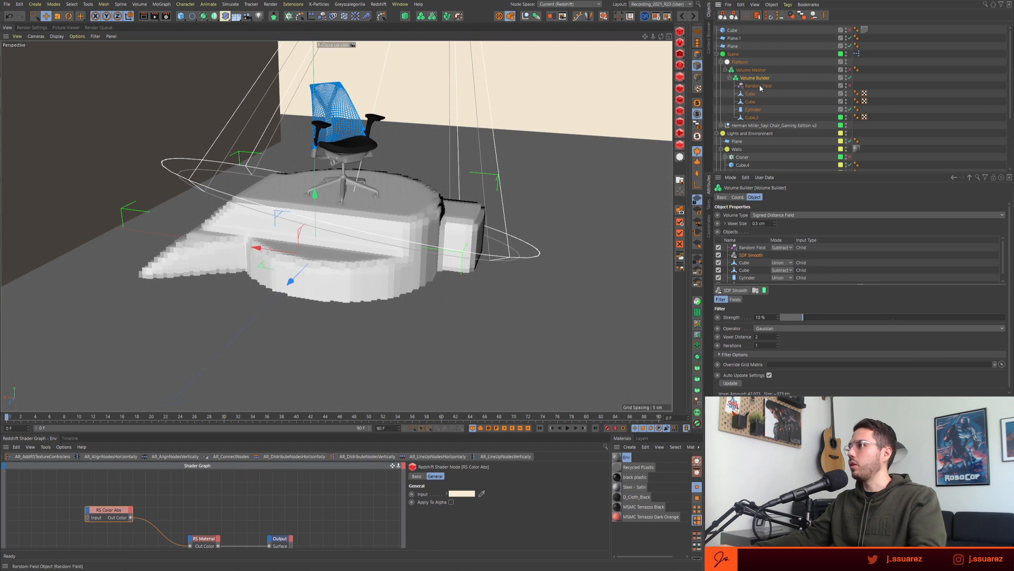
click(760, 86)
key(Delete)
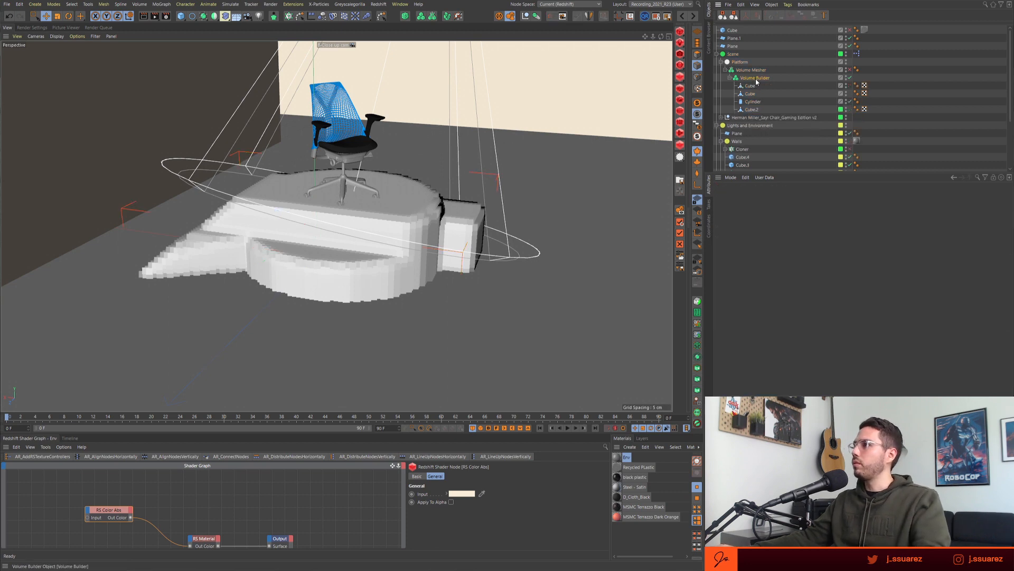
- Set the Volume Builder's voxel size to 0.15 cm and check the platform up close
click(755, 79)
drag(766, 223, 725, 226)
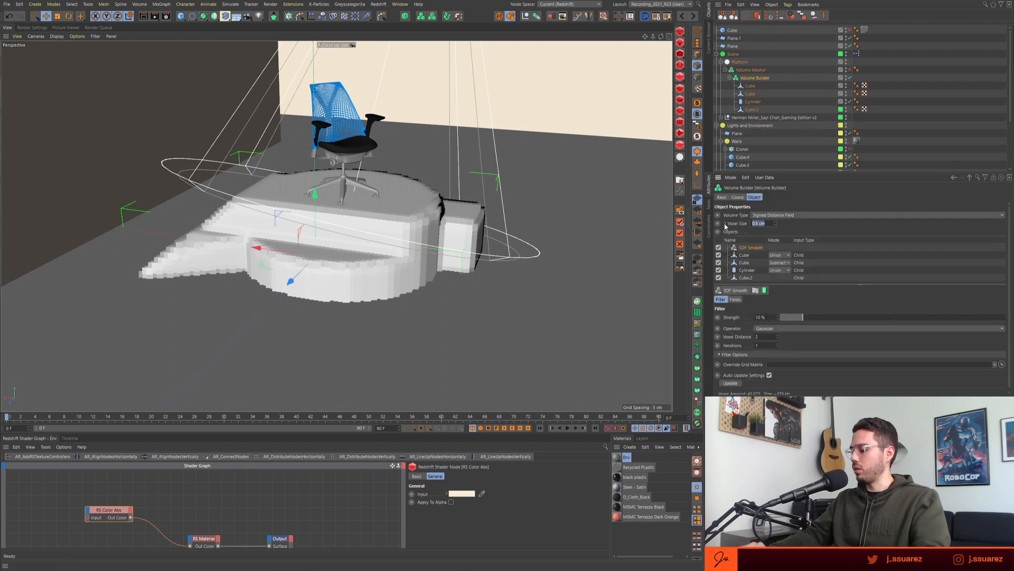
text(.15)
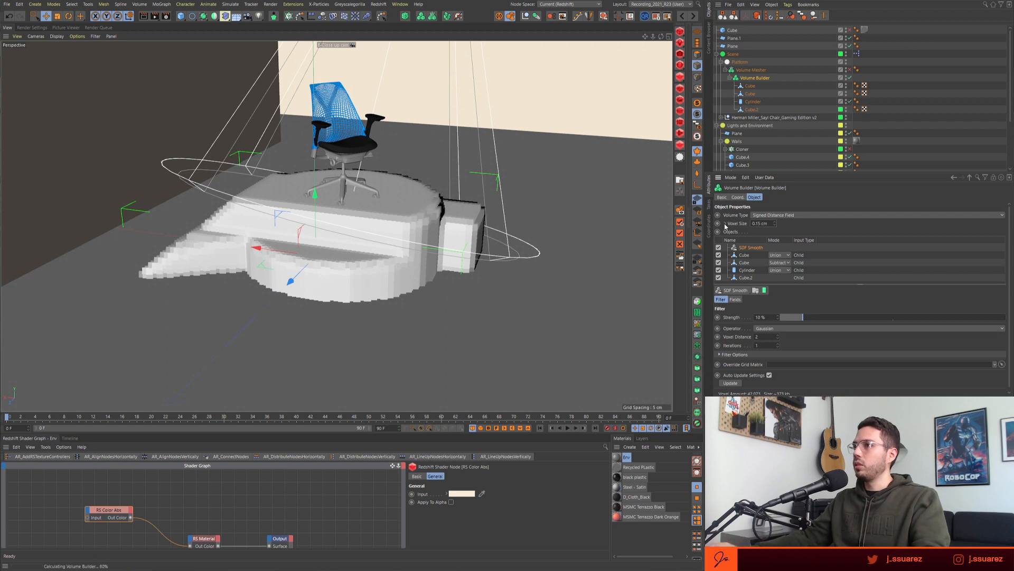
key(Return)
mouse_move(358, 265)
alt+mouse_down()
mouse_move(289, 247)
mouse_move(373, 248)
mouse_move(344, 266)
alt+mouse_up()
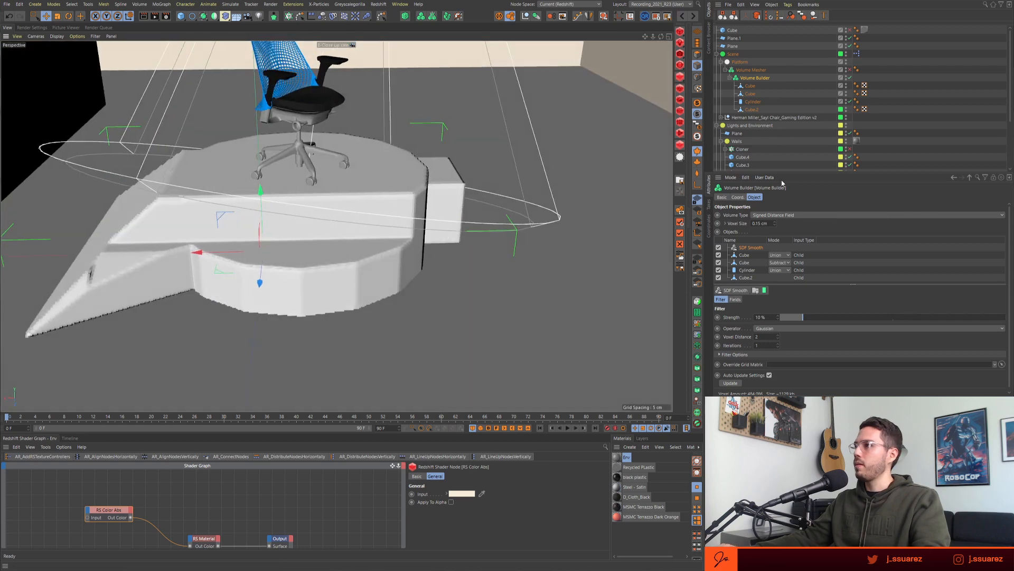
- Set the platform cylinder's rotation segments to 64
click(753, 101)
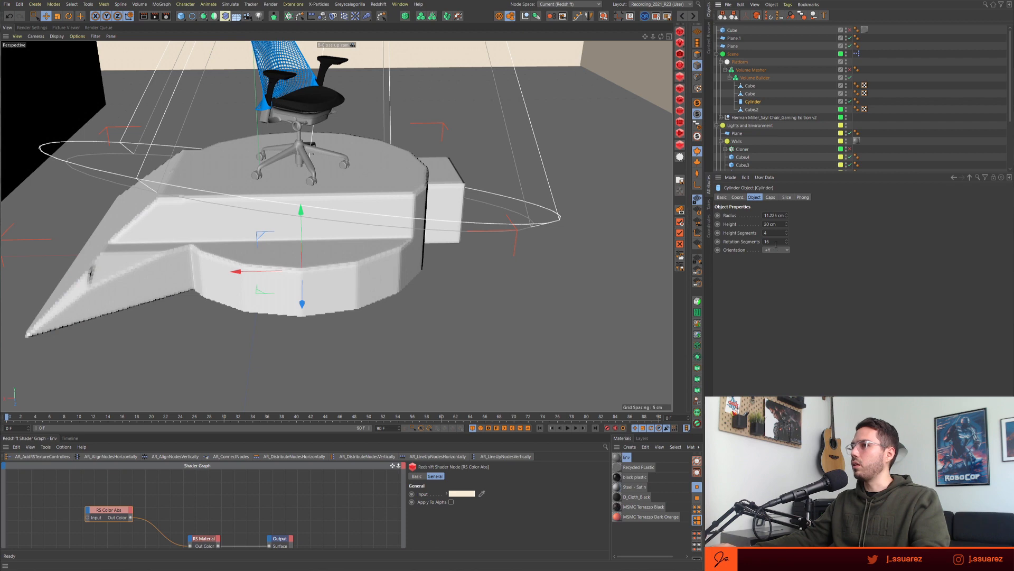
text(*)
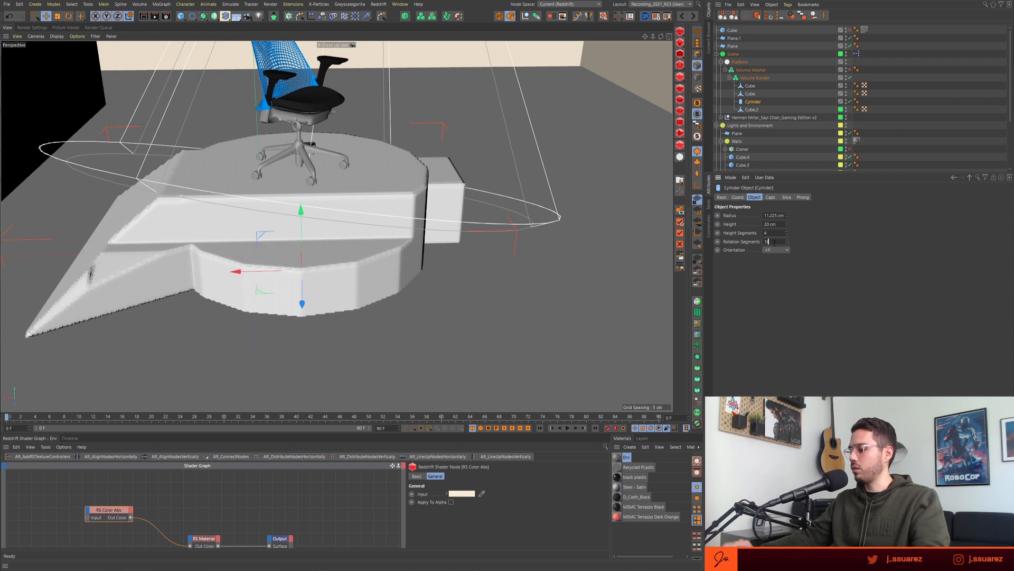
text(2)
key(Return)
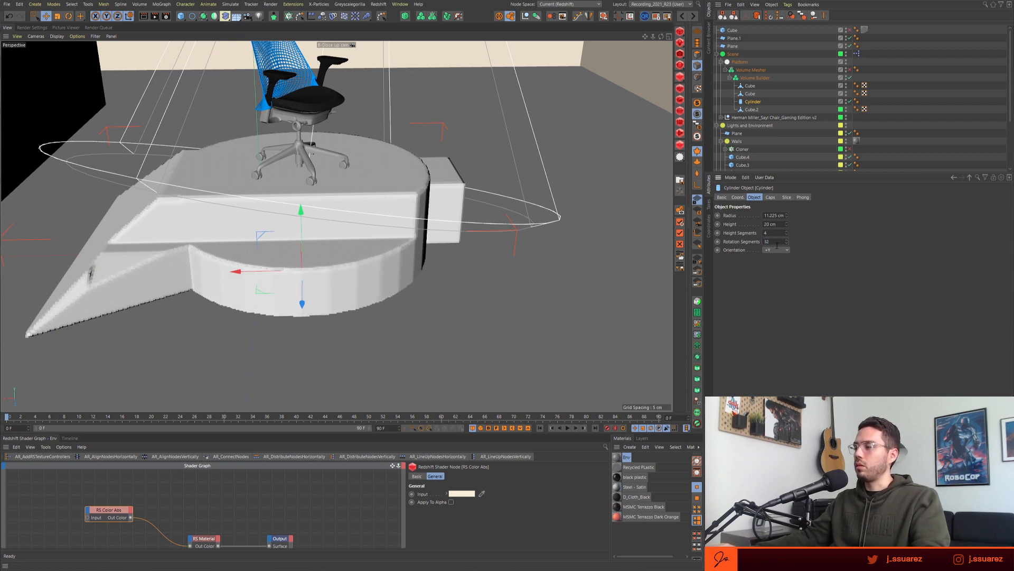
double_click(780, 239)
text(64)
key(Return)
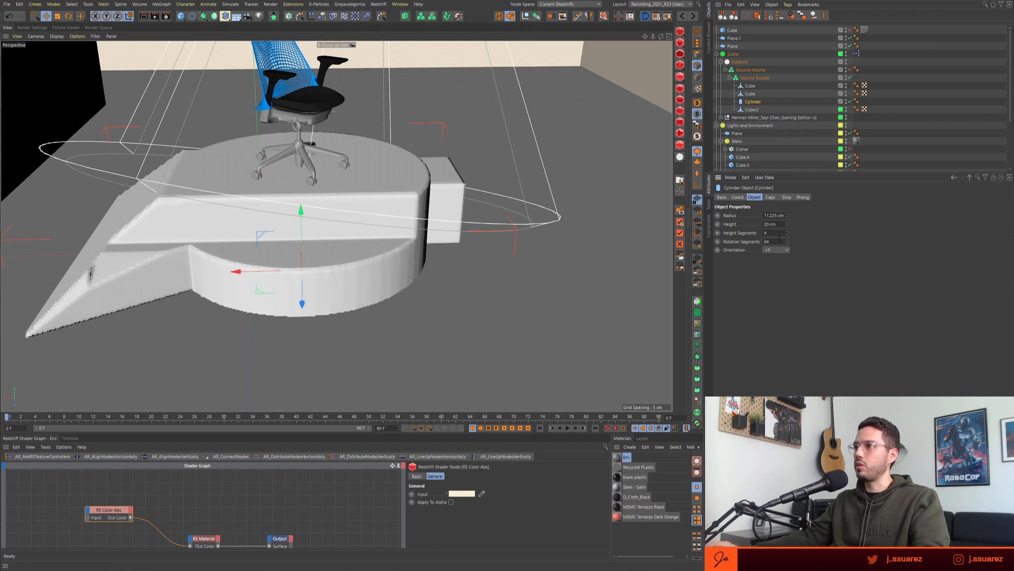
- Enable the fillet on the cylinder's caps and turn on the Volume Mesher to inspect the meshed platform
click(770, 197)
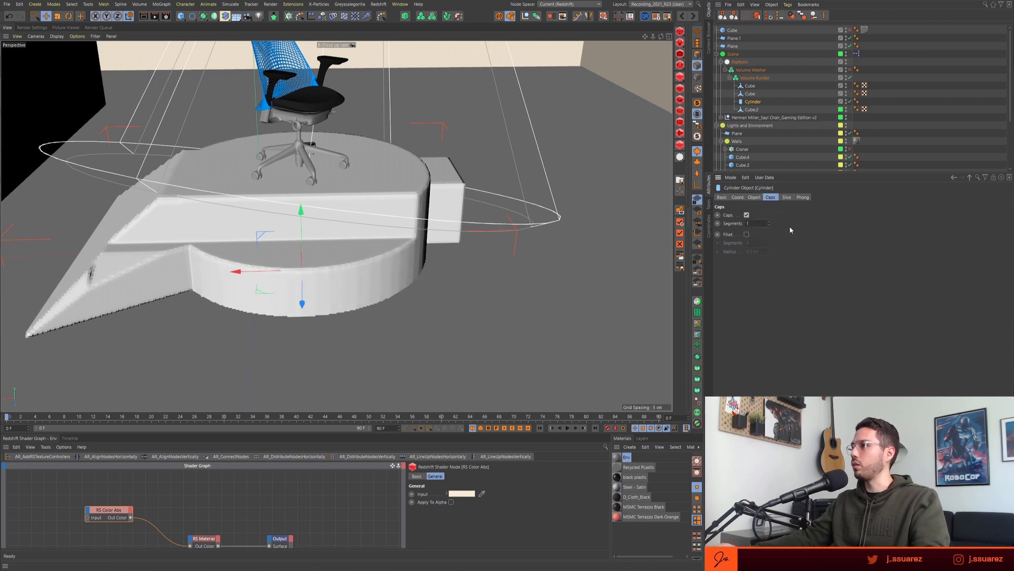
click(746, 234)
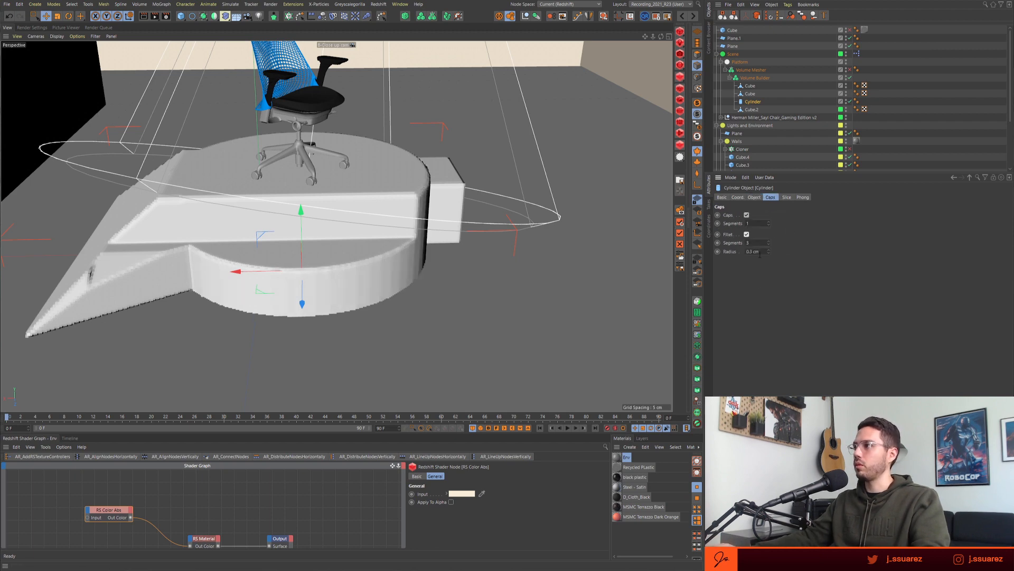
mouse_move(360, 267)
alt+mouse_down()
mouse_move(222, 264)
mouse_move(360, 268)
alt+mouse_up()
click(858, 78)
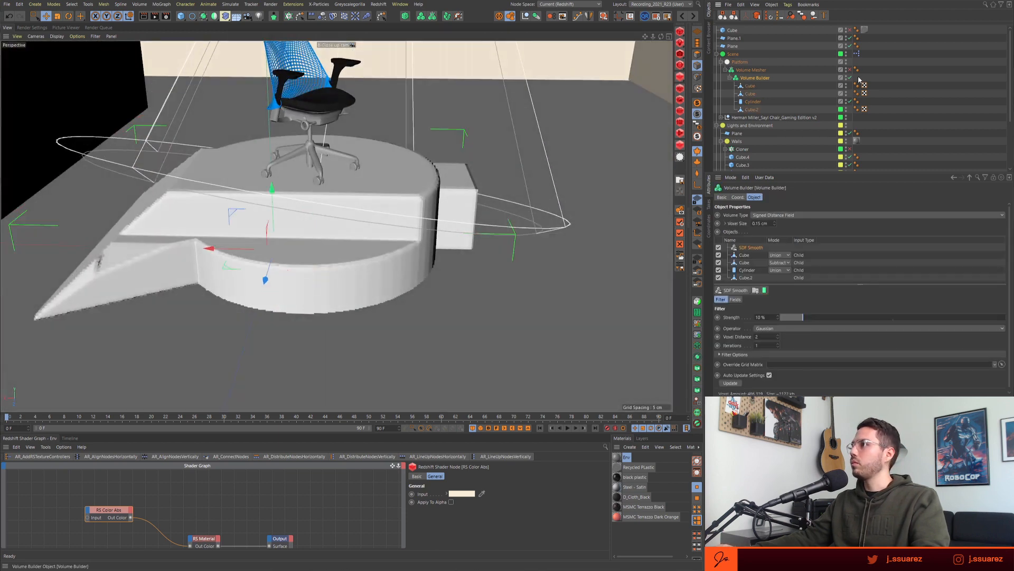
alt+drag(414, 258, 318, 267)
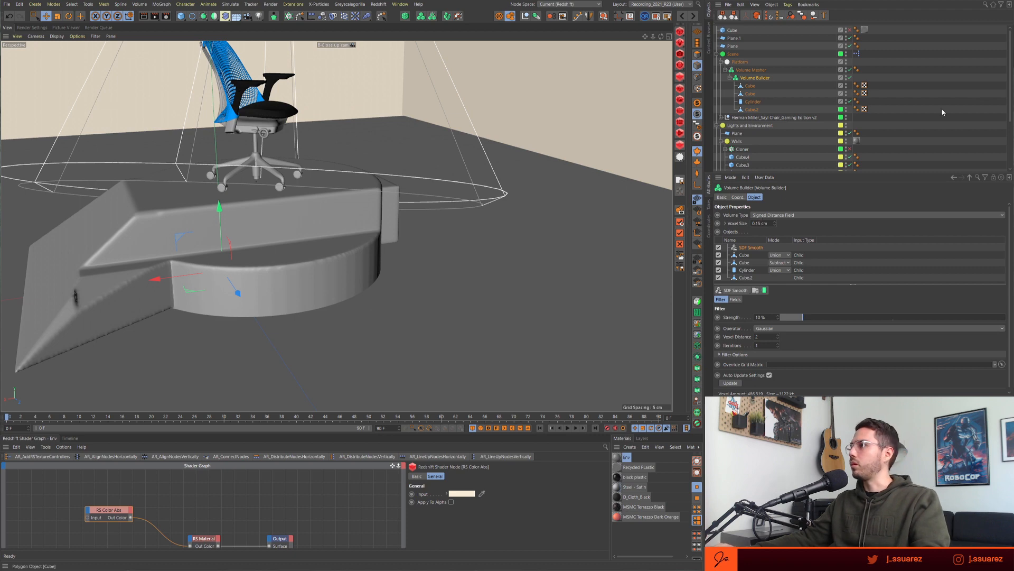
- Find the D_Concrete_15 material in the Redshift concrete presets and apply it to the platform's Volume Mesher
drag(881, 173, 880, 236)
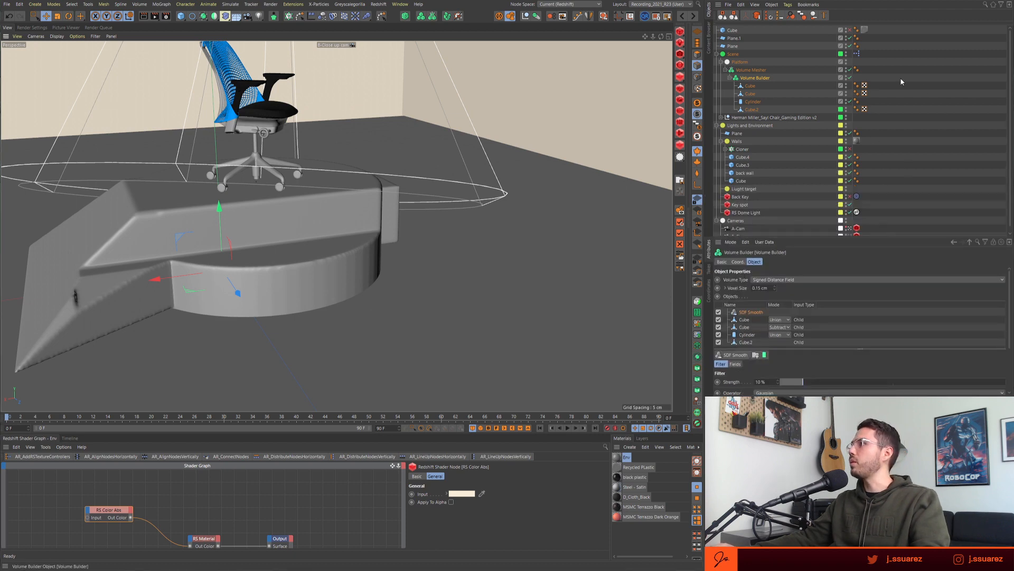
click(709, 38)
click(993, 4)
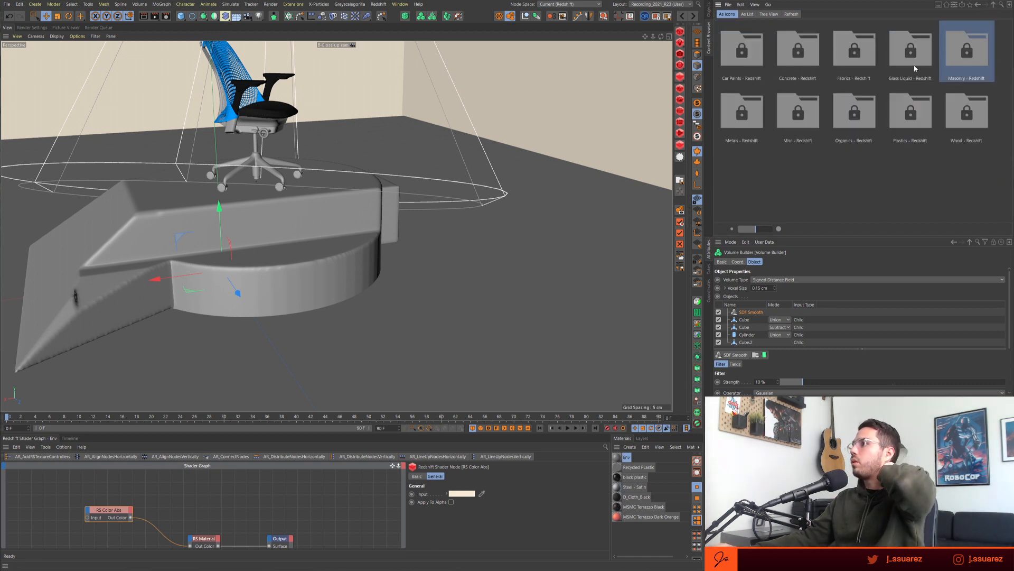
double_click(809, 50)
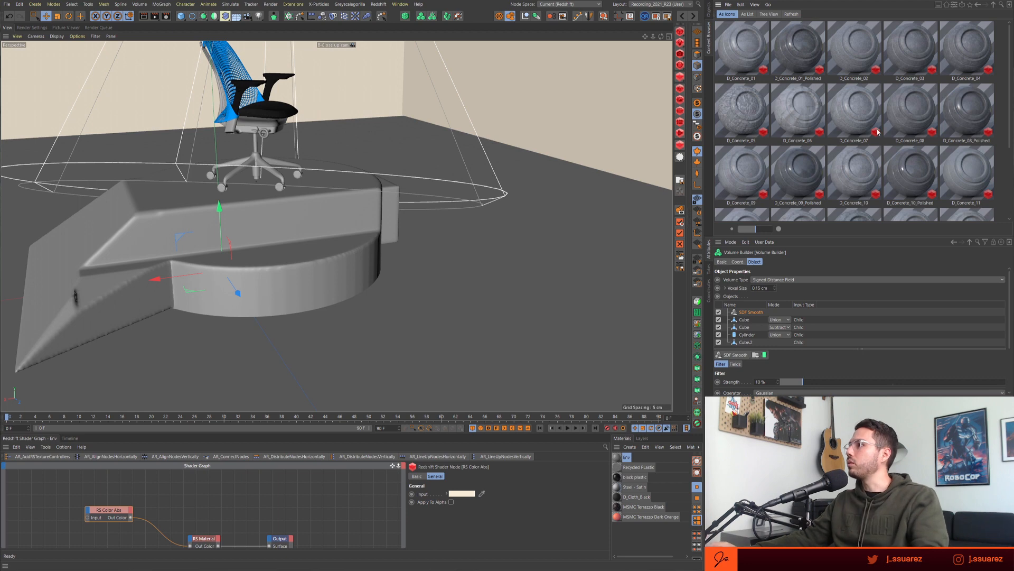
scroll(864, 131, down, 4)
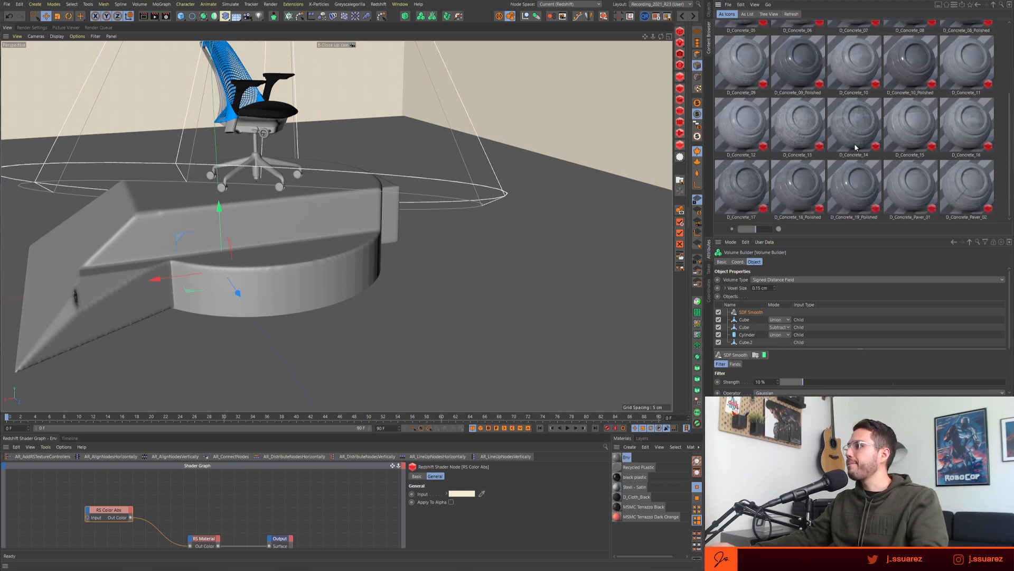
drag(923, 128, 879, 133)
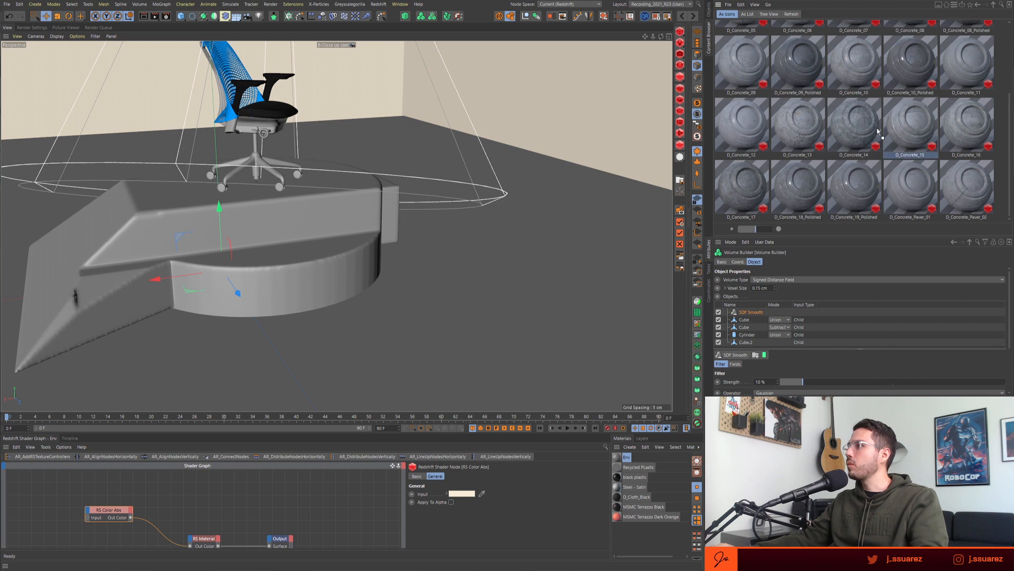
drag(163, 219, 164, 221)
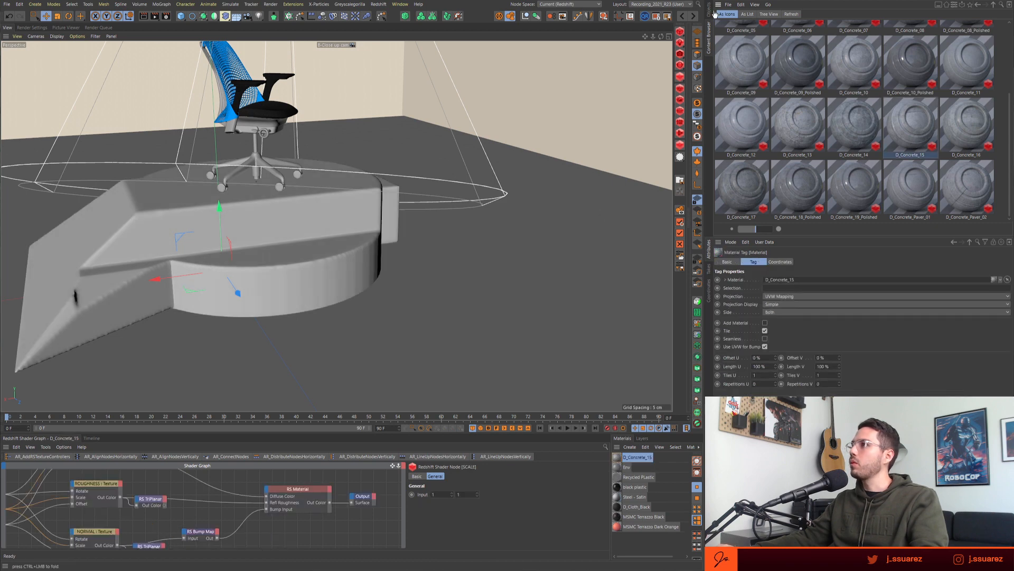
- Set the platform's concrete material projection to Cubic
click(710, 12)
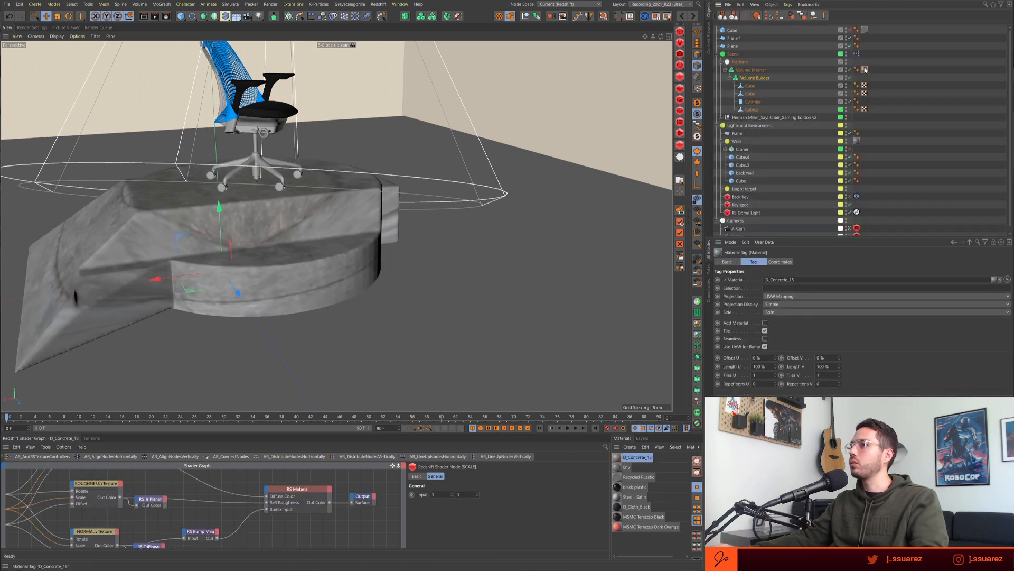
click(781, 296)
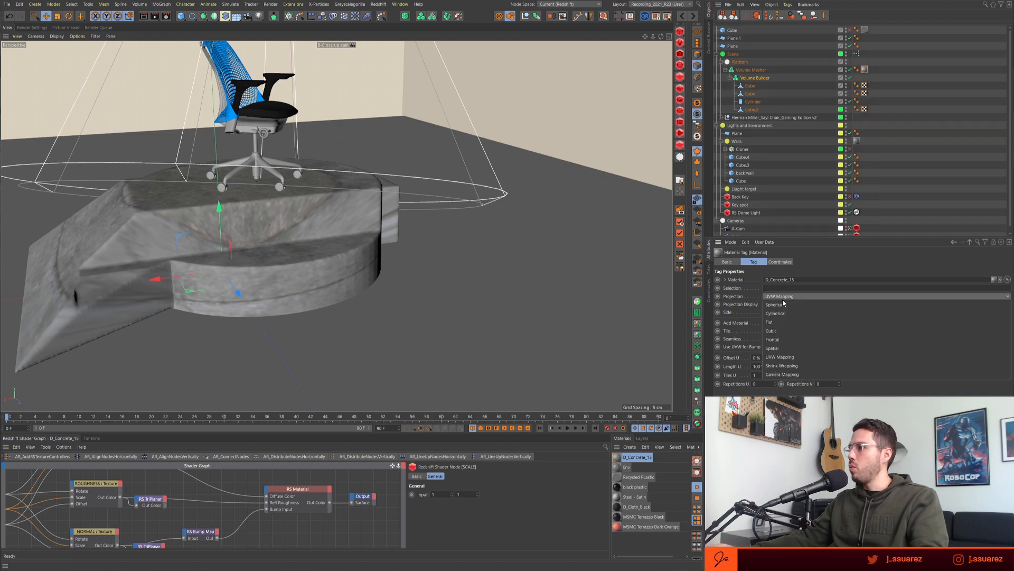
click(782, 330)
alt+drag(201, 283, 232, 272)
- Show the Redshift RenderView beside the viewport and start the live render to check the concrete platform
click(681, 89)
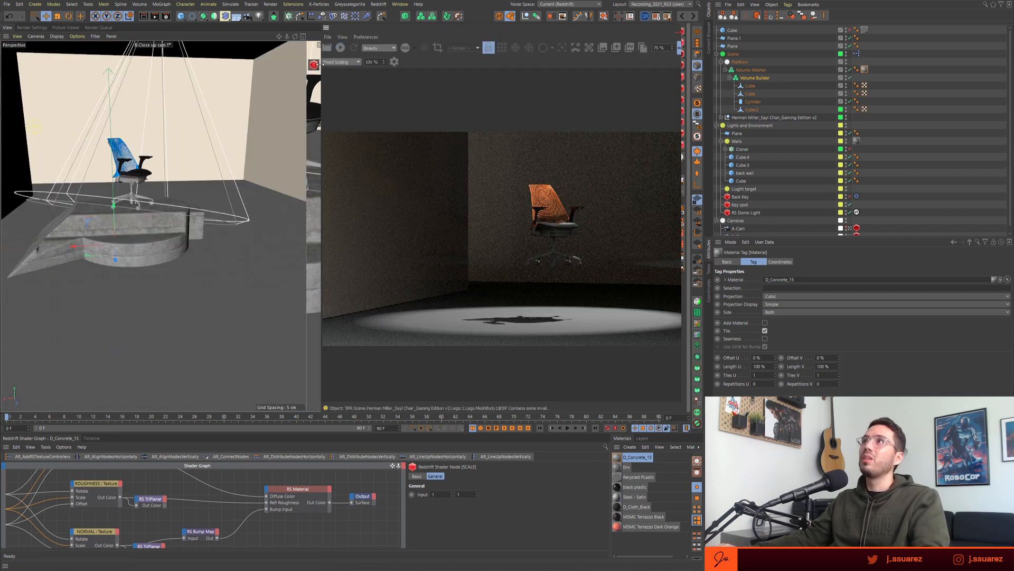
click(315, 64)
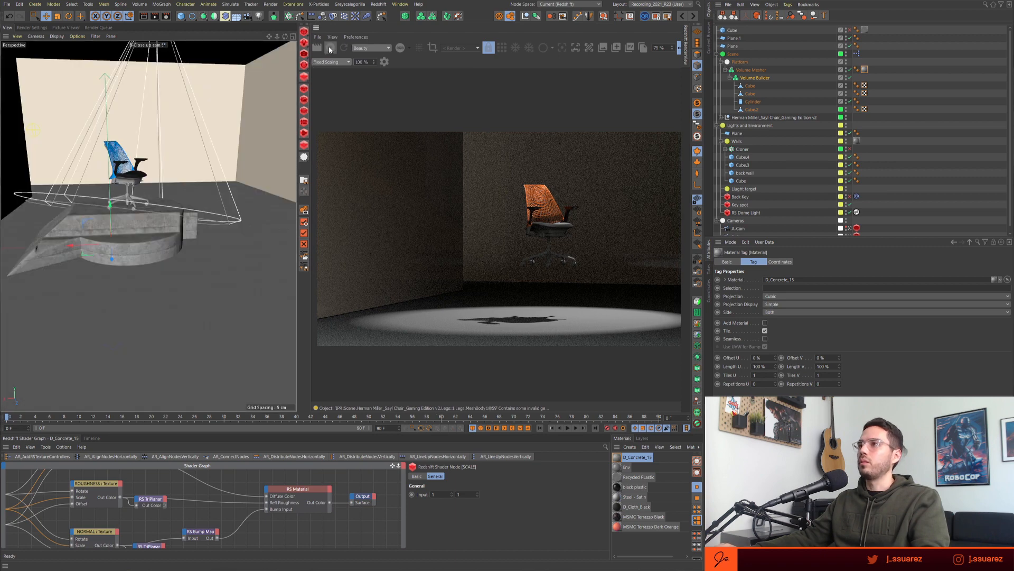
click(330, 48)
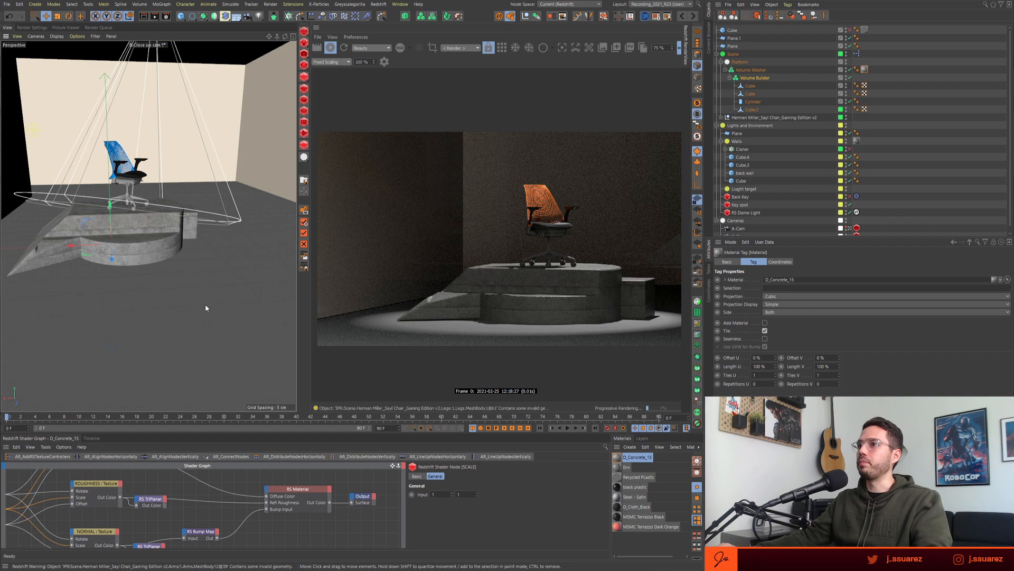
key(ctrl+z)
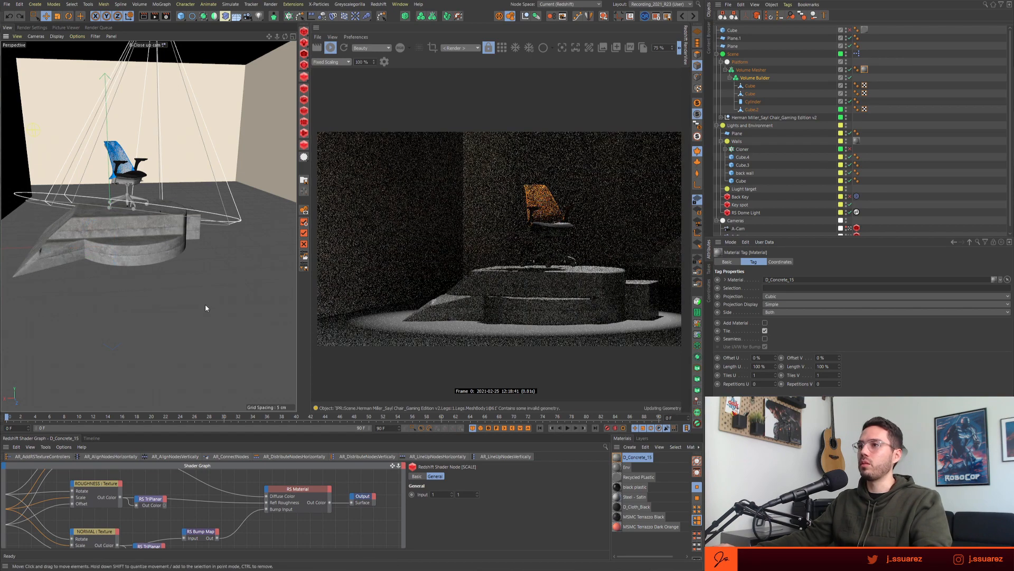
key(ctrl+y)
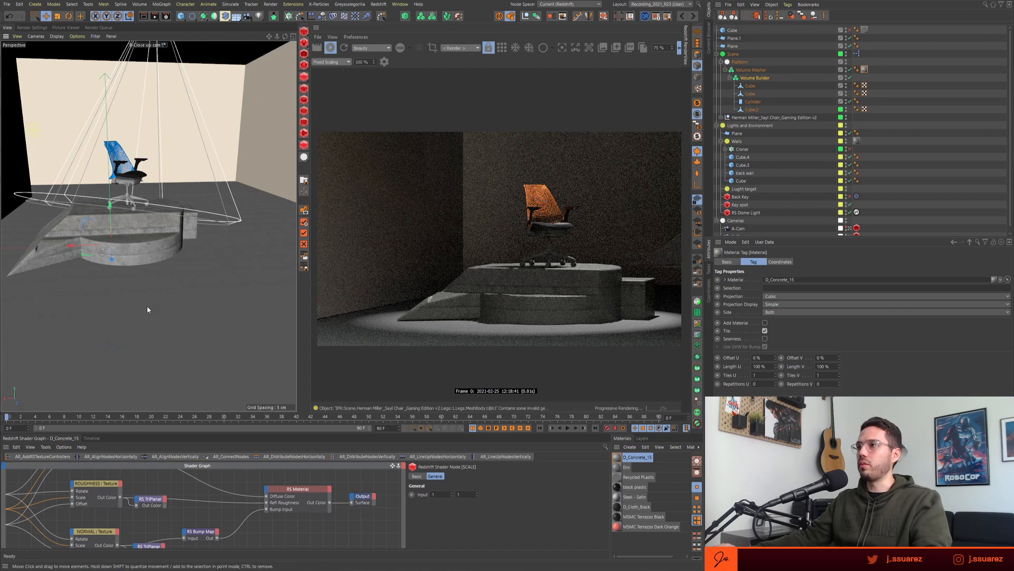
- Enable the Back Key light in the Lights and Environment group
mouse_move(144, 311)
alt+mouse_down()
mouse_move(187, 311)
mouse_move(179, 316)
mouse_move(154, 295)
alt+mouse_up()
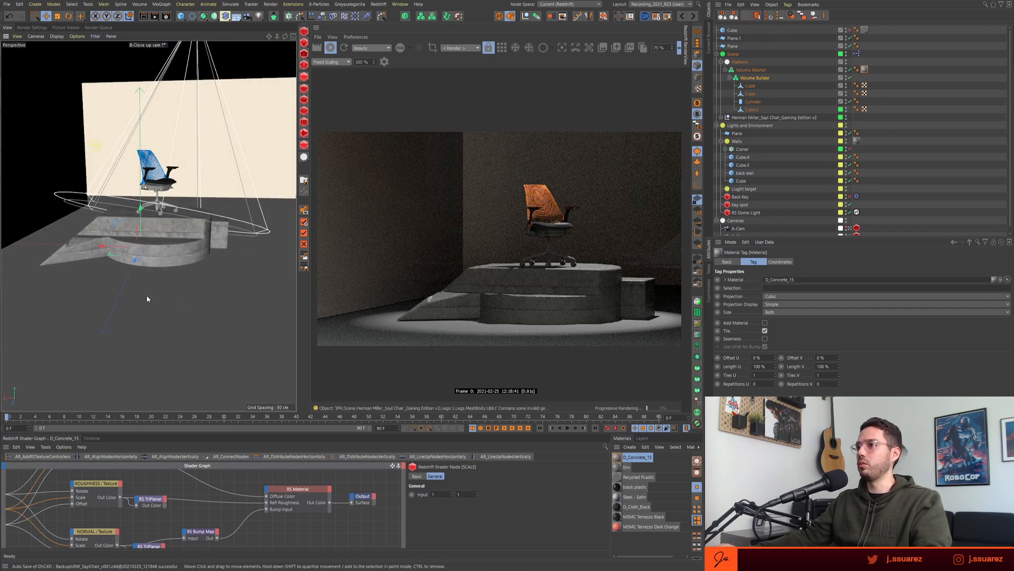
scroll(165, 296, down, 5)
scroll(180, 307, down, 5)
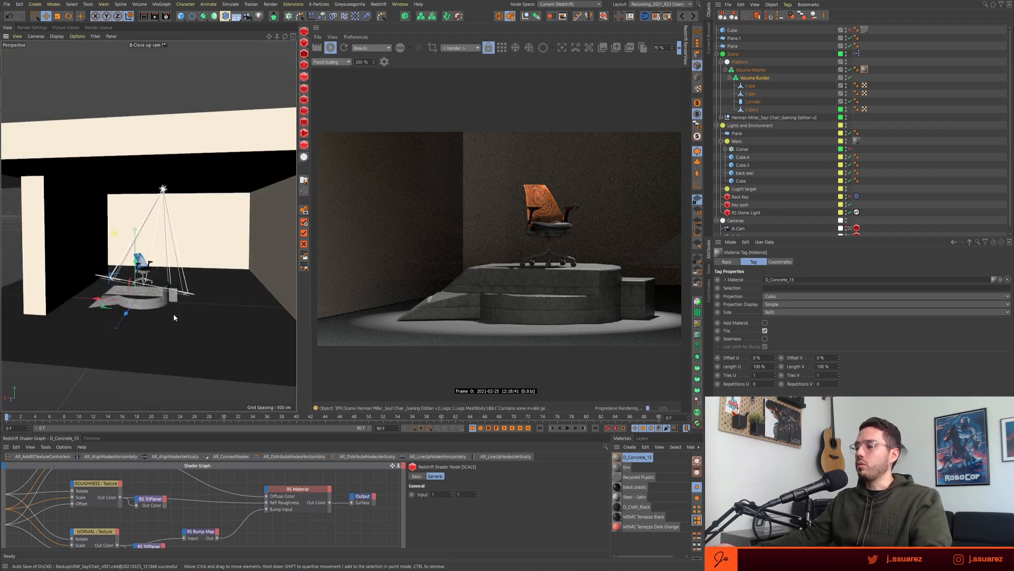
alt+middle_drag(174, 317, 203, 324)
scroll(753, 179, down, 1)
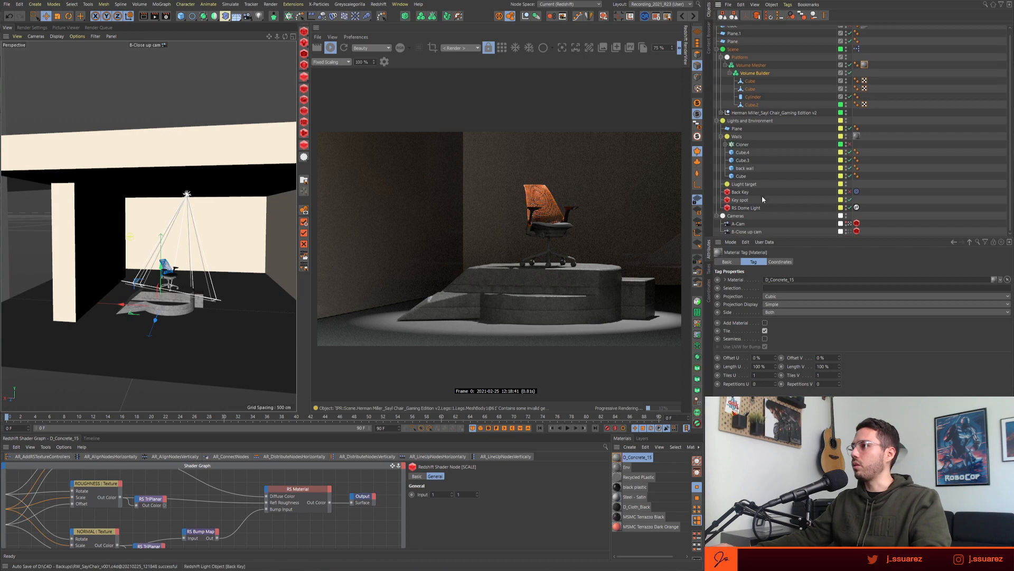
click(761, 193)
click(850, 191)
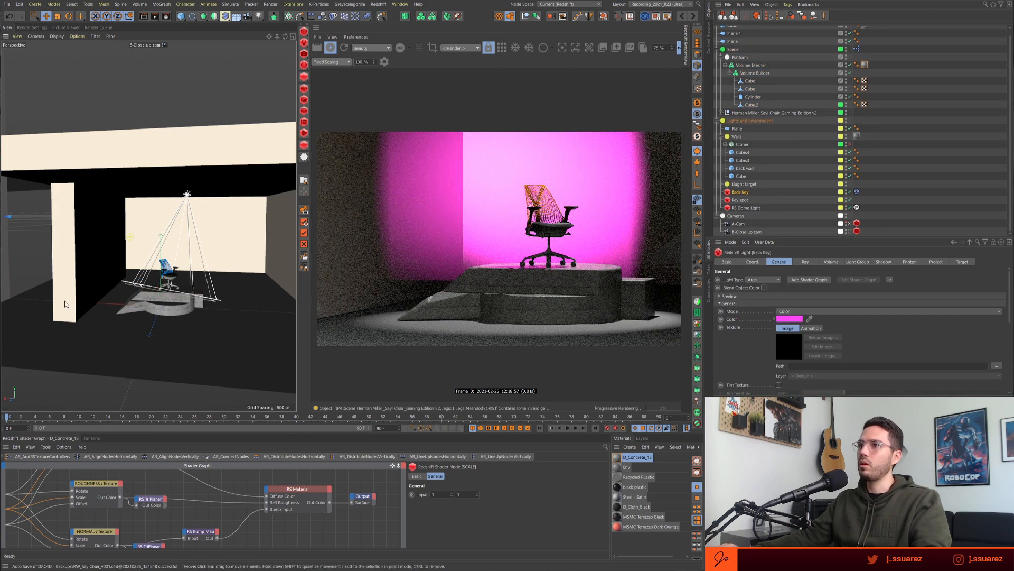
- Move the wall Cube standing in front of the Back Key light along its X axis to narrow the lit area
alt+middle_drag(64, 303, 199, 317)
mouse_move(199, 317)
alt+mouse_down()
mouse_move(223, 315)
mouse_move(214, 318)
alt+mouse_up()
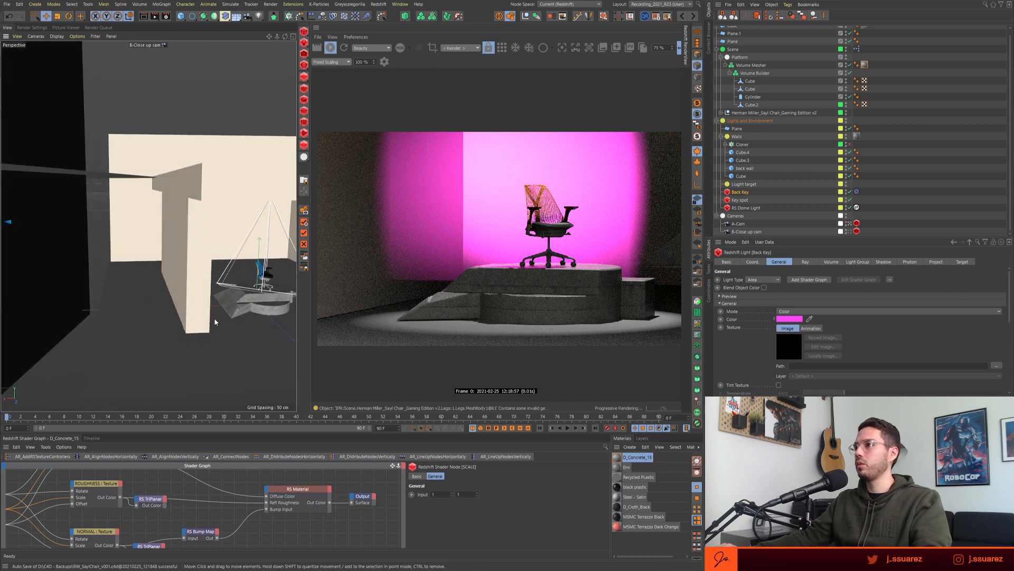
alt+right_drag(228, 301, 167, 307)
alt+drag(166, 307, 270, 277)
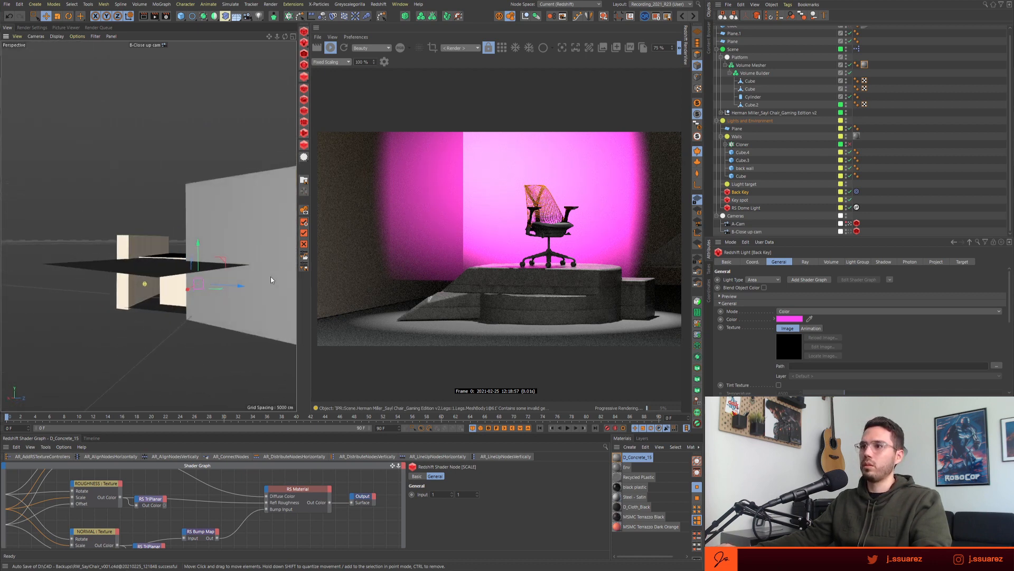
click(174, 302)
mouse_move(168, 294)
alt+mouse_down()
mouse_move(41, 293)
mouse_move(166, 289)
alt+mouse_up()
alt+right_drag(165, 290, 249, 287)
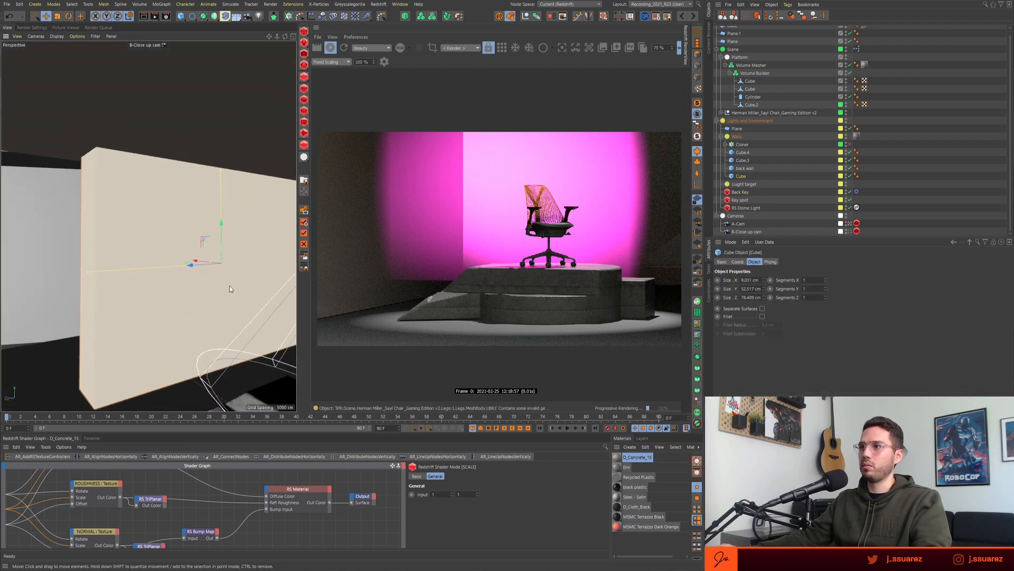
drag(192, 267, 206, 266)
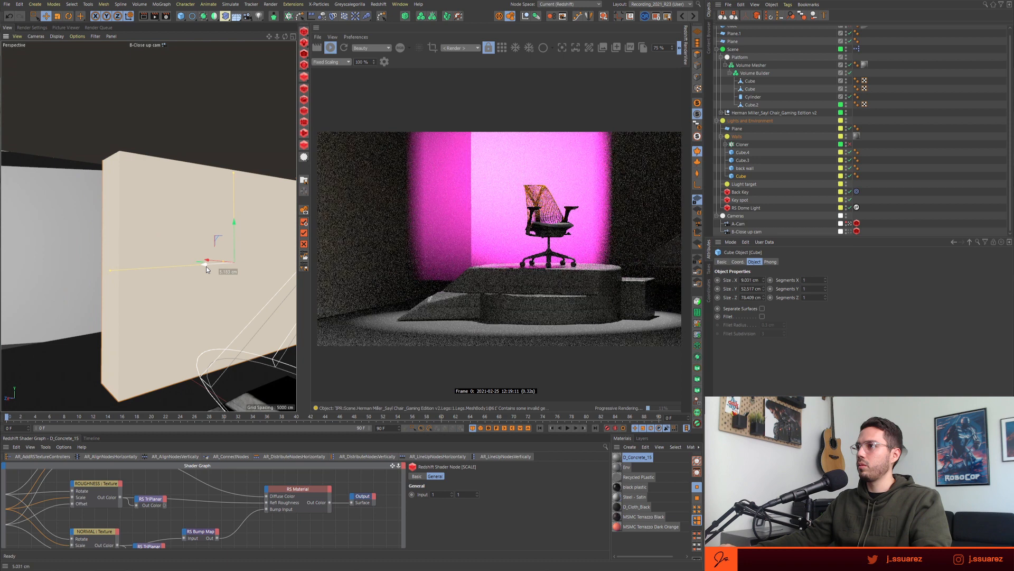
alt+drag(189, 299, 213, 293)
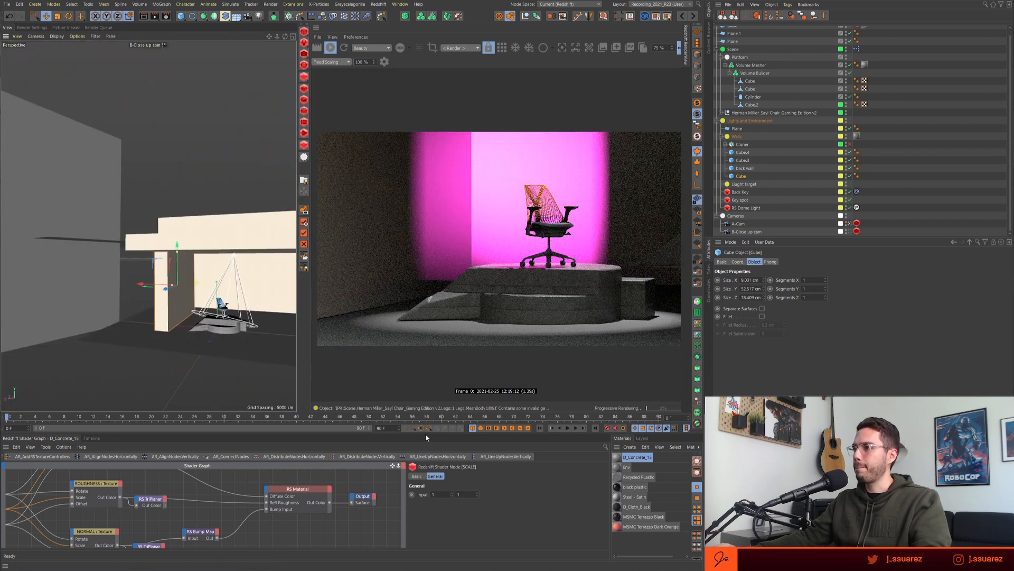
- In the Env material's RS Material node, set the reflection weight to 0.11 and the reflection roughness to about 0.68
drag(426, 434, 425, 356)
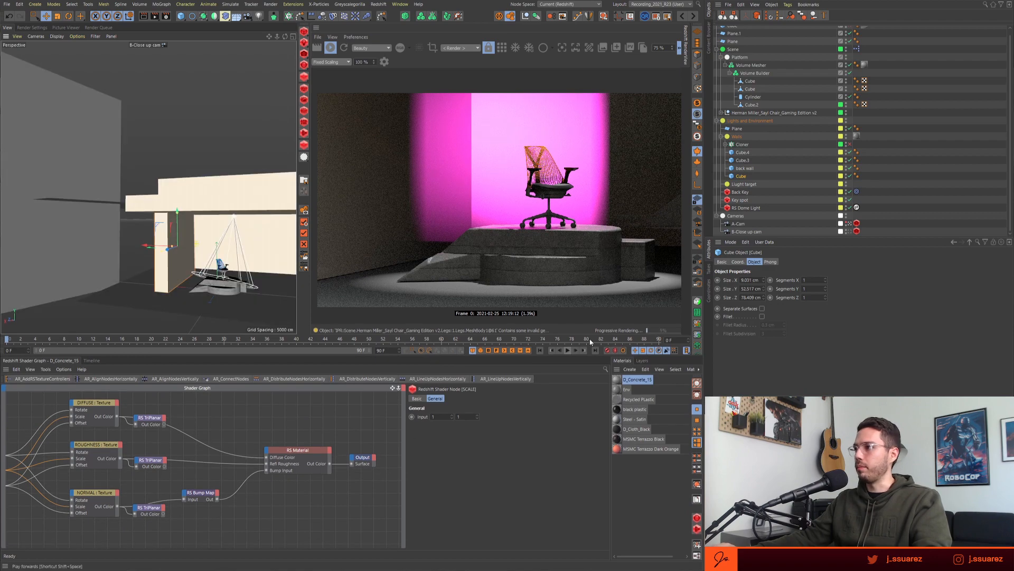
click(618, 390)
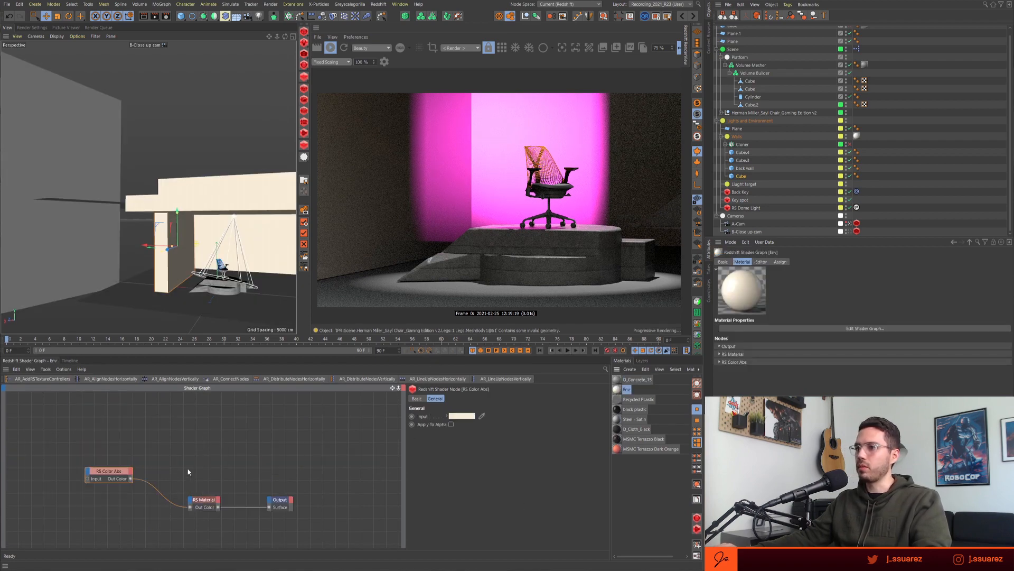
click(204, 501)
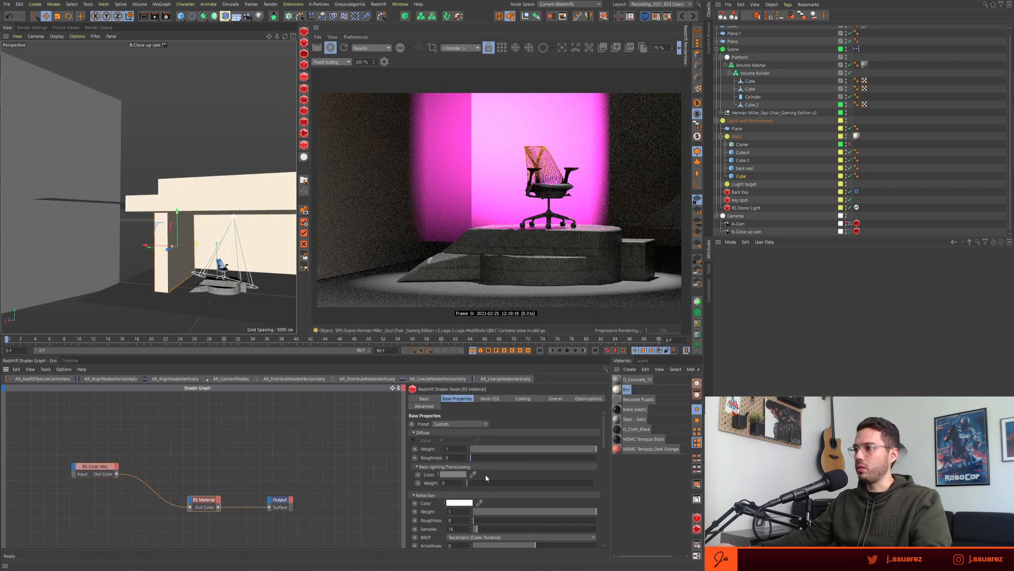
mouse_move(485, 520)
mouse_down()
mouse_move(549, 521)
mouse_move(488, 512)
mouse_up()
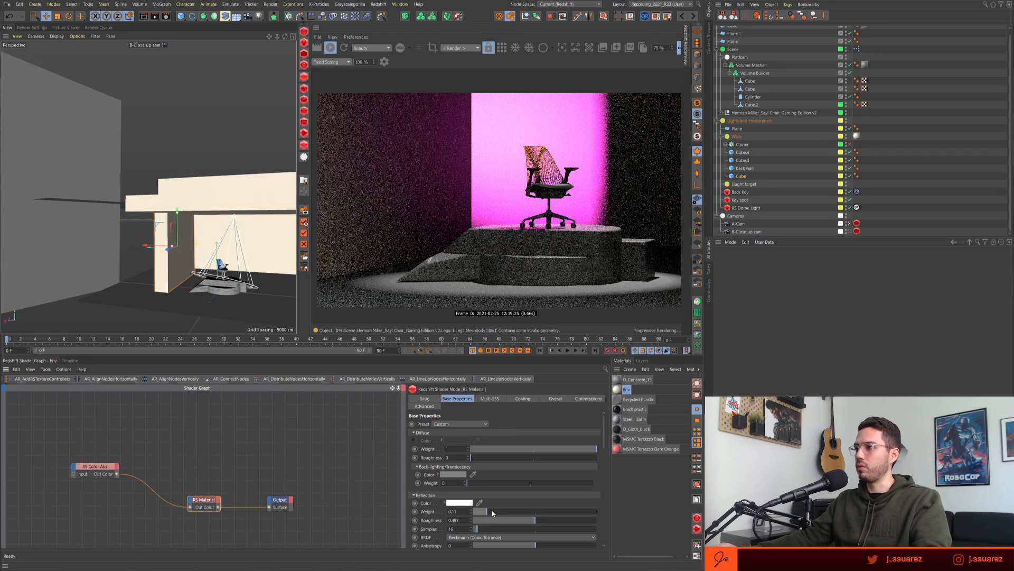
drag(543, 521, 557, 521)
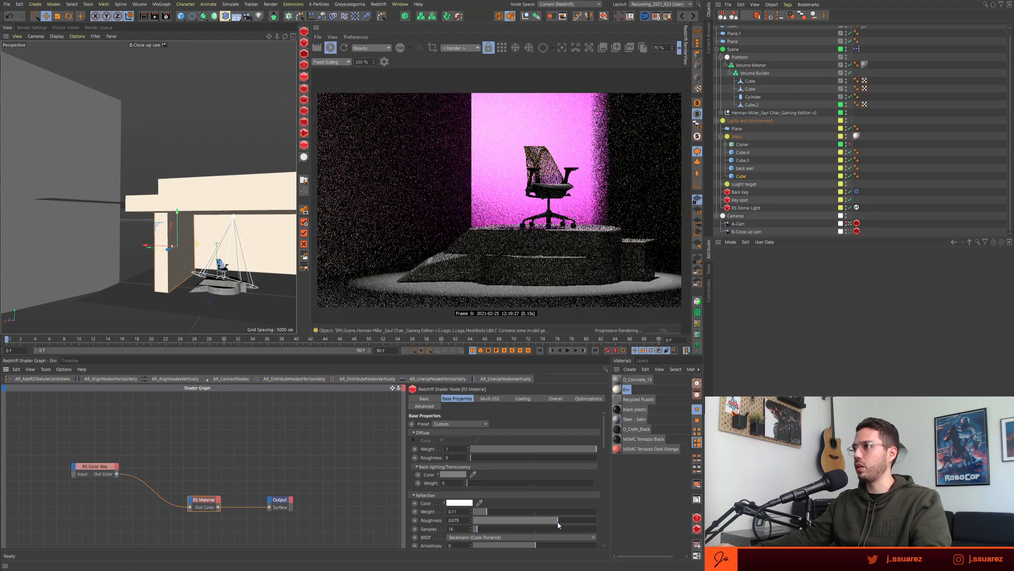
- Copy the RS Maxon Noise, RS Ramp and RS Bump Map chain from the Recycled Plastic material into the Env material's shader graph
click(619, 390)
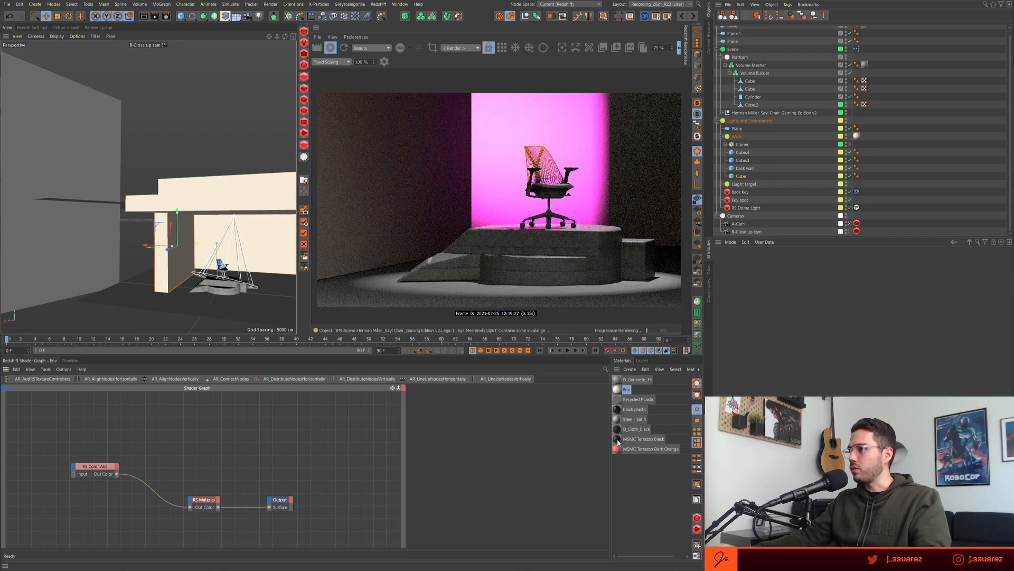
double_click(622, 401)
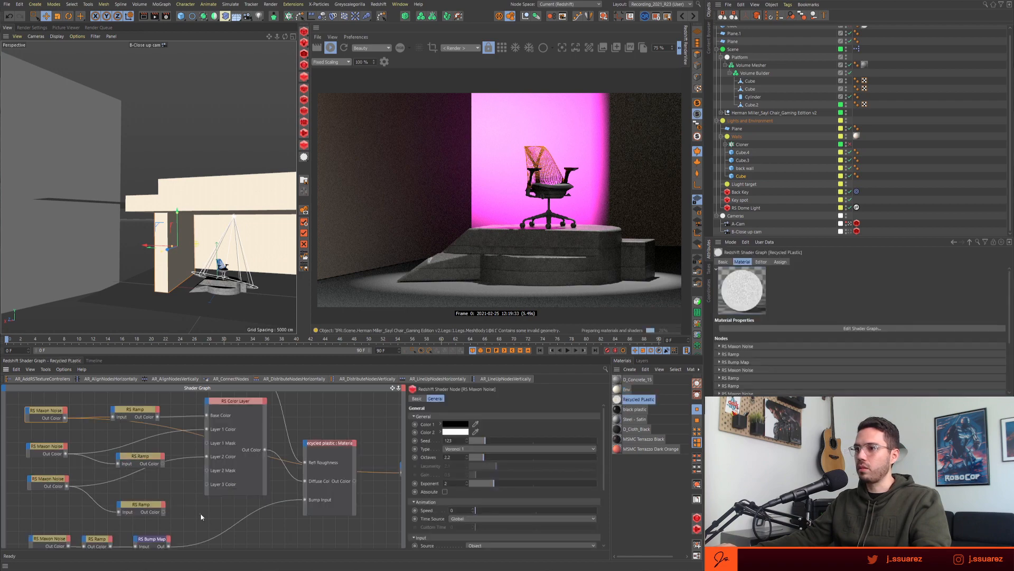
middle_drag(201, 514, 263, 471)
drag(67, 495, 253, 534)
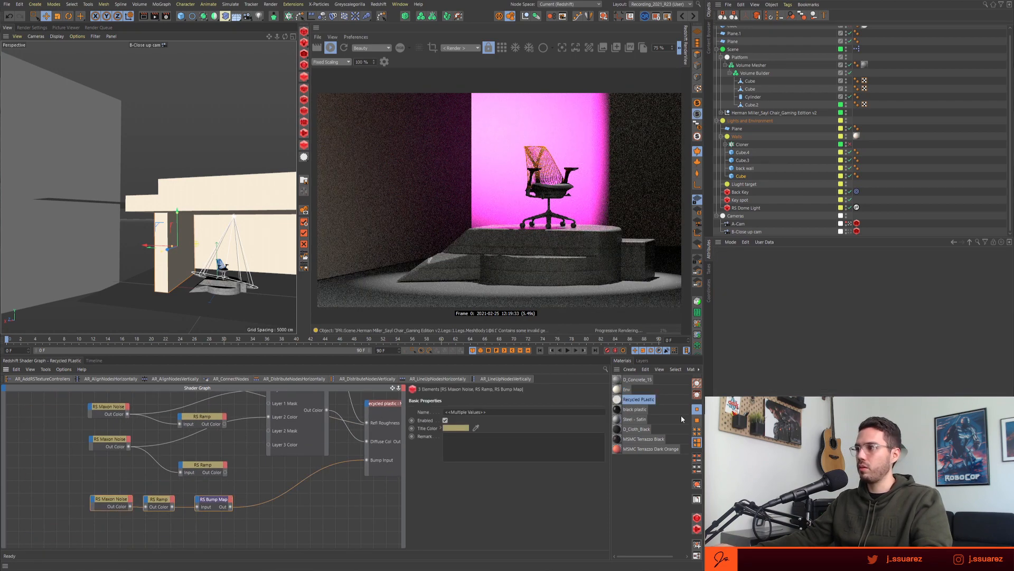
click(617, 390)
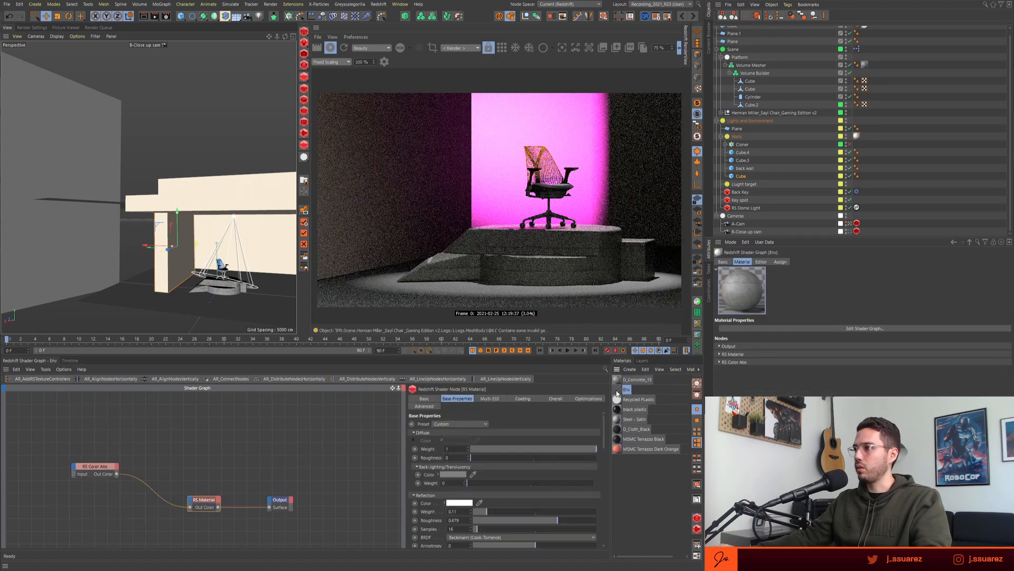
key(ctrl+v)
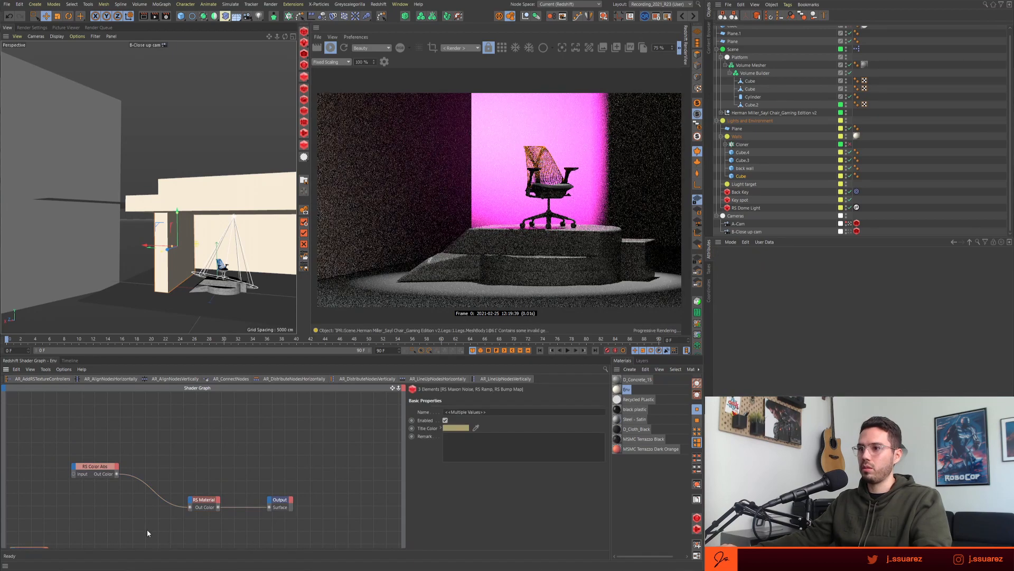
- Place the pasted noise chain below the RS Material node and connect the RS Bump Map output to its Overall Bump Input
alt+middle_drag(147, 533, 219, 474)
drag(105, 499, 352, 444)
click(307, 483)
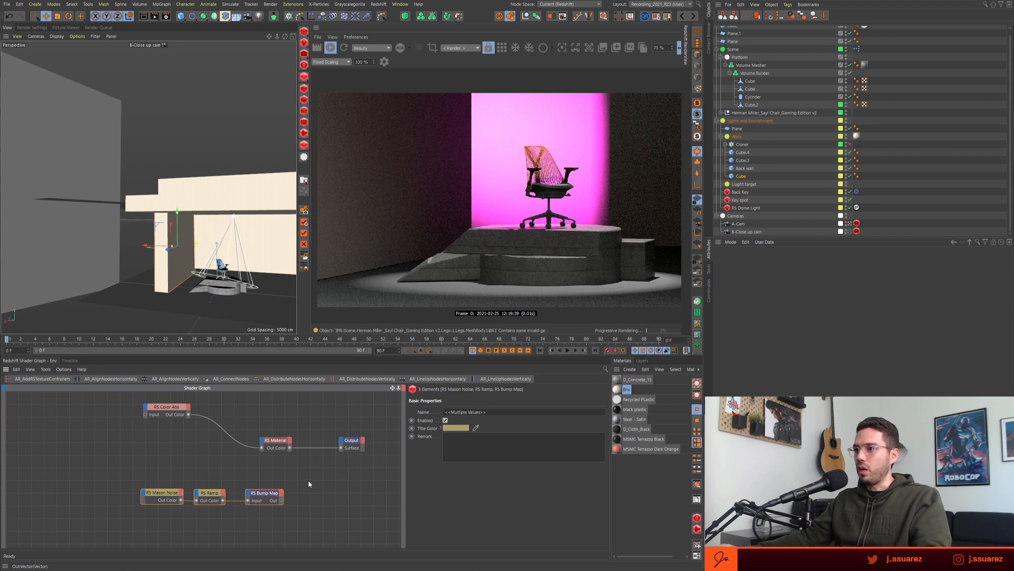
drag(265, 494, 265, 443)
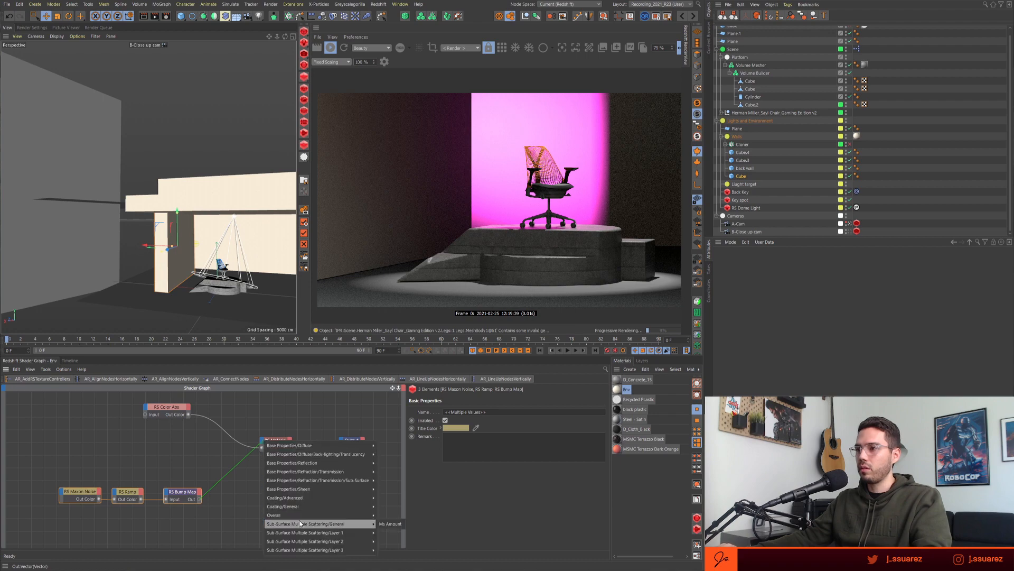
mouse_move(302, 518)
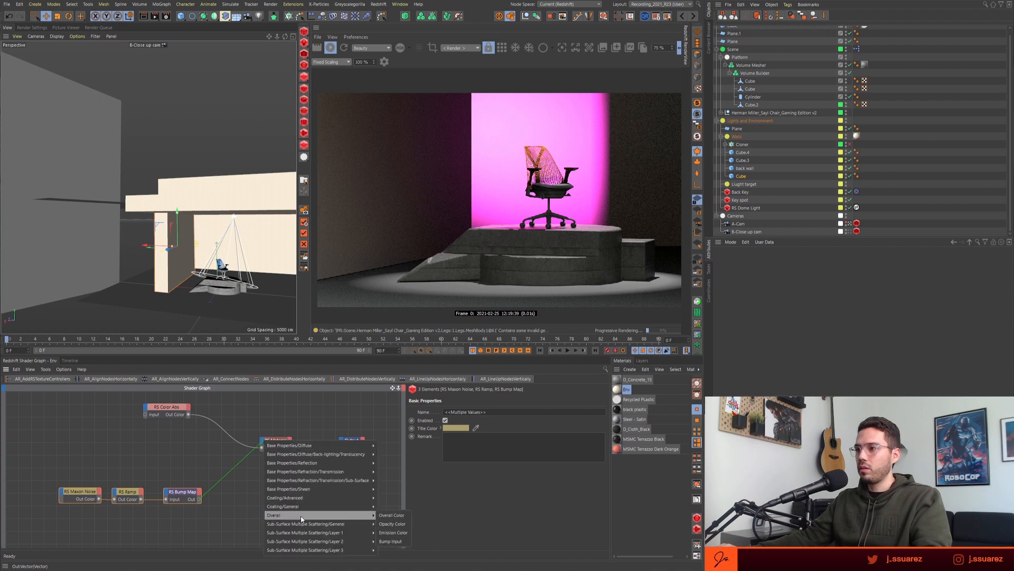
click(393, 541)
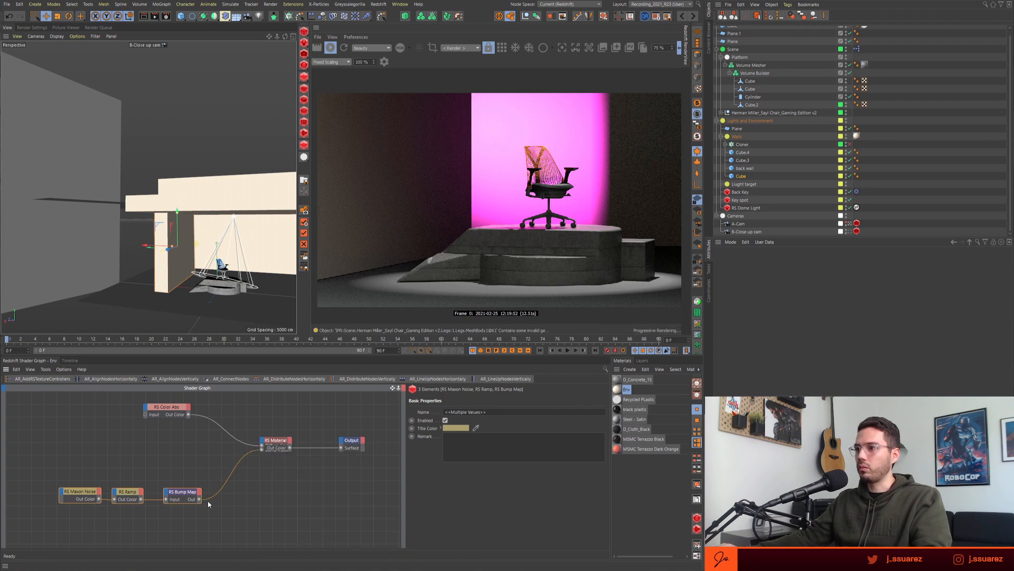
- Expand the RS Material node to show its inputs and line up the RS Color Abs node with the Diffuse Color input
click(274, 455)
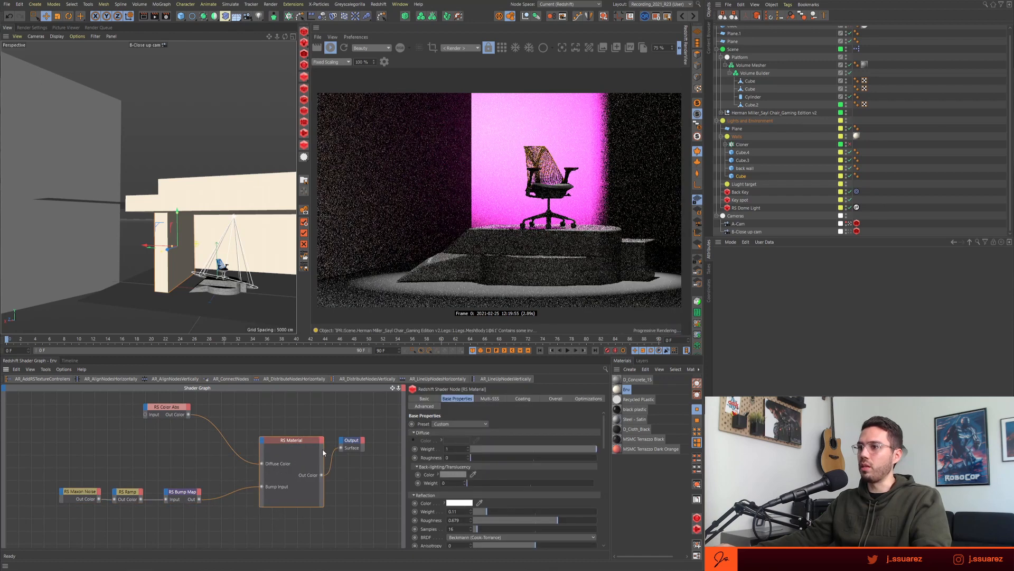
drag(322, 452, 314, 442)
click(178, 455)
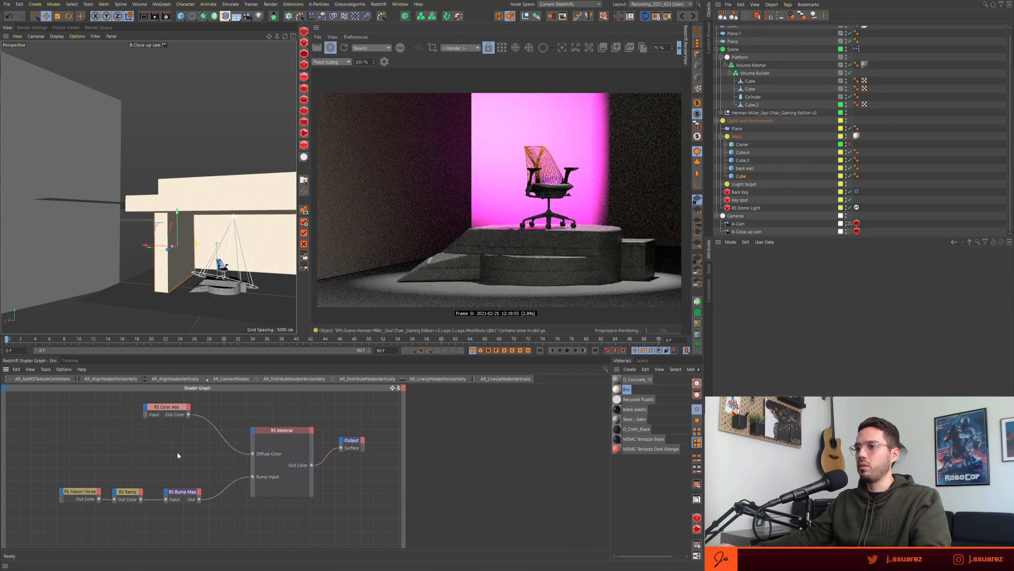
drag(172, 413, 184, 448)
click(188, 435)
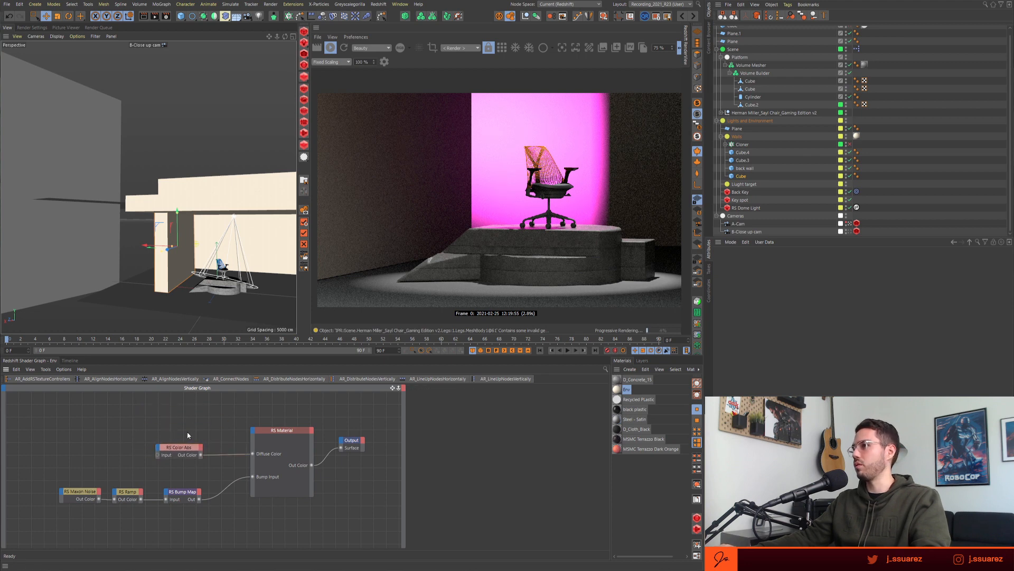
- Raise Plane.1, the sloping plane above the walls, so the back light reaches the upper edge of the render
alt+drag(175, 254, 212, 273)
click(142, 292)
click(204, 261)
key(r)
key(e)
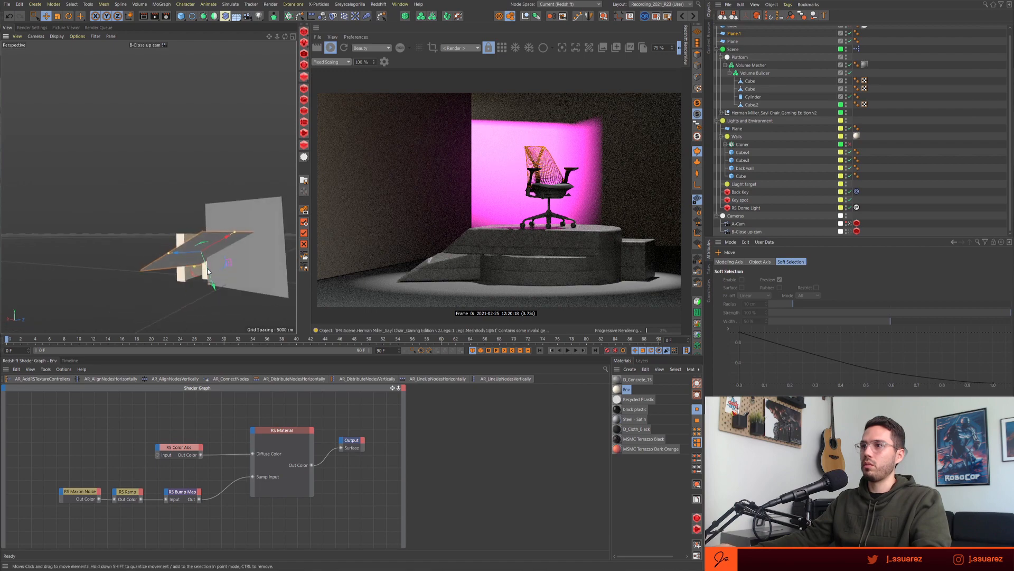
mouse_move(206, 211)
mouse_down()
mouse_move(203, 222)
mouse_move(202, 214)
mouse_up()
- Change the Back Key light's color to a warm yellow and set its intensity multiplier to 12.4
click(740, 192)
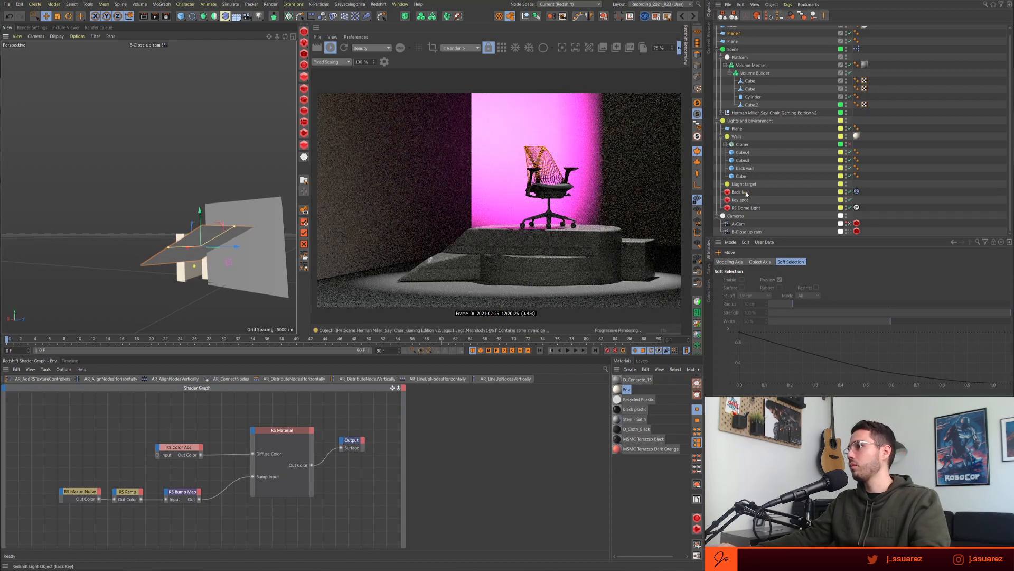
click(789, 318)
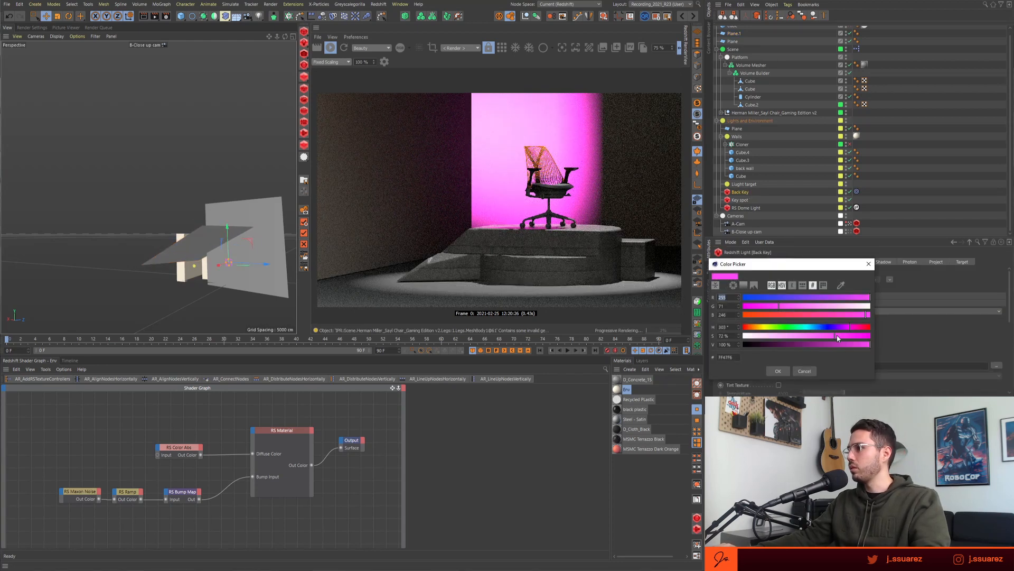
drag(851, 330, 866, 346)
click(778, 371)
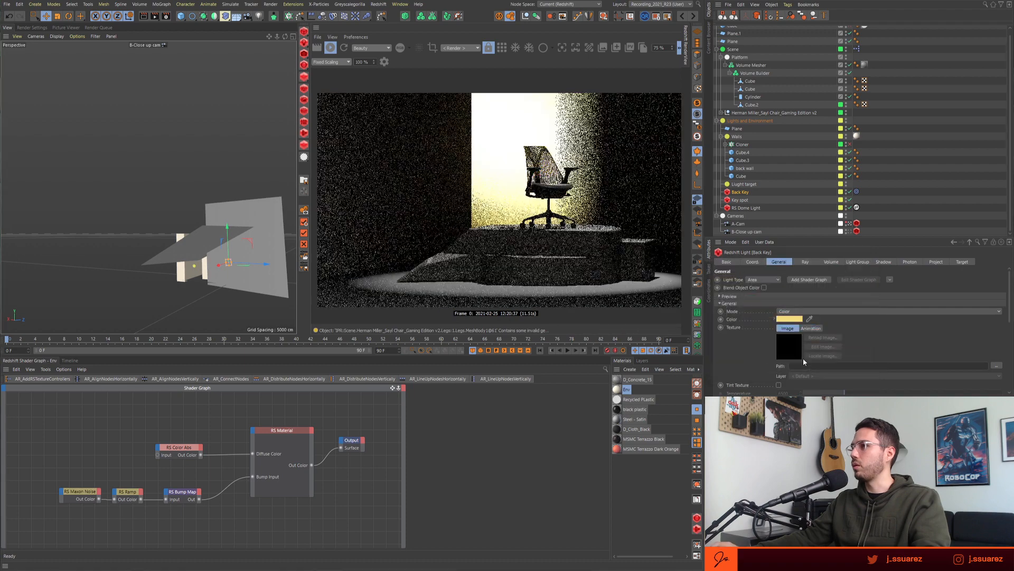
scroll(766, 344, down, 3)
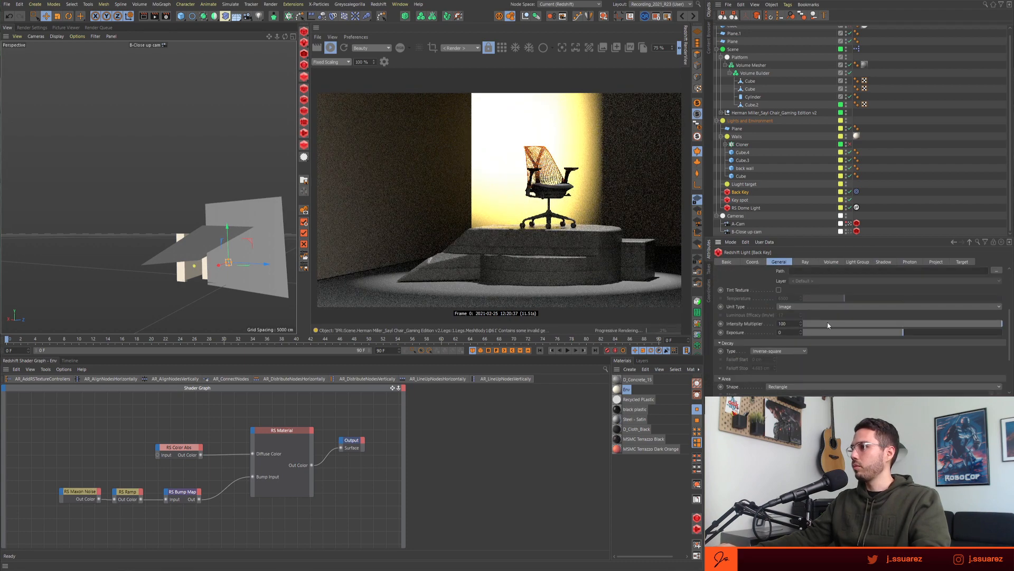
drag(977, 322, 829, 326)
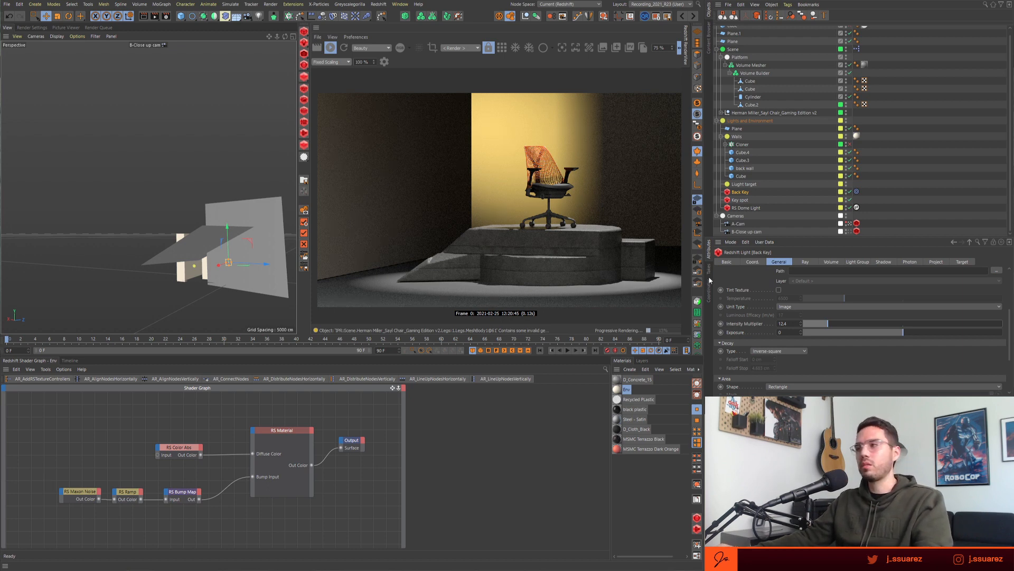
- Add the D_Black_Plastic_Smudged material from the Plastics - Redshift library to the scene and save the project
click(956, 100)
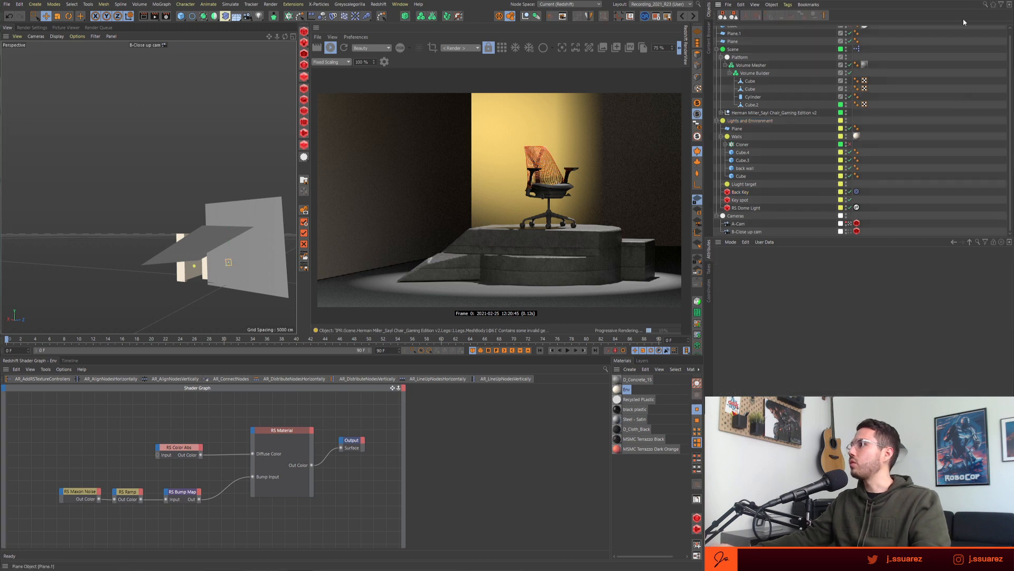
click(711, 50)
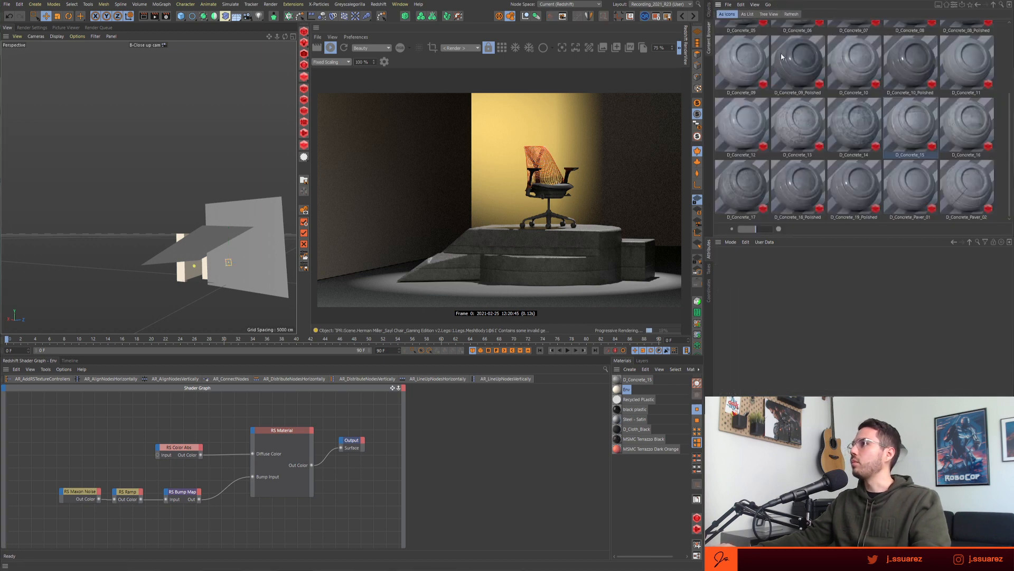
click(993, 4)
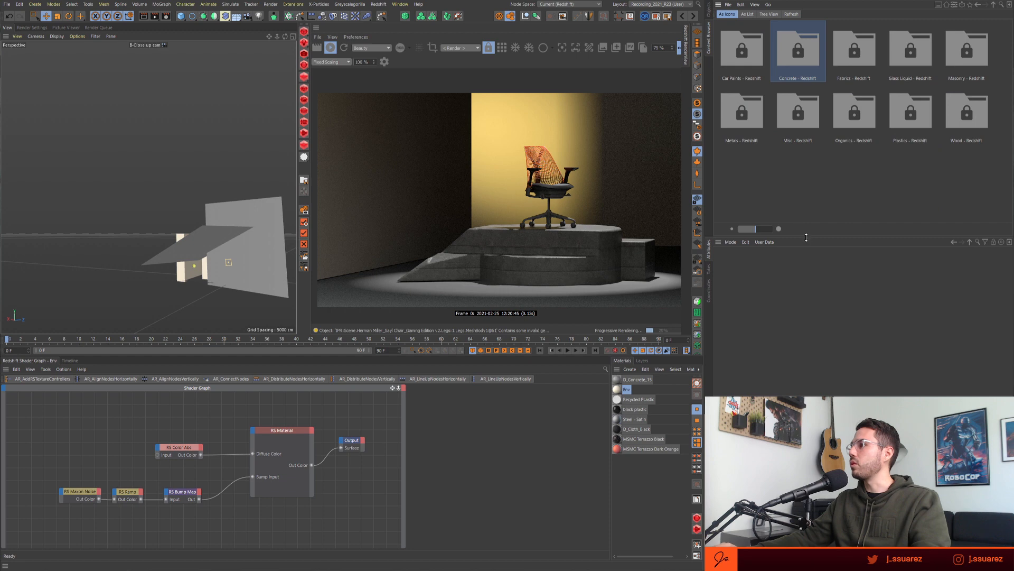
drag(806, 238, 805, 267)
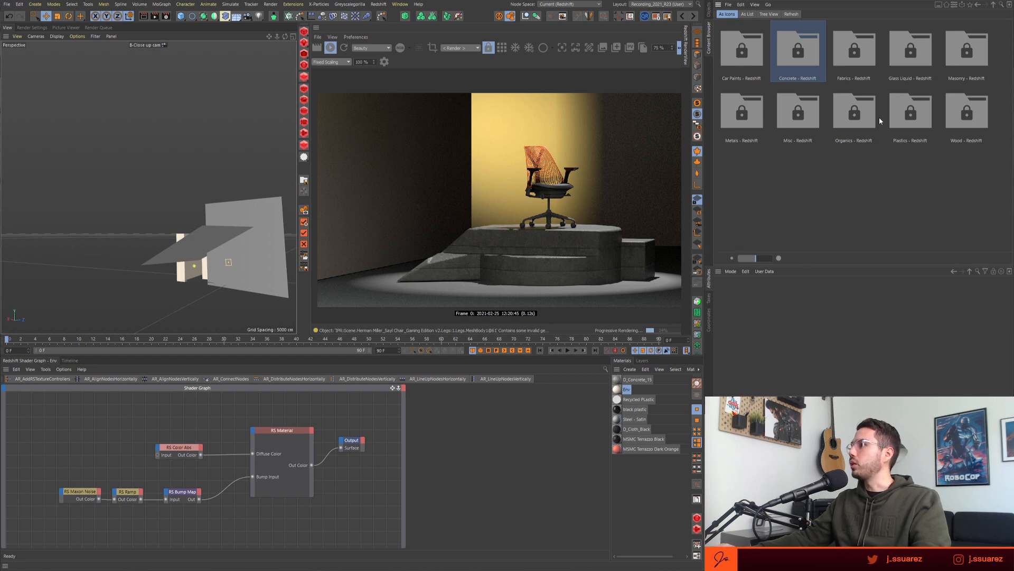
double_click(907, 114)
scroll(865, 137, up, 3)
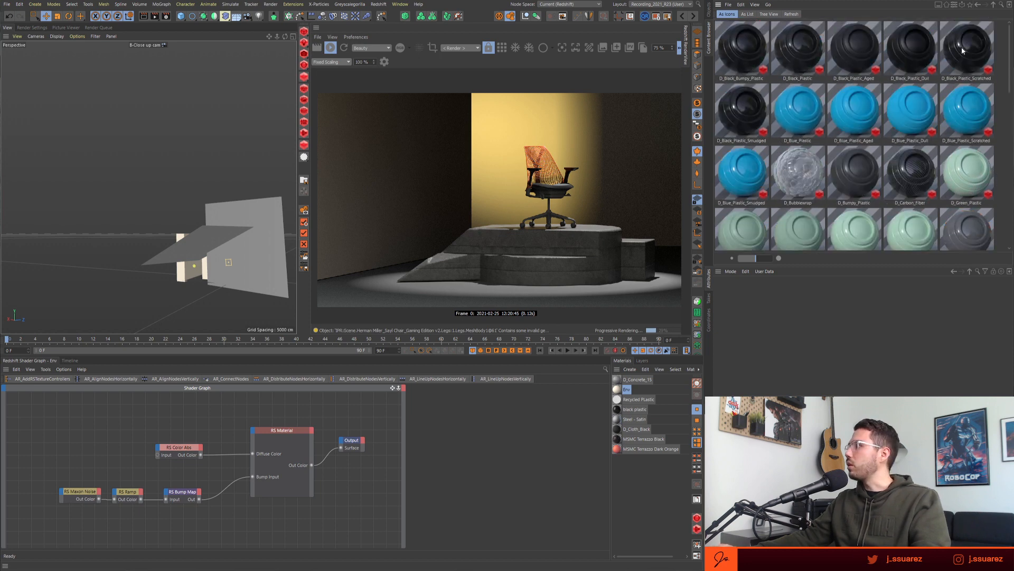
drag(744, 113, 649, 500)
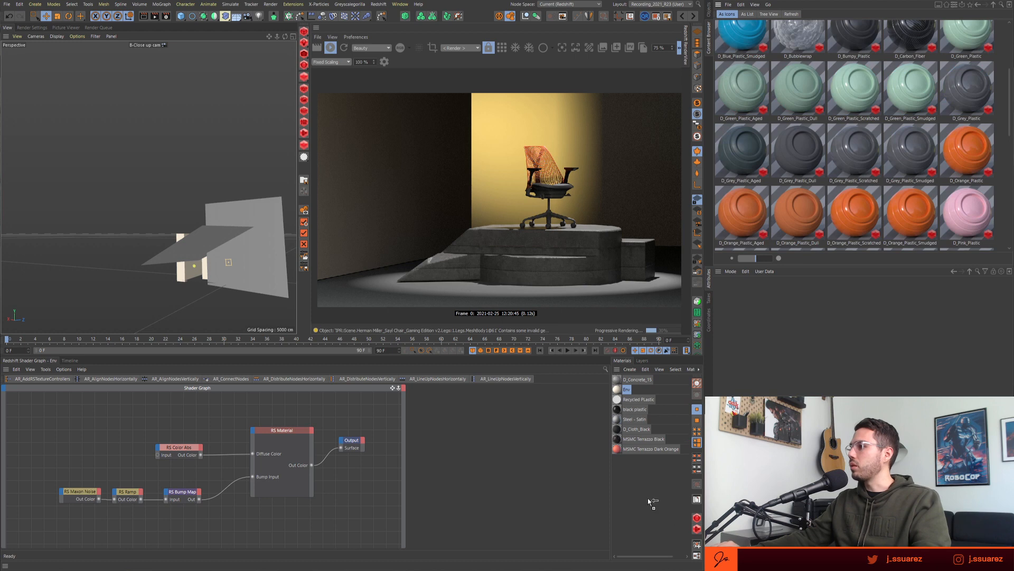
click(710, 15)
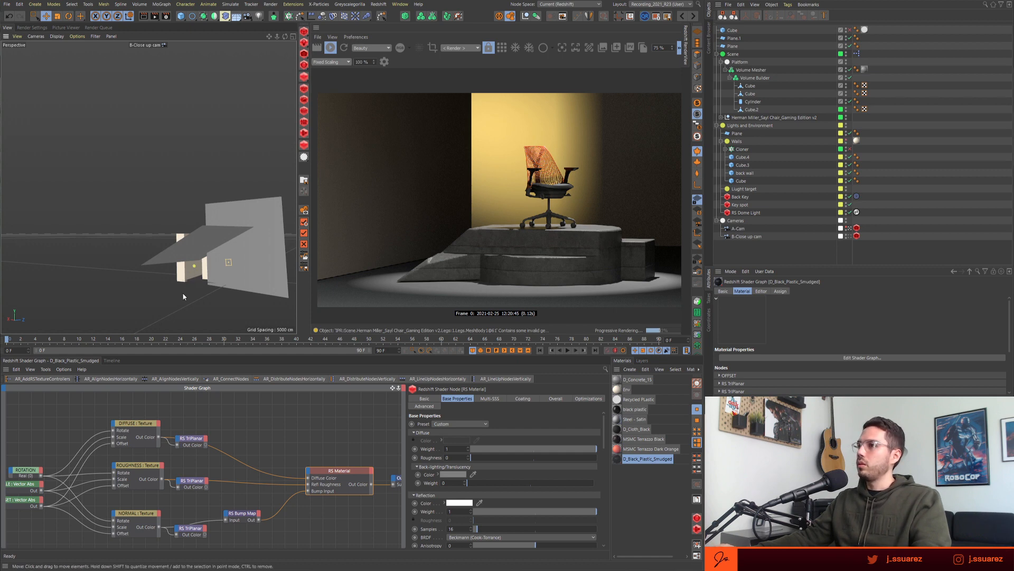
key(ctrl+s)
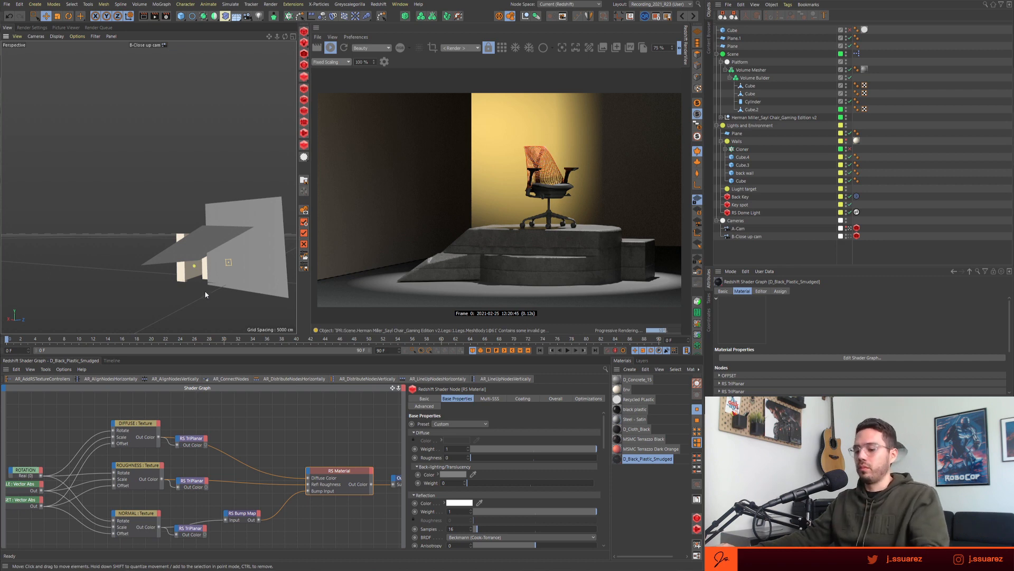
- Select the front caster wheel mesh under the office chair and reveal it in the object hierarchy
click(233, 272)
click(220, 306)
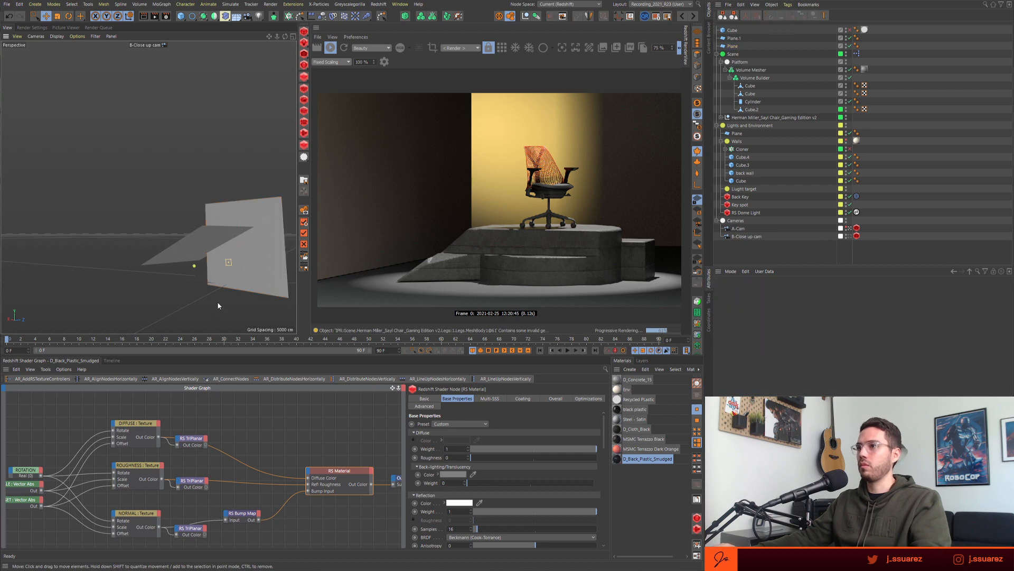
alt+drag(217, 301, 153, 286)
scroll(187, 281, up, 2)
alt+right_drag(187, 281, 252, 277)
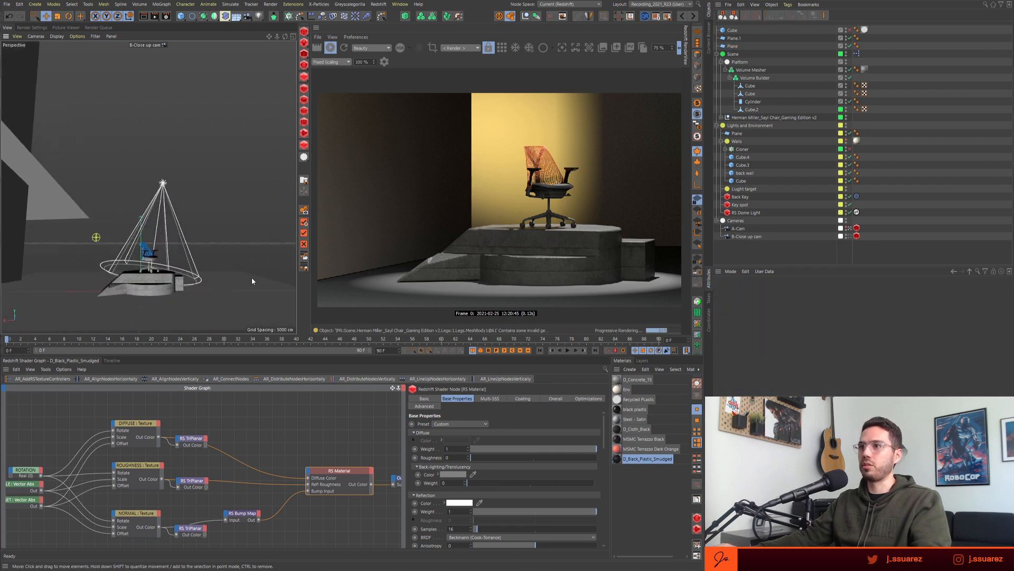
alt+drag(172, 283, 157, 264)
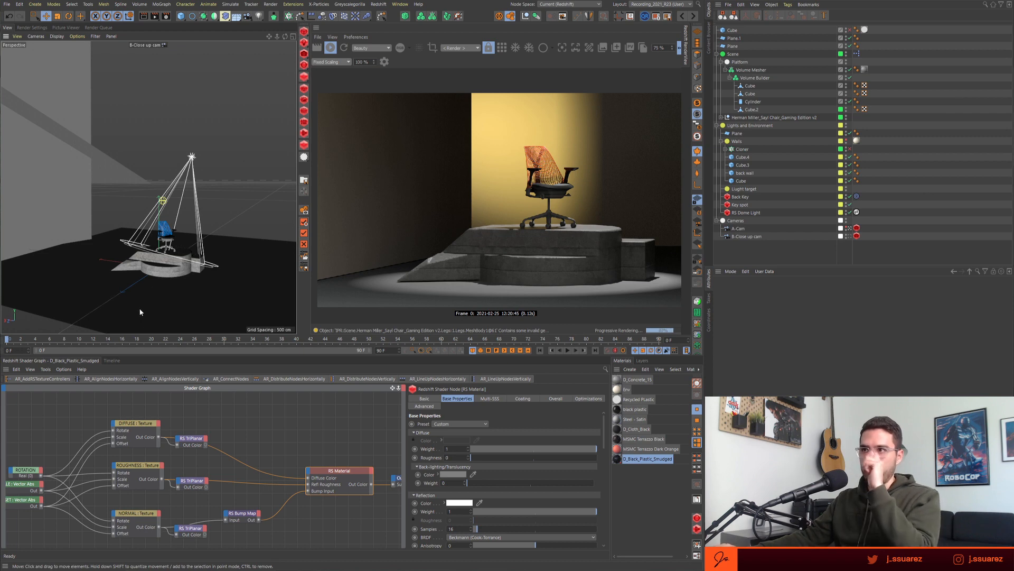
alt+drag(193, 255, 155, 277)
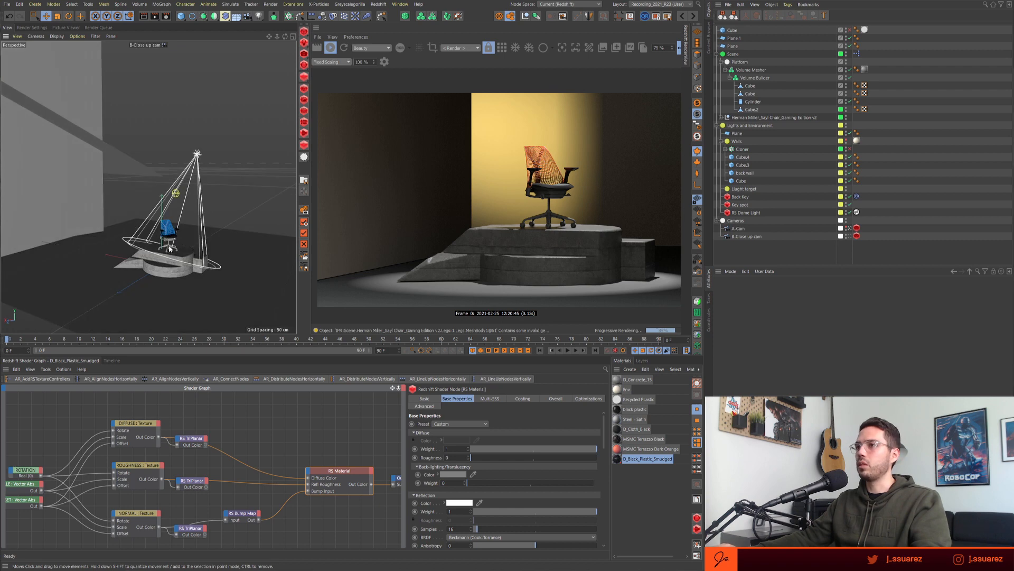
alt+right_drag(169, 249, 286, 226)
alt+middle_drag(168, 307, 161, 289)
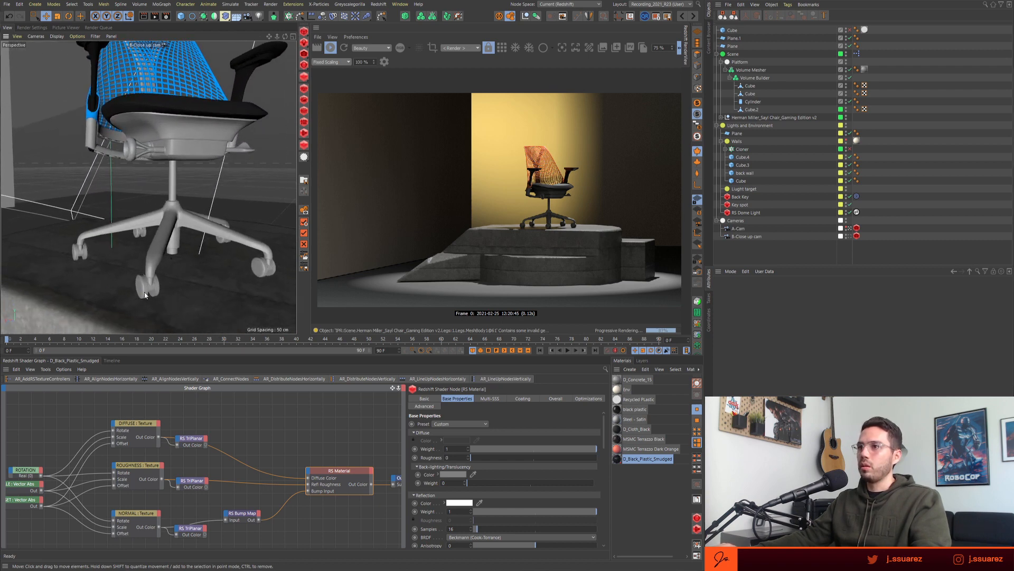
click(145, 295)
click(792, 12)
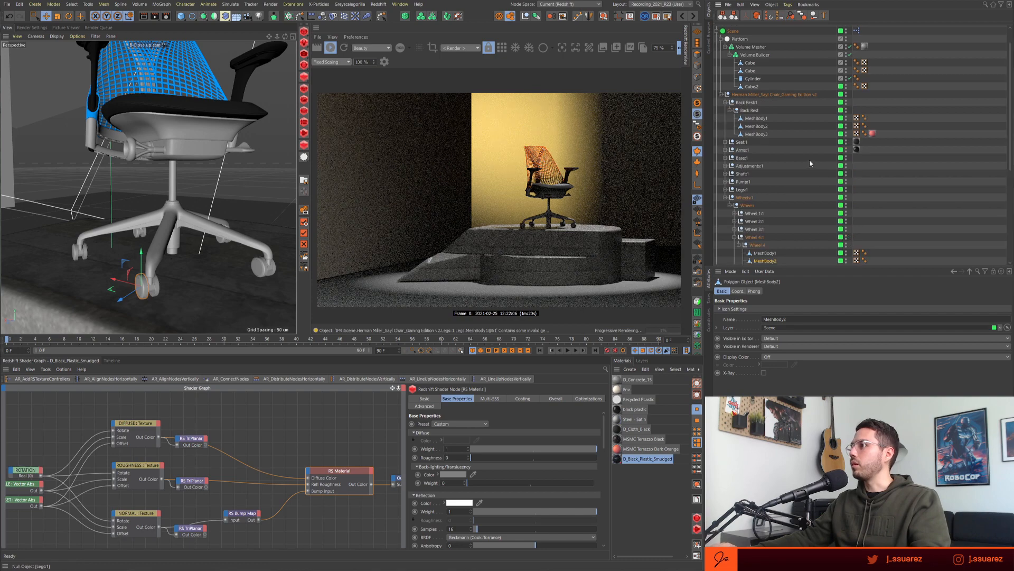
- Create an instance of the Wheel 1:1 group from the chair's Wheels hierarchy
click(747, 206)
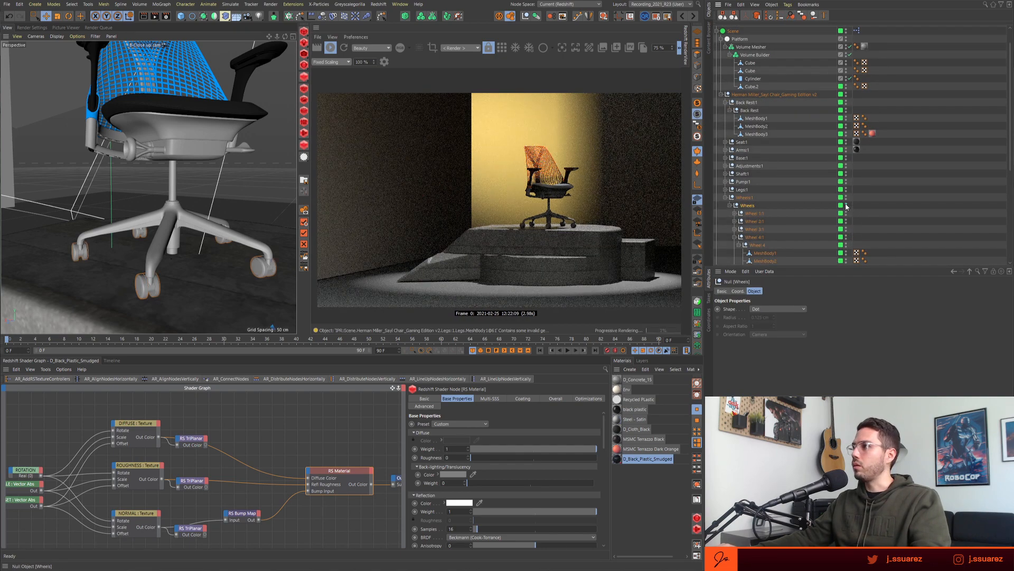
click(755, 214)
click(735, 237)
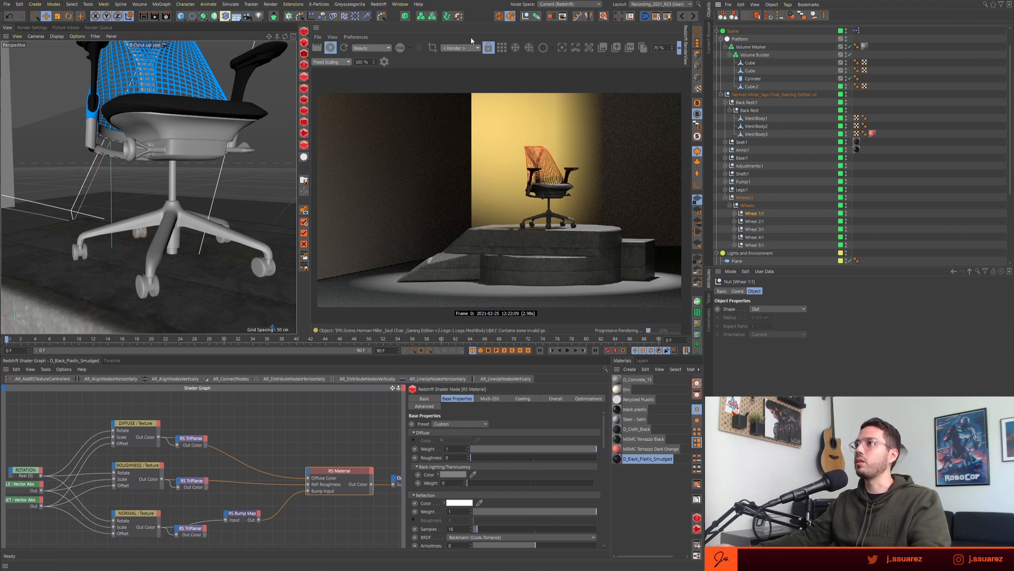
click(537, 16)
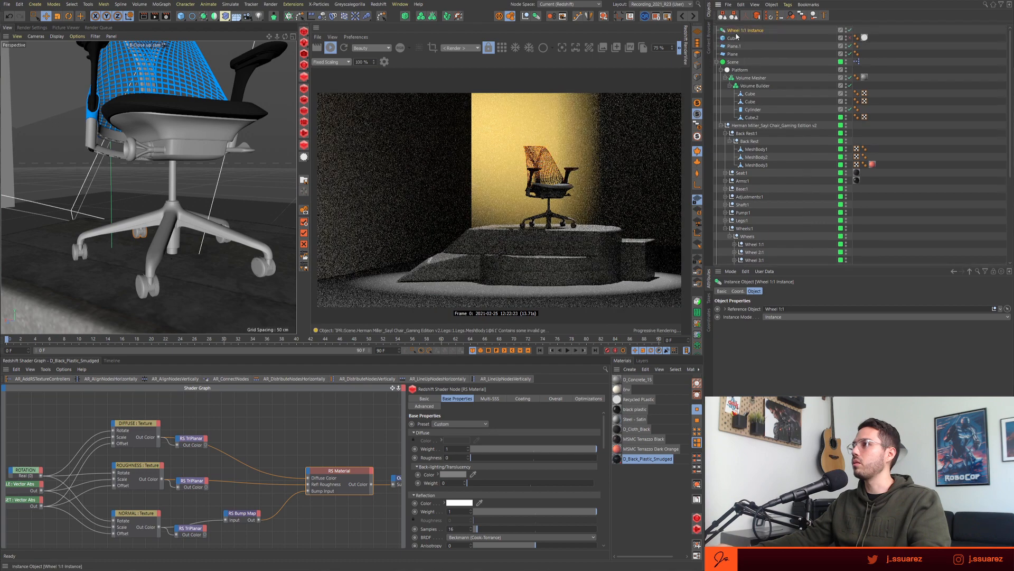
- Move the Wheel 1:1 Instance into the Wheels group and expand the Wheel 1:1 group down to its mesh bodies
drag(787, 259, 750, 240)
scroll(761, 236, down, 6)
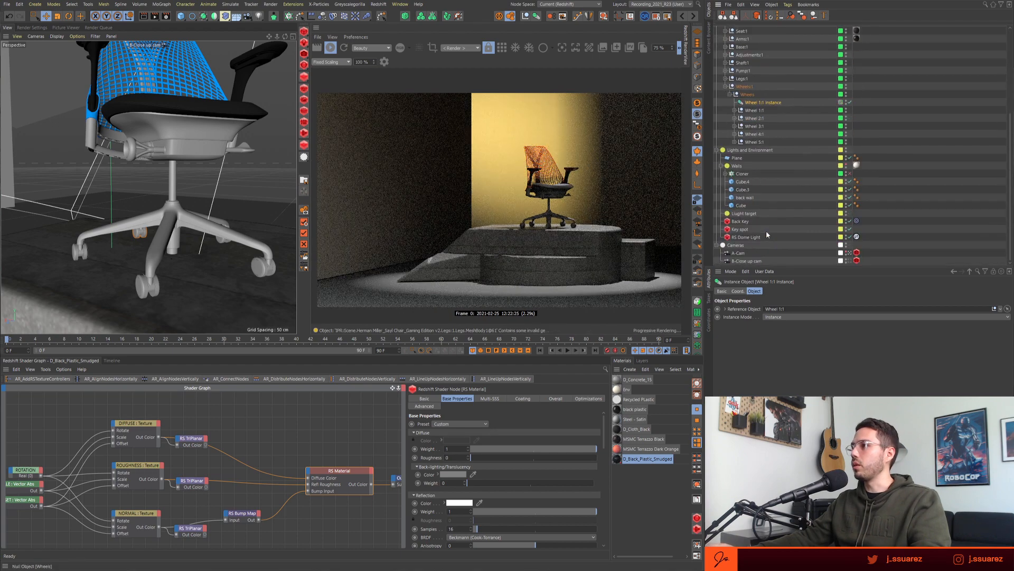
click(754, 111)
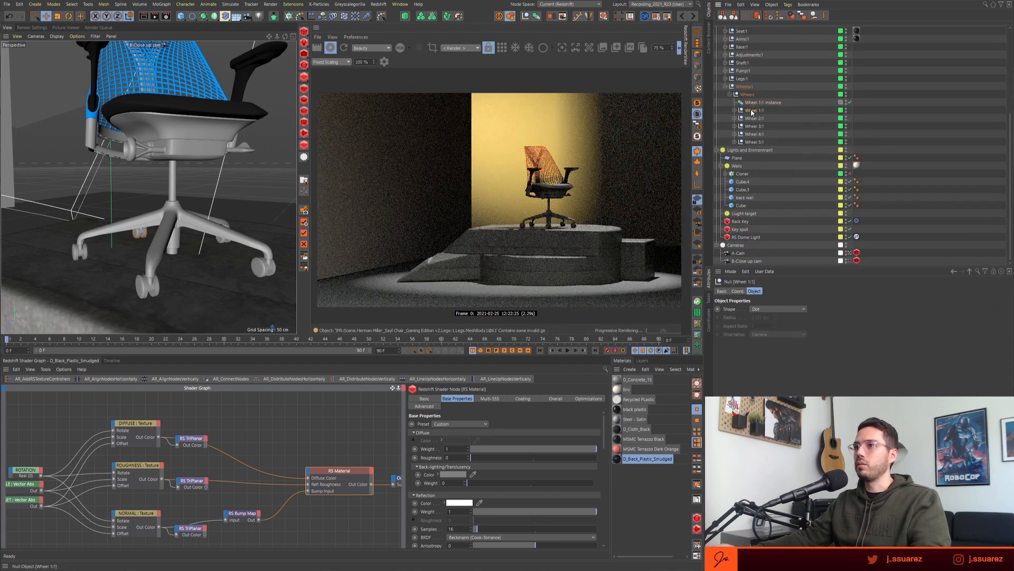
alt+right_drag(245, 230, 196, 238)
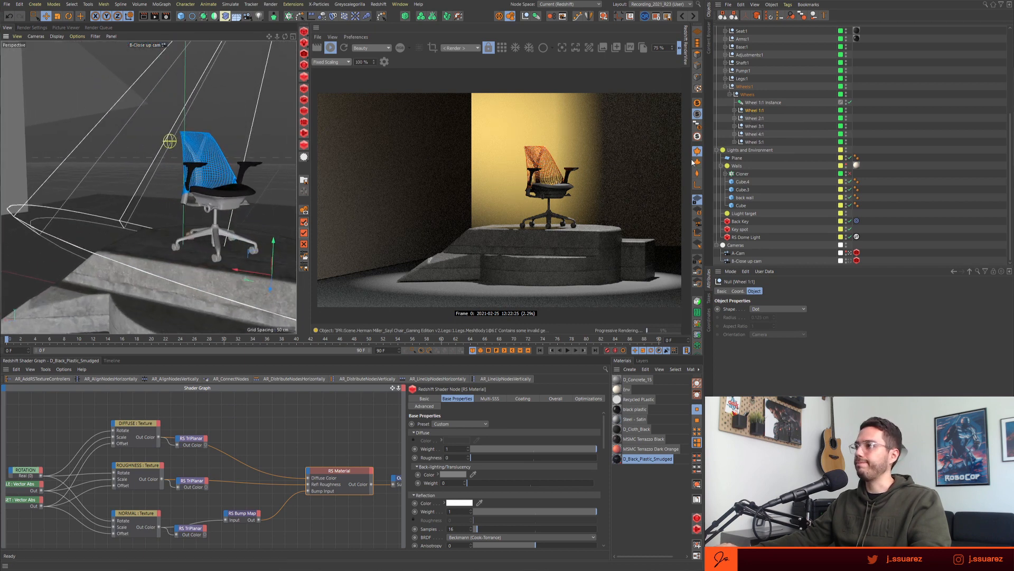
click(735, 111)
click(740, 119)
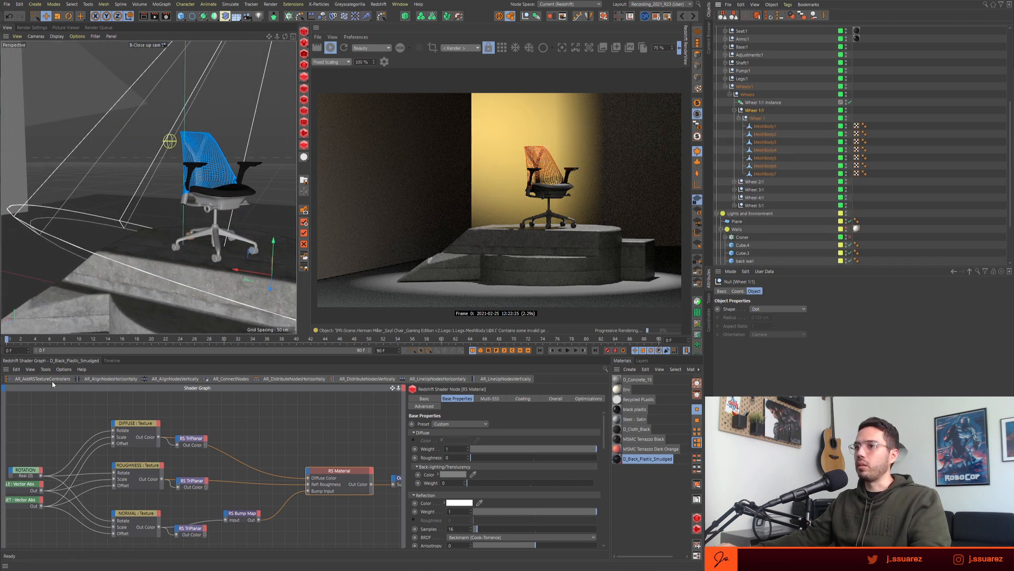
- Stop the interactive render and collapse the shader graph, render view and material manager to give the perspective viewport the full space
middle_click(5, 369)
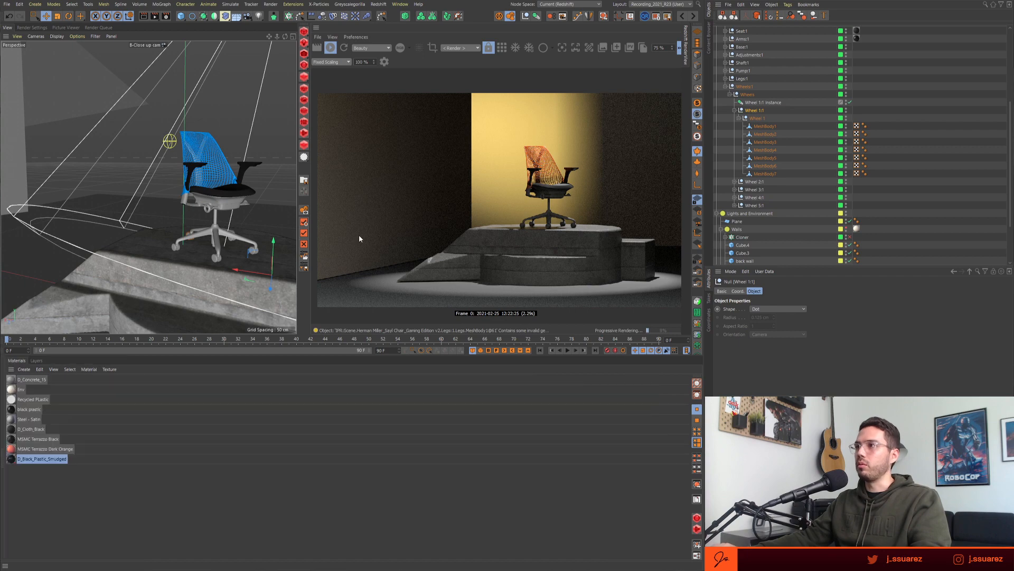
click(329, 47)
middle_click(317, 28)
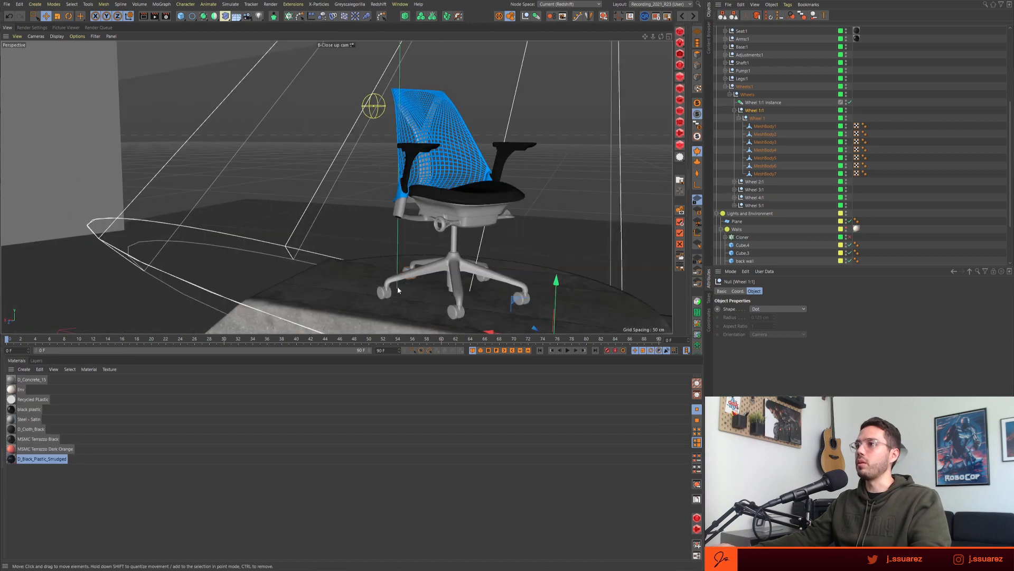
middle_click(9, 369)
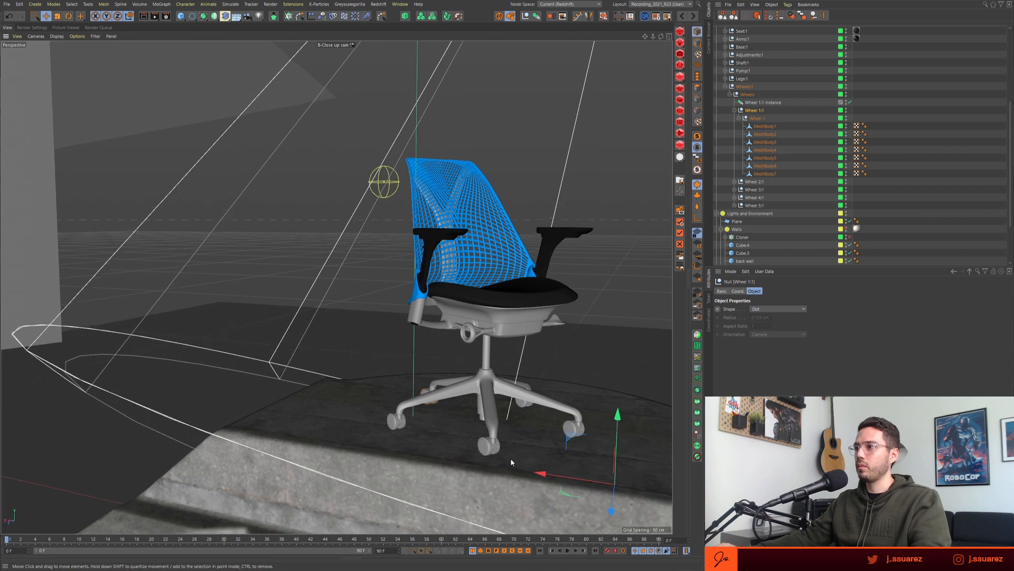
scroll(320, 429, up, 5)
scroll(320, 429, up, 2)
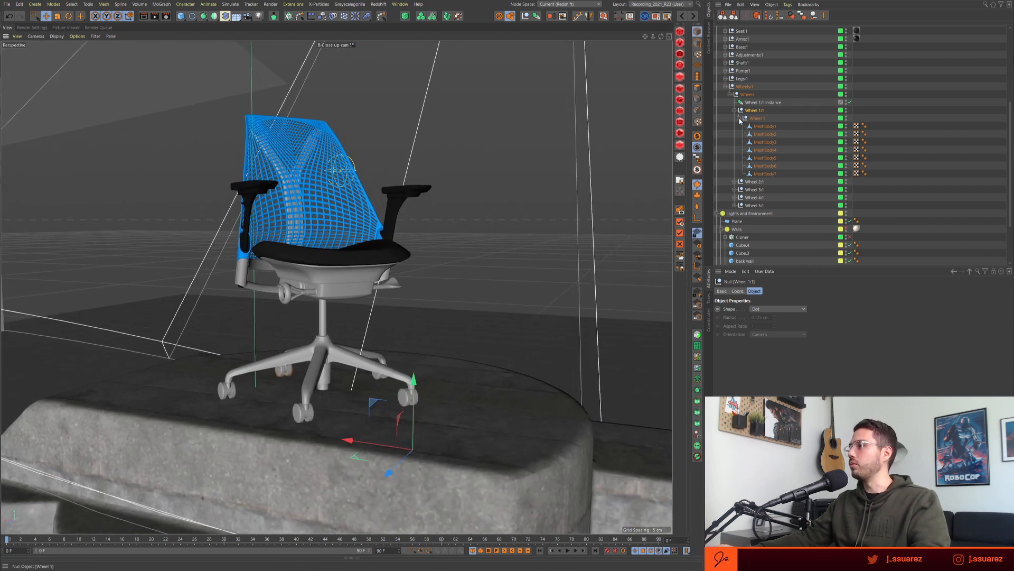
- Locate the Wheel 1:1 caster on the chair base and disable the Wheel 1:1 Instance
click(763, 141)
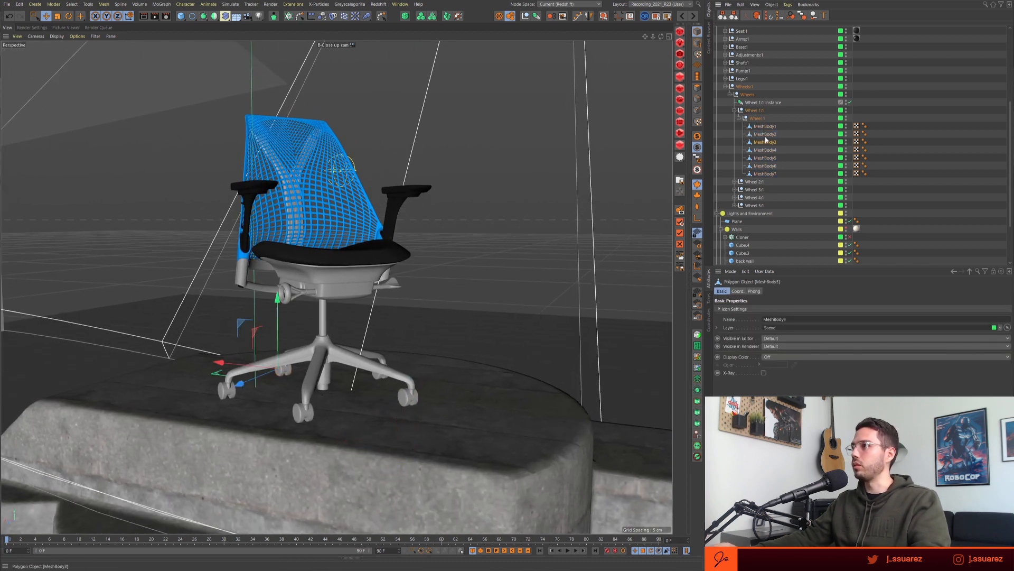
alt+drag(274, 363, 386, 368)
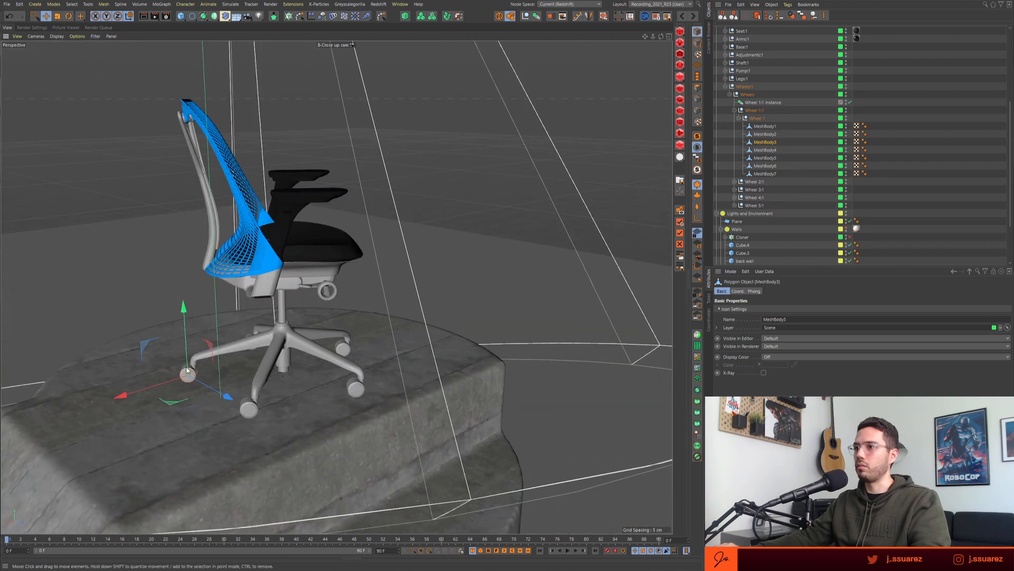
alt+right_drag(187, 368, 403, 364)
alt+drag(403, 364, 270, 364)
click(272, 364)
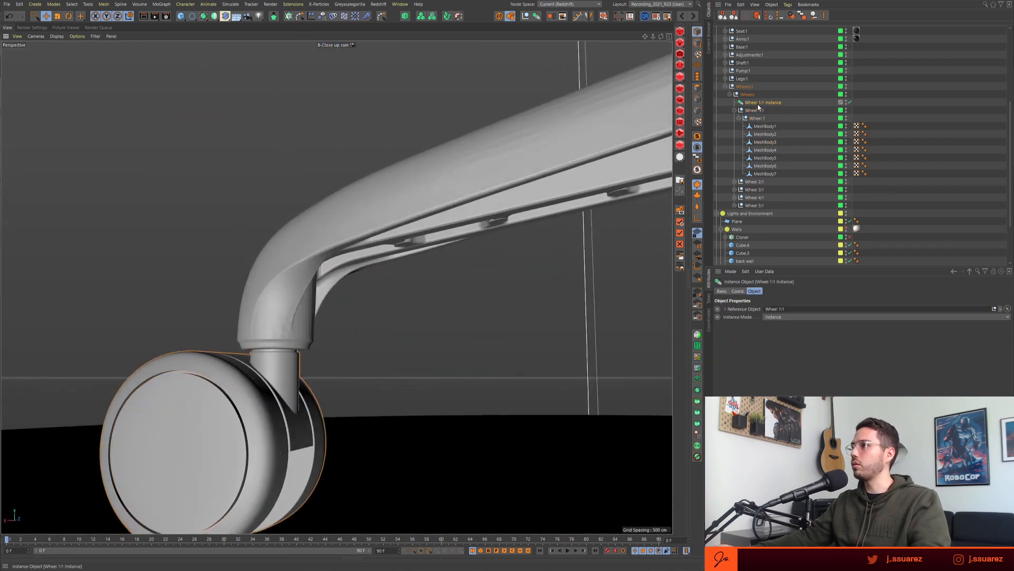
click(850, 102)
- Check the mesh bodies inside Wheel 1 to find the caster housing, MeshBody4, and isolate it in the viewport
click(764, 127)
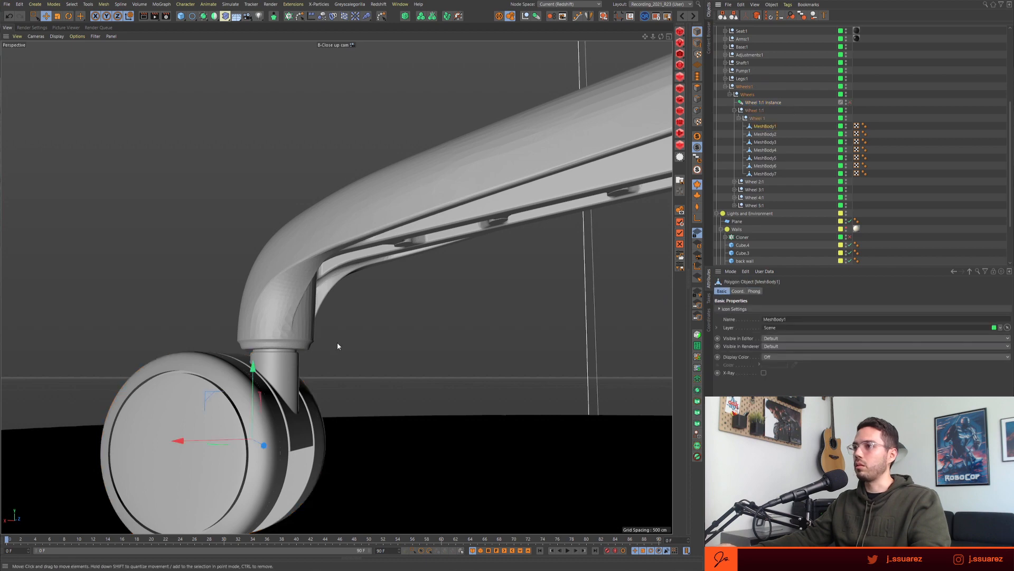
click(764, 135)
click(766, 143)
click(768, 152)
click(768, 166)
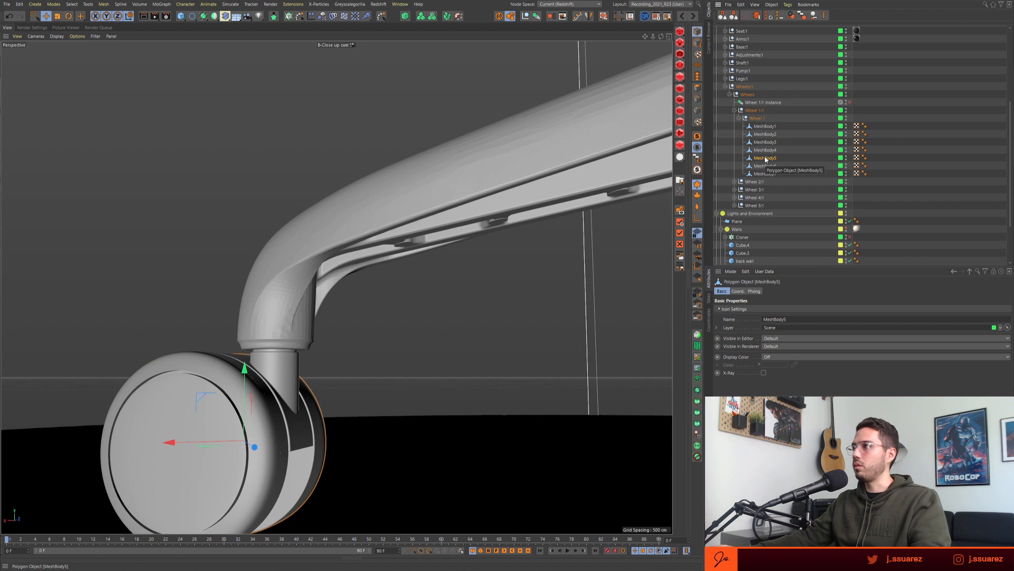
click(765, 158)
click(766, 150)
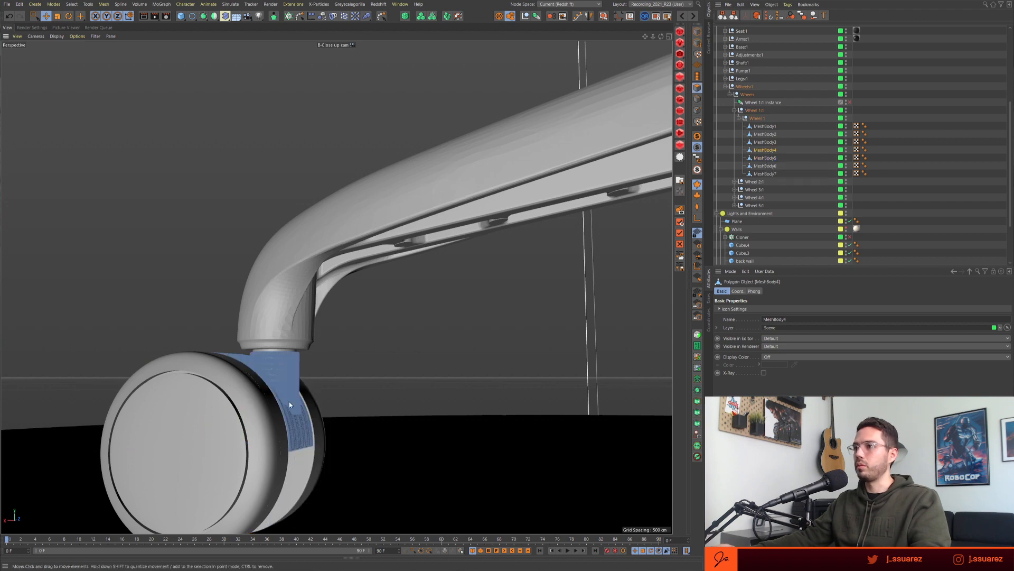
key(alt+q)
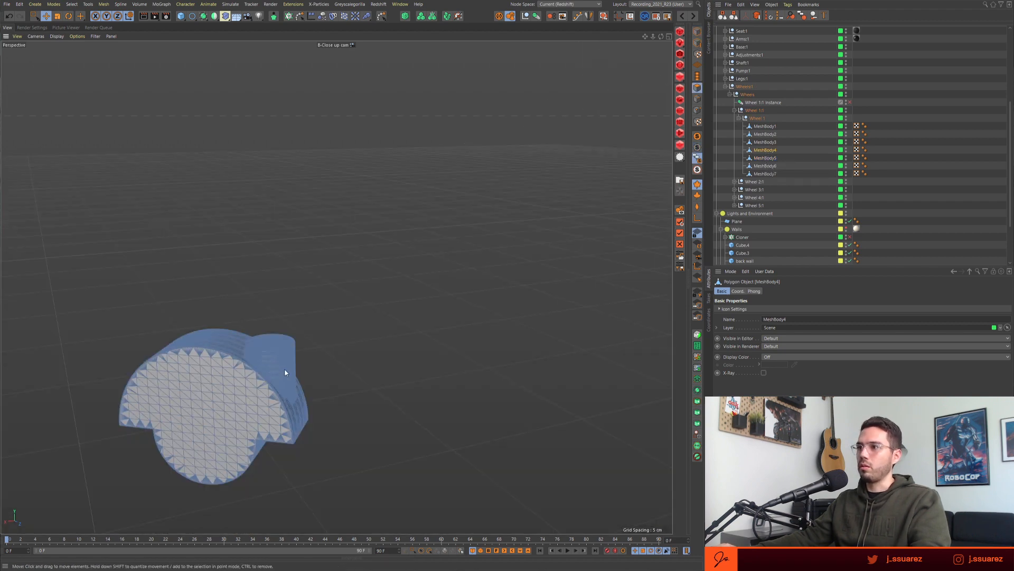
- Loop-select the inner rim edges at the opening of the caster housing's stem socket
alt+drag(284, 369, 271, 333)
alt+right_drag(271, 332, 374, 329)
alt+drag(234, 338, 179, 308)
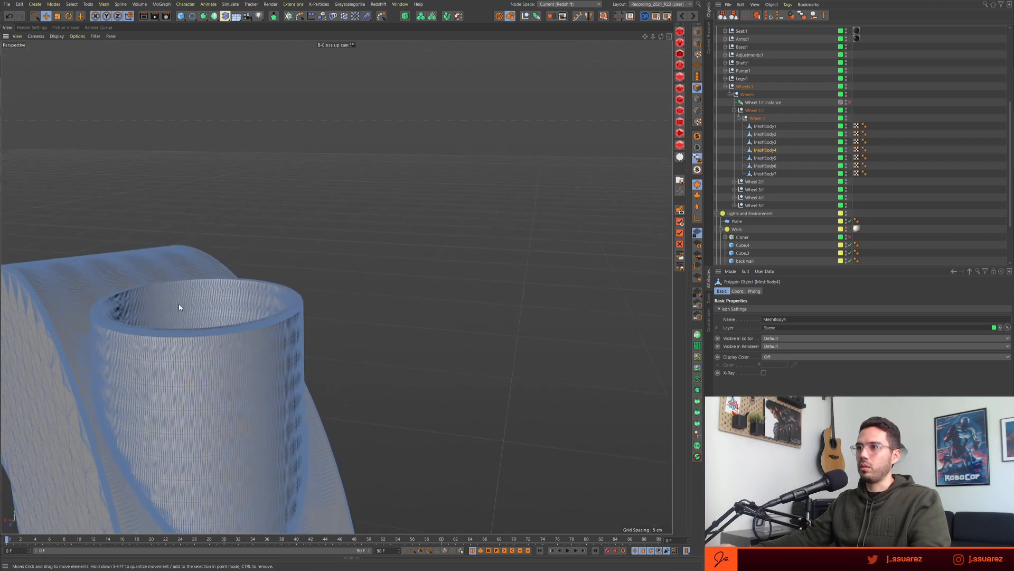
alt+right_drag(179, 308, 204, 302)
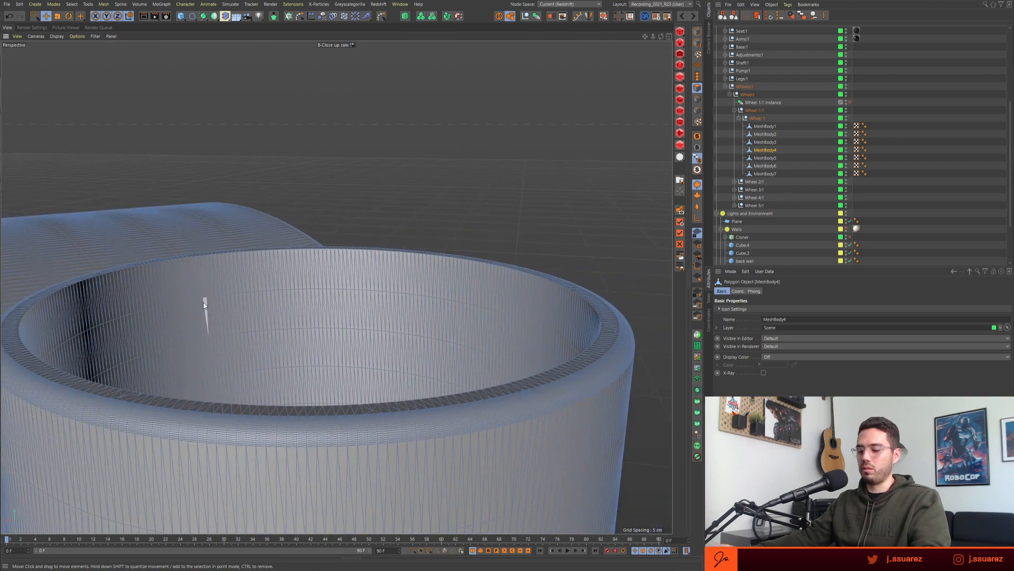
key(u)
key(l)
alt+drag(184, 305, 224, 321)
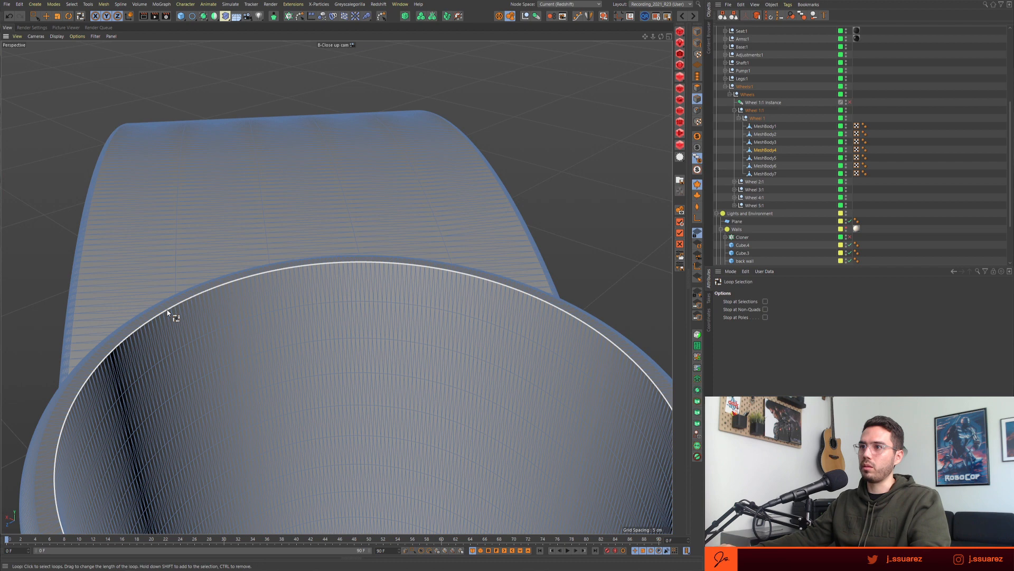
click(168, 312)
scroll(335, 318, down, 5)
key(e)
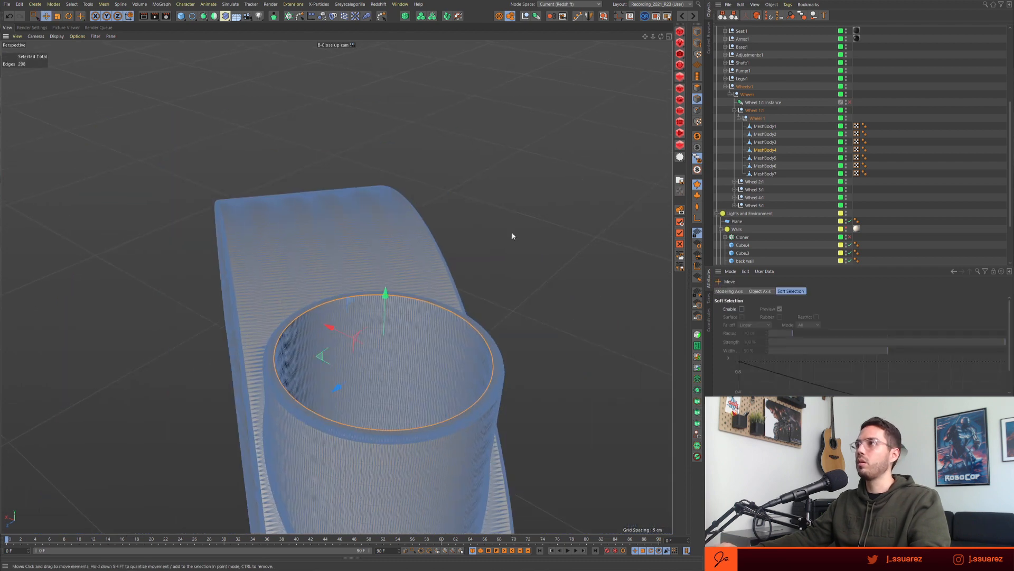
- Center the caster housing's axis on the socket rim using Axis Center with Center set to Selected Edges
click(629, 16)
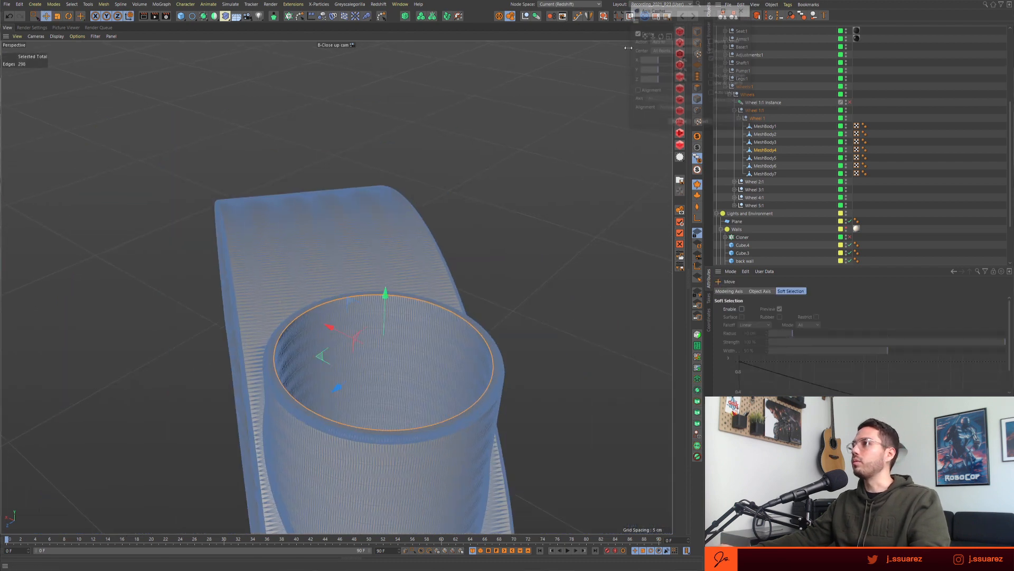
drag(671, 11, 512, 74)
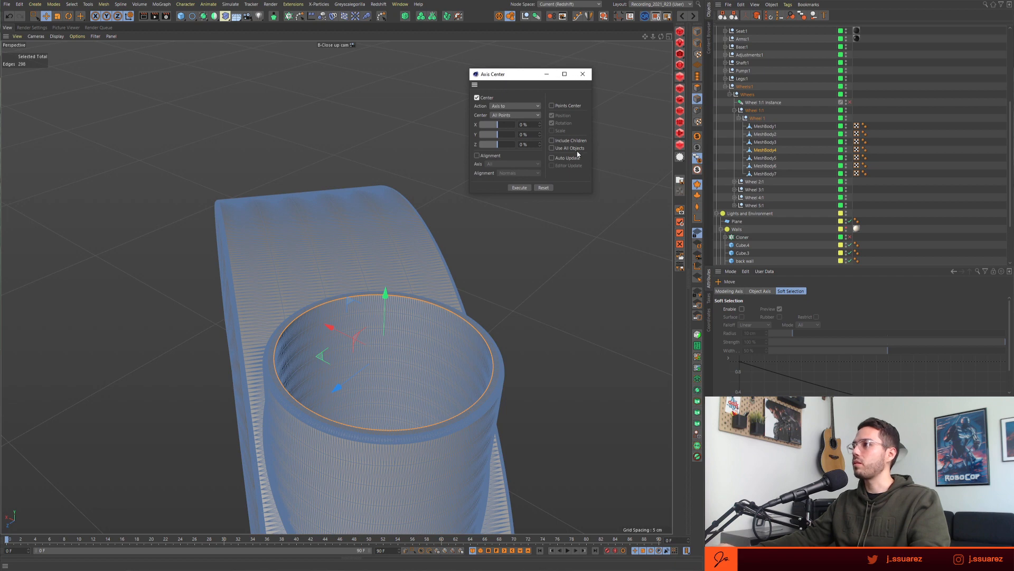
key(Return)
alt+drag(302, 355, 373, 318)
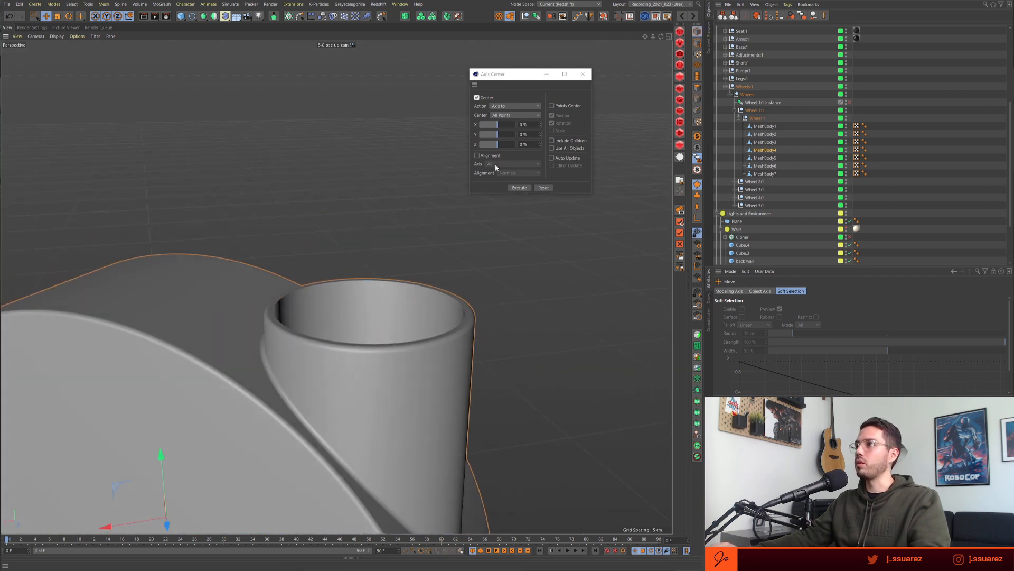
click(496, 114)
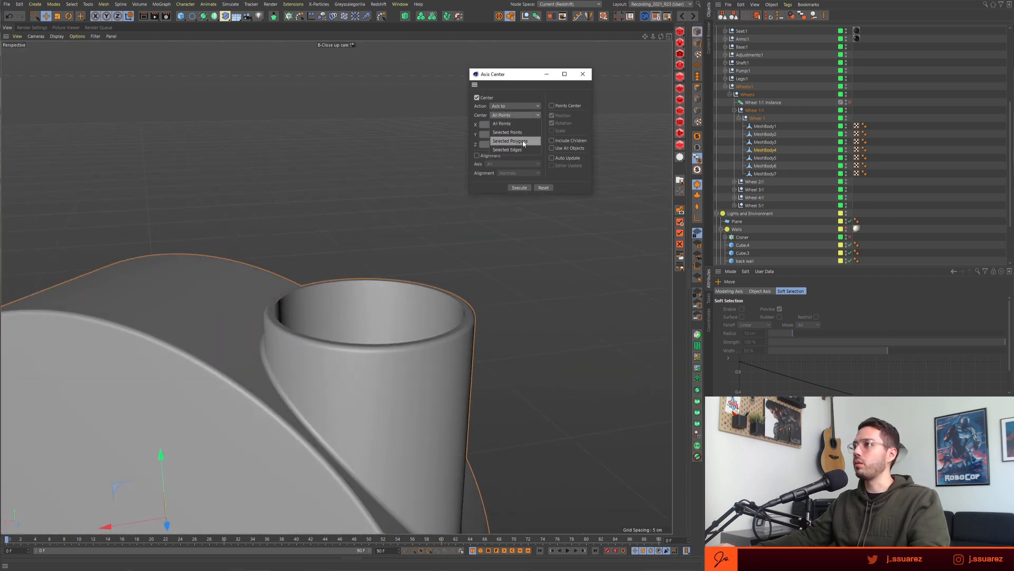
click(511, 150)
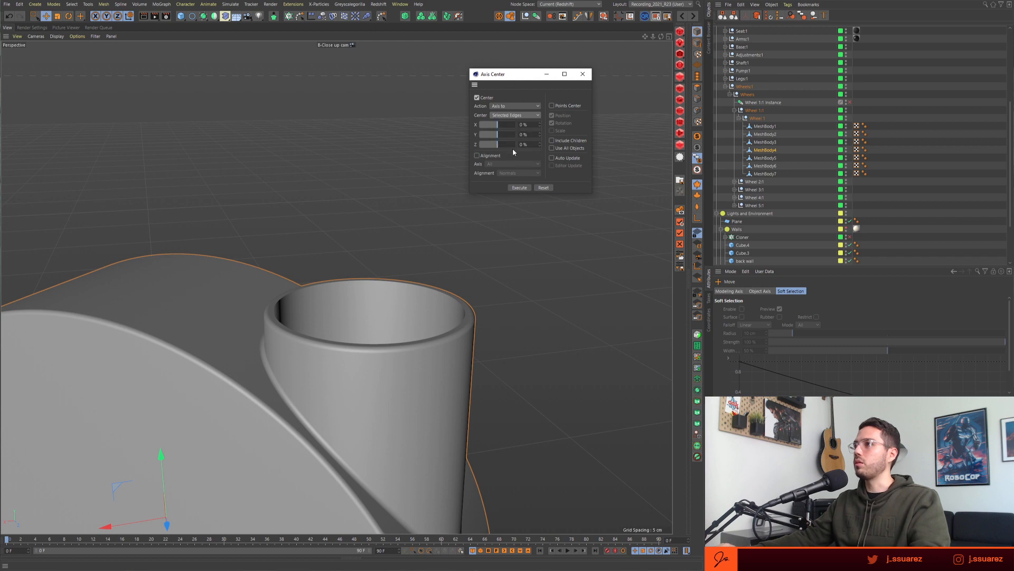
click(519, 188)
alt+drag(396, 367, 291, 330)
scroll(395, 394, down, 2)
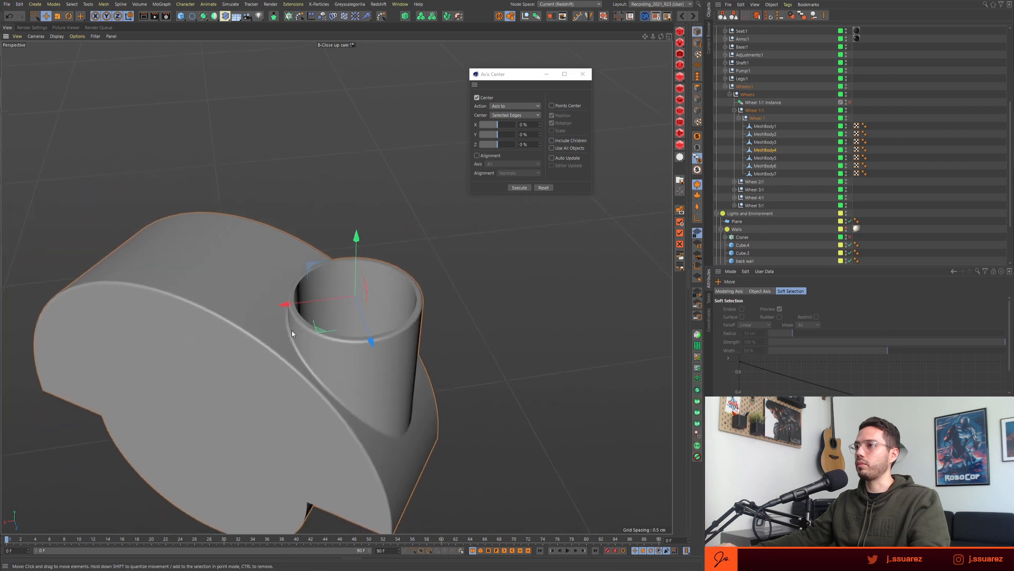
- Switch Axis Center from centering to alignment and select a single edge across the housing's curved top as the reference
click(477, 98)
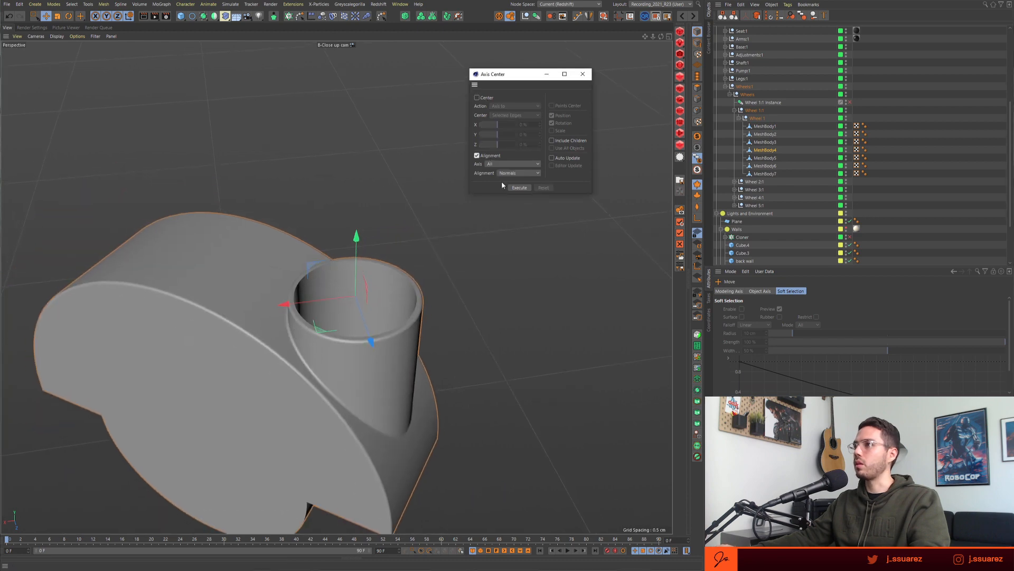
key(Return)
alt+drag(218, 274, 192, 239)
scroll(192, 239, up, 6)
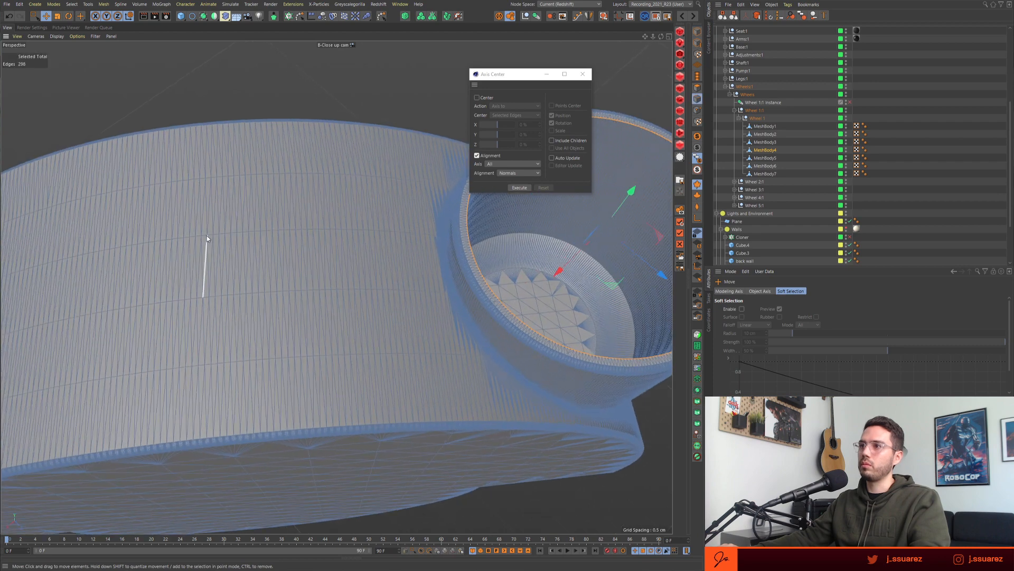
click(206, 237)
mouse_move(205, 236)
alt+mouse_down()
mouse_move(330, 278)
mouse_move(365, 256)
alt+mouse_up()
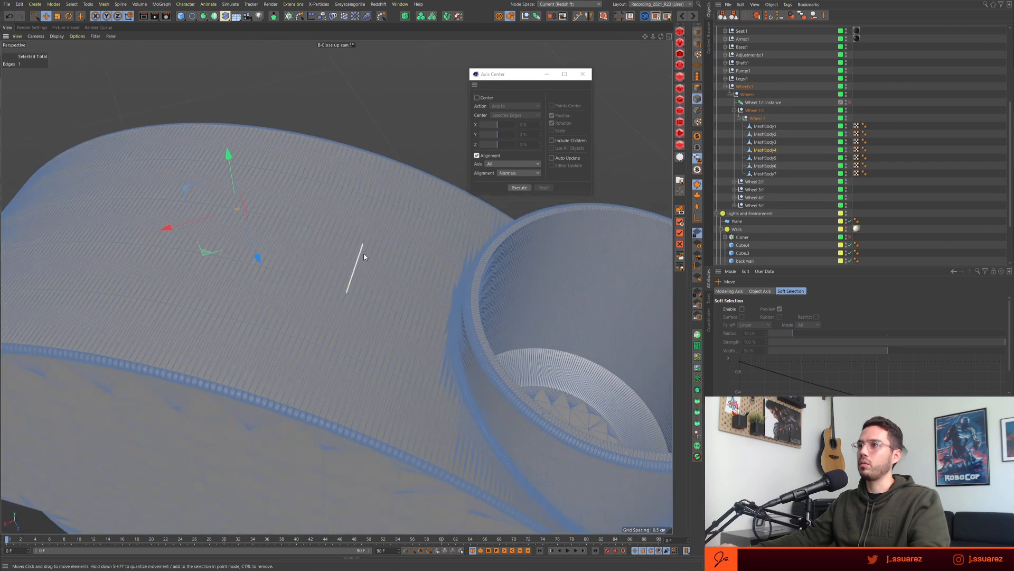
scroll(365, 258, down, 5)
key(Return)
alt+middle_drag(402, 299, 388, 300)
alt+drag(389, 300, 403, 275)
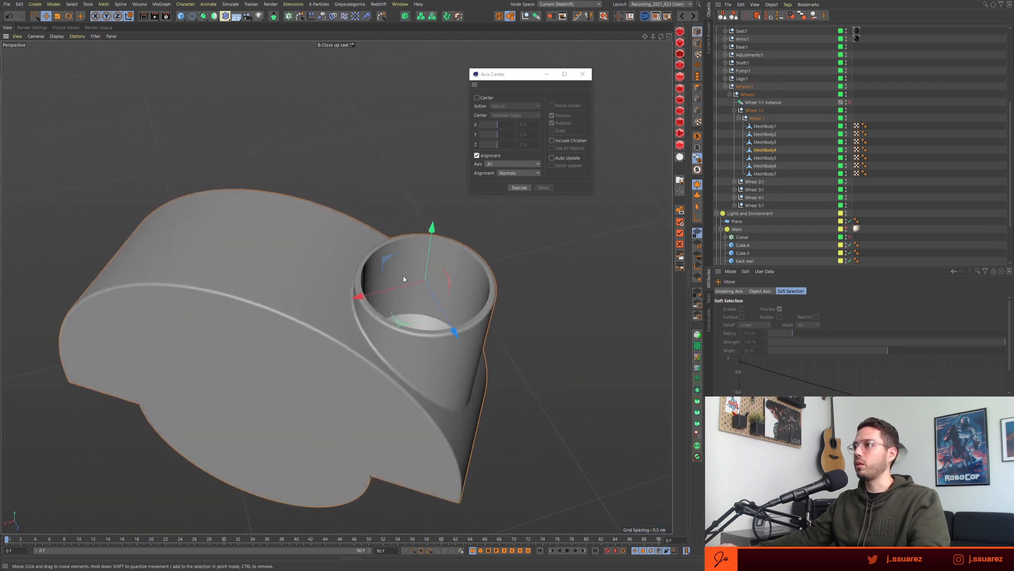
- Set the alignment to Selected Edge and align the caster housing's Y axis to the reference edge
click(519, 173)
click(525, 185)
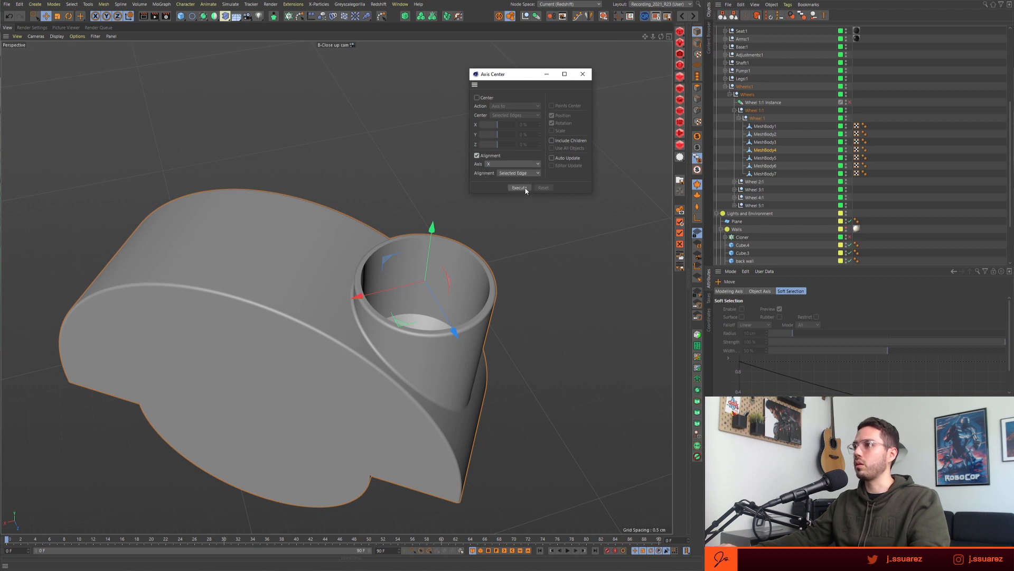
click(514, 163)
click(515, 180)
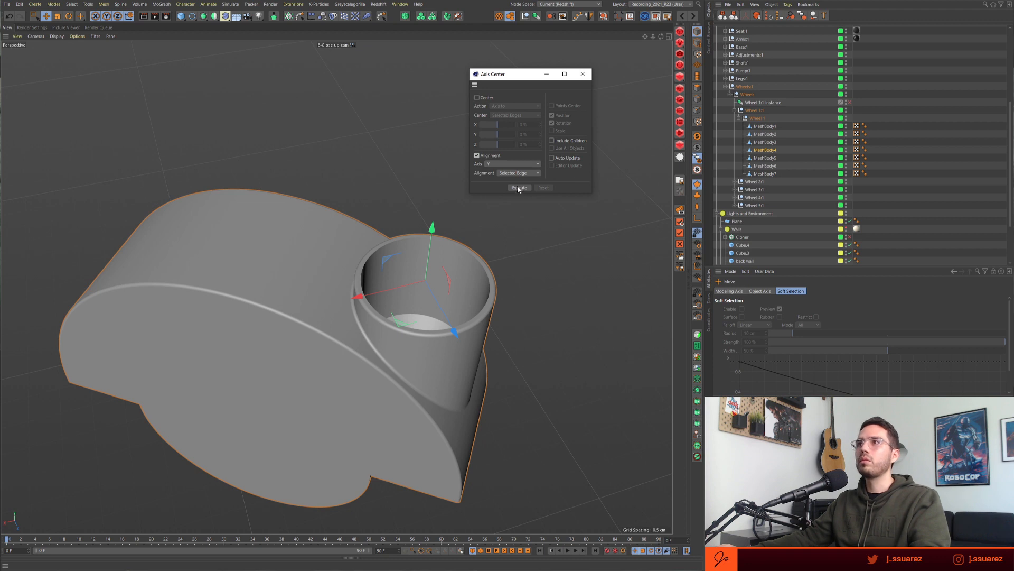
click(518, 187)
- Align the caster housing's X axis to the selected edge instead, and switch Axis Center back to centering with alignment off
click(512, 164)
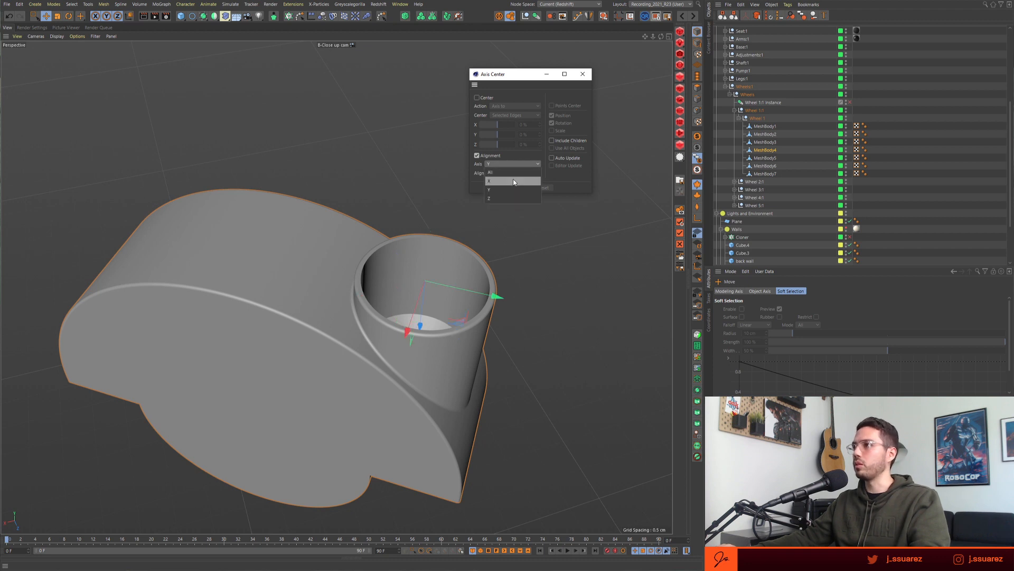
click(496, 181)
click(518, 188)
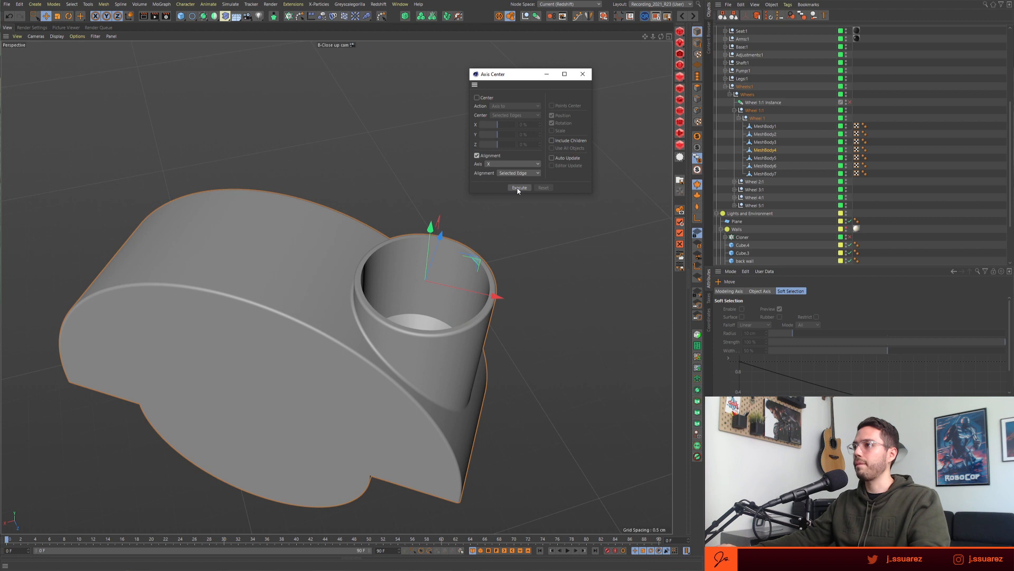
alt+drag(310, 363, 312, 360)
mouse_move(312, 360)
alt+right_down()
mouse_move(294, 338)
mouse_move(312, 346)
alt+right_up()
alt+drag(312, 346, 296, 315)
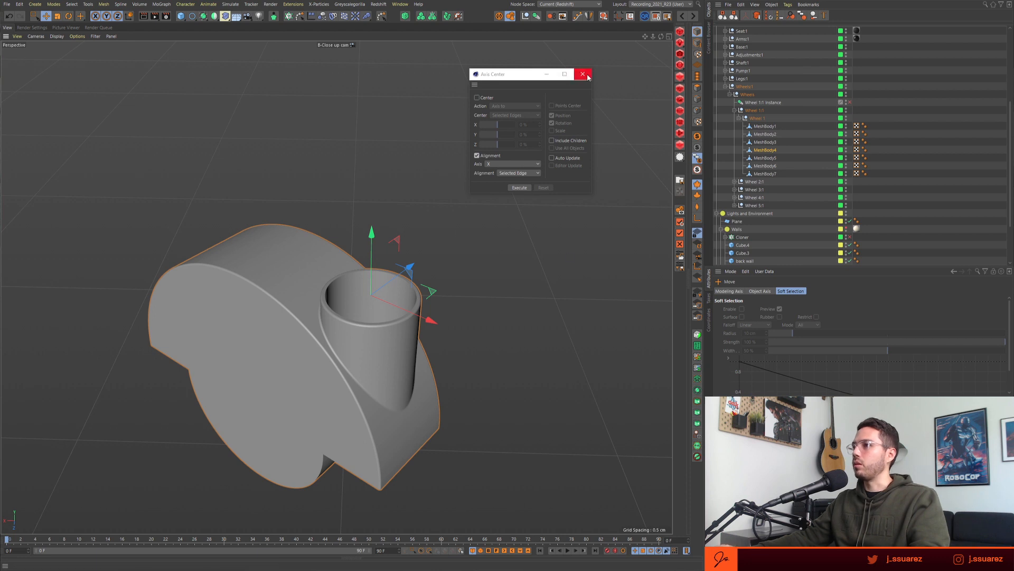
click(485, 100)
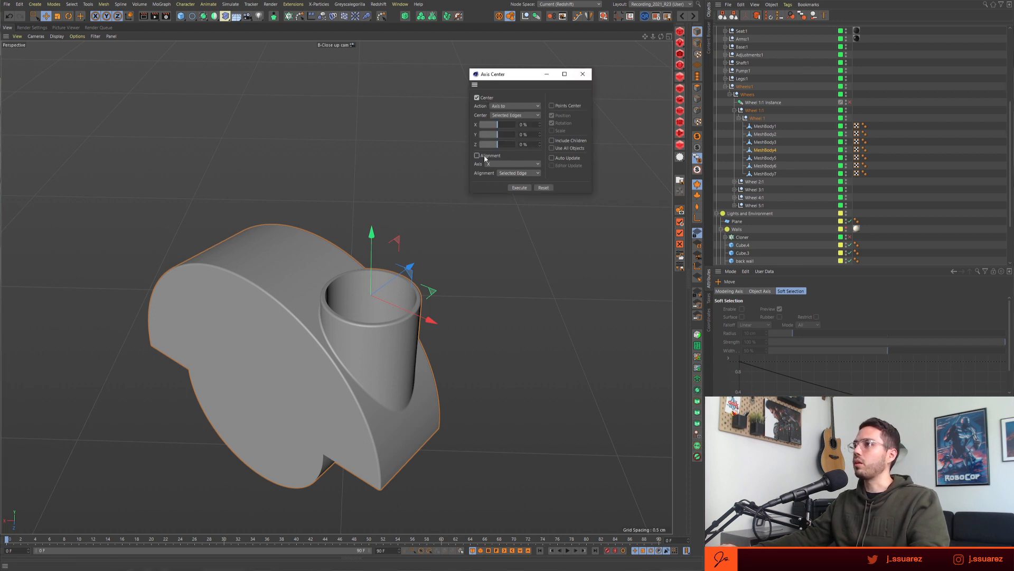
- Set the Axis Center action to Parent to and move the Wheel 1 group's axis to the caster housing's axis
click(515, 106)
click(515, 140)
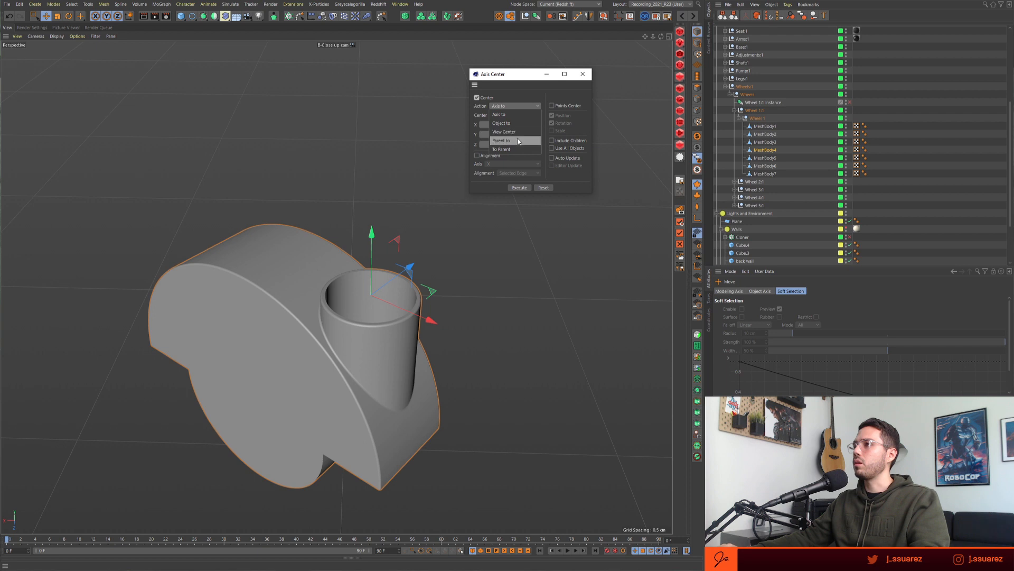
click(756, 119)
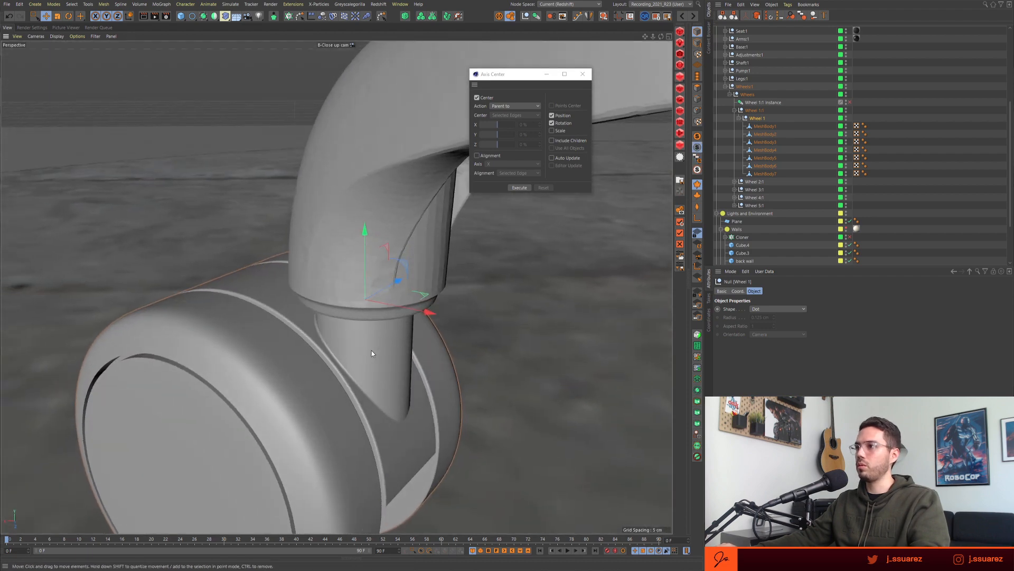
alt+right_drag(372, 350, 340, 351)
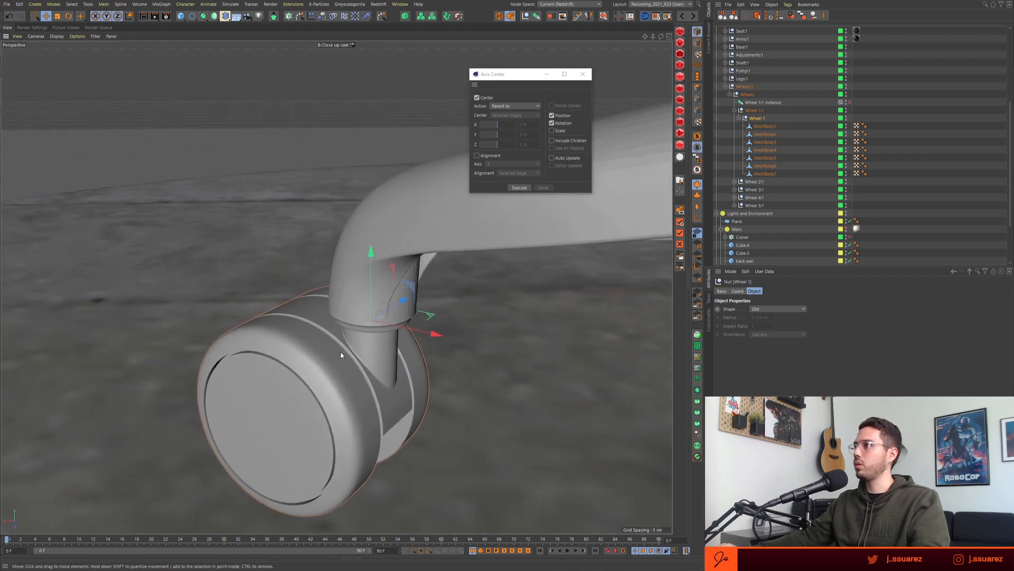
- Delete the disabled Wheel 1:1 Instance from the Wheels group and create a fresh instance of Wheel 1:1
click(739, 118)
click(755, 102)
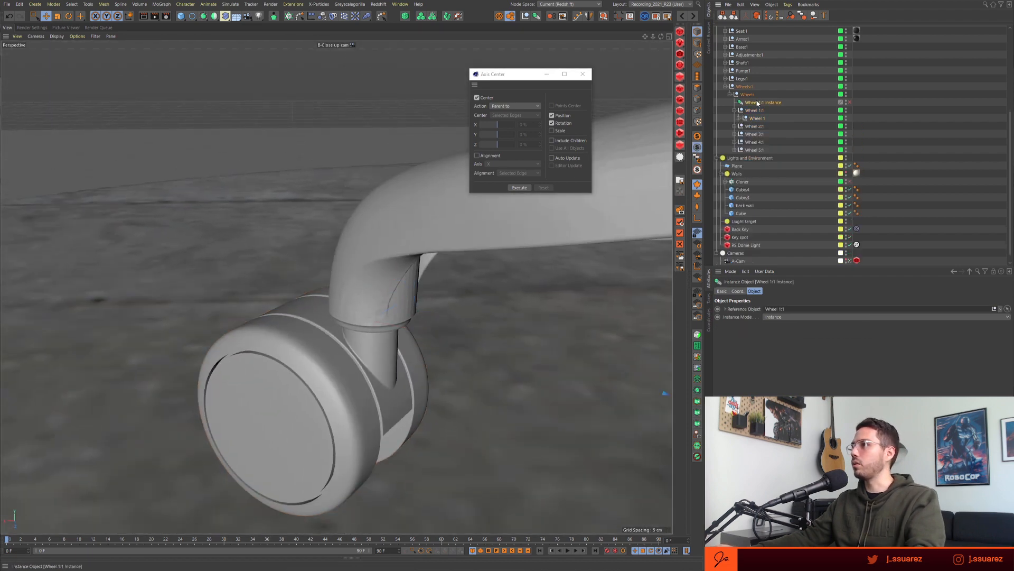
key(Delete)
key(ctrl+z)
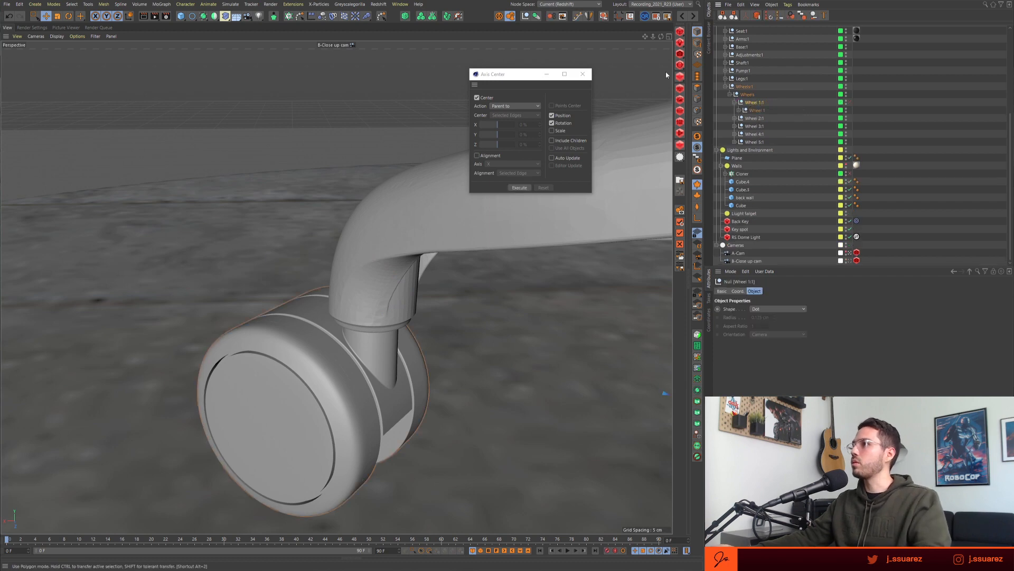
- Move the new Wheel 1:1 Instance into the Wheels:1 group above Wheels, and collapse the Wheels group
scroll(777, 58, up, 5)
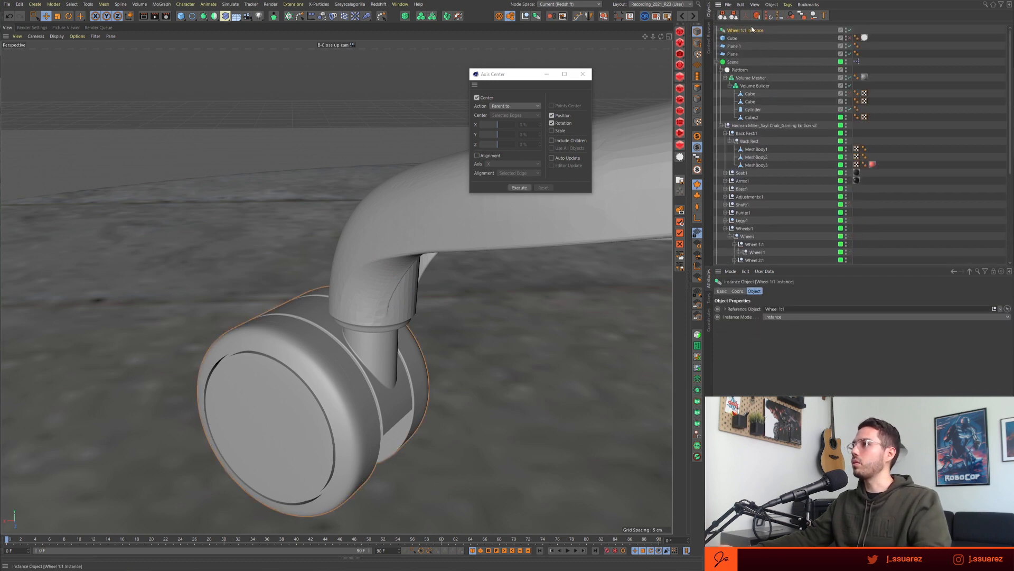
drag(750, 30, 752, 233)
scroll(755, 216, down, 5)
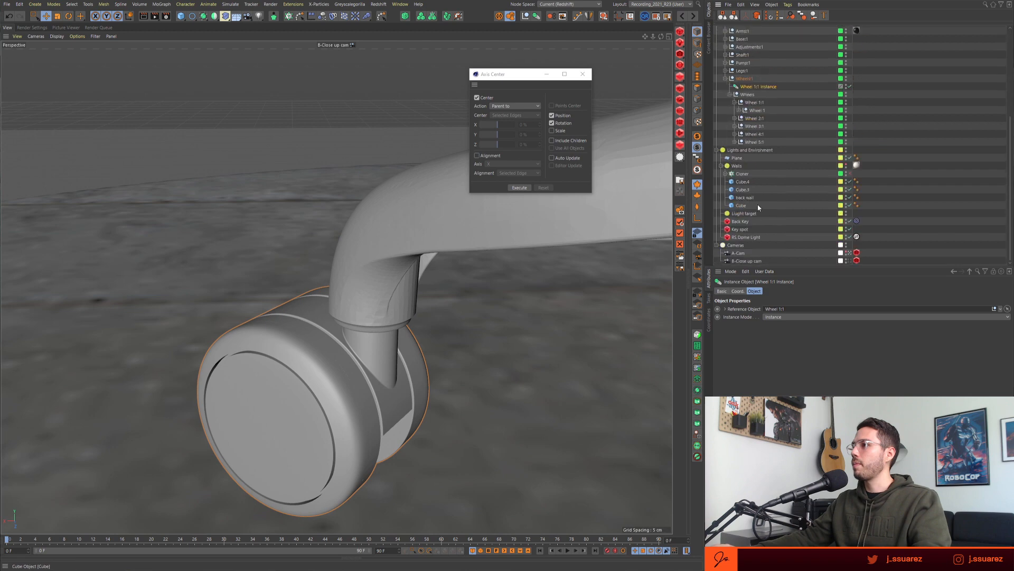
click(730, 94)
scroll(350, 300, down, 3)
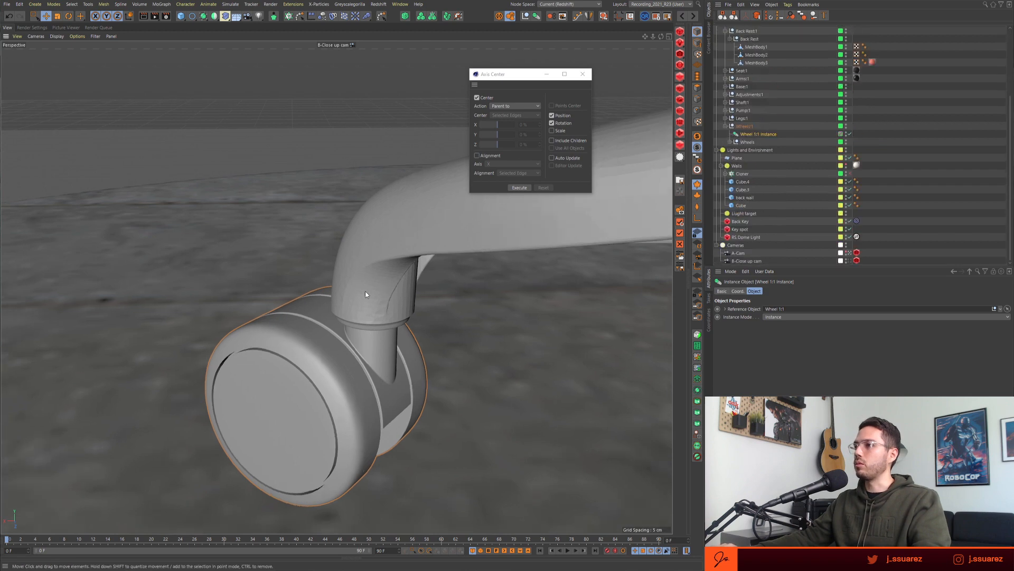
- Examine where the new wheel instance and its axis sit relative to the chair base
alt+right_drag(350, 300, 275, 307)
alt+middle_drag(374, 287, 249, 245)
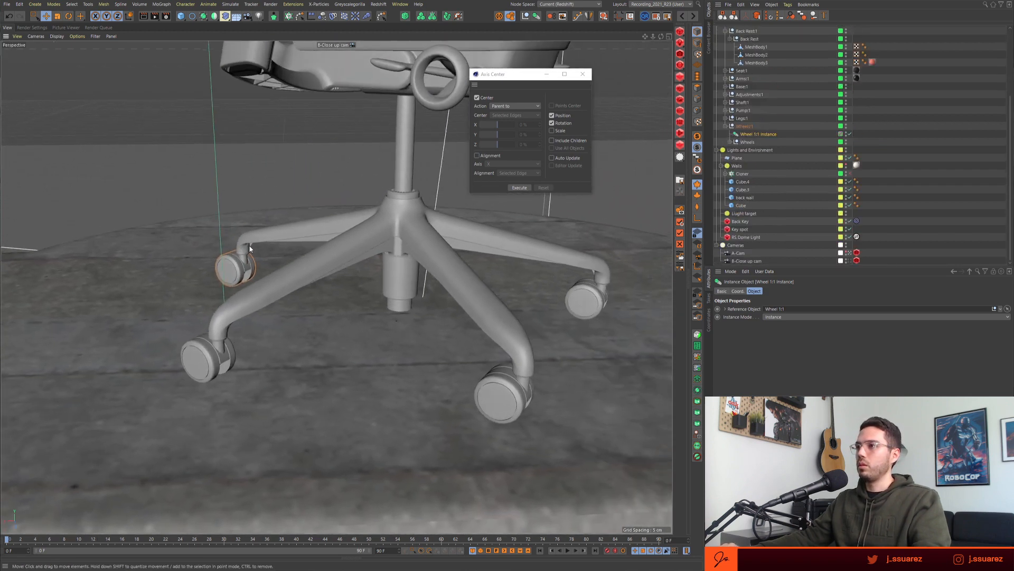
alt+right_drag(249, 245, 255, 253)
scroll(255, 257, up, 1)
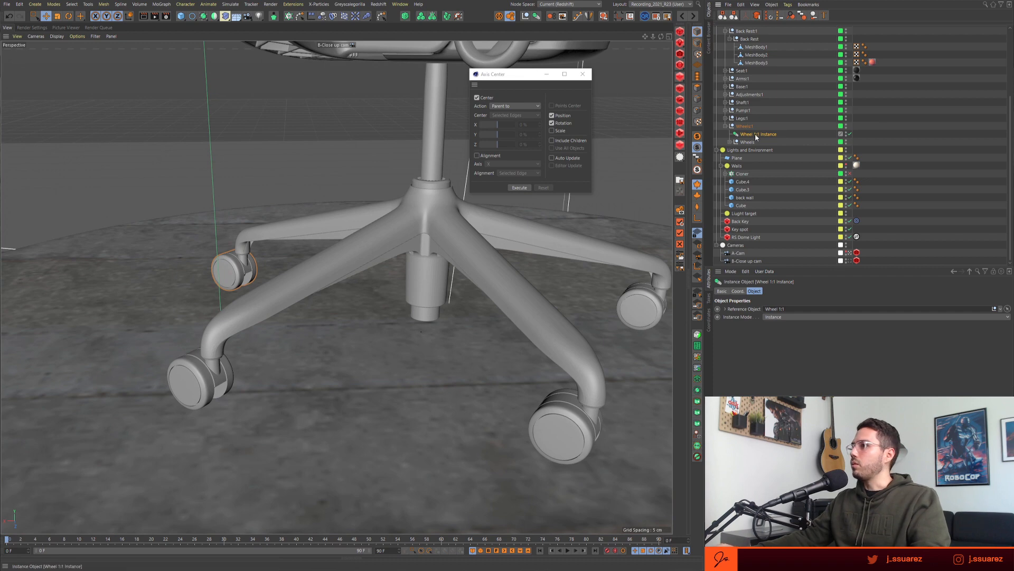
key(e)
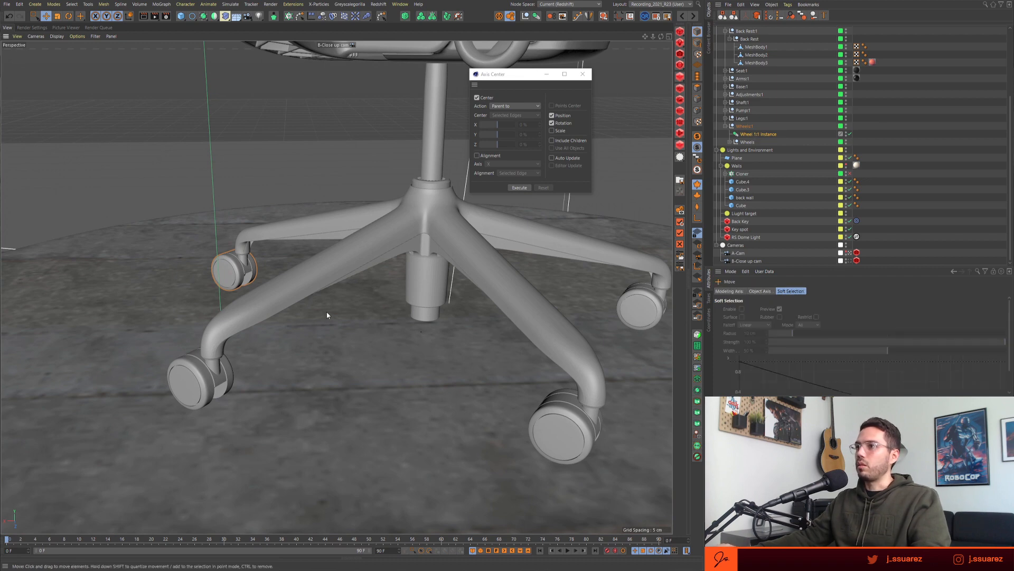
click(750, 135)
scroll(333, 241, down, 1)
scroll(332, 240, down, 8)
scroll(333, 240, up, 4)
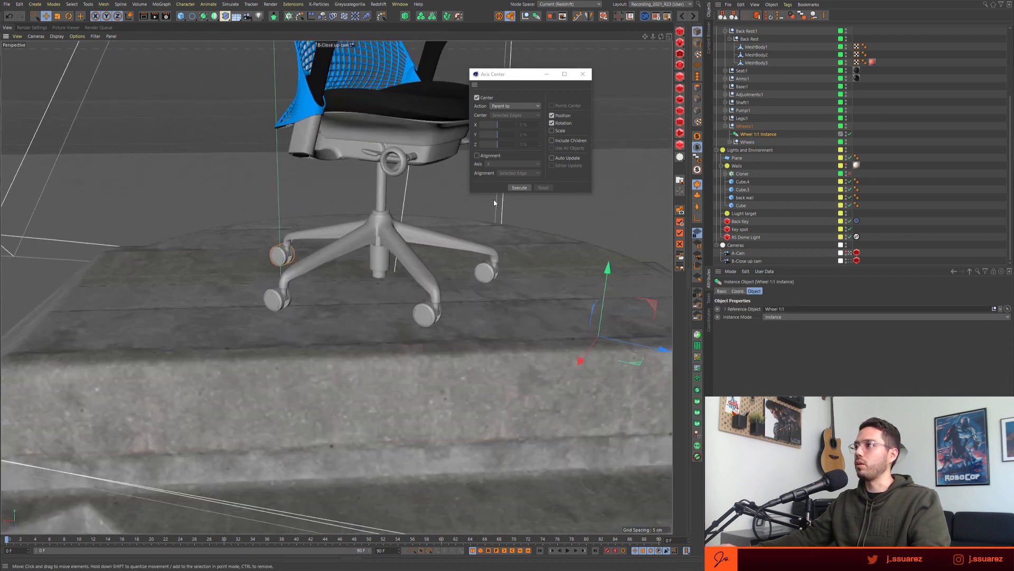
- Change the wheel instance's reference object to the nested Wheel 1 group and check the instance's new placement
click(732, 142)
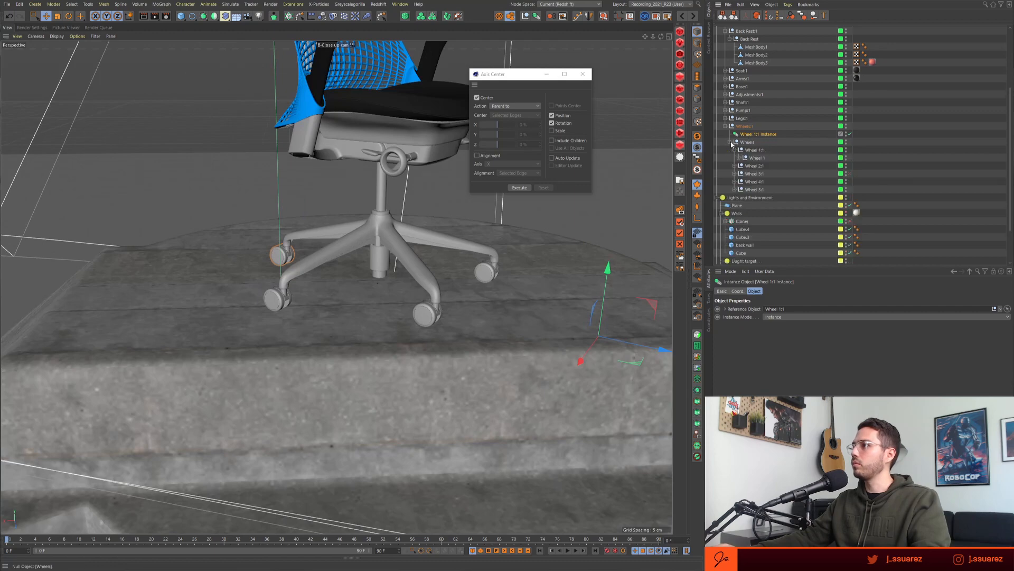
click(751, 150)
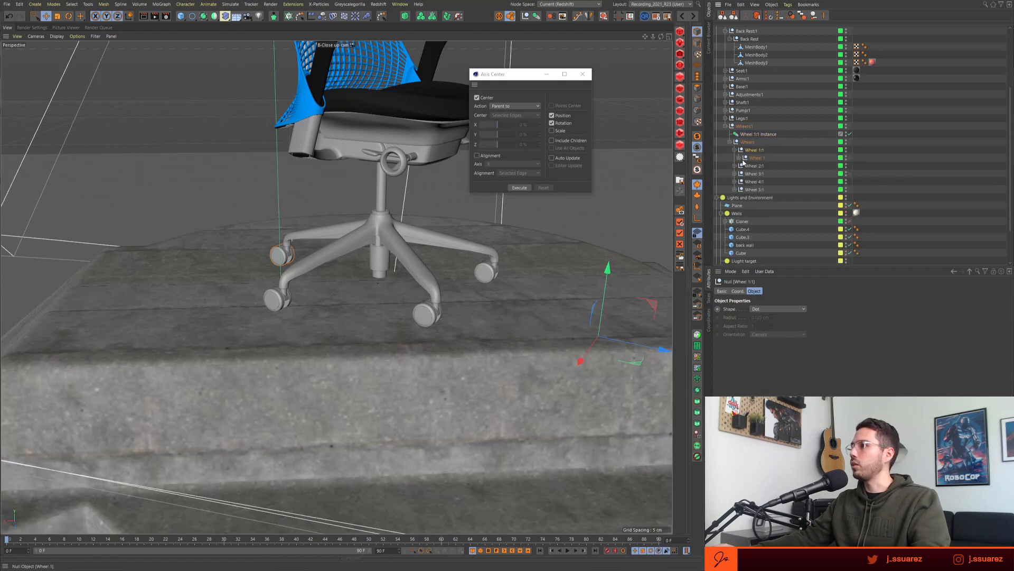
click(759, 158)
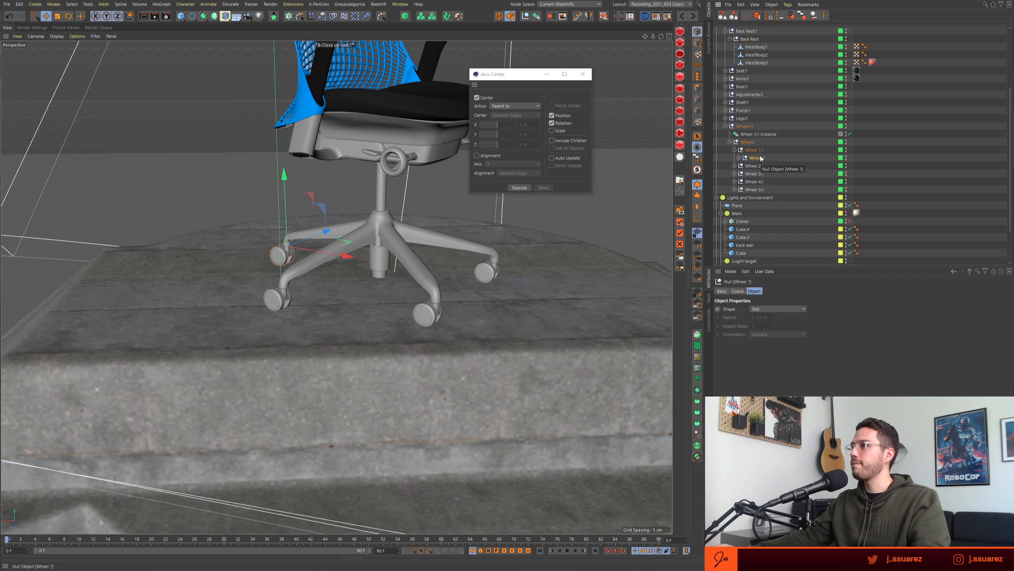
click(760, 135)
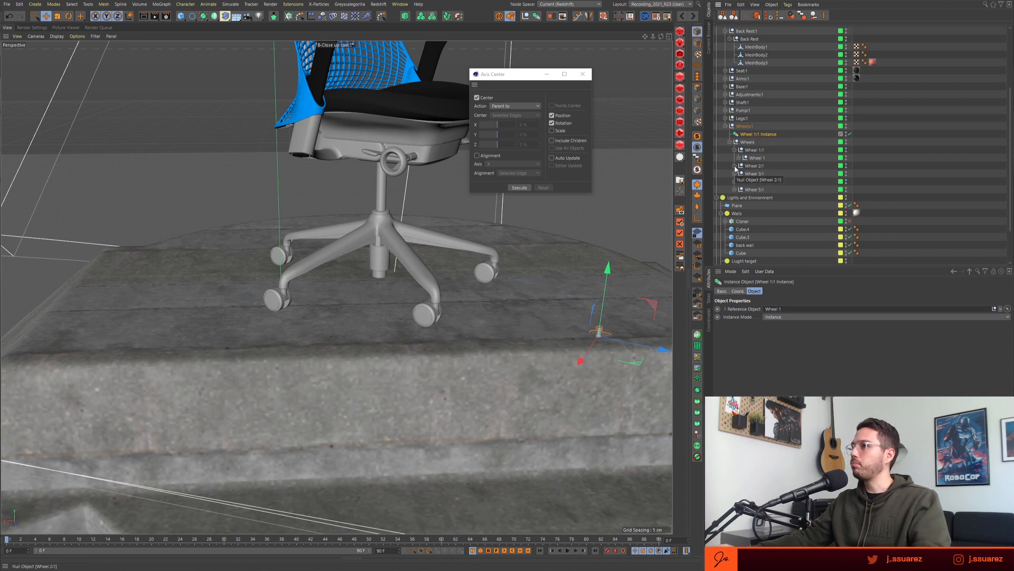
click(754, 166)
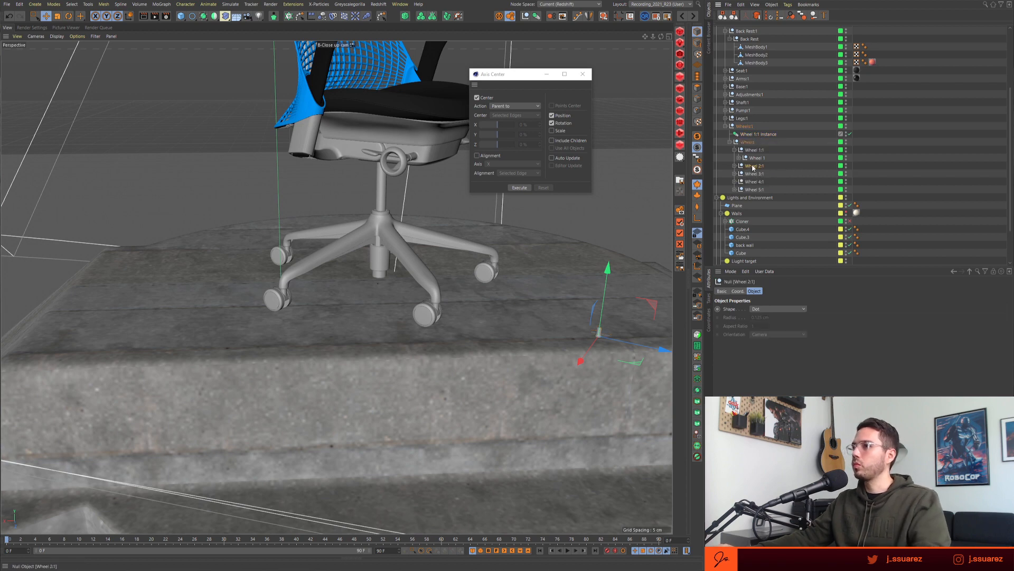
click(750, 135)
key(e)
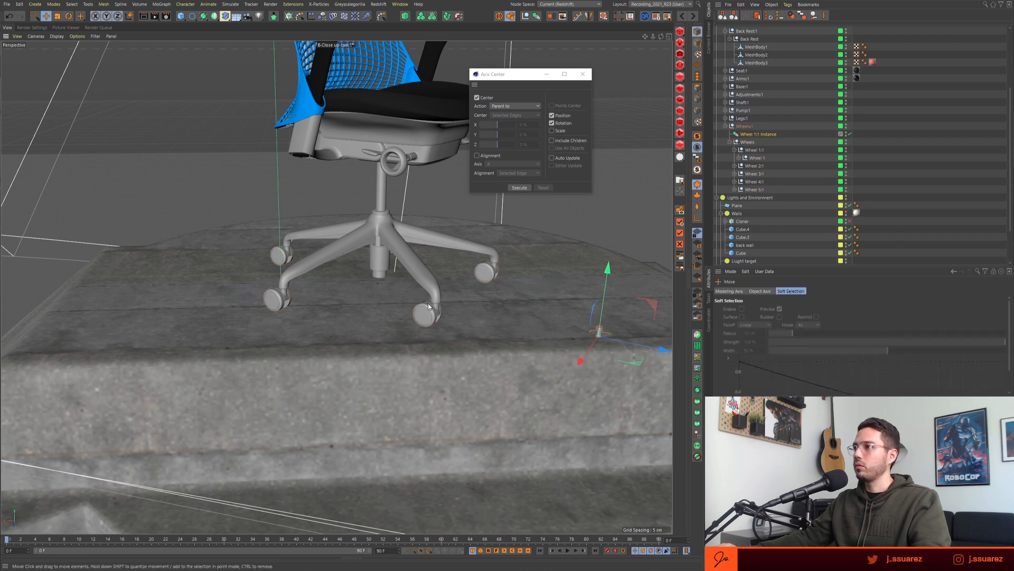
mouse_move(428, 305)
alt+mouse_down()
mouse_move(359, 317)
mouse_move(423, 310)
alt+mouse_up()
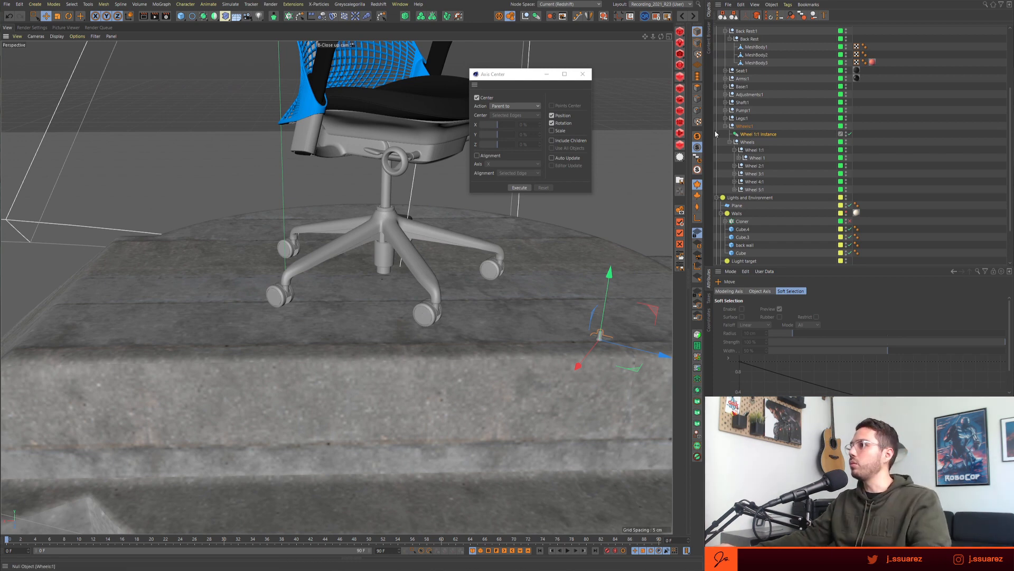
- Isolate the Legs:1 and Wheels:1 groups in the viewport so only the chair base and casters are shown
click(287, 286)
scroll(296, 280, up, 8)
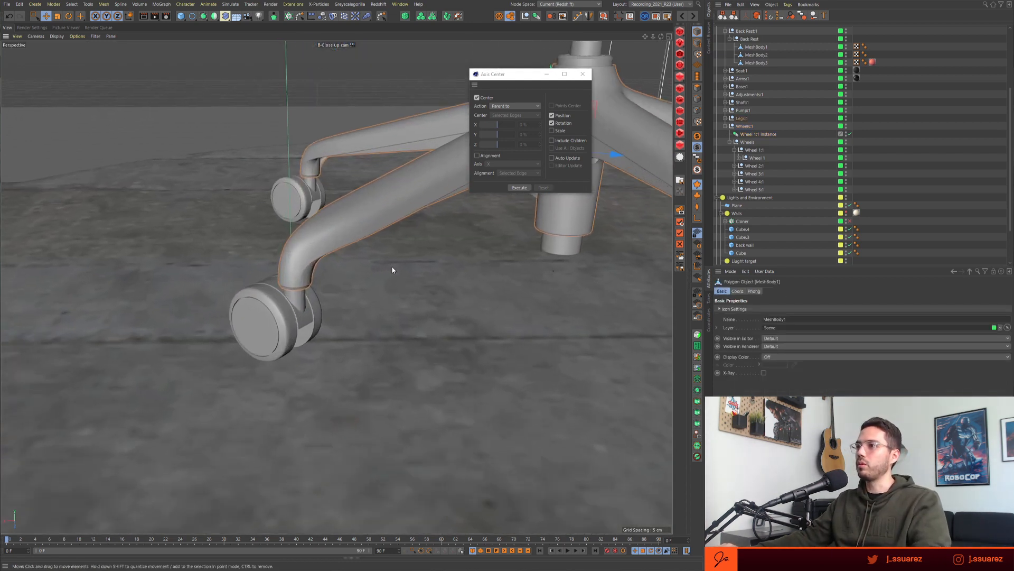
scroll(306, 280, down, 6)
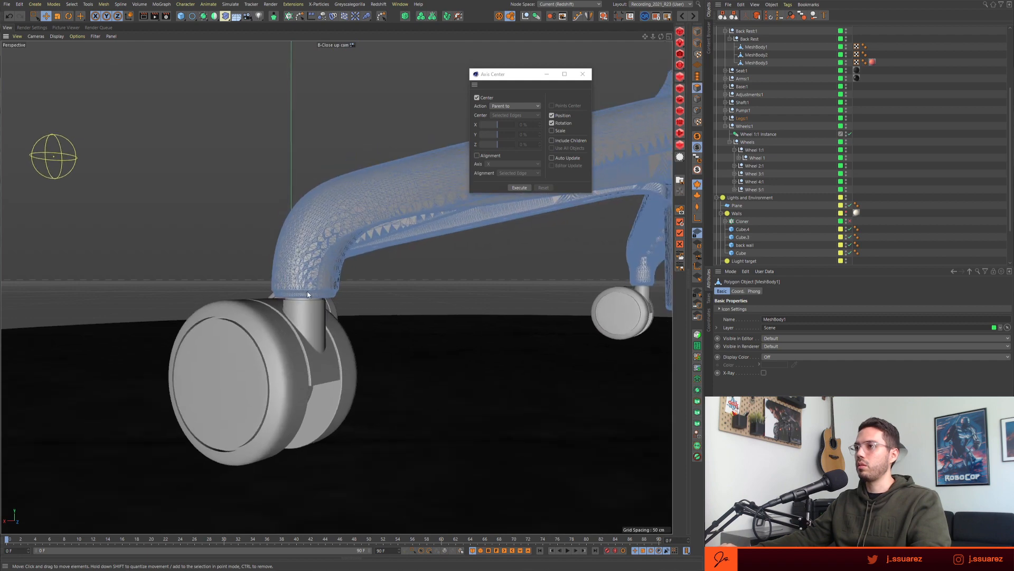
ctrl+click(745, 127)
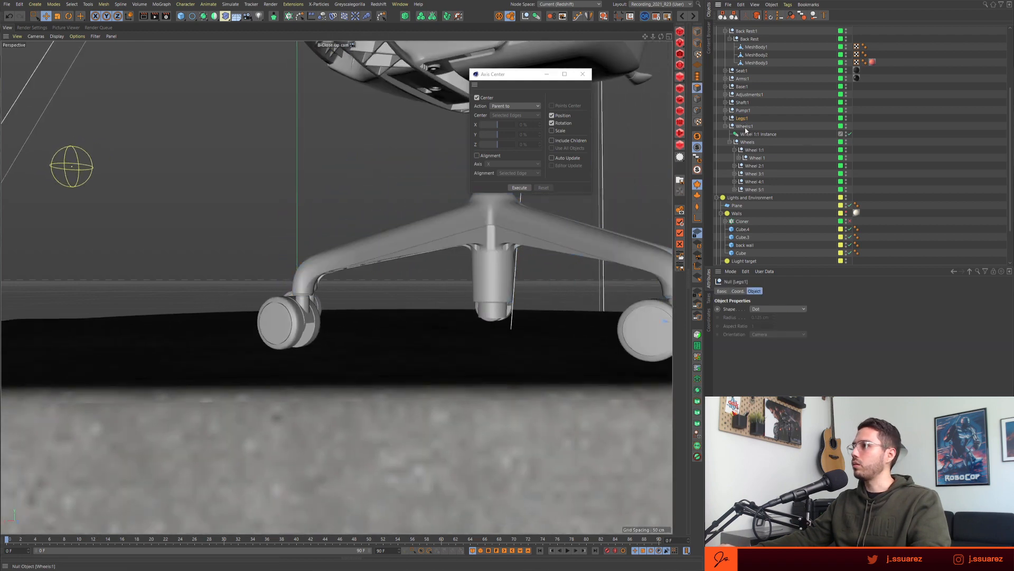
click(769, 122)
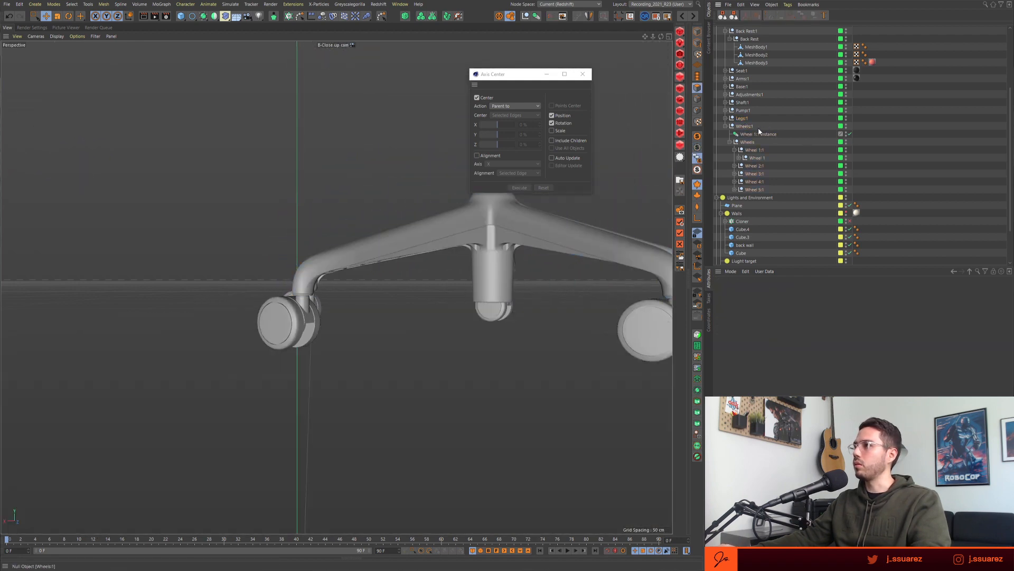
alt+middle_drag(333, 271, 290, 307)
alt+drag(290, 308, 297, 295)
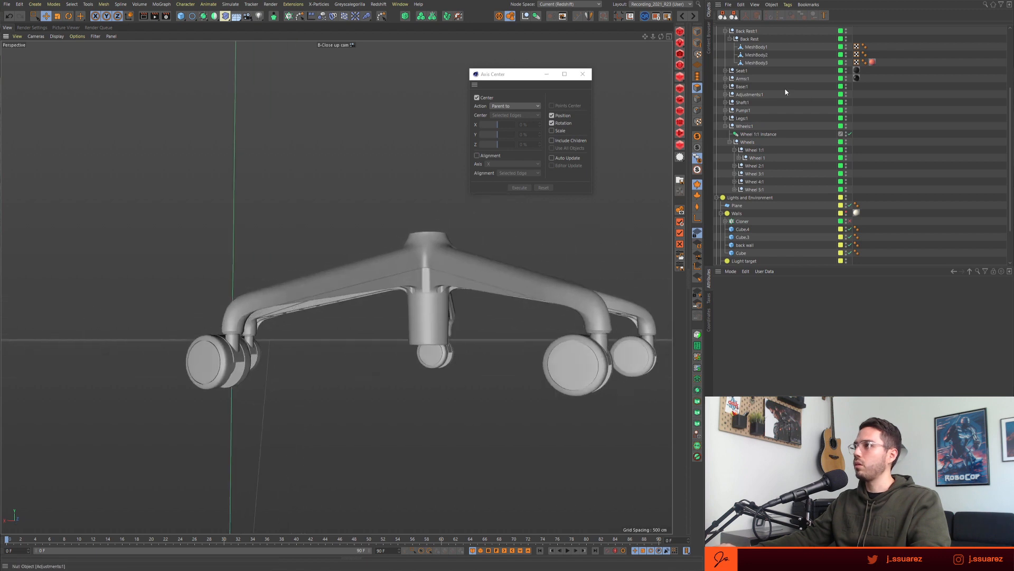
- Examine the axis positions of the Wheels:1, Wheels, individual wheel and Legs groups in the isolated base
click(744, 127)
alt+drag(252, 339, 257, 319)
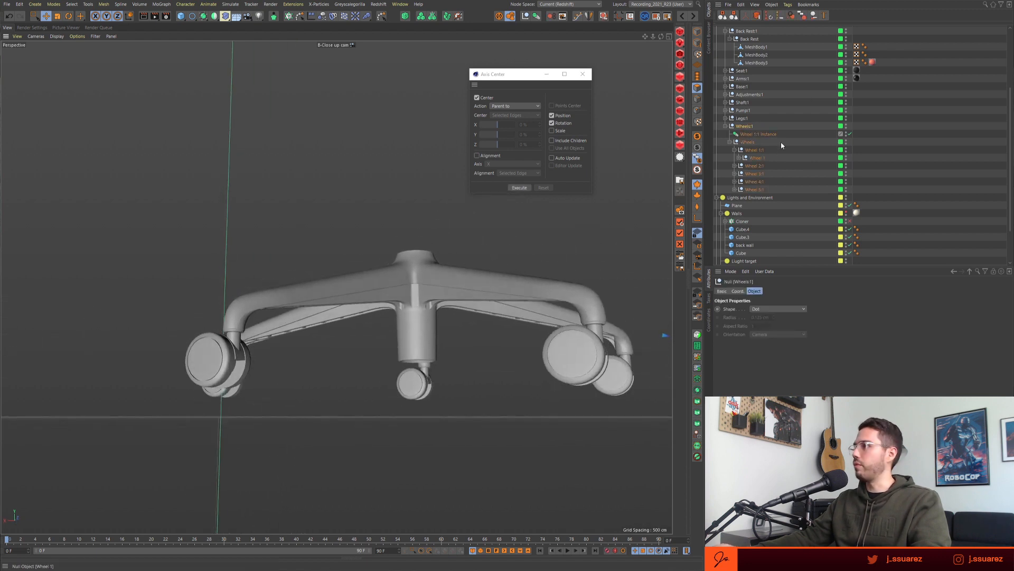
click(745, 142)
alt+drag(430, 364, 398, 357)
click(756, 158)
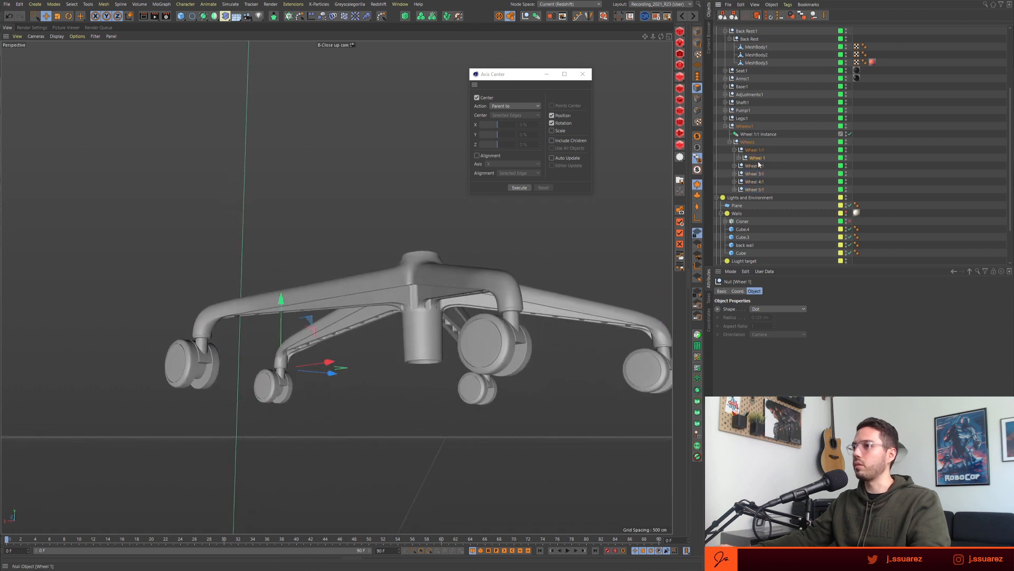
click(756, 166)
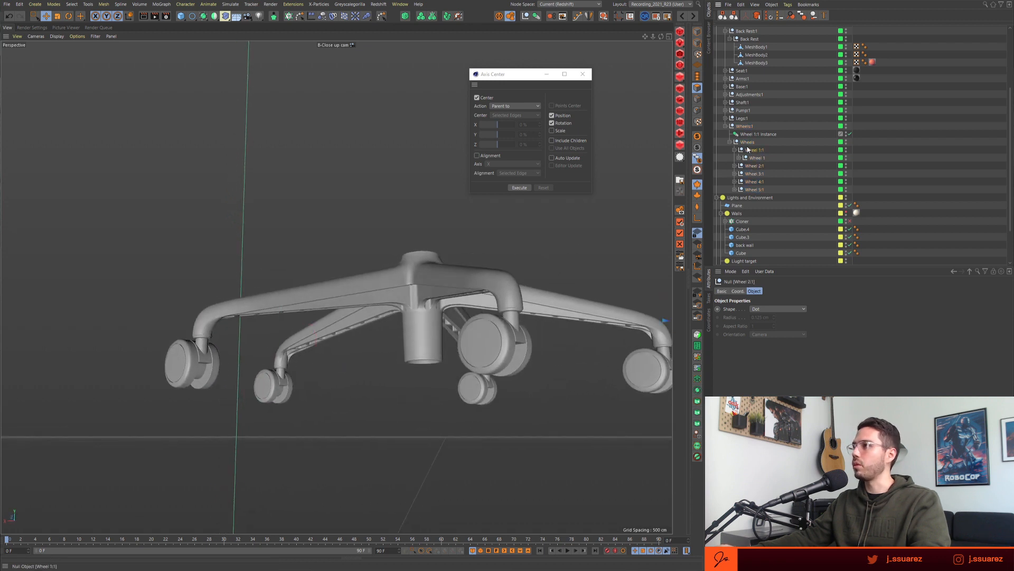
alt+drag(279, 340, 265, 320)
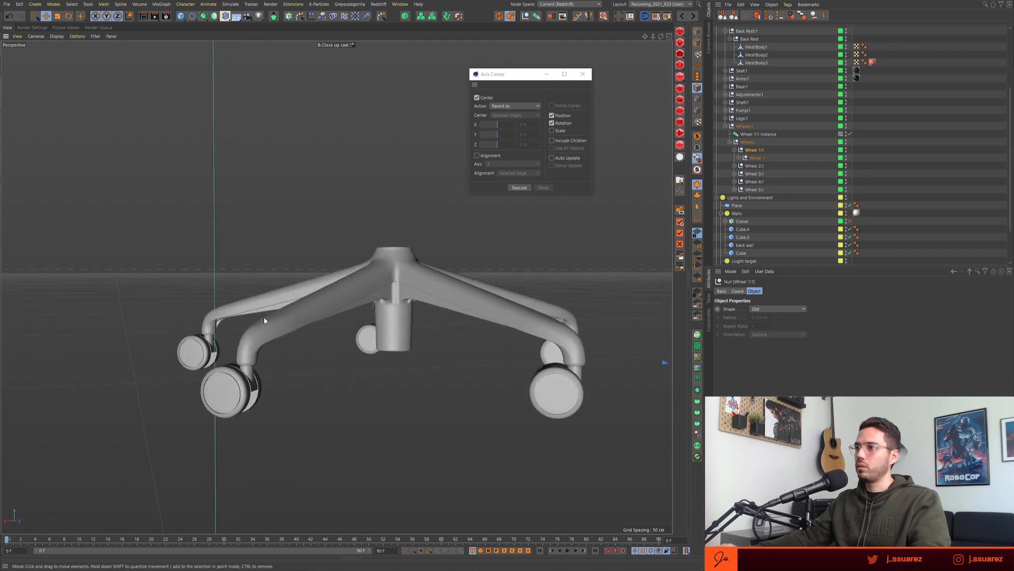
click(726, 118)
click(731, 127)
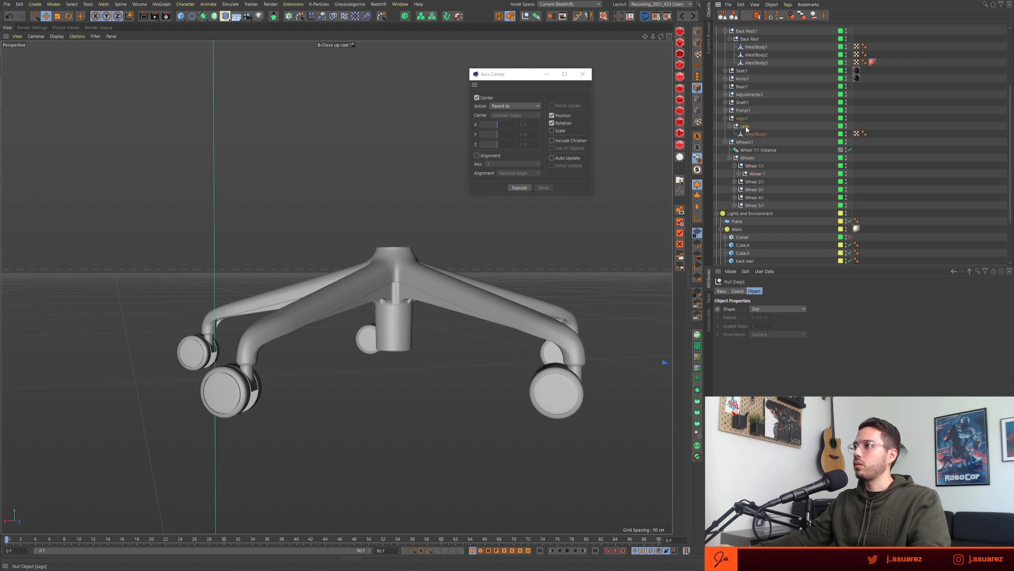
- Select the chair groups from Back Rest:1 through Legs:1 with all their children, leaving the Wheels:1 group out
scroll(753, 127, up, 4)
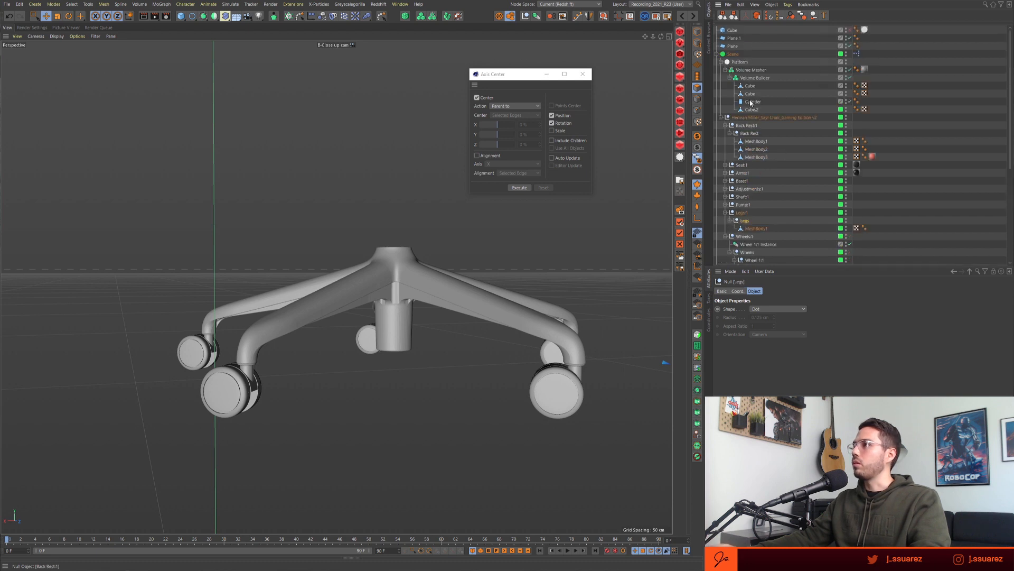
click(726, 126)
middle_click(743, 119)
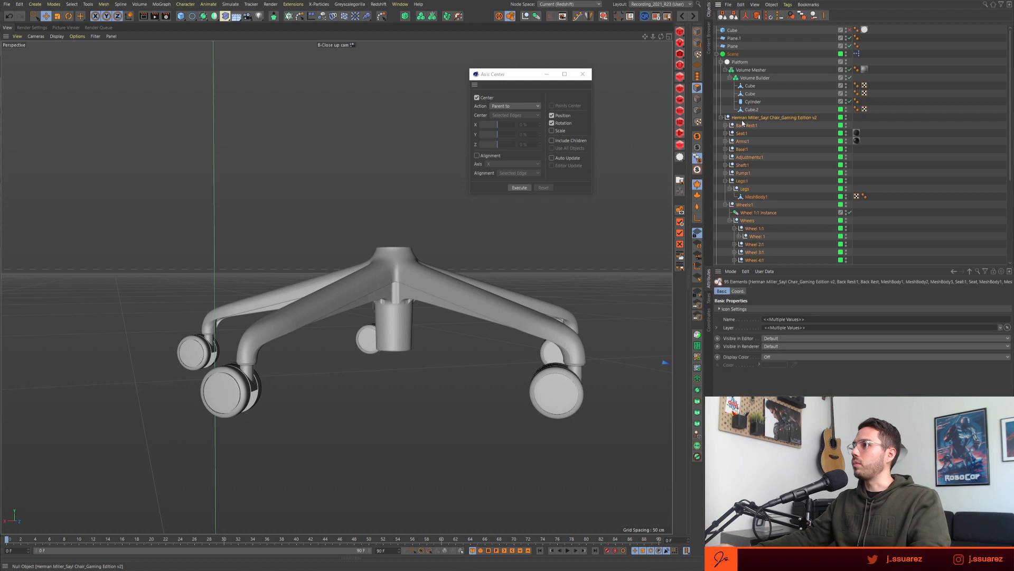
scroll(753, 169, down, 2)
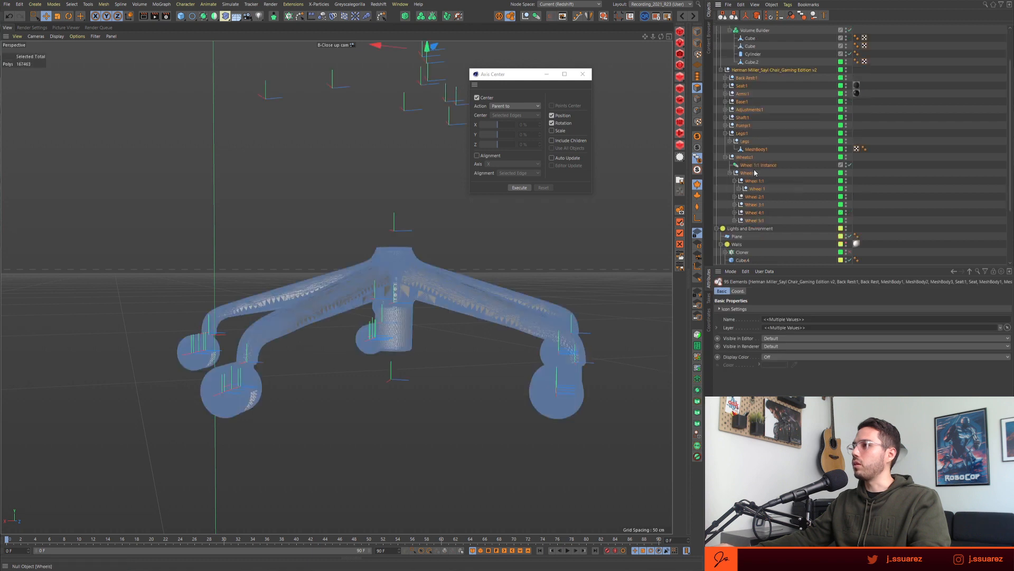
middle_click(745, 157)
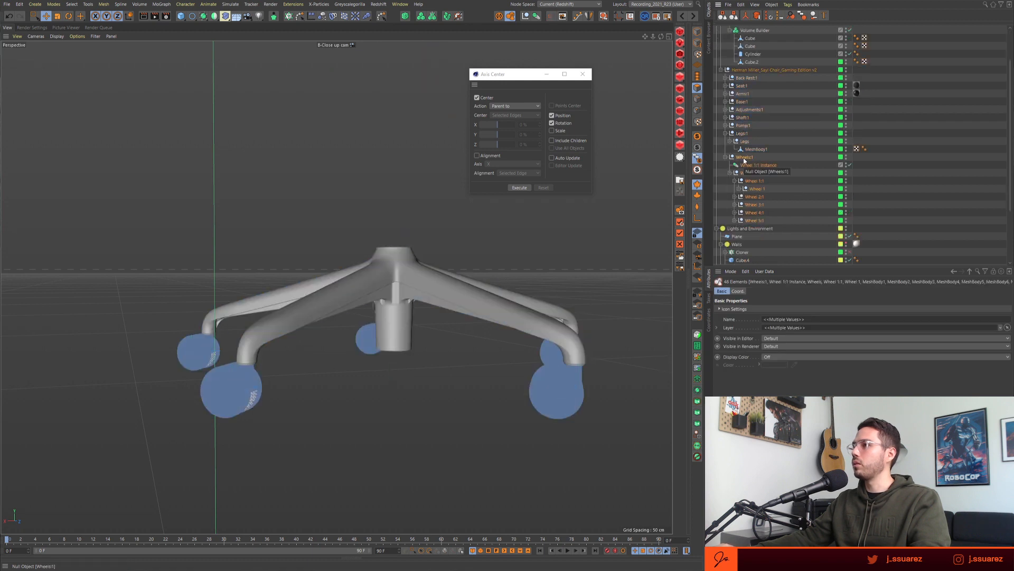
scroll(757, 93, up, 2)
middle_click(752, 117)
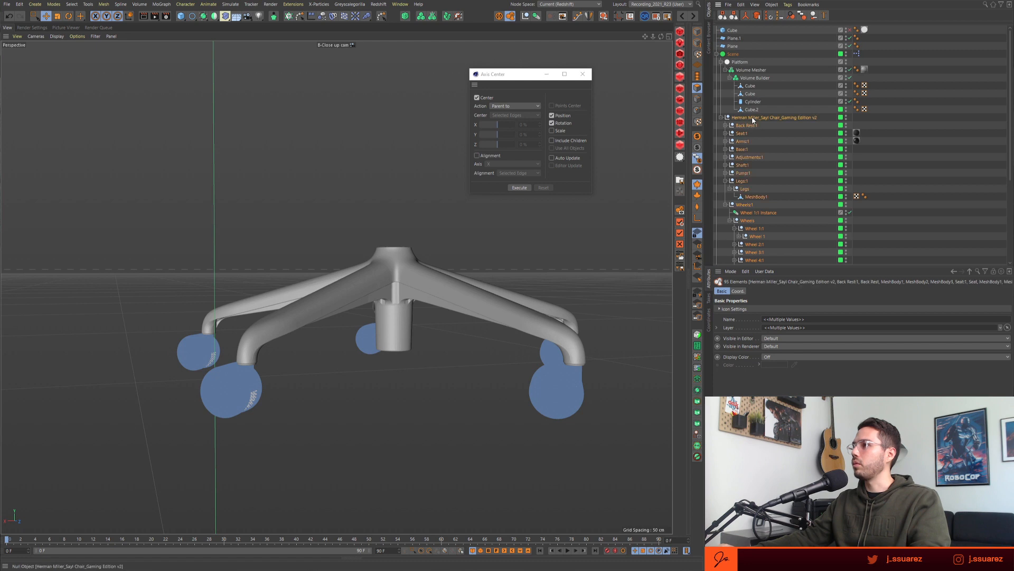
scroll(778, 201, down, 2)
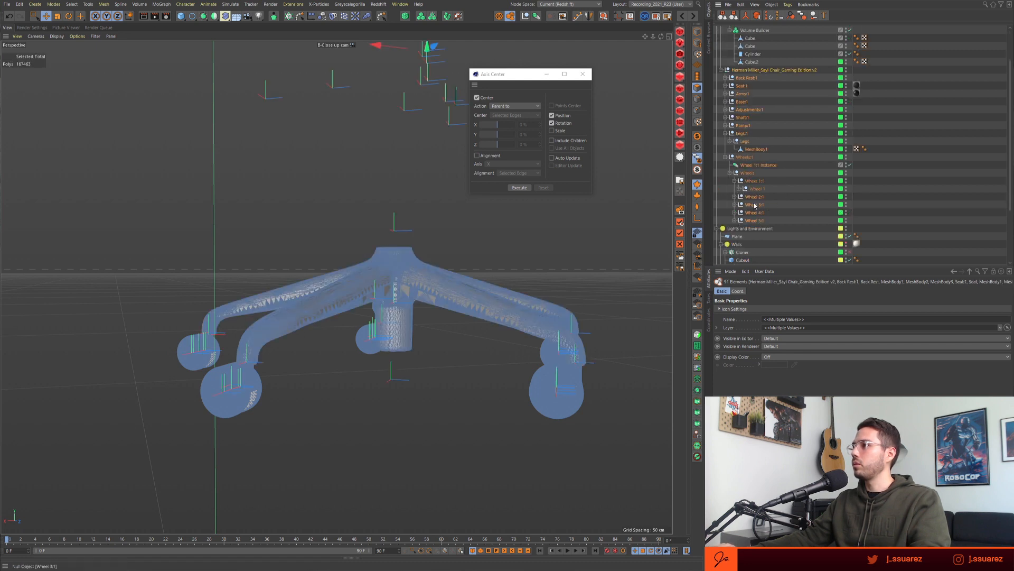
click(742, 134)
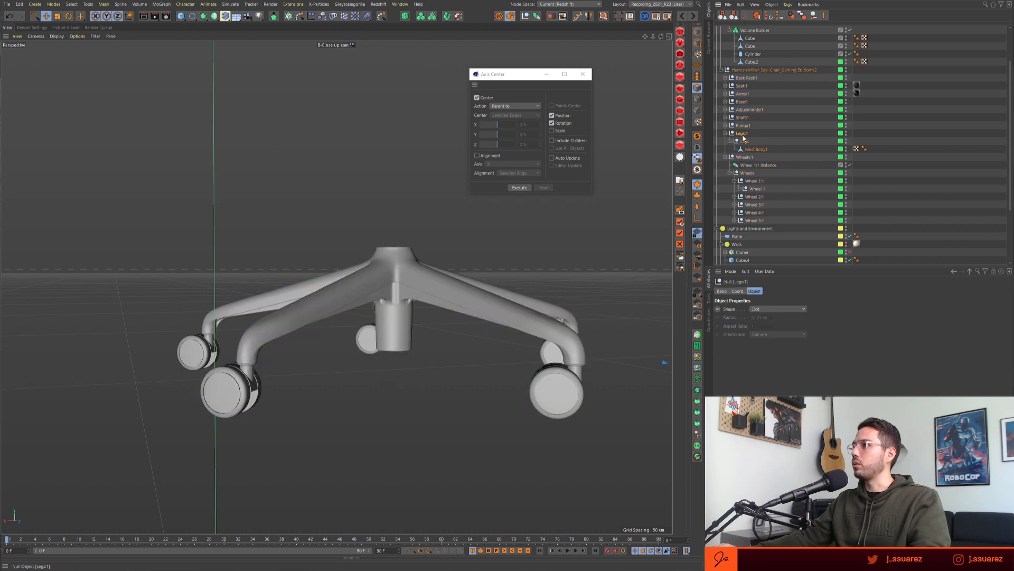
shift+click(744, 78)
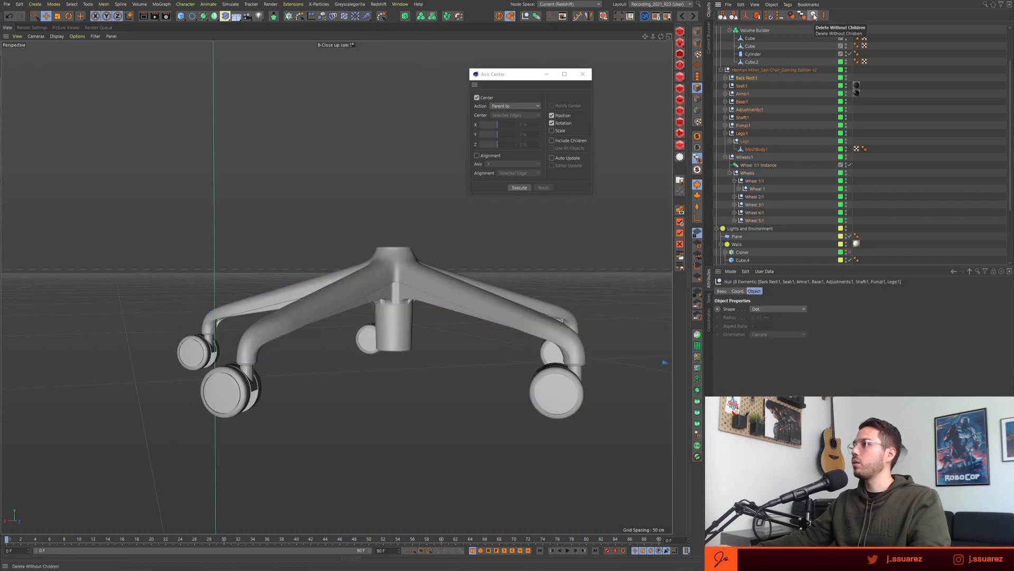
click(801, 16)
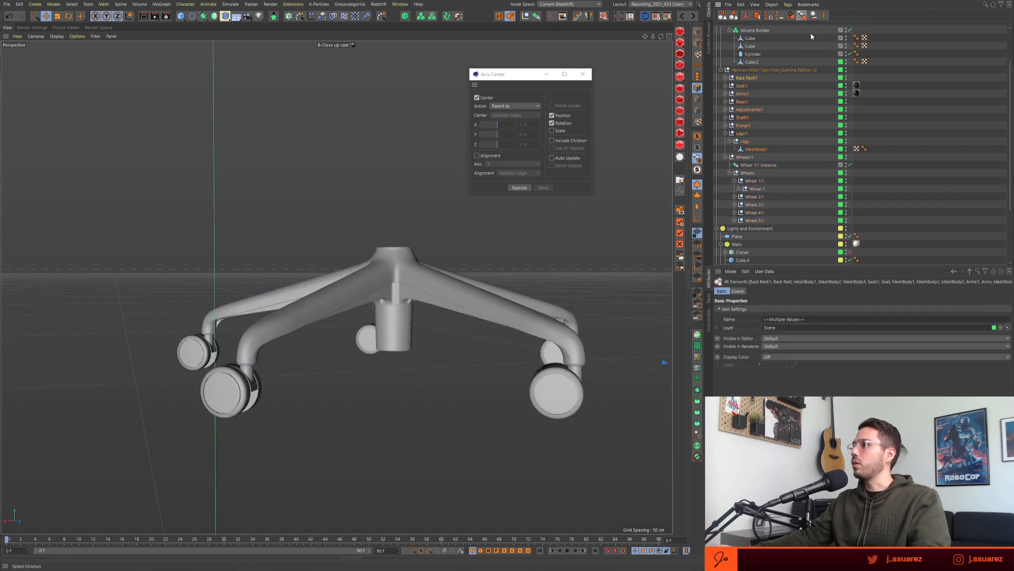
- Center the axes of the selected chair parts with Axis Center, using the Axis to action and All Points
click(492, 106)
click(501, 107)
click(516, 115)
click(517, 117)
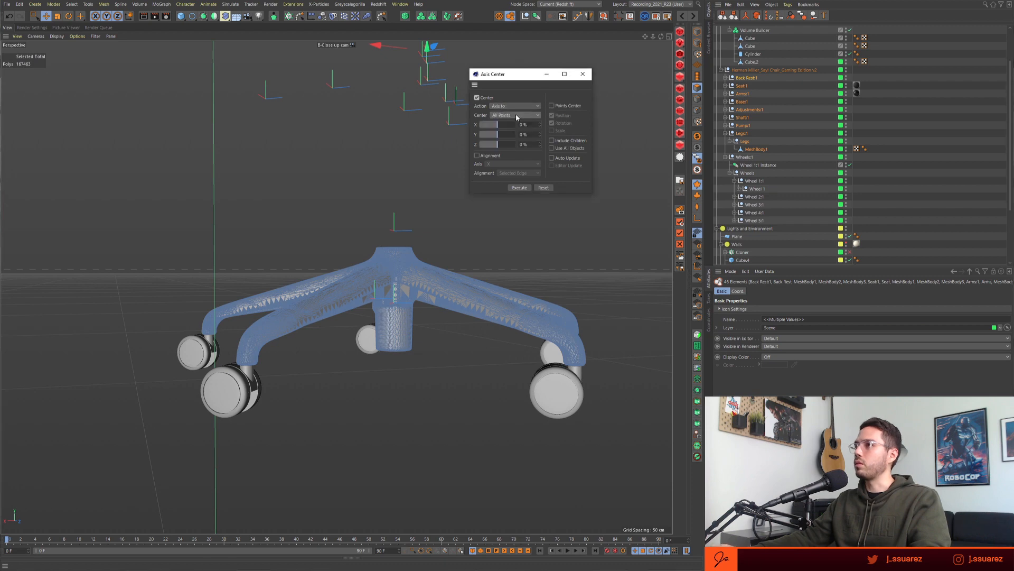
click(522, 189)
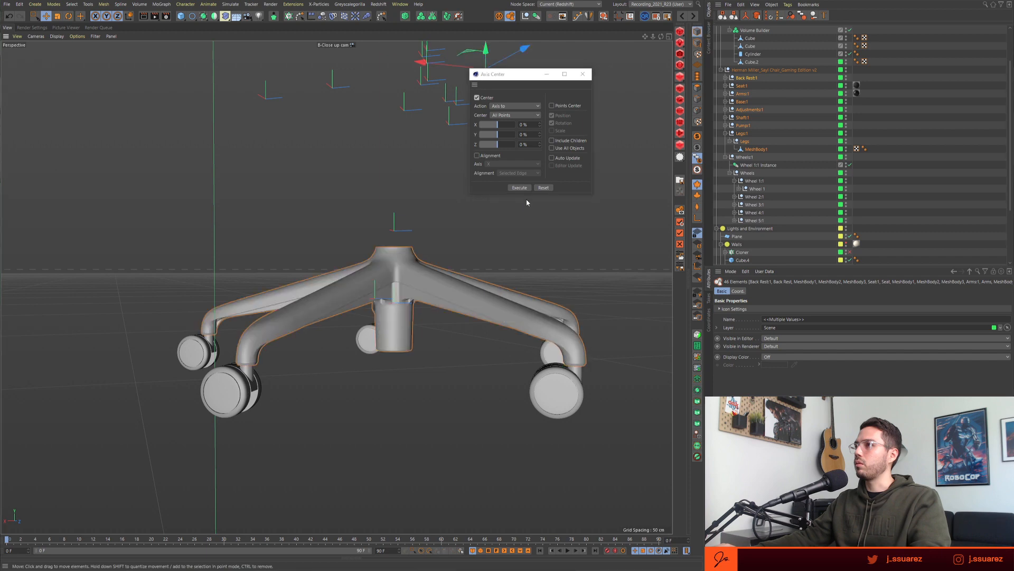
- Check the Back Rest:1 hierarchy and dissolve the Legs:1 wrapper group so Legs sits directly under the chair group
key(e)
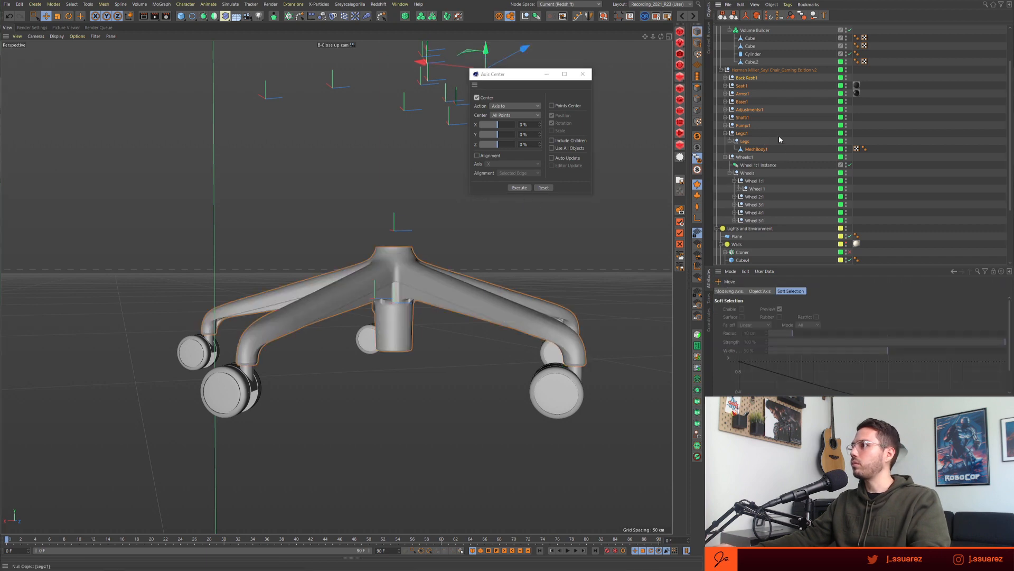
click(715, 86)
click(732, 78)
click(725, 78)
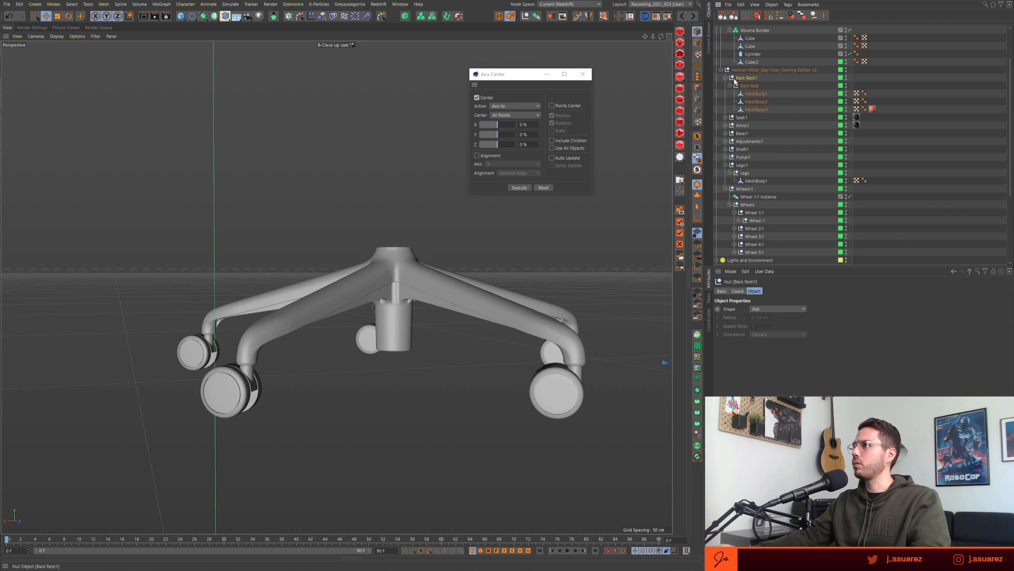
click(726, 78)
click(740, 134)
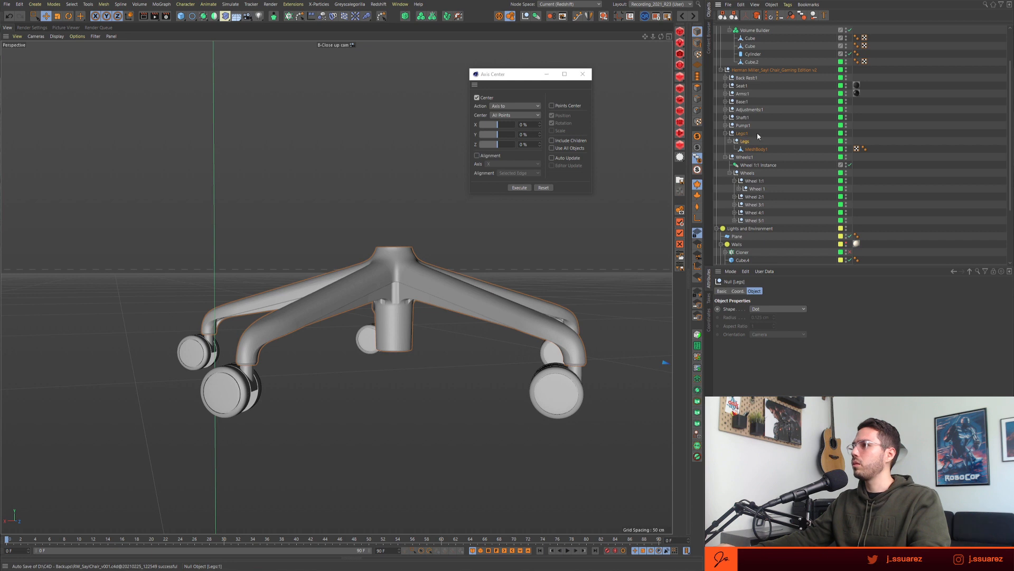
key(shift+g)
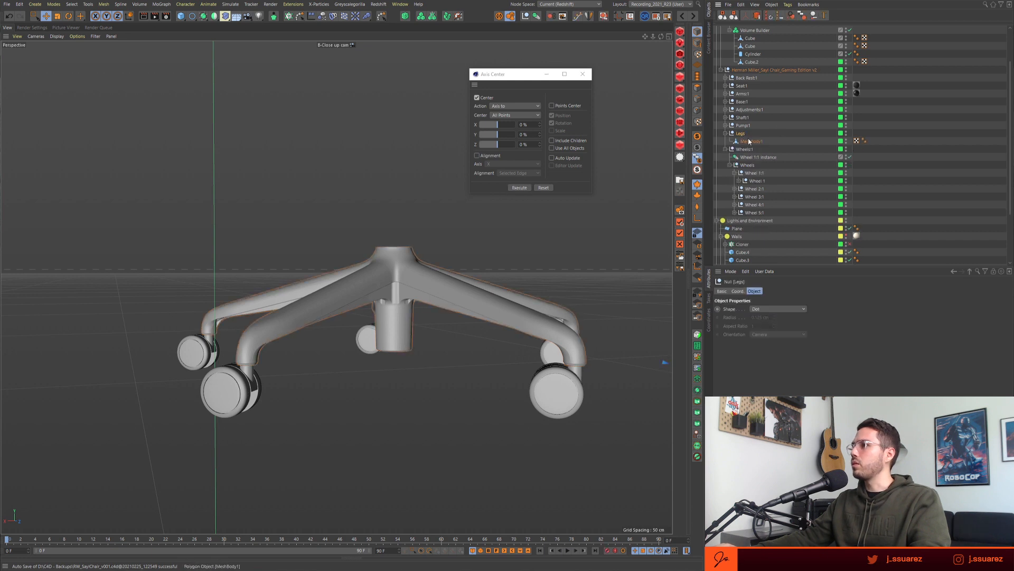
- Try to select edges on the inner rim of the central hub in the legs mesh
click(749, 142)
alt+drag(427, 297, 417, 265)
key(Return)
alt+right_drag(416, 261, 388, 253)
key(Return)
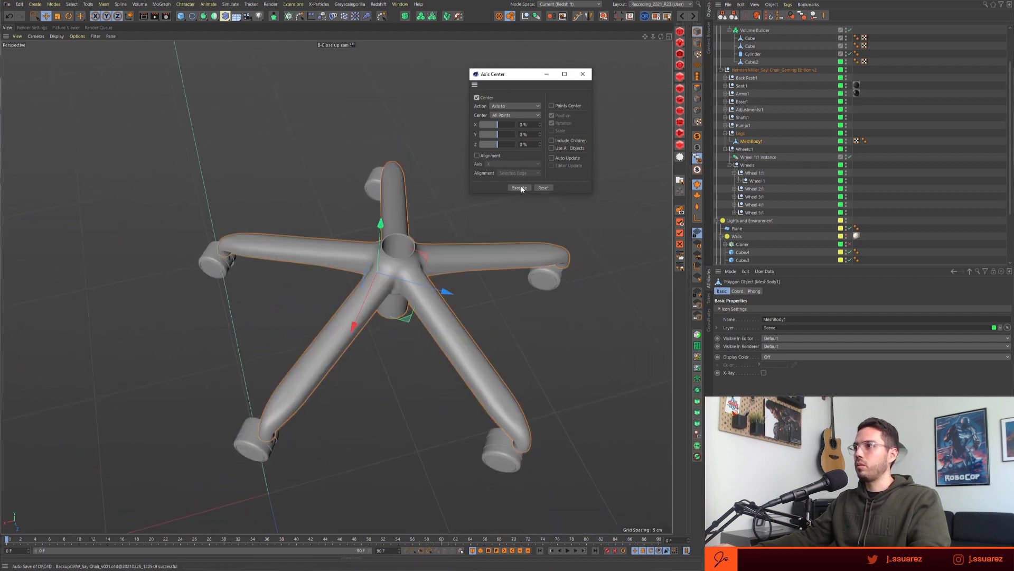
alt+drag(413, 286, 403, 275)
alt+right_drag(404, 275, 473, 243)
key(Return)
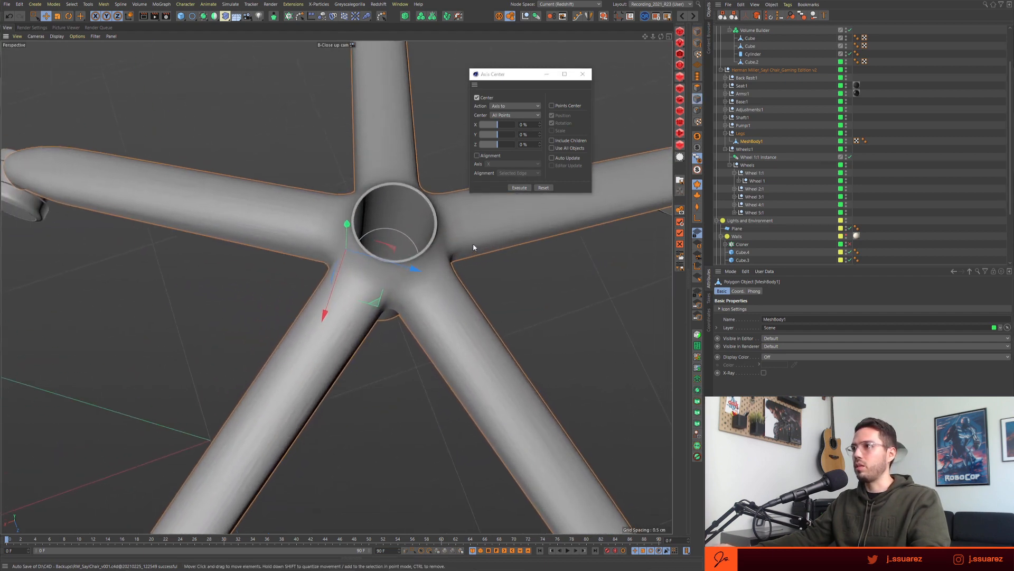
key(Return)
alt+right_drag(398, 204, 446, 203)
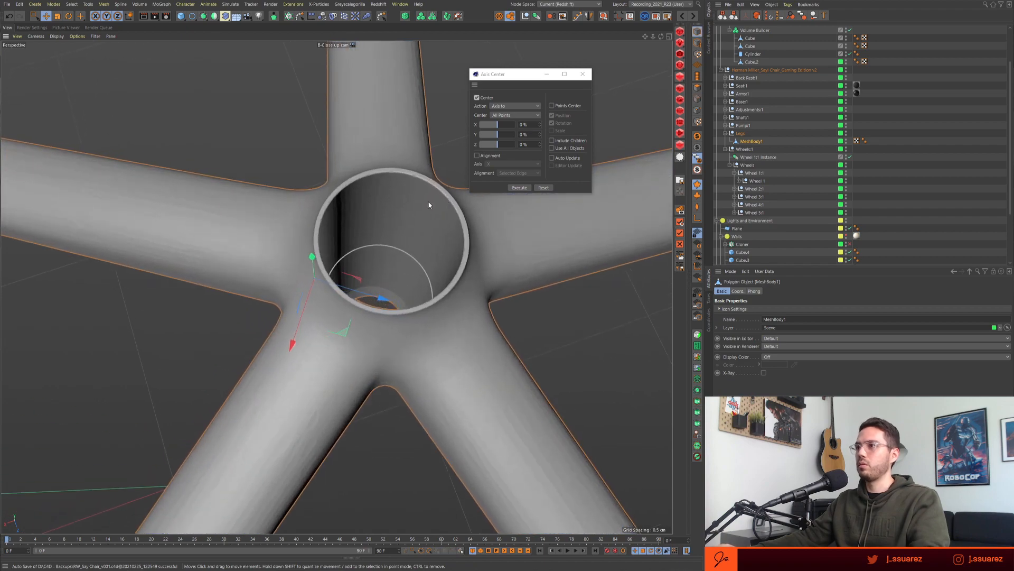
key(Return)
alt+right_drag(403, 176, 571, 176)
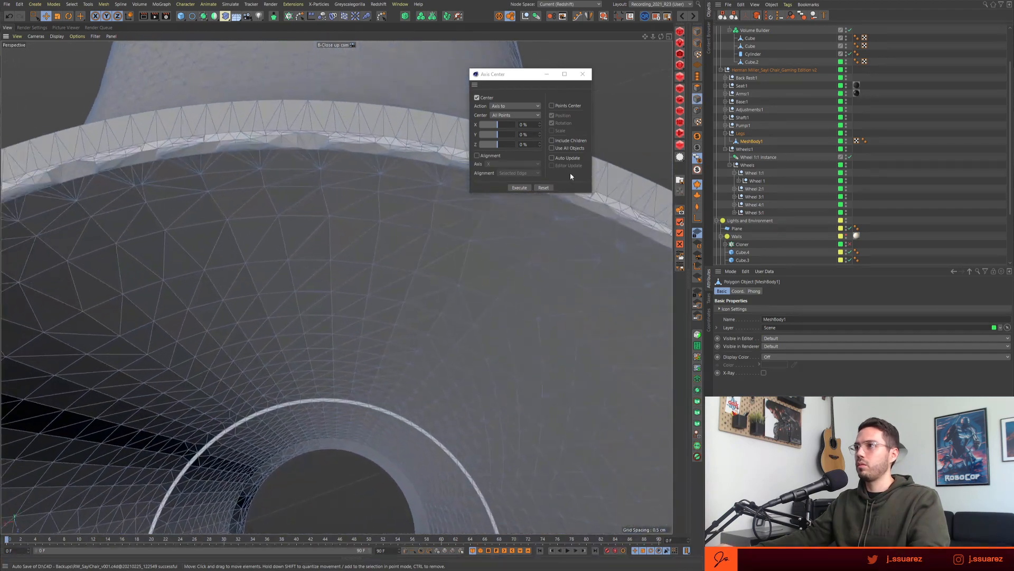
alt+drag(369, 198, 362, 164)
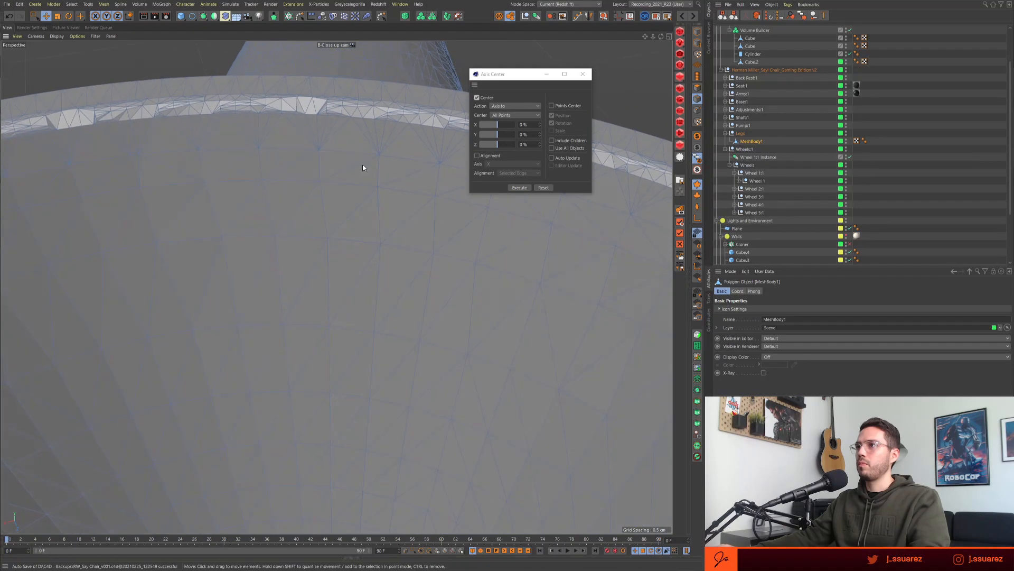
key(e)
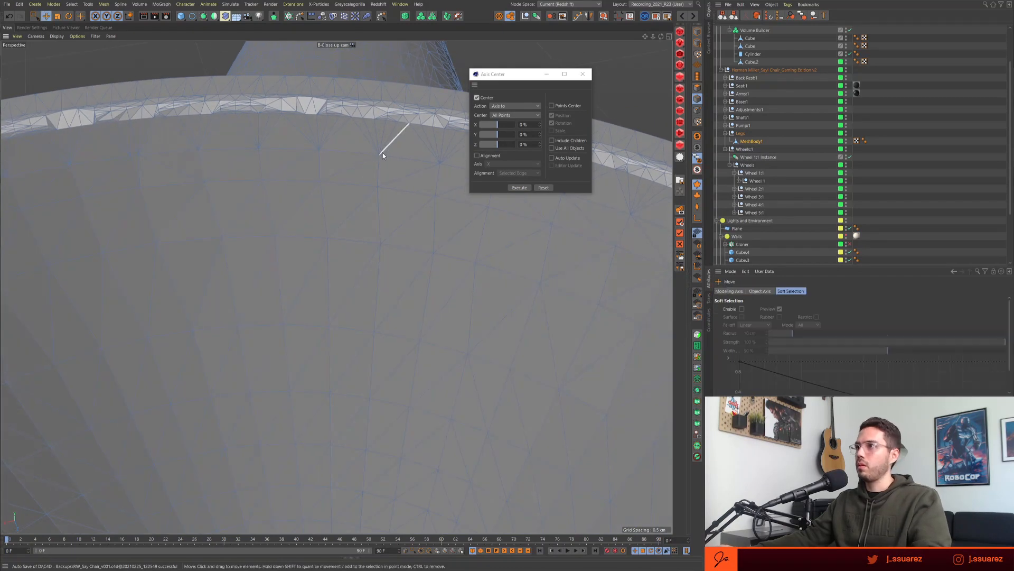
click(386, 154)
alt+drag(377, 155, 365, 241)
scroll(364, 237, up, 2)
alt+middle_drag(363, 235, 352, 254)
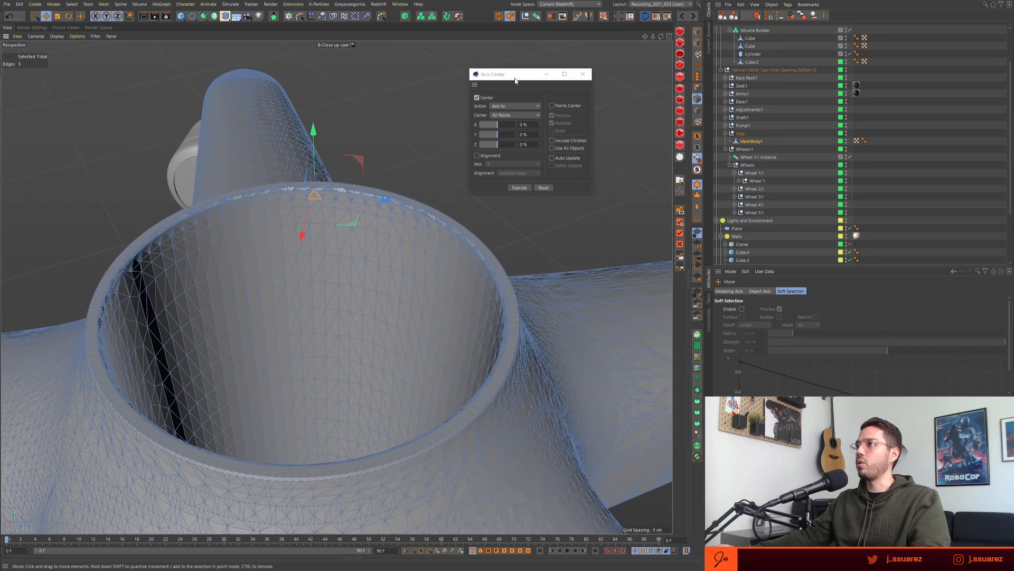
drag(515, 80, 572, 61)
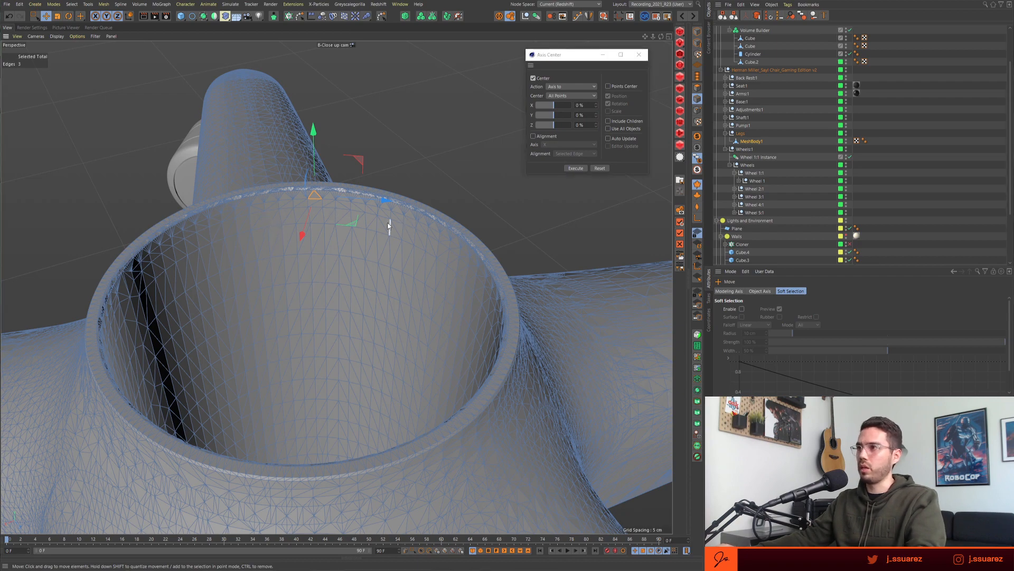
- Try to loop-select the hub rim's edges on the legs mesh and return to object editing
key(u)
key(l)
scroll(478, 236, up, 5)
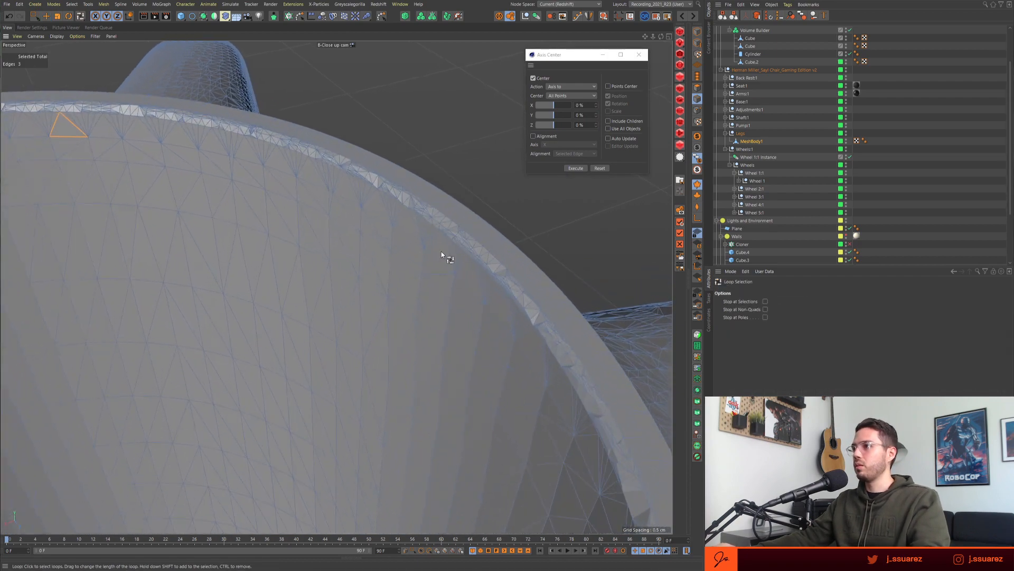
alt+drag(442, 251, 390, 283)
key(e)
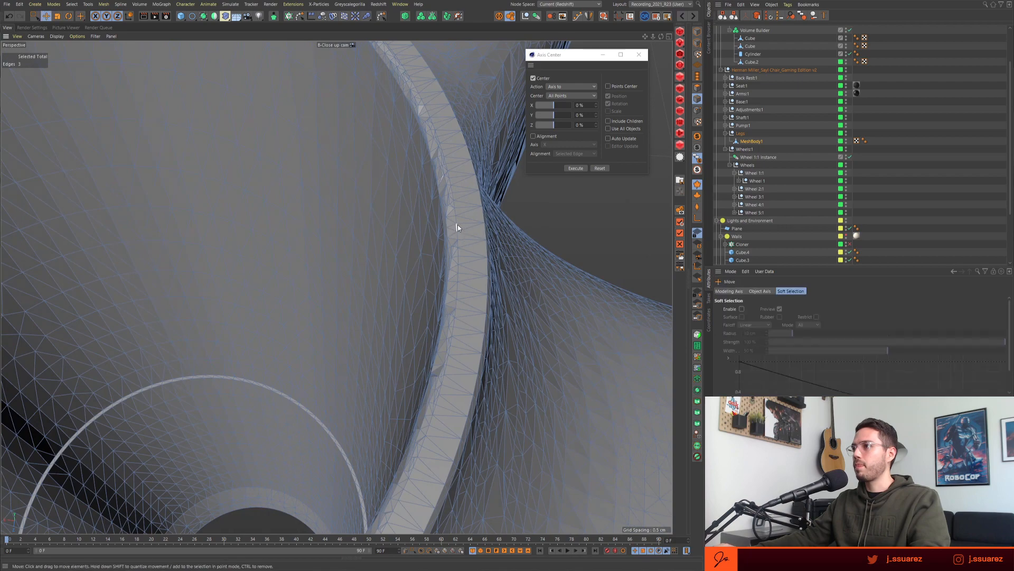
scroll(423, 229, down, 8)
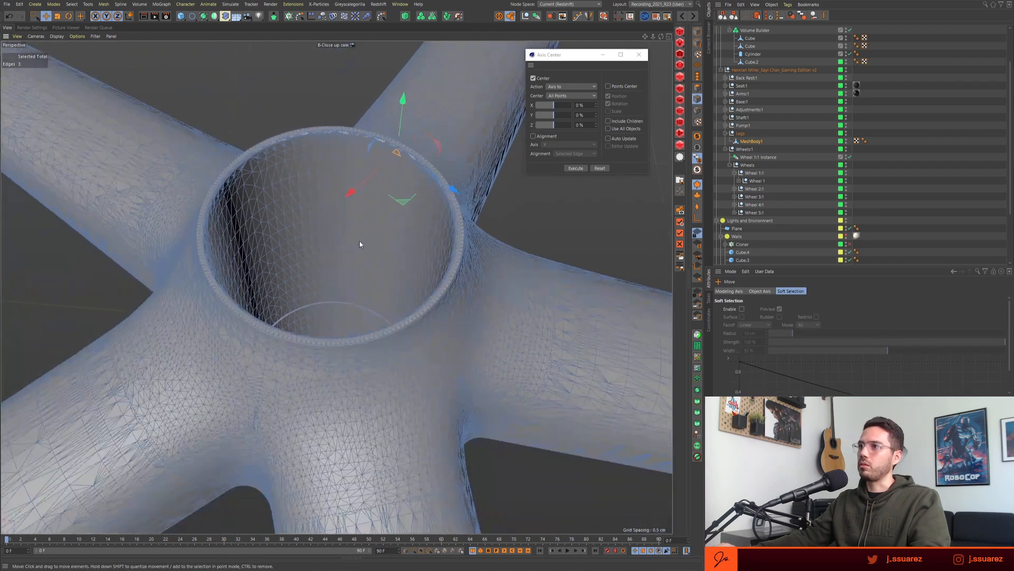
alt+drag(354, 274, 397, 250)
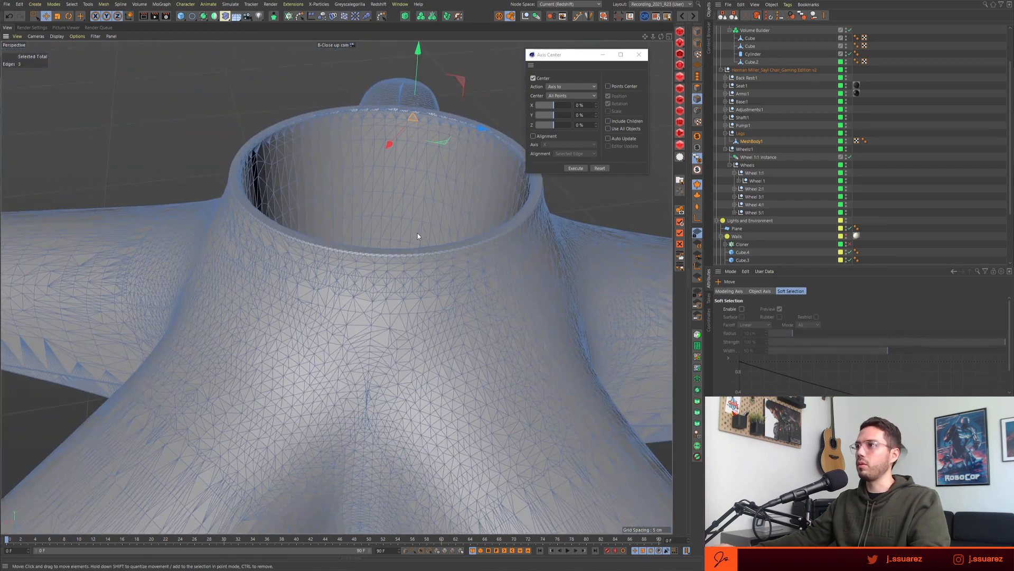
scroll(417, 233, down, 2)
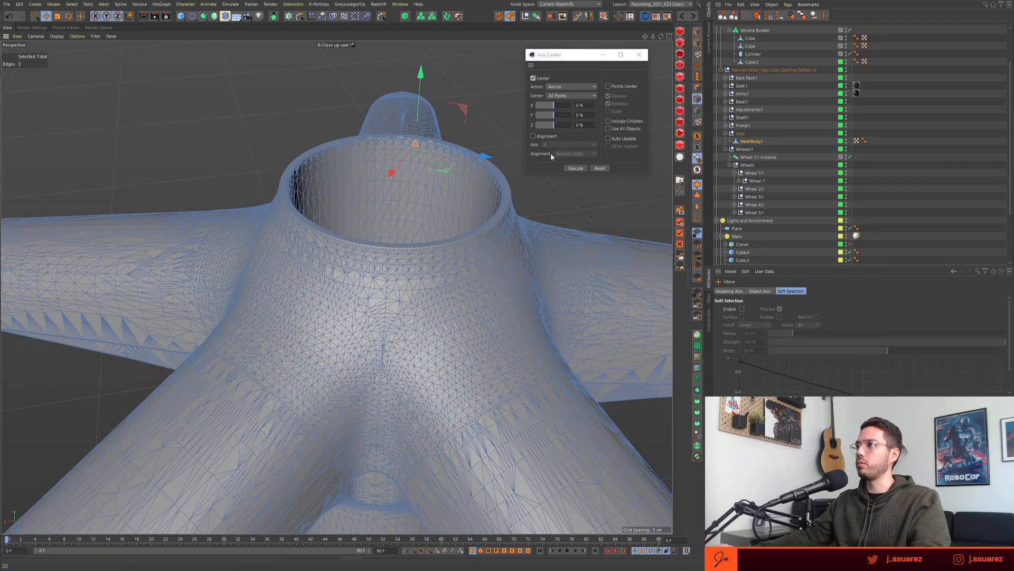
click(697, 31)
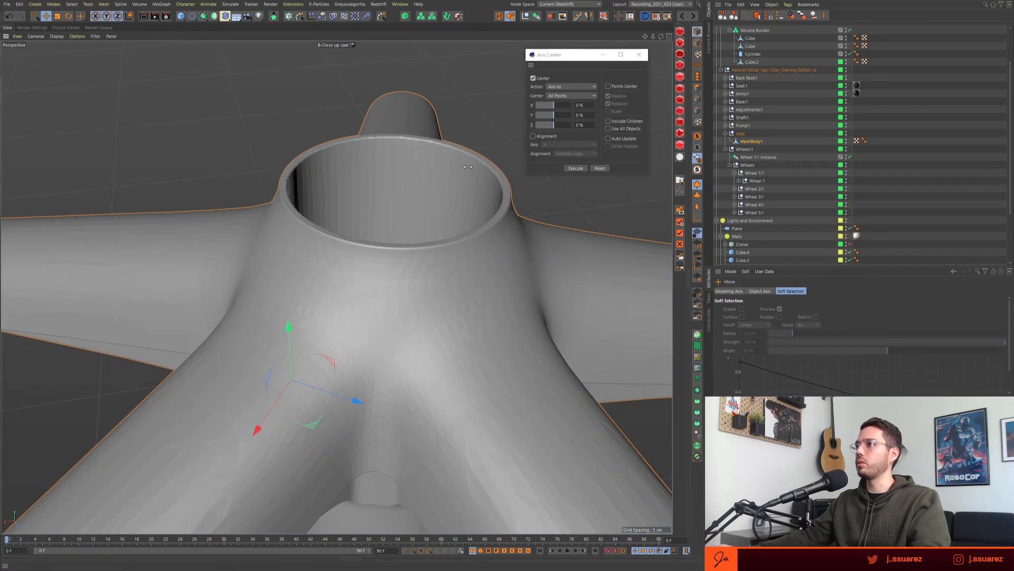
- Move only the legs mesh's axis to the hub's center in the top view and up to the hub's upper rim
middle_click(362, 273)
key(s)
key(s)
key(s)
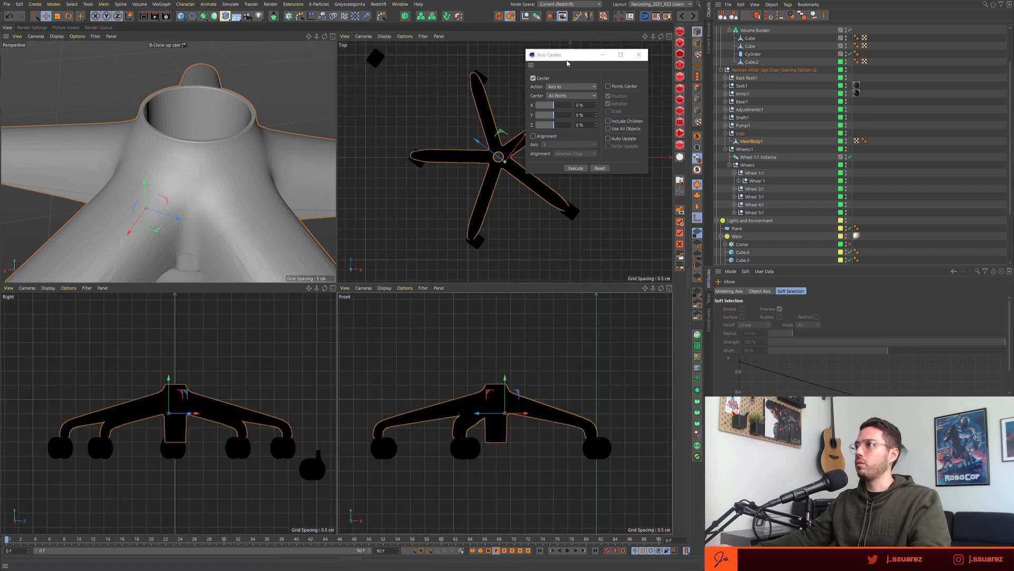
drag(560, 55, 781, 80)
scroll(515, 156, up, 5)
drag(479, 160, 462, 151)
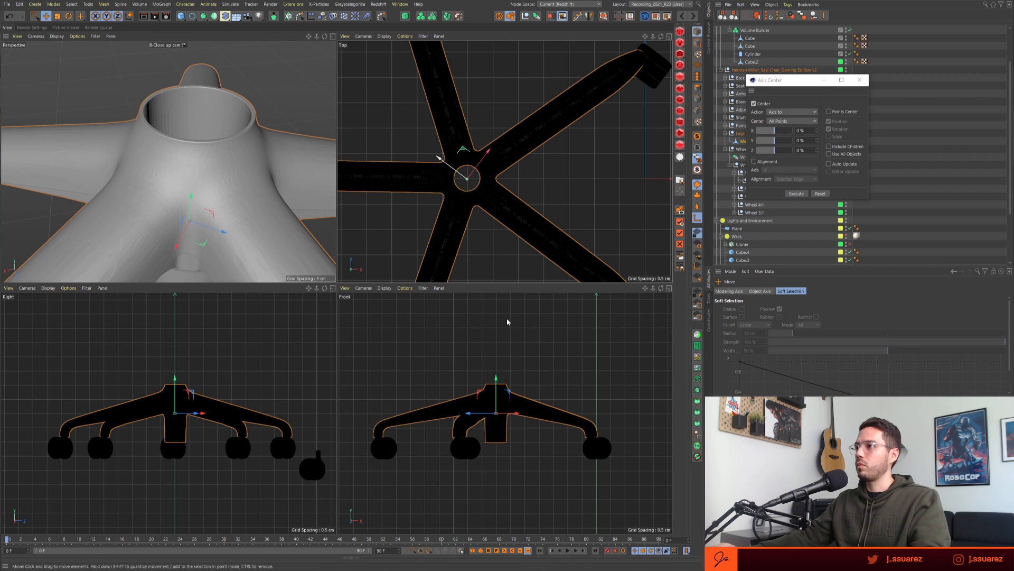
drag(495, 378, 496, 353)
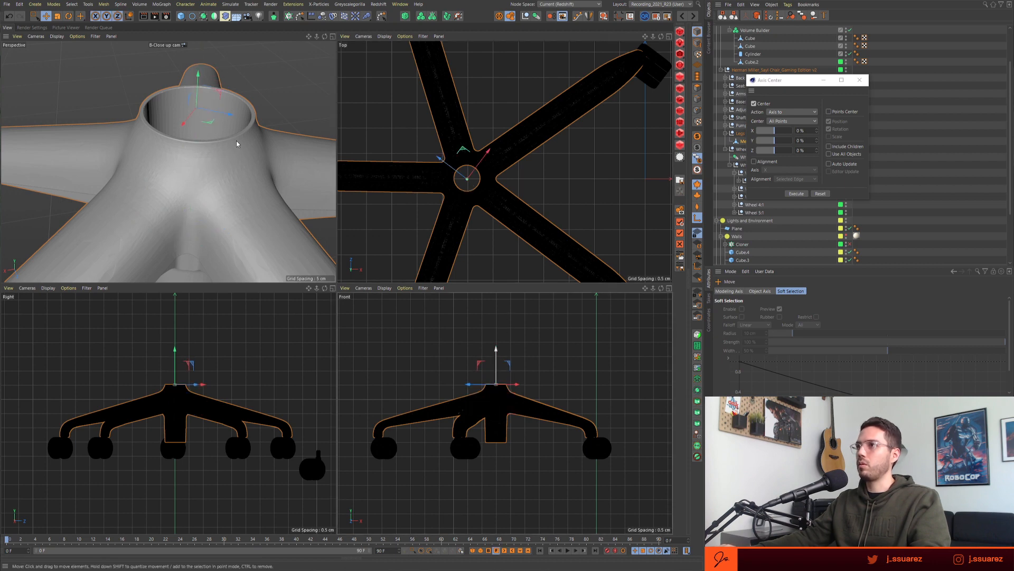
- Align the Legs group's axis to its mesh with Axis Center's Parent to action and select the Legs group
key(F1)
drag(780, 81, 526, 50)
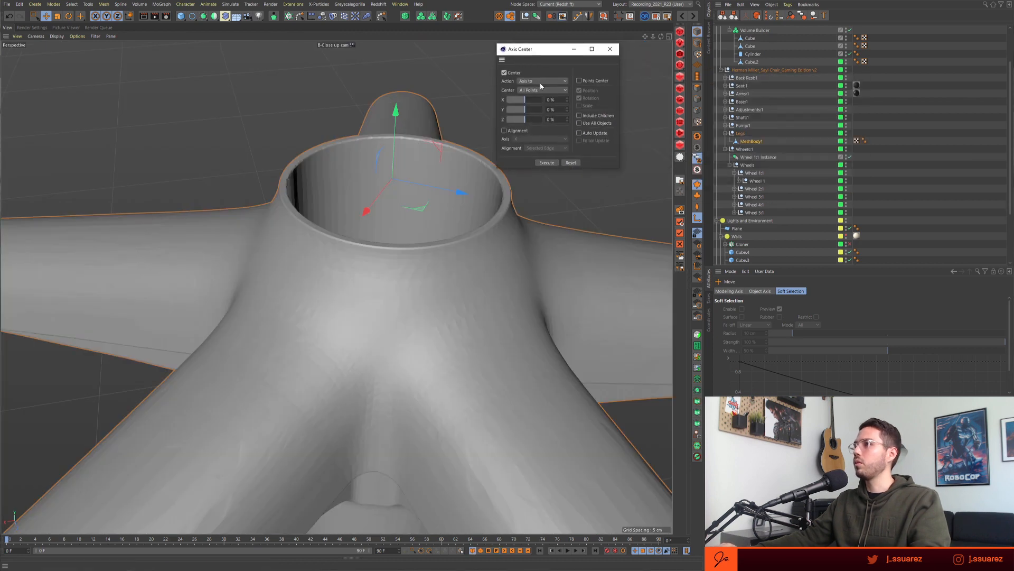
click(543, 81)
click(543, 110)
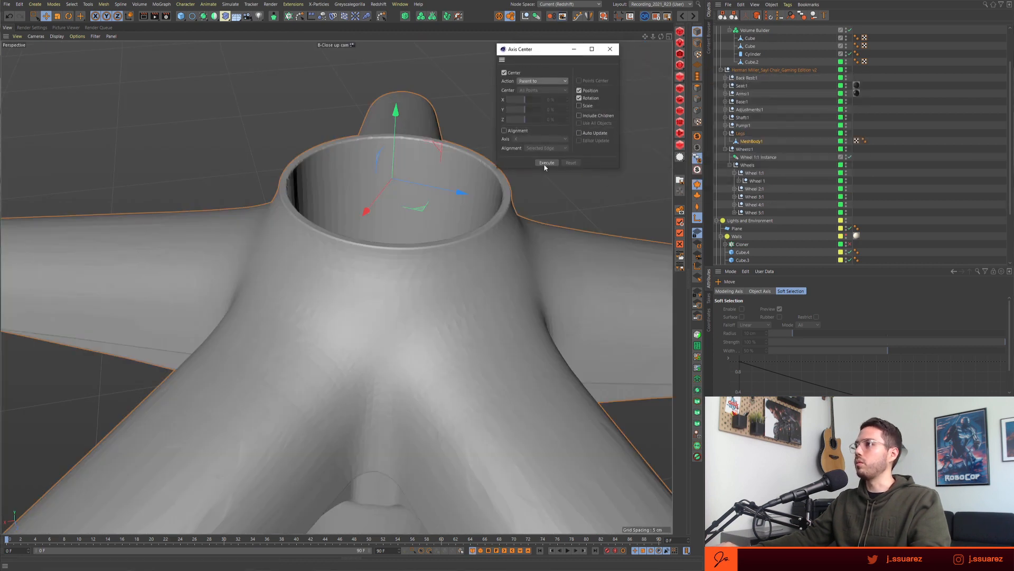
click(545, 163)
click(742, 134)
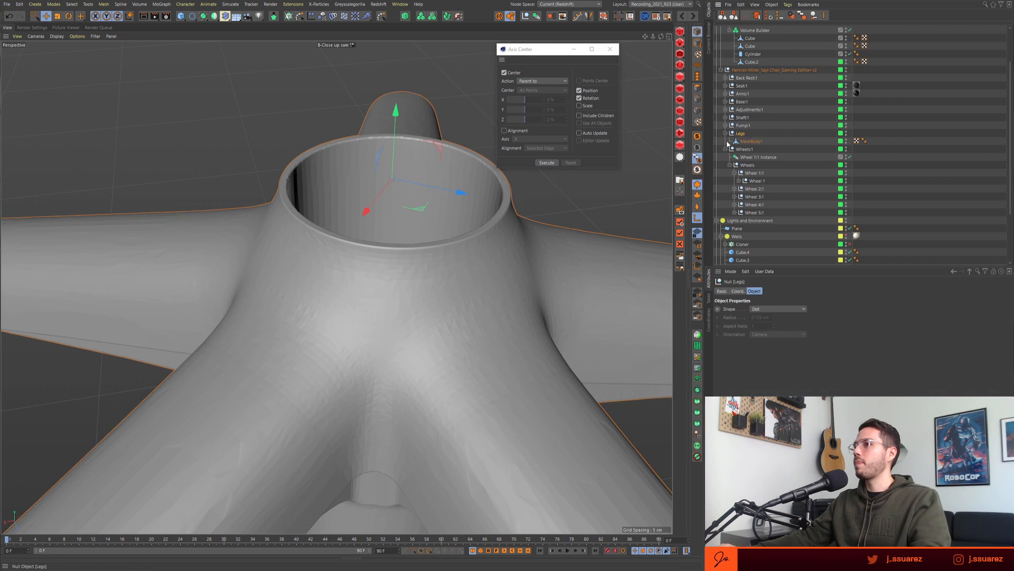
- Remove the redundant Wheel 1:1 parent null, leaving its Wheel 1 child directly in the Wheels group
scroll(366, 274, down, 5)
alt+drag(325, 282, 392, 256)
alt+right_drag(392, 256, 338, 264)
alt+drag(338, 264, 378, 264)
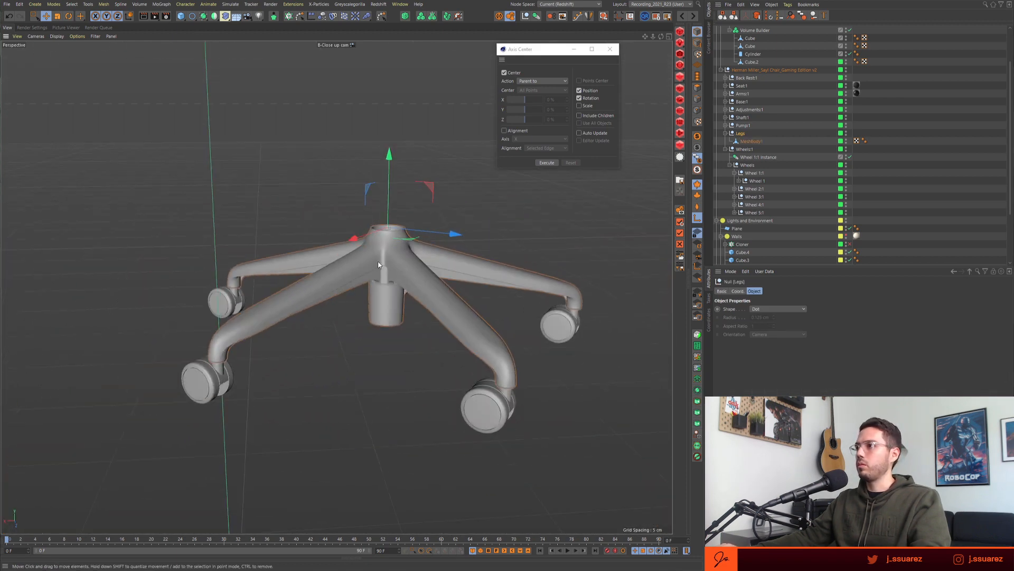
click(746, 141)
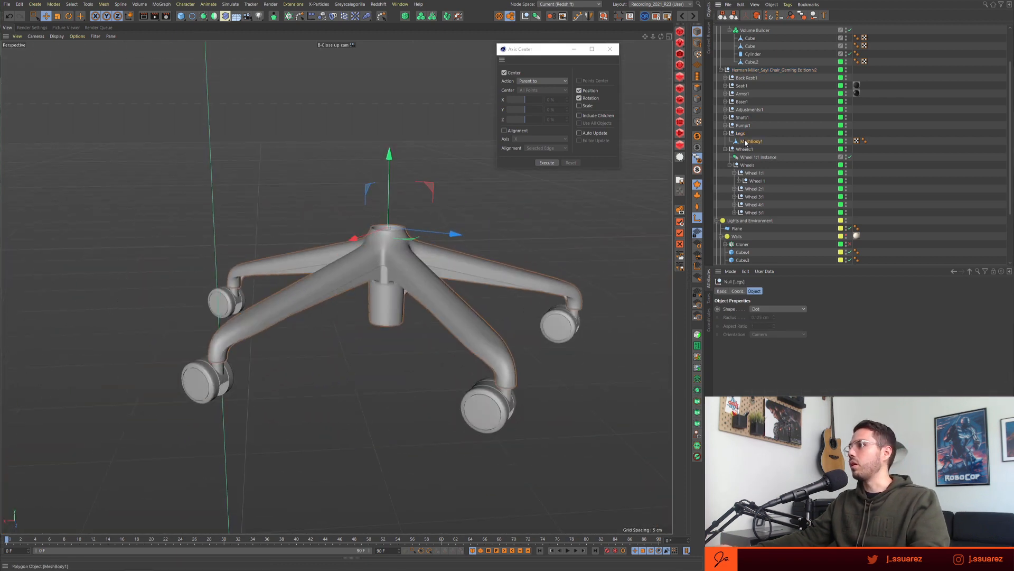
click(755, 173)
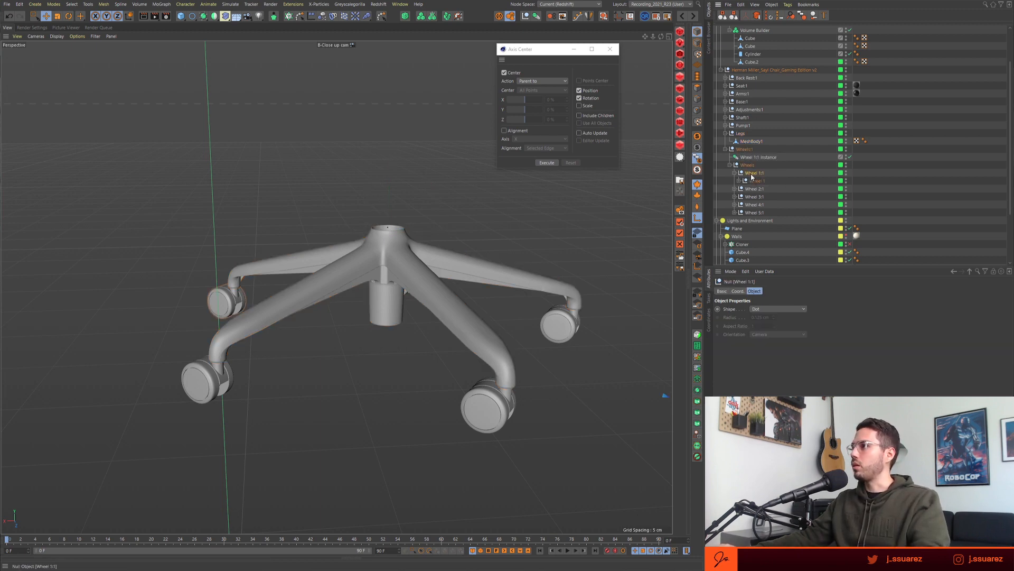
click(814, 16)
click(749, 173)
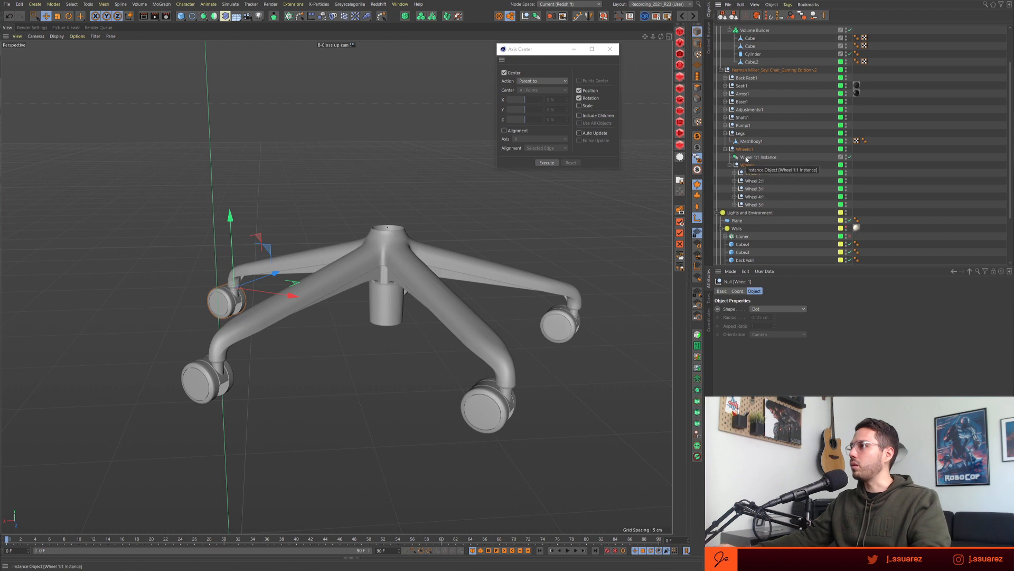
- Reset the wheel instance's position, scale and rotation and take it out of the chair hierarchy, placing it above Lights and Environment
click(747, 158)
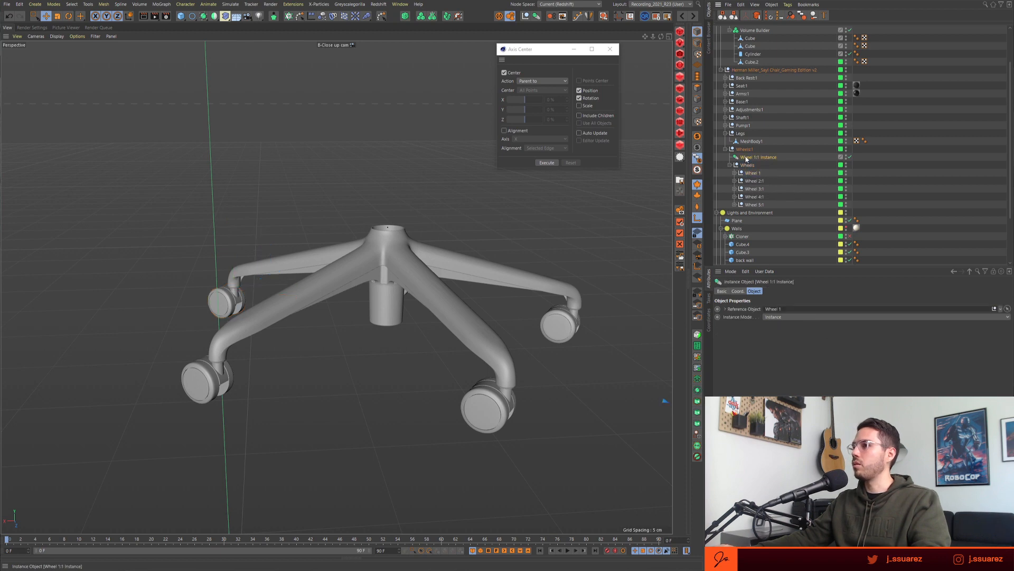
click(767, 17)
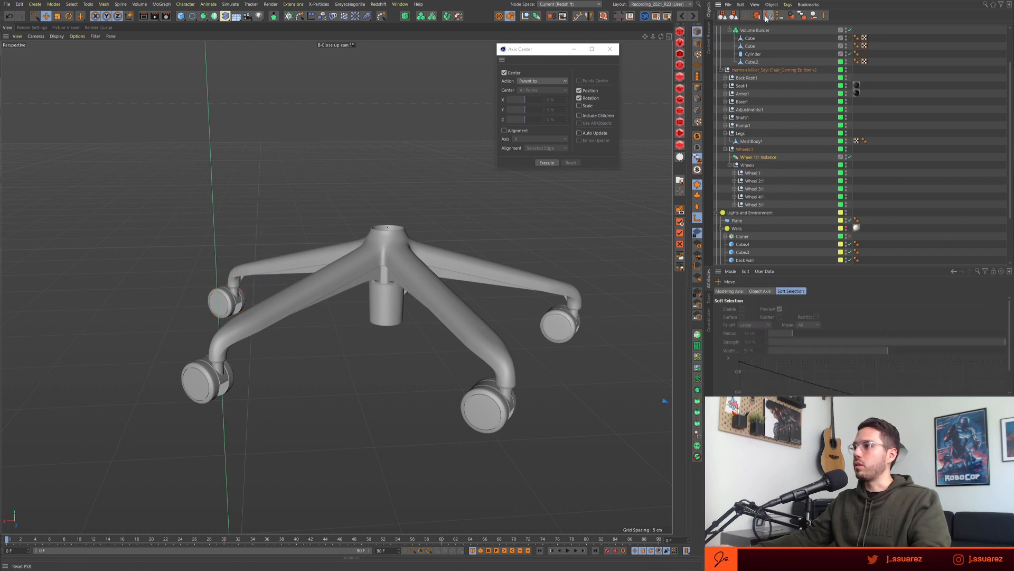
alt+drag(443, 308, 468, 313)
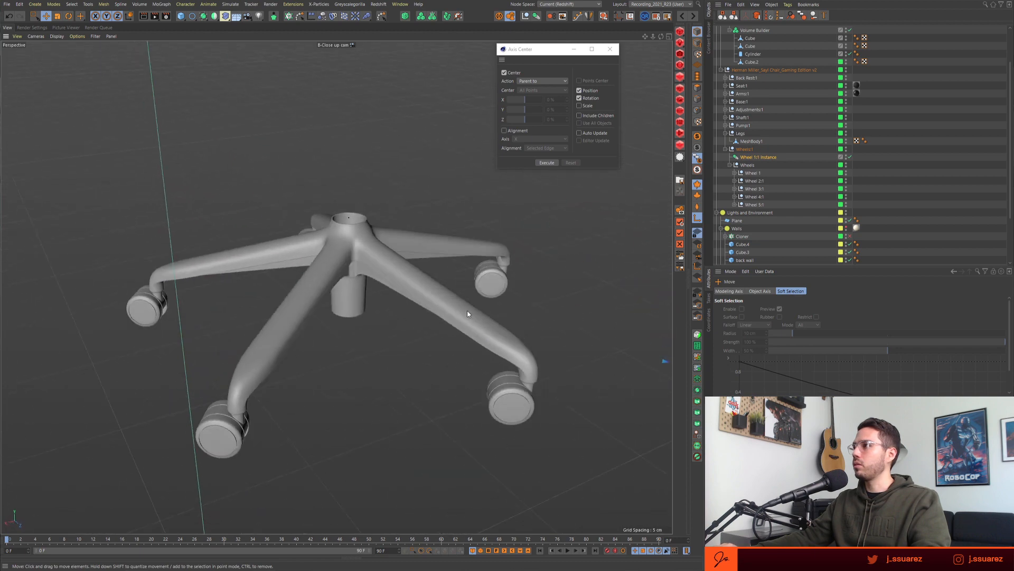
click(743, 149)
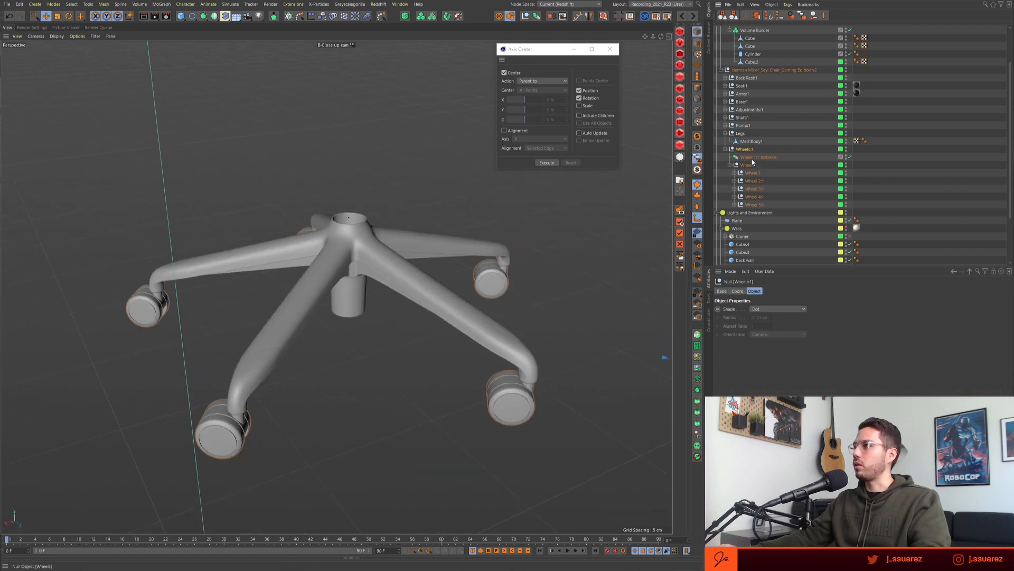
click(746, 158)
drag(746, 158, 752, 208)
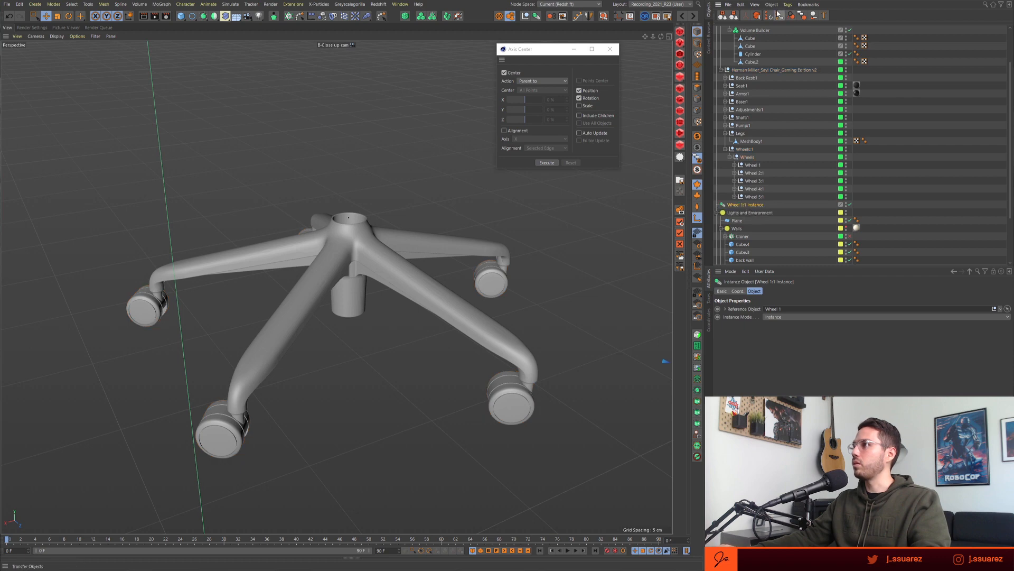
key(e)
alt+drag(573, 278, 405, 235)
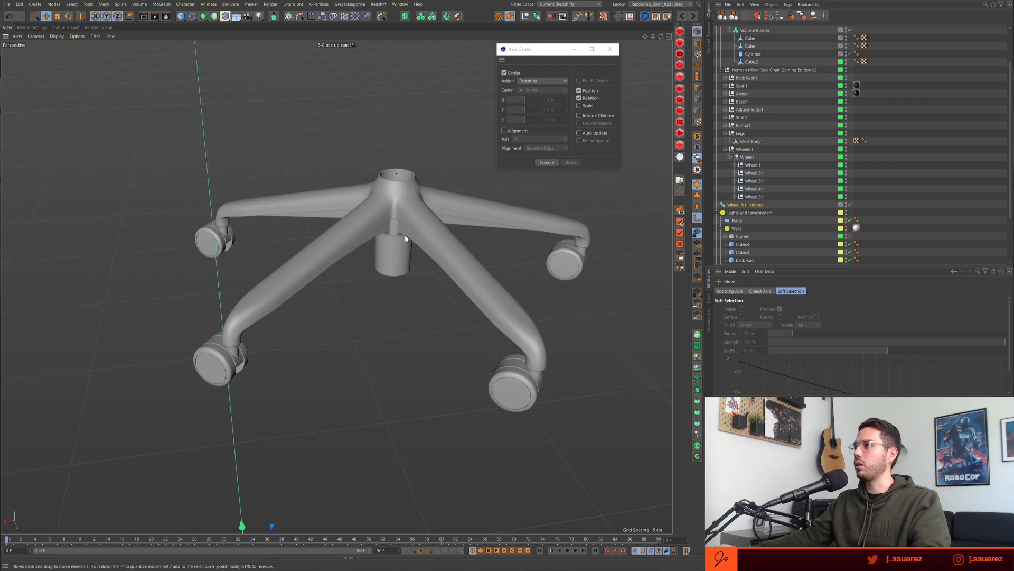
- Select the legs mesh and hide the caster wheels to expose the socket under a leg's end
click(749, 142)
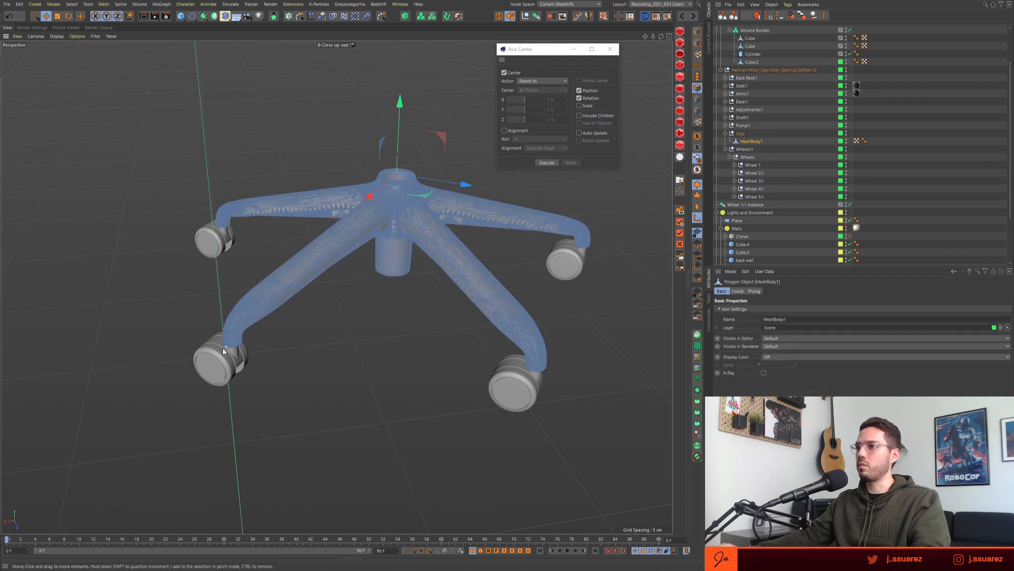
scroll(291, 339, up, 5)
alt+drag(249, 349, 268, 291)
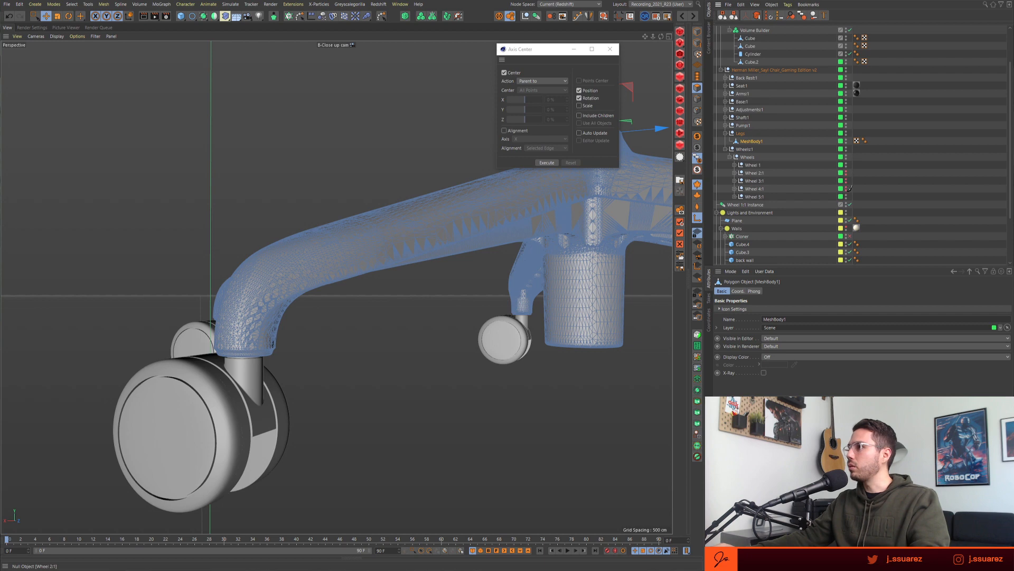
alt+drag(848, 195, 847, 196)
alt+drag(370, 241, 368, 199)
scroll(311, 259, up, 10)
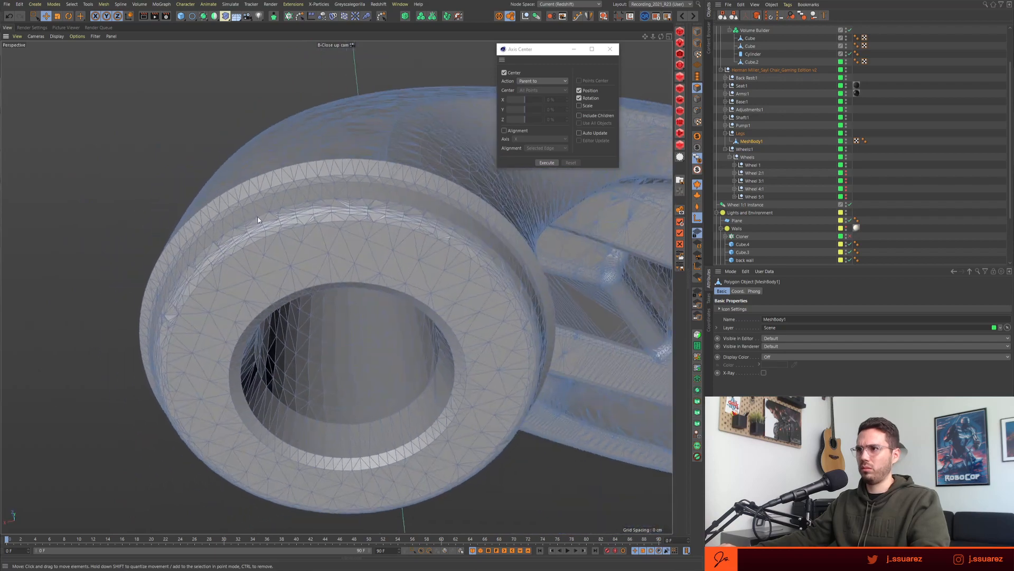
- Switch the legs mesh to edge editing and try to pick an edge on the leg socket's rim
alt+drag(258, 219, 258, 219)
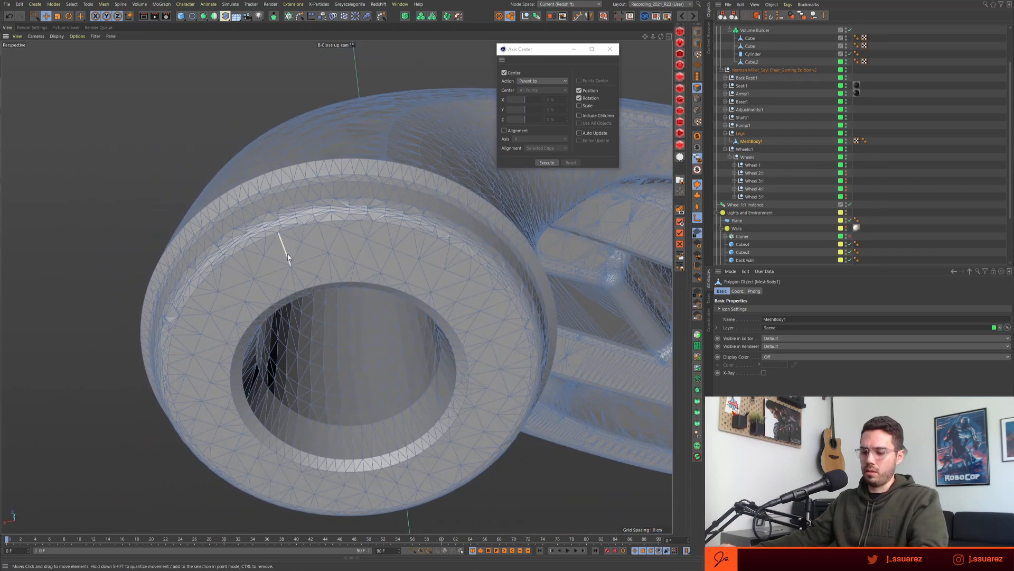
key(space)
key(space)
key(Return)
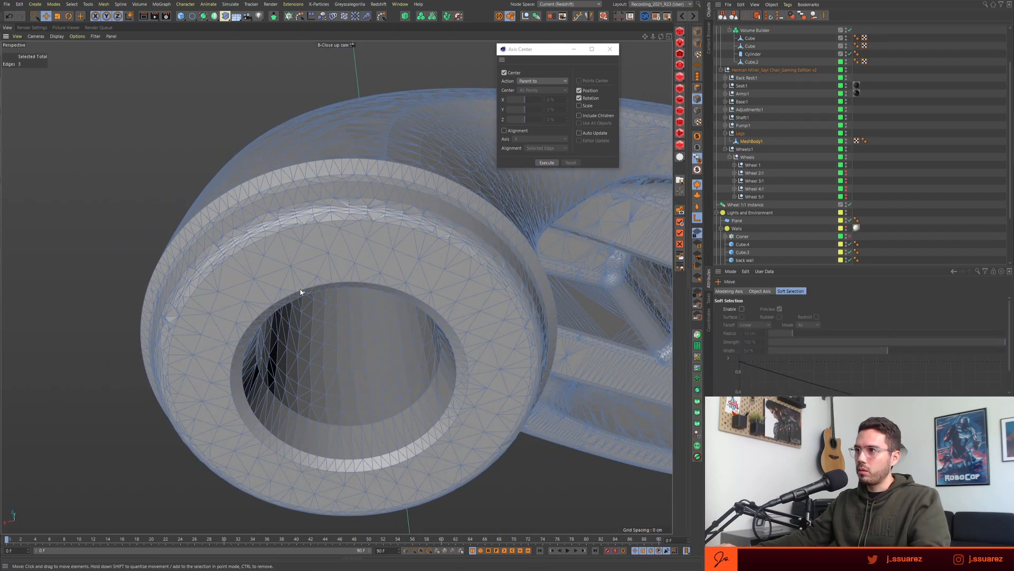
click(274, 286)
scroll(276, 310, up, 8)
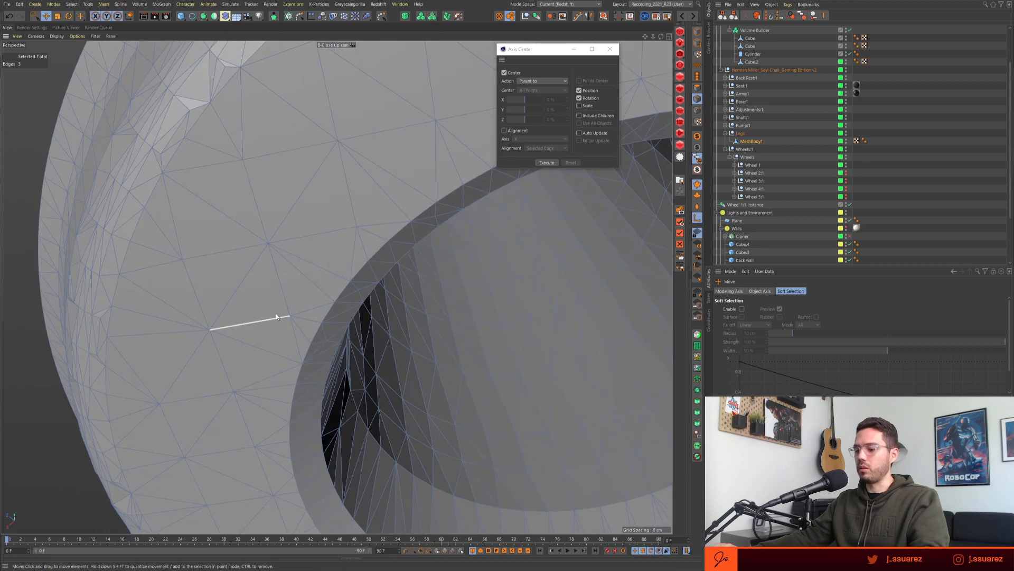
click(341, 293)
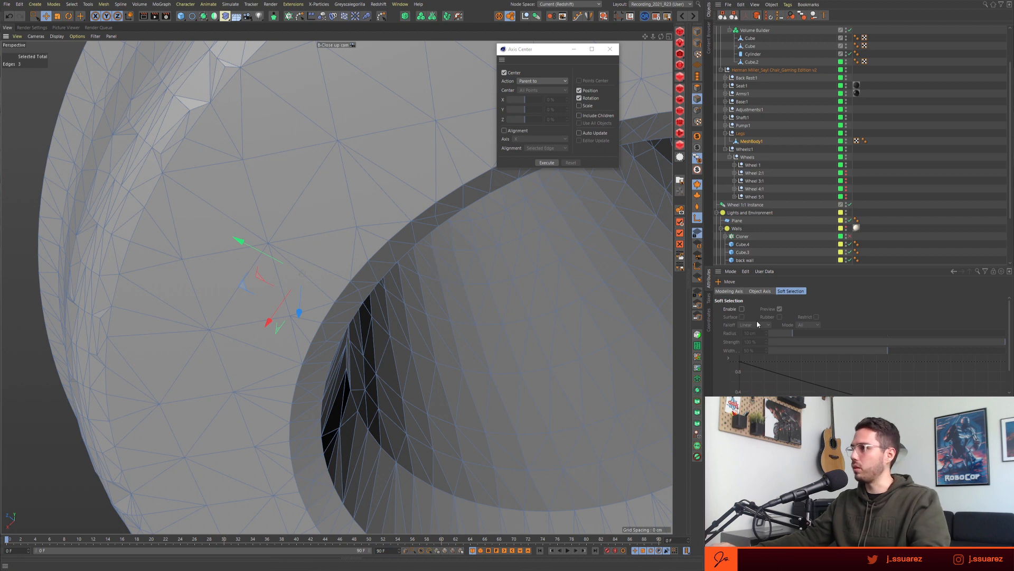
drag(790, 265, 790, 180)
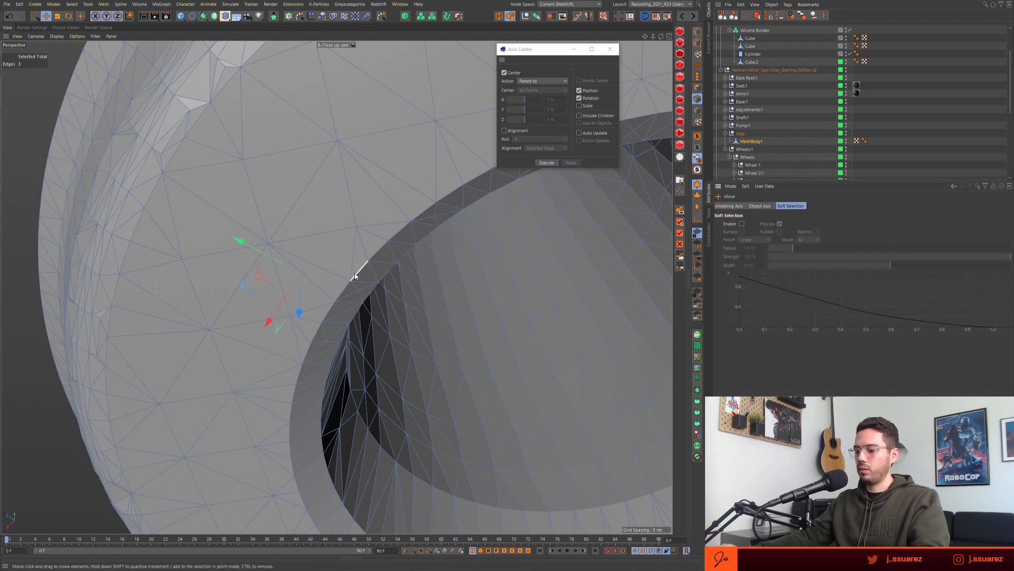
- Try to loop-select the rim of the leg socket's hole, and pick a single edge on its inner rim
key(u)
key(l)
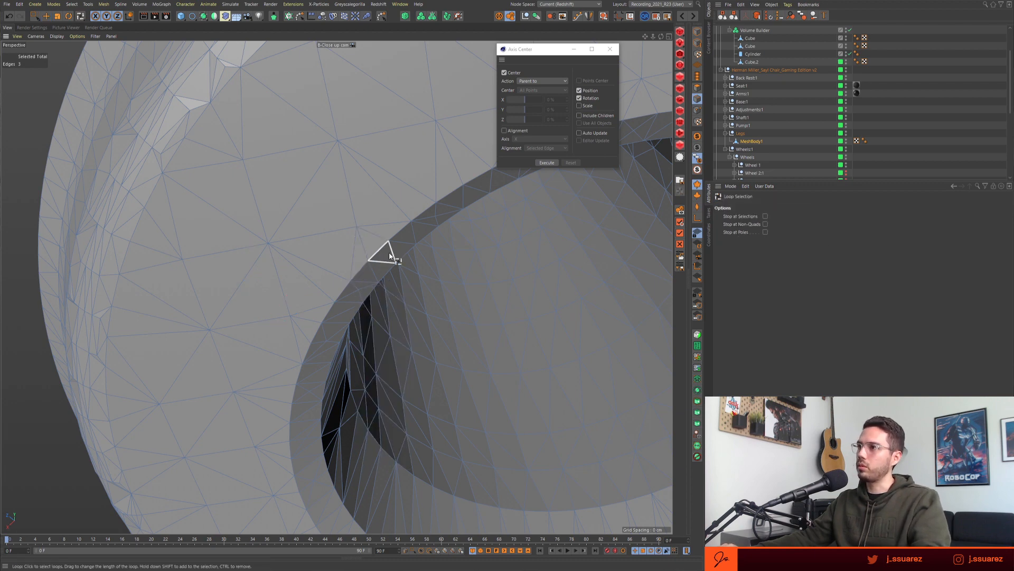
key(e)
scroll(380, 252, down, 3)
alt+drag(385, 245, 286, 158)
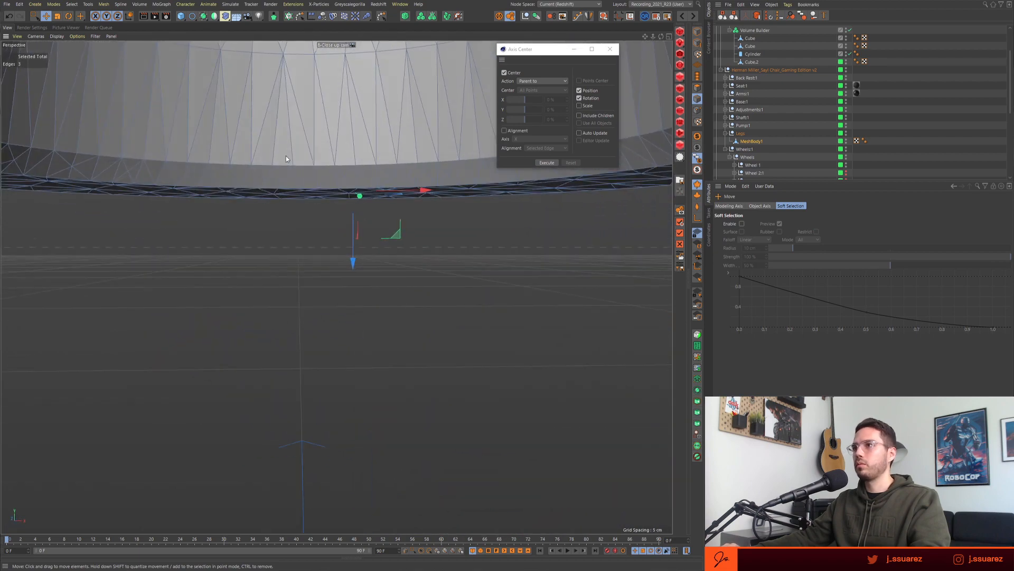
click(285, 165)
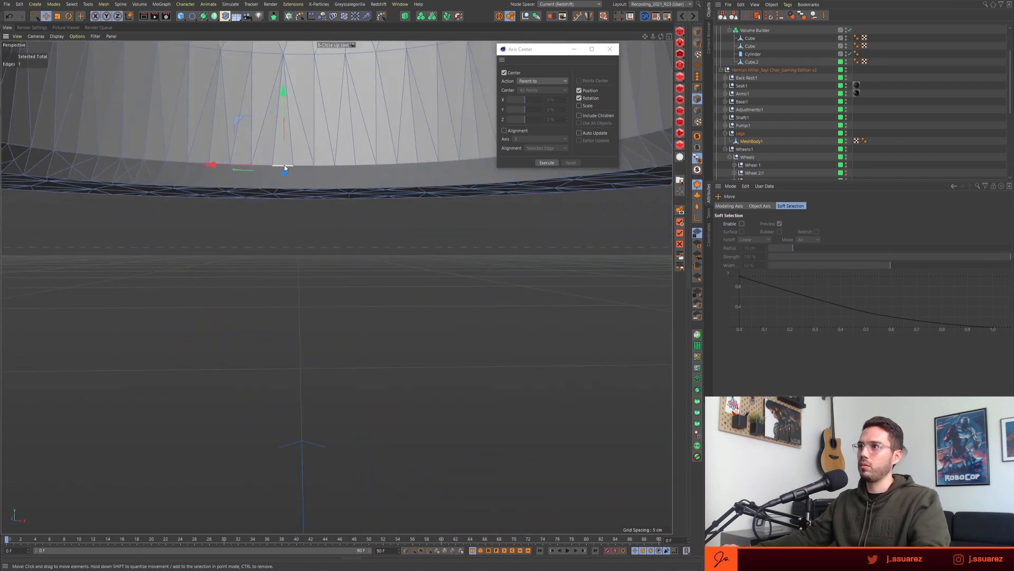
alt+drag(304, 171, 377, 167)
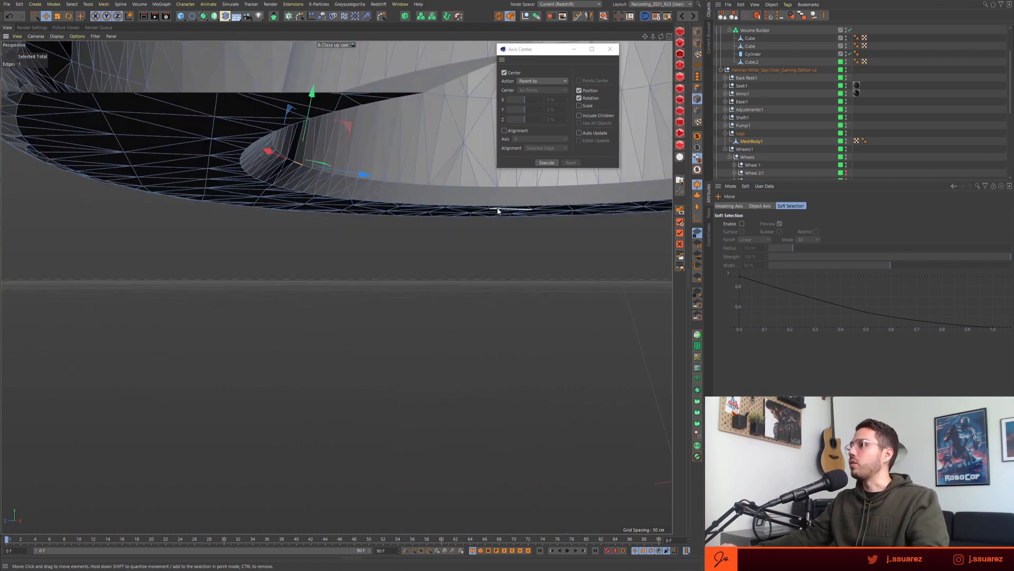
alt+drag(498, 211, 414, 264)
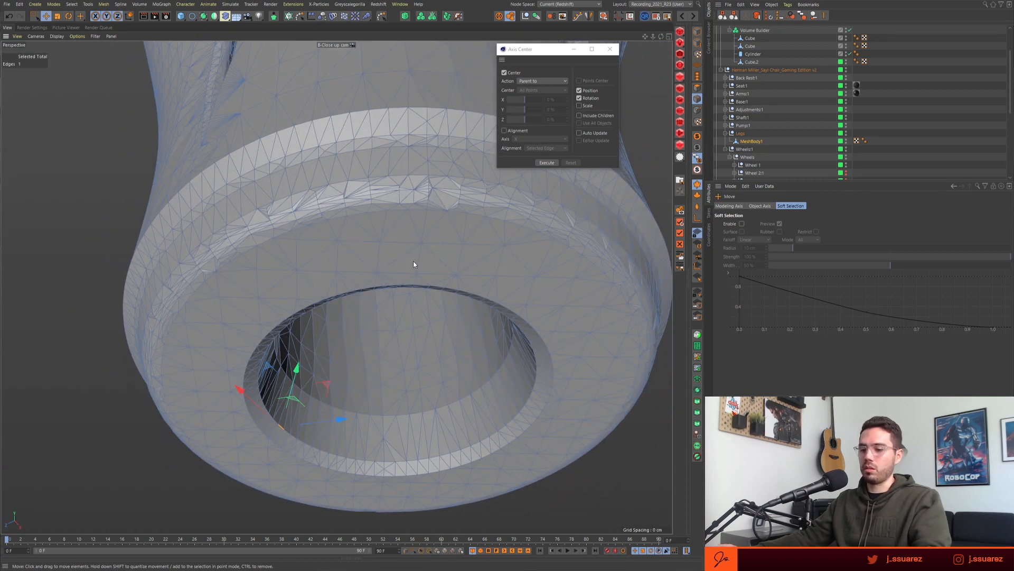
- Try a Phong Break Selection on the socket's underside polygons, overriding the Phong tag with a 139.5° angle and Use Edge Breaks off
key(Return)
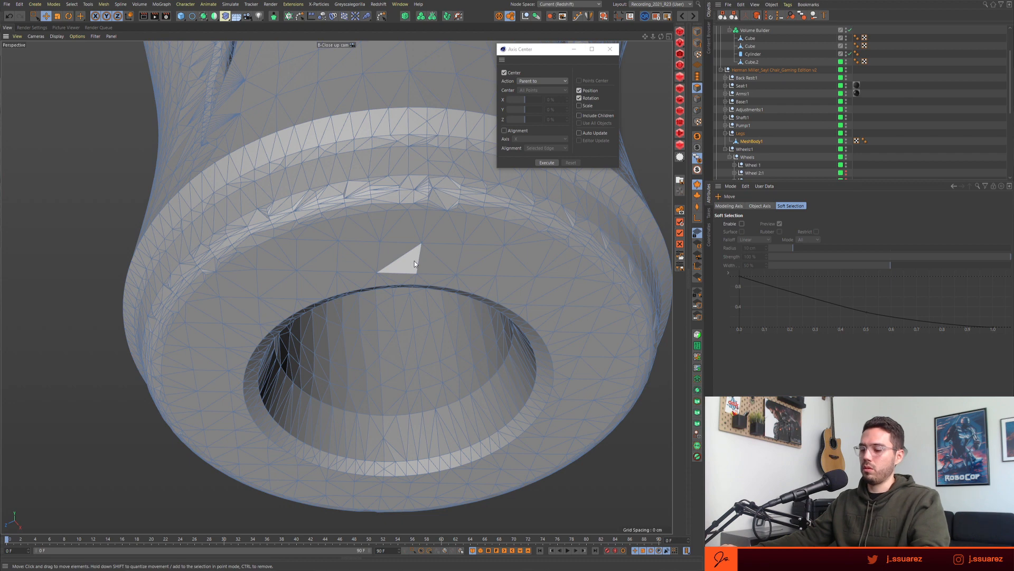
key(u)
key(n)
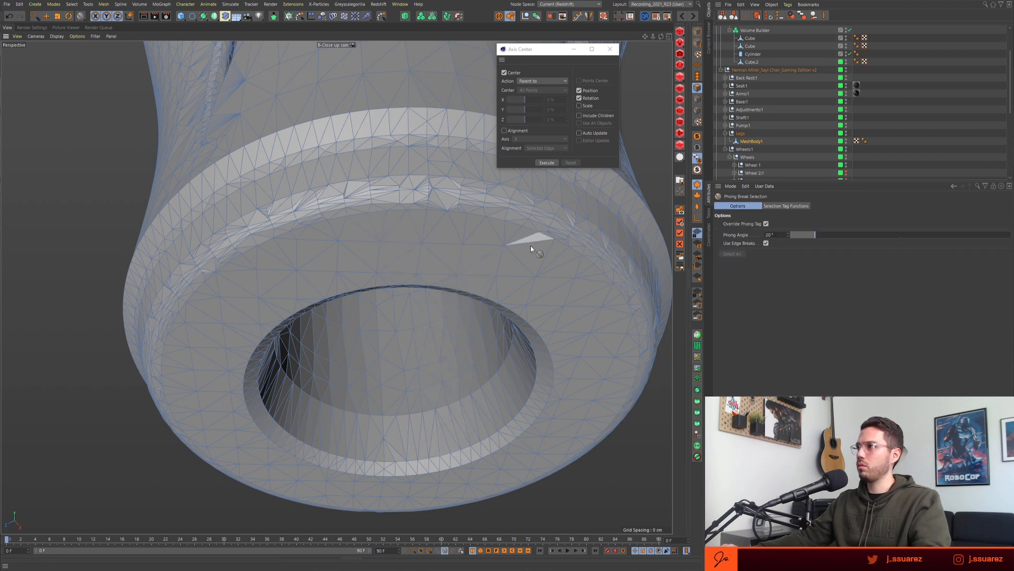
click(766, 224)
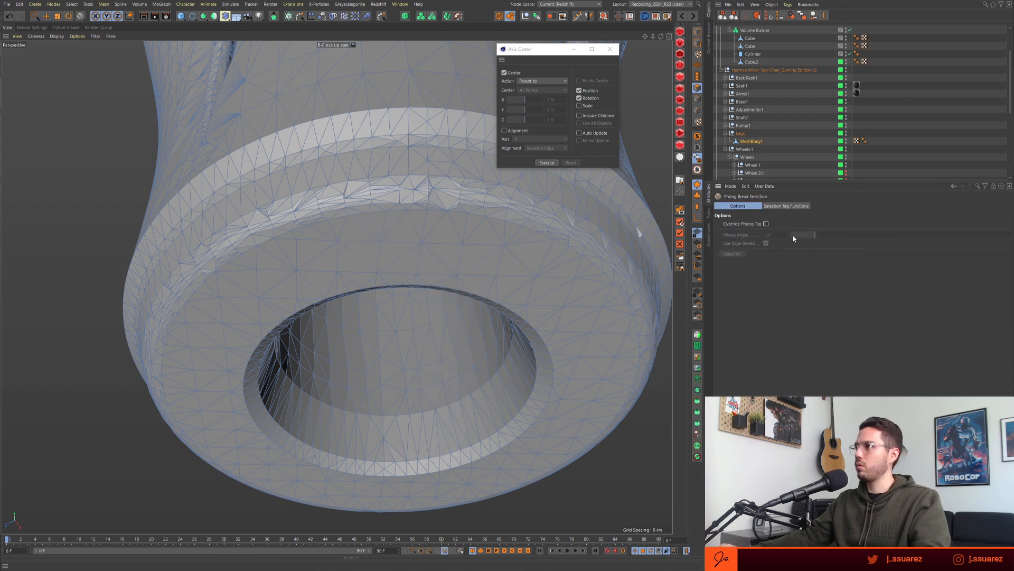
click(766, 224)
click(766, 243)
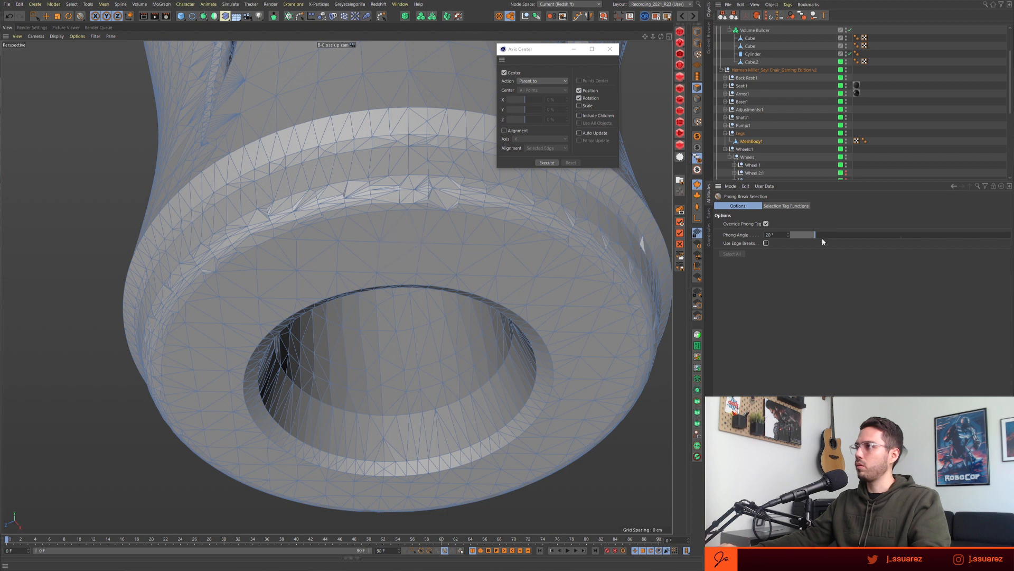
drag(901, 235, 963, 236)
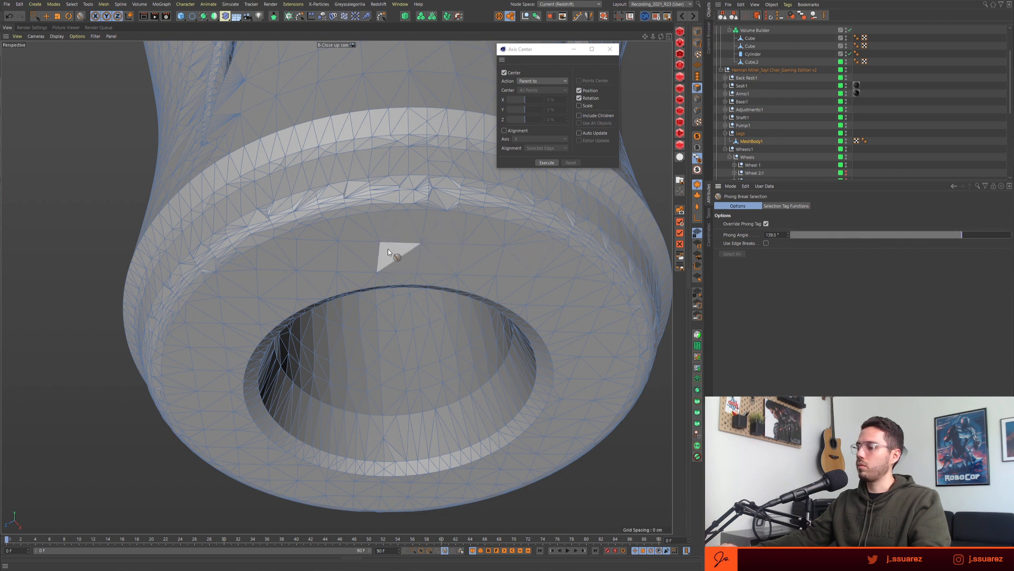
click(404, 248)
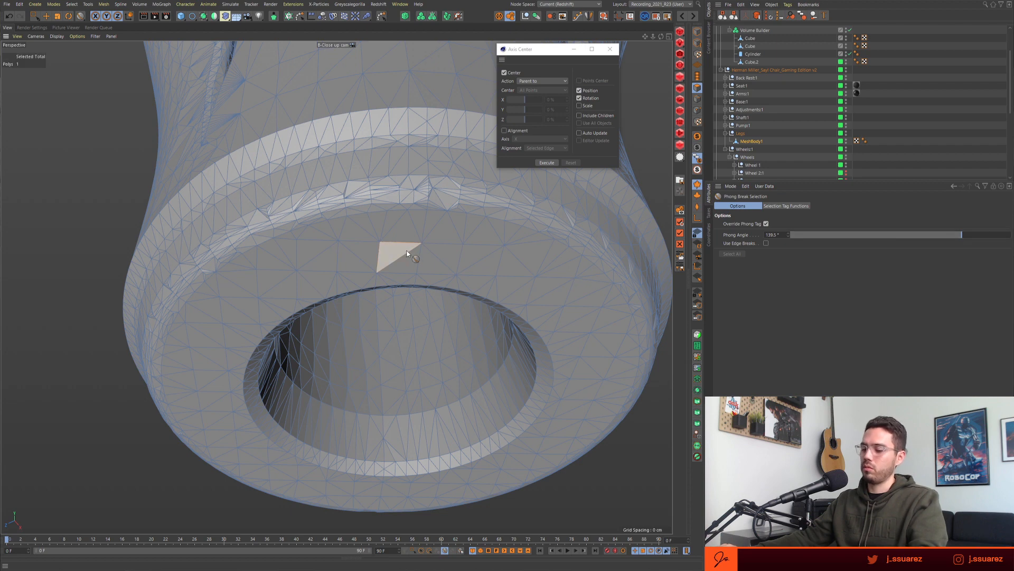
- Try to extend the picked polygon on the socket's underside with Select Connected
right_click(406, 253)
key(Escape)
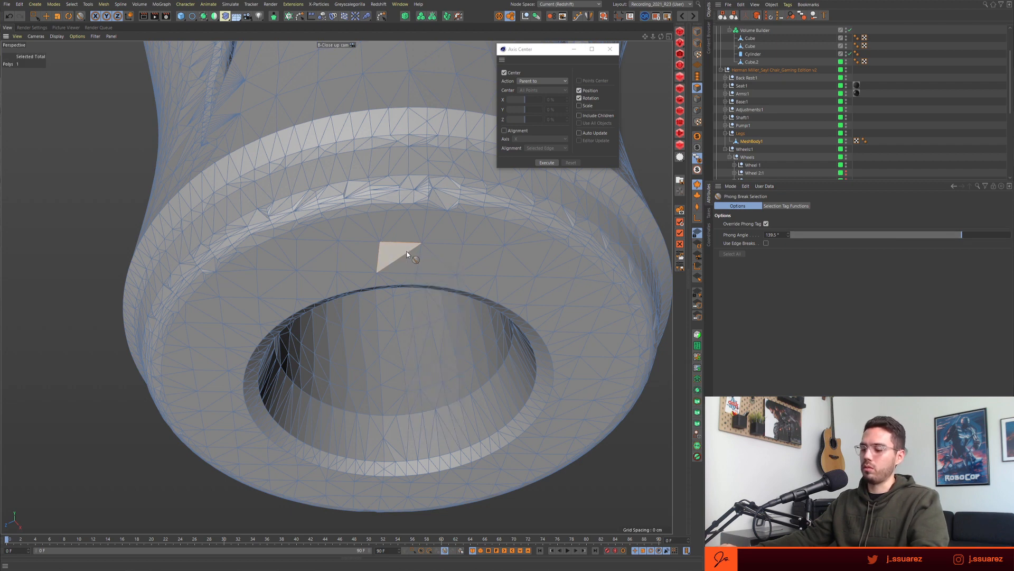
key(u)
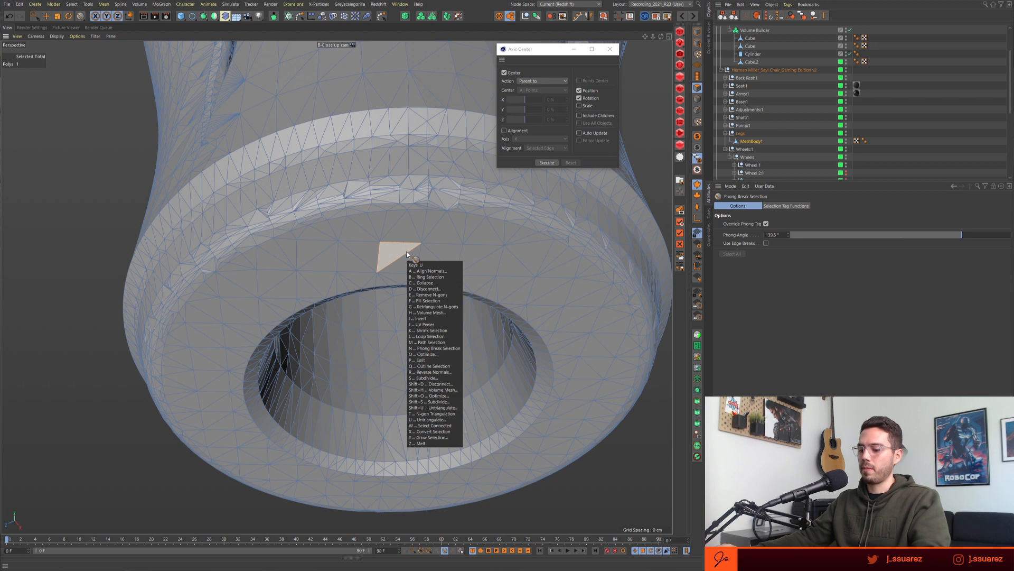
key(w)
alt+drag(411, 260, 399, 273)
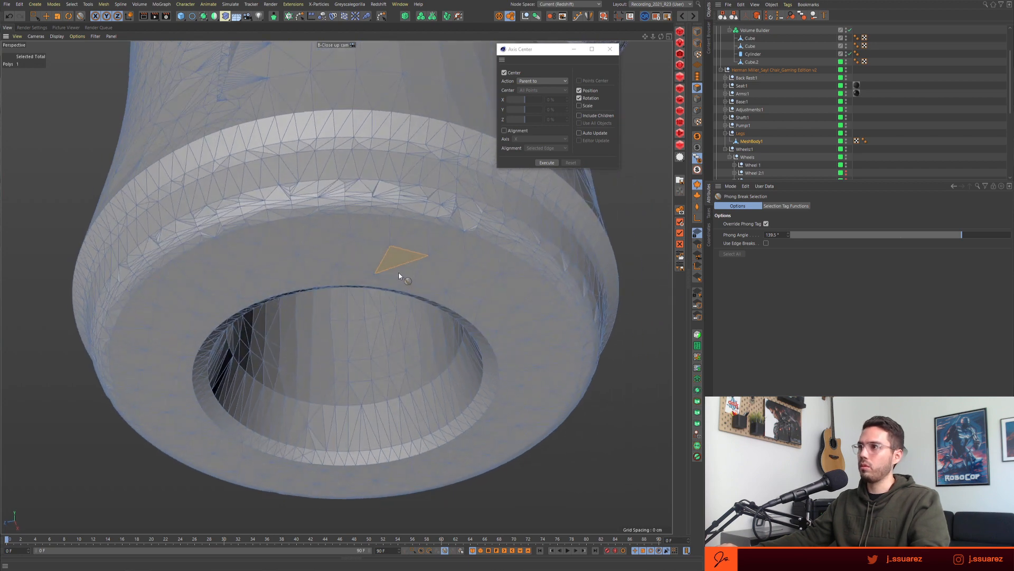
- Return to the Move tool, clear the polygon selection and target the legs mesh in the object hierarchy
key(e)
click(753, 142)
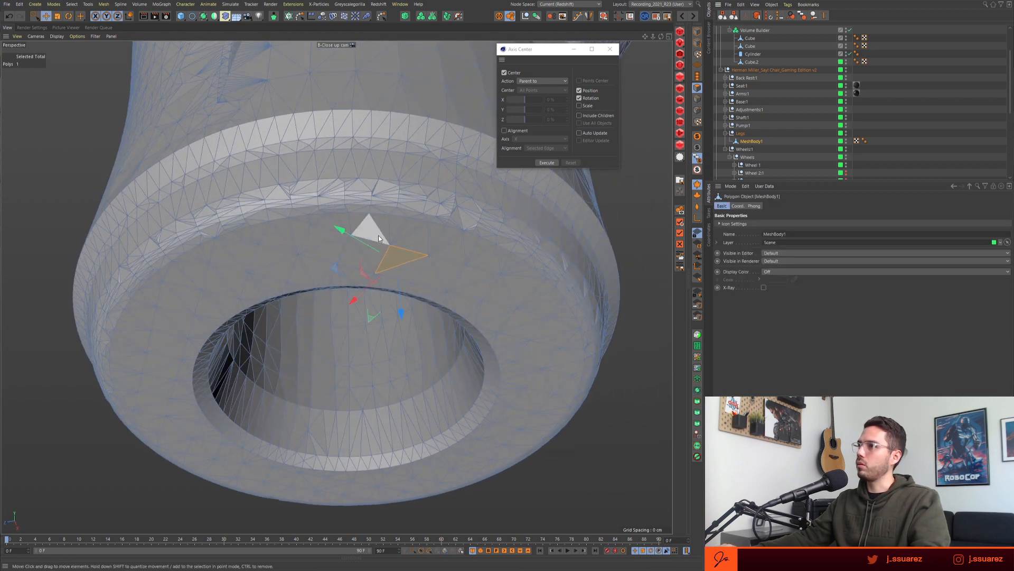
mouse_move(404, 312)
mouse_down()
mouse_move(408, 372)
mouse_move(400, 311)
mouse_up()
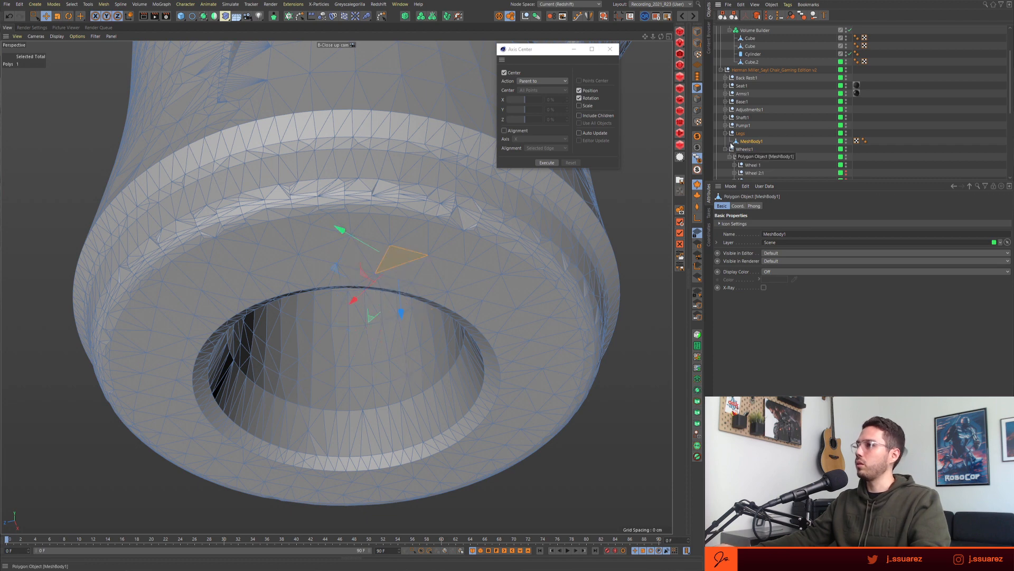
key(ctrl+a)
click(775, 143)
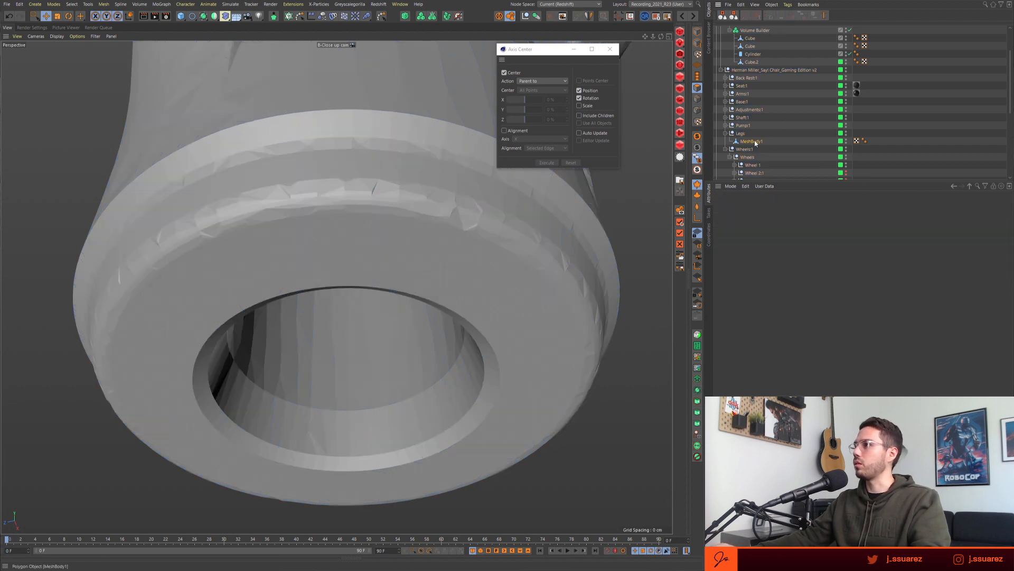
- Clear the polygon selection on the legs mesh and run Optimize on the whole mesh
click(756, 141)
click(303, 268)
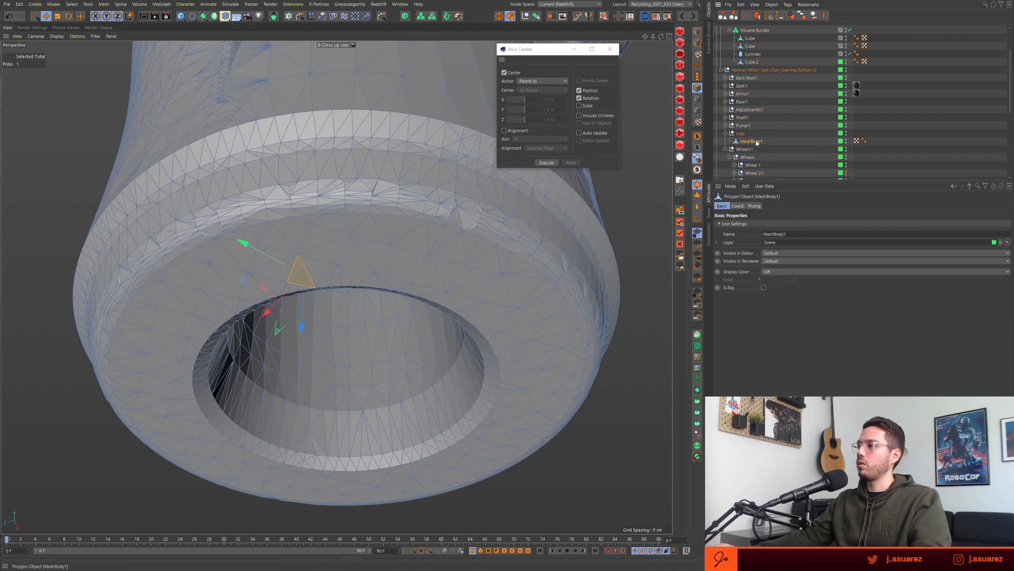
scroll(397, 274, down, 8)
alt+drag(356, 298, 392, 274)
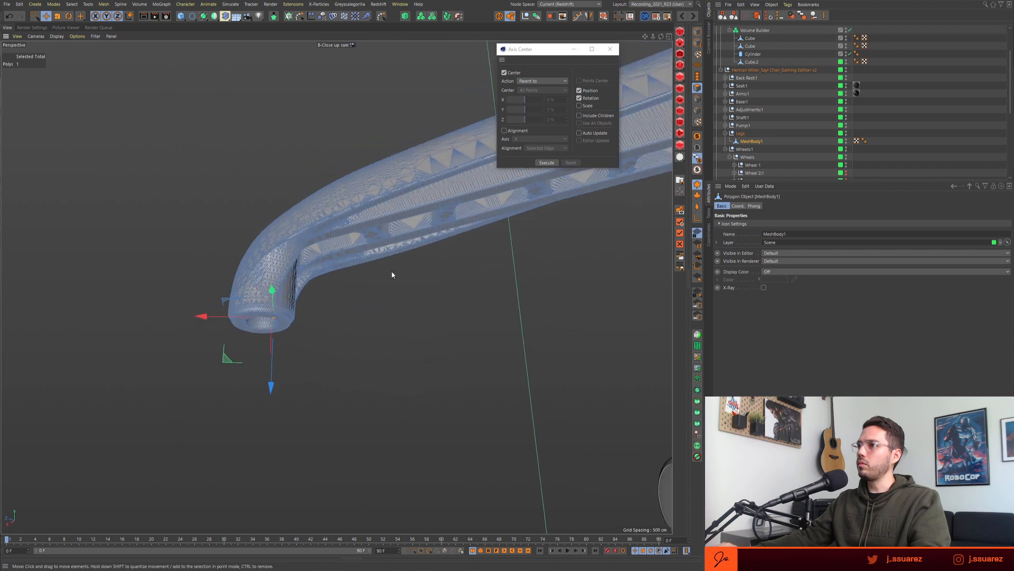
alt+middle_drag(465, 207, 224, 299)
key(Return)
scroll(321, 272, down, 5)
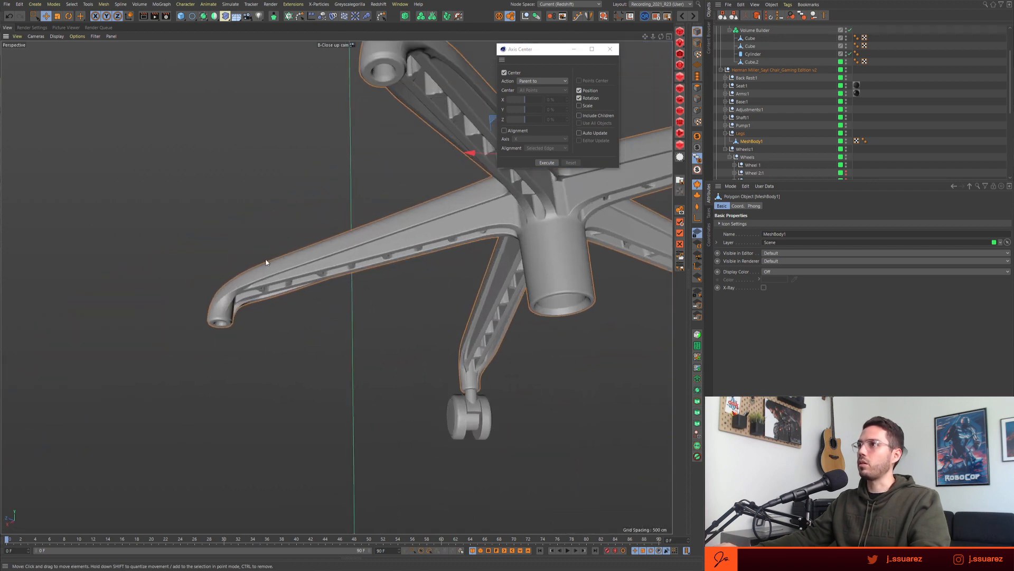
right_click(323, 264)
key(Escape)
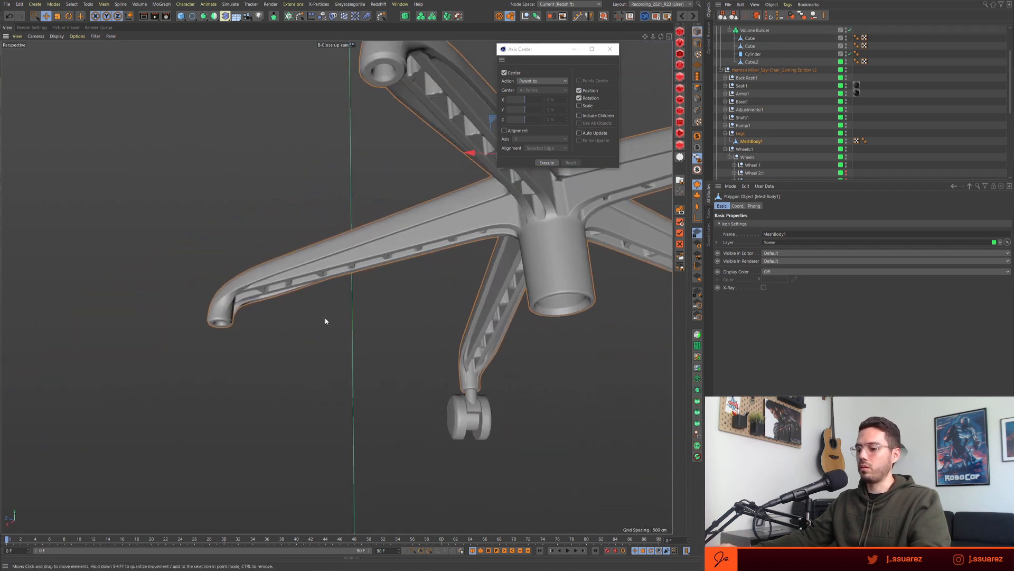
key(Return)
click(279, 367)
right_click(297, 360)
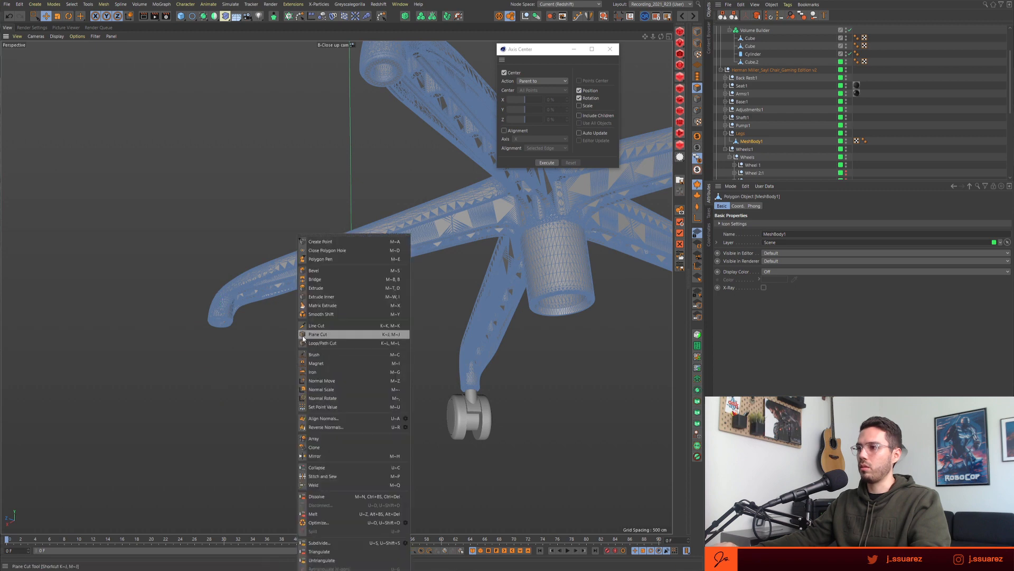
click(351, 522)
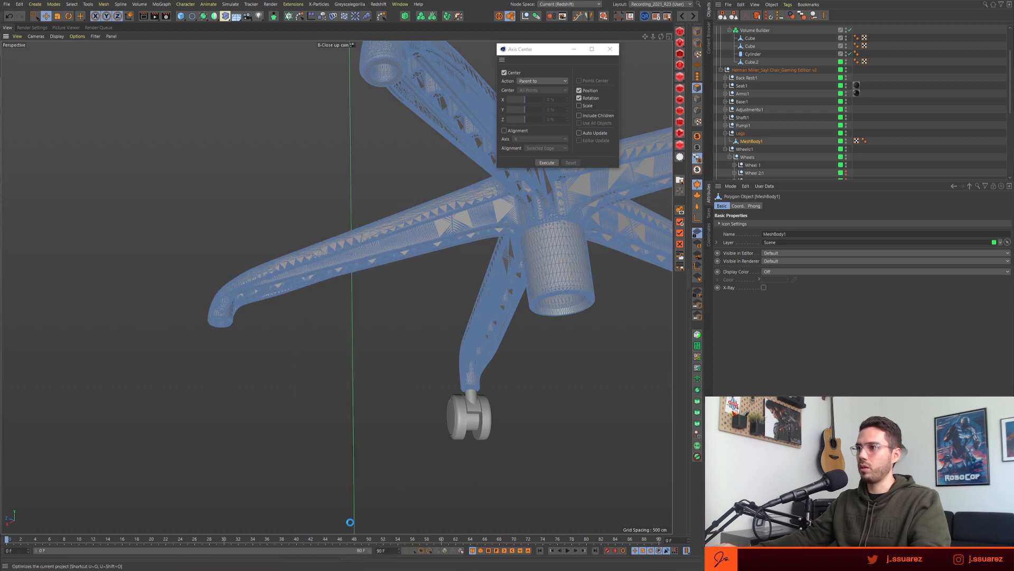
- Select the leg socket's flat underside ring with Phong Break Selection at a 3.4° angle, and align the workplane to it
alt+right_drag(224, 317, 431, 301)
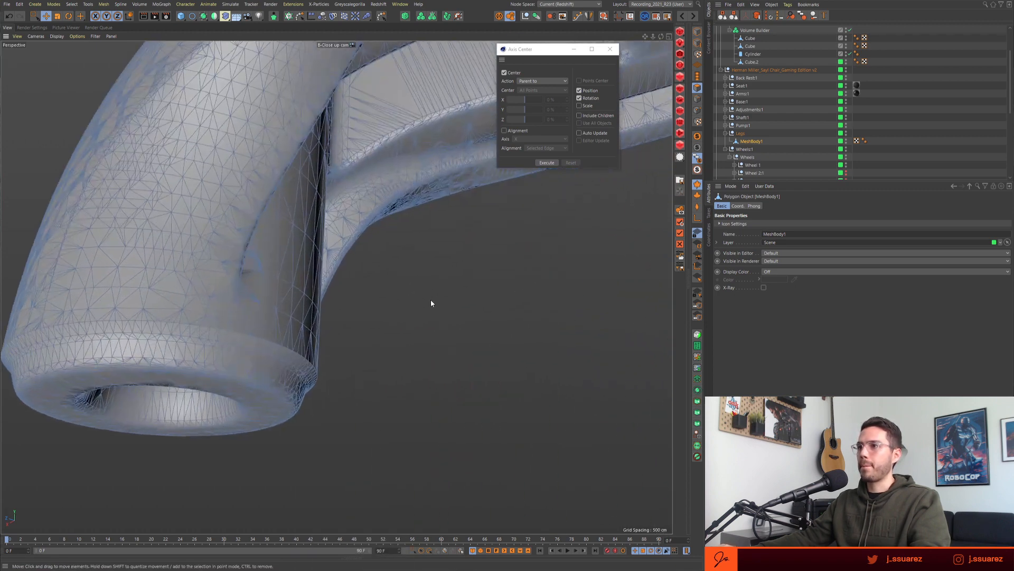
key(ctrl+a)
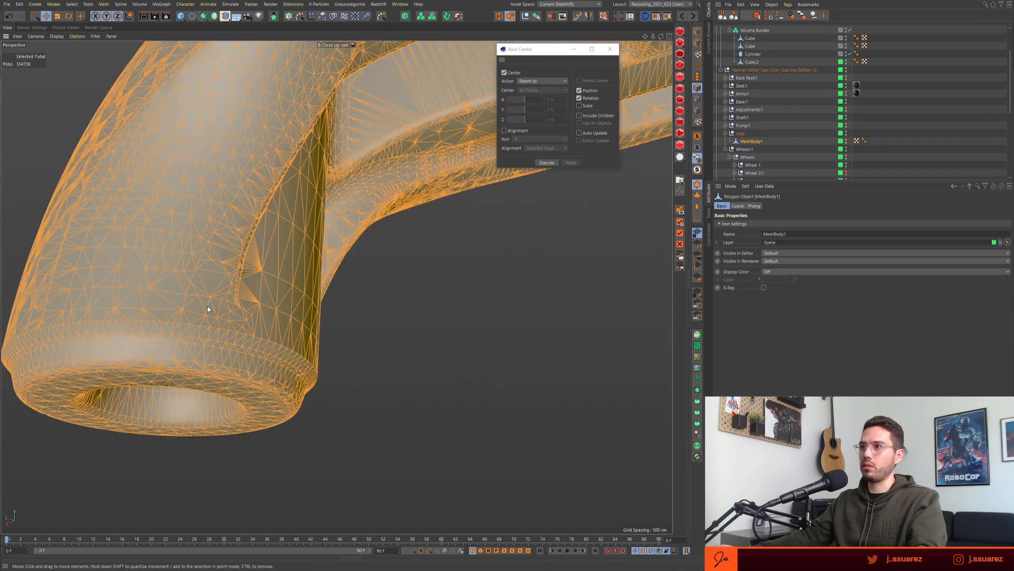
alt+drag(184, 381, 280, 381)
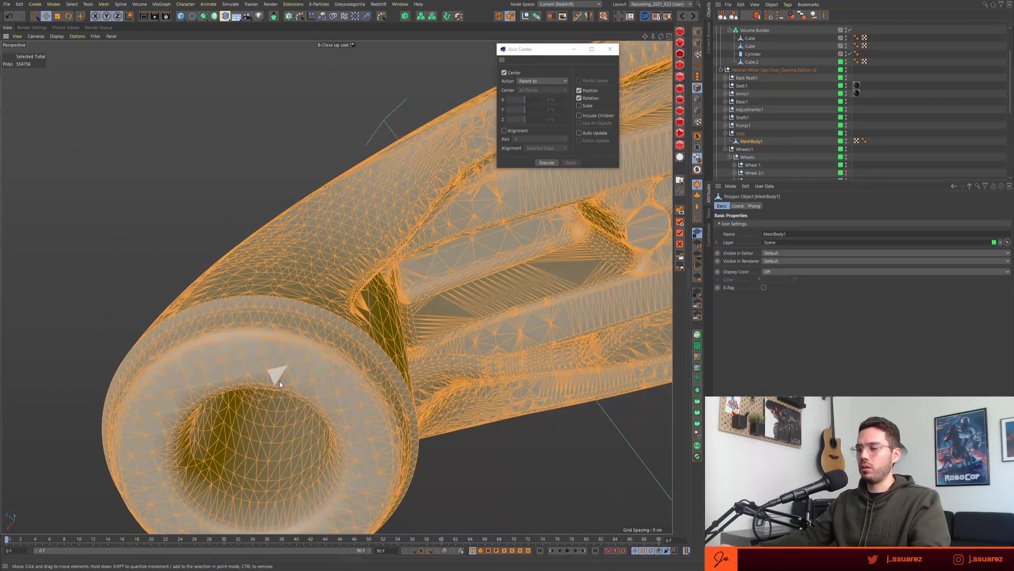
alt+right_drag(280, 381, 300, 381)
key(u)
key(n)
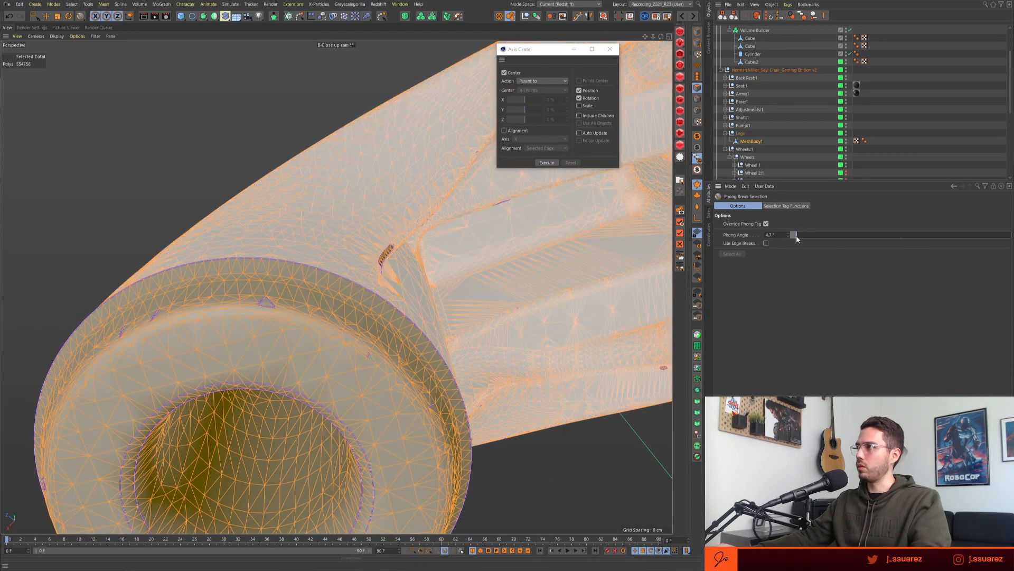
drag(797, 236, 794, 236)
click(284, 373)
alt+drag(271, 375, 312, 364)
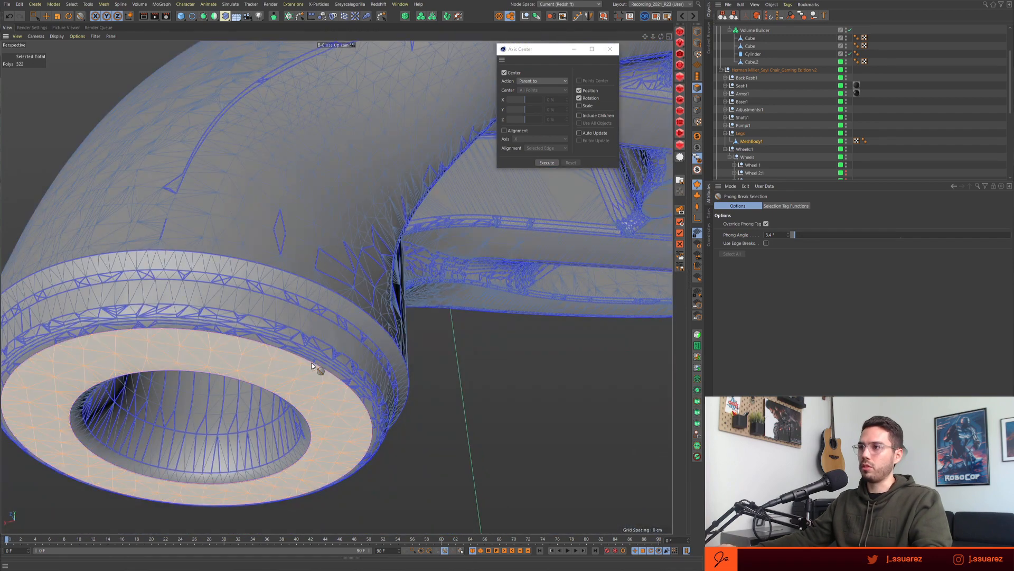
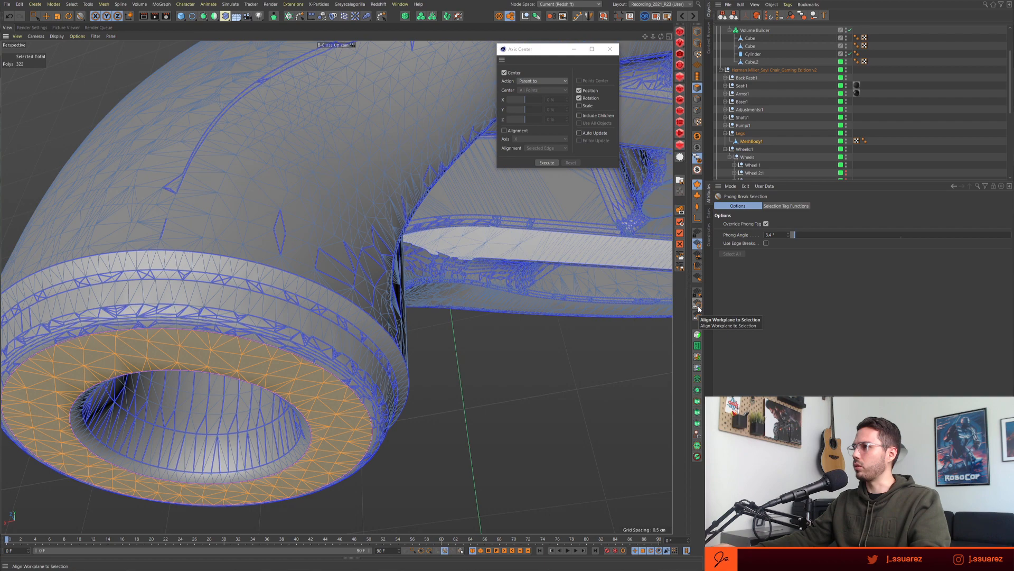
click(698, 307)
alt+drag(196, 411, 260, 365)
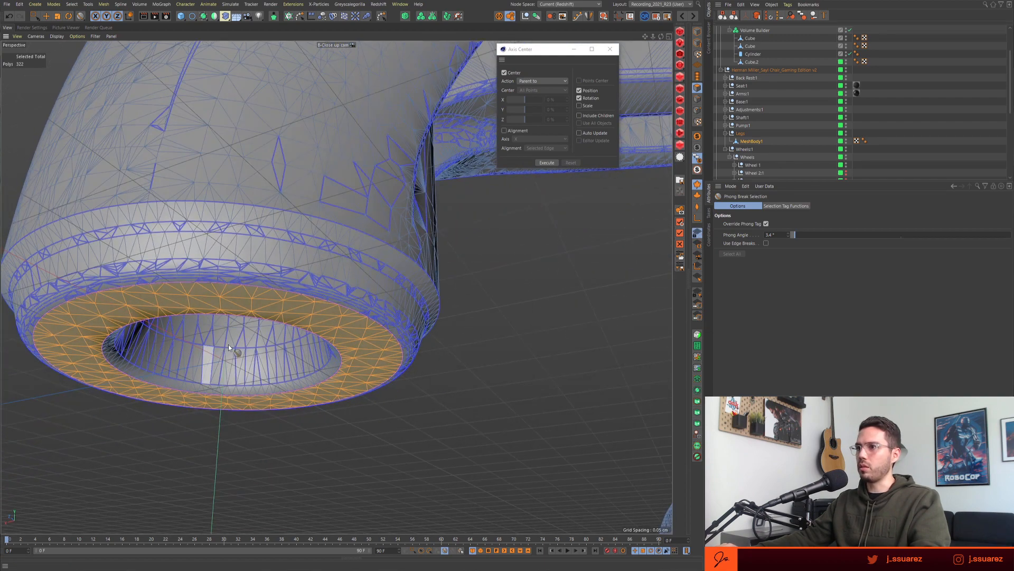
- Delete the existing Wheel 1:1 Instance object from the hierarchy
scroll(774, 127, down, 4)
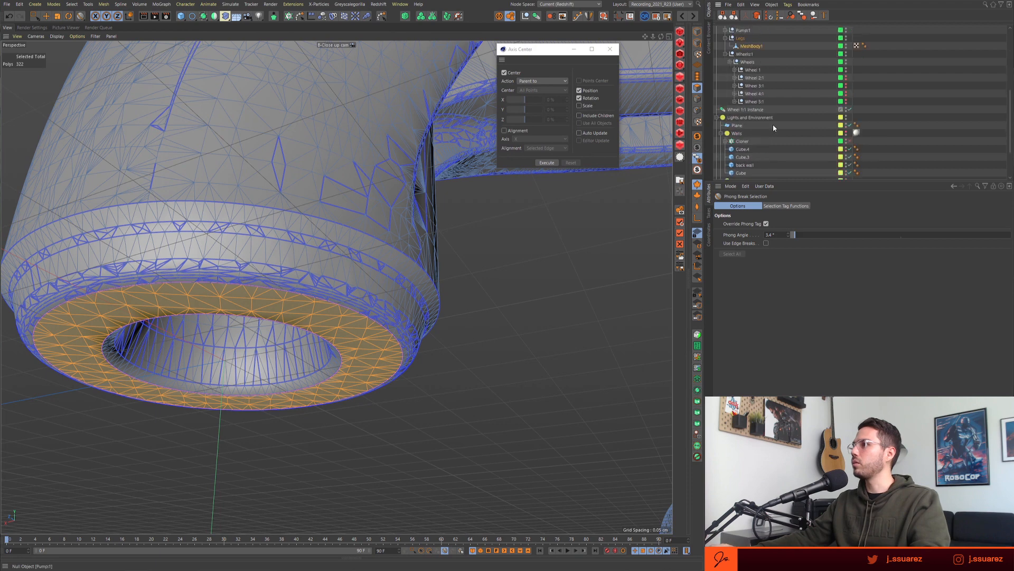
click(747, 111)
key(e)
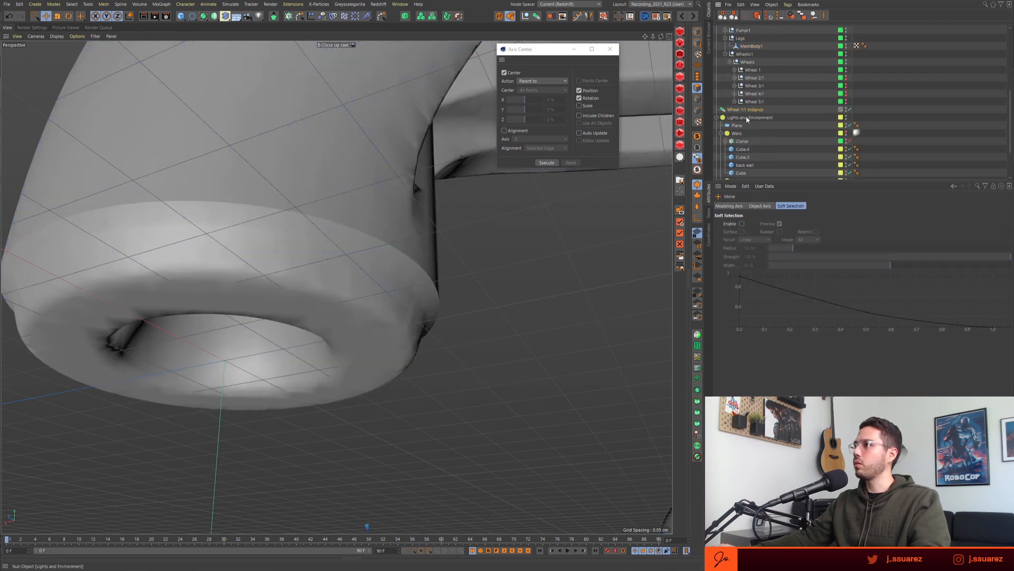
click(742, 111)
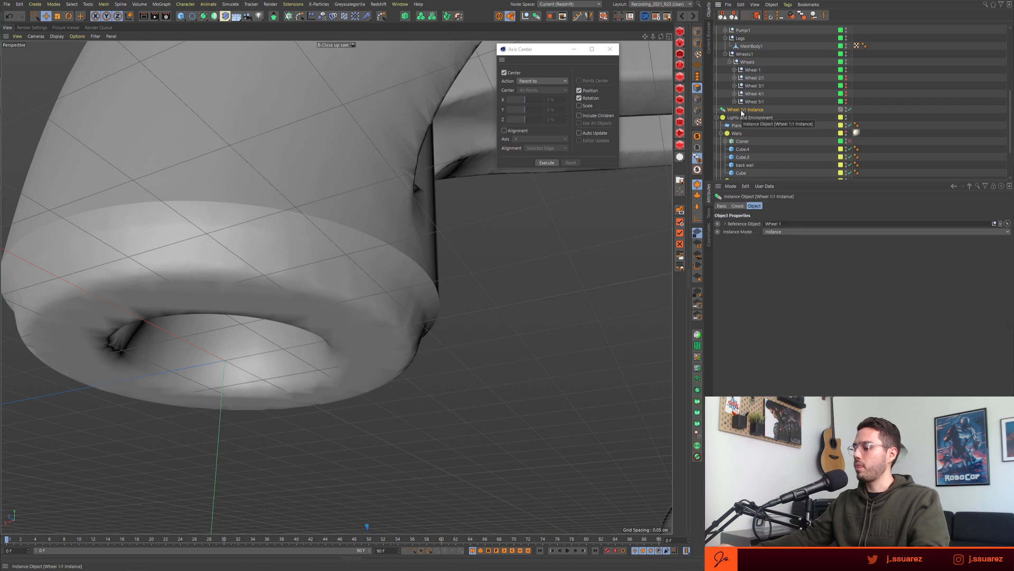
key(Delete)
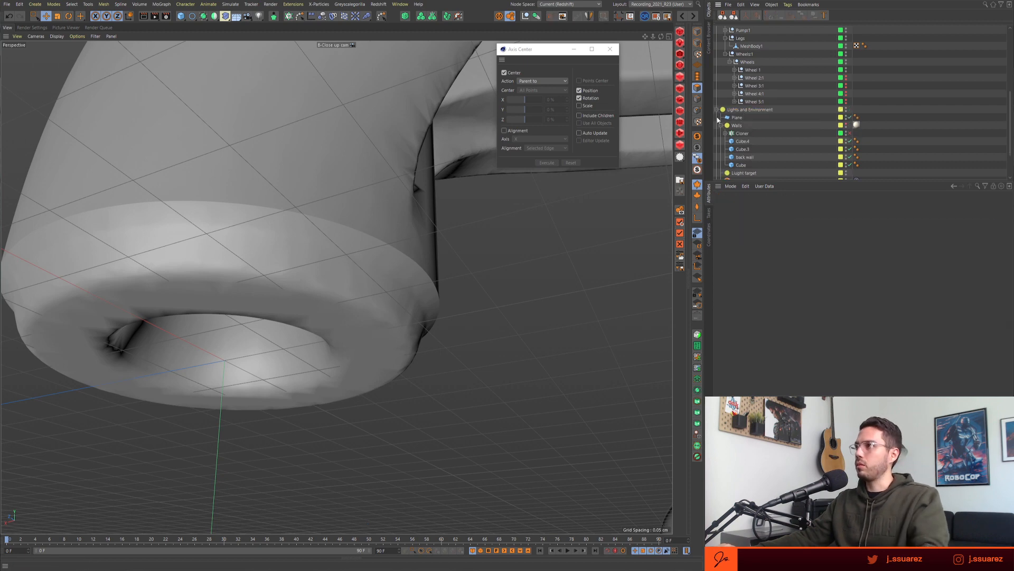
- Create a fresh instance of the Wheel 1 null and ready it for moving
click(753, 70)
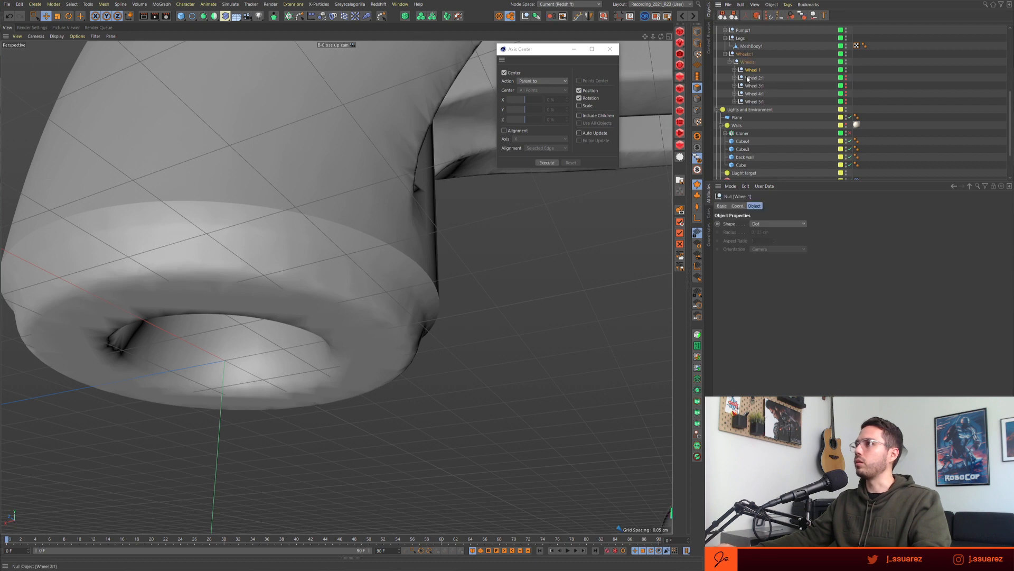
click(748, 47)
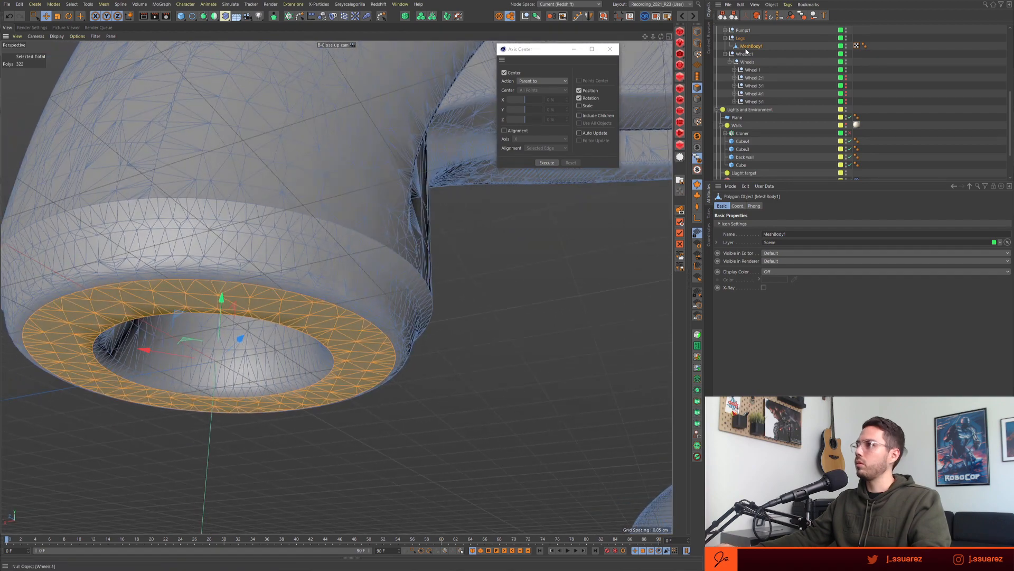
click(774, 70)
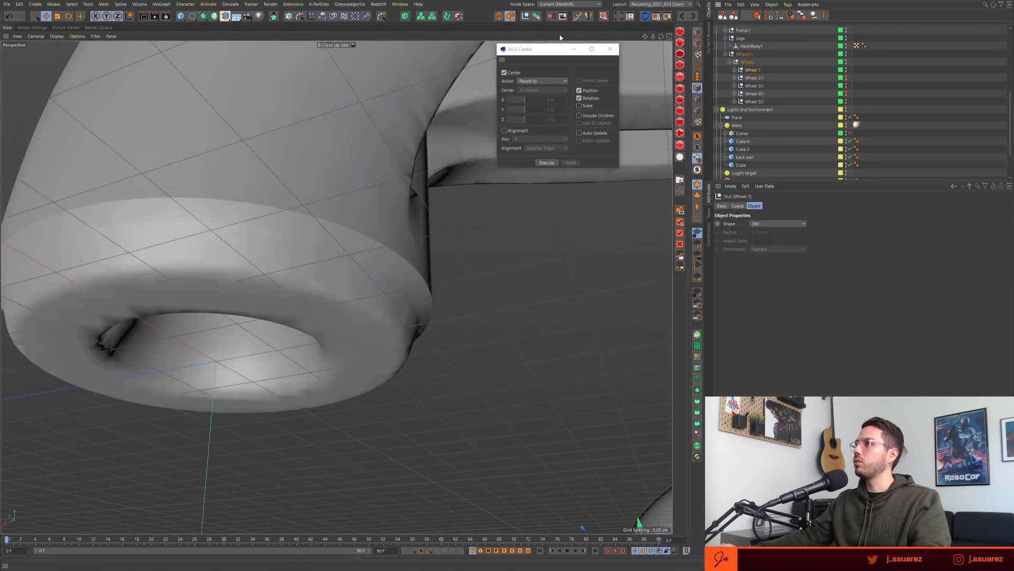
click(535, 16)
key(e)
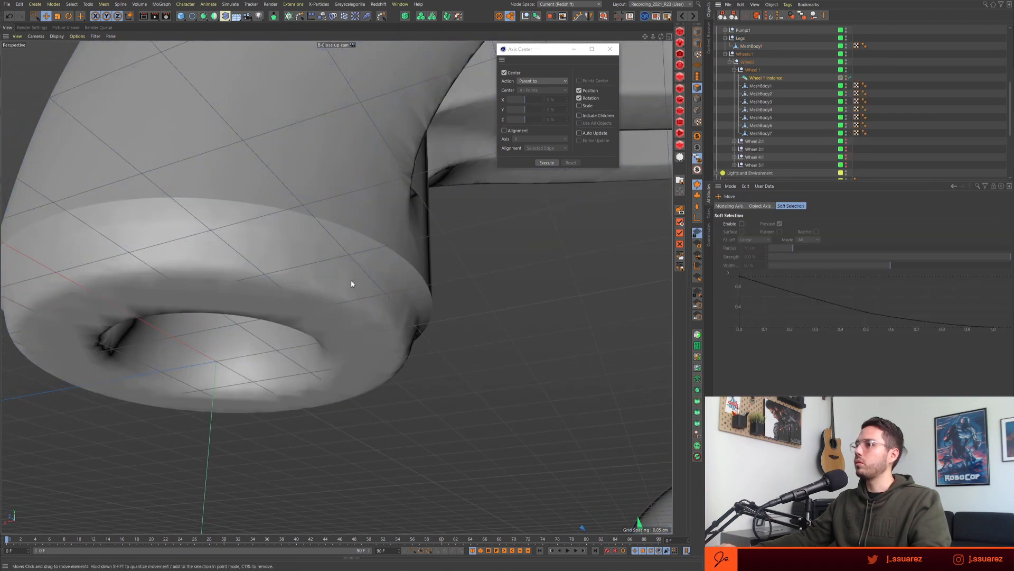
- Show the chair base in a full-size Top view and move the Axis Center window clear of the viewport
alt+right_drag(351, 280, 180, 302)
alt+drag(180, 302, 313, 368)
middle_click(328, 190)
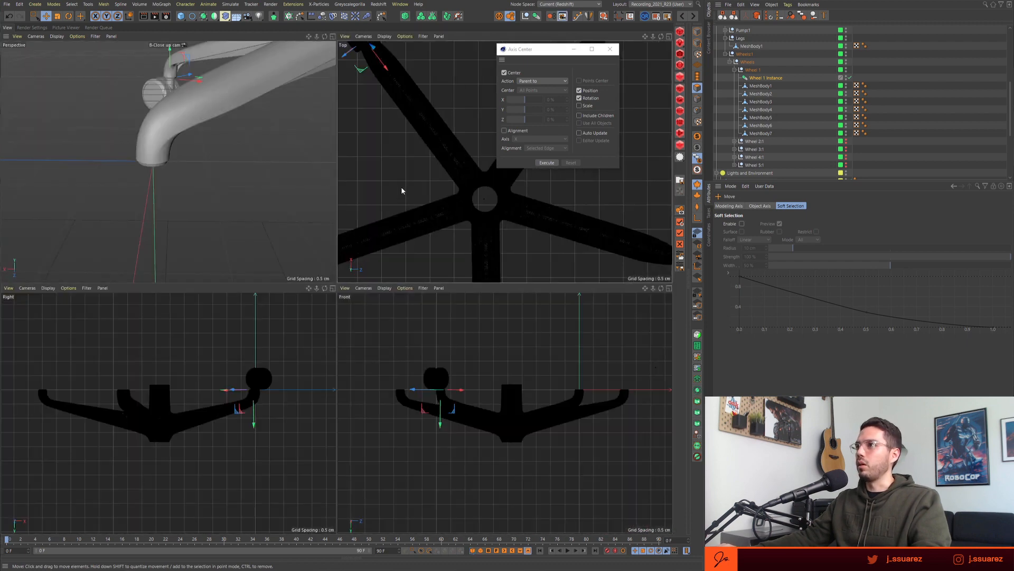
scroll(401, 187, down, 3)
drag(526, 53, 905, 52)
middle_click(375, 242)
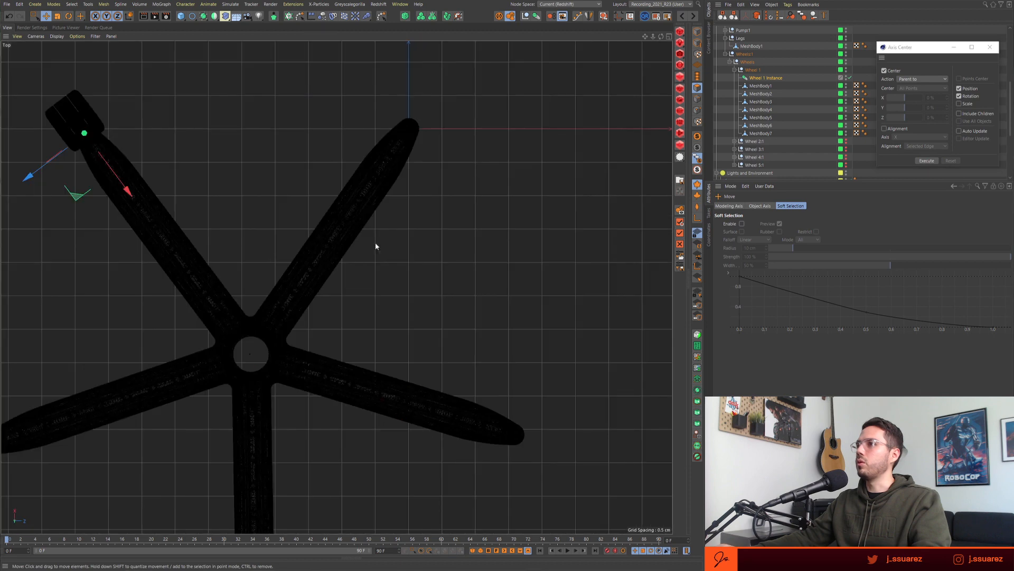
- Try to shift the Wheel 1 instance across to the neighbouring leg in the Top view
scroll(507, 233, up, 3)
drag(309, 173, 216, 484)
key(ctrl+z)
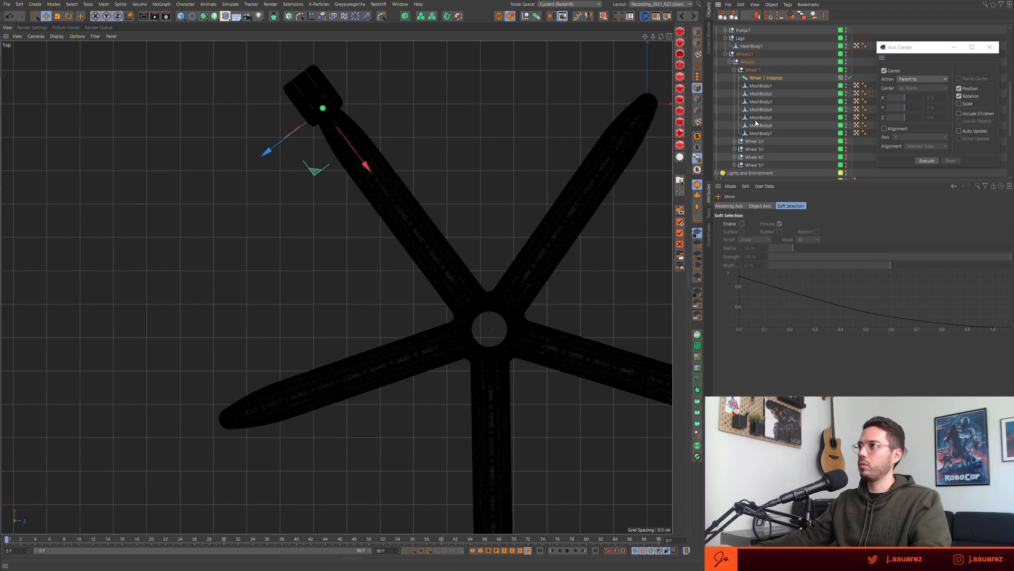
- With the Legs and Wheels hierarchies included in the solo view, move the Wheel 1 instance to the adjacent leg's end and check it in perspective
click(749, 38)
middle_click(742, 55)
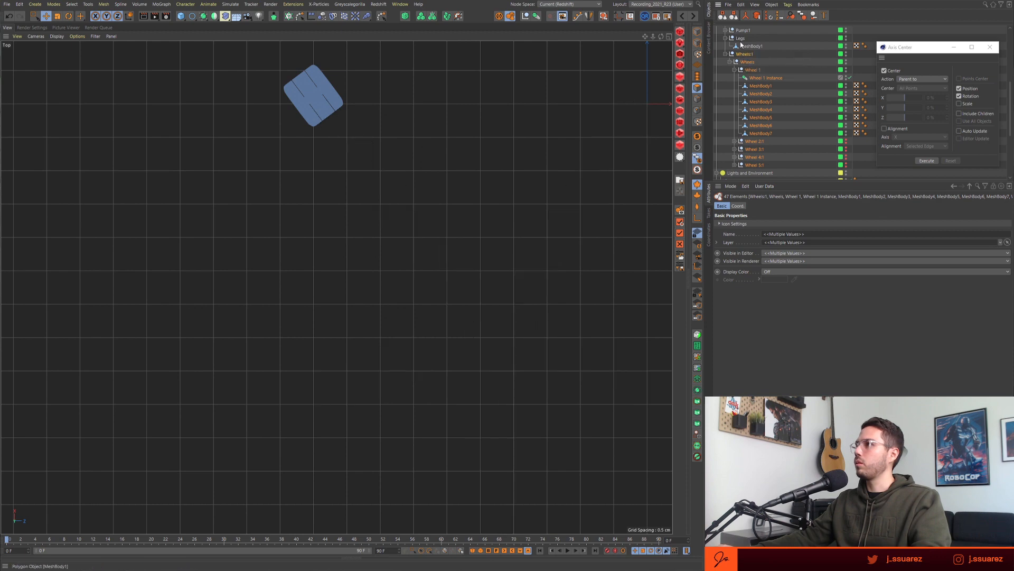
shift+click(741, 41)
click(773, 77)
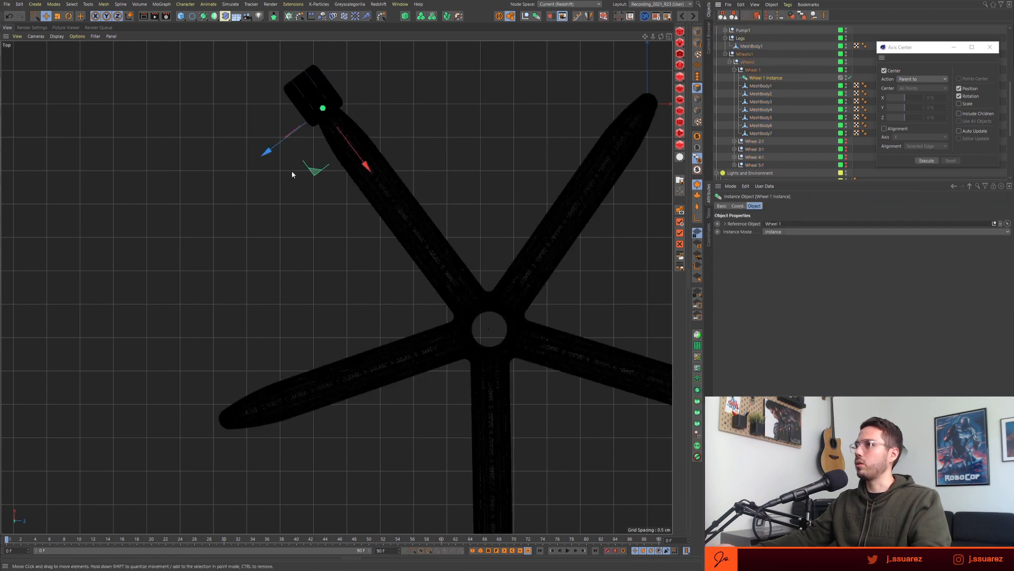
drag(313, 166, 227, 478)
middle_click(407, 193)
middle_click(228, 187)
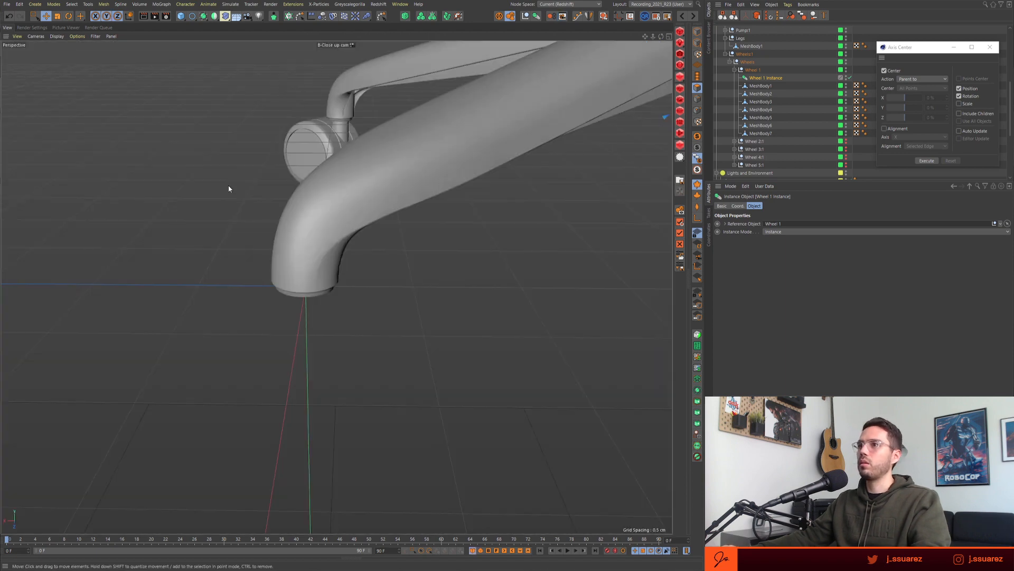
alt+drag(271, 261, 324, 321)
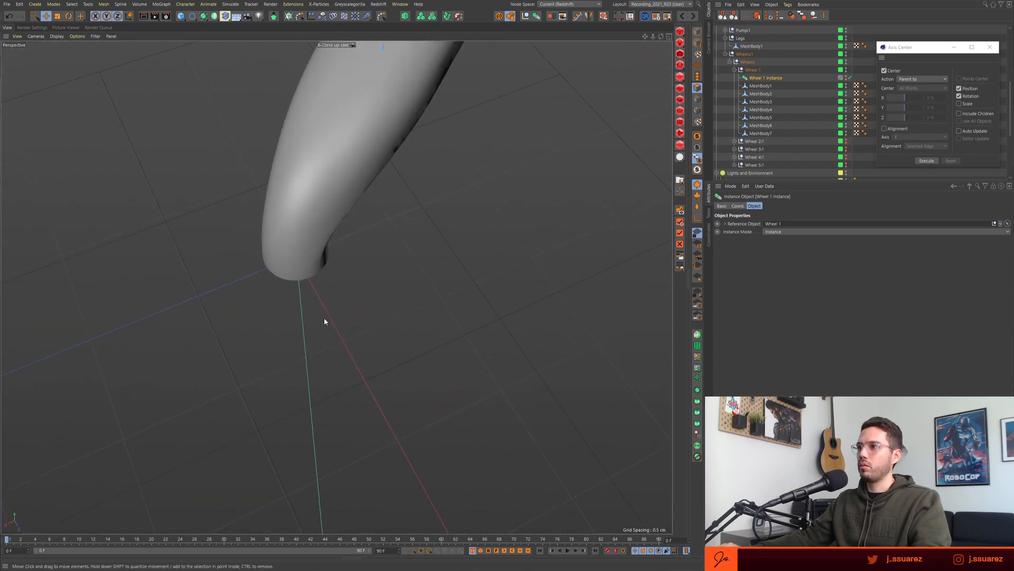
alt+right_drag(324, 321, 90, 302)
alt+drag(90, 302, 289, 161)
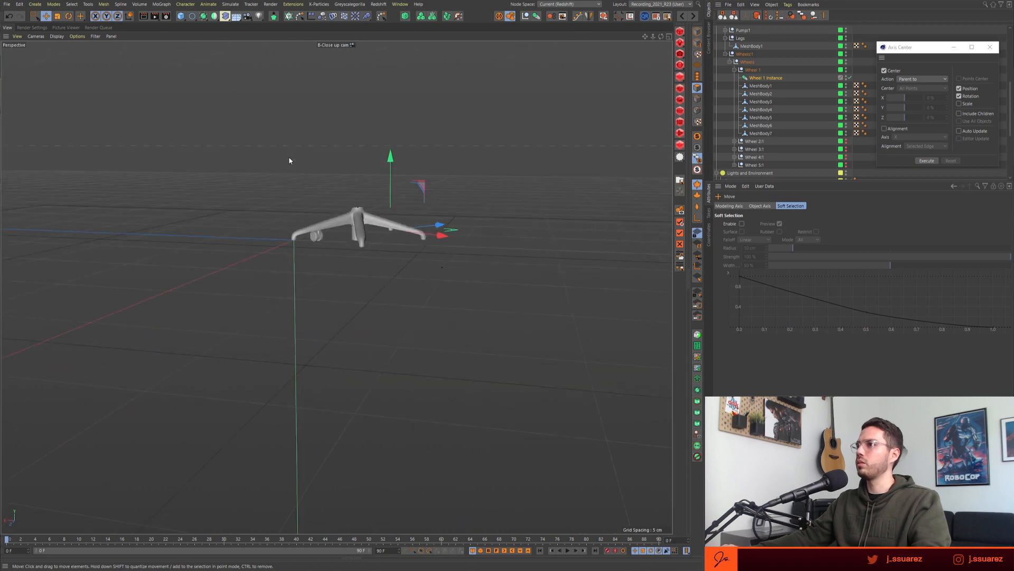
alt+drag(387, 252, 298, 249)
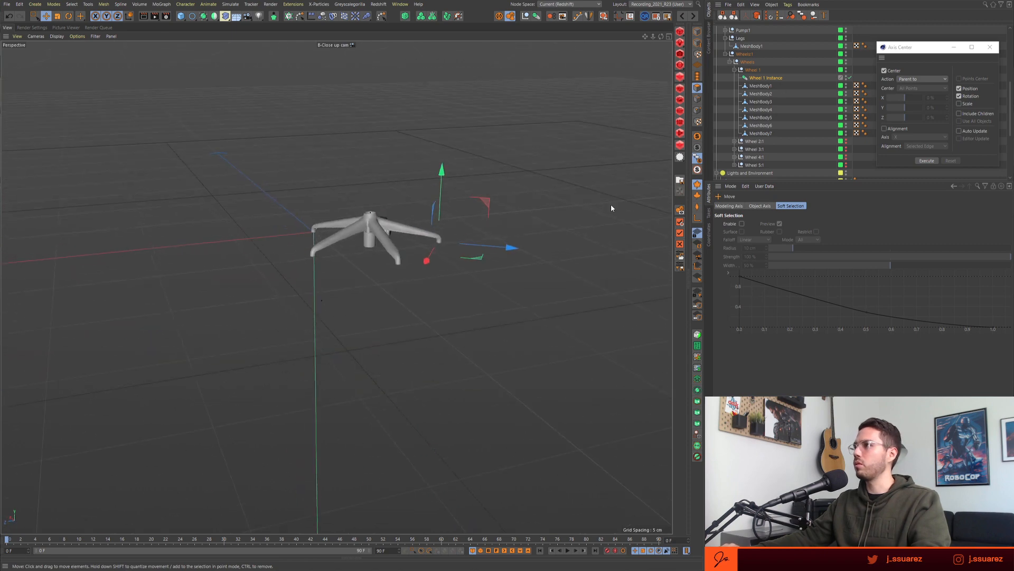
- Solo the Legs and Wheels hierarchies together, and take the Wheel 1 instance out of the Wheel 1 null, placing it directly under Wheels
click(767, 80)
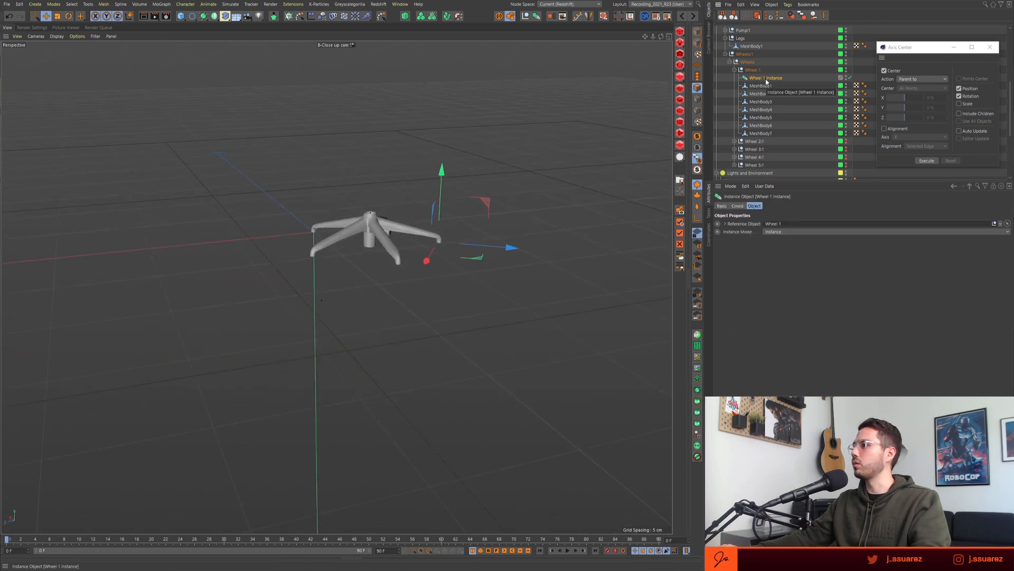
middle_click(746, 55)
middle_click(741, 39)
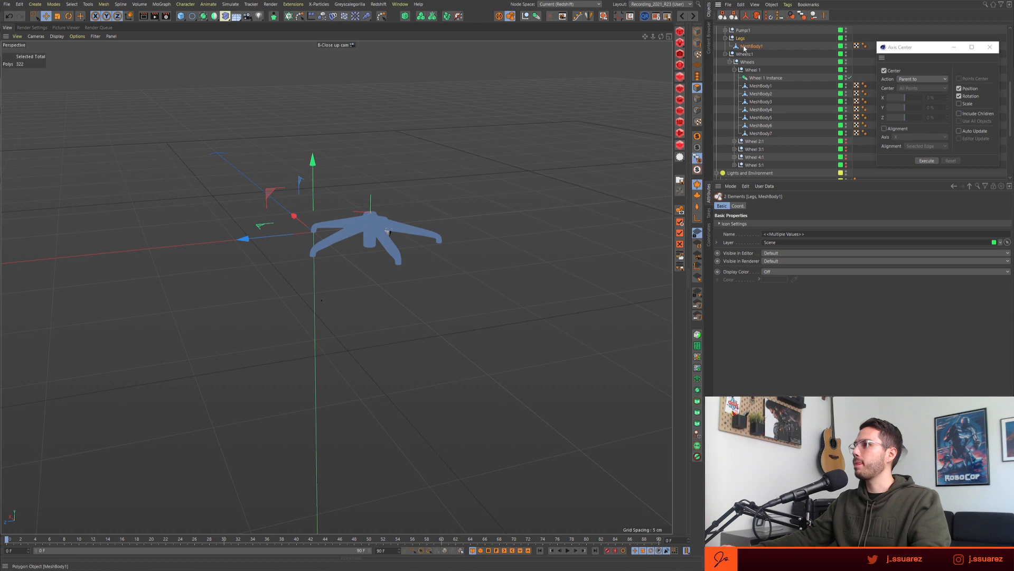
ctrl+middle_click(746, 55)
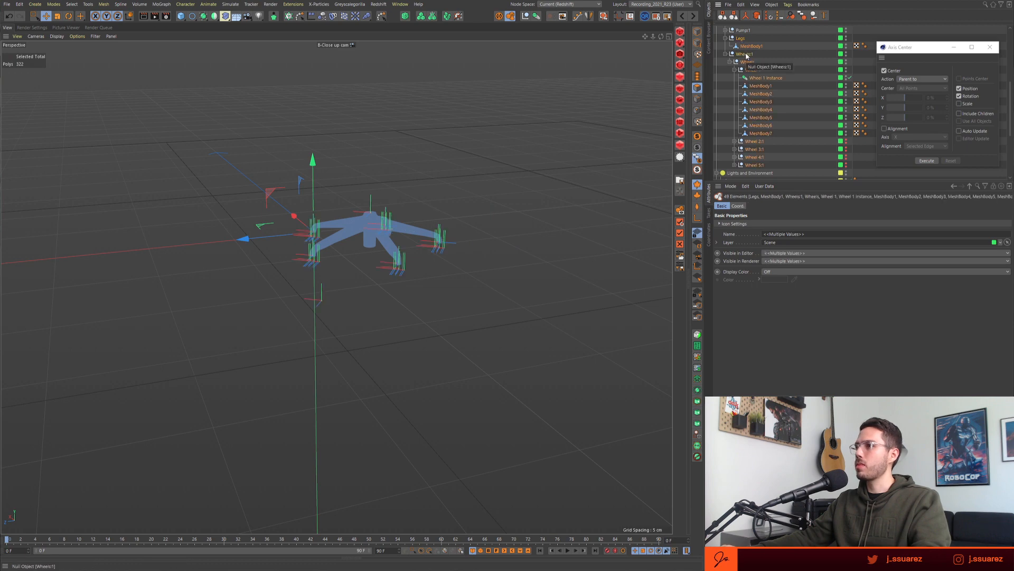
click(774, 76)
drag(773, 75, 751, 66)
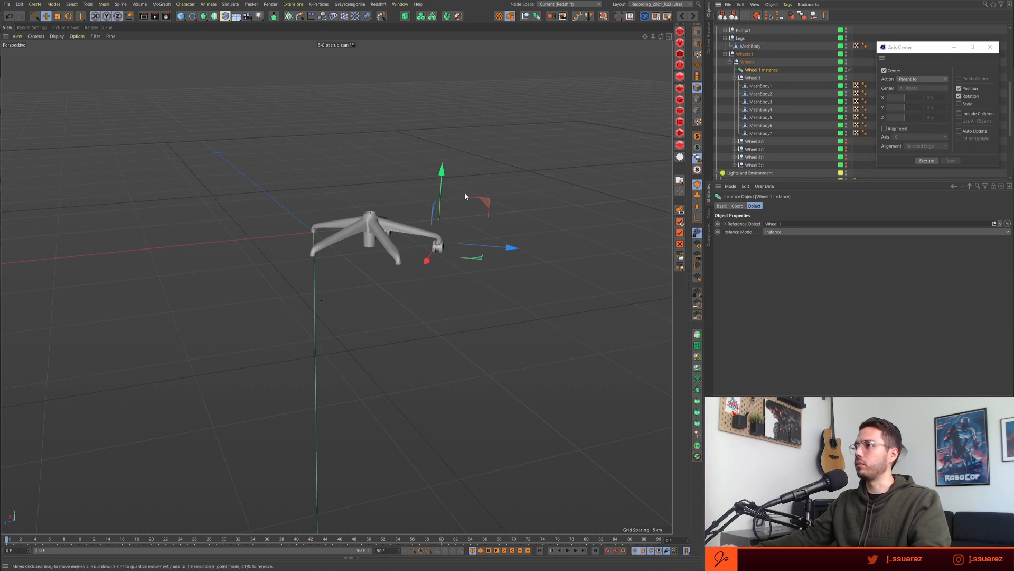
- In a full-size Top view, fine-tune the Wheel 1 instance's position so its stem centres on the leg's end socket
middle_click(472, 217)
middle_click(472, 216)
scroll(255, 411, up, 10)
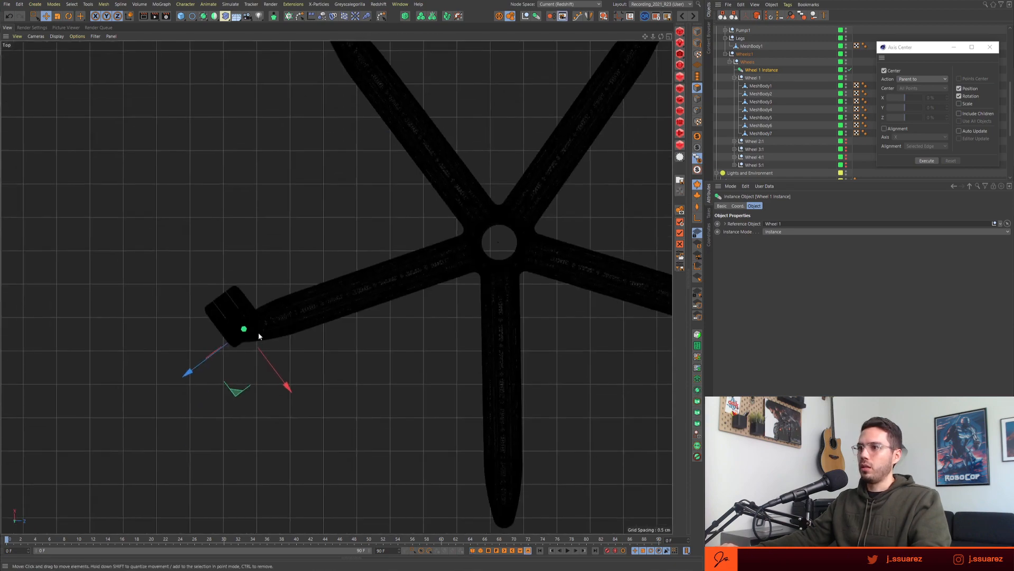
scroll(341, 314, up, 10)
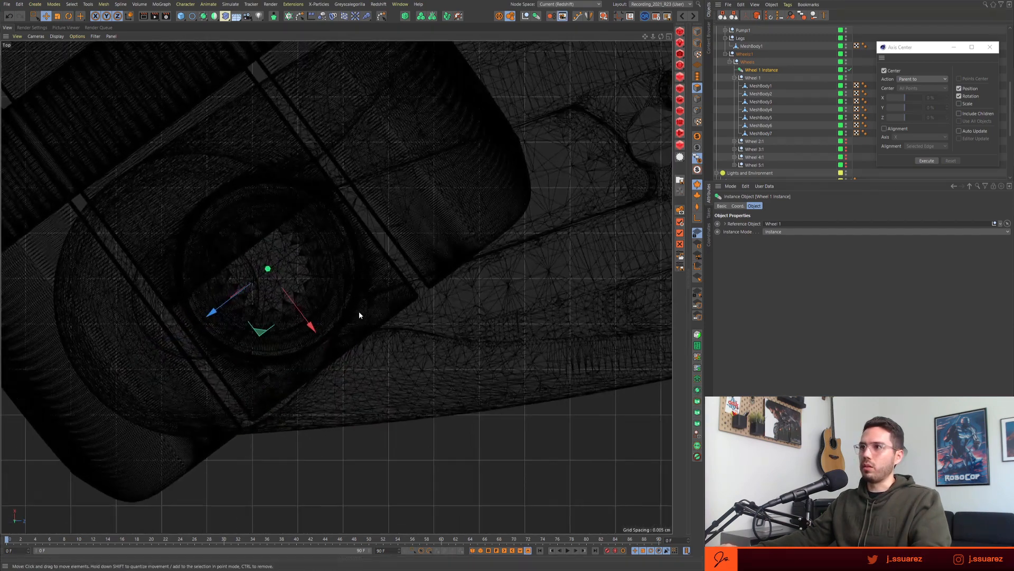
drag(254, 317, 136, 363)
- Duplicate the Wheel 1 instance in the Top view and place the copy at the end of the next empty leg
alt+right_drag(351, 347, 238, 355)
alt+middle_drag(370, 343, 230, 249)
ctrl+drag(184, 314, 577, 475)
scroll(541, 363, down, 5)
alt+middle_drag(541, 363, 439, 298)
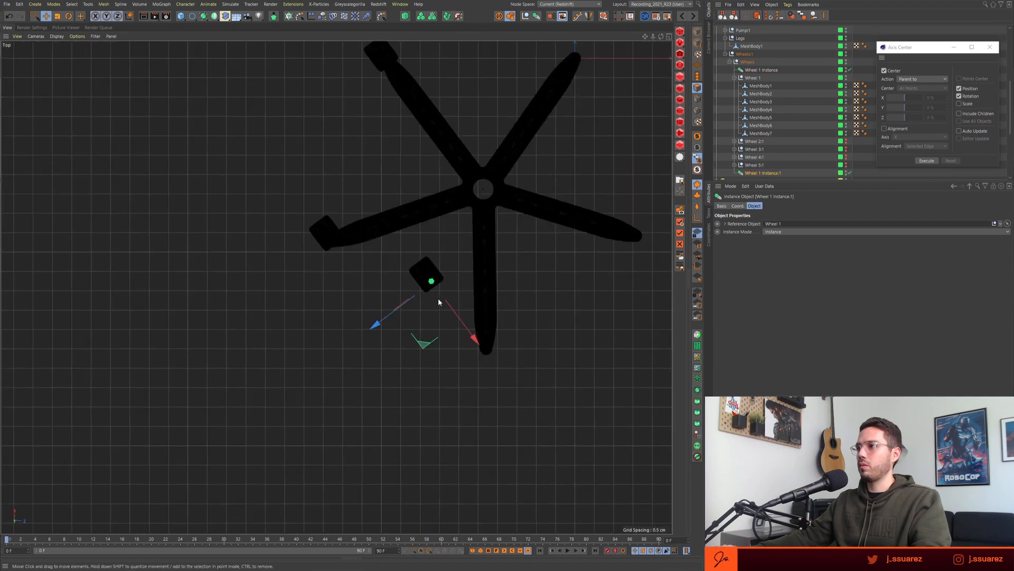
scroll(495, 345, up, 5)
scroll(495, 346, up, 1)
drag(408, 133, 593, 366)
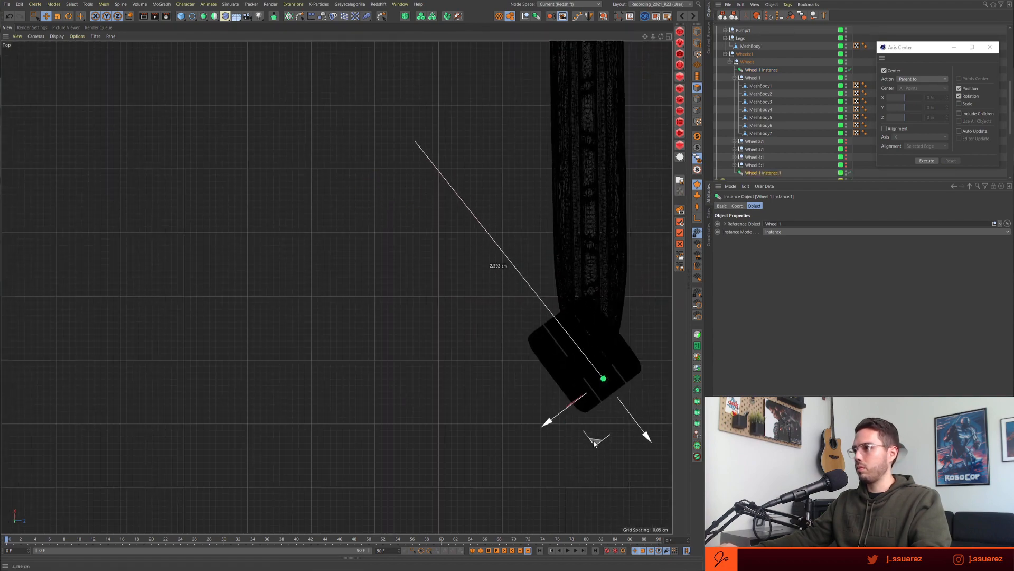
- Centre the second Wheel 1 instance's stem precisely on its leg's end socket in the Top view
alt+middle_drag(594, 365, 423, 315)
scroll(422, 316, up, 3)
scroll(512, 294, down, 3)
scroll(457, 312, up, 3)
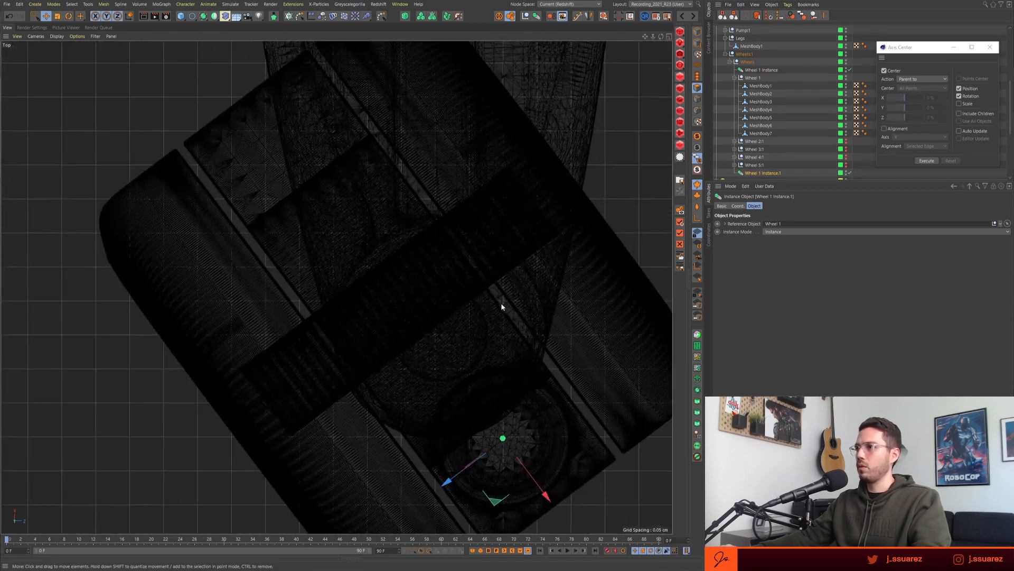
alt+middle_drag(501, 301, 408, 266)
drag(404, 392, 350, 289)
alt+right_drag(354, 240, 421, 243)
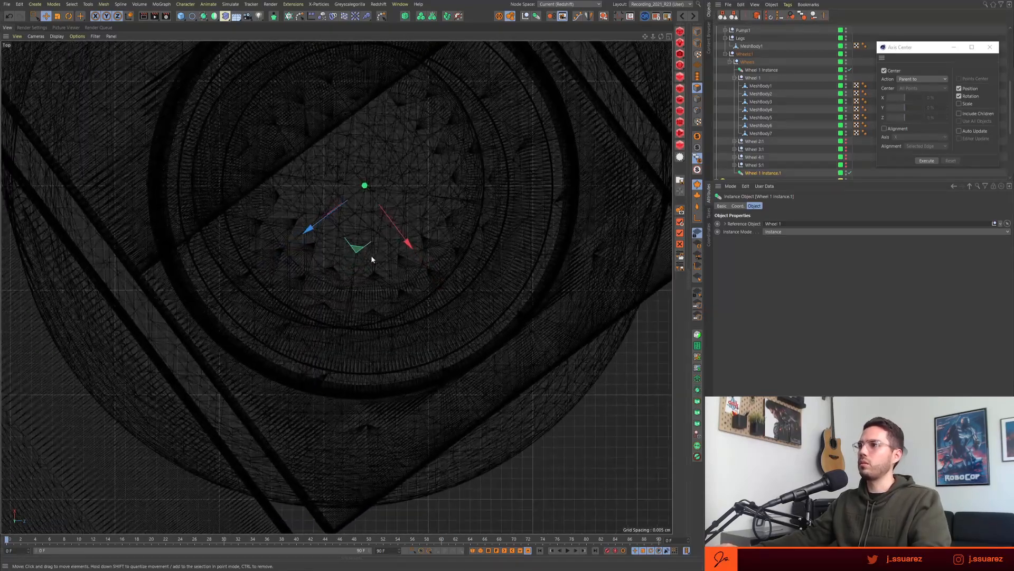
drag(360, 250, 332, 247)
- Duplicate the instance onto the fourth leg's end and centre its stem on the socket in the Top view
scroll(333, 248, down, 15)
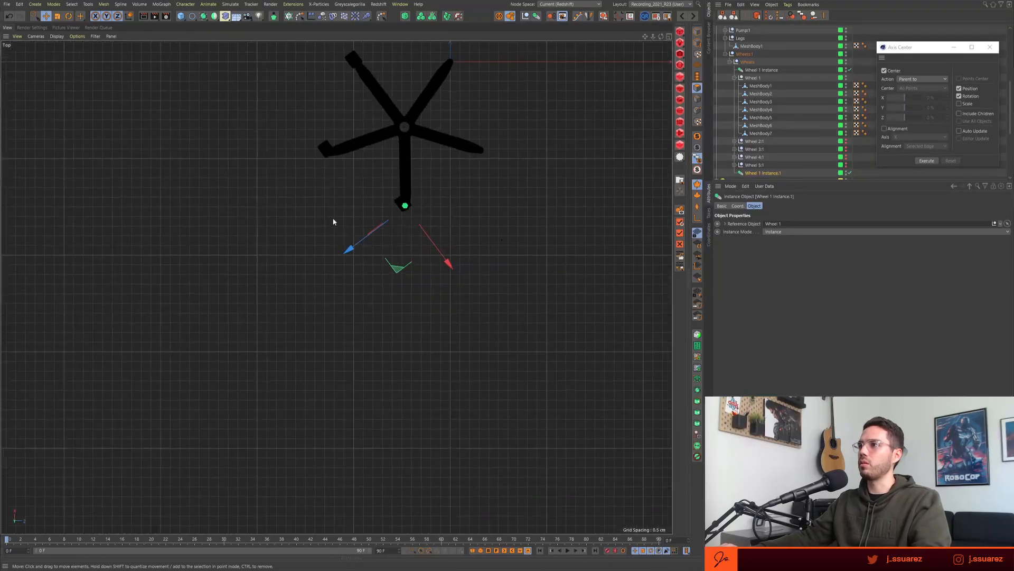
ctrl+drag(391, 264, 469, 195)
scroll(468, 196, up, 15)
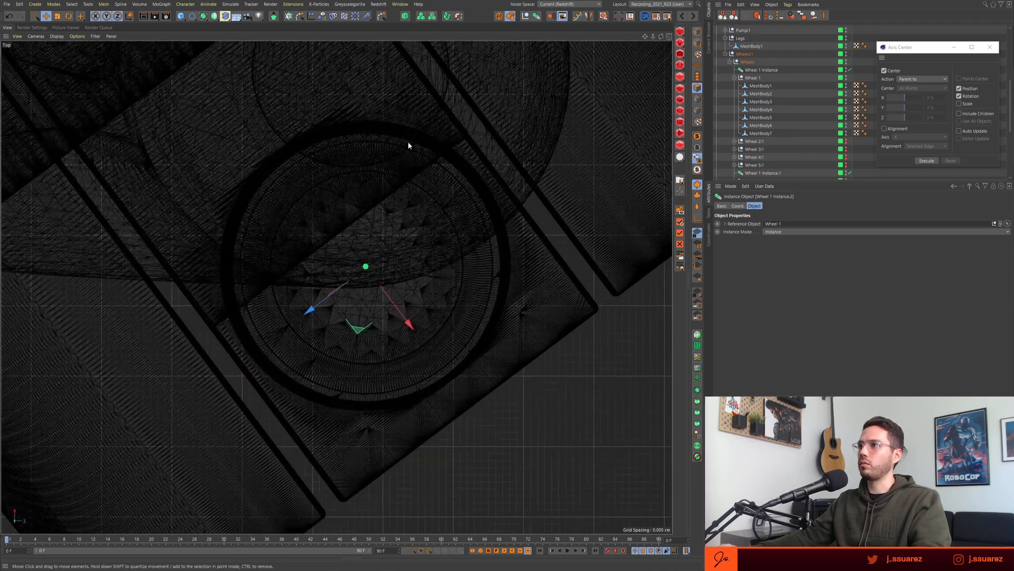
drag(358, 419, 342, 219)
scroll(271, 220, down, 10)
- Duplicate the instance onto the last empty leg and align its stem with the end socket in the Top view
scroll(394, 281, down, 4)
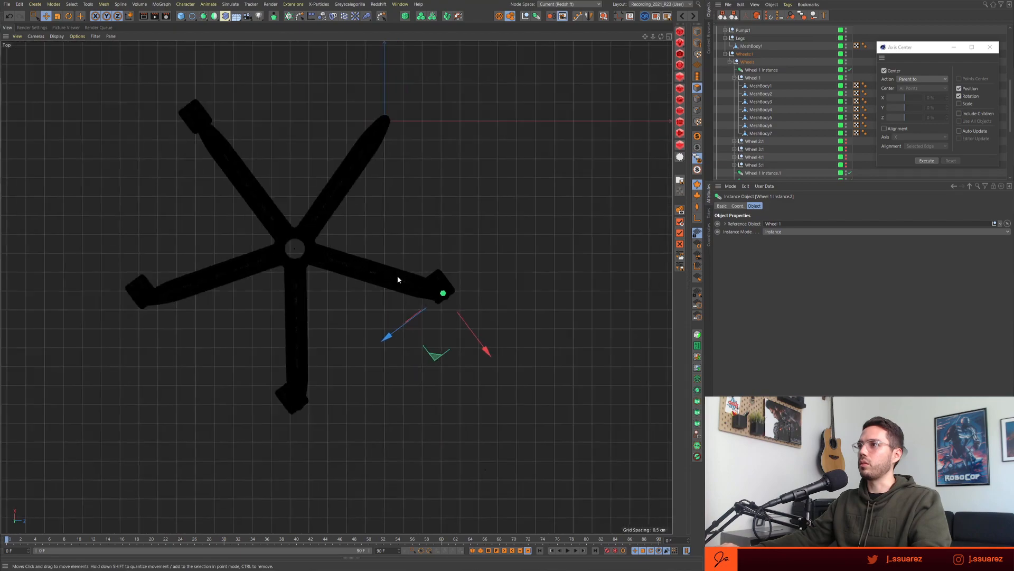
ctrl+drag(420, 369, 370, 205)
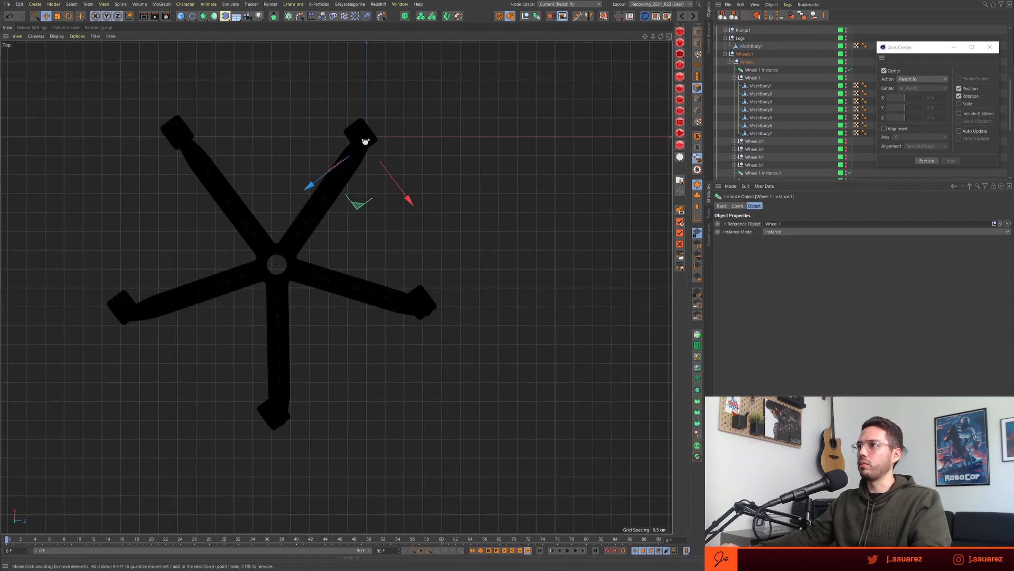
scroll(474, 117, up, 12)
drag(376, 290, 376, 176)
alt+middle_drag(384, 176, 378, 309)
drag(378, 300, 378, 258)
scroll(371, 252, up, 2)
alt+right_drag(396, 251, 411, 250)
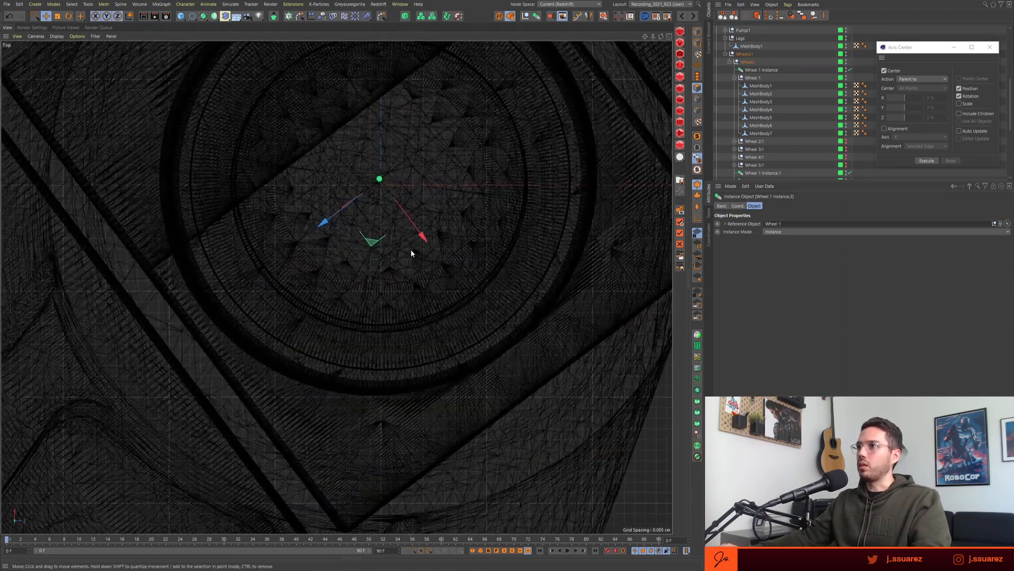
alt+middle_drag(389, 261, 384, 292)
drag(369, 272, 370, 277)
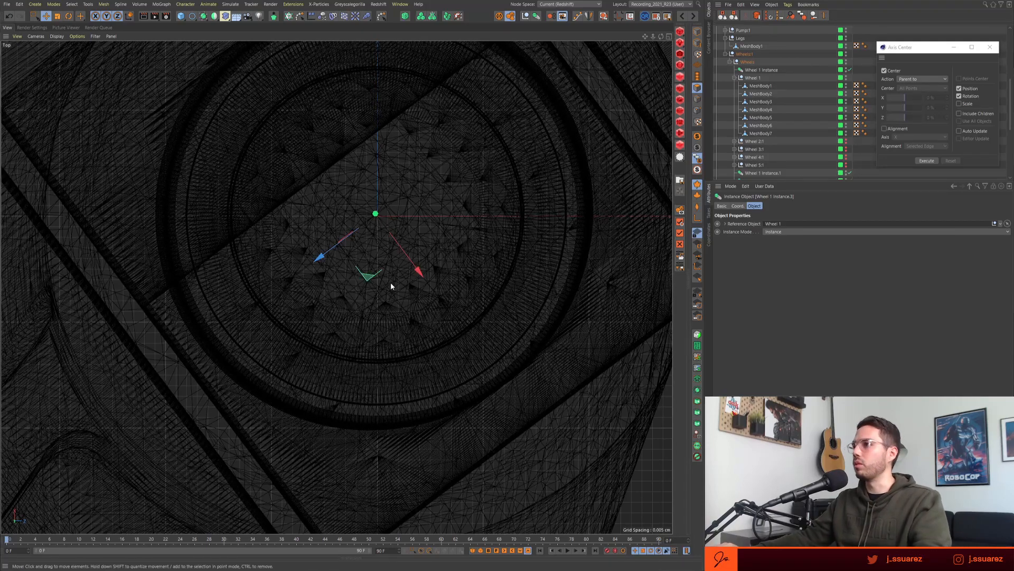
- Leave the solo view and examine from several perspective angles how the casters fit the legs and stand on the concrete
alt+right_drag(391, 286, 417, 234)
alt+right_drag(352, 246, 257, 243)
middle_click(257, 242)
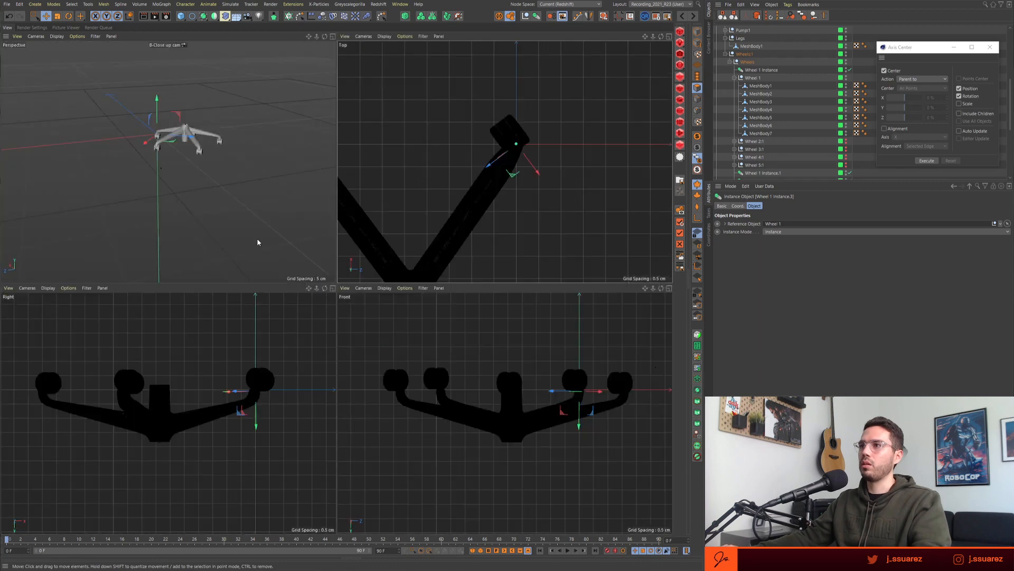
middle_click(257, 243)
alt+drag(447, 262, 351, 255)
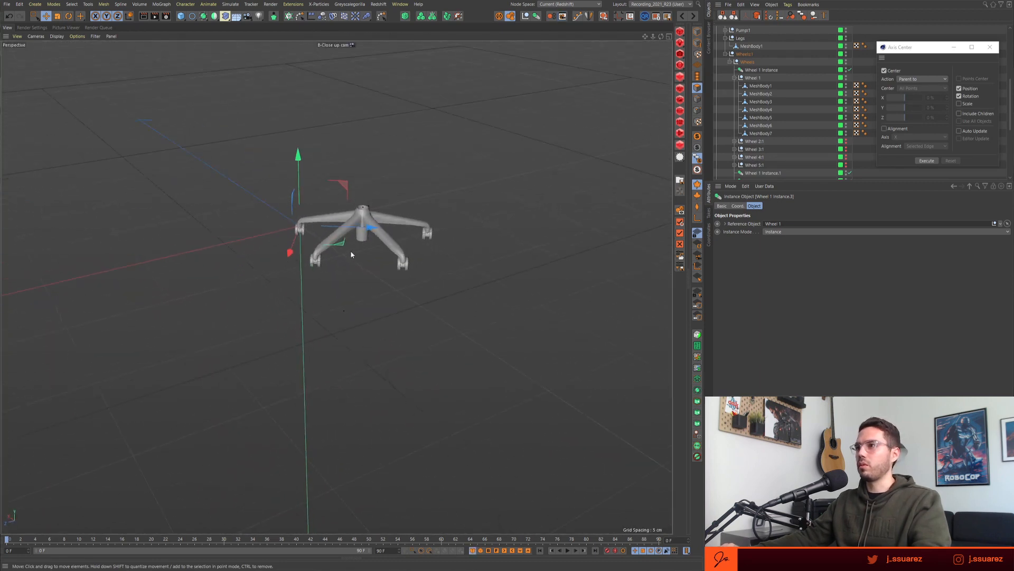
alt+right_drag(351, 255, 414, 238)
alt+drag(414, 238, 370, 235)
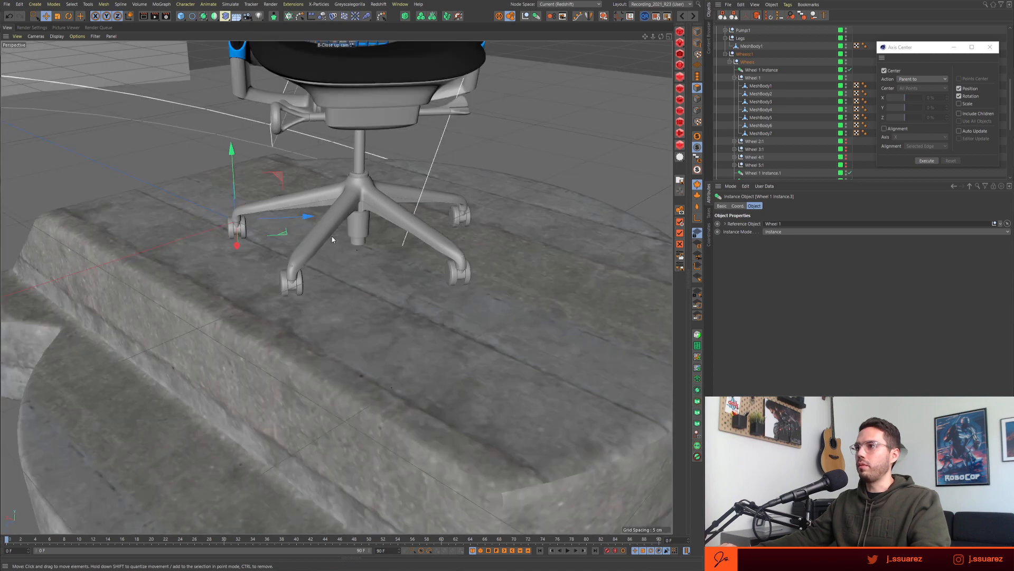
alt+drag(331, 236, 402, 246)
alt+right_drag(185, 211, 232, 206)
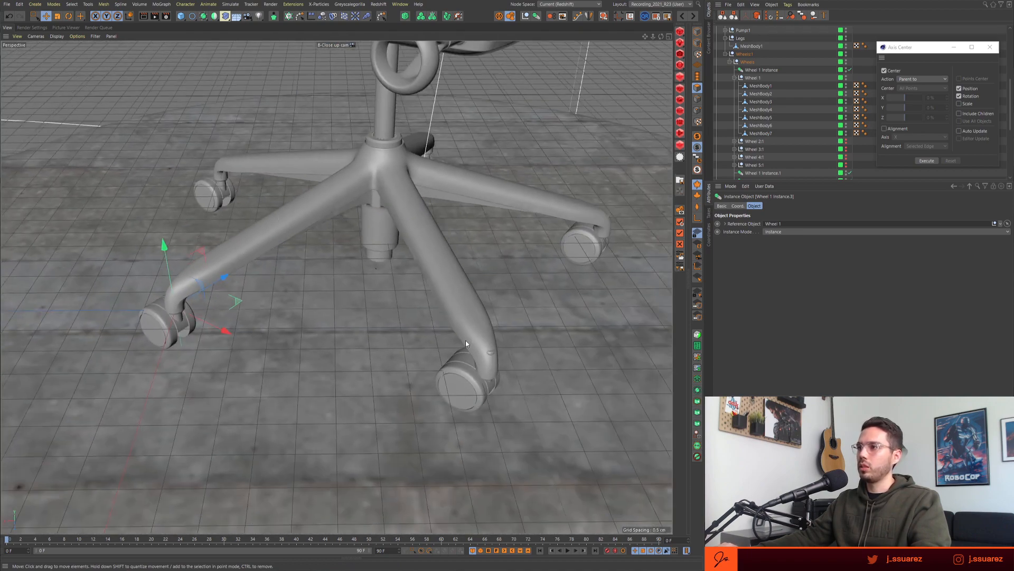
alt+middle_drag(466, 340, 382, 278)
alt+right_drag(382, 278, 494, 262)
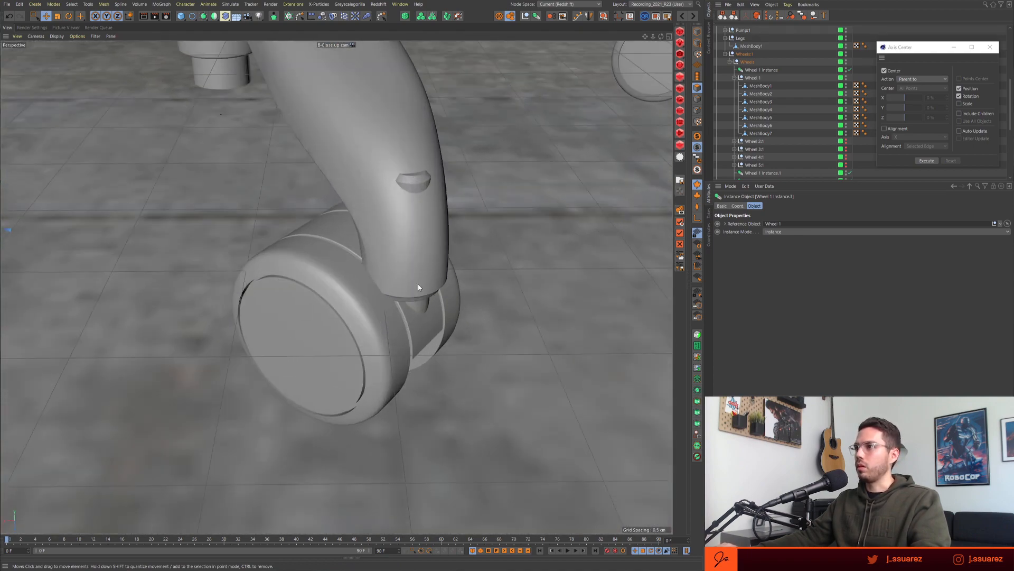
alt+drag(418, 284, 390, 247)
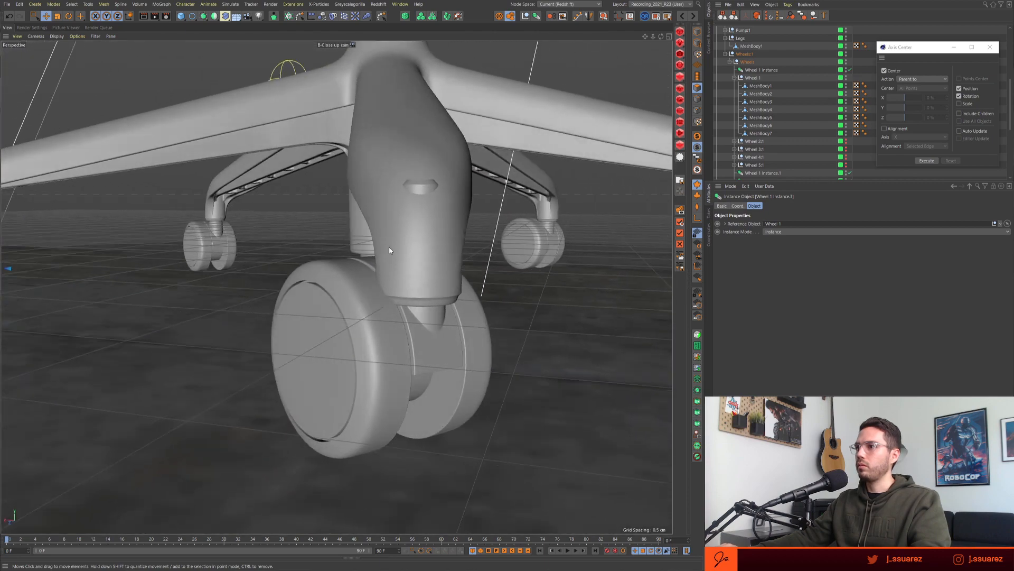
alt+right_drag(390, 247, 258, 379)
alt+drag(258, 378, 316, 302)
middle_click(316, 302)
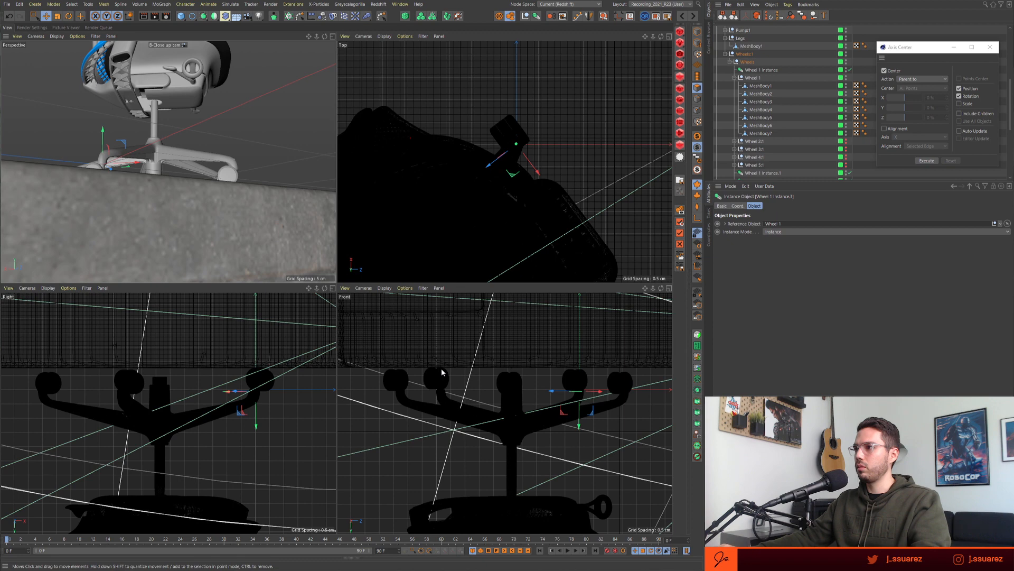
- Flip the orthographic views upright and show the Front view in Gouraud Shading, framed on the casters and concrete slab
alt+right_drag(508, 372, 411, 379)
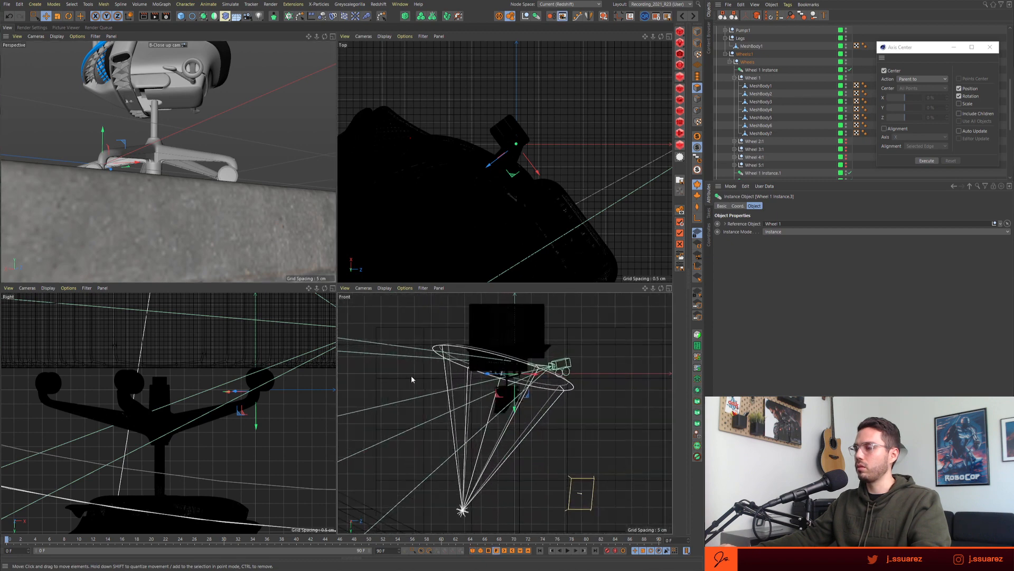
click(699, 293)
alt+middle_drag(496, 444, 502, 407)
alt+right_drag(502, 408, 597, 402)
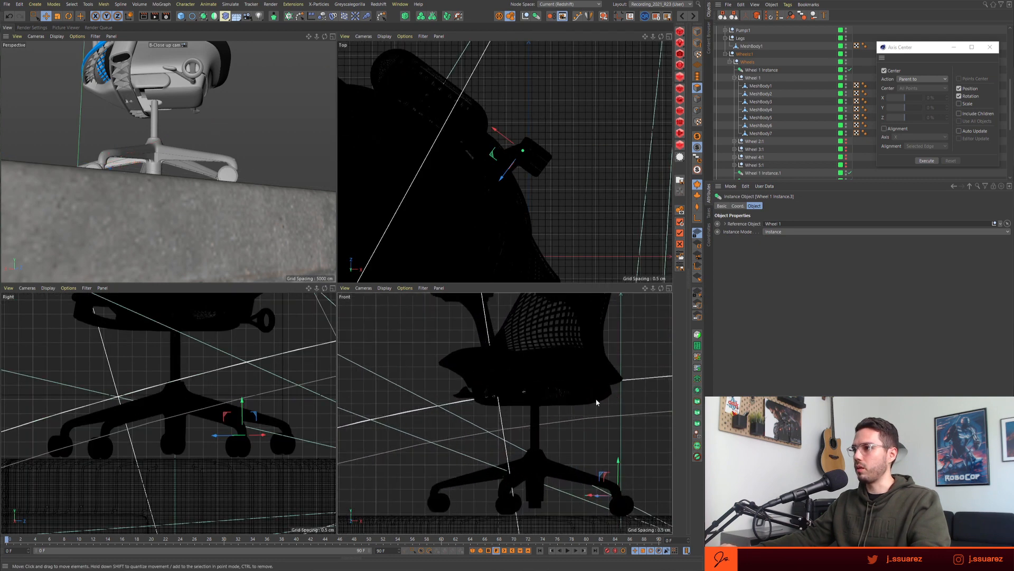
alt+middle_drag(550, 487, 541, 459)
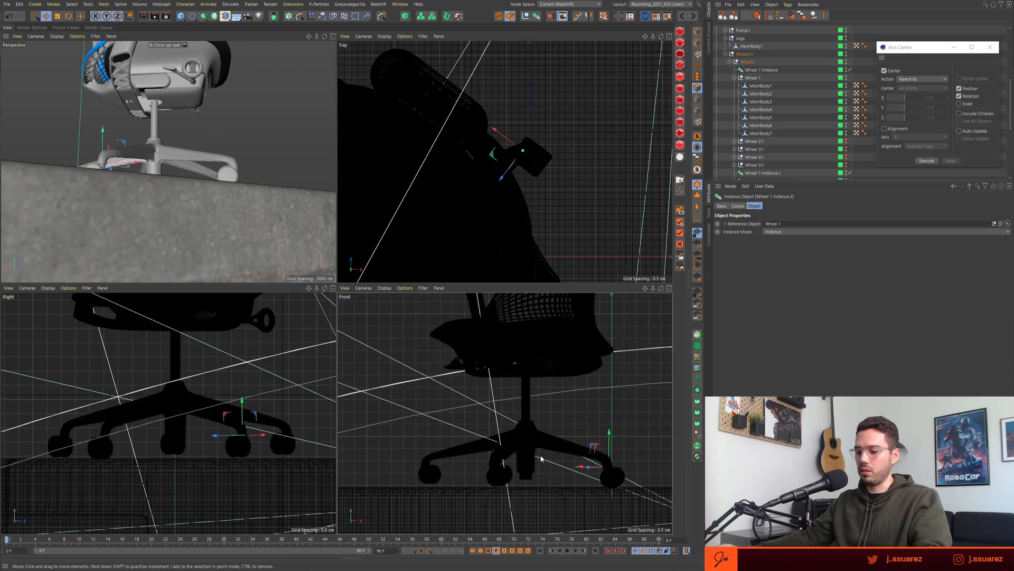
key(n)
key(a)
scroll(532, 474, up, 6)
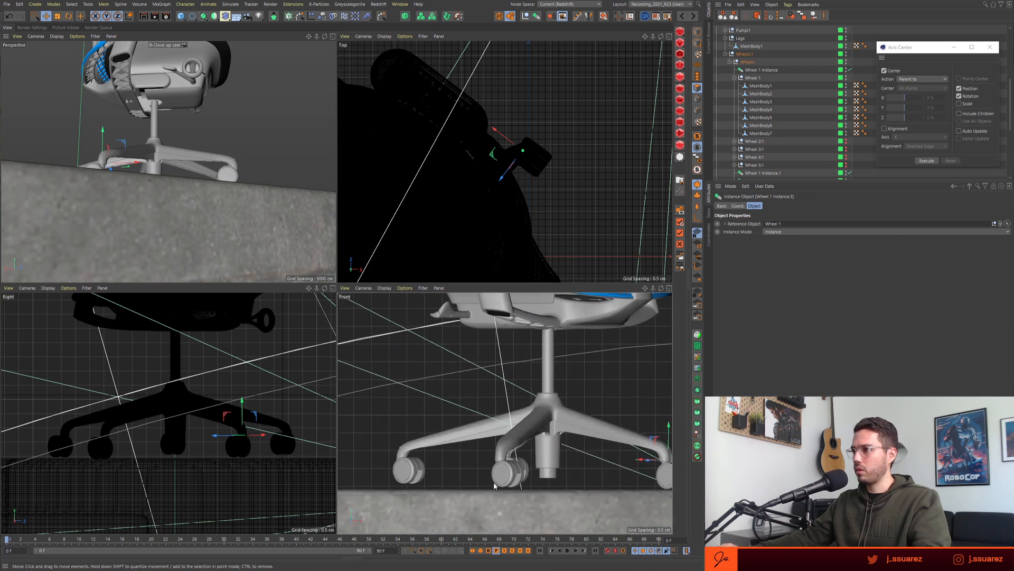
alt+middle_drag(539, 469, 438, 426)
- Collapse the Wheel 1 null and move the three newer wheel instances up beside the first Wheel 1 instance
click(751, 78)
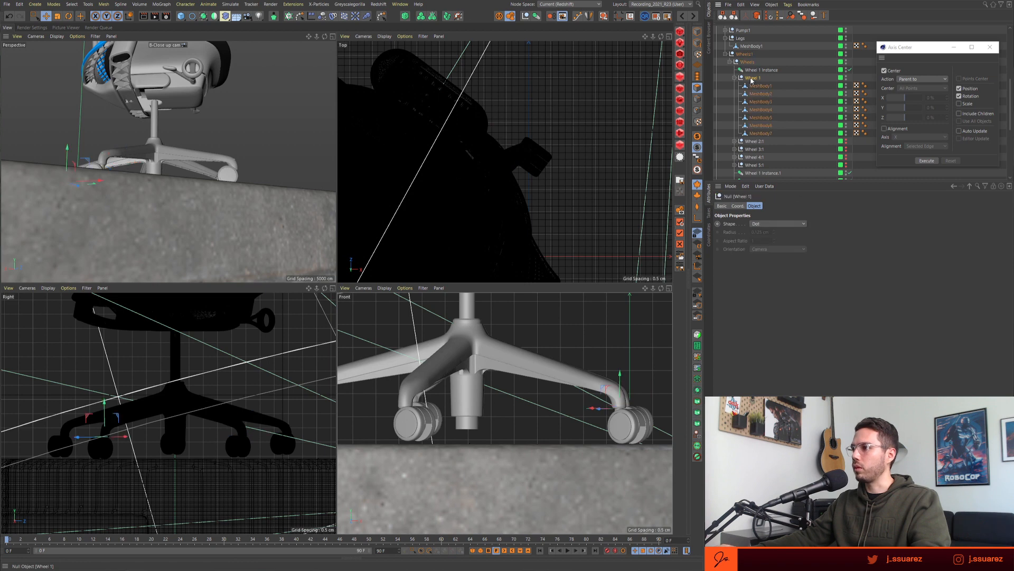
click(734, 78)
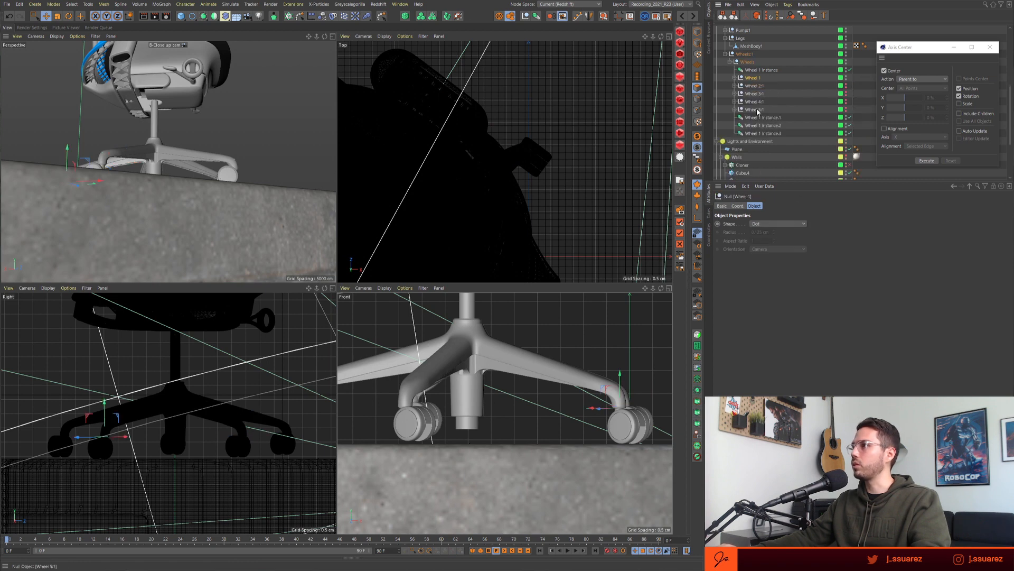
click(757, 133)
shift+click(758, 119)
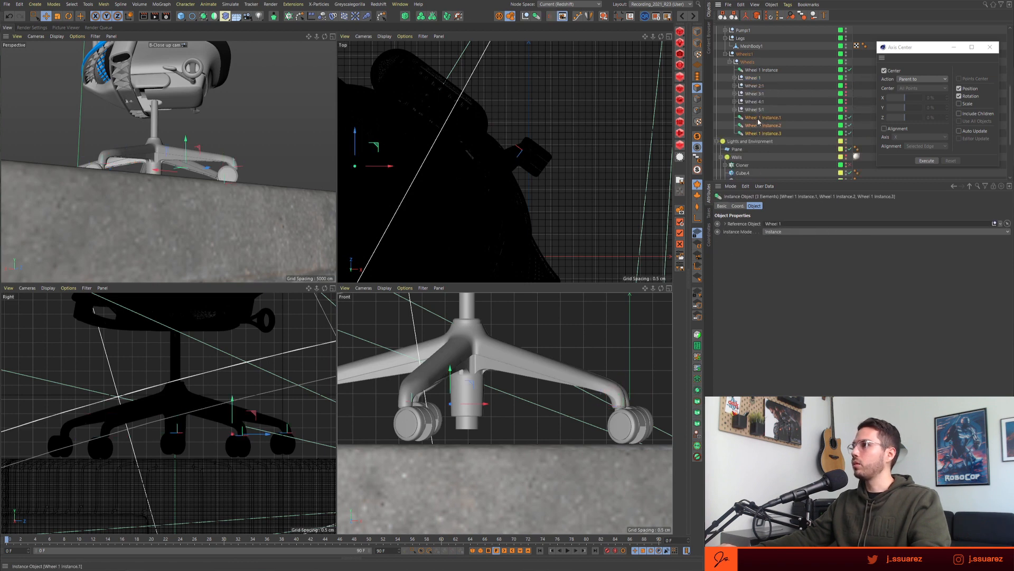
drag(760, 77, 760, 74)
- Select all four Wheel 1 instances and lower them slightly toward the concrete surface in the Front view
shift+click(759, 70)
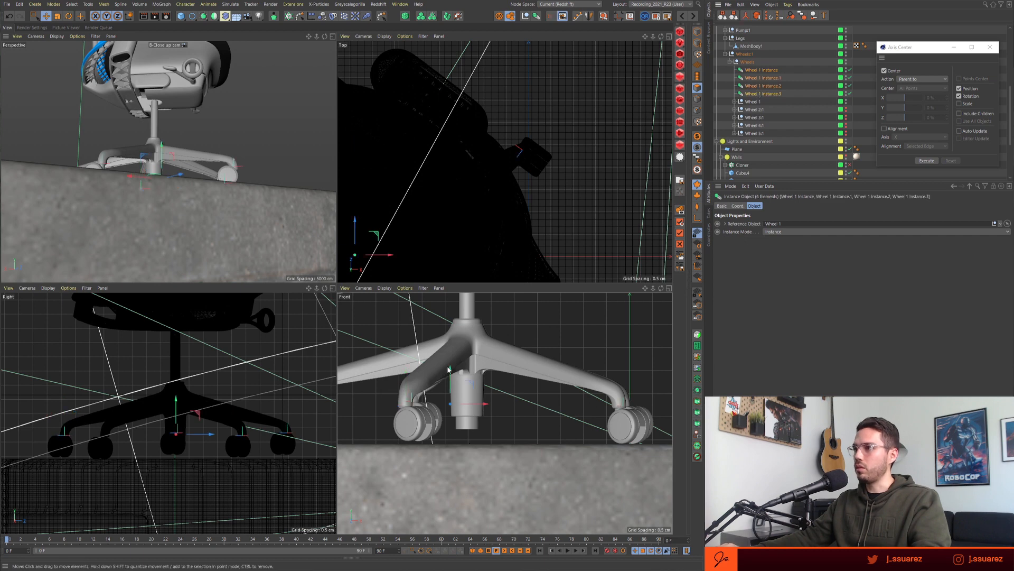
drag(448, 368, 452, 376)
drag(451, 375, 453, 376)
- Check the coordinates of Wheel 1 and its parent nulls, and delete the redundant outer wheels null while keeping its children
click(751, 103)
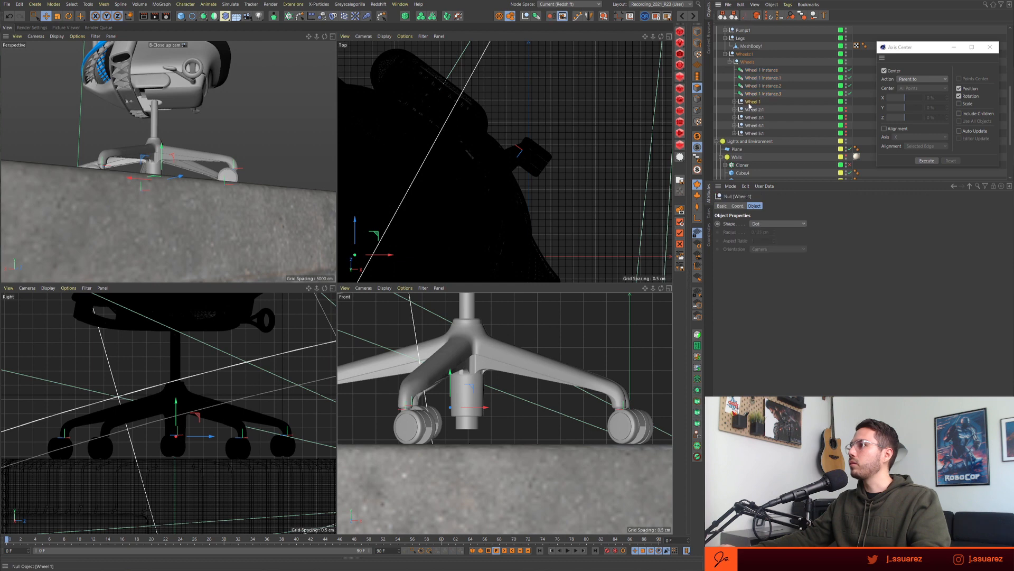
click(737, 205)
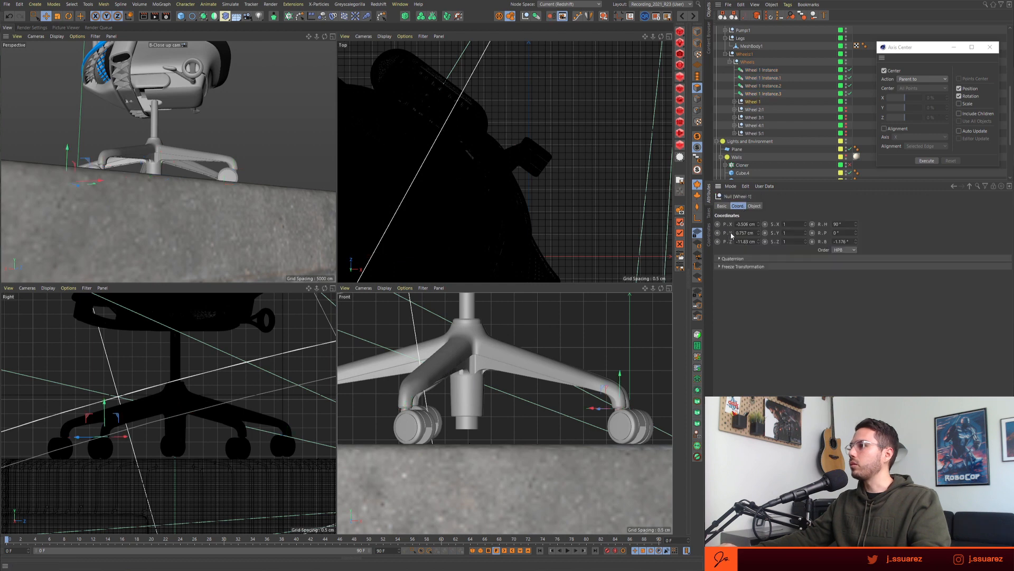
click(749, 63)
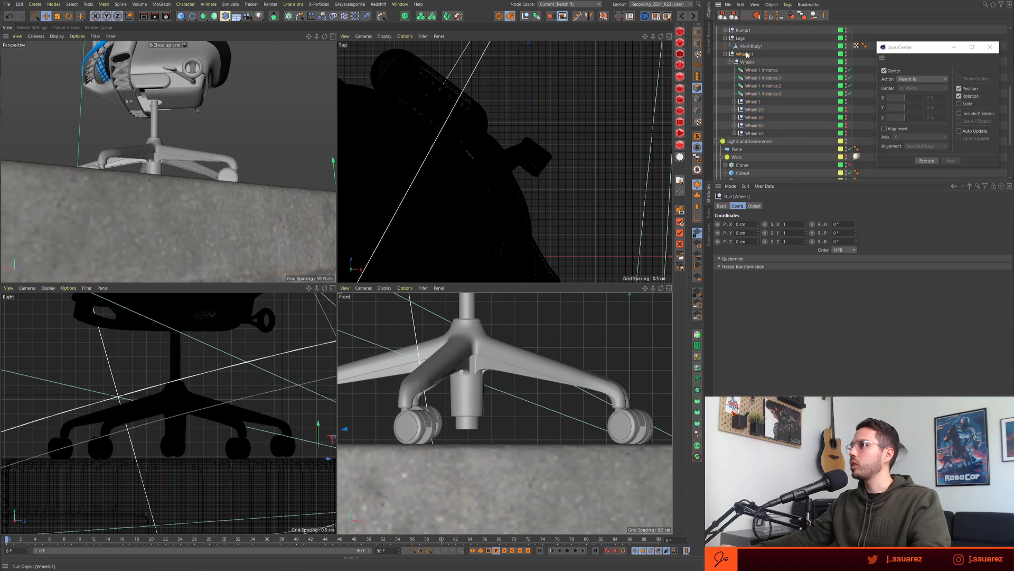
click(747, 55)
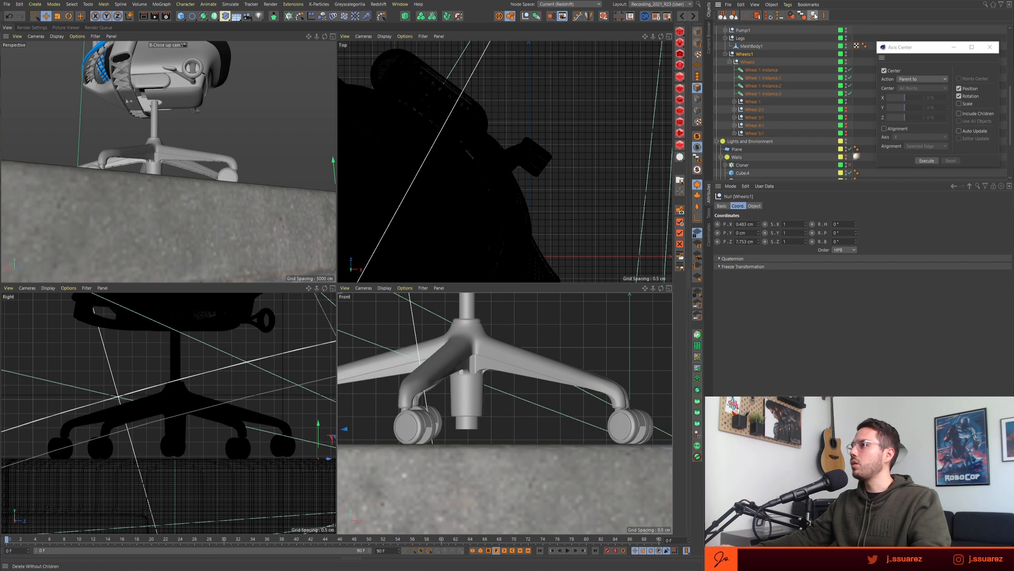
click(814, 16)
click(744, 55)
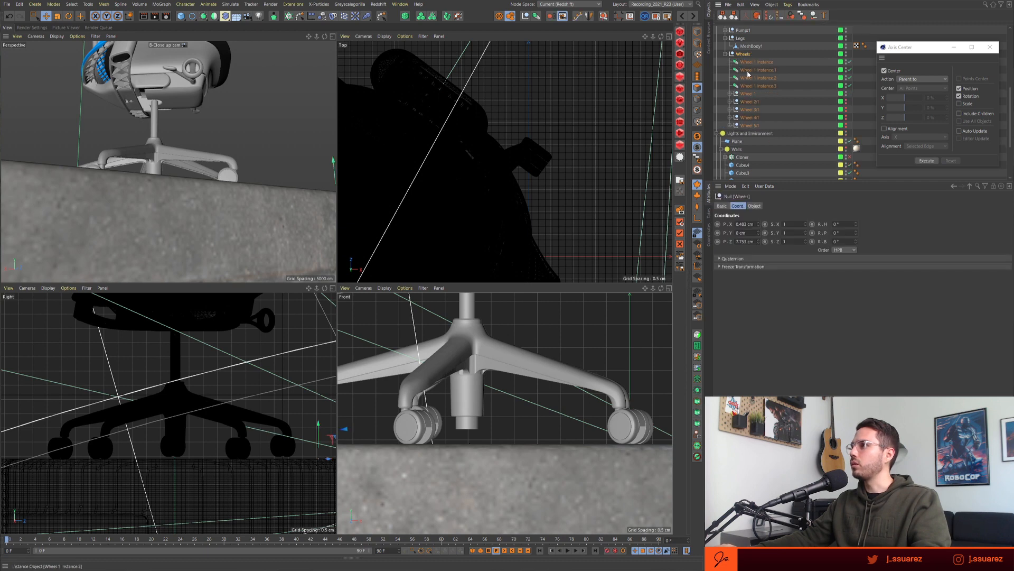
- Copy the Y position of the original Wheel 1 null and paste it onto all four Wheel 1 instances
click(748, 94)
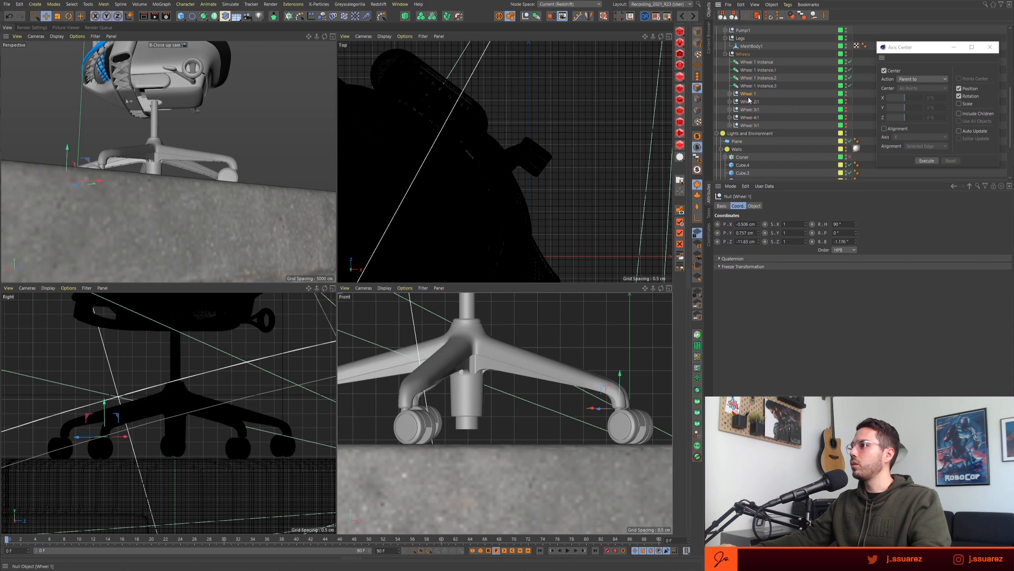
right_click(729, 232)
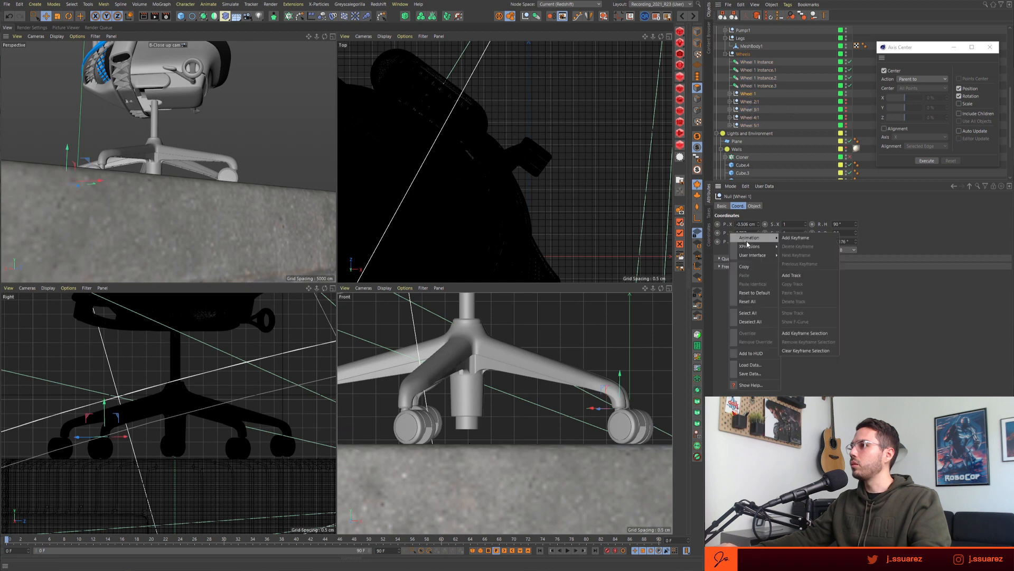
click(759, 268)
click(756, 62)
shift+click(759, 86)
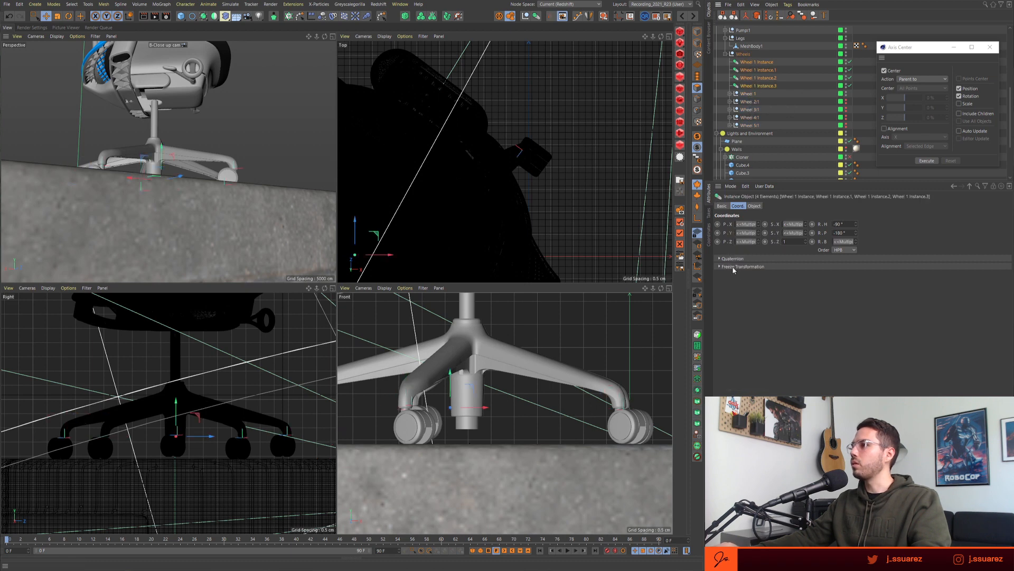
right_click(731, 233)
click(758, 285)
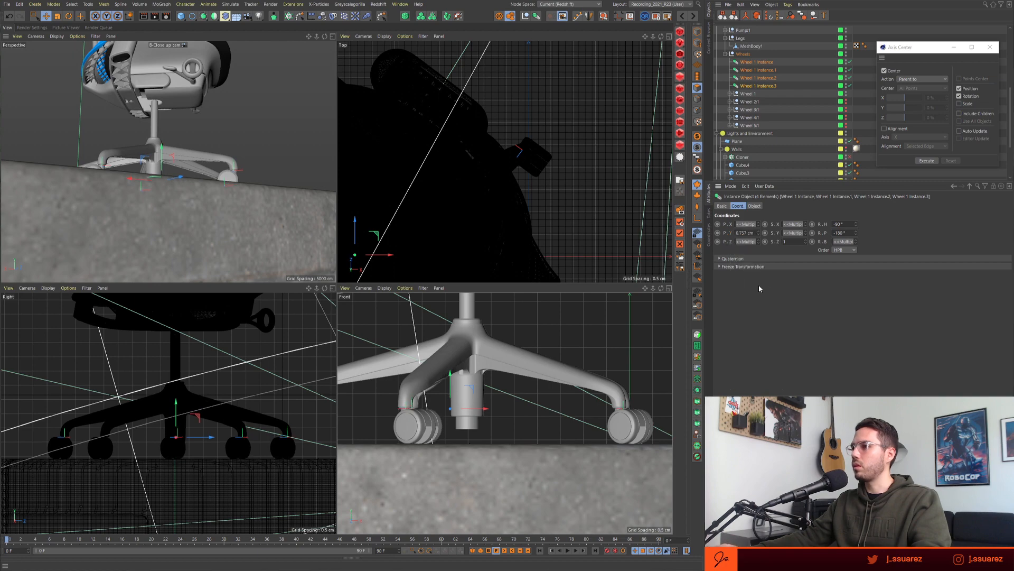
- Examine the casters on the chair's base from several angles in the maximized Perspective view
middle_click(248, 189)
alt+drag(286, 298, 321, 308)
alt+right_drag(321, 307, 275, 309)
alt+drag(275, 309, 236, 350)
alt+right_drag(235, 350, 328, 301)
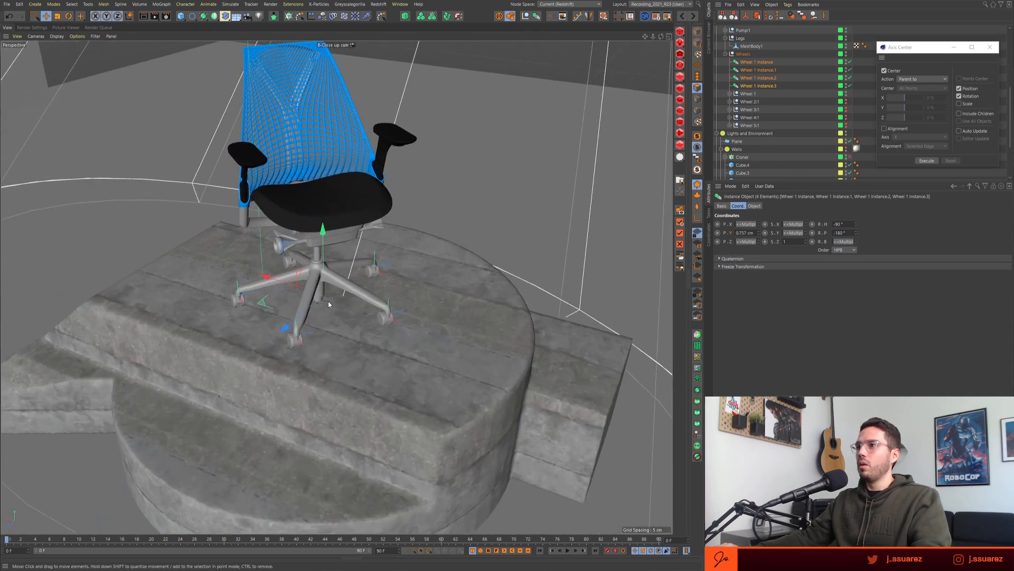
alt+drag(328, 301, 315, 269)
alt+right_drag(315, 273, 290, 268)
alt+drag(290, 267, 313, 322)
alt+right_drag(248, 336, 382, 328)
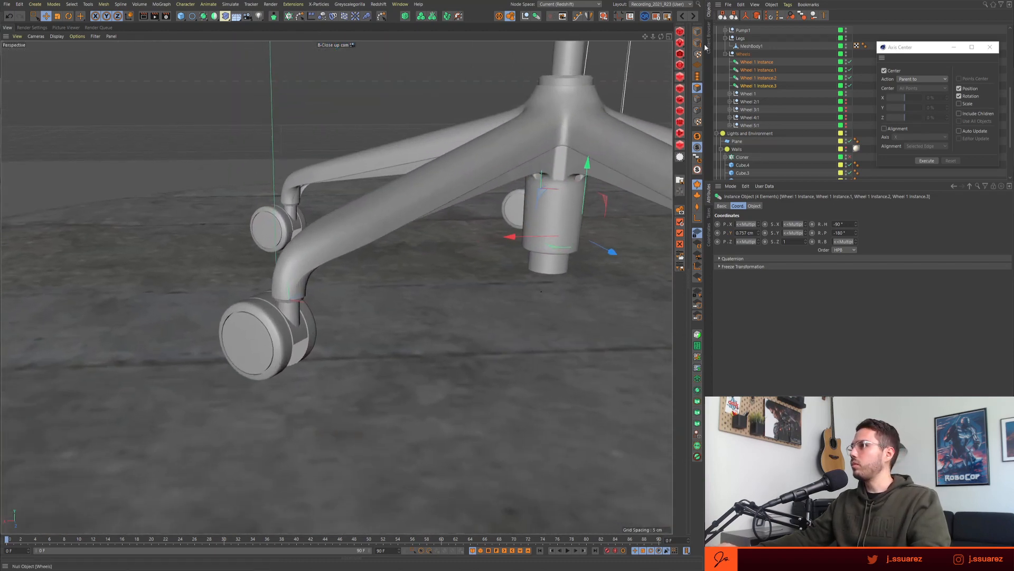
- Lay out the Redshift RenderView beside the viewport with the shader graph and materials list below, and save the project
click(688, 136)
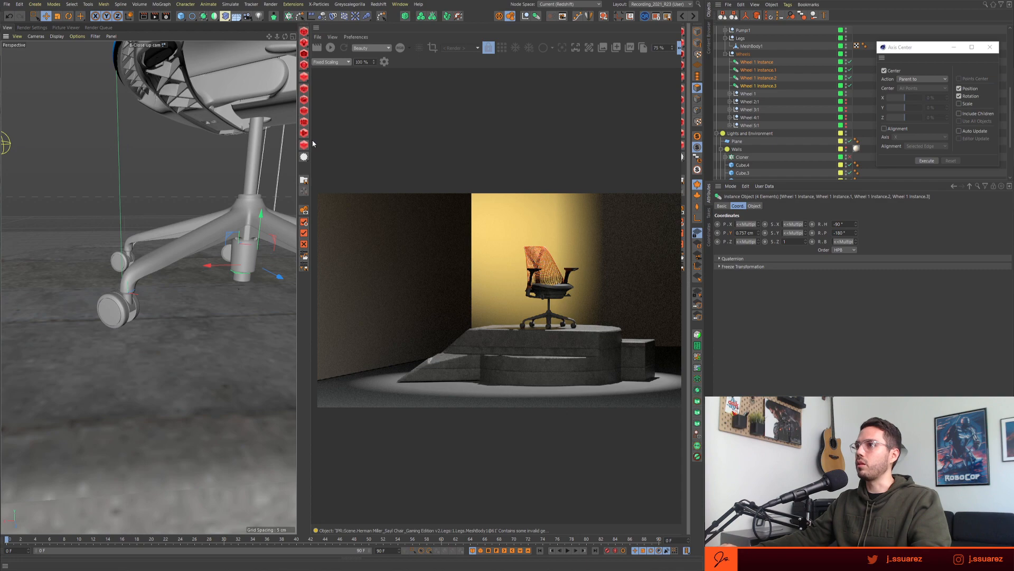
drag(311, 139, 303, 139)
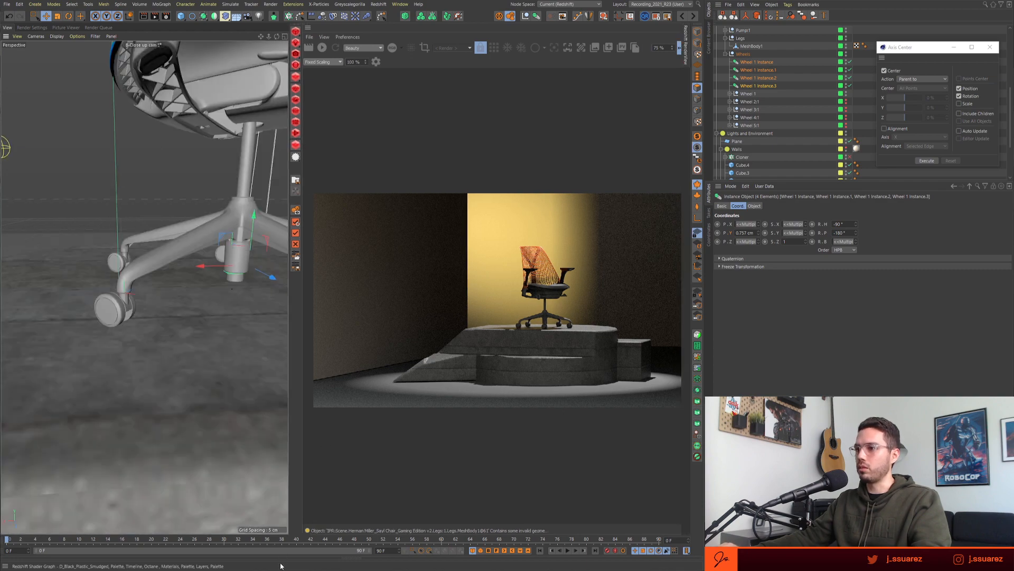
drag(284, 561, 280, 360)
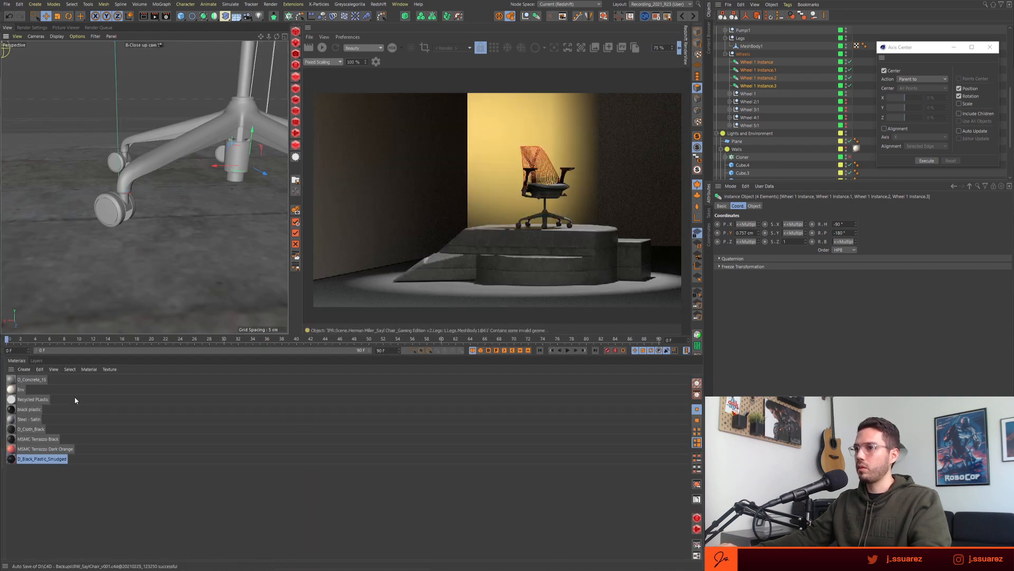
drag(5, 401, 310, 439)
key(ctrl+s)
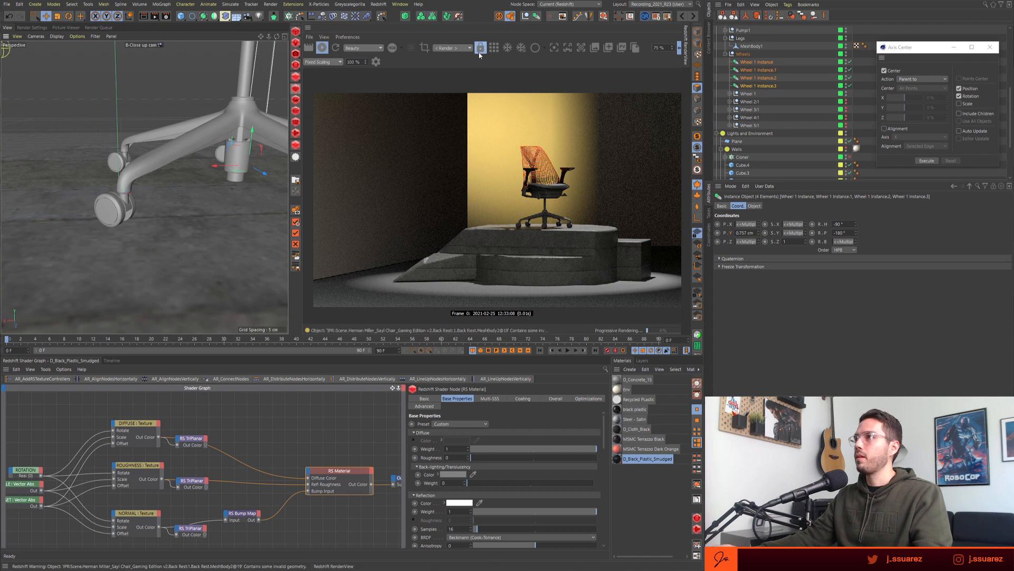
- Show B-Close up cam in the live render and frame it tightly on a single caster wheel
scroll(453, 46, down, 2)
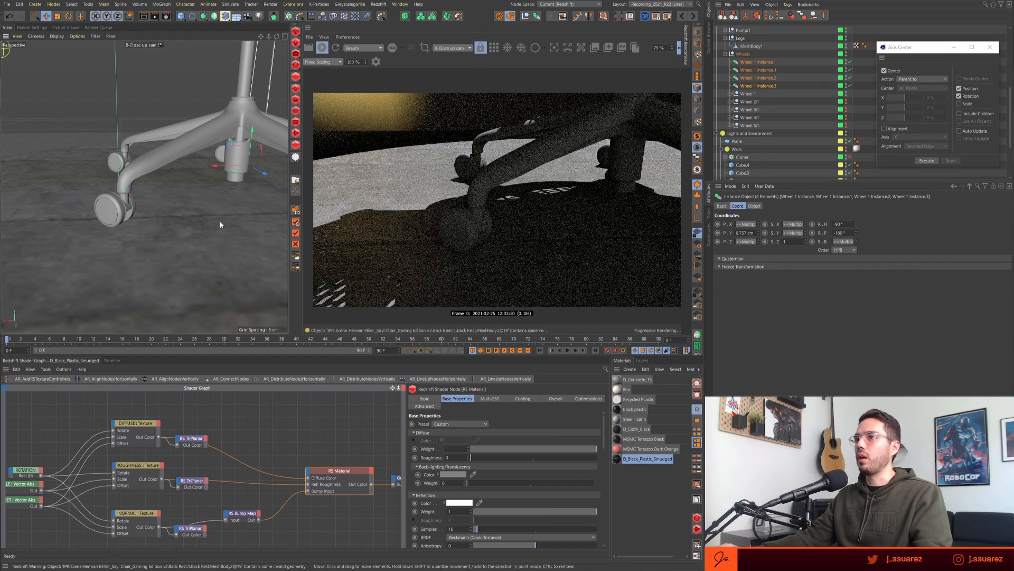
drag(121, 205, 170, 223)
key(ctrl+z)
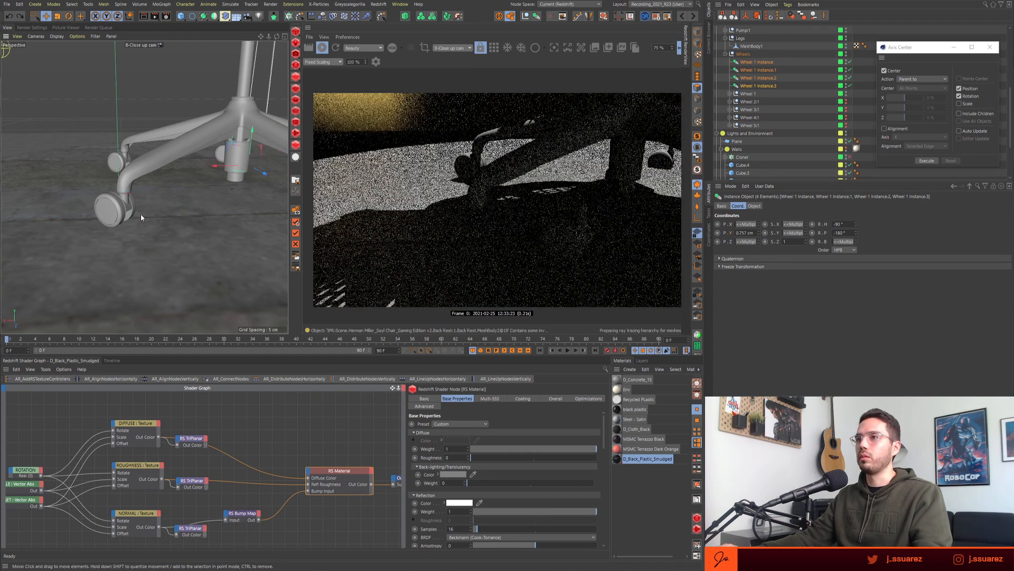
alt+drag(112, 181, 196, 228)
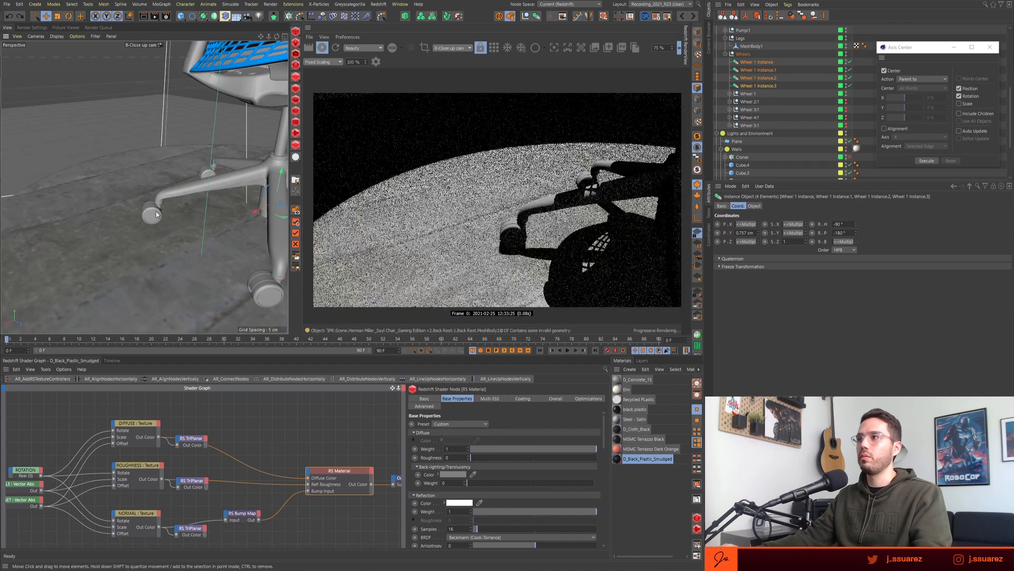
mouse_move(156, 211)
alt+right_down()
mouse_move(238, 209)
mouse_move(186, 228)
mouse_move(172, 201)
mouse_move(178, 214)
mouse_move(168, 210)
alt+right_up()
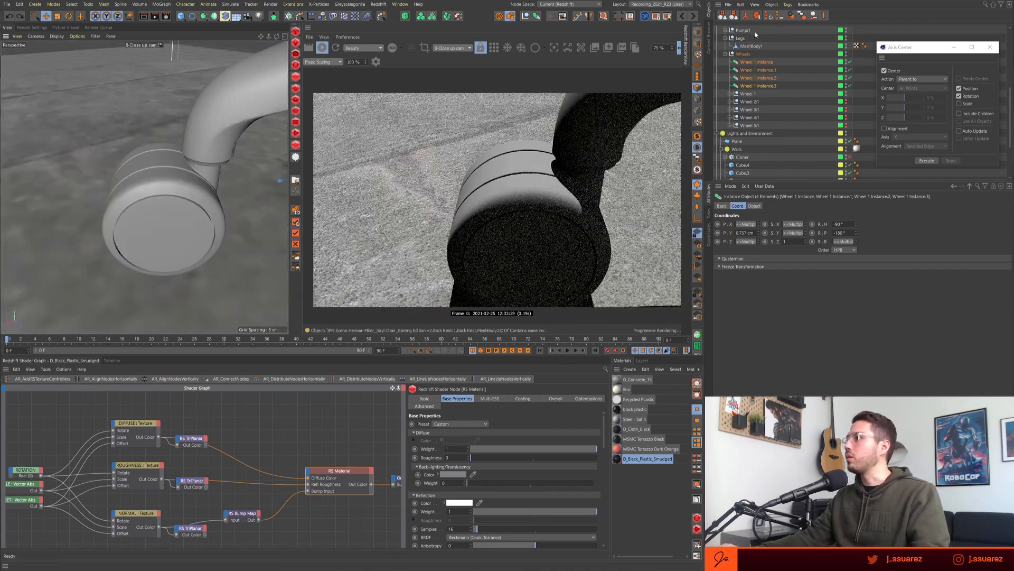
- Collapse the object hierarchy, expand only the chair's Wheels group down to Wheel 1's meshes, and close the Axis Center dialog
scroll(737, 75, up, 6)
click(724, 16)
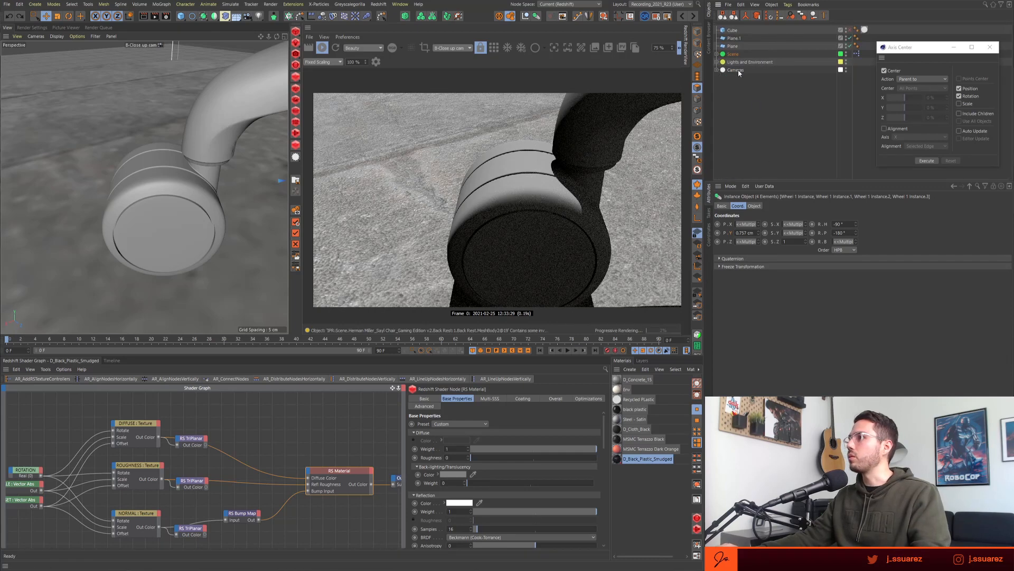
click(718, 54)
click(722, 69)
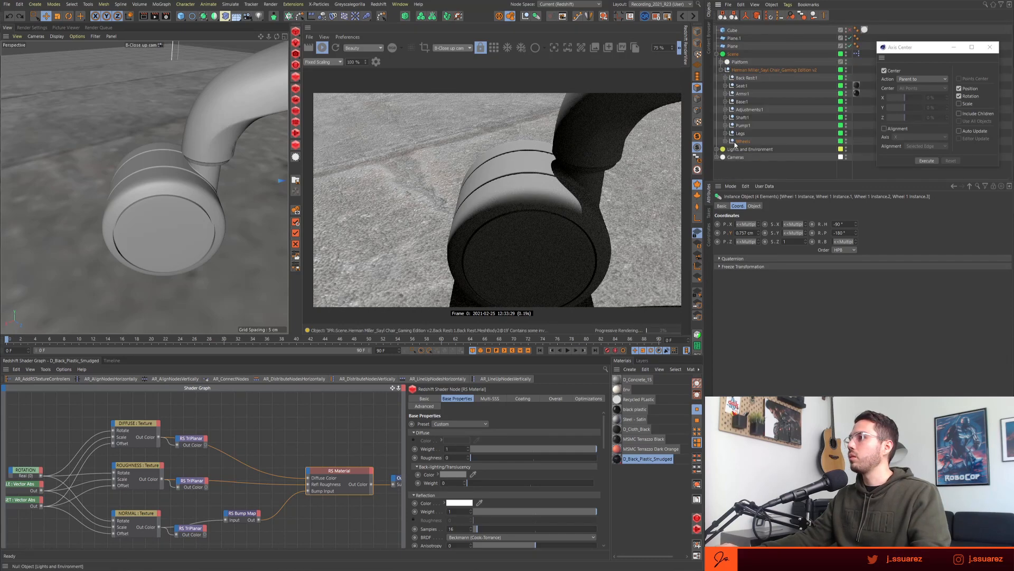
click(726, 141)
scroll(743, 144, down, 3)
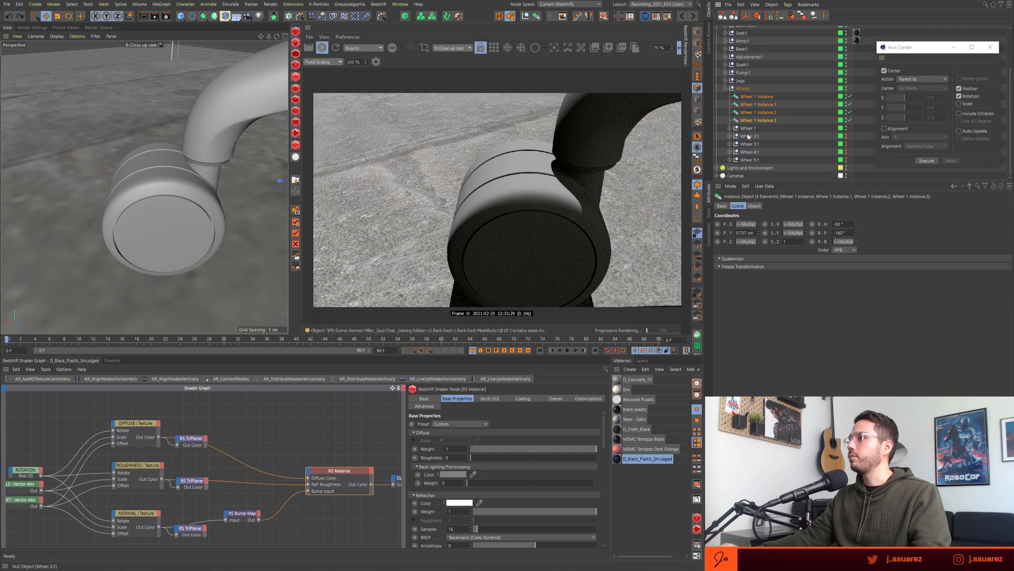
click(729, 128)
click(991, 47)
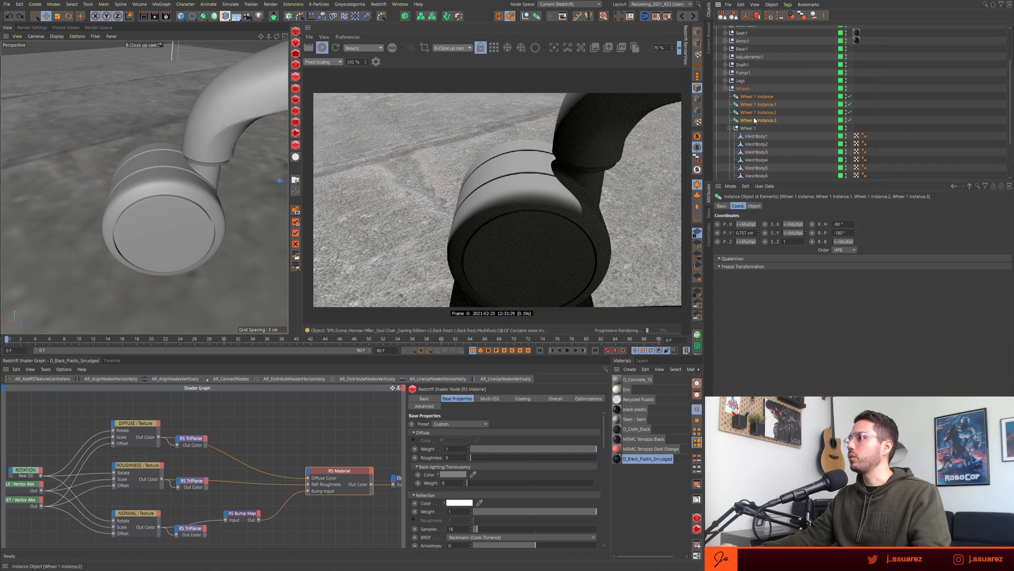
- Check which part of the caster each mesh from MeshBody2 to MeshBody6 in Wheel 1 represents
scroll(752, 137, down, 3)
click(751, 97)
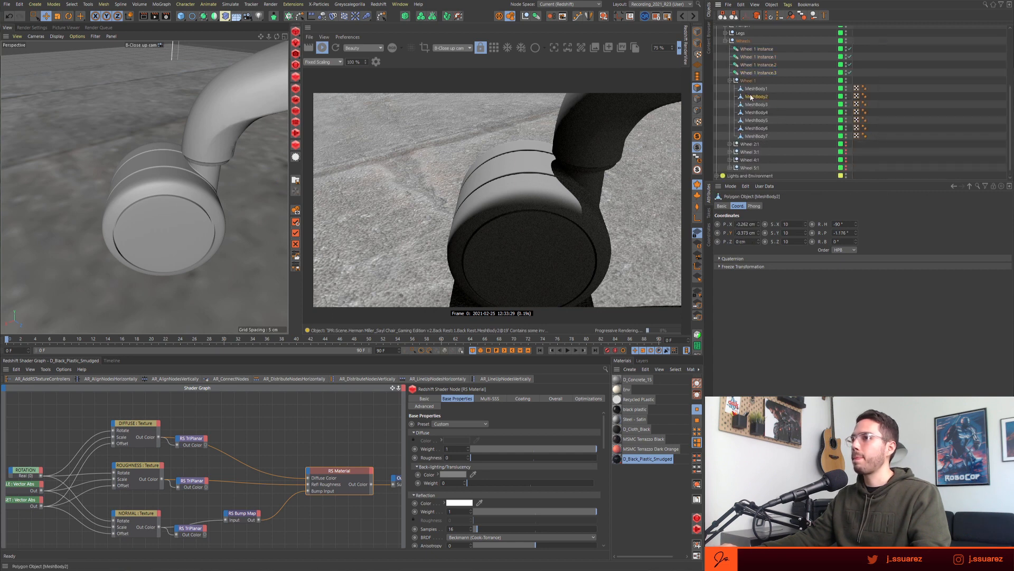
click(754, 104)
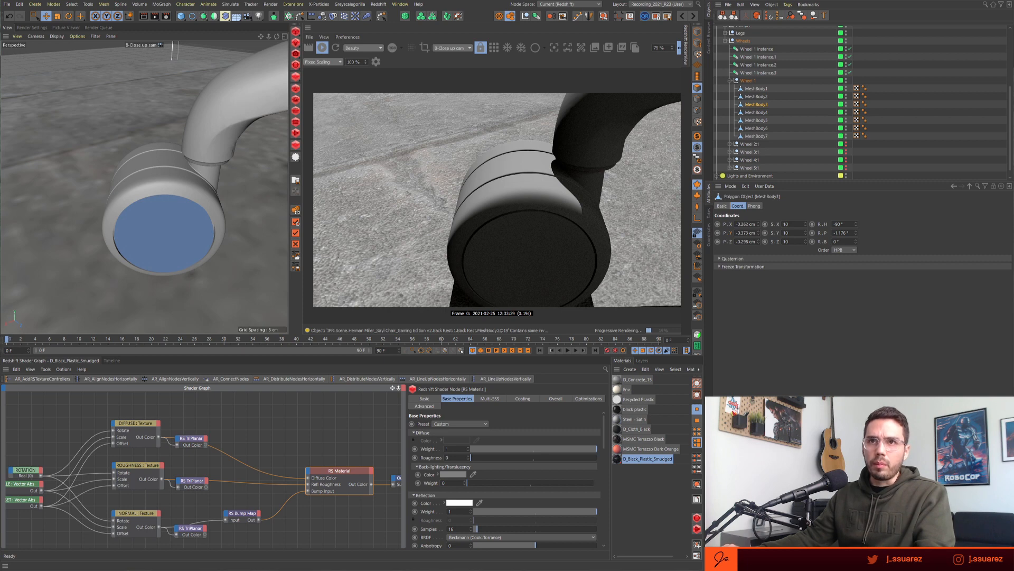
click(756, 116)
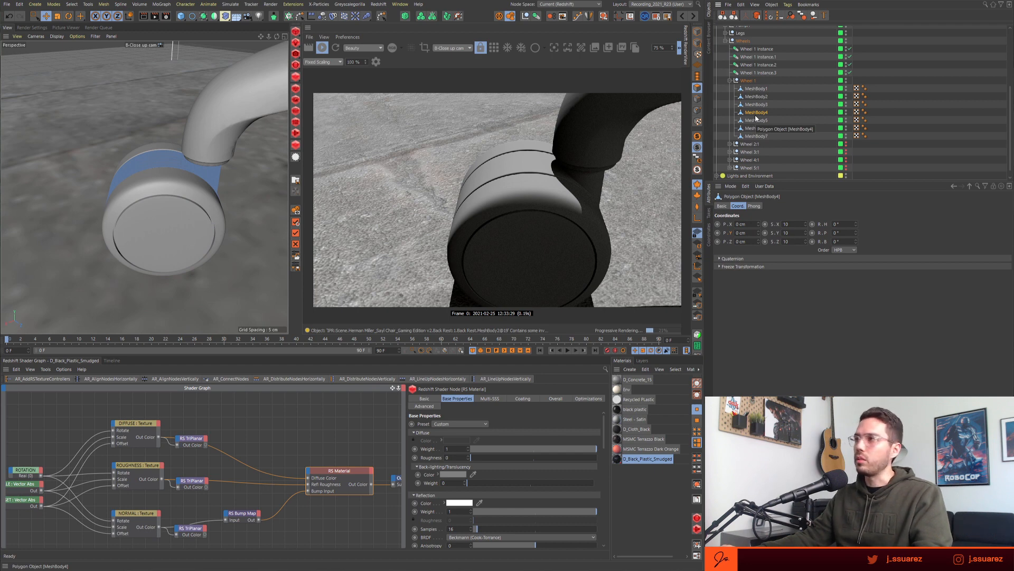
click(756, 120)
click(756, 129)
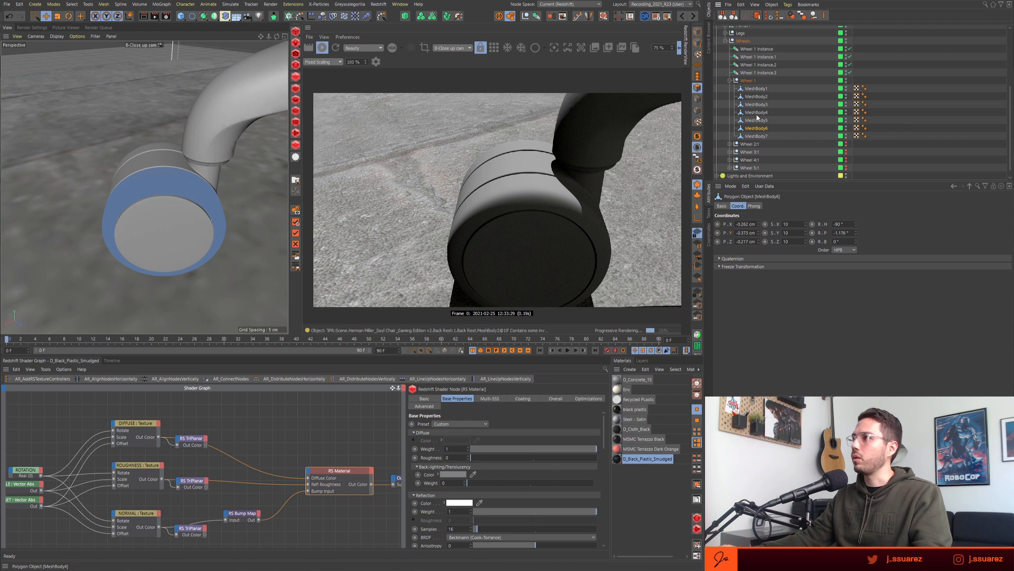
- Nest the wheel's outer rim, MeshBody6, under the hub disc MeshBody3 inside Wheel 1
click(763, 105)
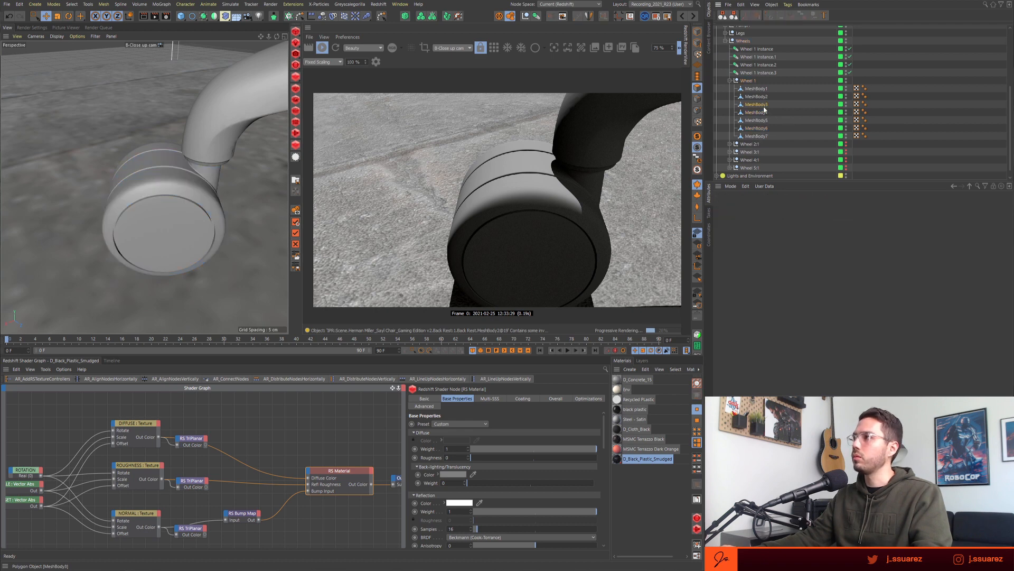
click(762, 120)
click(758, 128)
drag(756, 128, 758, 104)
click(758, 112)
click(757, 104)
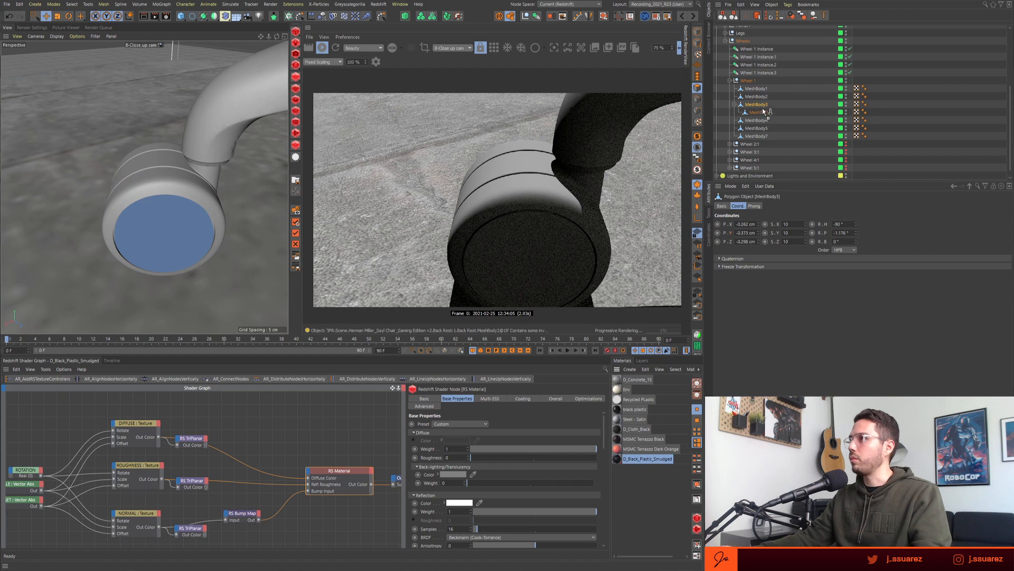
- Apply the D_Black_Plastic_Smudged material to MeshBody3 and check its nested rim MeshBody6
drag(762, 111, 761, 106)
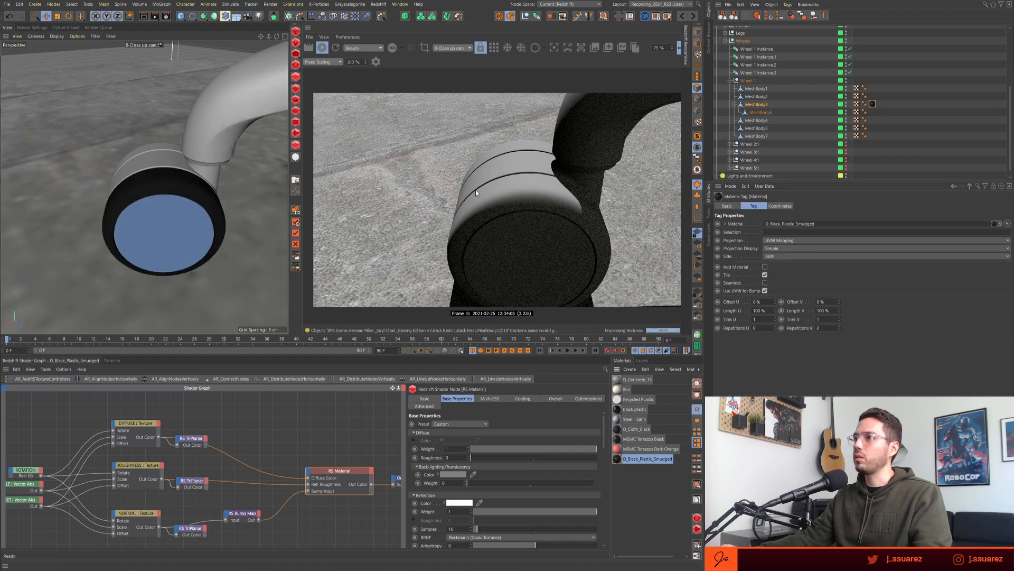
click(760, 112)
click(757, 105)
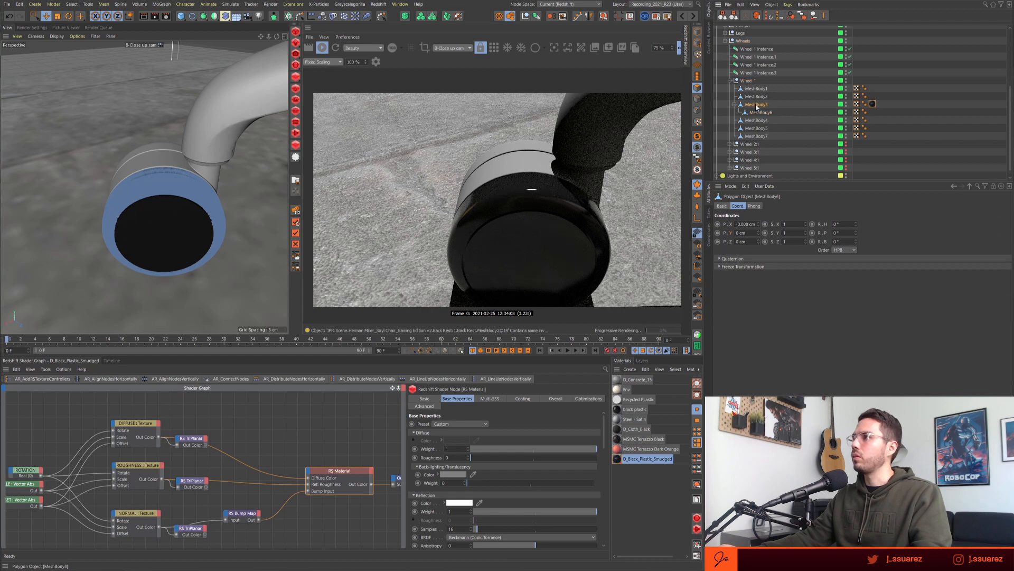
- Rename MeshBody6, the front tyre ring in the Wheel 1 group, as "wheel"
mouse_move(756, 106)
mouse_down()
mouse_move(756, 113)
mouse_move(754, 105)
mouse_up()
click(754, 89)
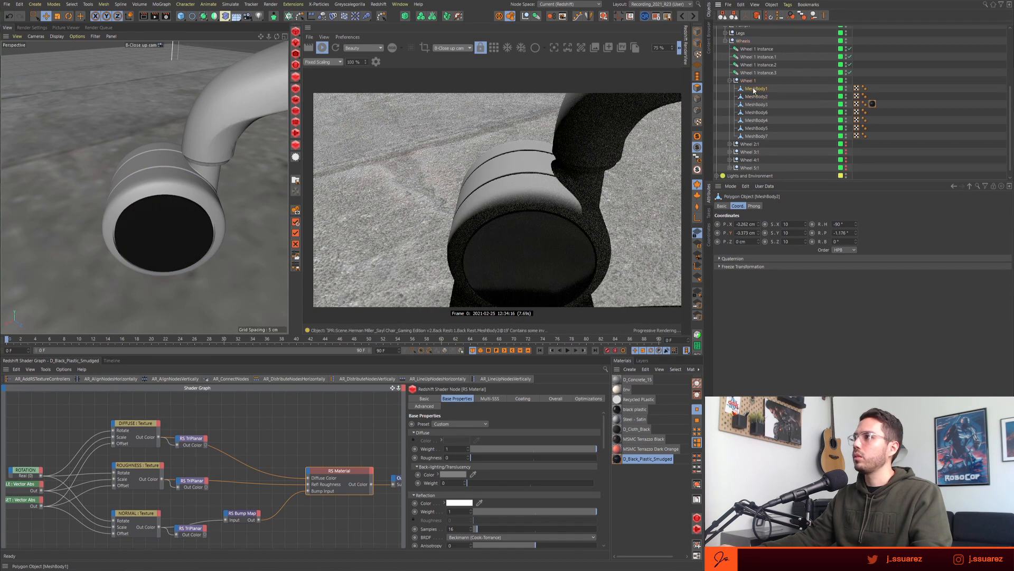
click(755, 112)
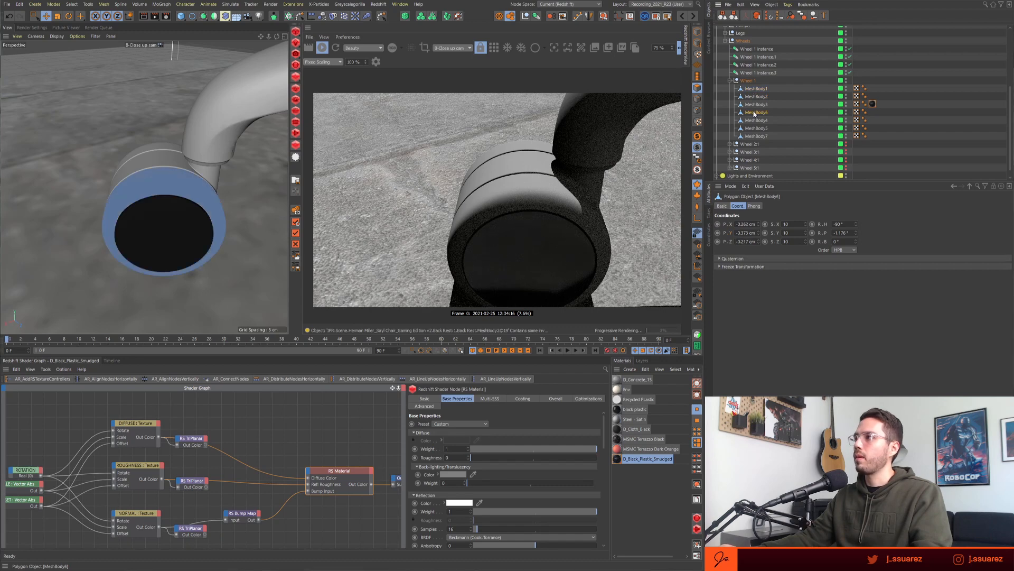
double_click(755, 112)
text(wheel)
key(Return)
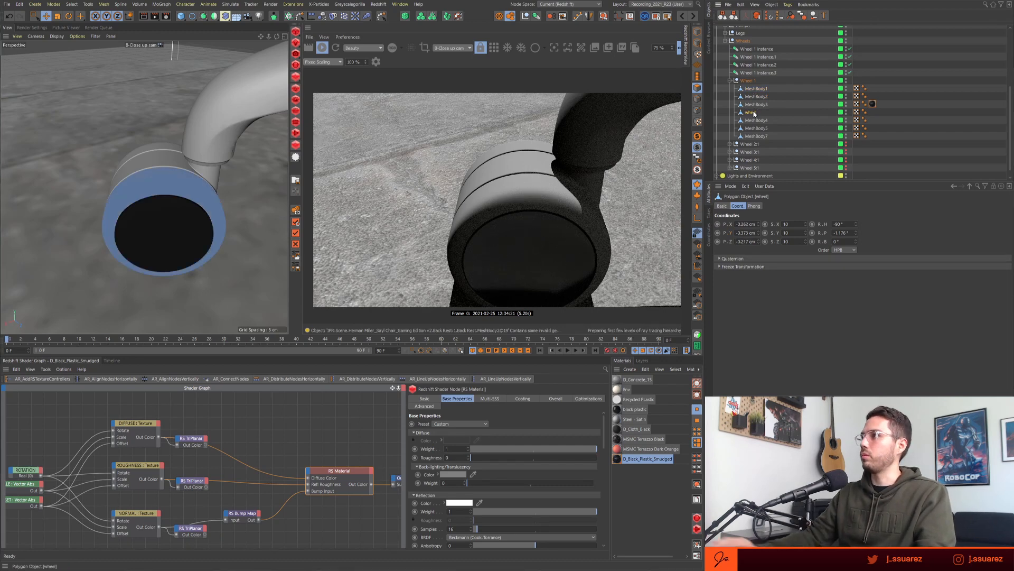
- Rename MeshBody5, the rear tyre ring in the Wheel 1 group, as "wheel"
click(755, 129)
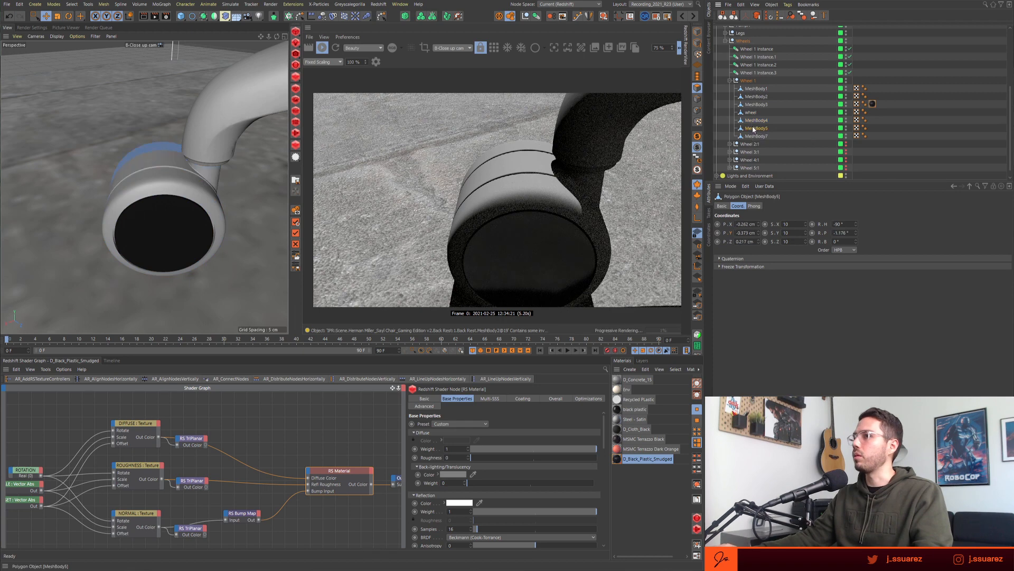
double_click(754, 128)
text(wheel)
key(Return)
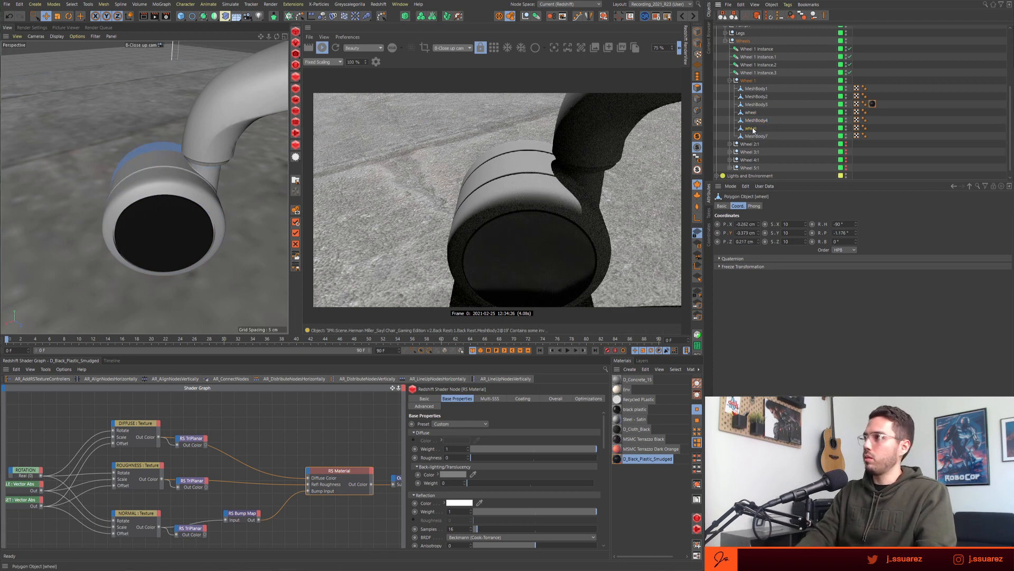
- Nest the rear wheel mesh under the front wheel mesh and move MeshBody3's black plastic material tag onto the front one
drag(754, 129, 793, 115)
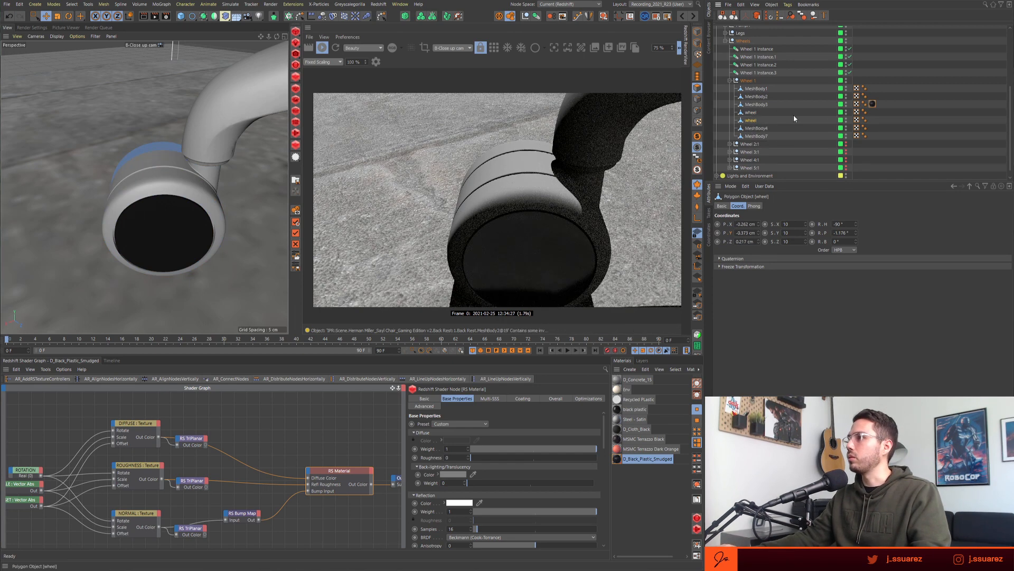
drag(873, 104, 873, 112)
drag(752, 120, 752, 112)
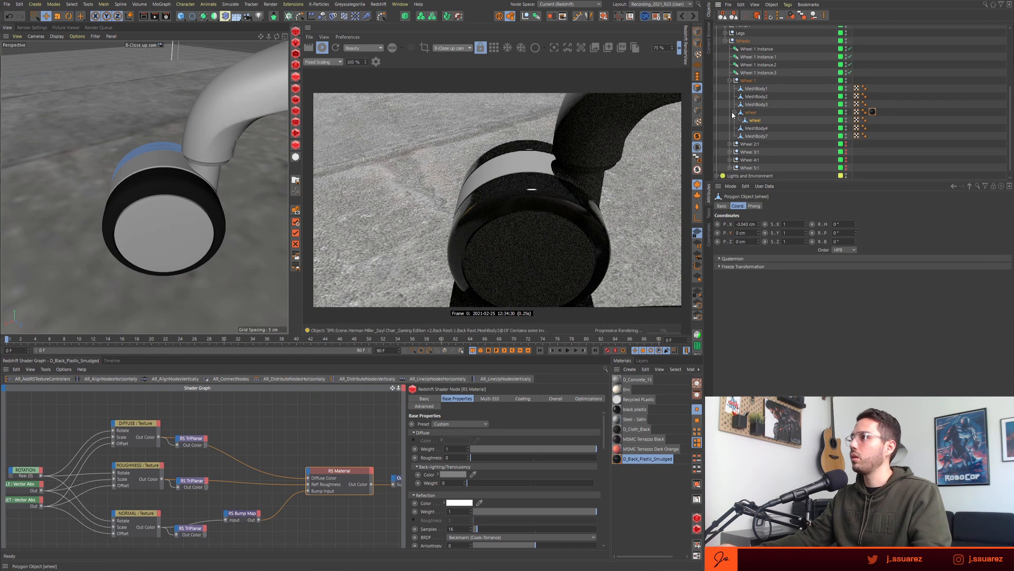
- Examine the caster wheel and leg from several angles, and look through the plastic presets in the material library
click(755, 136)
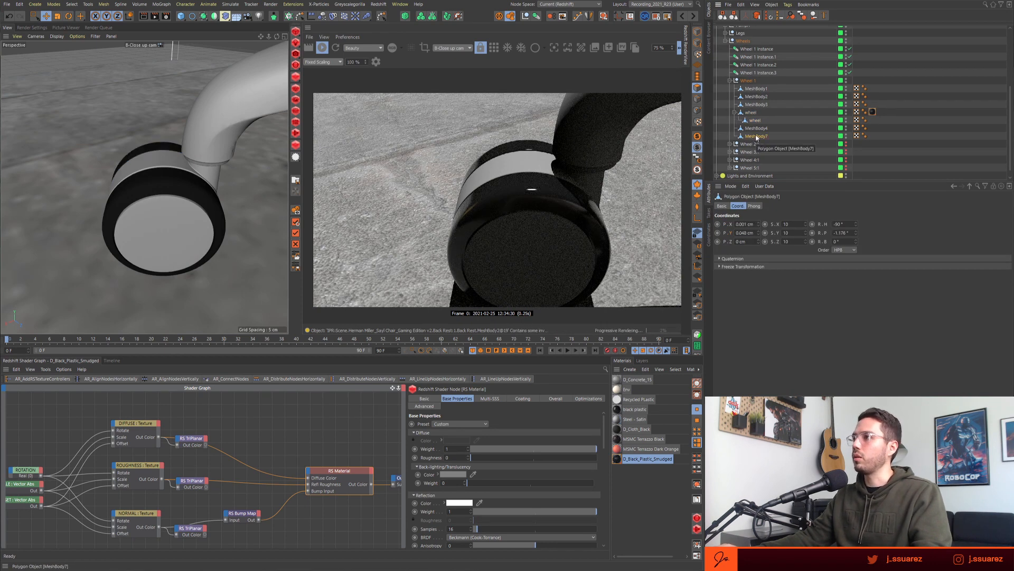
key(Return)
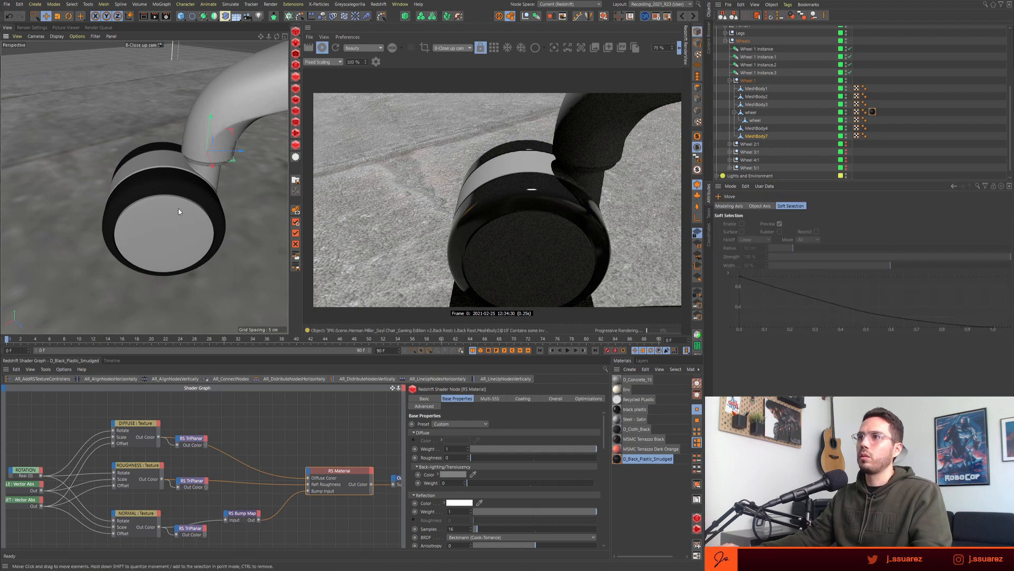
alt+drag(179, 210, 215, 123)
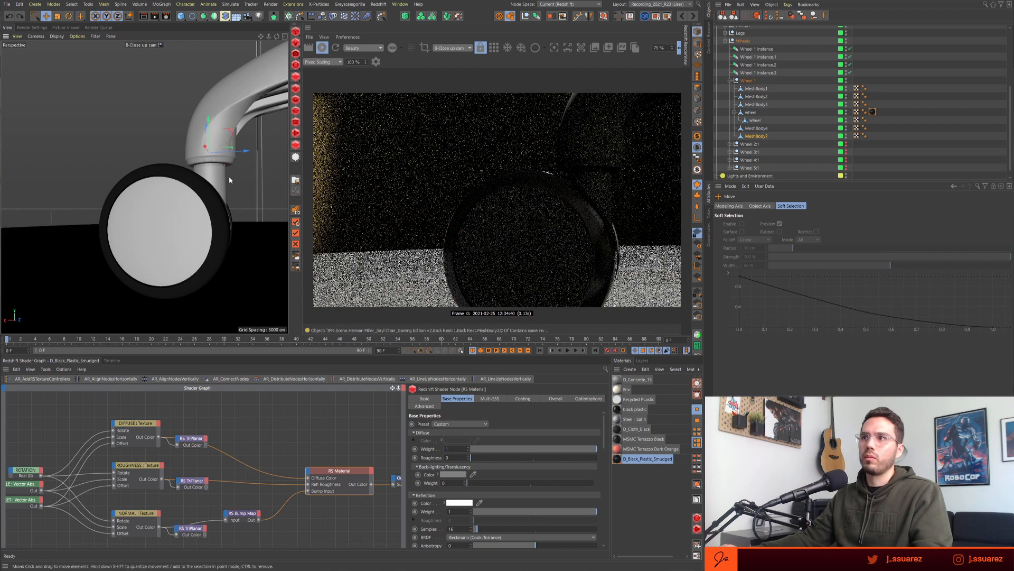
alt+drag(229, 180, 190, 210)
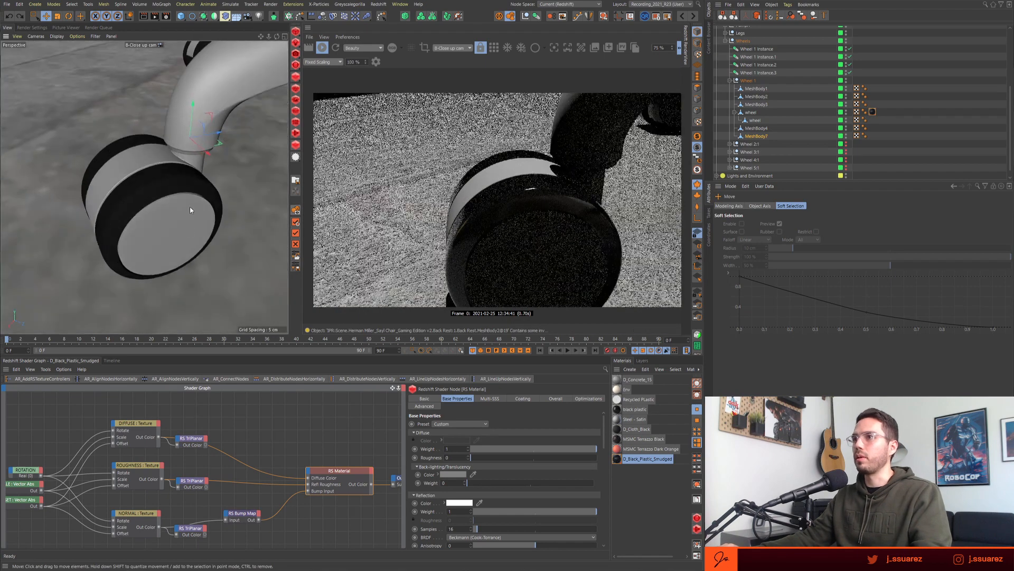
scroll(191, 209, down, 5)
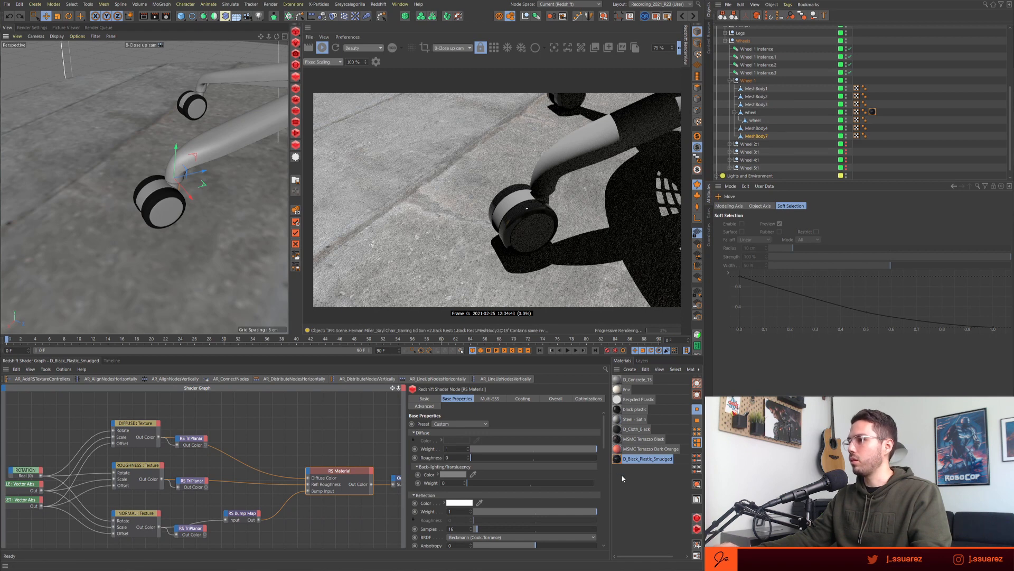
click(636, 484)
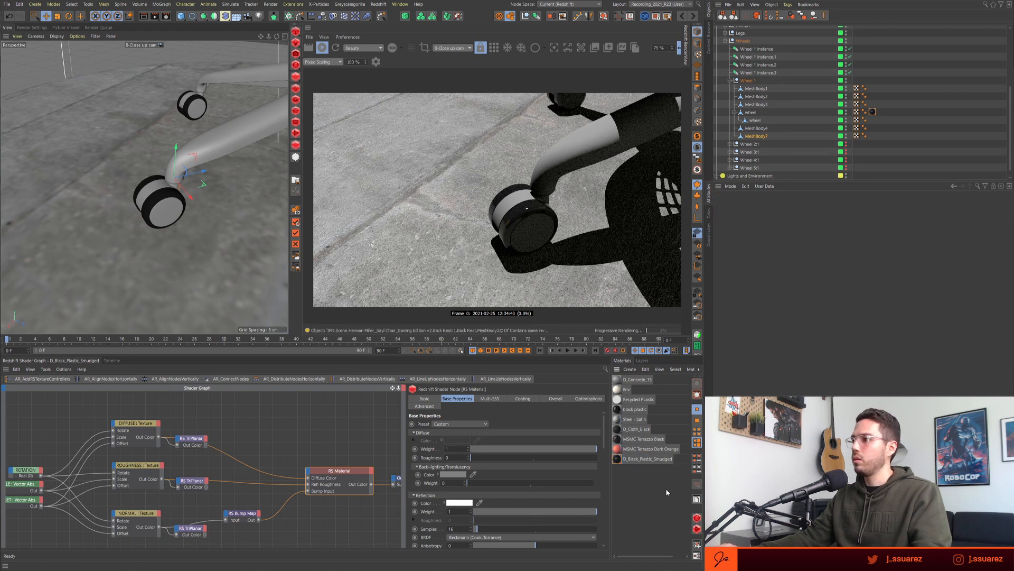
click(709, 40)
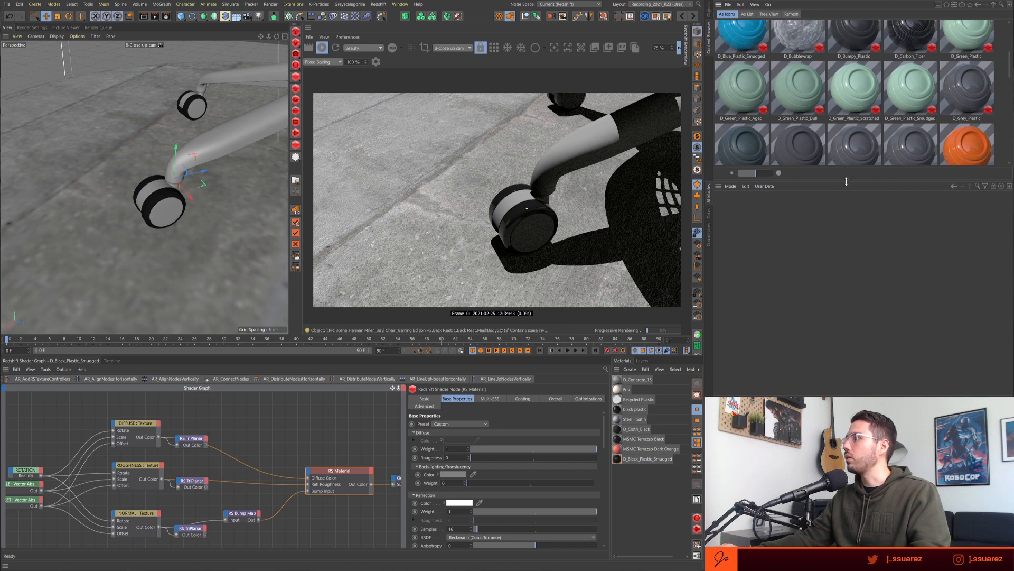
drag(846, 180, 865, 328)
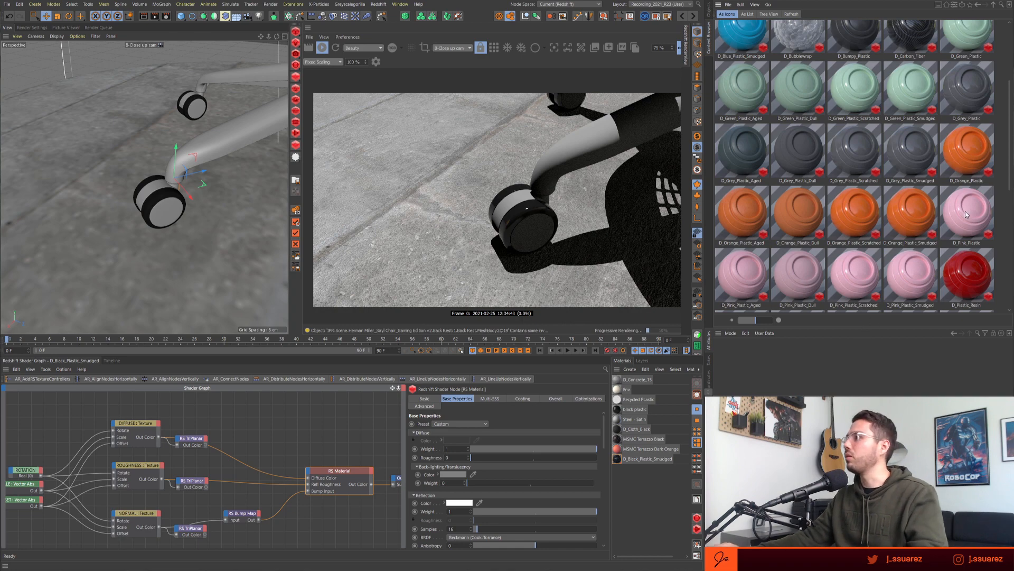
scroll(809, 202, up, 3)
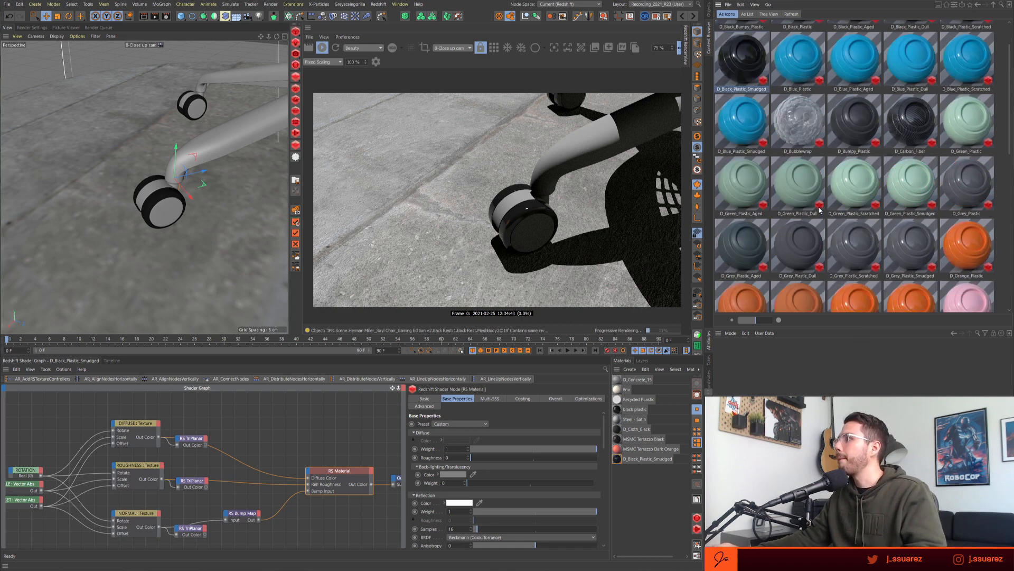
scroll(819, 210, up, 2)
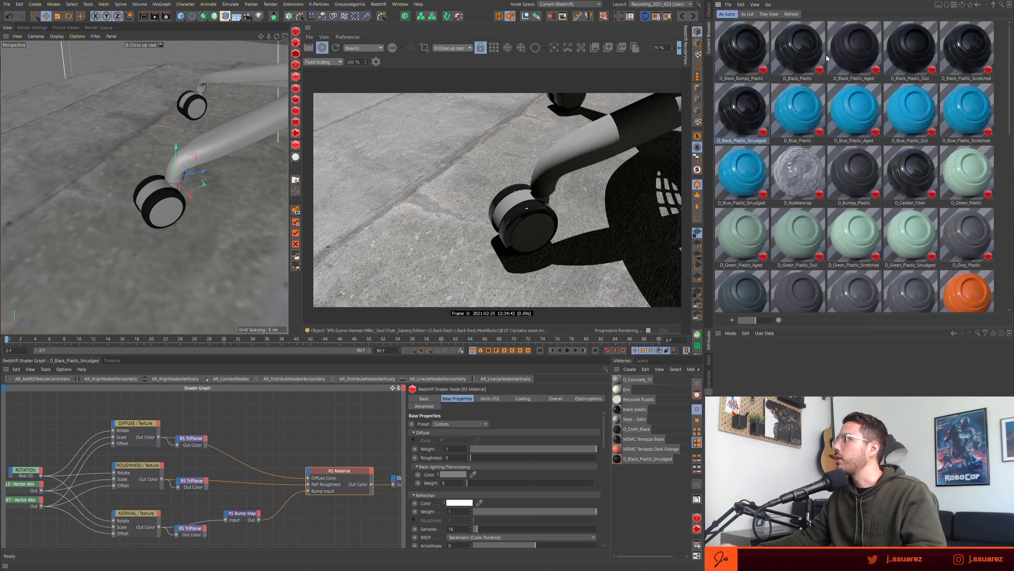
- Duplicate the D_Black_Plastic_Smudged material and rename the copy as "rough plastic"
ctrl+drag(619, 459, 623, 479)
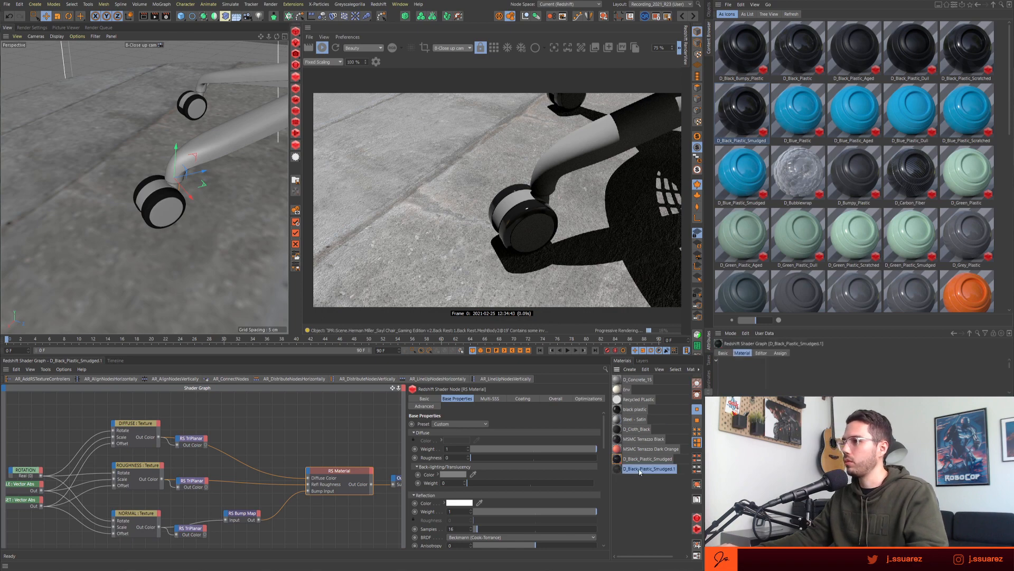
double_click(639, 468)
text(rough)
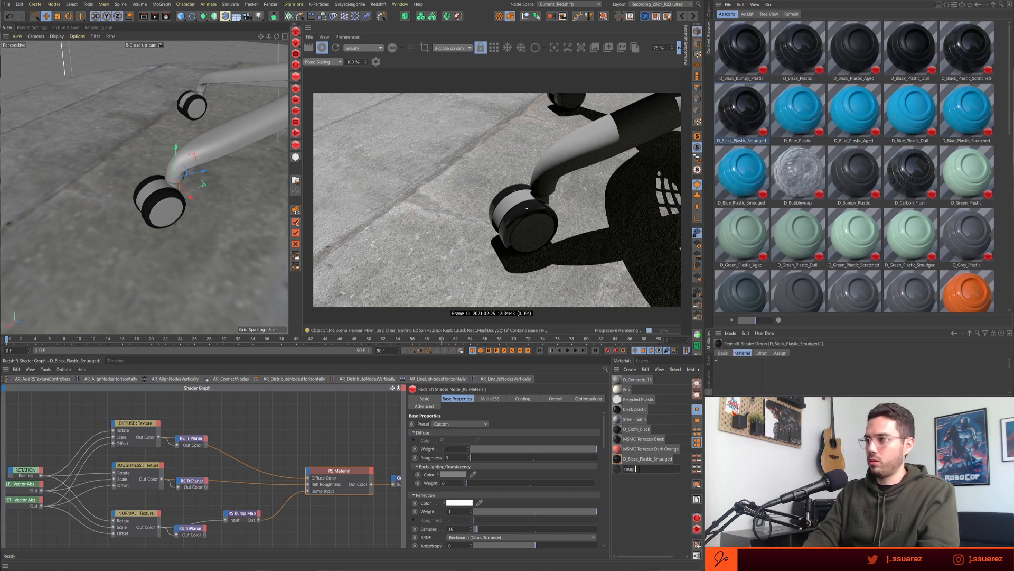
text( plastic)
key(Return)
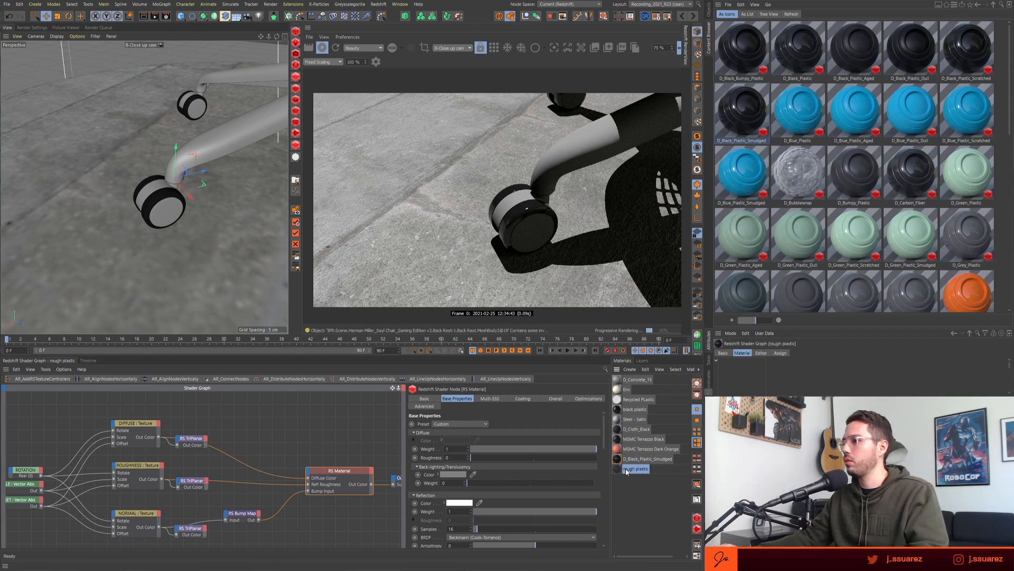
- Apply the rough plastic material to the Wheel 1 group and copy its material tag to the Legs group
click(711, 13)
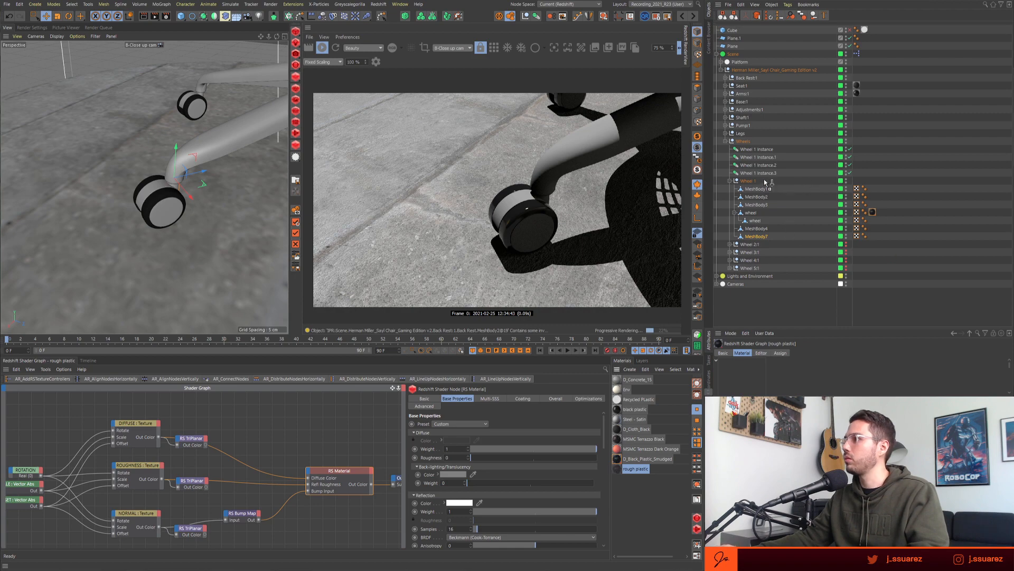
drag(765, 182, 764, 181)
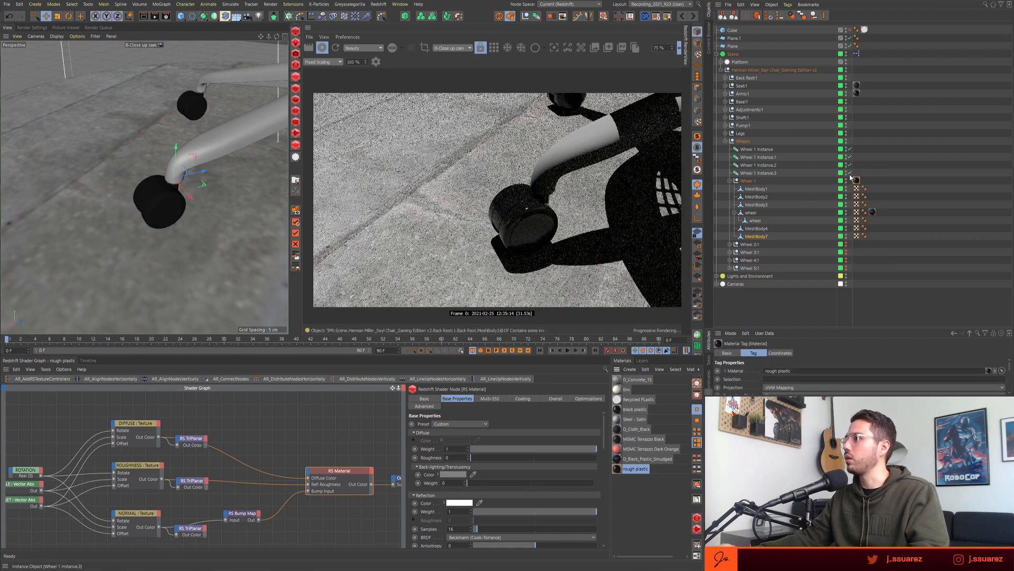
ctrl+drag(737, 131, 737, 132)
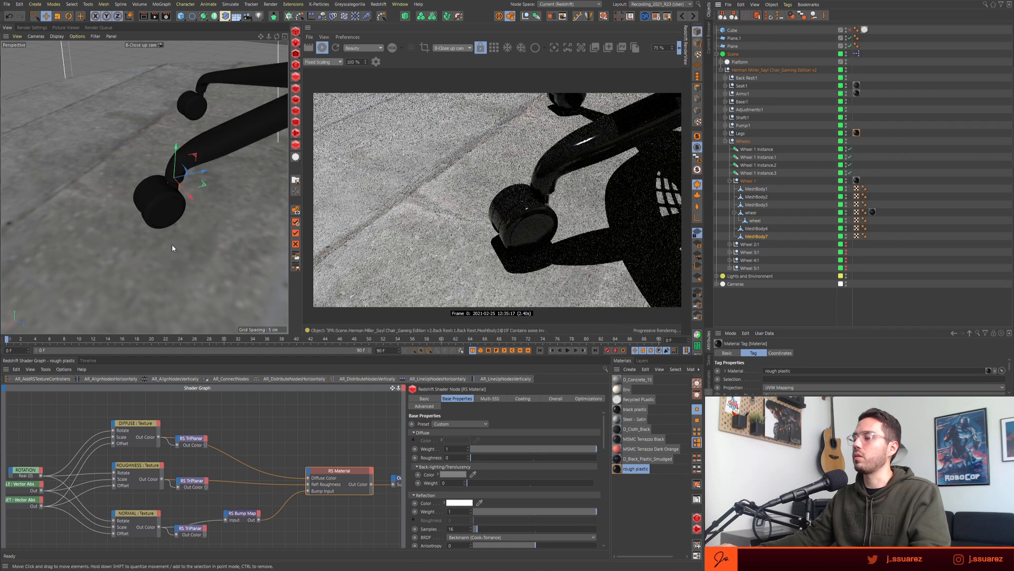
- Display the rough plastic shader graph and bring up the node preset pool by searching commands for "pool"
click(617, 472)
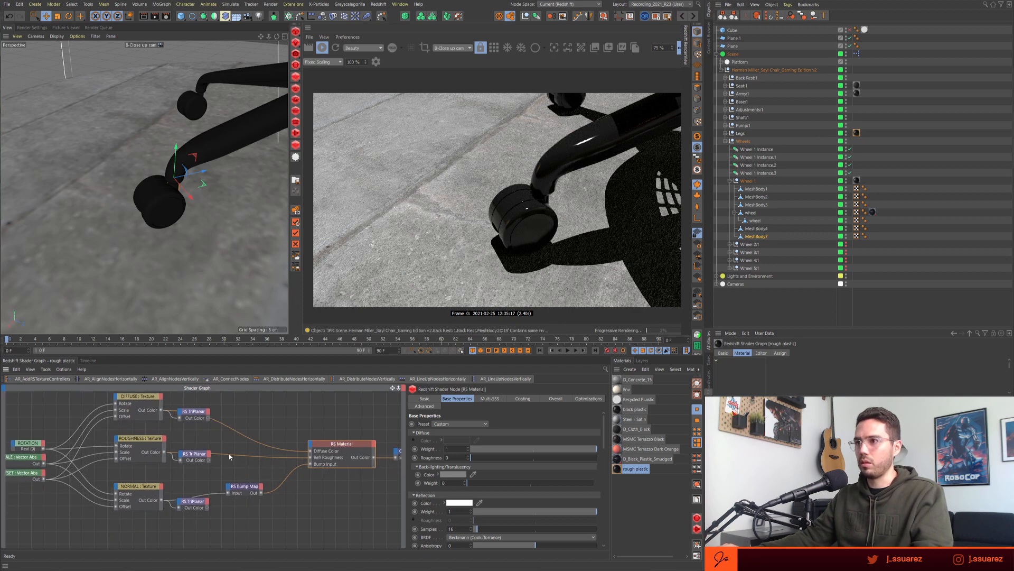
click(130, 524)
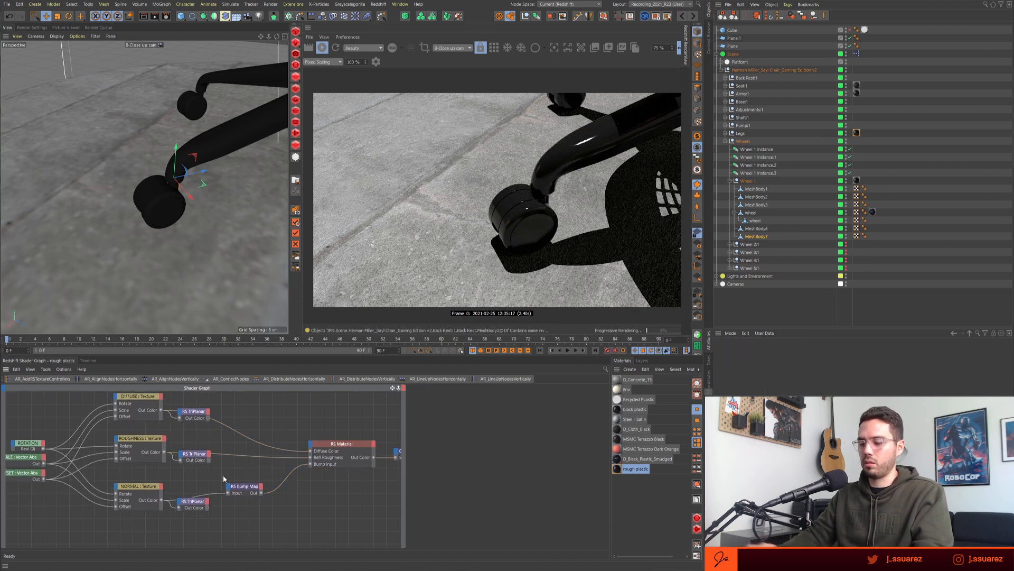
key(shift+c)
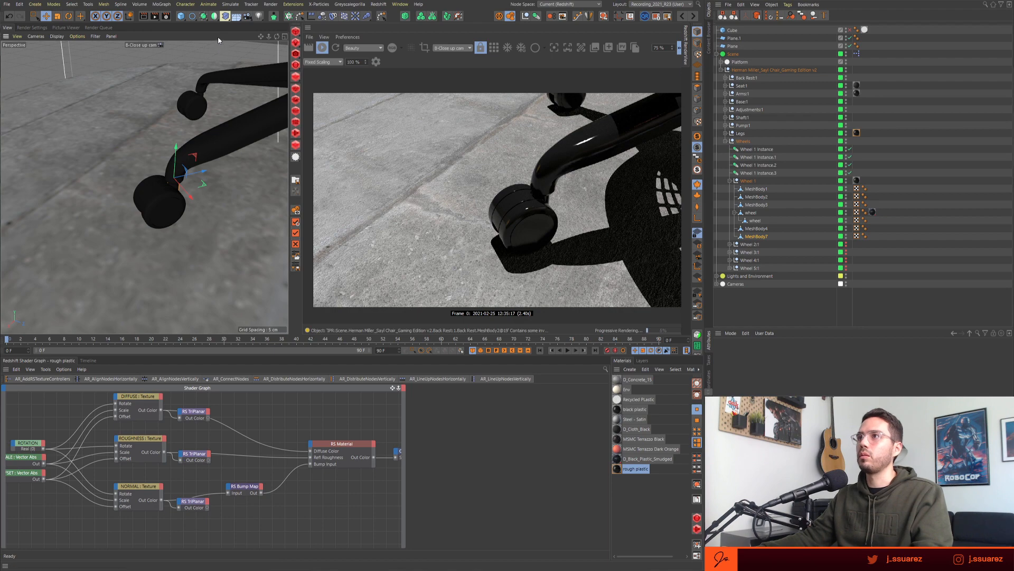
key(shift+c)
text(pool)
key(Return)
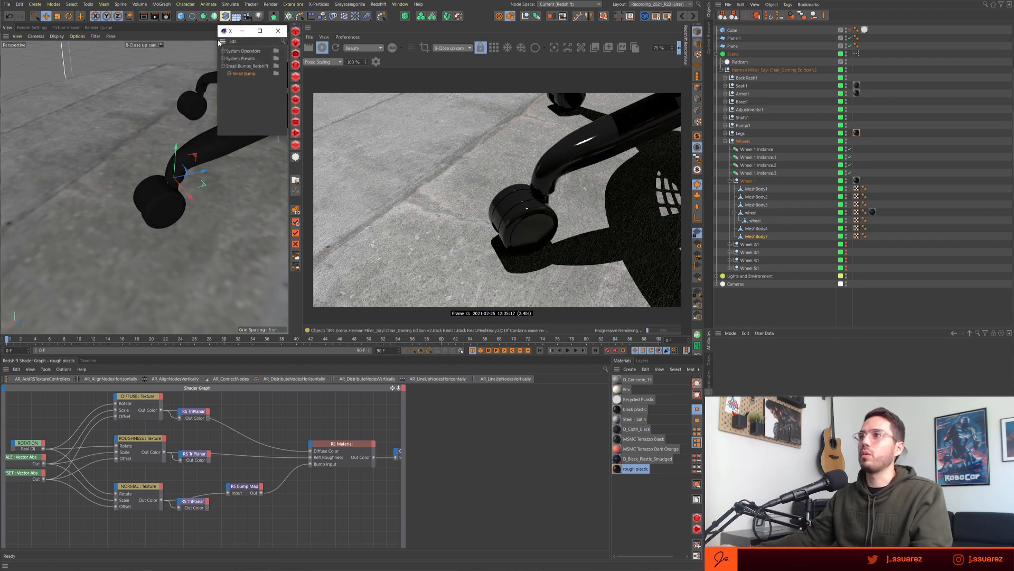
- Add the Small Bump preset below the normal texture nodes in the rough plastic graph and ungroup it
drag(150, 495, 95, 520)
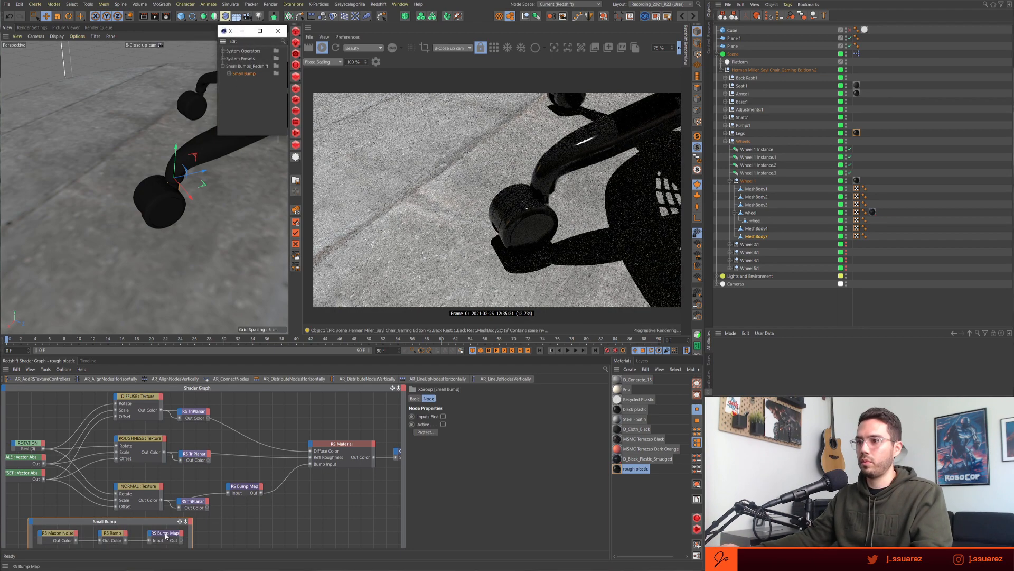
right_click(152, 523)
click(171, 484)
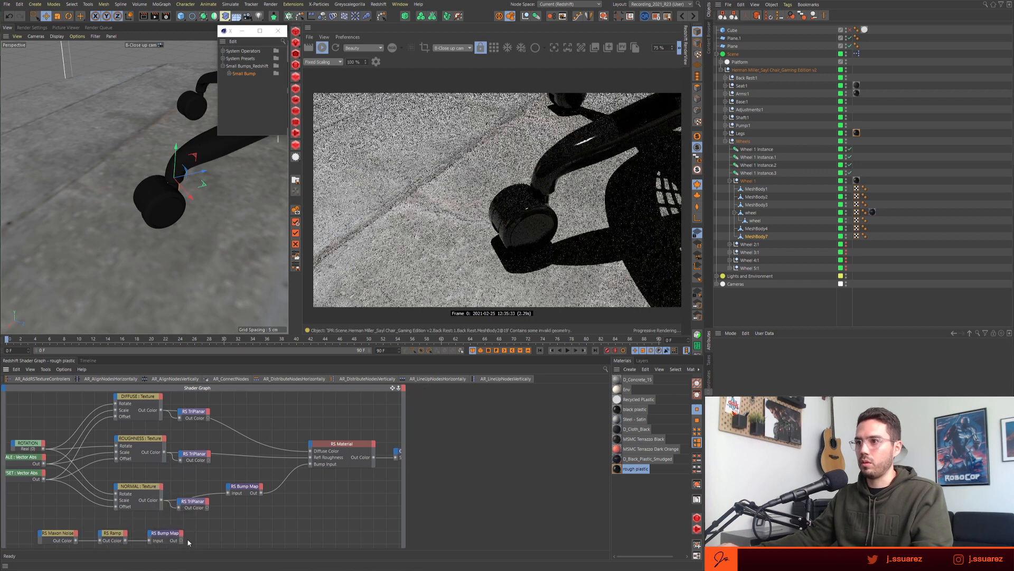
- Connect the Small Bump preset's RS Bump Map output to the RS Material's Bump Input, replacing the existing normal bump connection
drag(182, 540, 331, 454)
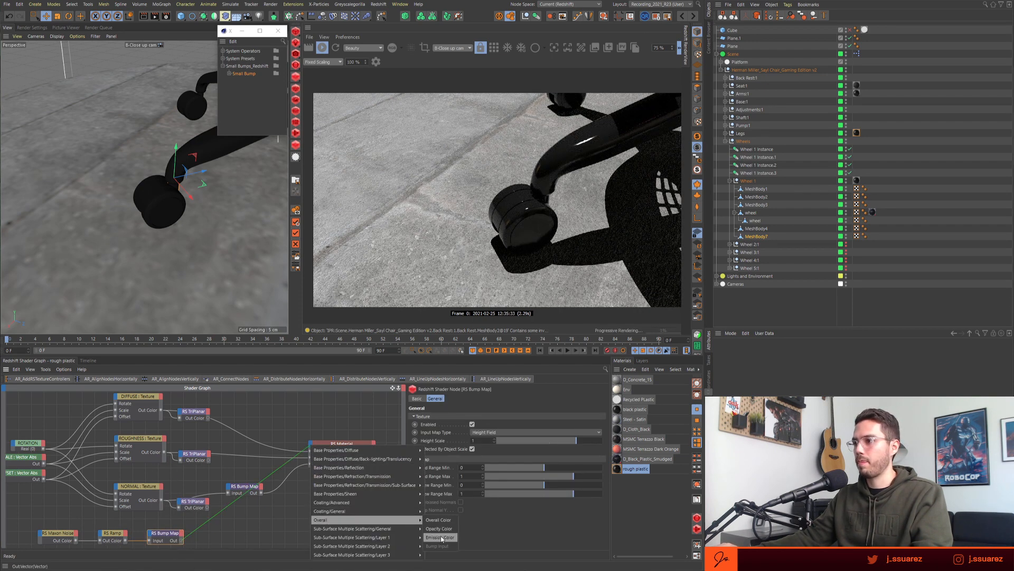
click(298, 486)
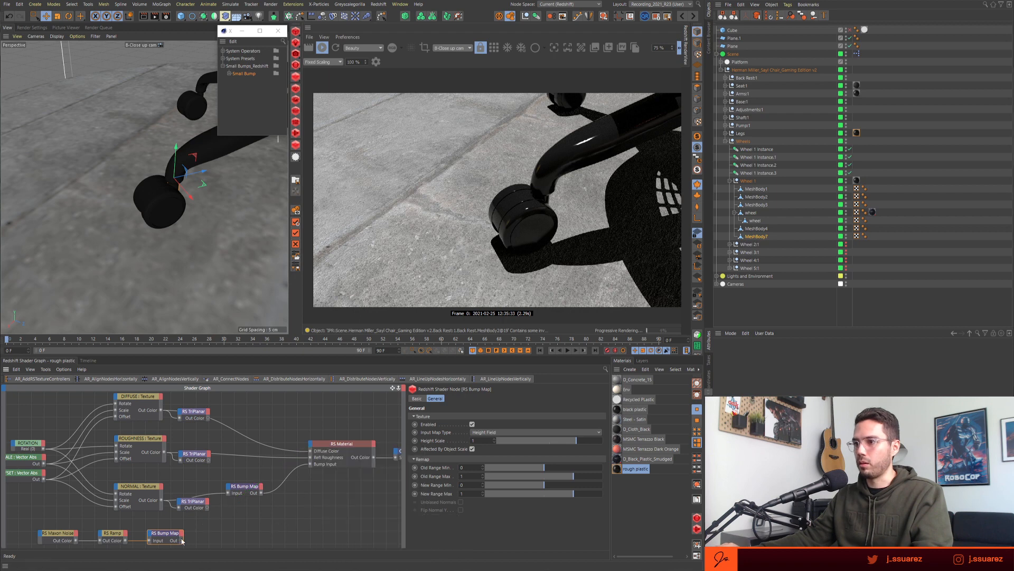
drag(310, 466, 311, 465)
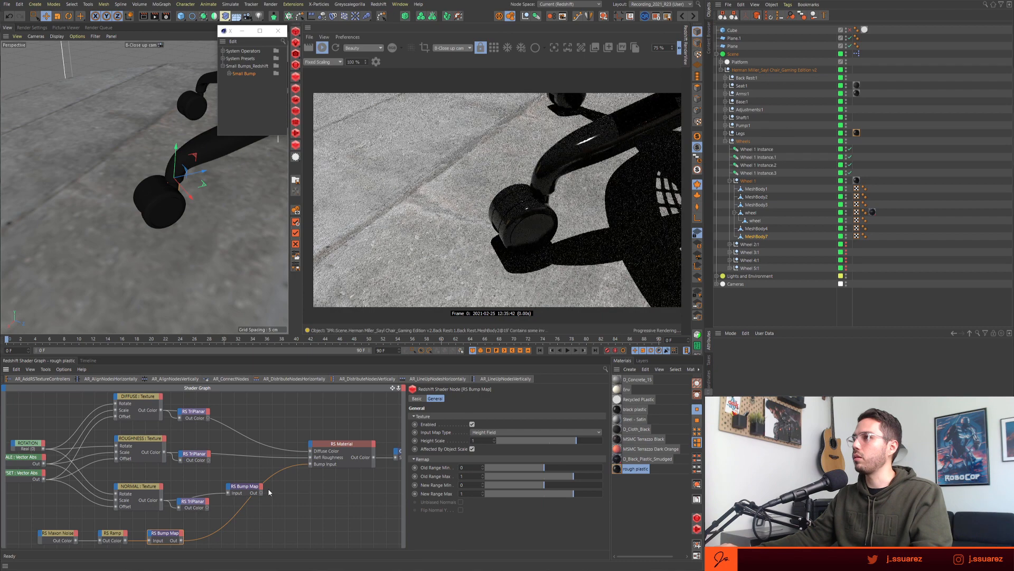
- Send the RS Maxon Noise node alone to the material output and inspect its Overall Scale
middle_drag(268, 491, 272, 453)
click(116, 495)
click(62, 495)
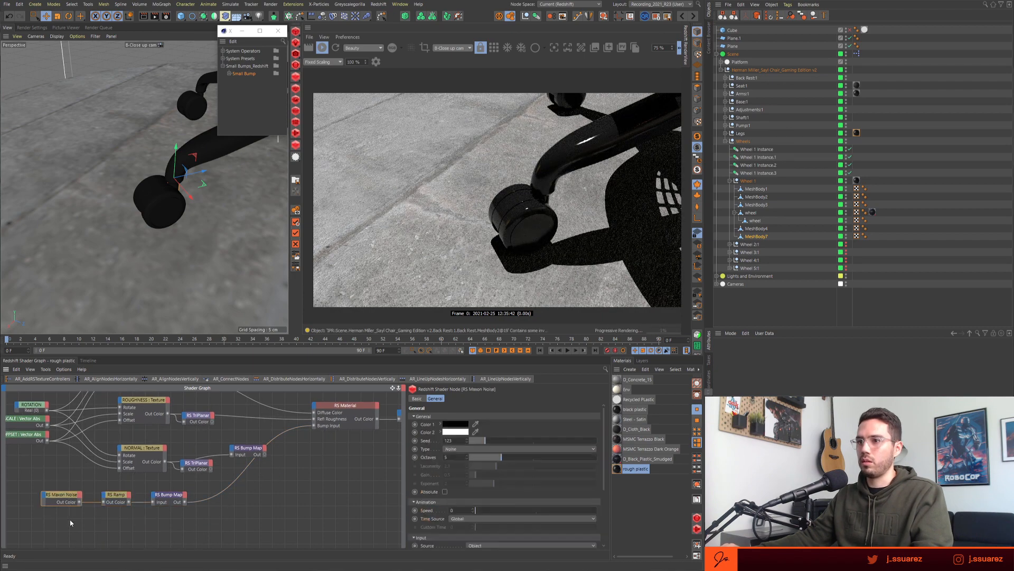
key(s)
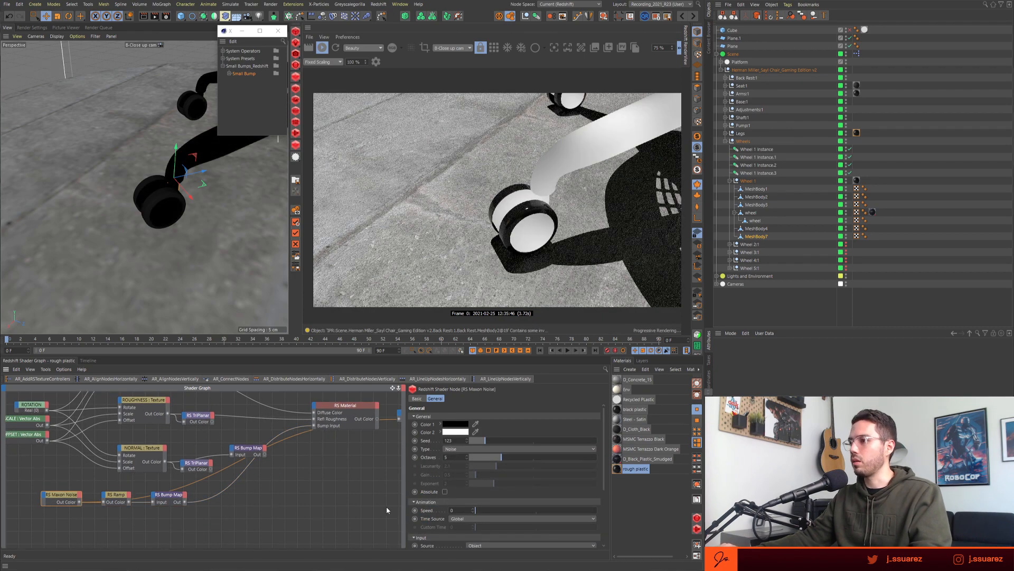
scroll(338, 486, down, 2)
scroll(419, 482, down, 3)
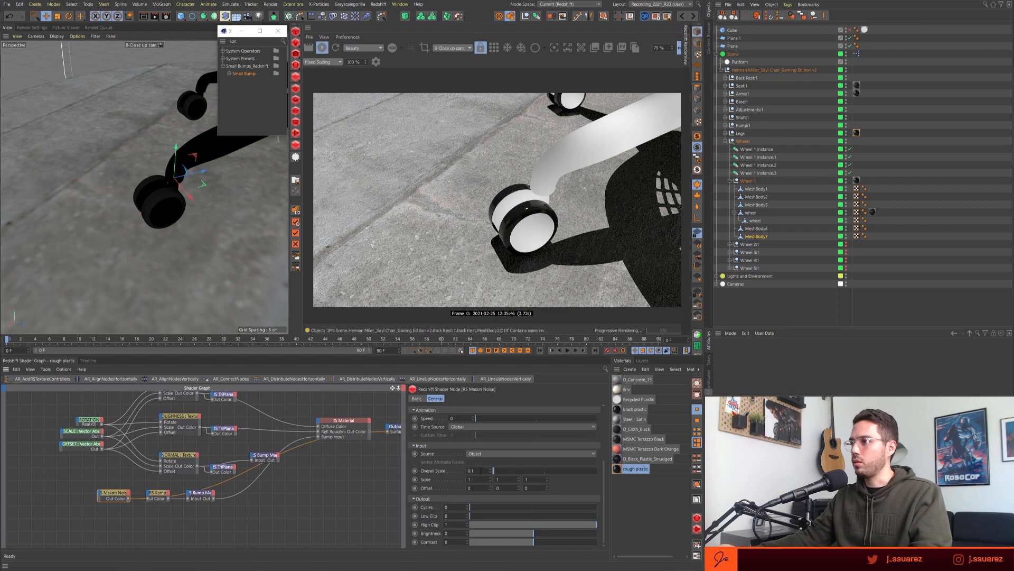
key(Return)
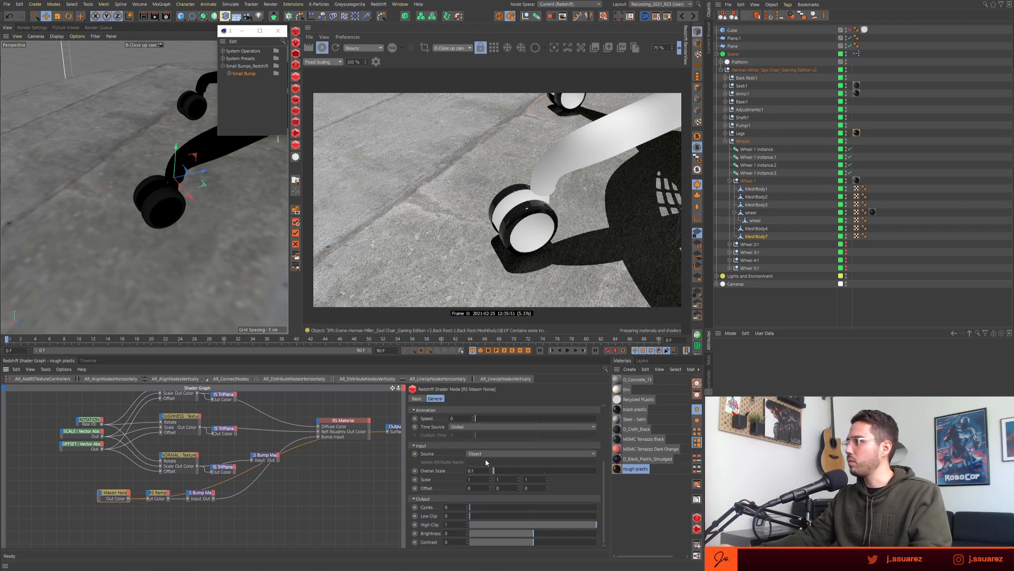
- Enlarge the project settings area and set the Project Scale unit to Centimeters
drag(797, 329, 812, 201)
click(826, 252)
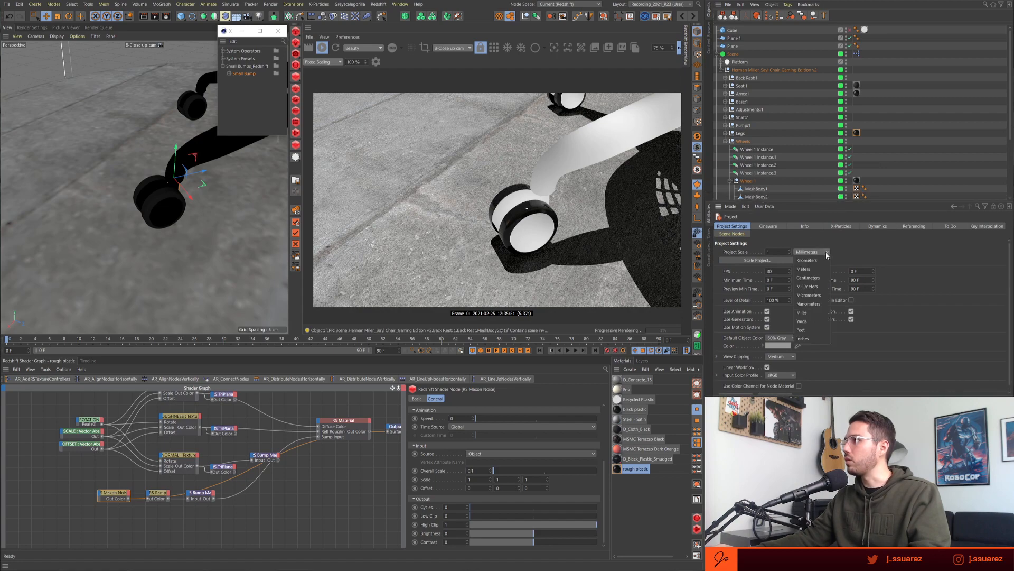
click(819, 276)
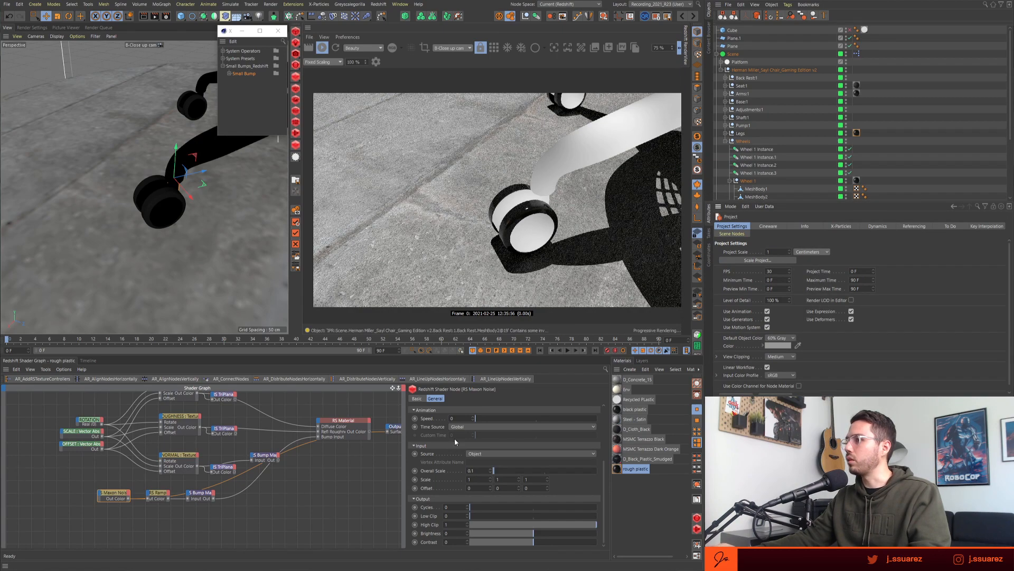
- Delete the RS Maxon Noise, RS Ramp and RS Bump Map nodes of the old Small Bump setup
click(258, 502)
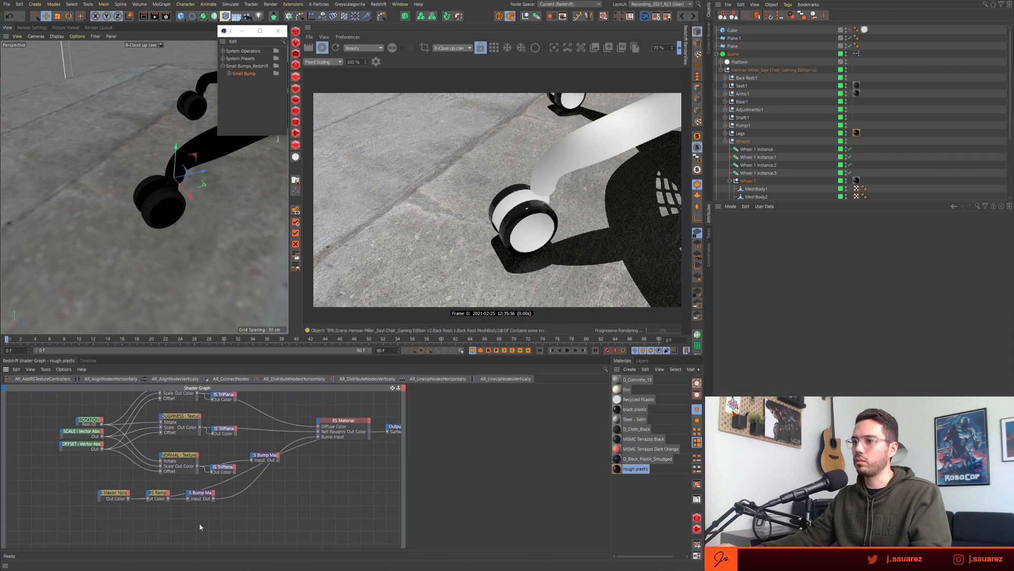
drag(230, 516, 22, 488)
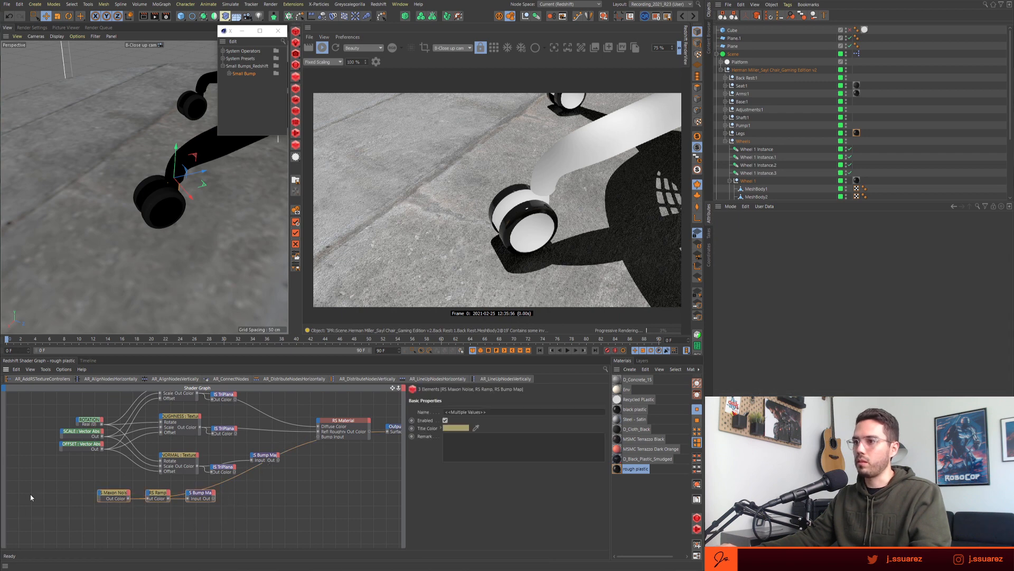
key(Delete)
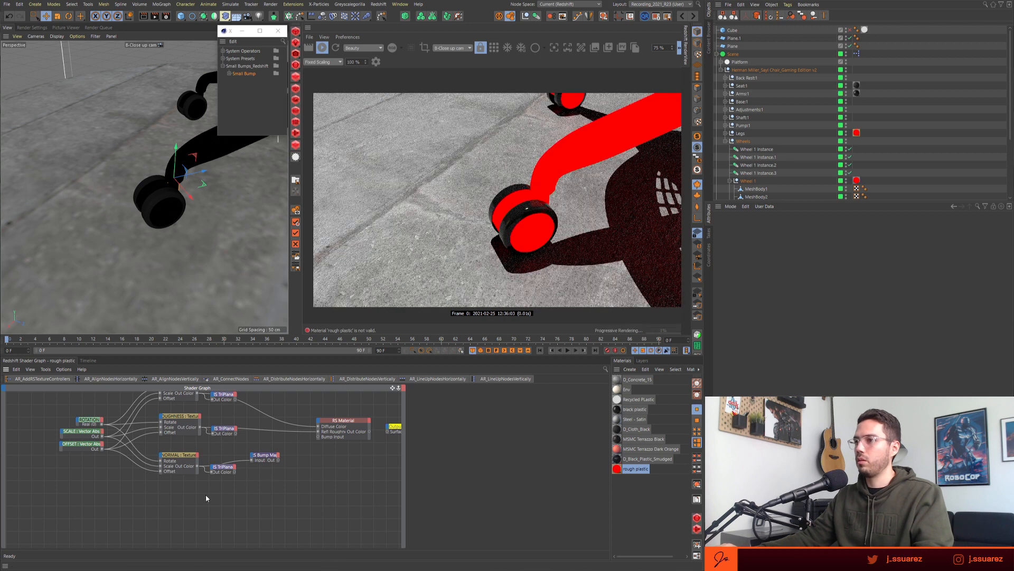
- Add a fresh Small Bump preset below the normal texture nodes and unpack its XGroup
drag(196, 492, 195, 492)
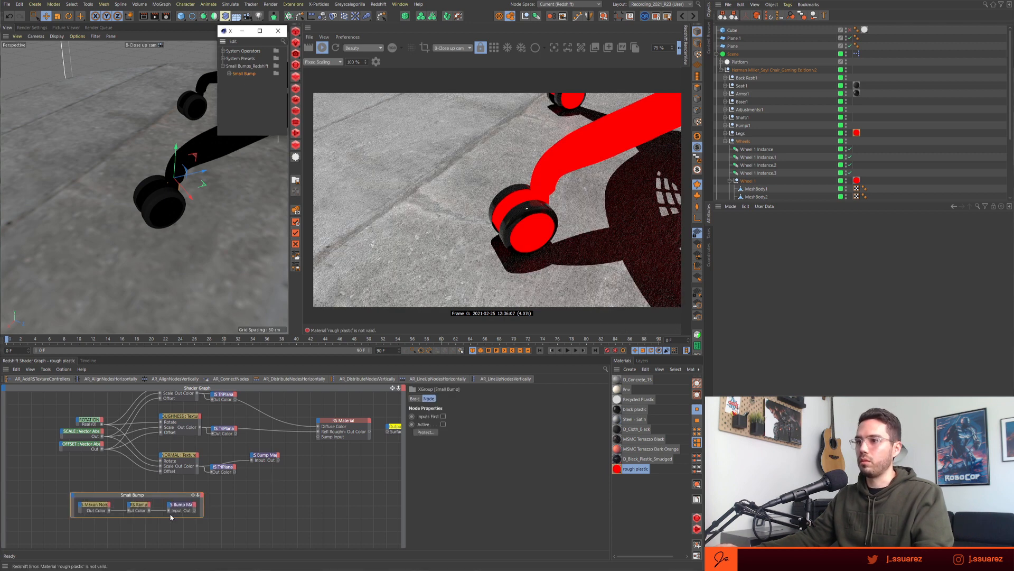
right_click(164, 463)
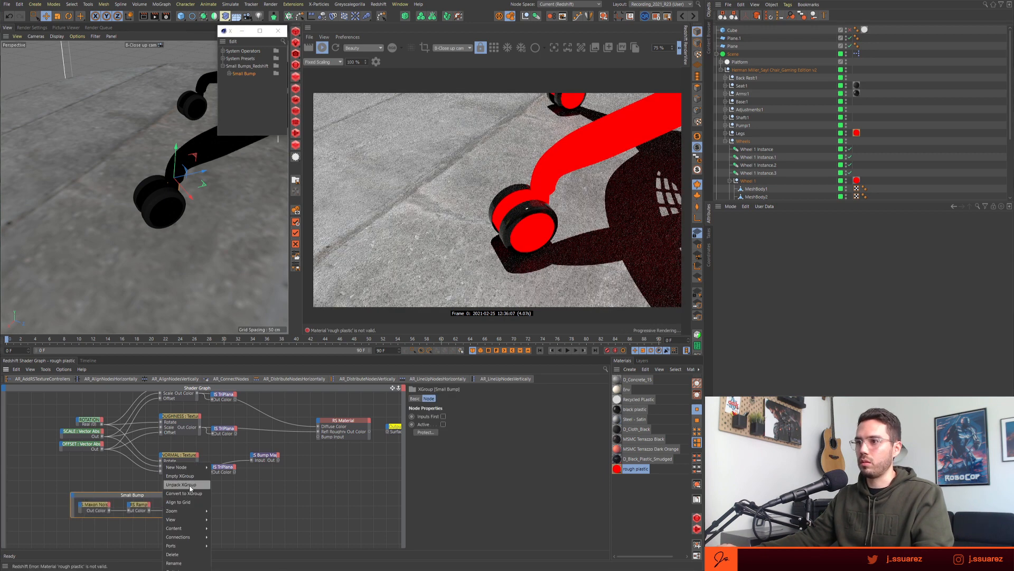
click(181, 484)
- Preview the new RS Maxon Noise node on the output and set its Overall Scale to 0.005
click(94, 506)
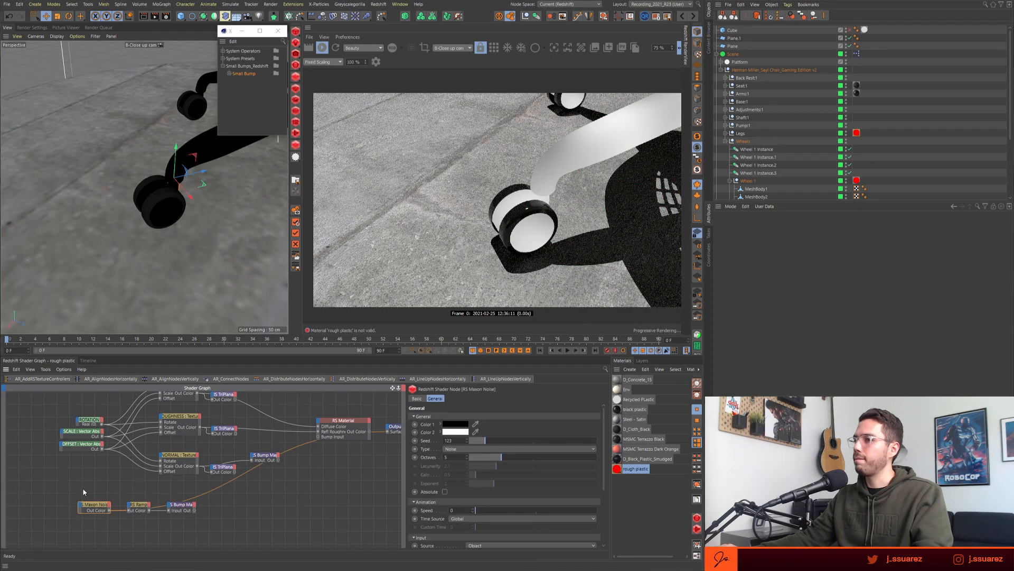
scroll(434, 483, down, 3)
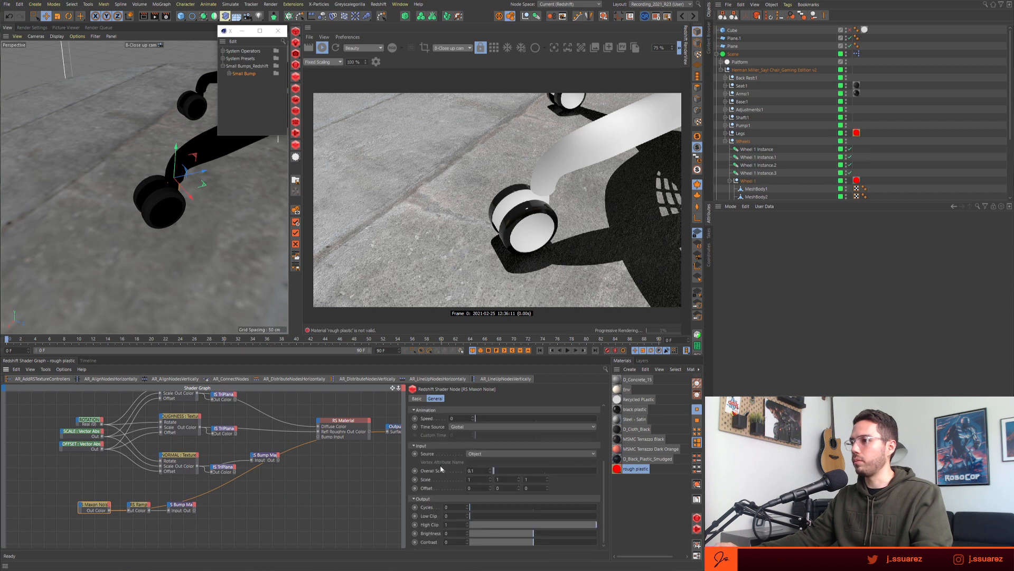
text(.005)
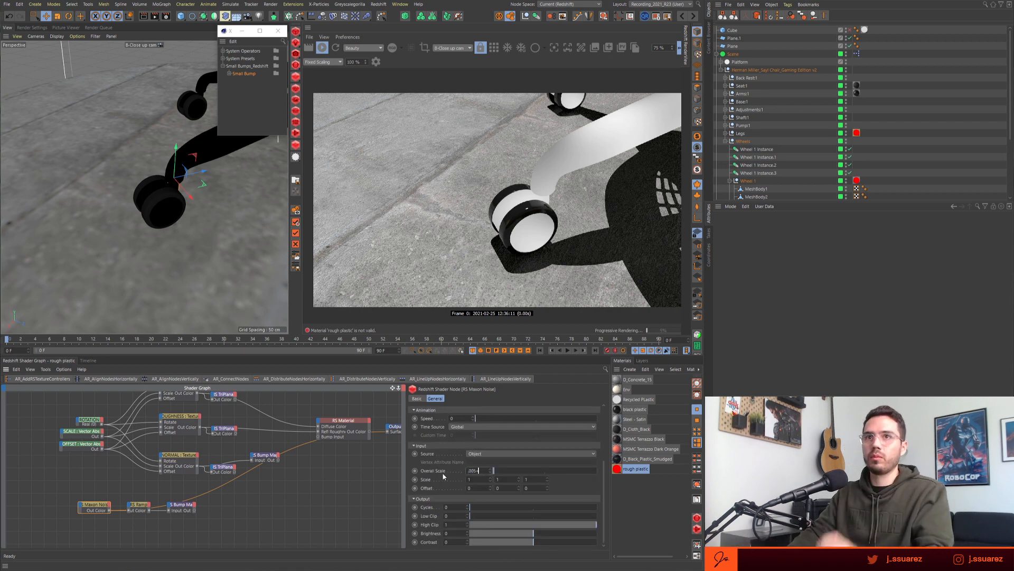
key(Return)
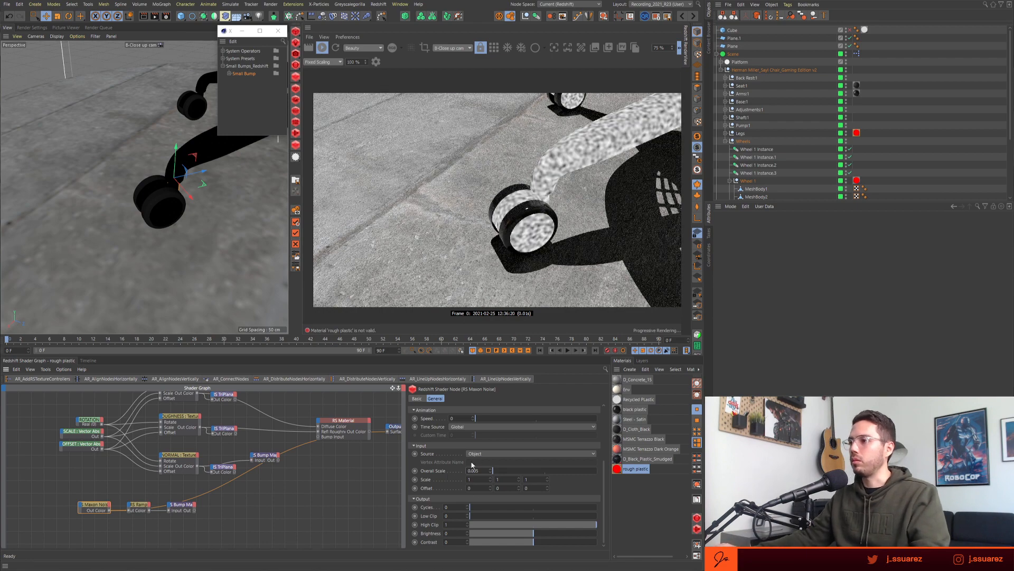
- Try 0.5 for the Maxon Noise Scale, and settle on 0.25 for all three axes
text(.5)
key(Return)
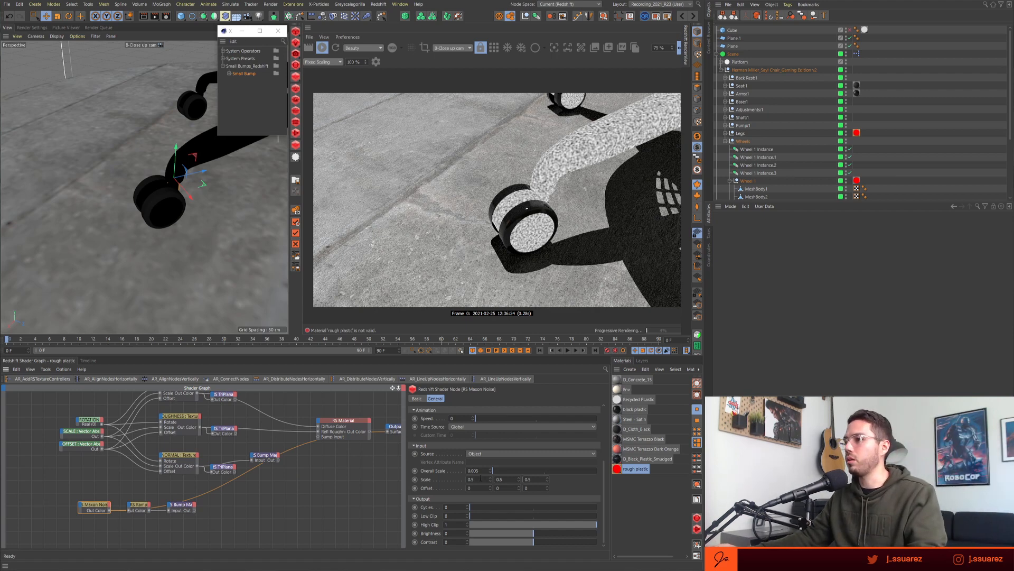
key(BackSpace)
text(0.25)
key(Tab)
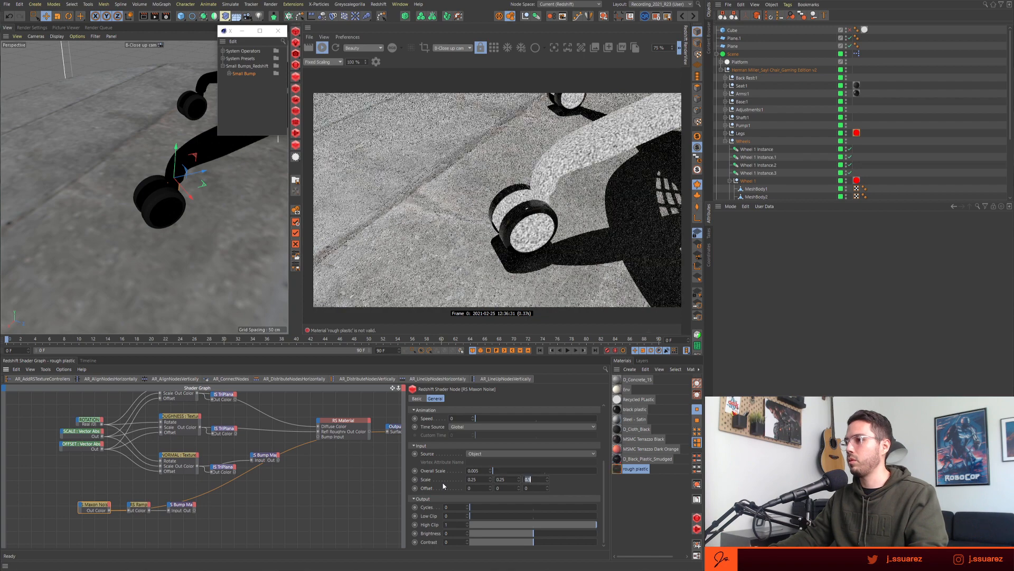
text(0.25)
key(Return)
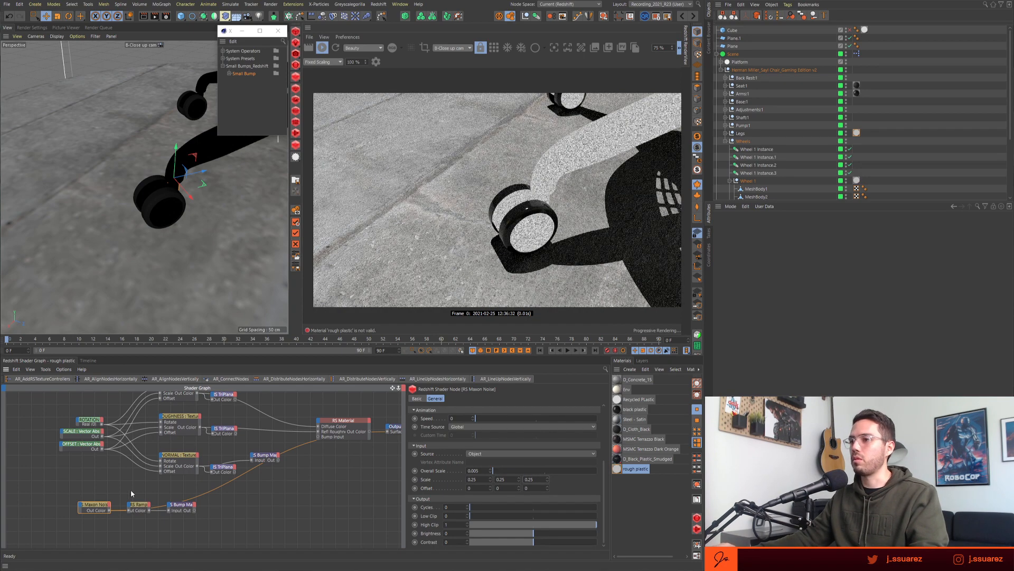
- Connect the new RS Bump Map to the RS Material's Bump Input, save, and route the RS Material back to the output
drag(195, 511, 318, 436)
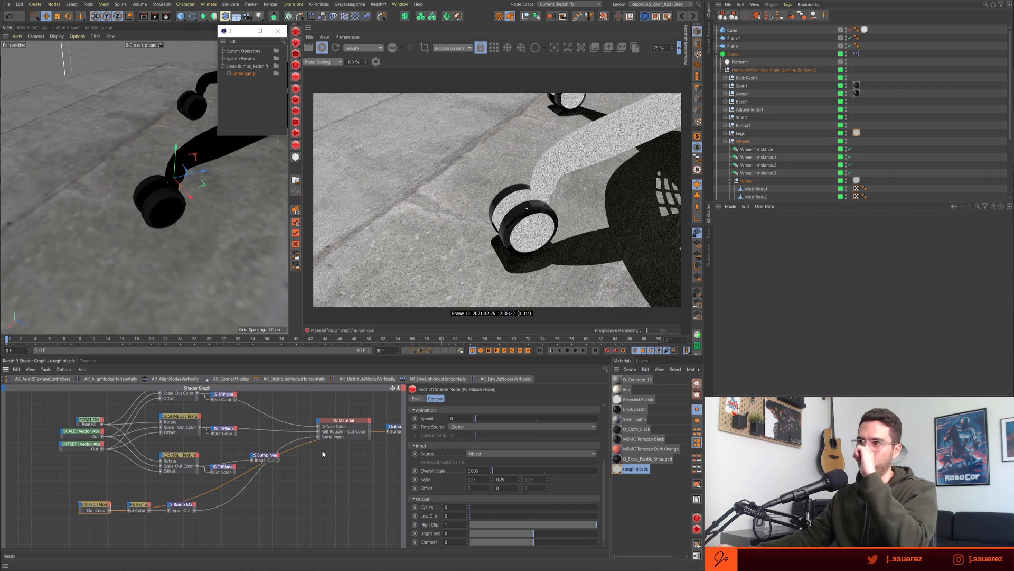
key(ctrl+s)
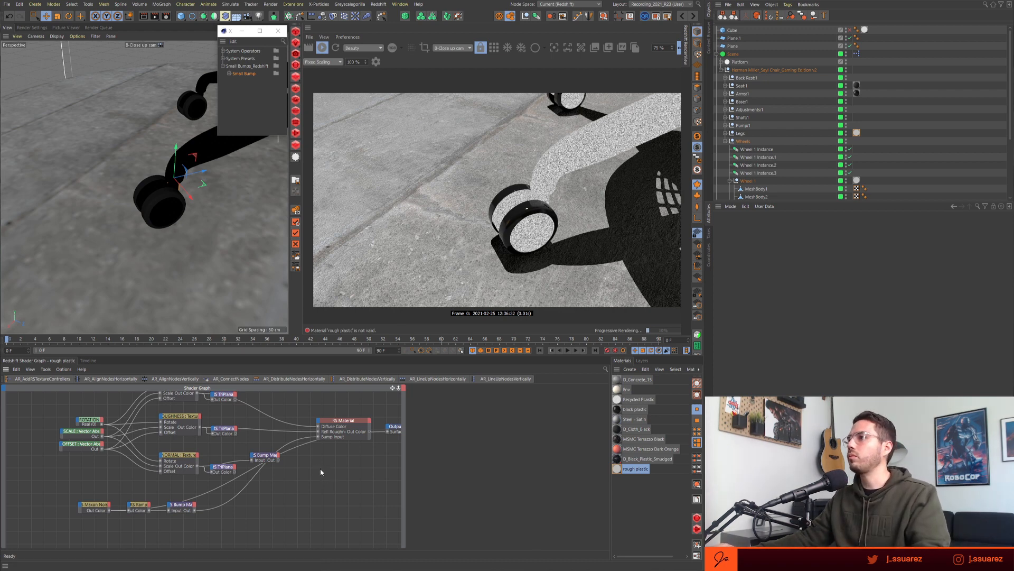
drag(59, 501, 231, 511)
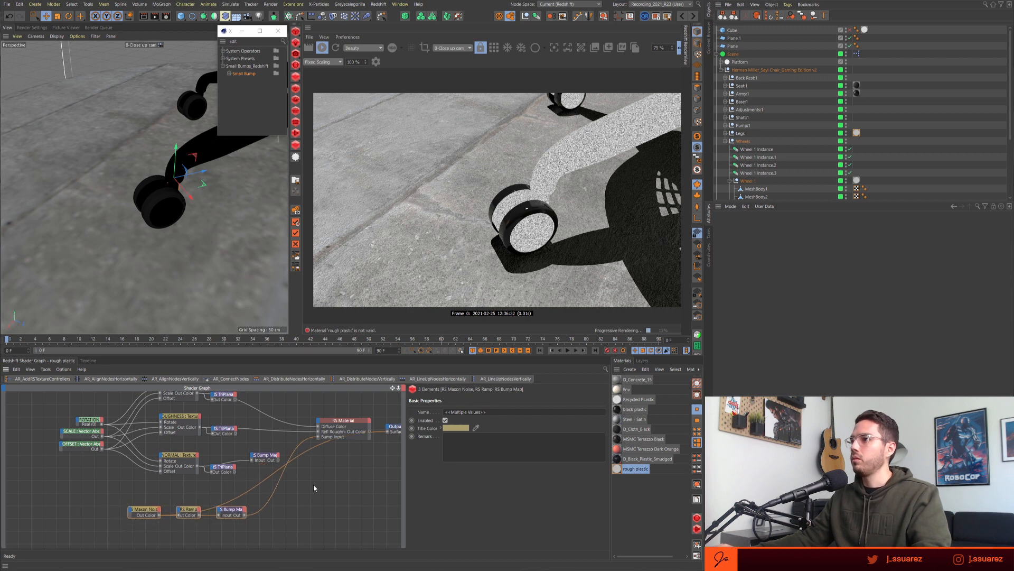
click(348, 422)
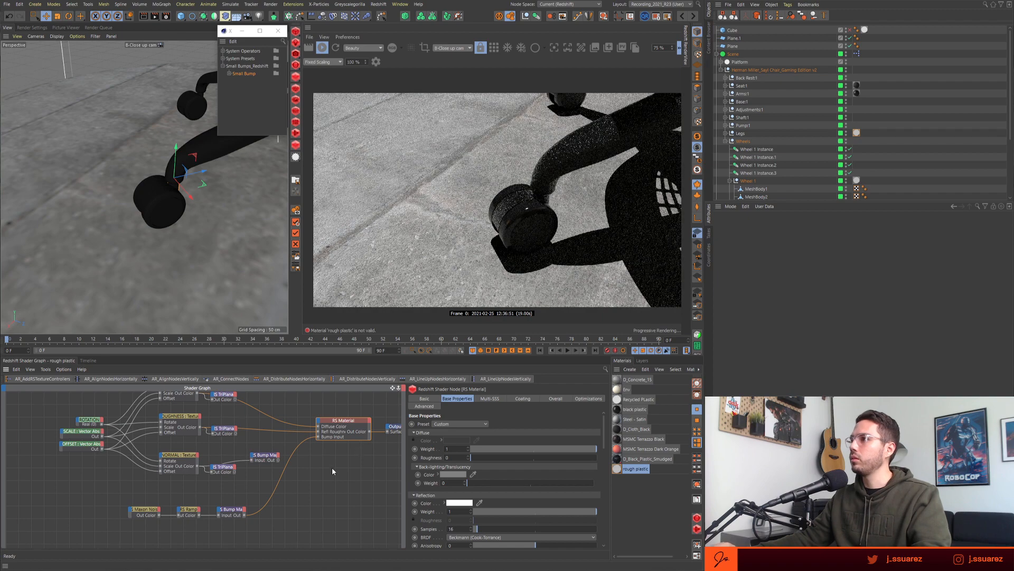
- Limit rendering to a region around the chair leg and rear caster, and lower the RS Material's reflection weight to about 0.363
alt+middle_drag(152, 222, 114, 281)
alt+drag(114, 281, 172, 199)
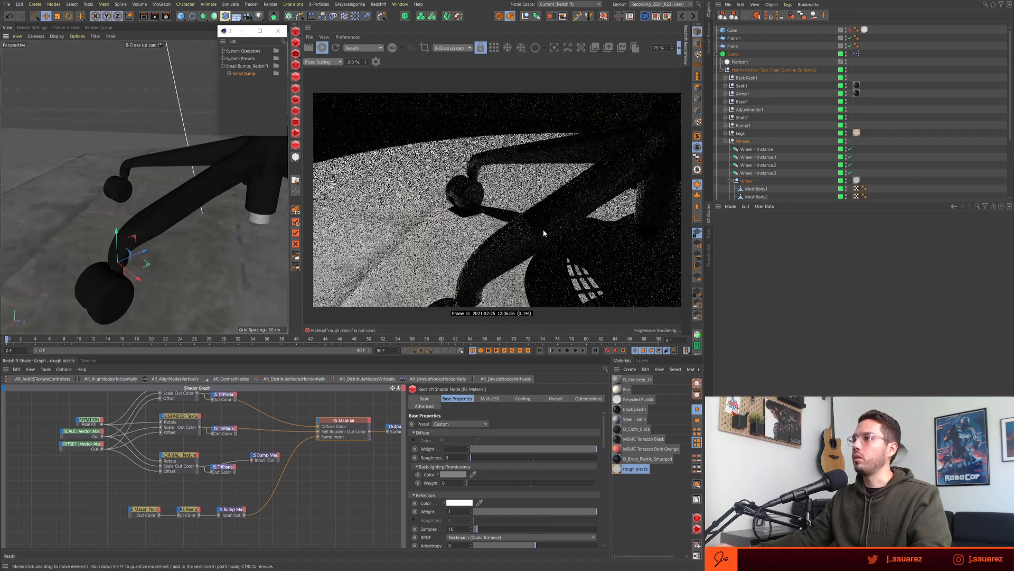
ctrl+drag(407, 159, 574, 299)
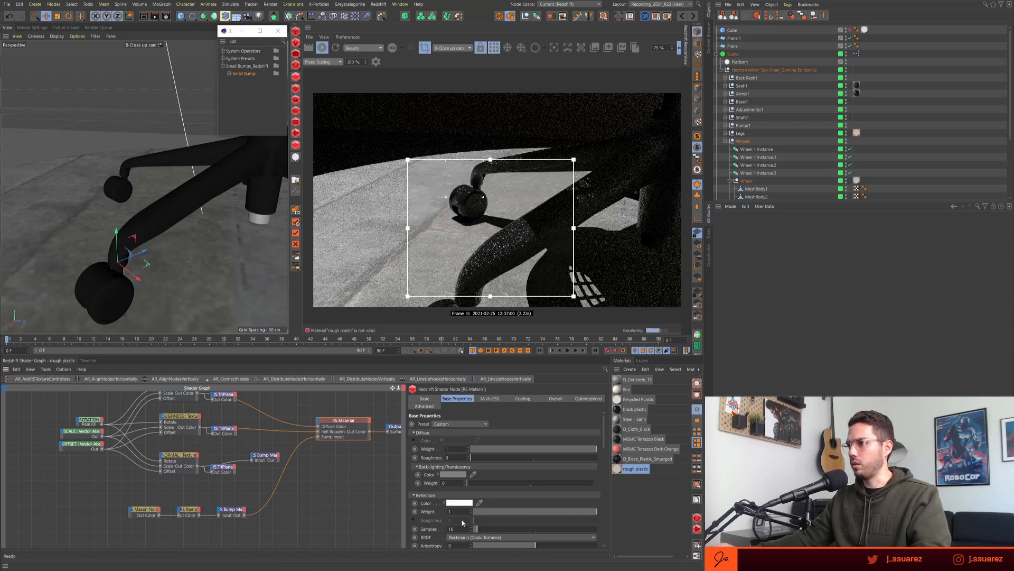
drag(583, 516, 520, 514)
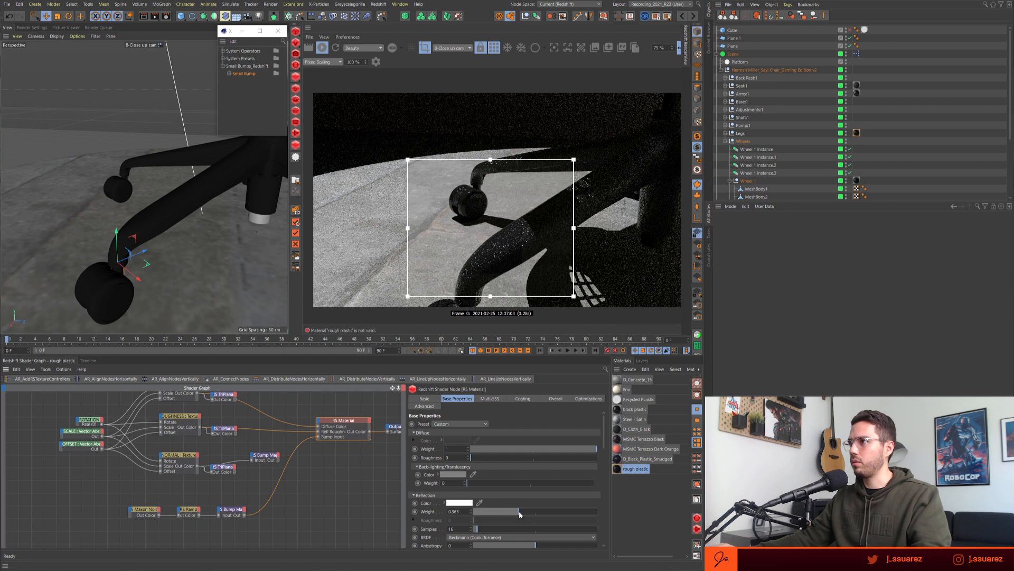
- Set the RS Ramp's end knot to a dark grey with a 6% value (0F0F0F)
click(190, 509)
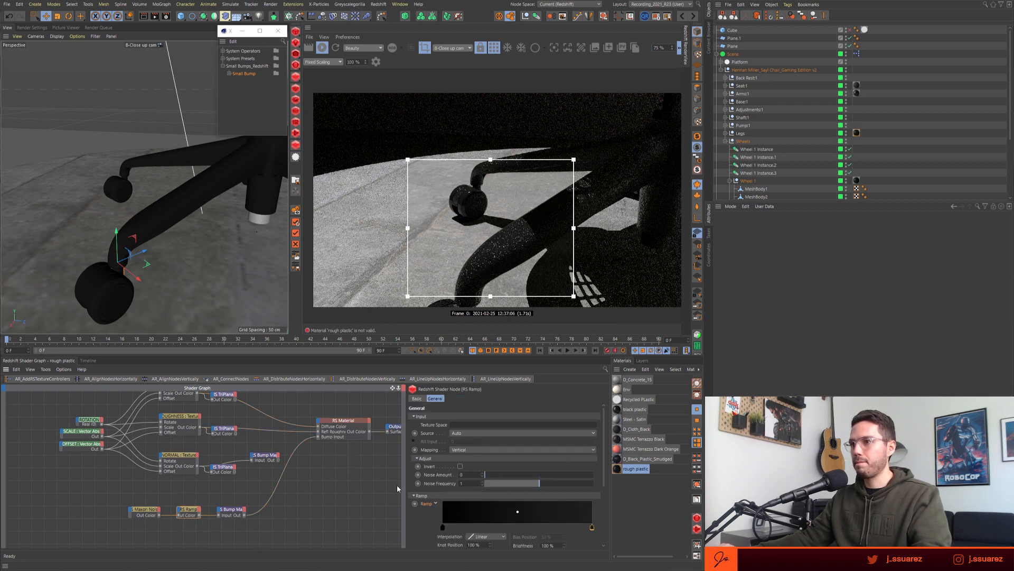
scroll(422, 512, down, 3)
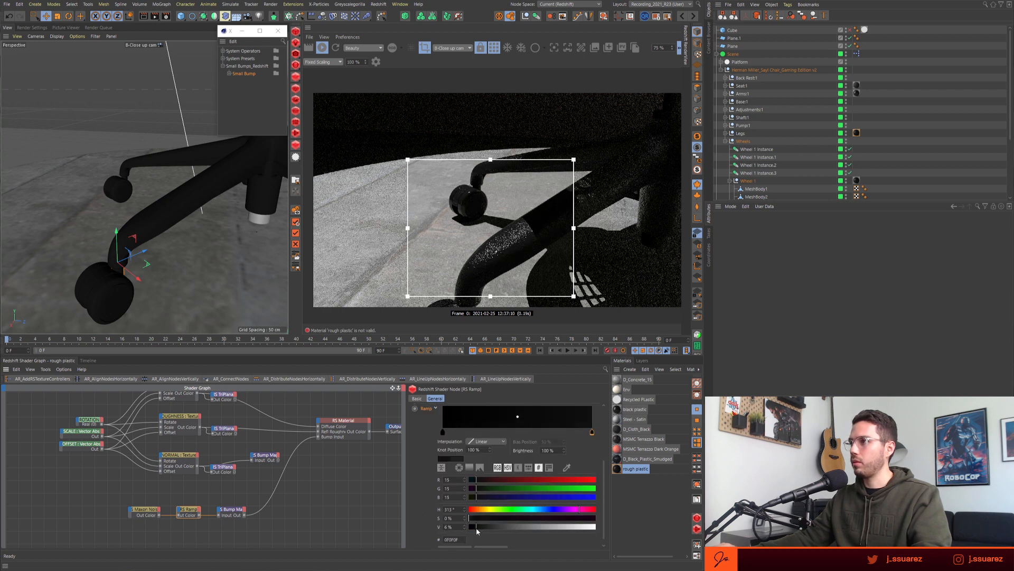
click(476, 528)
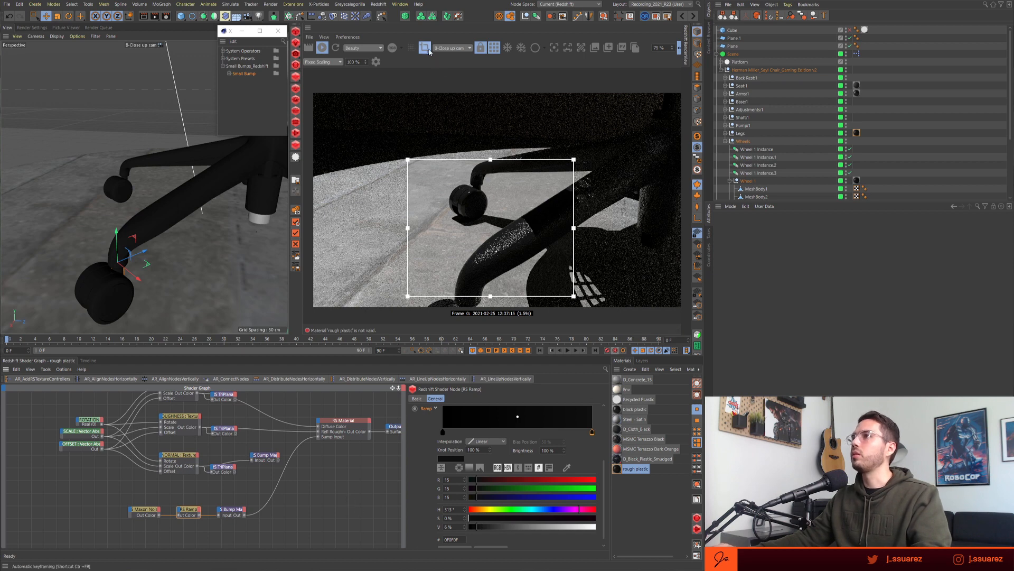
- Render through A-Cam with the region moved over the chair, and turn off the render region
click(457, 48)
click(450, 58)
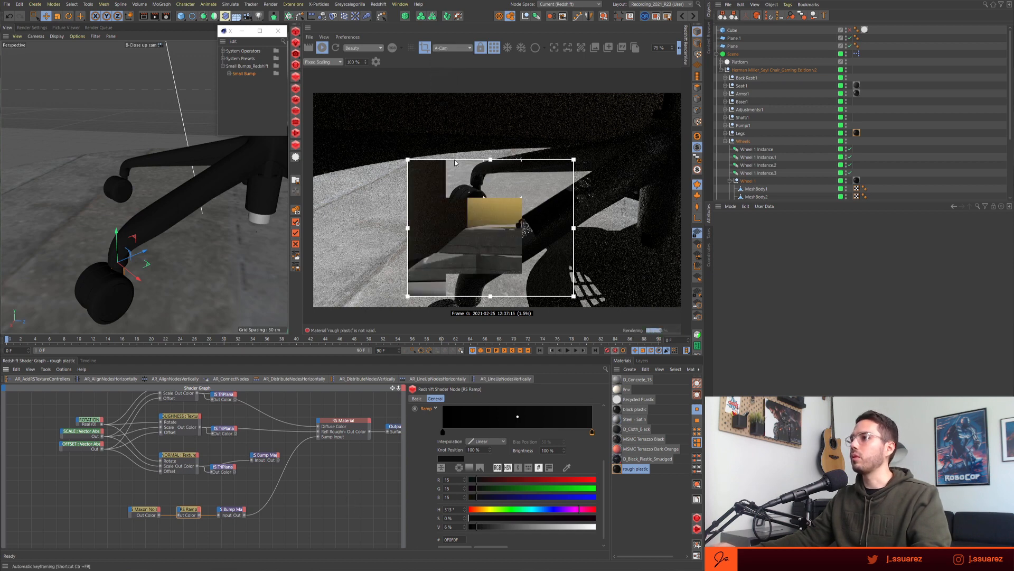
drag(522, 239, 578, 190)
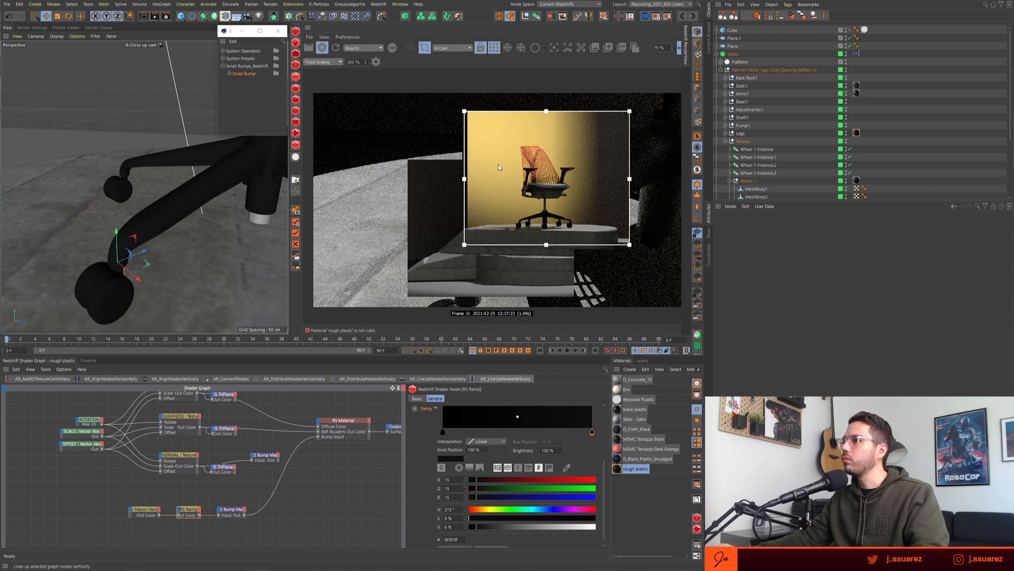
click(426, 47)
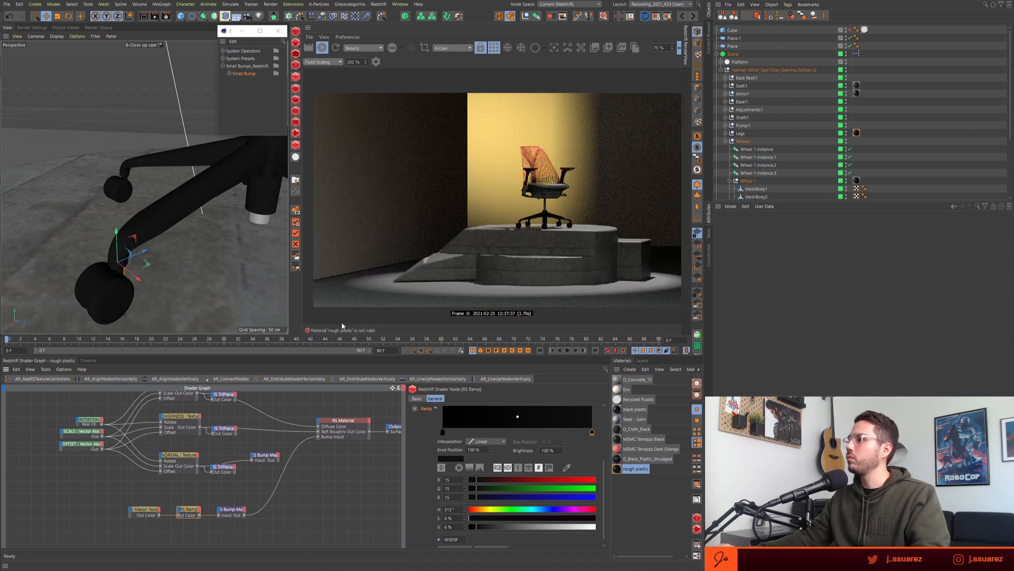
- Deselect the graph nodes and close the node preset pool window
click(315, 387)
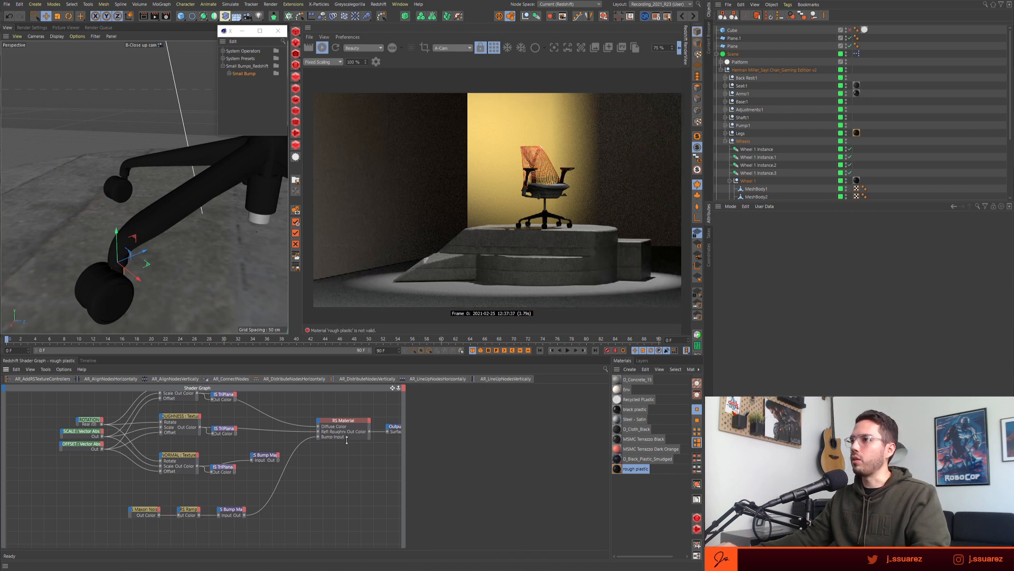
click(277, 30)
scroll(167, 243, down, 15)
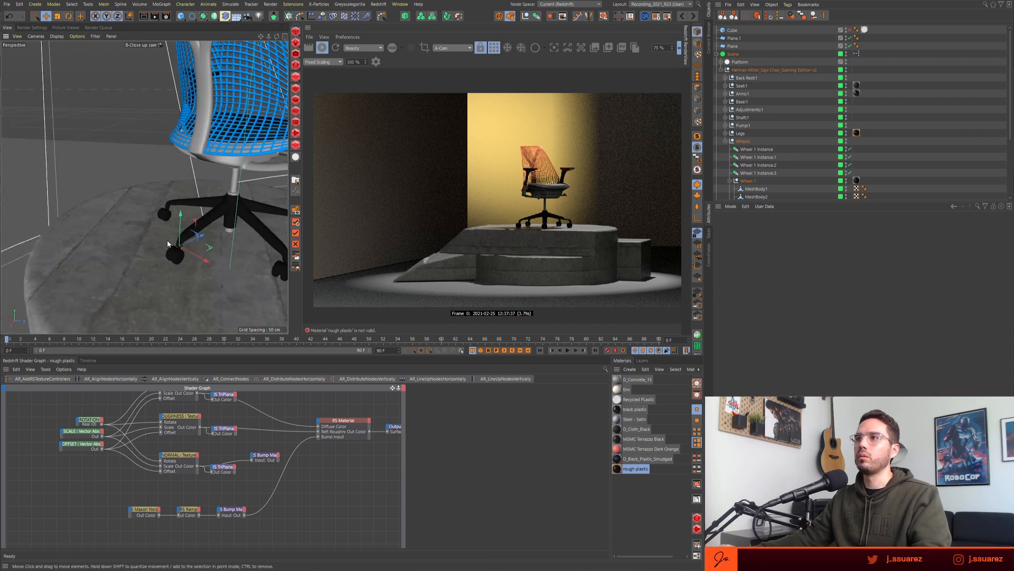
alt+middle_drag(162, 220, 134, 225)
alt+drag(133, 221, 244, 210)
scroll(245, 210, up, 3)
alt+drag(129, 240, 232, 228)
scroll(133, 207, up, 3)
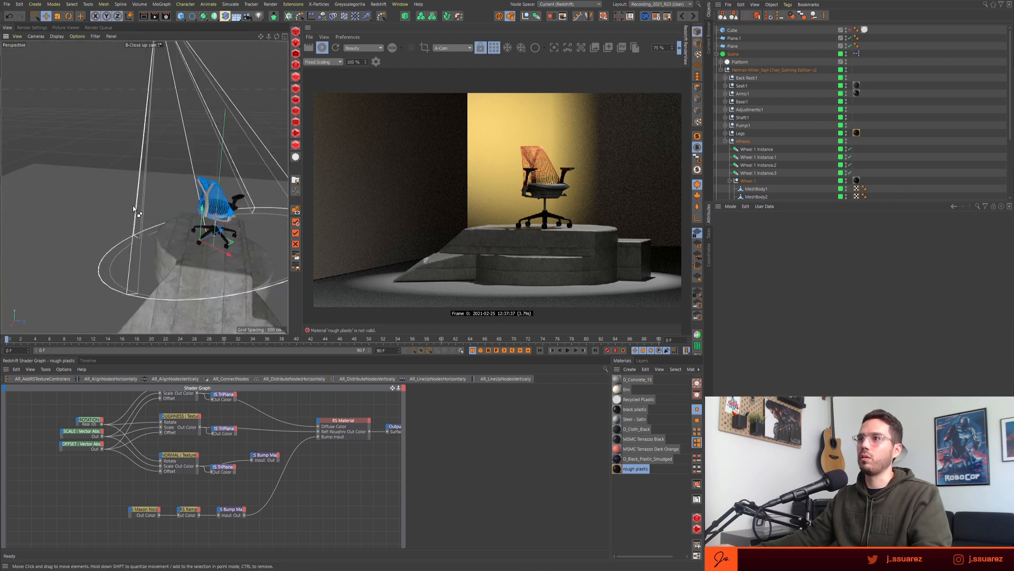
key(ctrl+shift+z)
- Switch the viewport from the close-up camera to the Default Camera
click(150, 44)
click(164, 47)
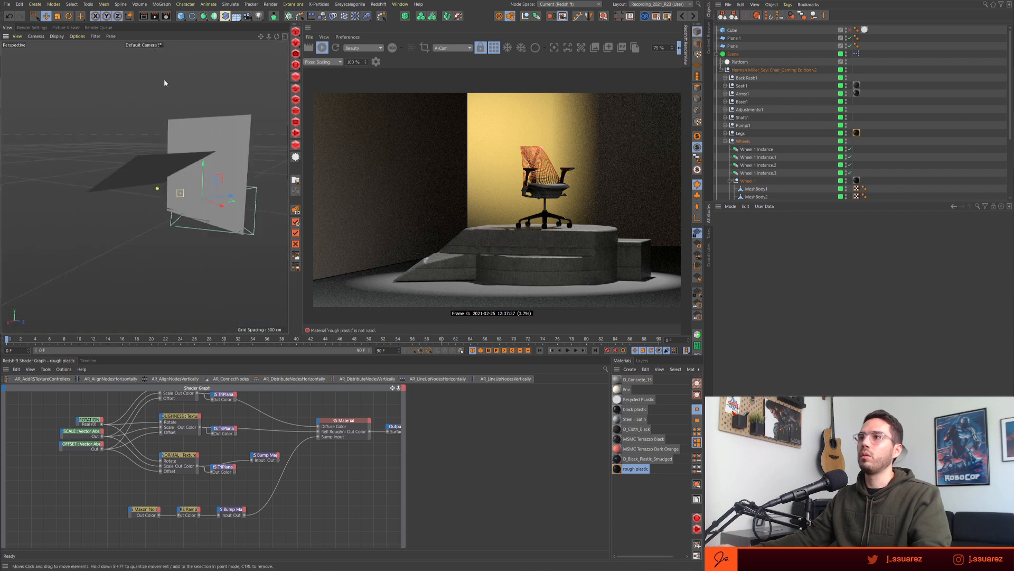
- Set the Selection of the Volume Mesher's D_Concrete_15 material tag to 0 and apply the Env material to the Platform group
alt+drag(168, 214, 94, 226)
alt+right_drag(133, 226, 208, 214)
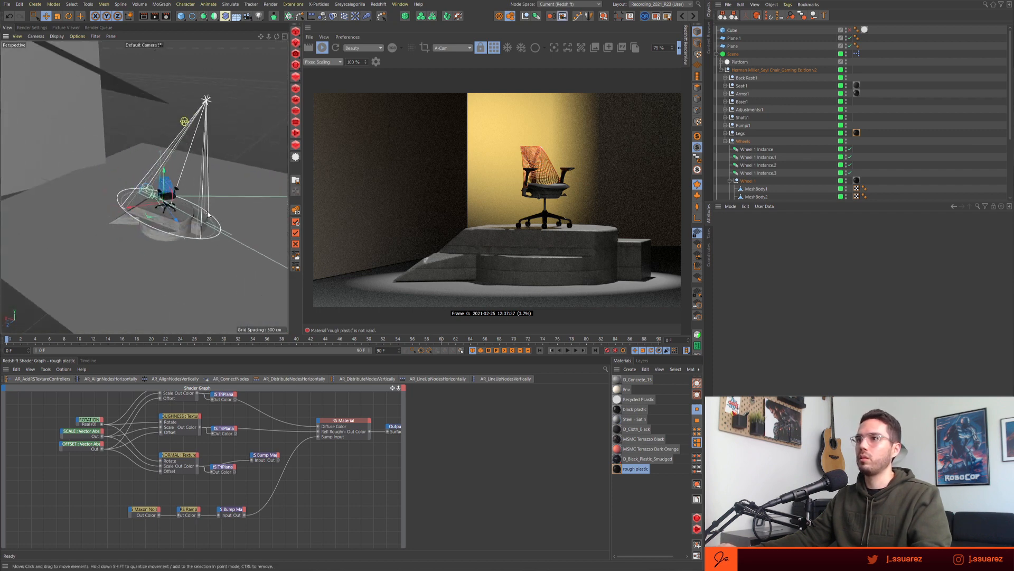
alt+drag(208, 214, 208, 212)
scroll(208, 213, up, 4)
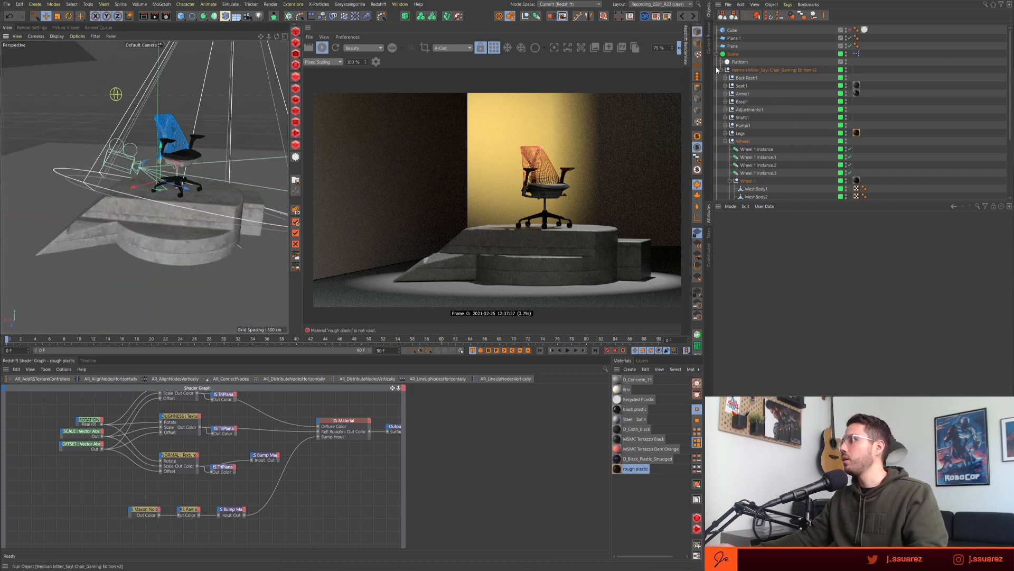
click(722, 70)
click(721, 61)
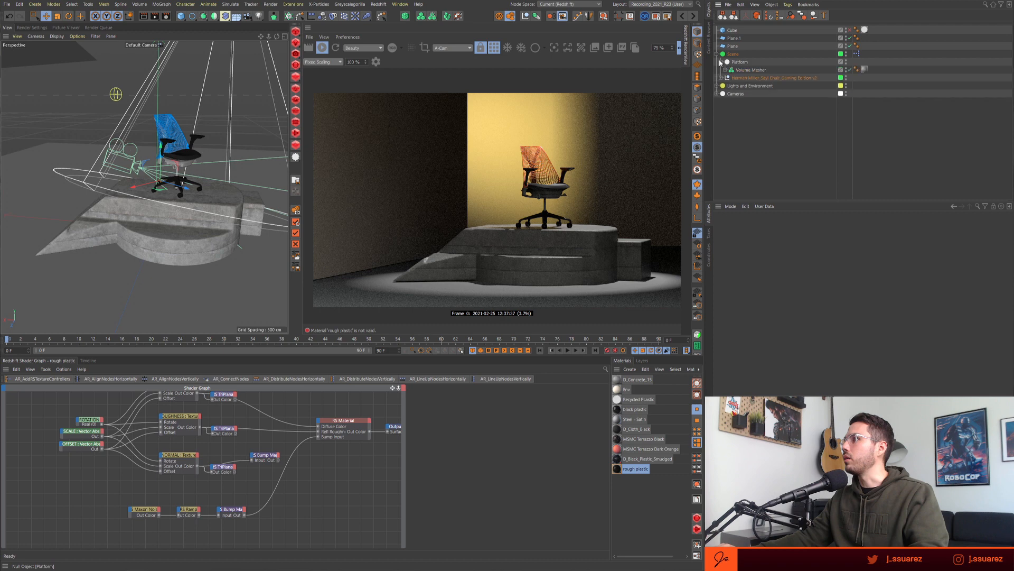
click(864, 69)
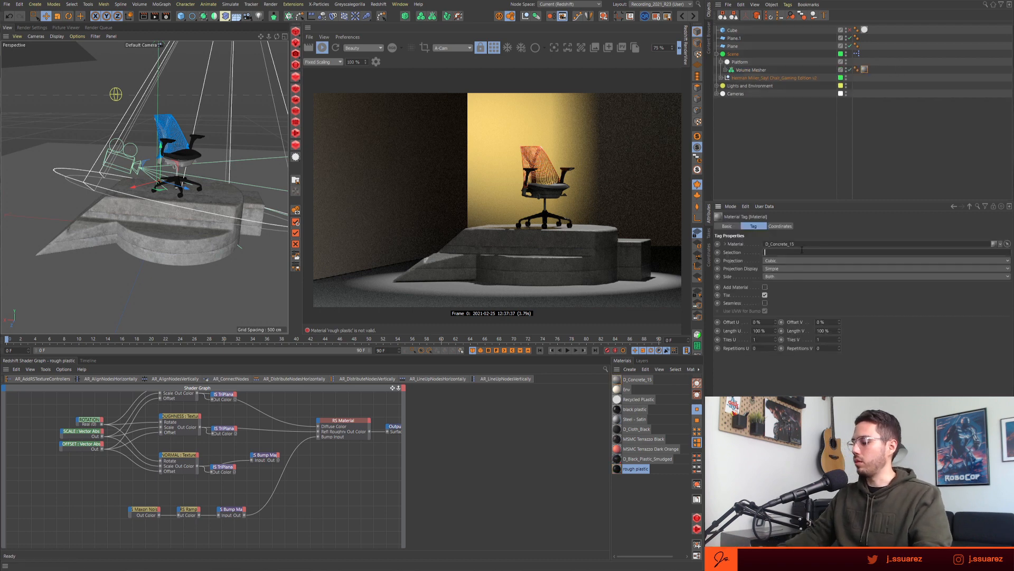
text(0)
key(Return)
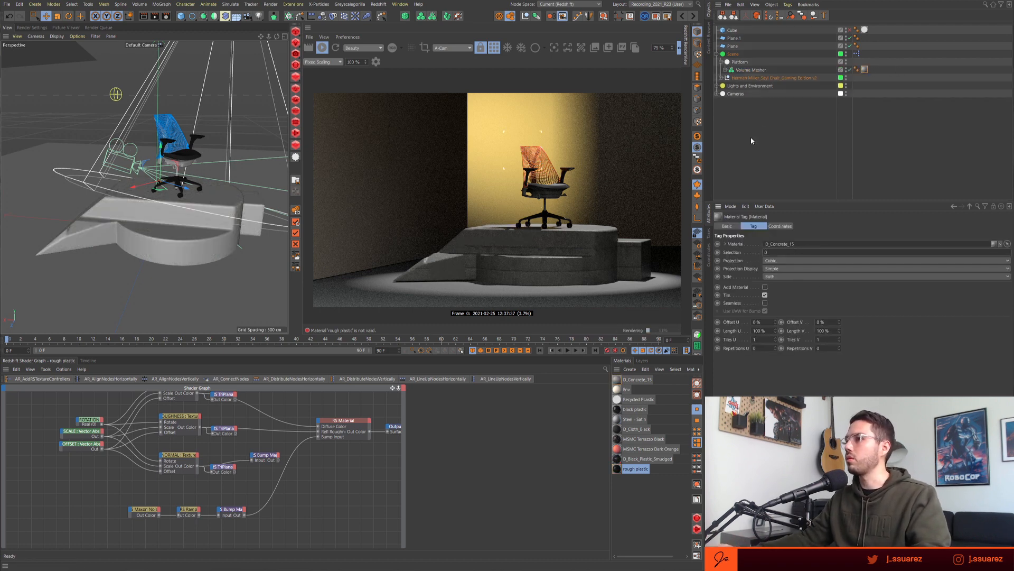
click(745, 144)
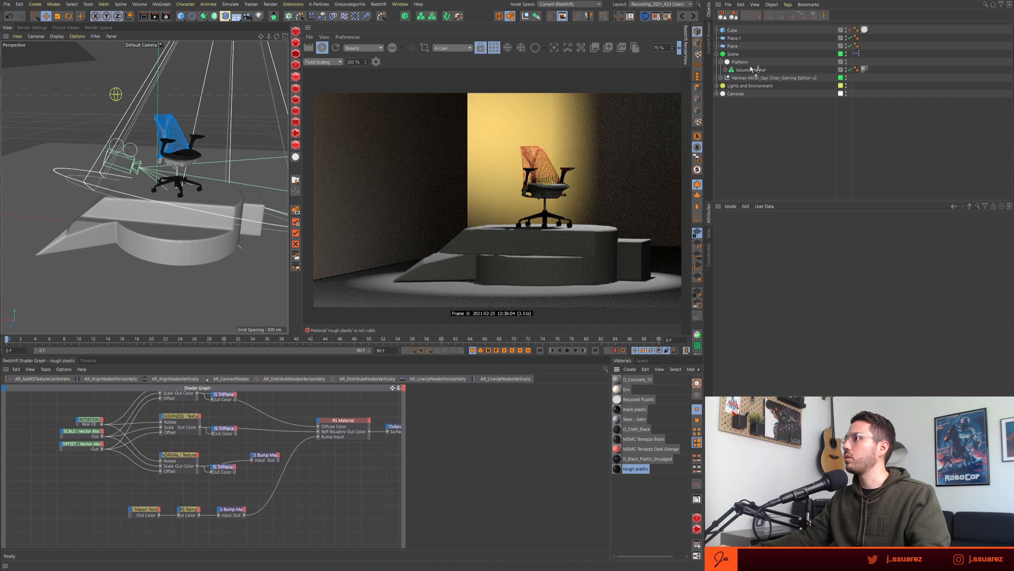
drag(738, 64, 738, 64)
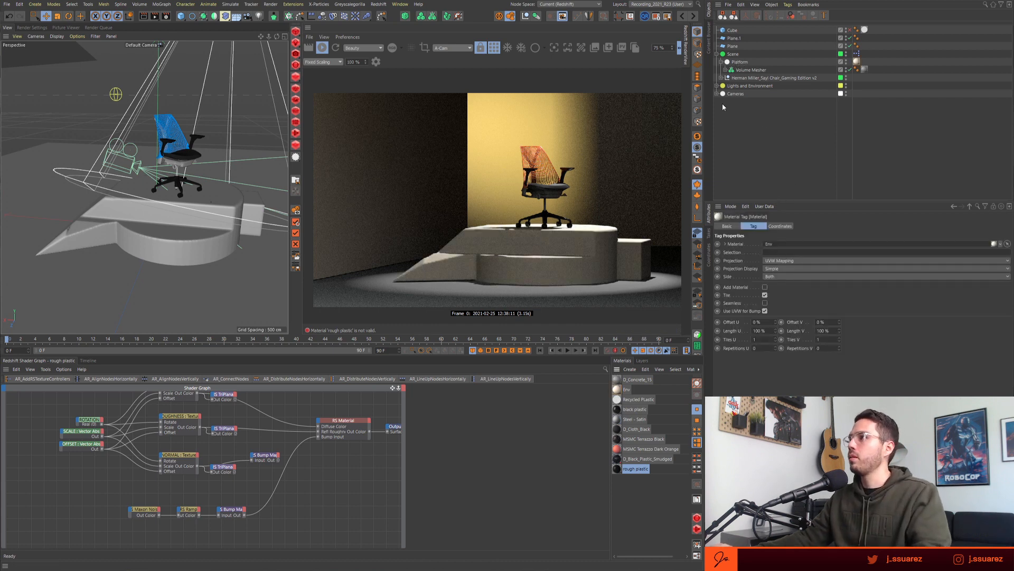
- Select the Key spot light in the Lights and Environment group and switch the render view from bucket to progressive rendering
click(717, 86)
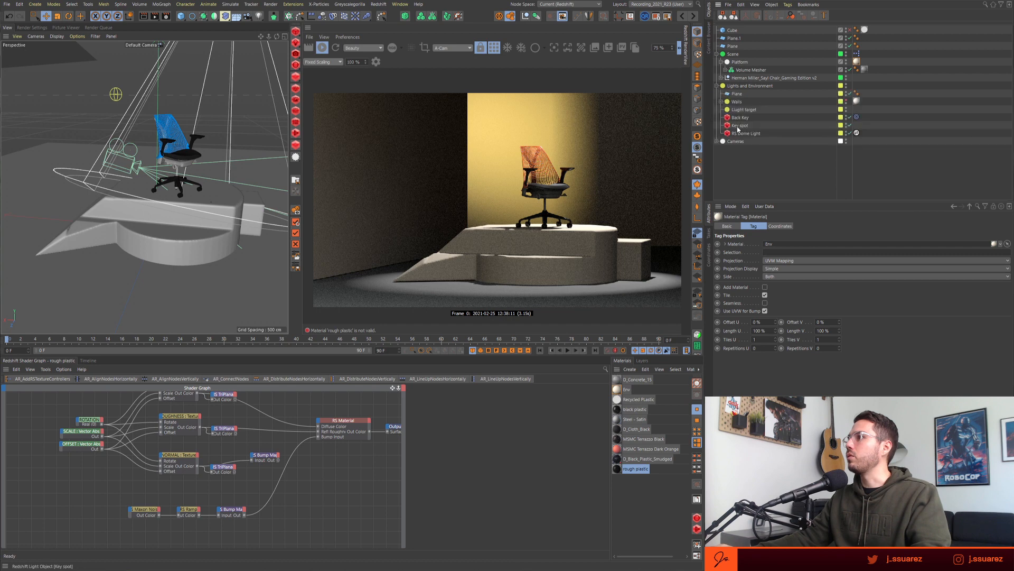
click(742, 127)
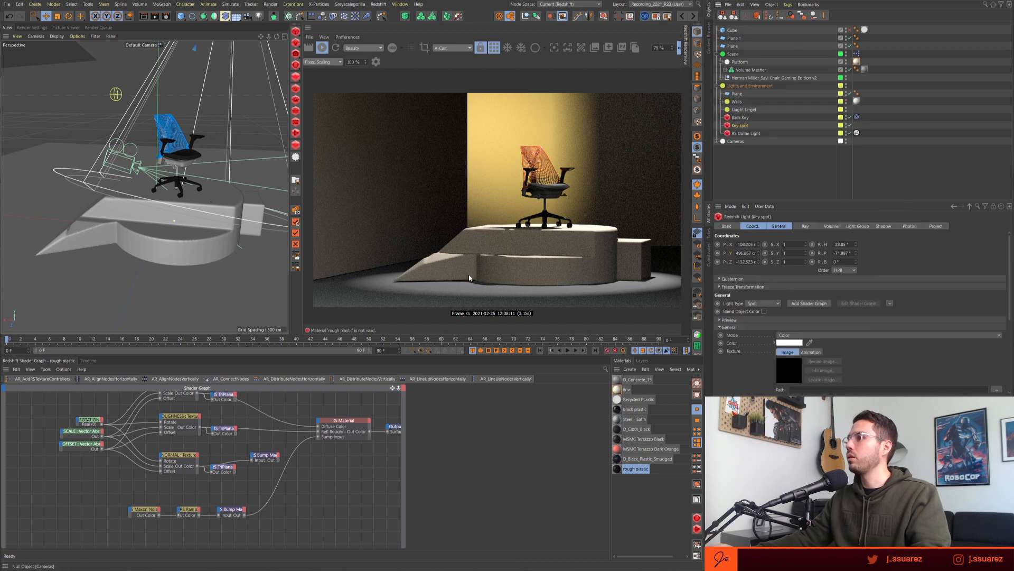
alt+right_drag(198, 254, 124, 264)
alt+drag(125, 267, 142, 256)
drag(206, 244, 212, 242)
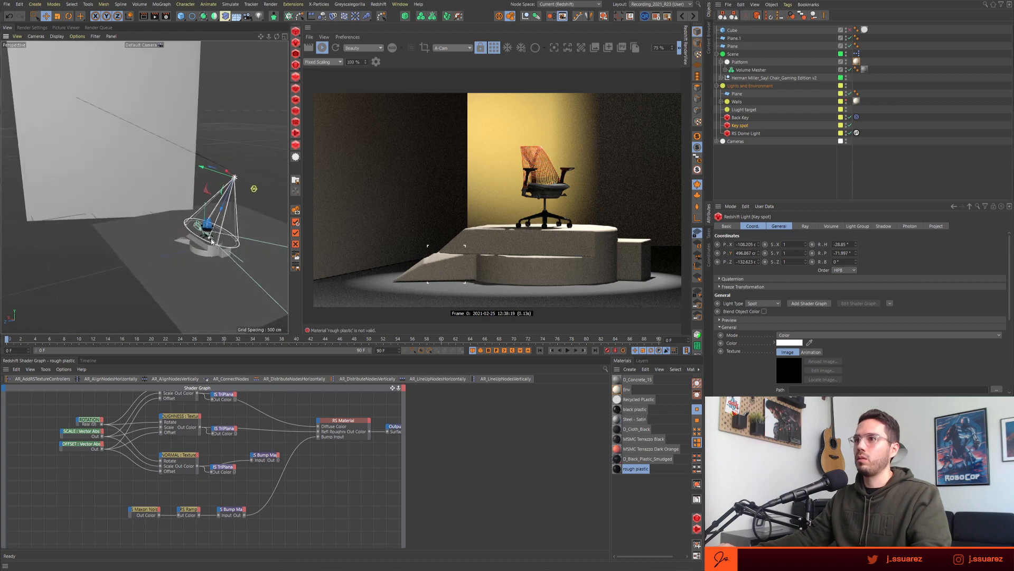
click(494, 47)
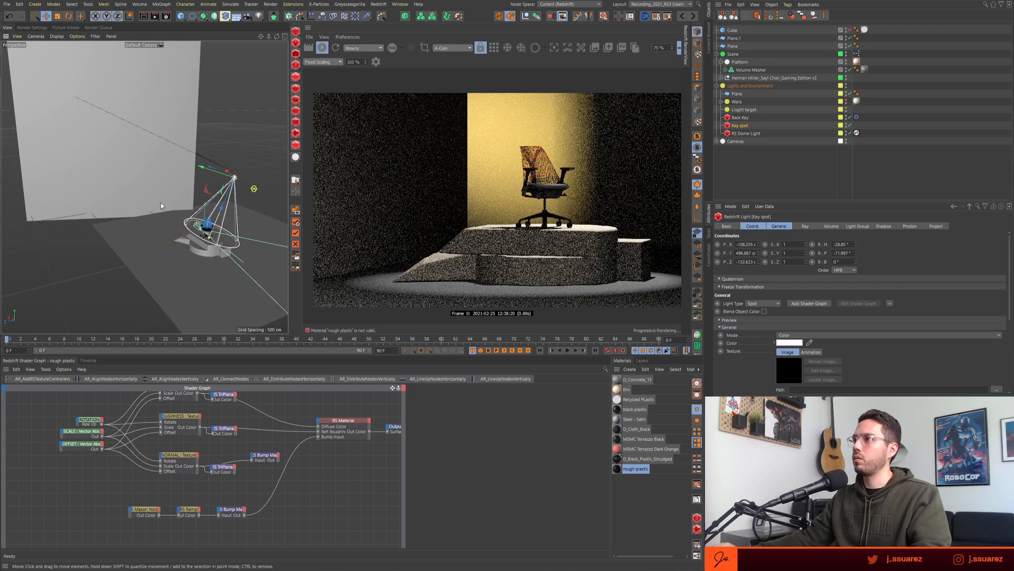
- Move the Key spot light along Z to about -122.6 cm while checking how it lights the chair and platform
drag(210, 235, 205, 263)
key(w)
drag(210, 183, 216, 181)
drag(208, 256, 211, 247)
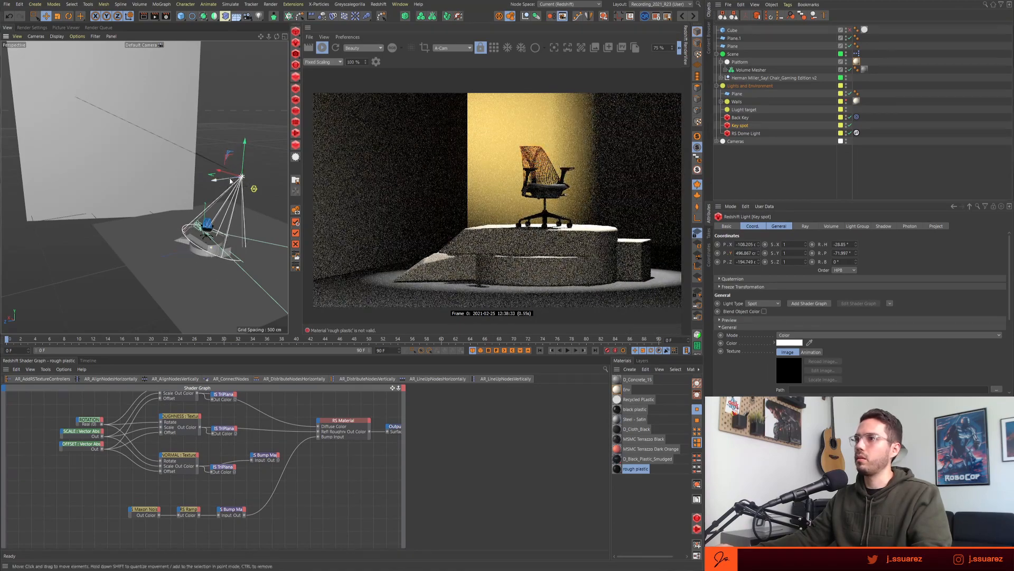
drag(219, 182, 210, 182)
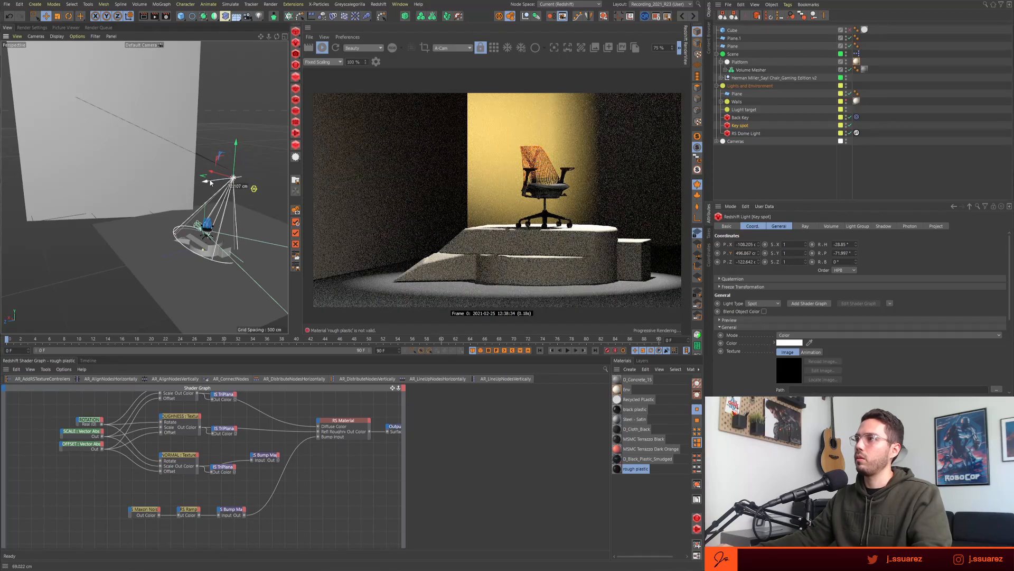
- Add a Redshift area light to the scene
alt+drag(213, 265, 248, 256)
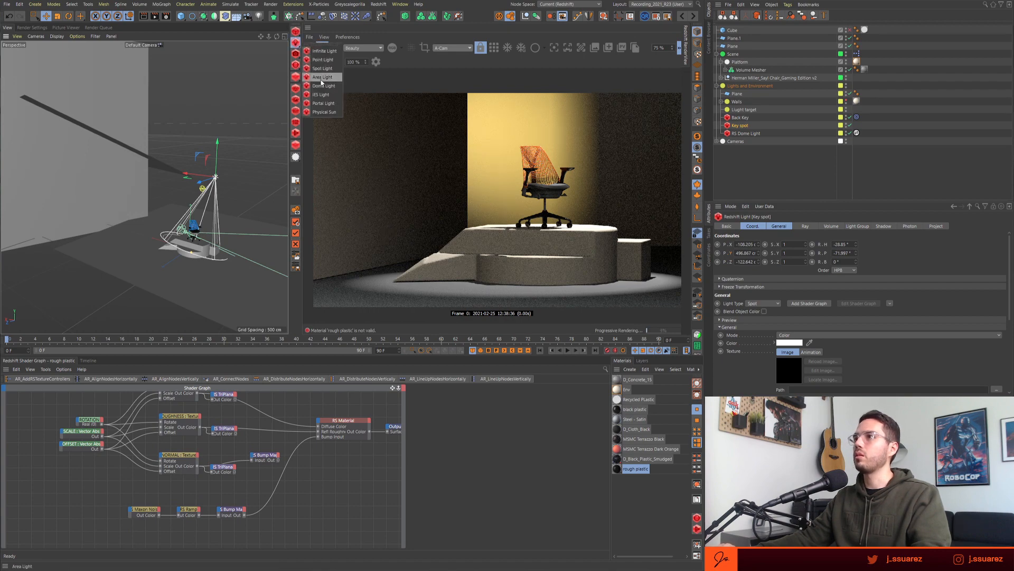
click(322, 78)
click(79, 106)
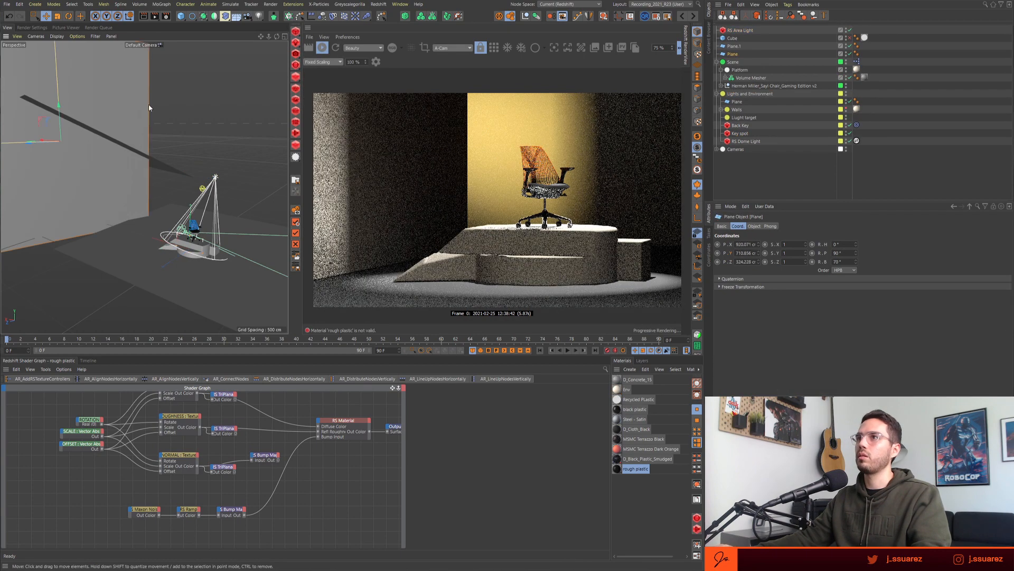
click(36, 40)
click(108, 84)
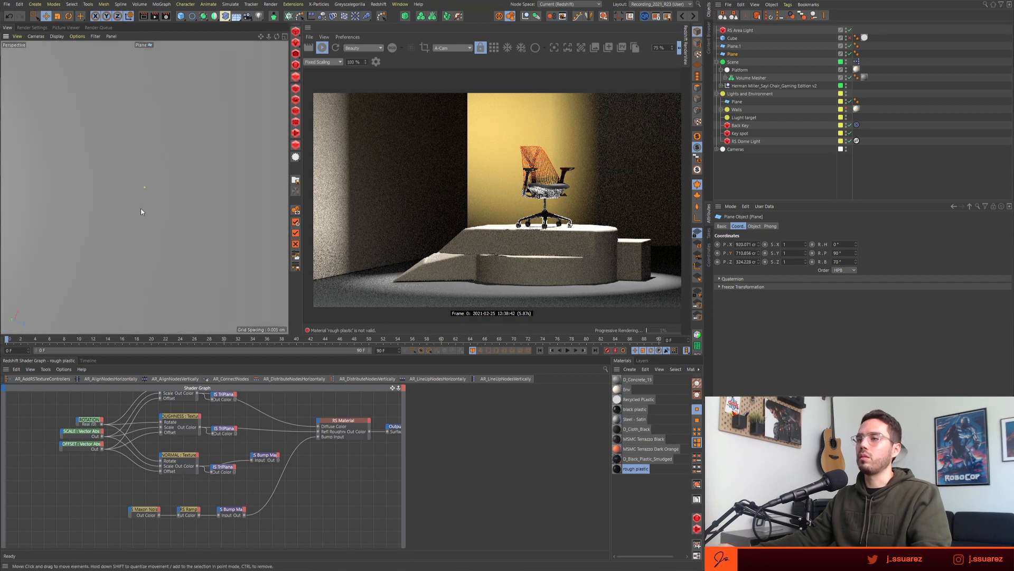
alt+right_drag(148, 195, 61, 208)
alt+drag(170, 215, 162, 102)
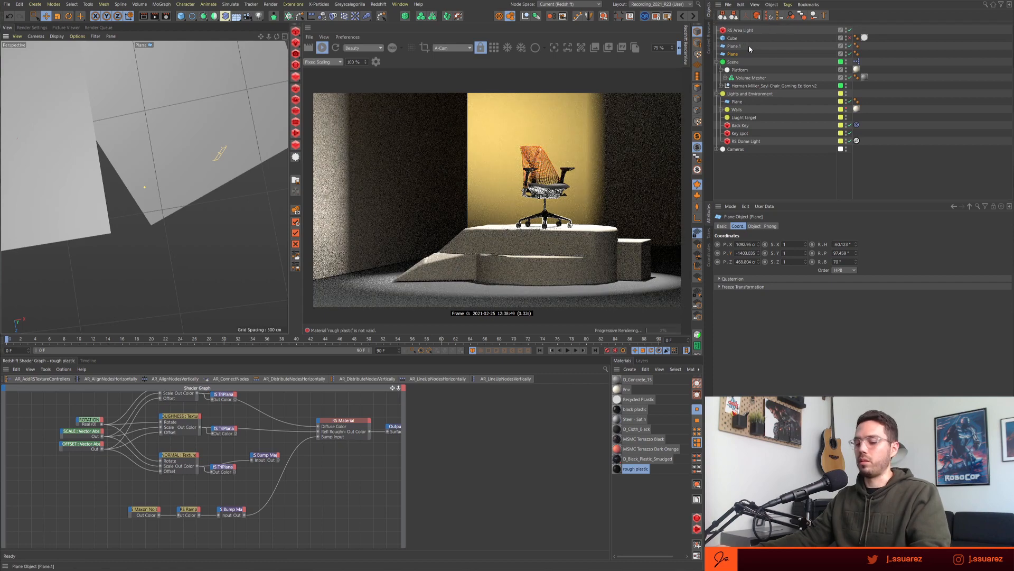
key(ctrl+z)
key(ctrl+z)
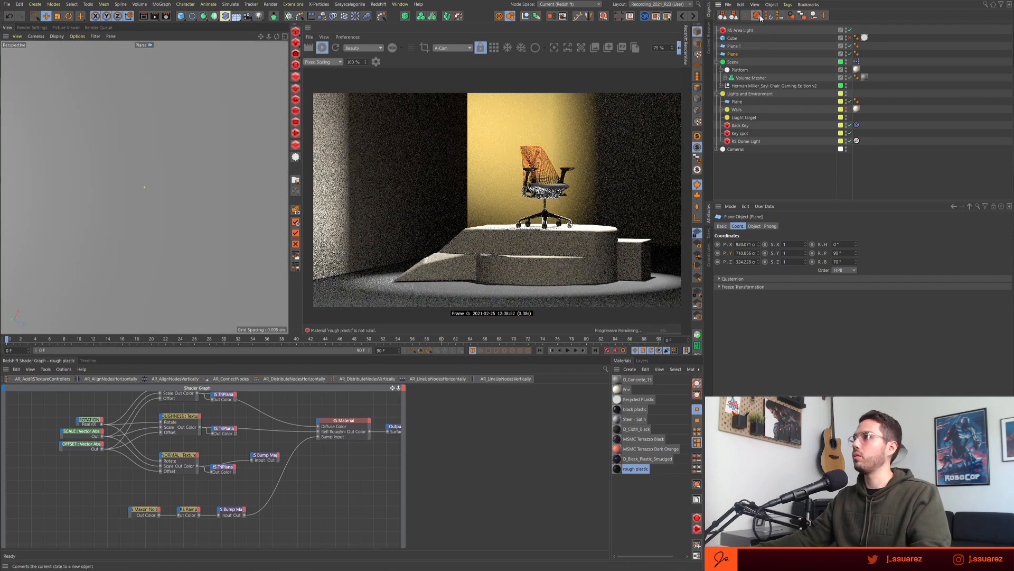
click(145, 45)
click(159, 52)
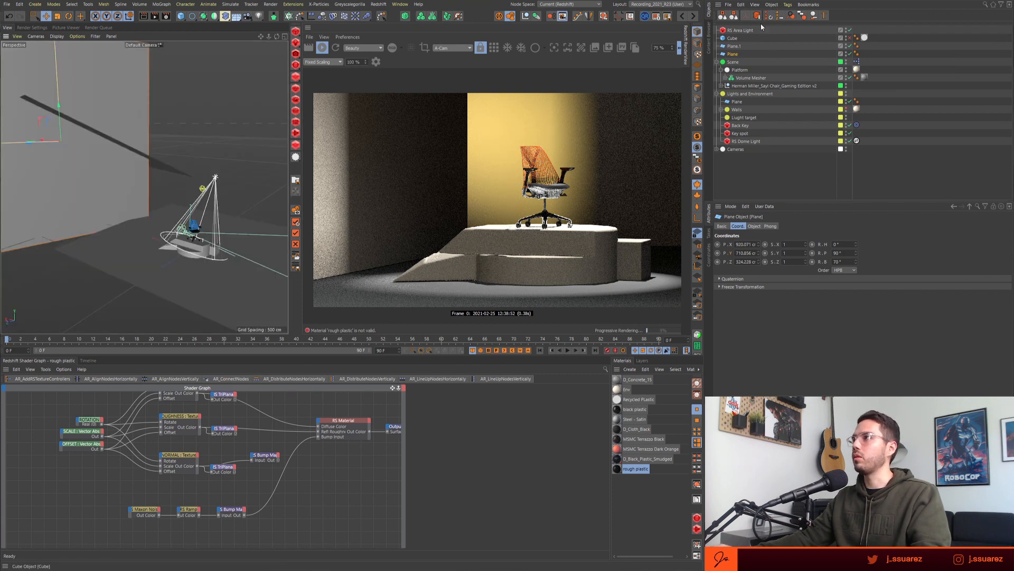
- Look through the RS Area Light as the viewport camera and aim it at the chair from close range
click(741, 31)
click(36, 37)
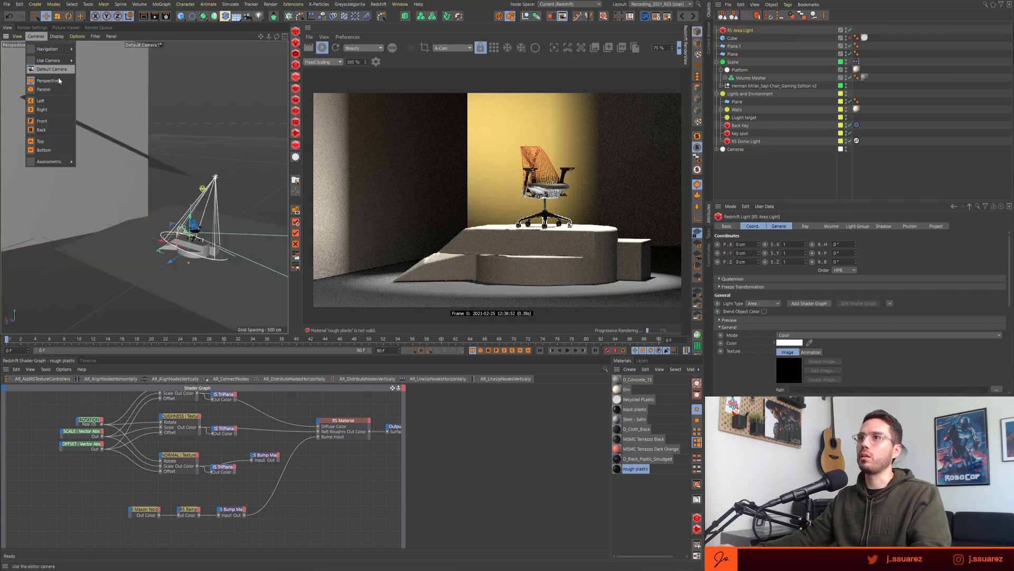
mouse_move(53, 60)
click(104, 85)
alt+right_drag(158, 231, 68, 190)
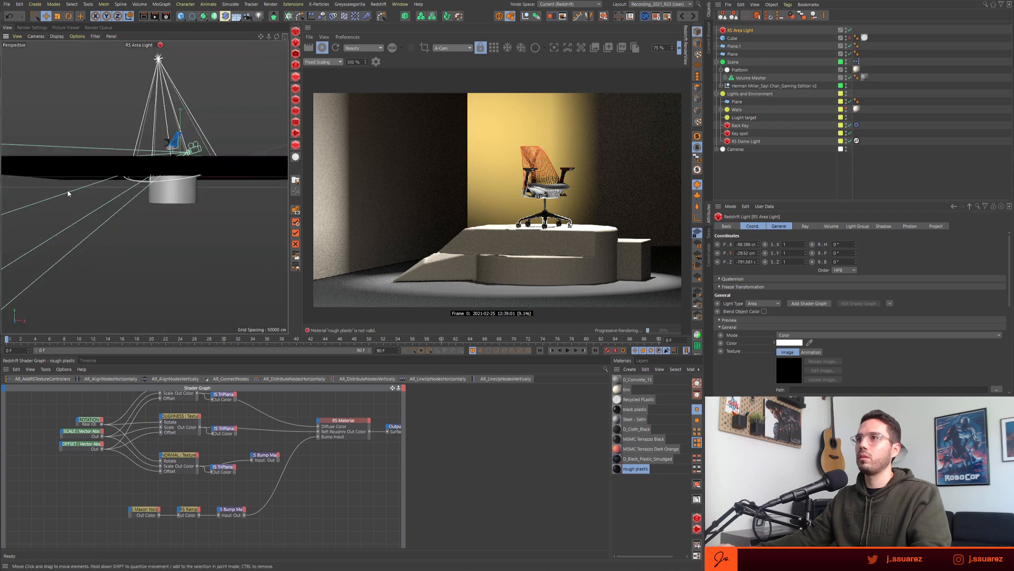
alt+drag(67, 191, 175, 161)
alt+right_drag(174, 161, 232, 160)
alt+drag(158, 161, 207, 164)
alt+right_drag(148, 163, 180, 163)
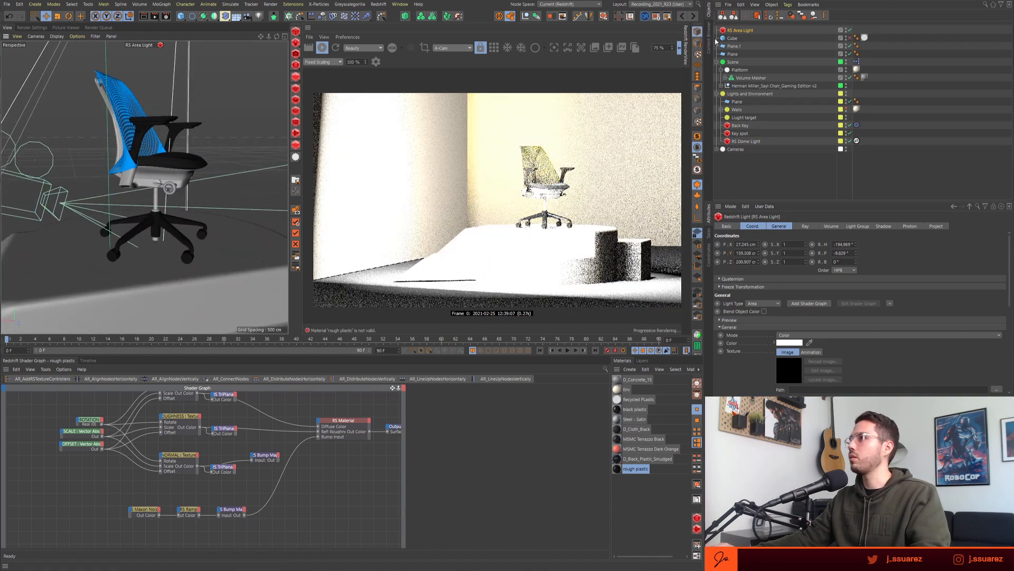
- Set the area light's project mode to Include and add the Herman Miller chair group to its objects
click(935, 226)
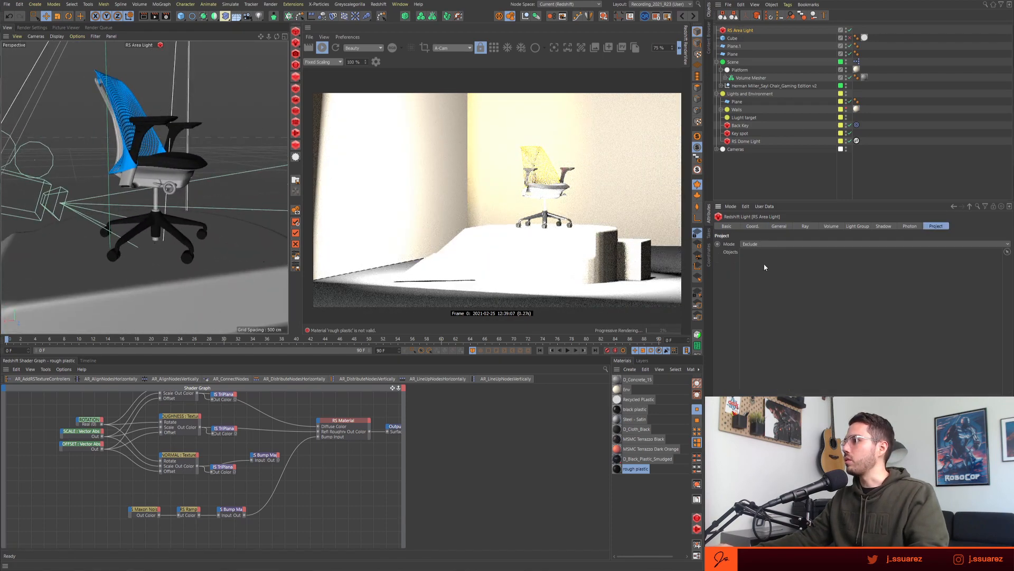
click(771, 244)
click(771, 253)
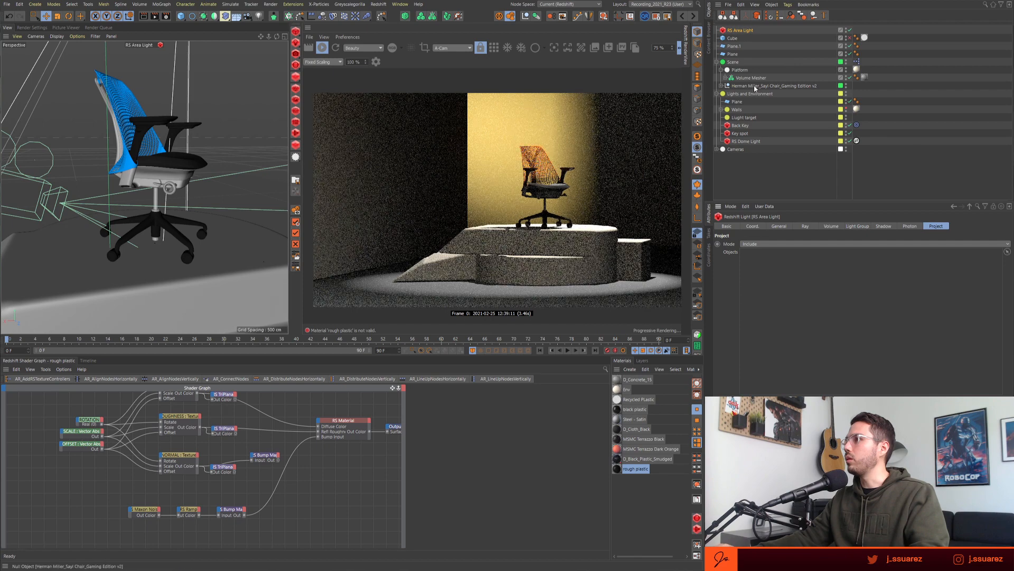
drag(753, 85, 777, 252)
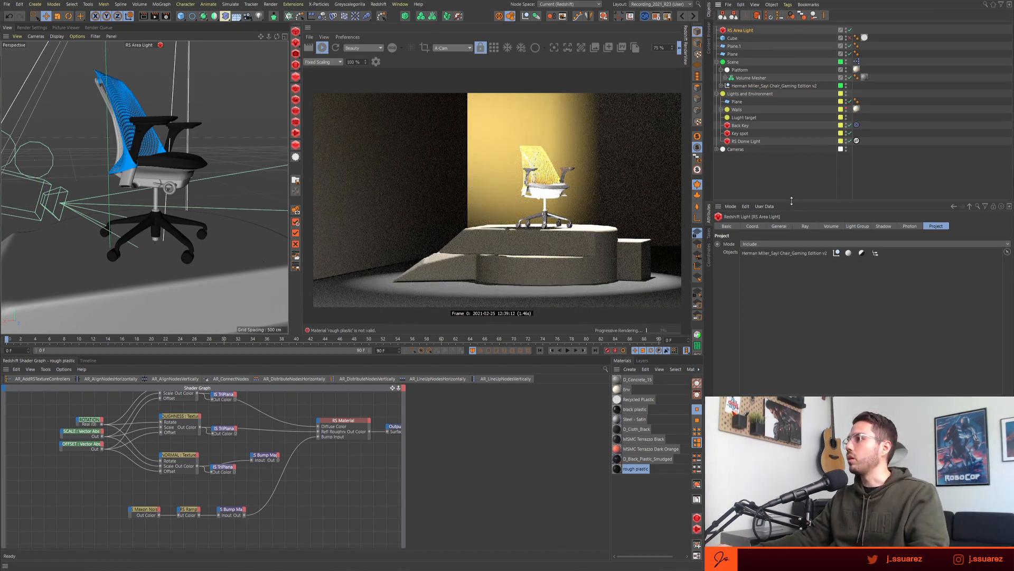
- Enlarge the area light's settings and lower its intensity multiplier to about 5.26
drag(789, 201, 787, 127)
click(778, 152)
drag(934, 310, 814, 312)
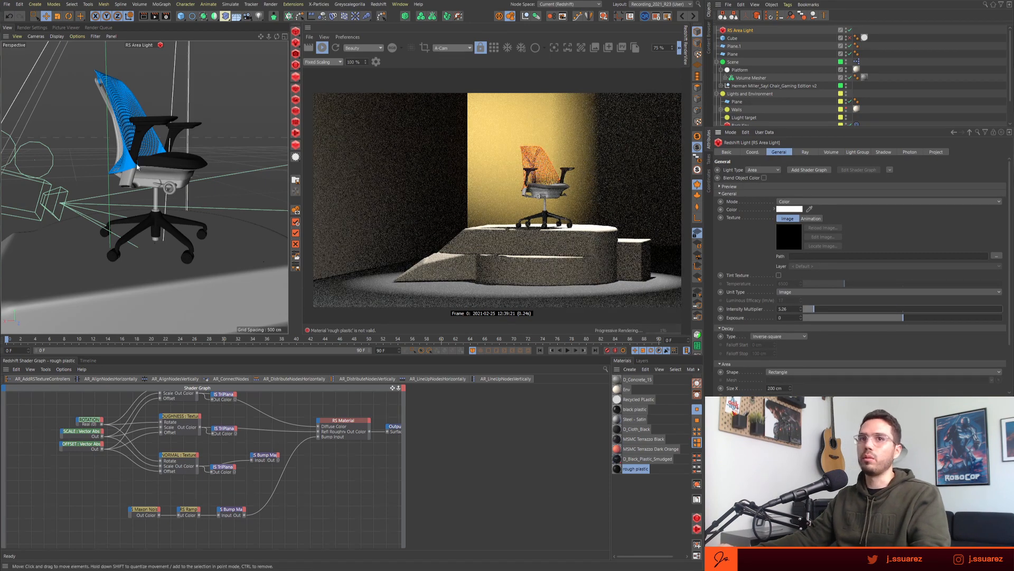
- Reposition the area light through its own view to look down on the chair, and return the viewport to the Default Camera
alt+drag(166, 169, 149, 214)
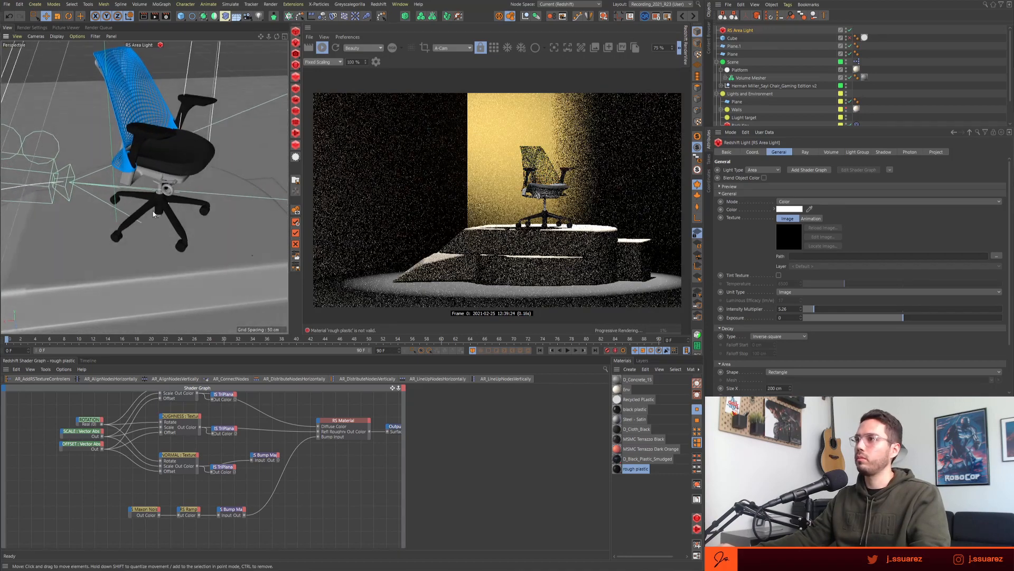
alt+drag(214, 155, 168, 178)
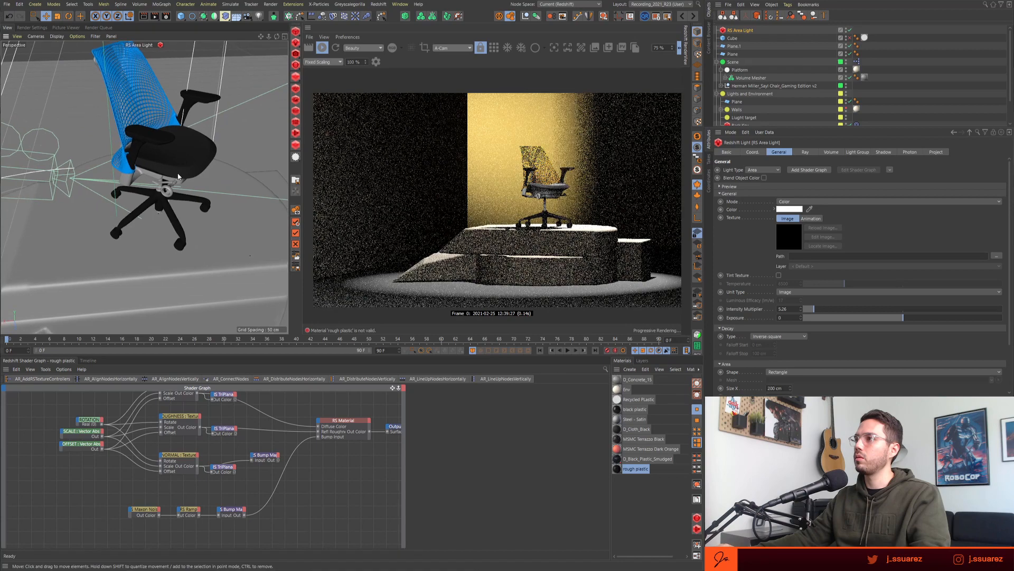
click(160, 45)
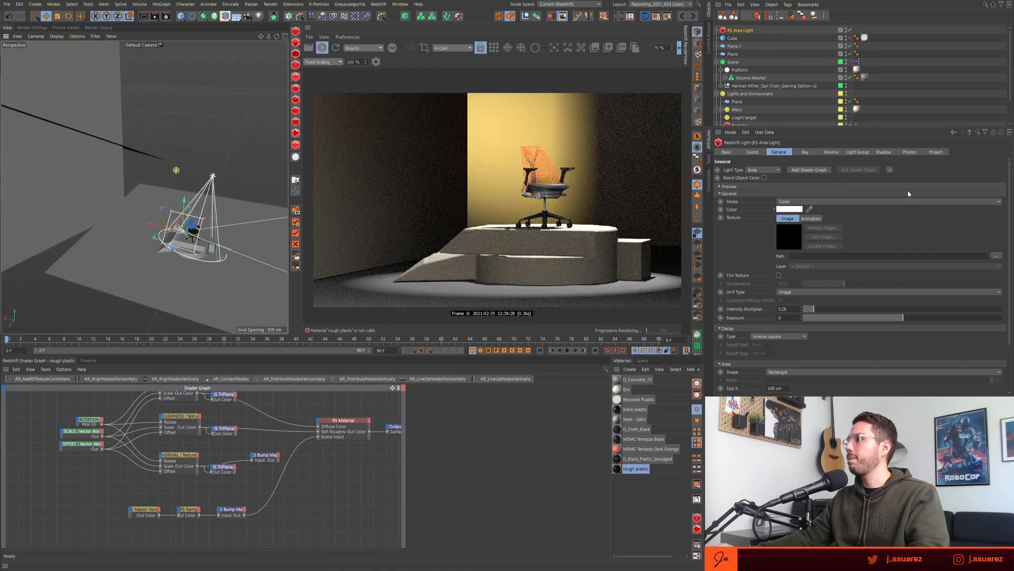
click(889, 169)
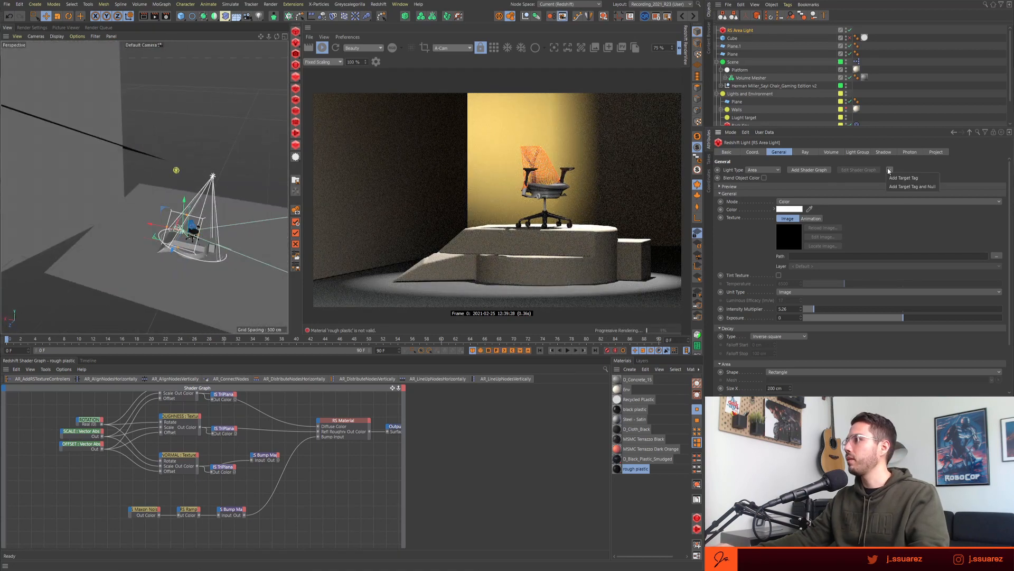
click(925, 178)
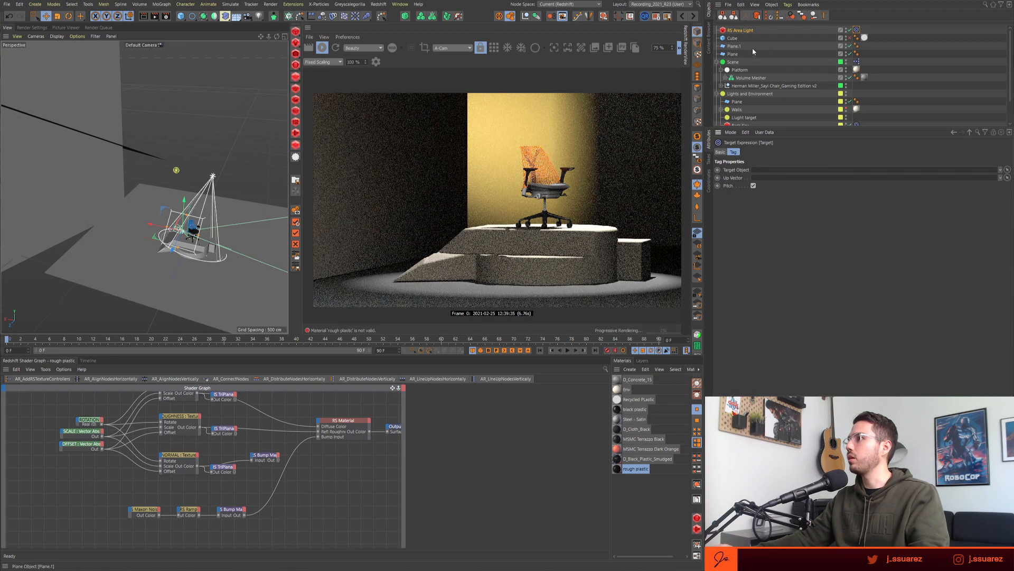
key(Delete)
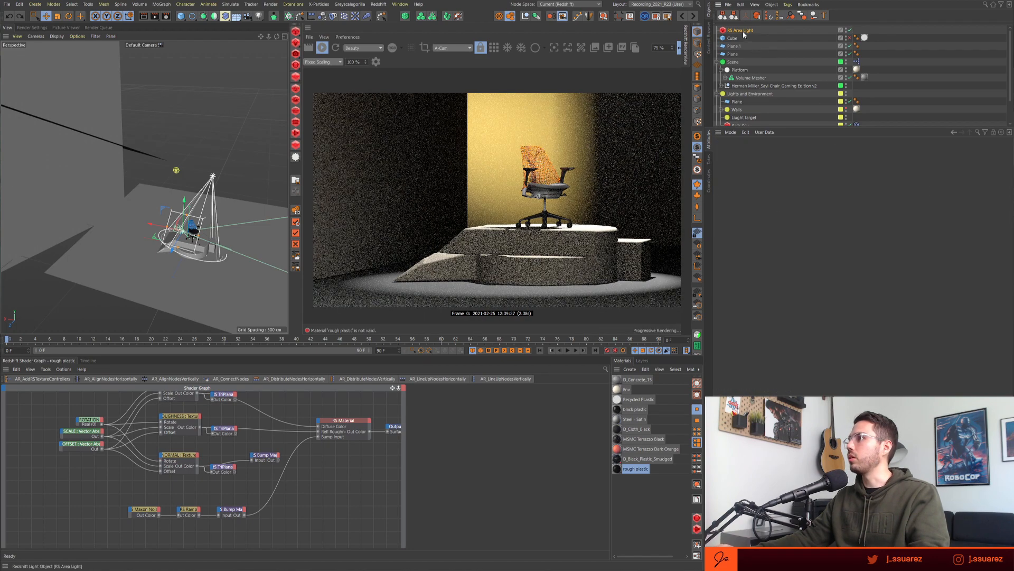
- Give the RS Area Light a target tag together with a target null
click(742, 30)
click(891, 169)
click(902, 183)
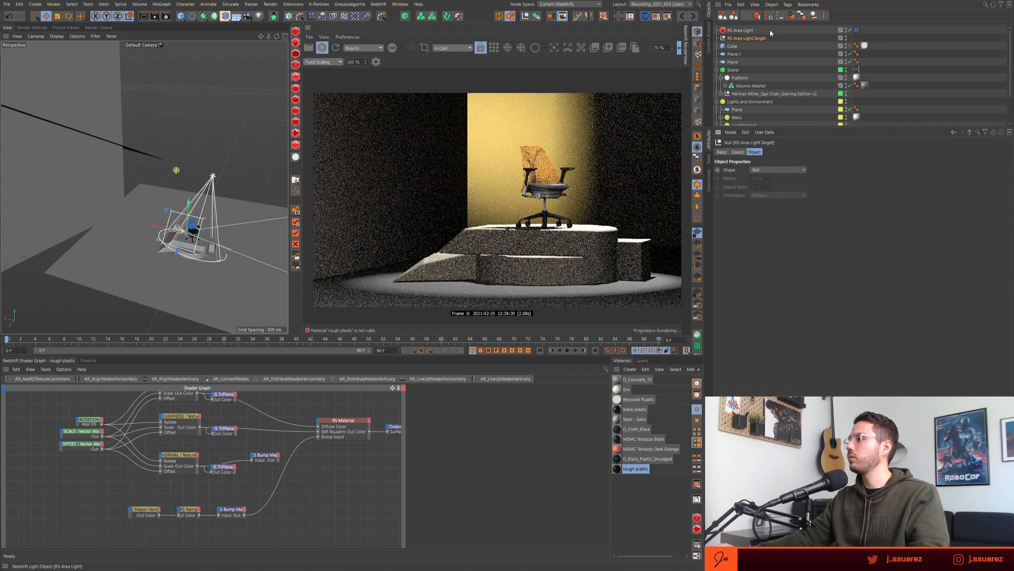
- Move the area light's target null toward the chair and select the RS Area Light again
alt+drag(238, 227, 174, 232)
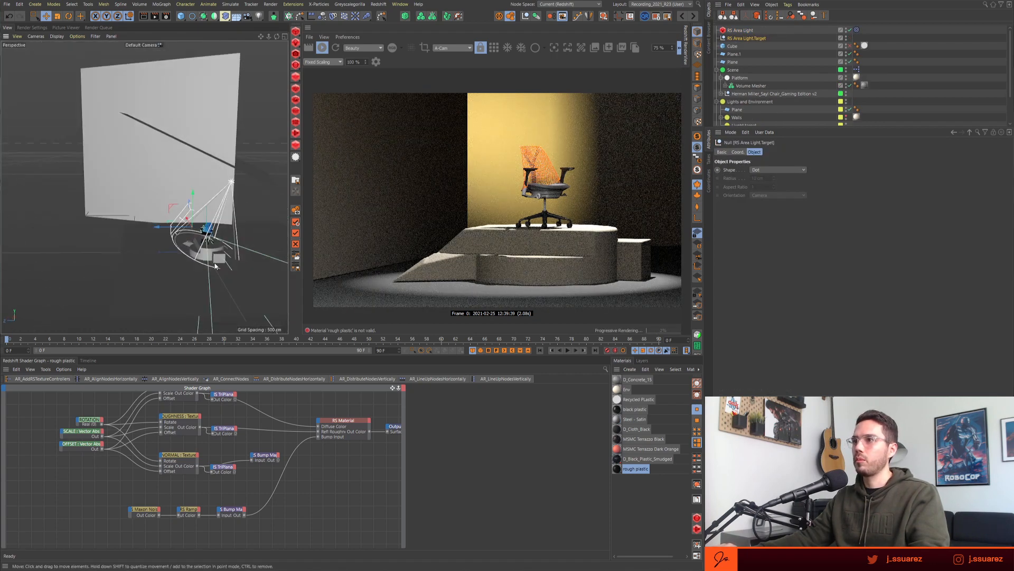
alt+right_drag(203, 245, 258, 188)
scroll(258, 188, down, 5)
alt+drag(257, 188, 209, 251)
drag(151, 194, 183, 213)
click(259, 273)
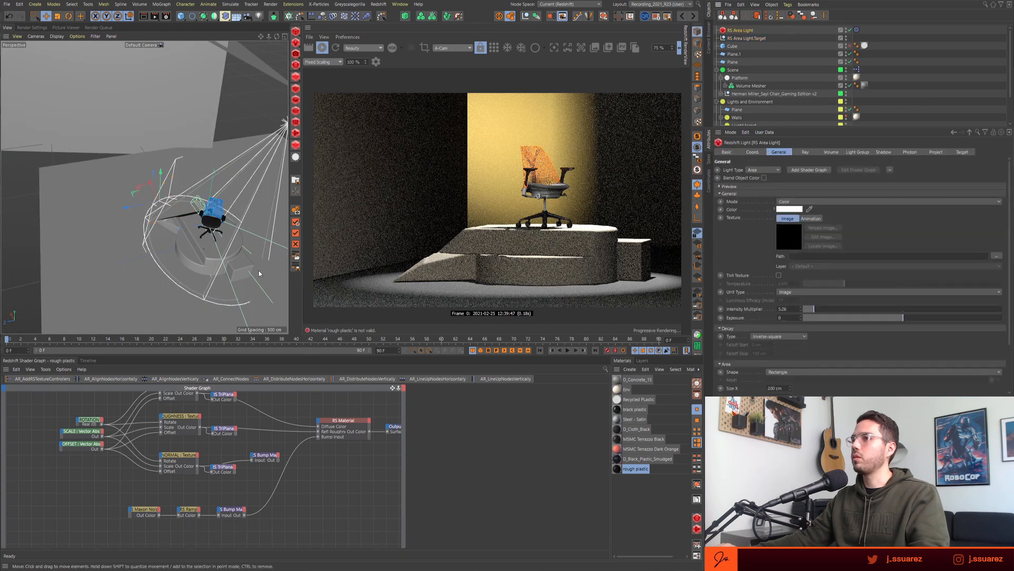
- Raise the RS Area Light above the chair and shift it sideways, keeping it aimed at its target
drag(164, 174, 165, 151)
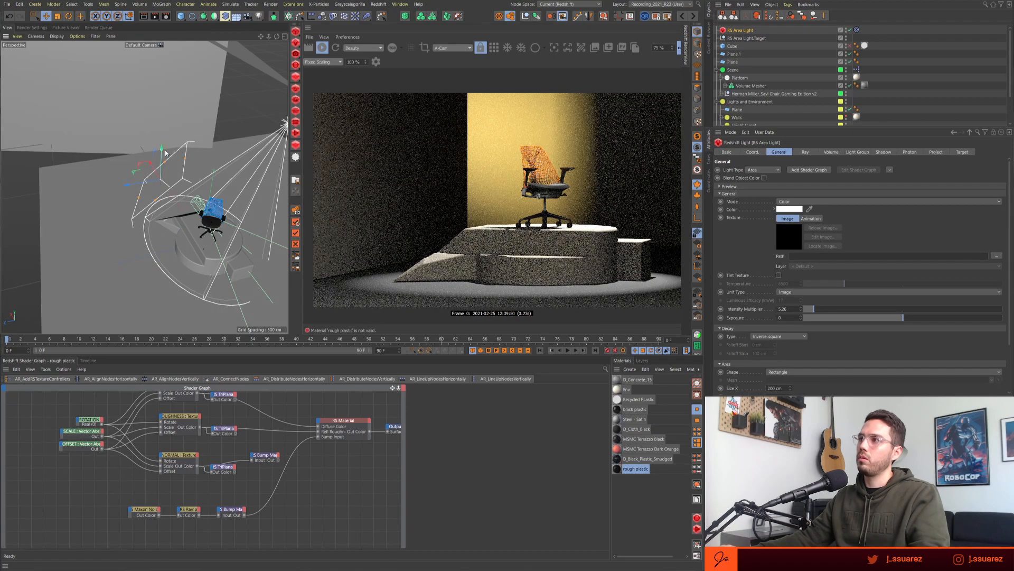
alt+drag(214, 247, 277, 250)
drag(170, 214, 134, 209)
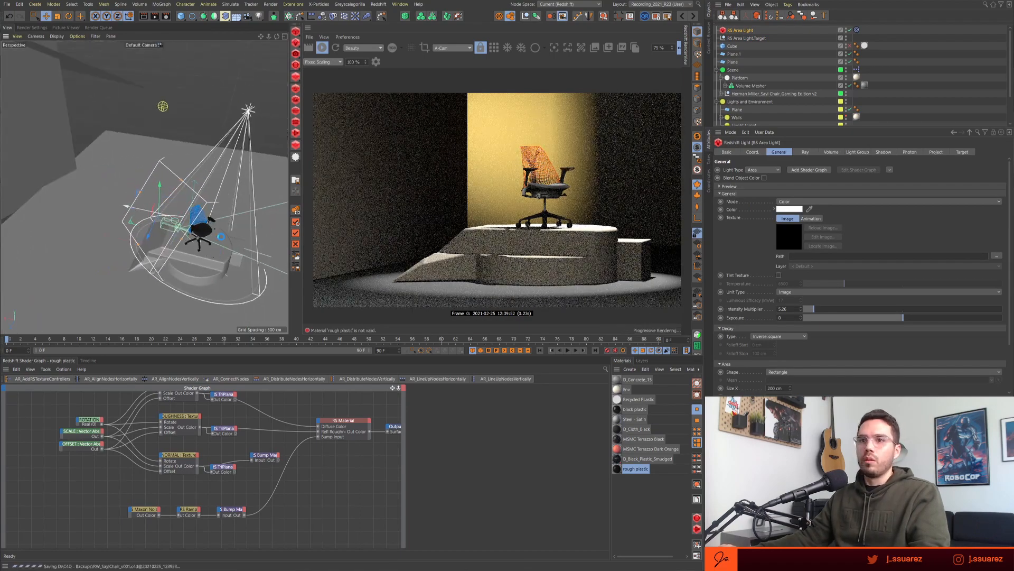
alt+drag(220, 247, 192, 235)
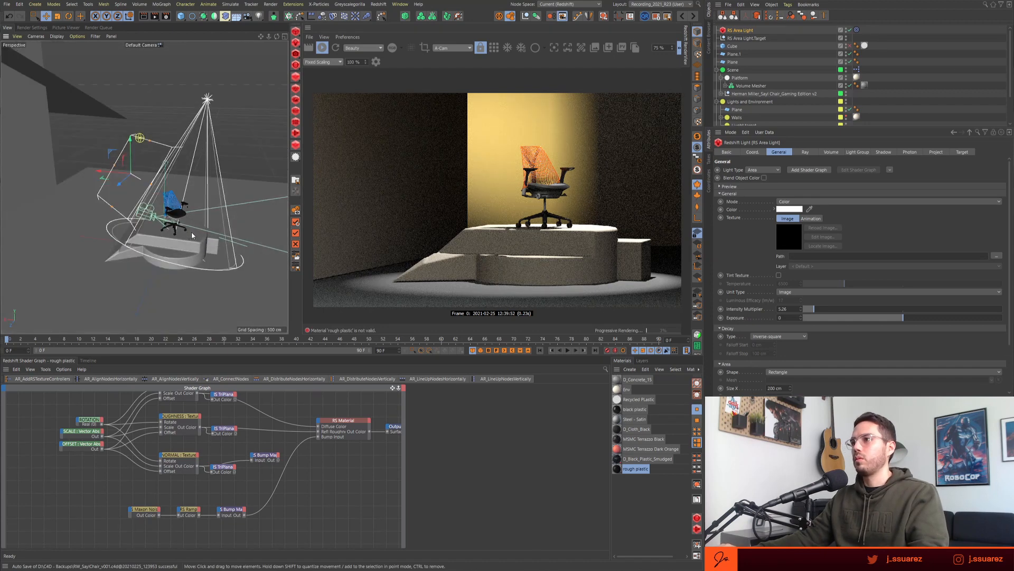
scroll(182, 247, down, 5)
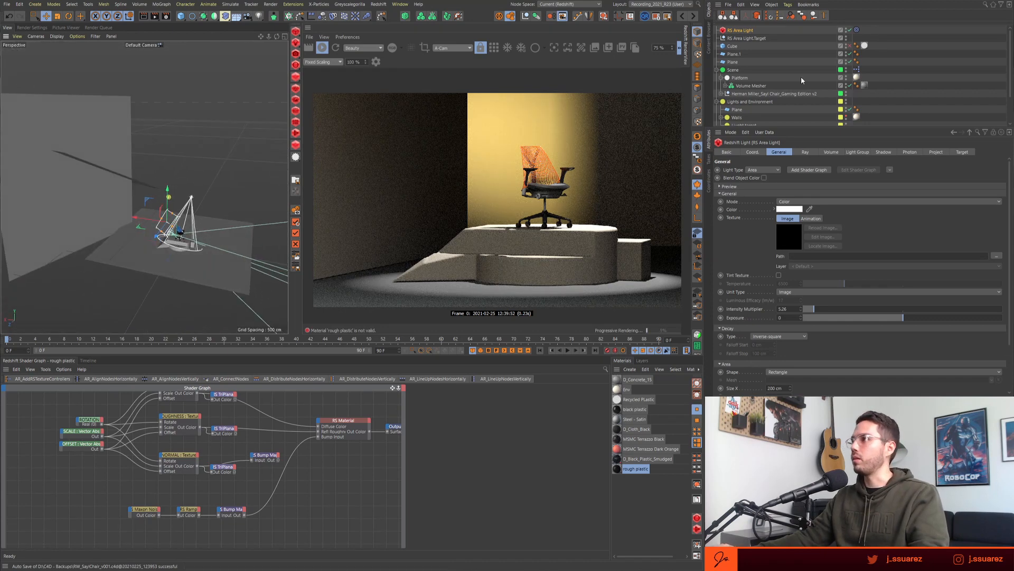
- Toggle the RS Dome Light to compare its contribution, and set its exposure to 0
scroll(805, 69, down, 3)
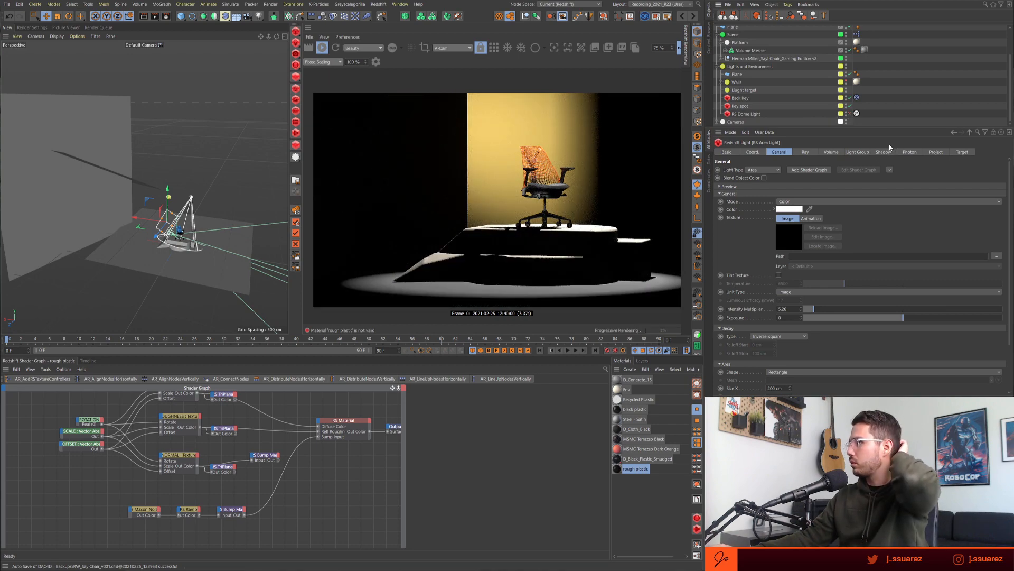
click(850, 114)
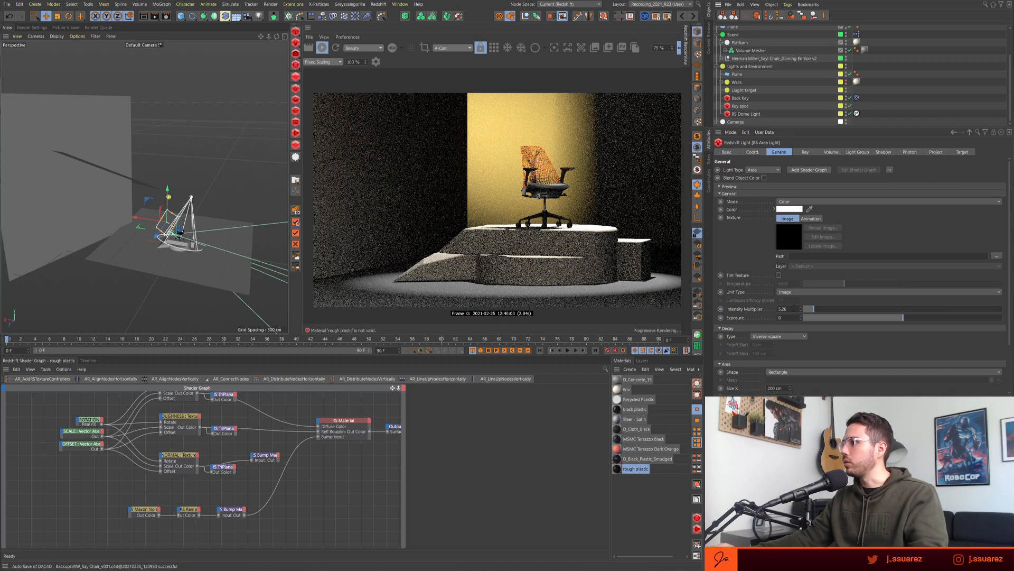
click(747, 114)
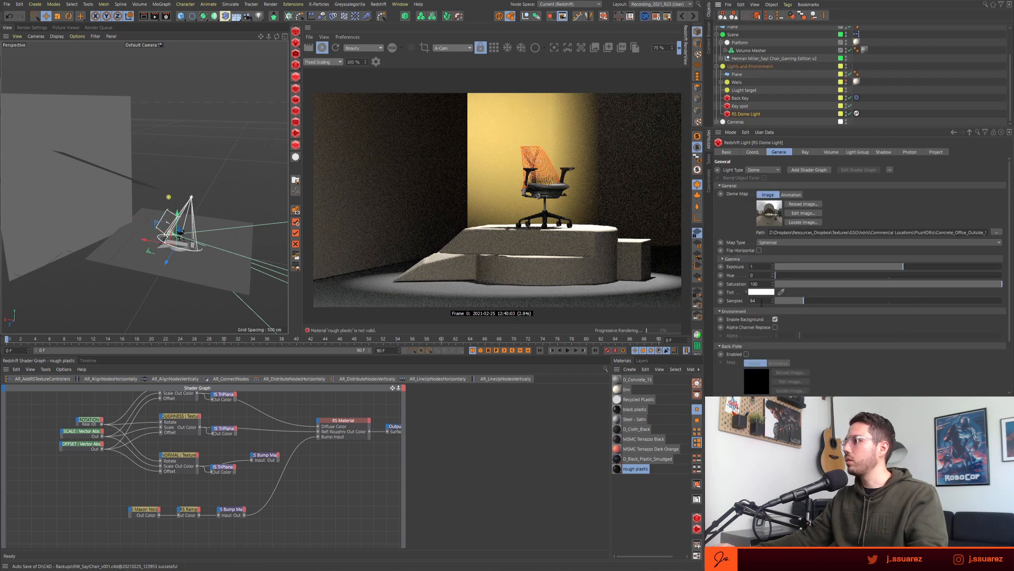
text(0)
key(Return)
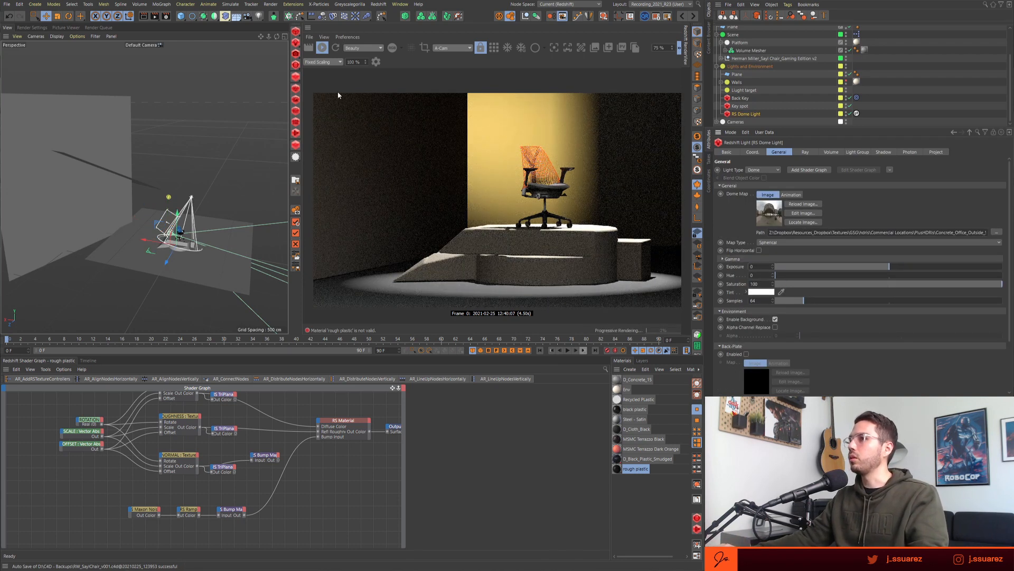
- Widen the render view and move the Back Key light farther behind the back wall, leaving it deselected
drag(302, 99, 274, 102)
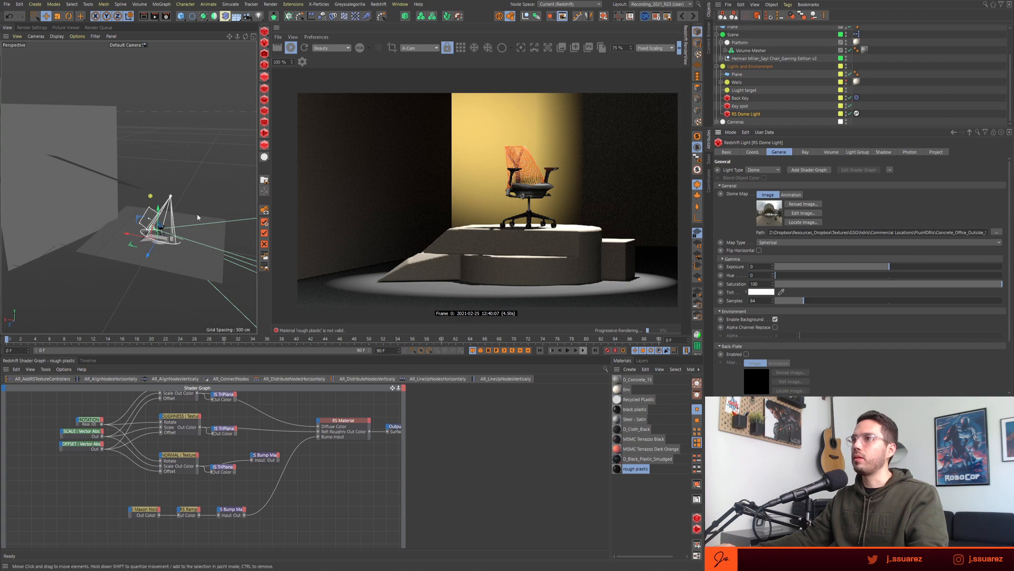
scroll(175, 159, down, 3)
alt+drag(132, 185, 195, 183)
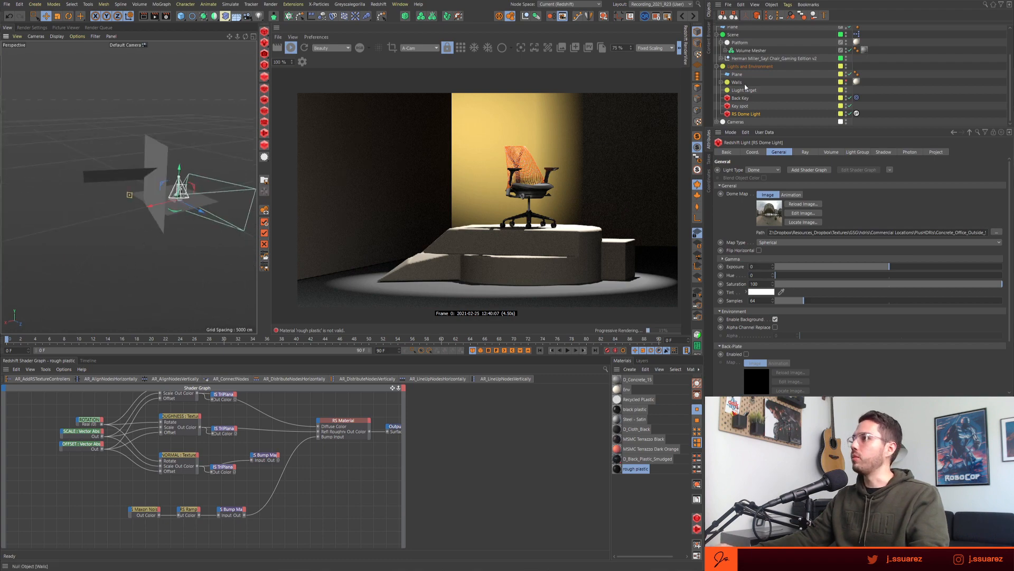
click(741, 98)
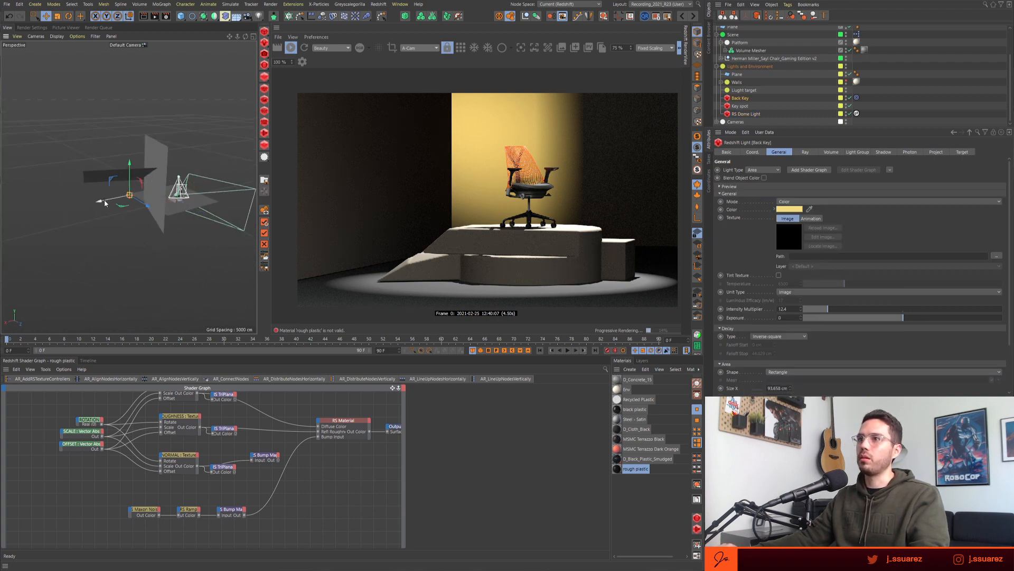
drag(93, 204, 107, 211)
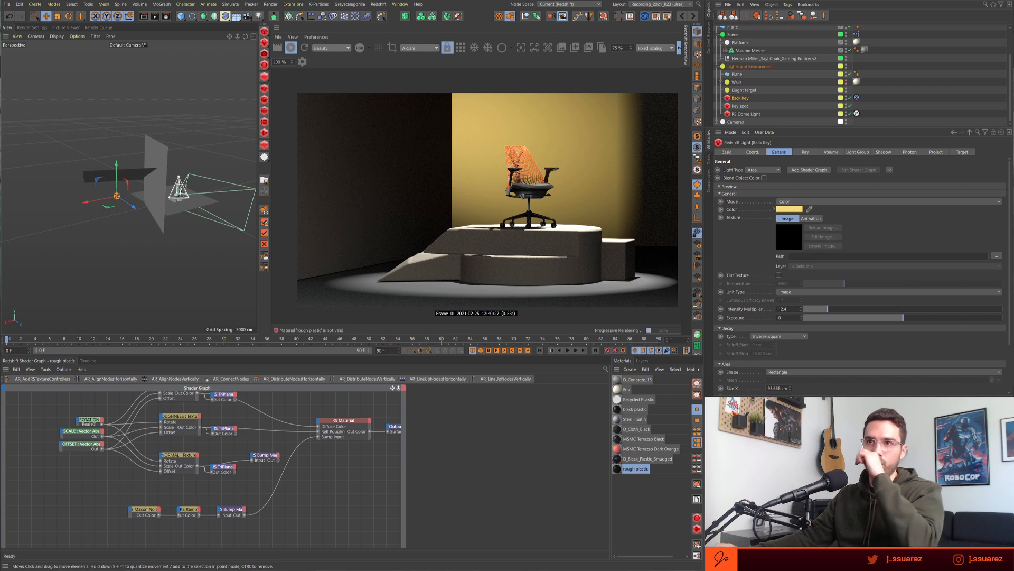
click(189, 116)
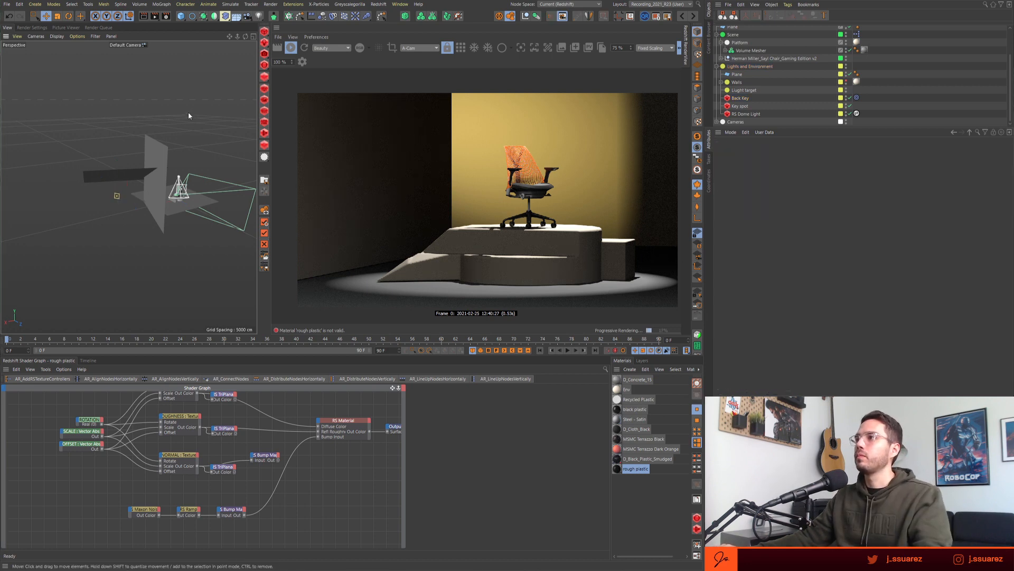
- Apply the MSMC Terrazzo Dark Orange material to the parent group of the round adjustment lever beneath the chair seat
scroll(201, 191, up, 6)
alt+middle_drag(50, 204, 87, 198)
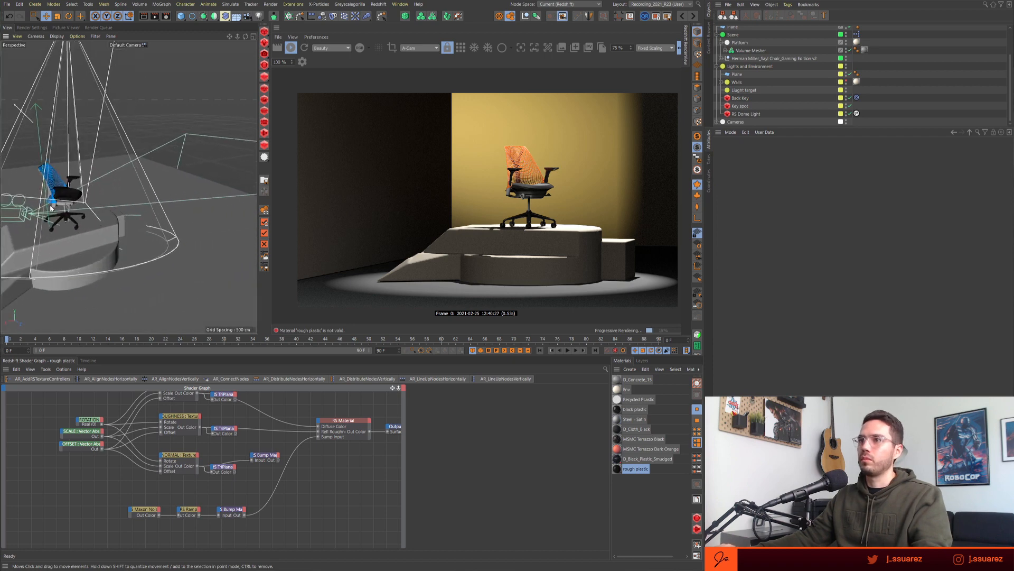
scroll(92, 197, up, 5)
scroll(81, 204, down, 3)
scroll(82, 204, up, 3)
alt+drag(121, 194, 144, 173)
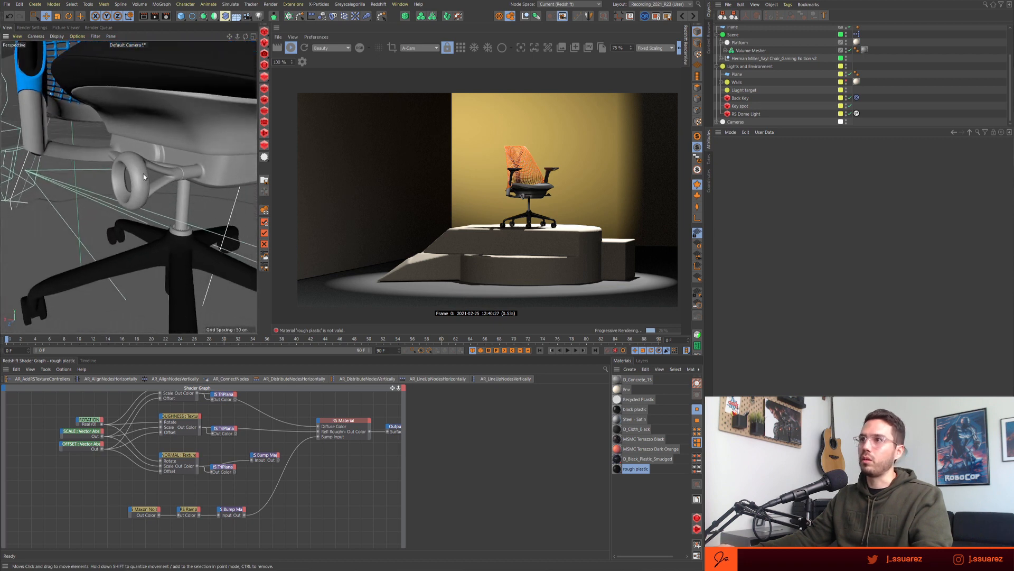
click(144, 174)
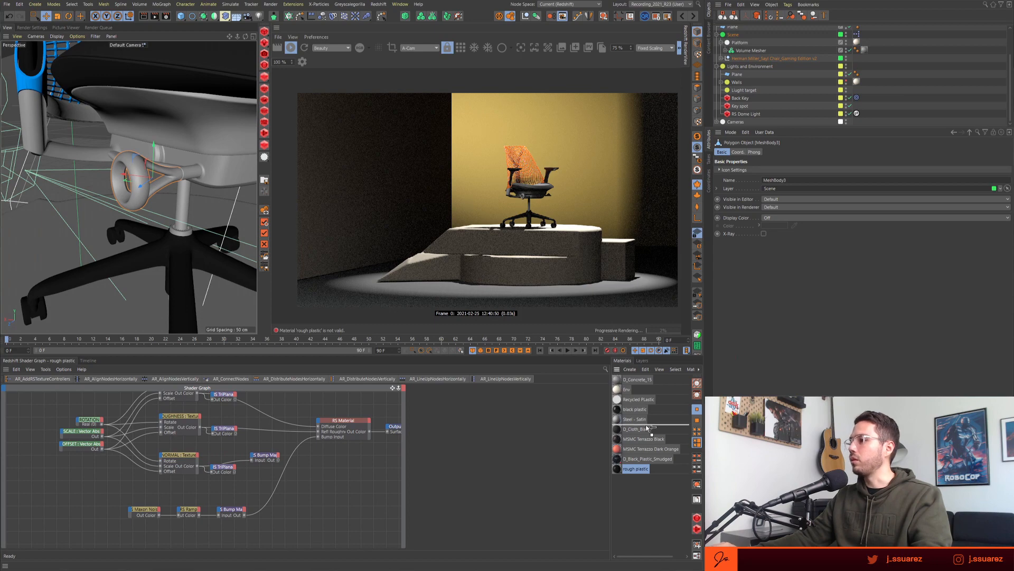
drag(618, 449, 137, 164)
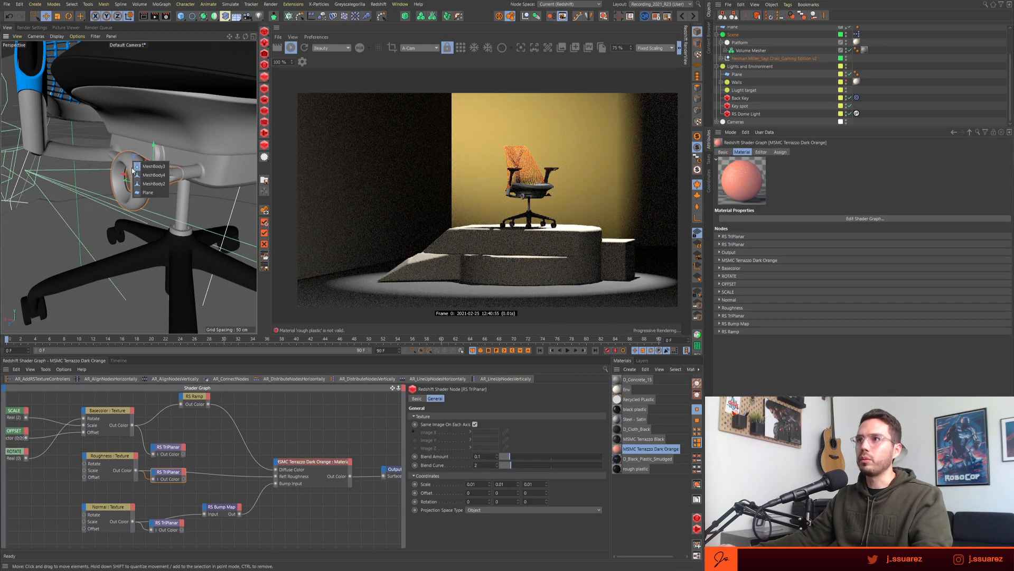
click(142, 166)
scroll(701, 311, down, 5)
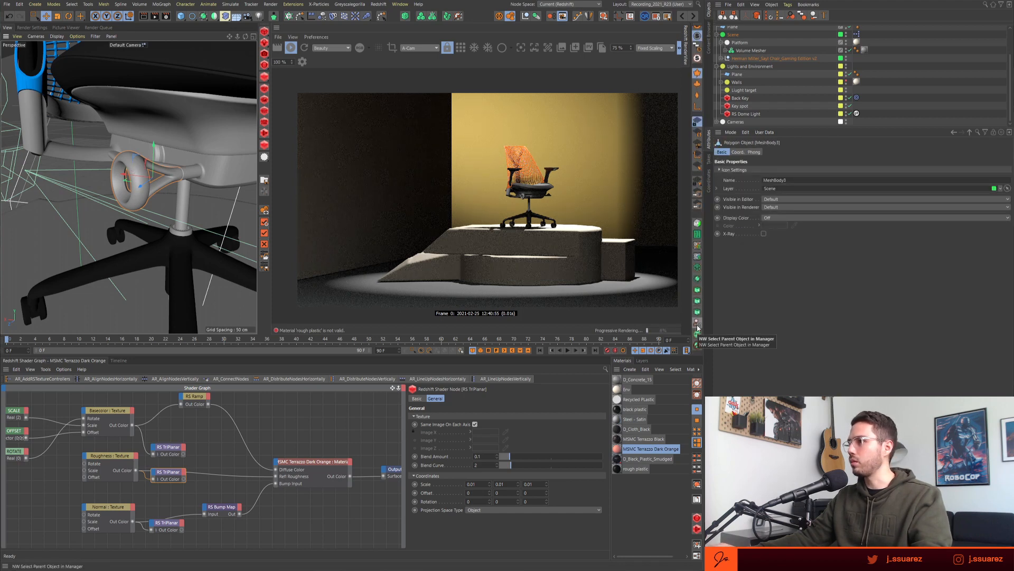
click(697, 327)
click(618, 450)
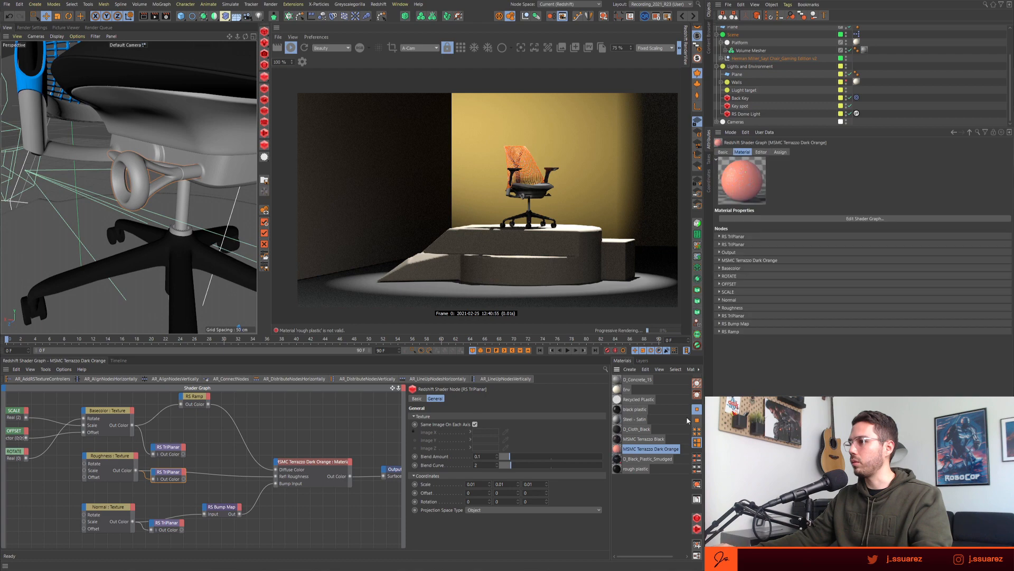
click(698, 487)
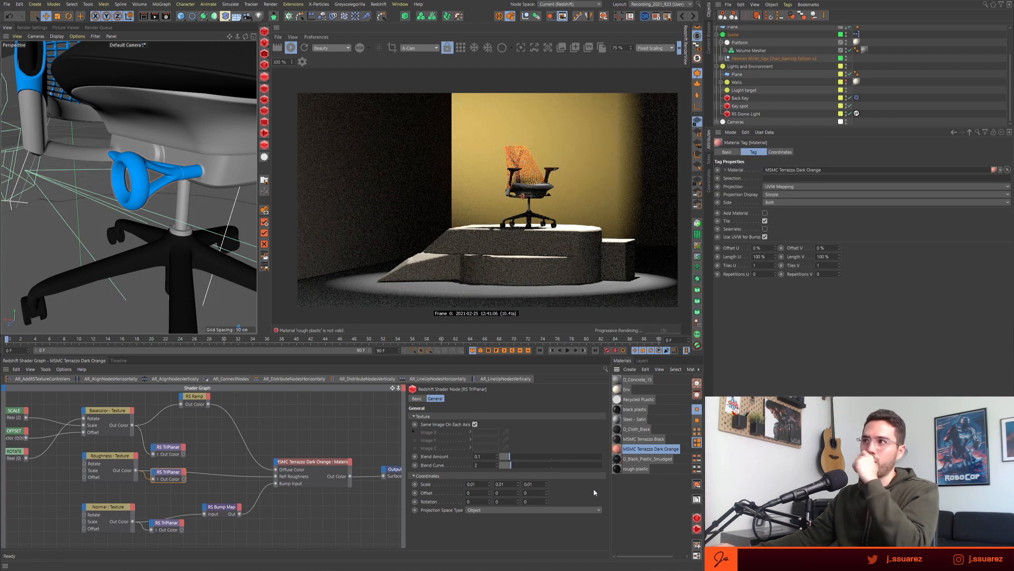
- Apply the rough plastic material to the parent group of the gray housing under the seat
click(175, 129)
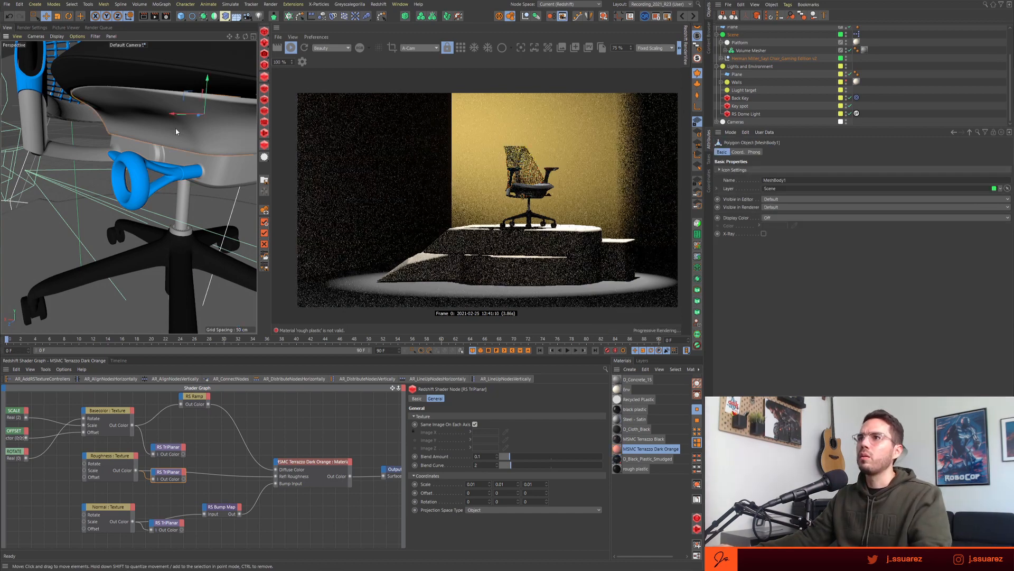
click(697, 325)
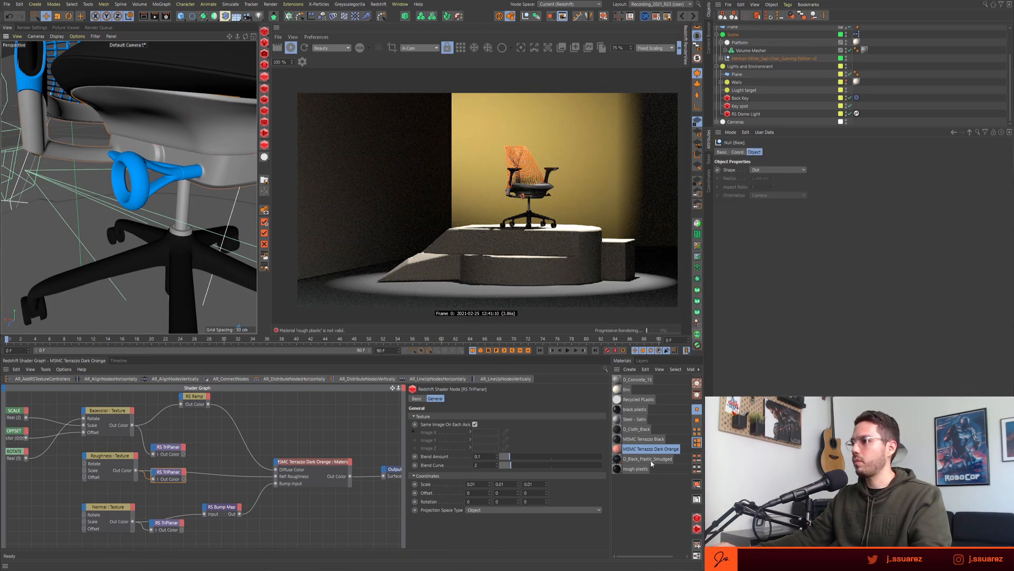
click(618, 470)
click(697, 484)
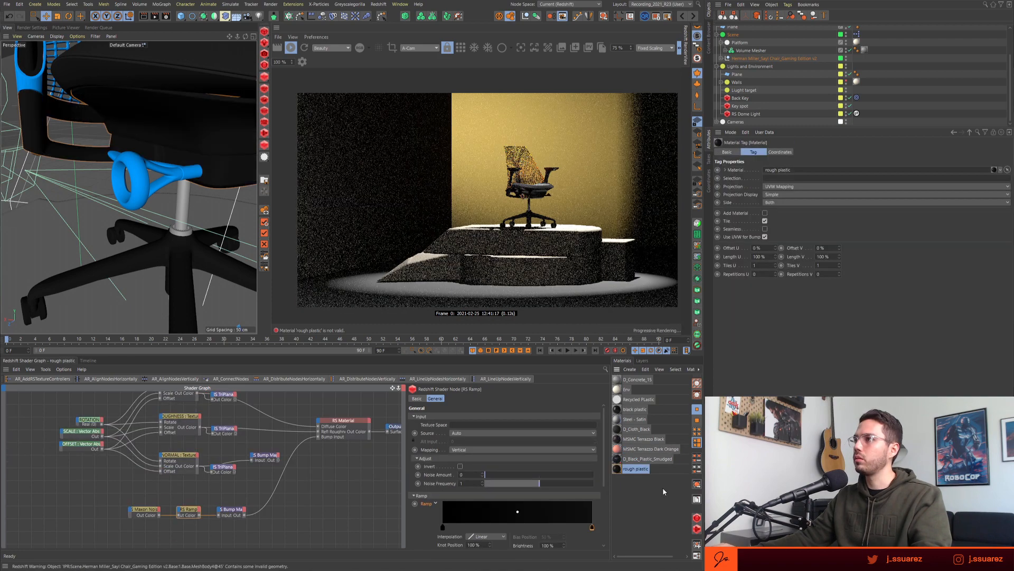
- Add the C_Aluminum_Base material from the Metals - Redshift library to the scene and return to the object hierarchy
scroll(218, 135, down, 5)
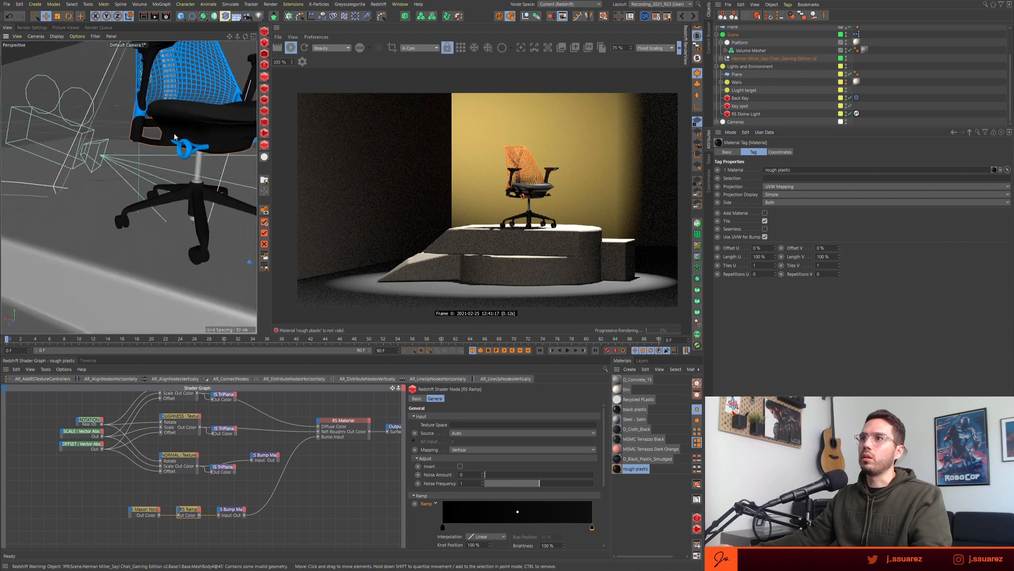
alt+middle_drag(218, 136, 139, 143)
alt+drag(139, 143, 119, 146)
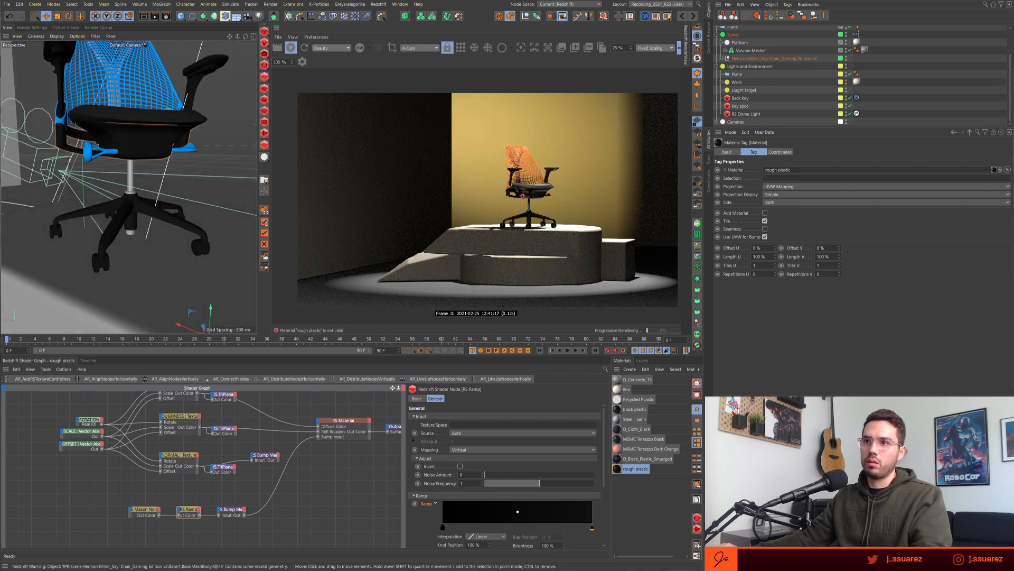
click(710, 38)
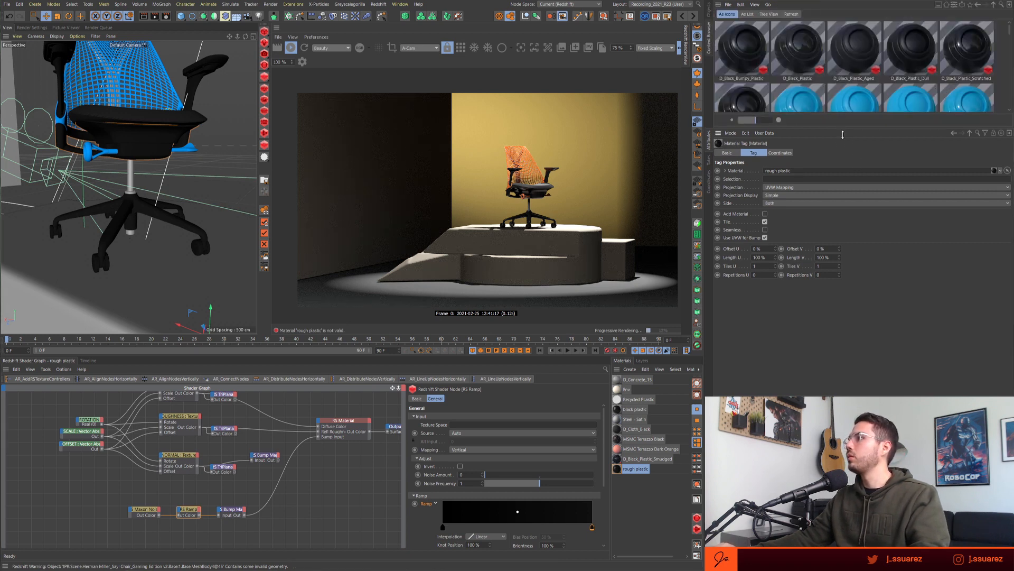
drag(842, 130, 845, 301)
click(993, 4)
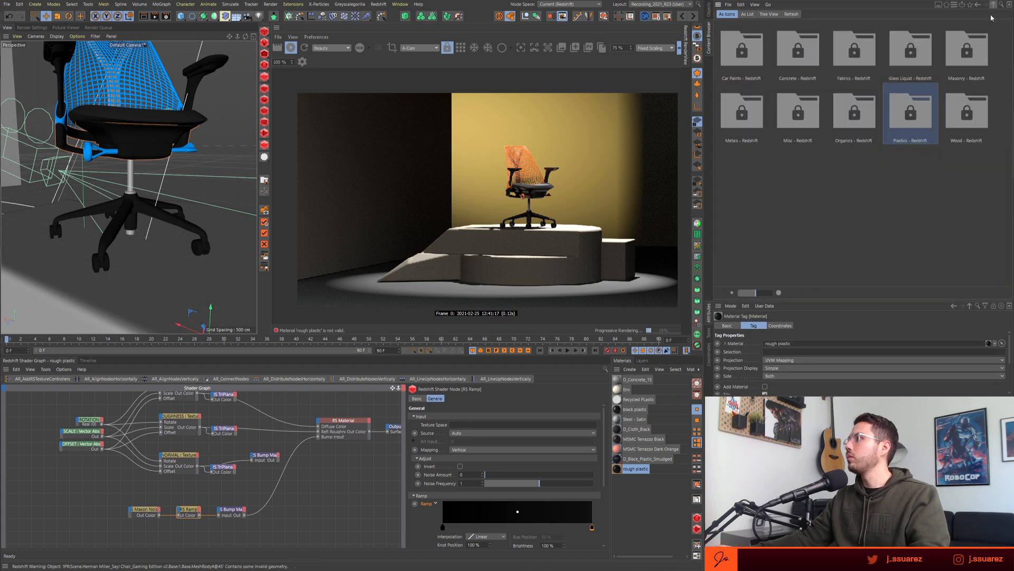
double_click(734, 123)
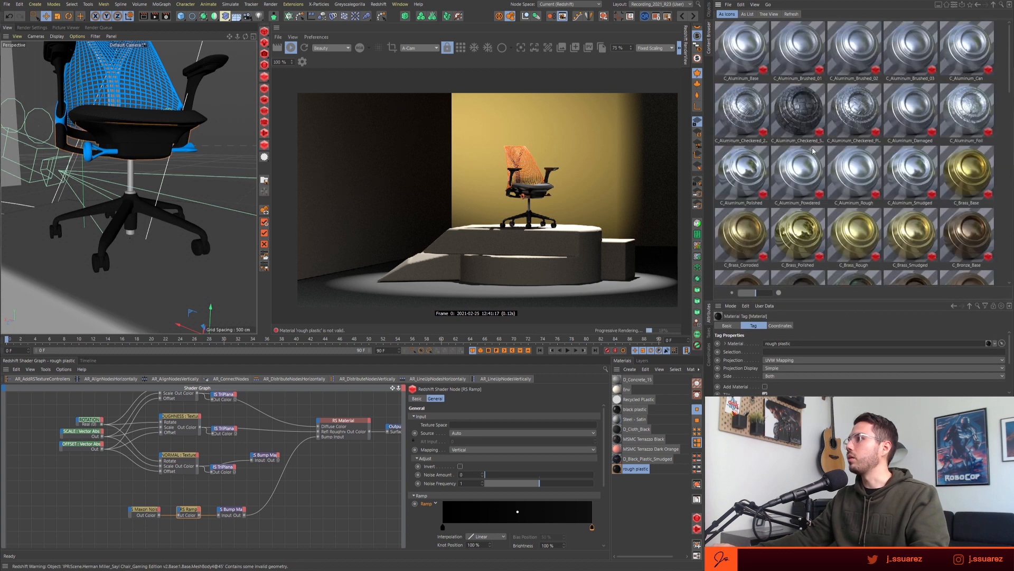
click(745, 60)
drag(647, 500, 646, 497)
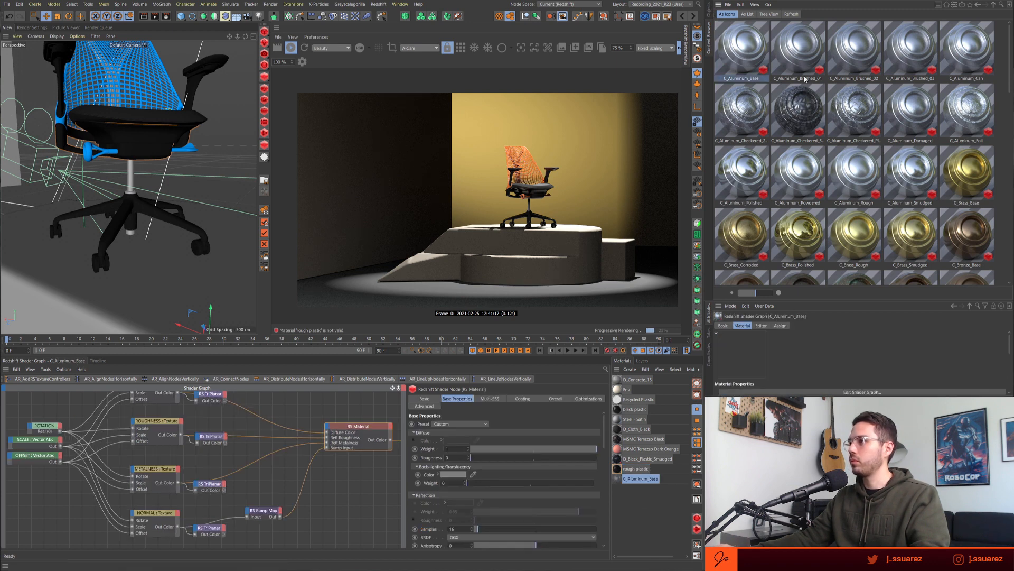
click(710, 15)
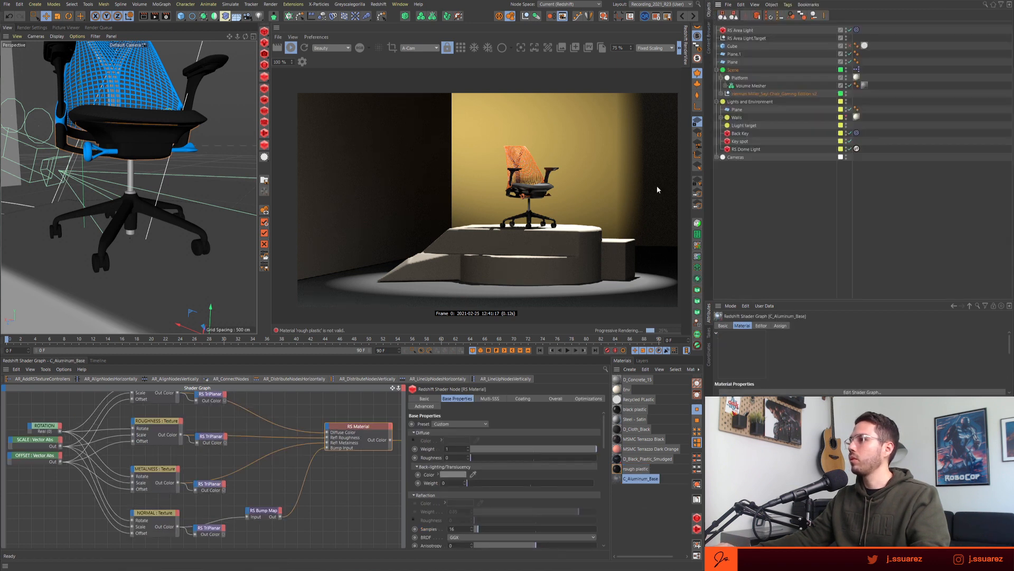
- Reveal the metal shaft and pump meshes in the hierarchy and remove the redundant Shaft:1 null while keeping its children
click(131, 176)
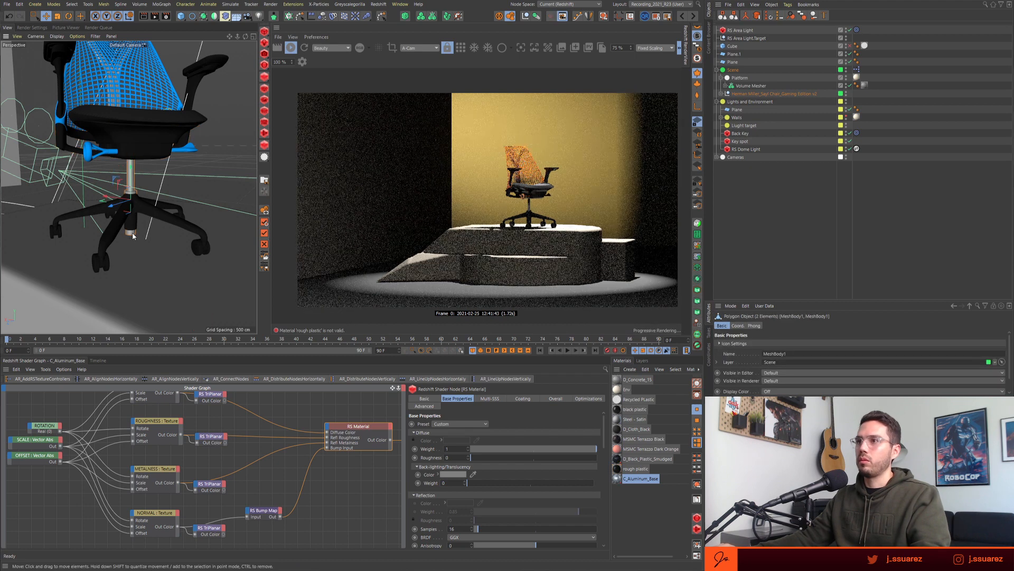
click(790, 16)
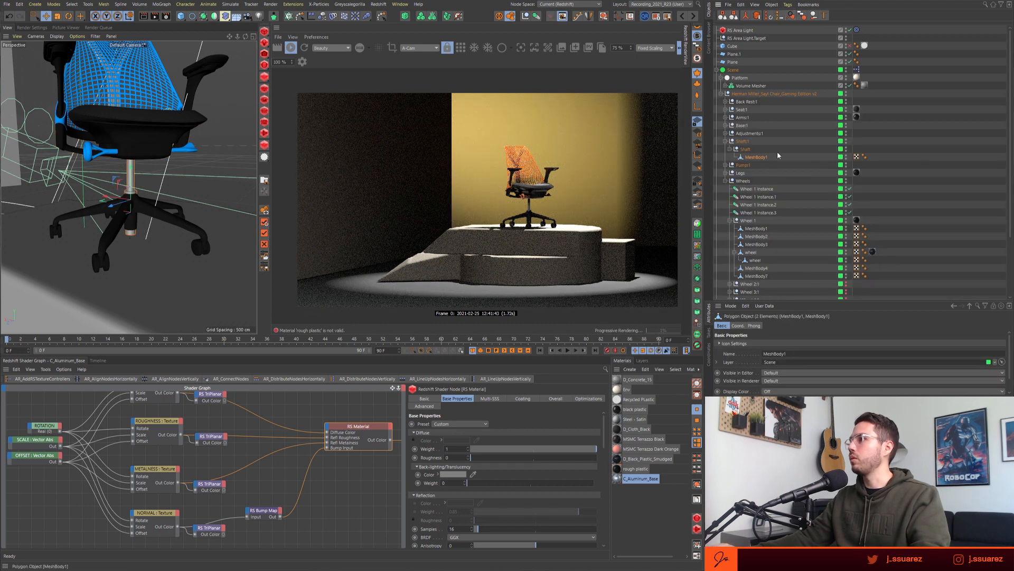
click(743, 142)
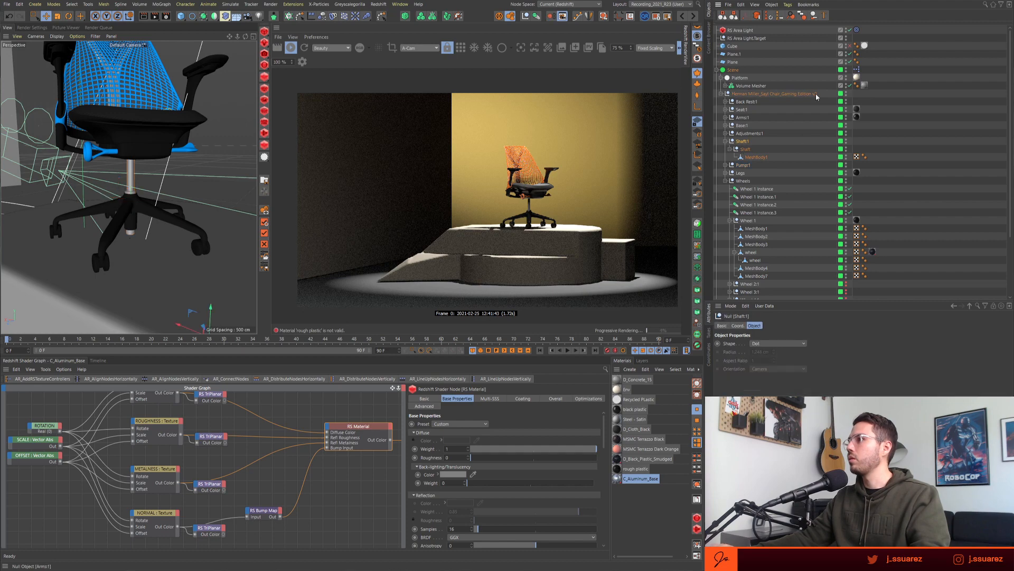
click(812, 16)
- Run Axis Center on the shaft mesh with the Parent to action to match the Shaft null's axis to it
click(747, 151)
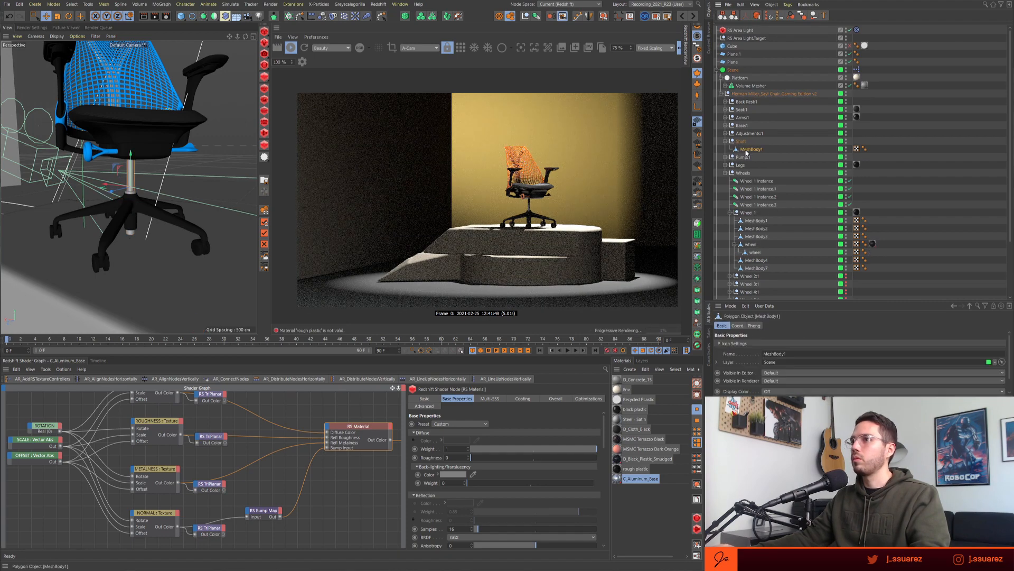
click(631, 19)
drag(662, 13, 545, 64)
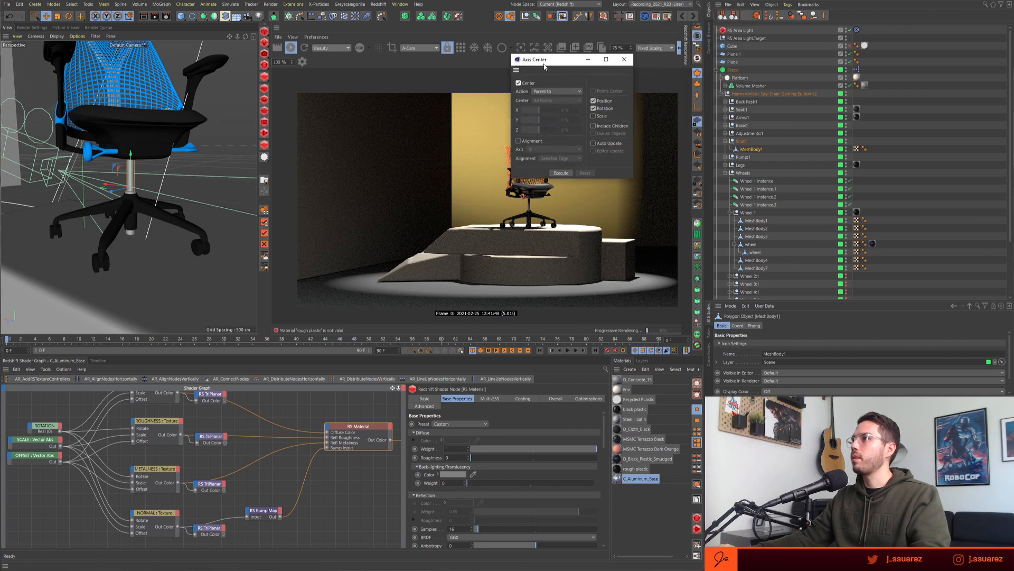
click(560, 174)
click(624, 59)
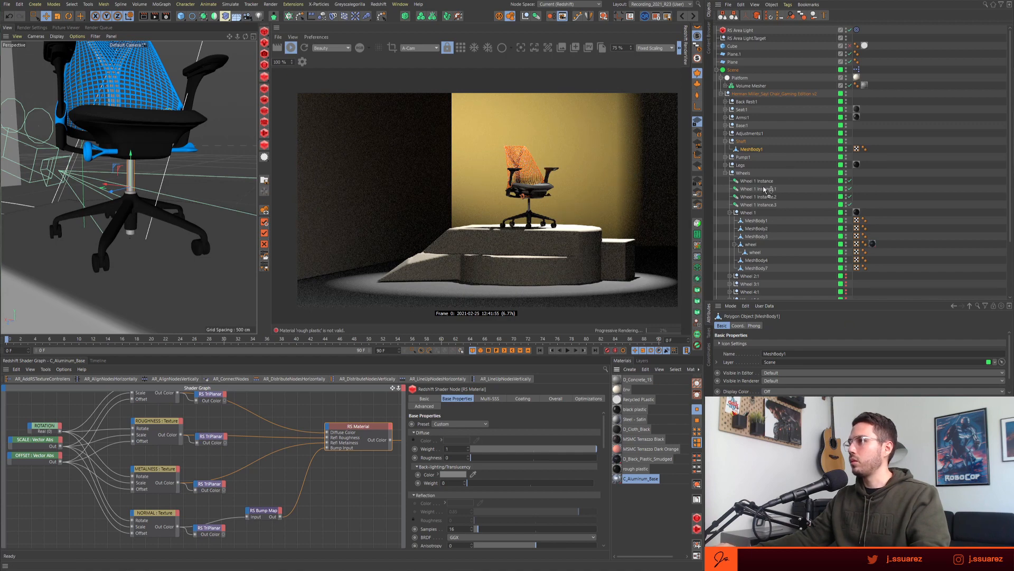
- Apply the C_Aluminum_Base material to the mesh inside the Shaft null
drag(759, 150, 760, 150)
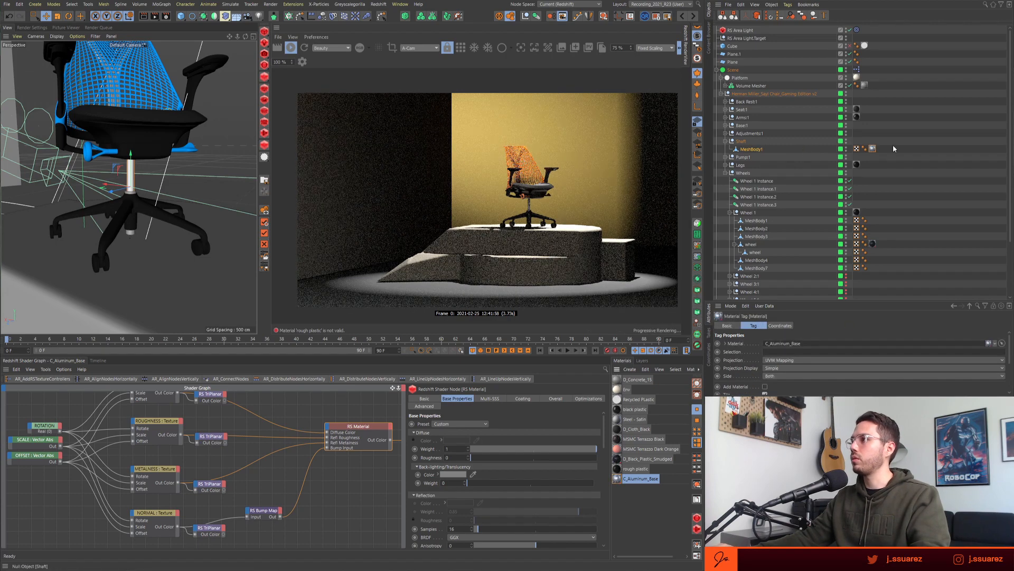
click(741, 151)
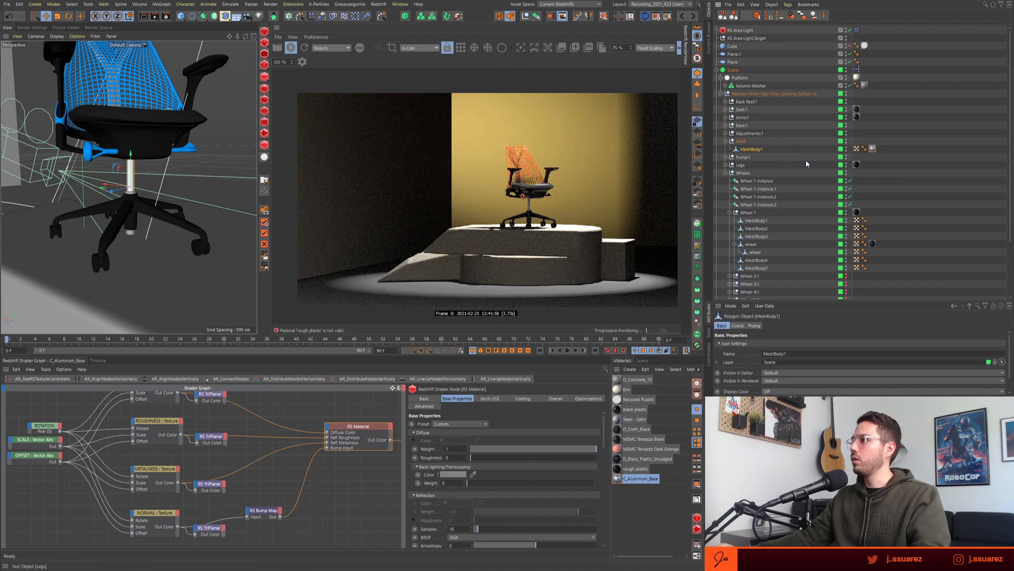
click(871, 149)
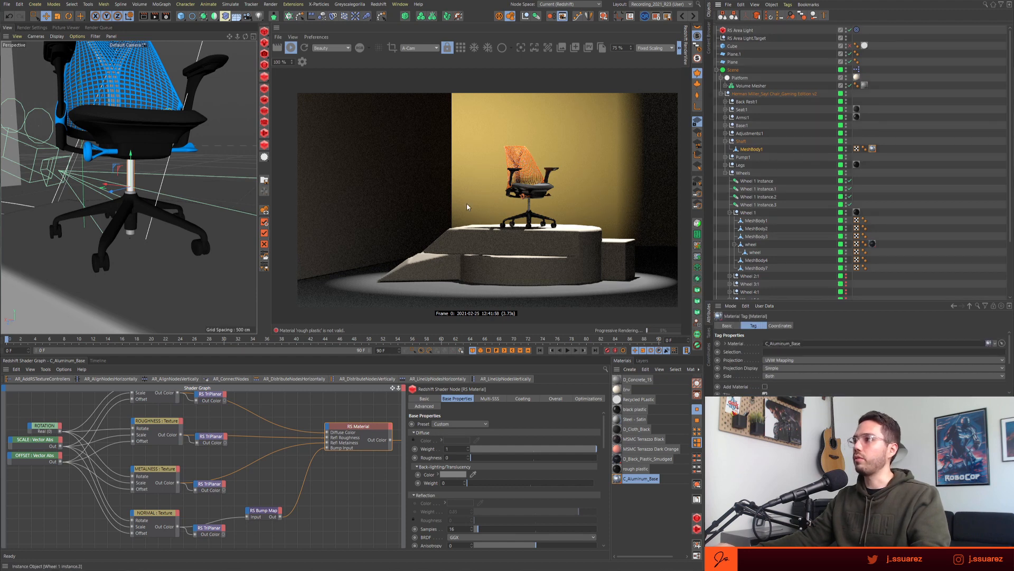
- Reveal the pump mesh below the leg hub in the hierarchy and apply the C_Aluminum_Base material to it
click(132, 231)
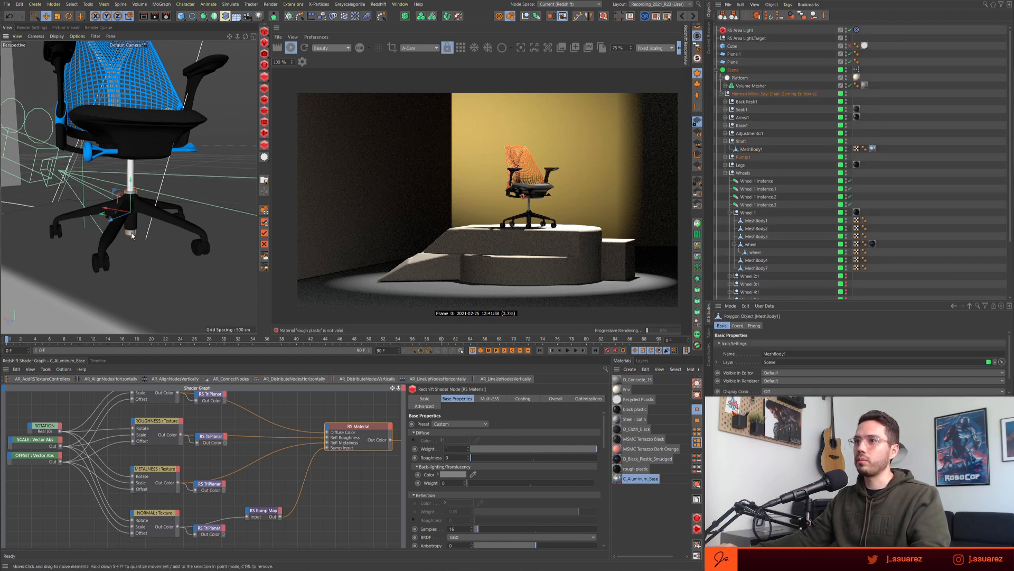
click(725, 158)
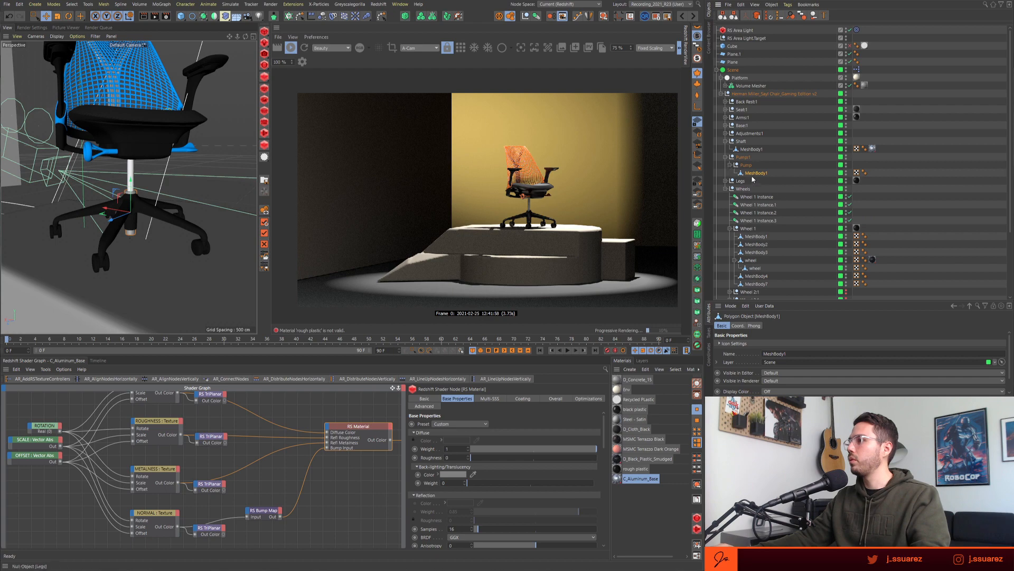
drag(877, 173, 876, 173)
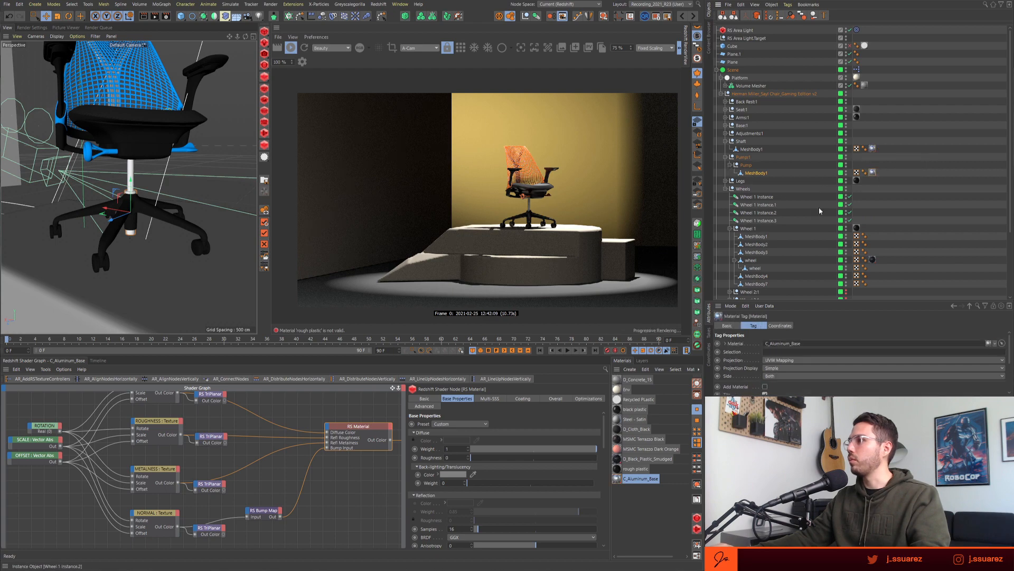
click(794, 174)
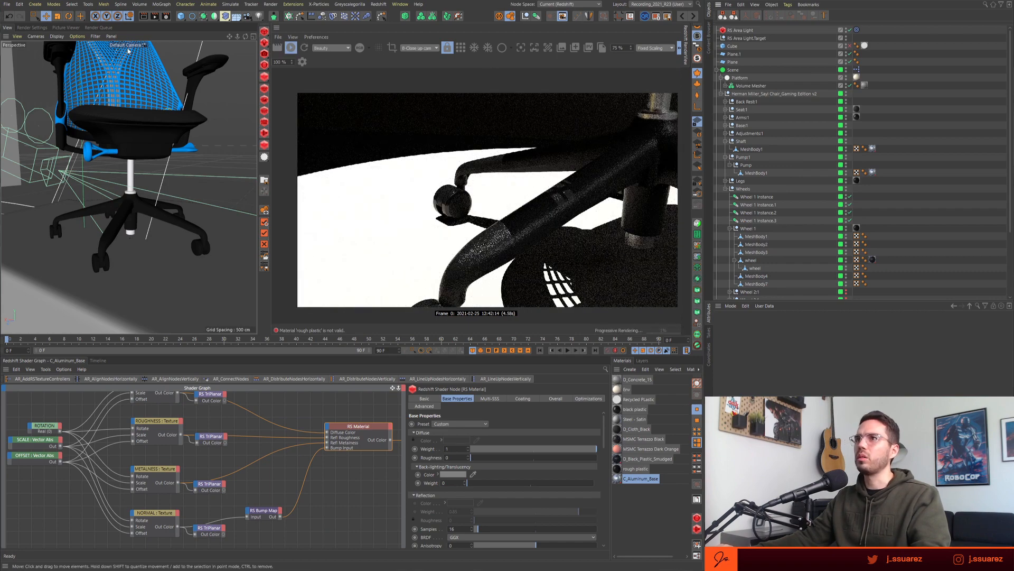
- Look through the B-Close up cam in the viewport and frame the chair's metal shaft and leg hub
click(127, 45)
click(147, 69)
alt+middle_drag(216, 144, 118, 178)
alt+drag(132, 182, 113, 163)
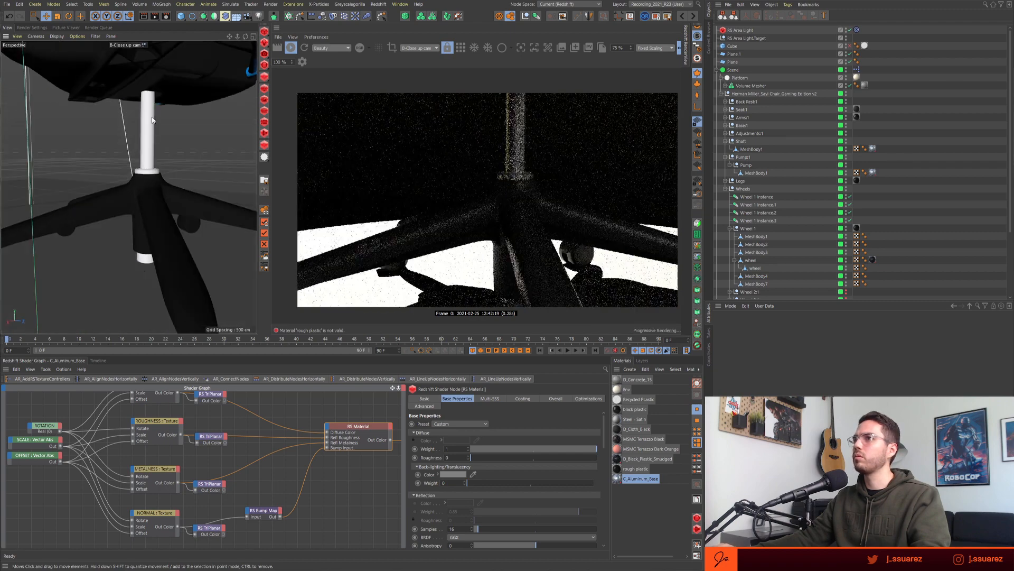
- Examine the materials on the shaft, pump end and caster wheel up close in the render
alt+right_drag(153, 132, 141, 127)
alt+middle_drag(141, 127, 127, 153)
alt+drag(126, 154, 39, 148)
alt+right_drag(125, 154, 112, 177)
alt+drag(113, 182, 185, 179)
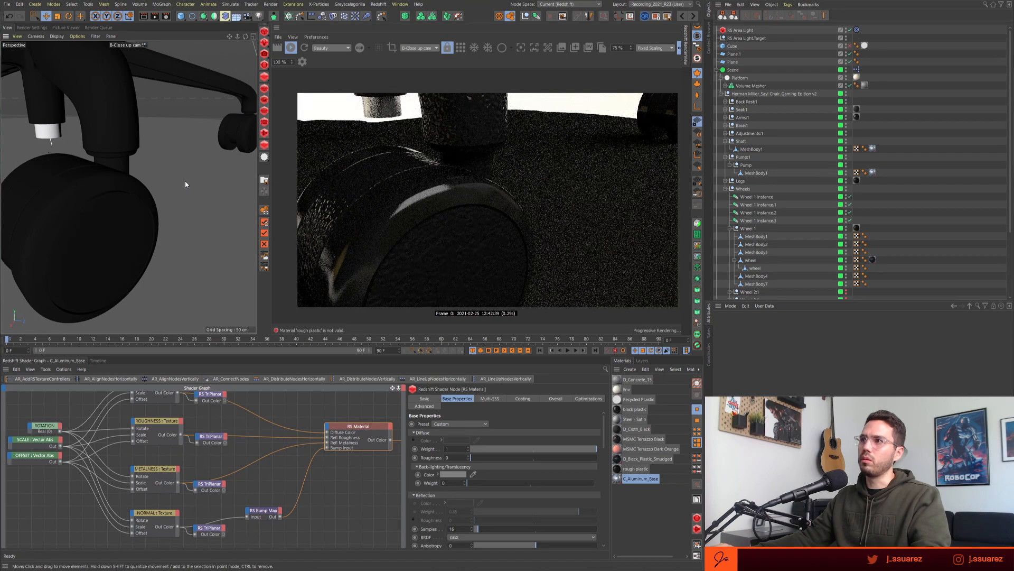
alt+drag(78, 191, 116, 170)
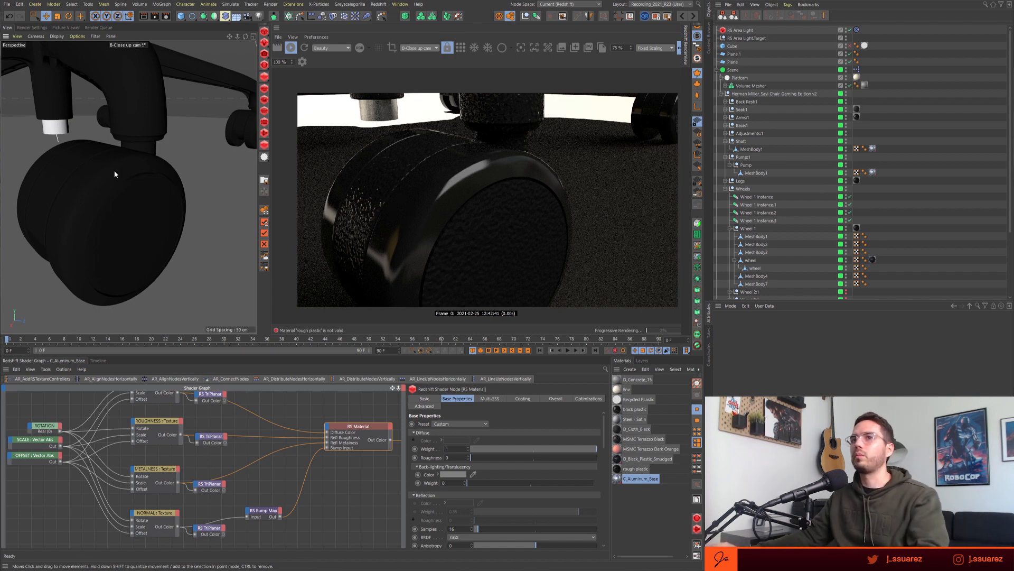
alt+right_drag(113, 175, 48, 183)
alt+drag(49, 183, 61, 172)
alt+right_drag(61, 173, 83, 144)
alt+drag(83, 144, 121, 185)
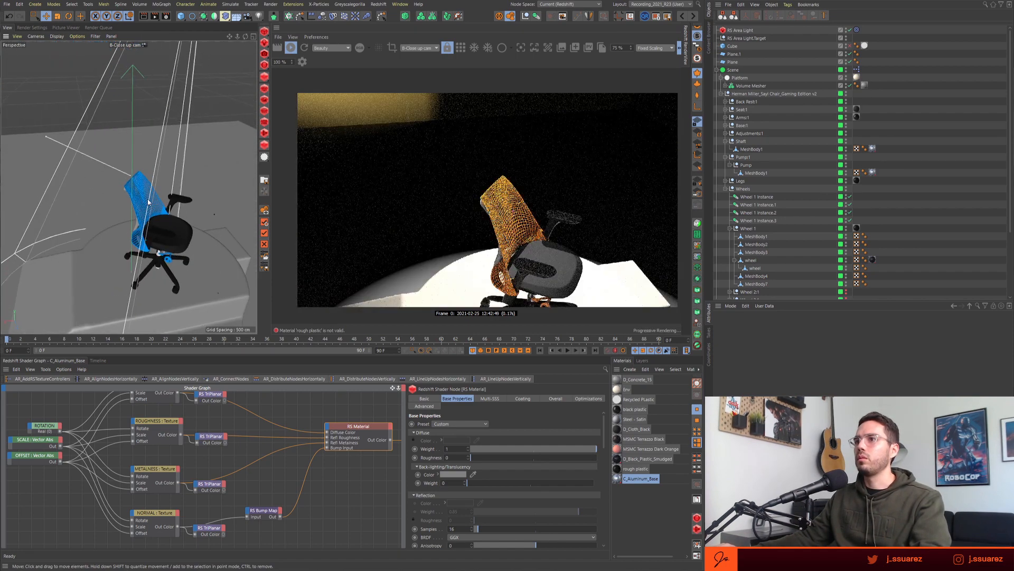
- Apply the rough plastic material to the gray Y-shaped support frame behind the mesh back rest
alt+drag(134, 219, 214, 182)
mouse_move(135, 219)
alt+right_down()
mouse_move(163, 207)
mouse_move(145, 216)
alt+right_up()
alt+drag(144, 212, 112, 220)
click(112, 220)
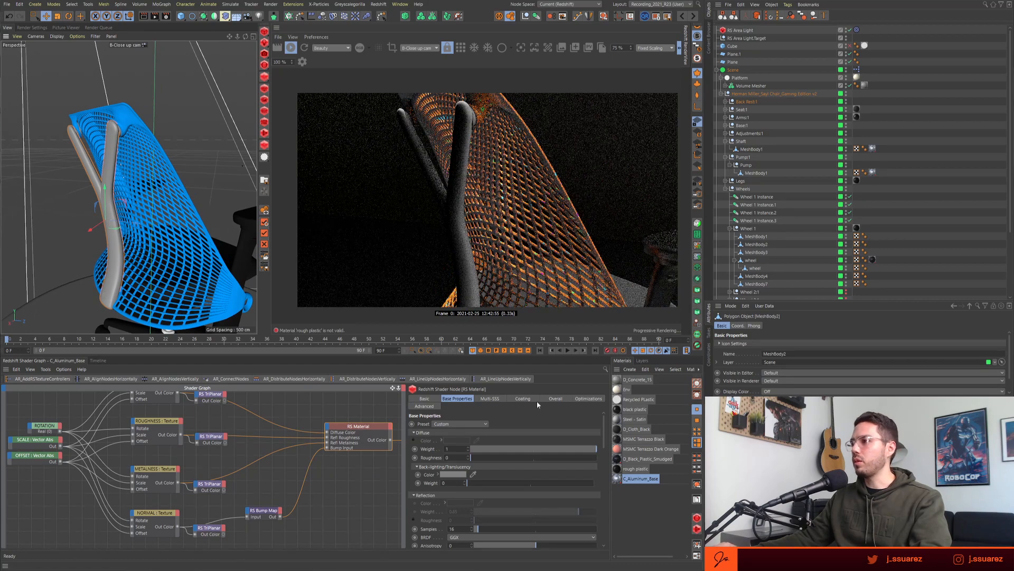
click(619, 469)
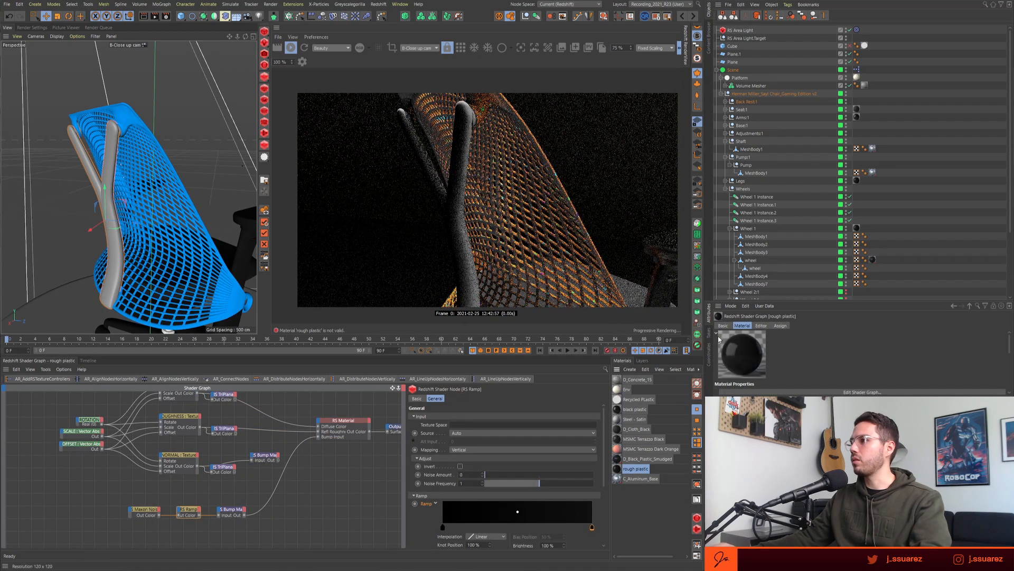
click(698, 485)
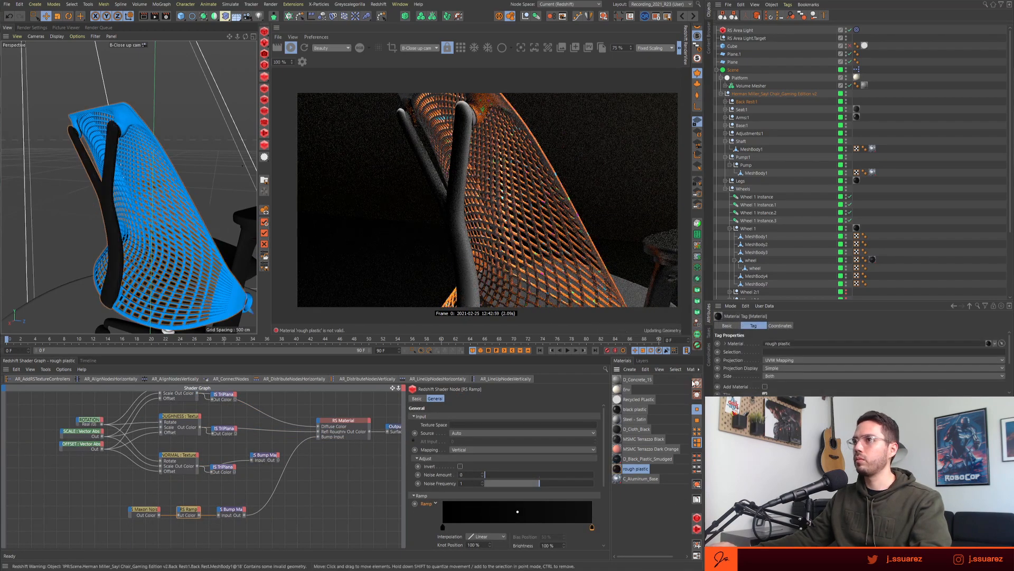
click(930, 195)
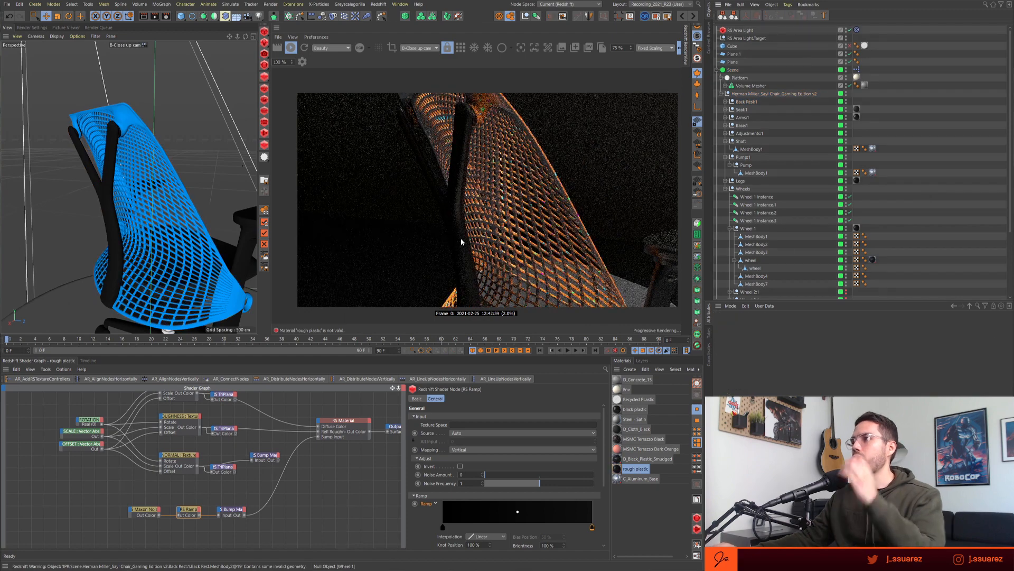
- Pick the seat's D_Cloth_Black material from the render and connect its diffuse and roughness TriPlanar nodes to the RS Material
alt+drag(179, 252, 84, 249)
scroll(167, 249, down, 4)
alt+middle_drag(179, 258, 106, 232)
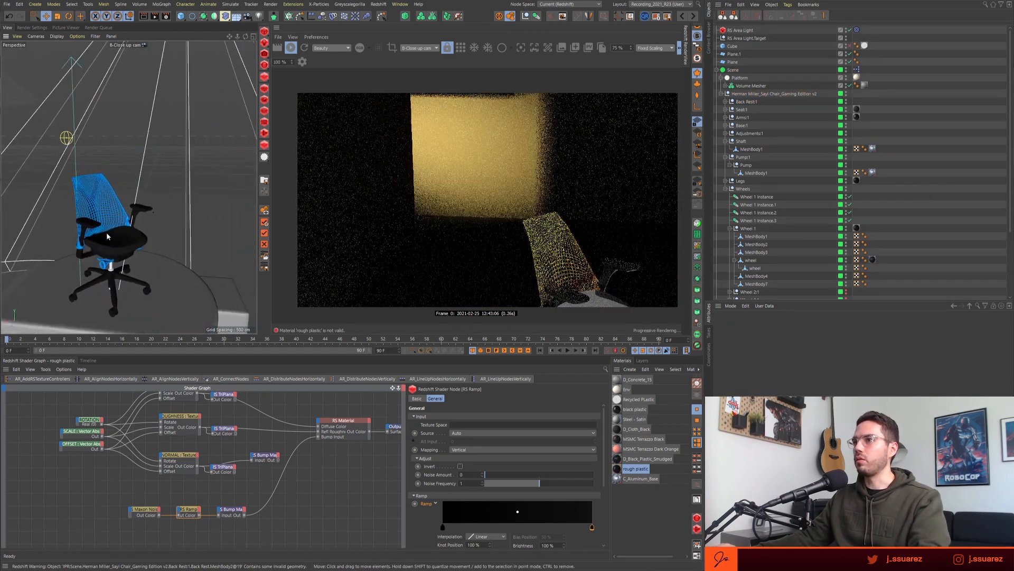
alt+right_drag(106, 233, 158, 223)
alt+drag(158, 222, 127, 229)
mouse_move(127, 228)
alt+right_down()
mouse_move(188, 200)
mouse_move(123, 228)
alt+right_up()
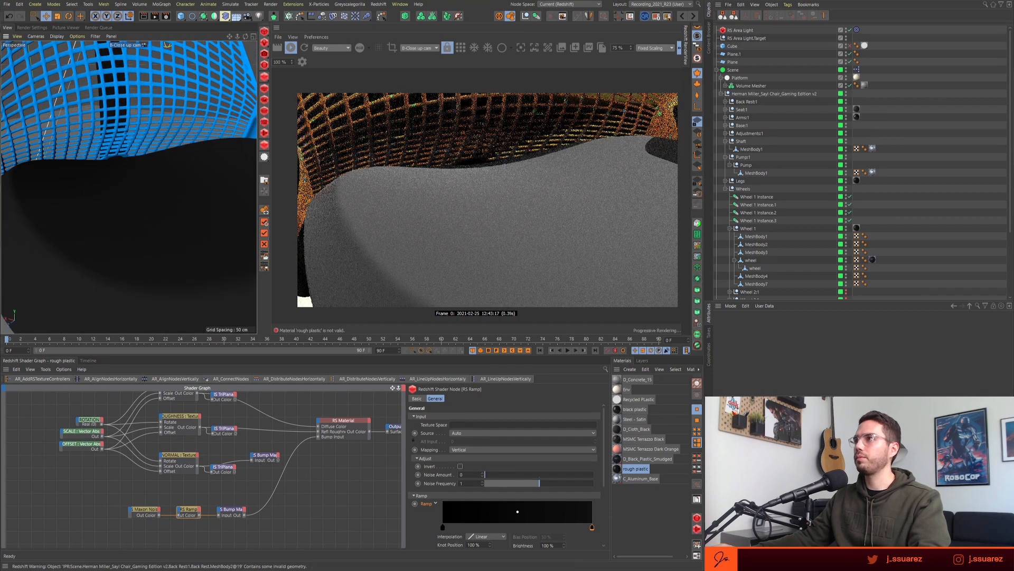
click(548, 47)
click(530, 247)
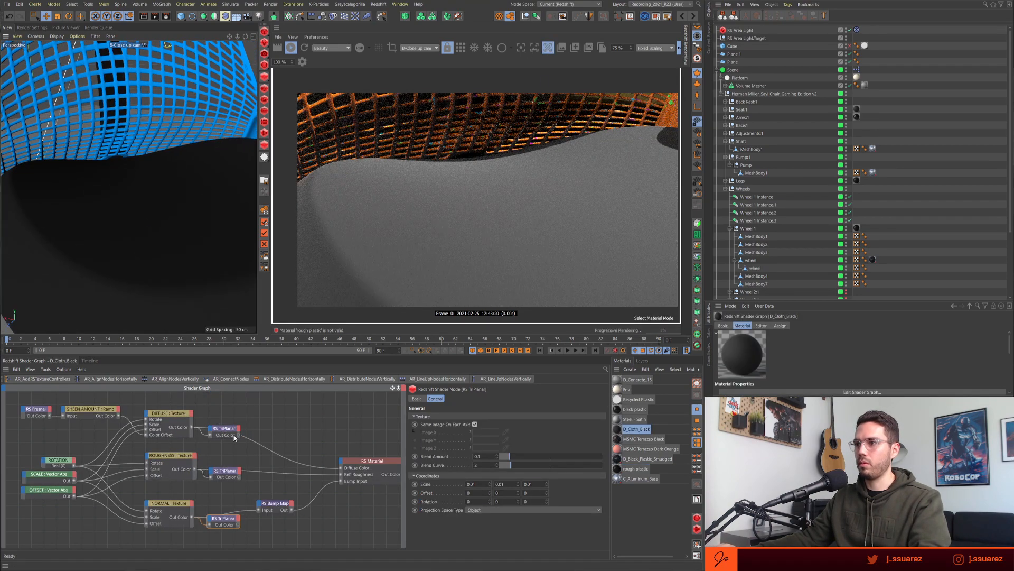
drag(343, 469, 341, 468)
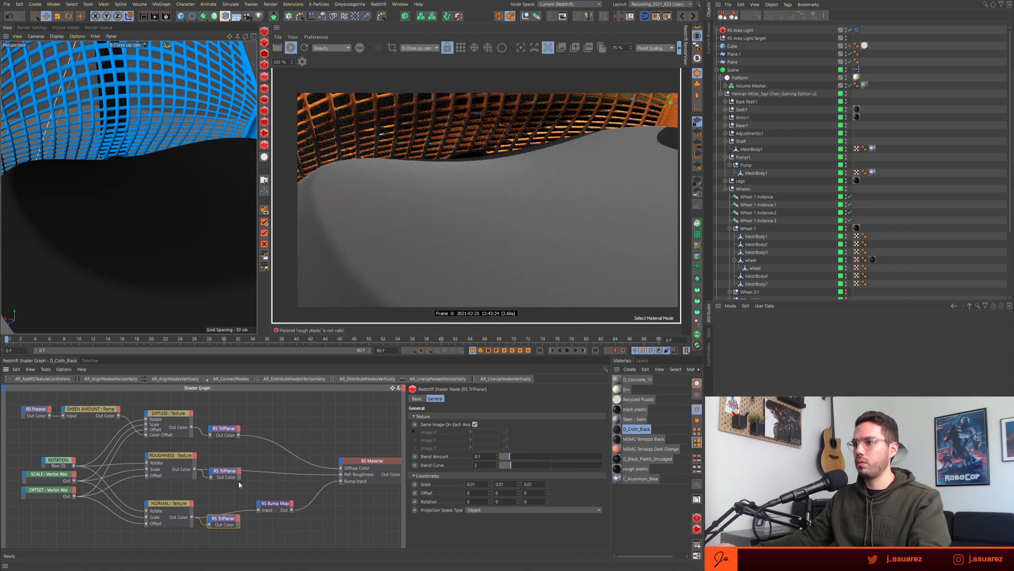
drag(240, 477, 340, 475)
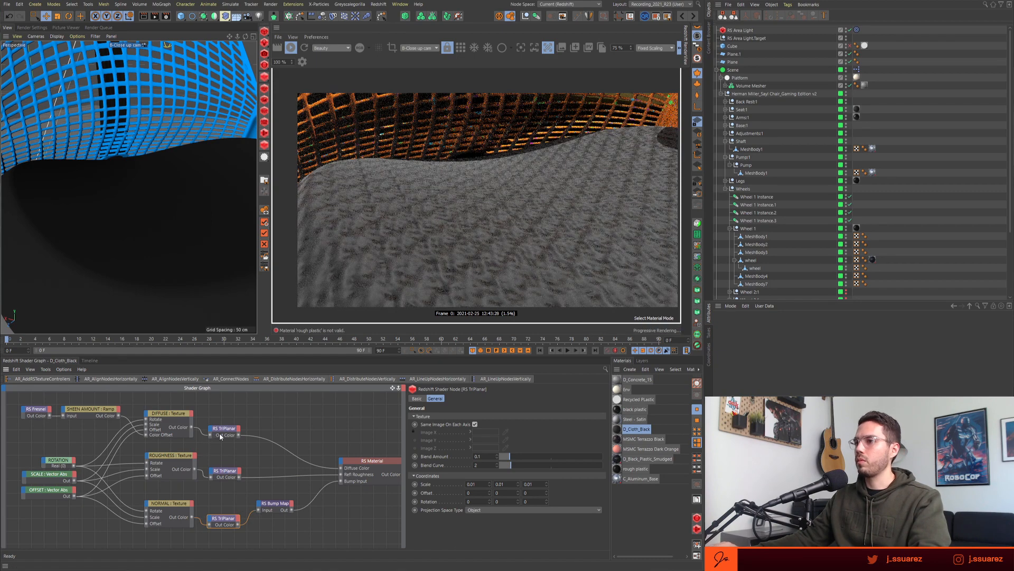
- Replace the cloth material's rotation, scale and offset nodes with new SCALE, OFFSET and ROTATE controllers for its three textures
scroll(133, 203, down, 5)
alt+middle_drag(133, 202, 110, 206)
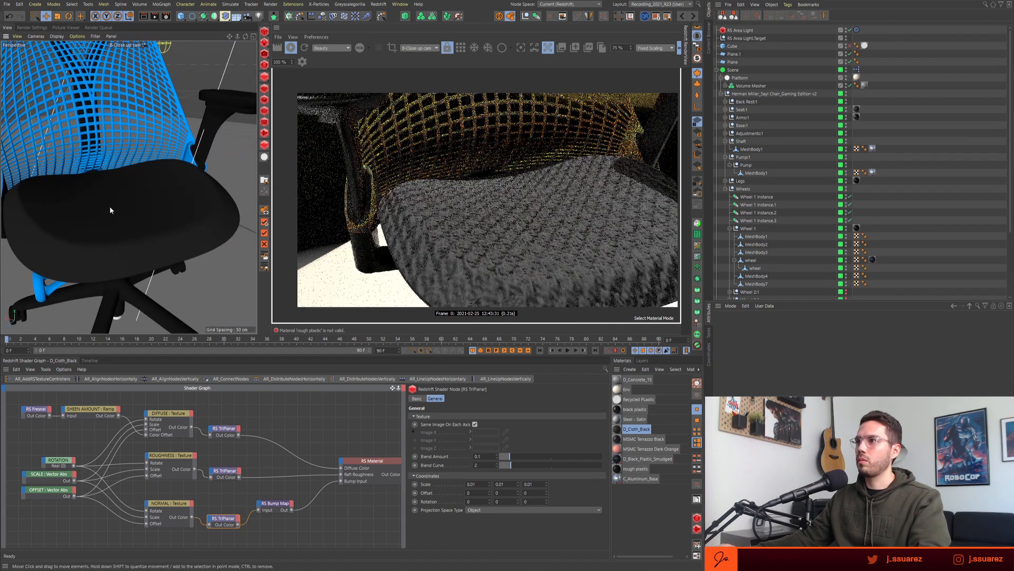
scroll(137, 214, down, 1)
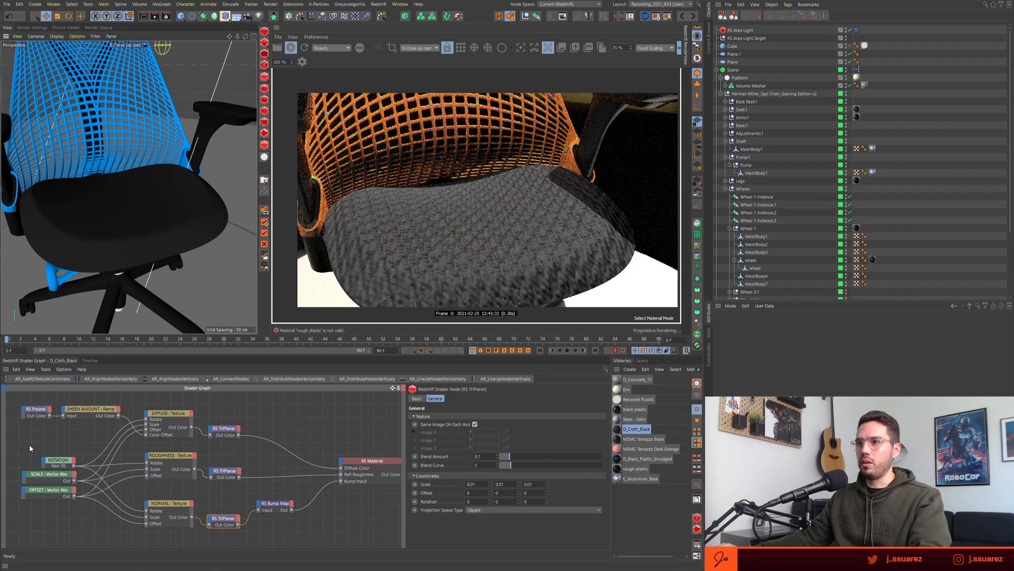
drag(29, 443, 87, 532)
key(Delete)
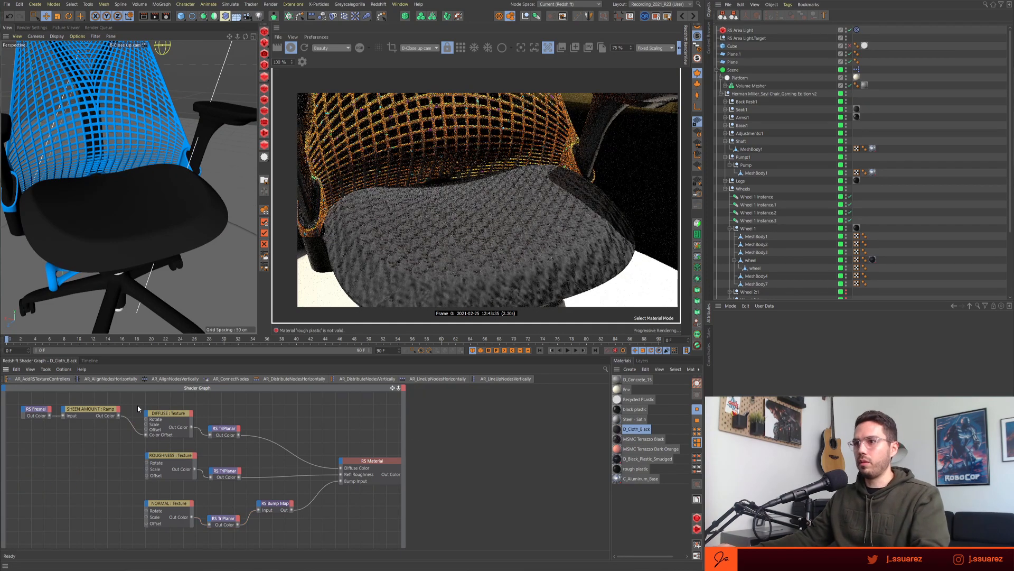
drag(137, 404, 179, 548)
key(ctrl+z)
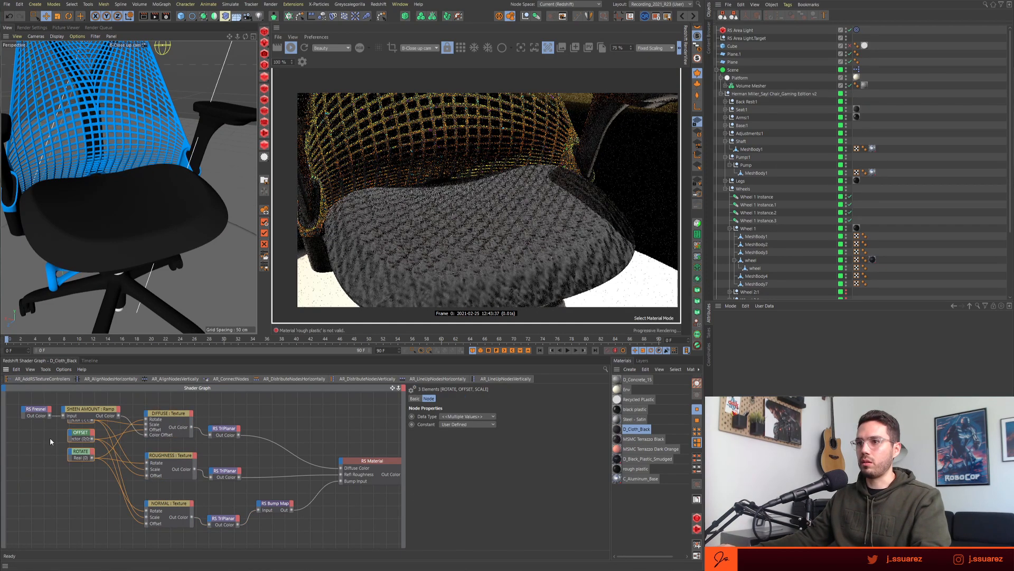
- Rearrange the cloth shader graph, moving the Fresnel and sheen ramp nodes up and the three controllers clear of the textures
drag(30, 403, 86, 402)
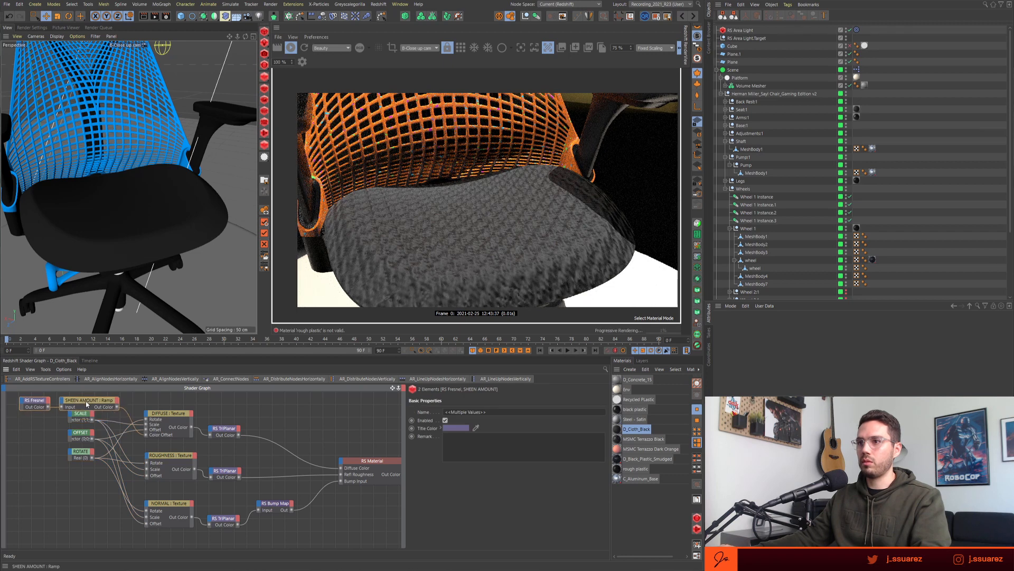
drag(98, 466, 98, 465)
drag(83, 415, 61, 460)
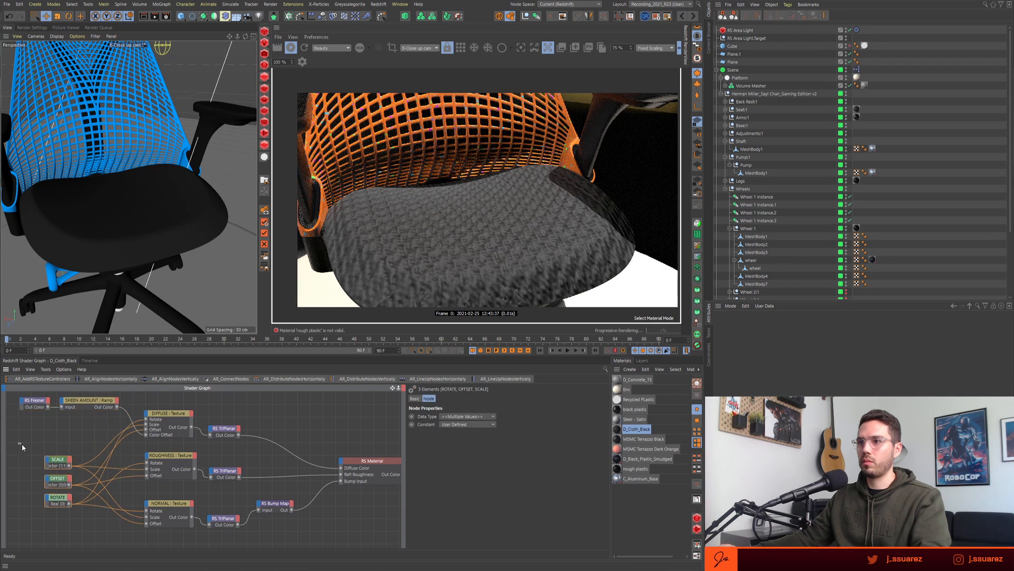
- Change the SCALE controller's data type to Real and set its value to 4
click(60, 459)
click(459, 416)
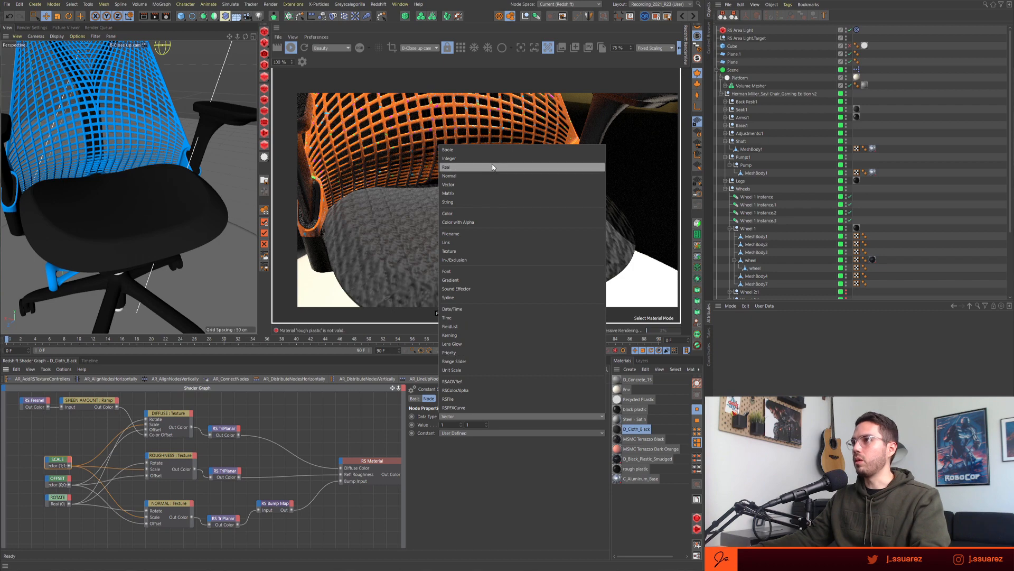
click(468, 174)
click(459, 424)
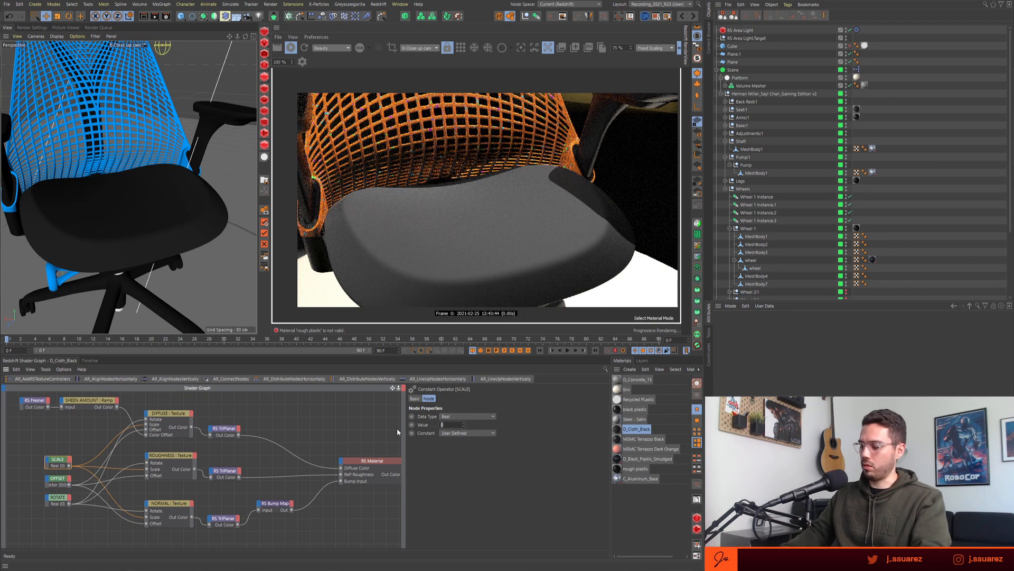
text(1)
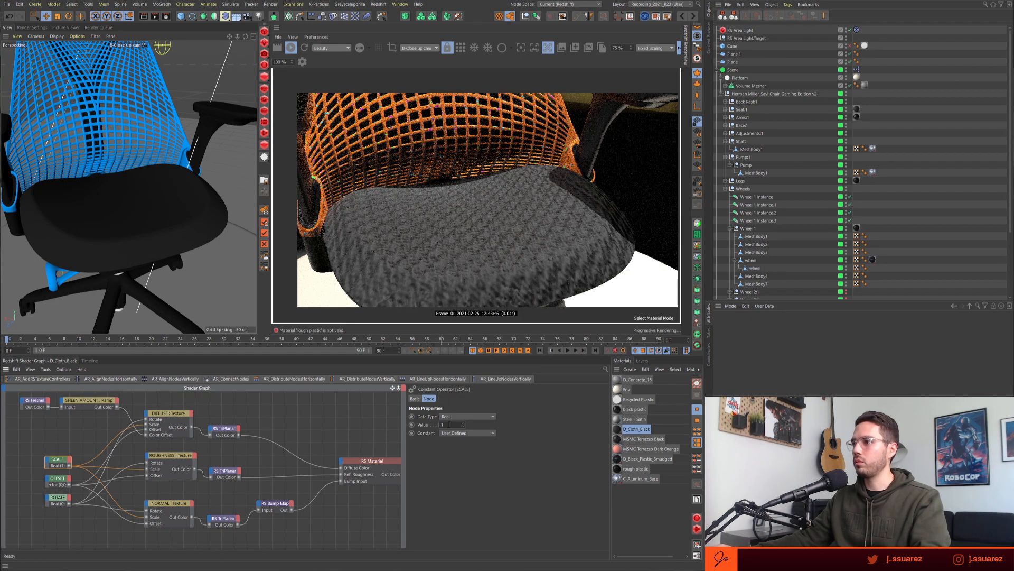
key(BackSpace)
text(3)
key(Return)
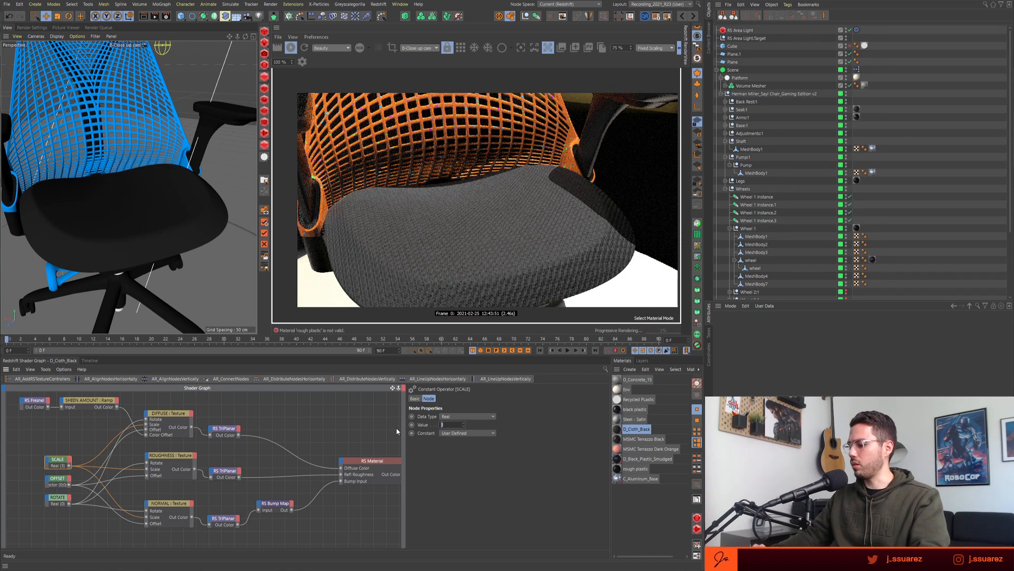
key(Return)
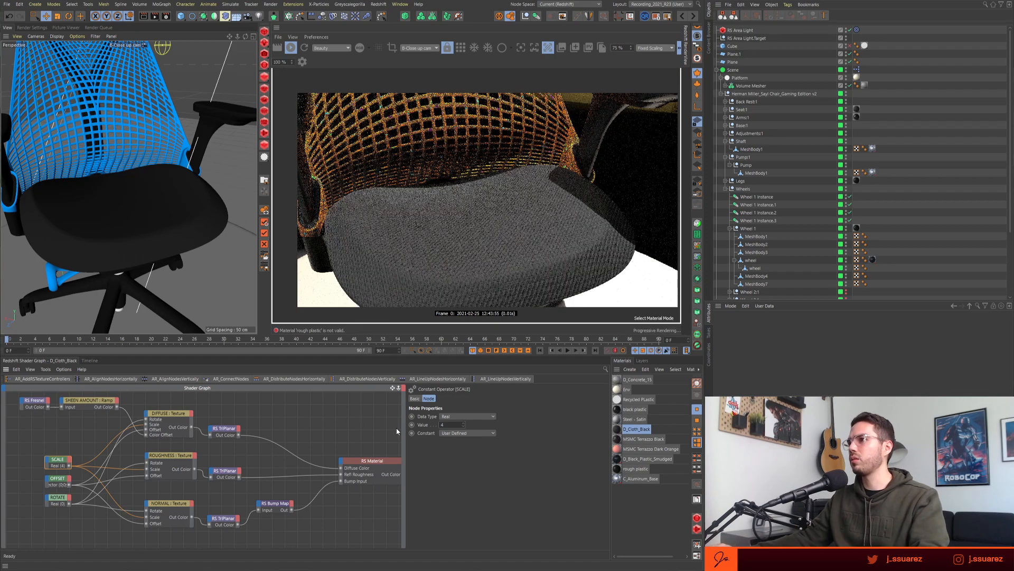
click(313, 427)
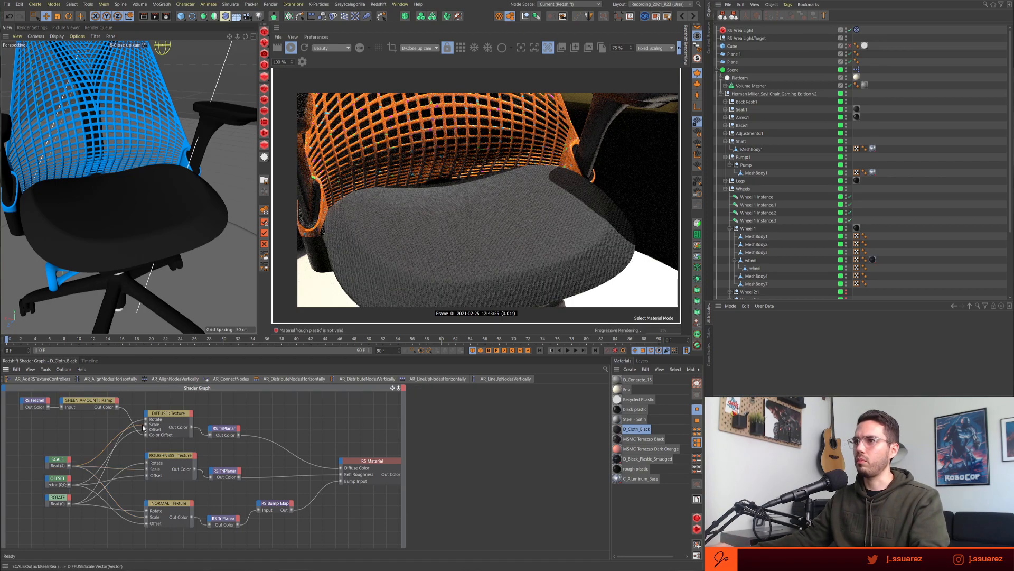
- Pick the armrest's black plastic material from the render and select its Maxon Noise node
middle_drag(250, 423, 256, 433)
alt+drag(145, 225, 99, 169)
alt+right_drag(99, 169, 127, 170)
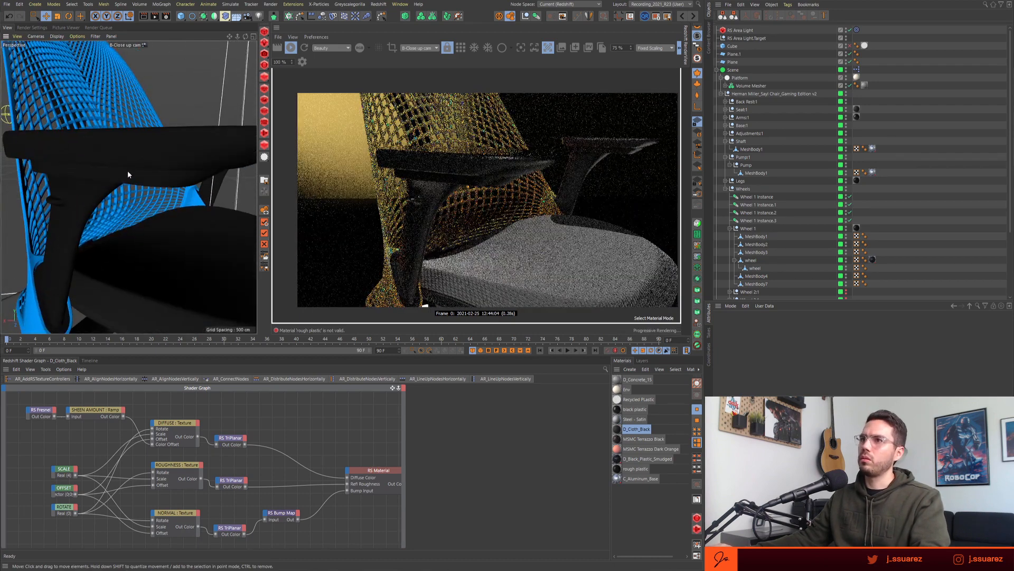
mouse_move(100, 189)
alt+mouse_down()
mouse_move(79, 170)
mouse_move(90, 194)
alt+mouse_up()
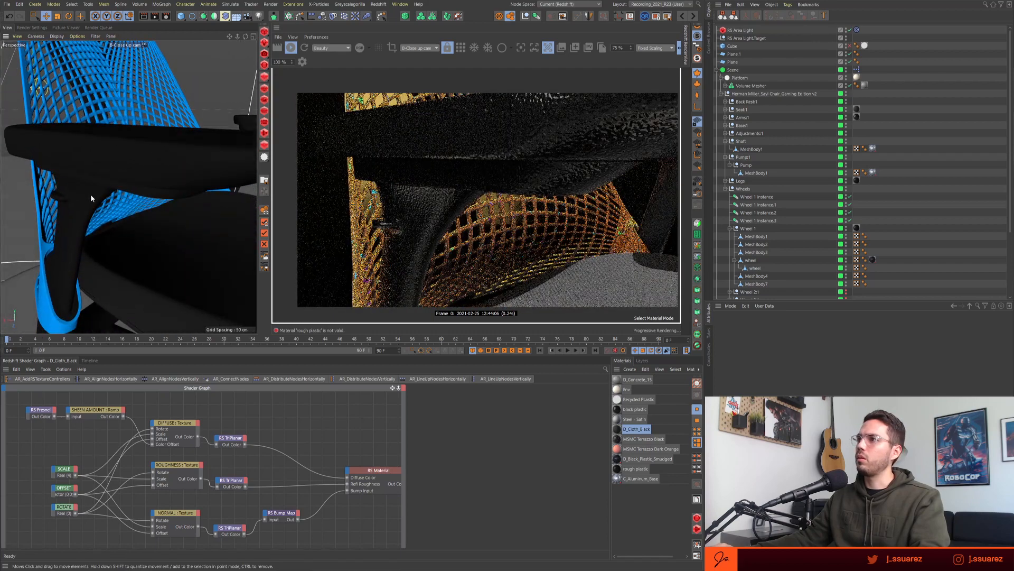
click(425, 217)
click(134, 455)
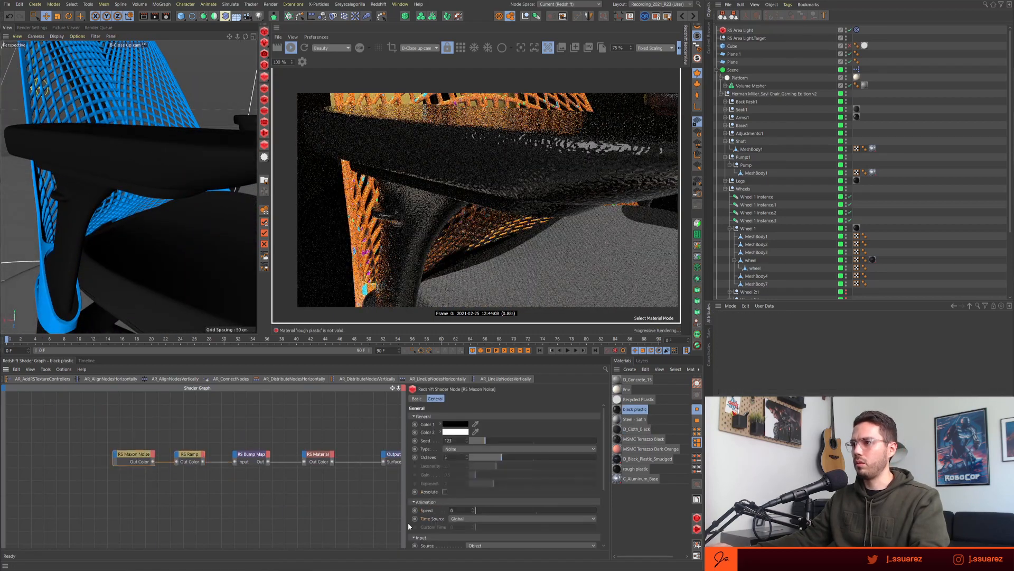
- Set the Maxon Noise's scale to 0.02, 0.02 and 0.025
scroll(417, 480, down, 3)
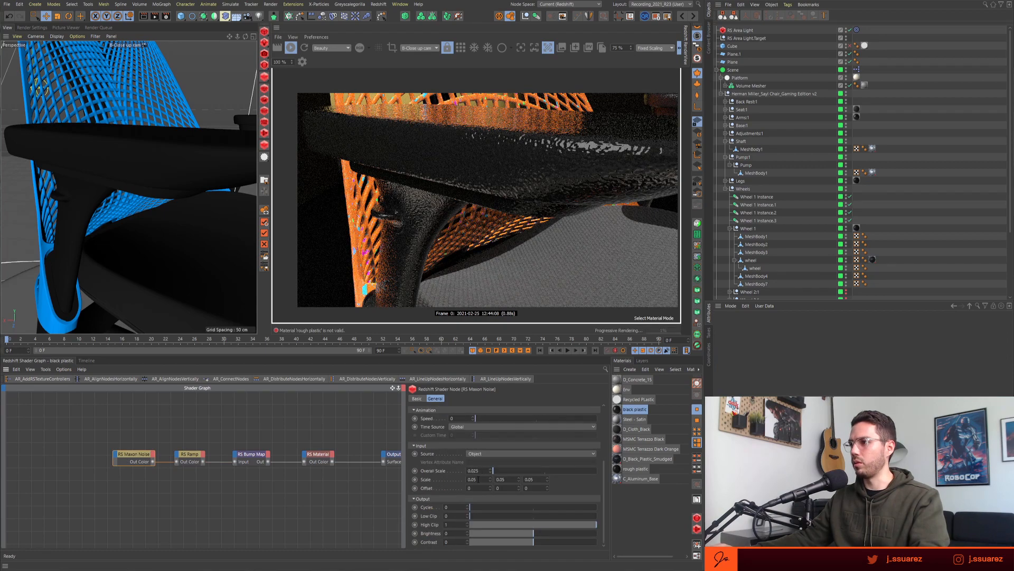
text(.02)
key(Tab)
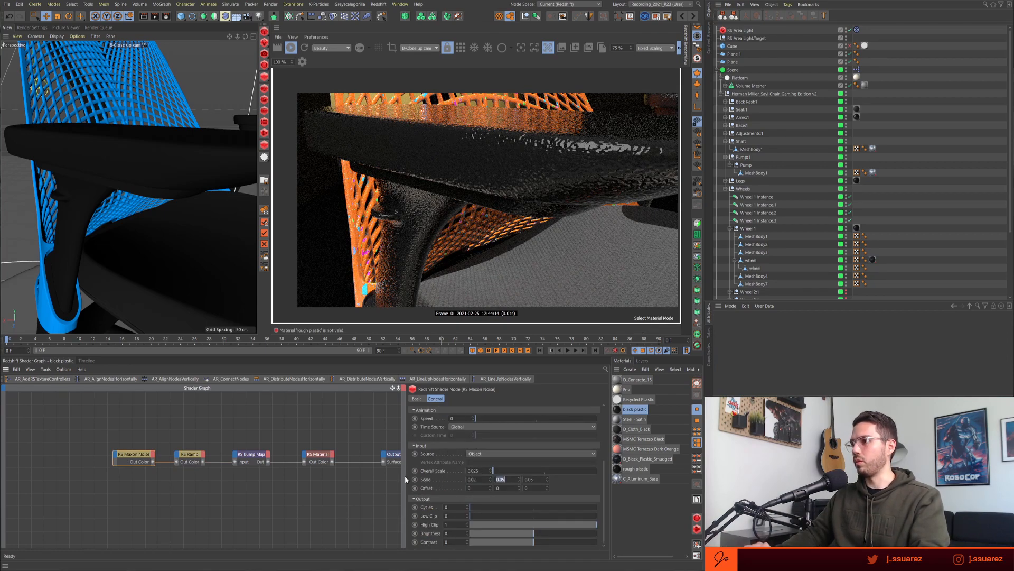
text(.02)
key(Tab)
text(.025)
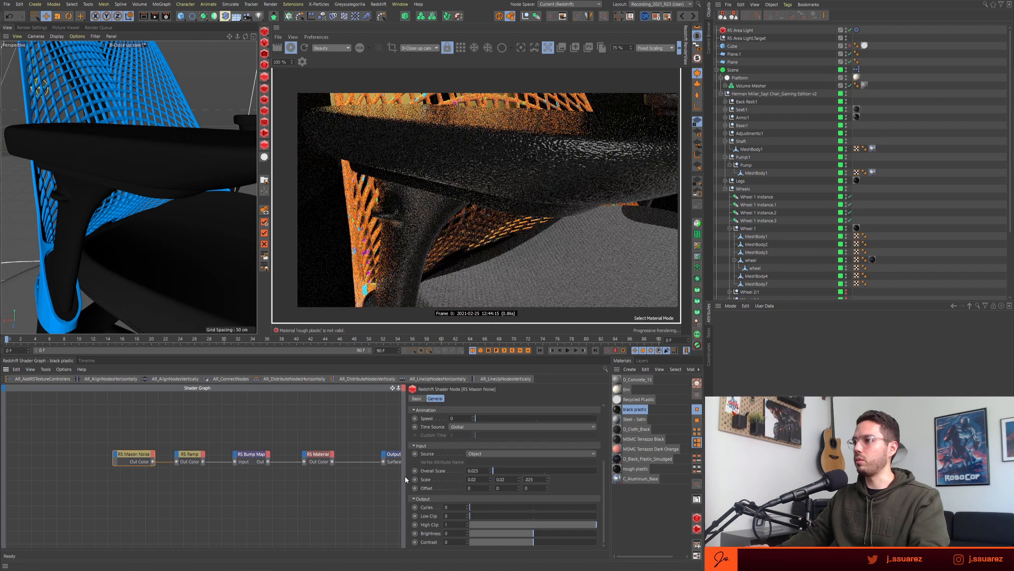
key(Delete)
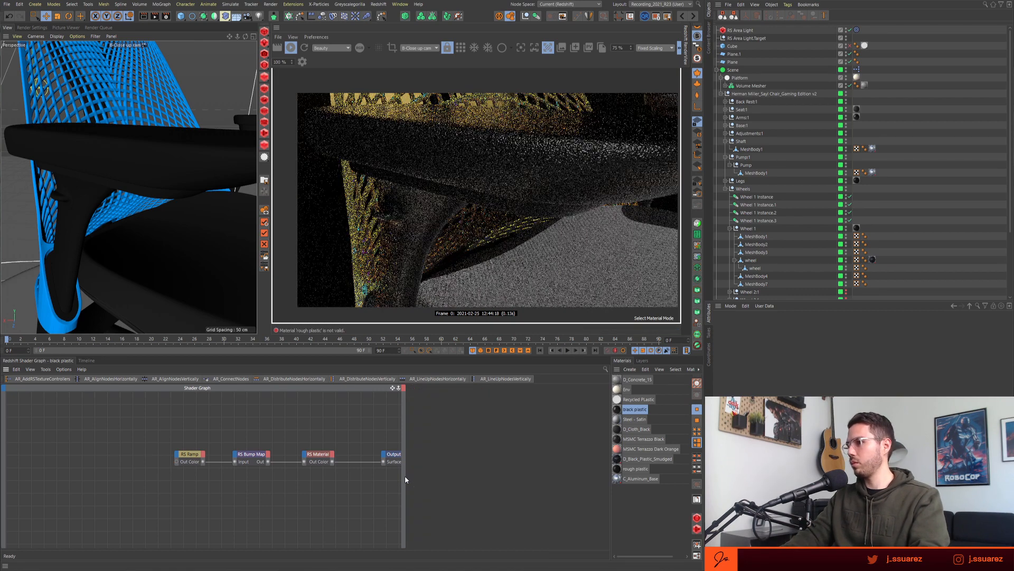
click(189, 459)
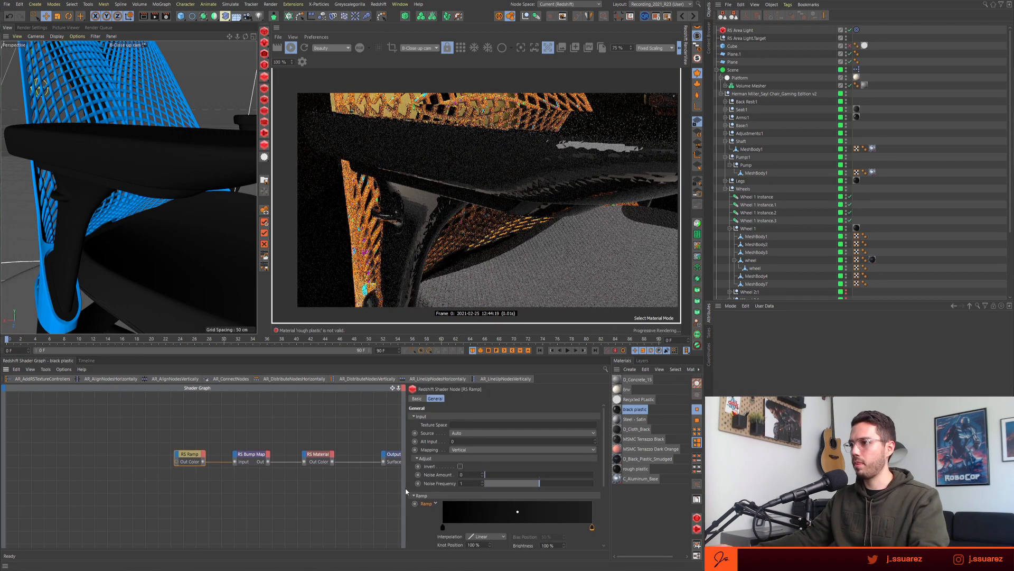
key(ctrl+z)
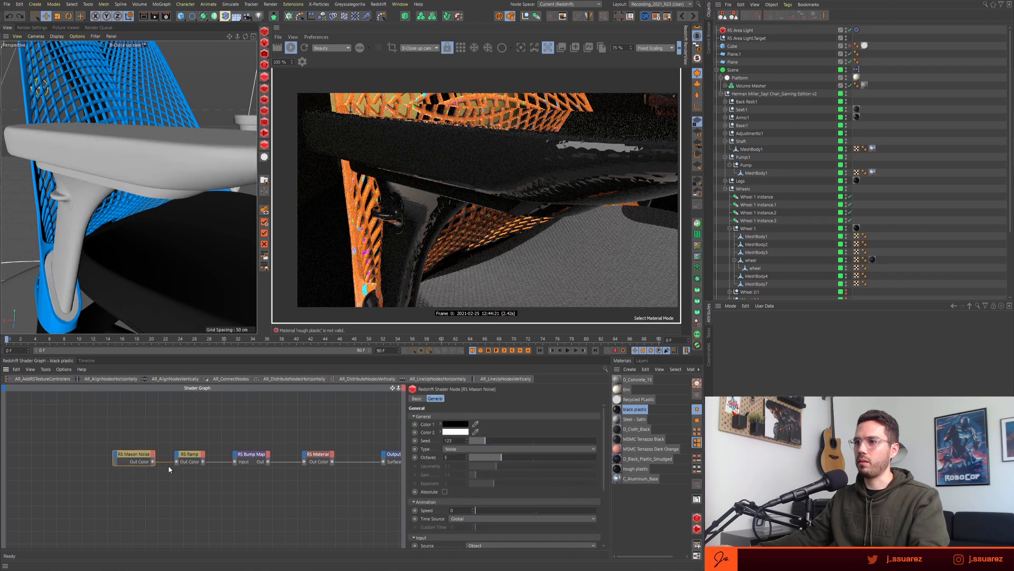
- Set the black plastic's Maxon Noise scale to 0.005 on all three axes and bucket-render a region over the armrest
drag(74, 410, 142, 487)
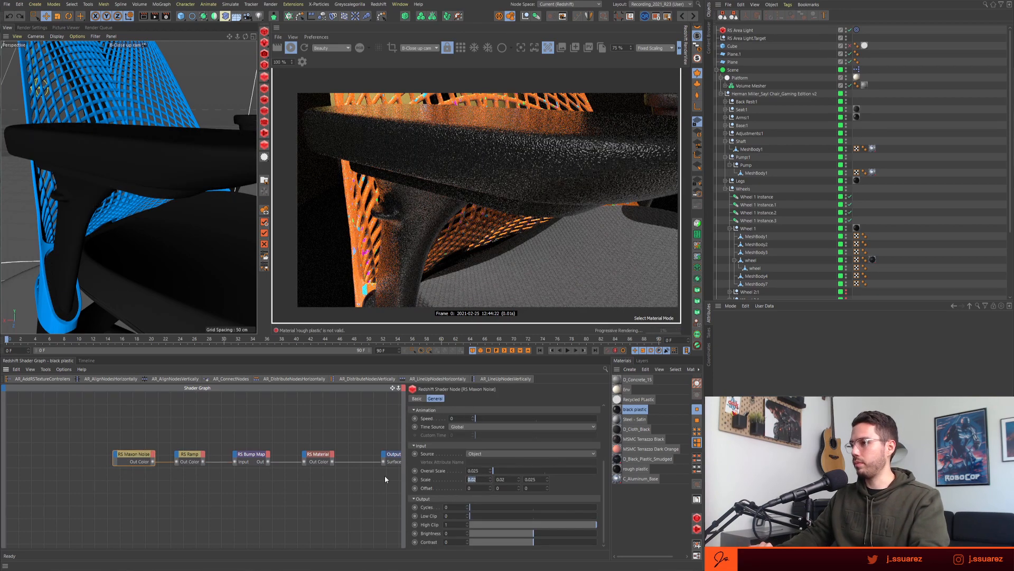
text(0.005)
key(Tab)
text(.005)
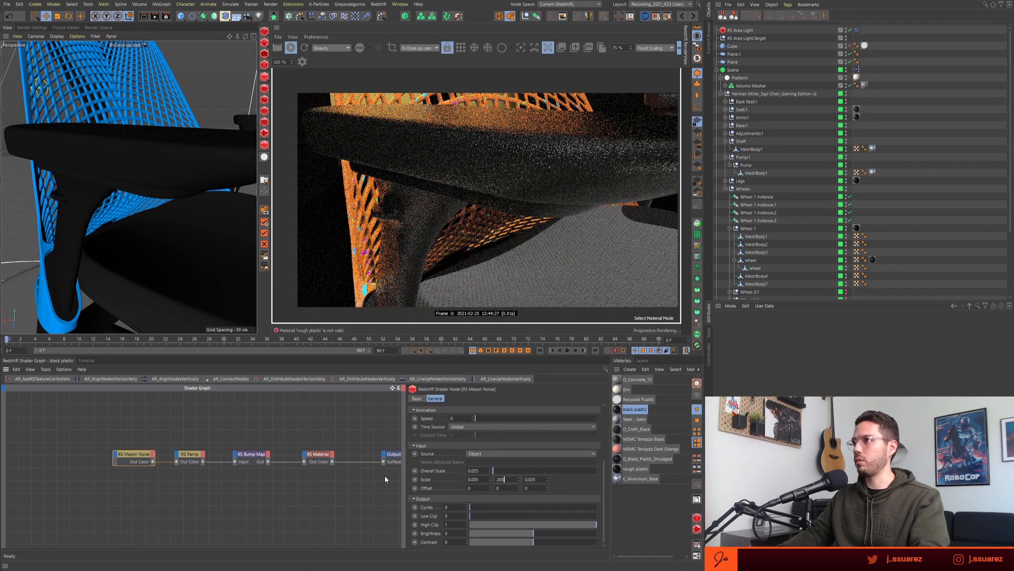
key(Tab)
text(.005)
key(Return)
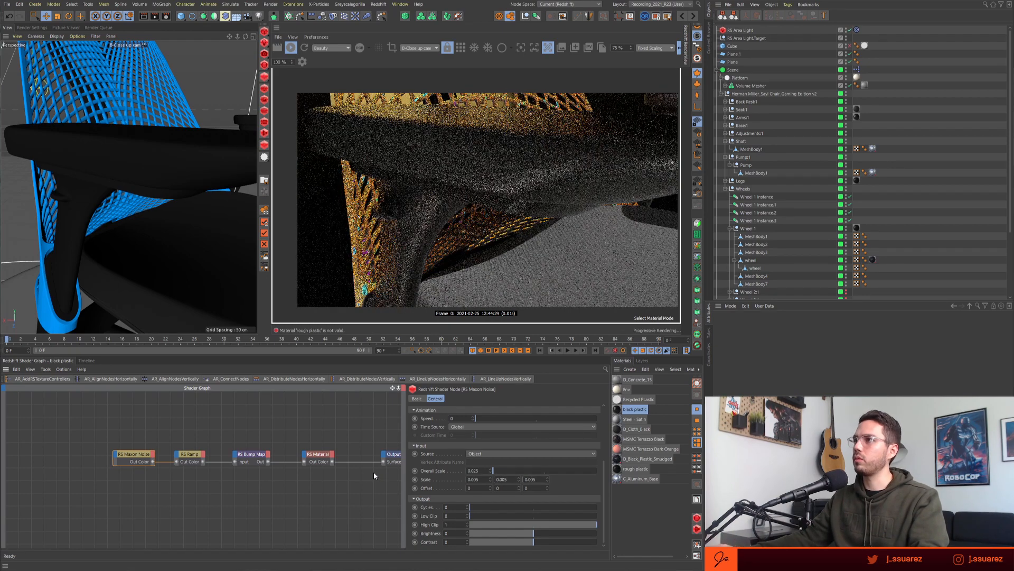
ctrl+drag(354, 110, 583, 229)
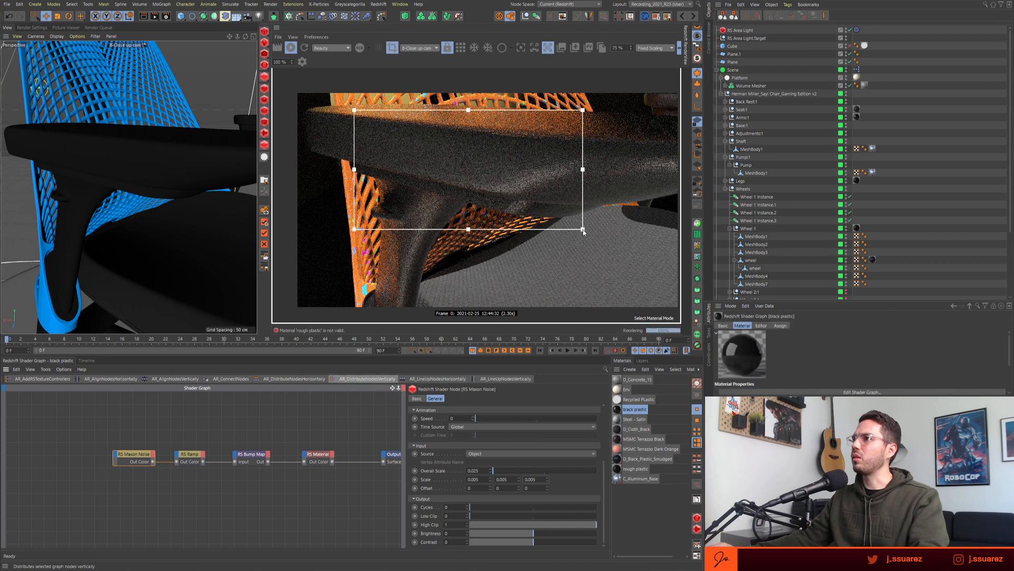
click(461, 48)
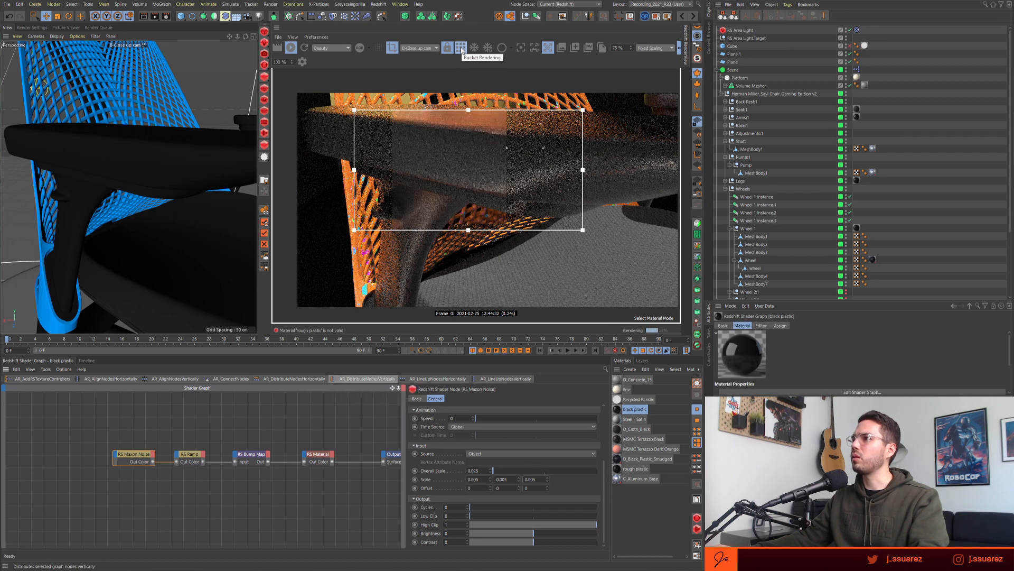
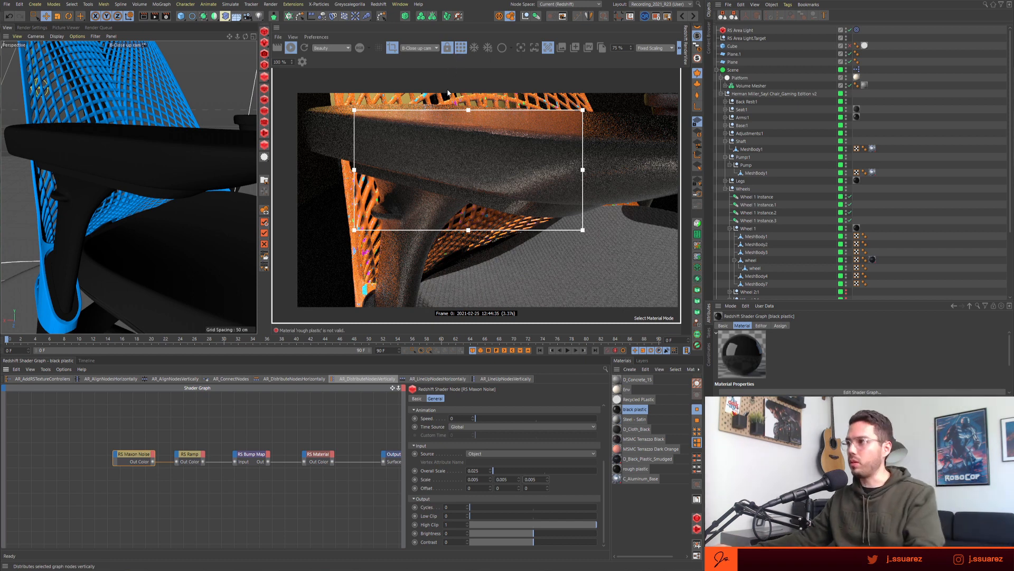
- Create a new Redshift material and name it Arm rests
click(633, 515)
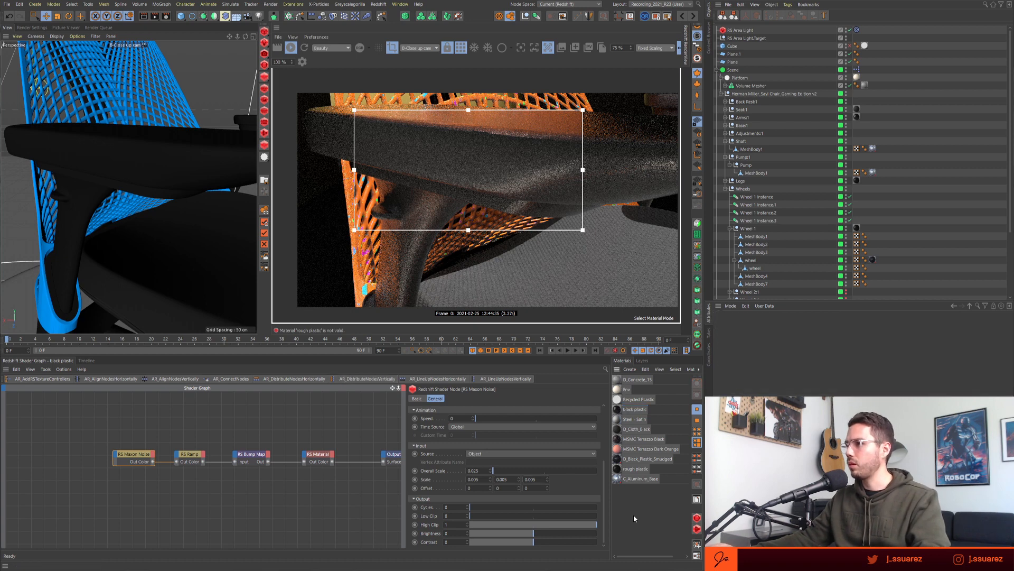
click(697, 521)
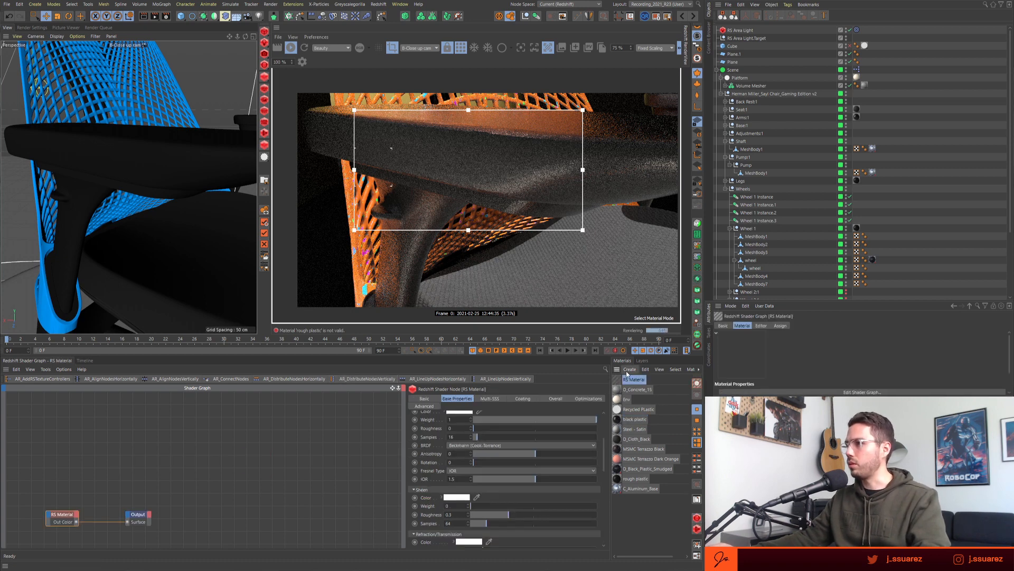
double_click(634, 380)
text(Arm)
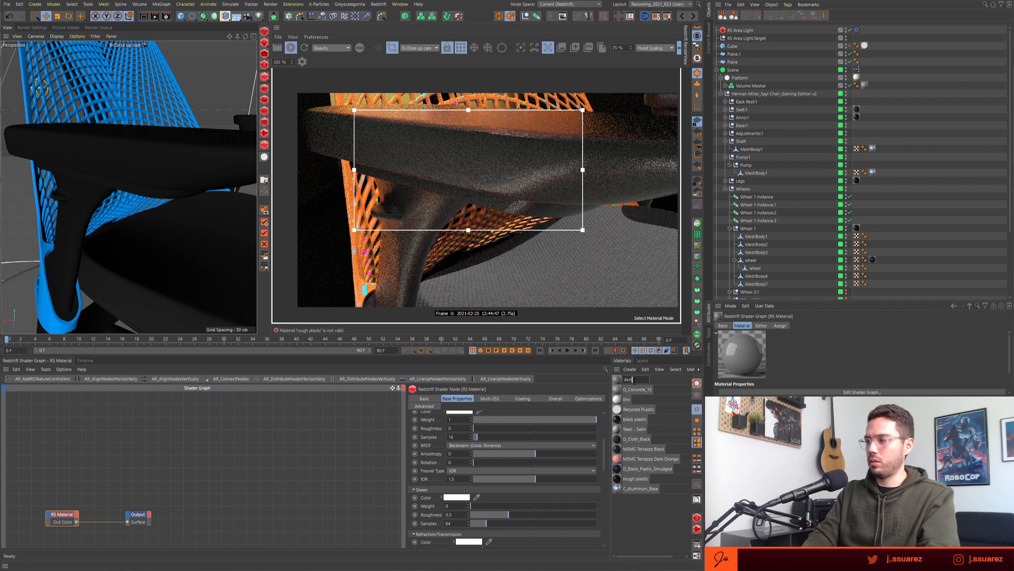
text( rests)
key(Return)
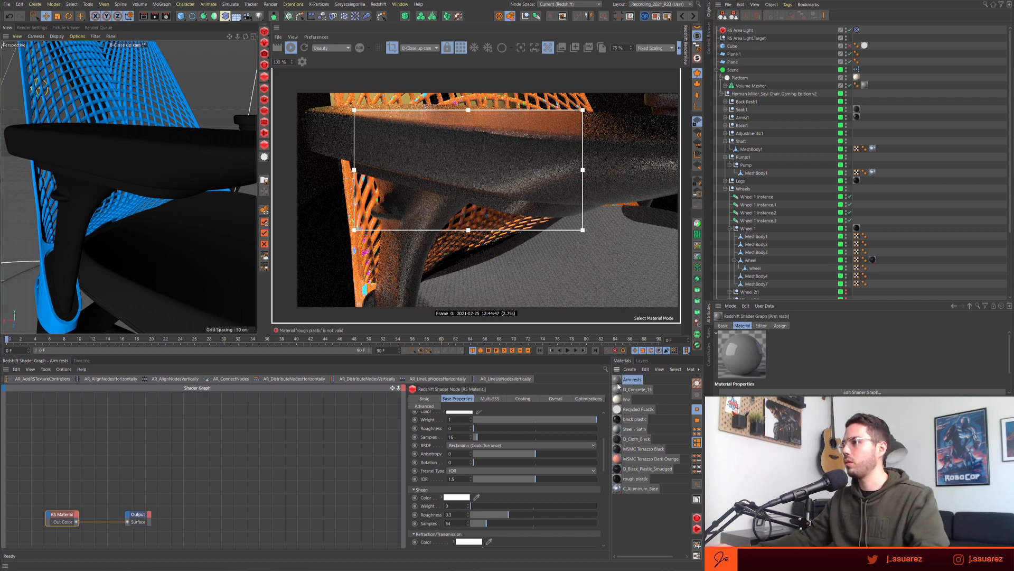
- Select both armrest pads and apply the Arm rests material to them
click(158, 149)
scroll(163, 154, down, 6)
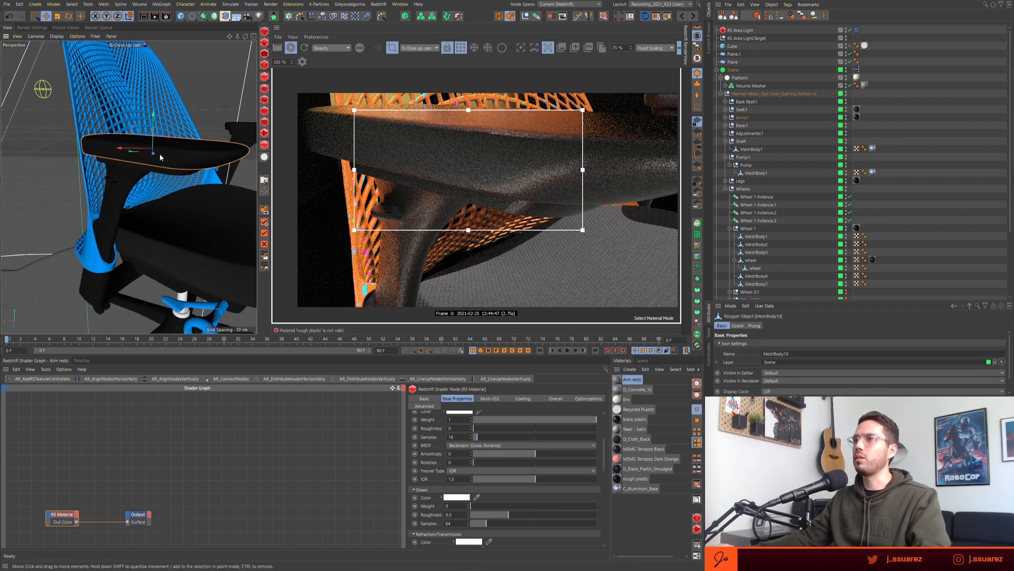
shift+click(213, 138)
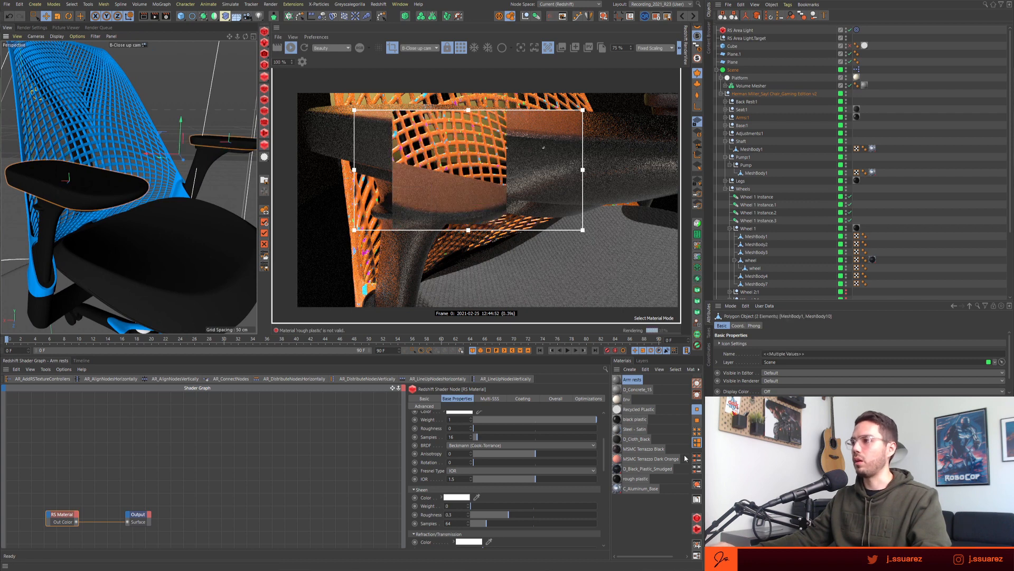
click(631, 380)
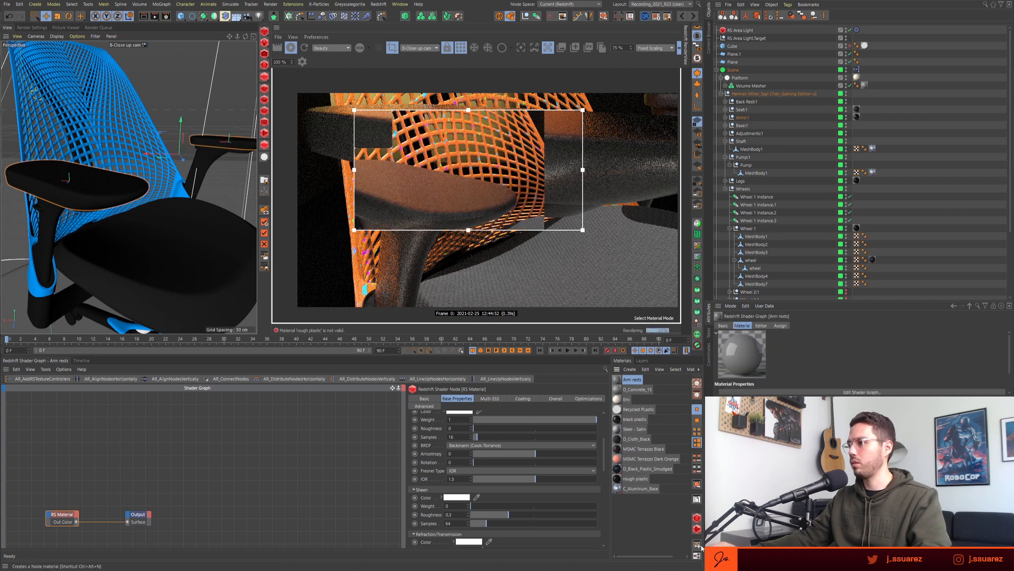
click(698, 488)
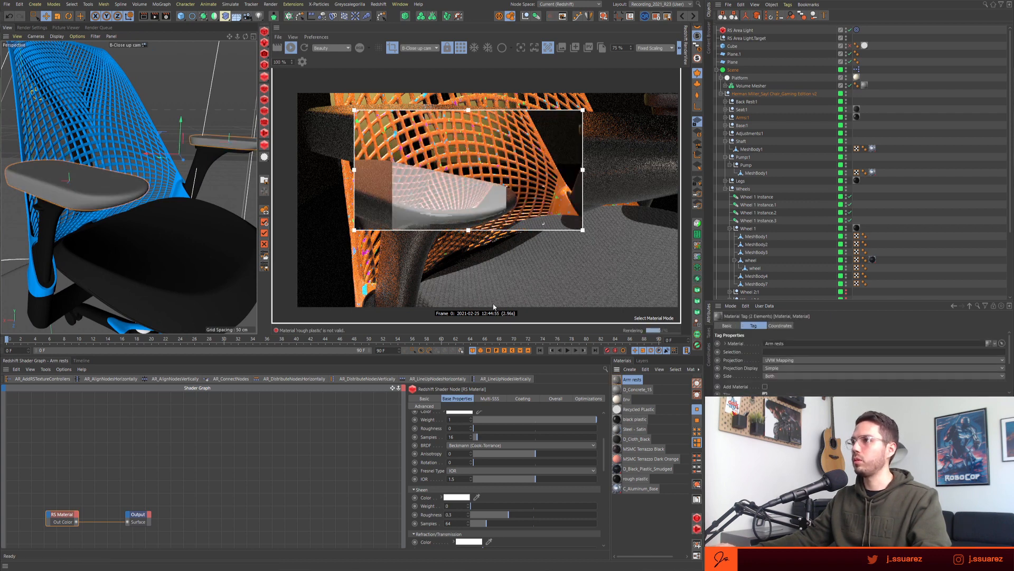
- Shift the render region over the near armrest pad and set the Arm rests material's diffuse color to near black
click(508, 156)
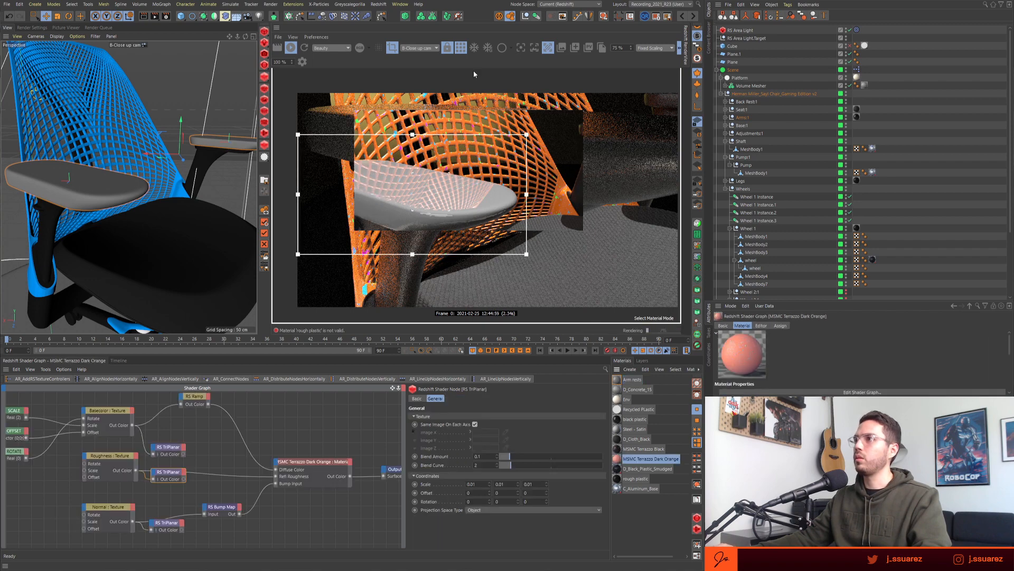
click(416, 198)
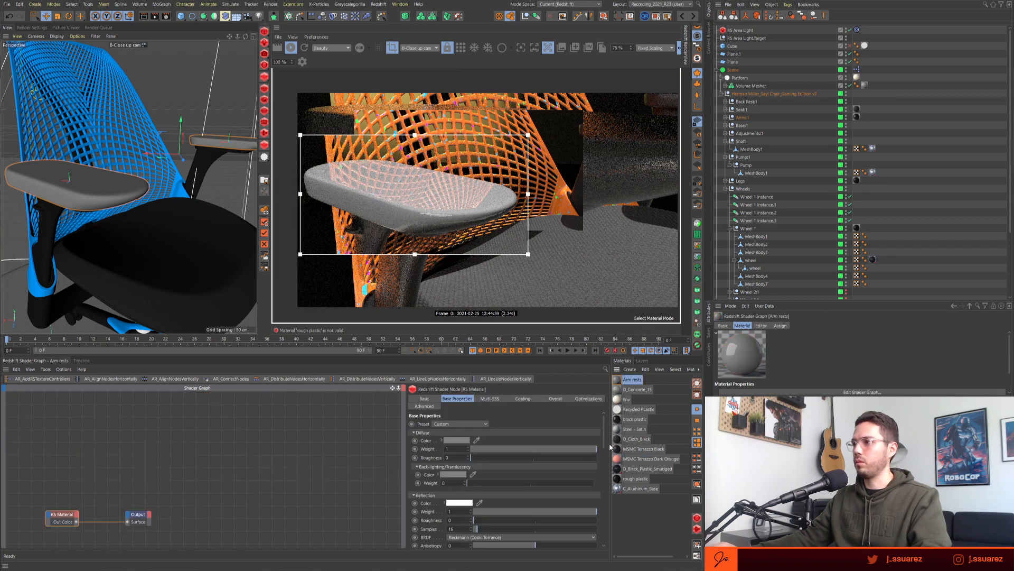
middle_drag(254, 483, 412, 436)
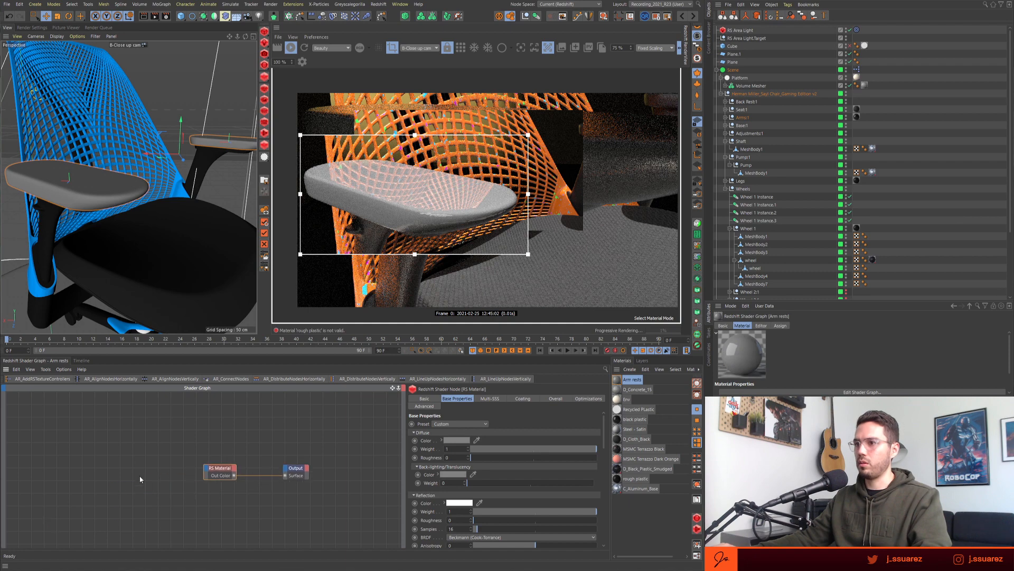
drag(149, 443, 318, 479)
click(458, 441)
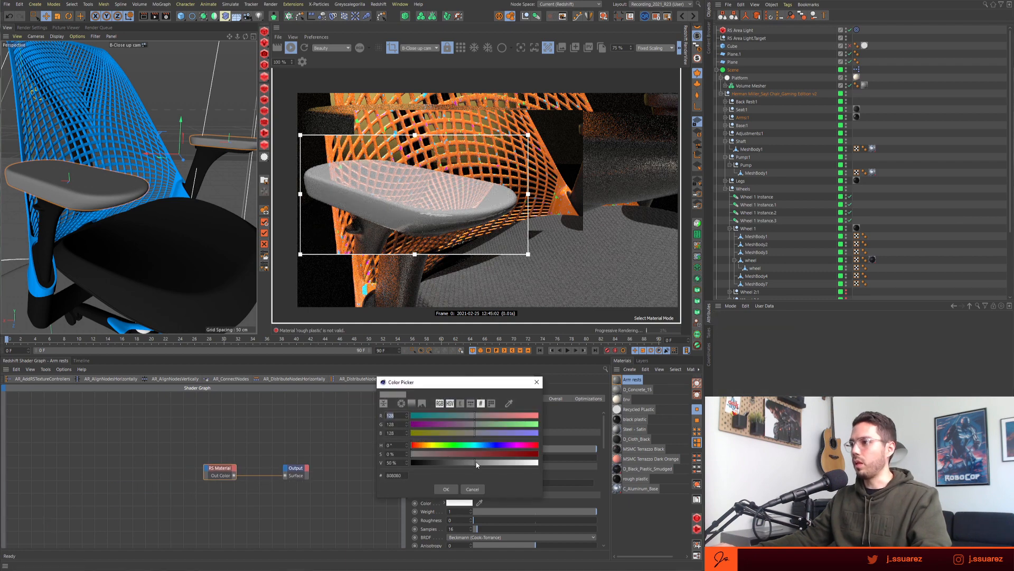
drag(451, 463, 420, 465)
click(446, 489)
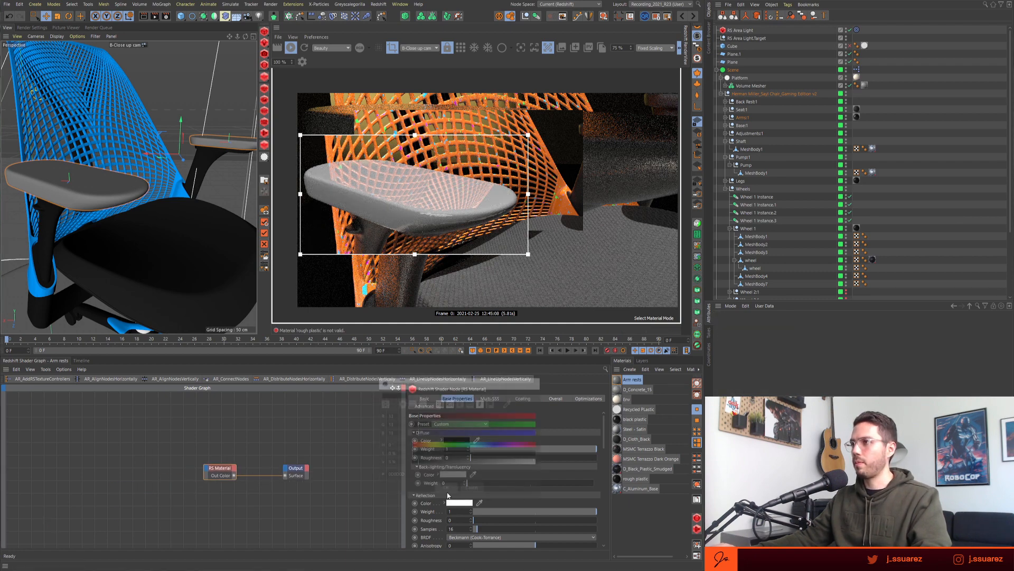
click(127, 464)
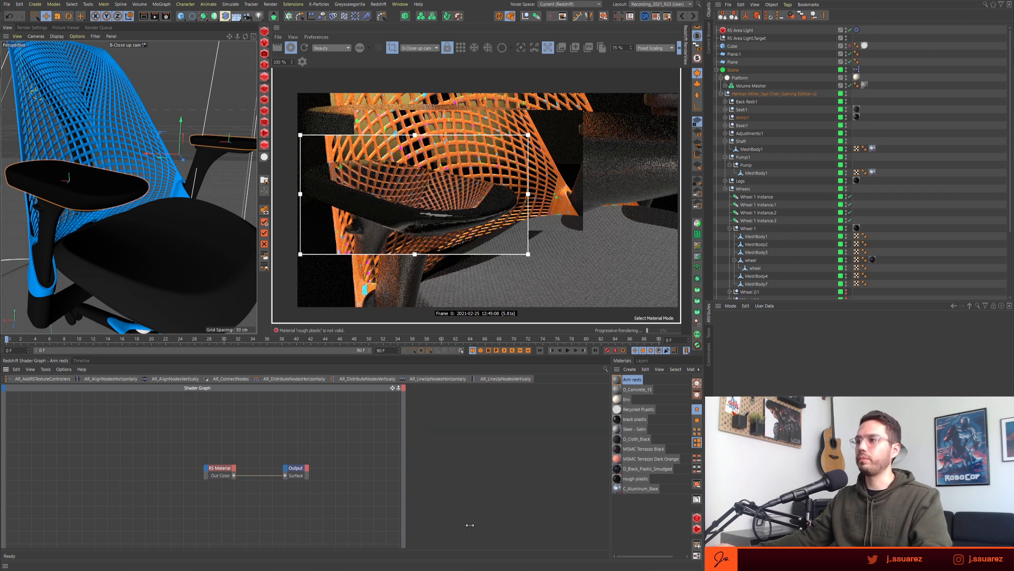
- Copy the Maxon Noise, Ramp and Bump Map nodes from the Env material into the Arm rests graph, placing them before the RS Material
click(614, 400)
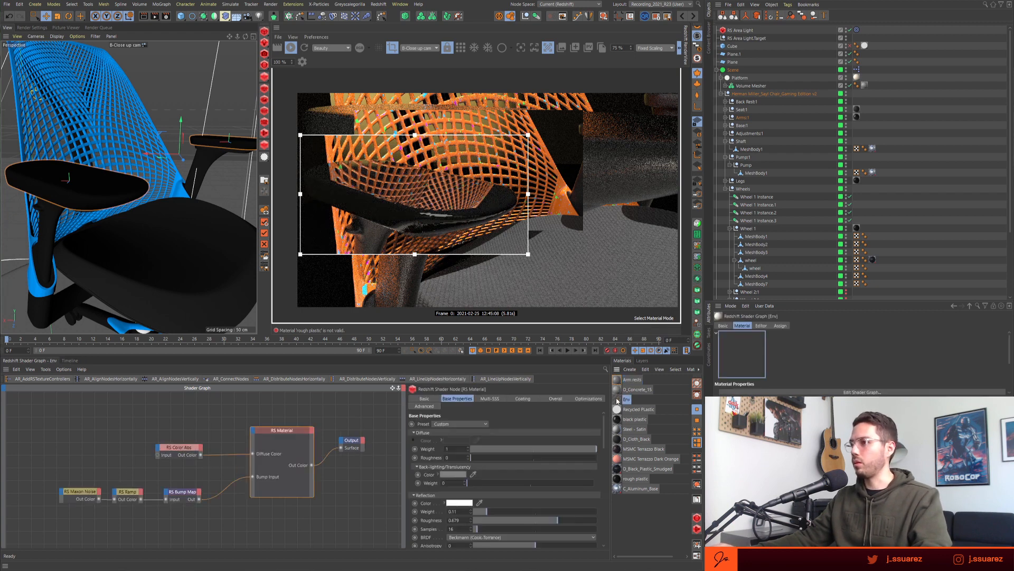
drag(54, 465, 185, 516)
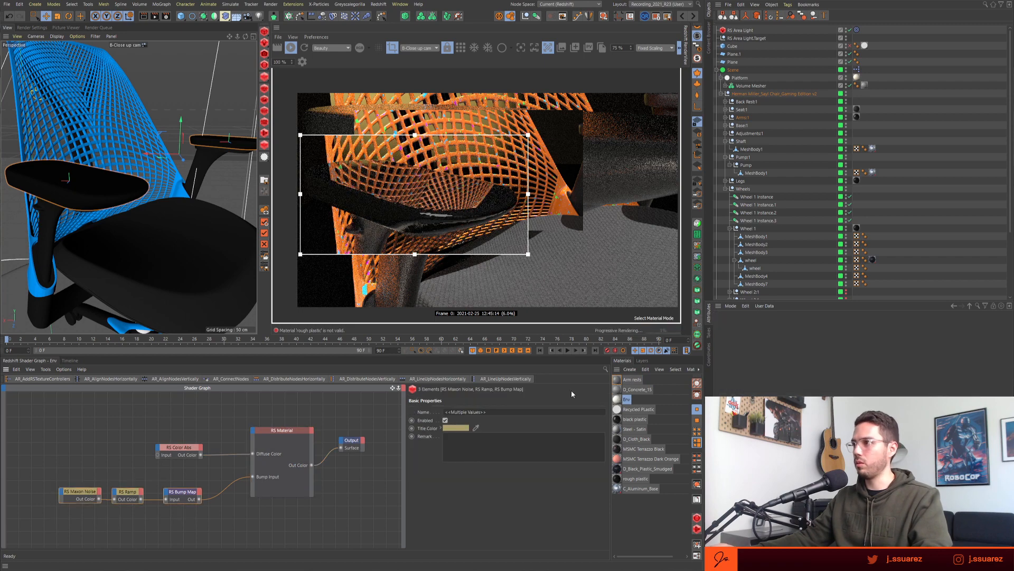
click(617, 380)
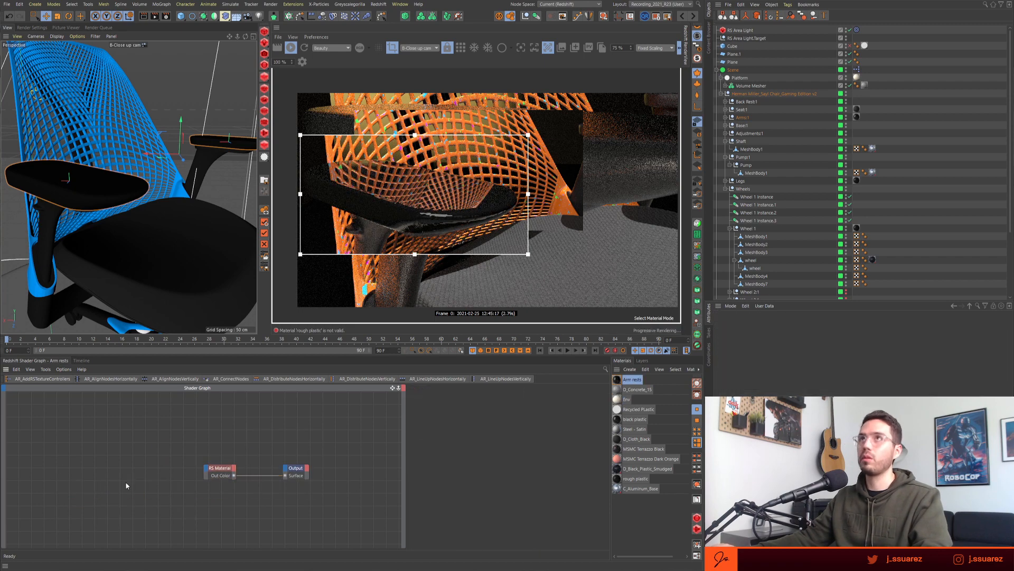
key(ctrl+v)
drag(275, 511, 156, 499)
- Connect the pasted Bump Map's output to the RS Material's overall Bump Input
drag(200, 465, 206, 468)
mouse_move(230, 546)
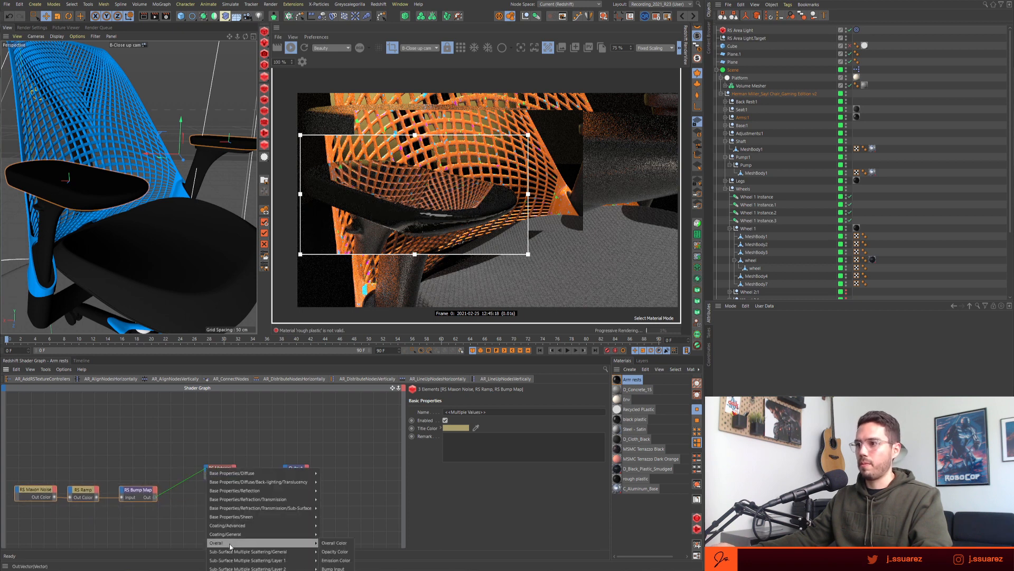
click(332, 567)
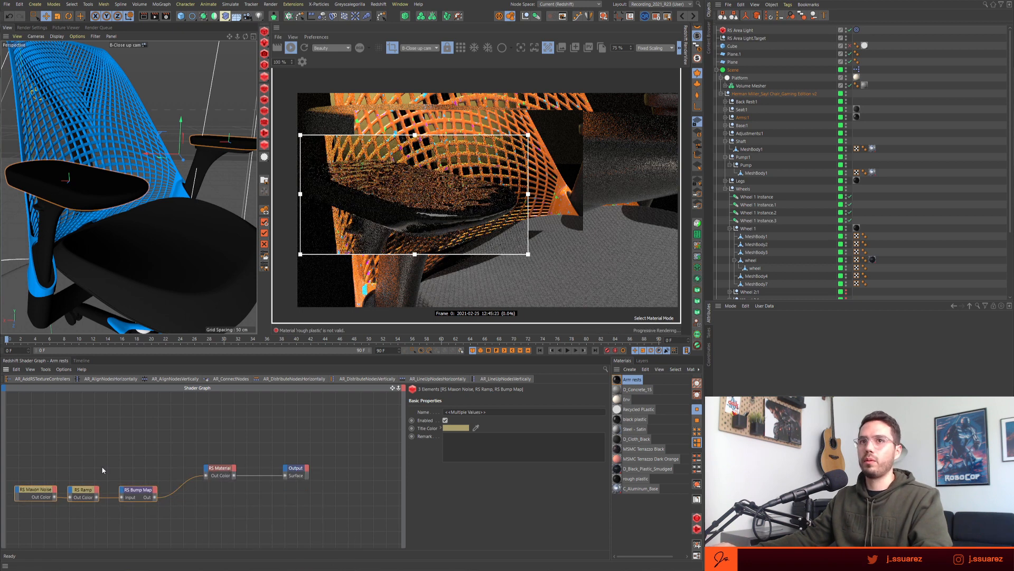
- Set the RS Maxon Noise's Overall Scale to 0.001 in the Arm rests graph
click(36, 490)
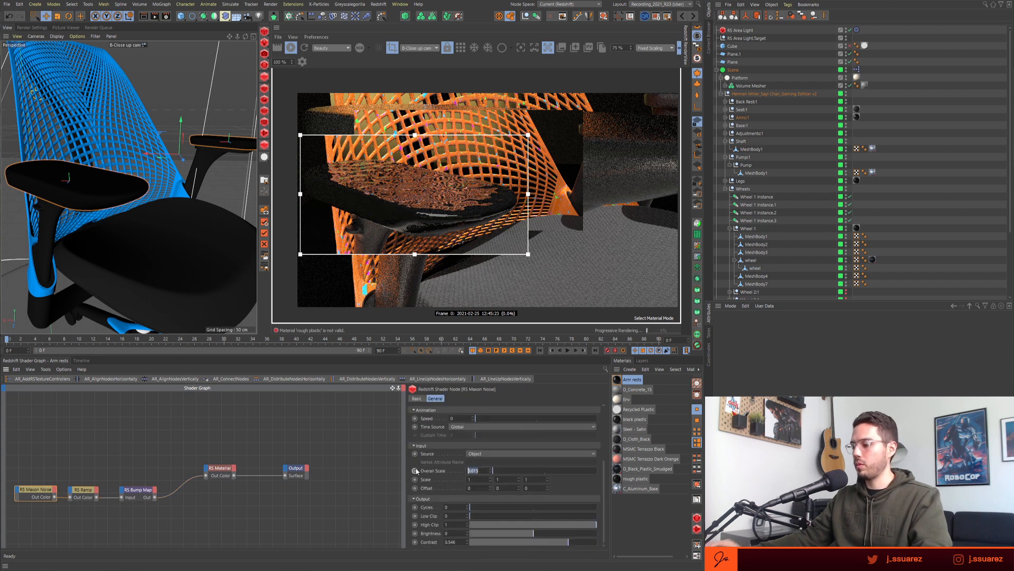
key(BackSpace)
text(.00)
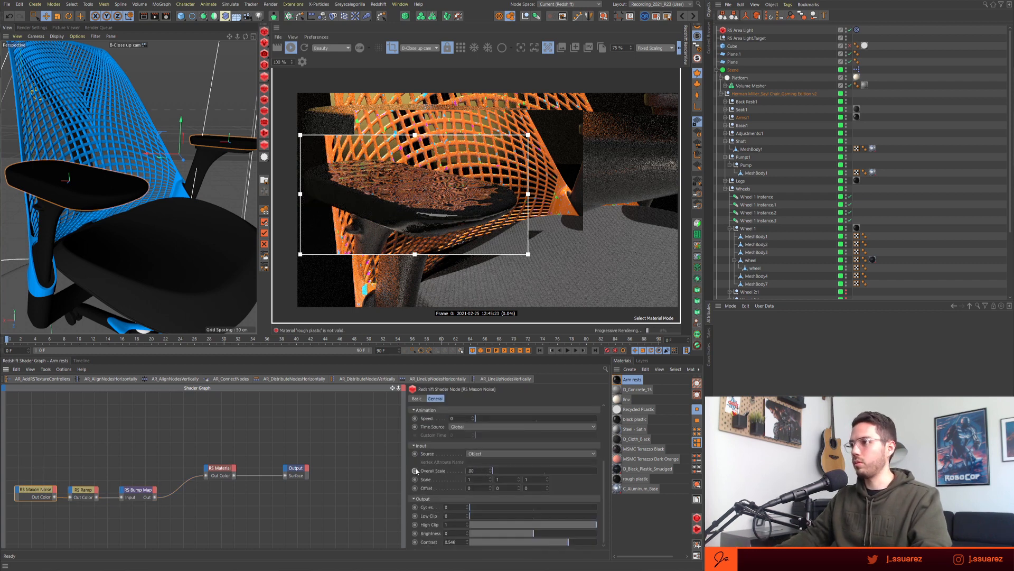
text(1)
key(Return)
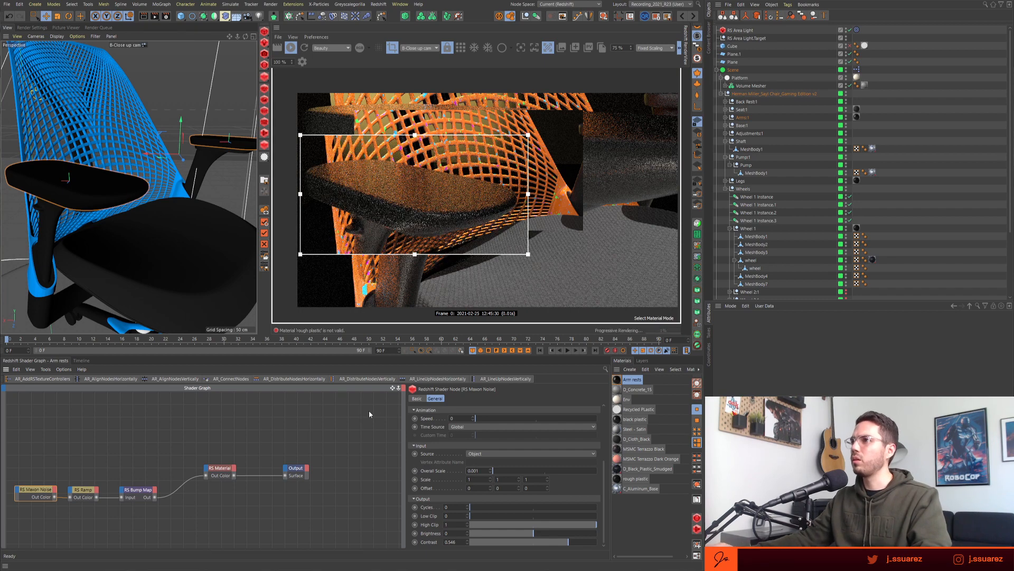
- Find 16_fingerprints_smudges.tif in the surface imperfections library and add it to the Arm rests graph as a texture node
click(218, 469)
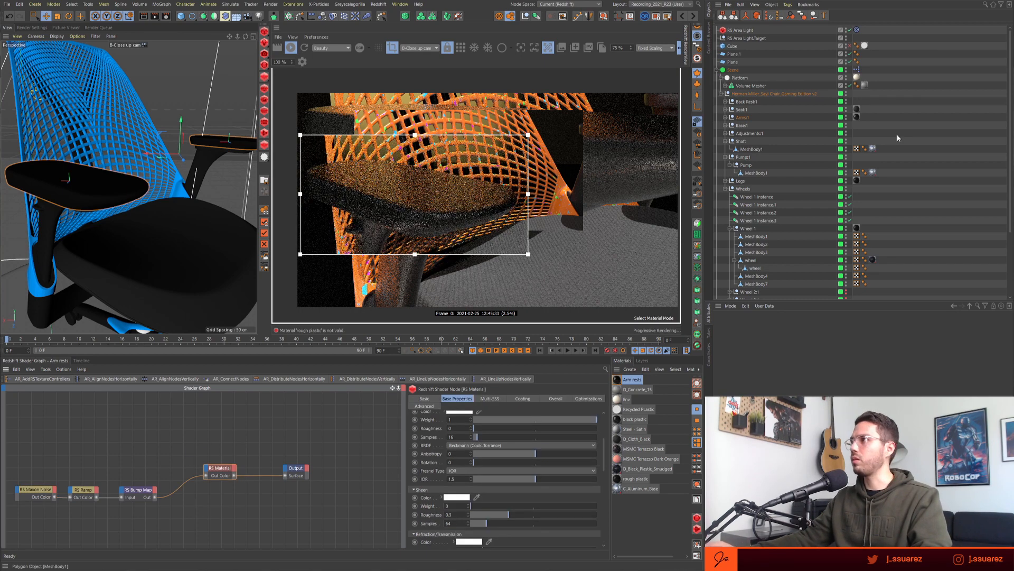
click(708, 38)
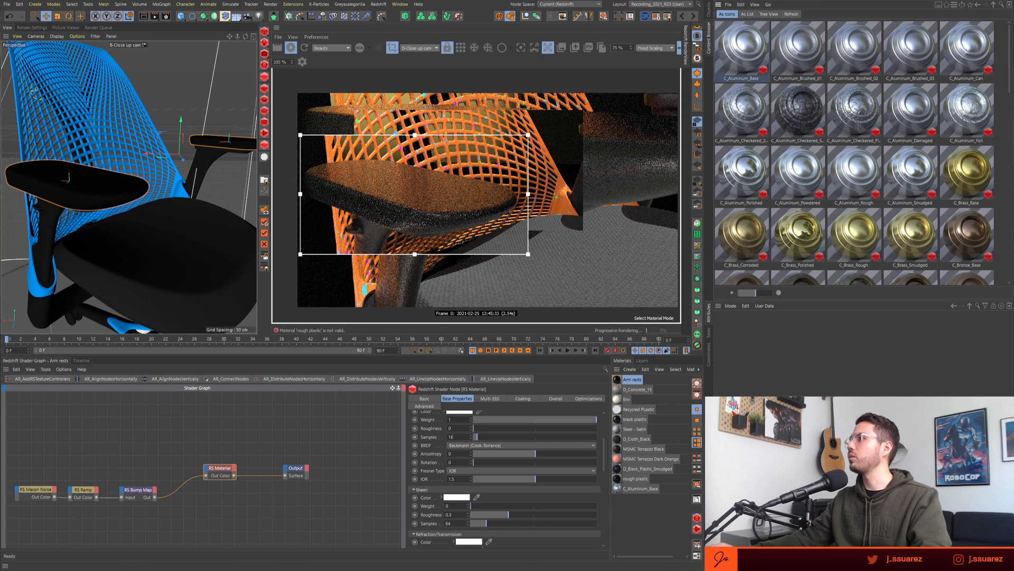
click(970, 7)
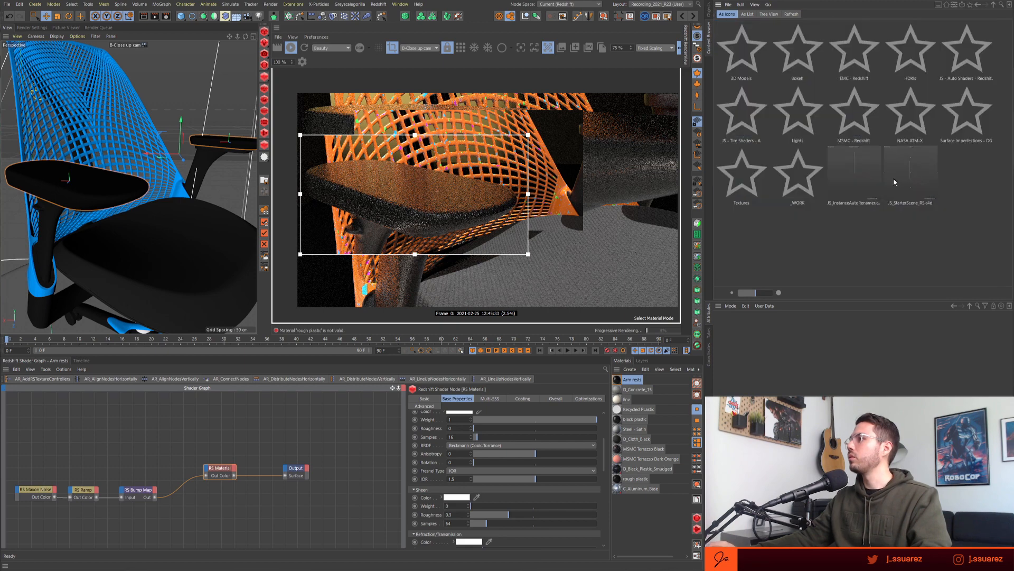
double_click(957, 122)
double_click(737, 55)
scroll(873, 195, down, 5)
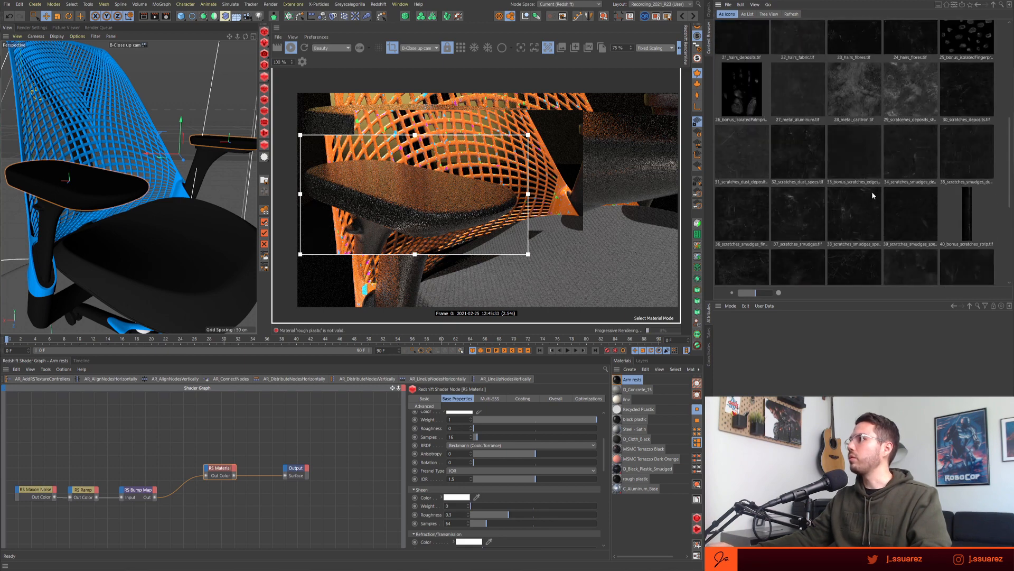
scroll(873, 196, up, 5)
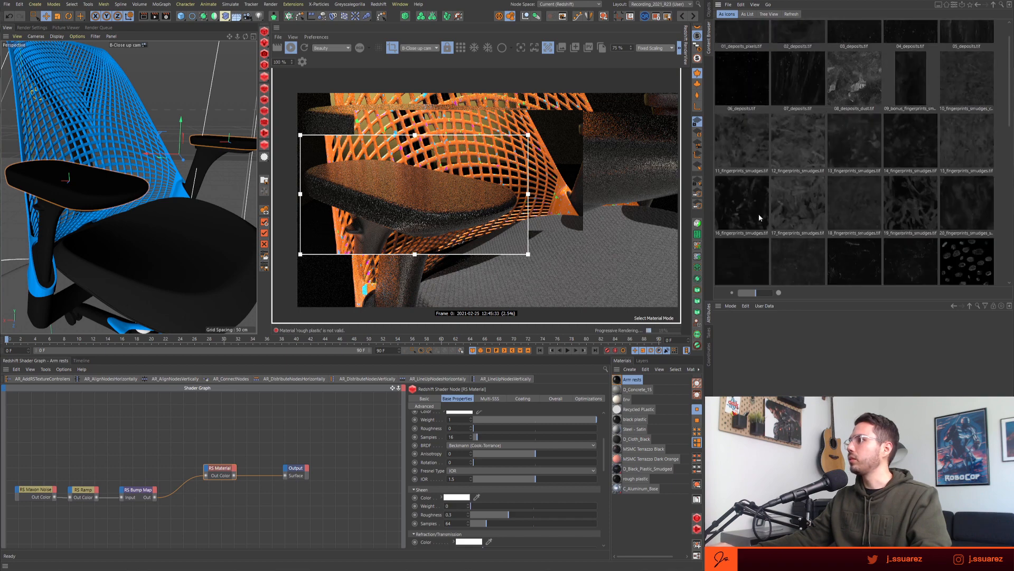
click(747, 199)
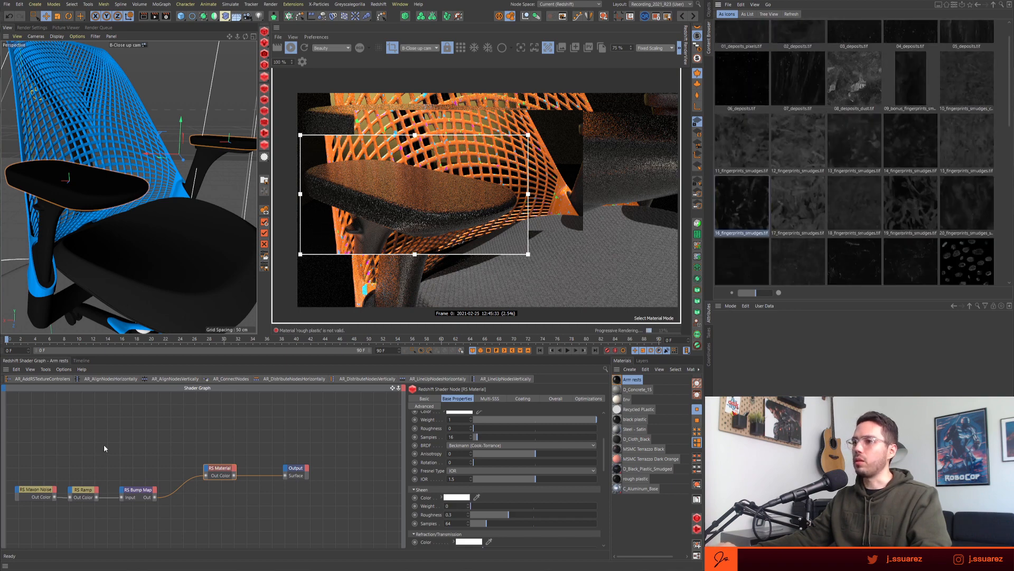
drag(104, 445, 124, 444)
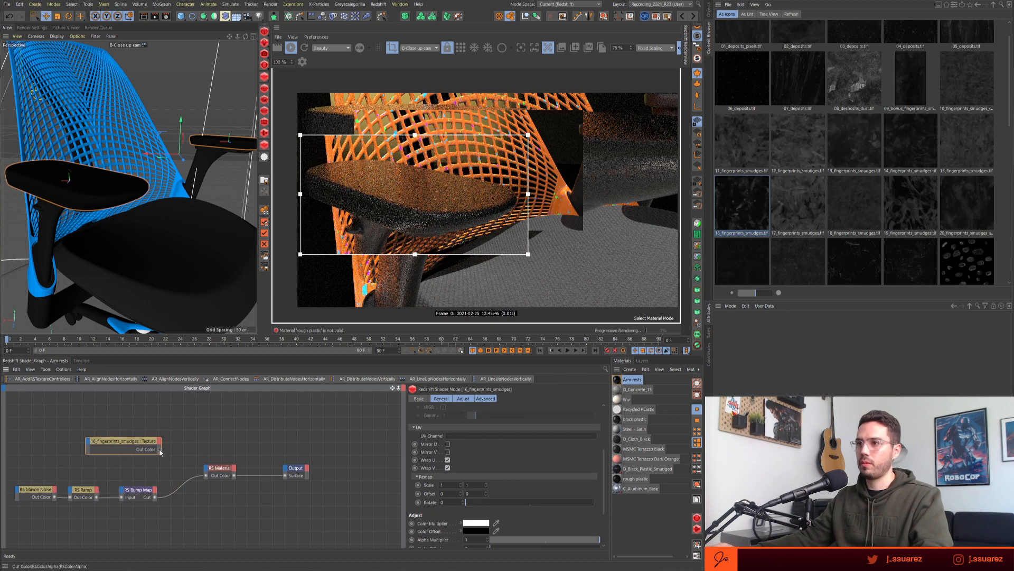
- Connect the smudges texture's Out Color to the RS Material's Refl Roughness and expand the material node to show its ports
drag(203, 472, 204, 472)
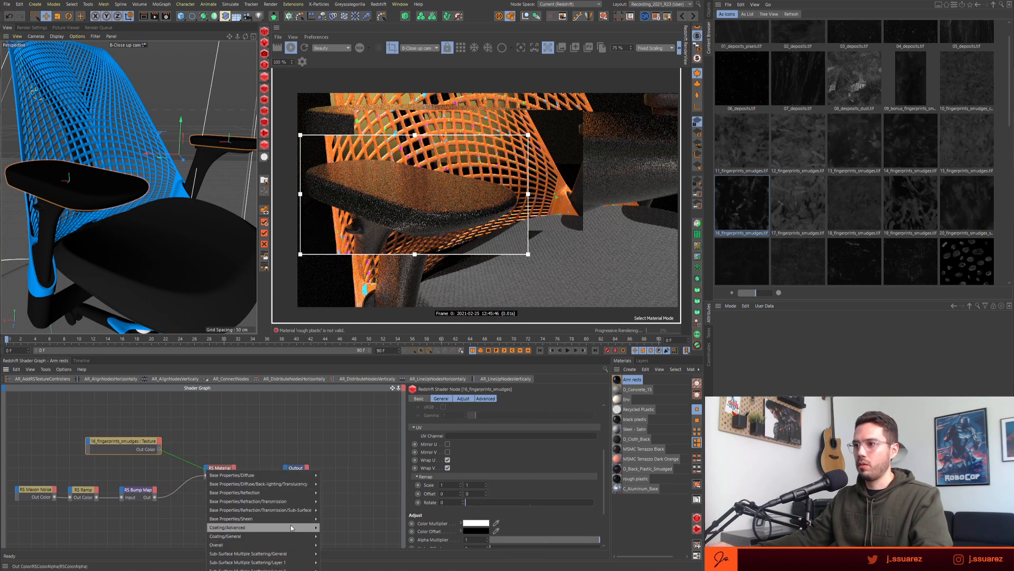
mouse_move(290, 525)
mouse_move(287, 493)
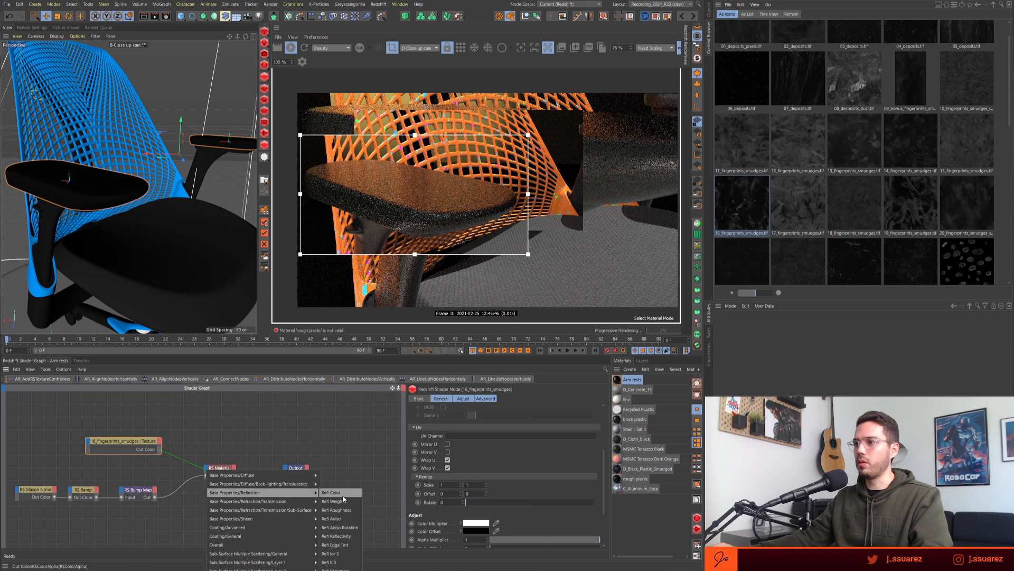
click(350, 511)
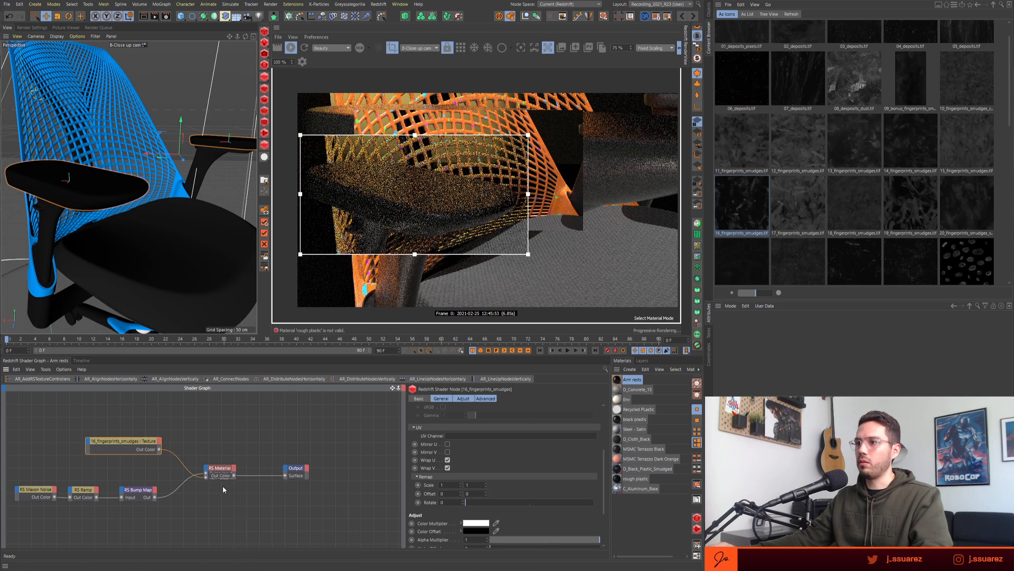
click(228, 465)
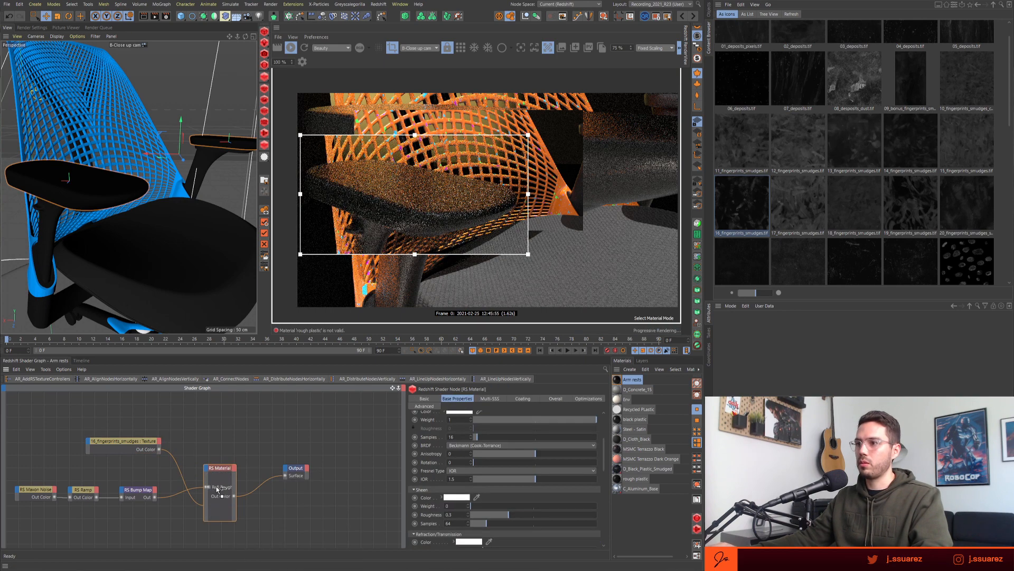
- Preview the smudges texture through the Output's Surface and add texture controllers to it, keeping only the SCALE constant
drag(112, 415, 71, 429)
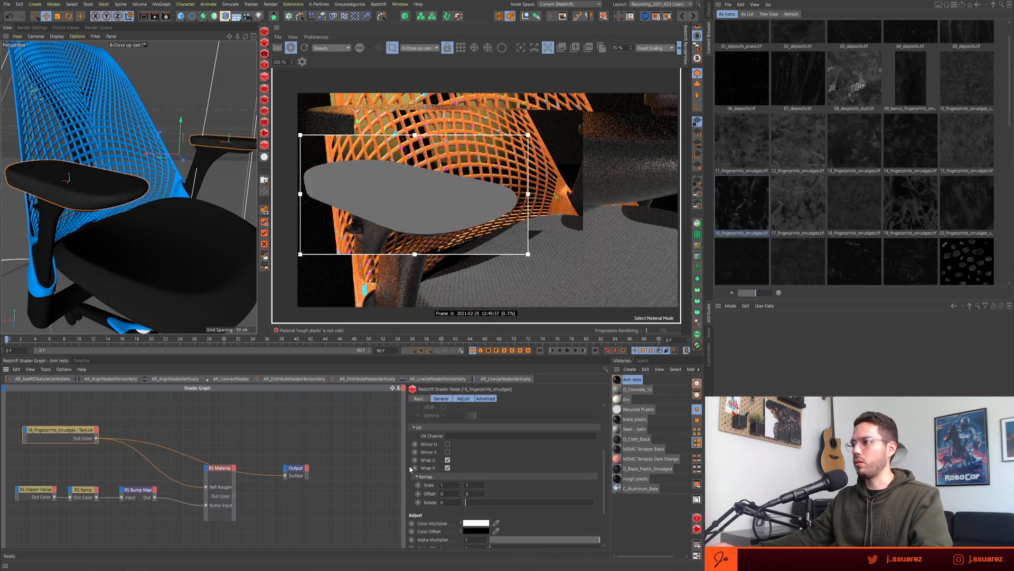
scroll(416, 467, down, 3)
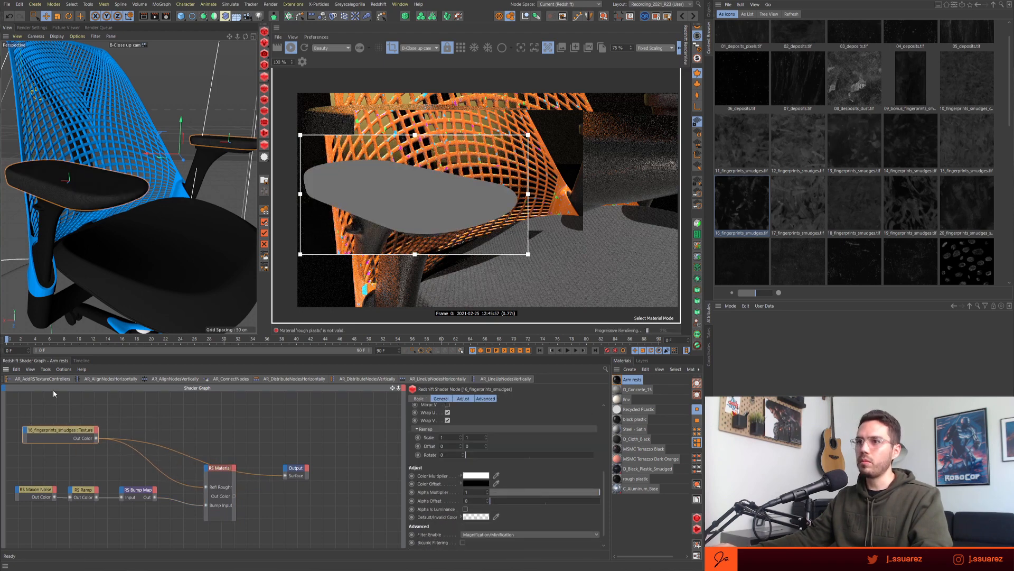
click(42, 379)
drag(105, 461, 205, 499)
key(Delete)
- Change the SCALE constant's data type to Real and set its value to 4
click(157, 437)
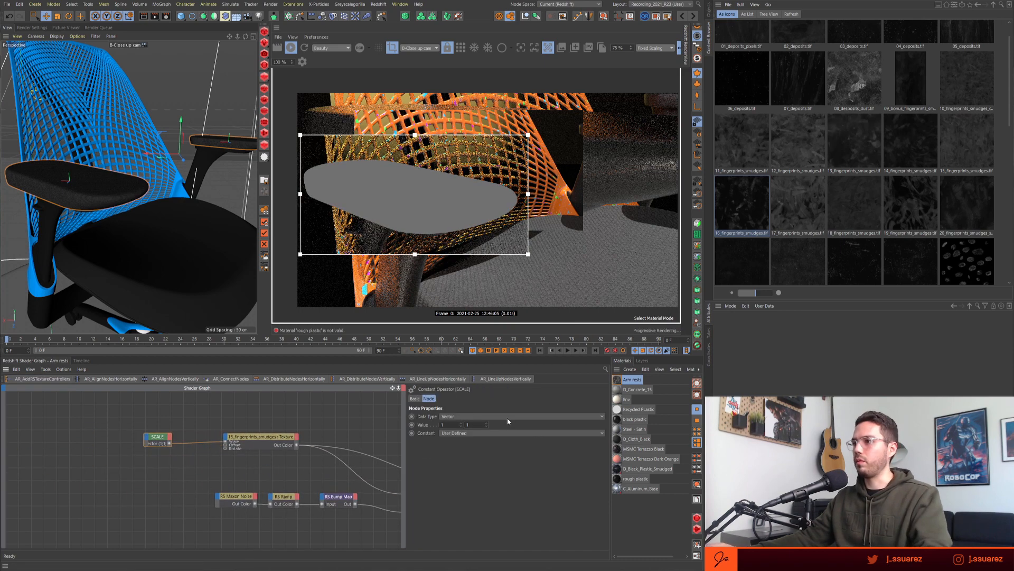
click(468, 417)
click(468, 417)
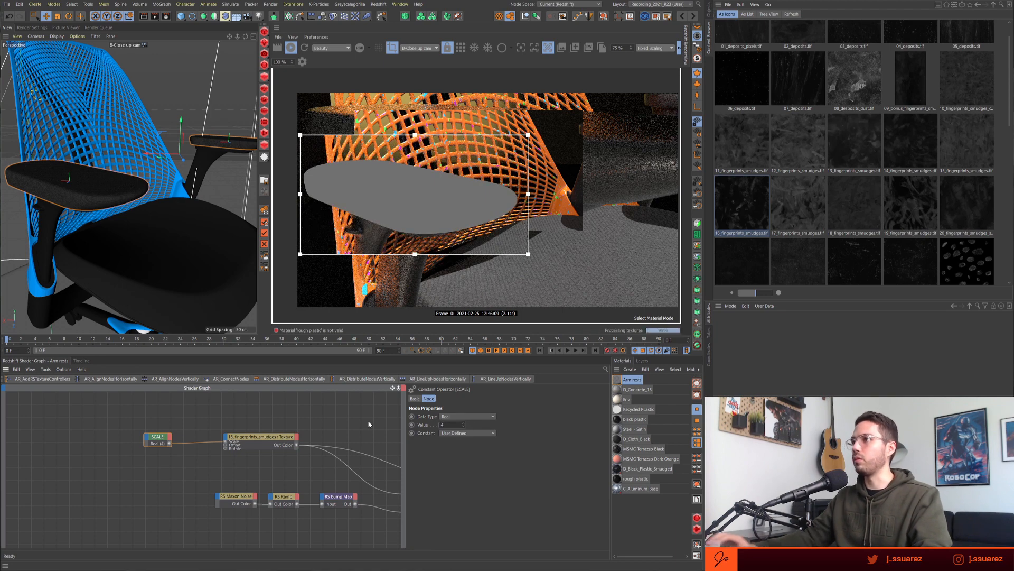
text(4)
key(Return)
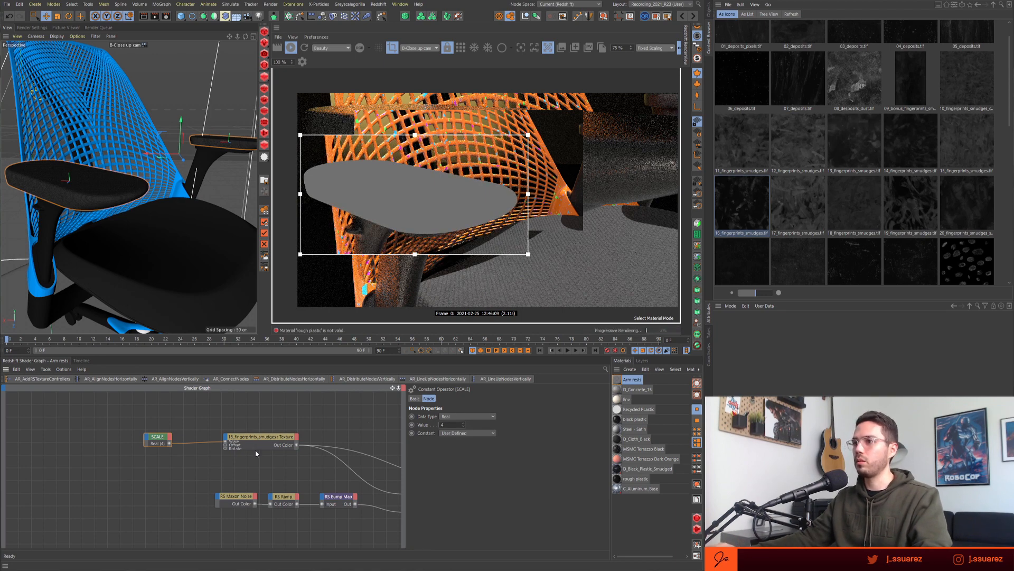
- Expand the smudges texture node to show its ports and toggle its gamma override
click(255, 444)
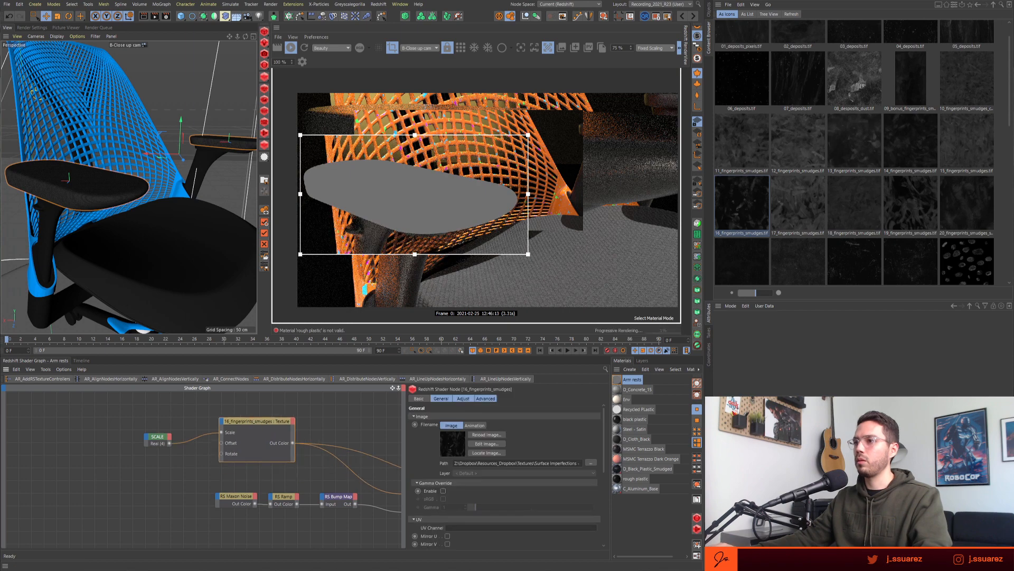
middle_drag(397, 428, 298, 432)
click(391, 499)
drag(146, 411, 174, 473)
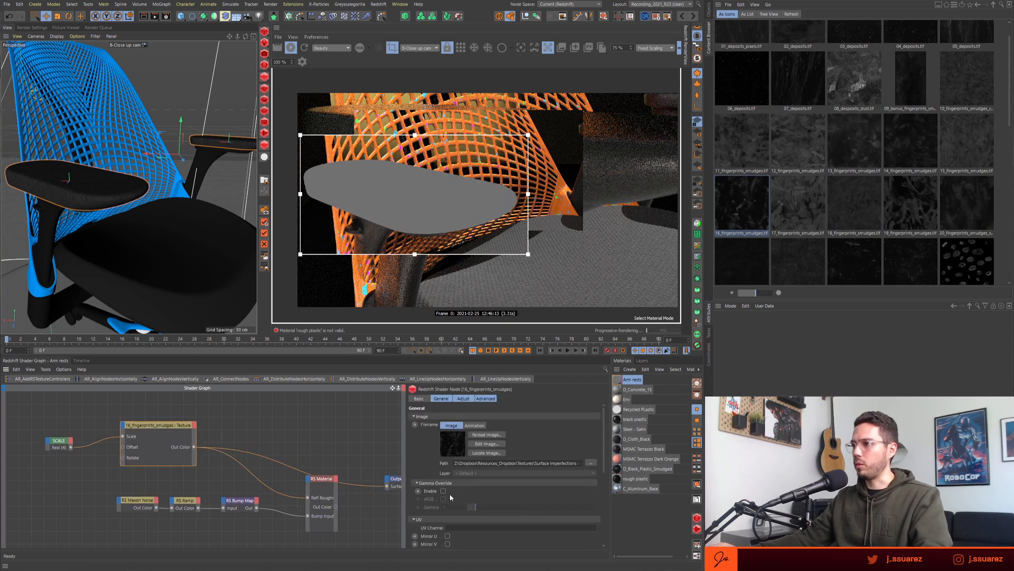
click(443, 490)
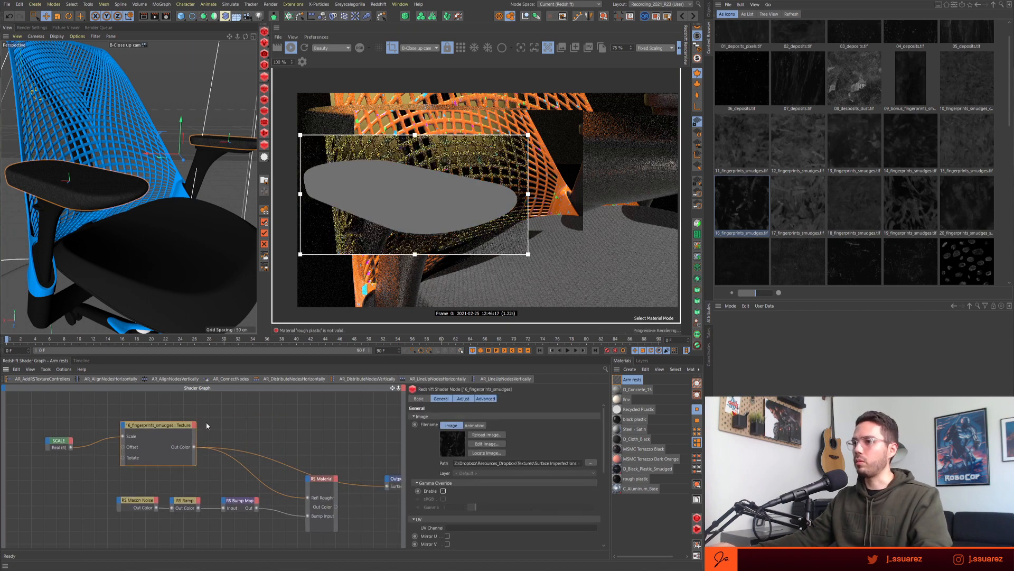
- Add an RS Ramp after the smudges texture, feeding the texture into its Input and previewing the ramp through the Output's Surface
click(240, 422)
key(shift+c)
text(ramp)
key(Return)
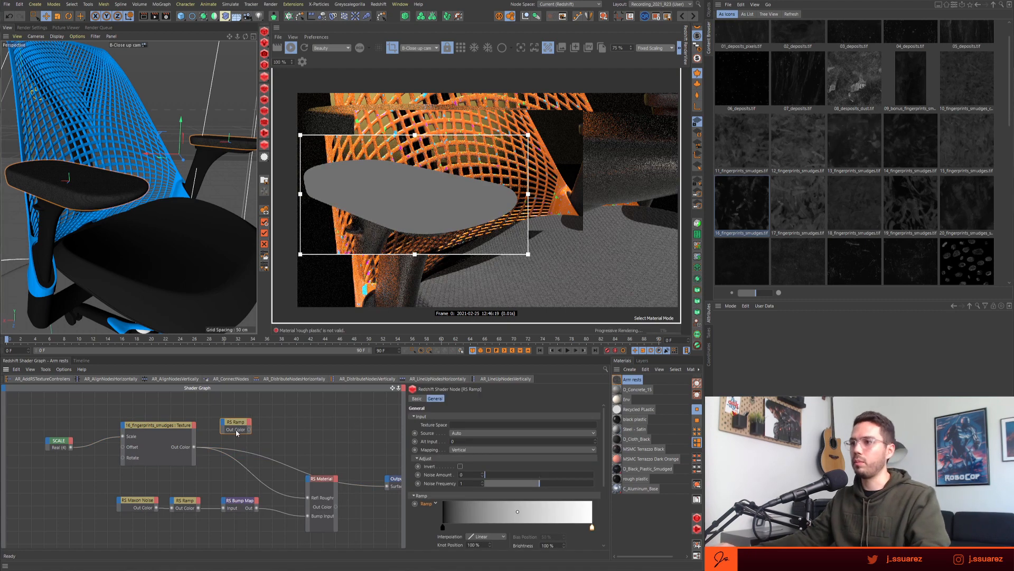
drag(222, 427, 237, 426)
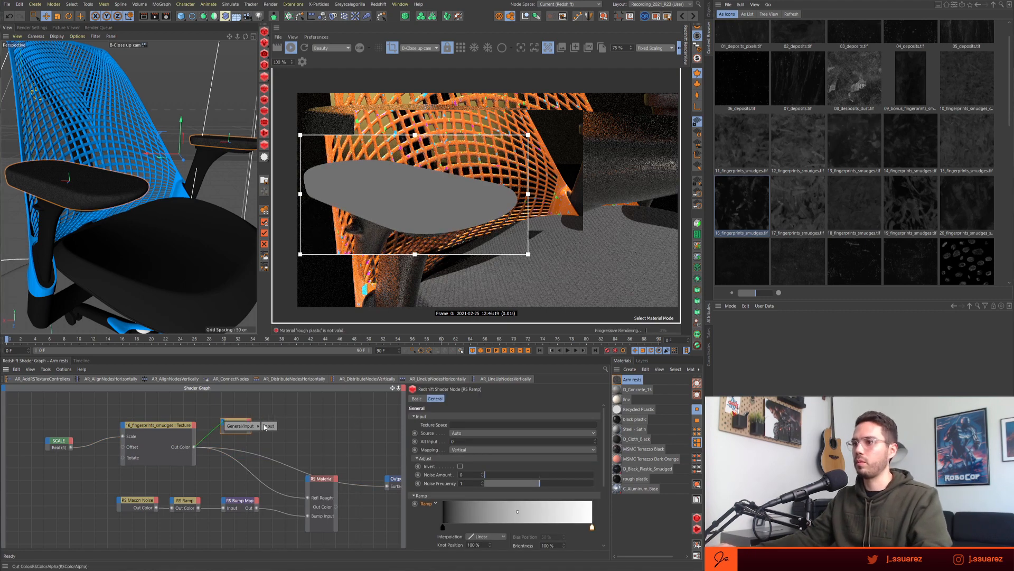
click(265, 427)
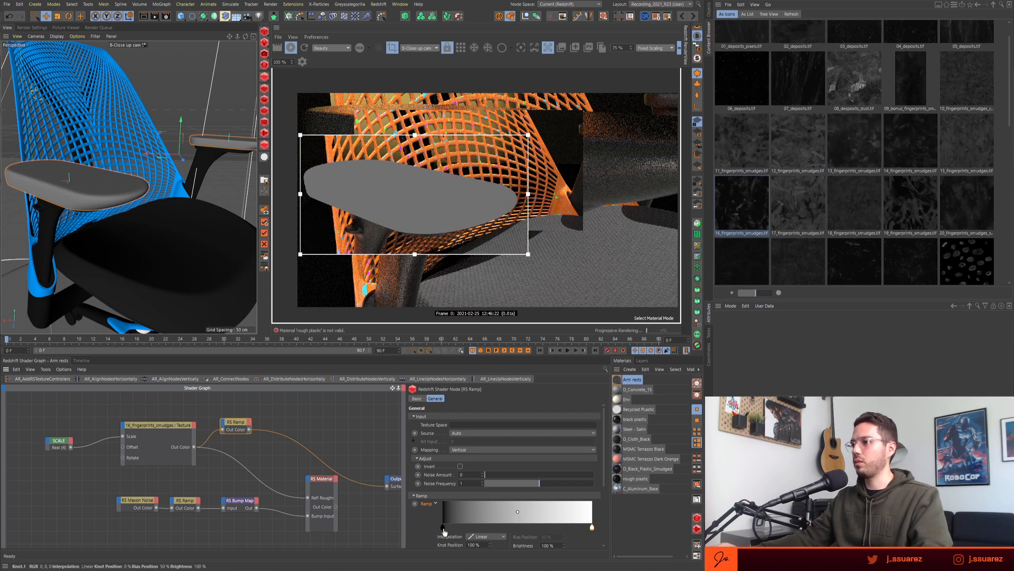
- Tighten the new ramp's contrast by moving the black knot to about 12.7% and the white knot to about 29.7%
drag(447, 528, 463, 528)
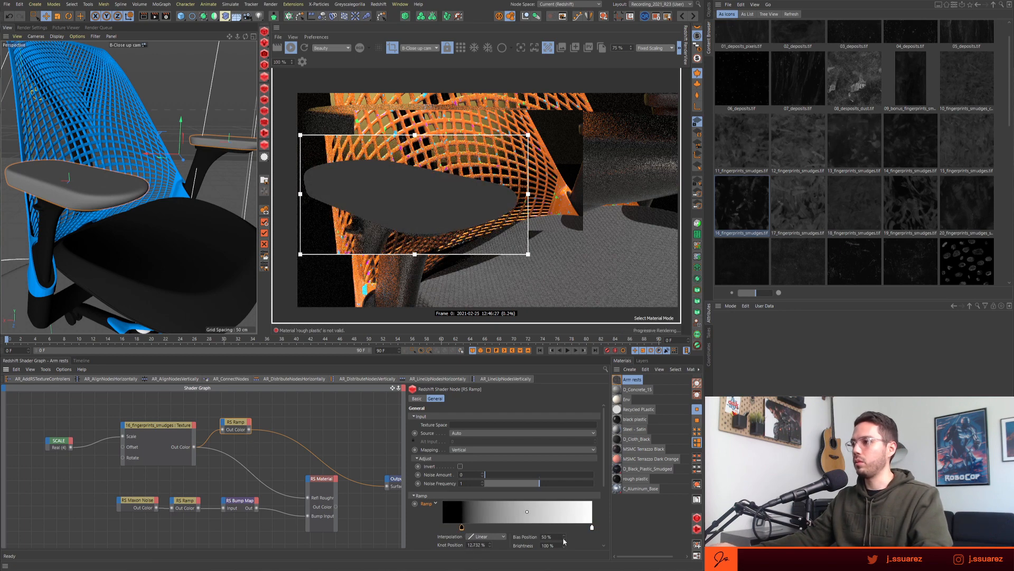
drag(592, 527, 479, 528)
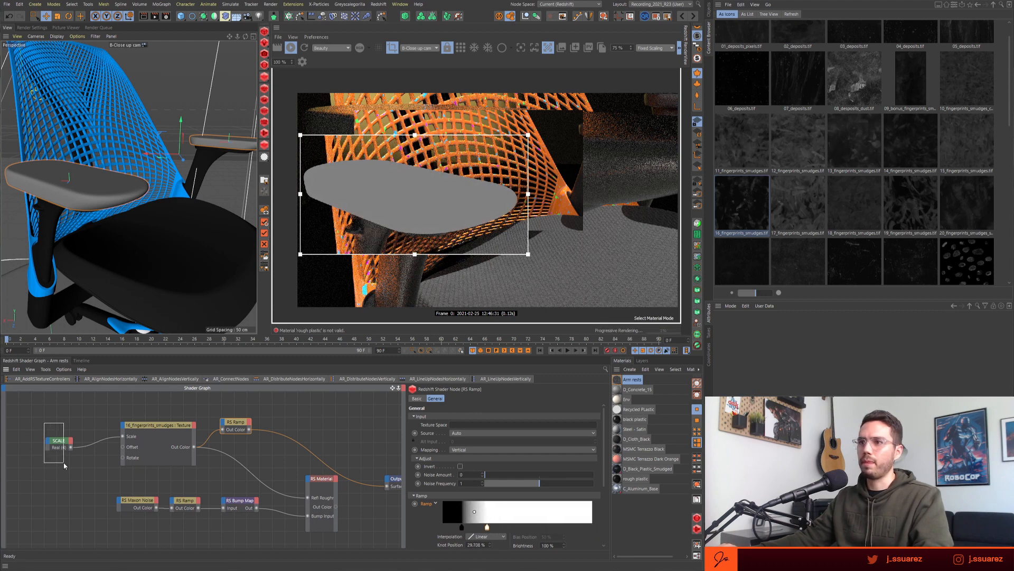
- Try a SCALE value of 1 for the smudges texture, and then set it to 10
click(59, 444)
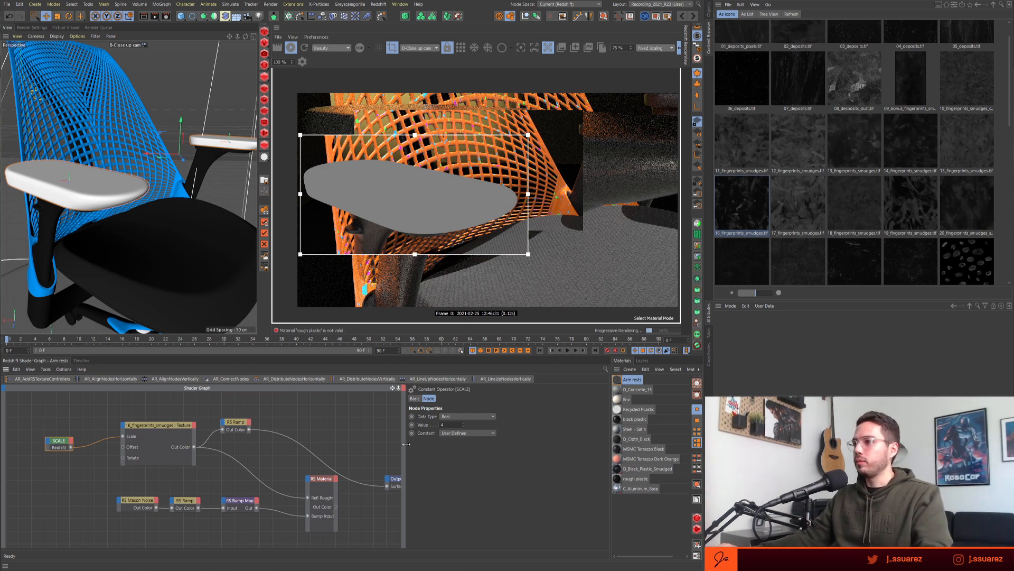
key(BackSpace)
text(1)
key(Return)
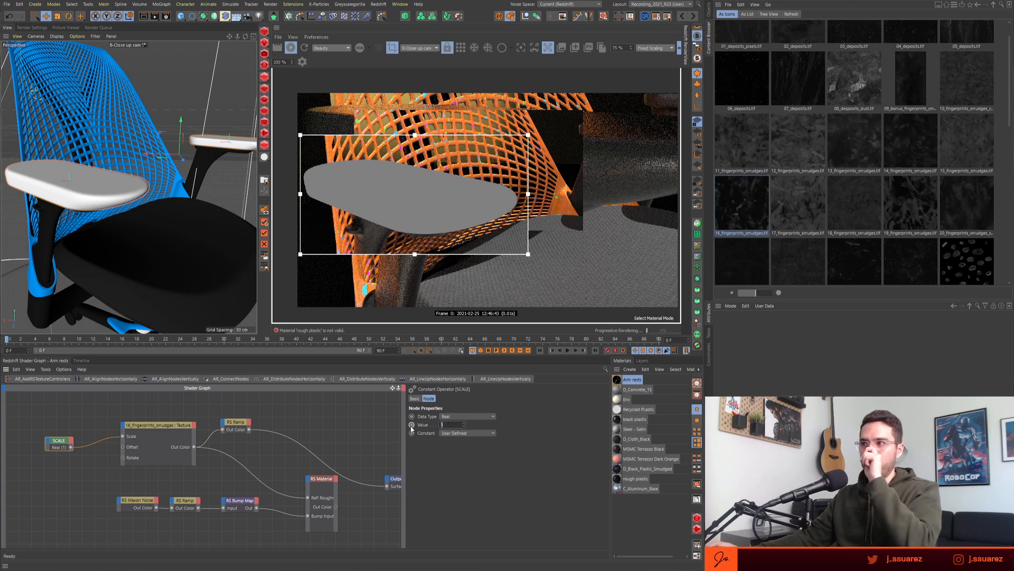
text(10)
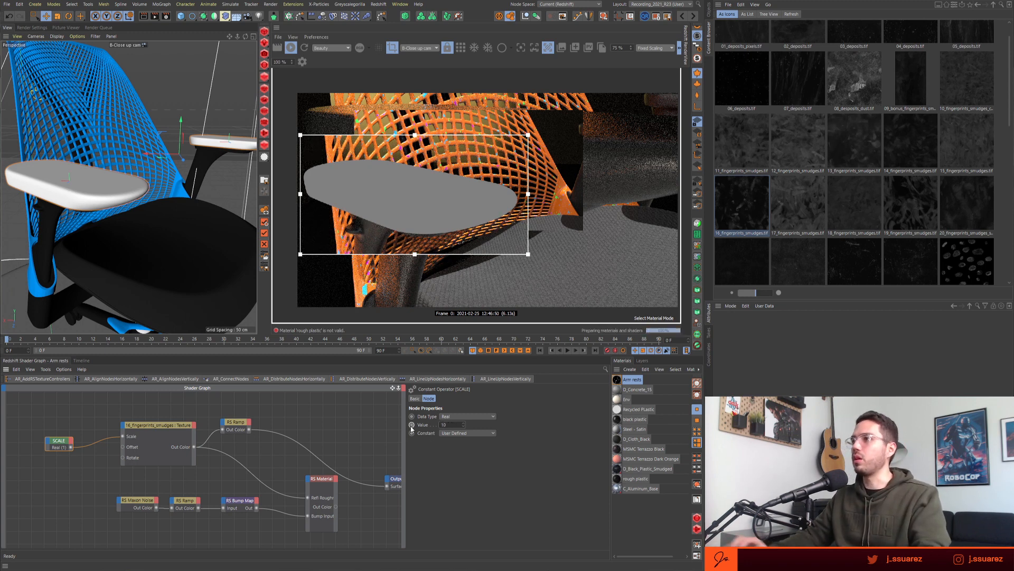
key(Return)
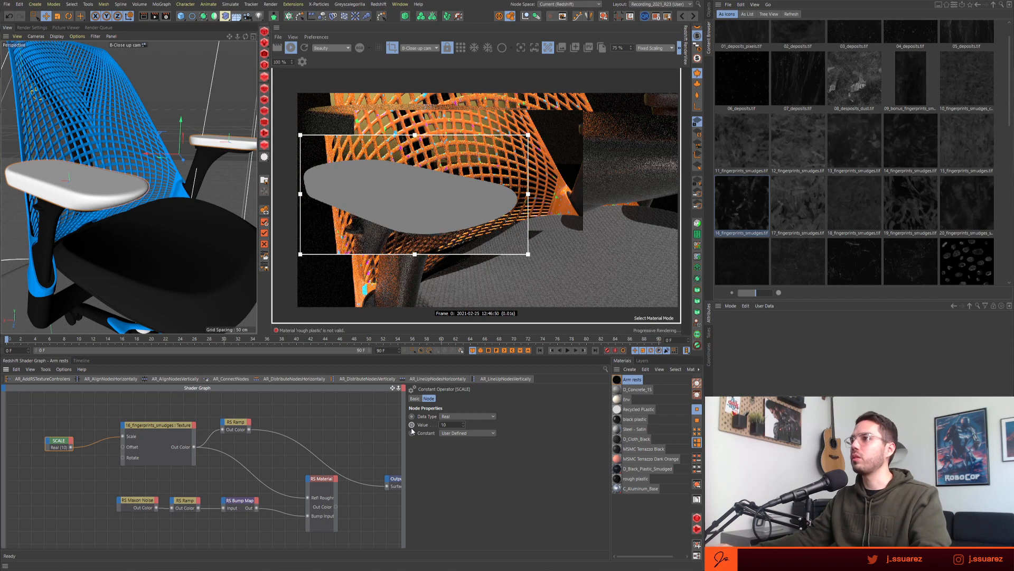
- Reset the smudges ramp's gradient to default and move its black knot inward to darken the low values
click(158, 425)
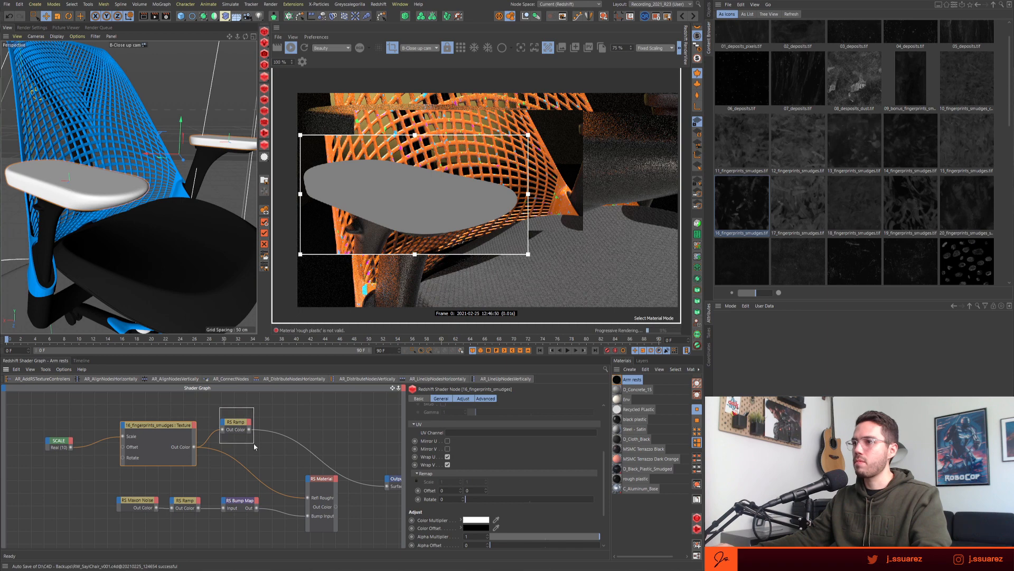
drag(254, 443, 254, 443)
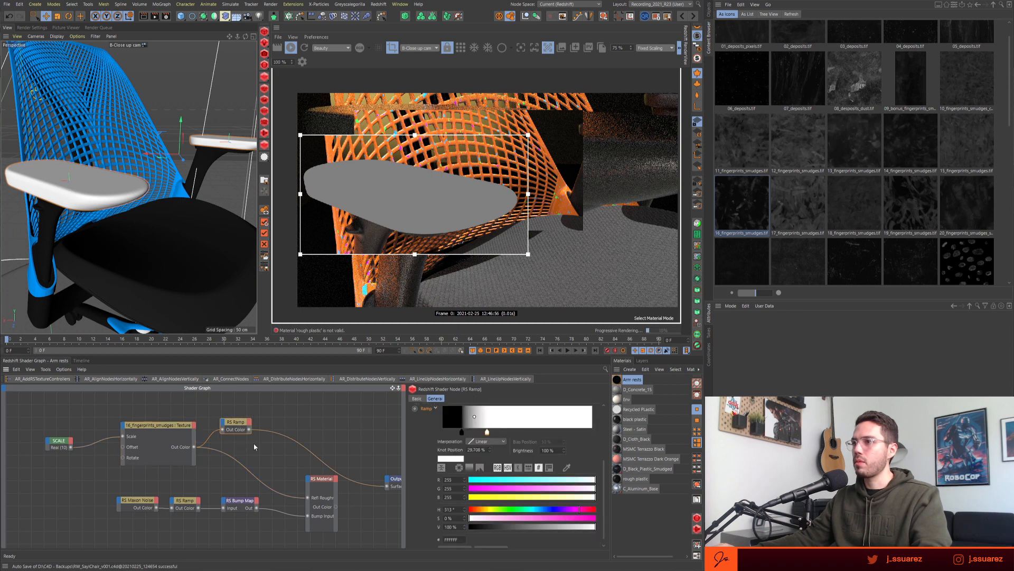
right_click(428, 409)
click(452, 469)
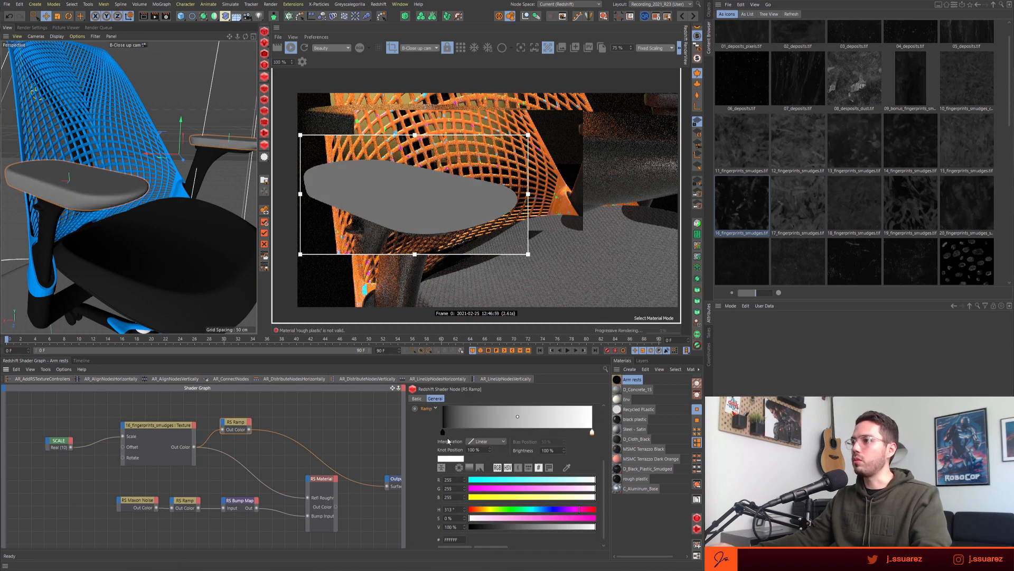
drag(443, 432, 474, 433)
- Try SCALE values of 1 and then 0.5 for the smudges texture
click(59, 441)
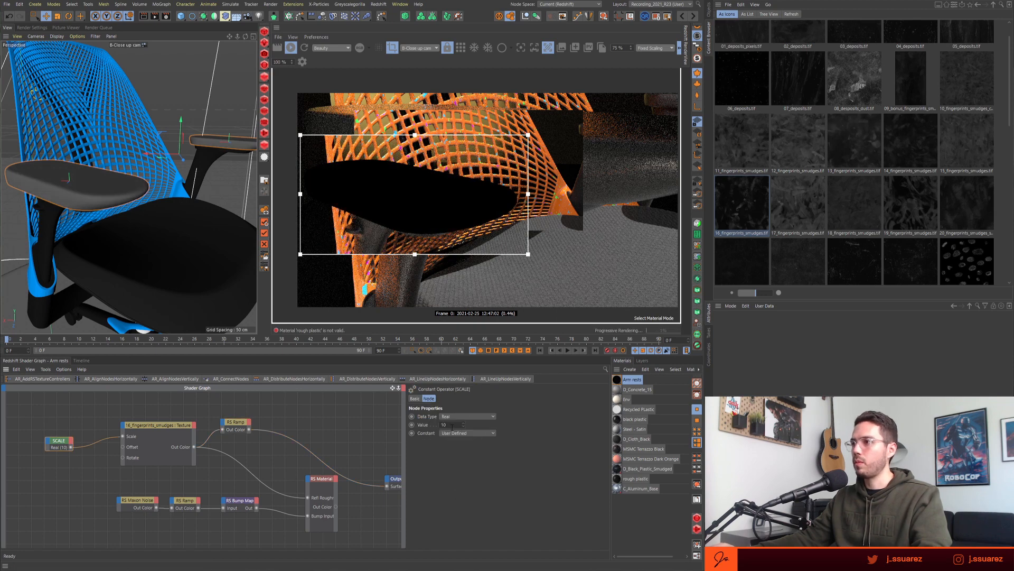
text(1)
key(Return)
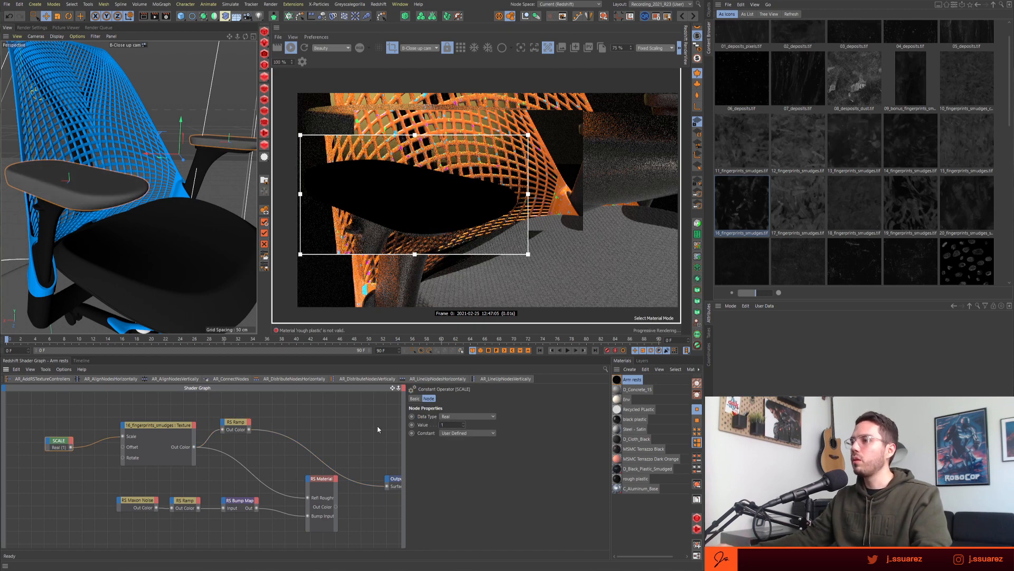
text(0.5)
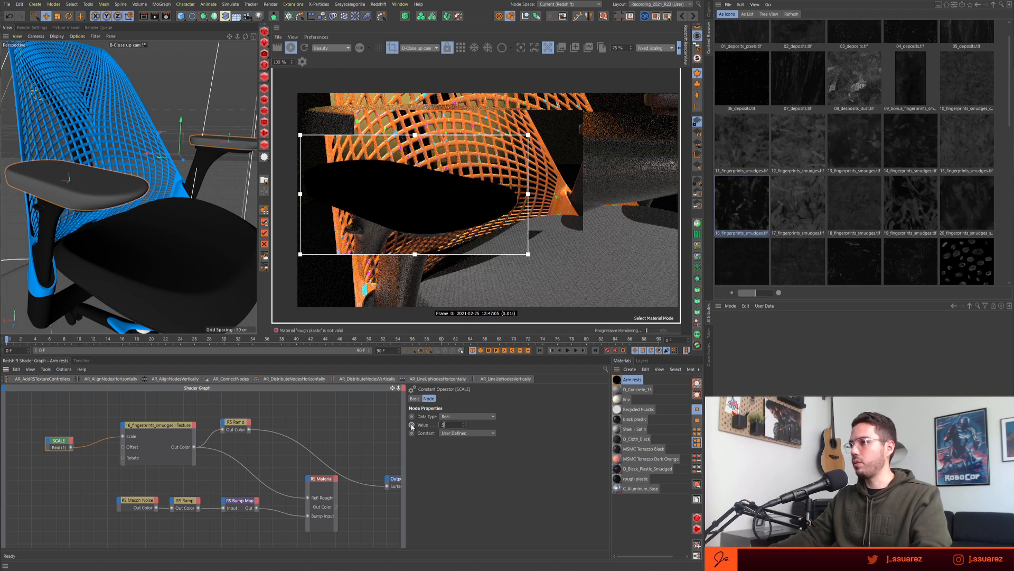
key(Return)
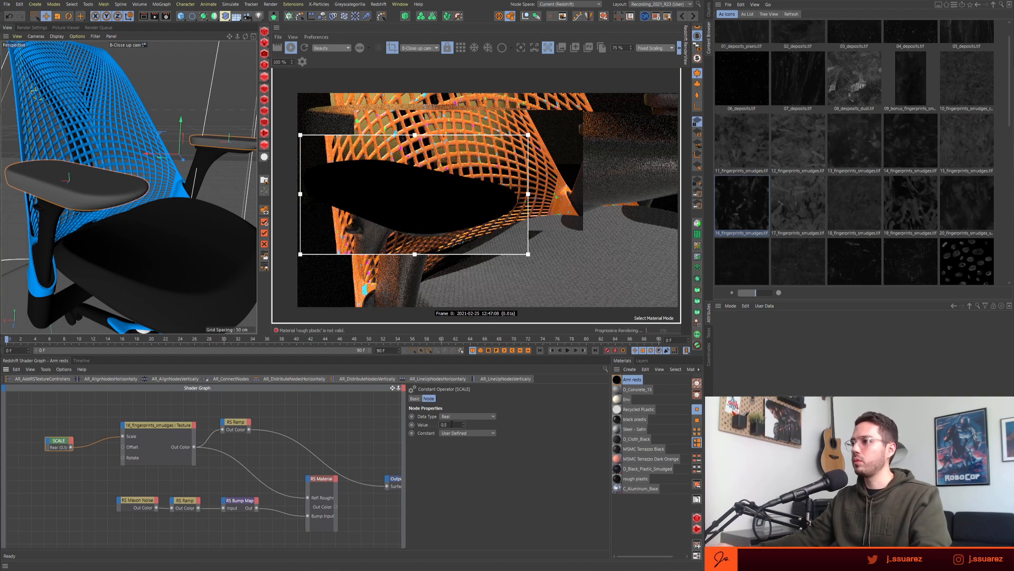
- Replace the image in the smudges texture node with 30_scratches_deposits.tif from the content browser
click(181, 462)
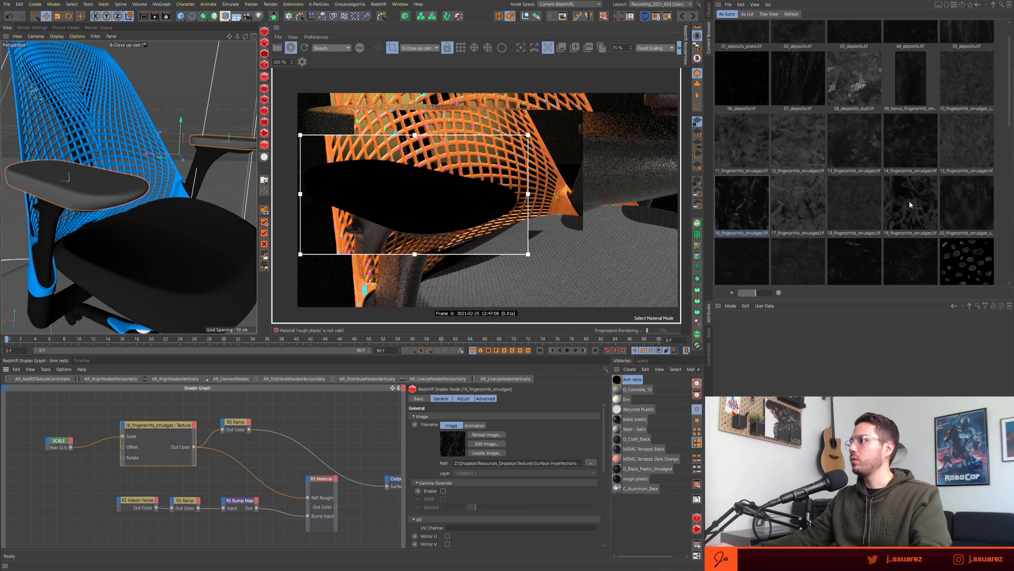
scroll(855, 211, down, 3)
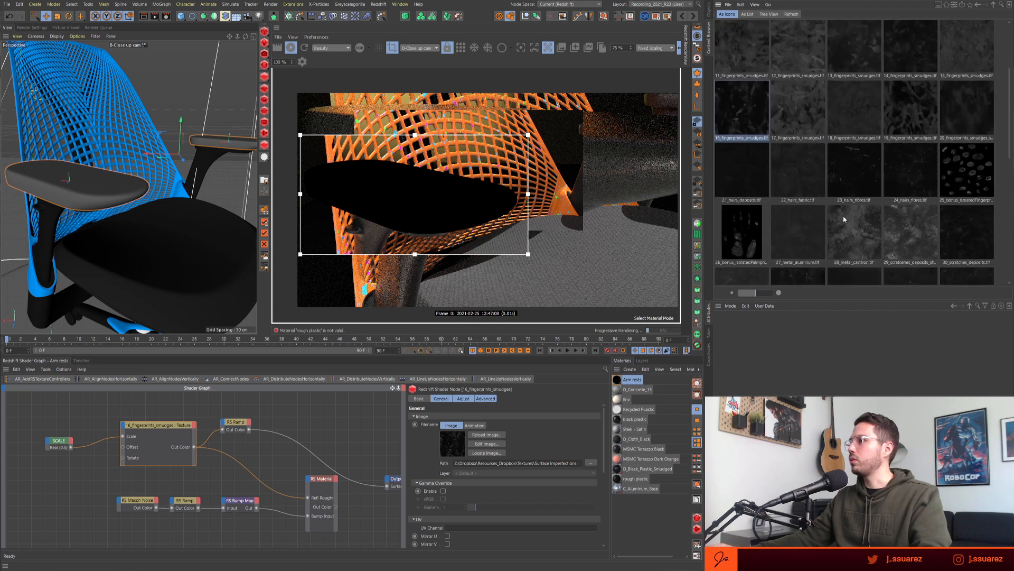
drag(967, 231, 453, 441)
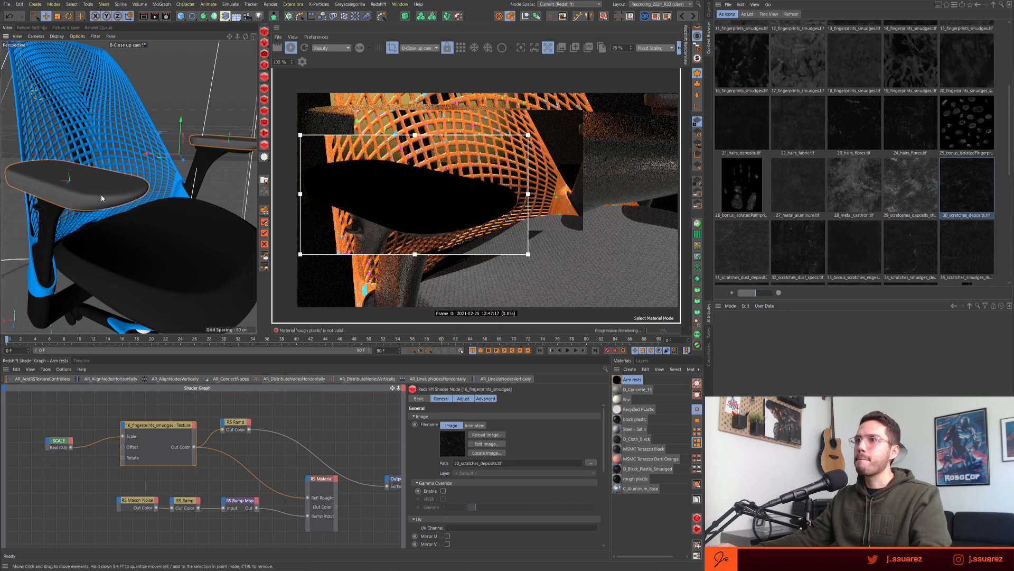
- View the armrest from above, locate its mesh in the object hierarchy and examine the Arm rests material tag's projection settings
mouse_move(100, 194)
alt+mouse_down()
mouse_move(91, 230)
mouse_move(128, 228)
mouse_move(139, 240)
mouse_move(111, 198)
alt+mouse_up()
click(709, 10)
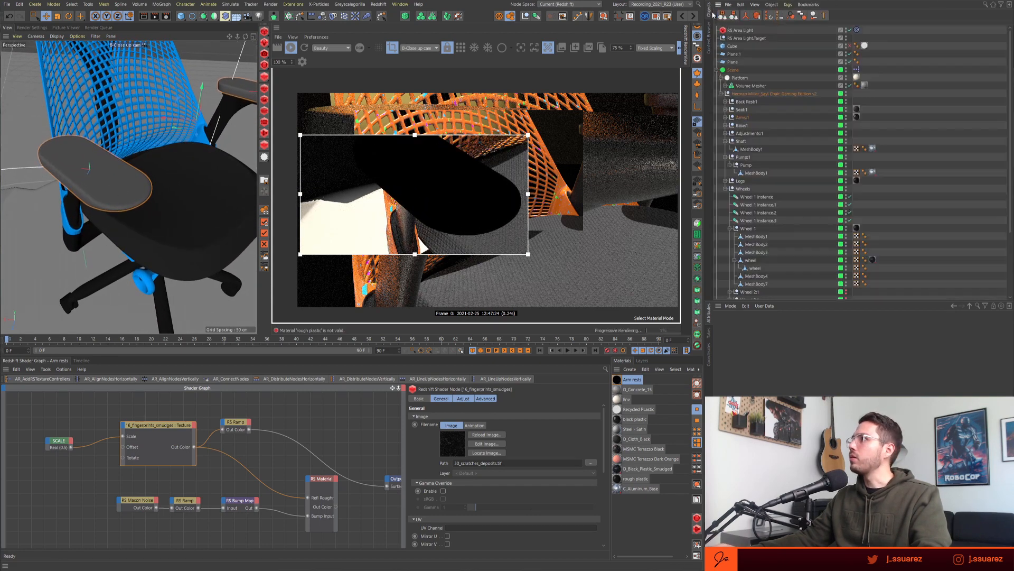
click(793, 16)
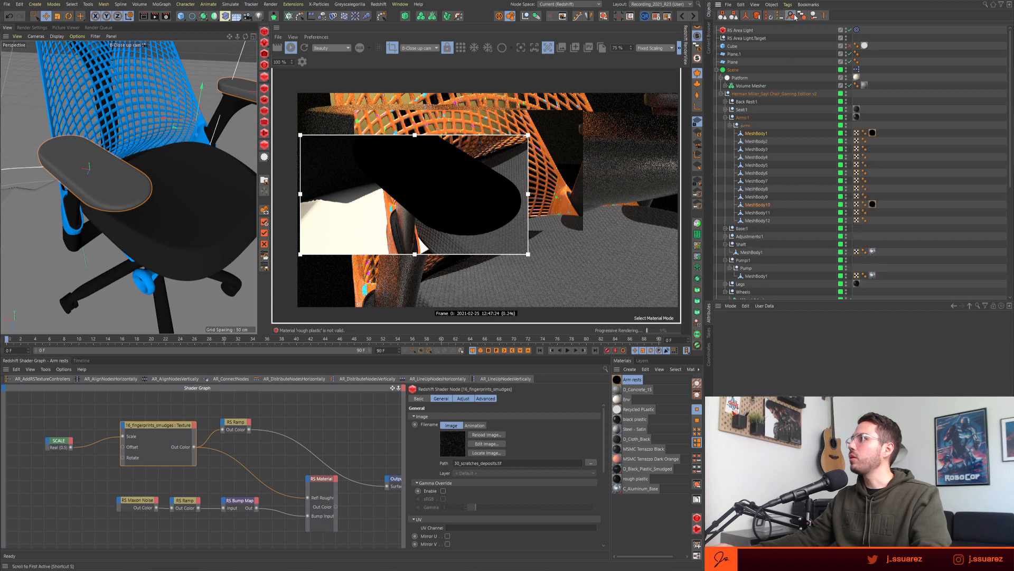
click(872, 136)
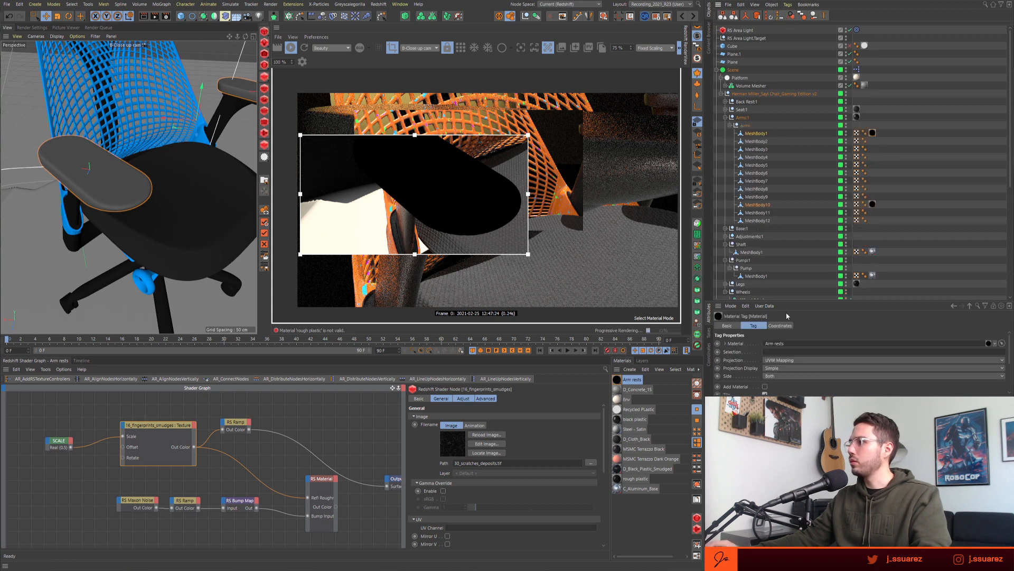
drag(794, 303, 809, 248)
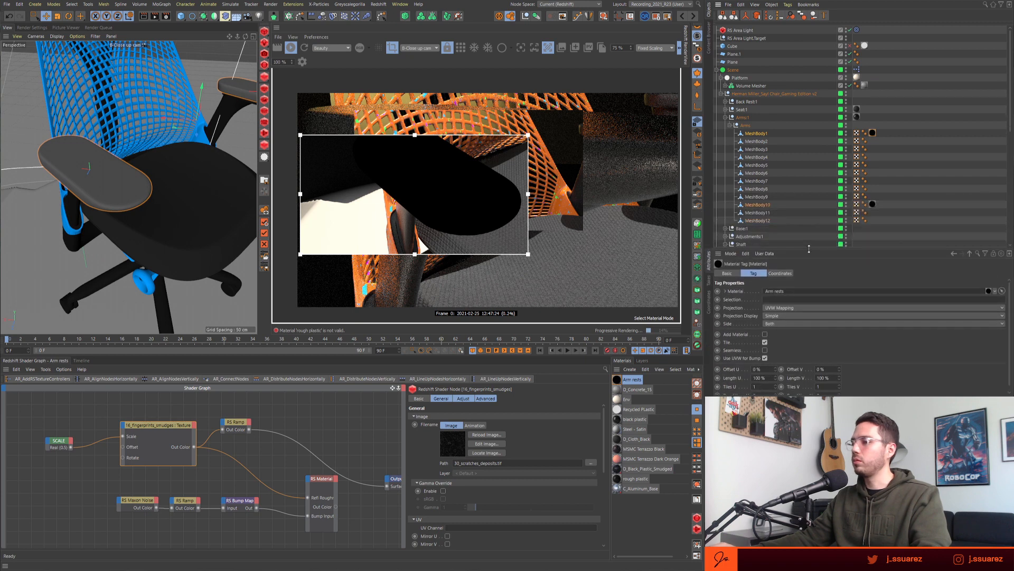
- Shift the texture node slightly closer to the SCALE node and save the scene
drag(160, 429, 170, 450)
key(ctrl+s)
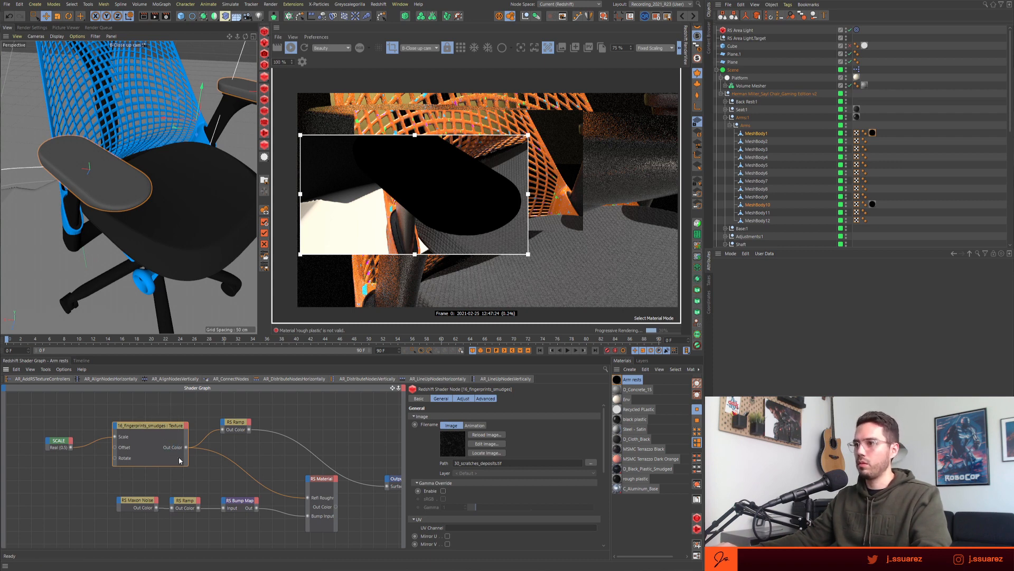
- Try a SCALE value of 1, set it to 10, and disconnect SCALE from the texture node
drag(37, 426, 77, 473)
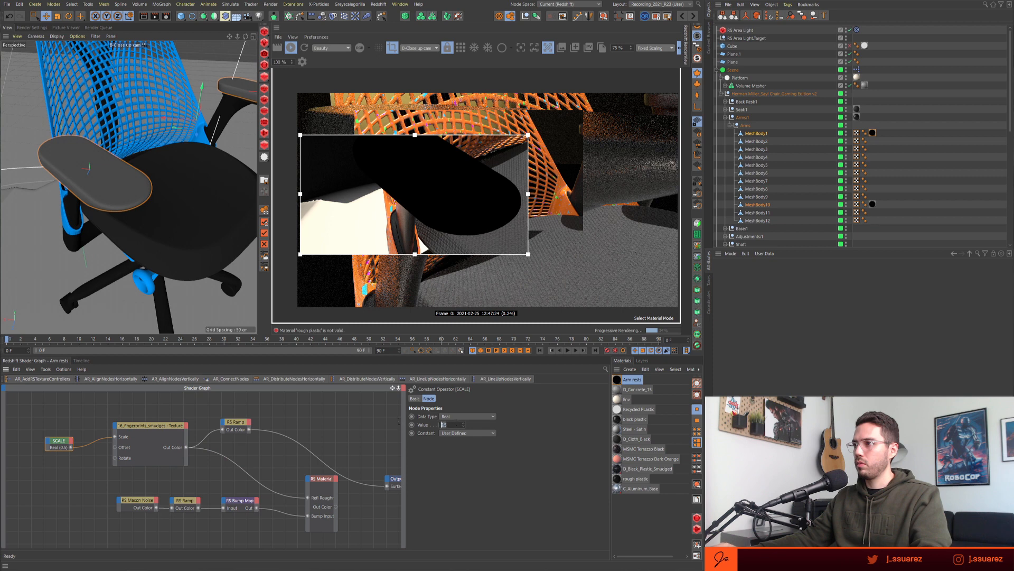
text(1)
key(Return)
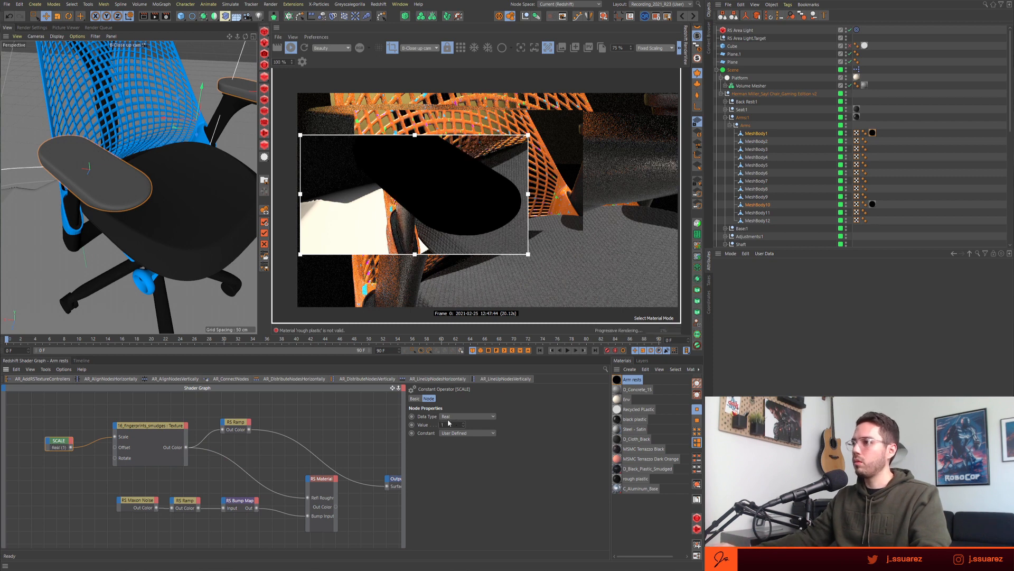
click(454, 424)
text(0)
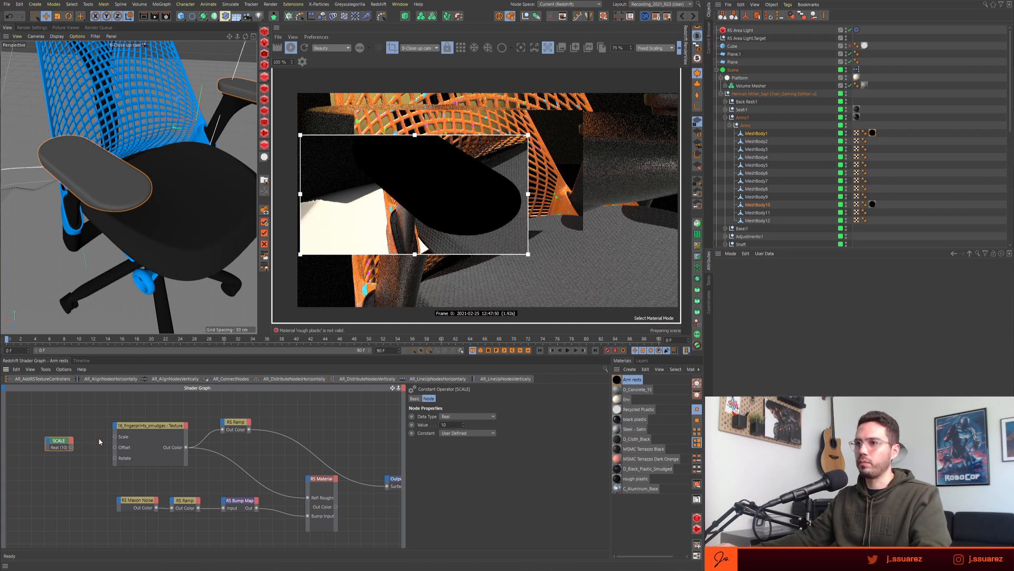
- Set the texture node's Remap Scale to 3 on both axes
click(157, 433)
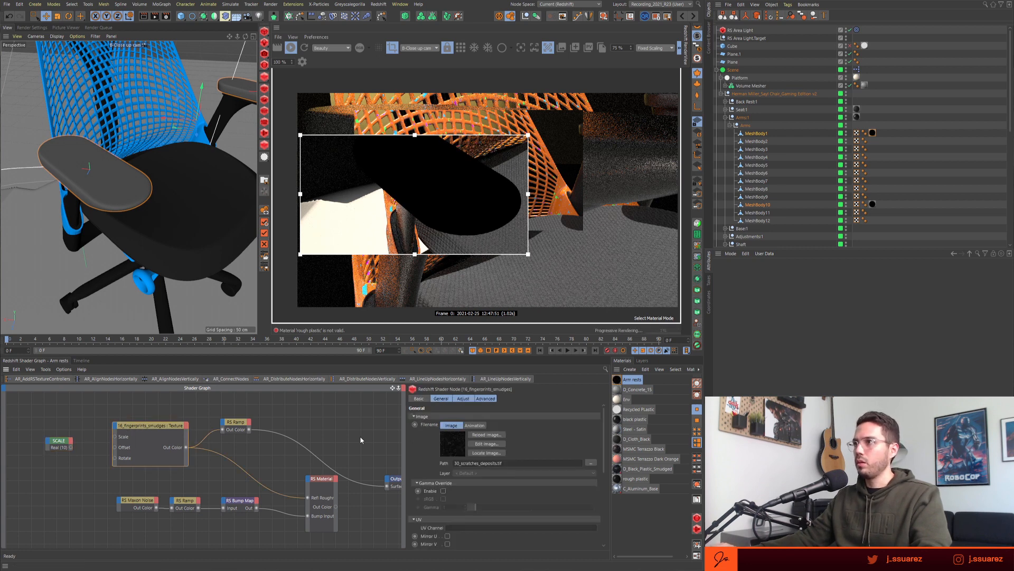
scroll(417, 494, down, 5)
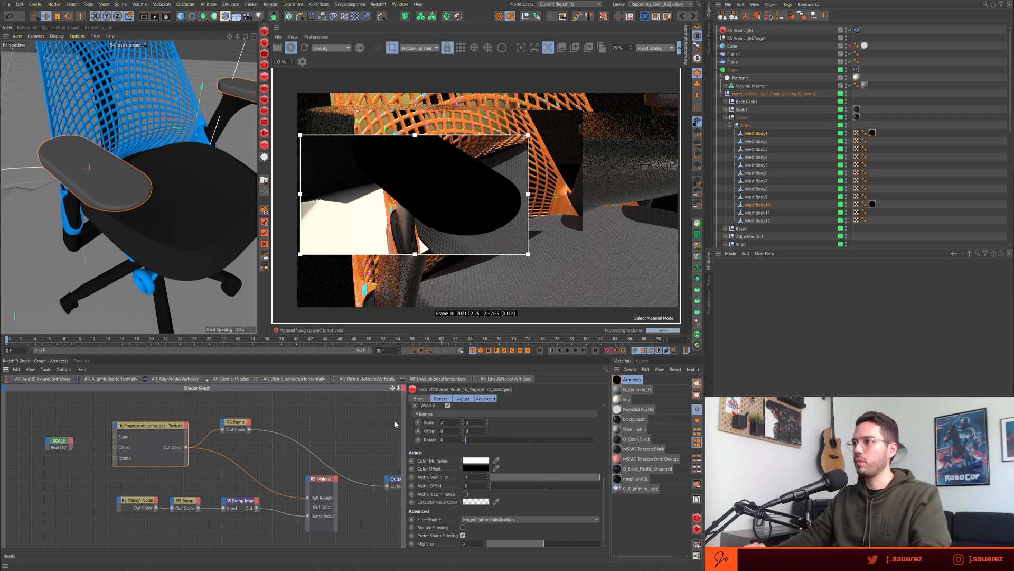
text(3)
key(Return)
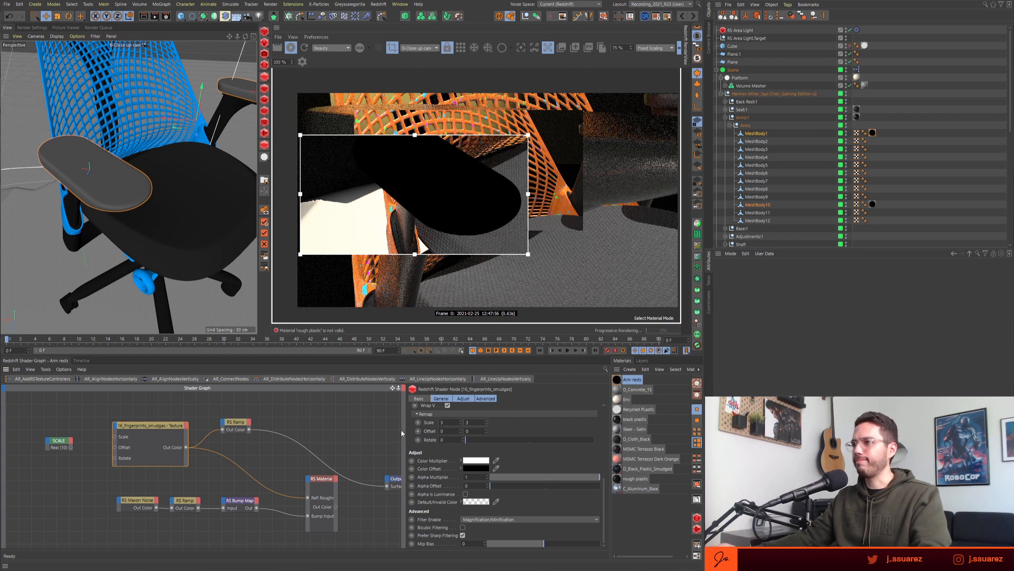
- Move the texture ramp's black knot back to 0% and pull its white knot inward to brighten the values
click(235, 422)
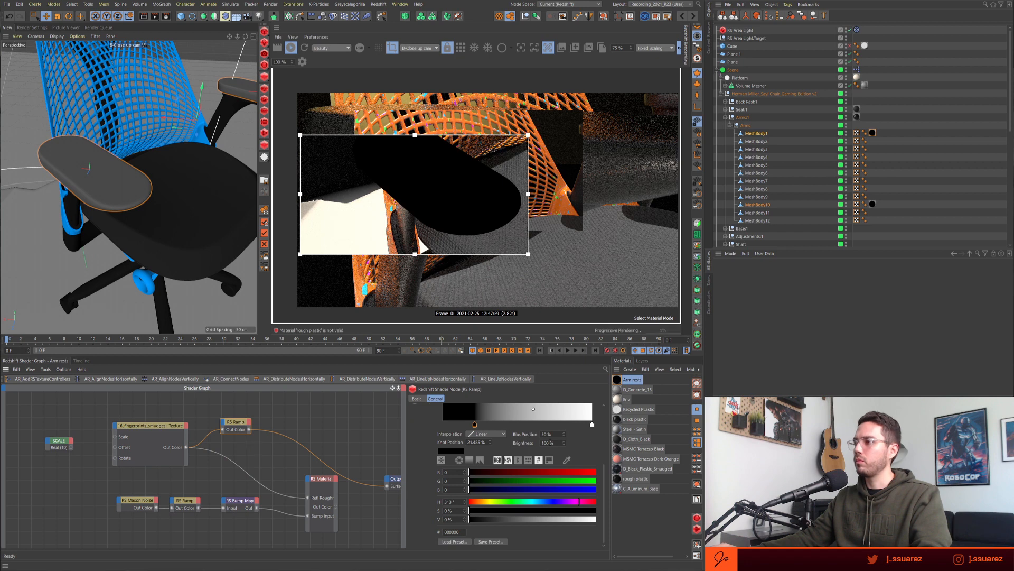
drag(474, 424, 442, 424)
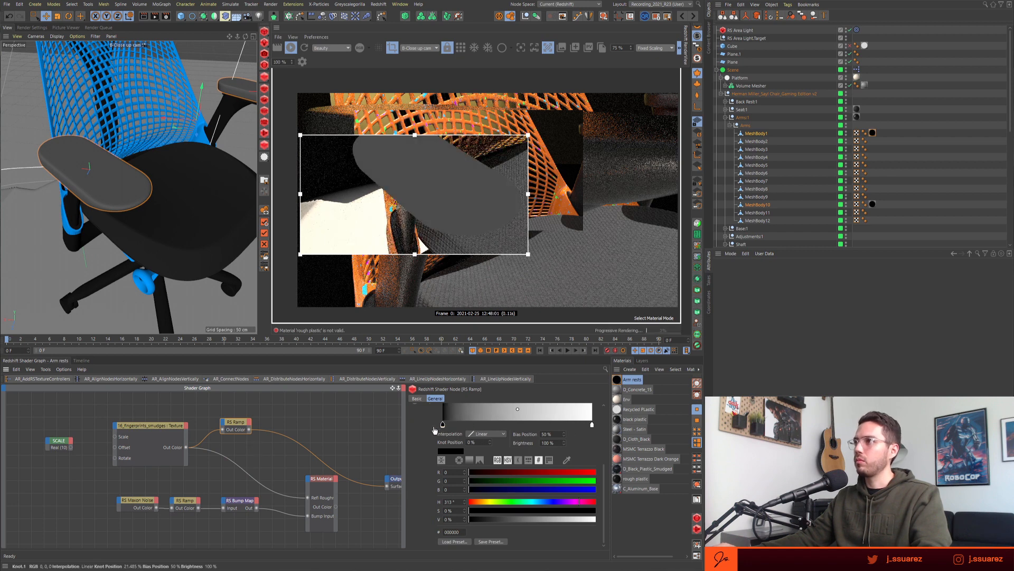
drag(592, 424, 445, 426)
- Try a Remap Scale of 30 on the texture node, and then set both axes to 150
drag(102, 417, 153, 462)
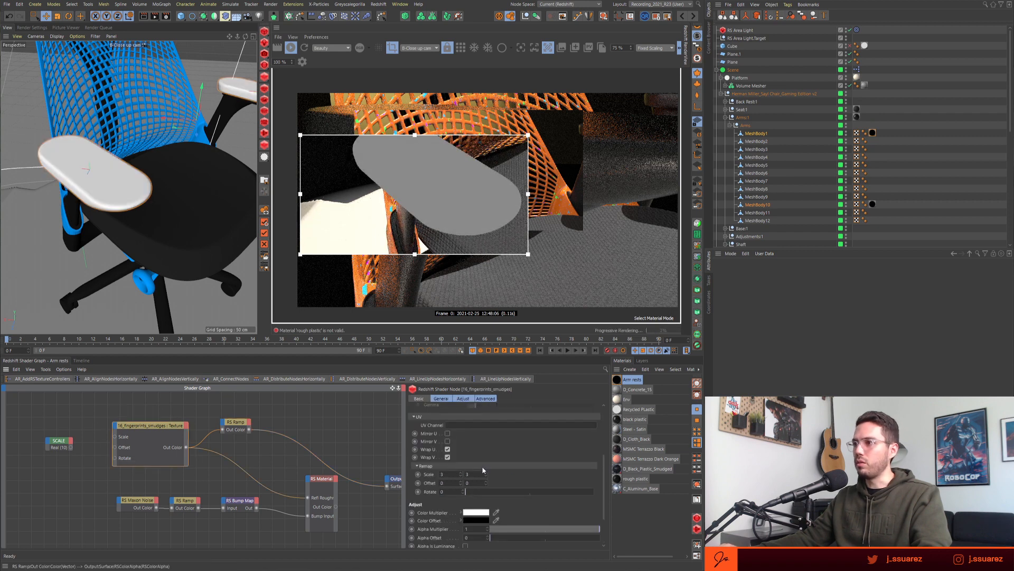
text(3)
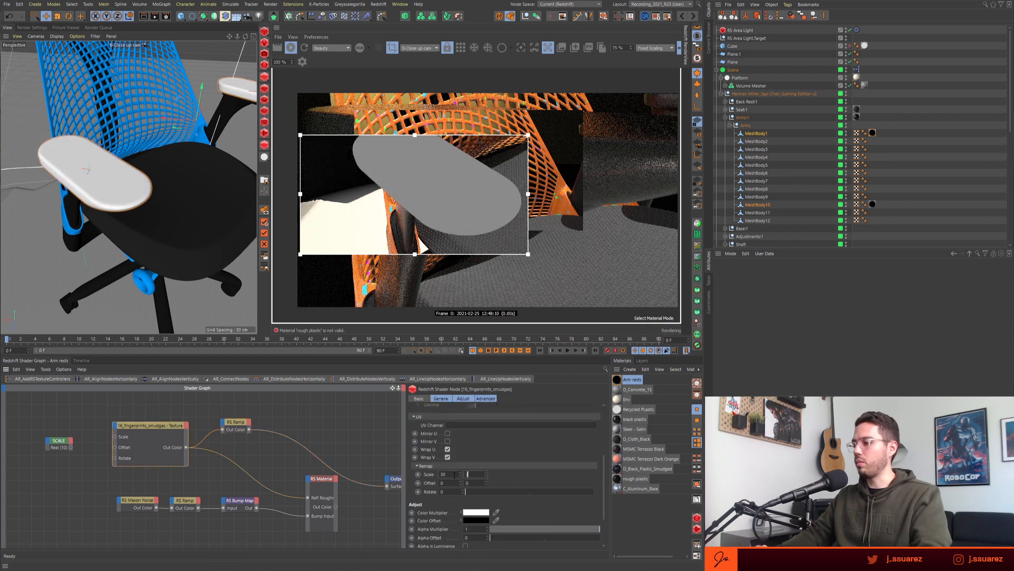
text(30)
click(455, 475)
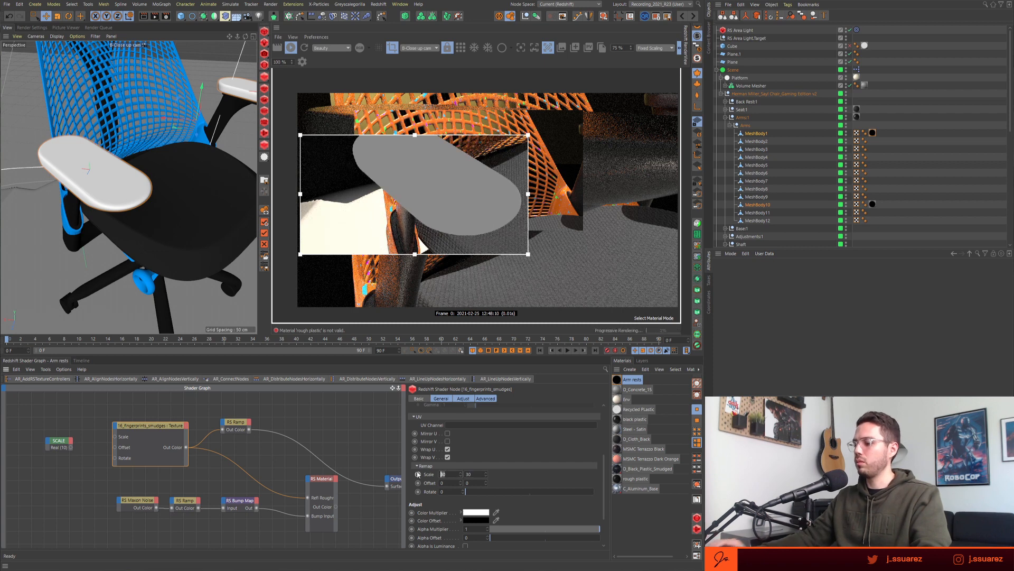
text(1)
text(150)
key(Return)
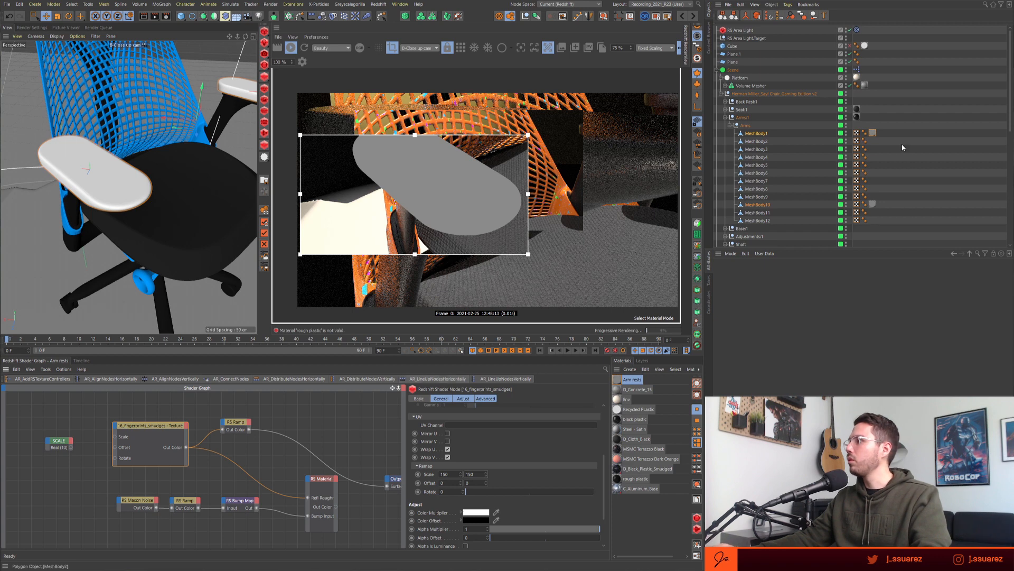
- Open the UV editor for the MeshBody1 armrest, examine its UV layout and close the editor
click(858, 131)
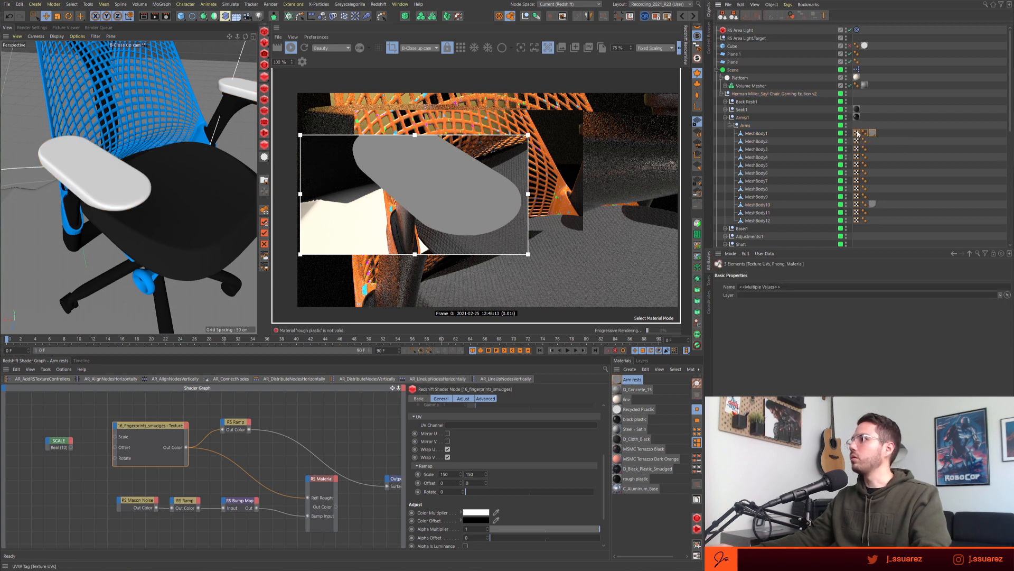
double_click(857, 133)
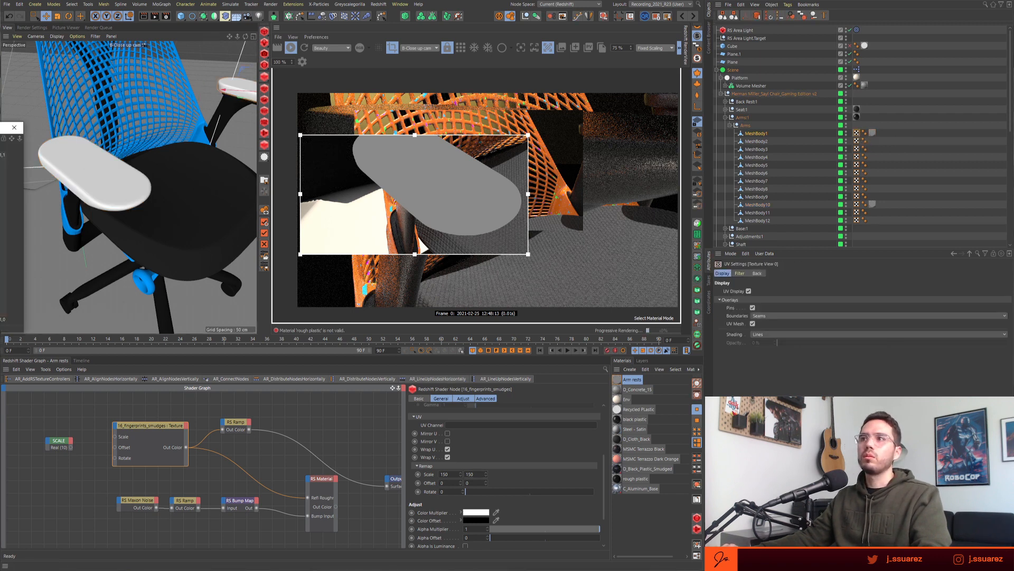
drag(2, 129, 281, 166)
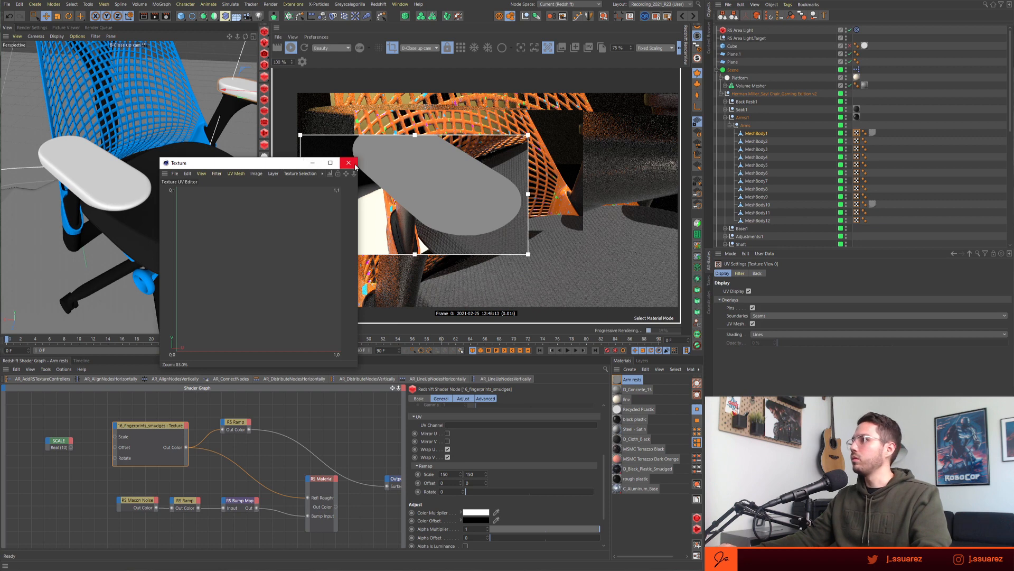
click(753, 134)
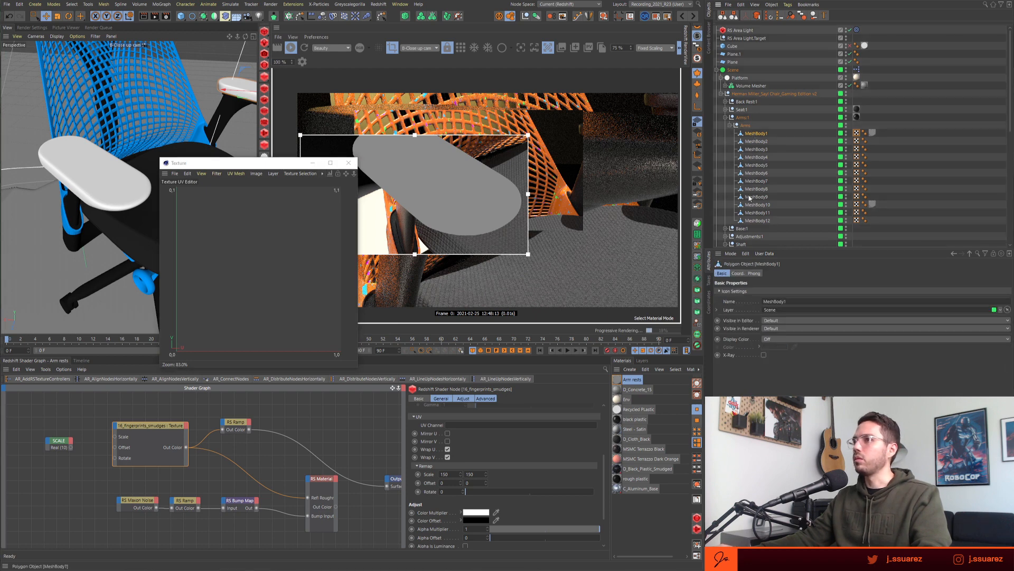
drag(358, 367, 347, 393)
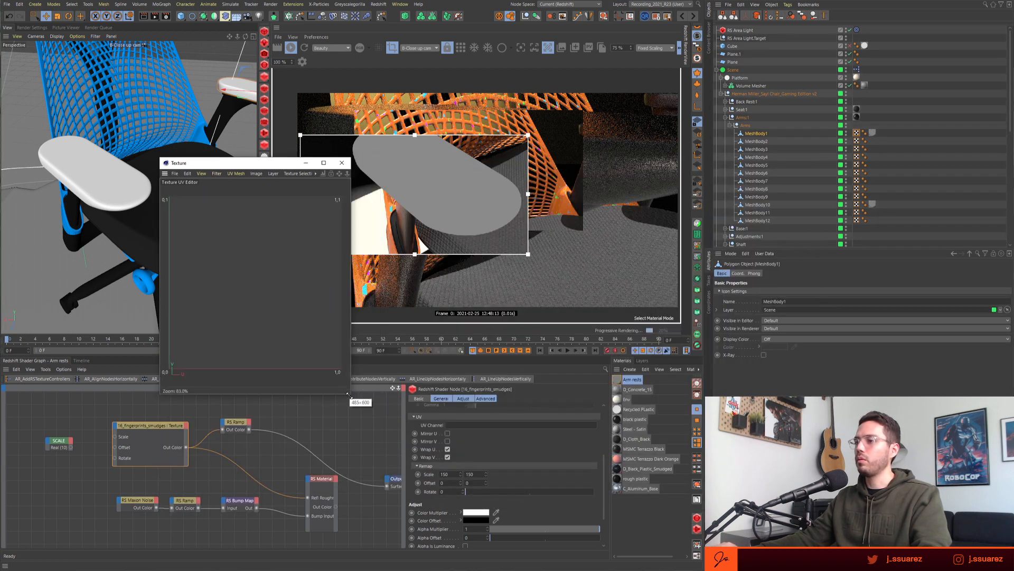
click(341, 163)
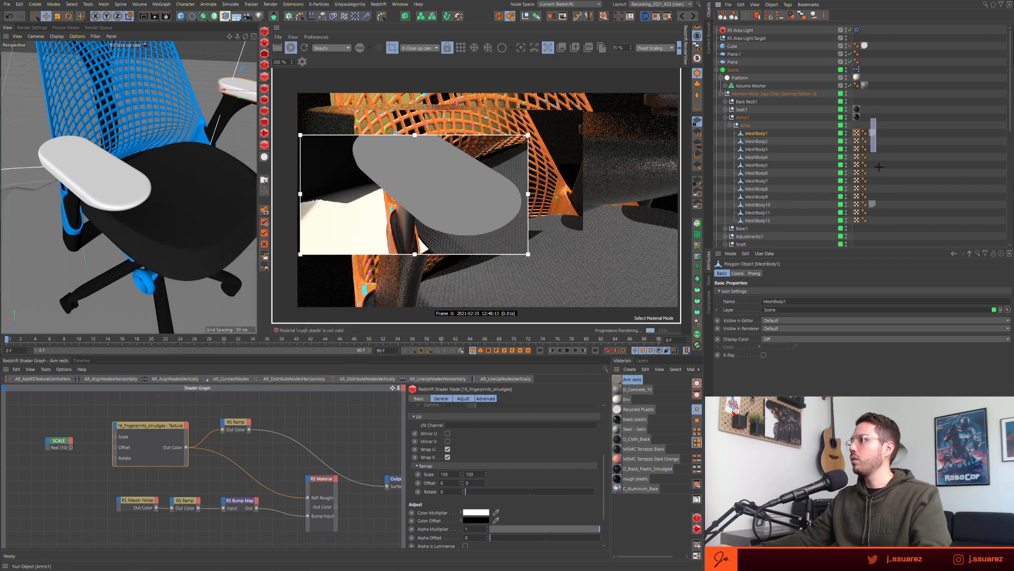
drag(879, 167, 885, 154)
- Add an RS TriPlanar node to the Arm rests shader graph
click(172, 416)
key(Tab)
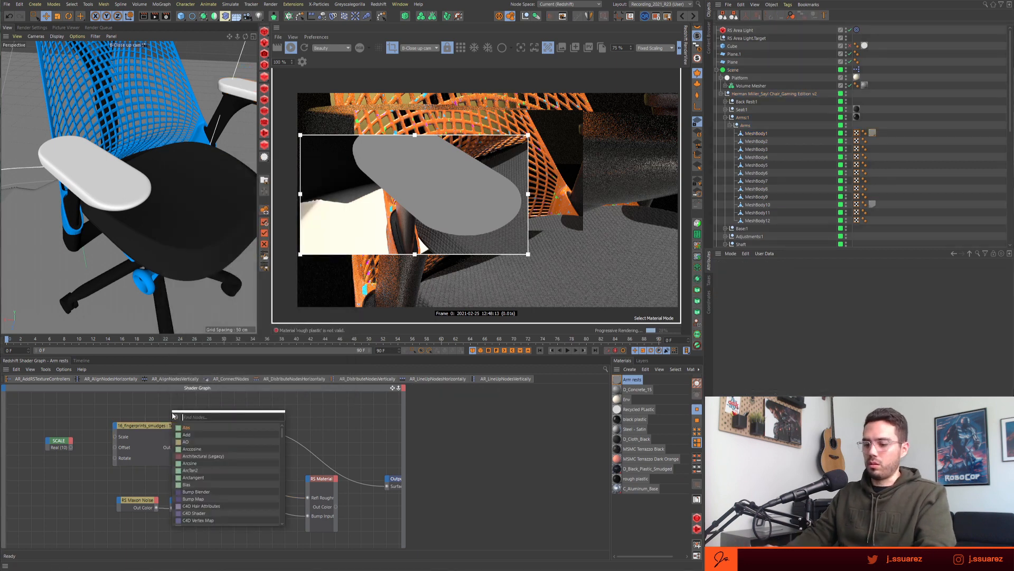
text(trin)
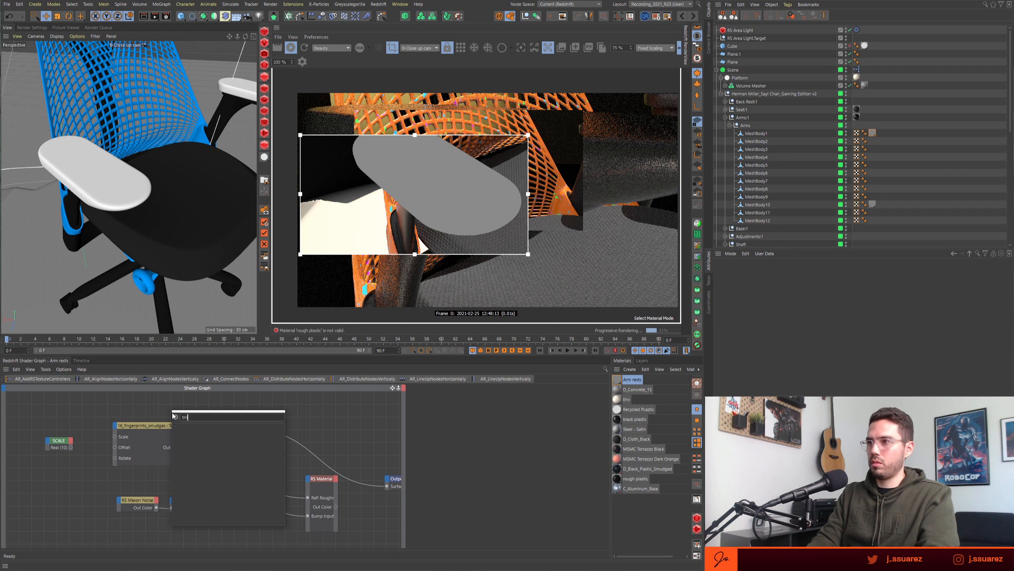
key(BackSpace)
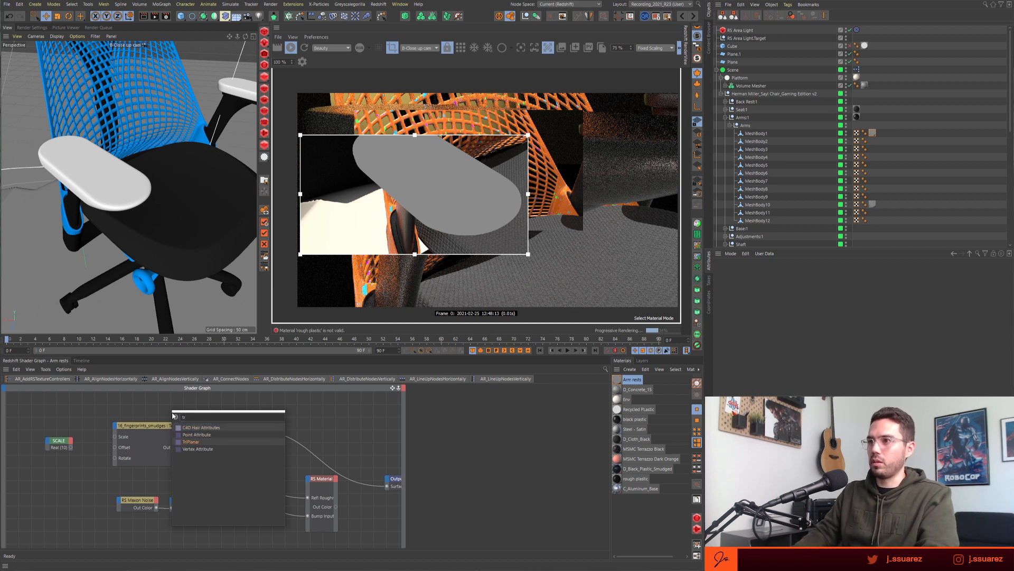
key(Down)
key(Down)
key(Return)
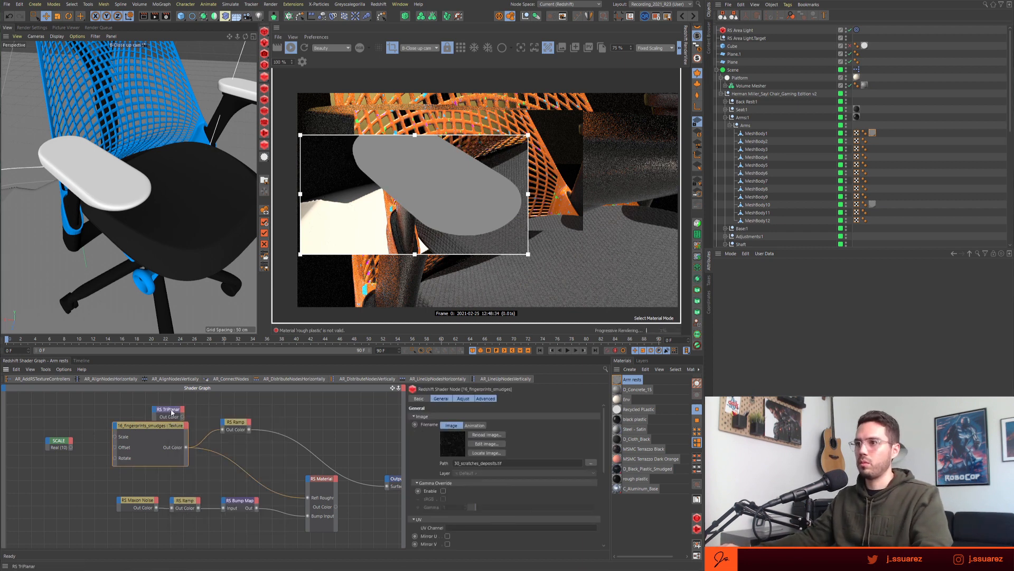
- Insert the TriPlanar between the scratches texture and its ramp, with the texture feeding the TriPlanar and the TriPlanar feeding the ramp's Input
mouse_move(173, 416)
mouse_down()
mouse_move(221, 413)
mouse_move(205, 413)
mouse_move(207, 406)
mouse_move(281, 430)
mouse_up()
click(248, 423)
mouse_move(198, 402)
mouse_down()
mouse_move(209, 436)
mouse_move(234, 436)
mouse_move(224, 436)
mouse_up()
drag(285, 431, 278, 434)
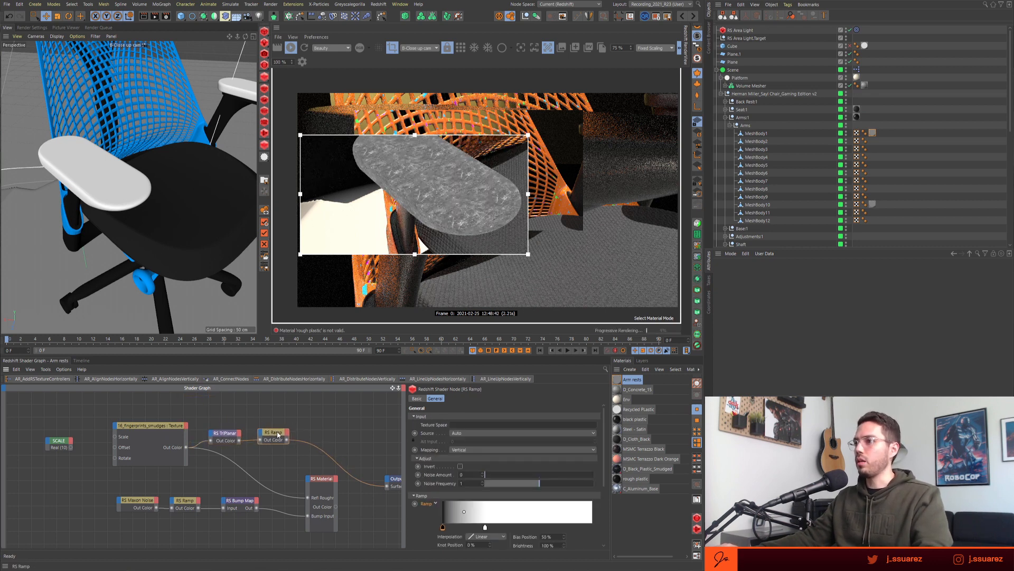
- Connect the SCALE constant to the fingerprints_smudges texture's Scale input, try a value of 1, and then set it to 10
click(856, 134)
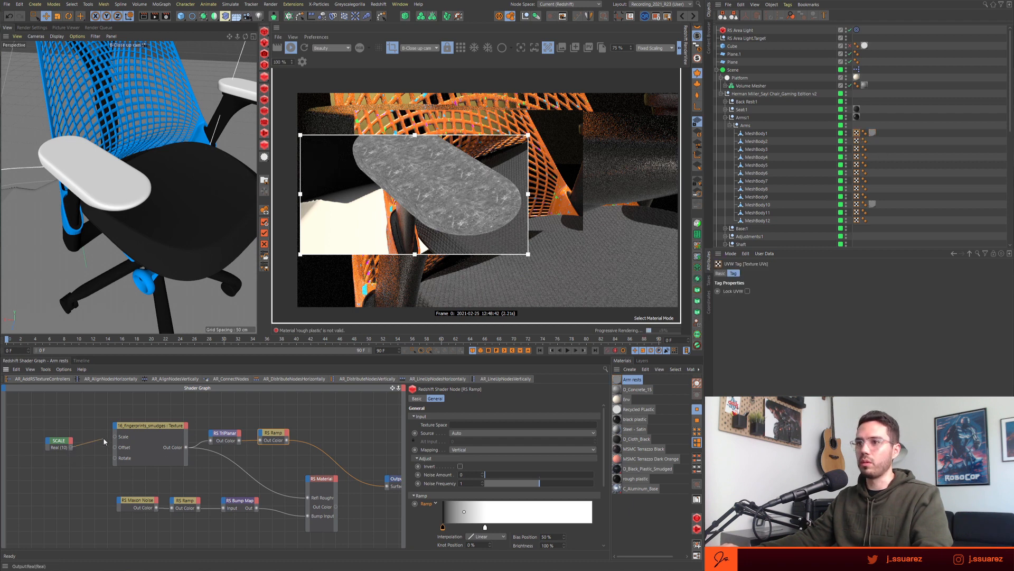
drag(115, 438, 116, 437)
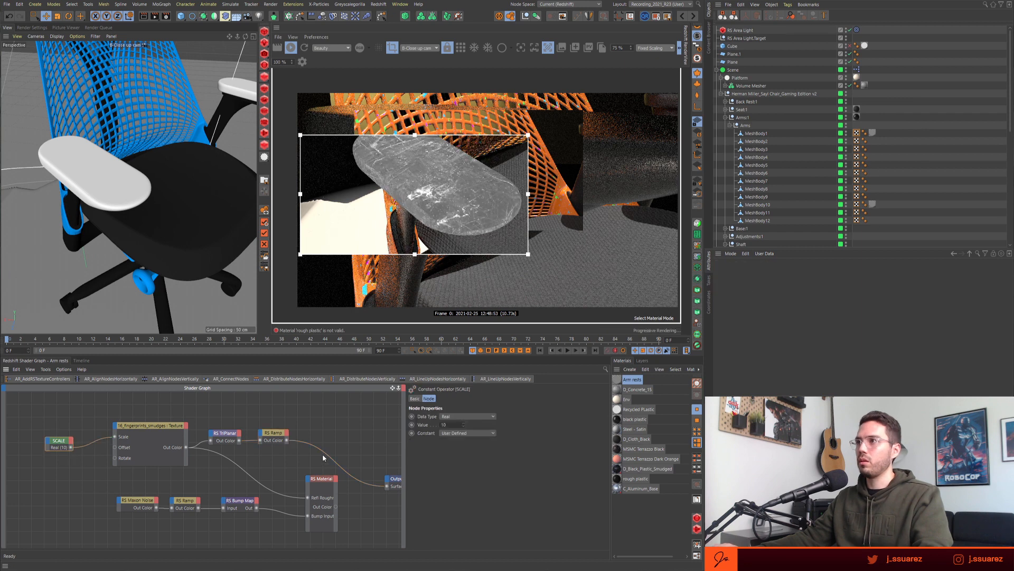
double_click(446, 425)
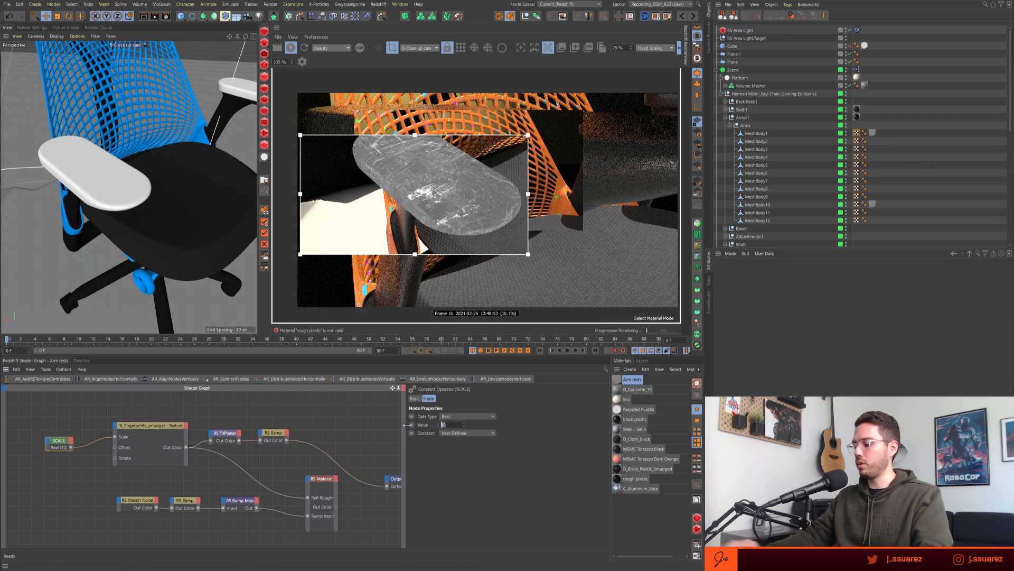
text(1)
key(Return)
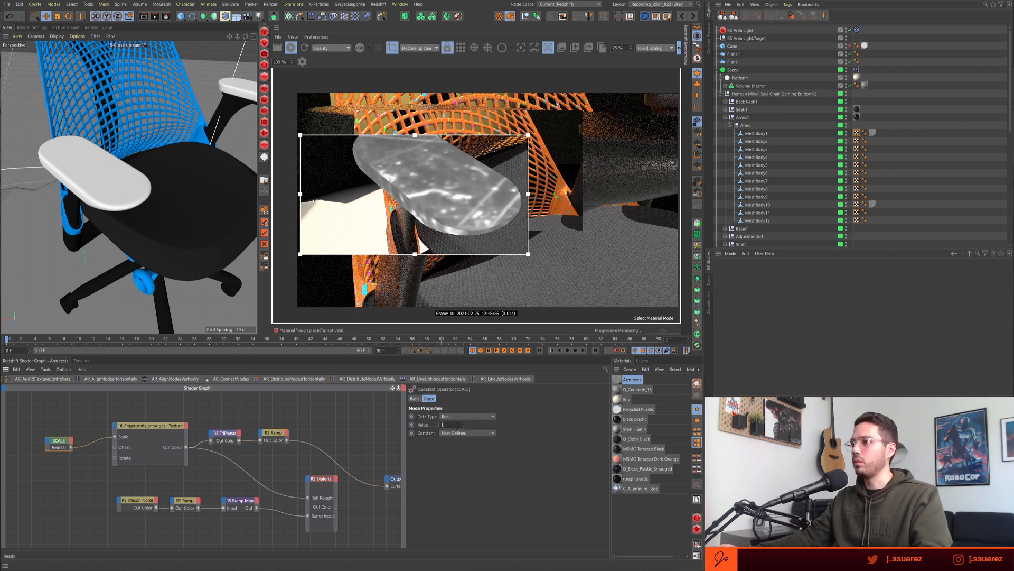
double_click(458, 425)
text(10)
key(Return)
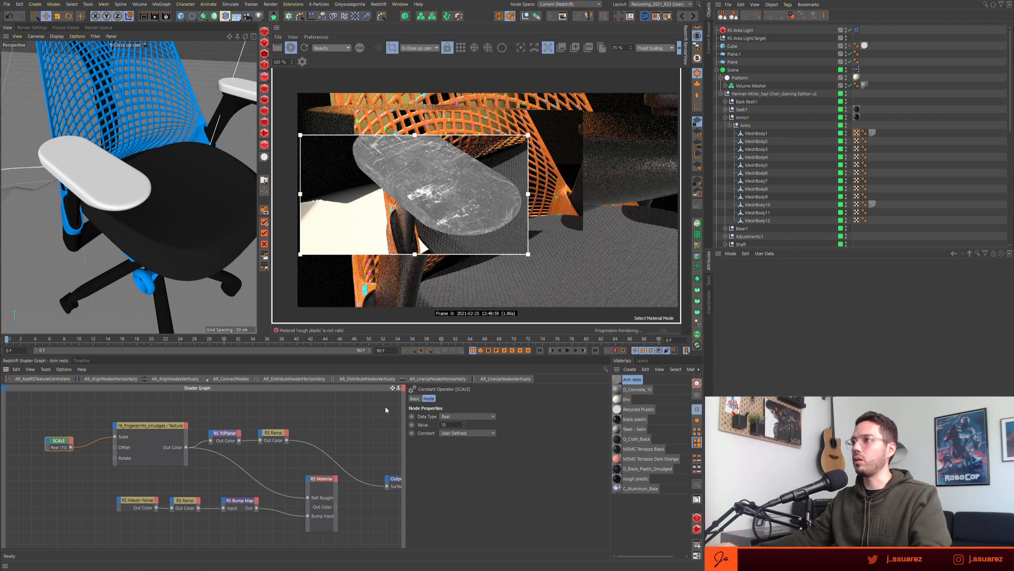
- Raise the contrast of the ramp after the TriPlanar by placing its black knot at about 6.9% and its white knot at about 65%
click(268, 435)
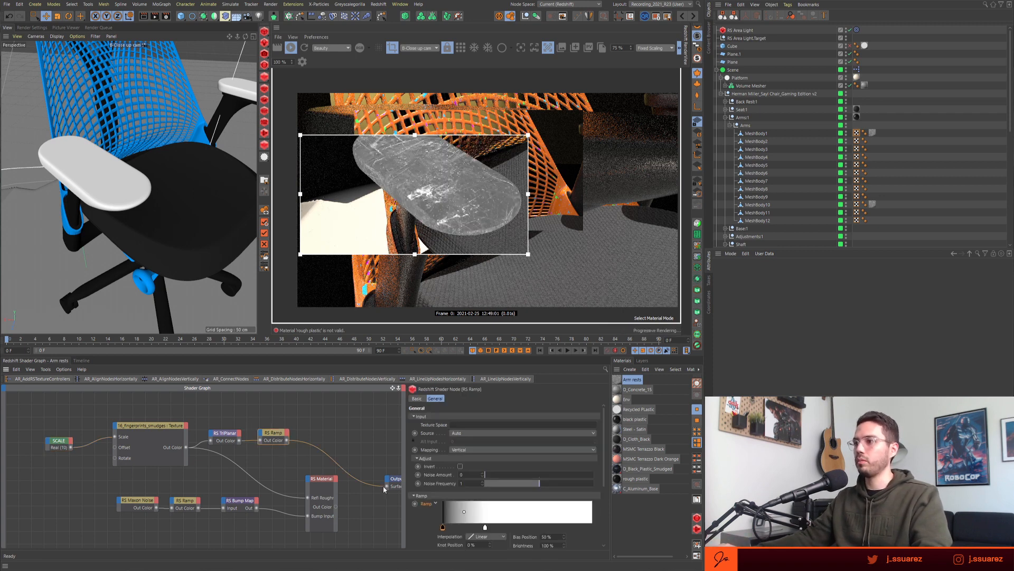
drag(486, 528, 563, 528)
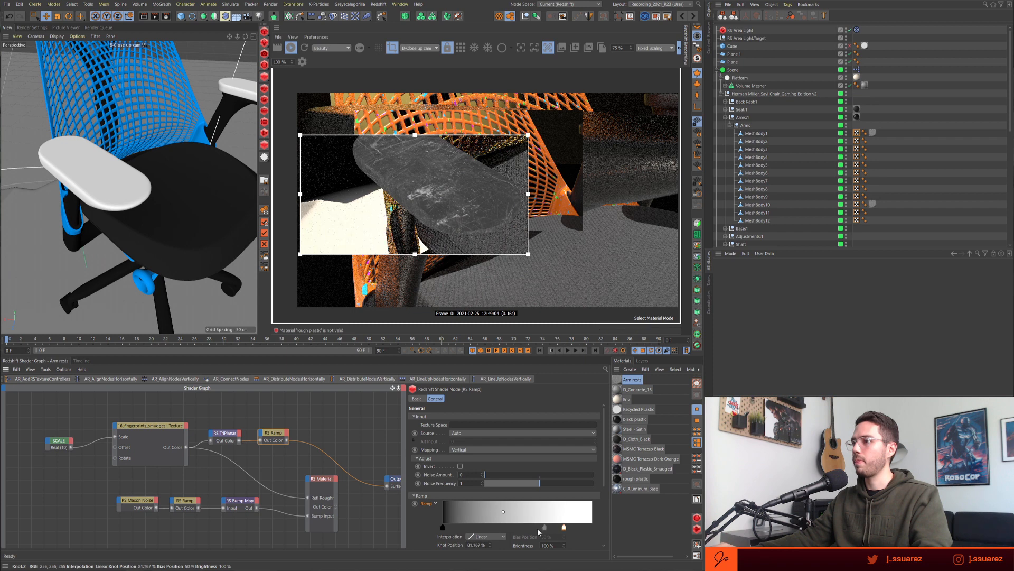
drag(443, 527, 452, 528)
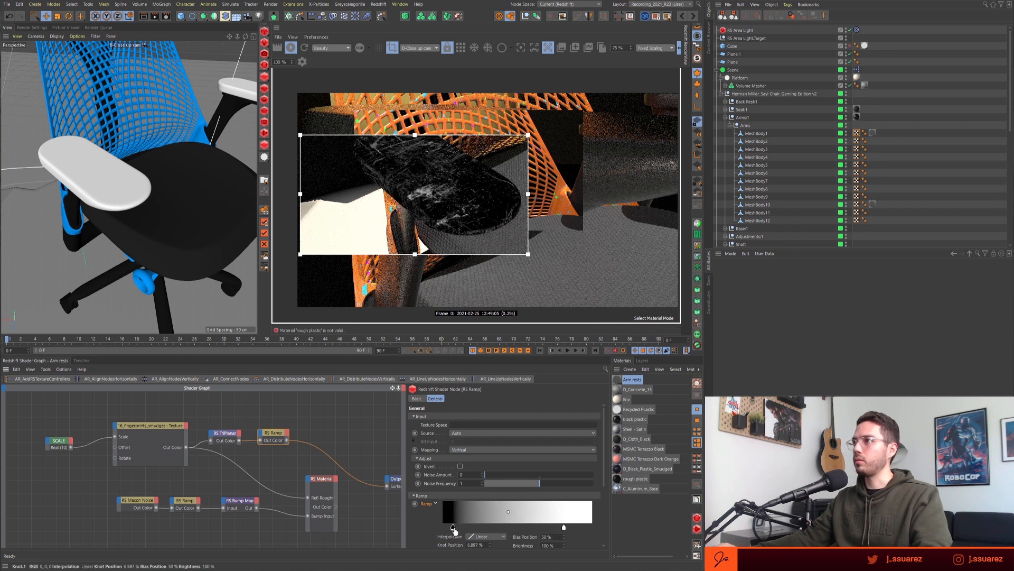
drag(564, 528, 540, 528)
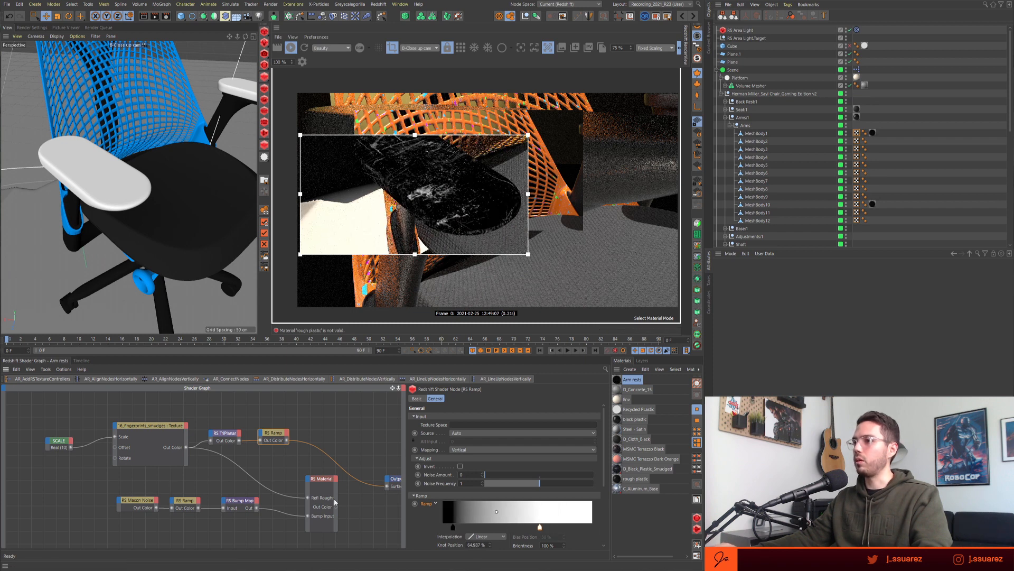
- Connect the TriPlanar's ramp to the RS Material's Refl Roughness and route the material's Out Color to the Output's Surface
drag(310, 484, 310, 483)
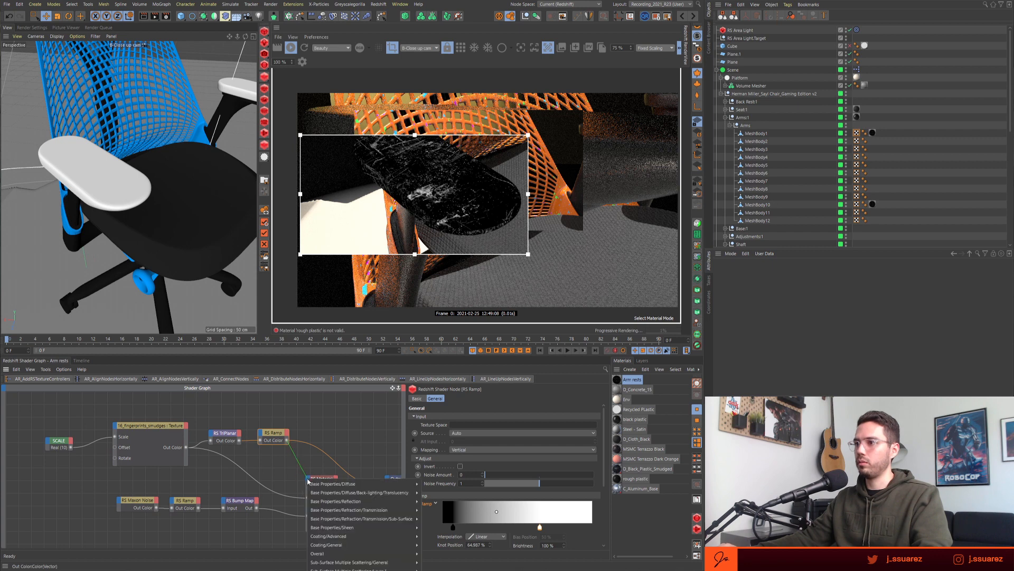
mouse_move(363, 504)
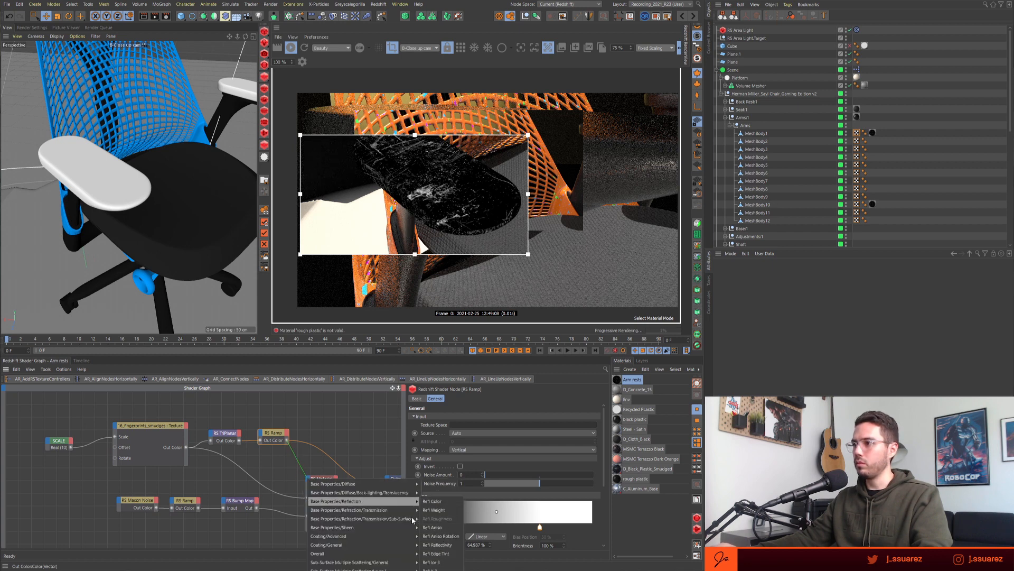
click(293, 482)
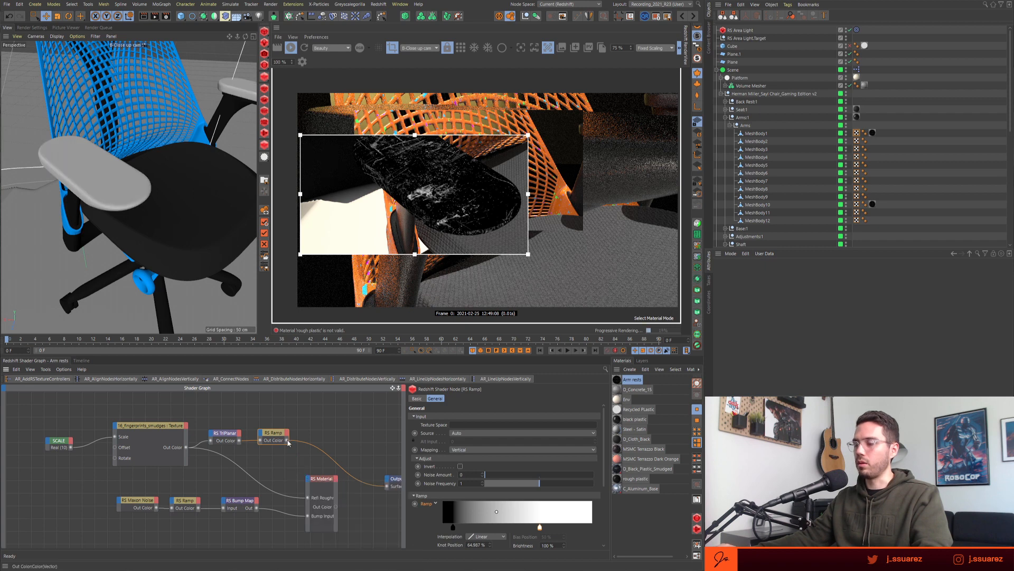
drag(312, 498, 355, 493)
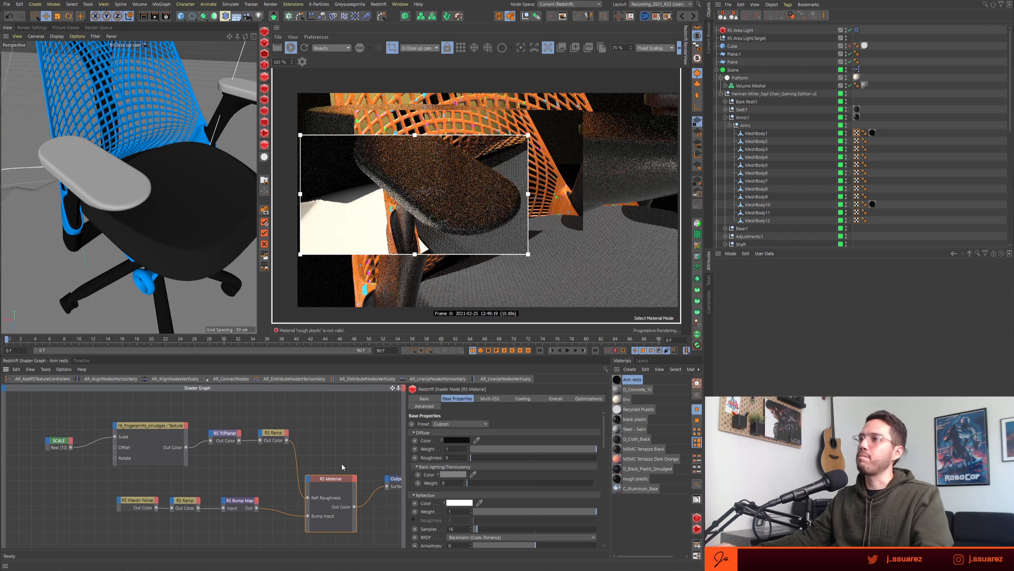
- Try a much lower Height Scale on the bump map, and then set the bump ramp's end knot to a V of 1%
drag(215, 487, 261, 521)
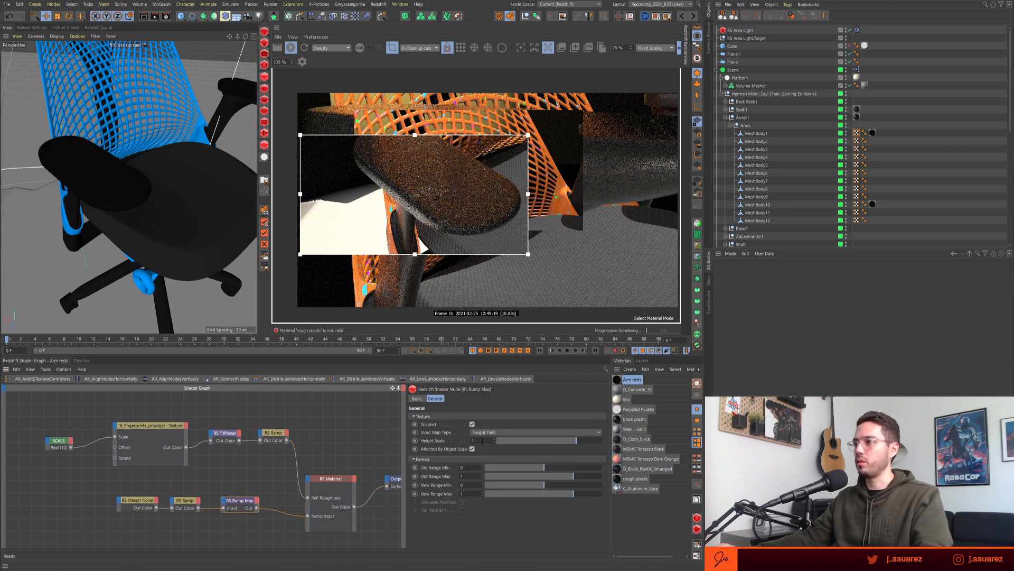
key(Return)
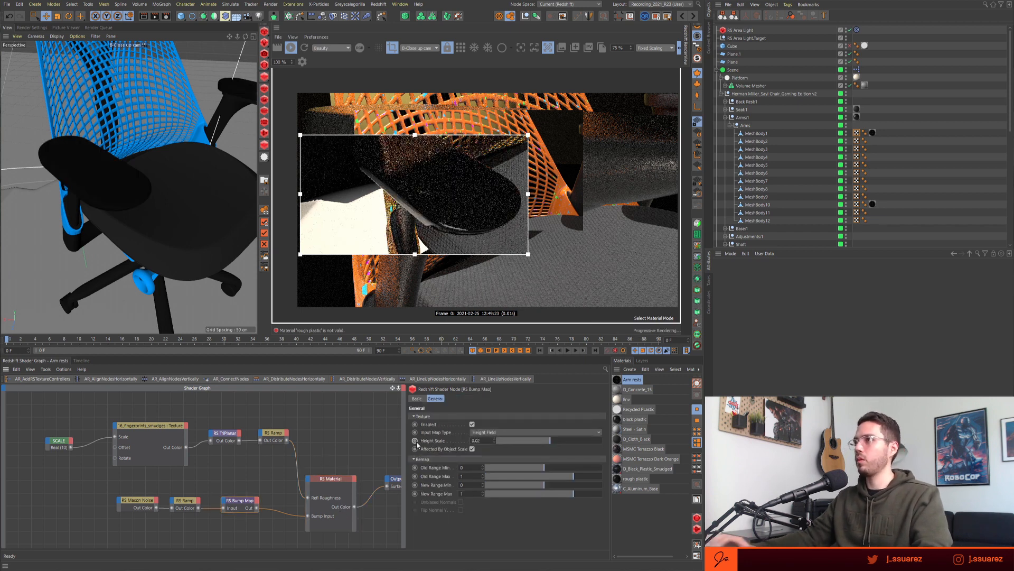
click(185, 501)
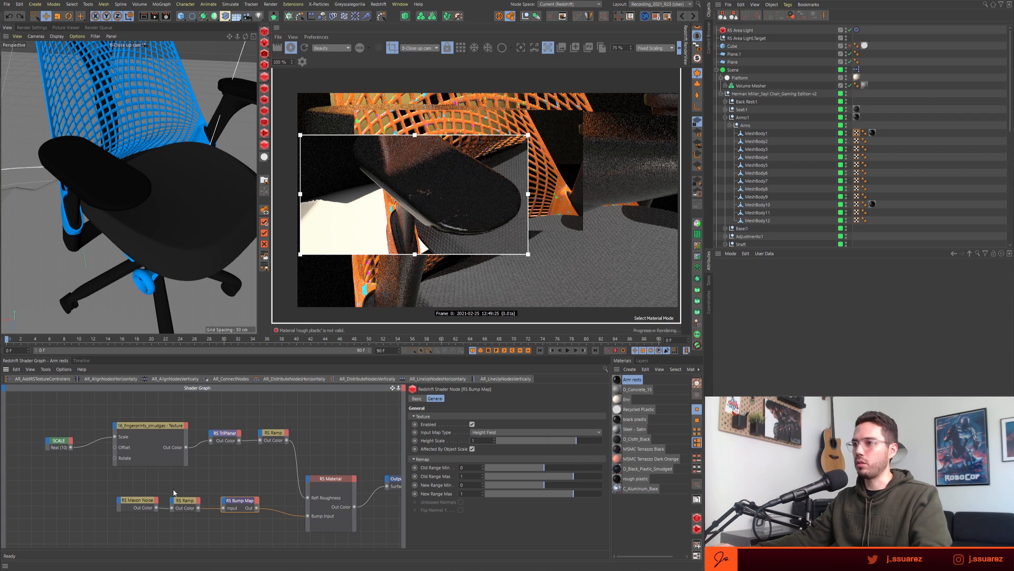
scroll(426, 475, down, 3)
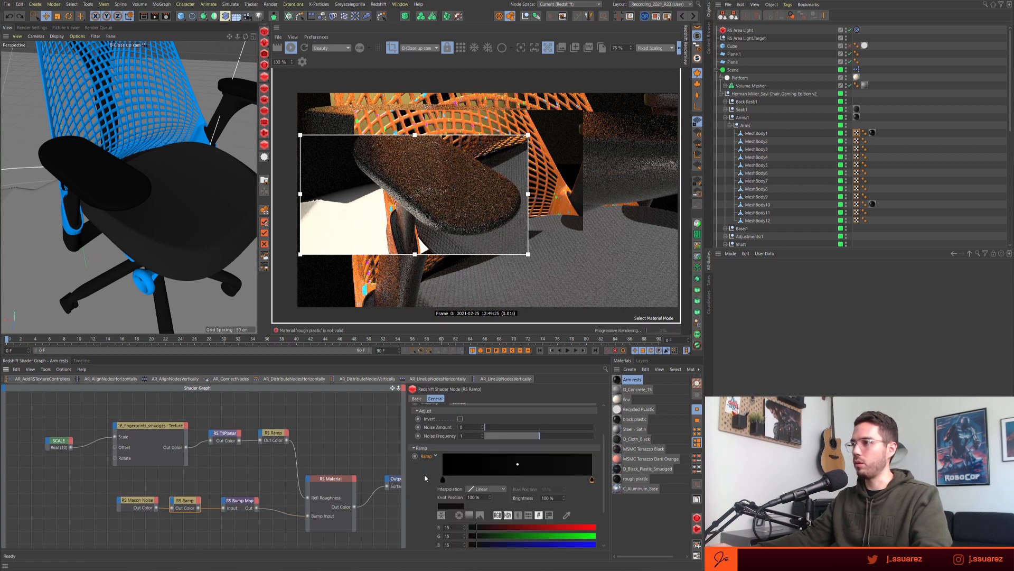
text(1)
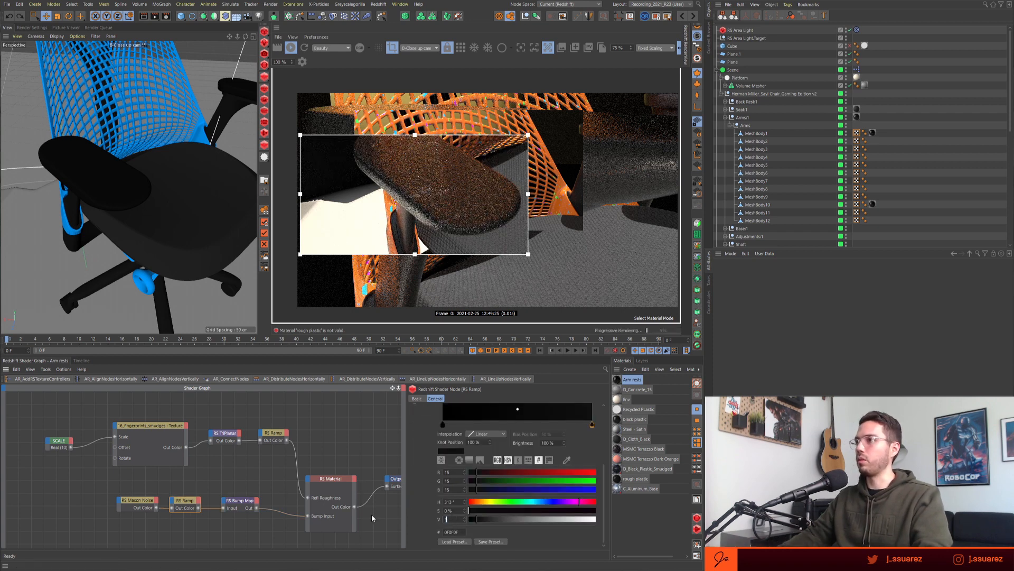
key(Return)
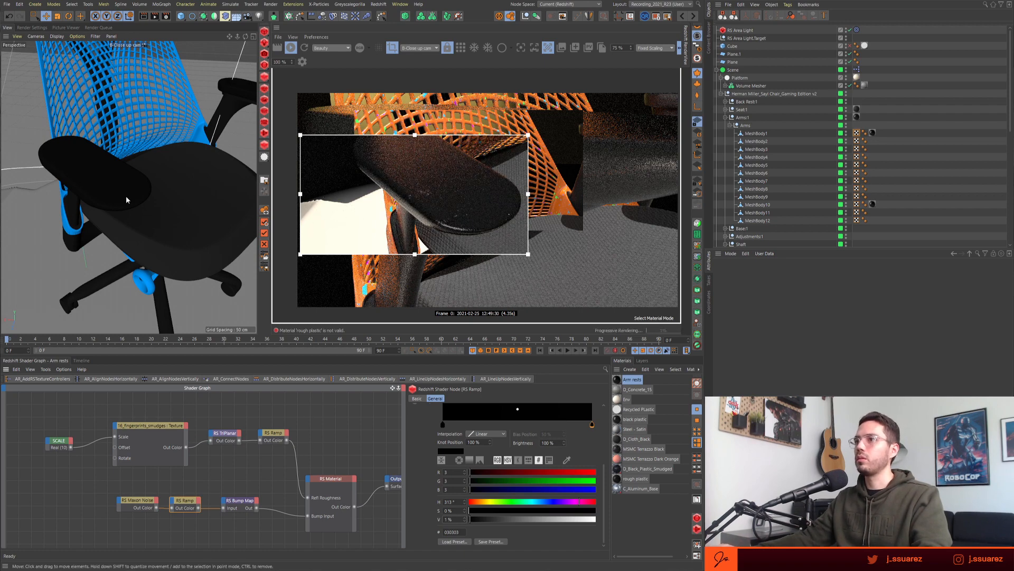
- Move the roughness ramp's white knot to about 51.5% and disconnect the bump map from the RS Material's Bump Input
alt+drag(141, 177, 119, 200)
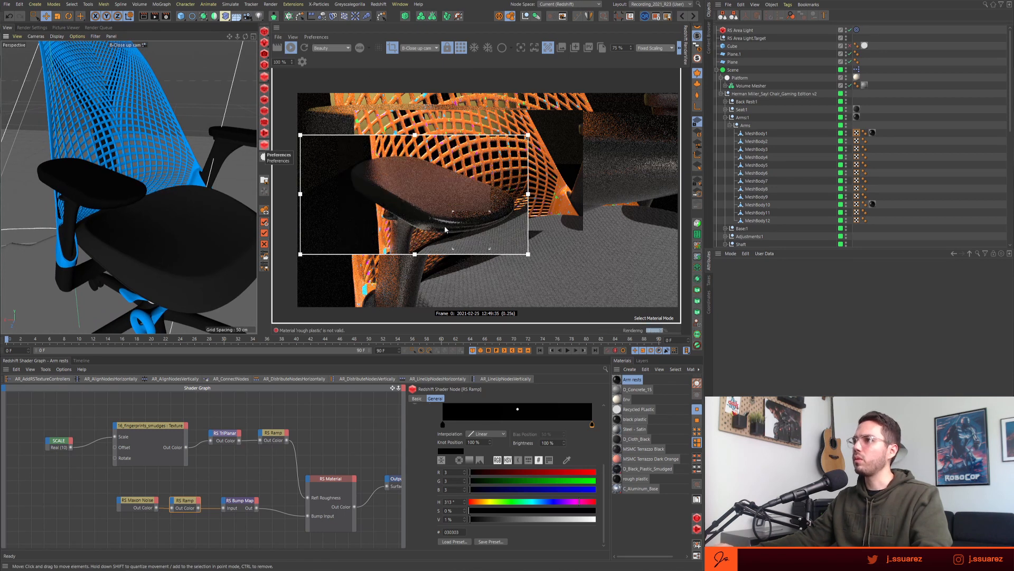
click(273, 433)
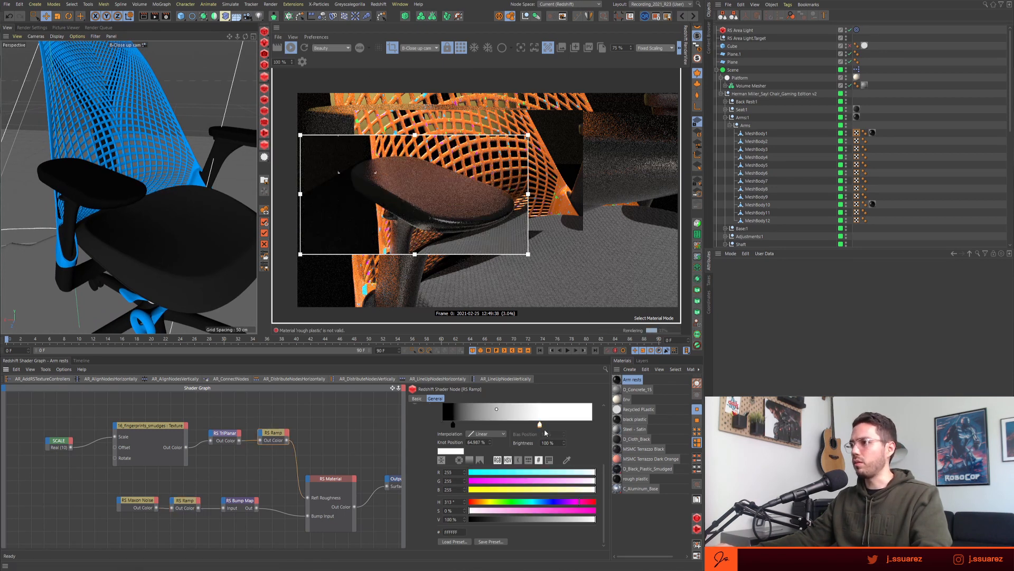
drag(540, 426, 520, 427)
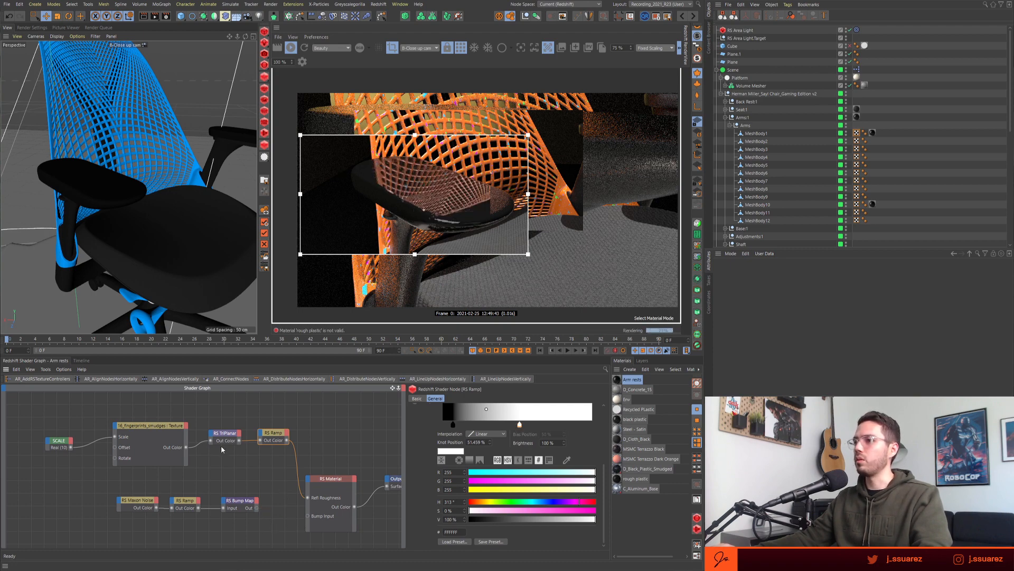
- Preview the roughness ramp through the Output, set its black knot to about 4.2% and gray RGB 82, and reconnect the RS Material to the Output
drag(287, 440, 387, 486)
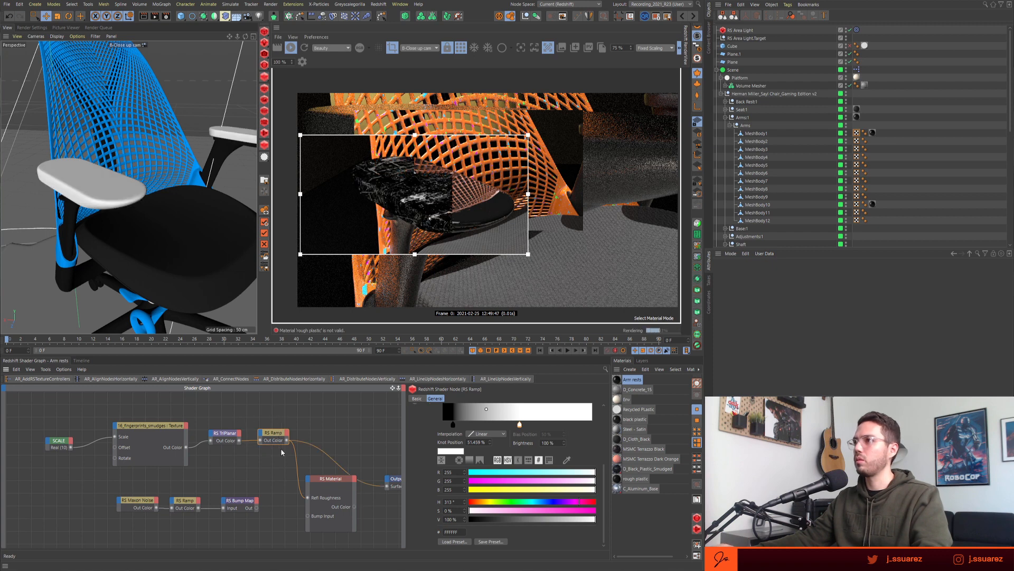
drag(453, 424, 449, 424)
drag(502, 518, 521, 519)
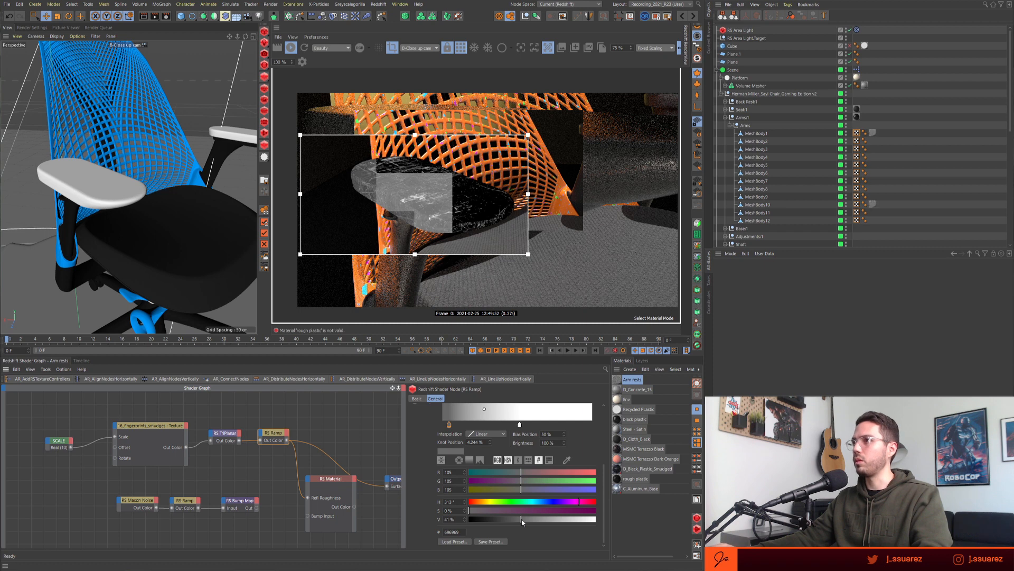
drag(354, 506, 387, 485)
click(327, 506)
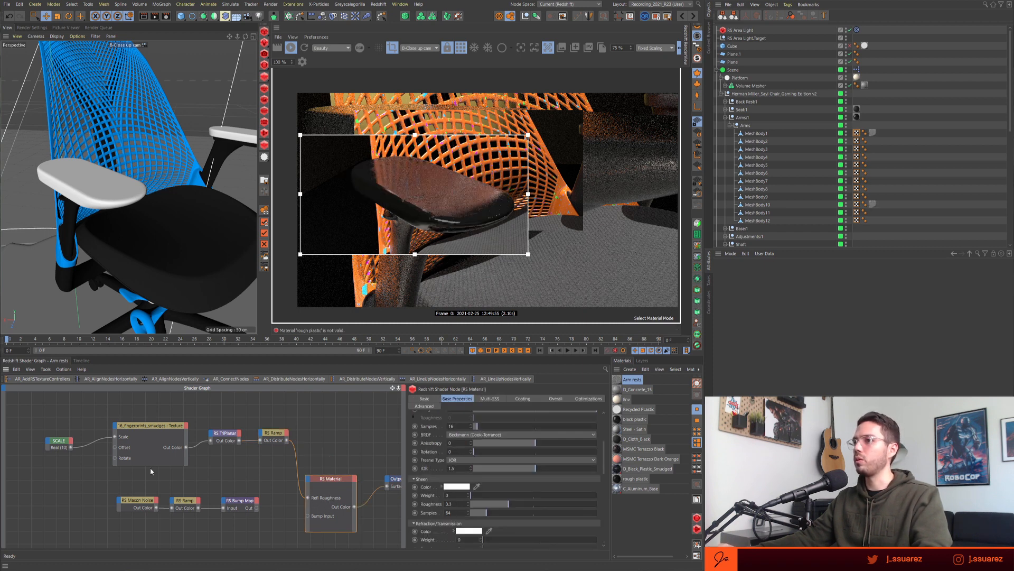
- Set the SCALE constant feeding the fingerprints_smudges texture to 15
click(59, 440)
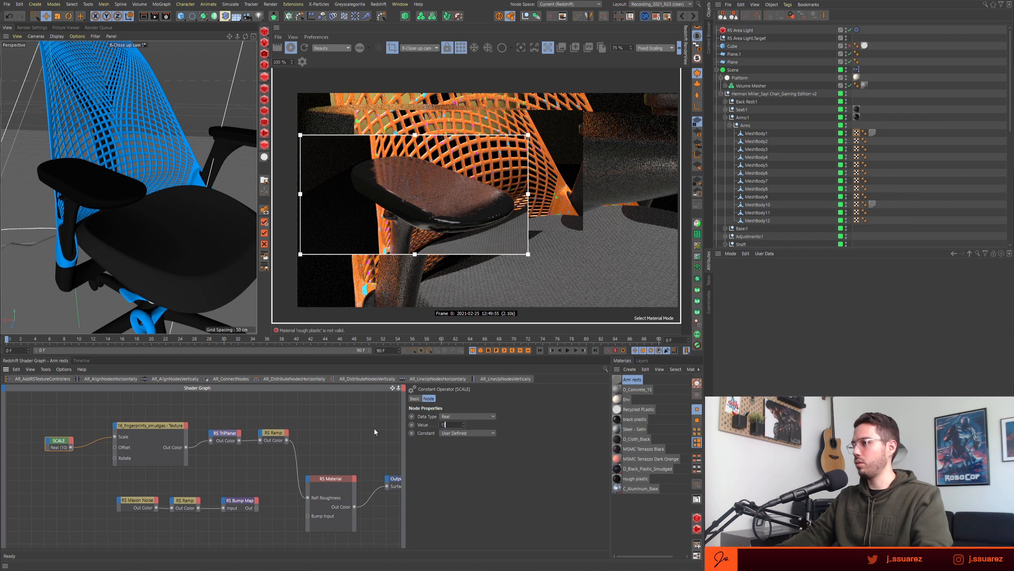
text(5)
key(Return)
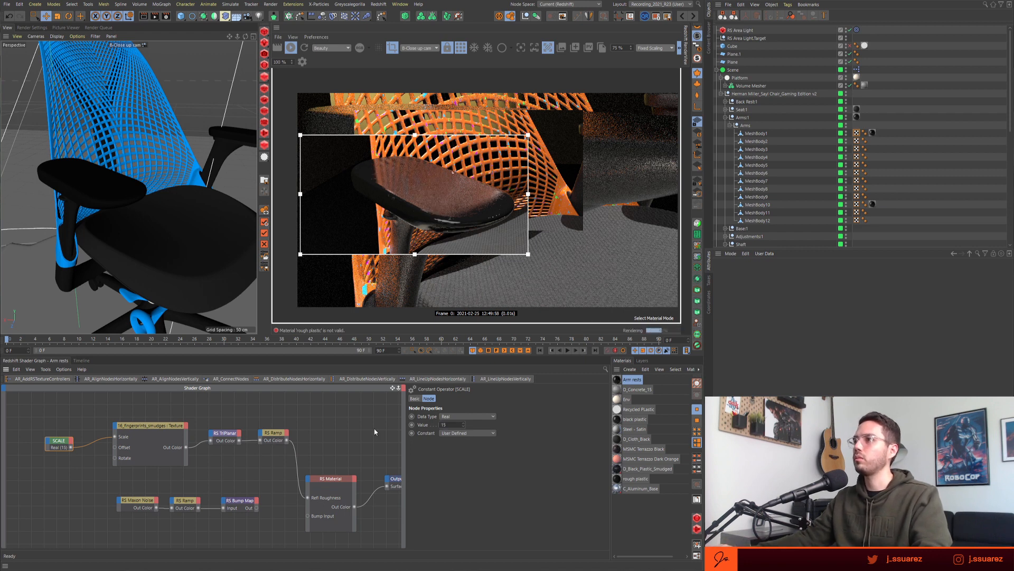
- Soften the roughness ramp by setting its dark knot's V to 28% and its light knot's V to 69%
alt+drag(127, 198, 149, 221)
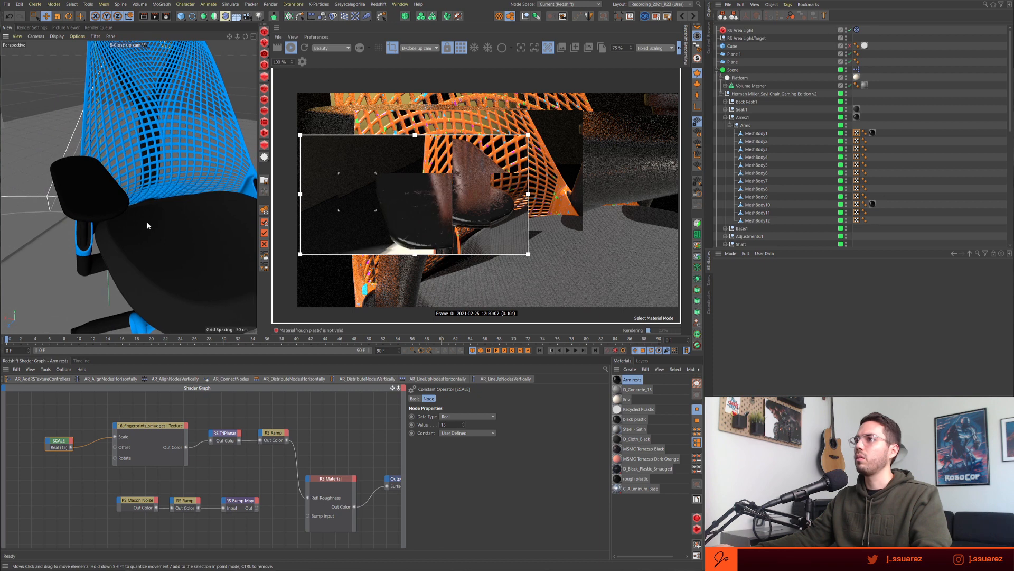
click(272, 433)
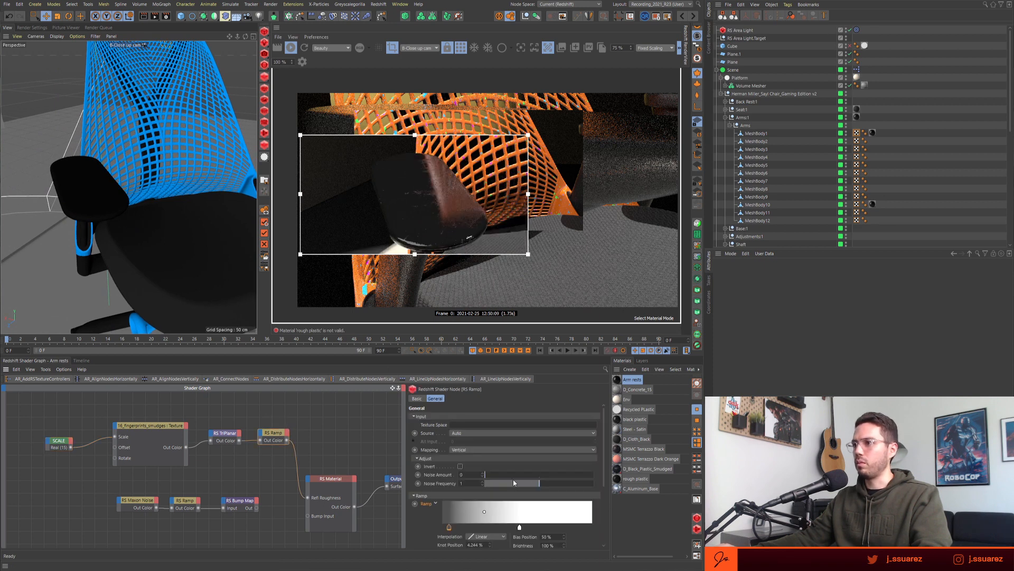
scroll(412, 459, down, 2)
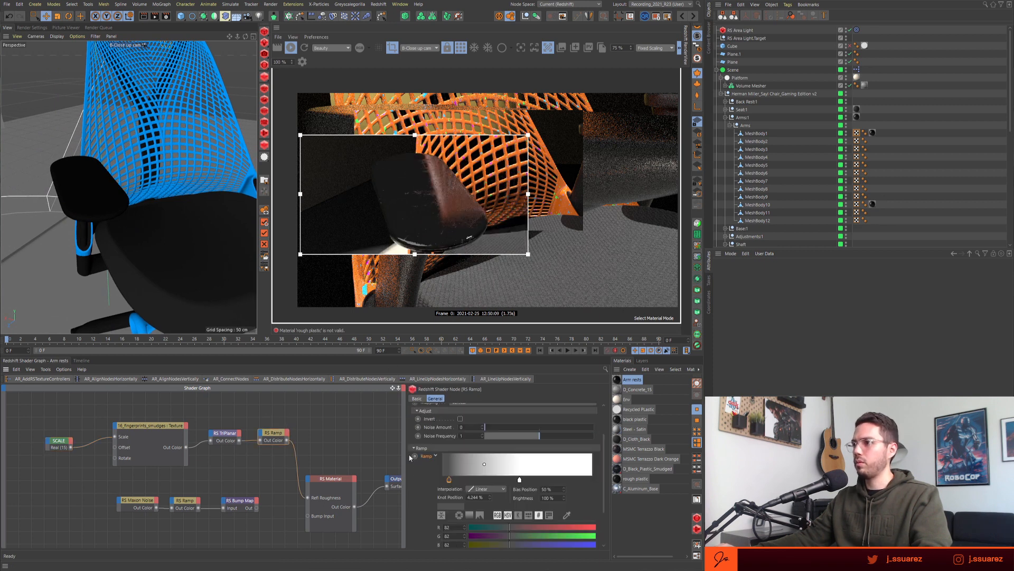
click(520, 479)
scroll(418, 480, down, 2)
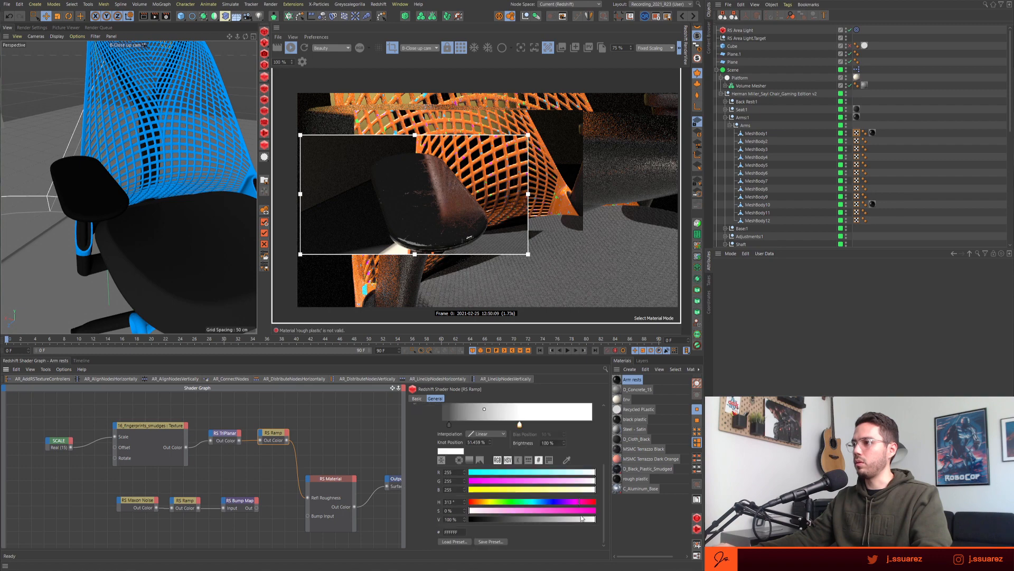
drag(582, 519, 548, 524)
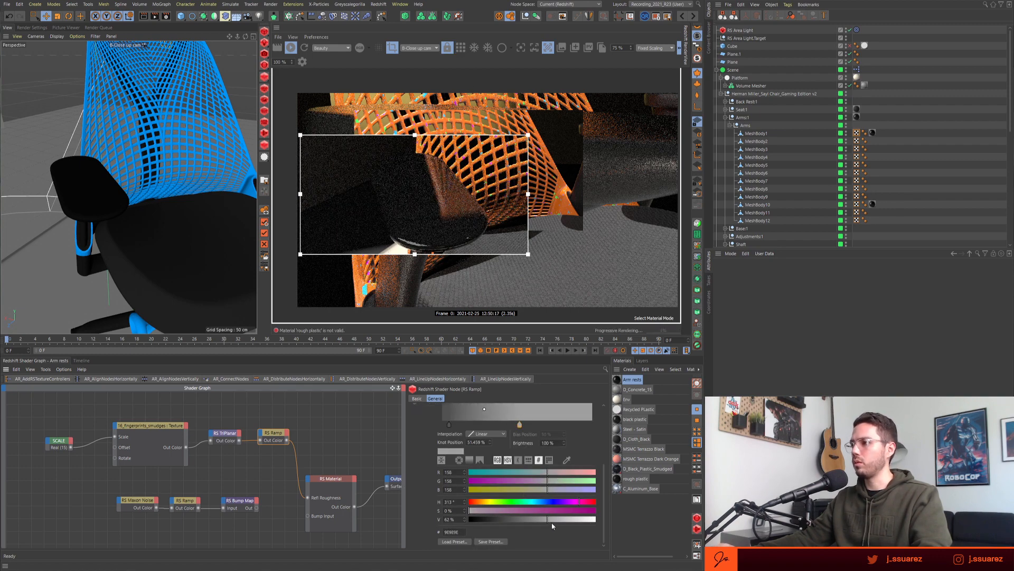
drag(550, 524, 567, 522)
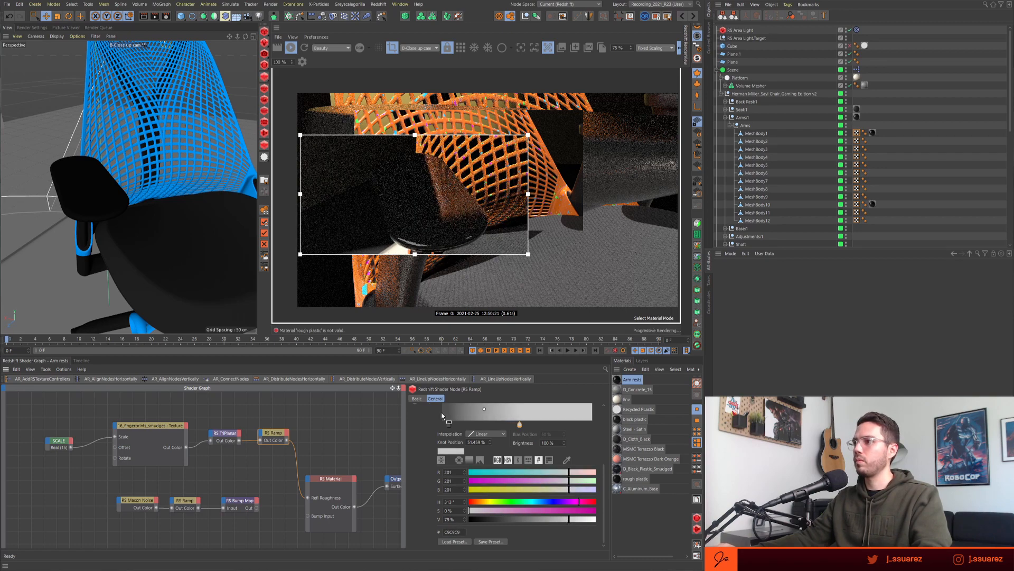
click(449, 425)
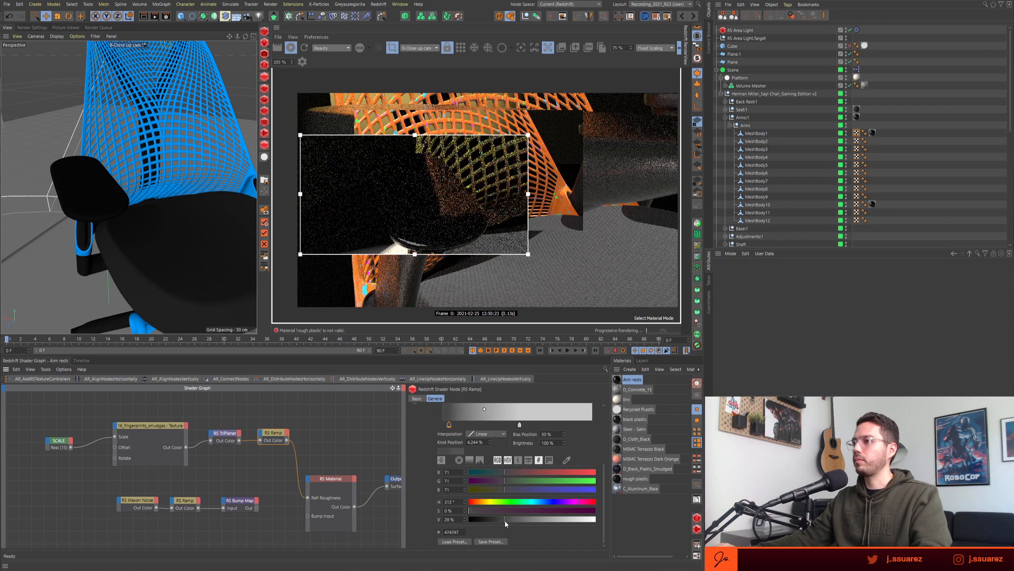
click(519, 425)
drag(563, 521, 557, 522)
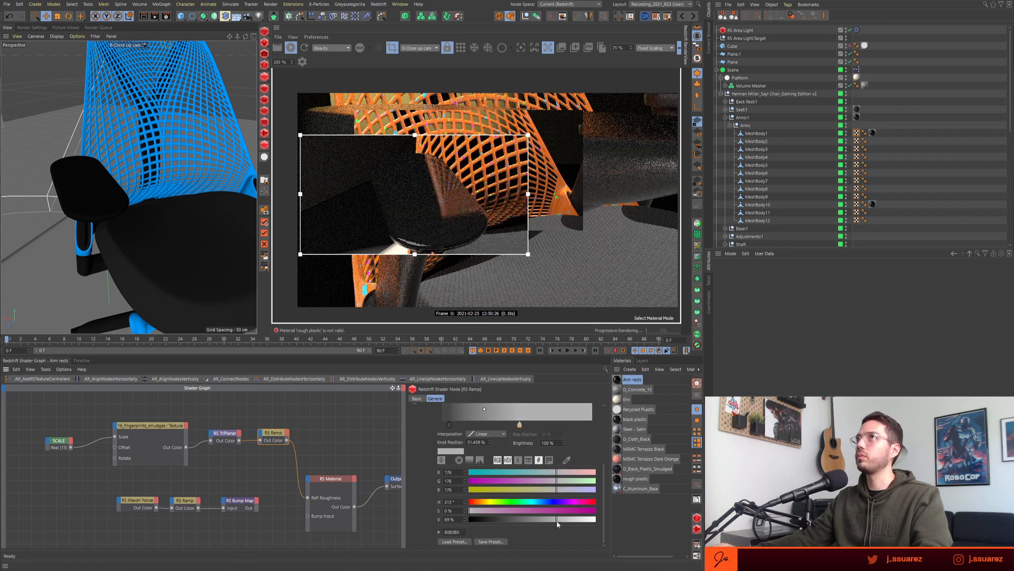
- Reconnect the bump map to the RS Material's Bump Input and set the bump ramp's end knot to V 3%
click(338, 477)
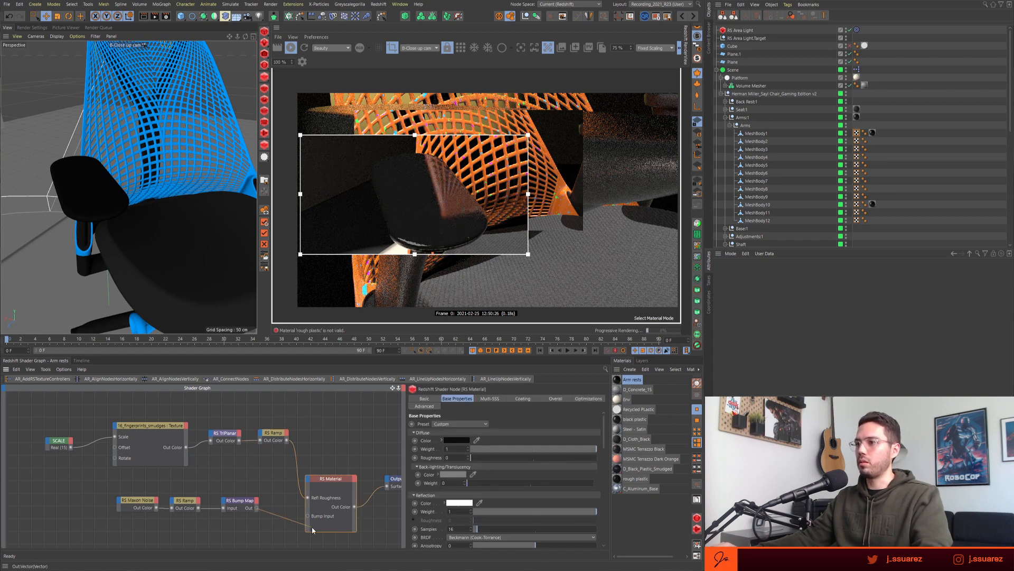
drag(309, 519, 308, 516)
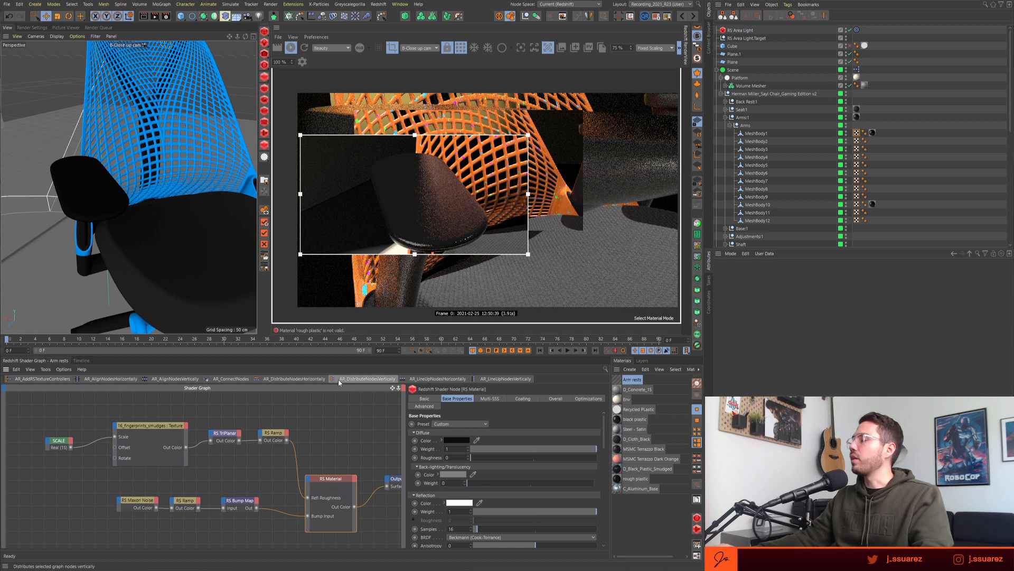
click(185, 500)
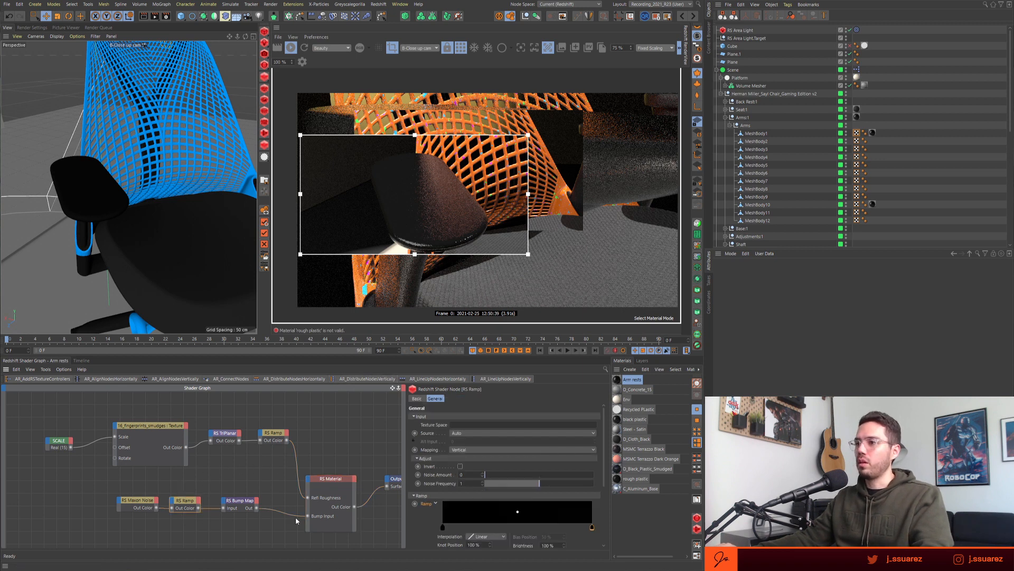
click(593, 527)
scroll(593, 527, down, 3)
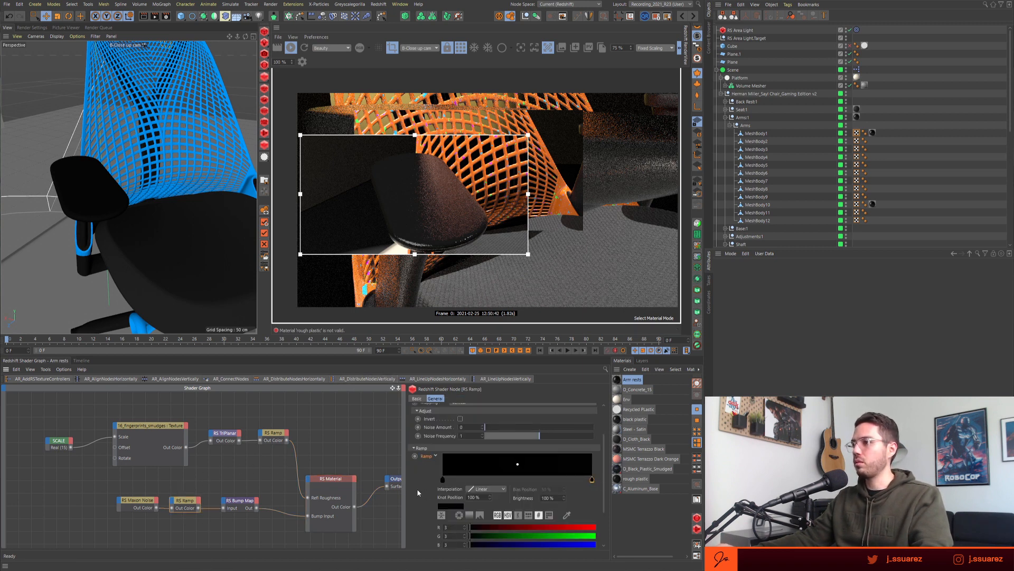
scroll(420, 486, down, 3)
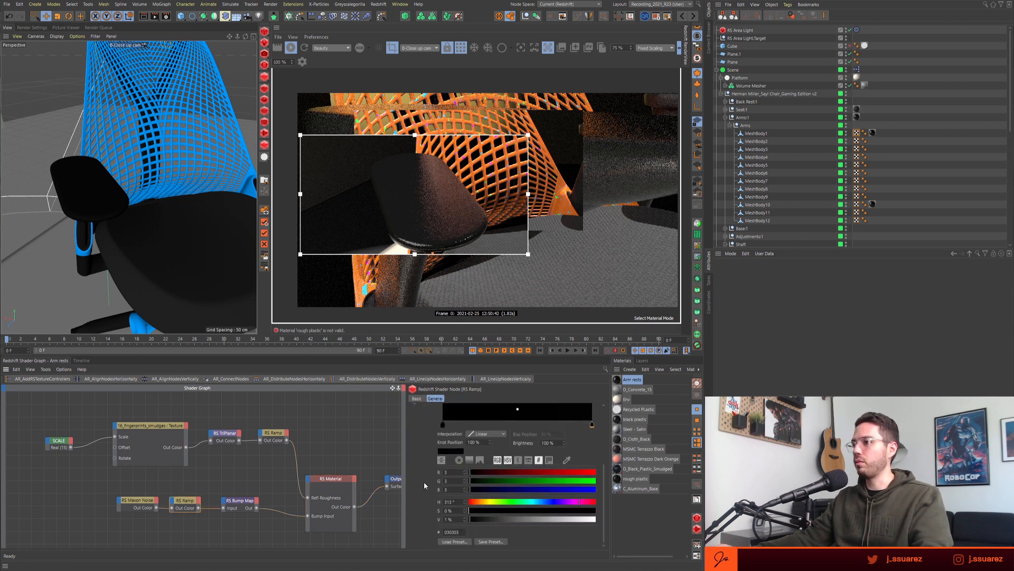
click(465, 520)
click(465, 520)
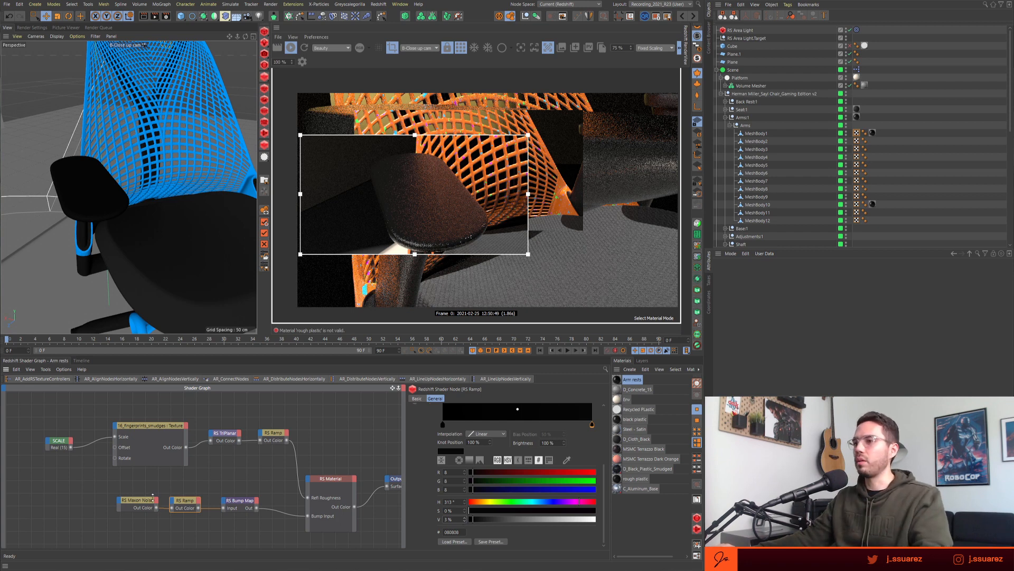
- Widen the node attributes area and shift the RS Maxon Noise, RS Ramp and RS Bump Map nodes slightly lower in the graph
drag(137, 521, 138, 521)
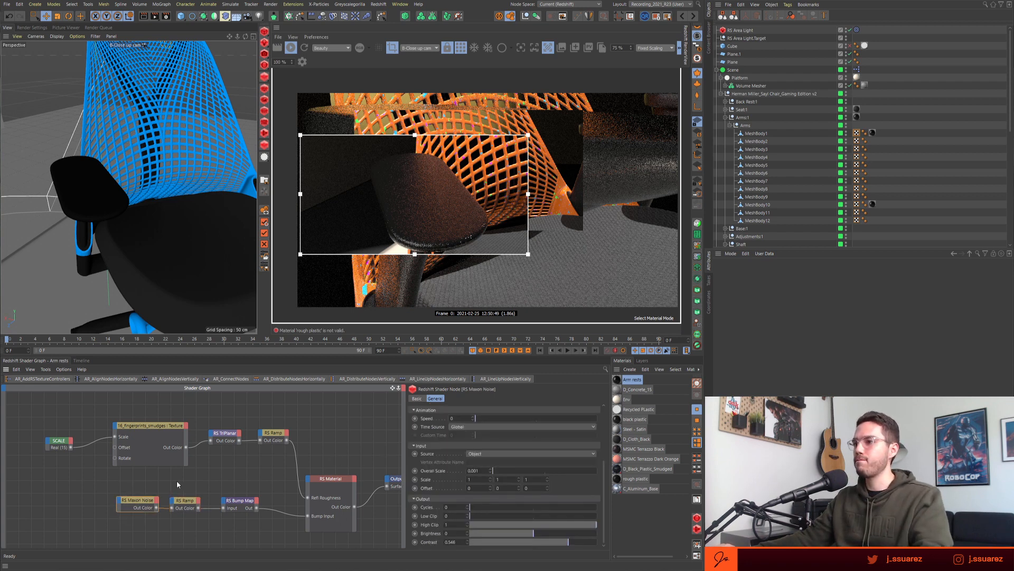
click(185, 501)
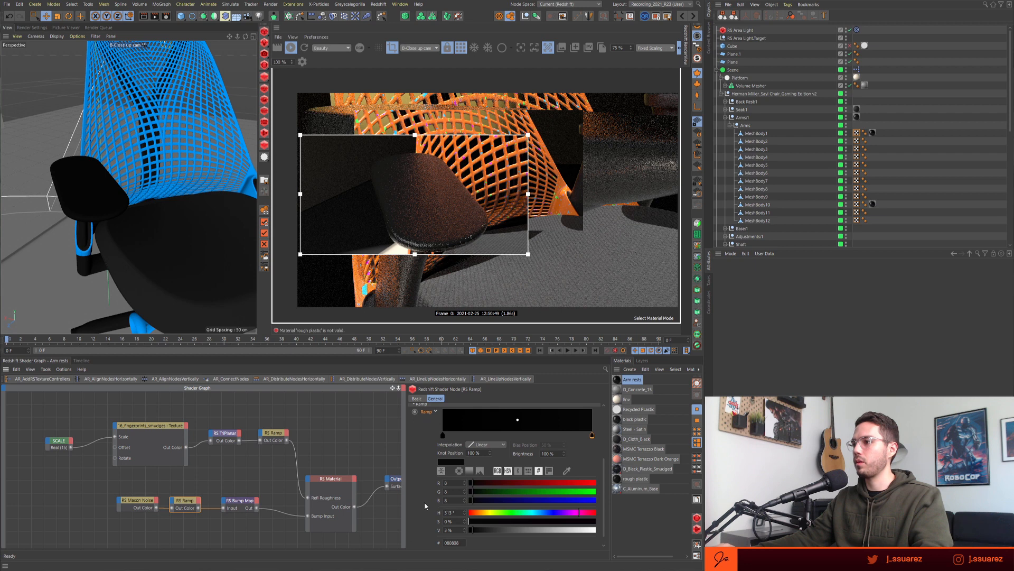
scroll(425, 504, down, 1)
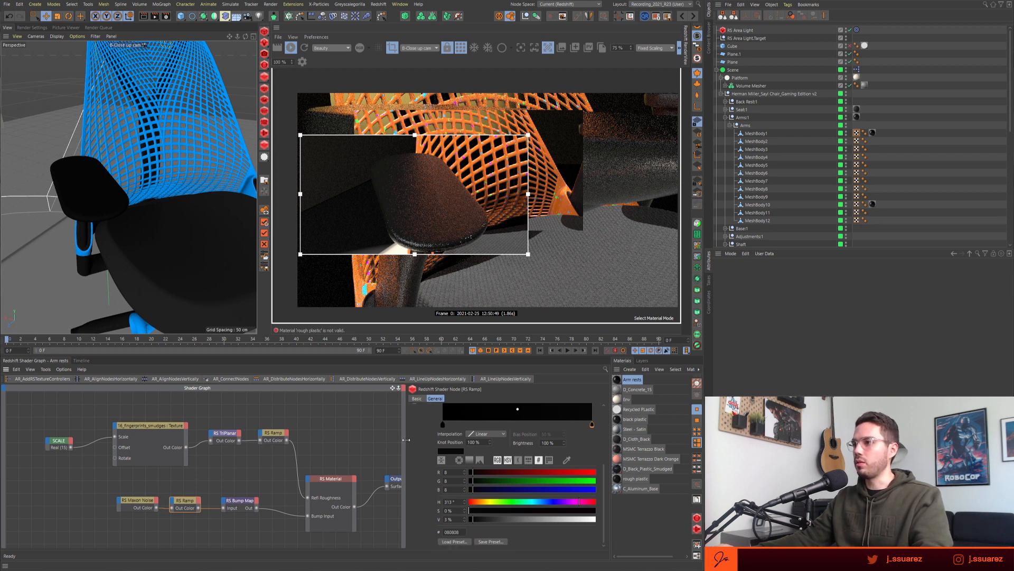
drag(407, 440, 386, 445)
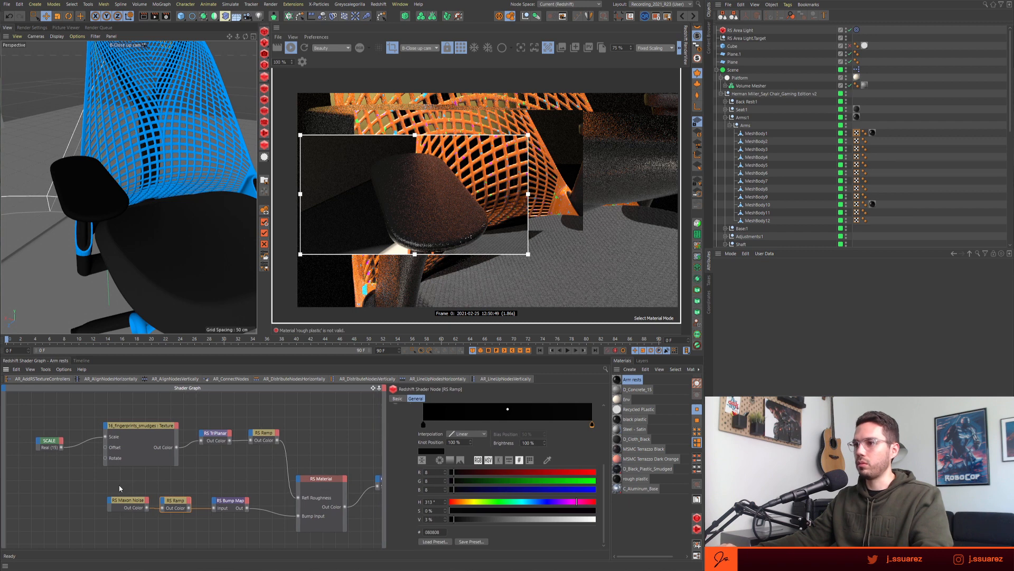
drag(119, 484, 231, 516)
click(231, 503)
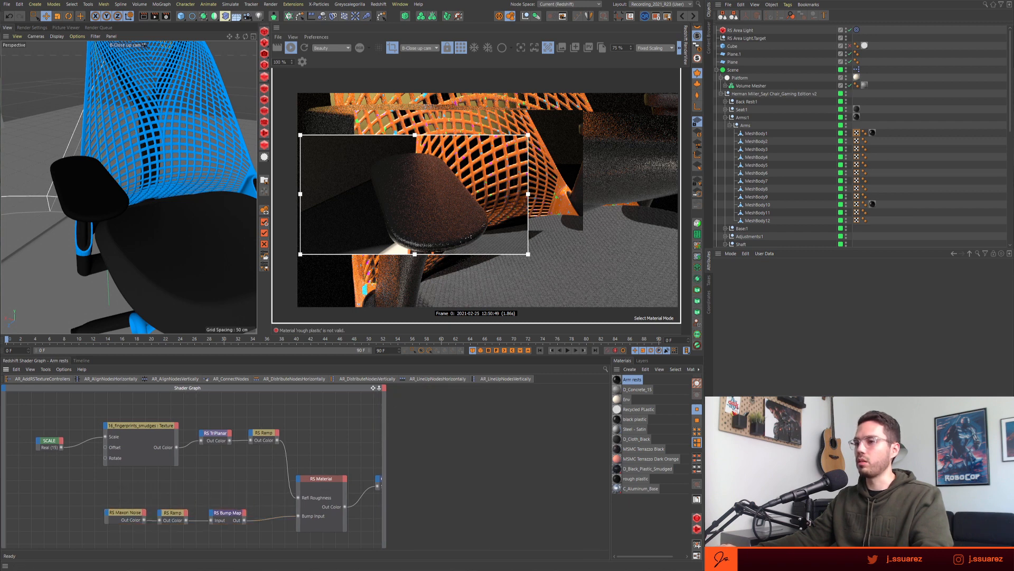
middle_drag(250, 511, 247, 485)
click(169, 487)
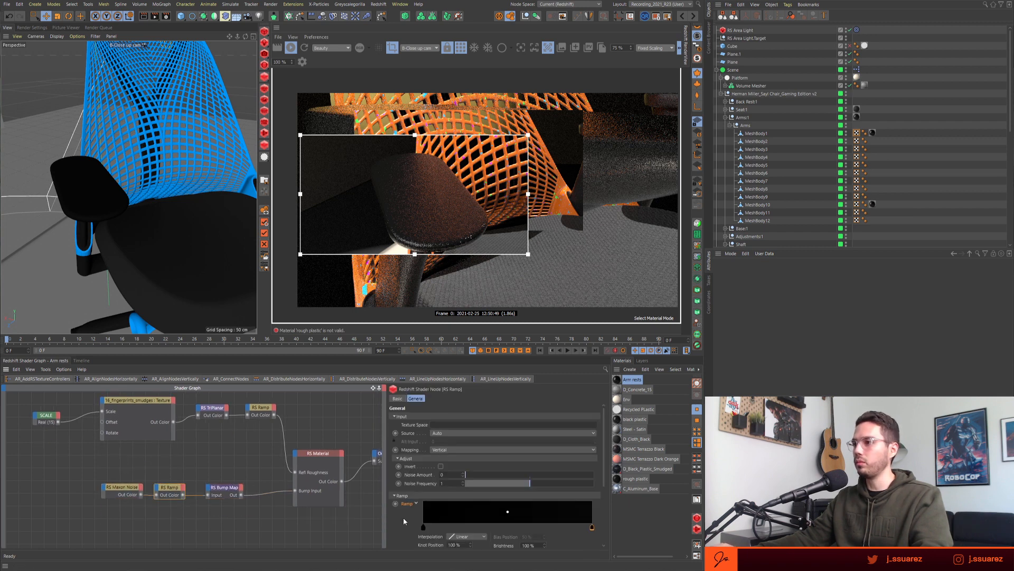
scroll(404, 516, down, 5)
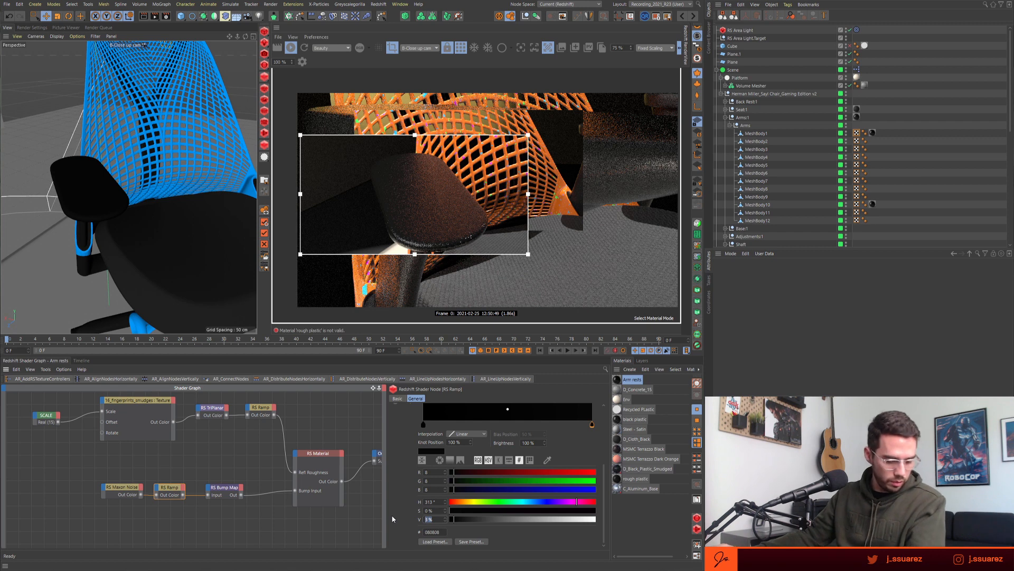
click(317, 463)
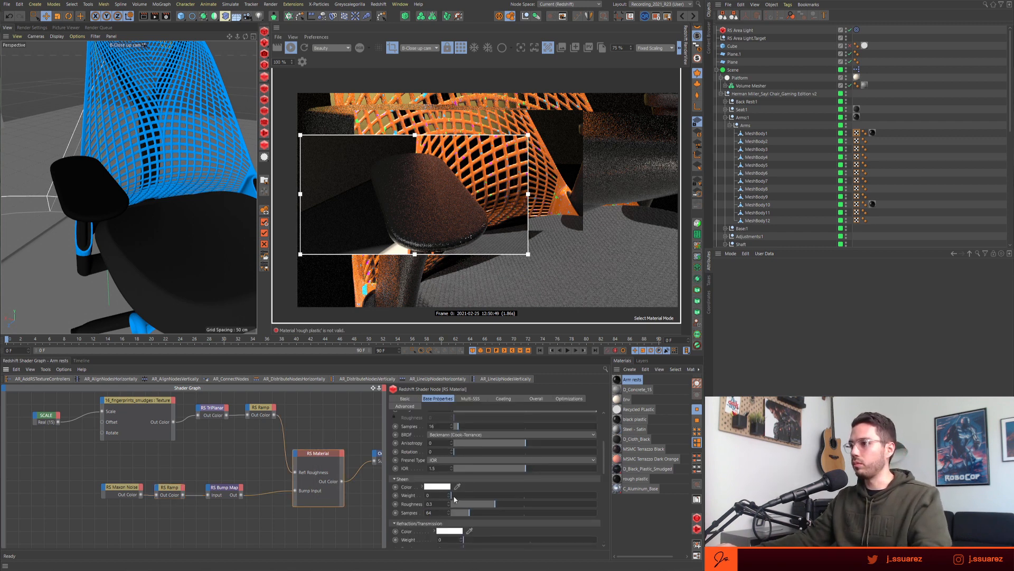
scroll(416, 445, up, 3)
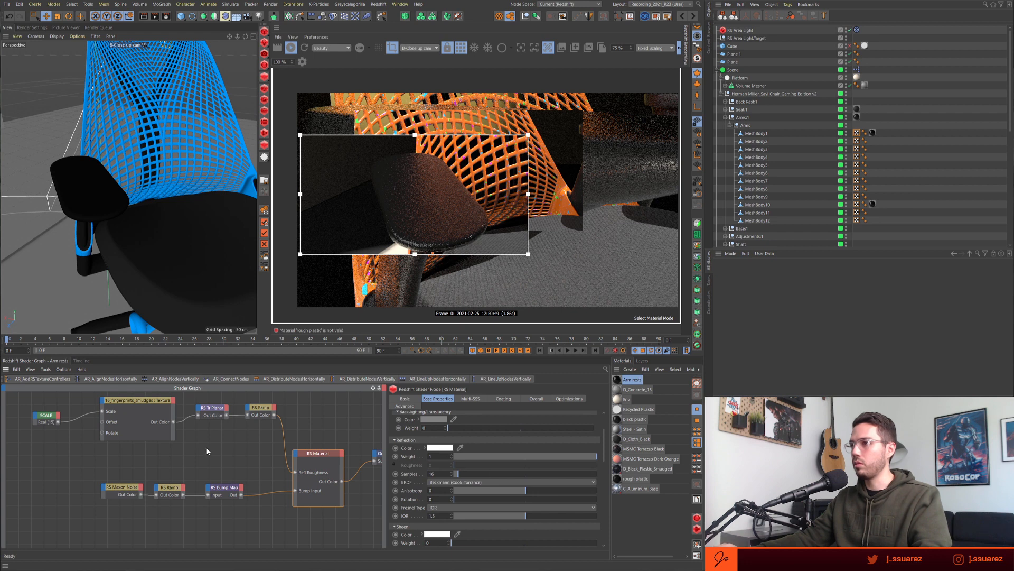
- Move the roughness ramp's light knot to about 91.8% with V 96%, and raise its dark knot's V to about 62%
click(260, 409)
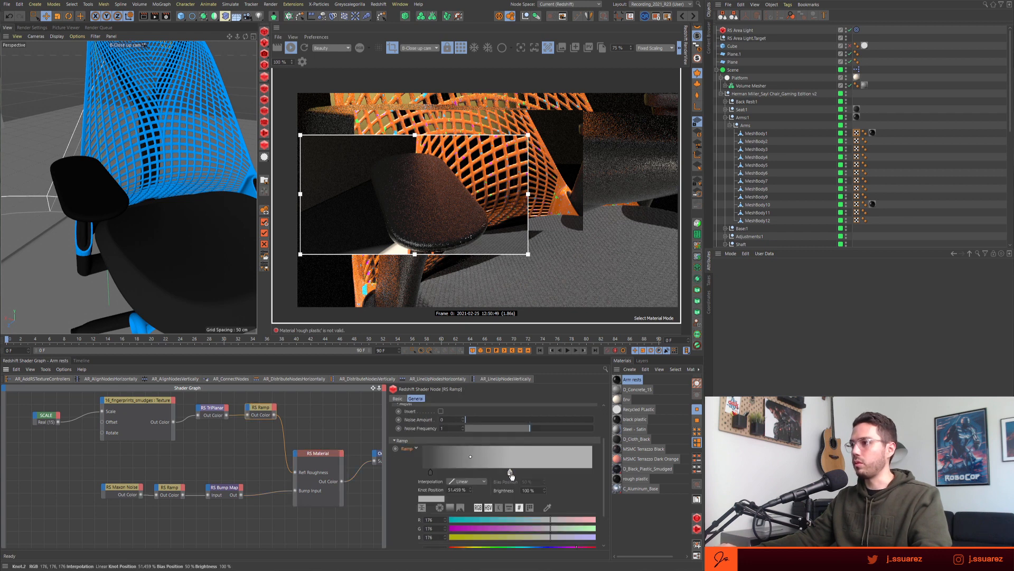
drag(510, 472, 574, 472)
scroll(518, 477, down, 3)
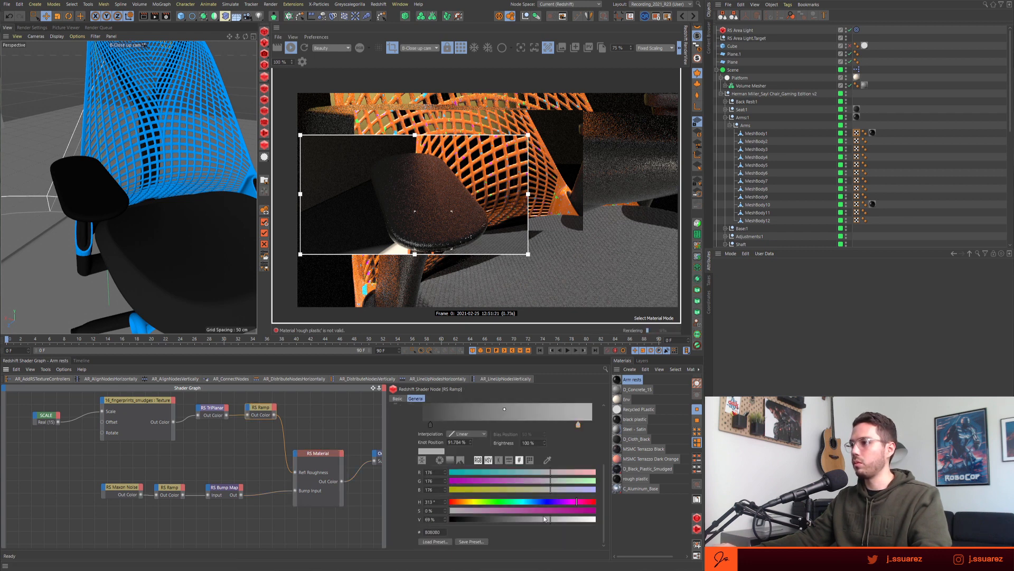
drag(546, 519, 591, 520)
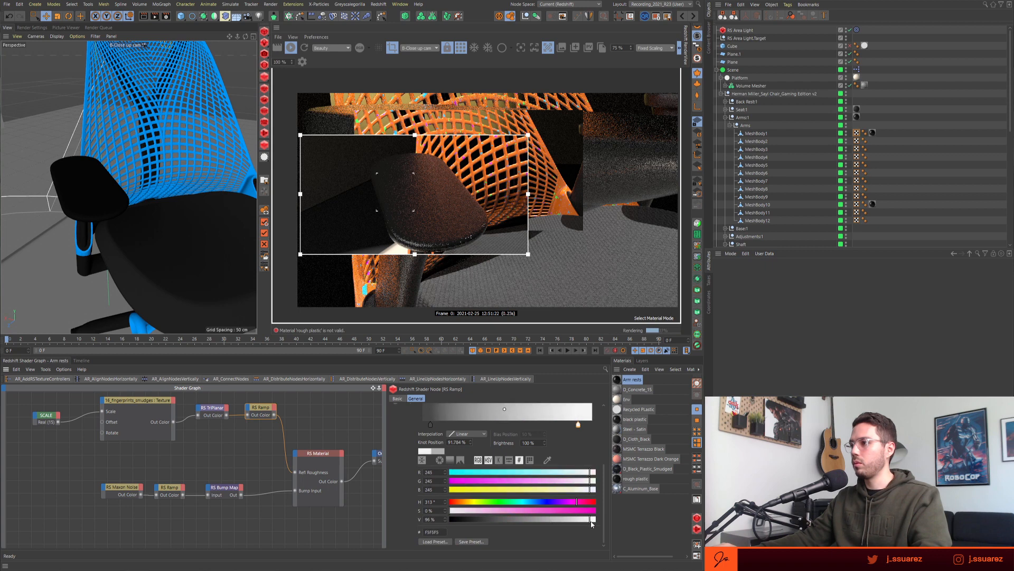
click(431, 425)
drag(487, 518, 541, 521)
- Disconnect the bump map from the RS Material's Bump Input
click(169, 488)
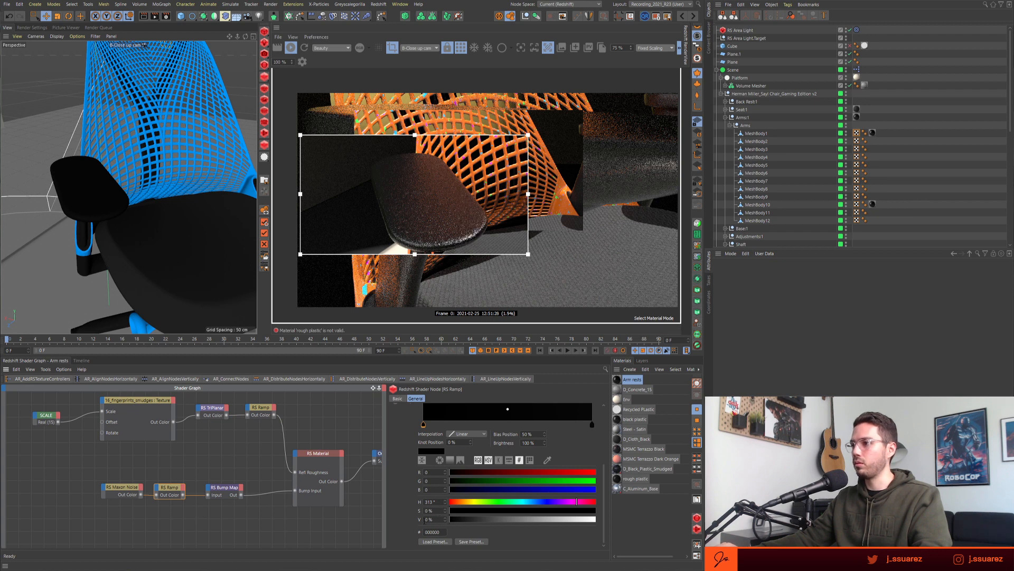
click(281, 490)
key(Delete)
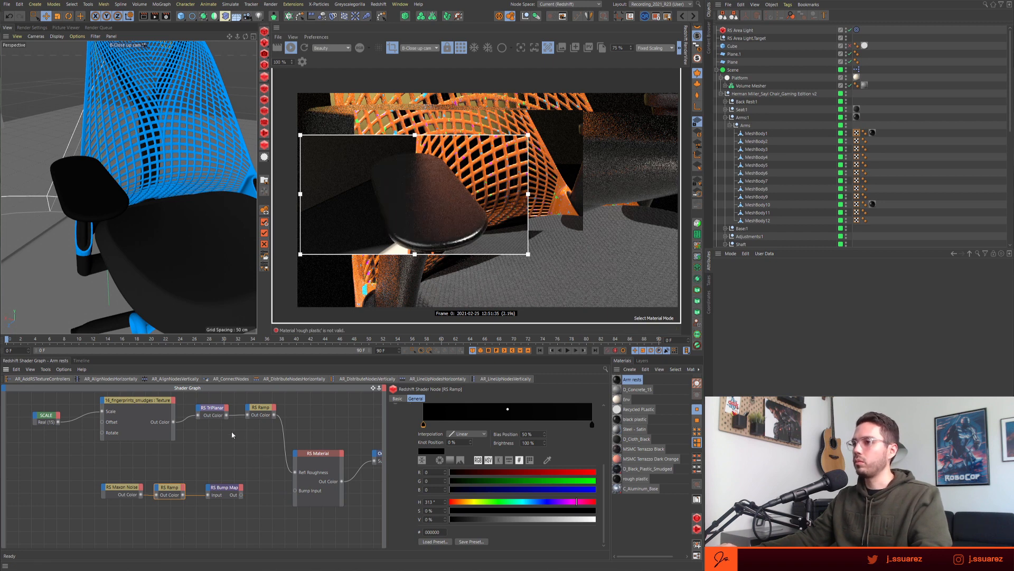
- Preview the roughness ramp through the Output and set its light knot's V to 90%
click(259, 407)
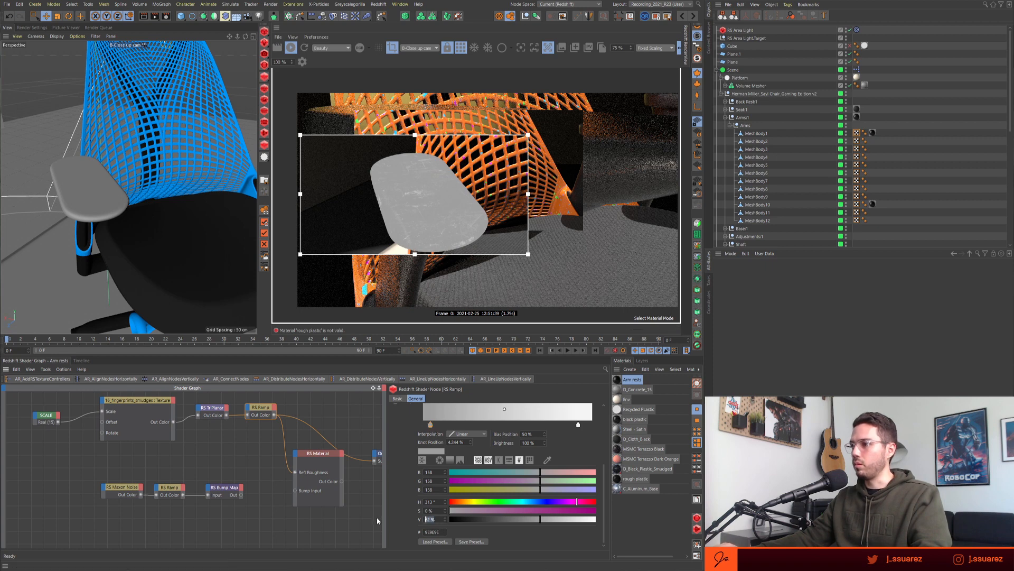
click(578, 425)
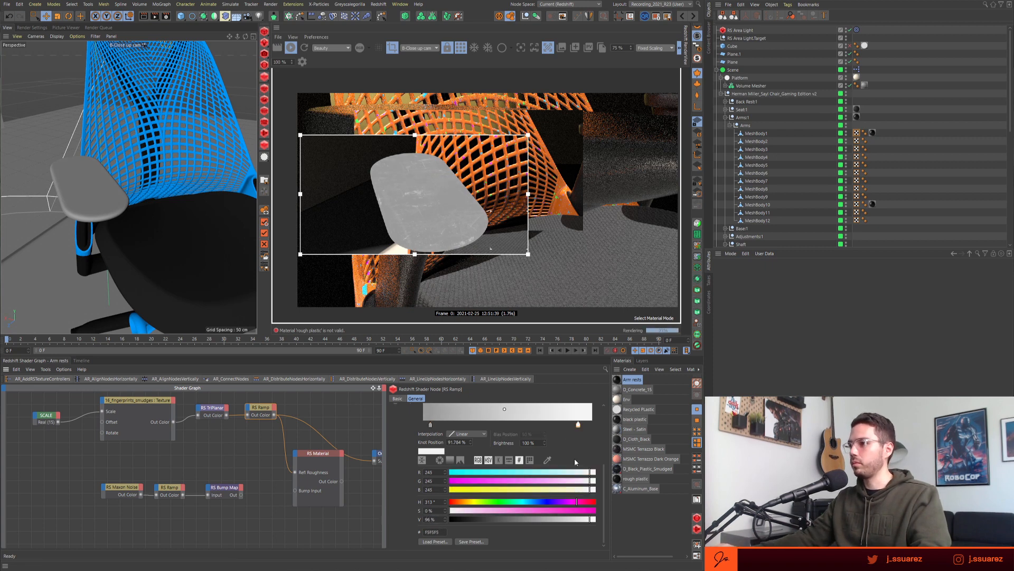
text(90)
key(Return)
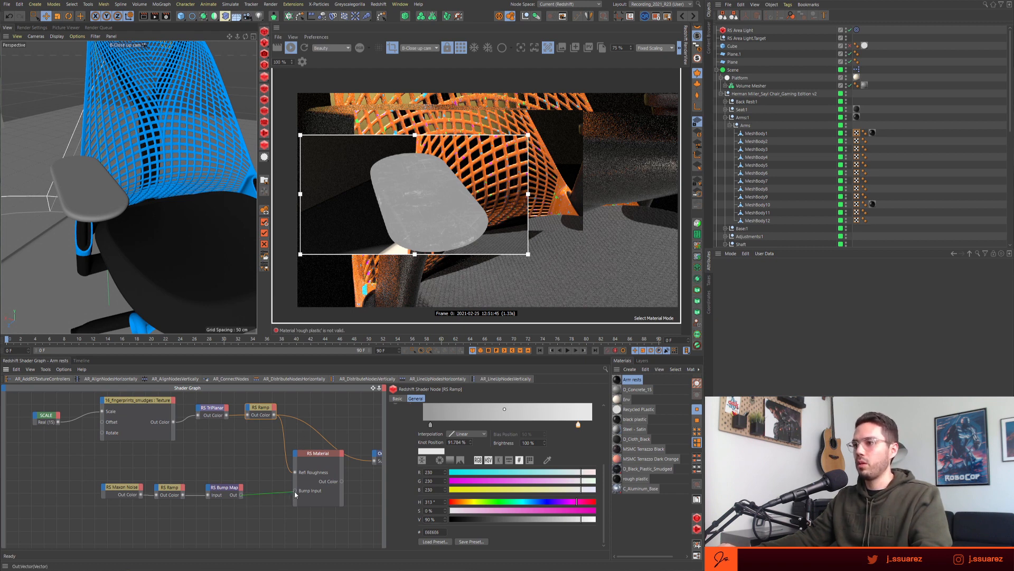
- Restore the bump map and RS Material connections and set the RS Maxon Noise's Overall Scale to 0.5
drag(325, 502, 326, 505)
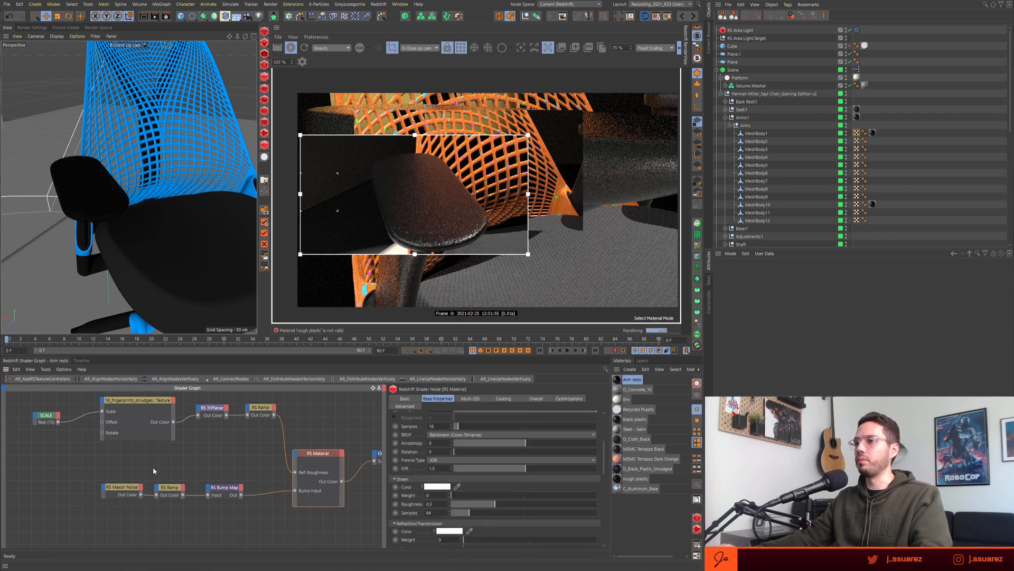
click(128, 494)
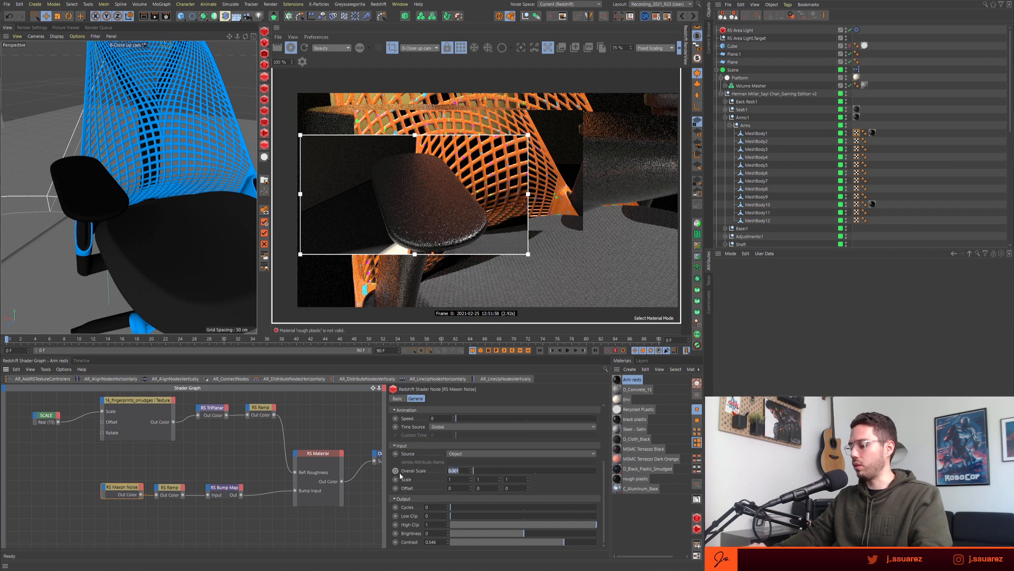
text(0.5)
key(Return)
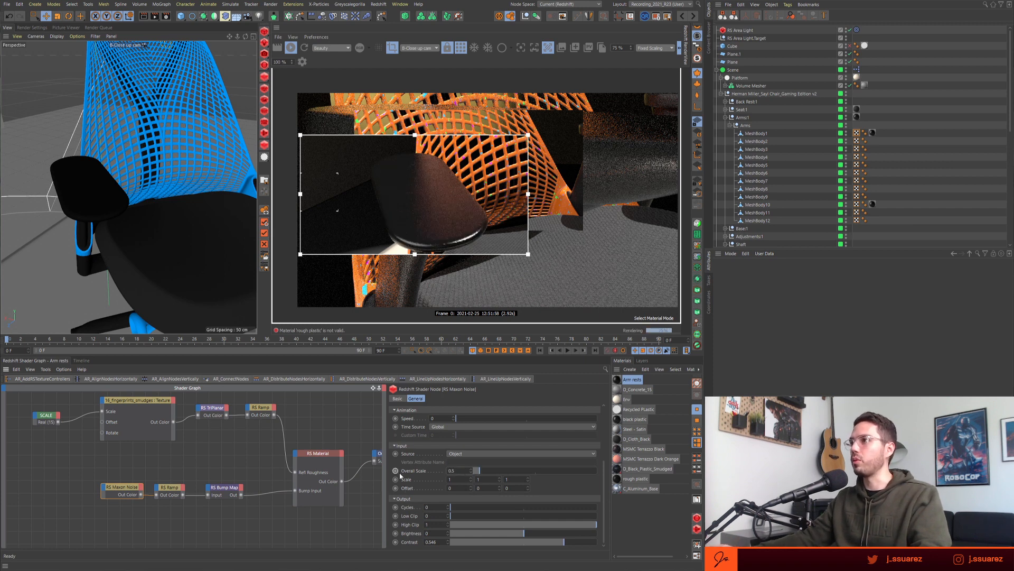
- Preview the bump ramp through the Output and set its end knot's V to 56%
click(170, 497)
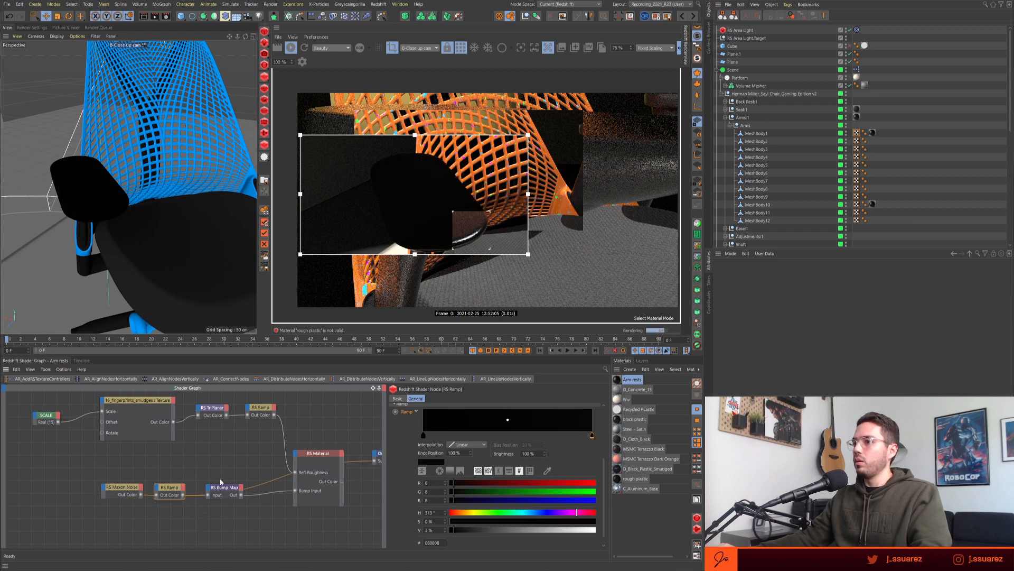
drag(461, 524, 533, 530)
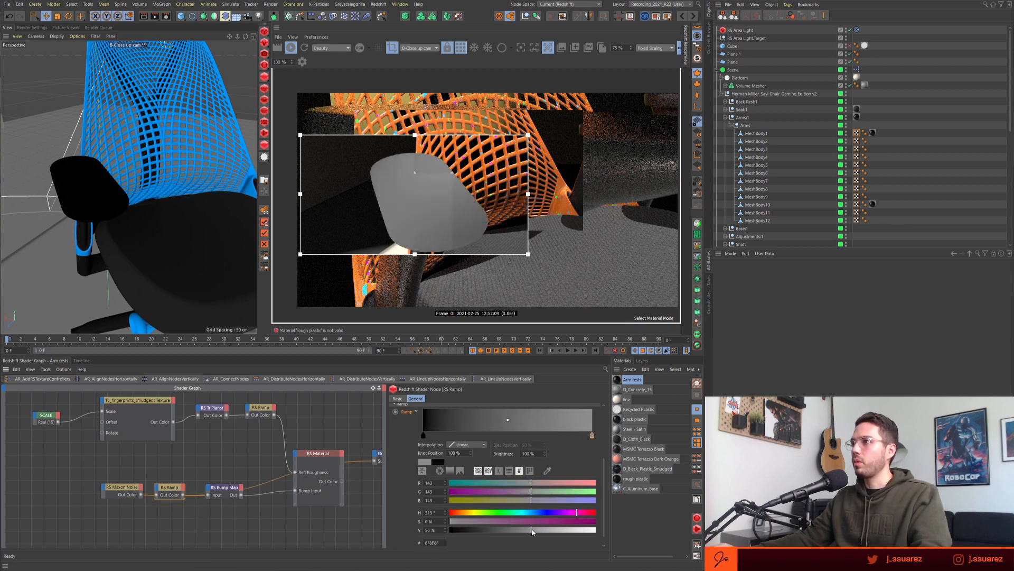
- Set the RS Maxon Noise's Scale to 0.02 on all three axes
click(121, 488)
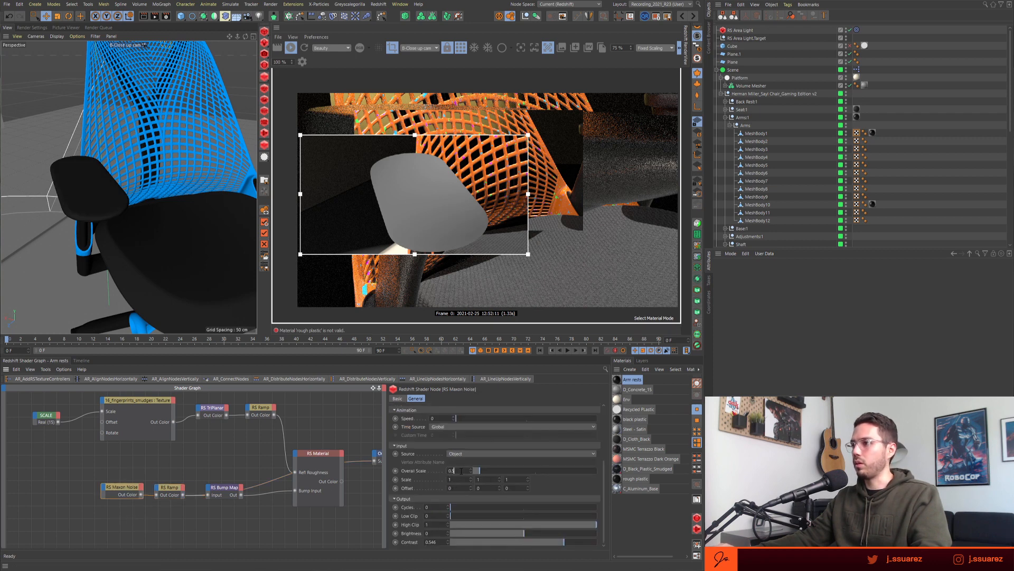
drag(461, 470, 398, 471)
key(Tab)
text(.02)
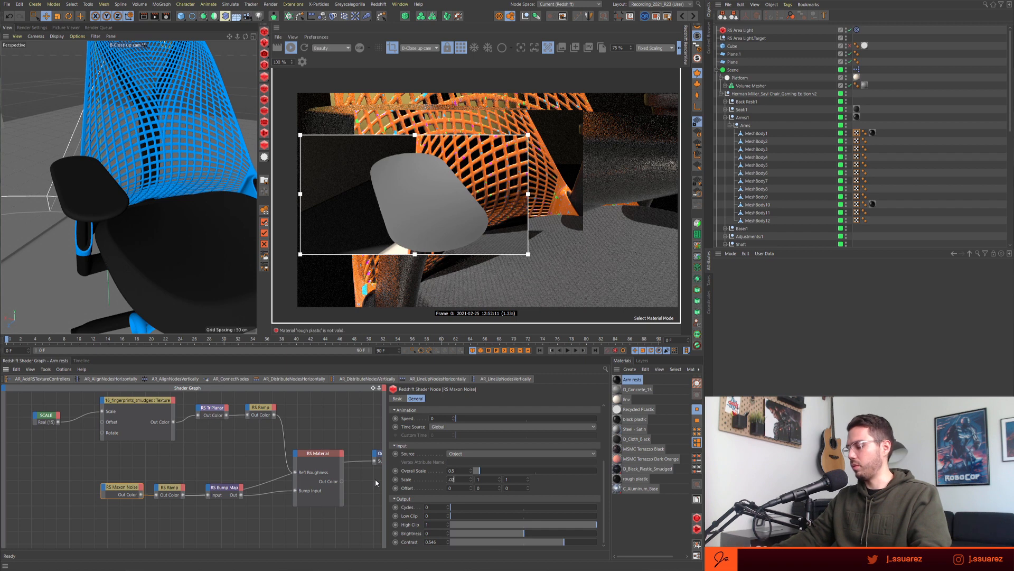
key(Tab)
text(.02)
key(Tab)
text(.02)
key(Return)
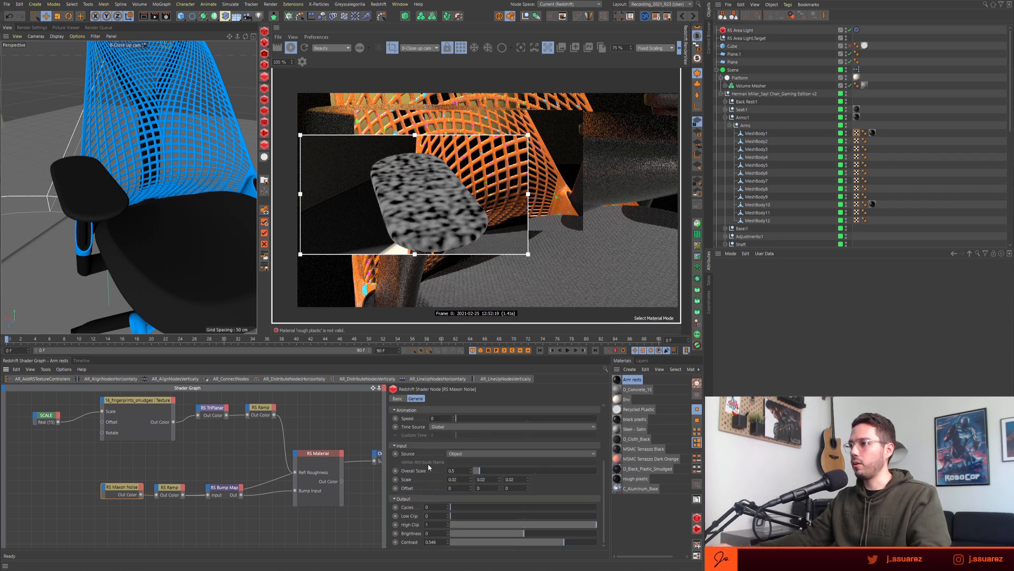
- Reset the RS Maxon Noise's Contrast to 0 and set its Overall Scale to 0.1
drag(566, 543, 525, 547)
right_click(445, 544)
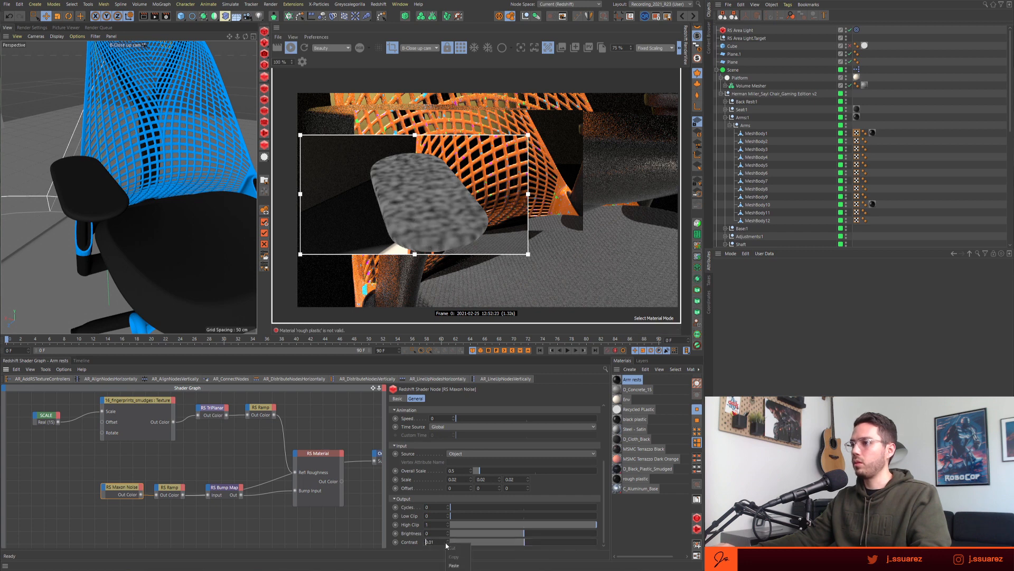
right_click(447, 542)
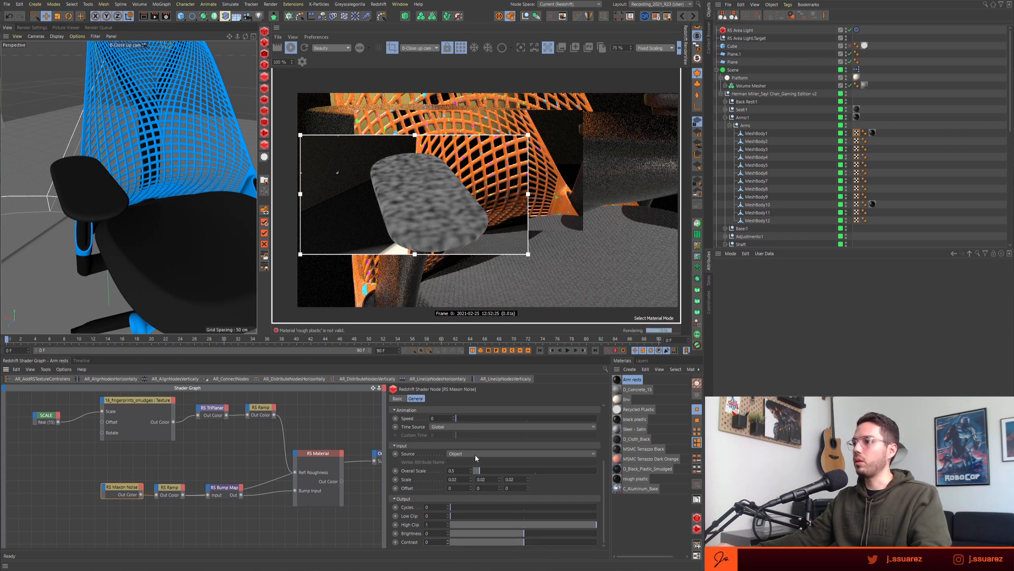
drag(463, 470, 391, 472)
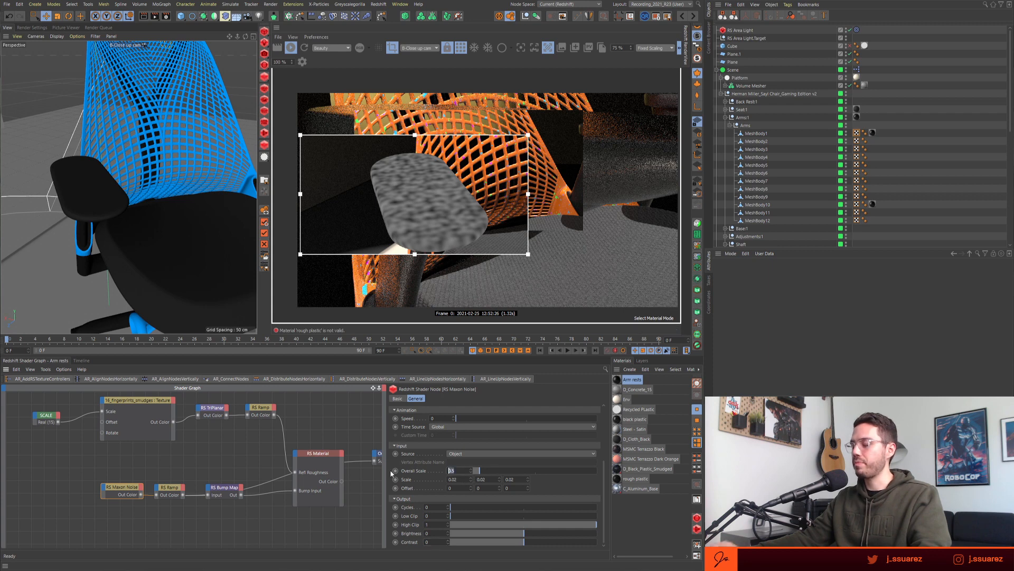
text(0.1)
key(Return)
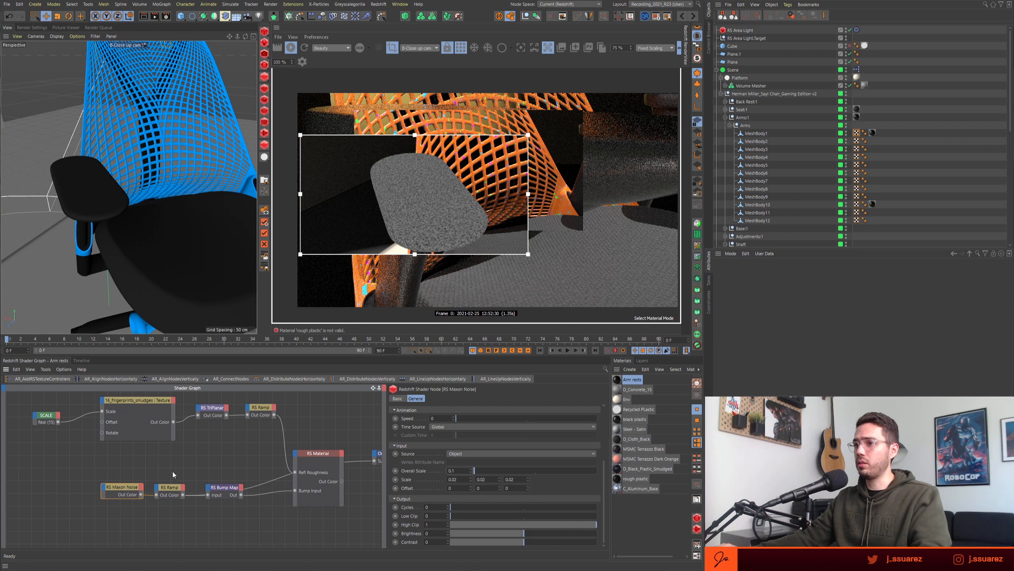
- Restore the bump ramp, bump map and RS Material chain to the Output, ending the ramp preview
click(177, 489)
click(226, 490)
click(338, 501)
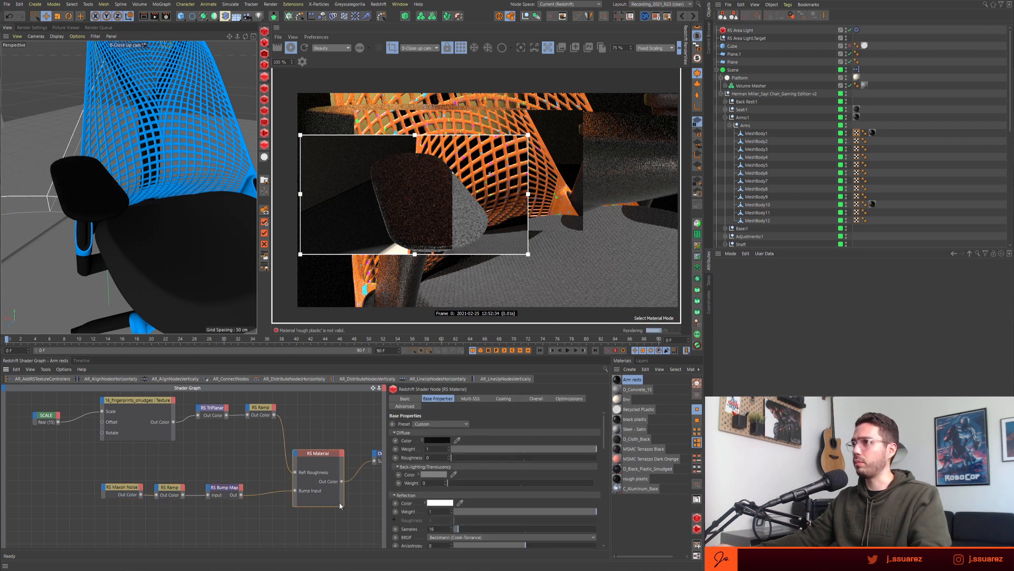
- Change the bump ramp's Mapping mode and lower its end knot's V to 2%
click(169, 487)
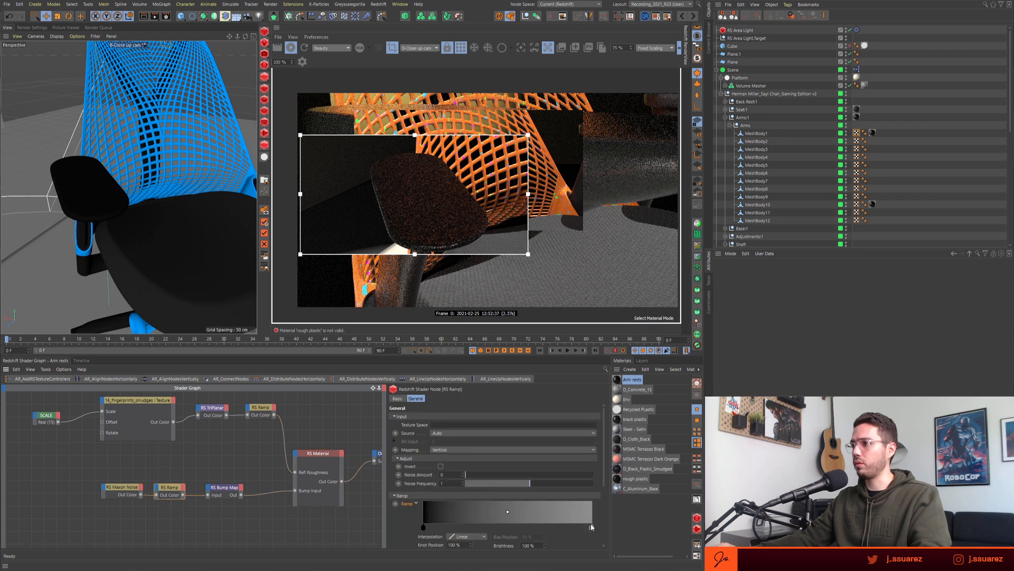
click(536, 449)
click(454, 474)
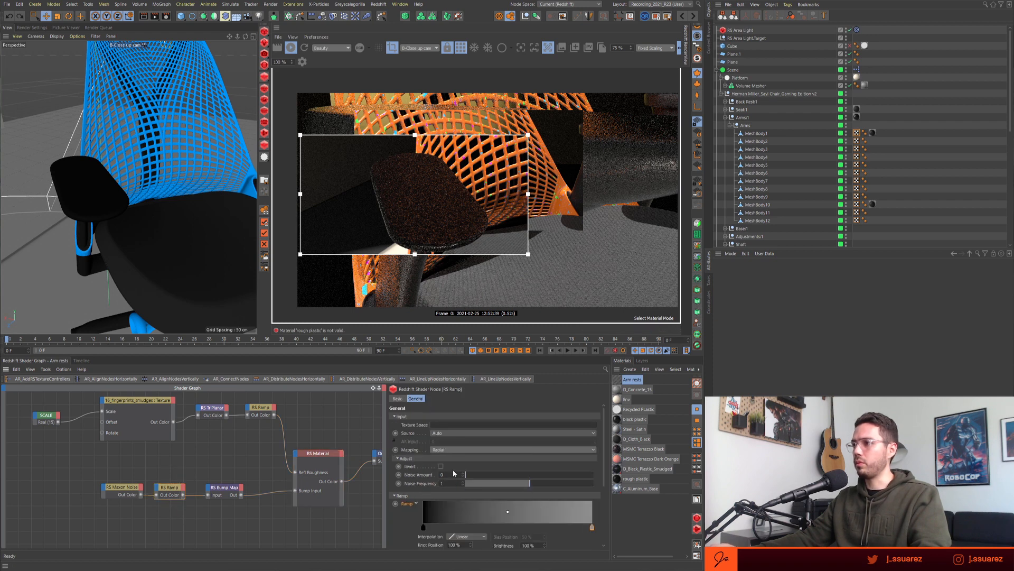
scroll(401, 521, down, 3)
drag(530, 519, 452, 524)
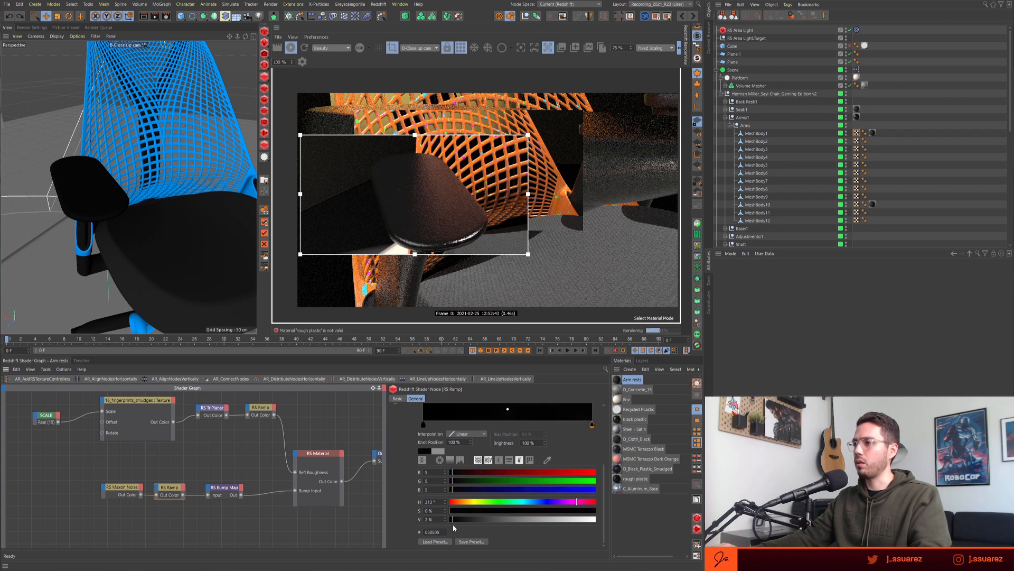
- Review the RS Material's Reflection settings, collapsing the Sheen section
click(283, 421)
click(319, 462)
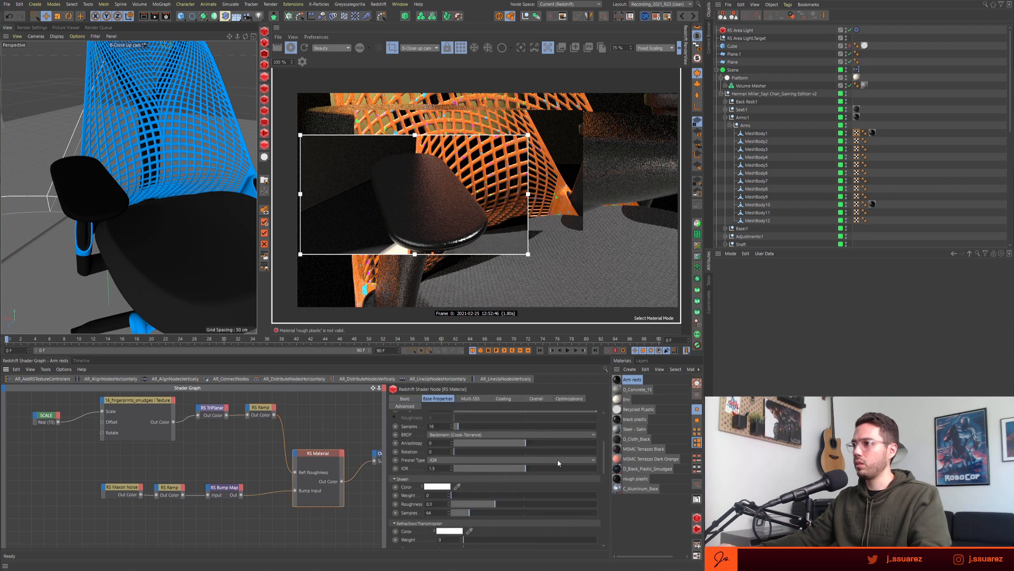
click(403, 479)
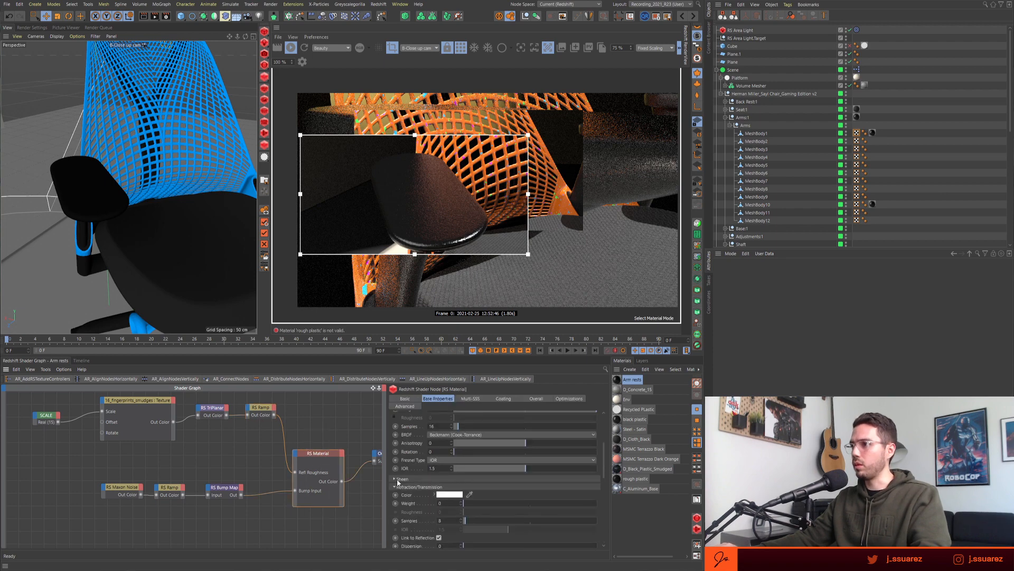
scroll(413, 465, up, 2)
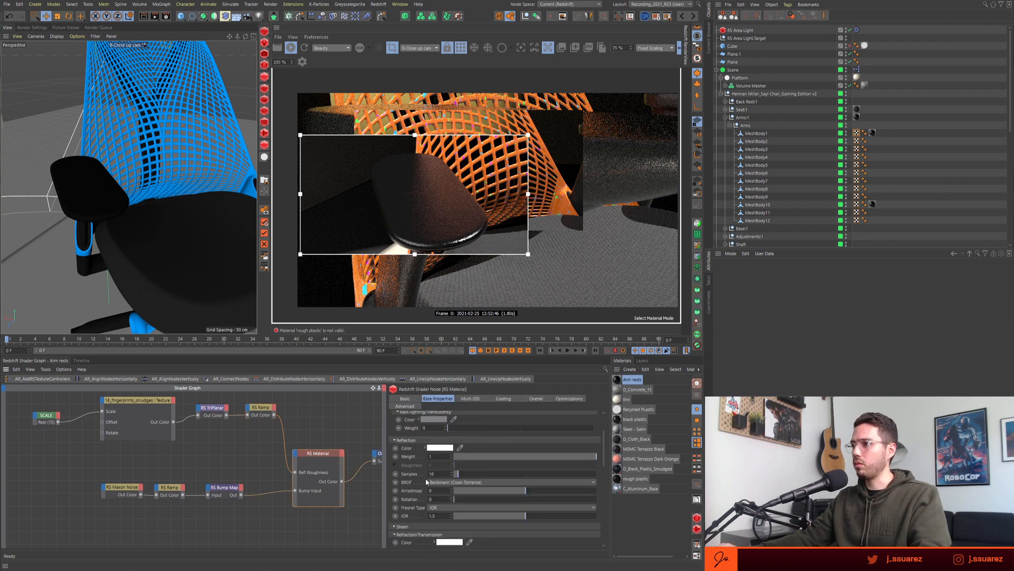
- Disable the render region and switch the render view to A-Cam
click(325, 423)
click(392, 48)
scroll(418, 48, up, 1)
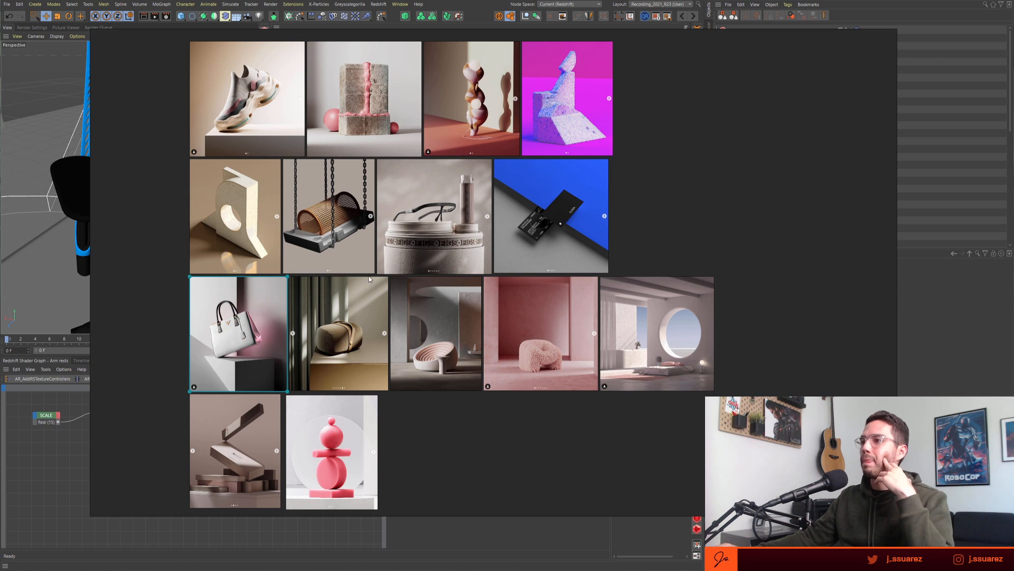
- Examine the product renders in the upper rows of the reference board up close, and move the board off the chair render
click(155, 285)
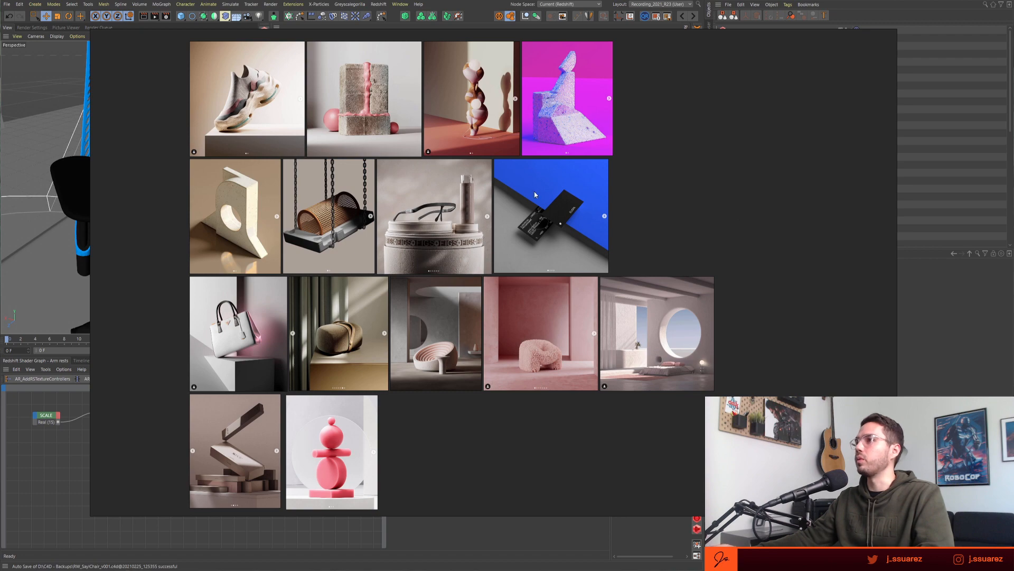
middle_drag(534, 190, 544, 302)
scroll(351, 249, up, 5)
middle_drag(378, 252, 520, 302)
middle_drag(728, 303, 480, 297)
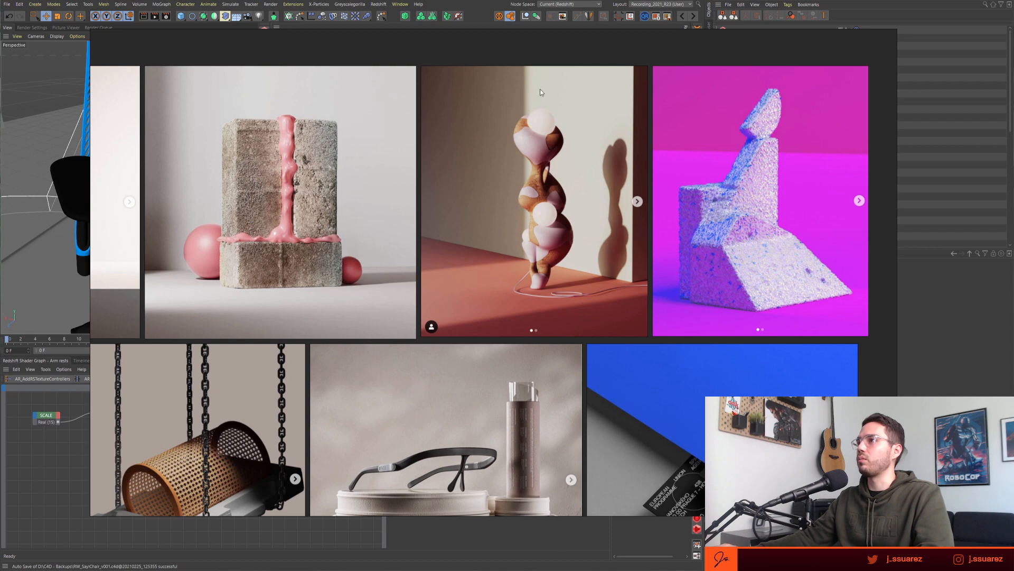
right_drag(645, 143, 606, 138)
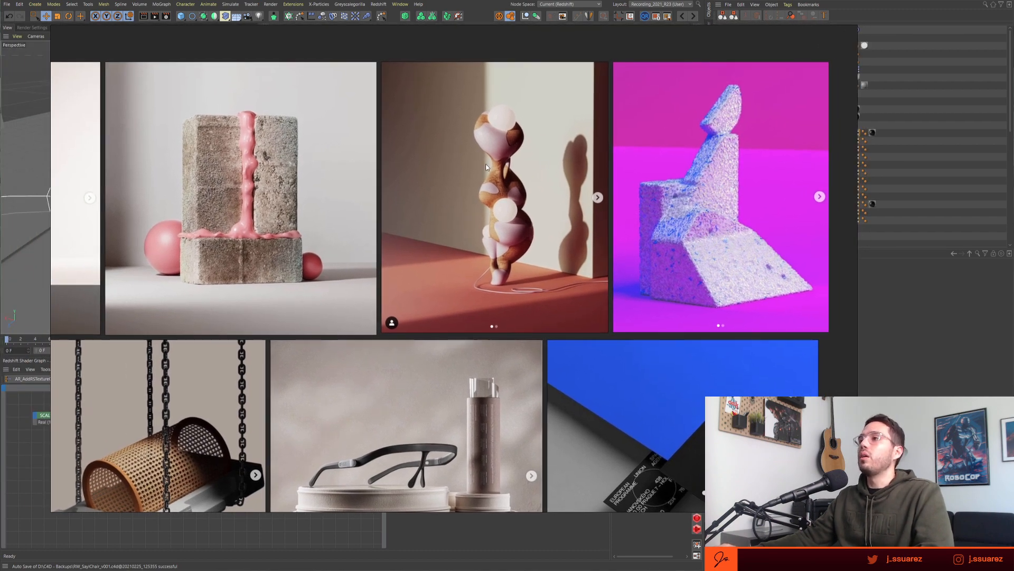
scroll(486, 167, down, 3)
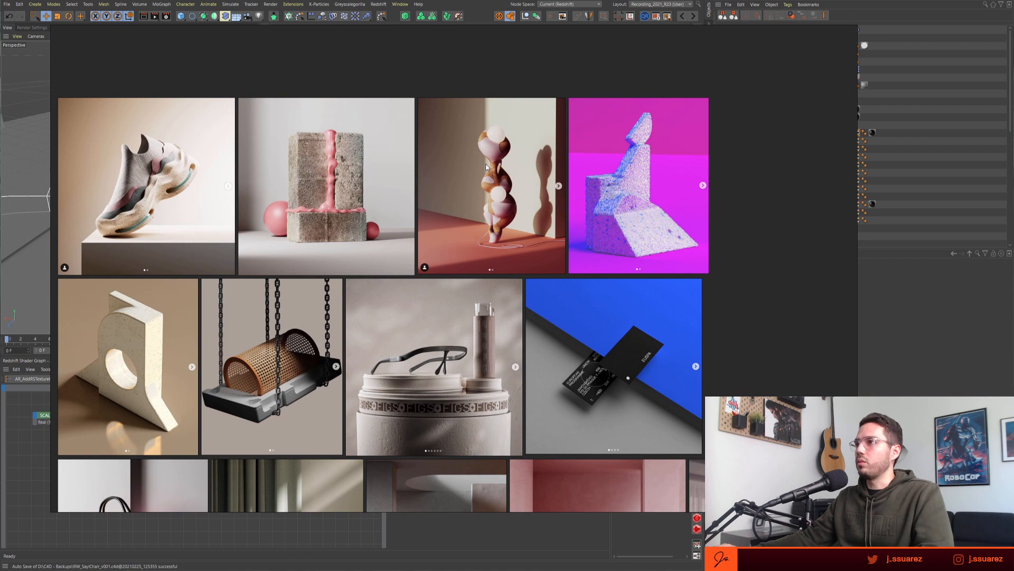
right_drag(638, 168, 0, 350)
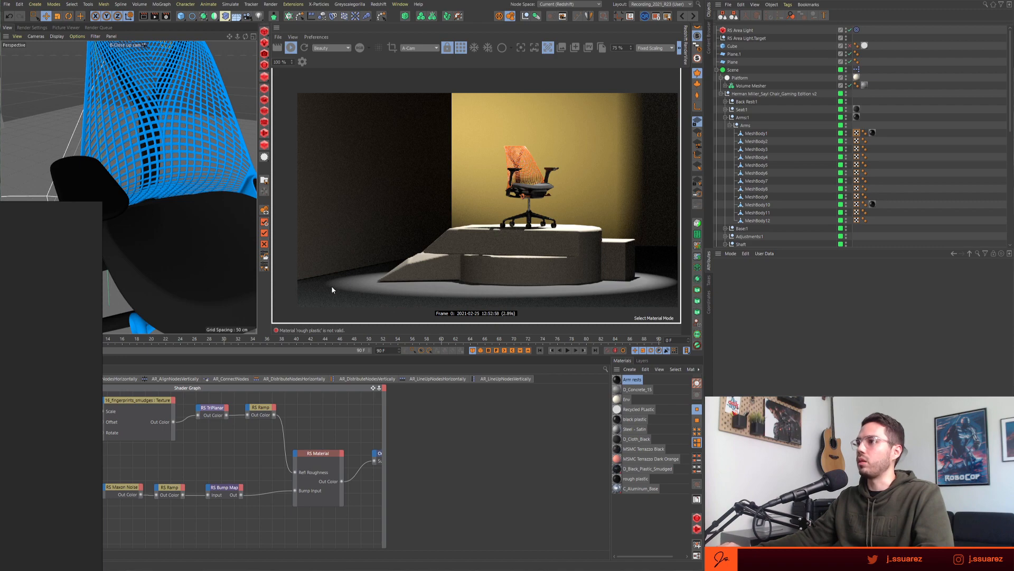
- Bring the reference board back over the scene and review its lower rows of interior and product images
right_drag(0, 358, 445, 240)
scroll(361, 305, down, 2)
middle_drag(378, 358, 405, 218)
middle_drag(422, 316, 422, 236)
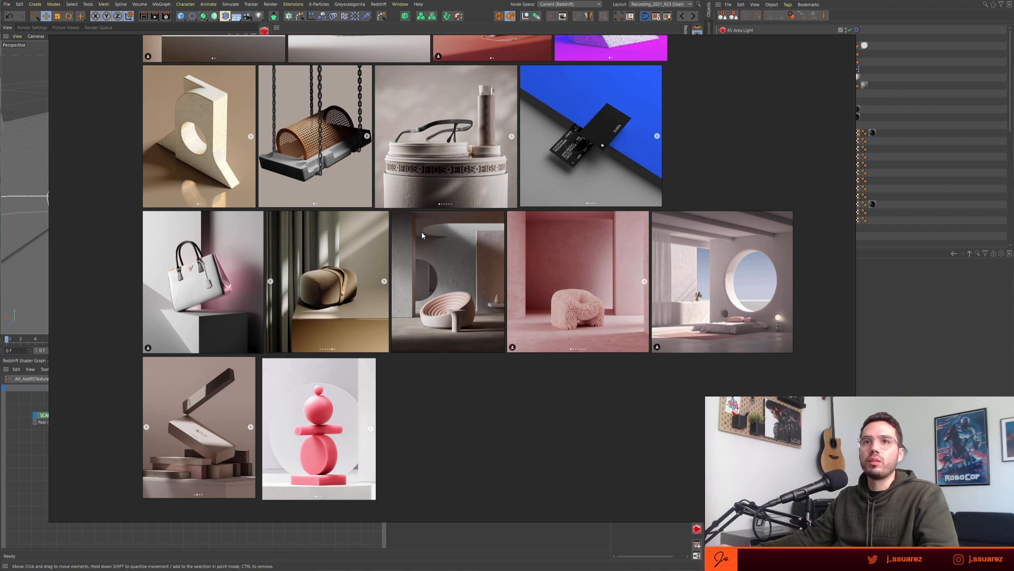
middle_drag(380, 260, 368, 401)
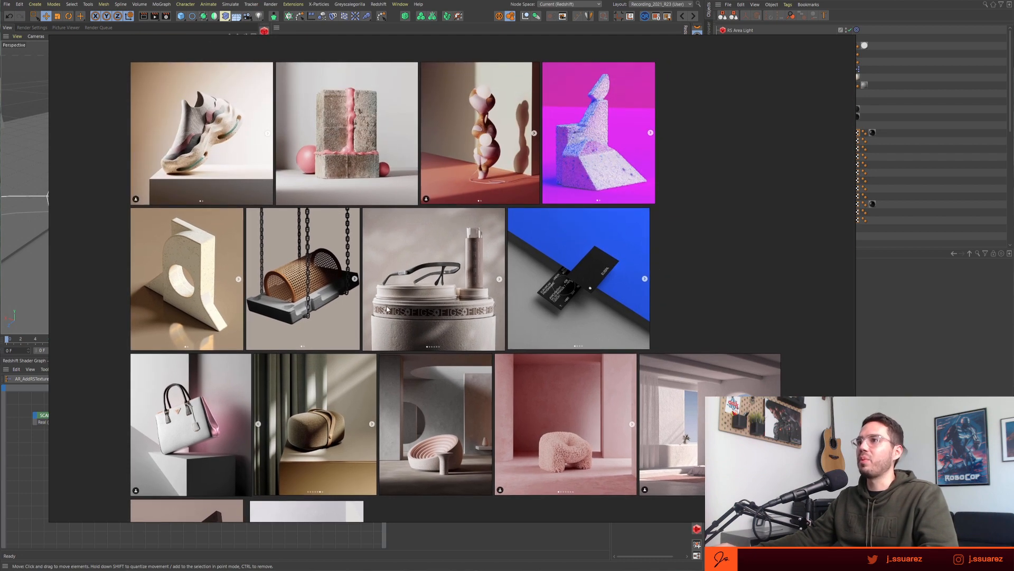
- Examine the sneaker and concrete block references up close, and return to the overview of all images
middle_drag(365, 279, 359, 309)
scroll(209, 163, up, 6)
middle_drag(210, 163, 277, 276)
scroll(276, 279, down, 1)
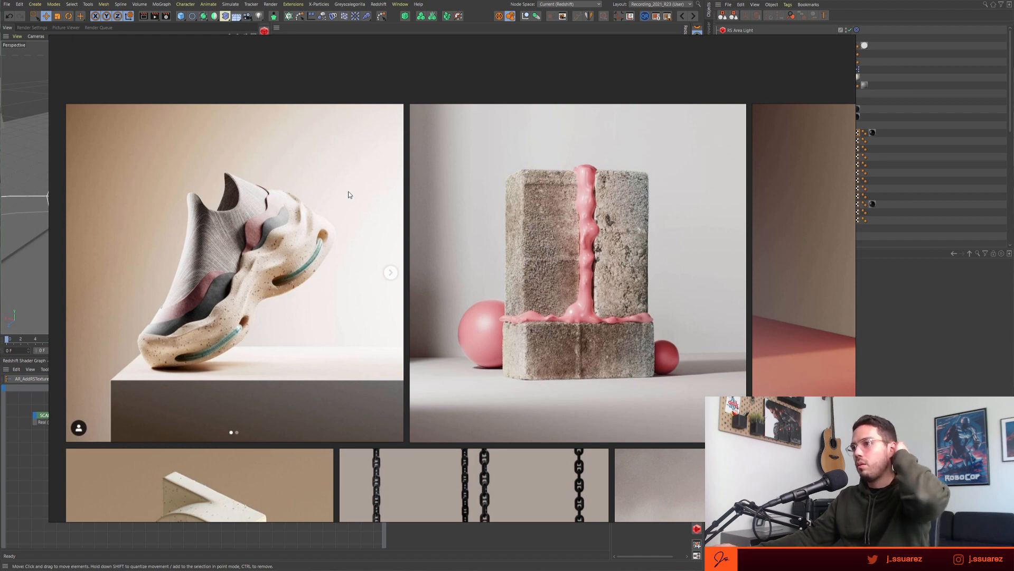
scroll(348, 195, down, 5)
middle_drag(541, 319, 450, 187)
scroll(421, 289, down, 3)
middle_drag(418, 289, 376, 214)
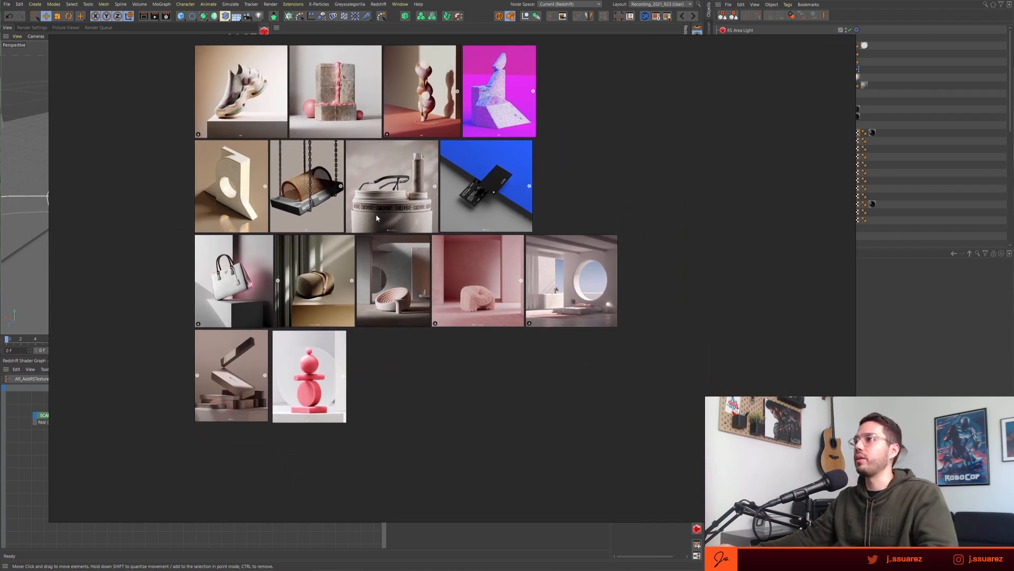
- Compare the lighting and backdrops across the reference images, and move the board off screen to uncover the chair render
scroll(411, 193, up, 2)
middle_drag(415, 164, 432, 251)
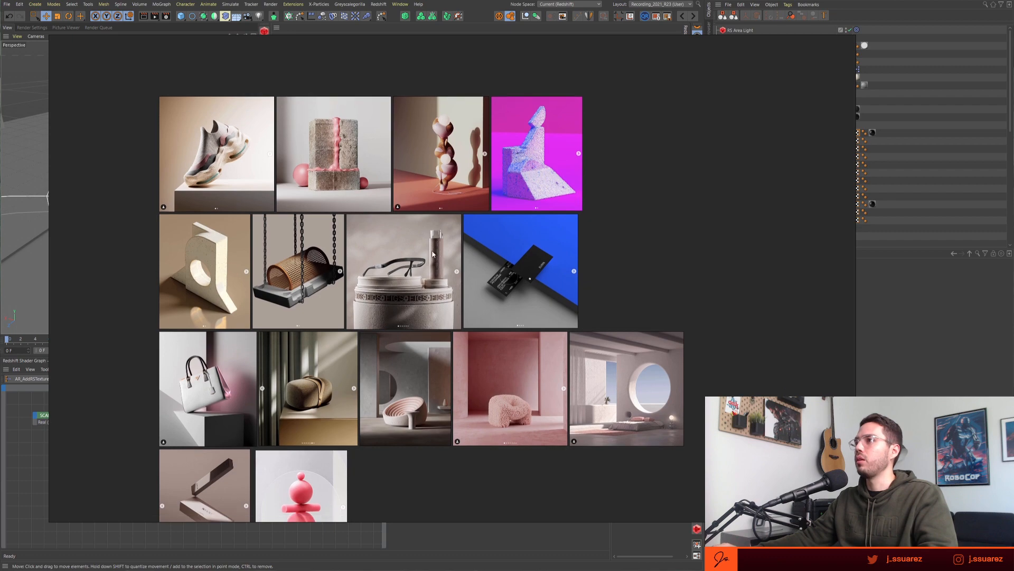
scroll(503, 195, up, 3)
scroll(504, 196, down, 3)
middle_drag(505, 197, 530, 149)
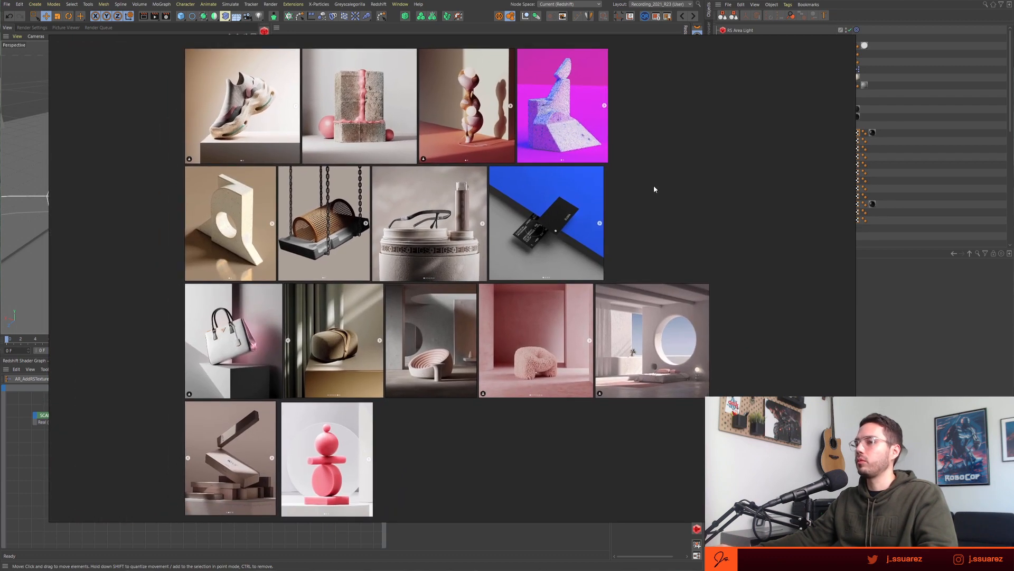
drag(660, 214, 119, 307)
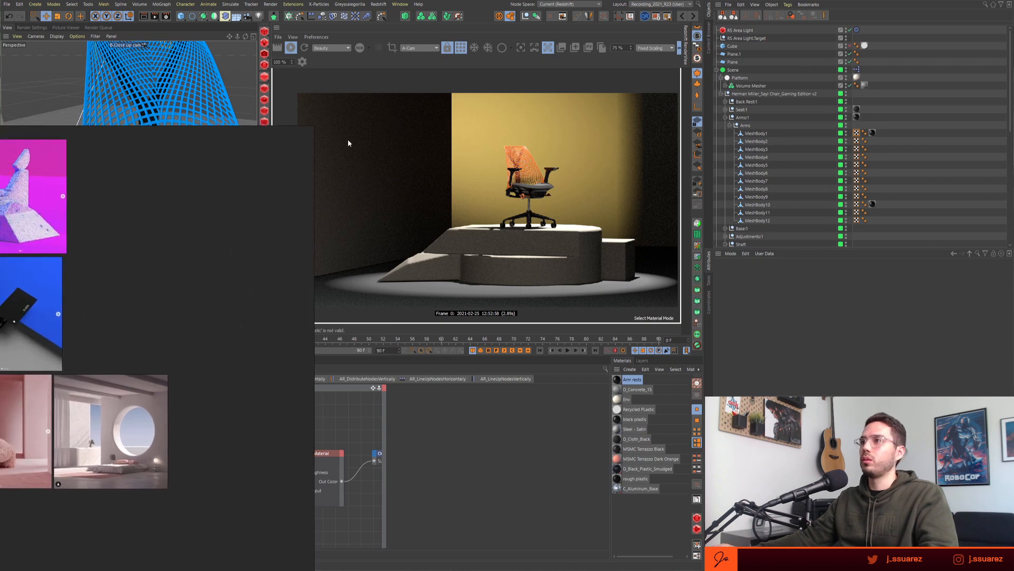
drag(311, 126, 0, 125)
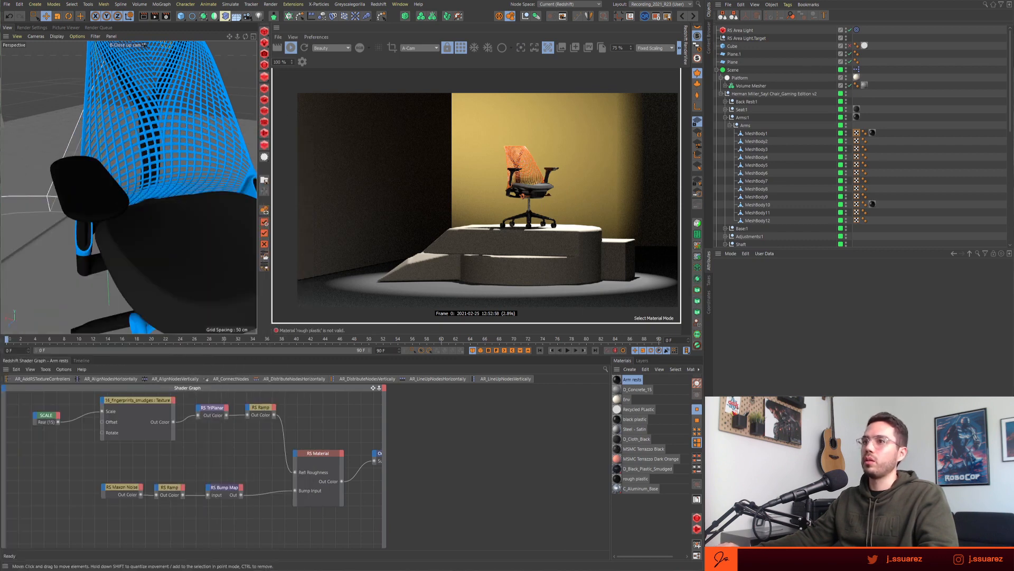